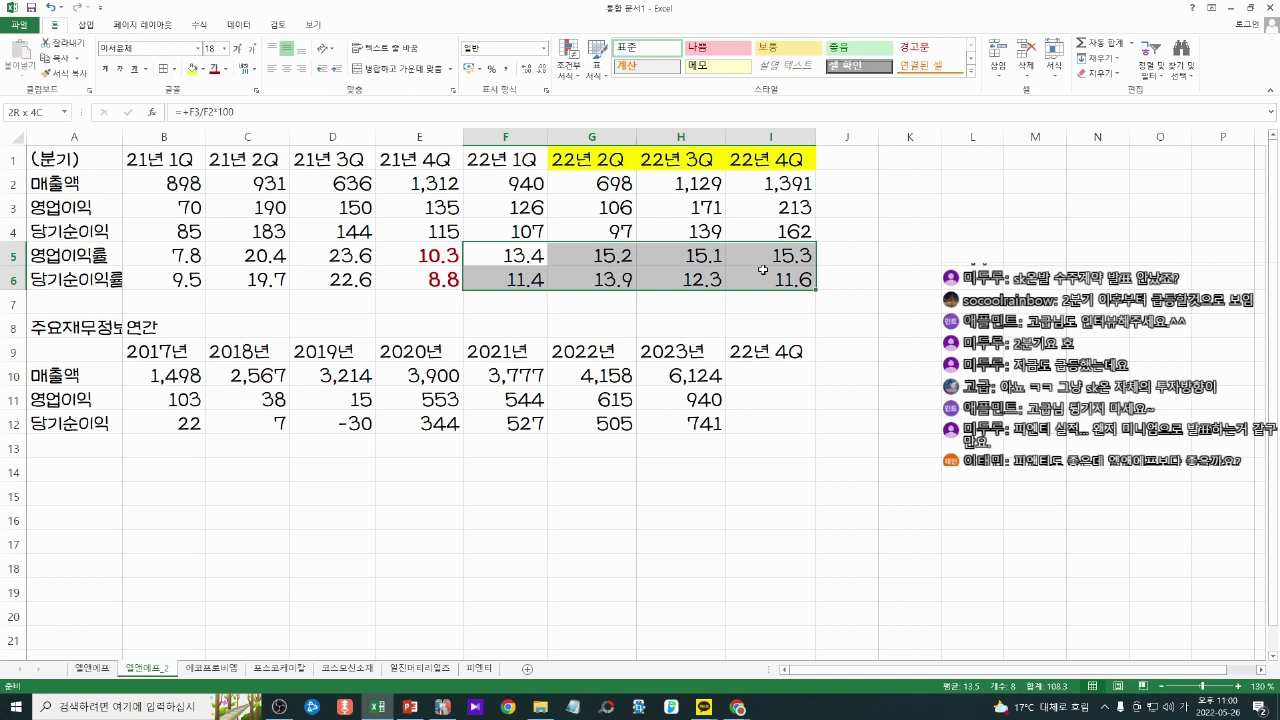
Step: Add the note "영업이익률 왜 꺾였나?" in cell E7 below the 21년 4Q margin figures
left_click_drag(762, 270, 600, 257)
left_click_drag(419, 159, 441, 296)
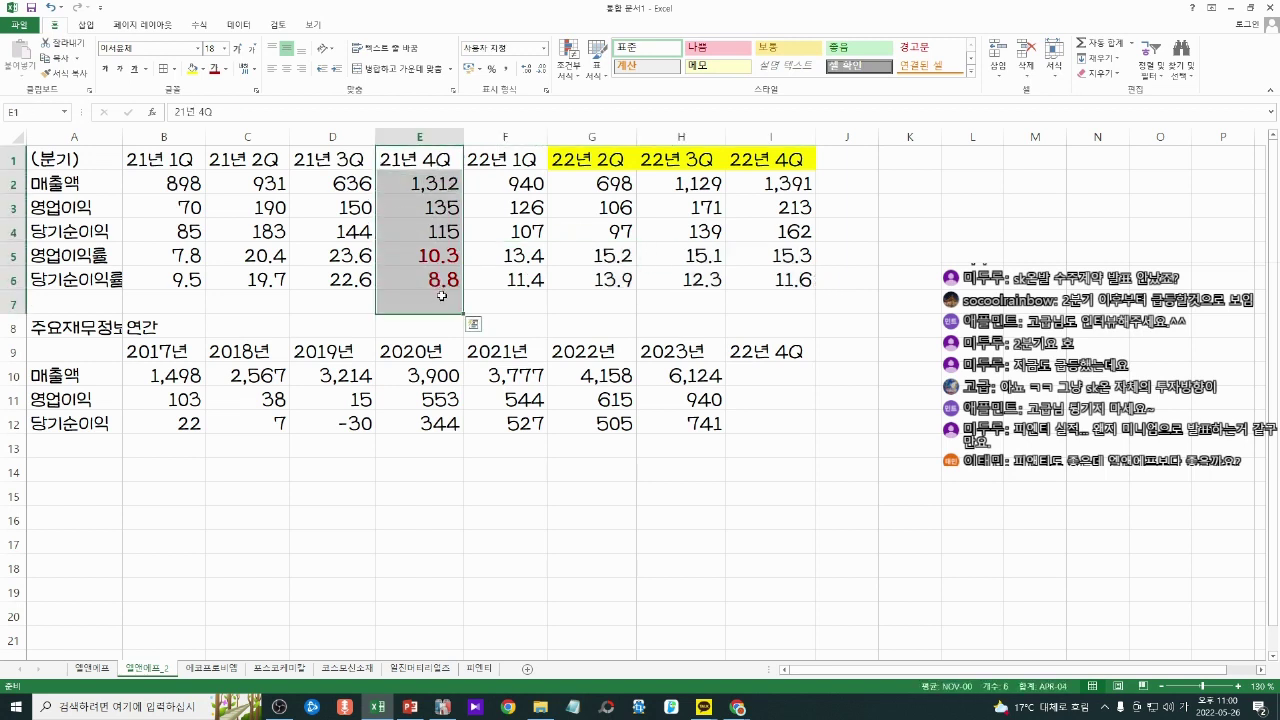
left_click(441, 296)
type("영업")
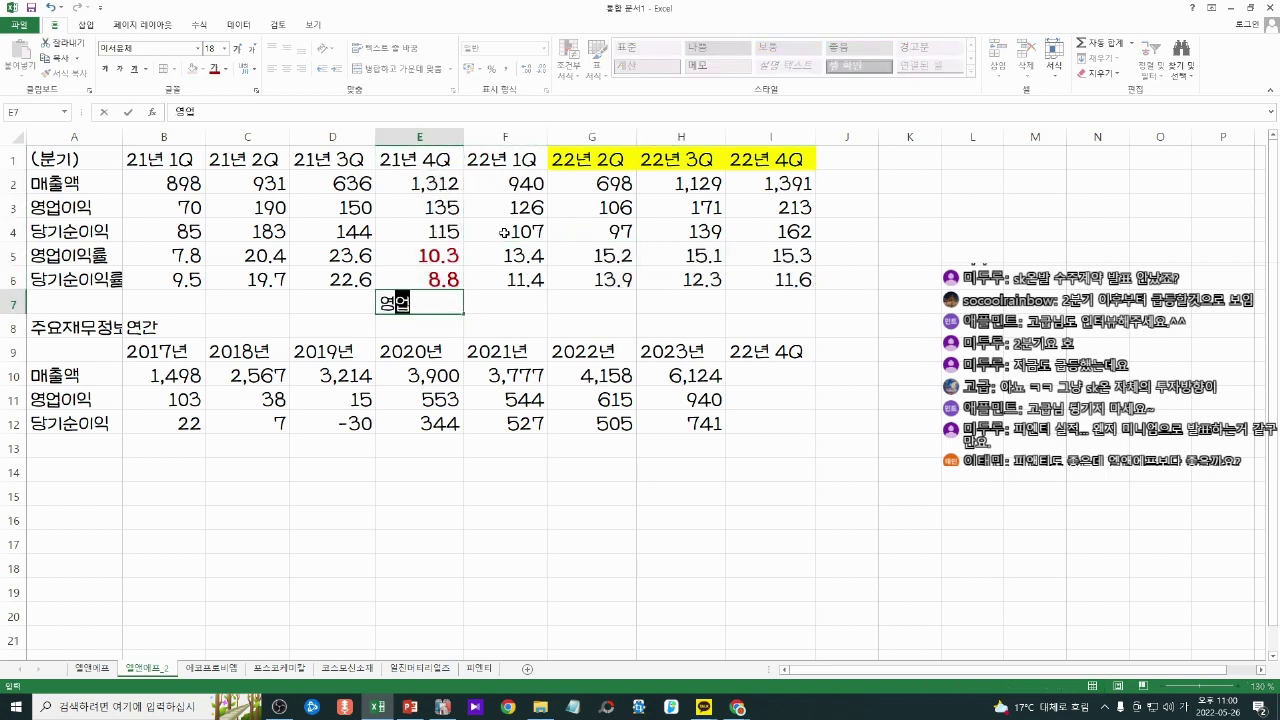
type("이익률 왜 꺾였나?")
left_click(636, 321)
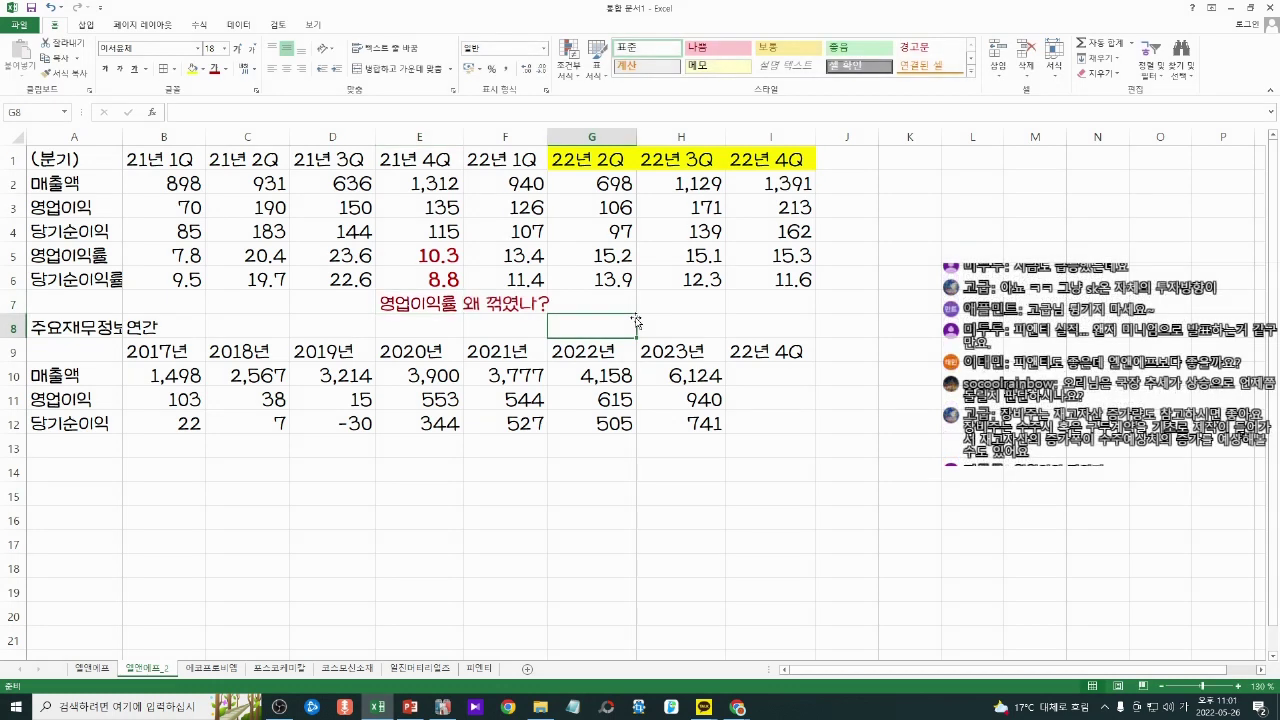
Step: Enter the note "장비주 : 재고자산 증가량 참고" in cell K5, beside the quarterly table
left_click(884, 254)
type("장")
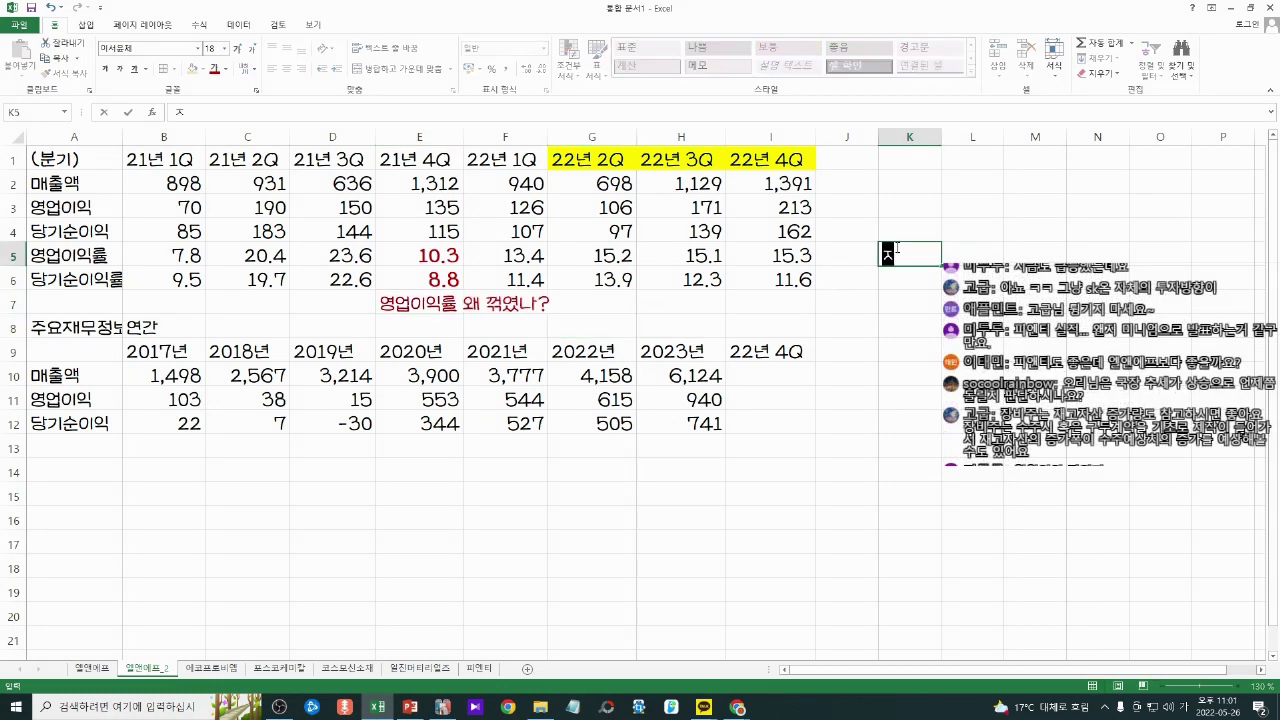
type("비주 : 재고자산")
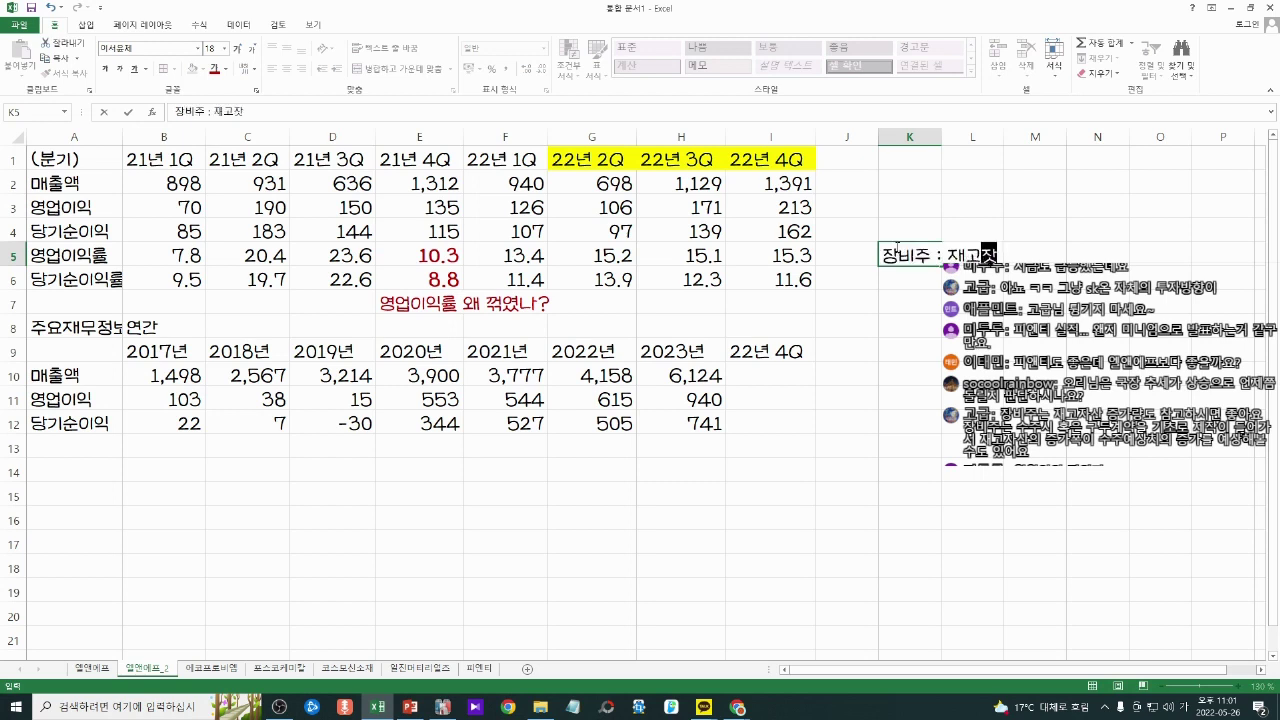
type(" 증가량 참고")
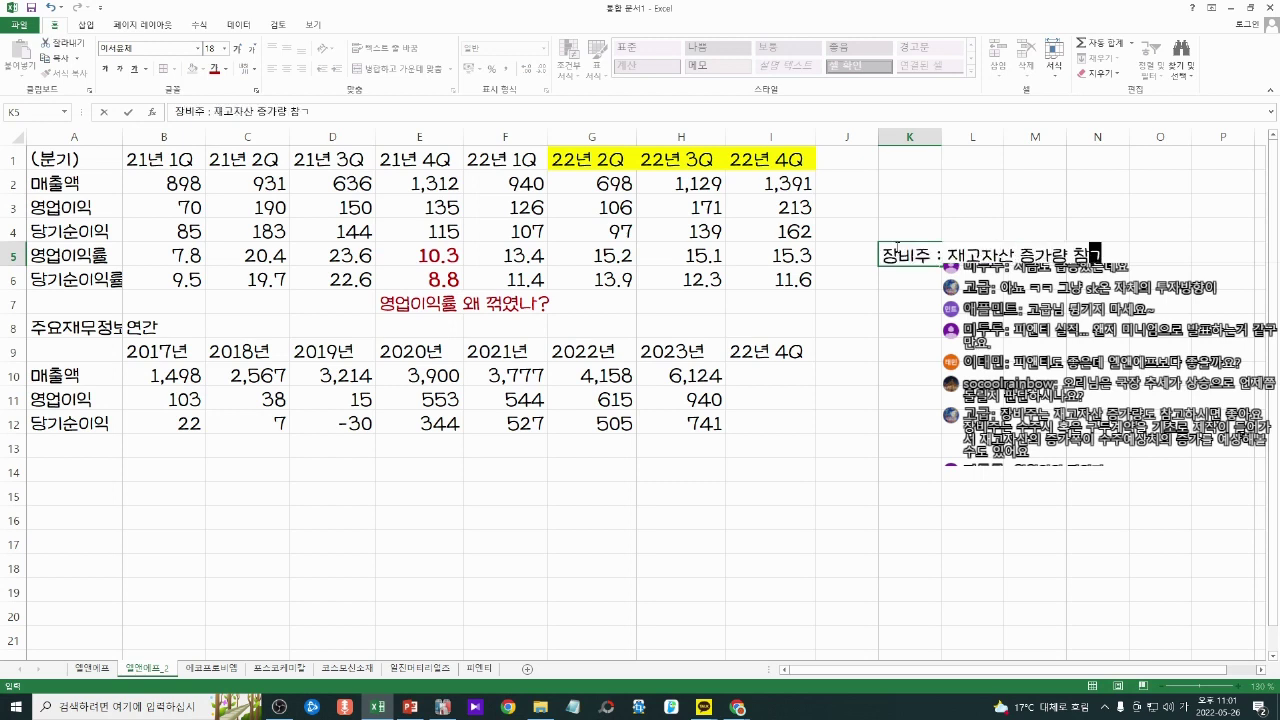
key("Return")
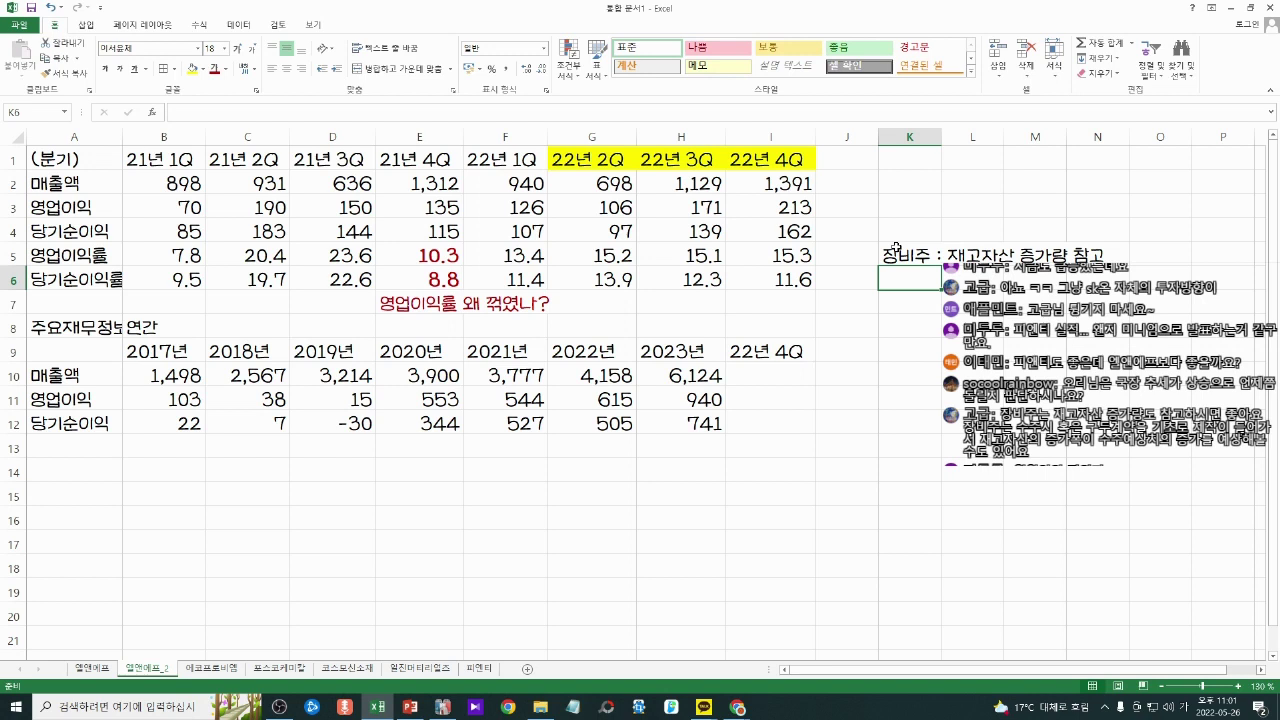
Step: Enter the explanation "수주시 혹은 구두계약을 기초로 제작이 들어갈 수 있다" in cell L6 below the inventory note
key("Right")
type("ㅅ")
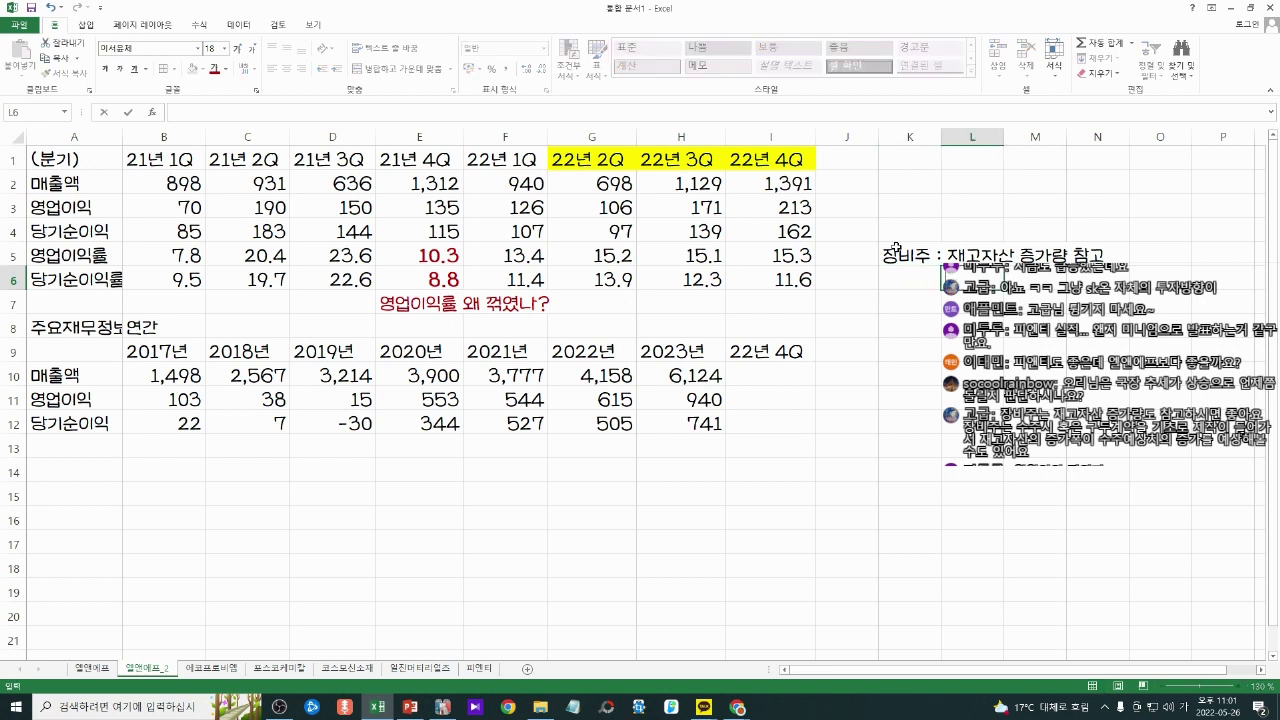
type("수주시 혹은")
type(" 구두계약을 기출")
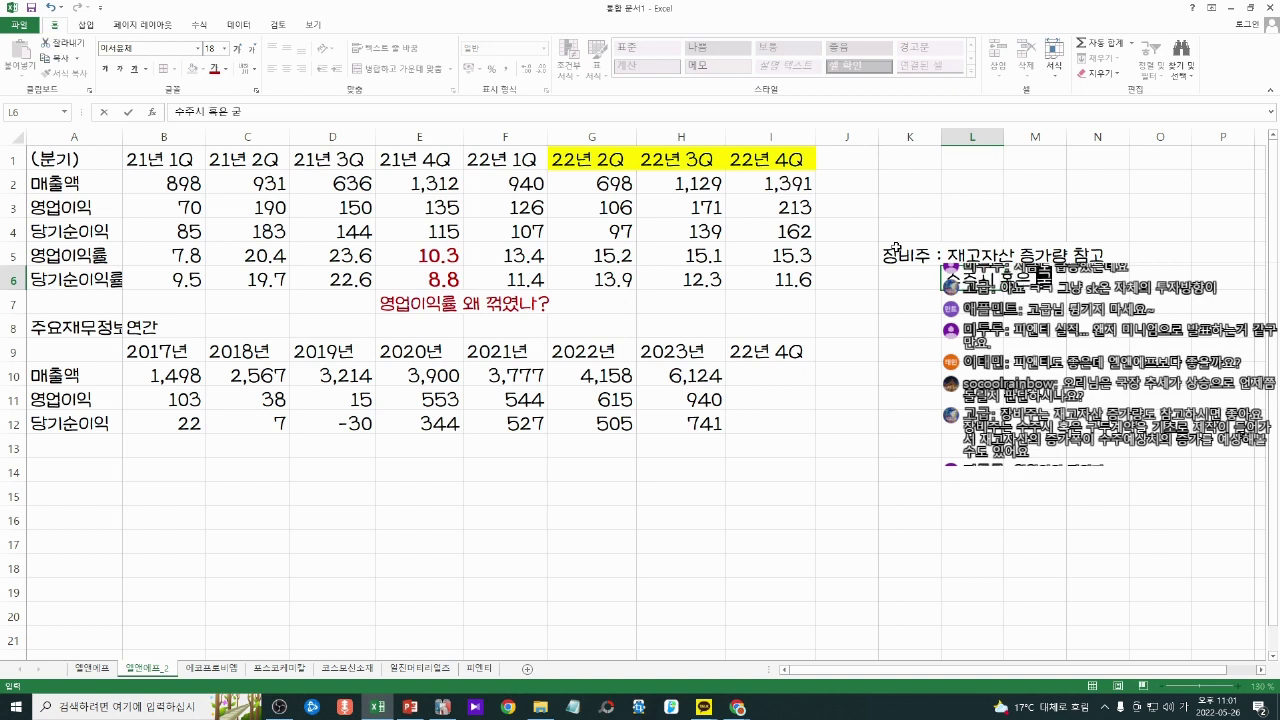
type("로 제작이")
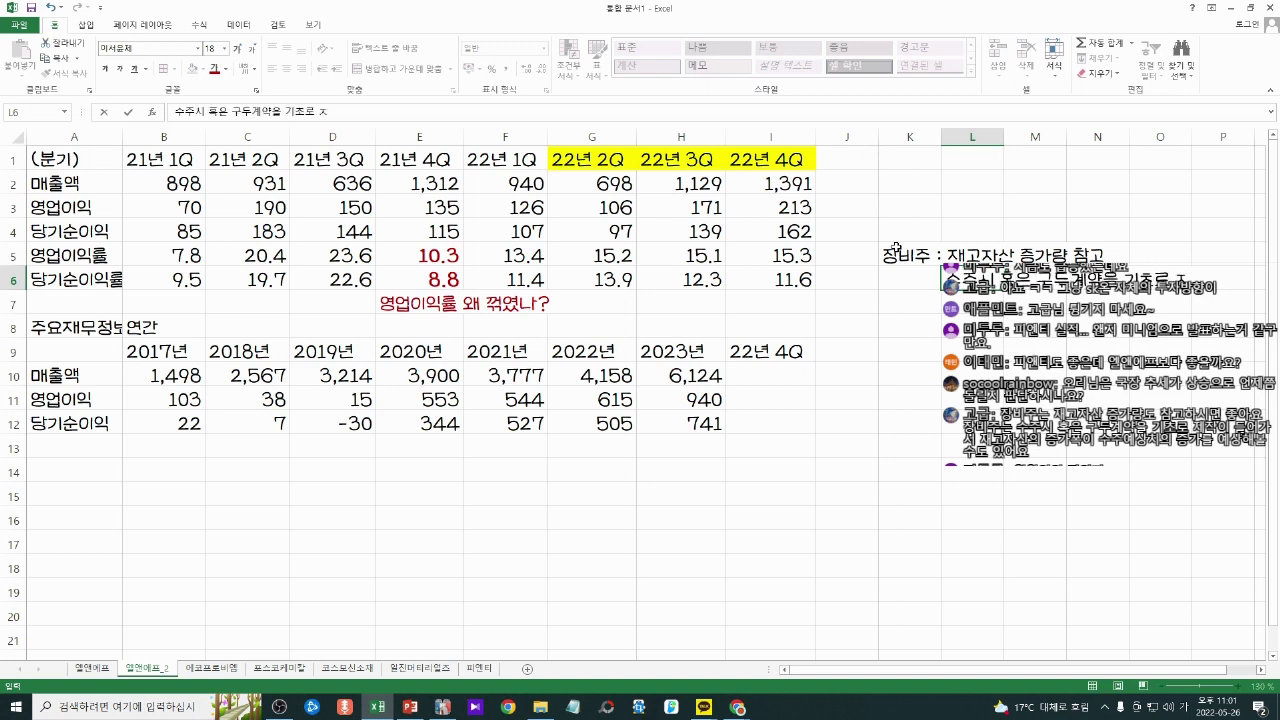
type(" 들어")
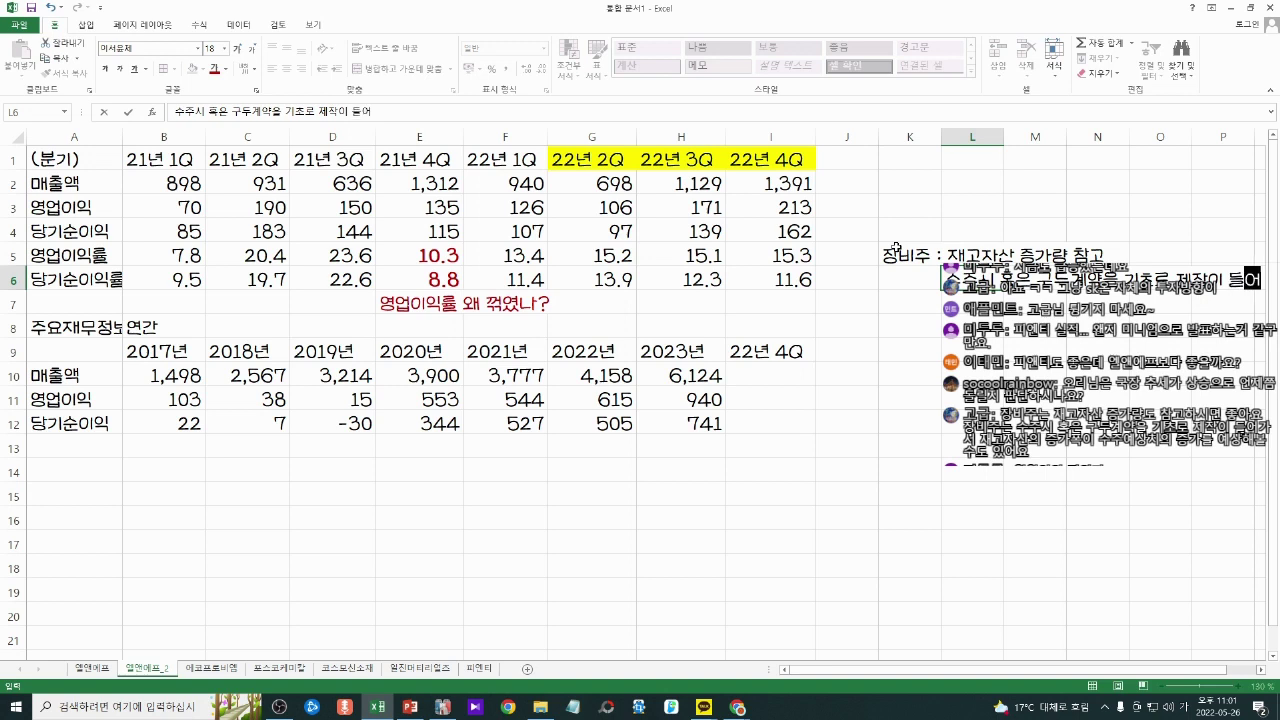
type("갈 수 이ㅆ음")
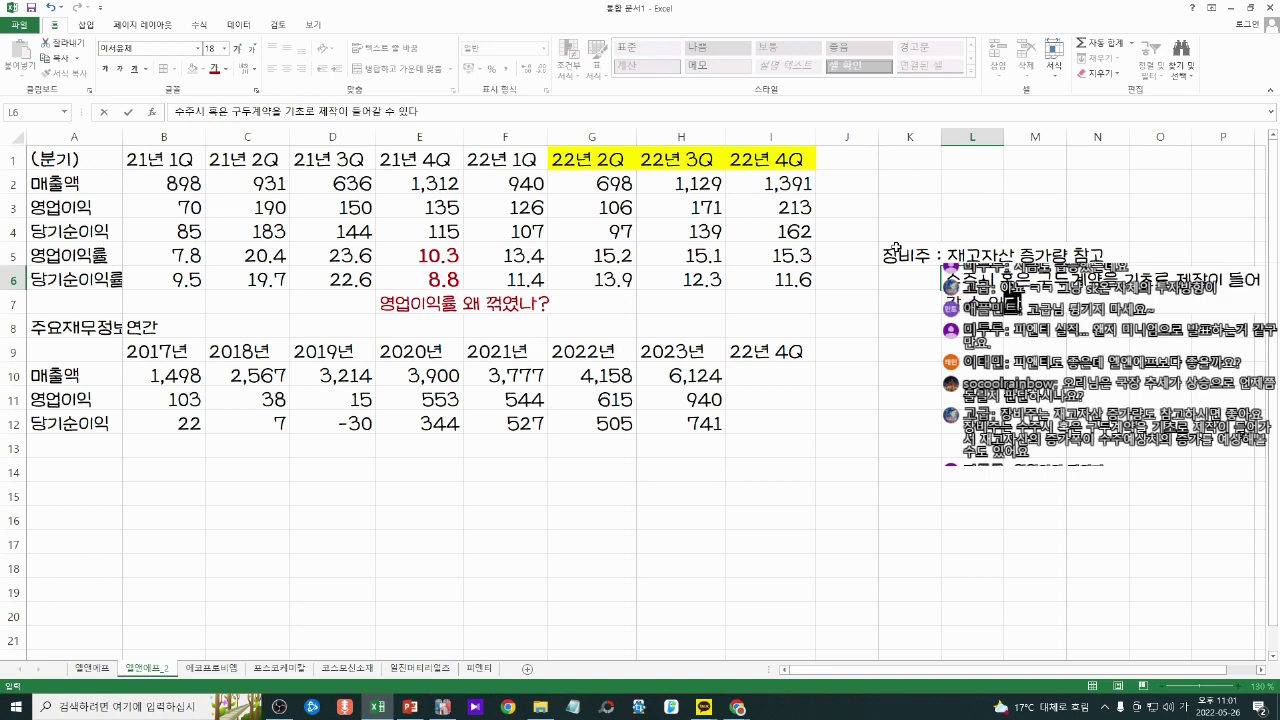
key("Return")
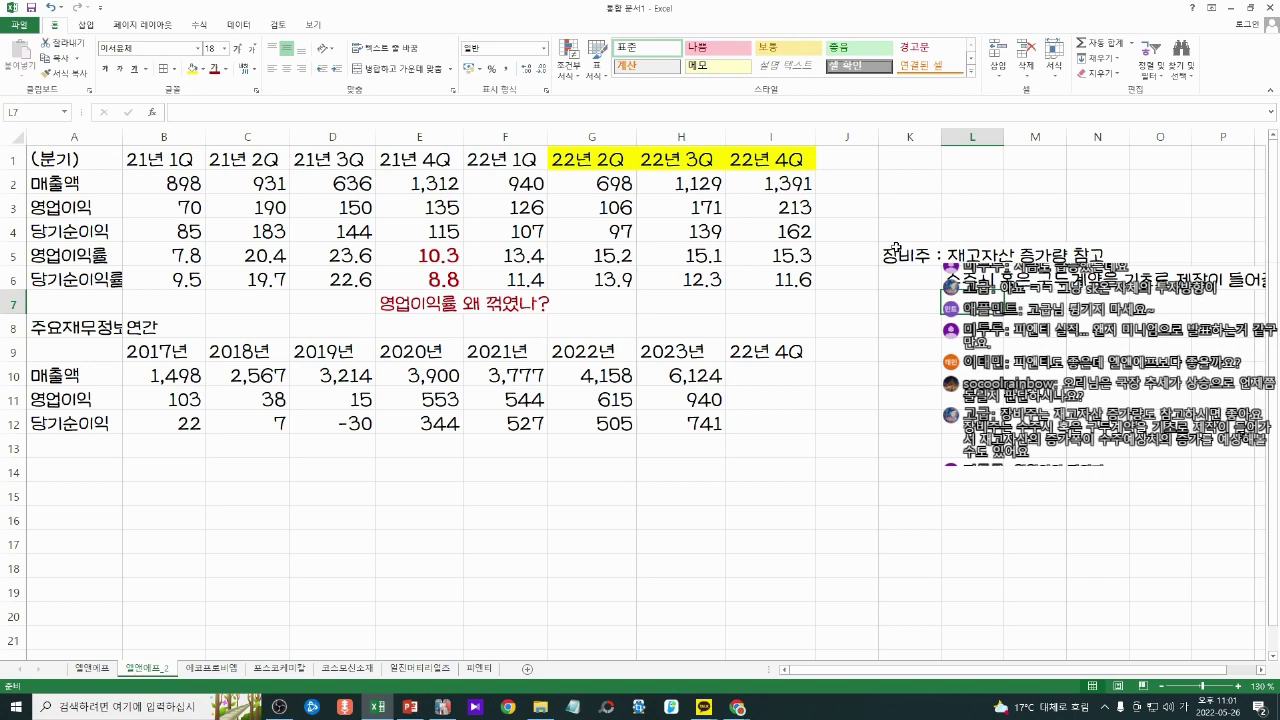
Step: Insert a blank row above the 주요재무정보 heading in row 8
left_click(15, 326)
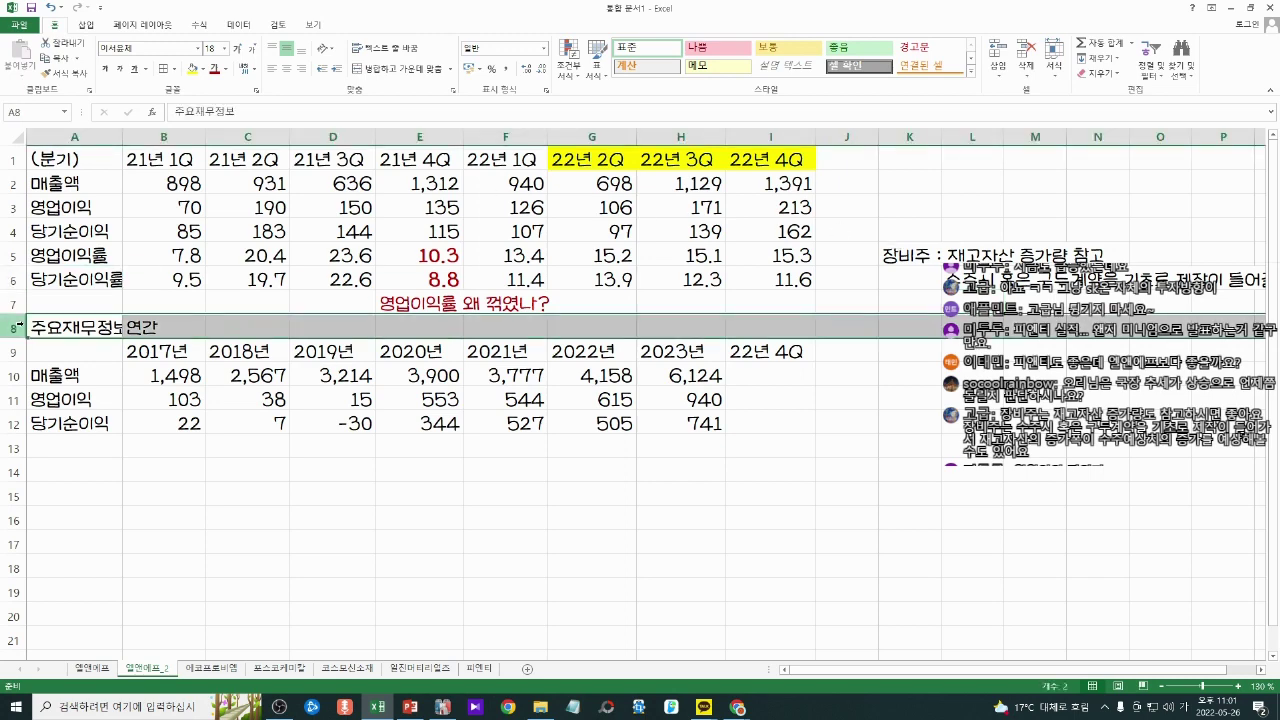
right_click(18, 325)
left_click(77, 416)
left_click(440, 318)
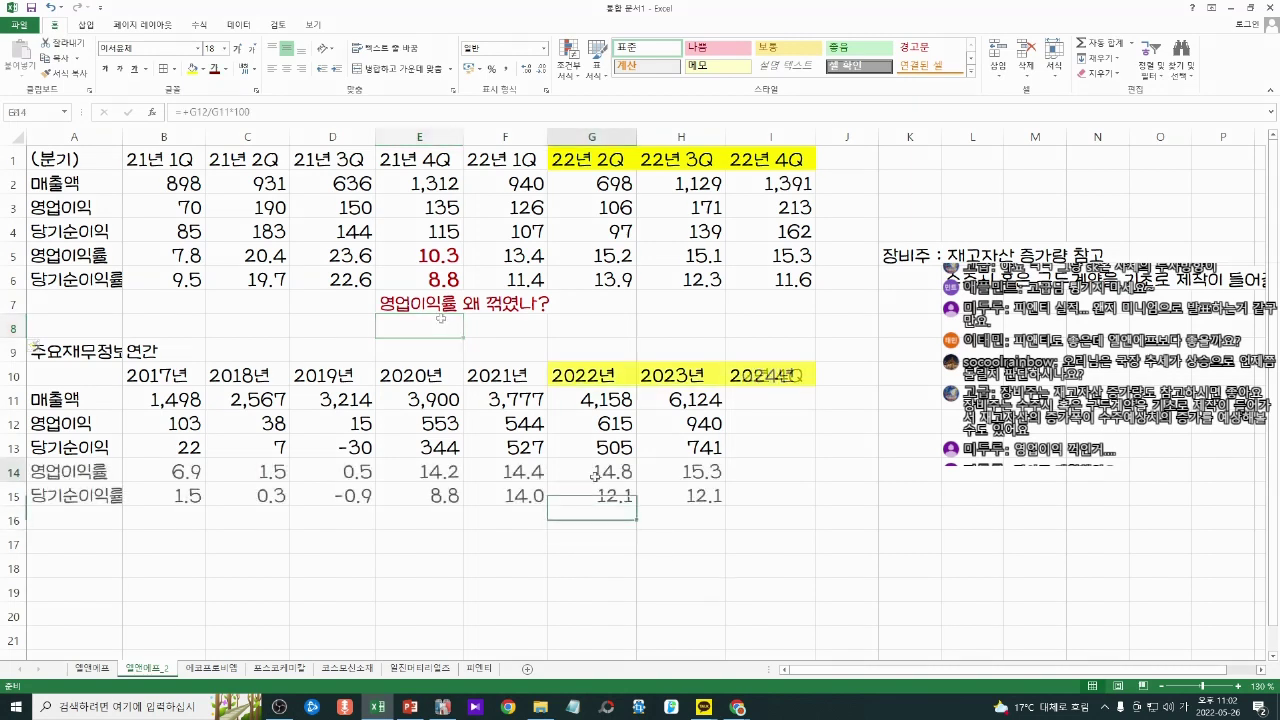
Step: Change the font colour of the 2020년 to 2023년 영업이익률 values in the annual table to purple
left_click_drag(592, 471, 444, 474)
left_click(686, 474)
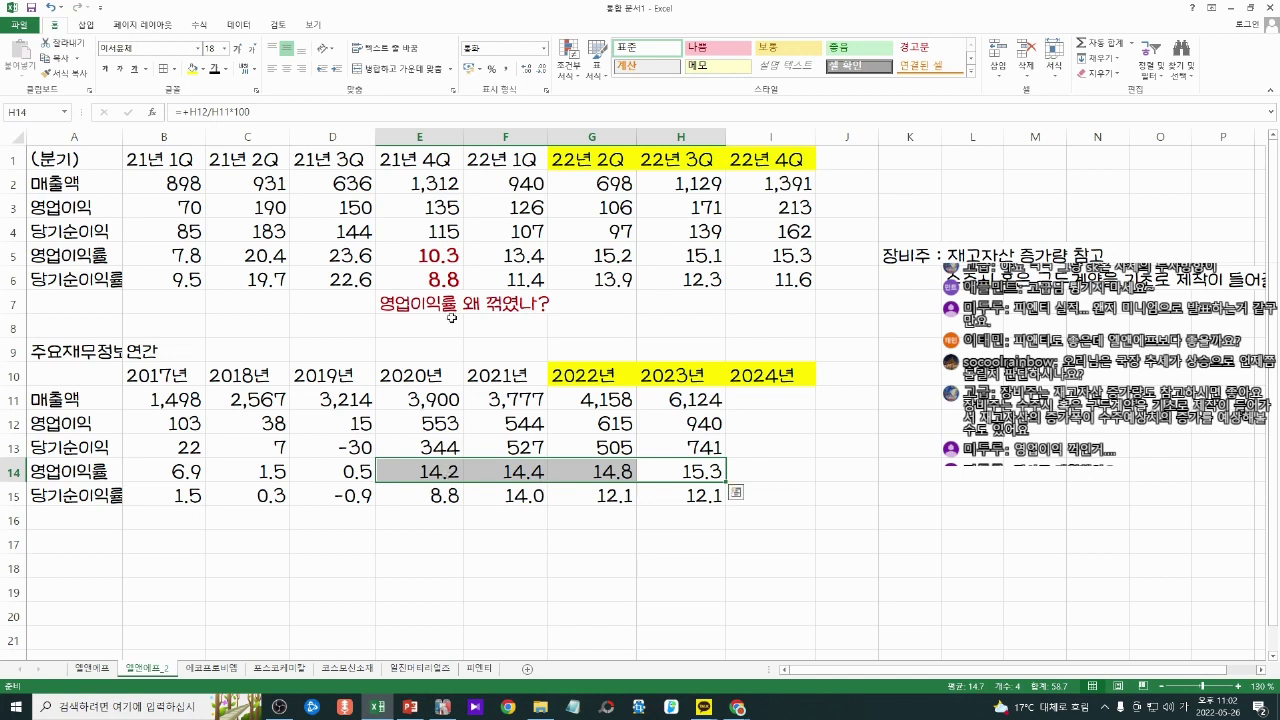
left_click(203, 69)
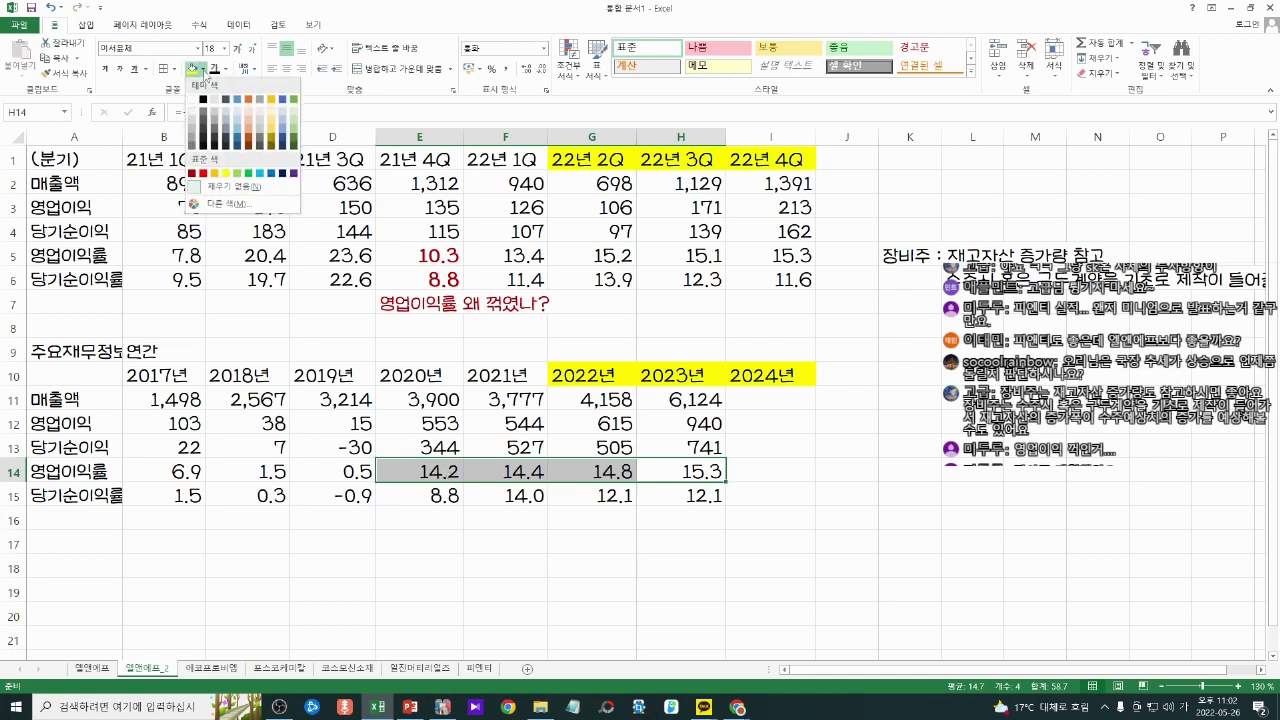
left_click(226, 69)
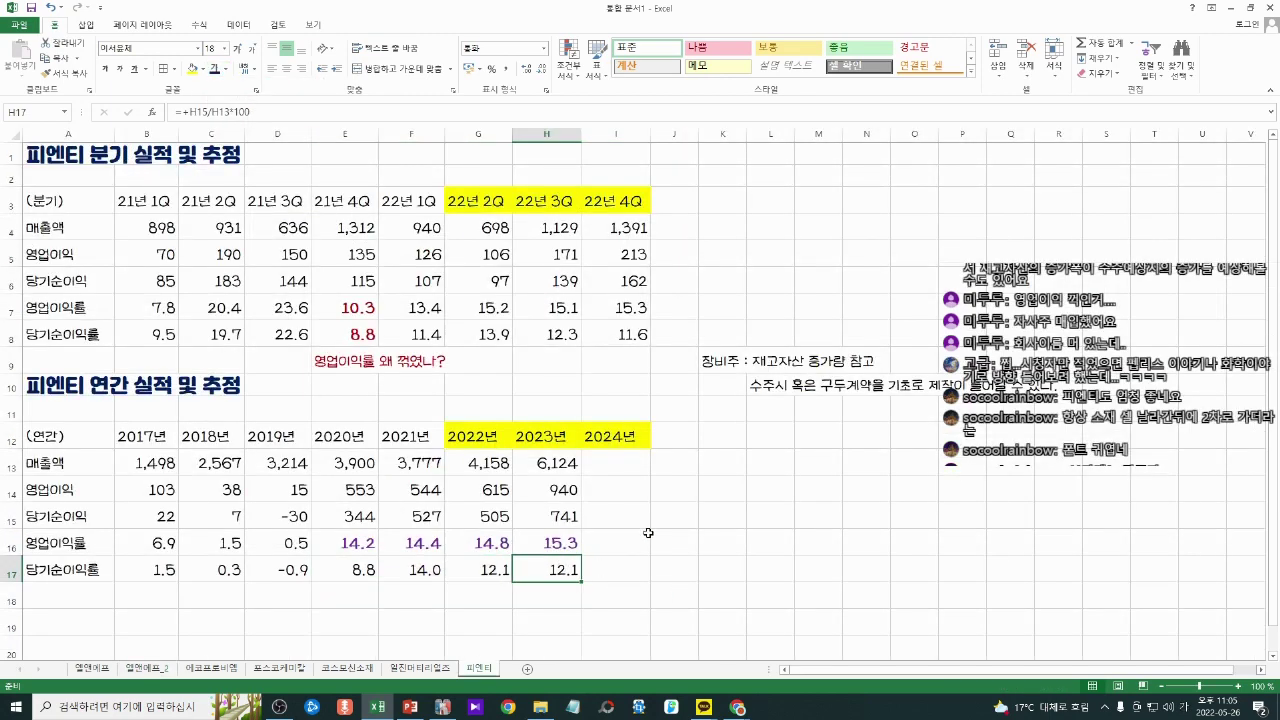
Step: Switch to 피엔티's 단일판매·공급계약체결 disclosure in Chrome and examine its total contract amount and contract start date
left_click(702, 520)
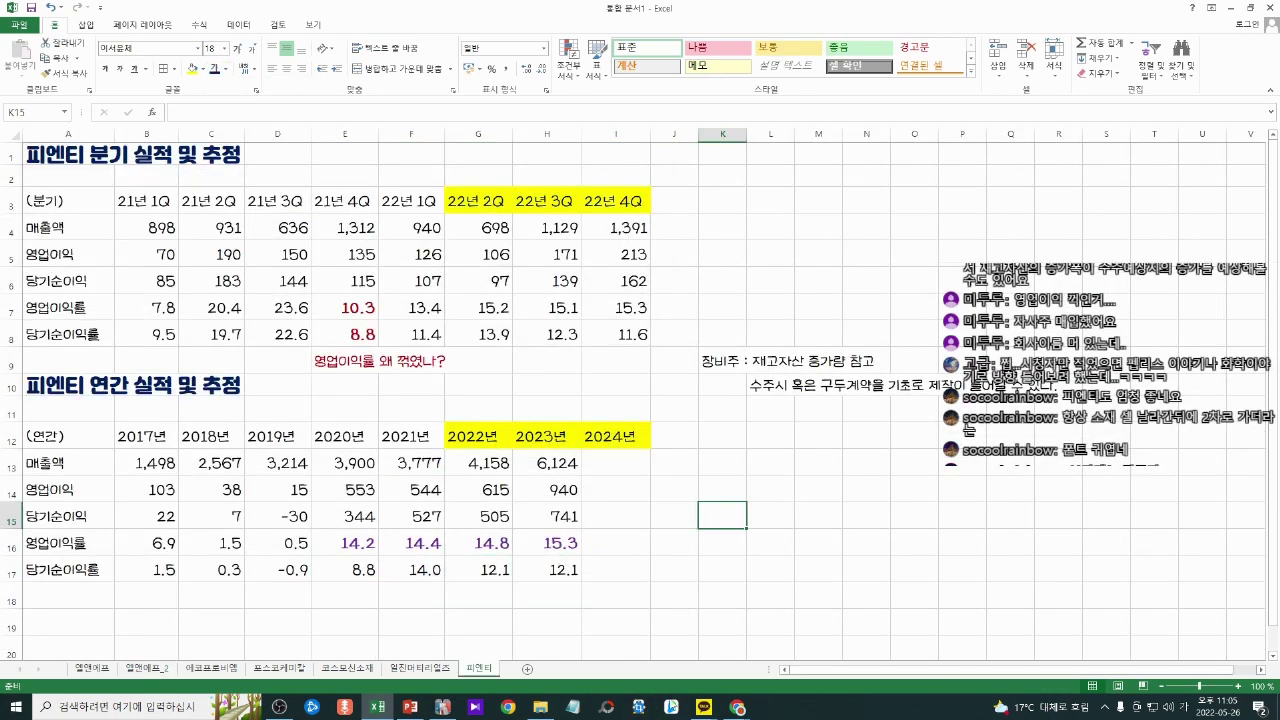
mouse_move(748, 711)
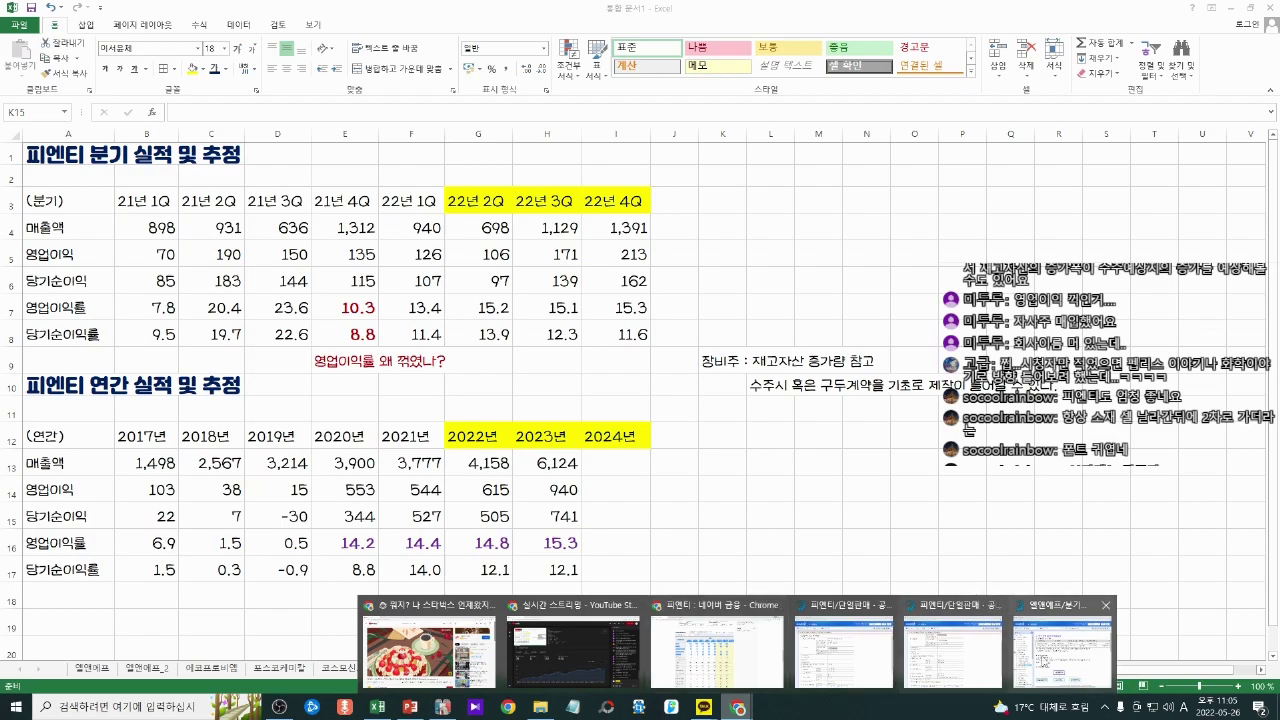
mouse_move(853, 655)
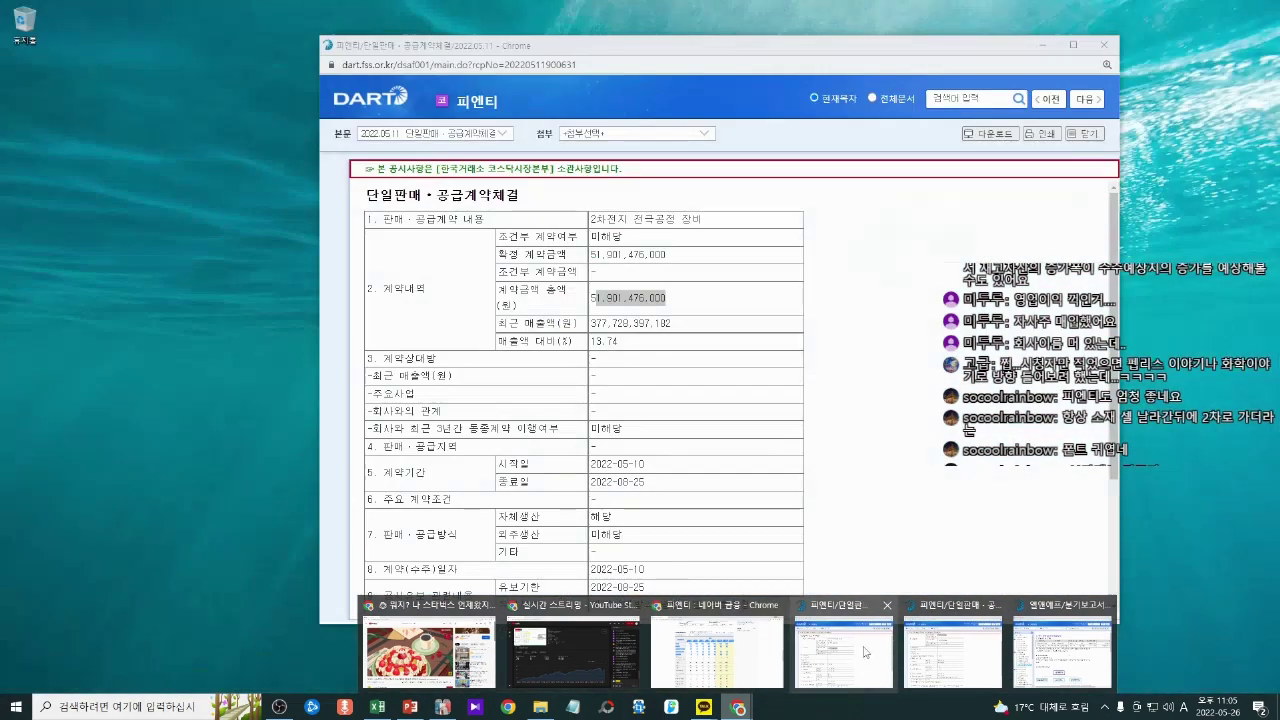
left_click(860, 652)
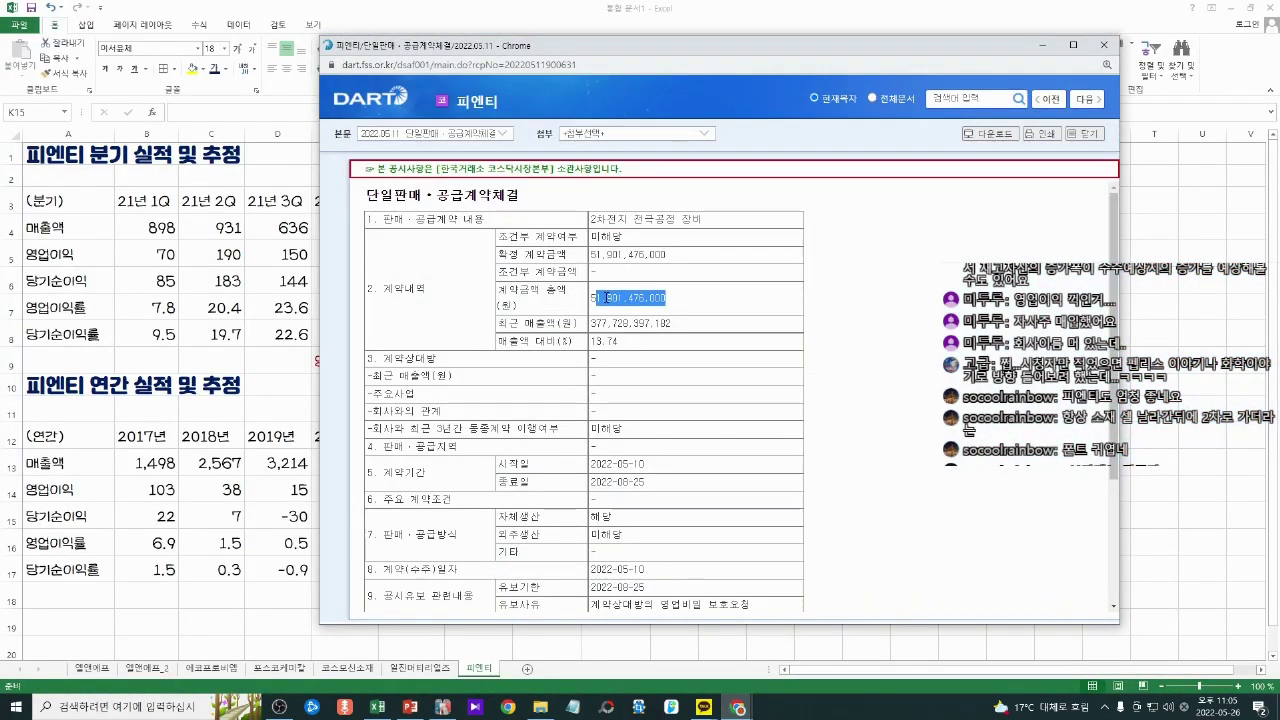
left_click_drag(667, 298, 584, 300)
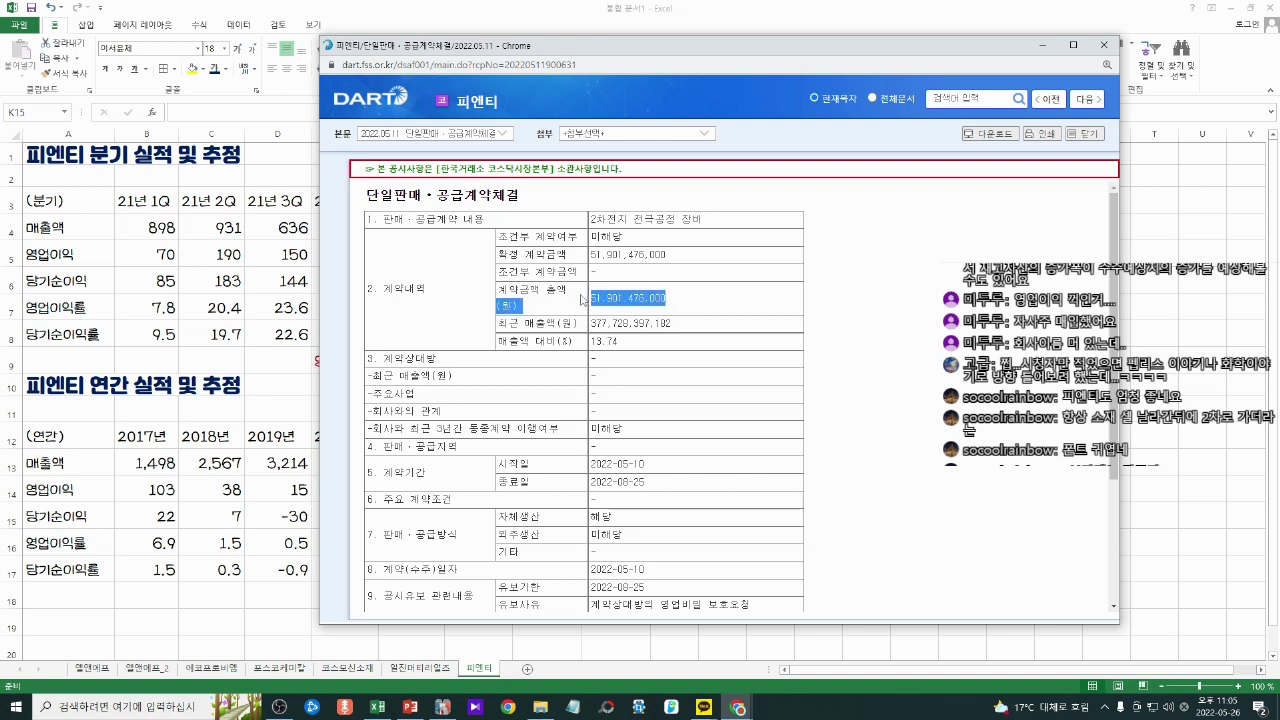
left_click(621, 308)
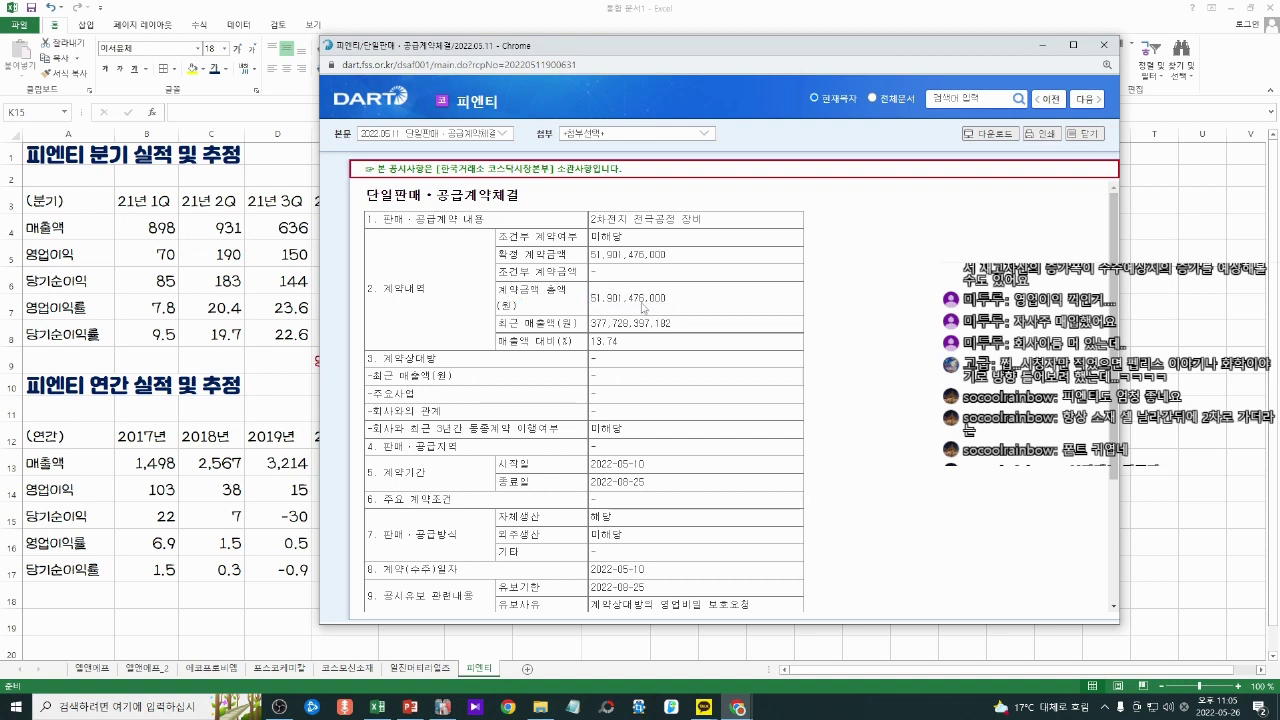
left_click_drag(668, 299, 590, 300)
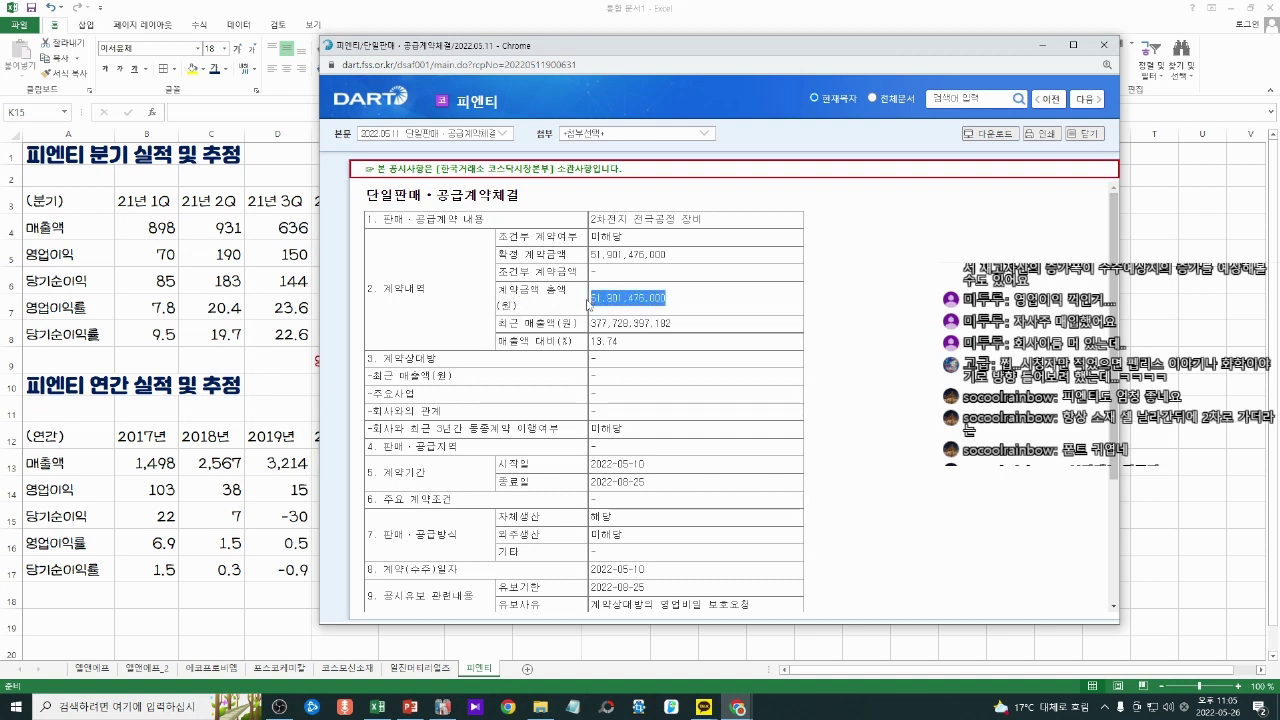
left_click(613, 325)
left_click_drag(652, 467, 588, 468)
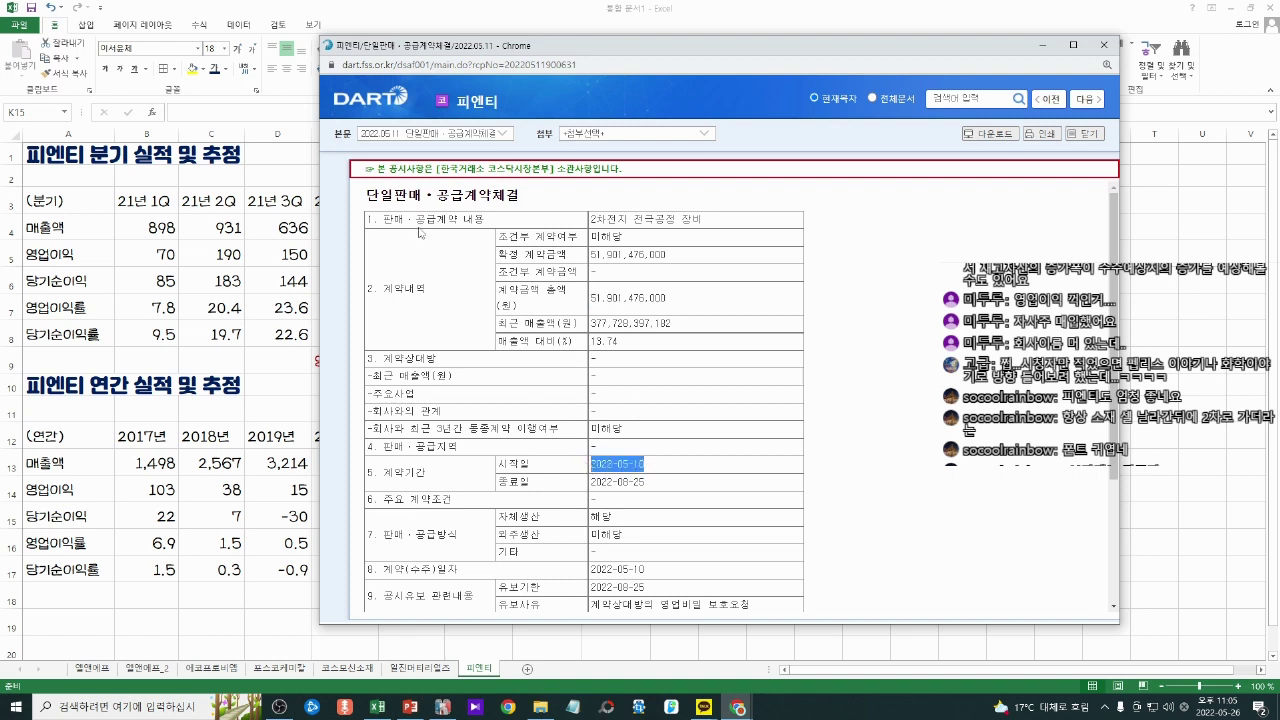
Step: Switch to the DART disclosure search page in Chrome and search the filings of 피엔티, choosing the company with stock code 137400
left_click(737, 707)
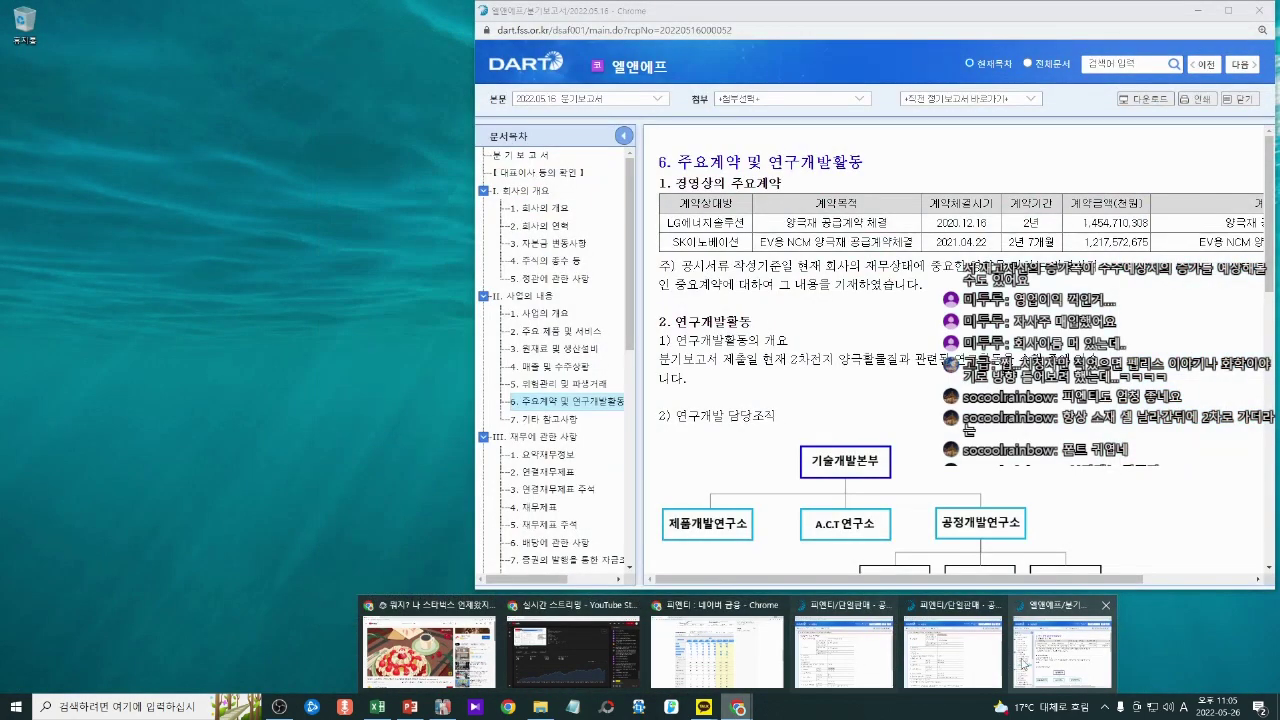
mouse_move(903, 657)
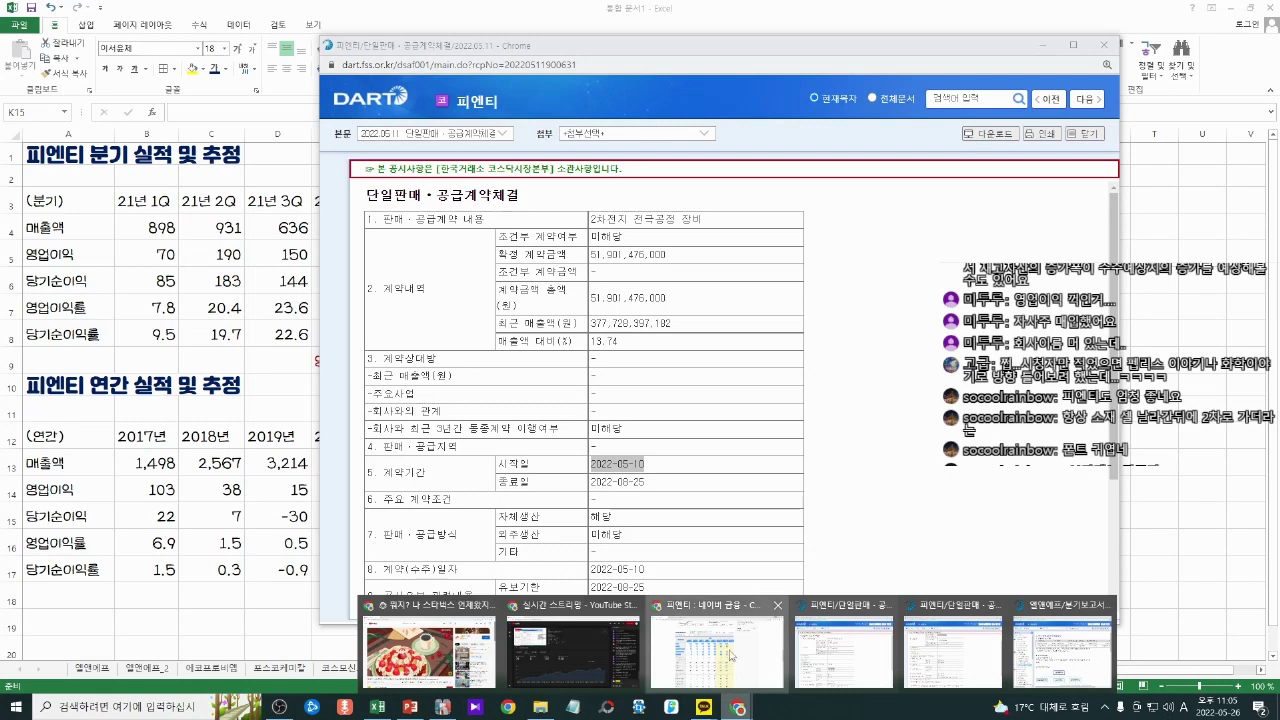
left_click(731, 655)
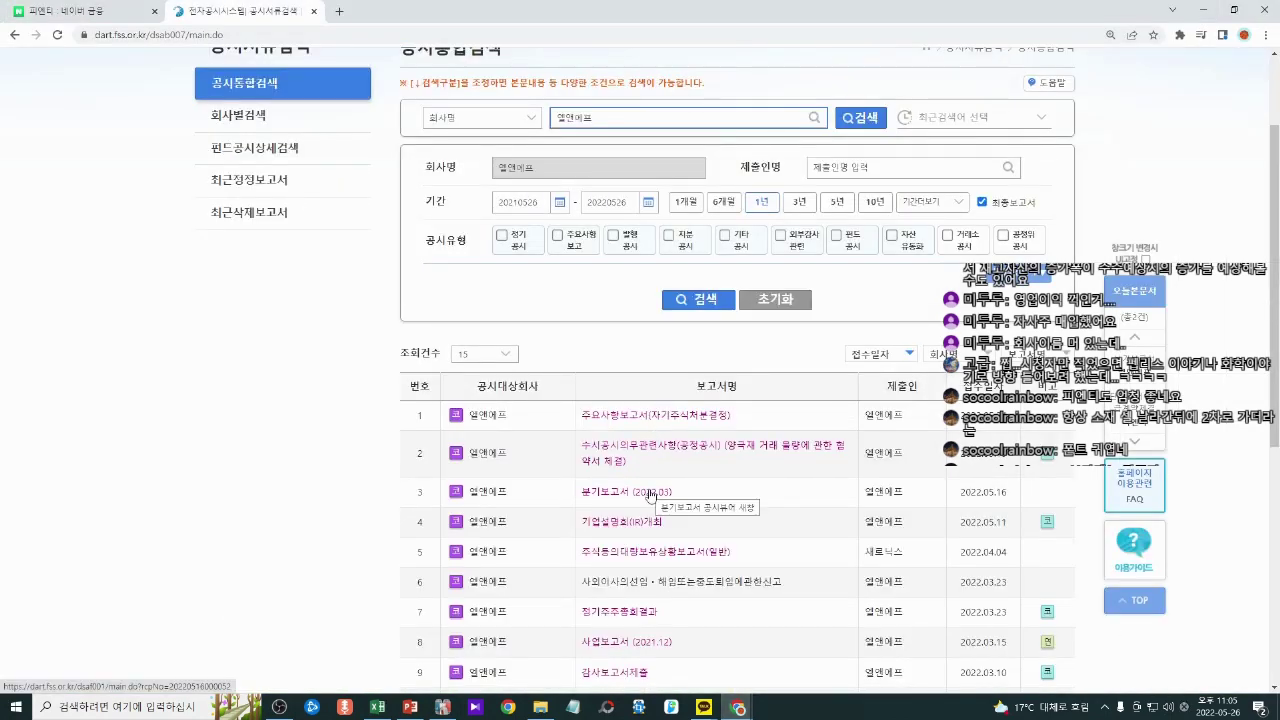
double_click(568, 117)
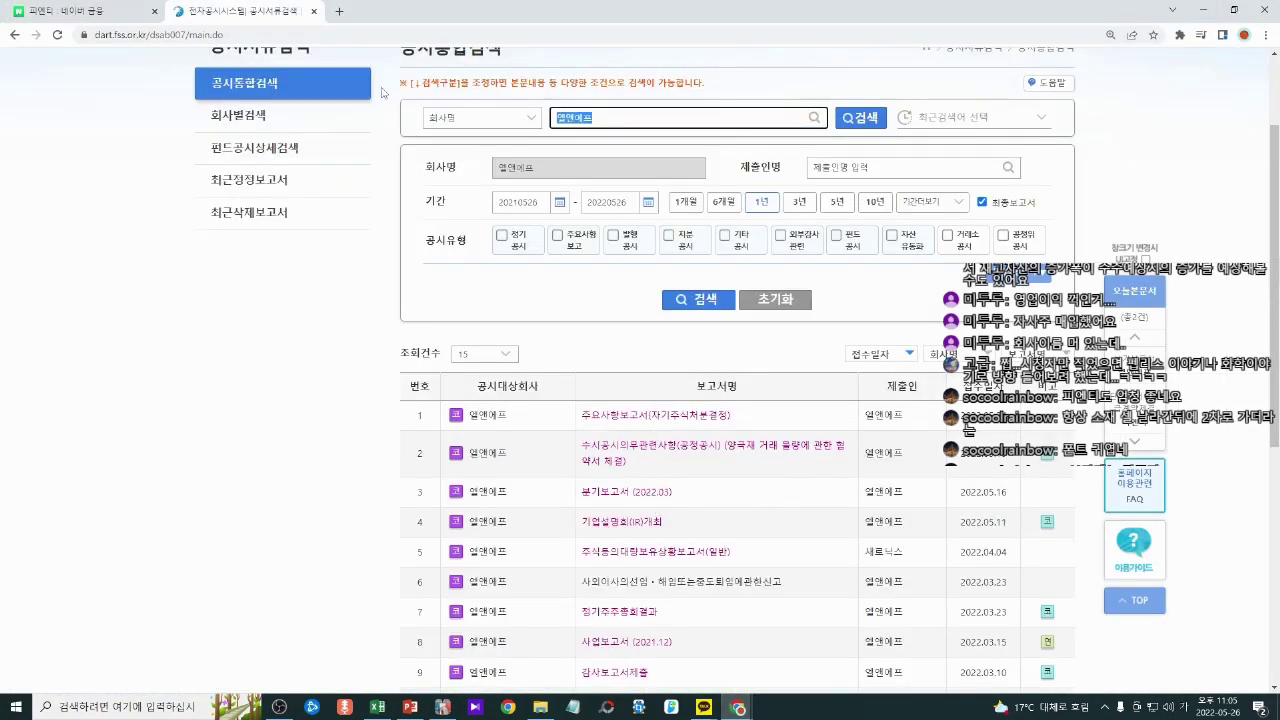
type("피엔티")
key("Return")
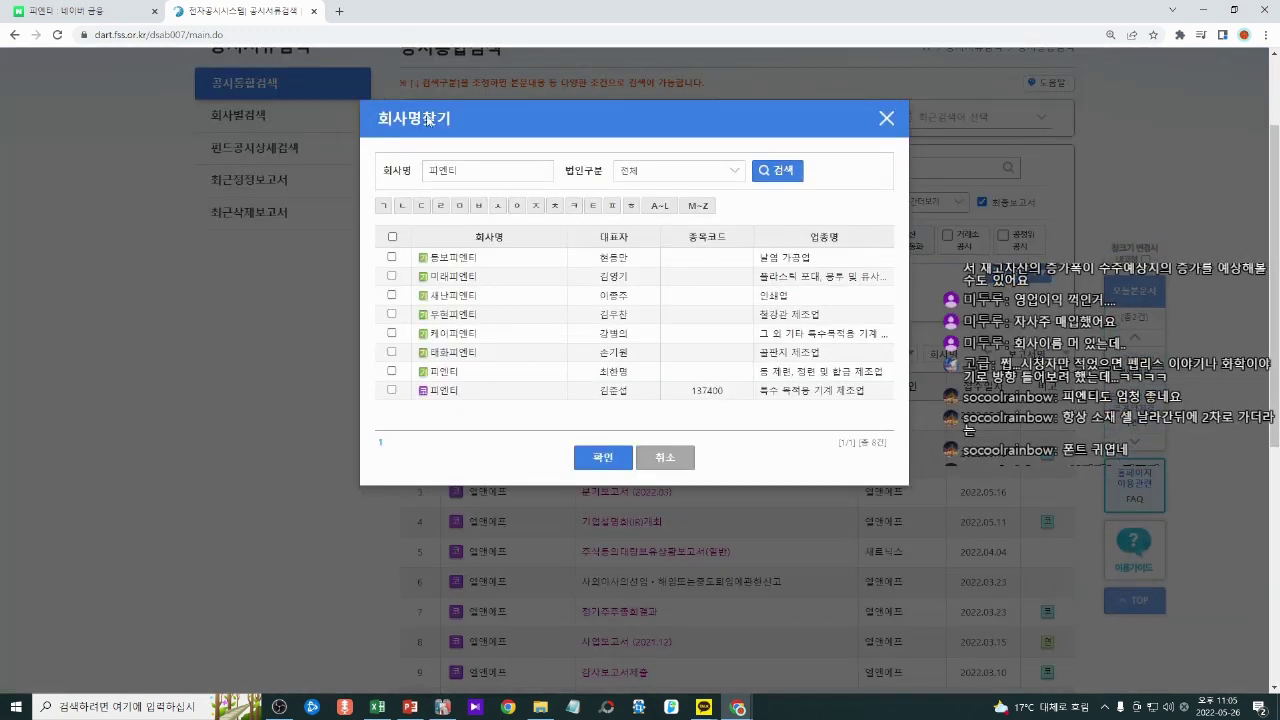
left_click(391, 390)
left_click(603, 457)
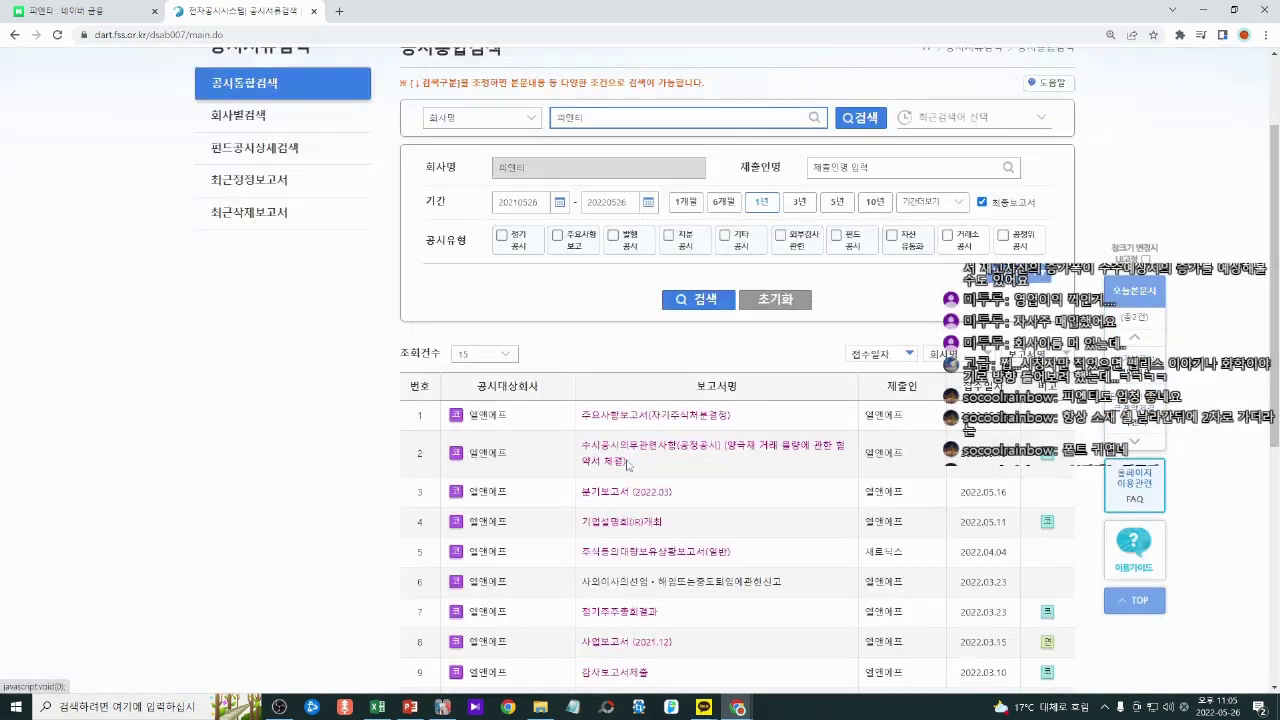
left_click(690, 299)
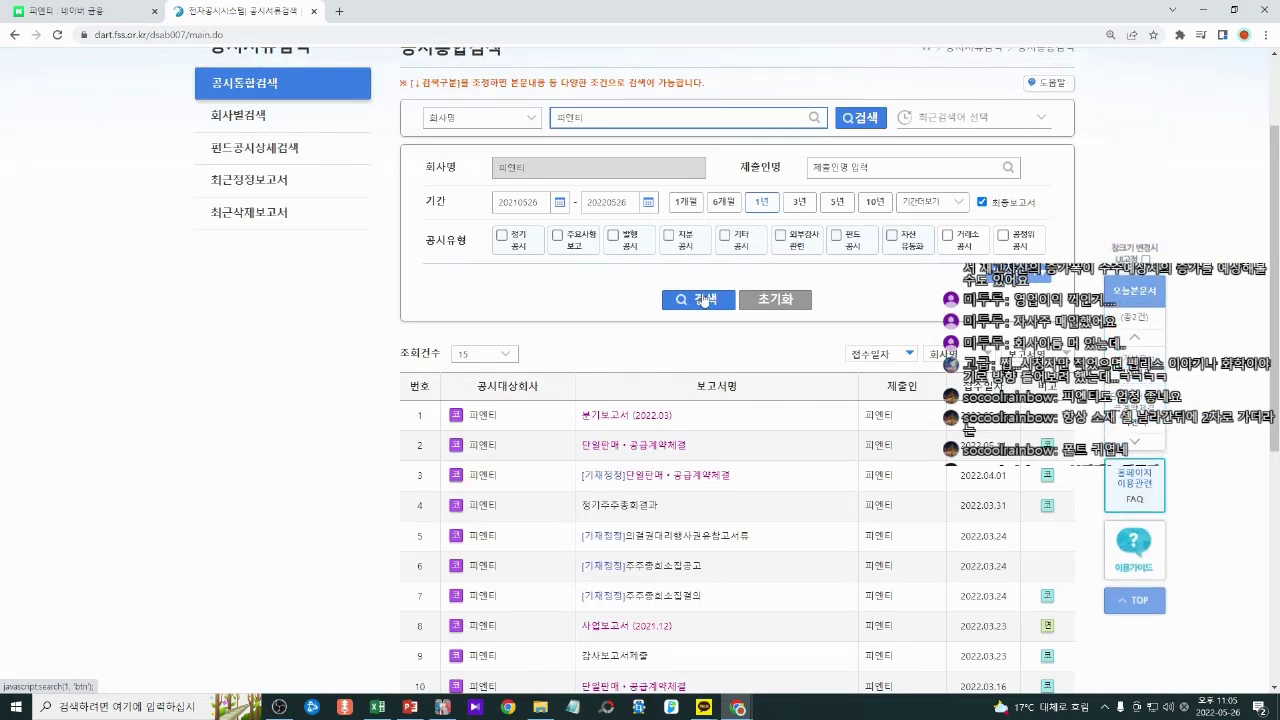
Step: Open 피엔티's 분기보고서 (2022.03) from the results and move its window clear of the screen's edge
scroll(660, 370, "down", 1)
left_click(655, 350)
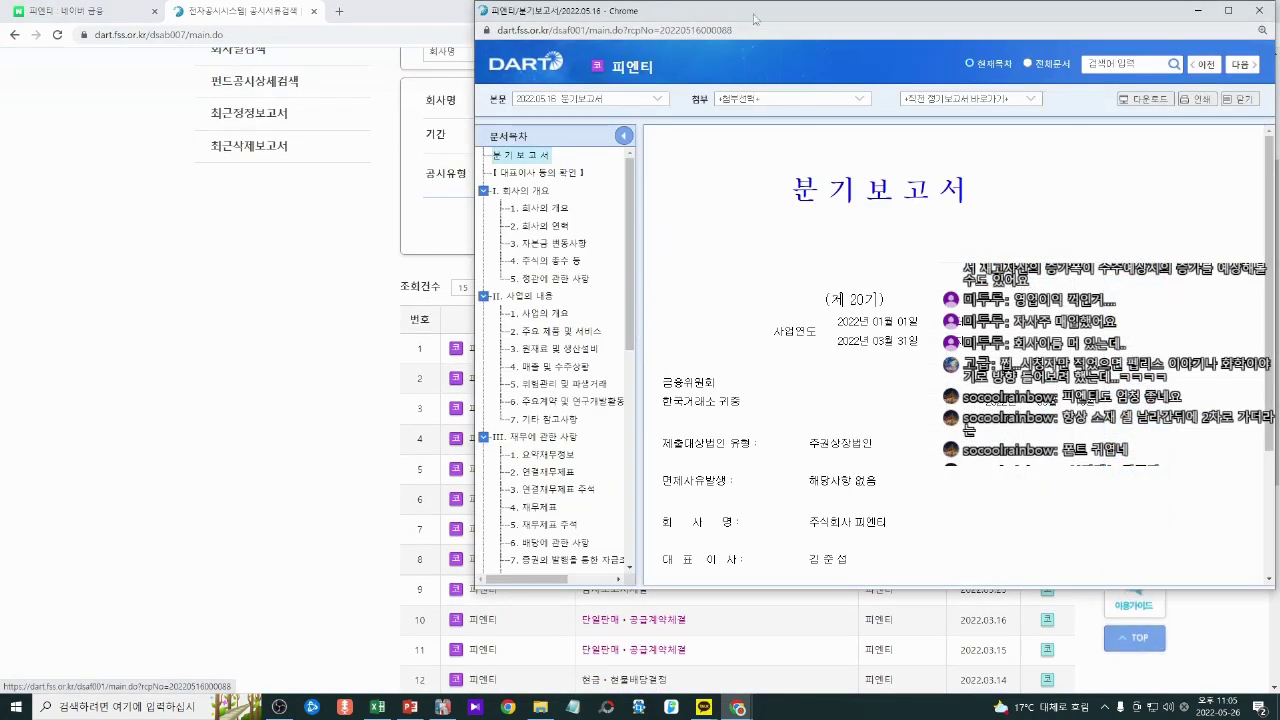
left_click_drag(755, 19, 610, 31)
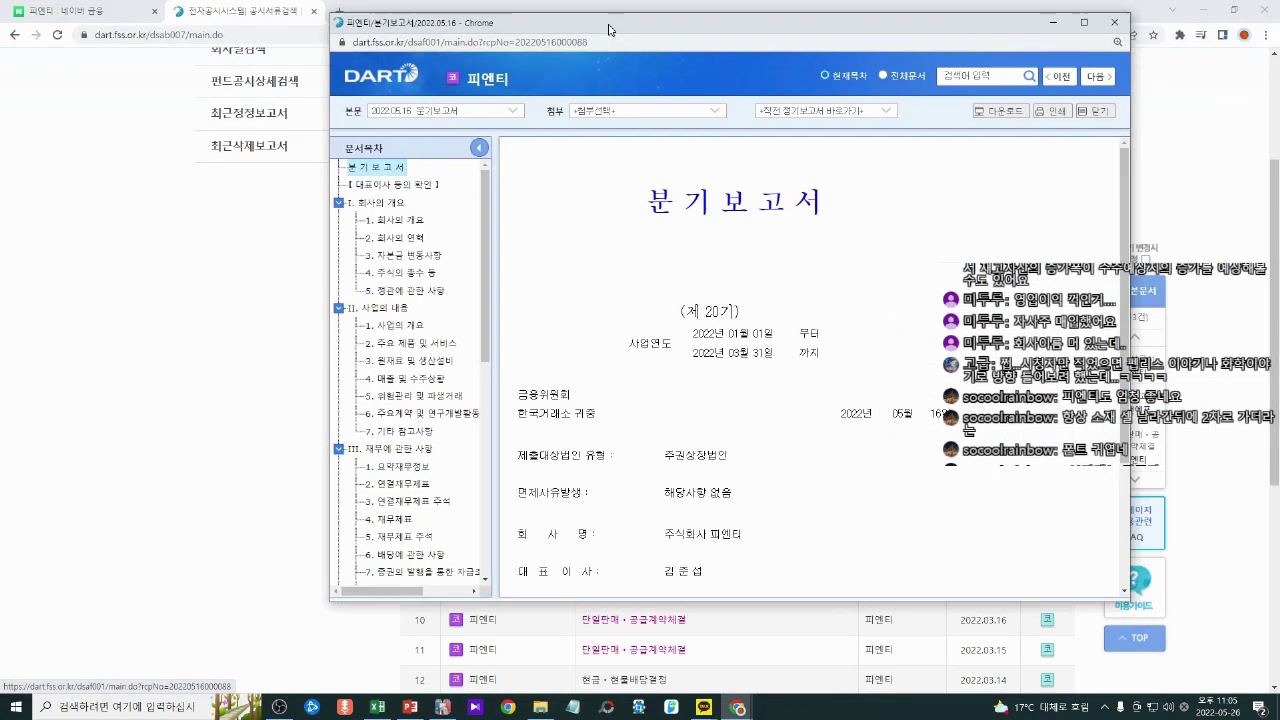
Step: Open the 4. 매출 및 수주상황 section of the quarterly report, maximize its window and examine it through to the 다. 수주상황 tables
left_click(433, 385)
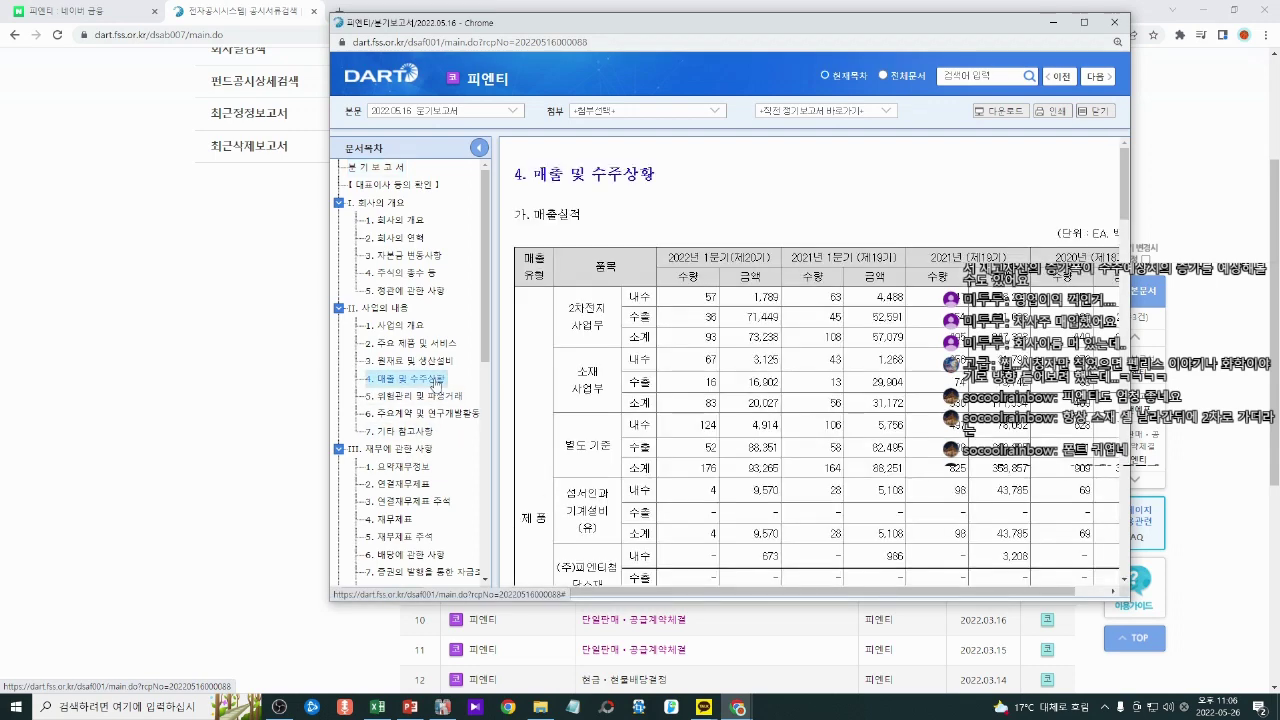
left_click(1084, 22)
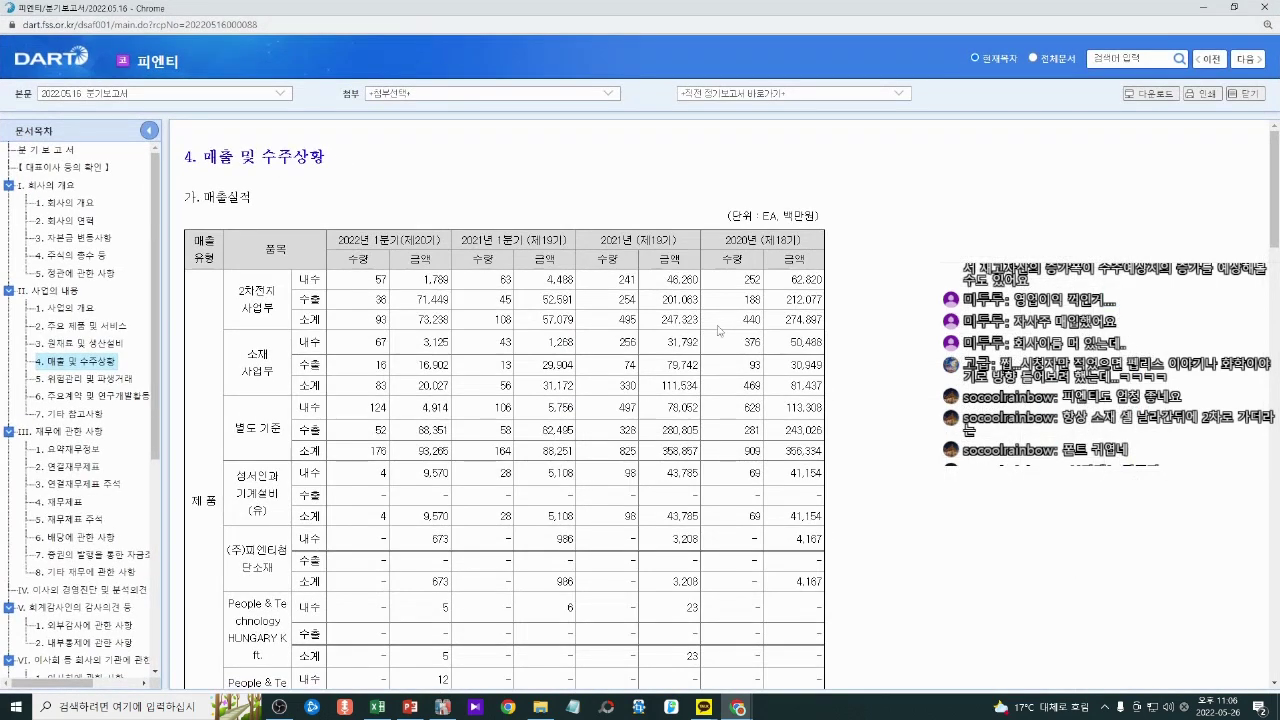
scroll(703, 361, "down", 6)
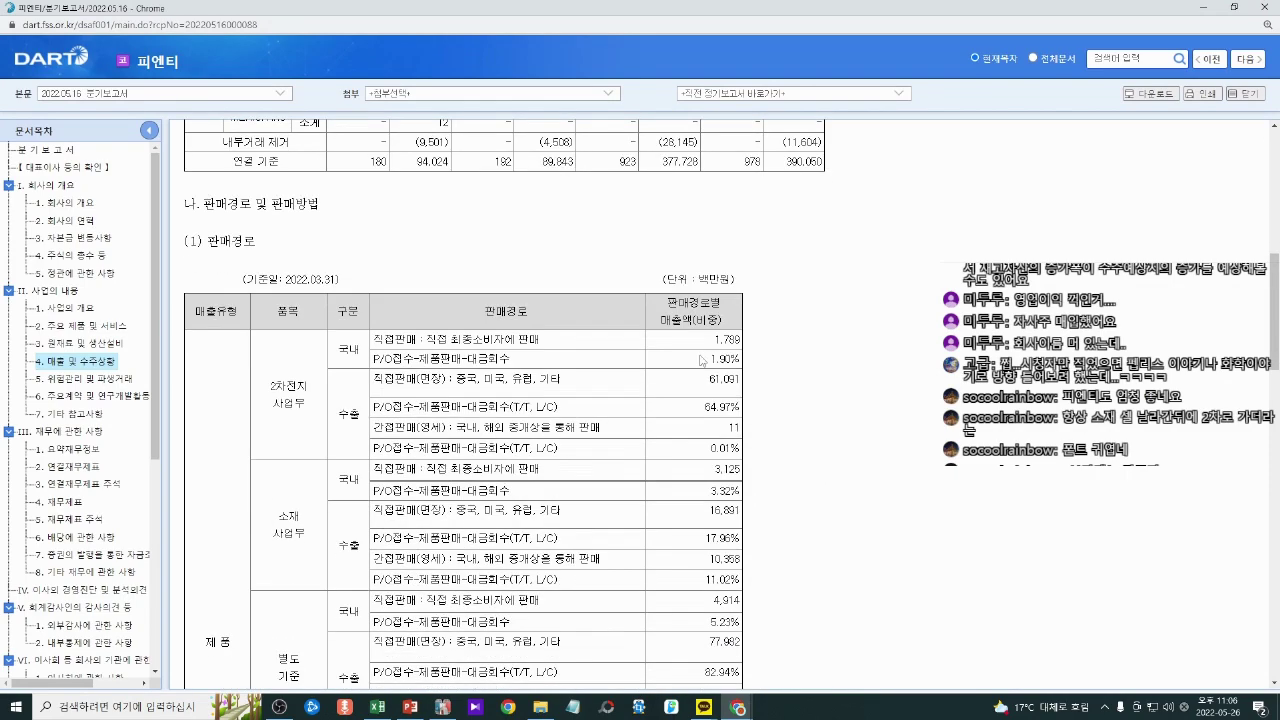
scroll(703, 361, "down", 5)
scroll(703, 361, "up", 4)
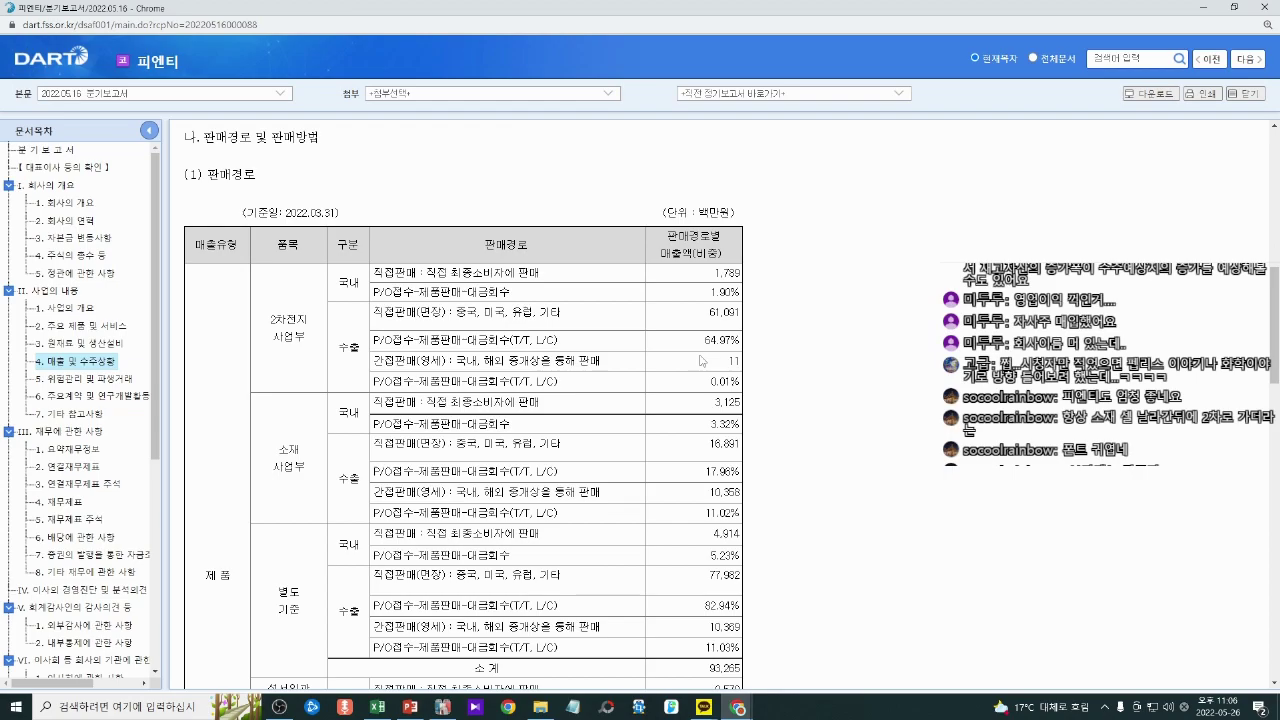
left_click_drag(669, 6, 700, 2)
double_click(700, 52)
scroll(684, 349, "down", 10)
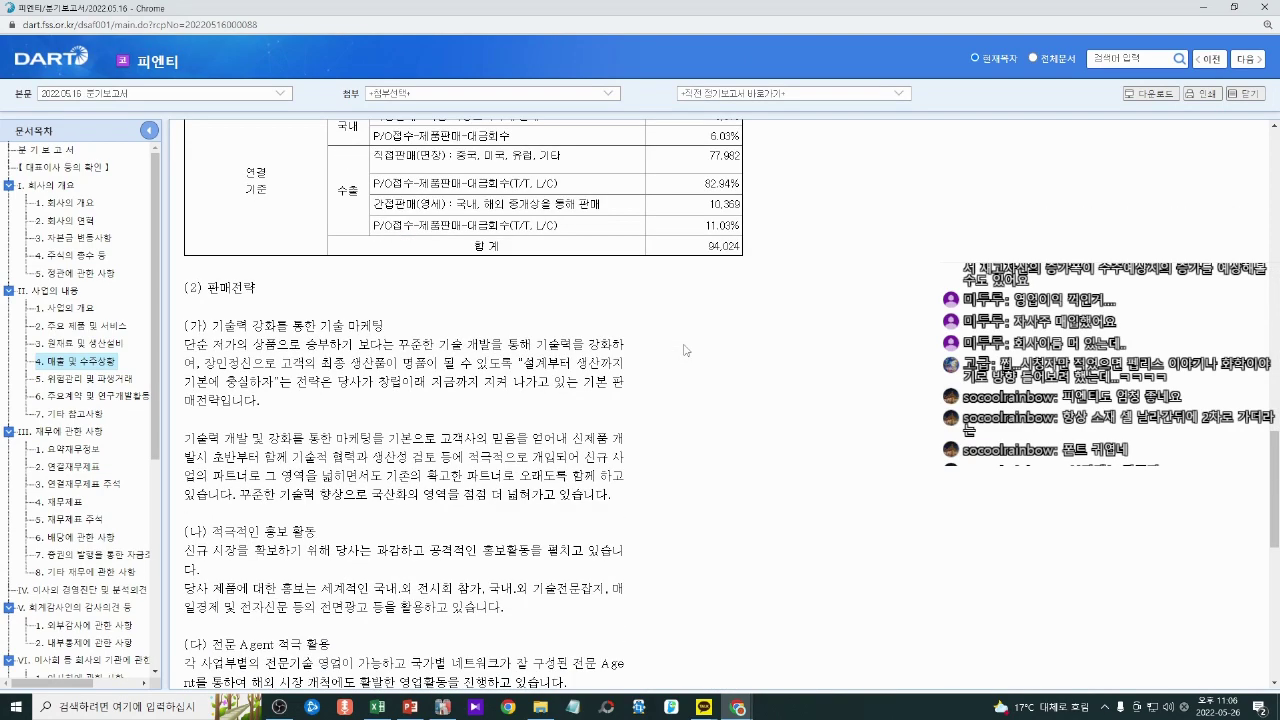
scroll(684, 349, "down", 6)
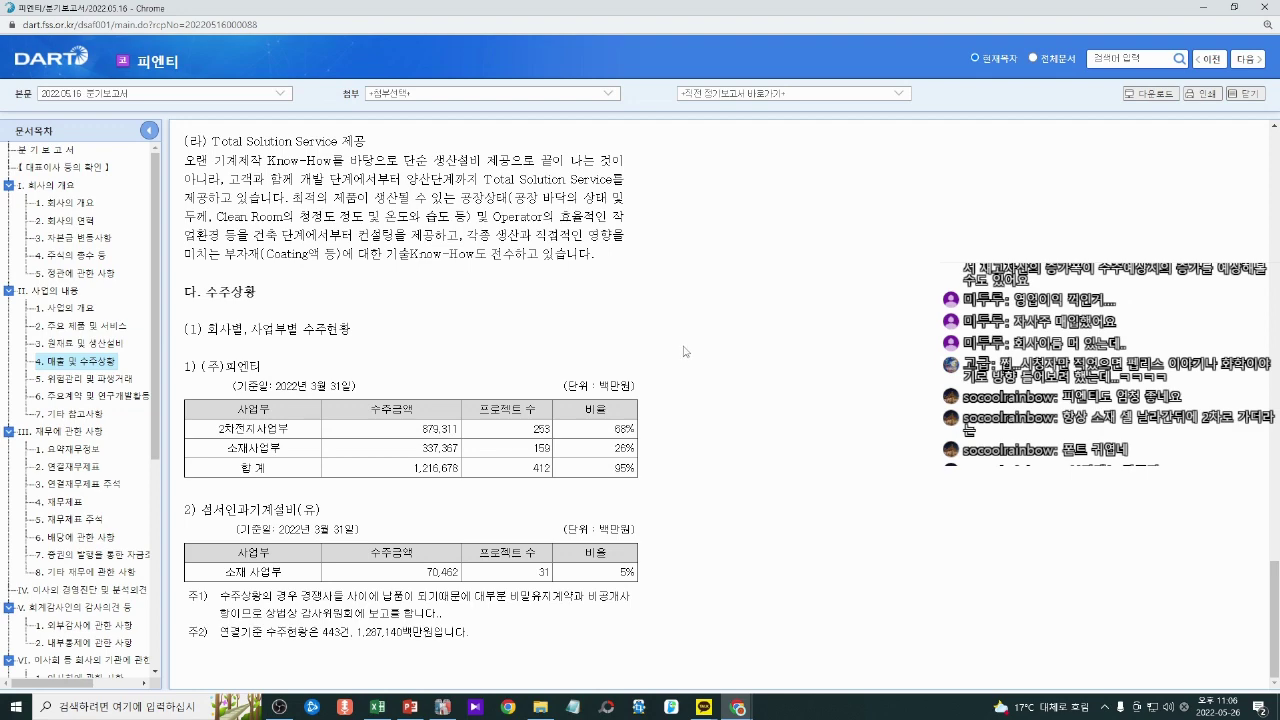
Step: Switch to the main Chrome window, open the account's own YouTube channel in a new tab, and return to the quarterly report
mouse_move(741, 709)
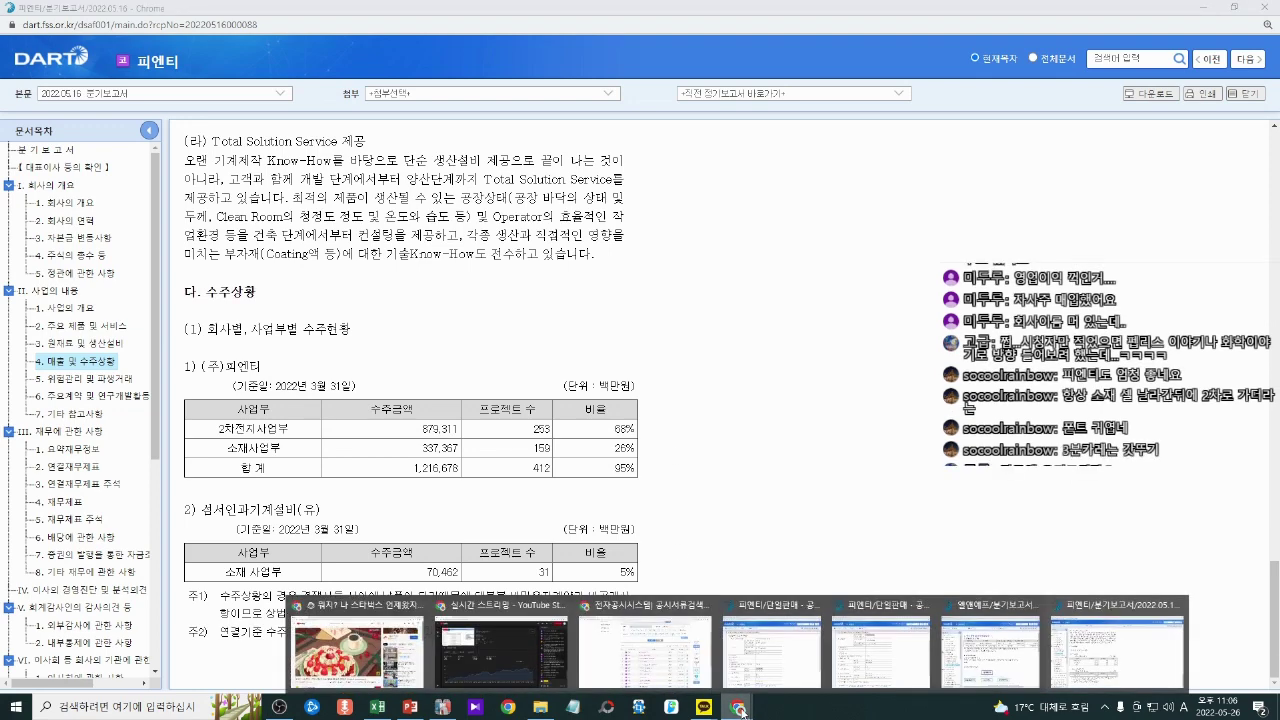
left_click(668, 662)
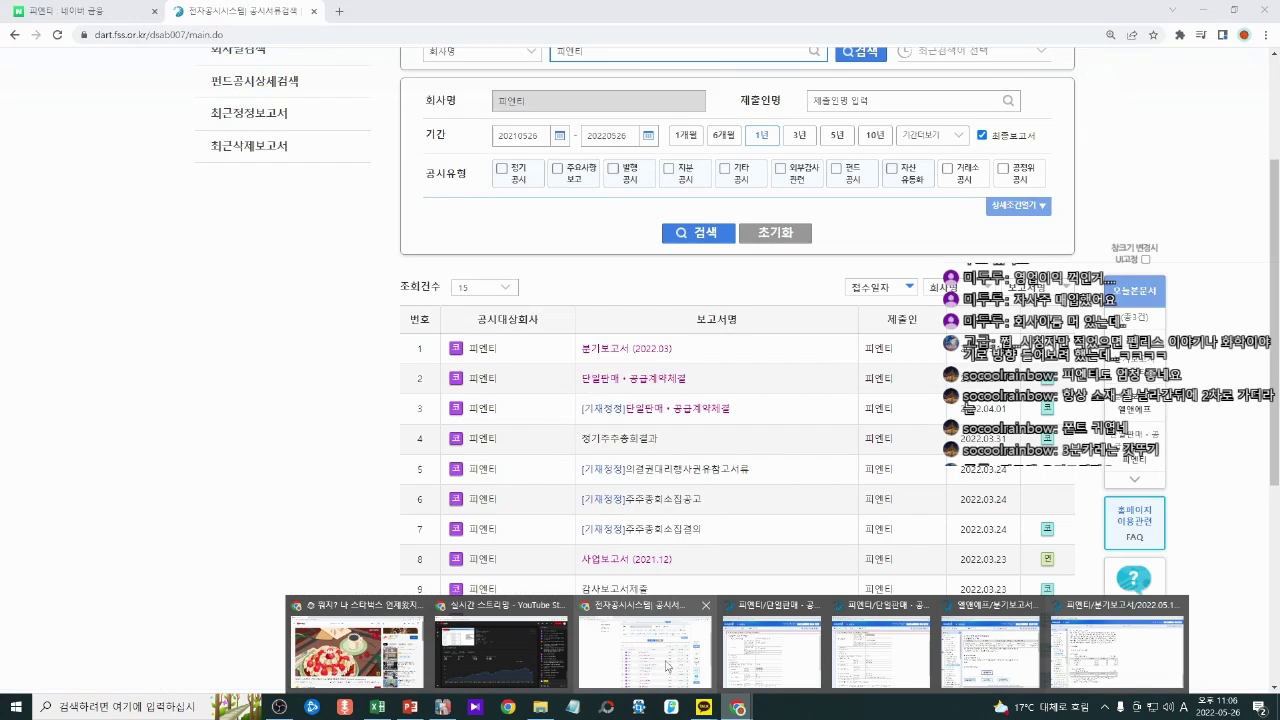
left_click(340, 12)
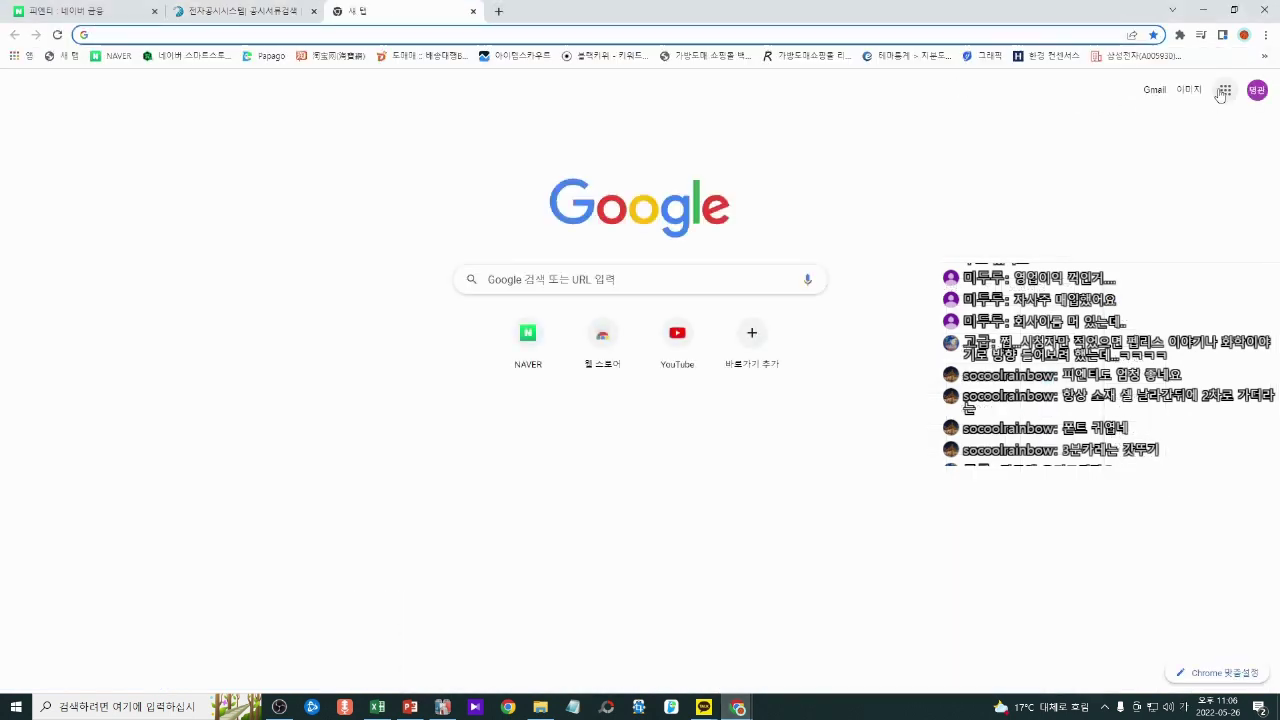
left_click(668, 332)
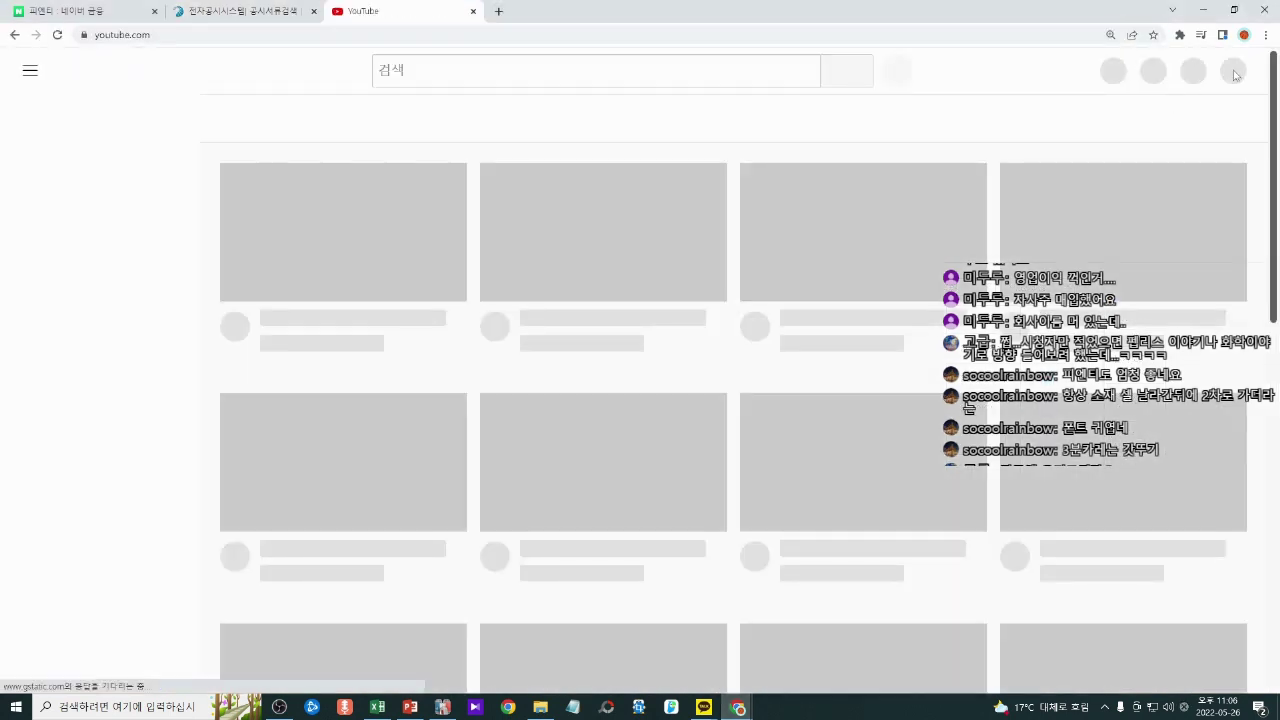
left_click(1238, 70)
left_click(1108, 178)
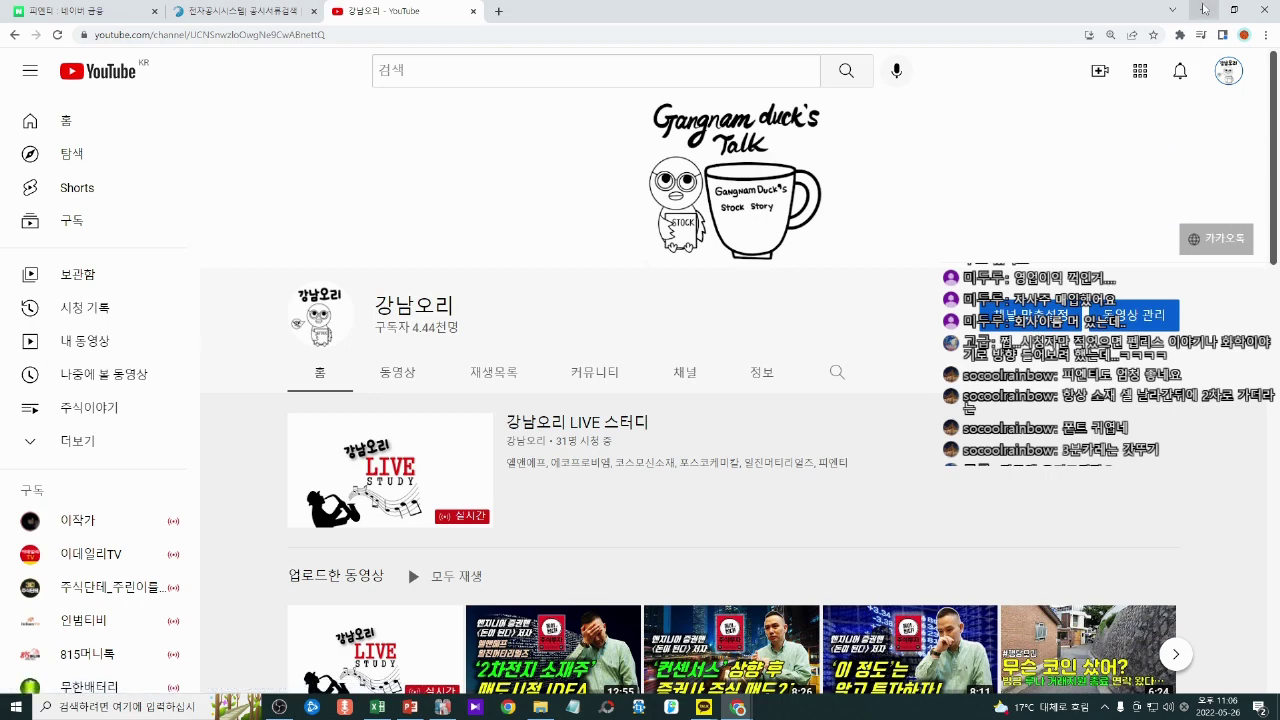
left_click(1204, 9)
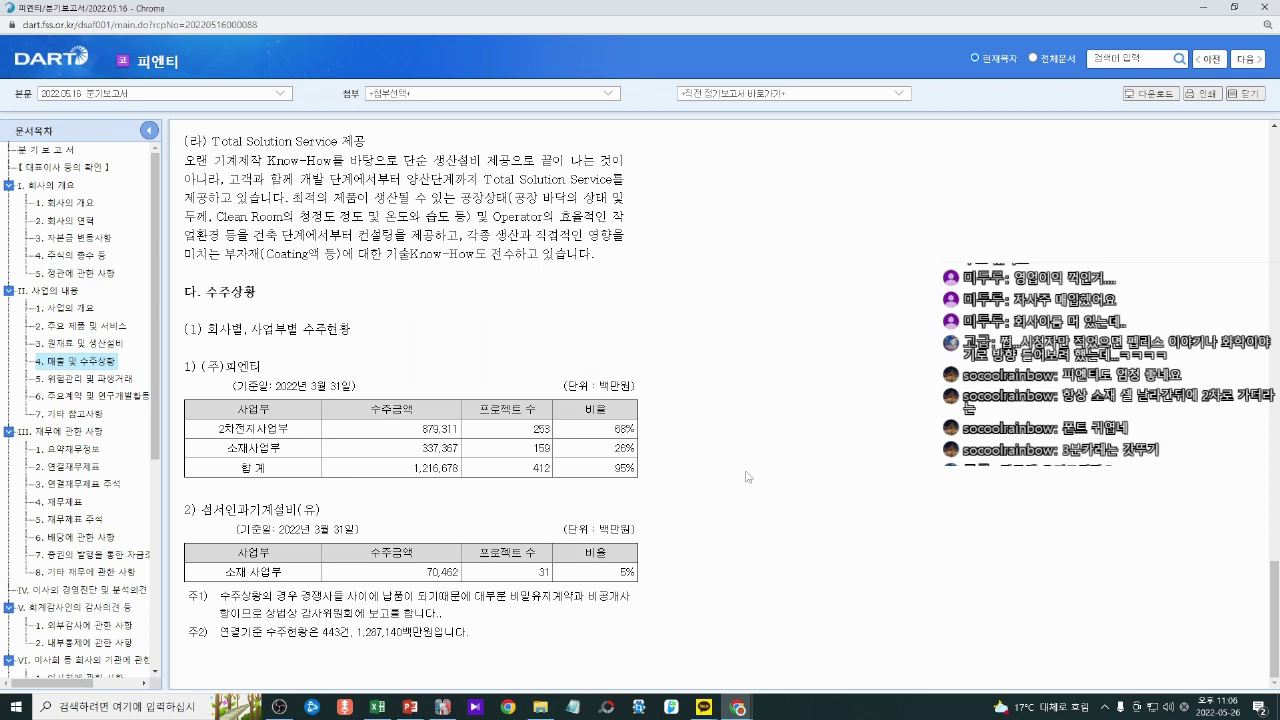
Step: Highlight the 합계 수주금액 of (주)피엔티 and capture the 다. 수주상황 section from its heading to its notes as an image
left_click_drag(186, 291, 560, 497)
left_click(560, 497)
double_click(405, 476)
left_click(638, 707)
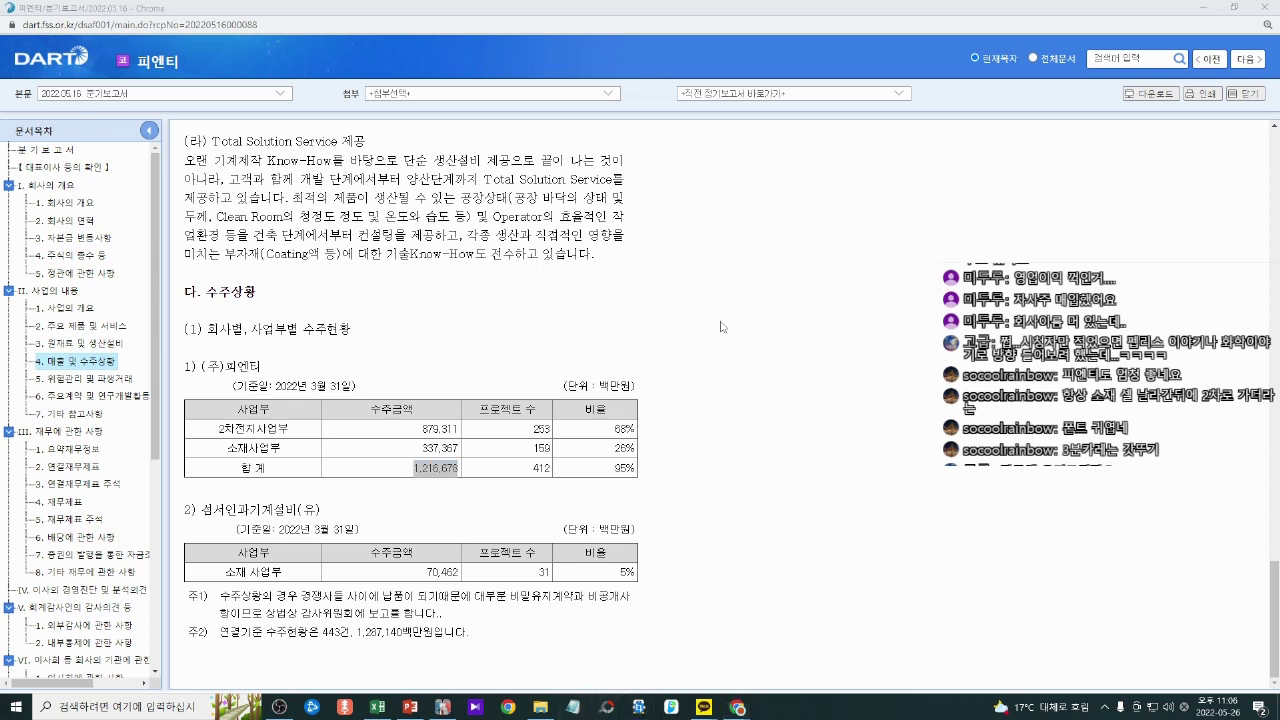
left_click_drag(2, 2, 704, 559)
left_click_drag(801, 579, 275, 300)
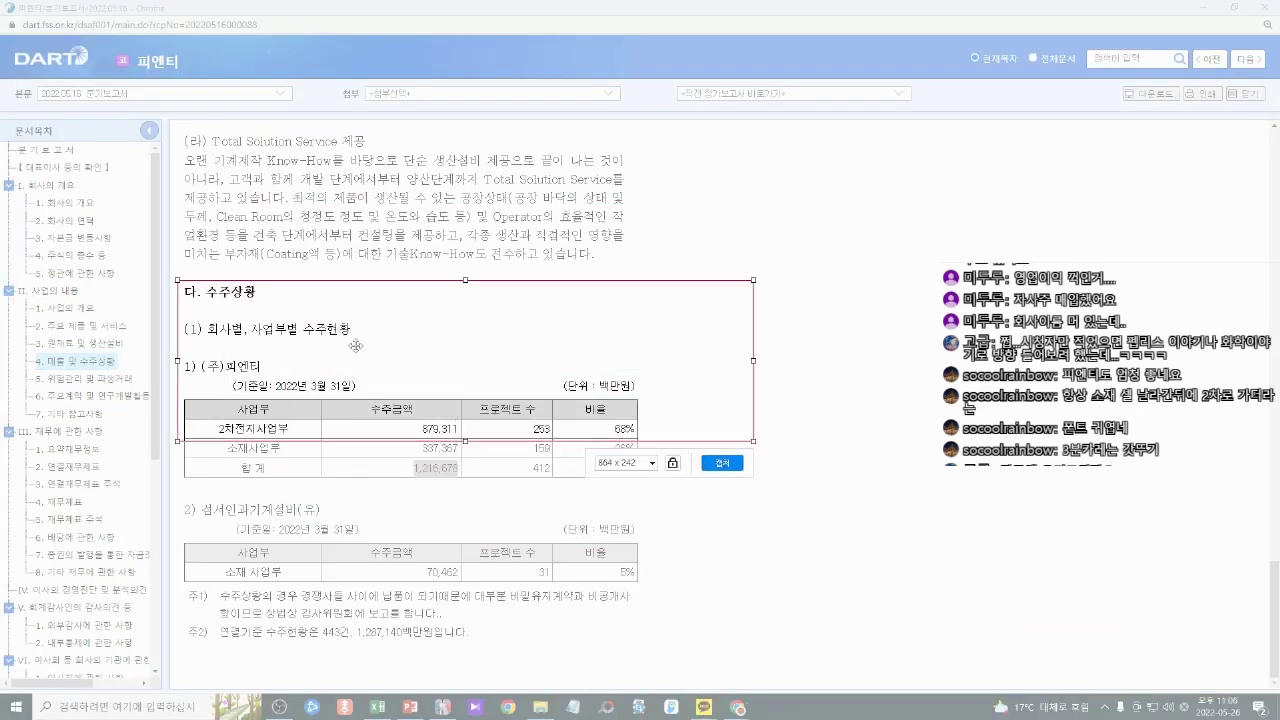
left_click_drag(753, 441, 644, 639)
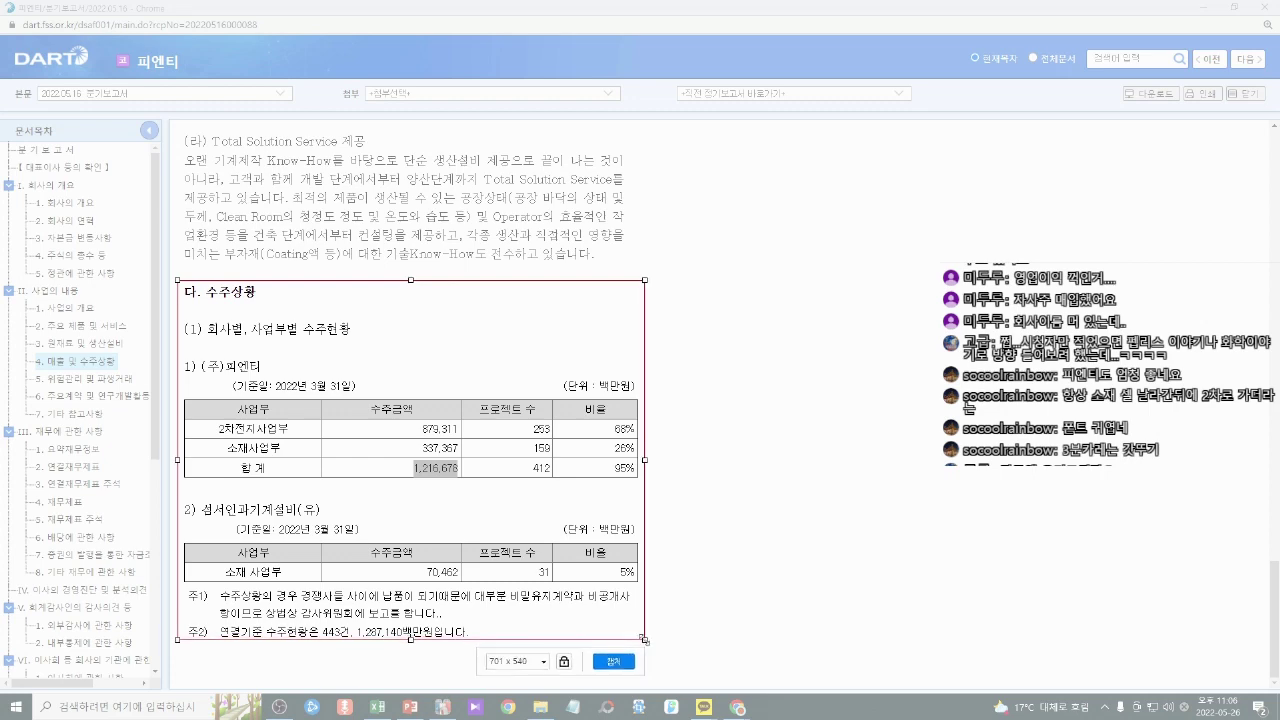
double_click(428, 457)
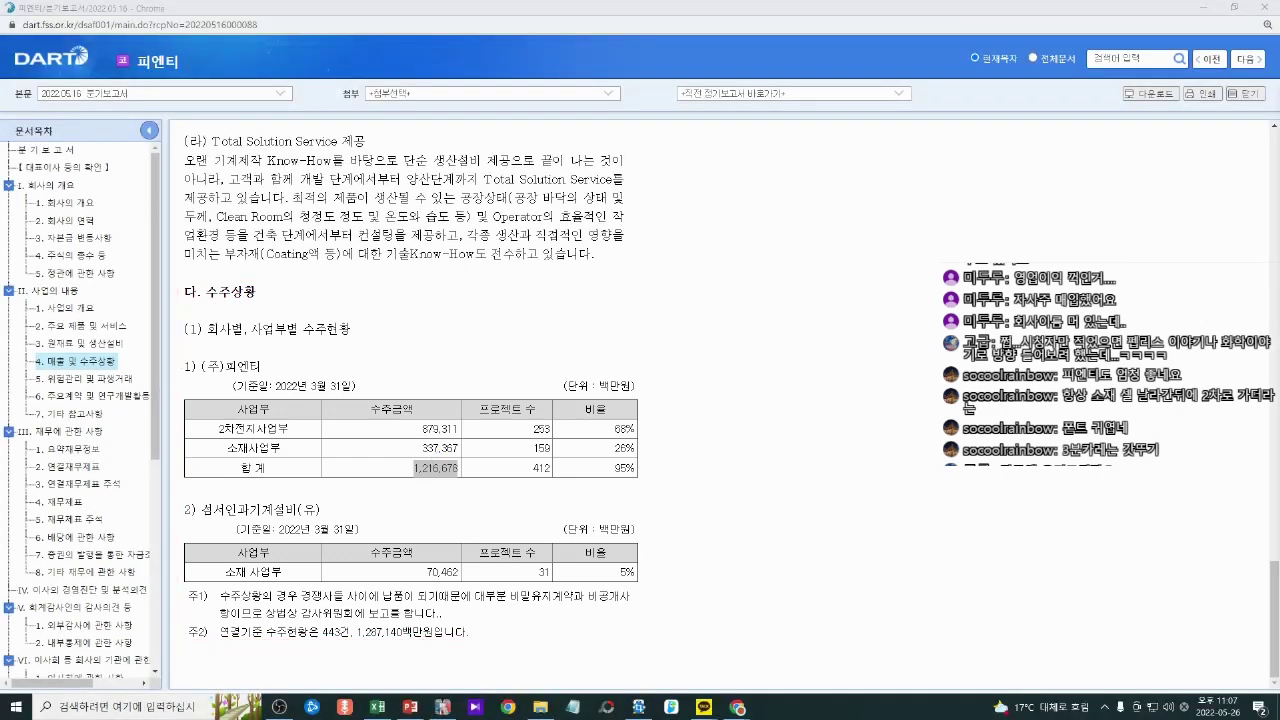
Step: Switch to the 피엔티 sheet in Excel and paste the captured 수주상황 image below the annual earnings table
left_click(1203, 8)
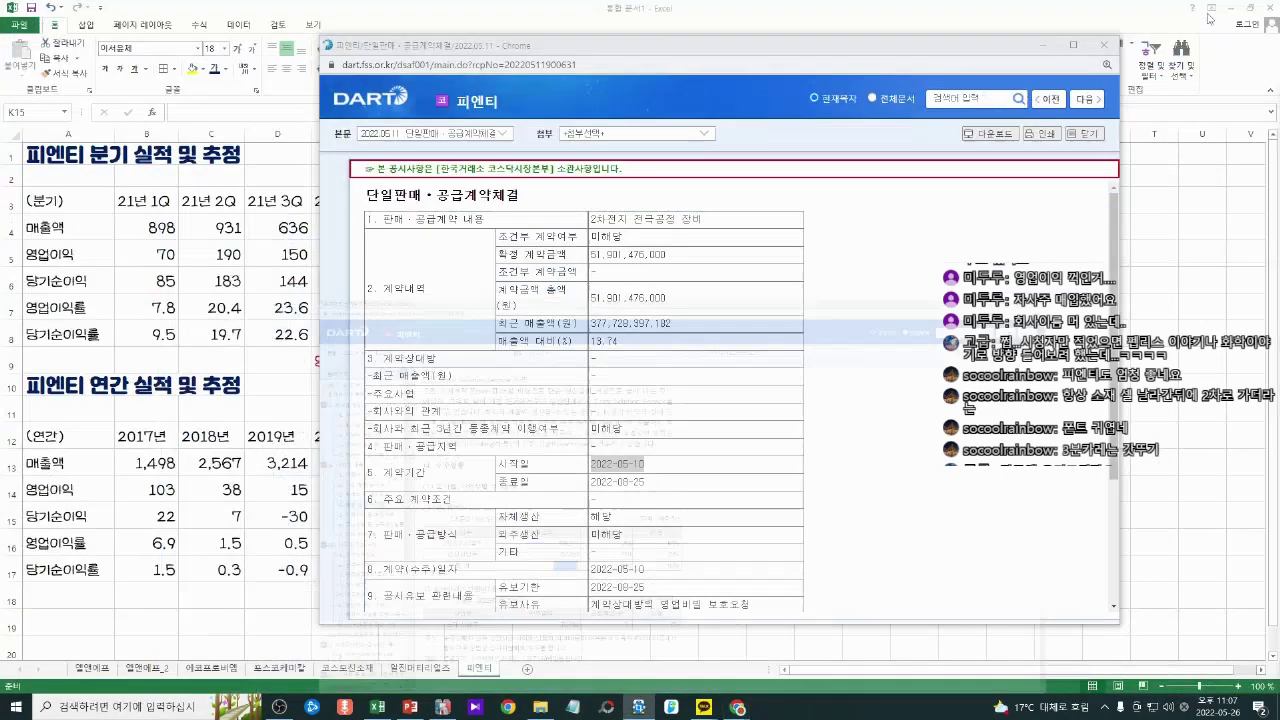
left_click(163, 400)
scroll(217, 374, "down", 5)
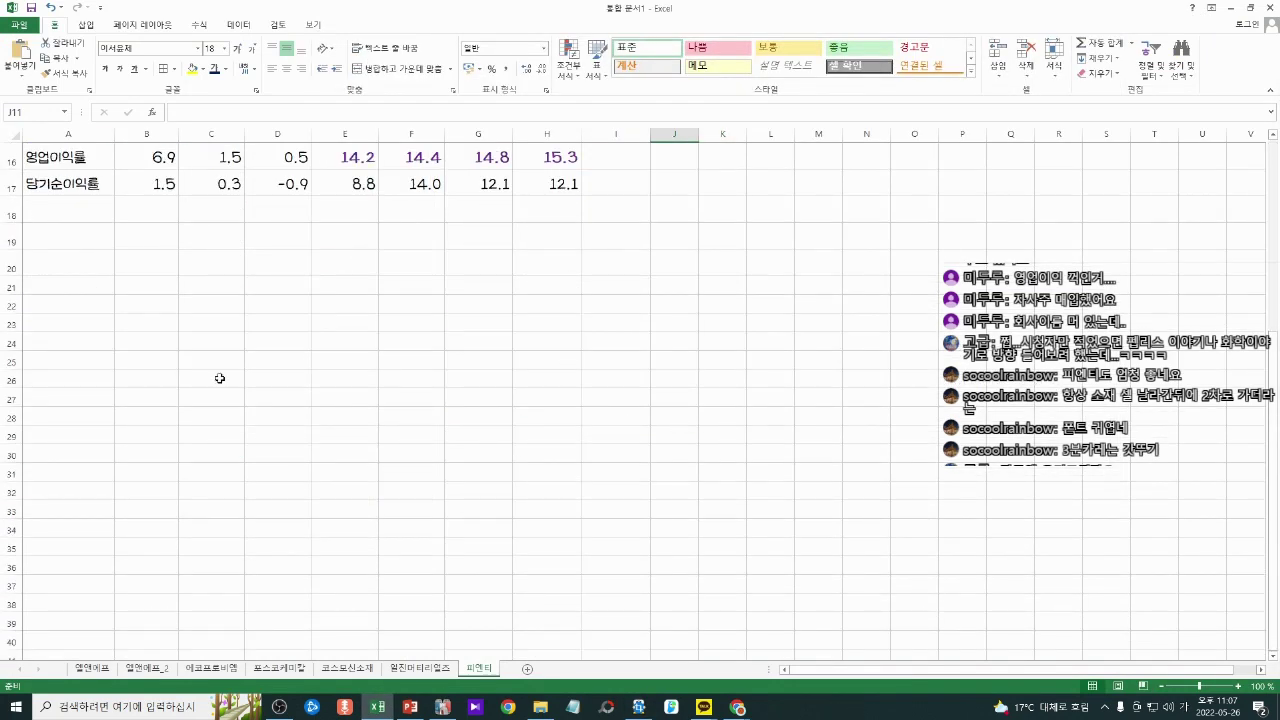
left_click(57, 294)
key("ctrl+v")
left_click_drag(301, 430, 350, 360)
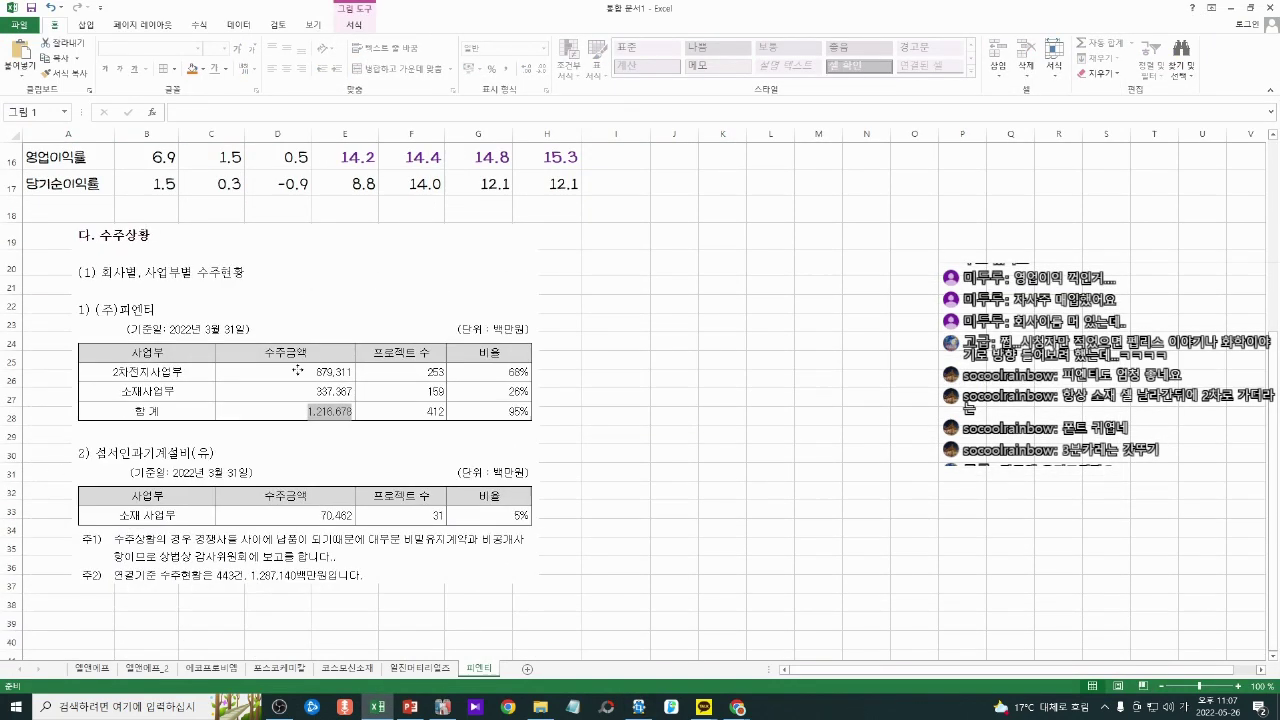
left_click(674, 397)
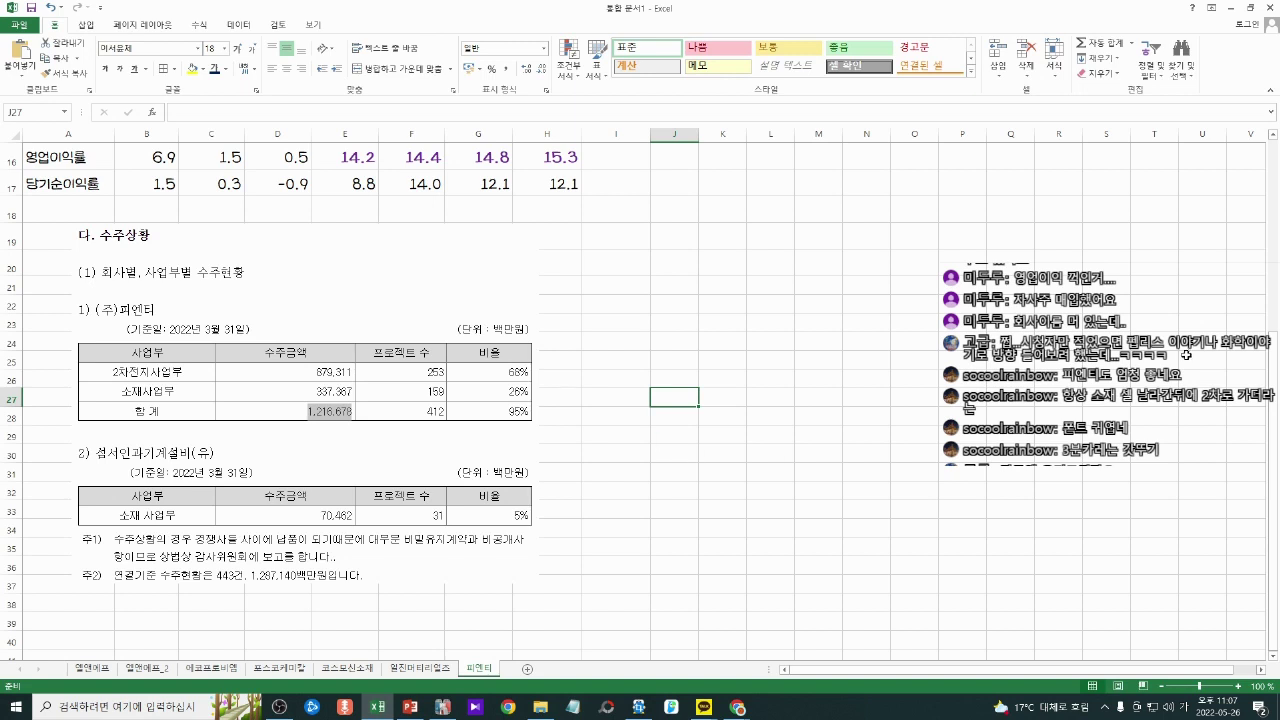
left_click(865, 449)
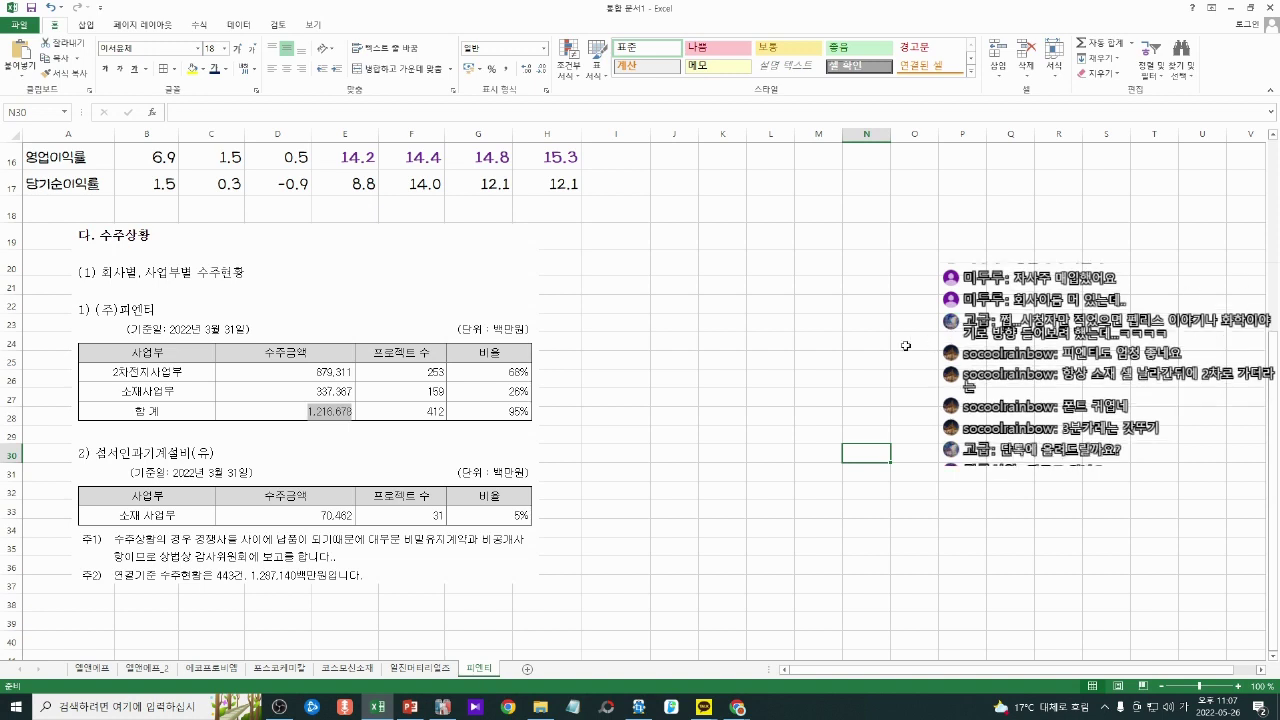
left_click(838, 355)
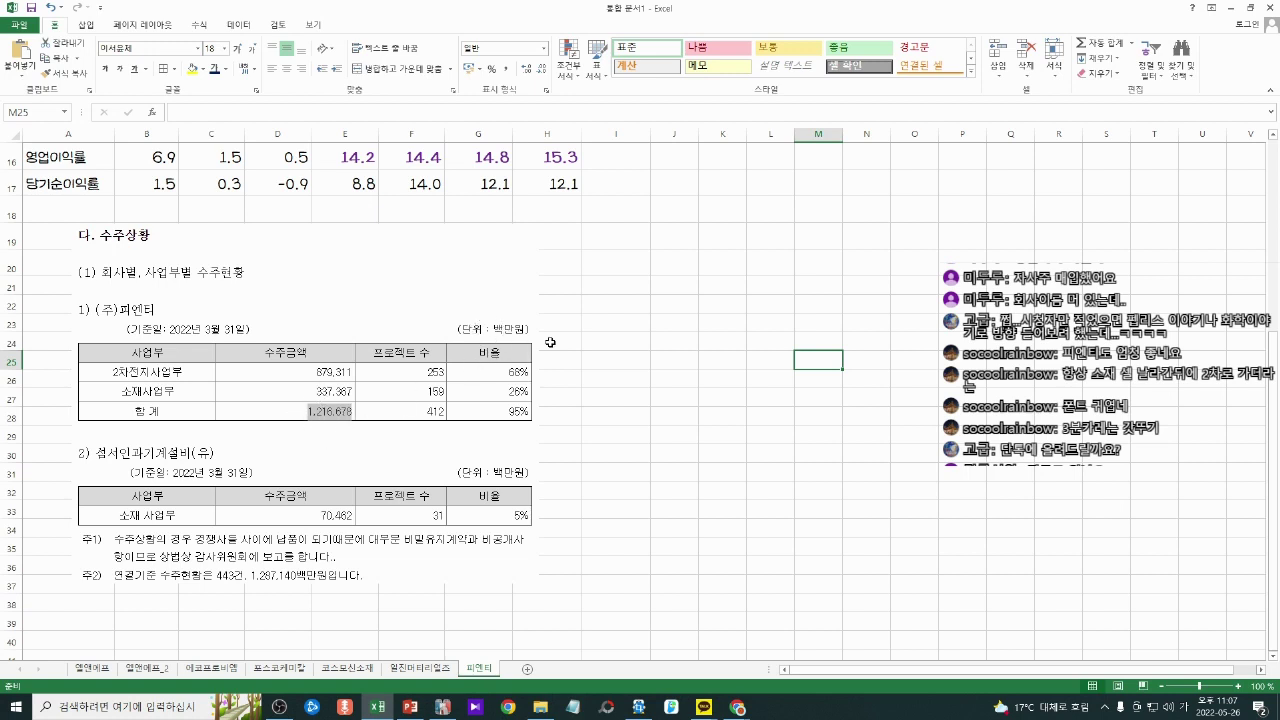
key("Down")
key("Left")
left_click(564, 185)
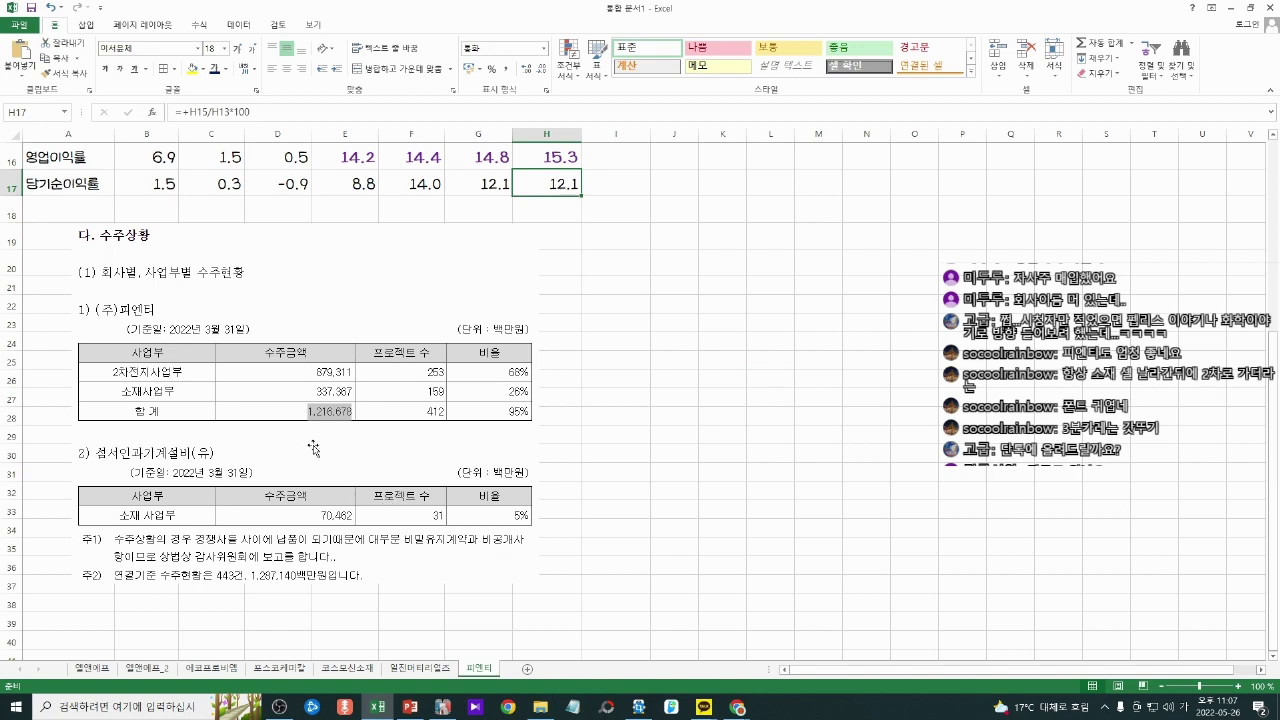
Step: Move the pasted 수주상황 image to the right of the annual table, below the 장비주 notes
scroll(783, 478, "up", 5)
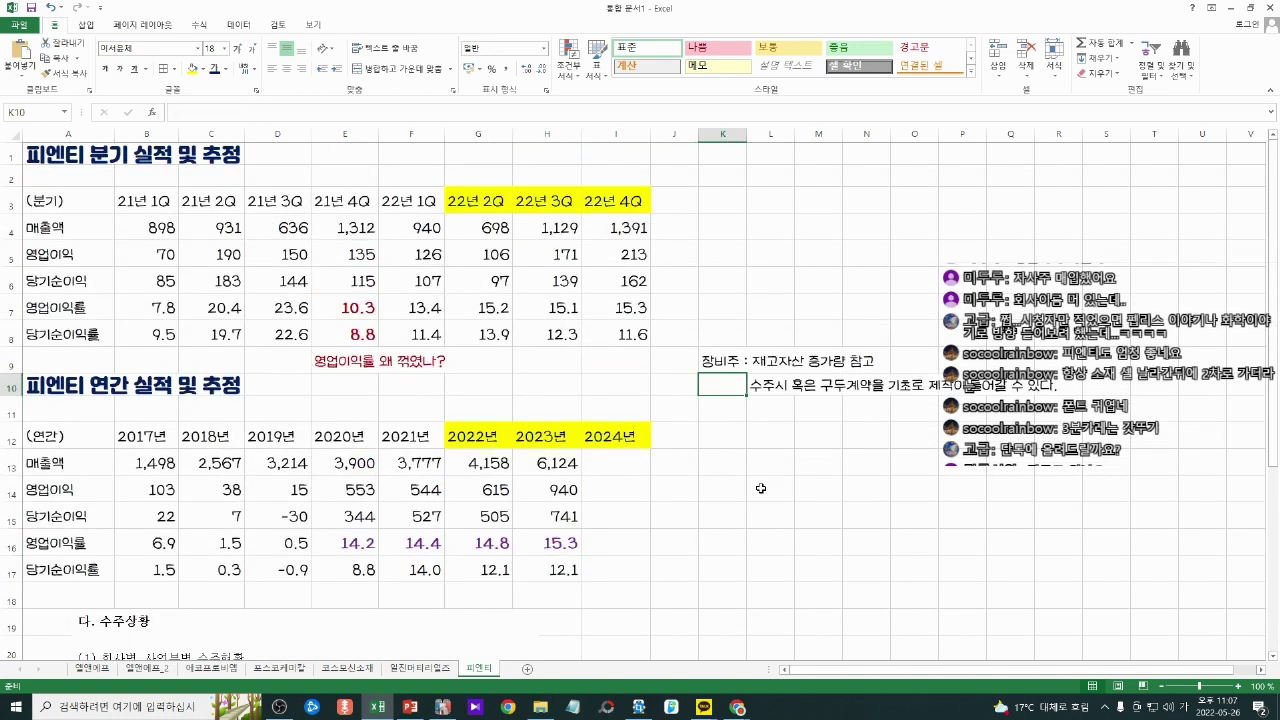
left_click(693, 460)
left_click(723, 467)
left_click(643, 569)
left_click(563, 590)
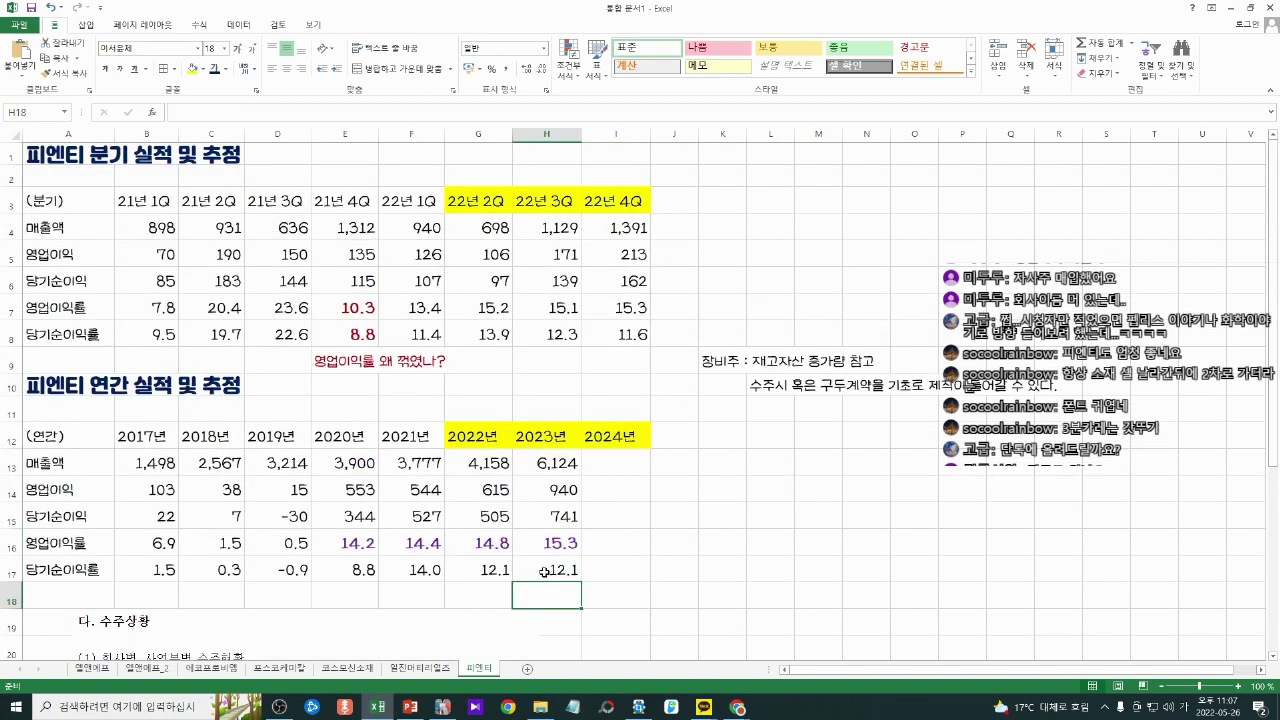
scroll(505, 530, "down", 2)
left_click_drag(450, 524, 1117, 412)
Step: Enter the label 수주잔고 in cell F19 below the annual table and return to the top of the sheet
left_click(415, 463)
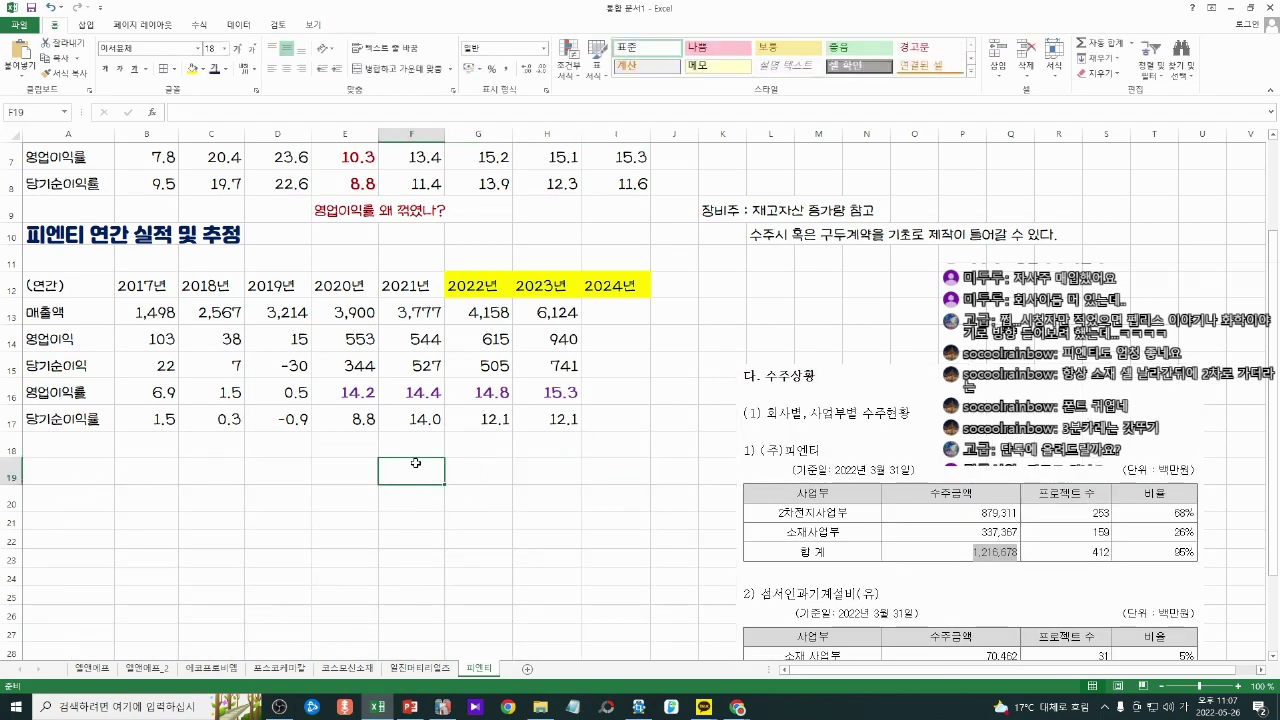
type("수주잔고")
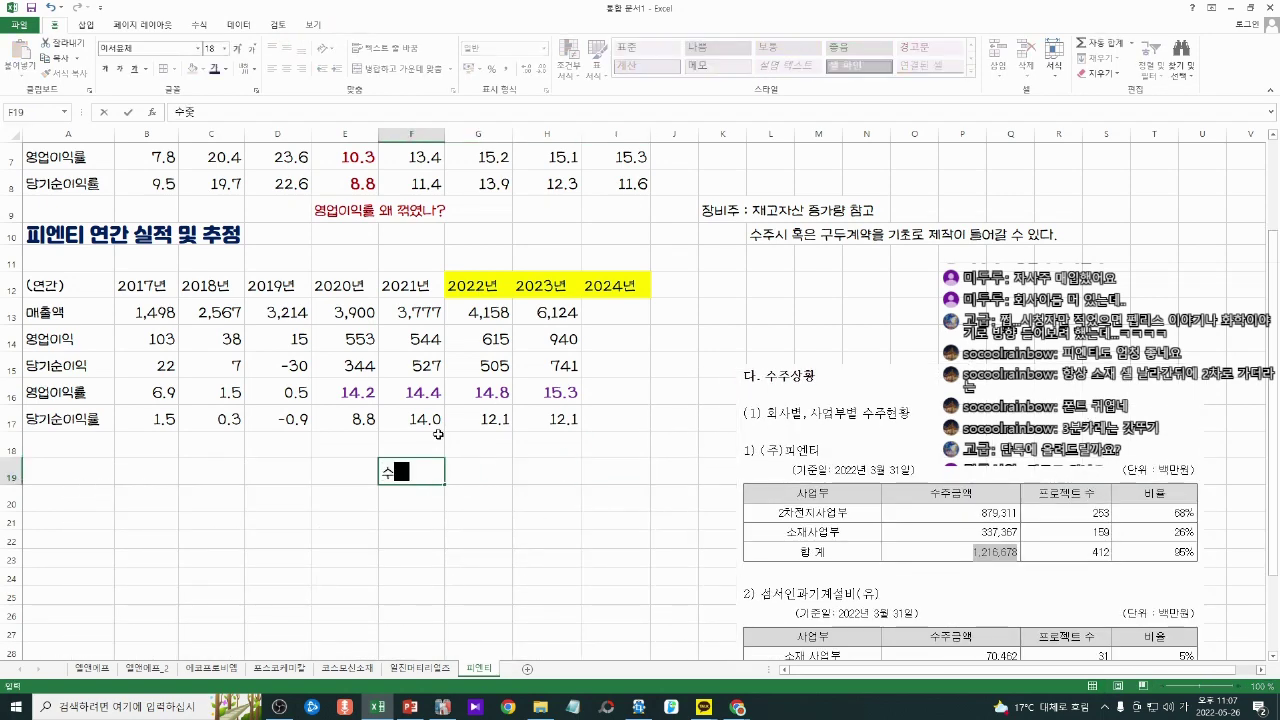
key("Tab")
key("ctrl+Down")
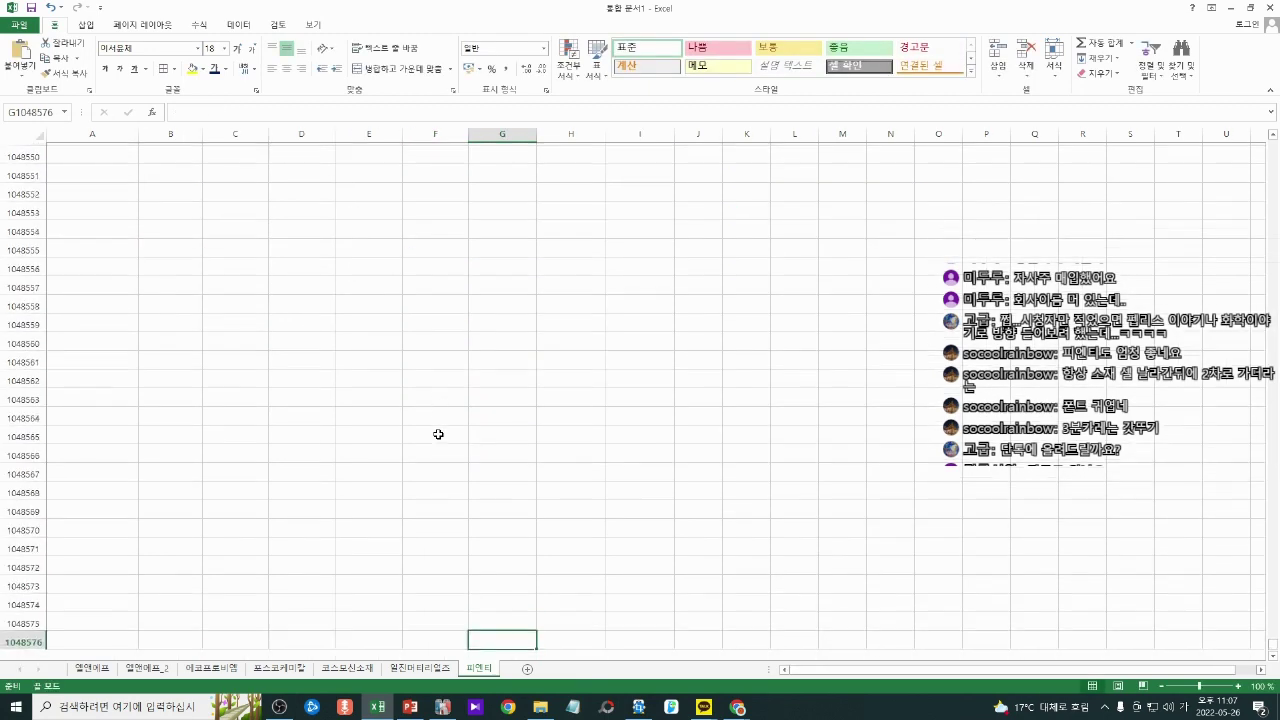
key("ctrl+Right")
key("ctrl+Up")
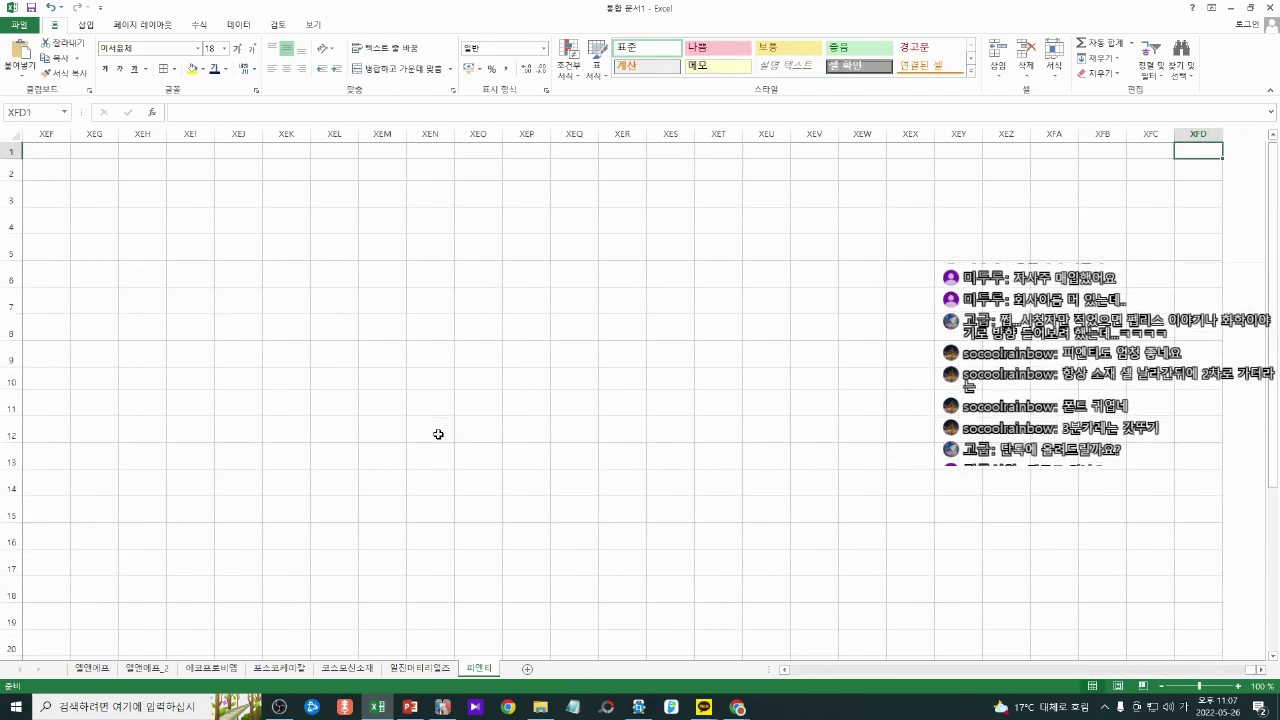
key("ctrl+Left")
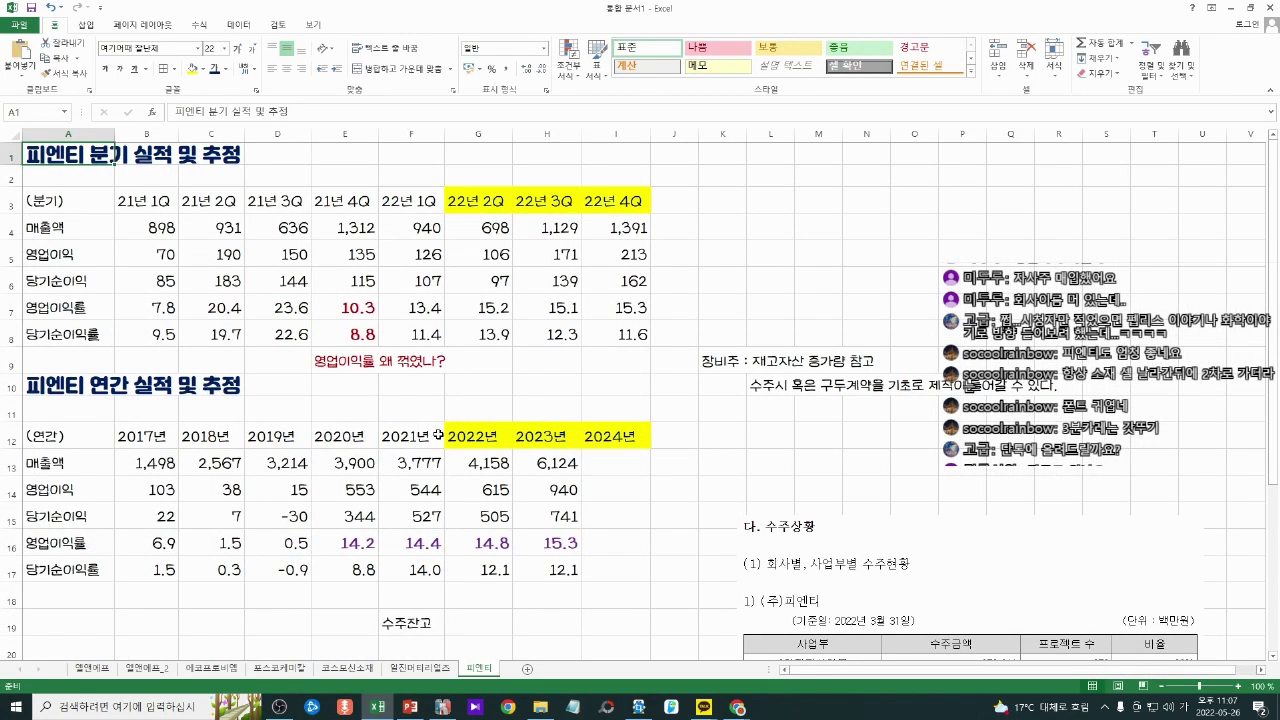
Step: Enter 1216678 beside the 수주잔고 label in cell G19 and format it with thousands separators
left_click(498, 627)
type("1216678")
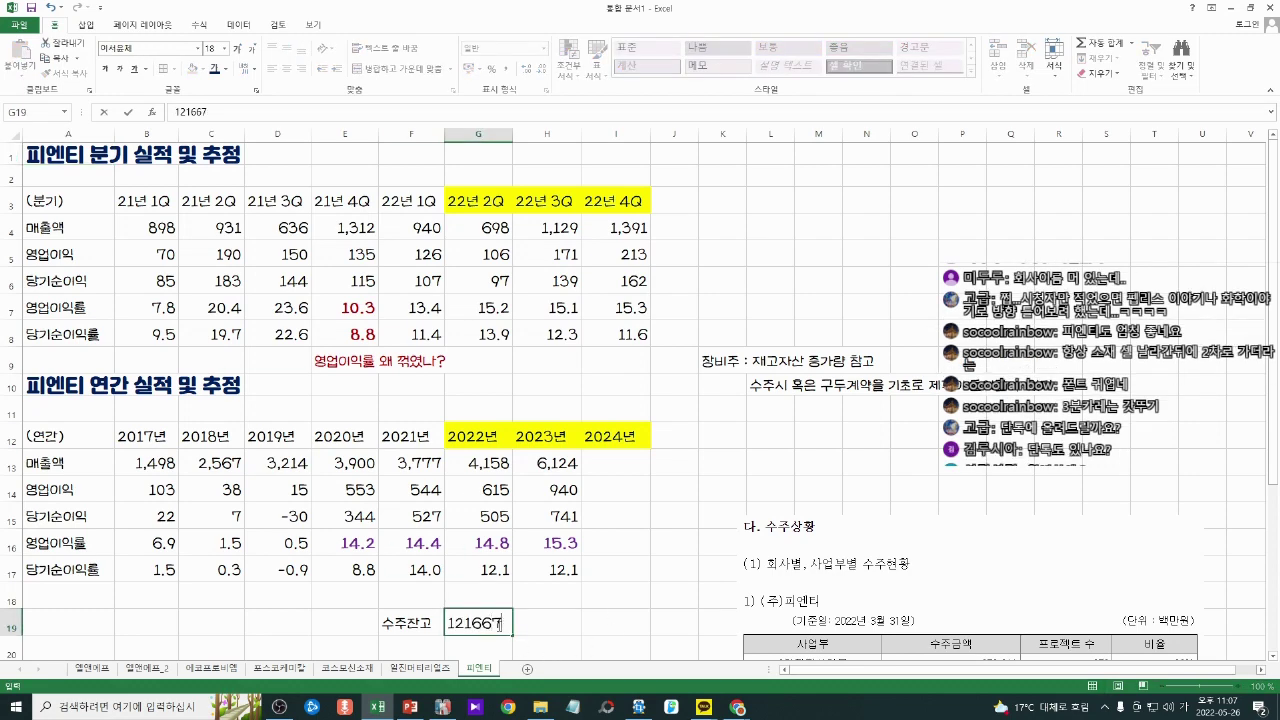
key("Return")
key("Up")
key("ctrl+shift+1")
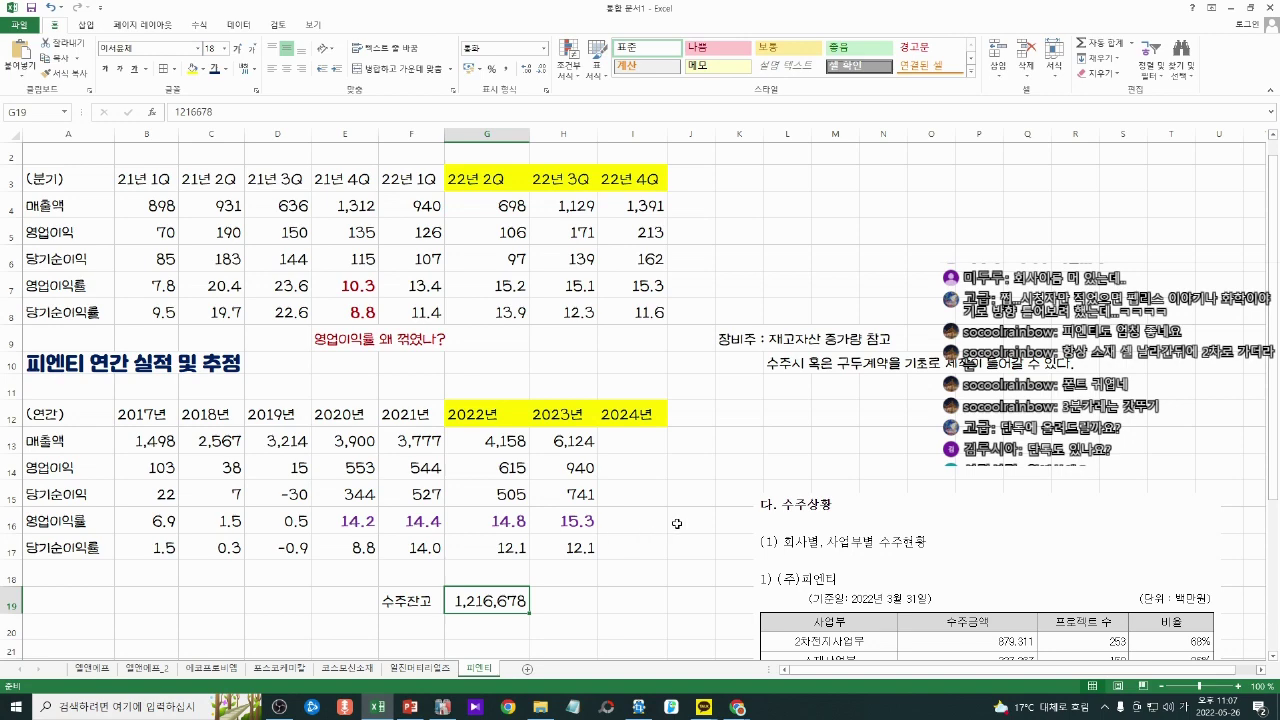
scroll(717, 531, "down", 1)
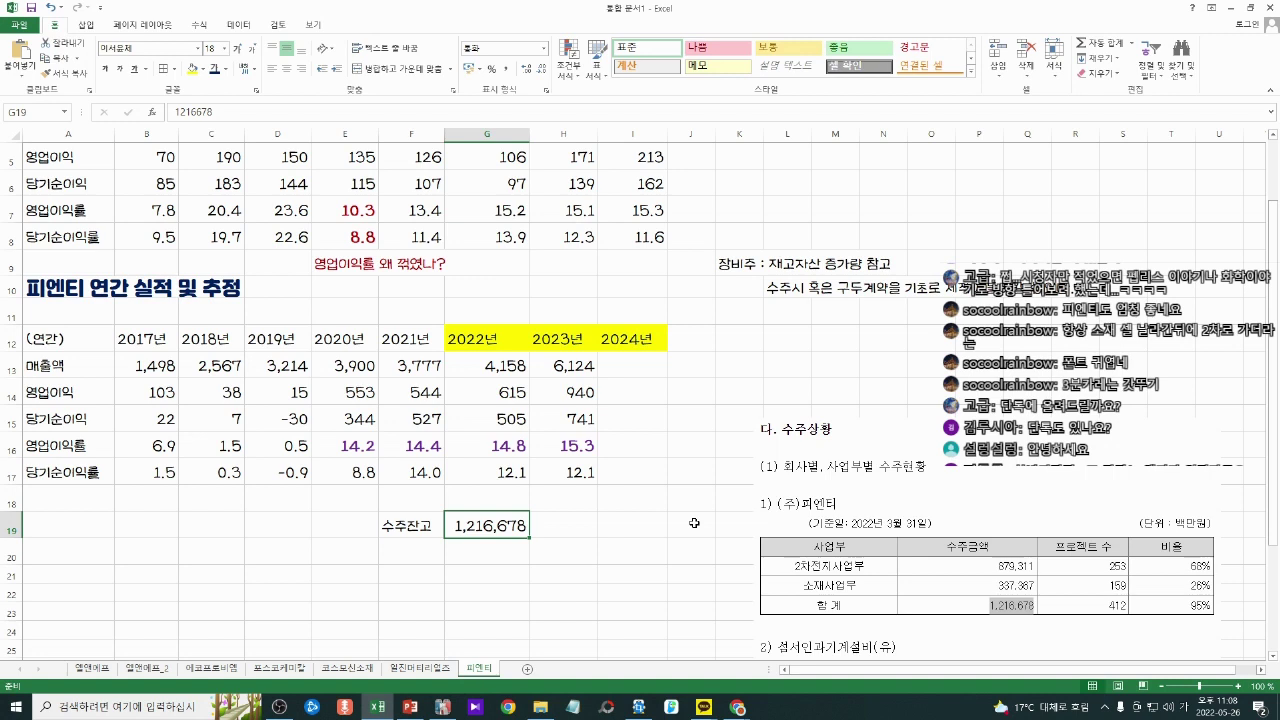
key("alt+Tab")
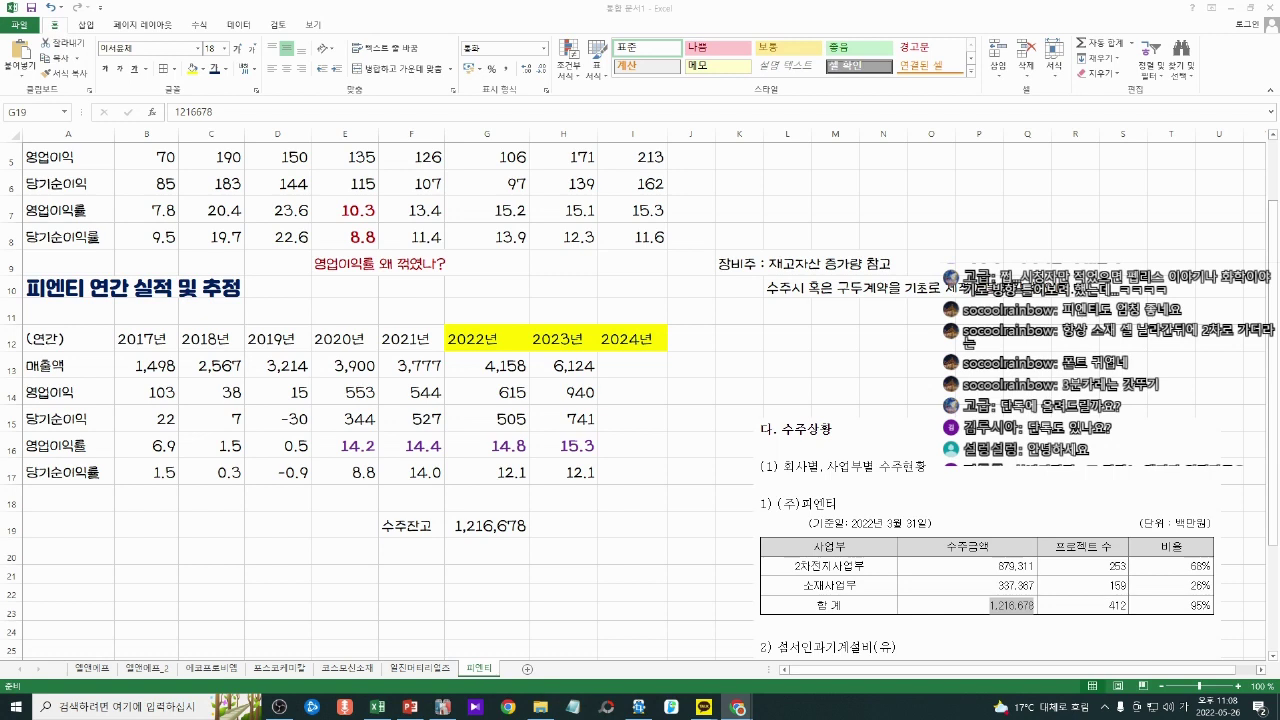
left_click(496, 543)
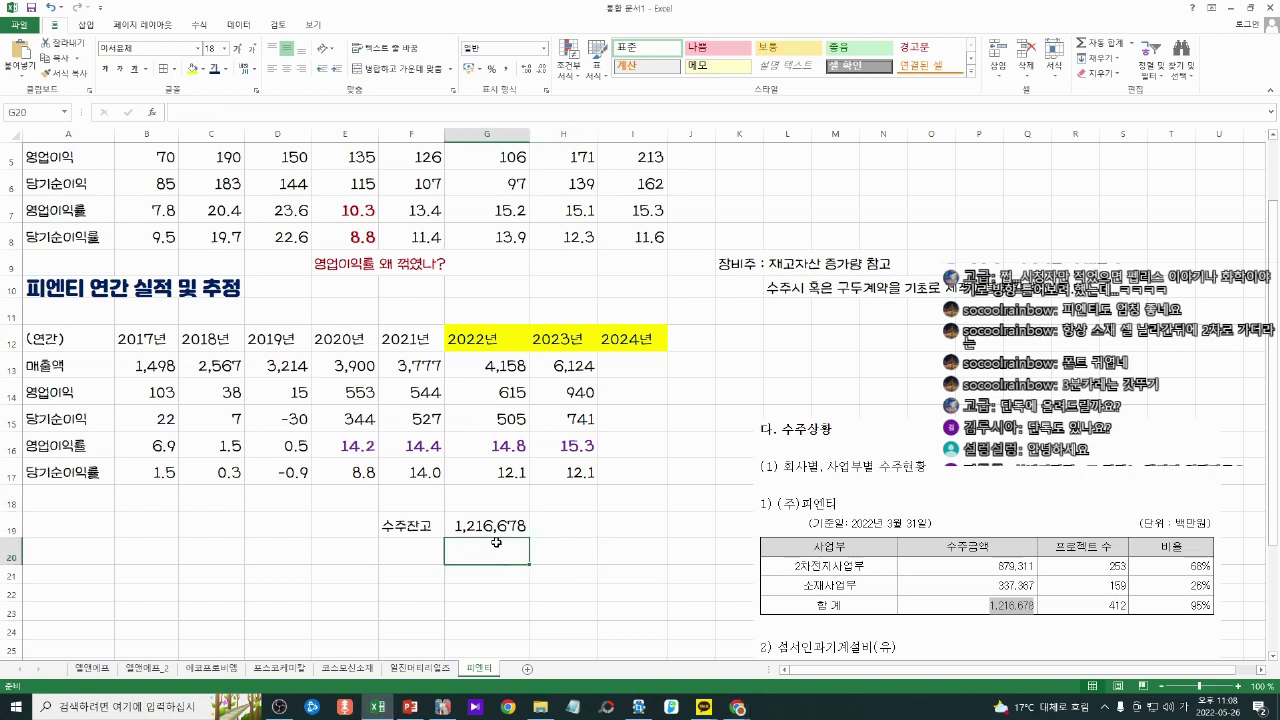
Step: Convert the 수주잔고 amount in G19 with the formula +G19*1000000/100000000 in cell G20
type("+")
key("Up")
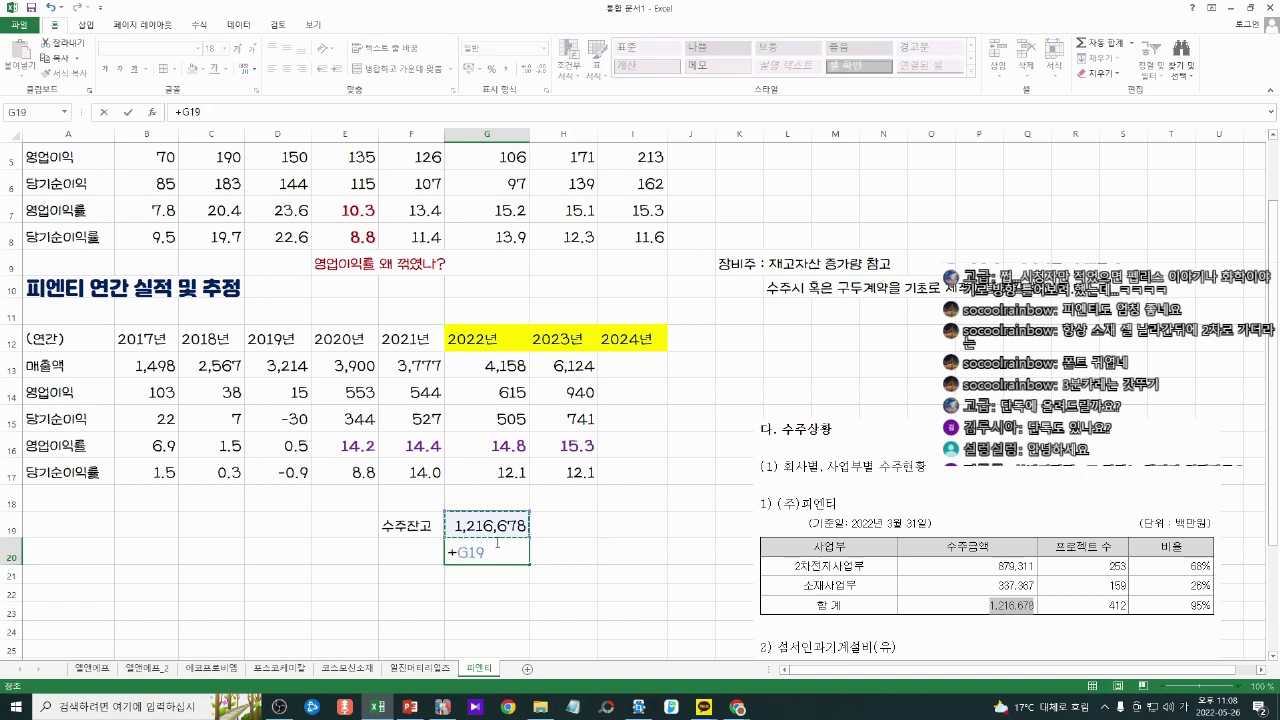
type("*1000")
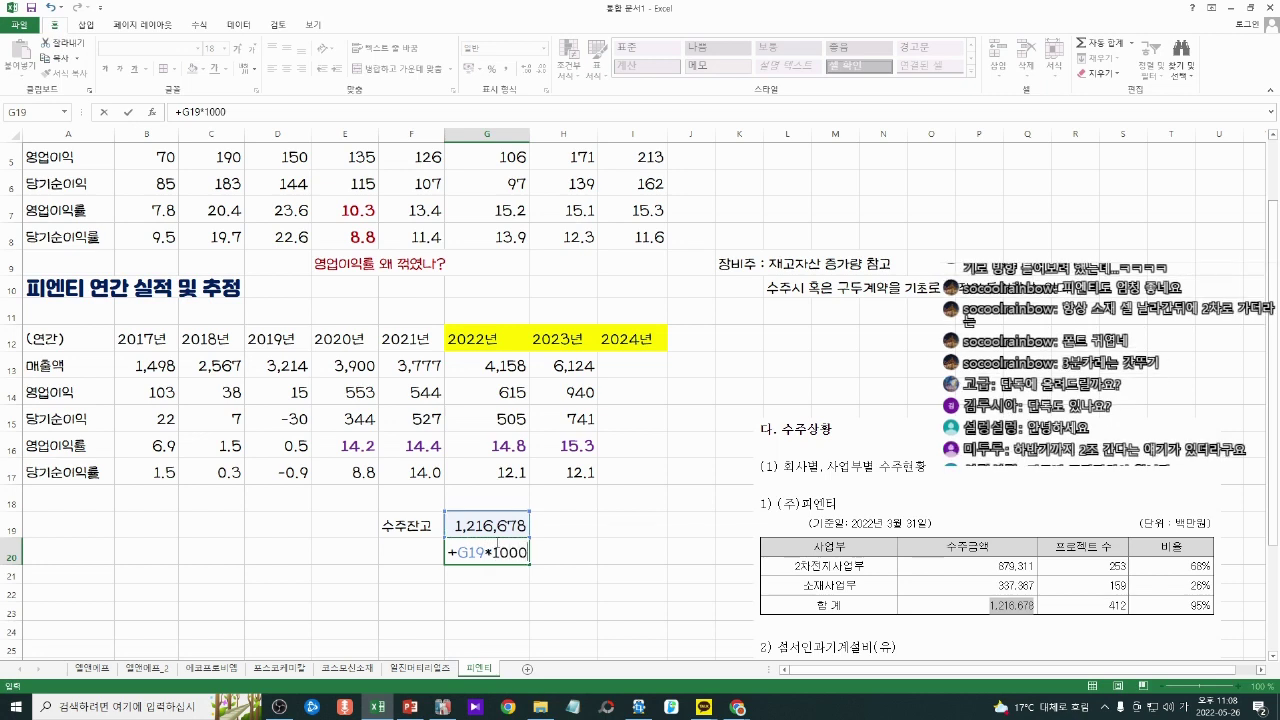
type("000/100000000")
key("Return")
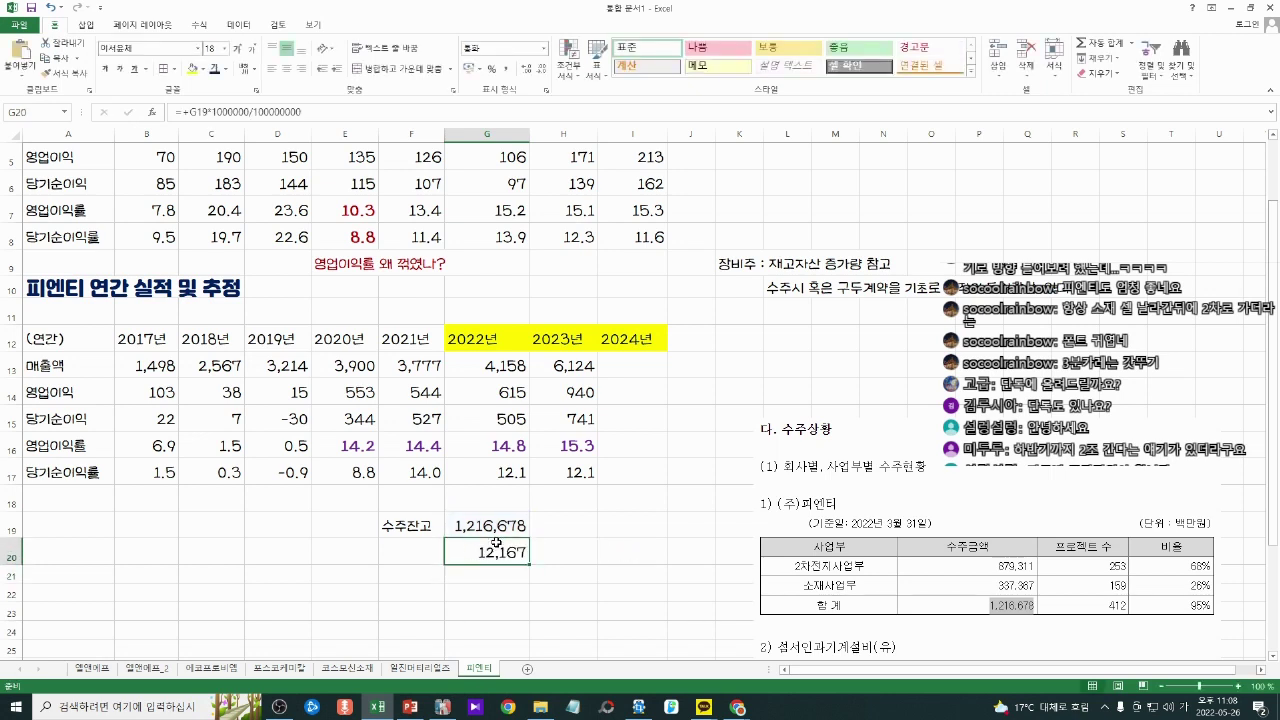
Step: Replace the 수주잔고 value in G19 with 12167 and clear the conversion formula in G20
key("Up")
type("12,16")
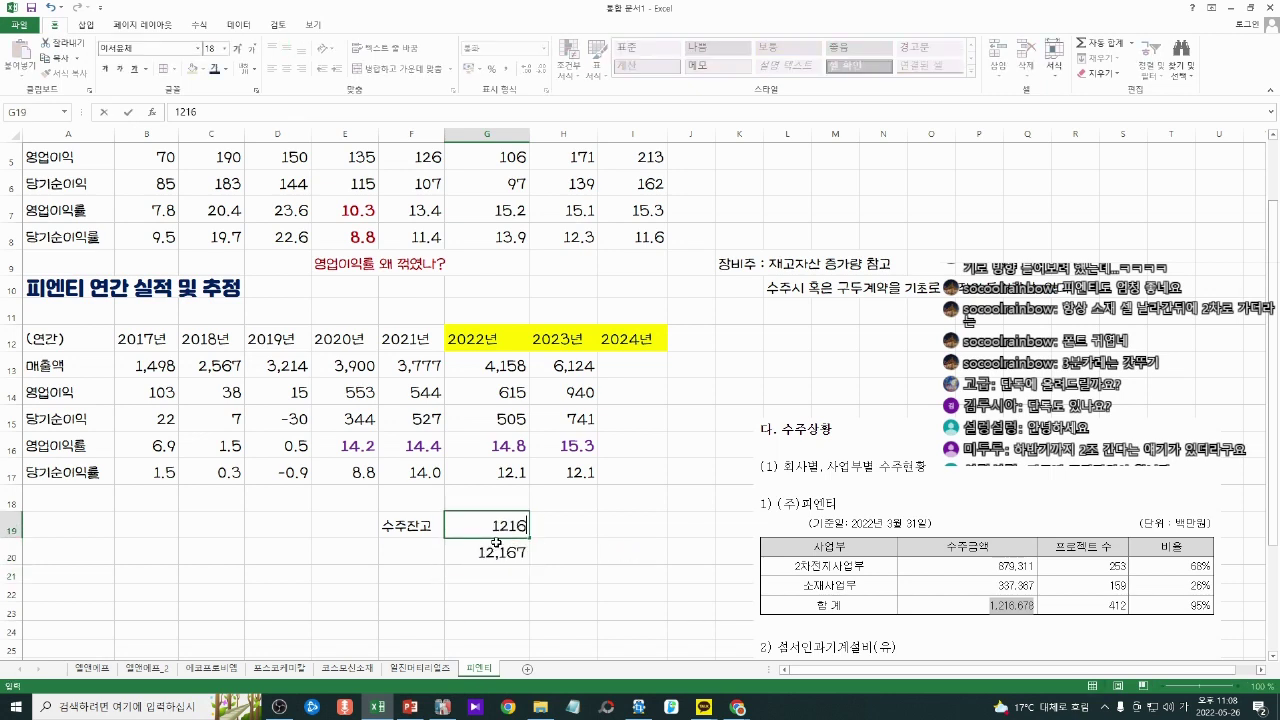
type("7")
key("Return")
key("Delete")
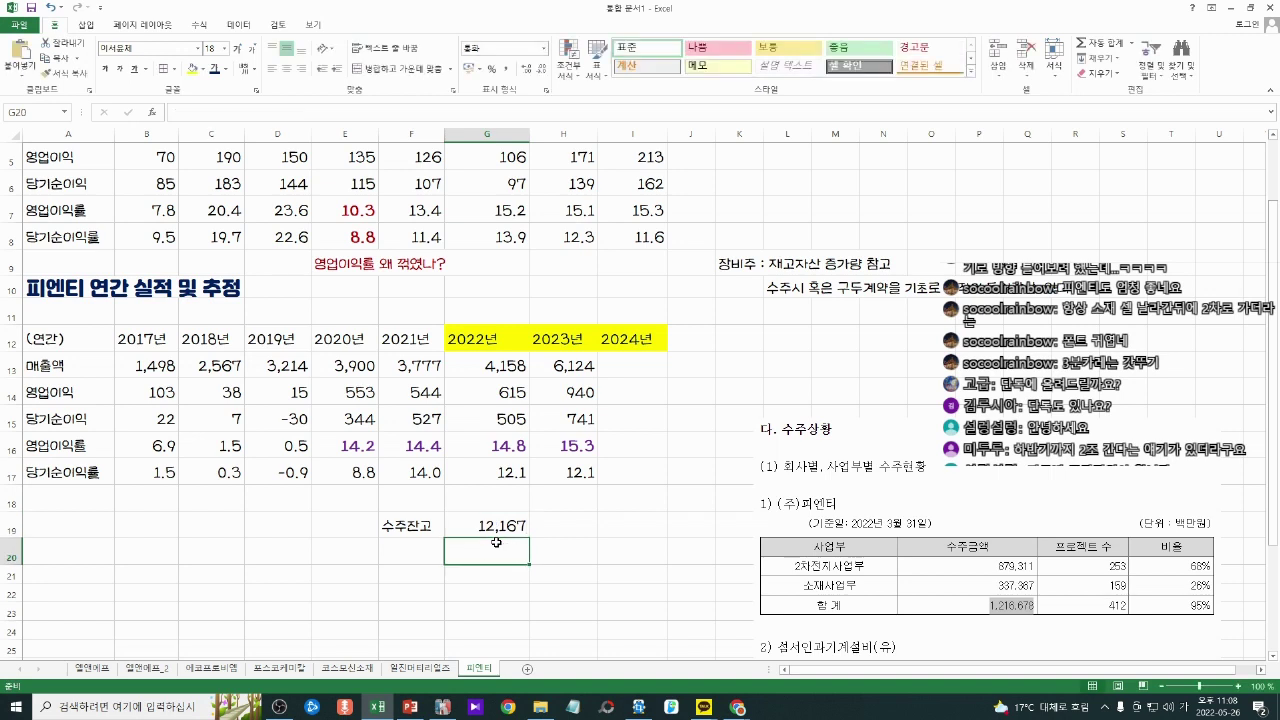
Step: Enter the label 계약이행기간 in cell F20 below 수주잔고 and fit column F's width to its contents
key("Up")
key("Left")
key("Right")
key("Left")
key("Right")
key("Down")
key("Left")
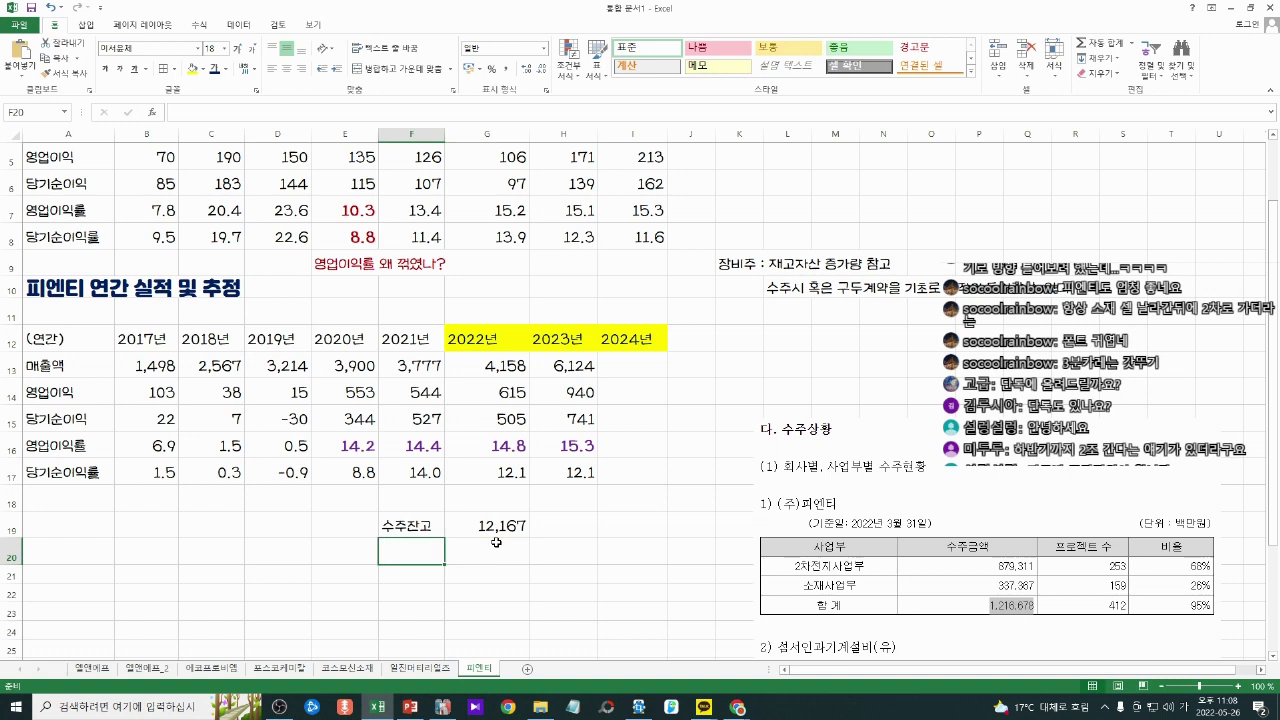
type("게")
key("BackSpace")
type("수주에")
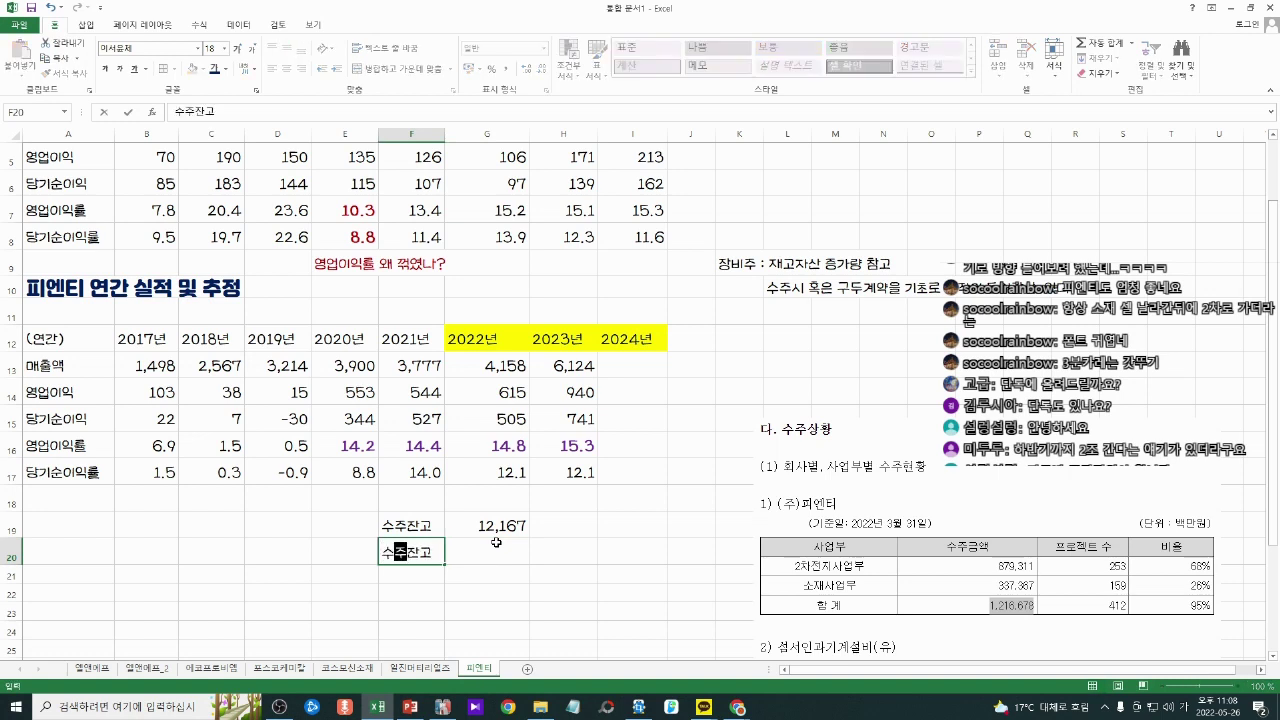
key("BackSpace")
key("BackSpace")
key("BackSpace")
type("계약")
type("이행기간")
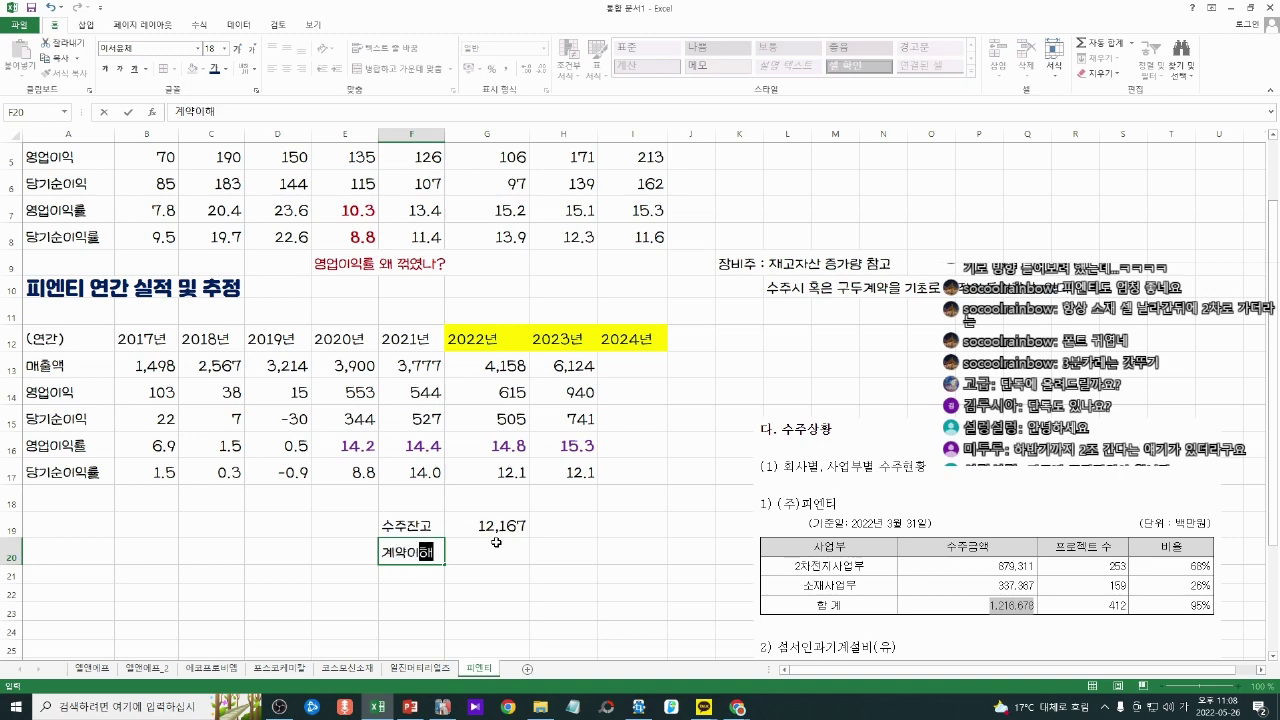
key("Return")
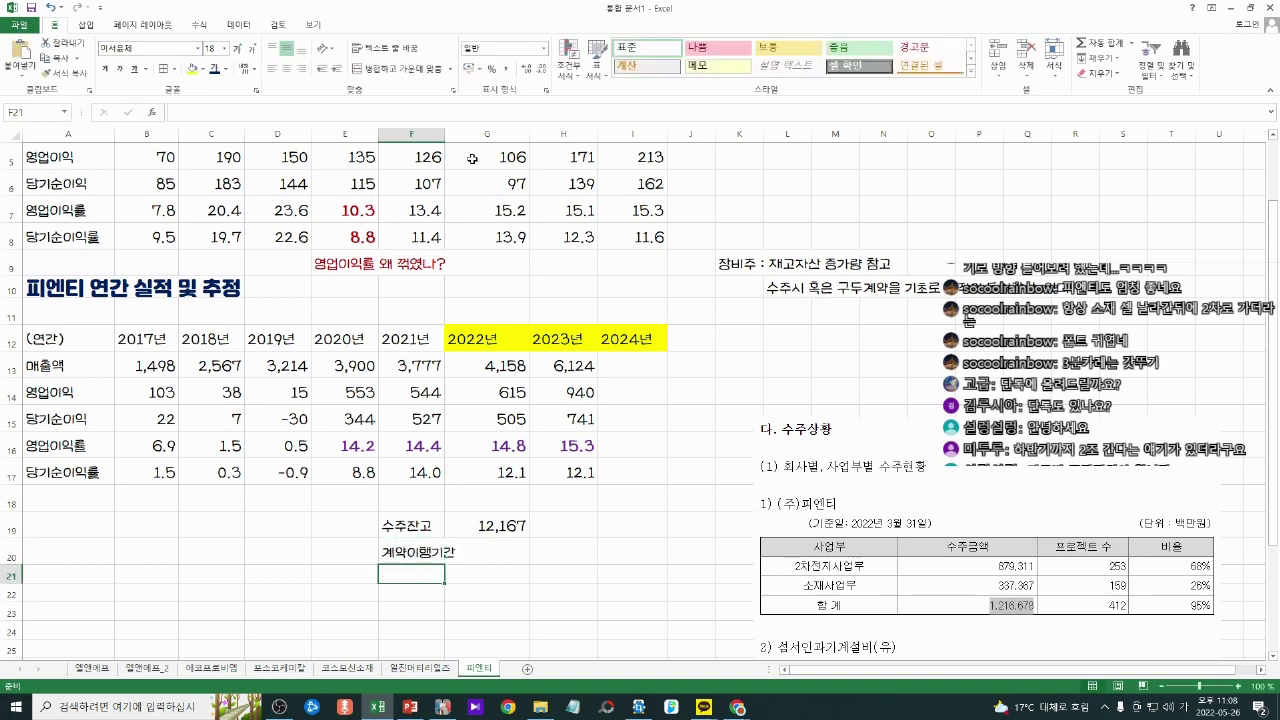
double_click(445, 134)
left_click(585, 472)
Step: Switch to the 피엔티 분기보고서 window in Chrome and examine the order table of 섬서인과기계설비(유)
mouse_move(738, 708)
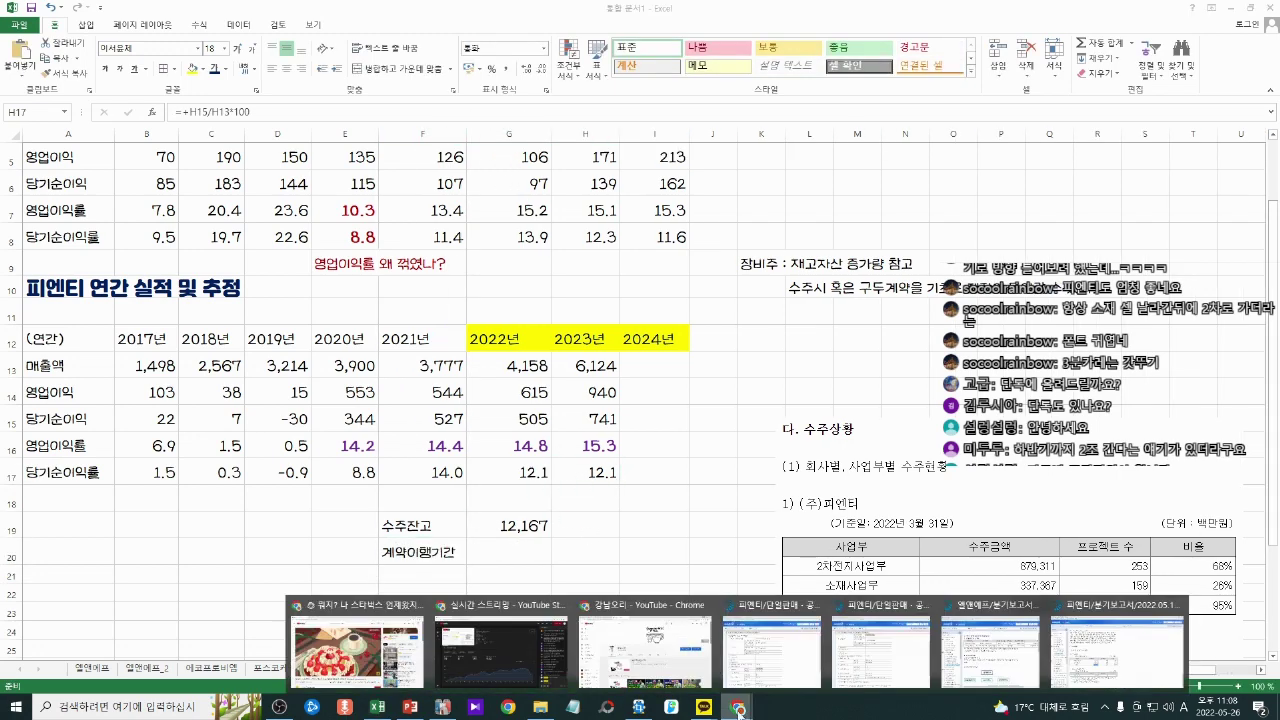
left_click(1080, 658)
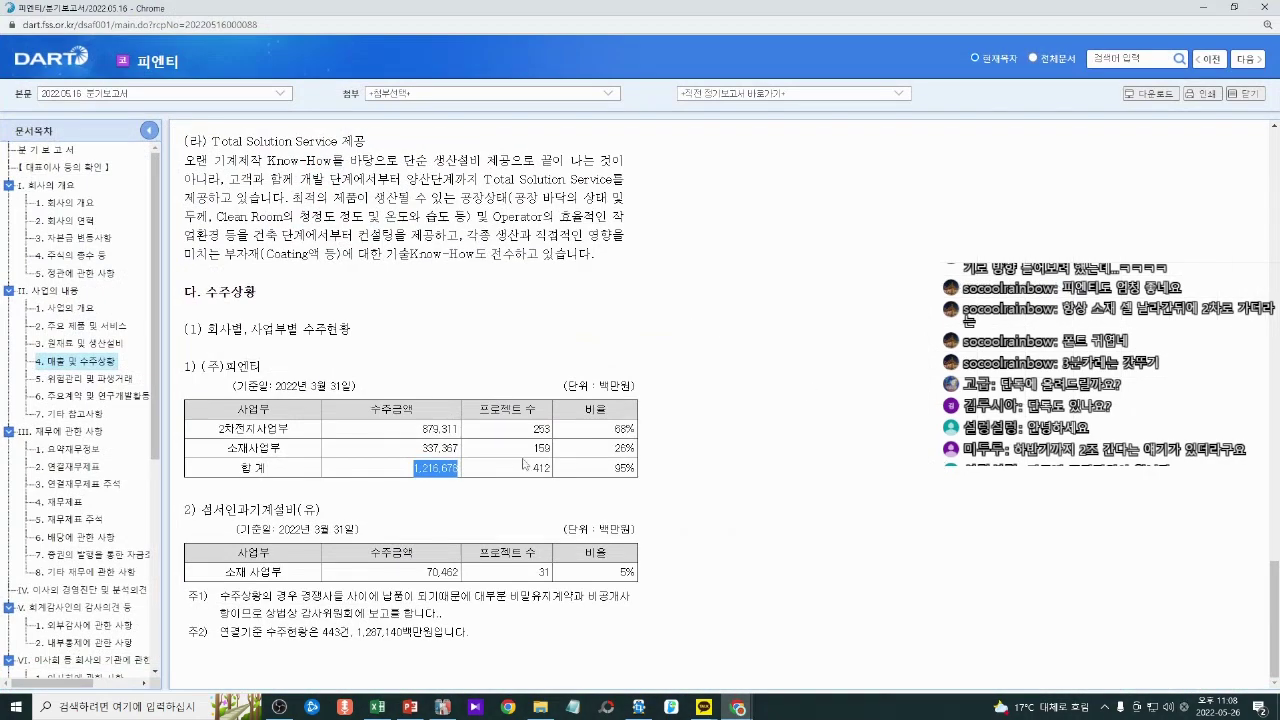
left_click_drag(251, 568, 339, 572)
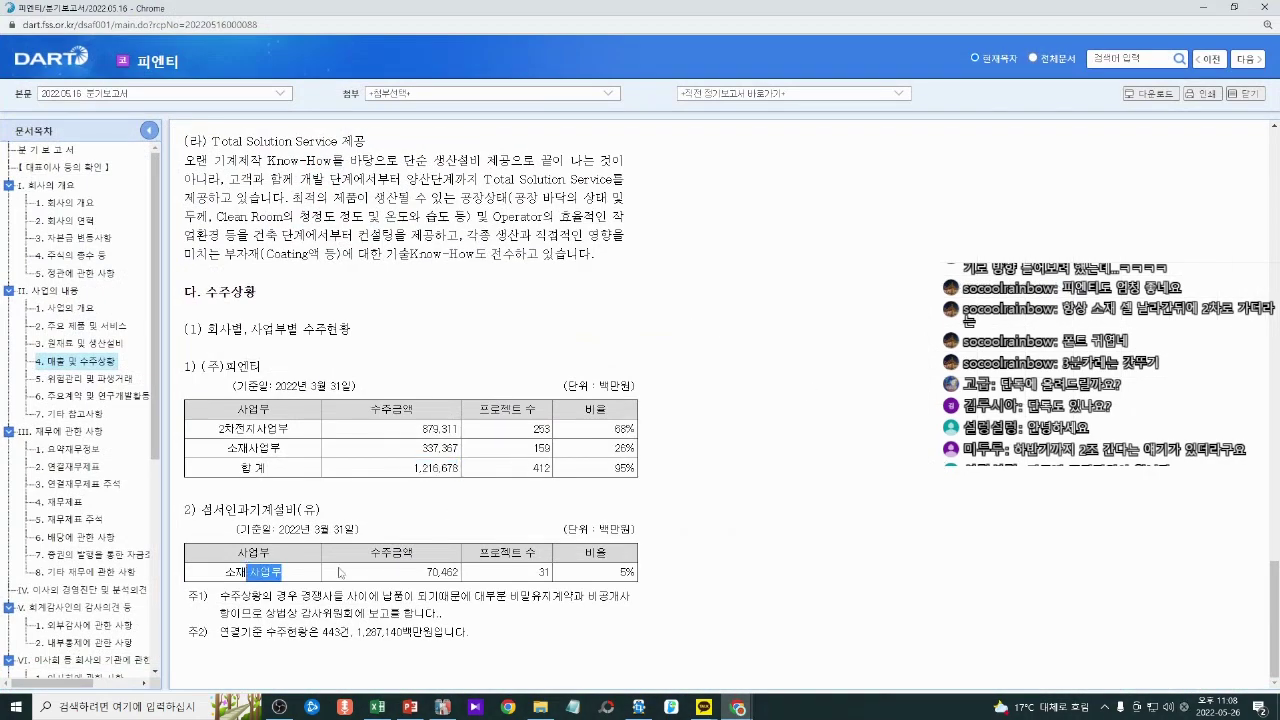
left_click(493, 575)
Step: Look through the report's 주요계약 및 연구개발활동 and 기타 참고사항 sections for contract information, and return to Excel
left_click(94, 380)
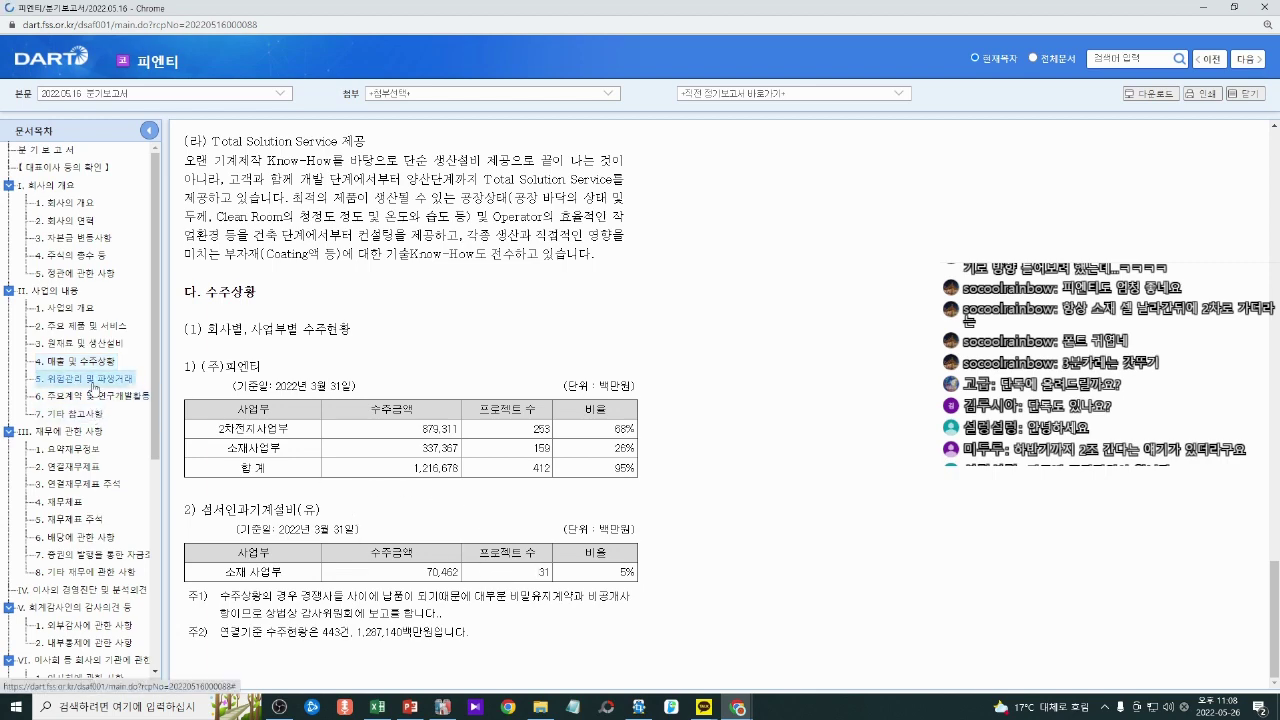
left_click(88, 398)
scroll(398, 416, "down", 10)
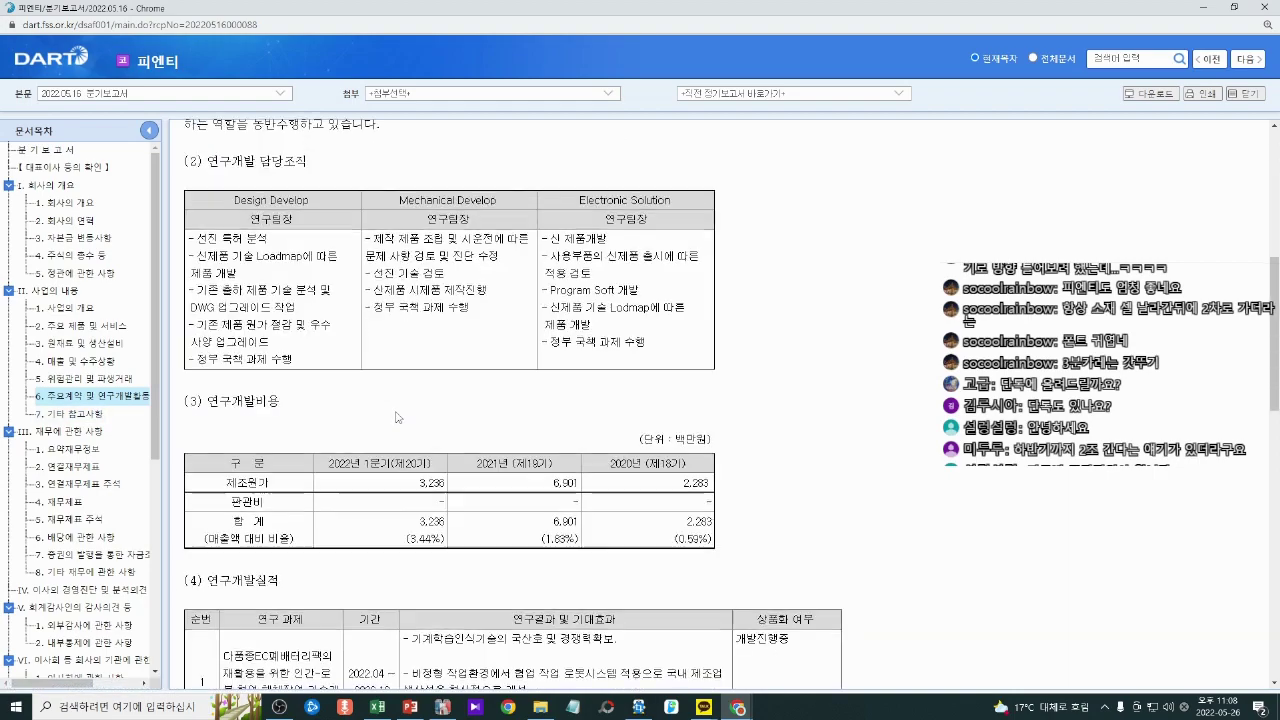
scroll(398, 416, "up", 1)
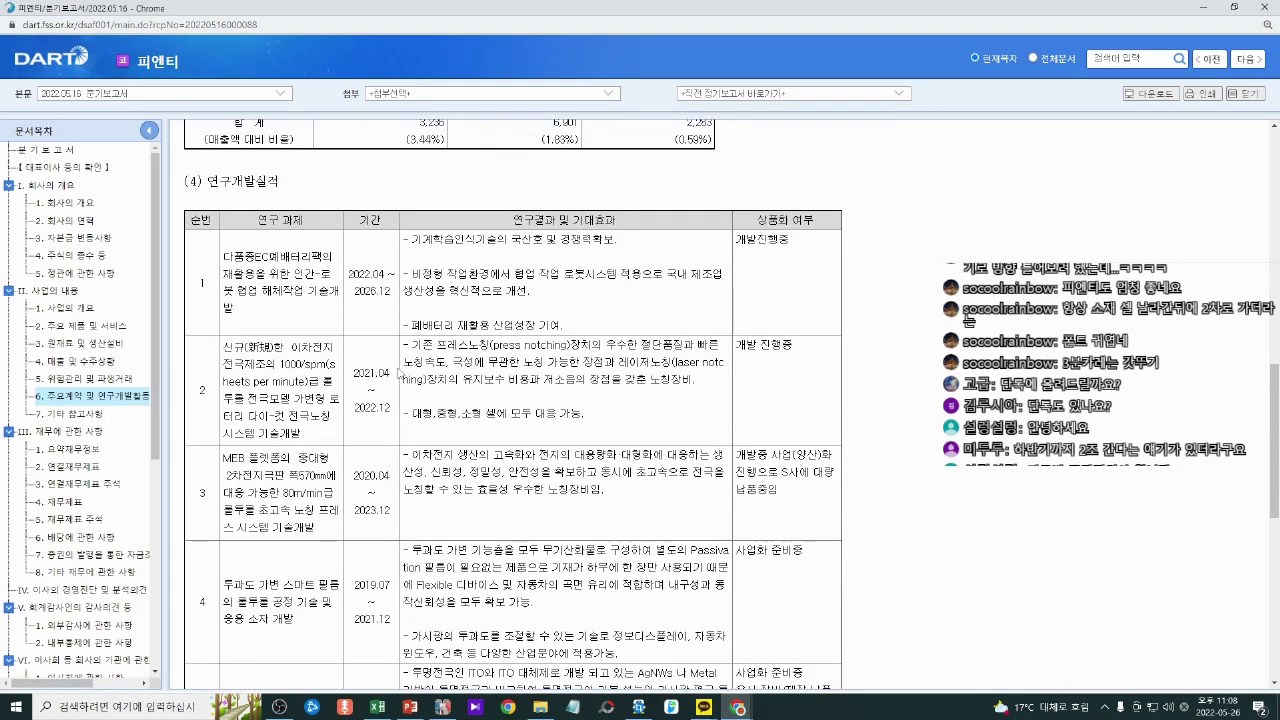
left_click_drag(361, 274, 531, 291)
scroll(489, 406, "up", 5)
scroll(491, 406, "down", 10)
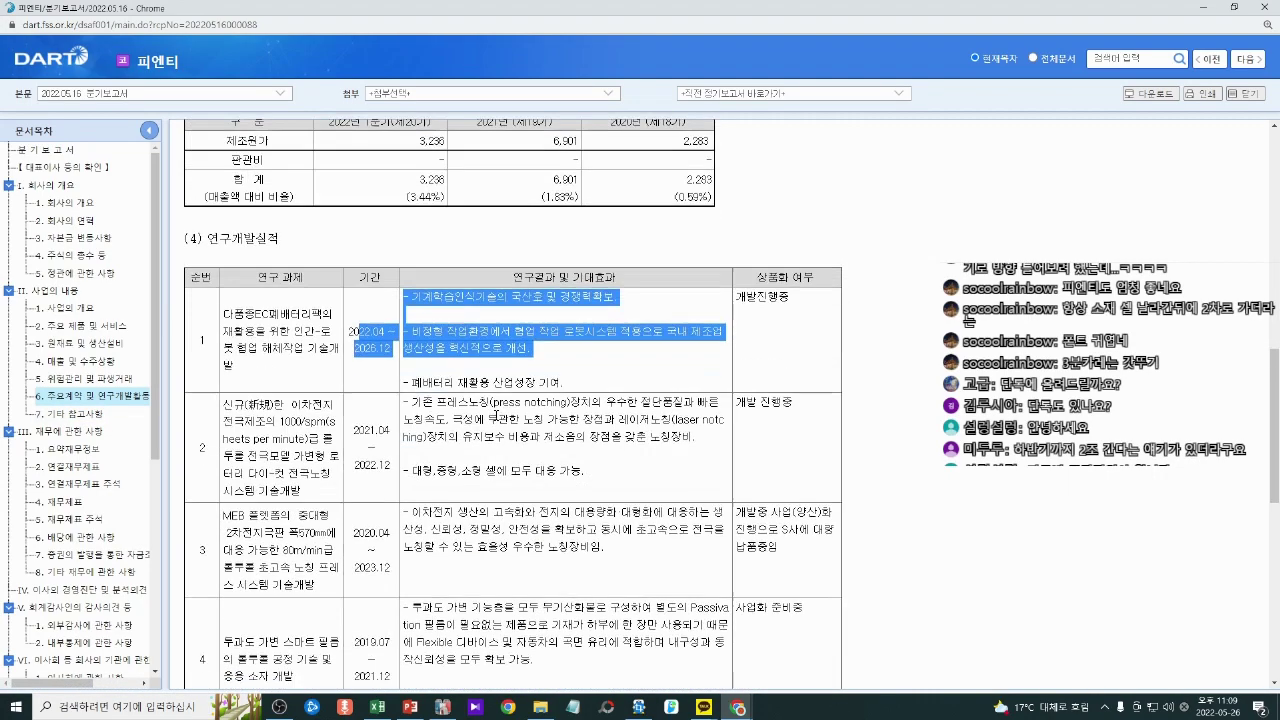
left_click(88, 378)
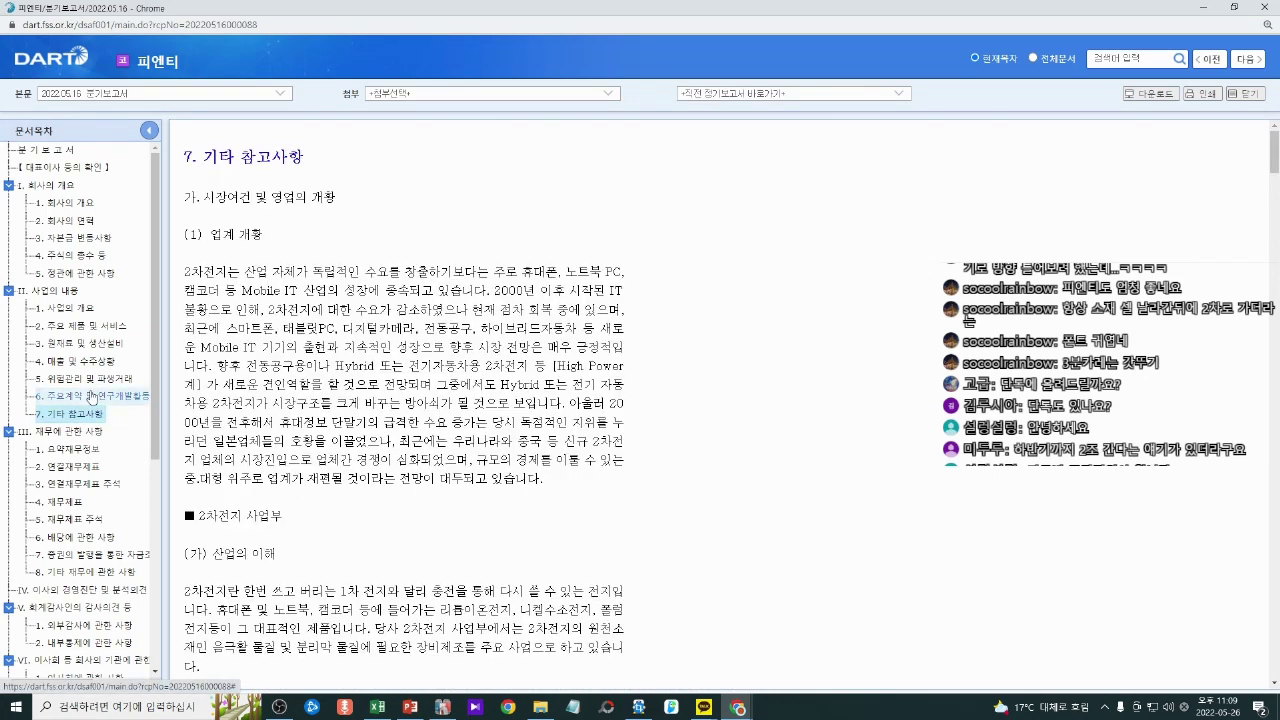
left_click(1204, 7)
Step: Enter 1~1.5년 in cell G20 beside the 계약이행기간 label
left_click(580, 446)
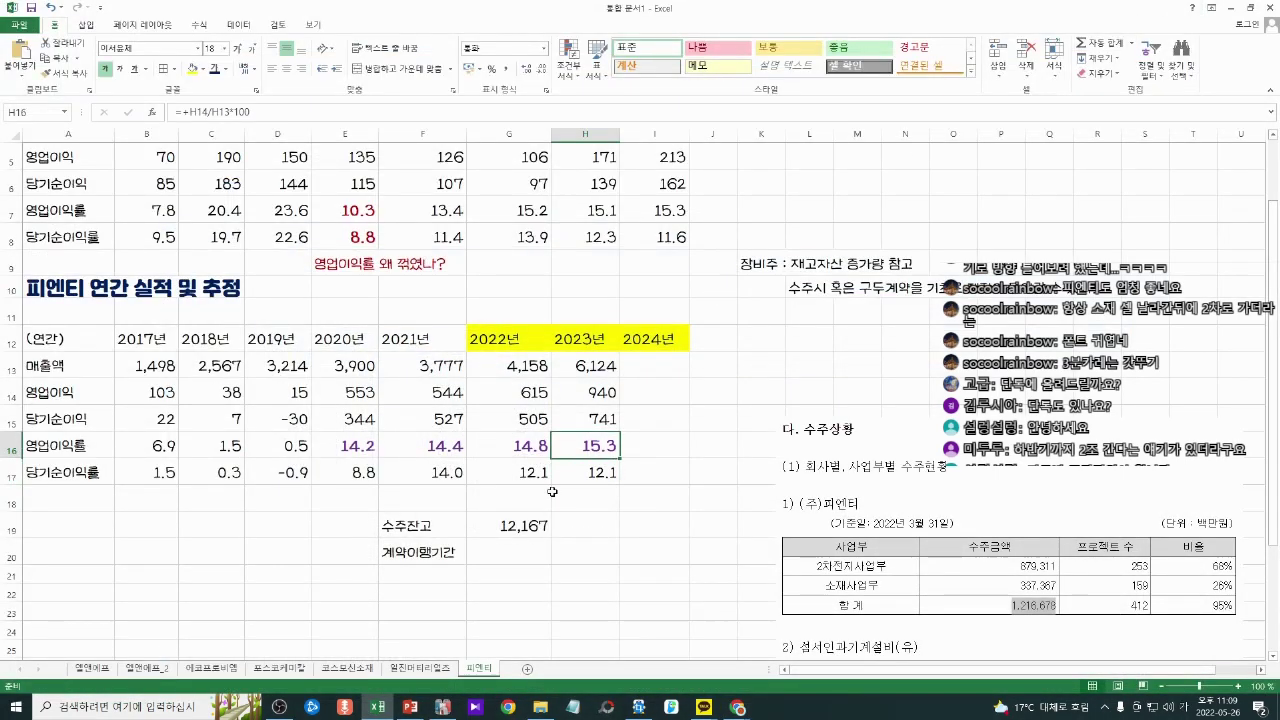
left_click(524, 552)
type("1")
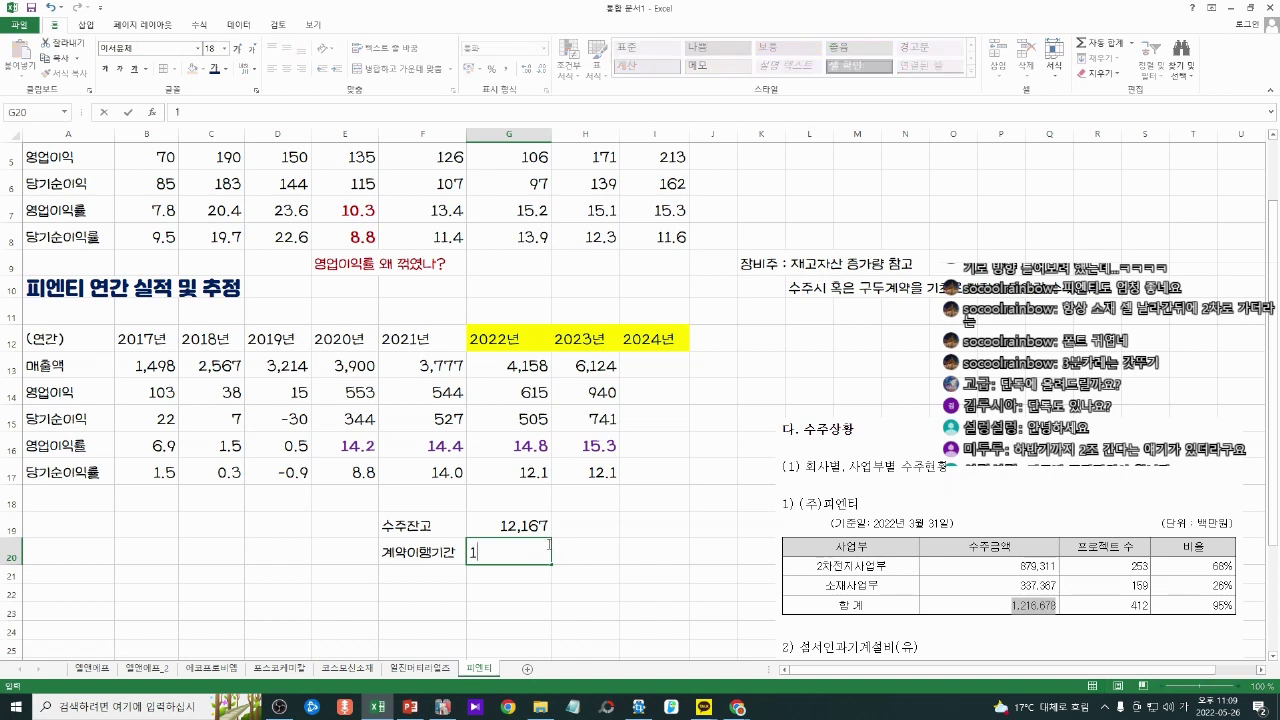
type("~1.5년")
key("Return")
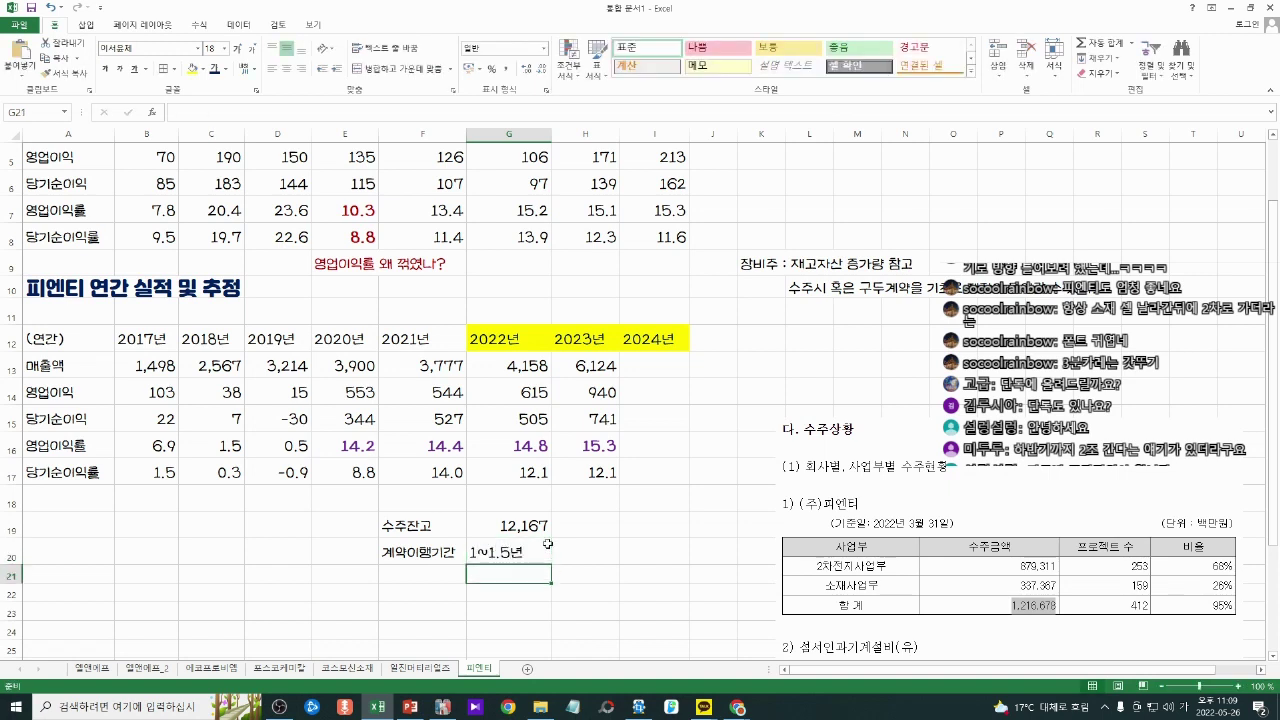
Step: Enter the label ISSUE가 있슈 in cell F21 and widen column F slightly
key("Left")
type("최그")
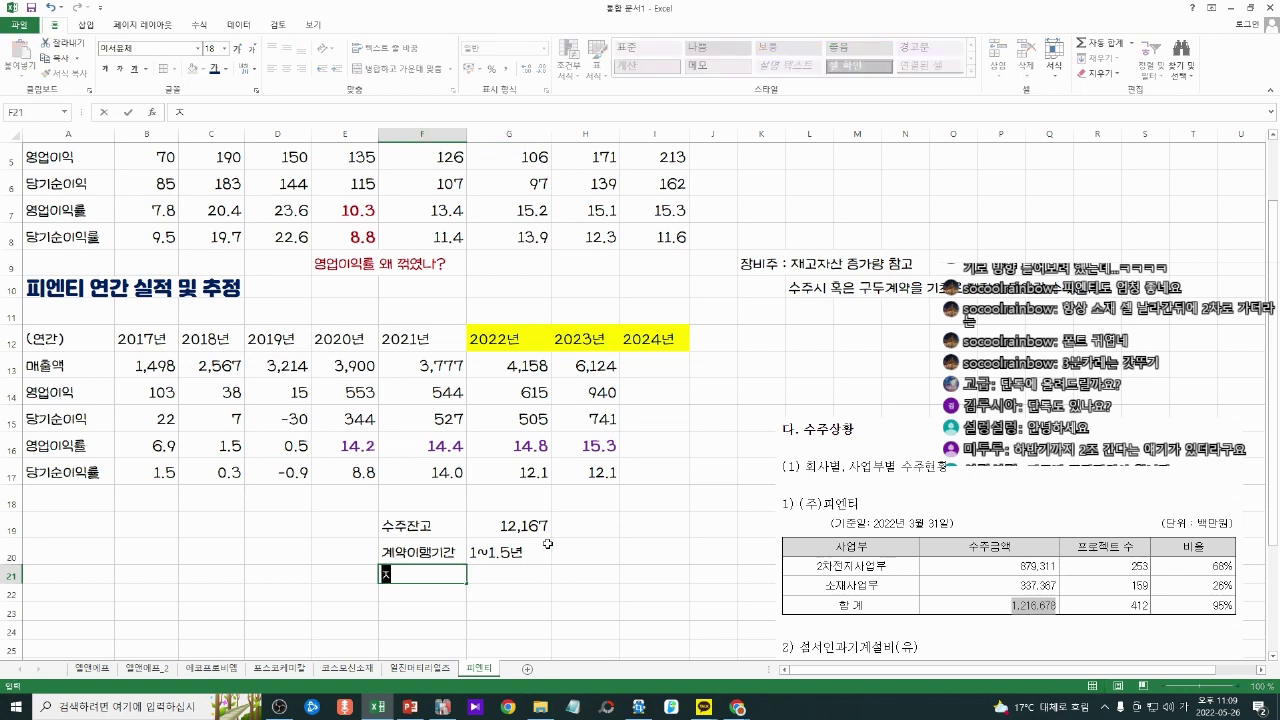
key("BackSpace")
key("BackSpace")
type("ISSUE가 있슈")
key("Return")
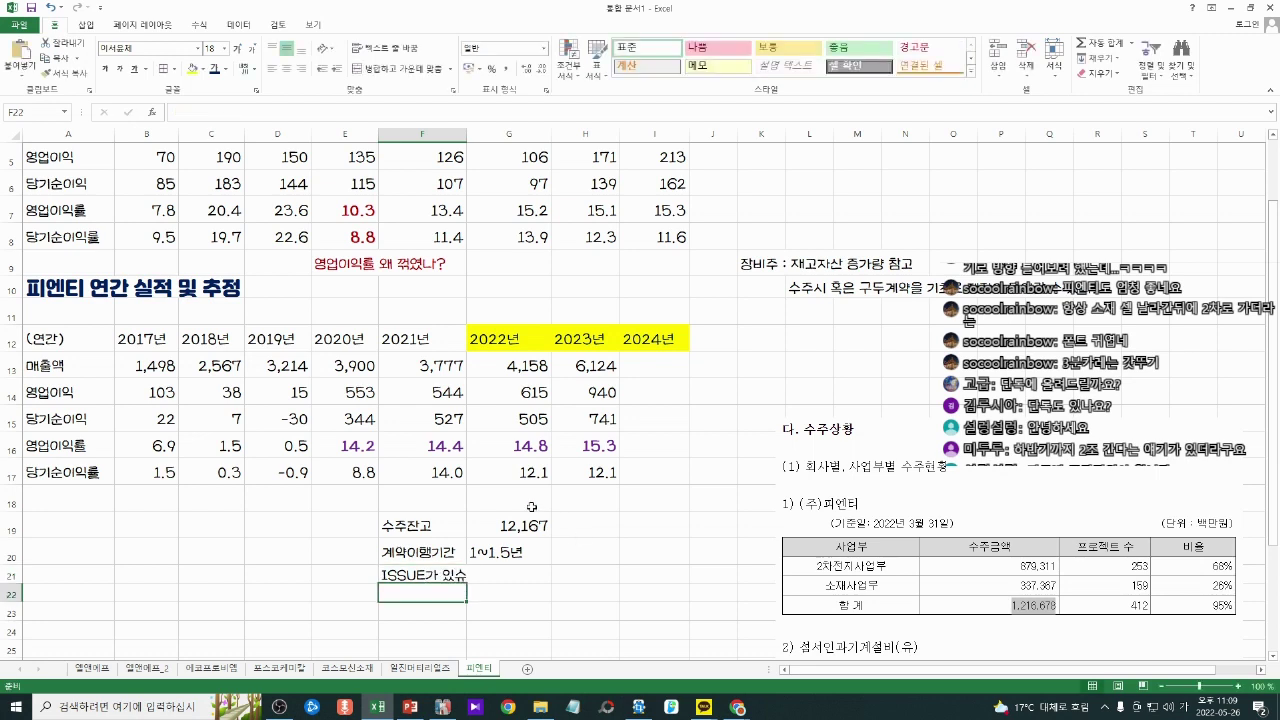
left_click_drag(466, 134, 479, 134)
left_click(551, 538)
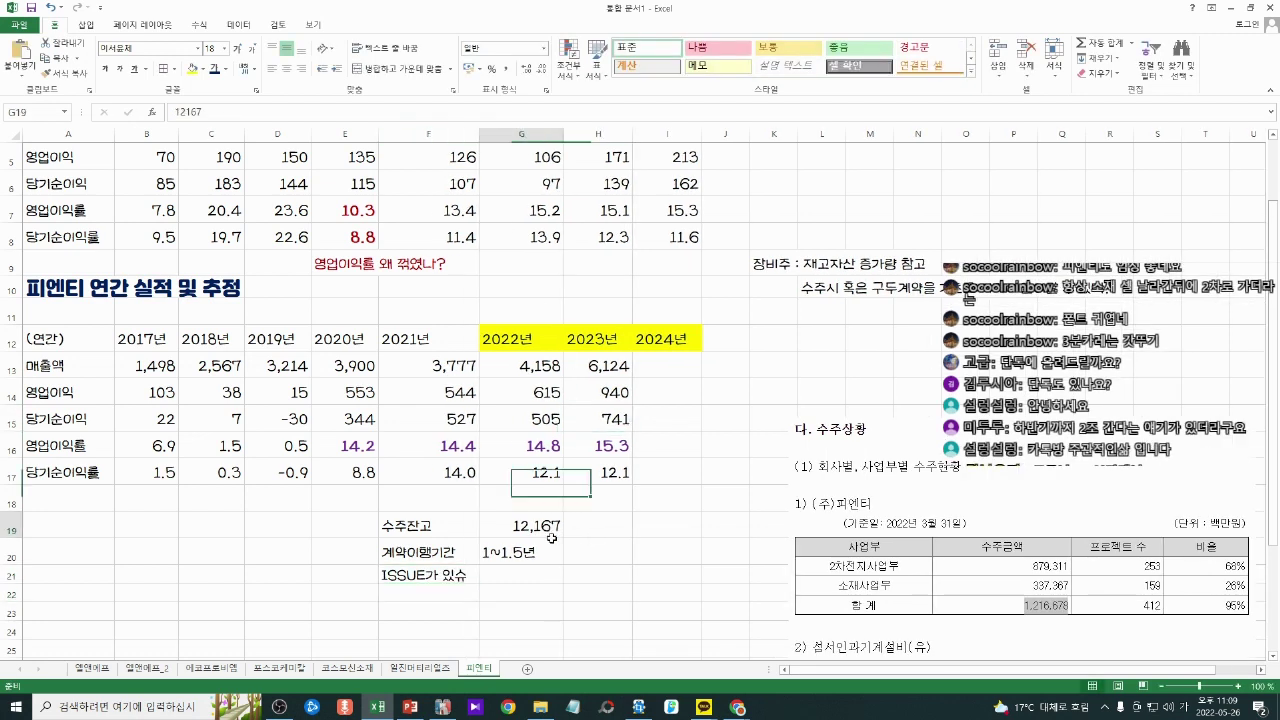
Step: Enter the note 중국향 수주가 많다 in cell G21 beside the ISSUE label
left_click(541, 578)
type("중국")
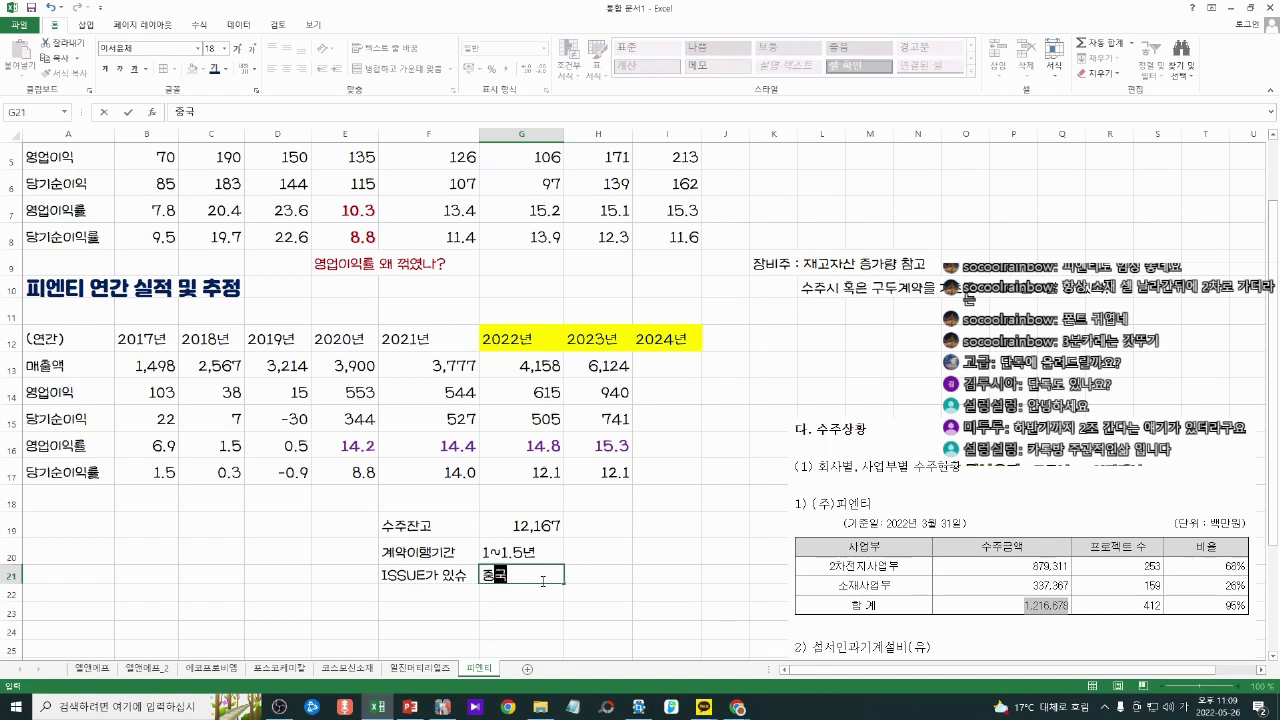
type("향 수주가 많다.")
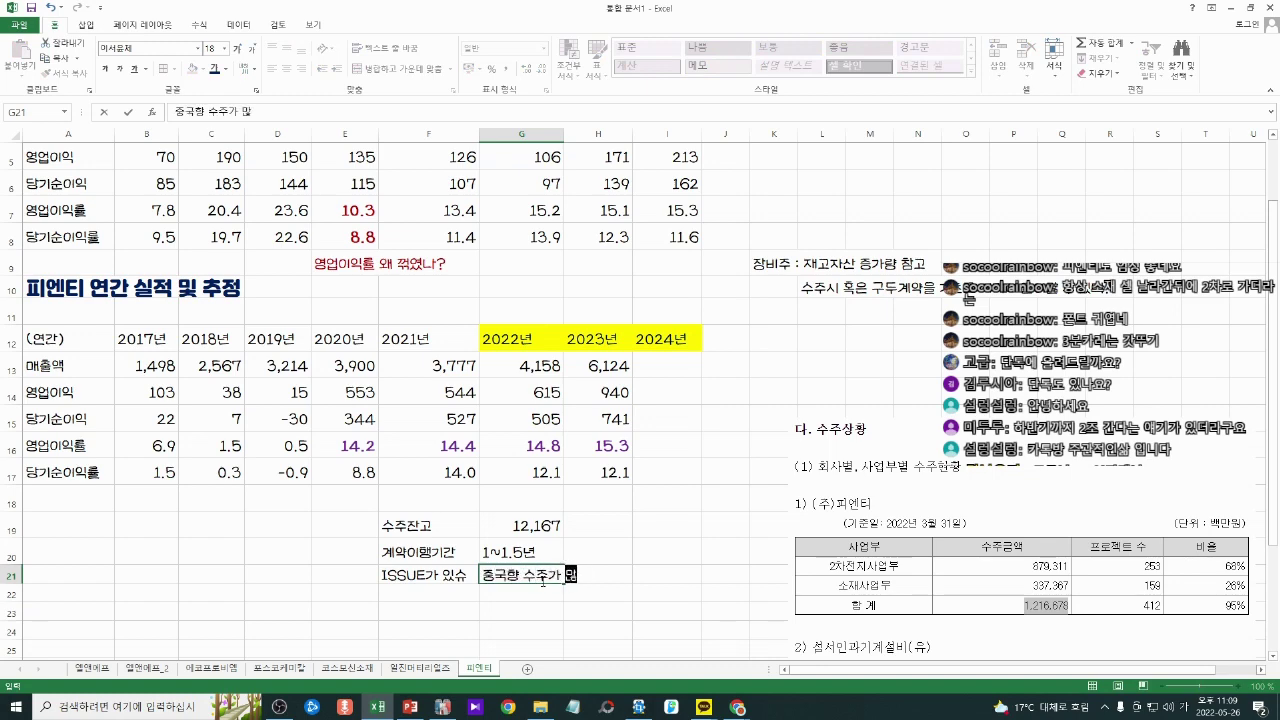
left_click(598, 517)
Step: Begin a second issue note in cell G22 with the words 중국 봉쇄령으로
scroll(626, 578, "up", 4)
left_click(663, 520)
scroll(764, 519, "down", 4)
scroll(781, 504, "up", 1)
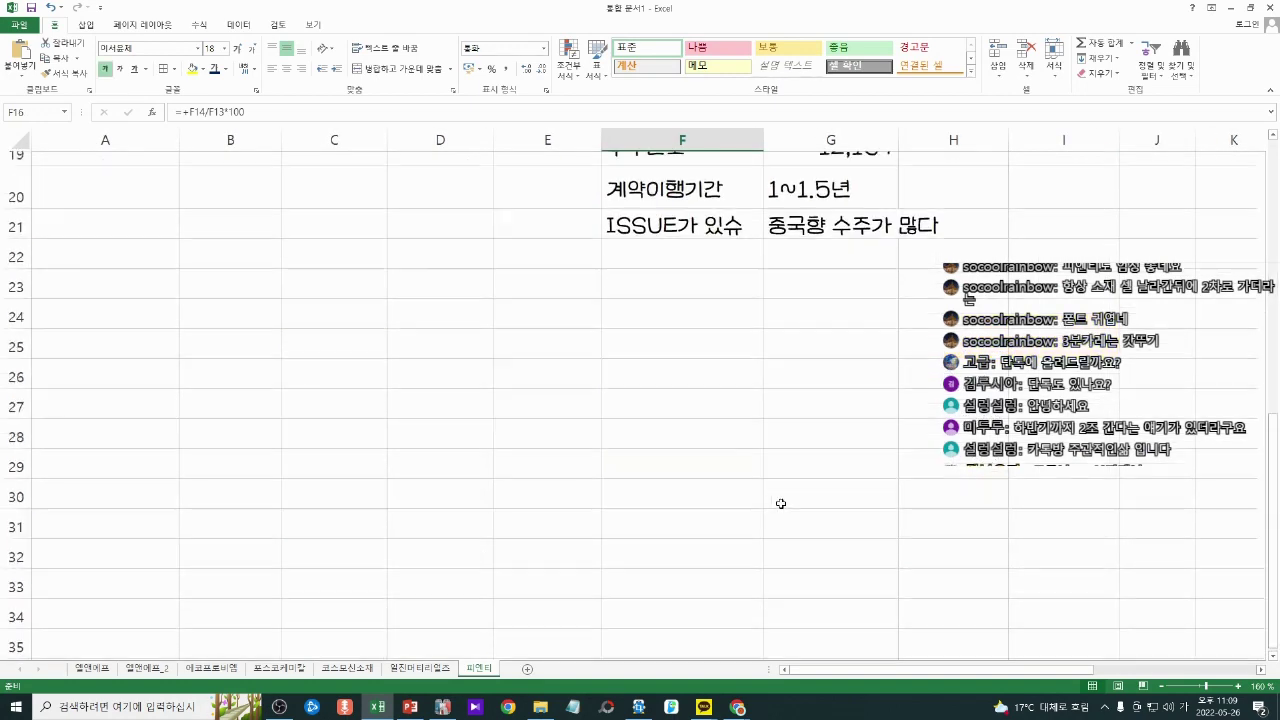
scroll(780, 503, "up", 2)
double_click(830, 467)
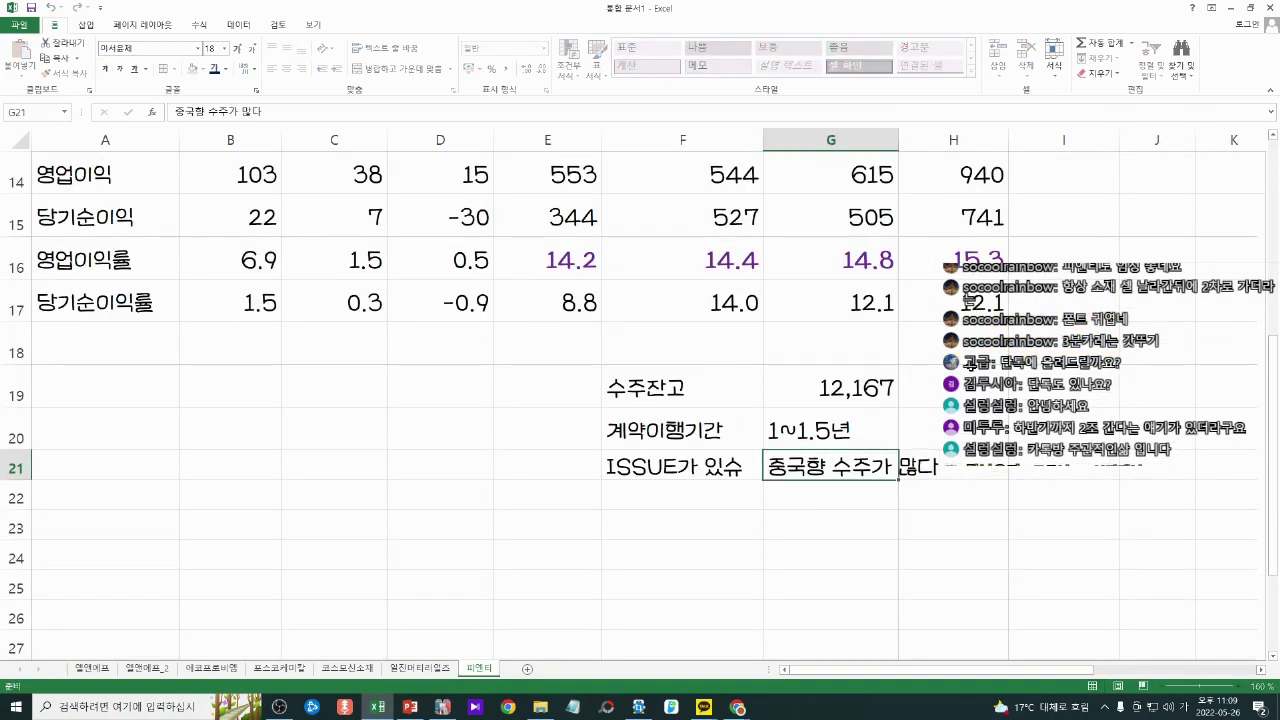
key("Return")
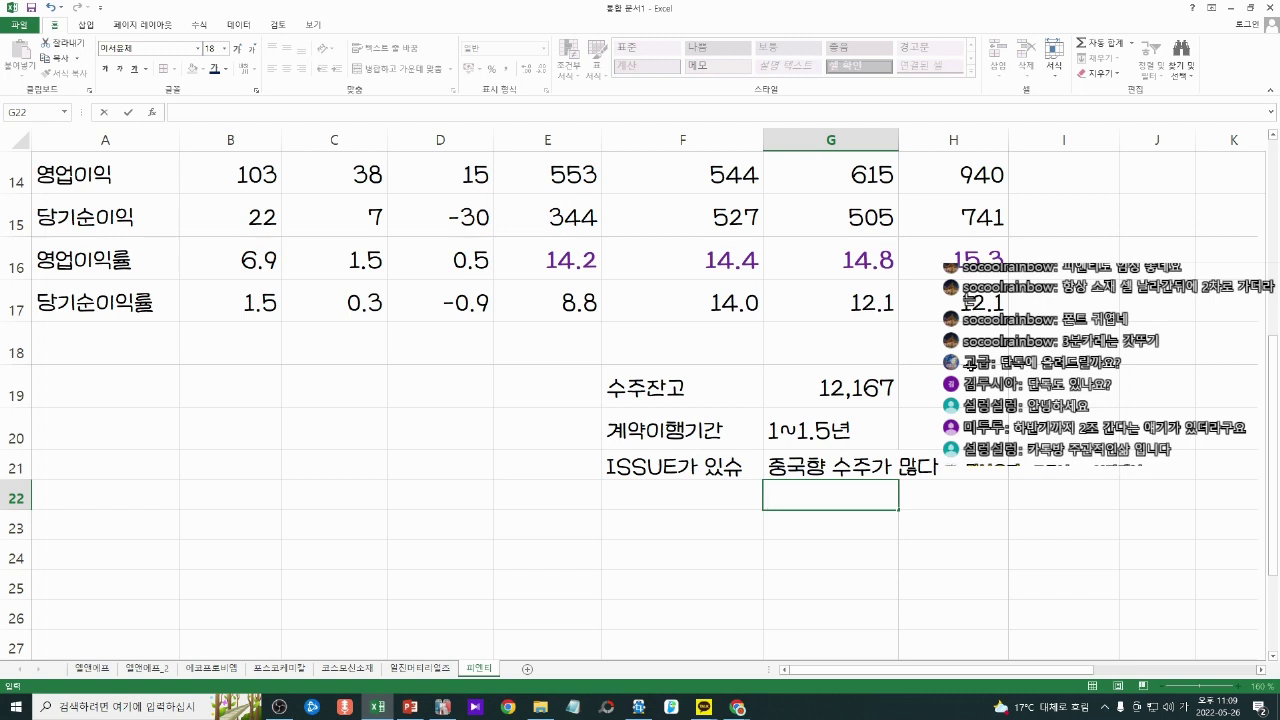
type("중국 봉쇄령으로")
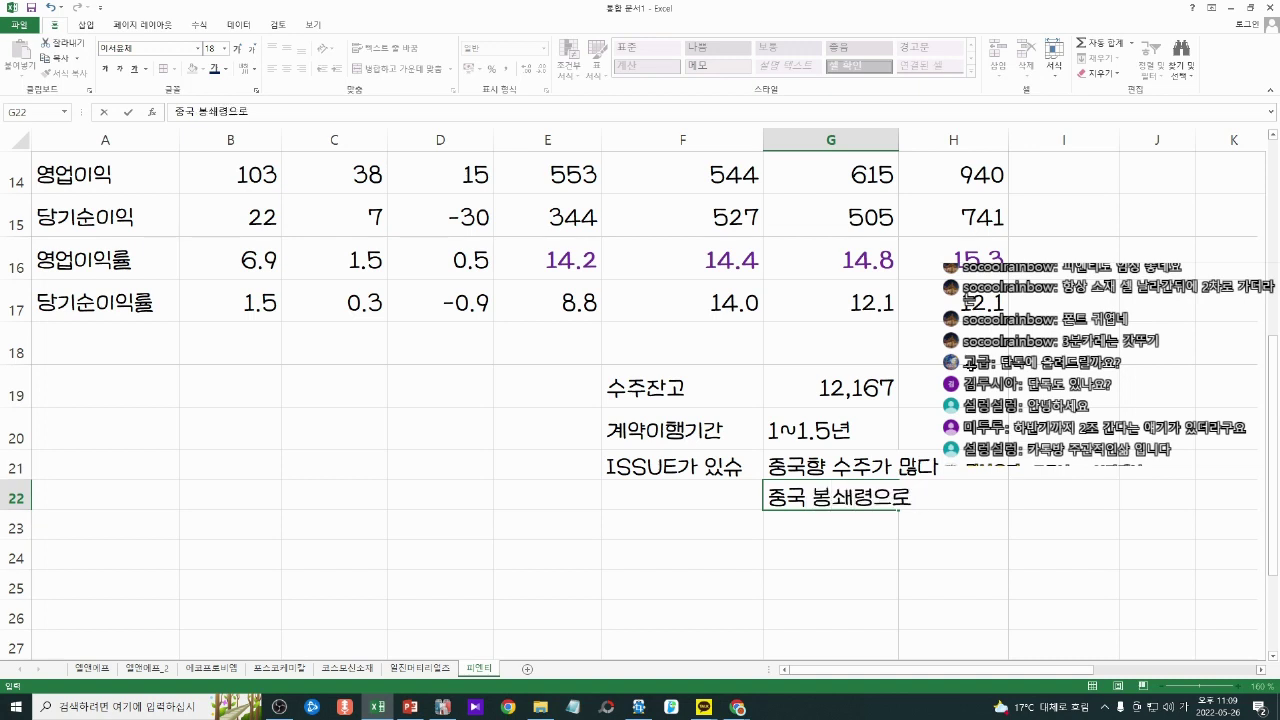
type(" 중국 가서 설치한 ")
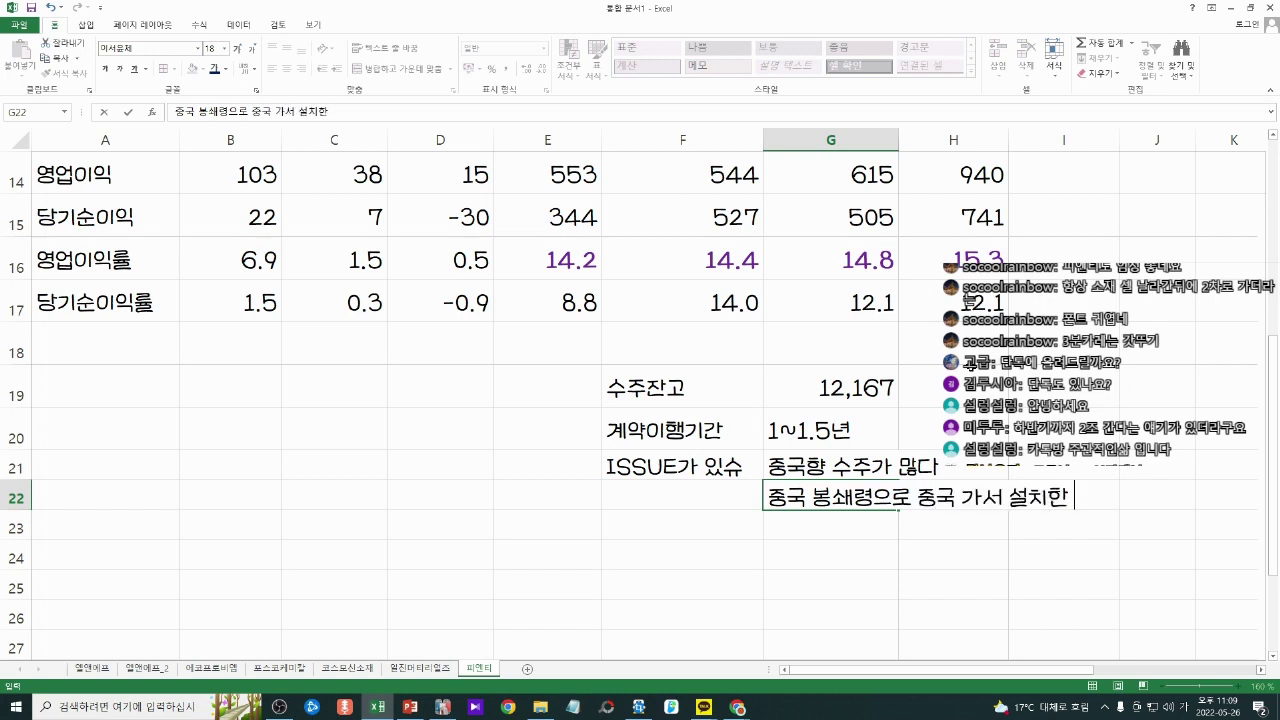
type("인려ㄱ이")
key("BackSpace")
key("BackSpace")
key("BackSpace")
key("BackSpace")
key("BackSpace")
key("BackSpace")
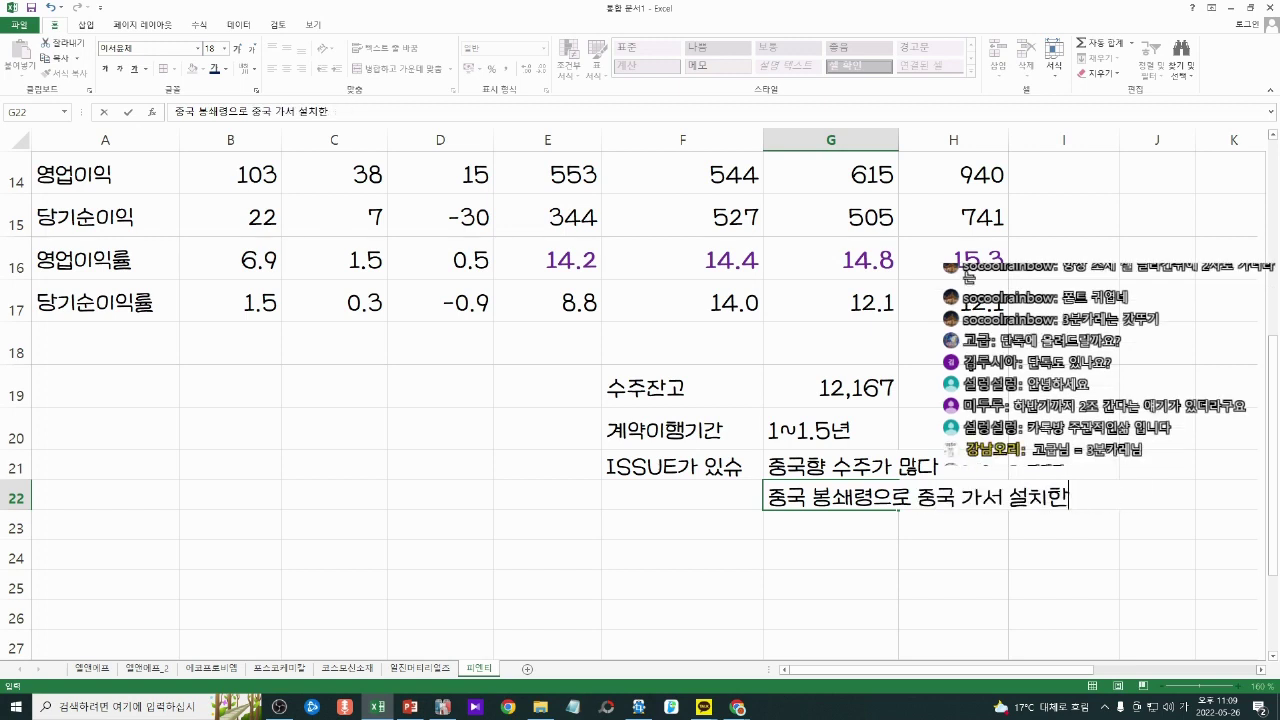
key("BackSpace")
key("BackSpace")
key("BackSpace")
key("BackSpace")
key("BackSpace")
key("BackSpace")
key("BackSpace")
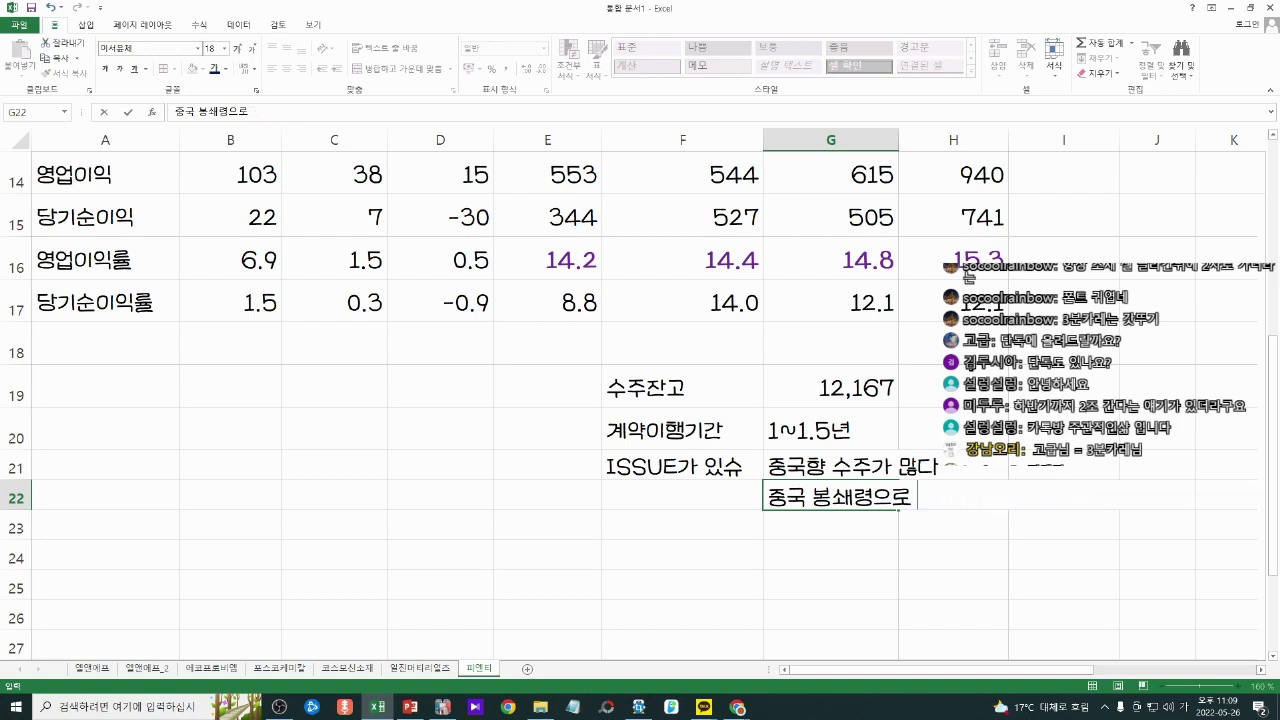
Step: Complete the note in G22 with 직원이 중국 가서 설치를 도울 수 없다
type("직원이 중국 가서")
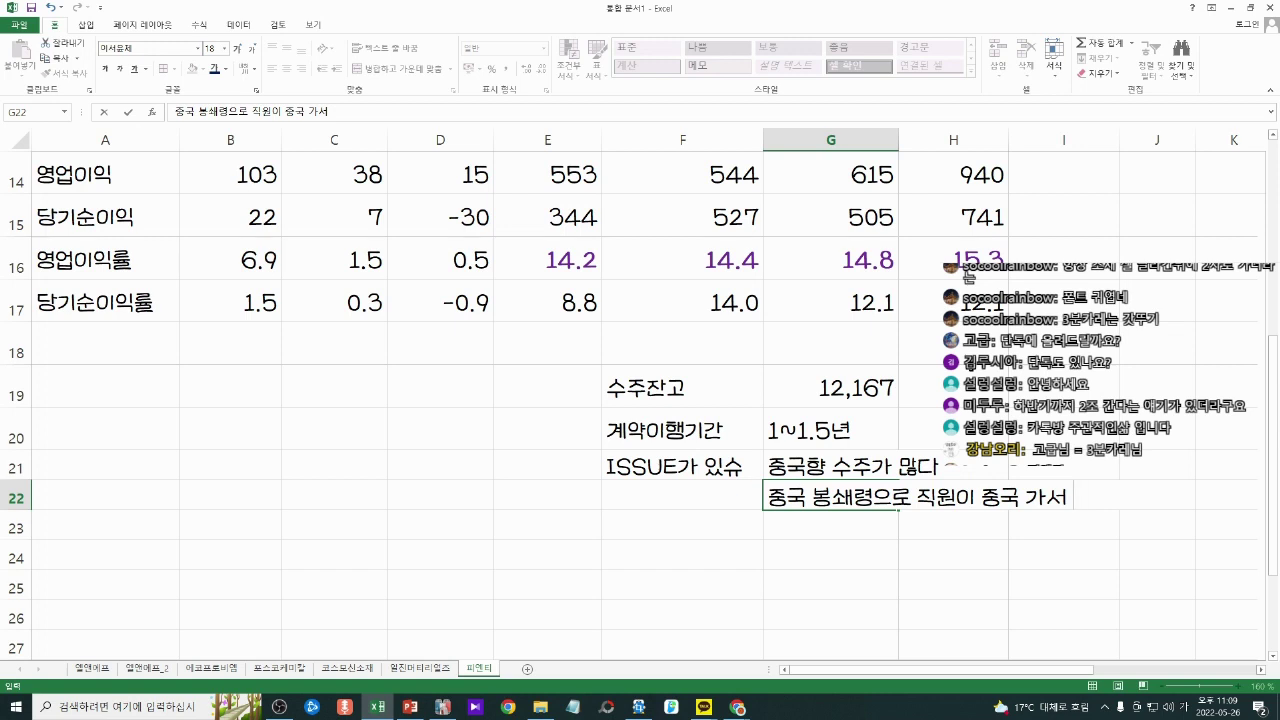
type(" 설치를 도울 수 ㅇ")
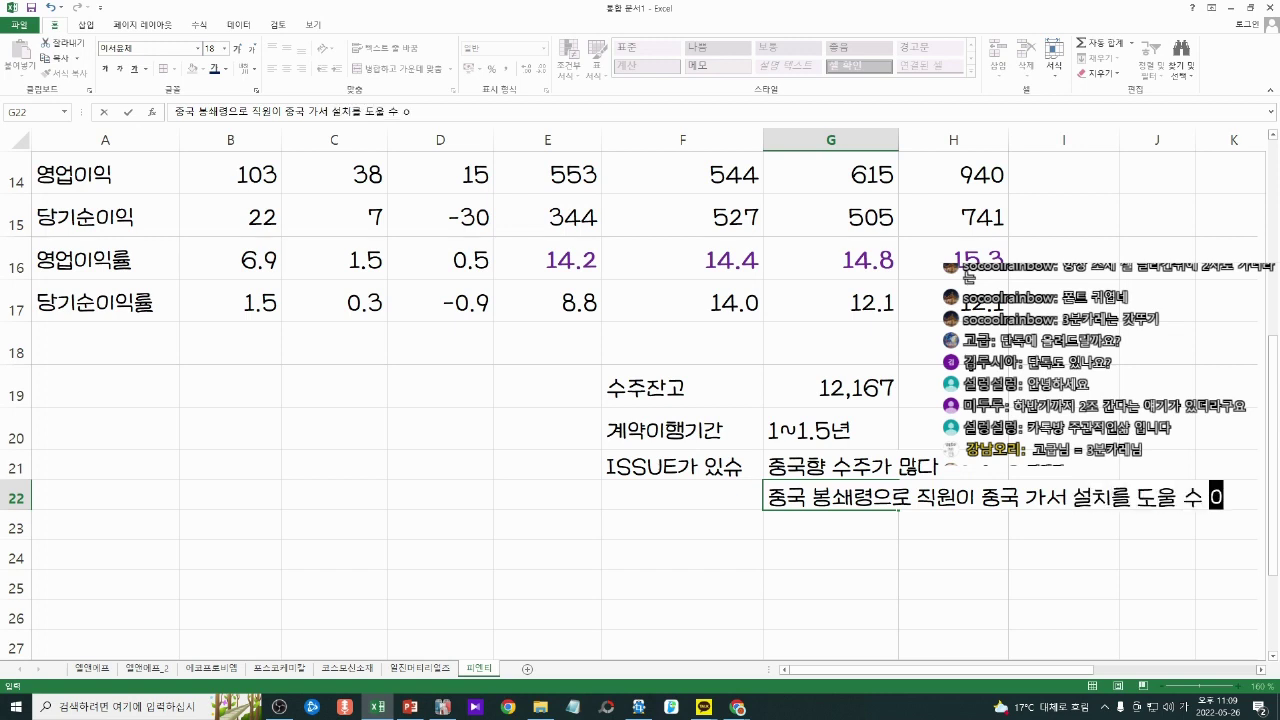
type("없다")
key("Return")
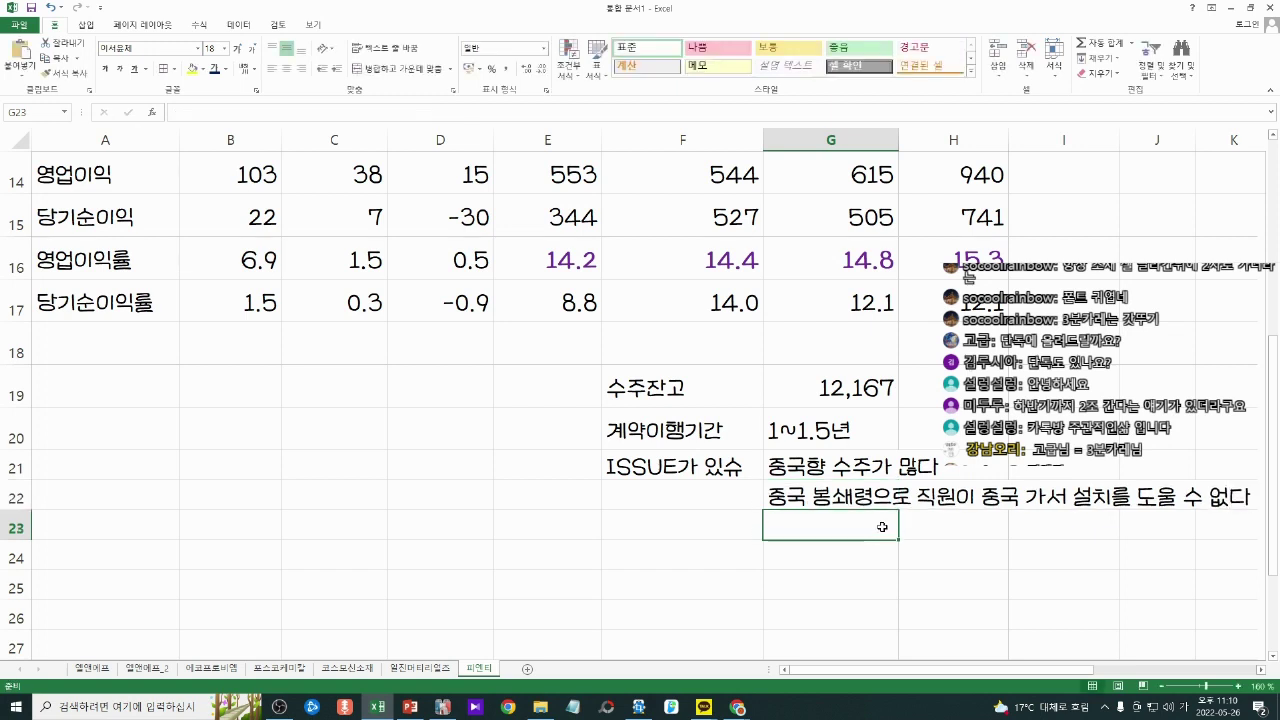
Step: Enter the note 장비 검사도 시험운전도 해봐야 하고! in cell G23 under the other issue notes
type("장비 ")
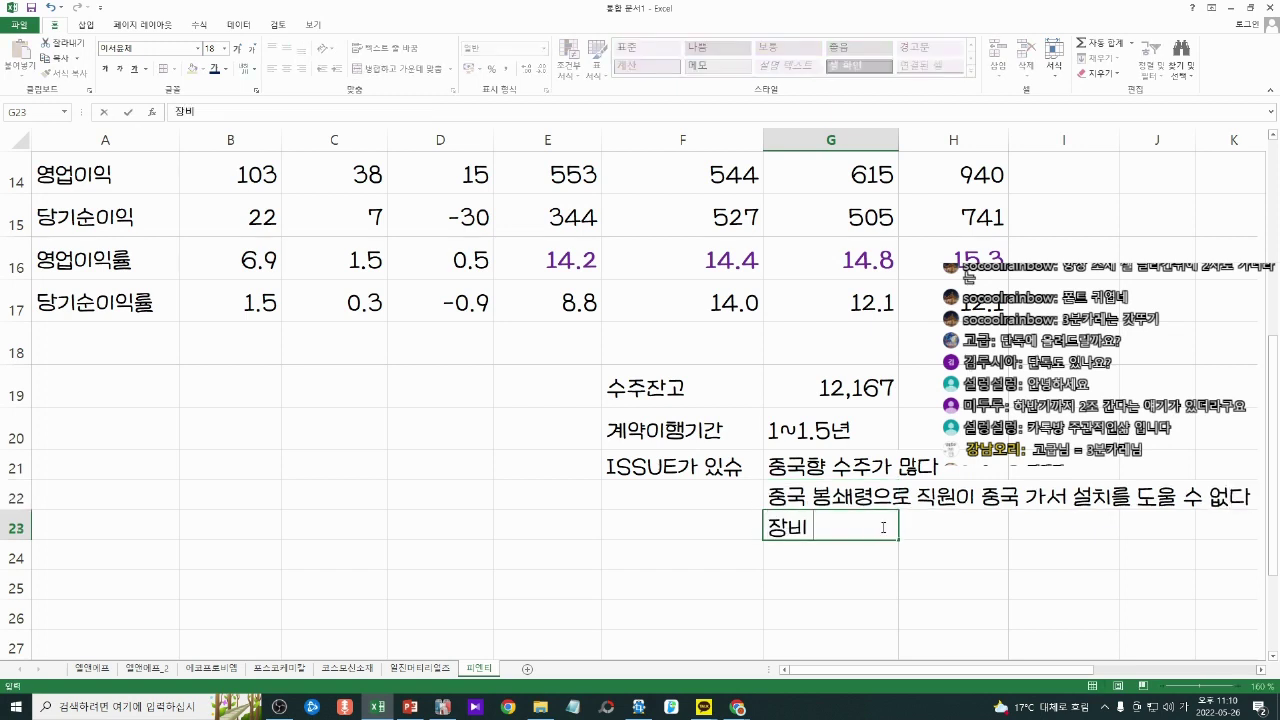
type("검사도 ")
type("한 번 돌려보기")
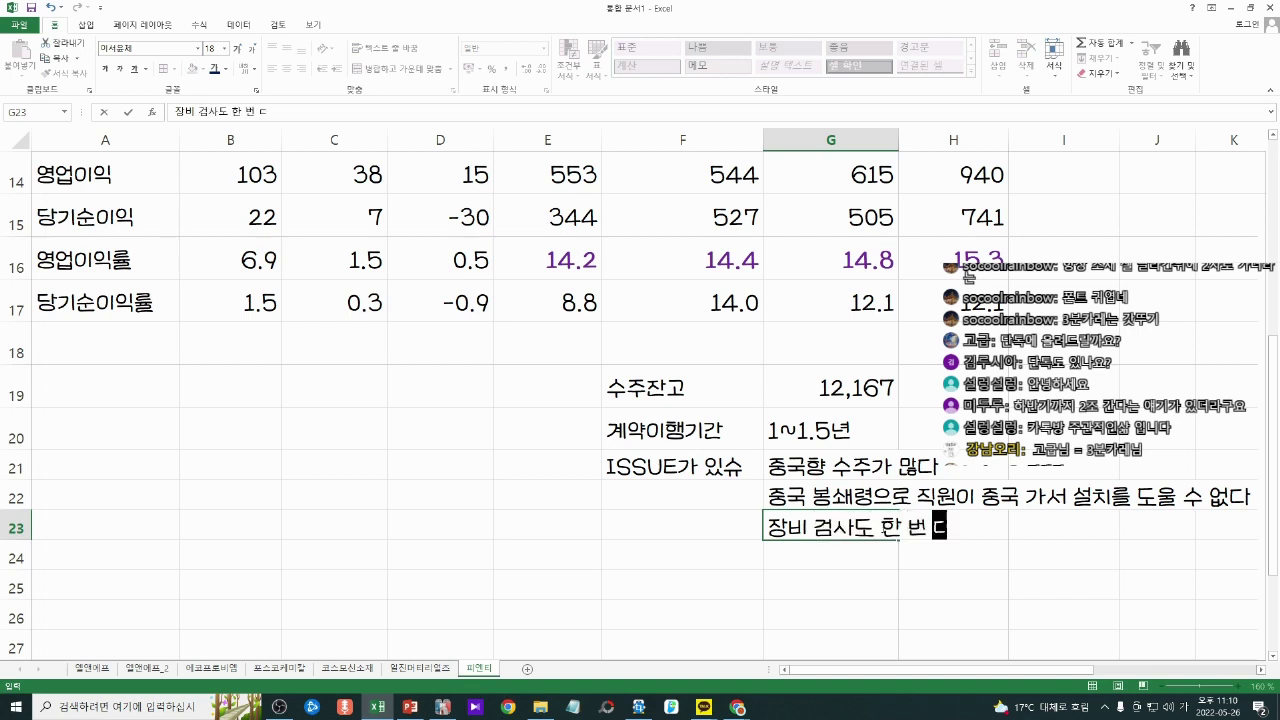
key("BackSpace")
key("BackSpace")
key("BackSpace")
key("BackSpace")
key("BackSpace")
key("BackSpace")
key("BackSpace")
key("BackSpace")
type("시험운")
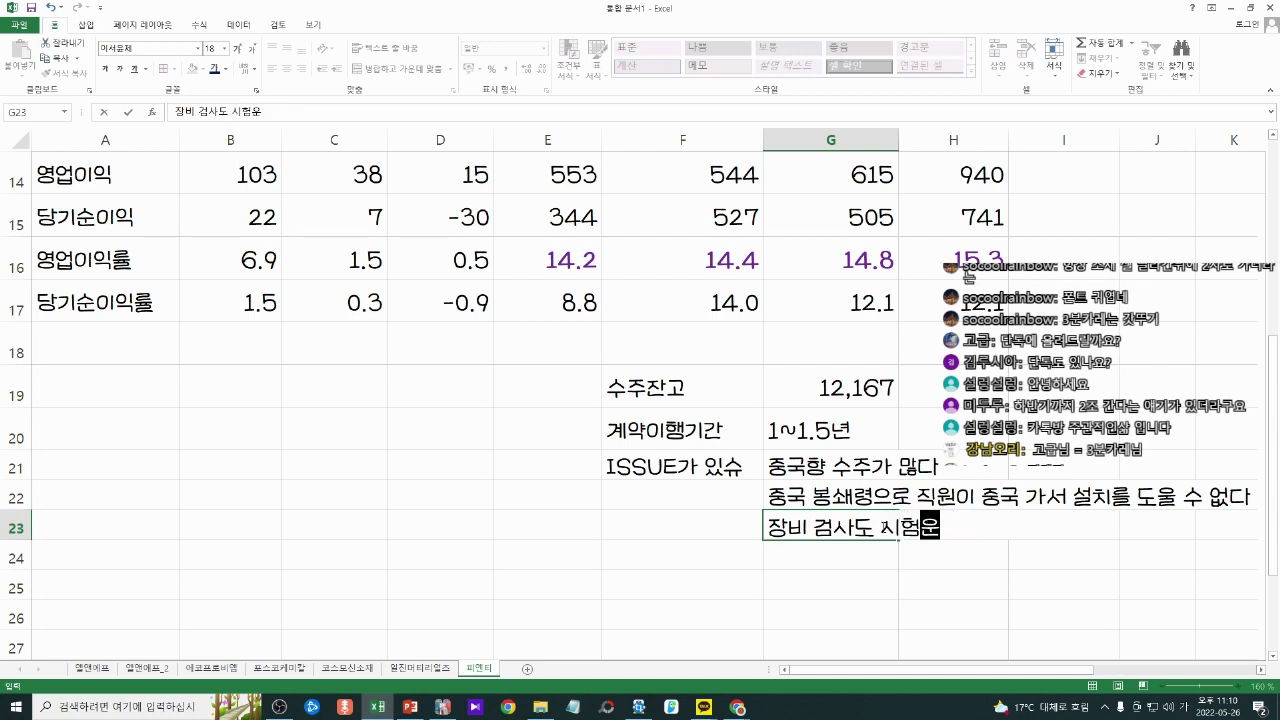
type("전도 해봐야 하고!")
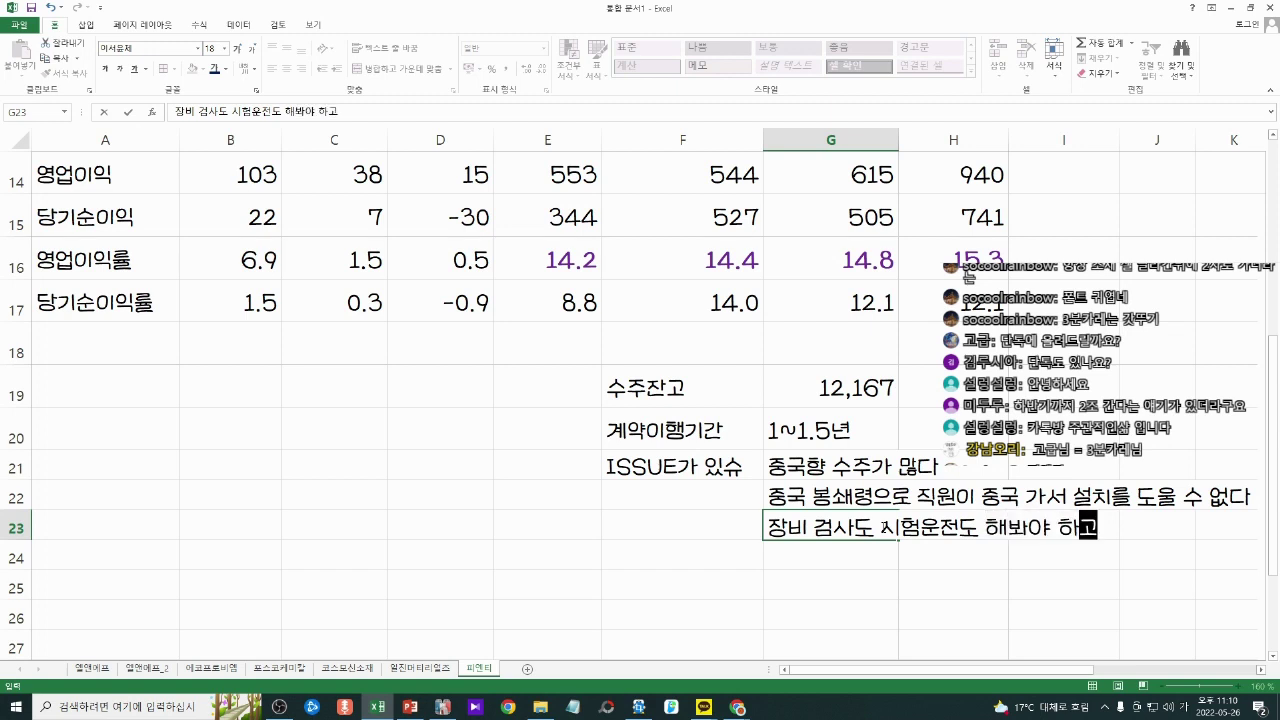
key("Return")
Step: Add the note 그런데 못하는 상황 in cell G24
type("그런데 못")
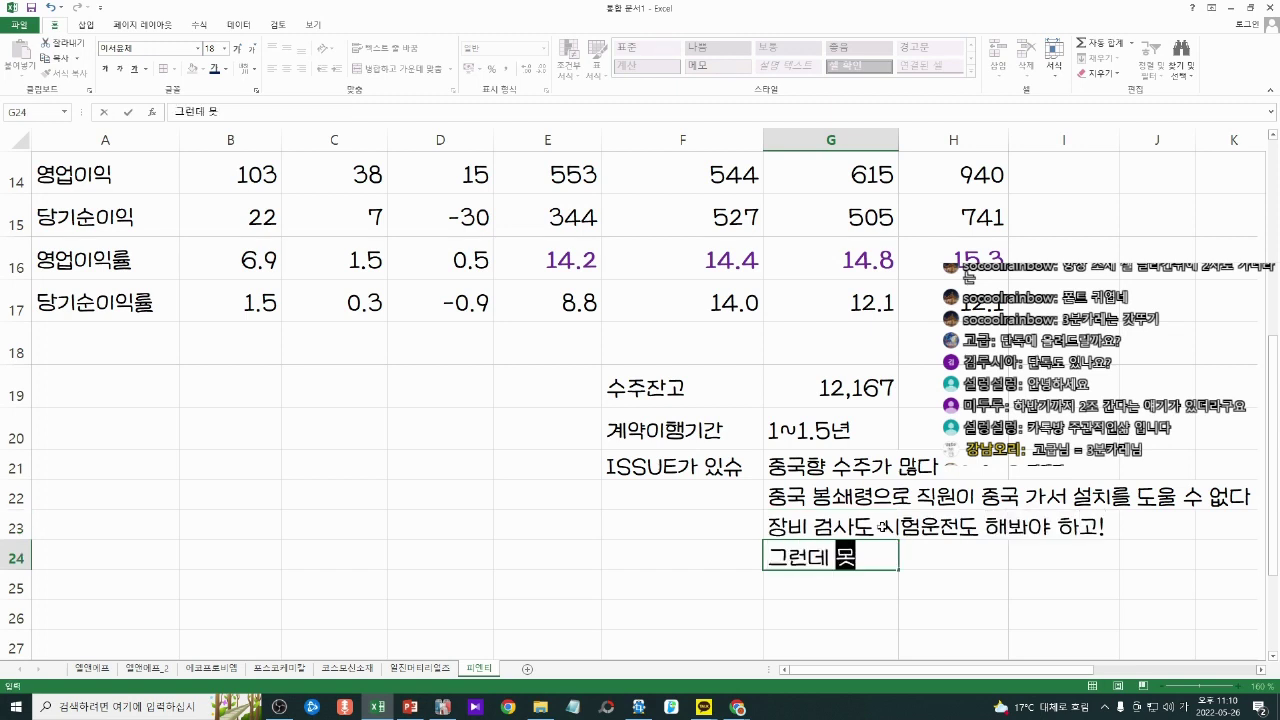
type("하는 상황")
key("Return")
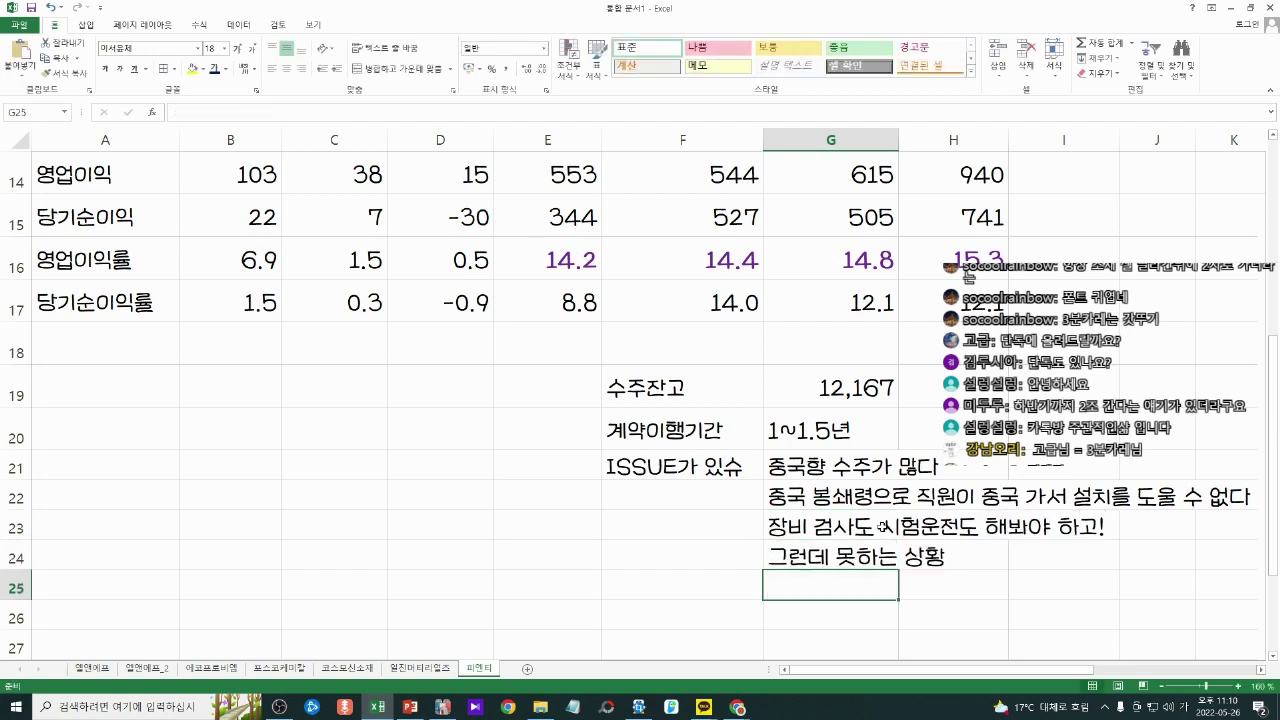
Step: Enter a second 계약이행기간 label in cell F25 with the value 2년 beside it in G25
key("Left")
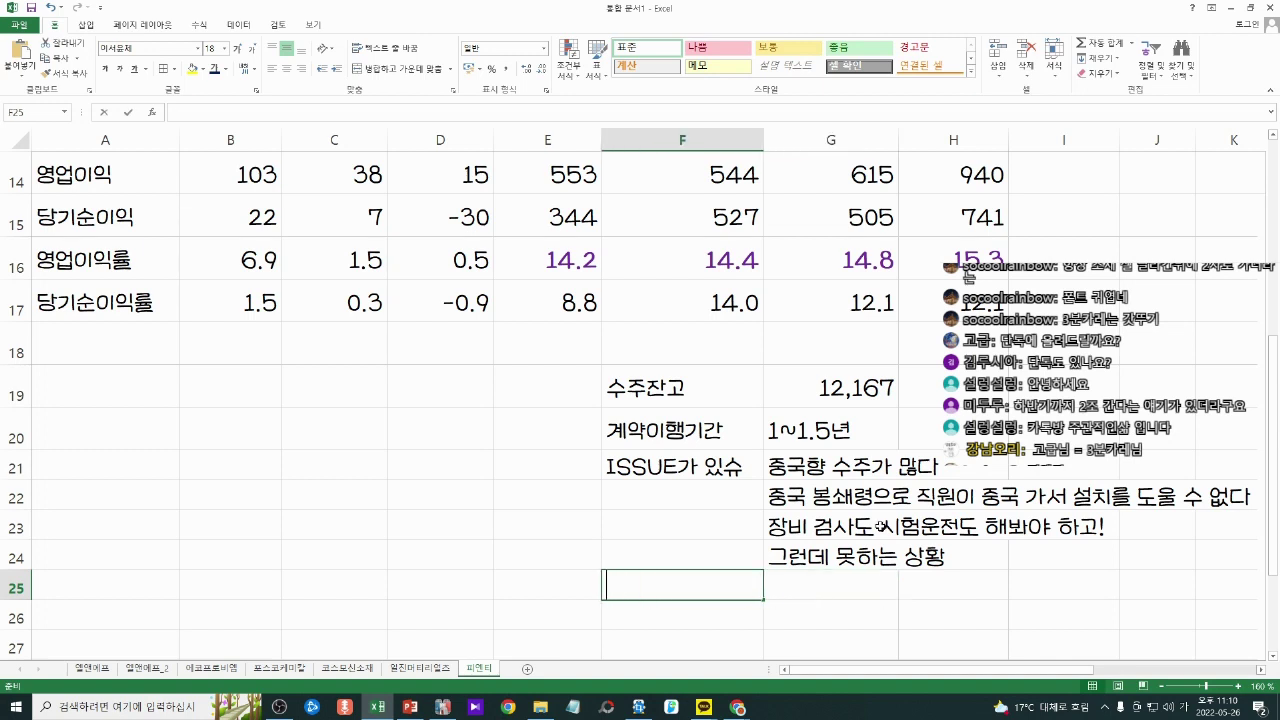
type("계약이행ㄱ기간")
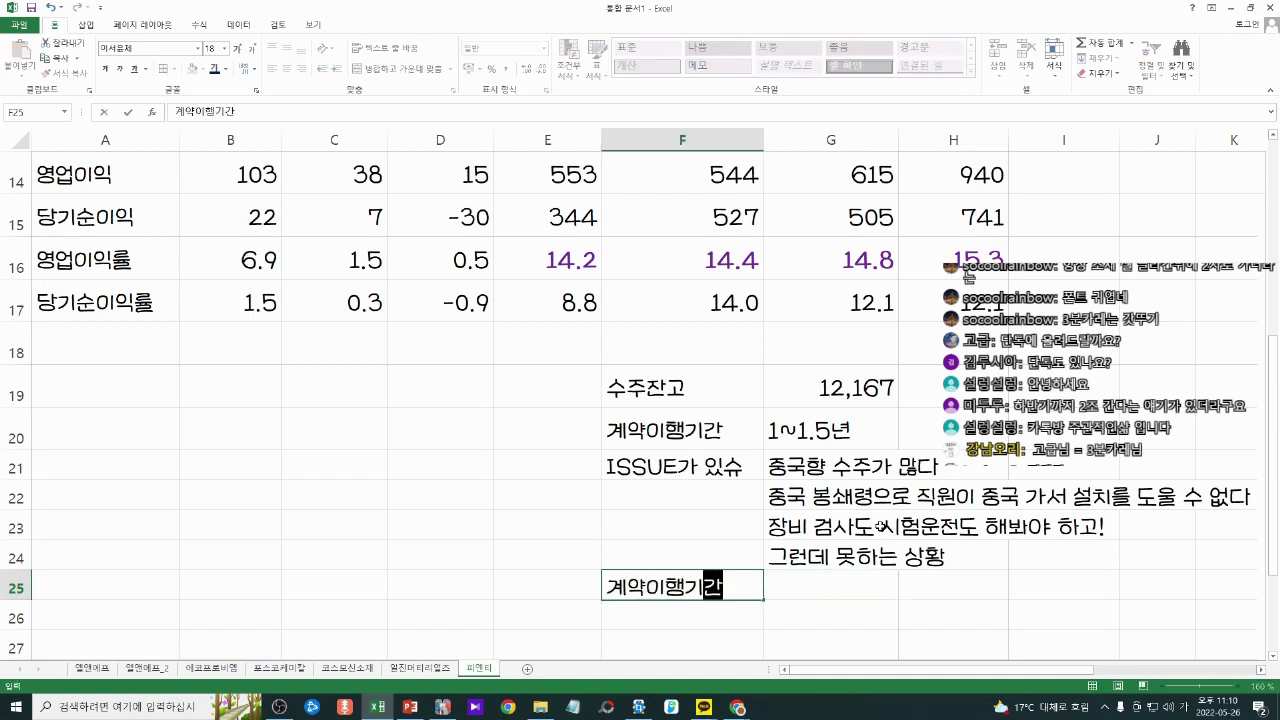
key("Right")
type("2~")
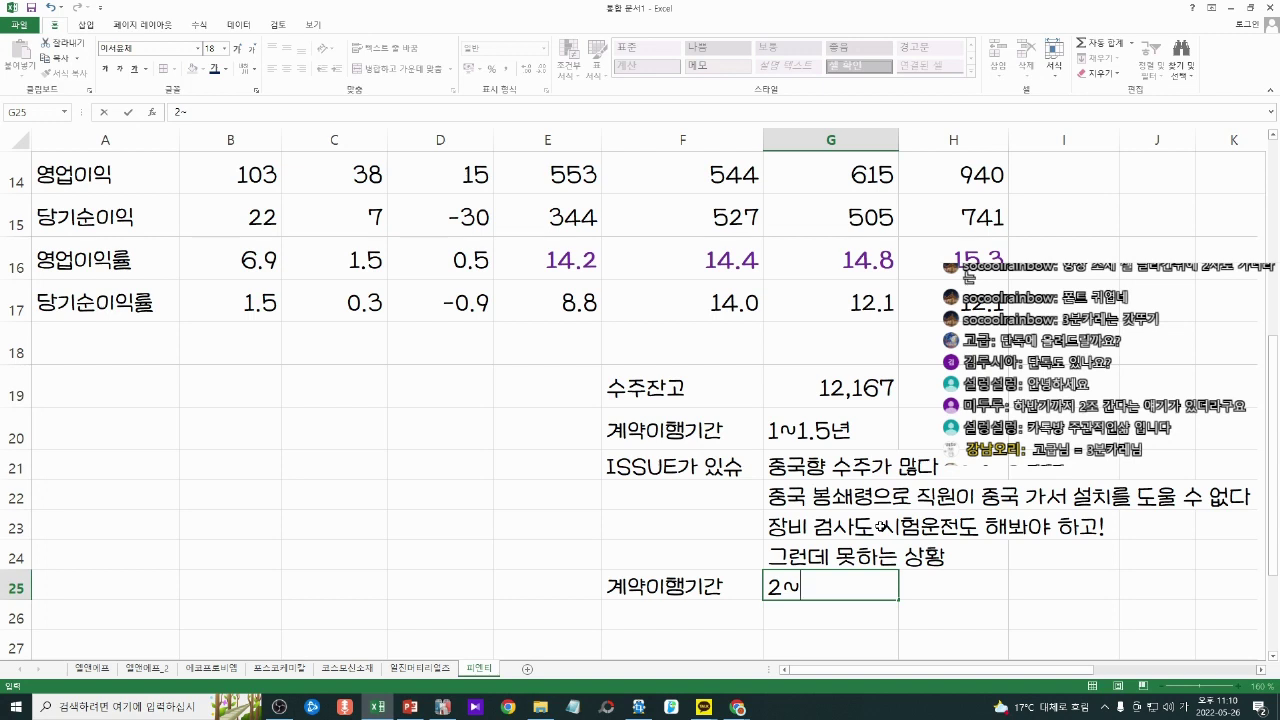
key("BackSpace")
type("~2.5")
key("BackSpace")
key("BackSpace")
key("BackSpace")
key("BackSpace")
type("년")
key("Left")
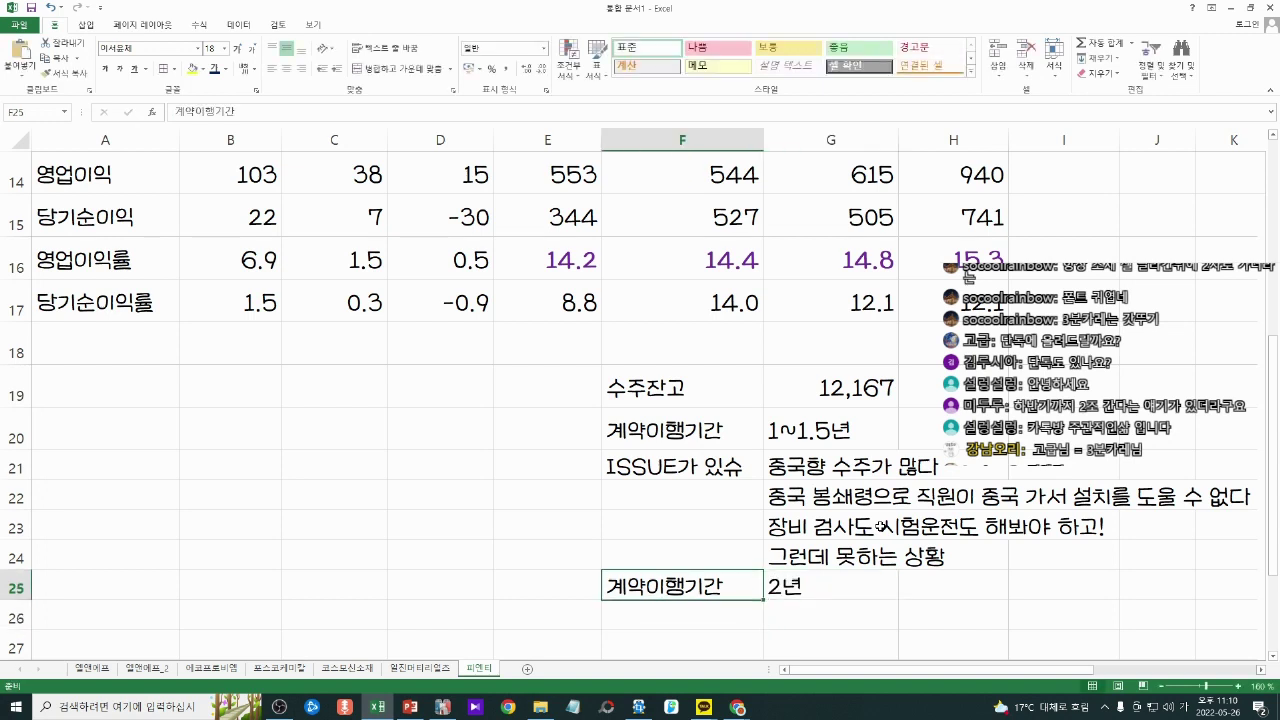
Step: Edit the fulfilment period in cell G25 to read ~2년
key("Right")
key("F2")
key("Left")
key("Home")
type("~")
key("Return")
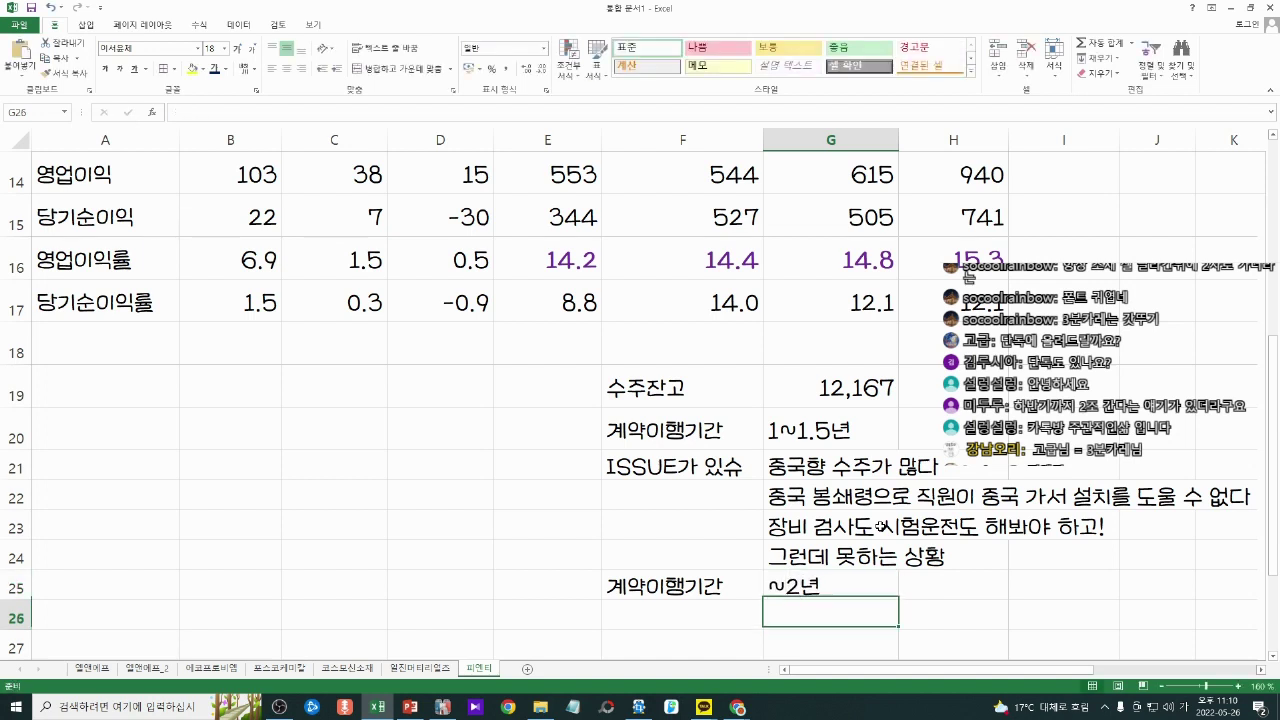
Step: Calculate estimated revenue in cell H20 by dividing the order backlog in G19 by 1.5
key("Left")
key("Right")
key("Up")
key("Right")
key("Left")
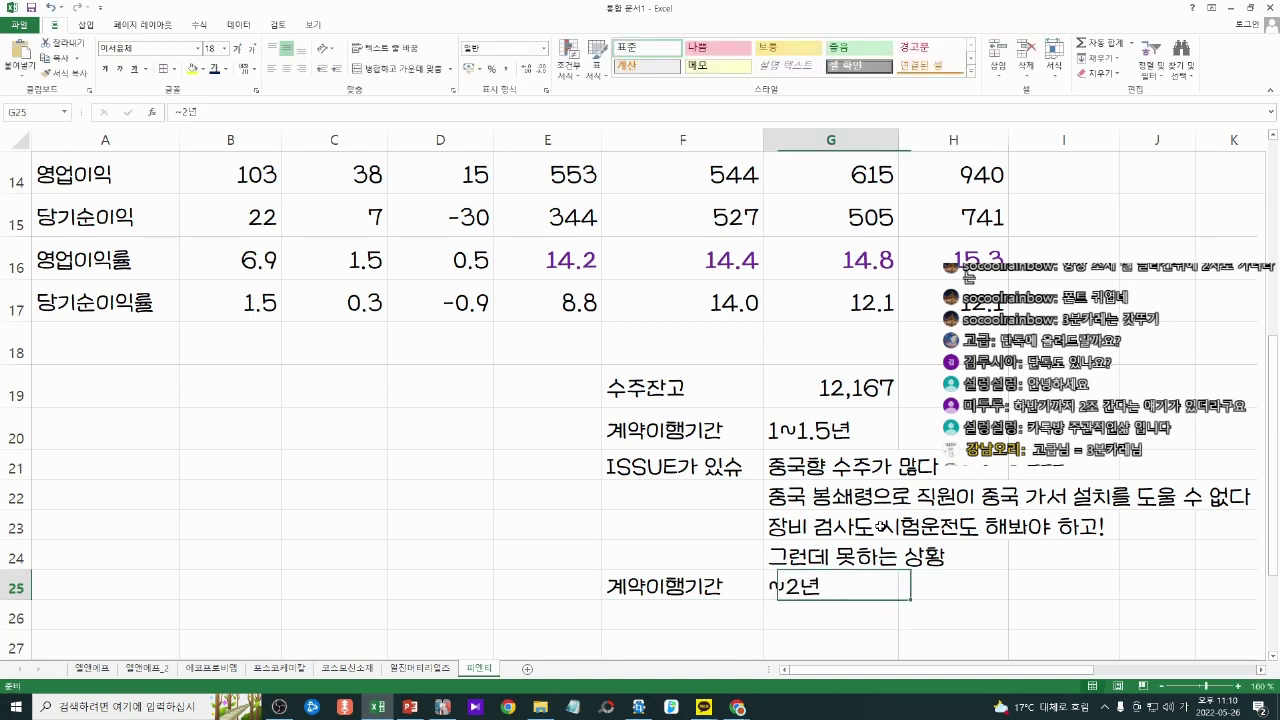
key("Right")
key("Up")
key("Up")
key("Up")
key("Up")
key("Up")
type("+")
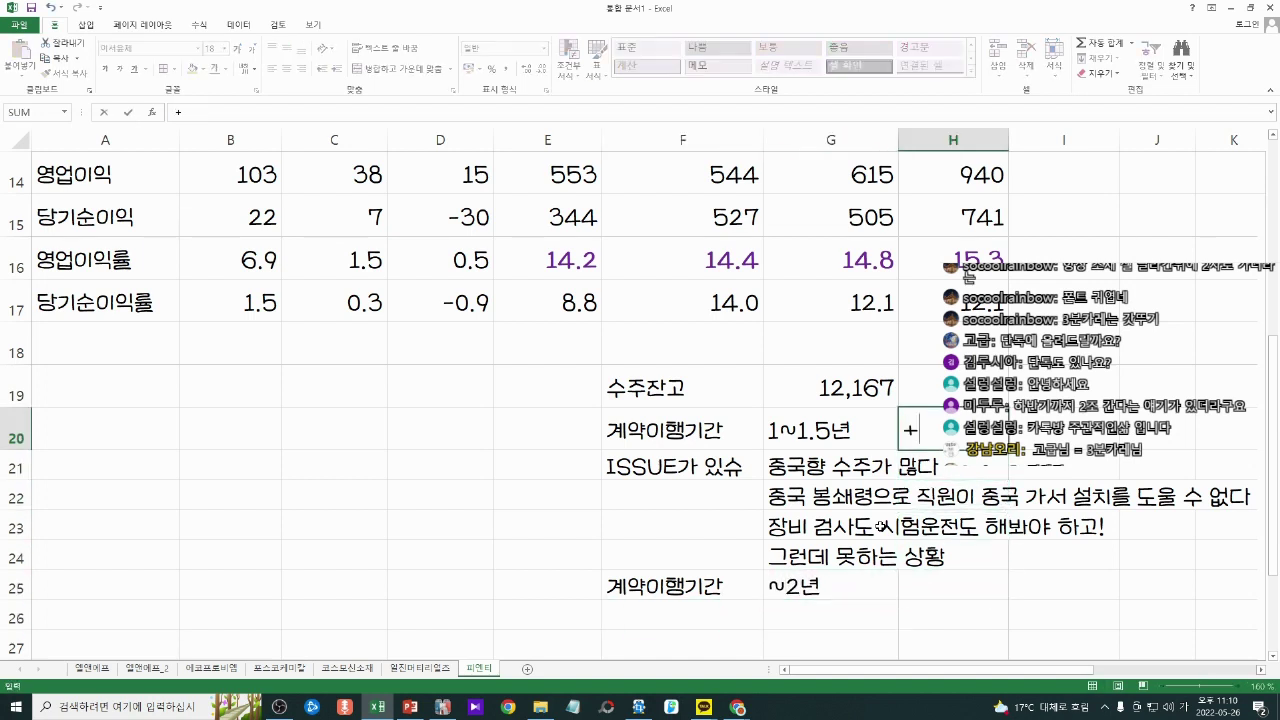
key("Left")
key("Up")
type("/")
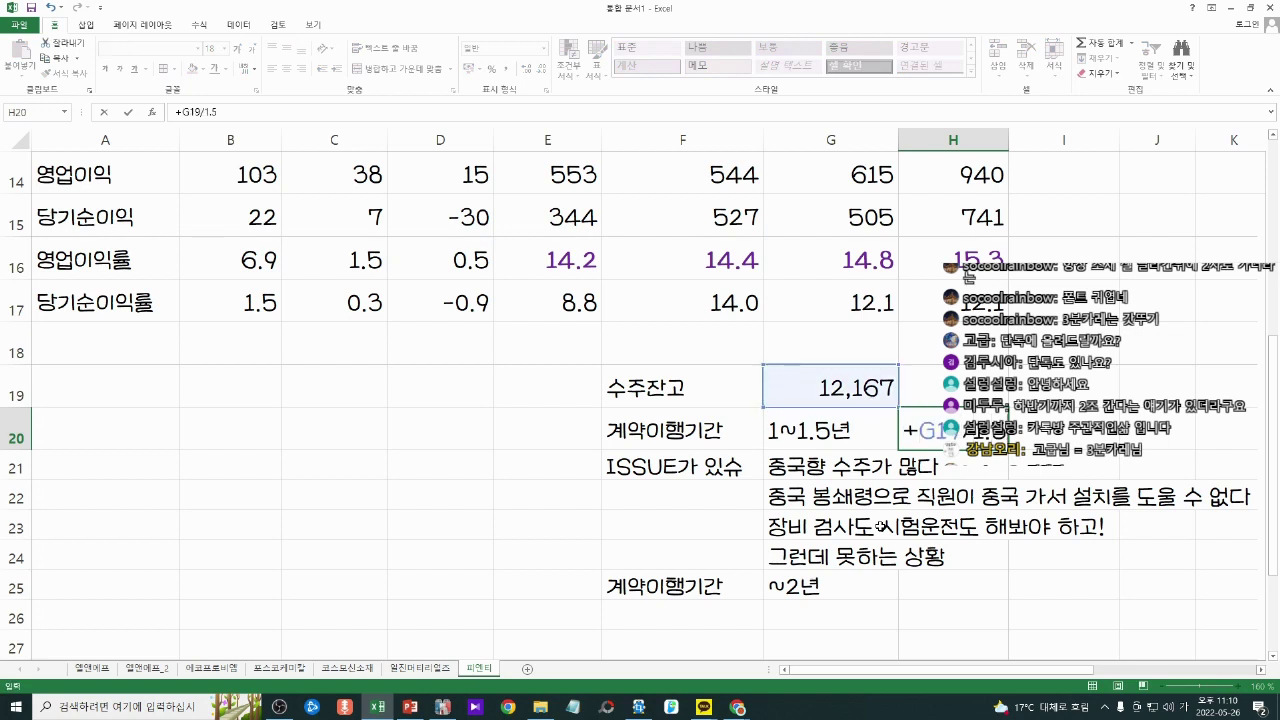
type("1.5")
key("Return")
Step: Move the H20 formula to cell I20 and enter the label 추정매출 in H20
key("Up")
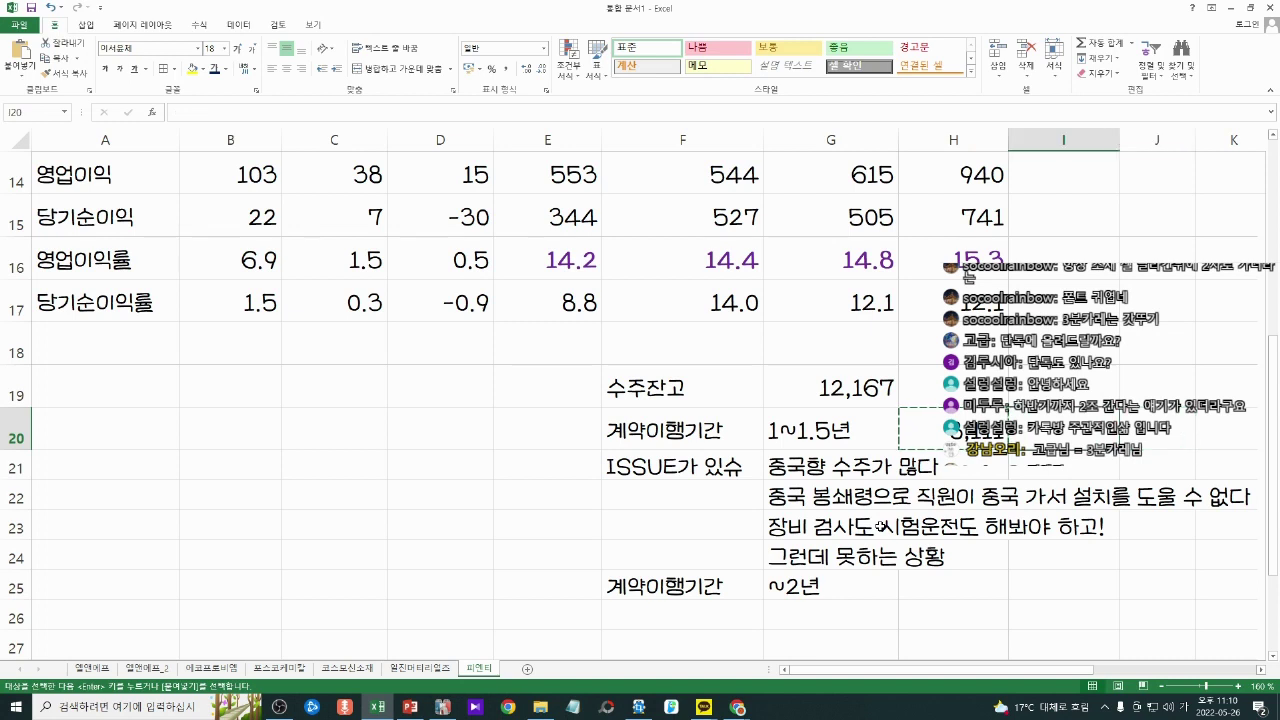
key("BackSpace")
type("추정매출")
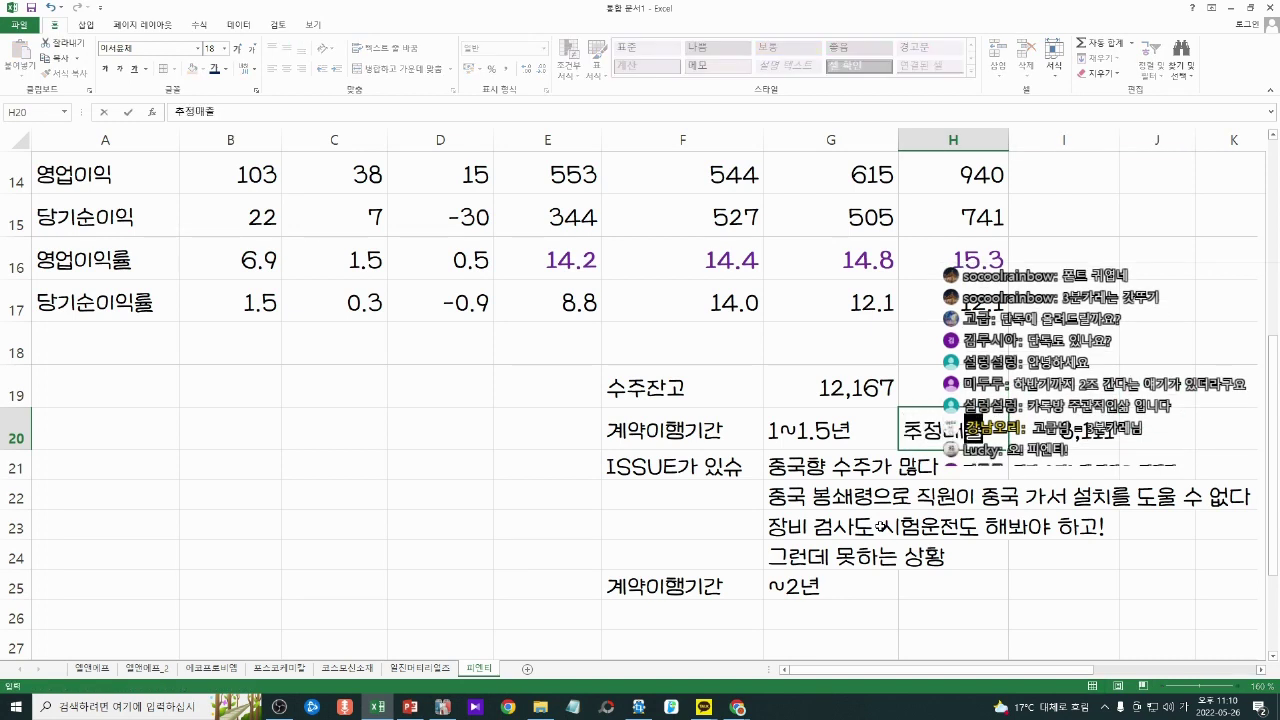
key("Return")
Step: Copy the 추정매출 label and its formula from H20:I20 to H25:I25
key("Up")
key("Right")
key("Left")
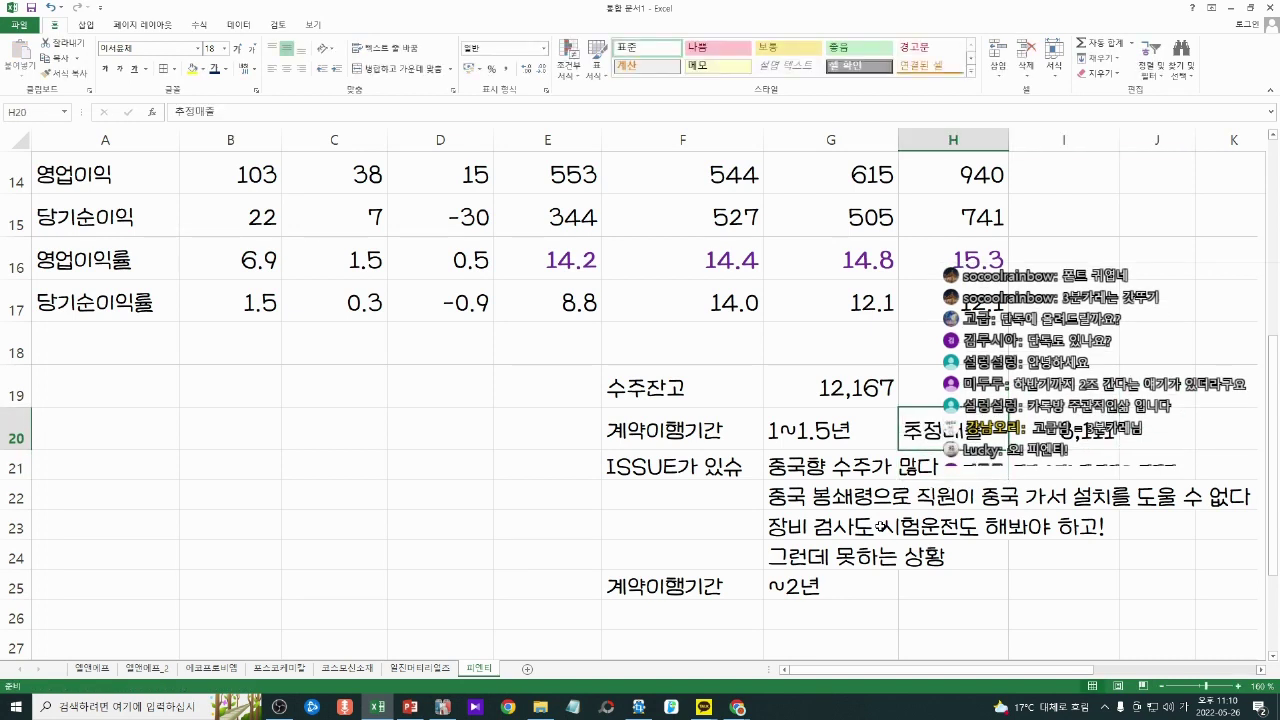
key("shift+Right")
key("ctrl+c")
key("Down")
key("Down")
key("Down")
key("Down")
key("Down")
key("ctrl+v")
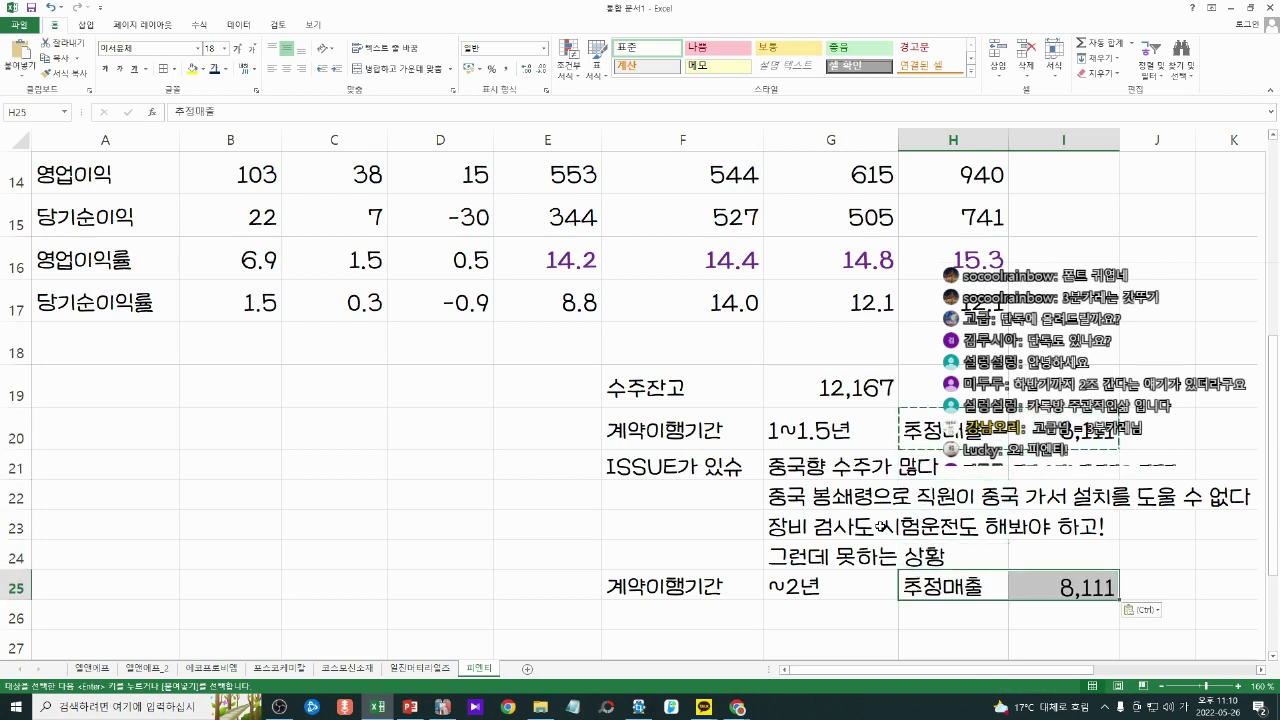
Step: Try to adapt the copied formula in cell I25 by changing only its divisor to 2
key("Right")
key("F2")
key("BackSpace")
key("BackSpace")
key("BackSpace")
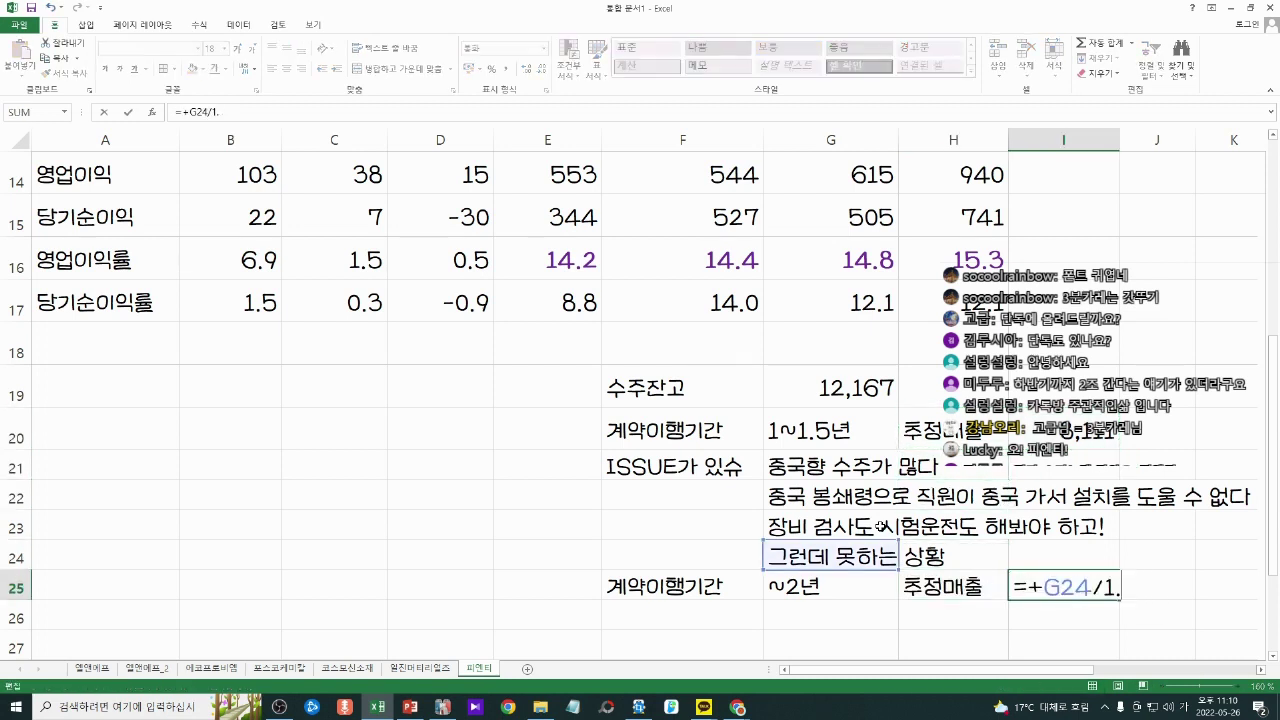
type("2")
key("Return")
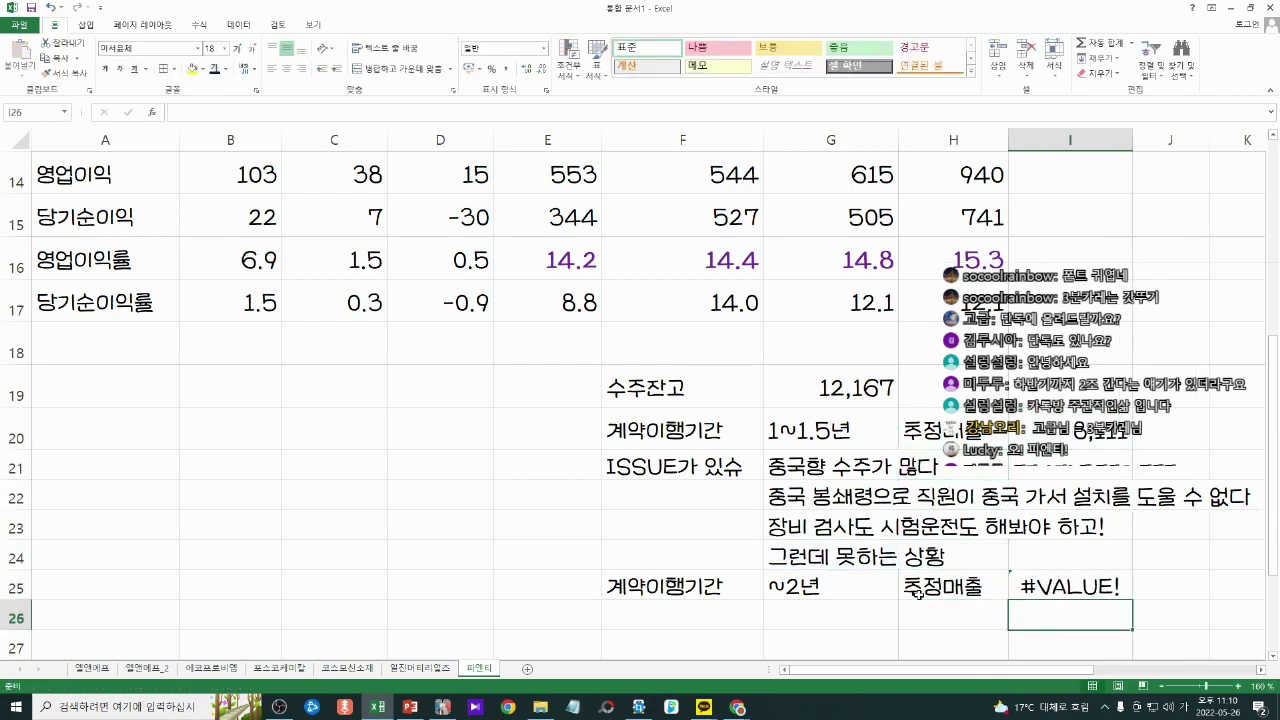
Step: Replace the formula in cell I25 with the order backlog in G19 divided by 2
double_click(1112, 589)
key("Escape")
type("+")
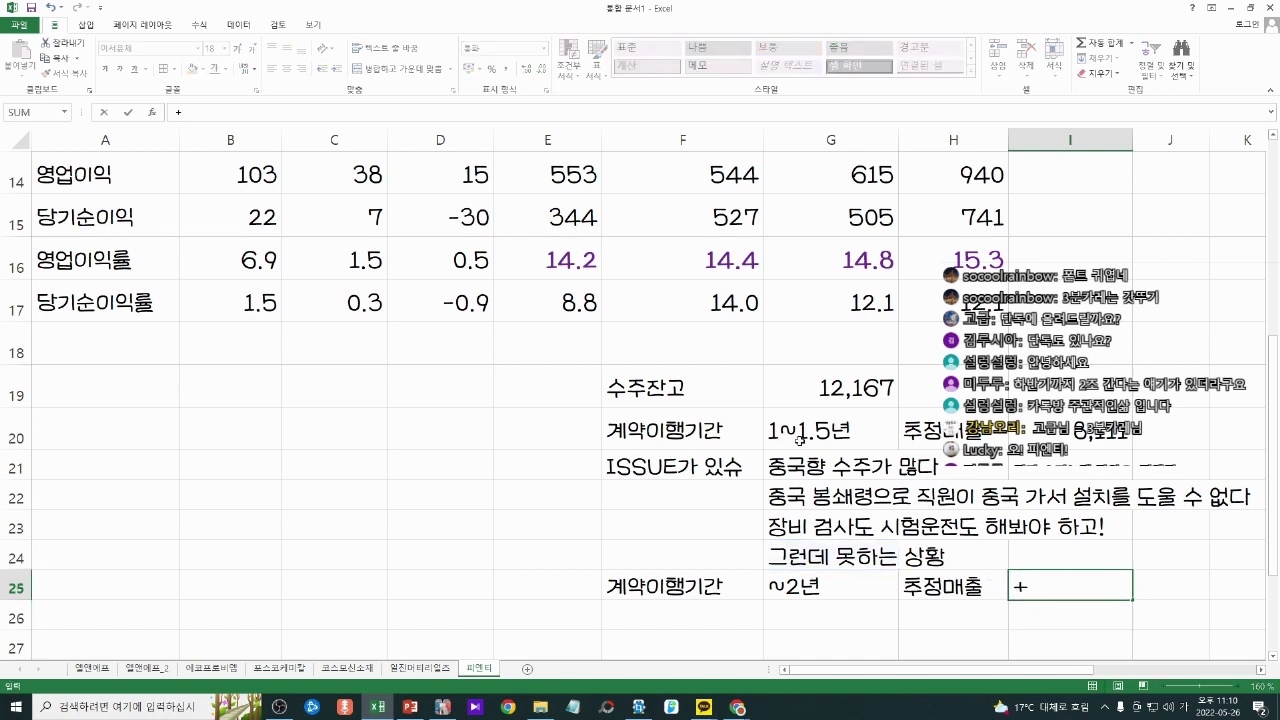
left_click(824, 393)
type("/2")
key("Return")
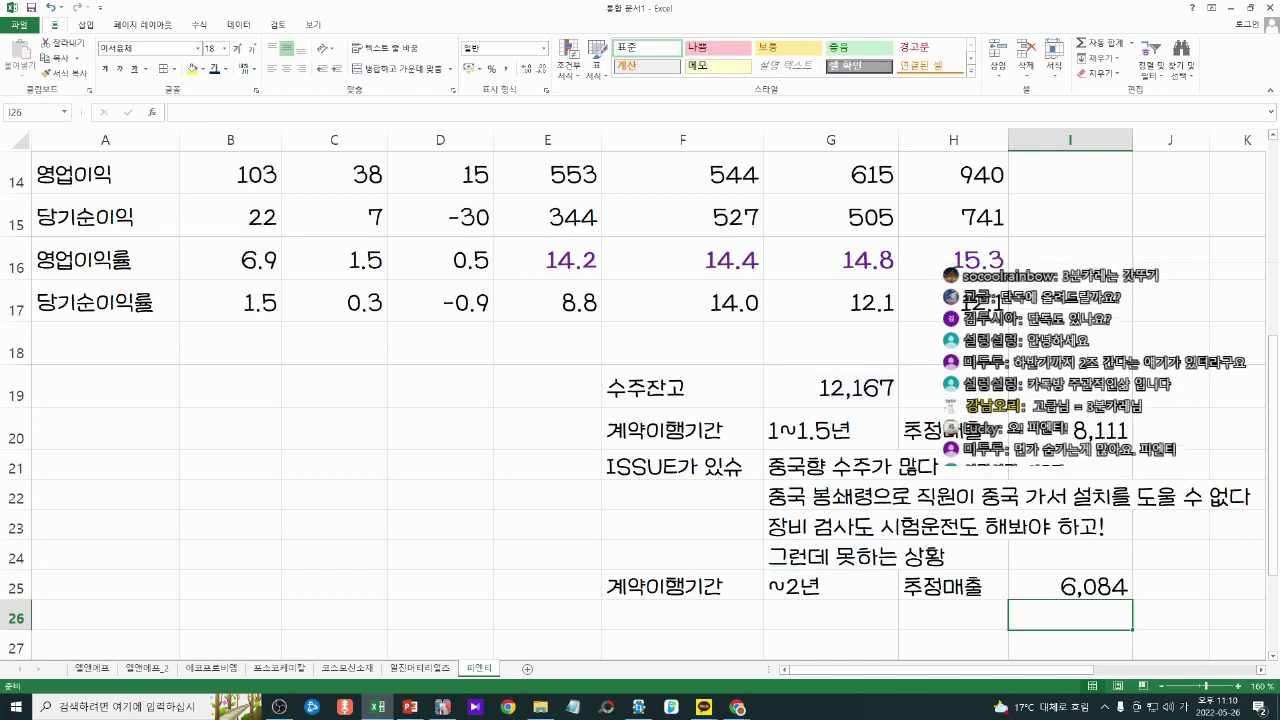
Step: Enter a further fulfilment period of ~2.5년 in cell G26
left_click(1100, 580)
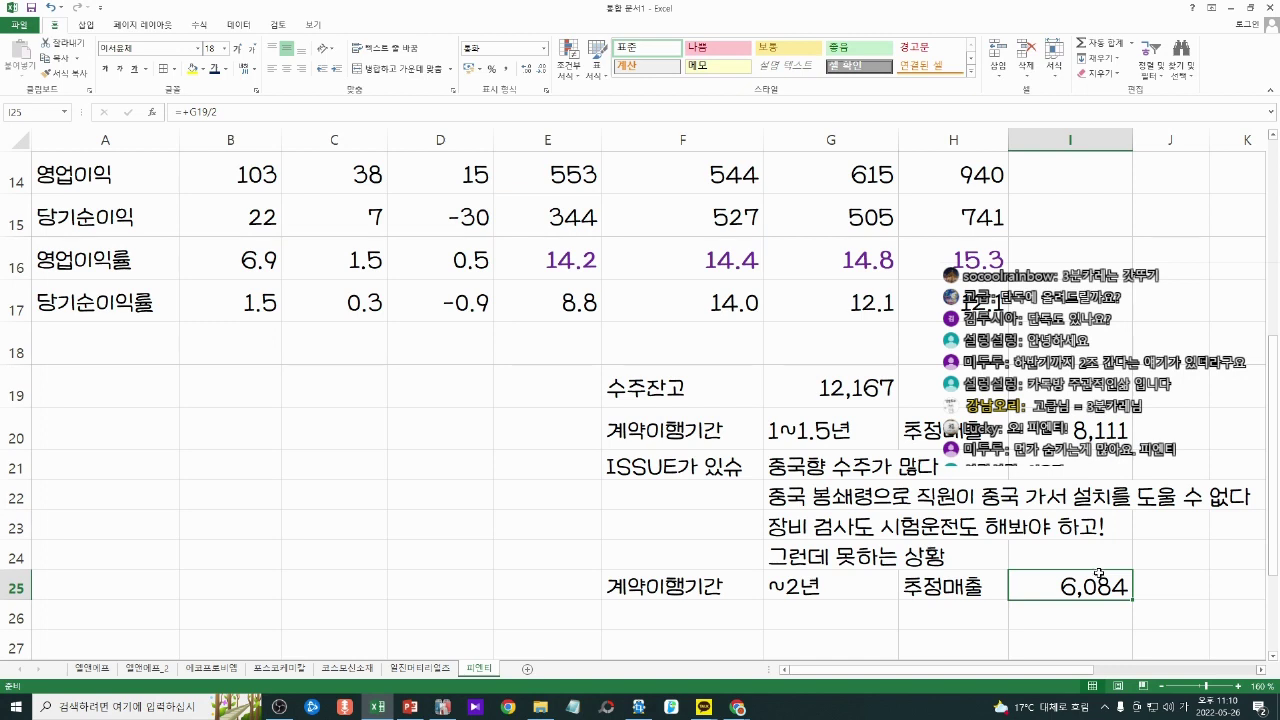
left_click(834, 605)
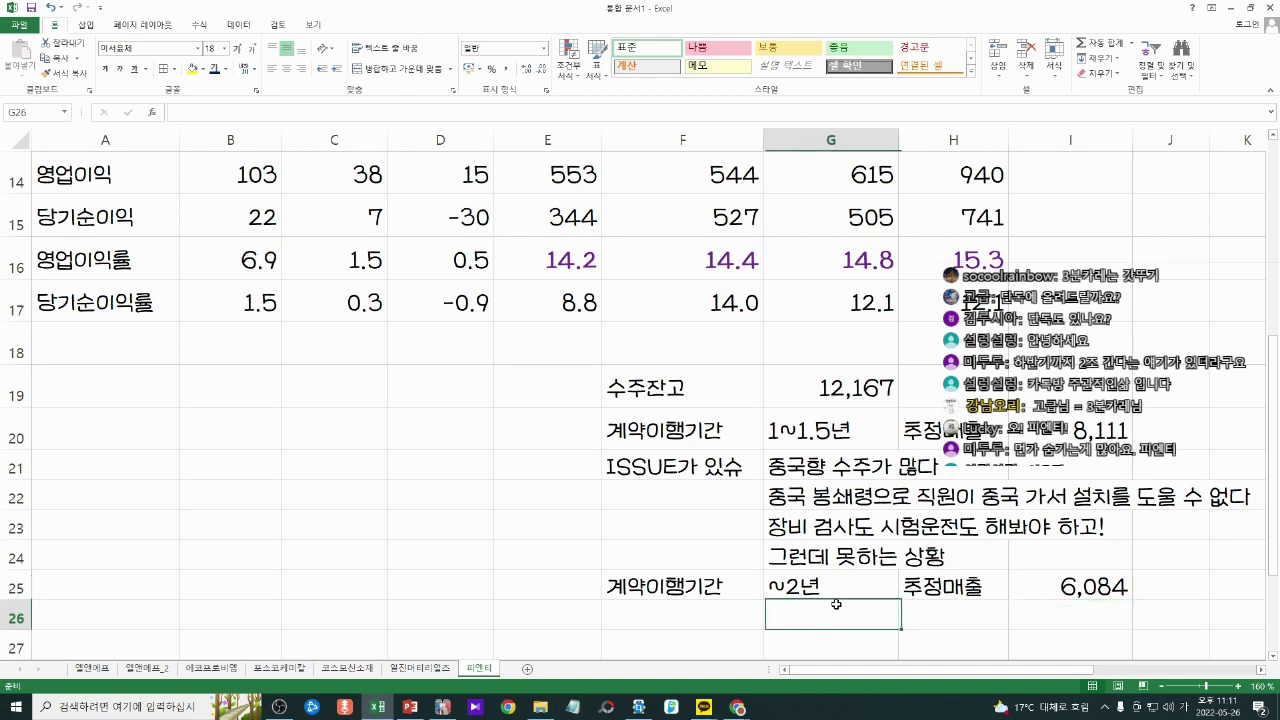
type("~2.45")
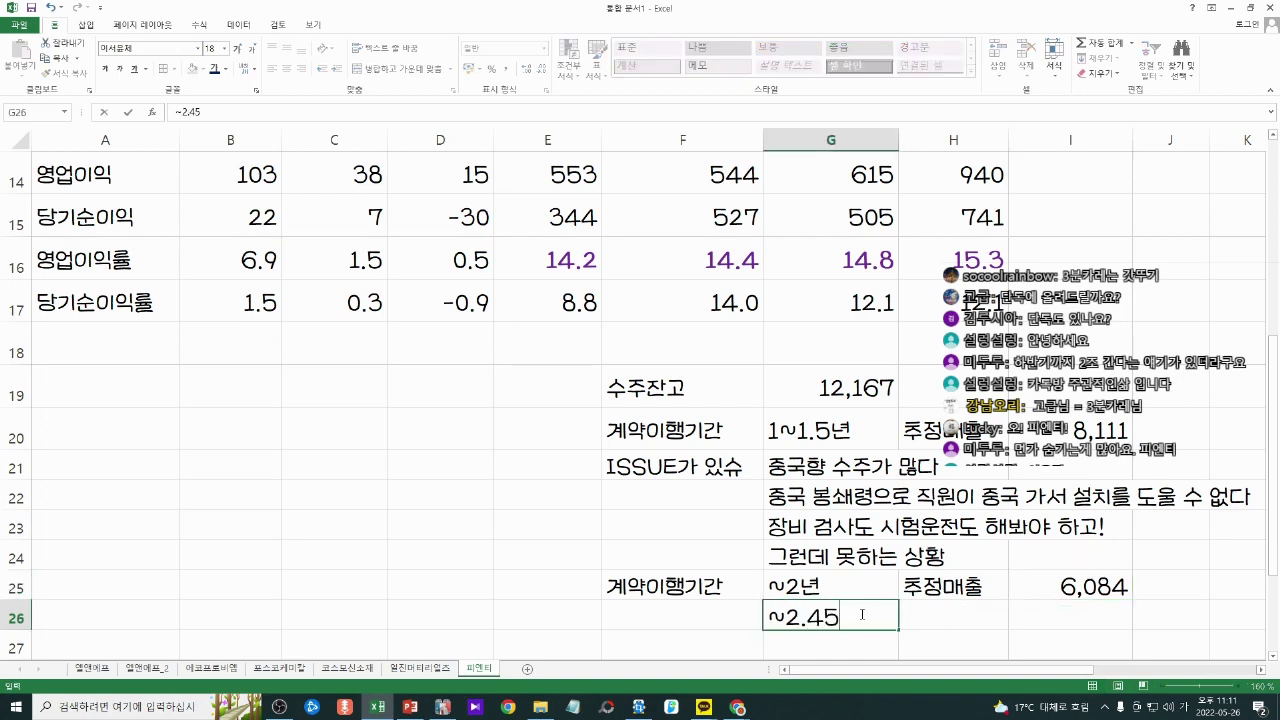
key("BackSpace")
type("5년")
key("Return")
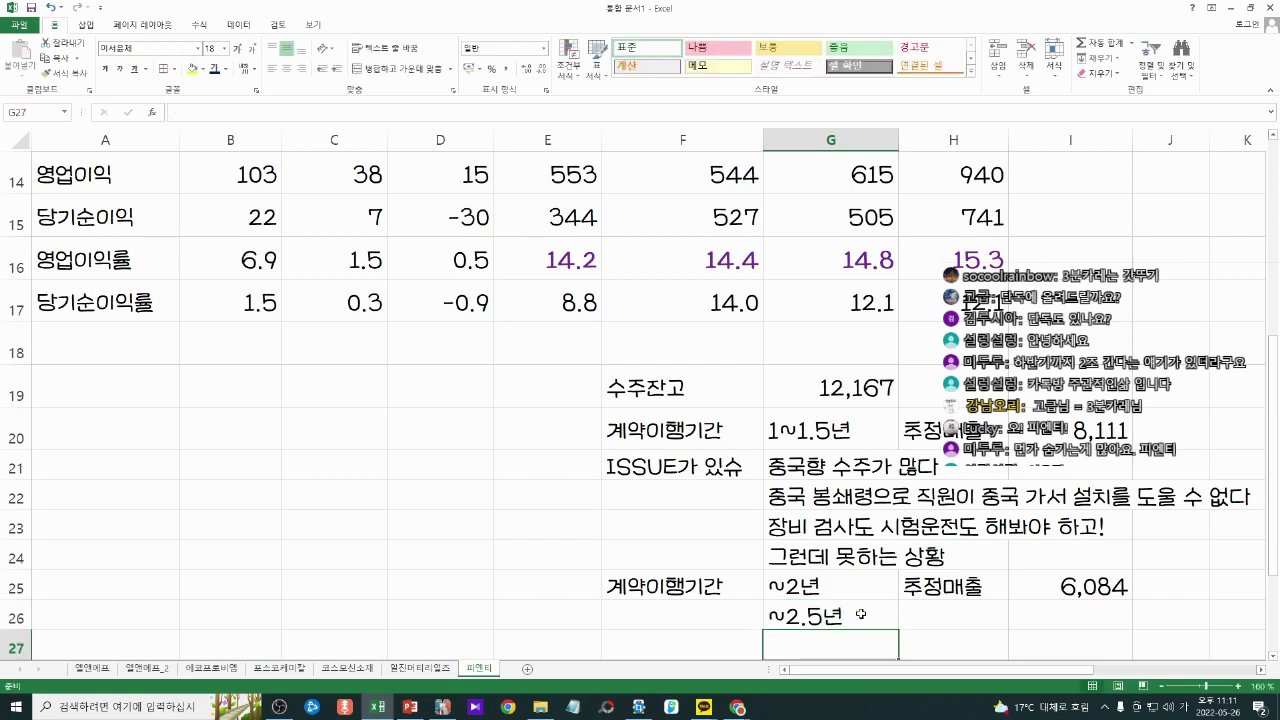
Step: Calculate G19 divided by 2.5 in cell I26 and format I25:I26 as whole numbers with thousands separators
key("Up")
key("Right")
key("Right")
type("+")
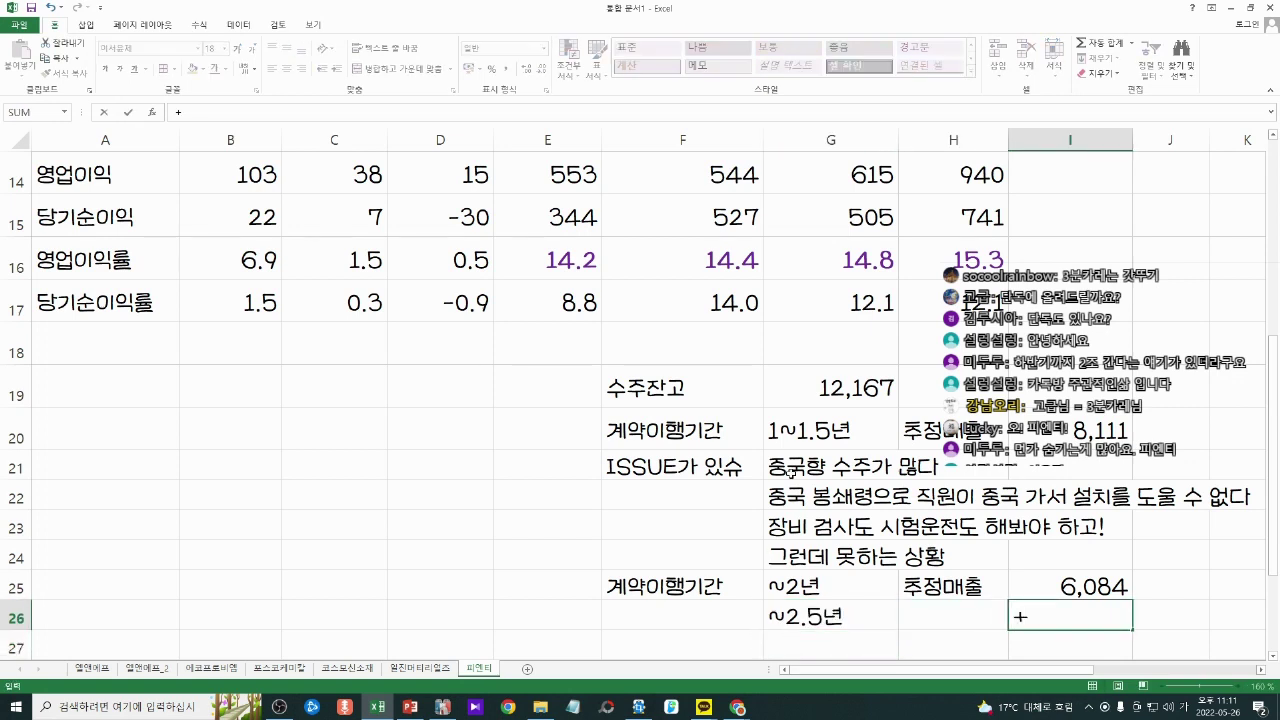
left_click(833, 390)
type("/2.5")
key("Return")
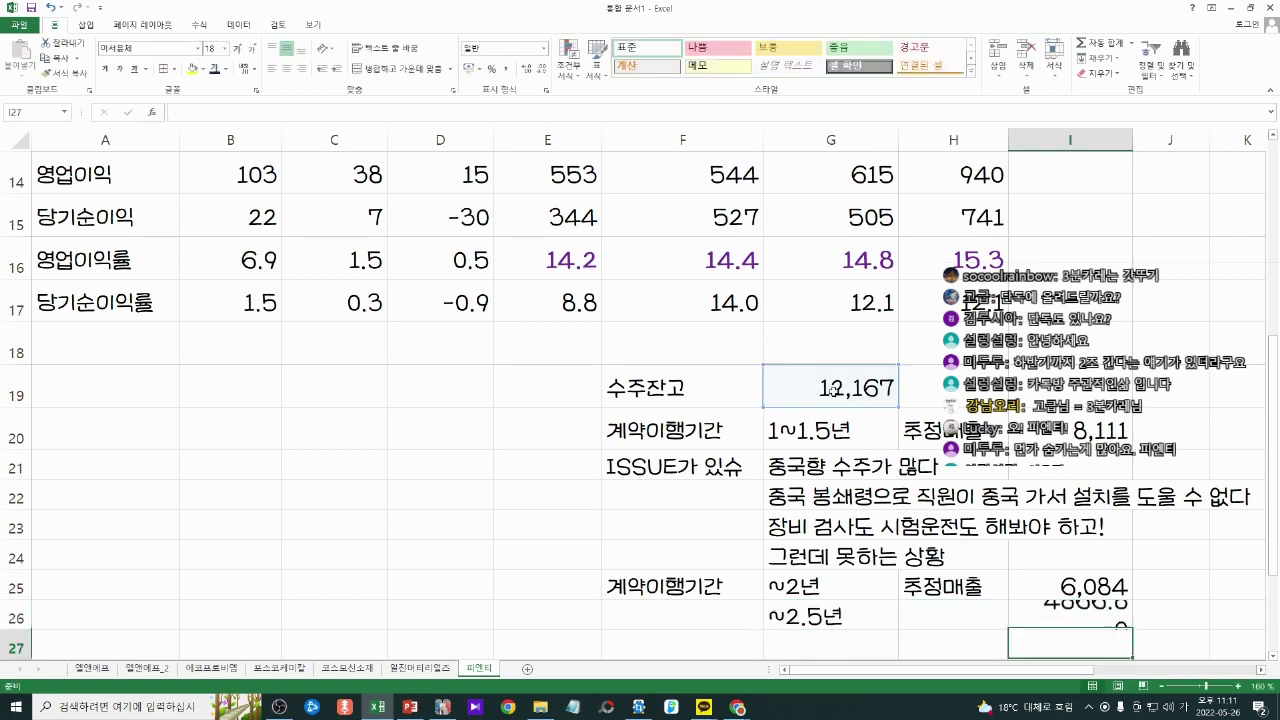
left_click_drag(1077, 589, 1094, 609)
key("ctrl+shift+1")
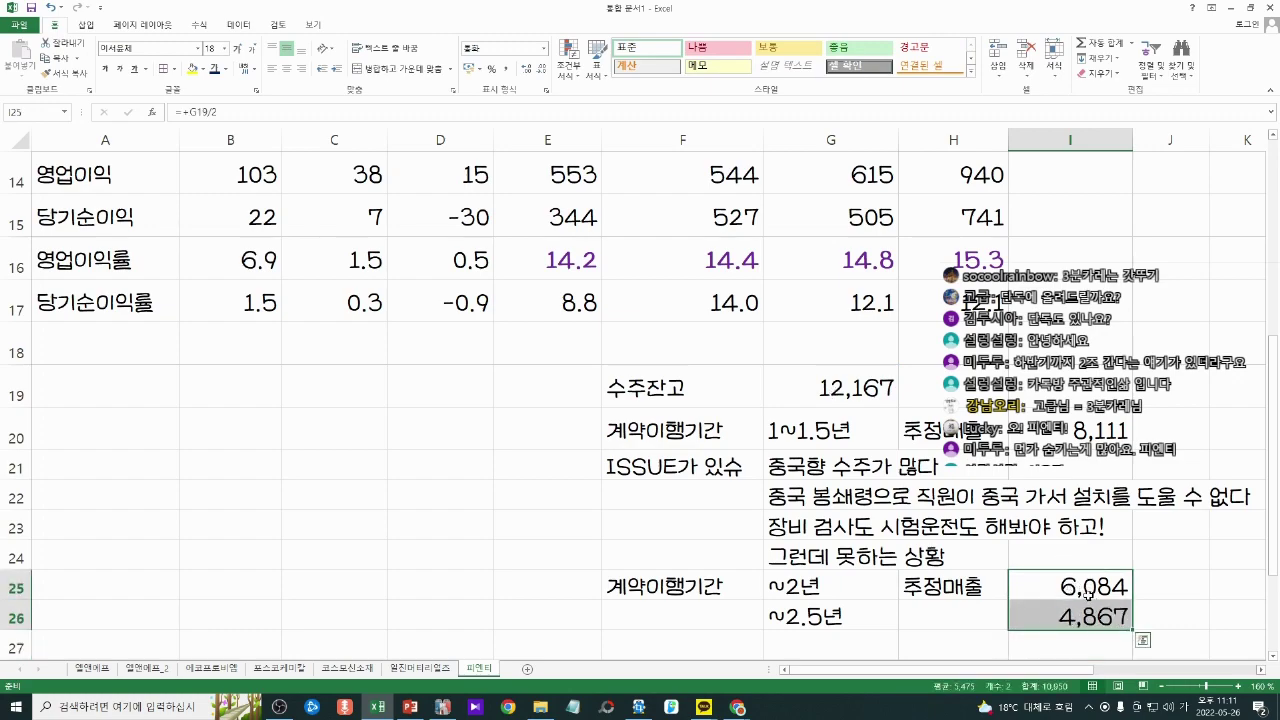
Step: Compare the estimated revenues with the 2022년 매출액 in the annual table and review the quarterly forecasts
left_click(1085, 593)
scroll(1083, 591, "up", 4)
scroll(1082, 590, "down", 3)
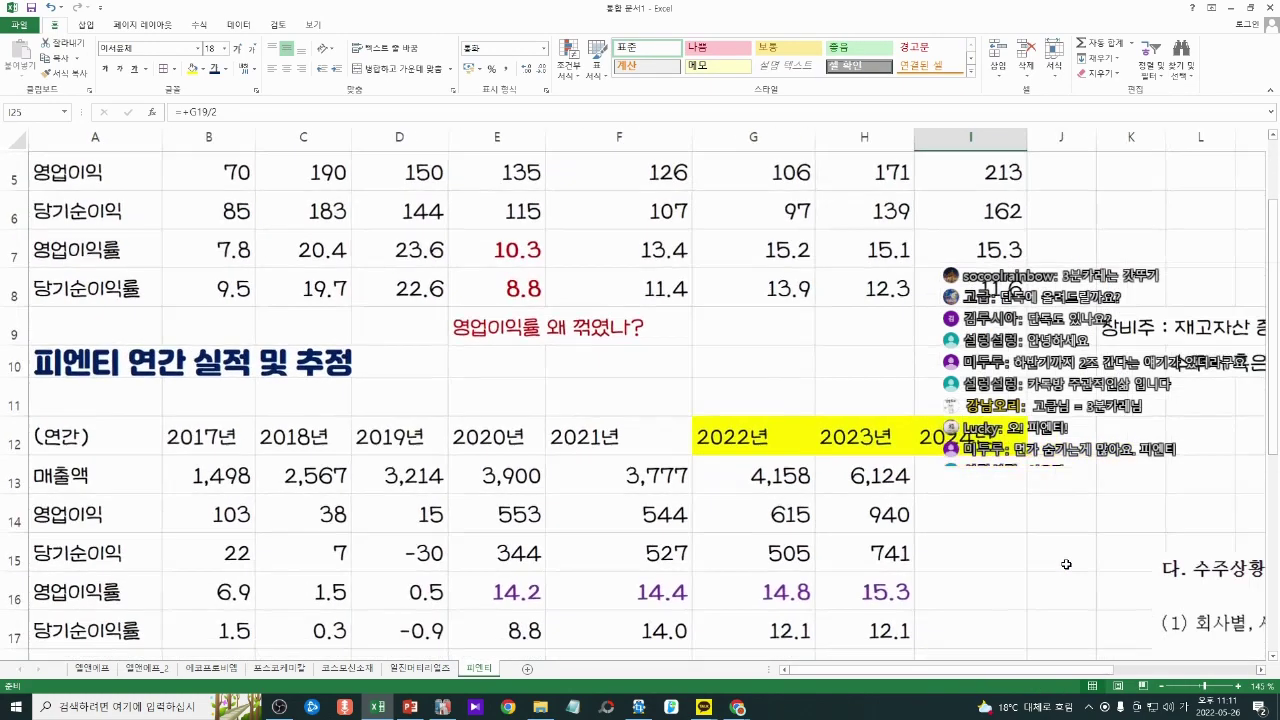
scroll(1000, 560, "down", 1, "ctrl")
scroll(914, 534, "down", 1, "ctrl")
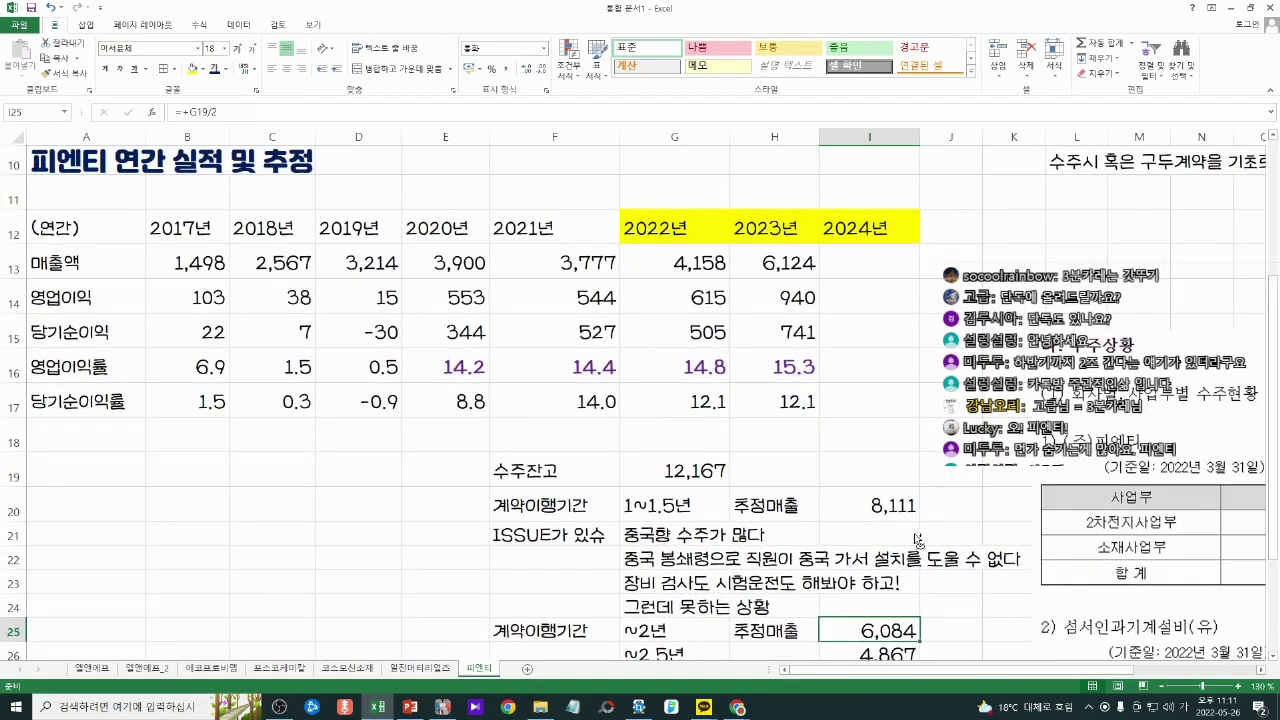
scroll(914, 534, "down", 1, "ctrl")
left_click(840, 540)
left_click(620, 284)
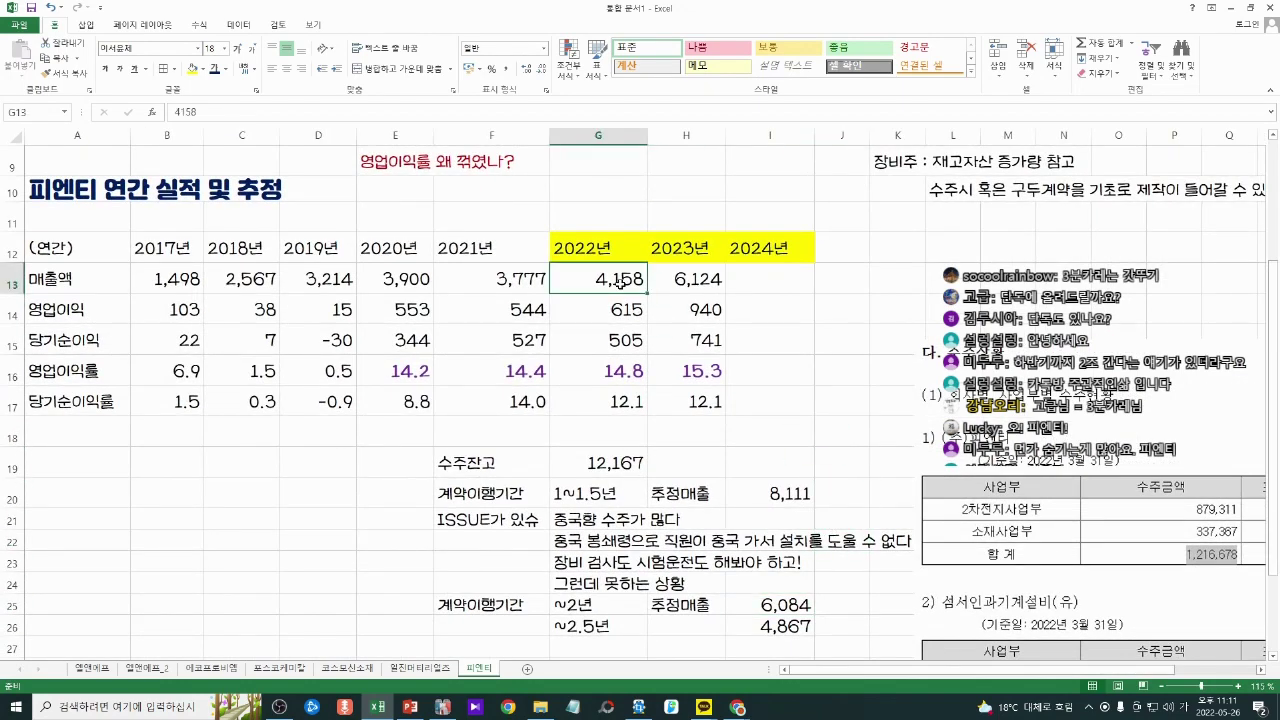
left_click_drag(617, 250, 626, 270)
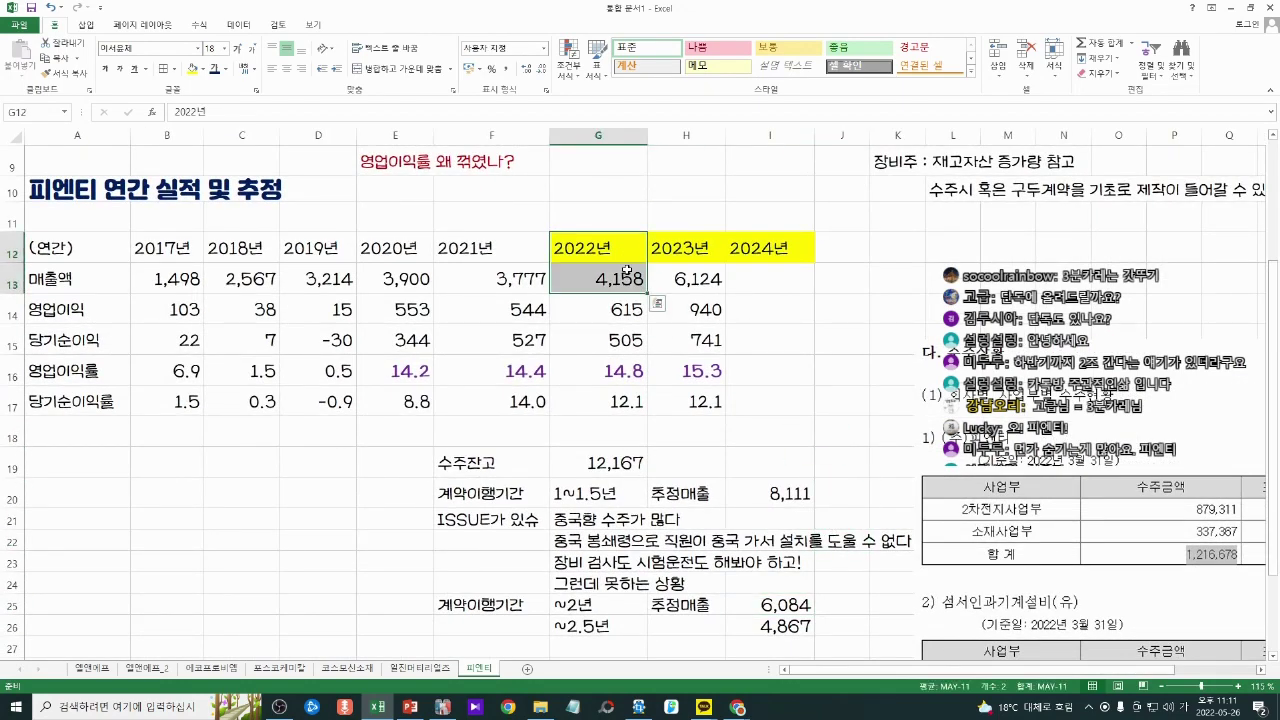
left_click(640, 287)
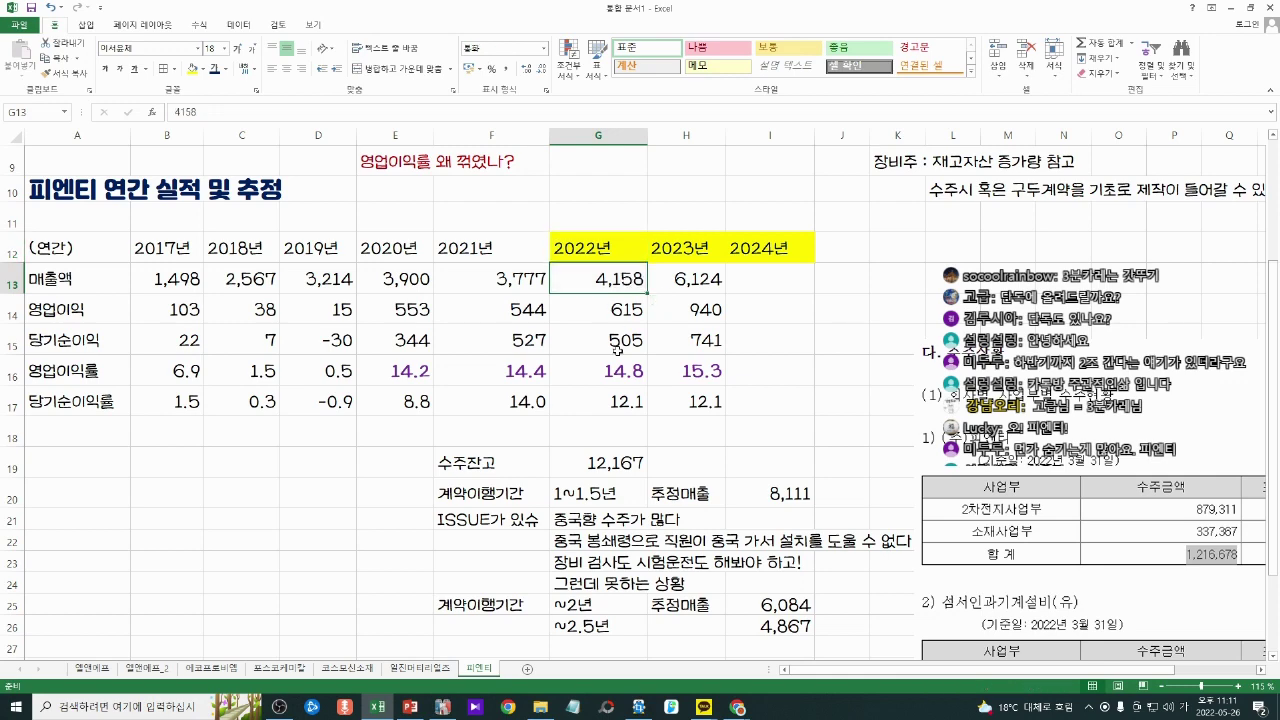
scroll(618, 350, "up", 3)
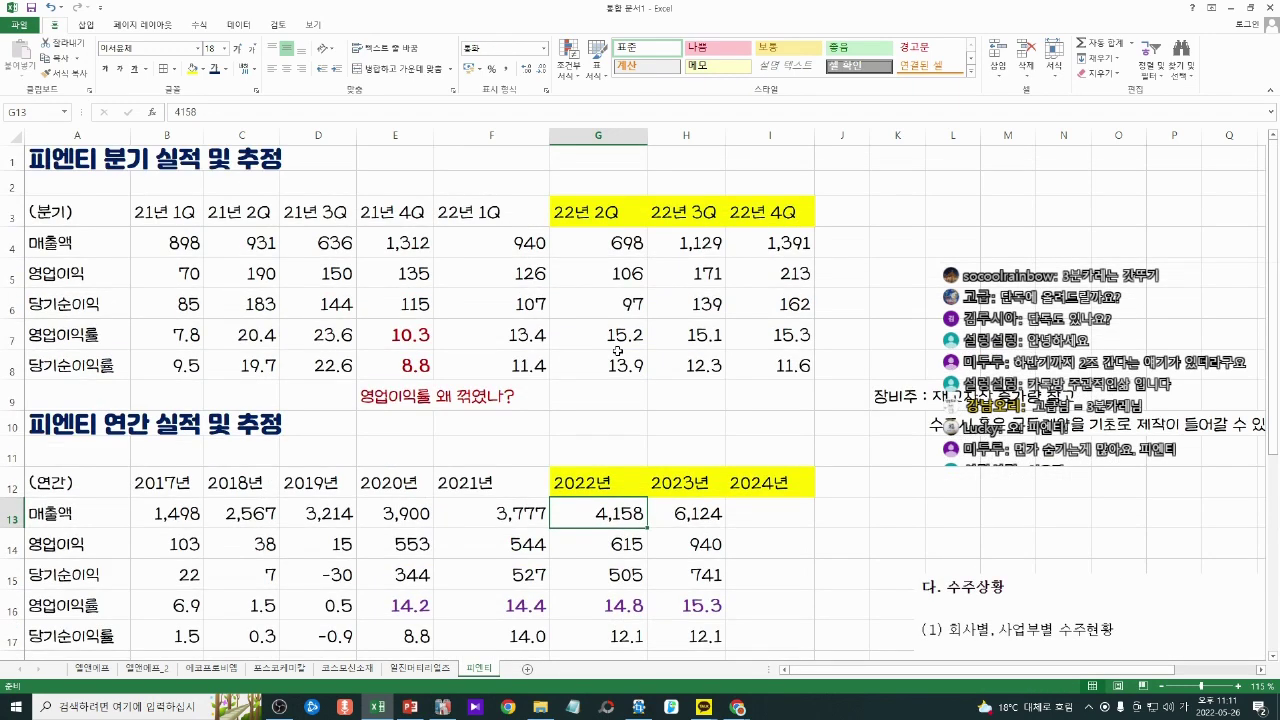
Step: Calculate the 22년 1Q 매출액 in F4 times 4 in scratch cell F10, and clear that cell
left_click(618, 243)
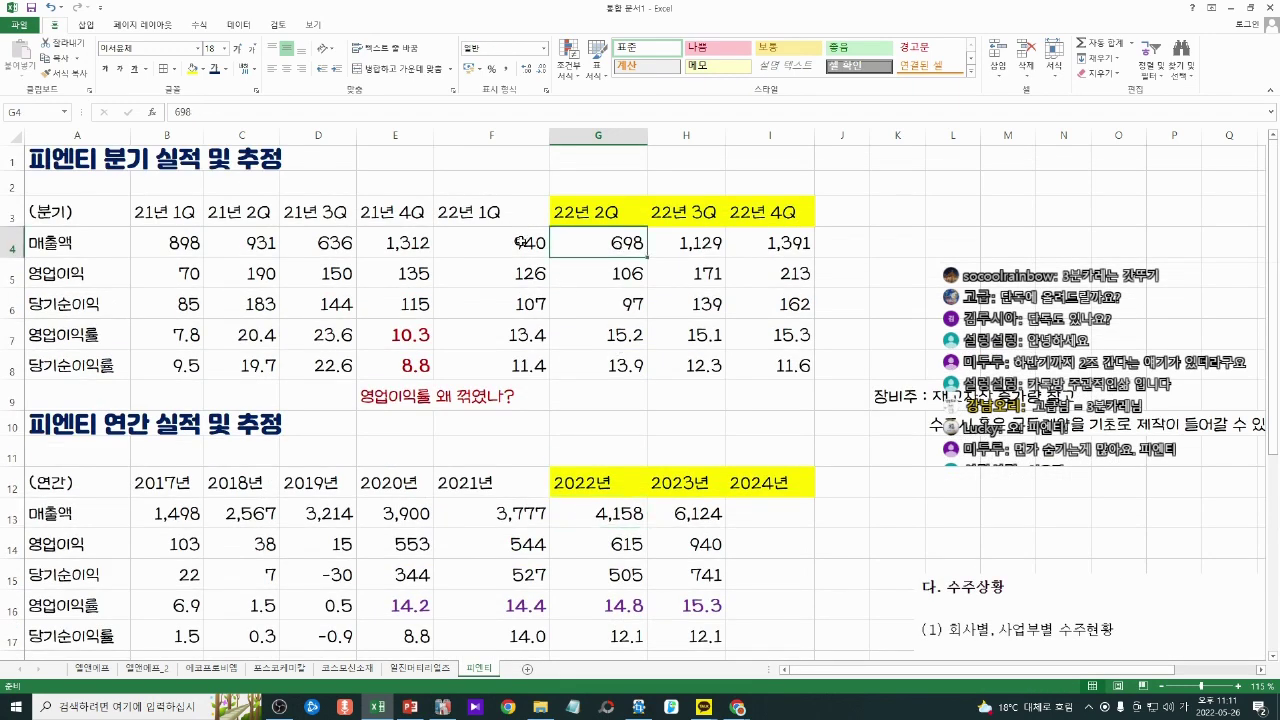
left_click(521, 242)
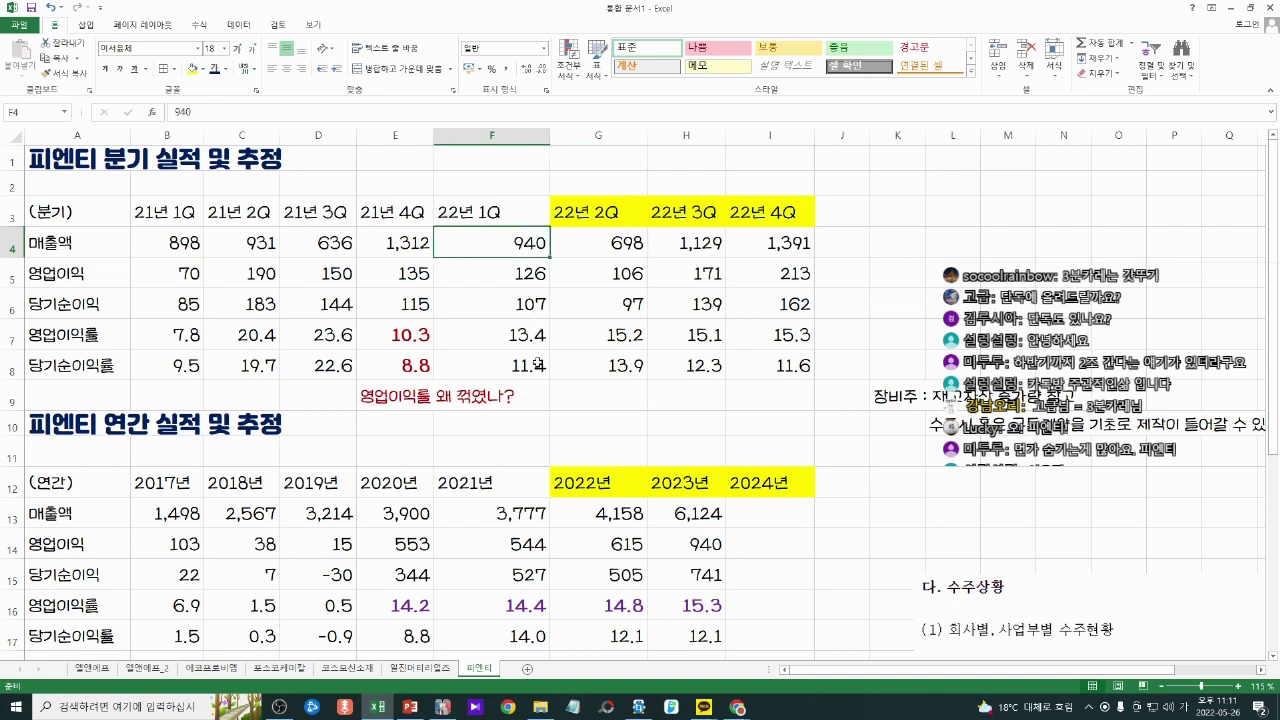
left_click(526, 420)
type("+")
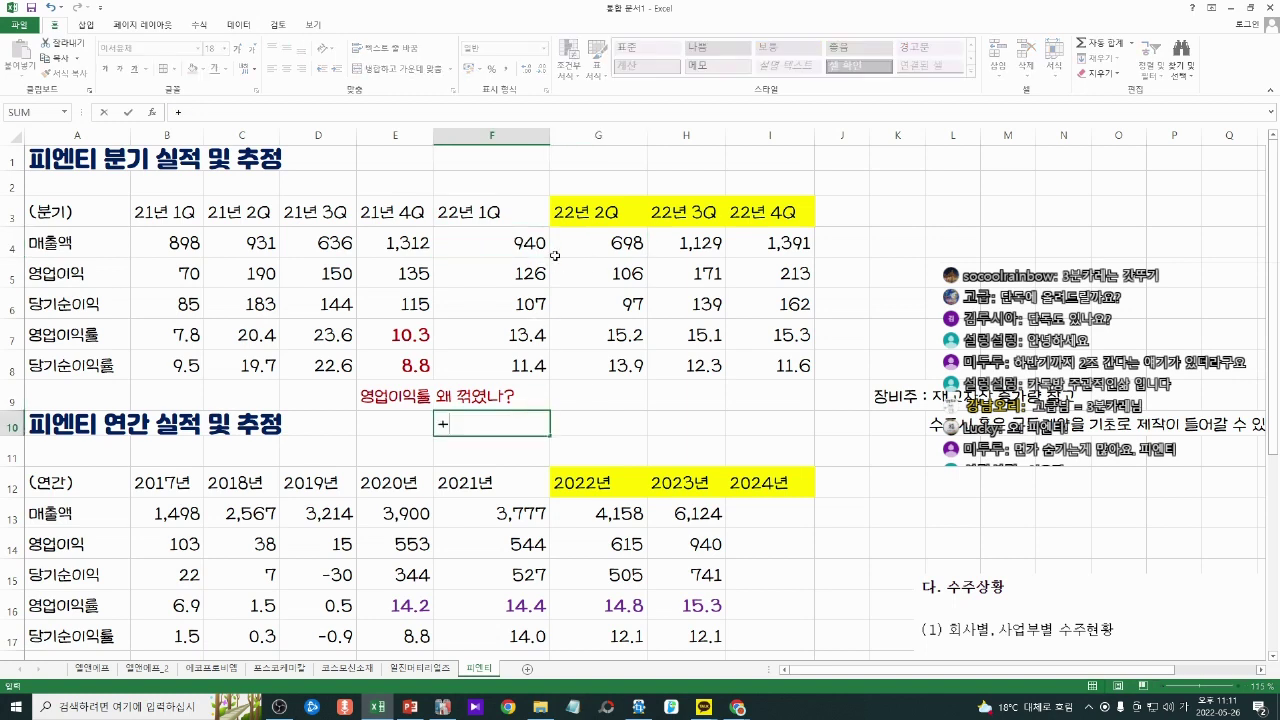
left_click(545, 243)
type("*4")
key("Return")
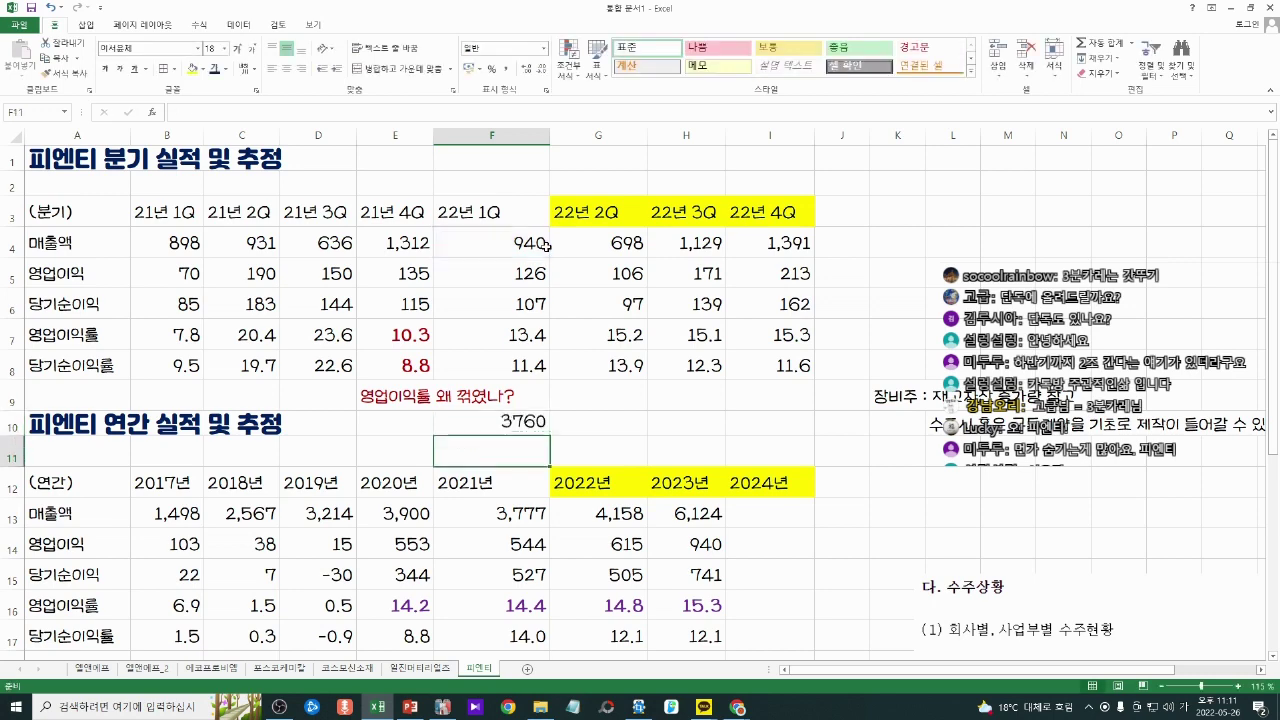
key("Up")
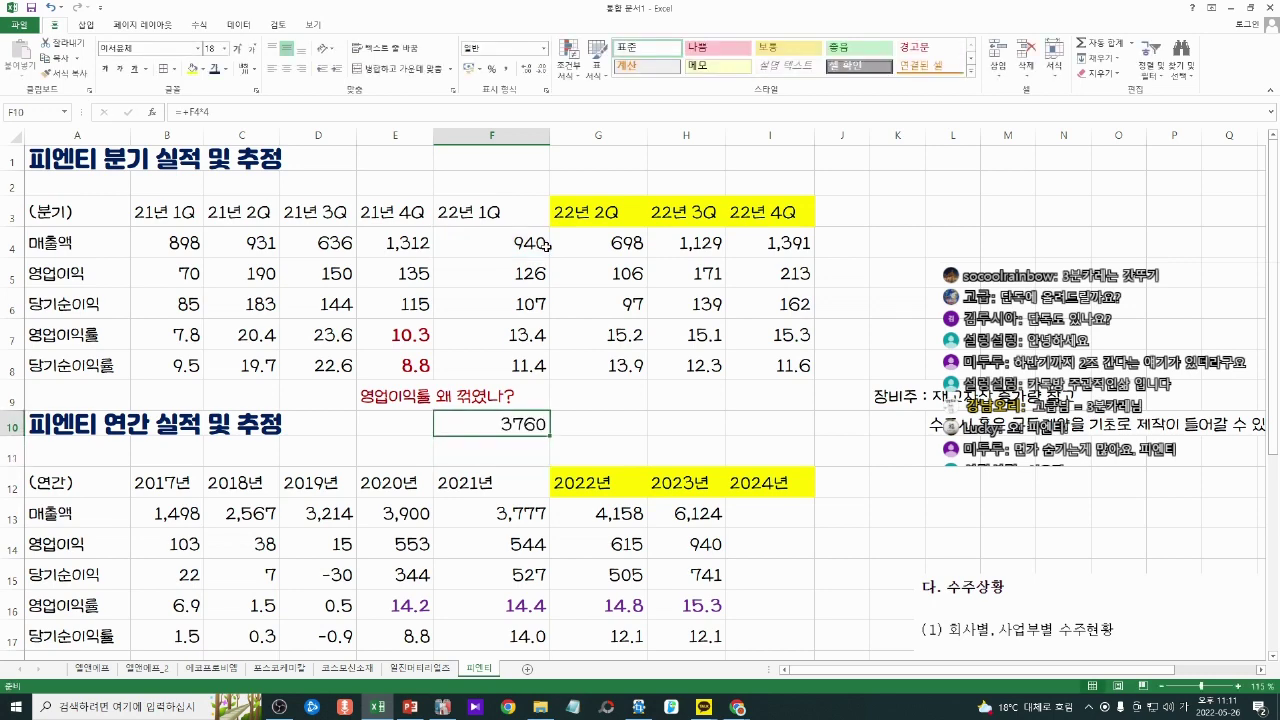
key("Delete")
scroll(620, 287, "down", 3)
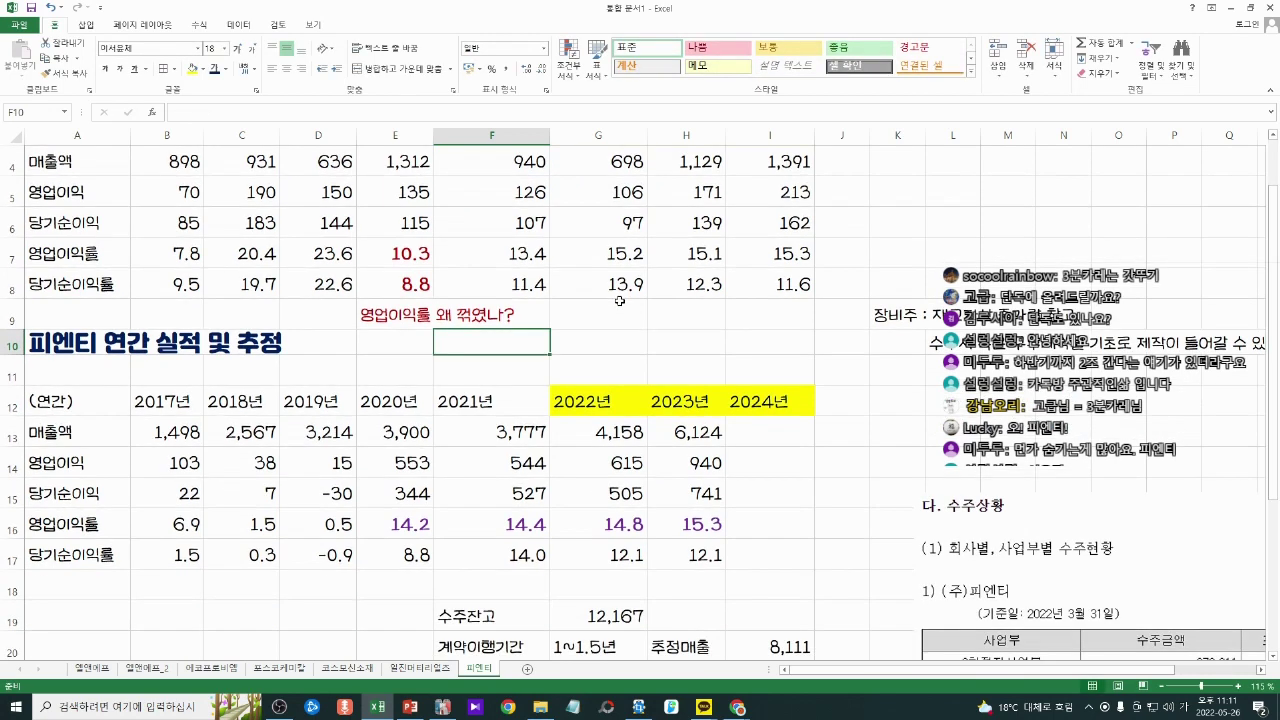
Step: Switch to Chrome, go from the 피엔티 finance page to the Naver home page and search for 중국 봉쇄령
mouse_move(738, 708)
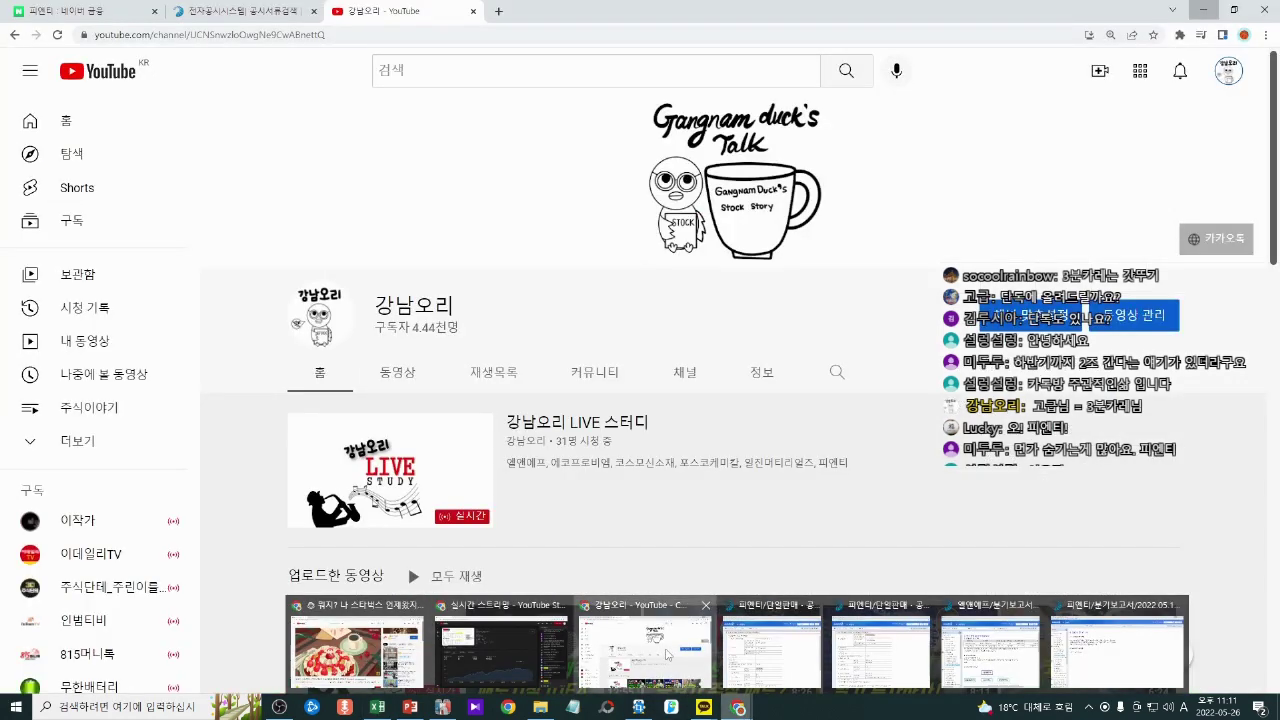
left_click(657, 648)
left_click(80, 10)
scroll(275, 140, "up", 15)
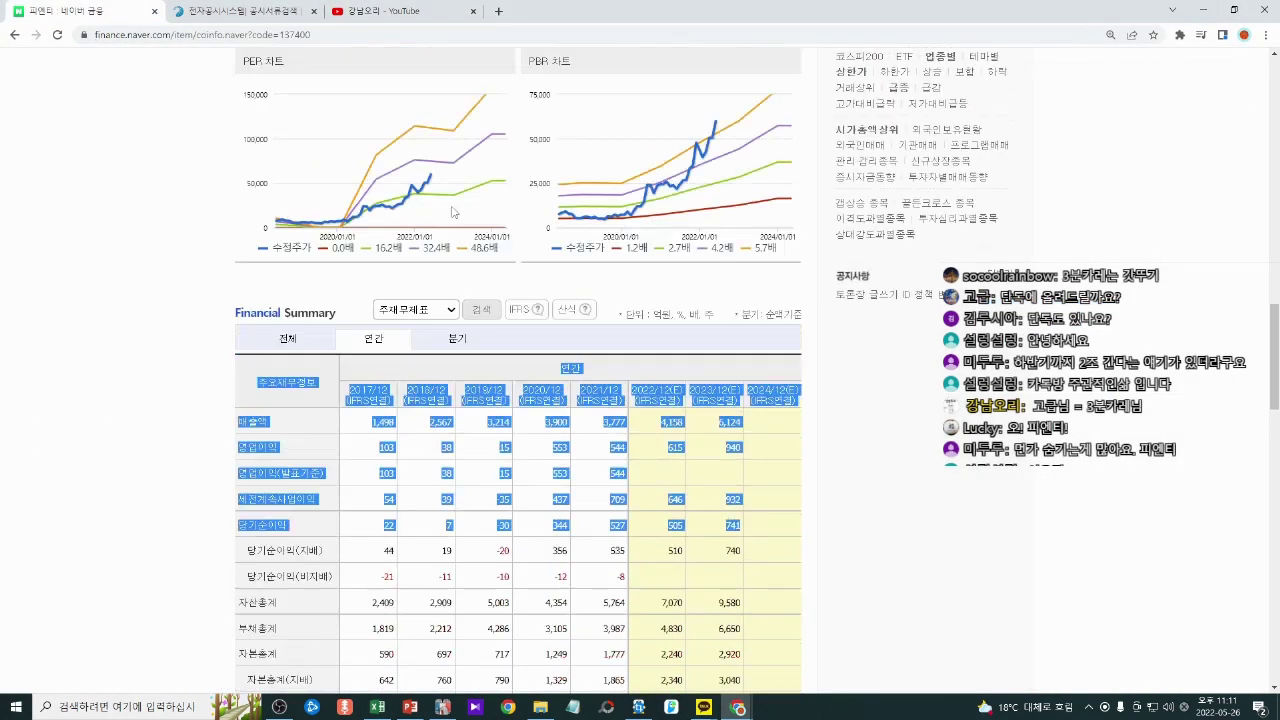
left_click(259, 71)
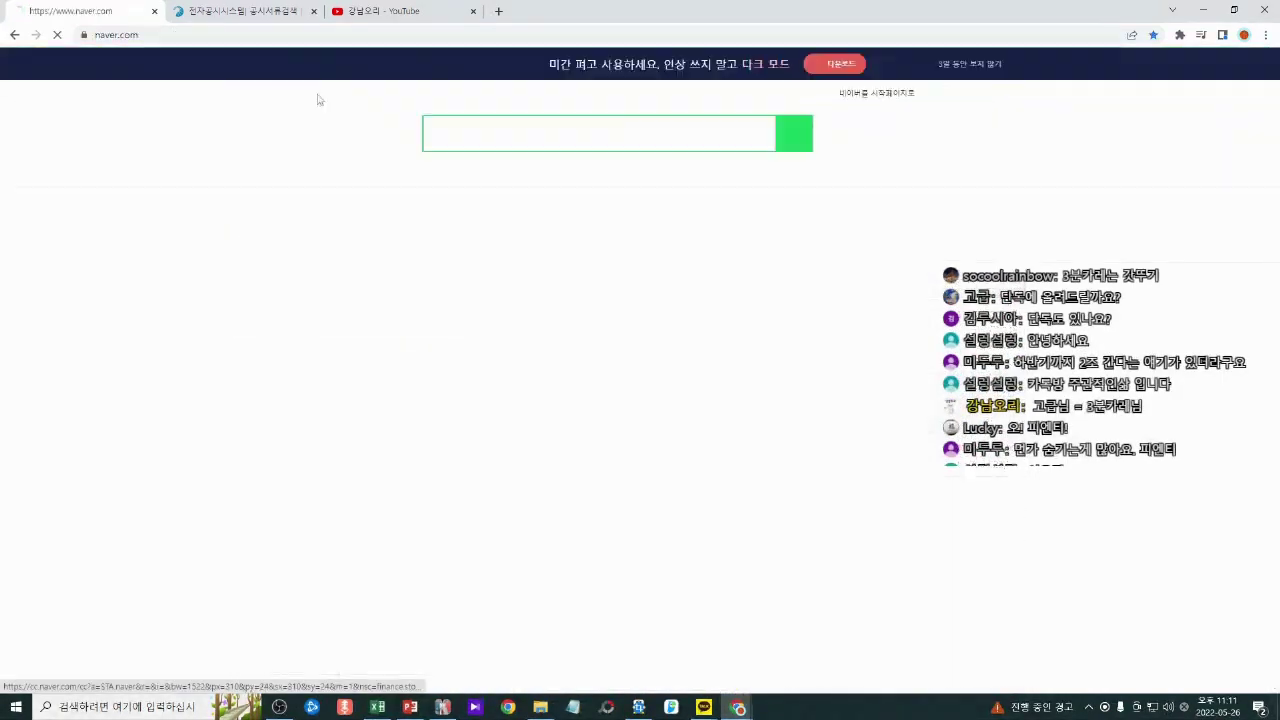
type("주ㅇ국 봉쇄령")
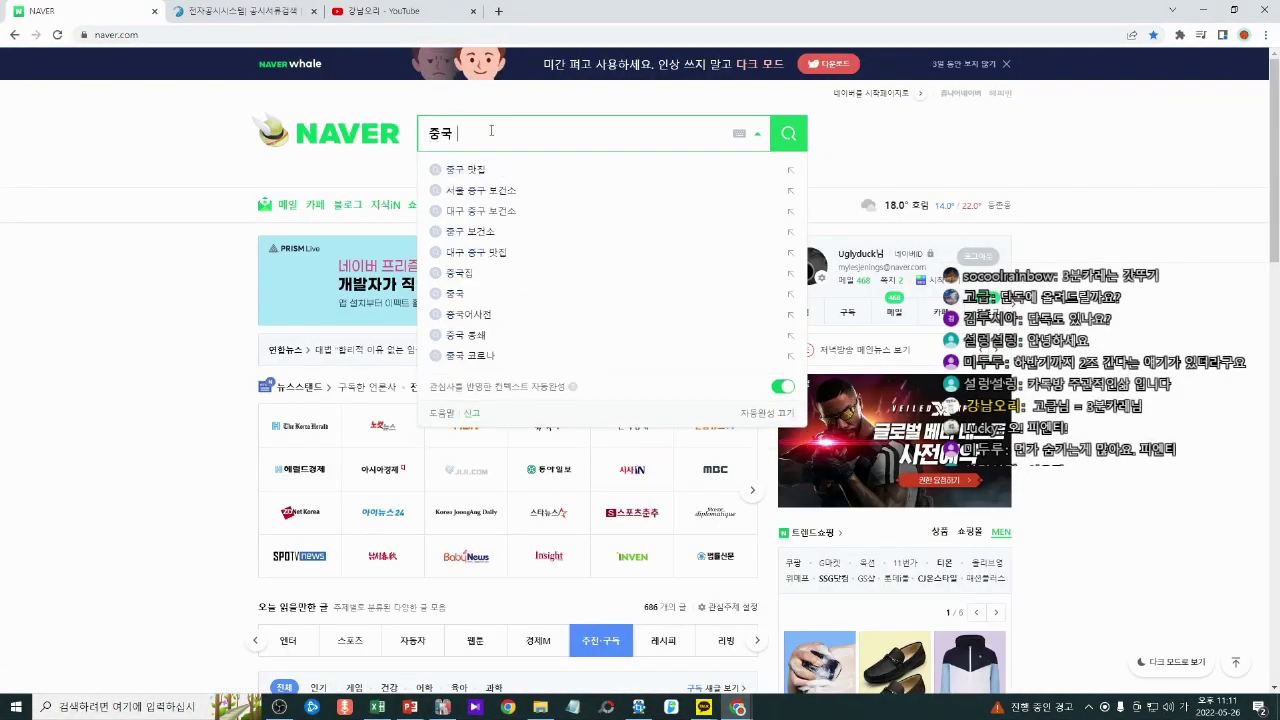
key("Return")
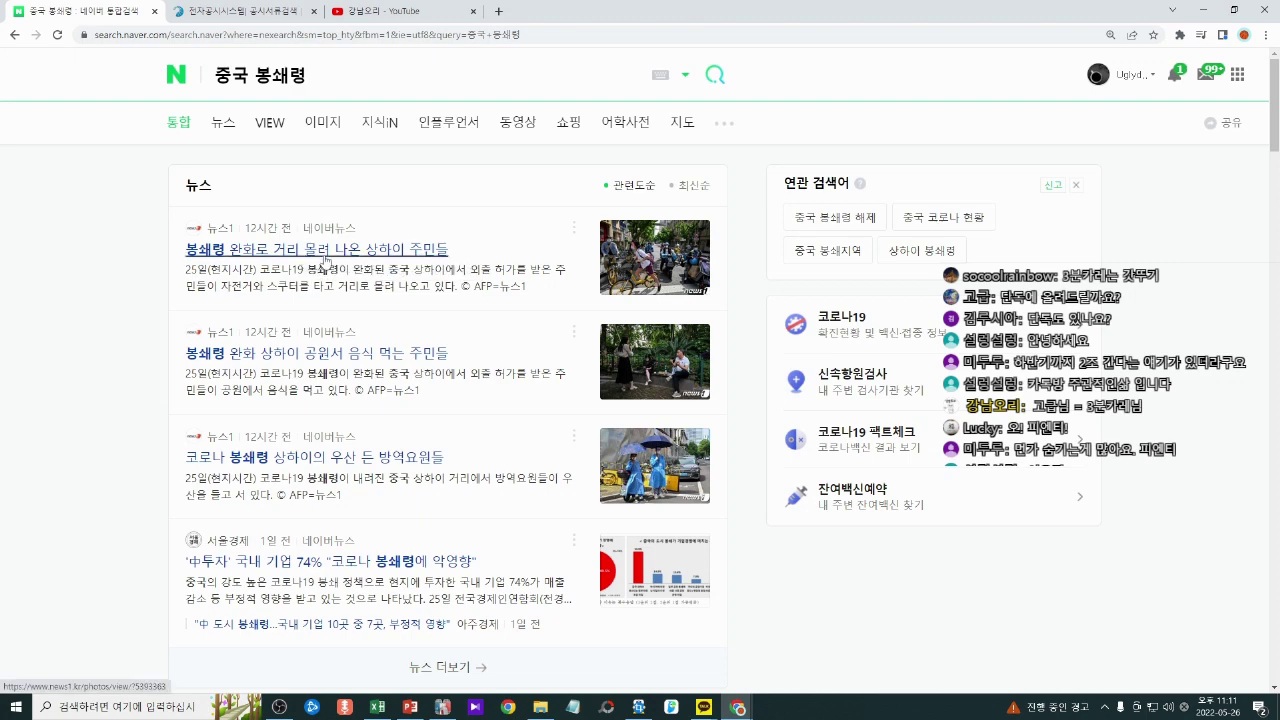
Step: Enlarge the results page to 150% and skim the top news items about the lockdown in China
key("ctrl+plus")
key("ctrl+plus")
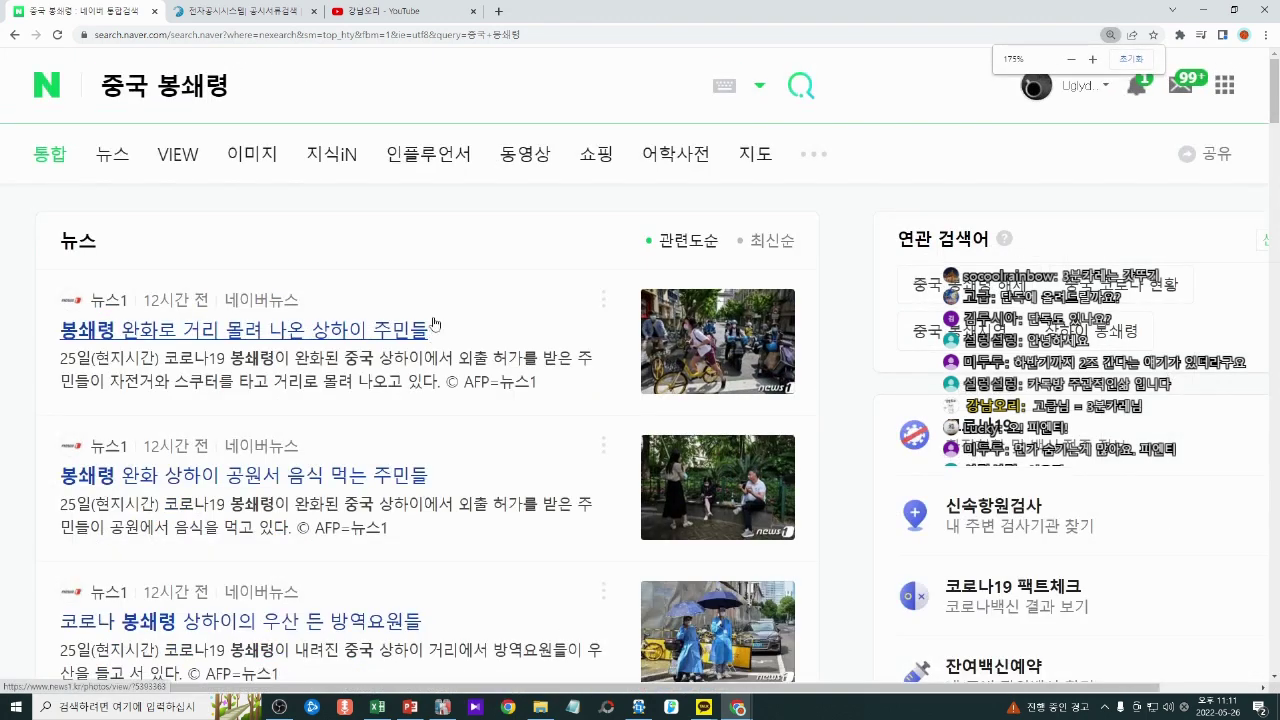
left_click(957, 696)
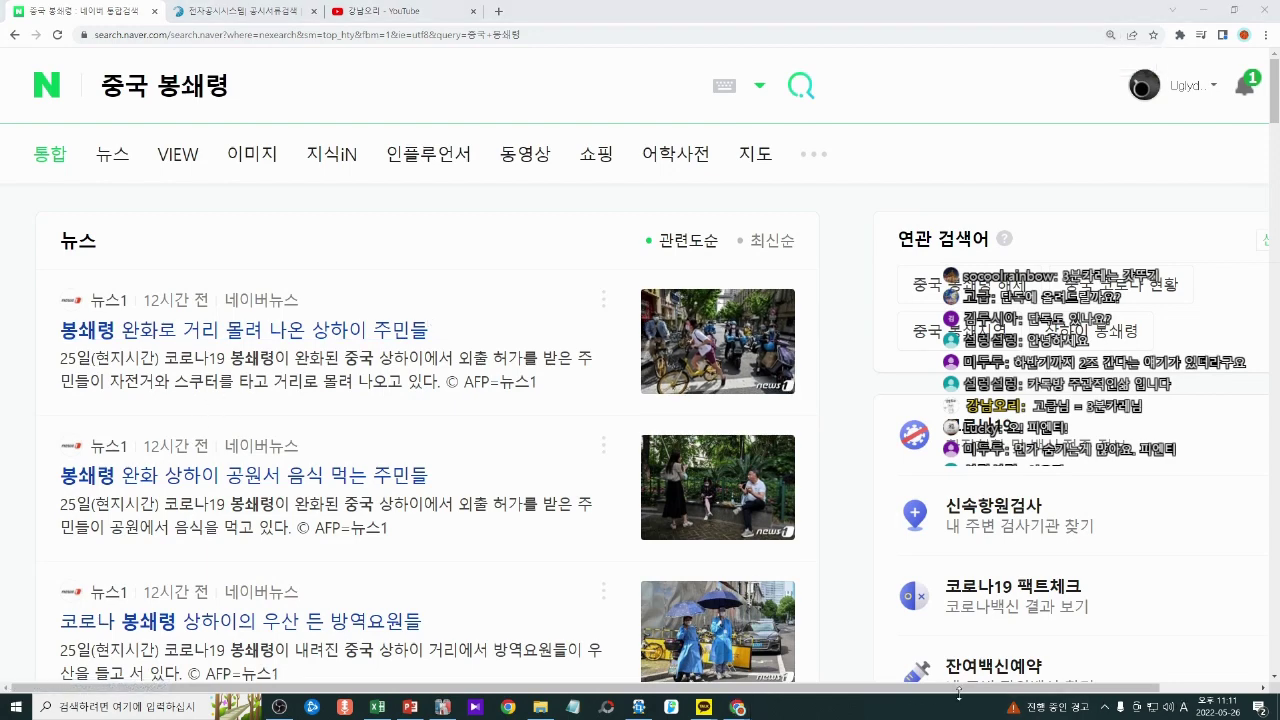
key("ctrl+minus")
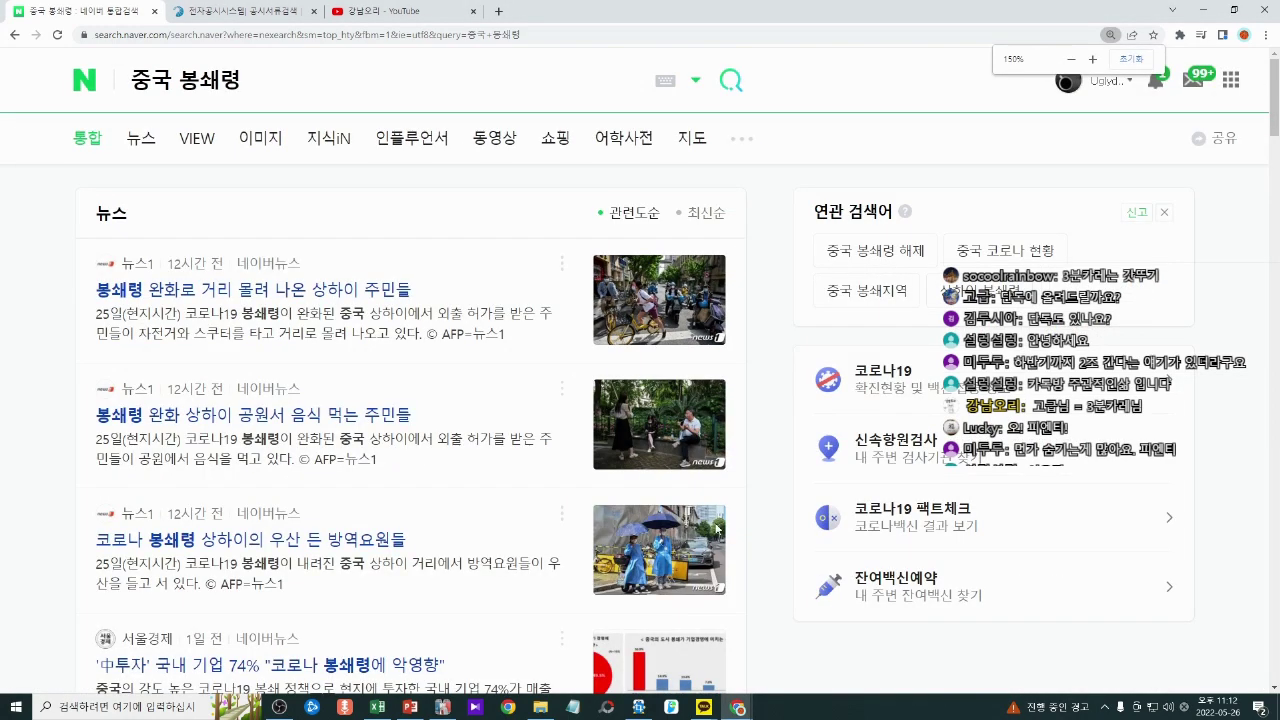
scroll(437, 356, "down", 1)
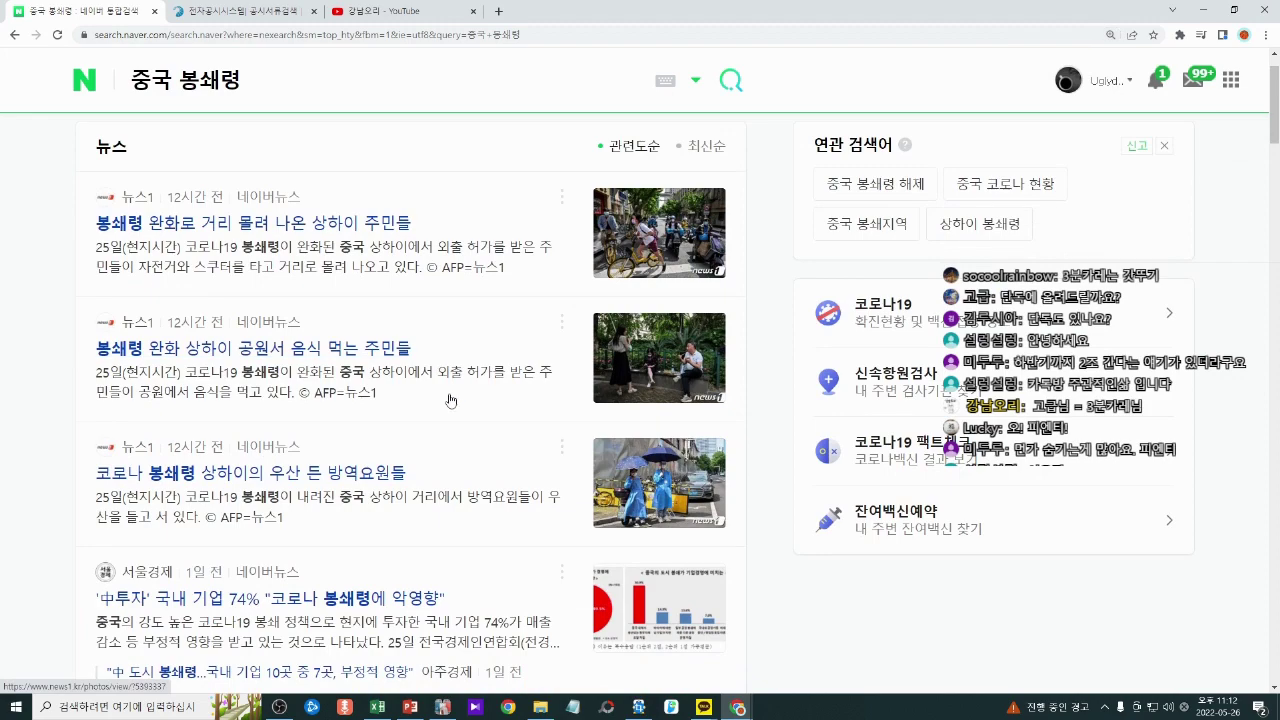
scroll(449, 399, "down", 5)
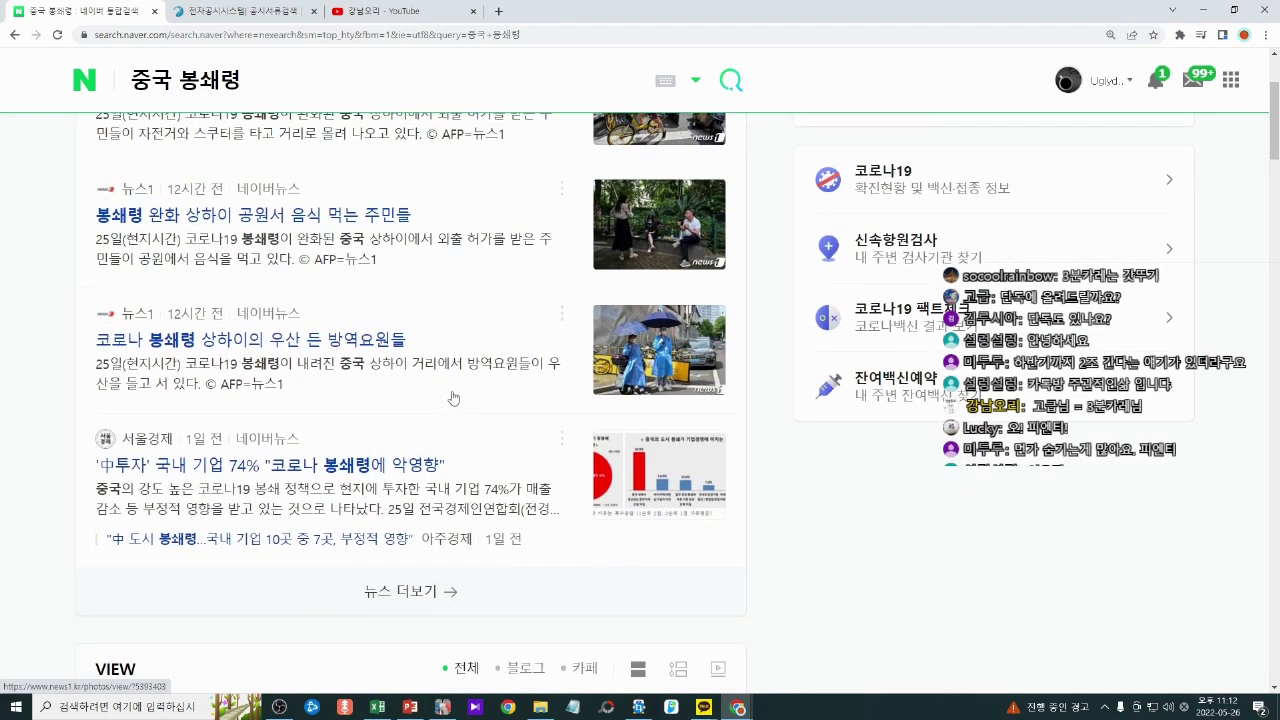
scroll(398, 373, "down", 2)
scroll(360, 368, "up", 6)
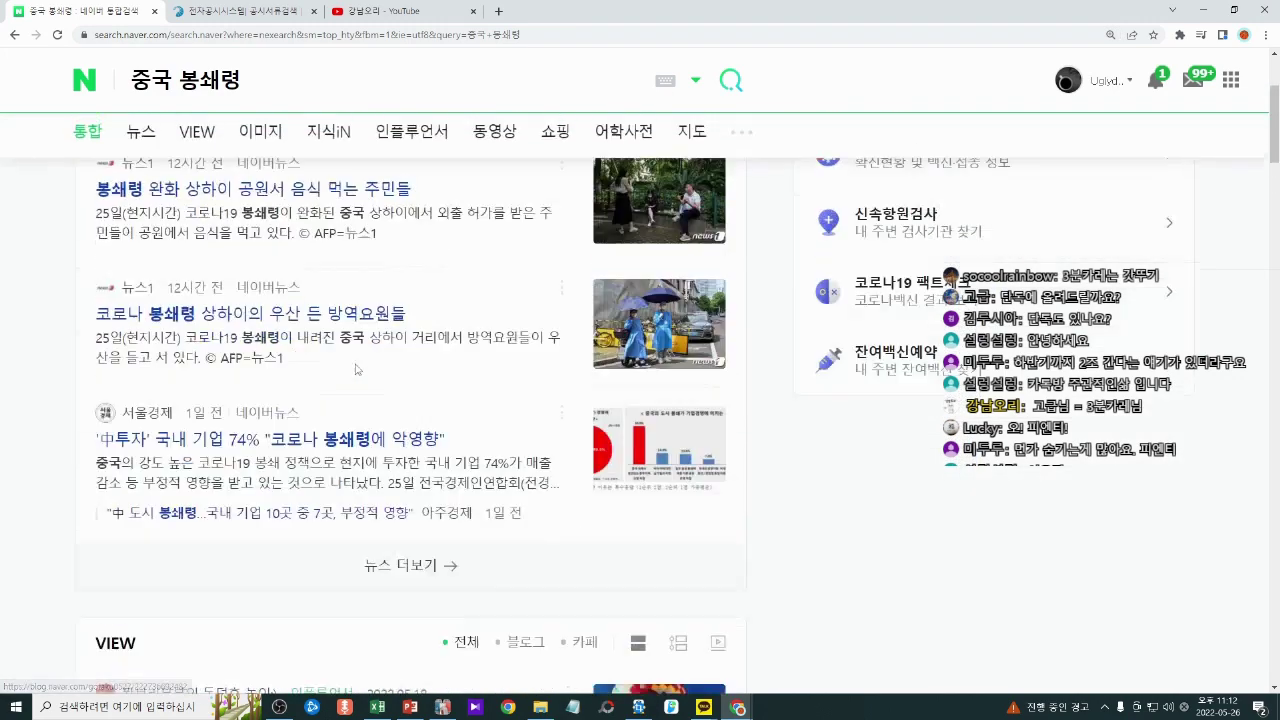
Step: Open the full news results for 중국 봉쇄령 and review the headlines about the lockdown and its effects on companies
left_click(452, 652)
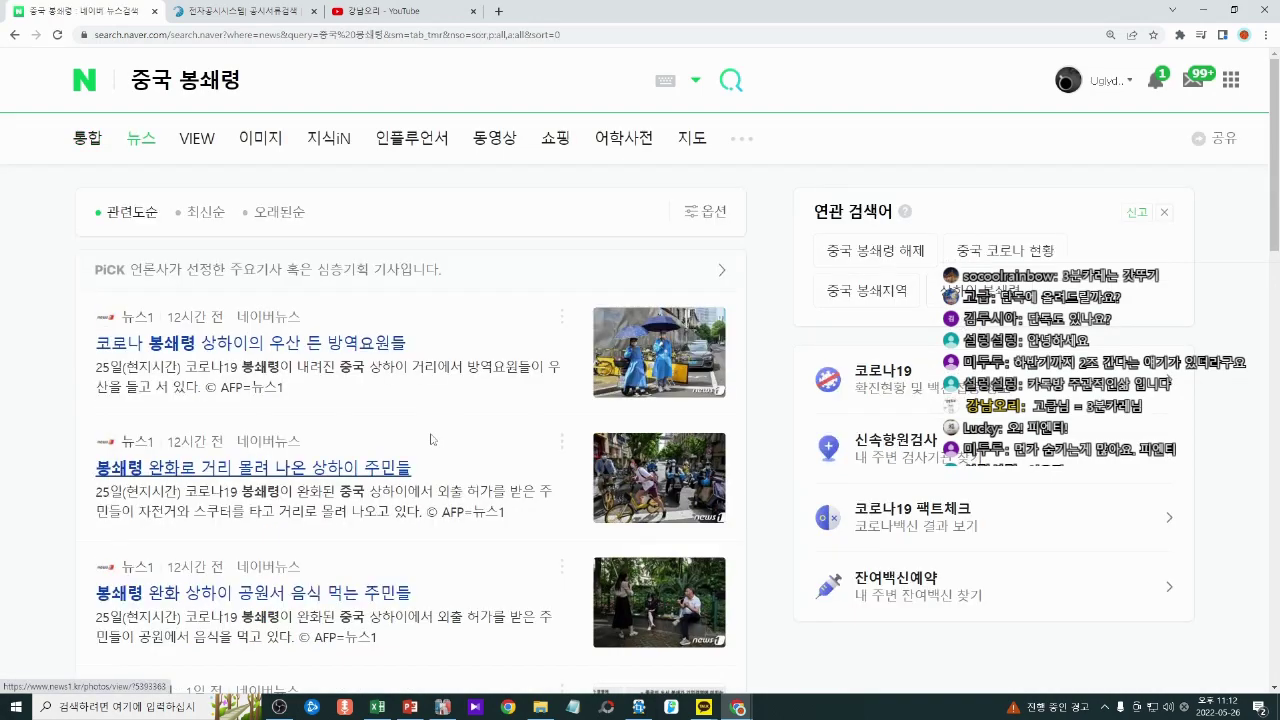
scroll(332, 234, "down", 1)
scroll(265, 374, "down", 1)
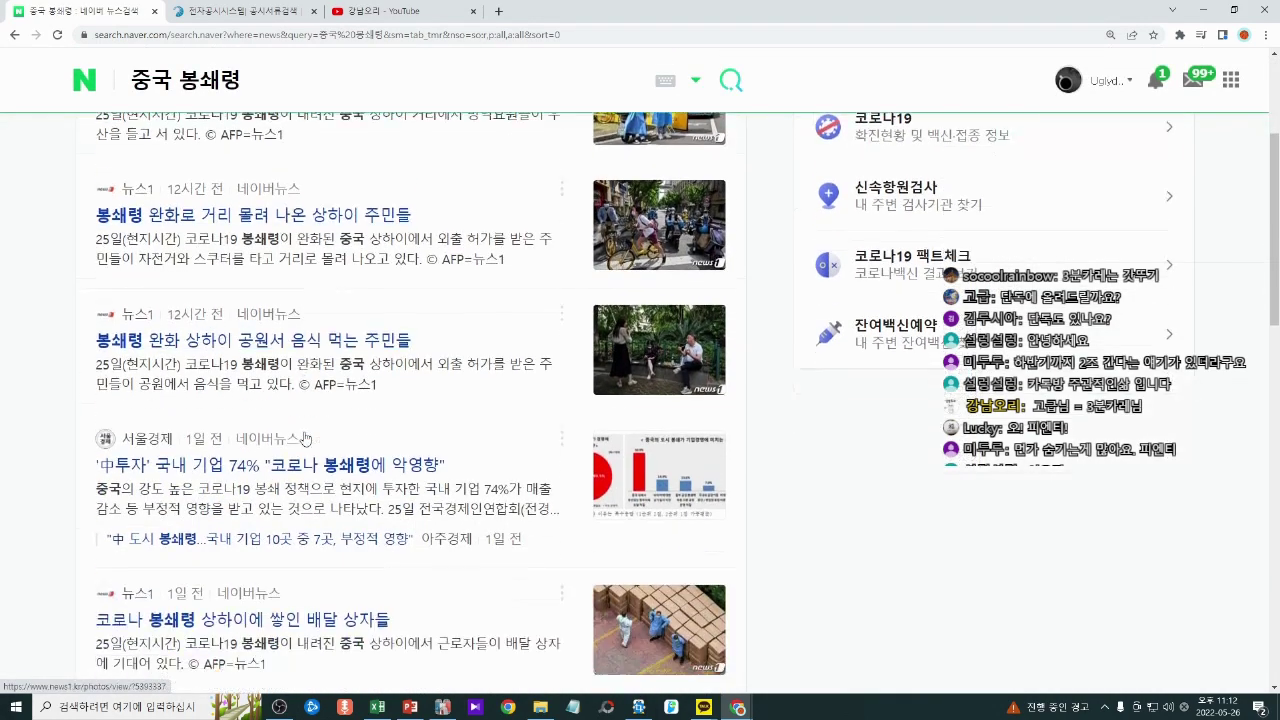
scroll(340, 475, "down", 1)
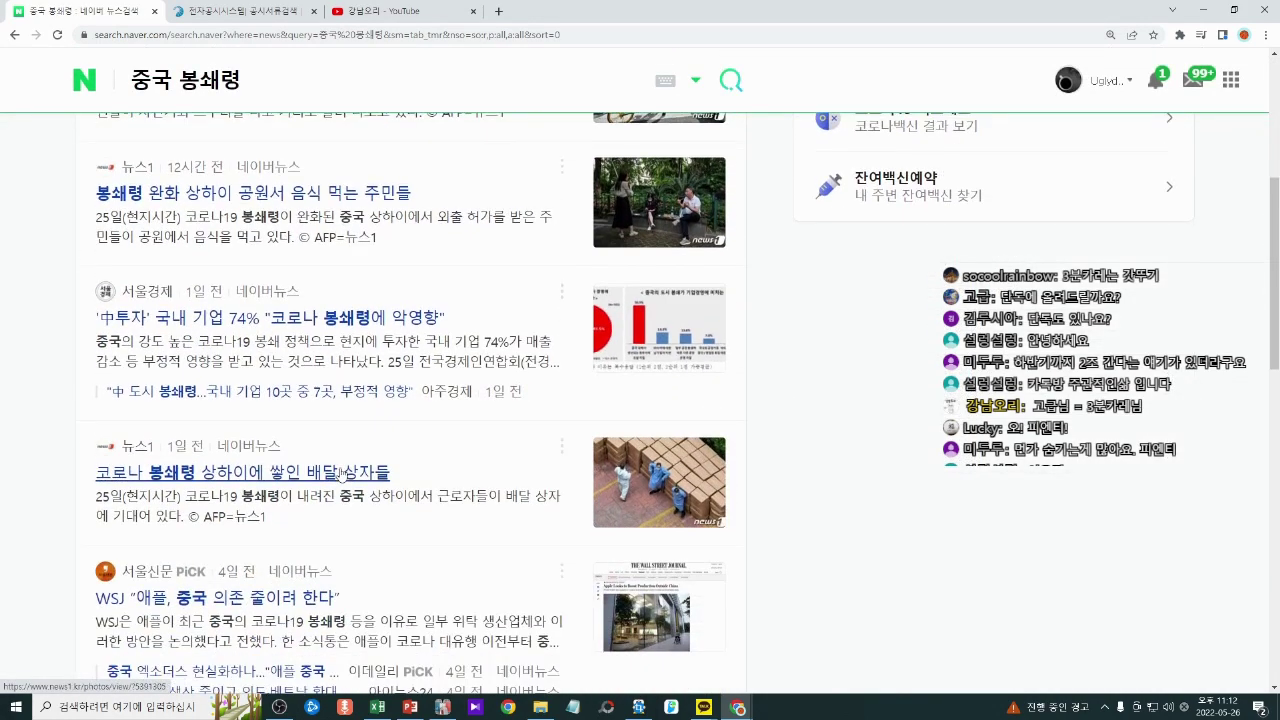
scroll(353, 504, "down", 1)
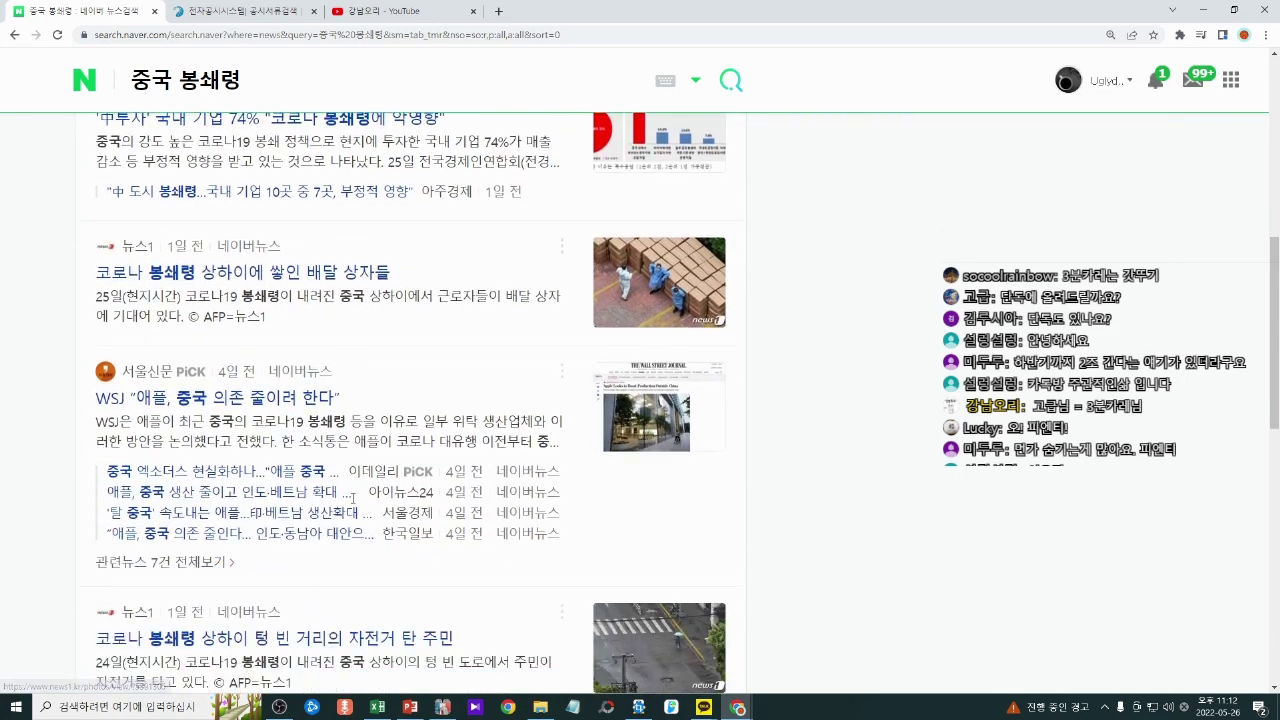
scroll(353, 504, "down", 2)
scroll(353, 504, "down", 2)
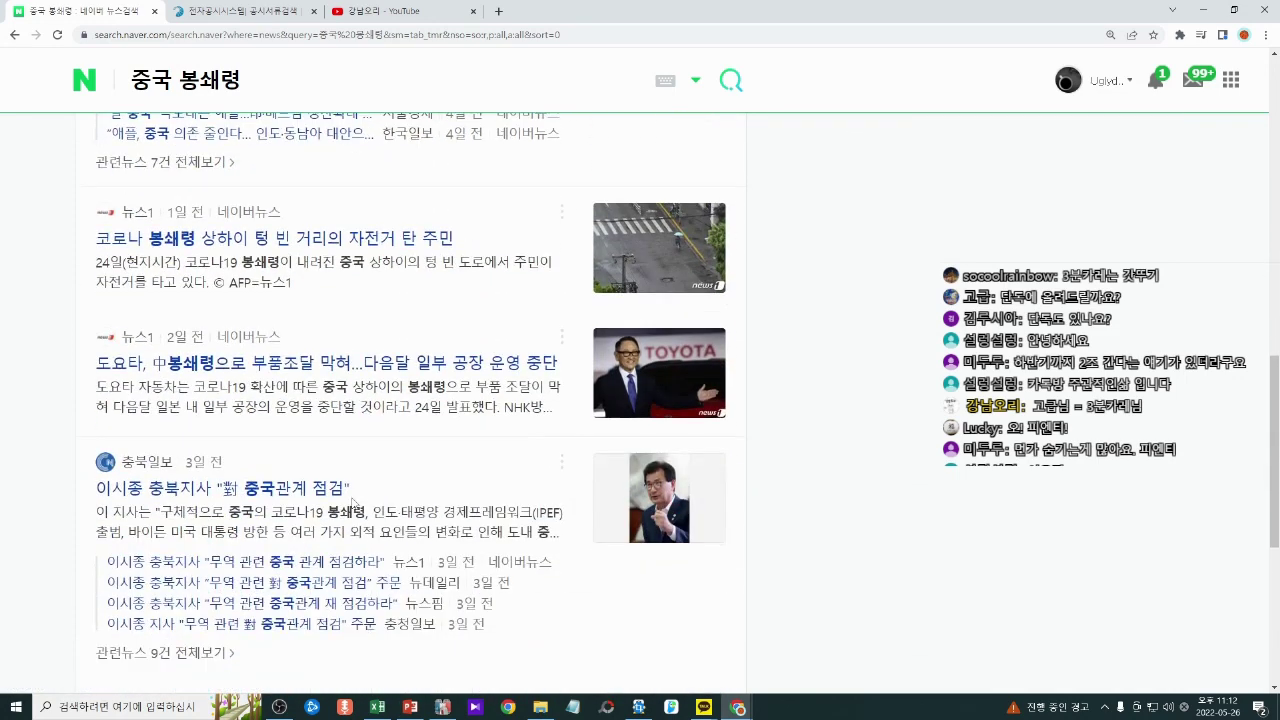
scroll(470, 477, "down", 2)
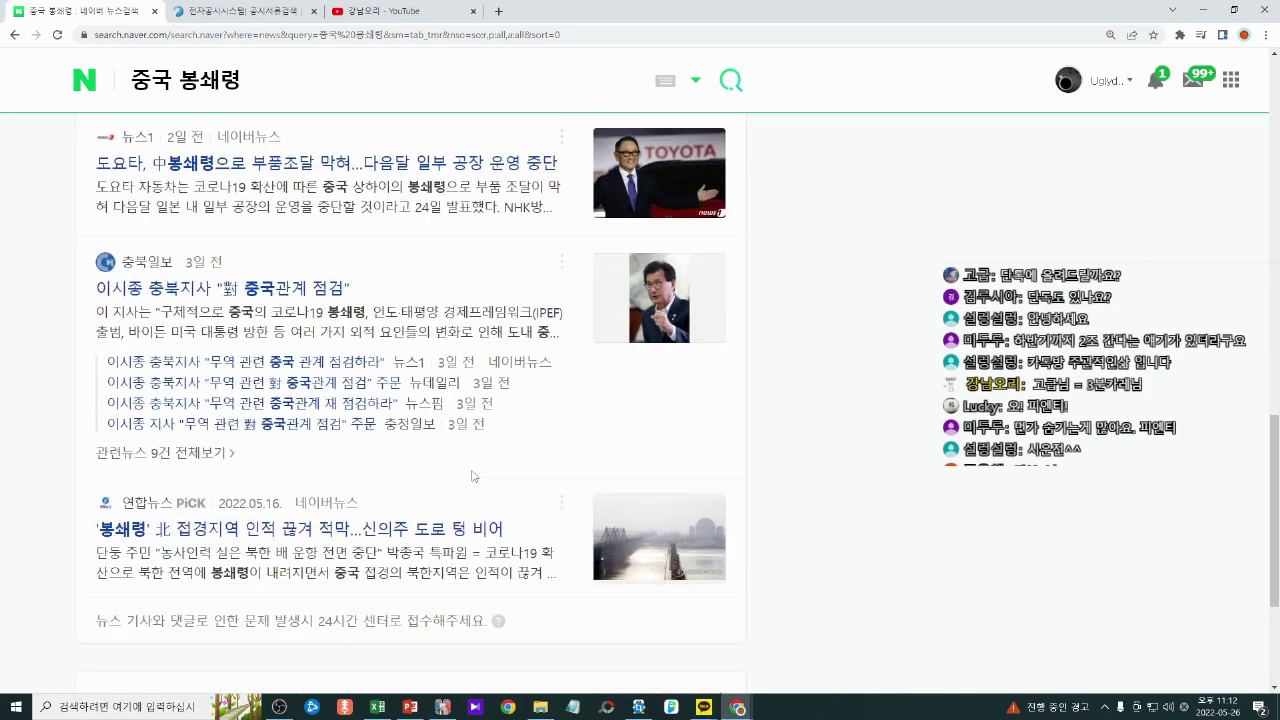
scroll(473, 476, "up", 10)
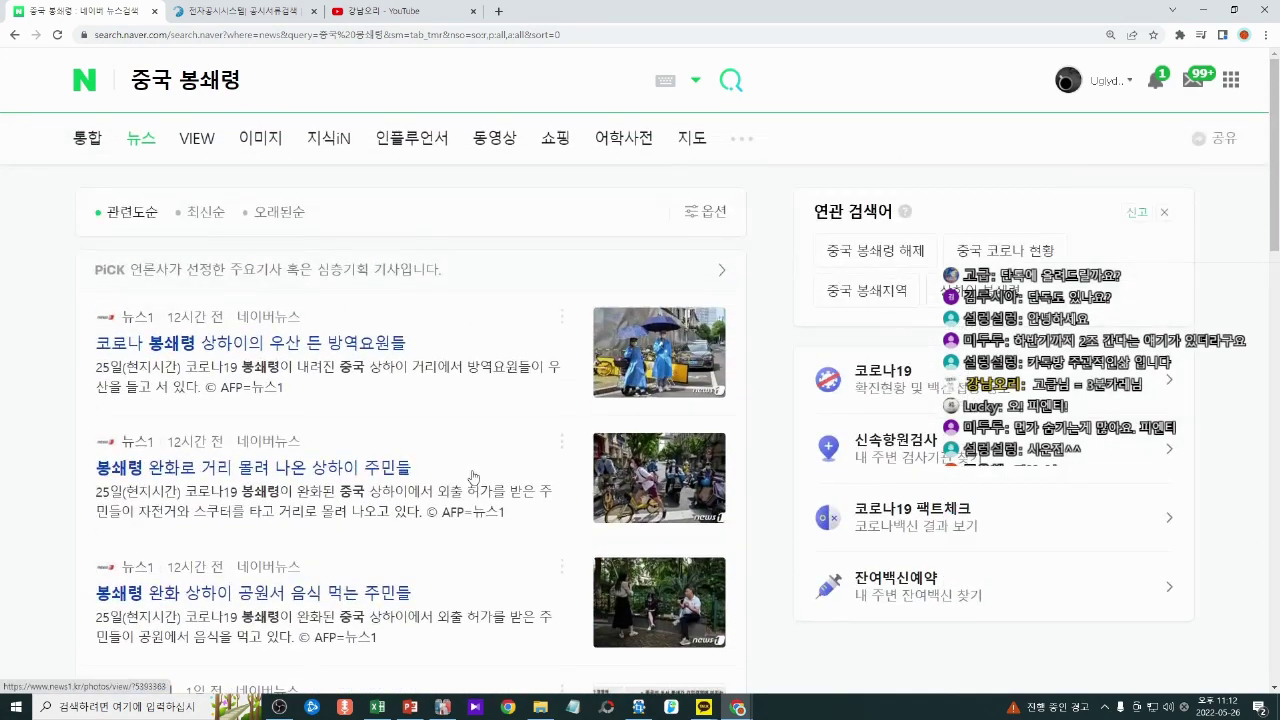
Step: Extend the news search to 중국 봉쇄령 완화 and review the articles about the easing of restrictions
left_click(283, 82)
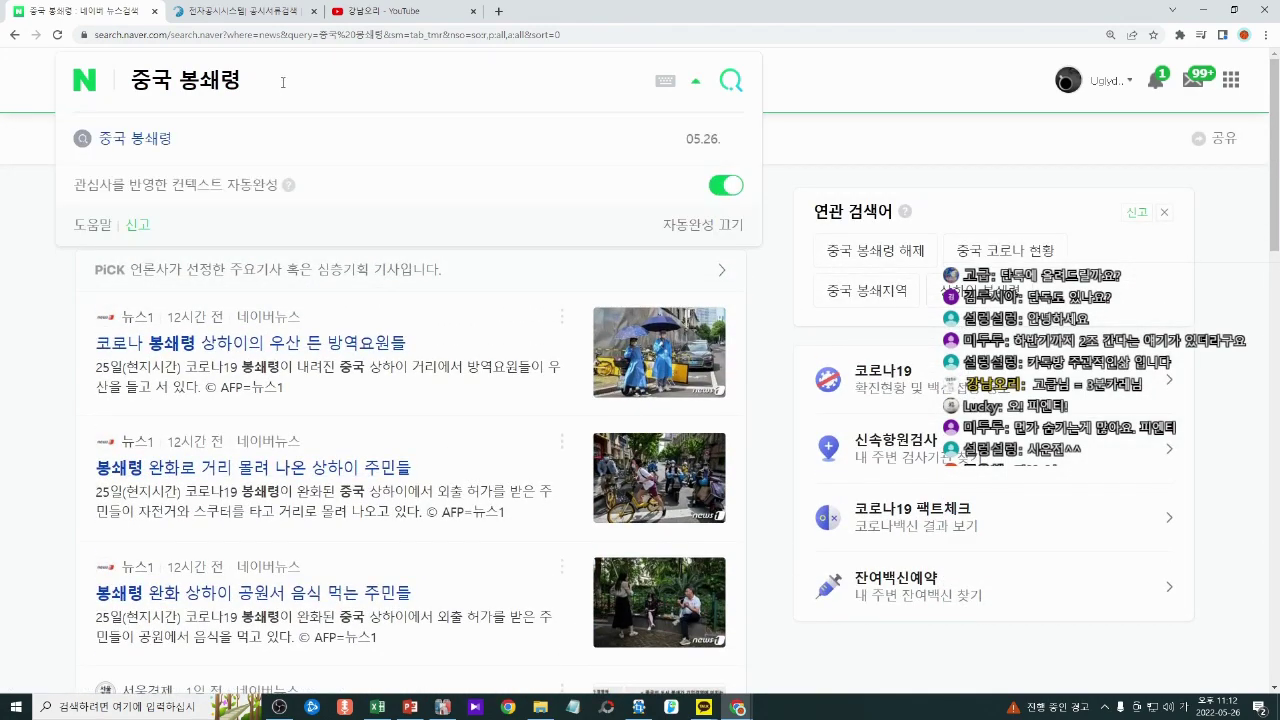
type("완화")
key("Return")
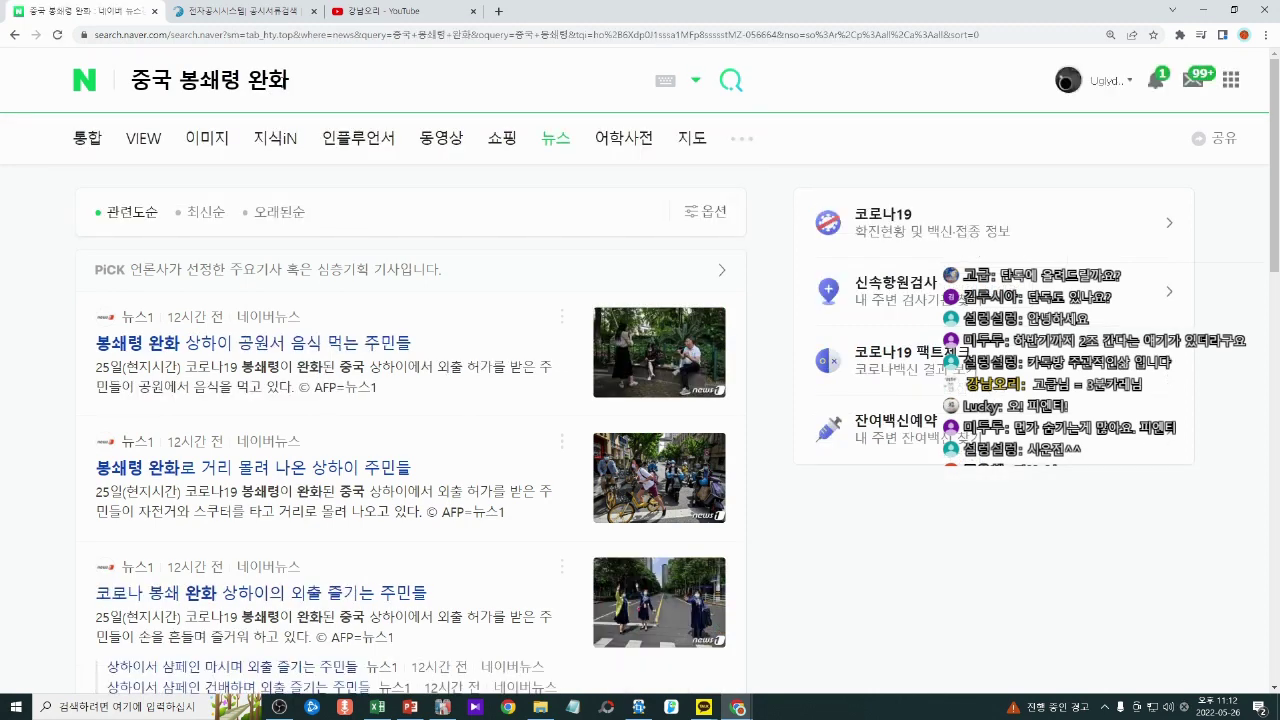
scroll(433, 247, "down", 5)
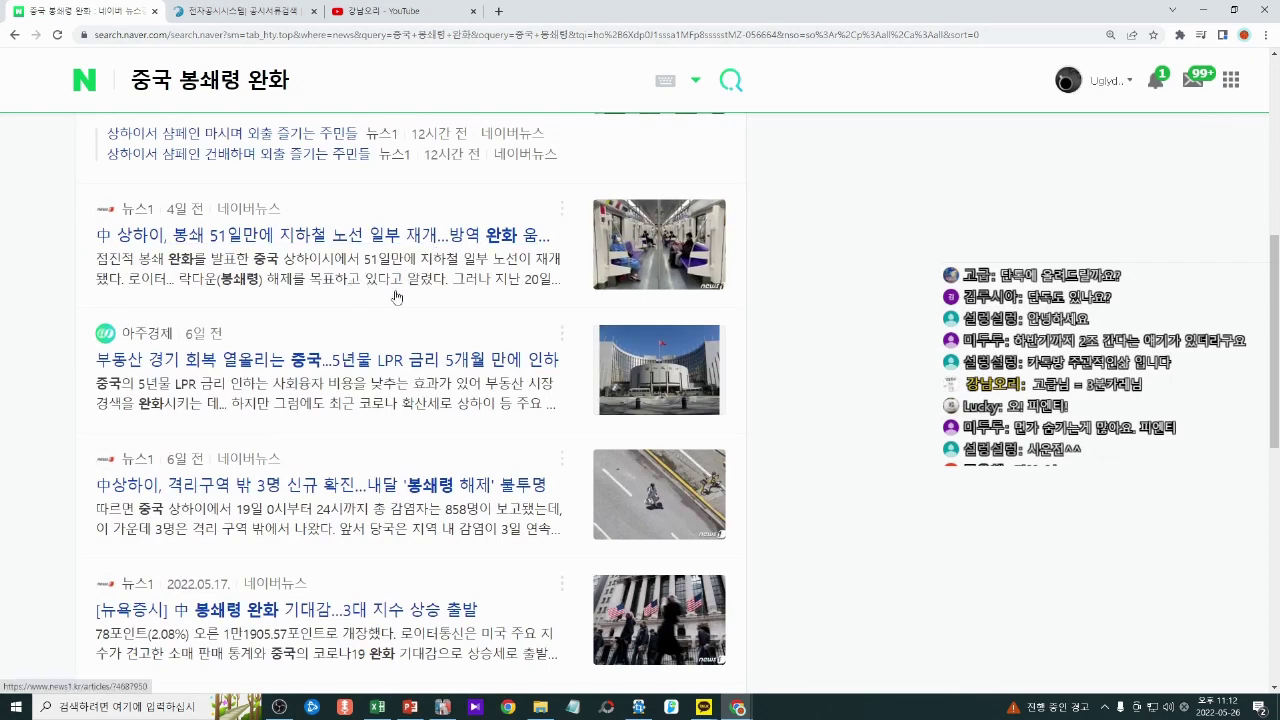
scroll(395, 366, "down", 2)
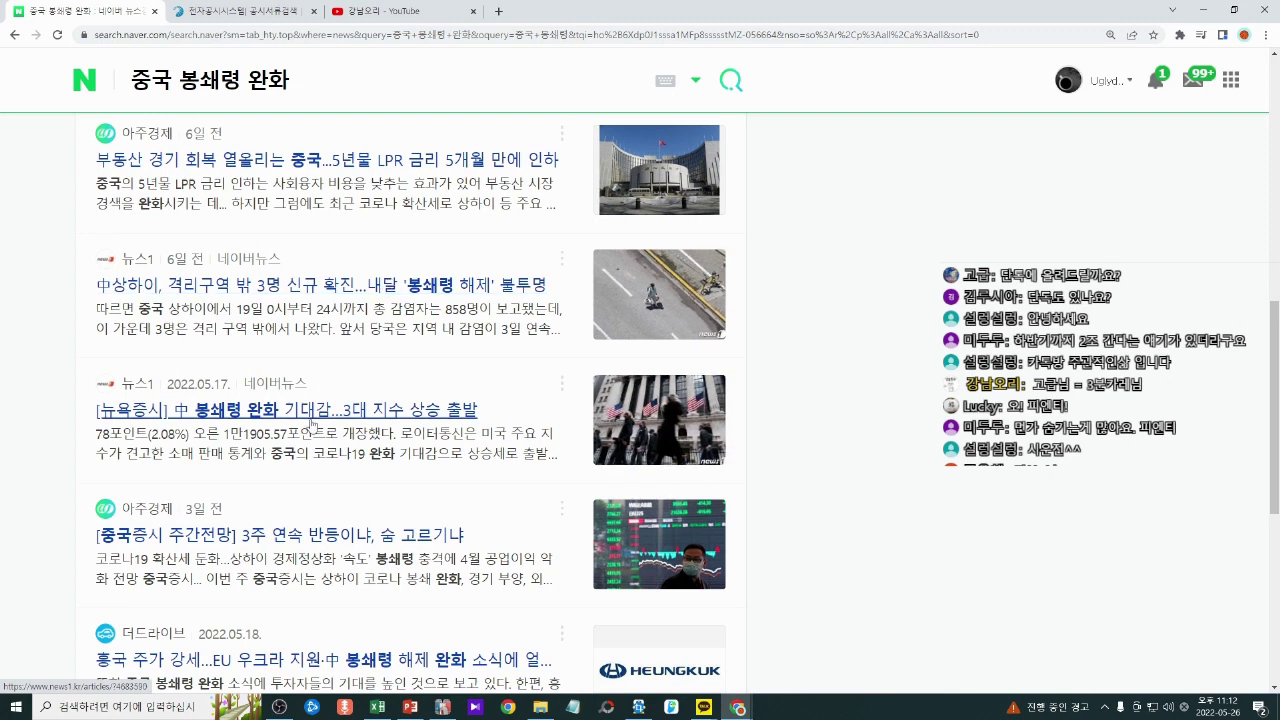
scroll(316, 425, "down", 1)
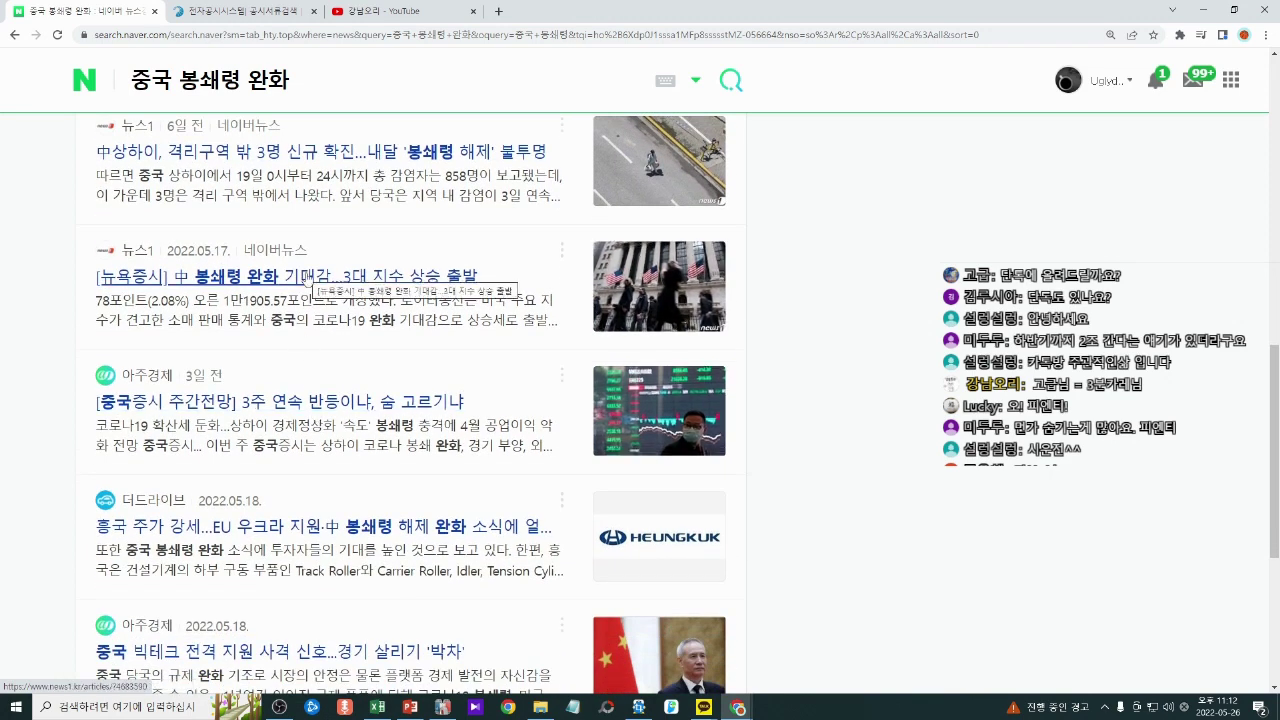
scroll(305, 282, "down", 1)
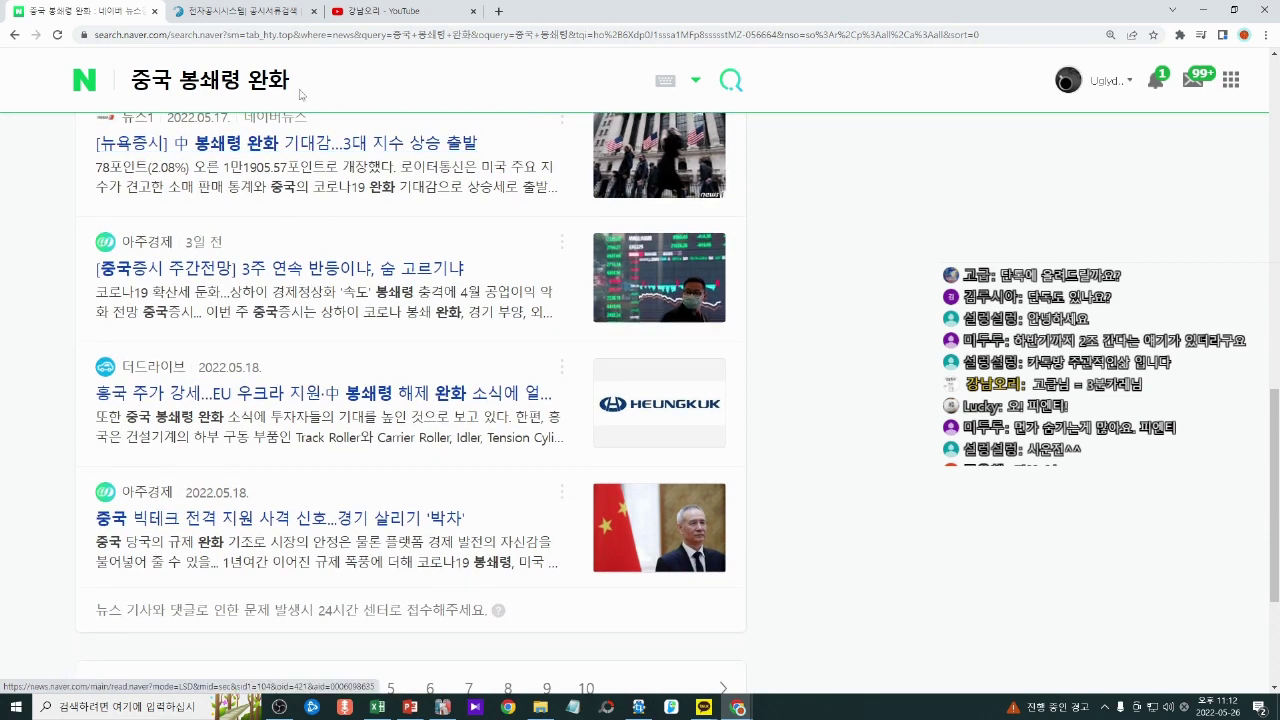
Step: Change the news search to 중국 봉쇄령 해제 and review the articles for the planned end of the lockdown
left_click_drag(247, 80, 404, 86)
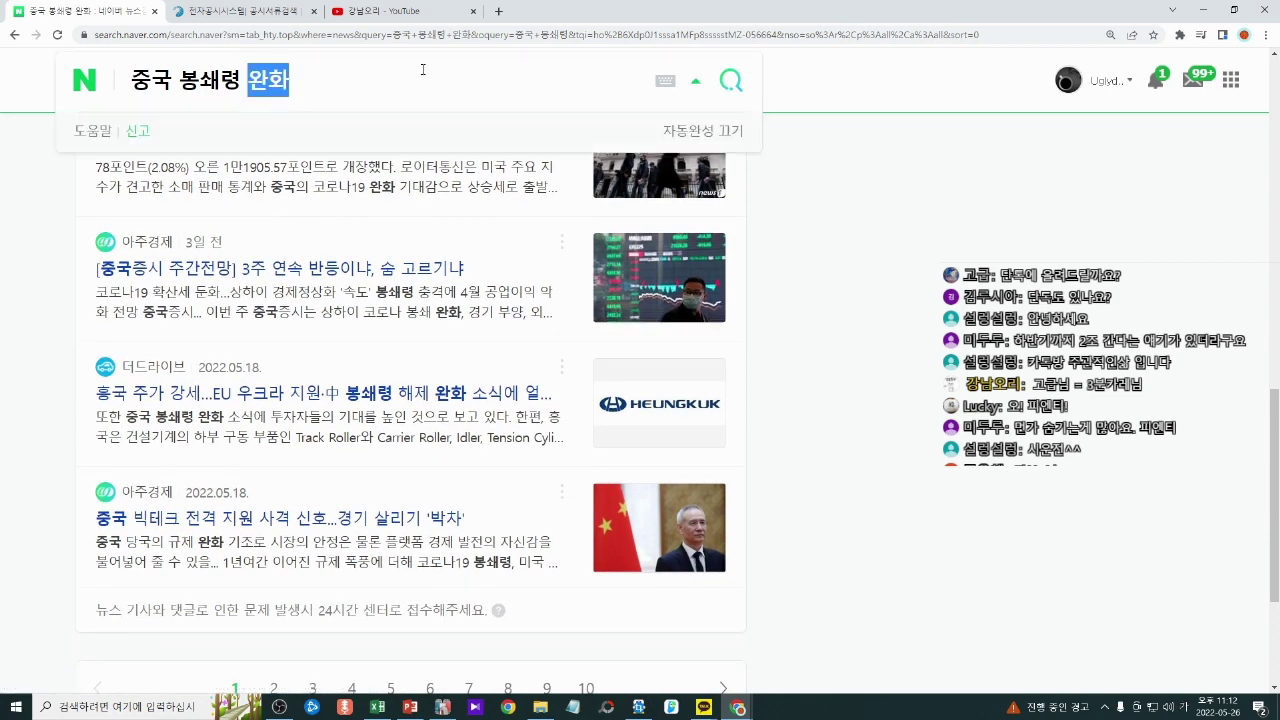
type("해제")
key("Return")
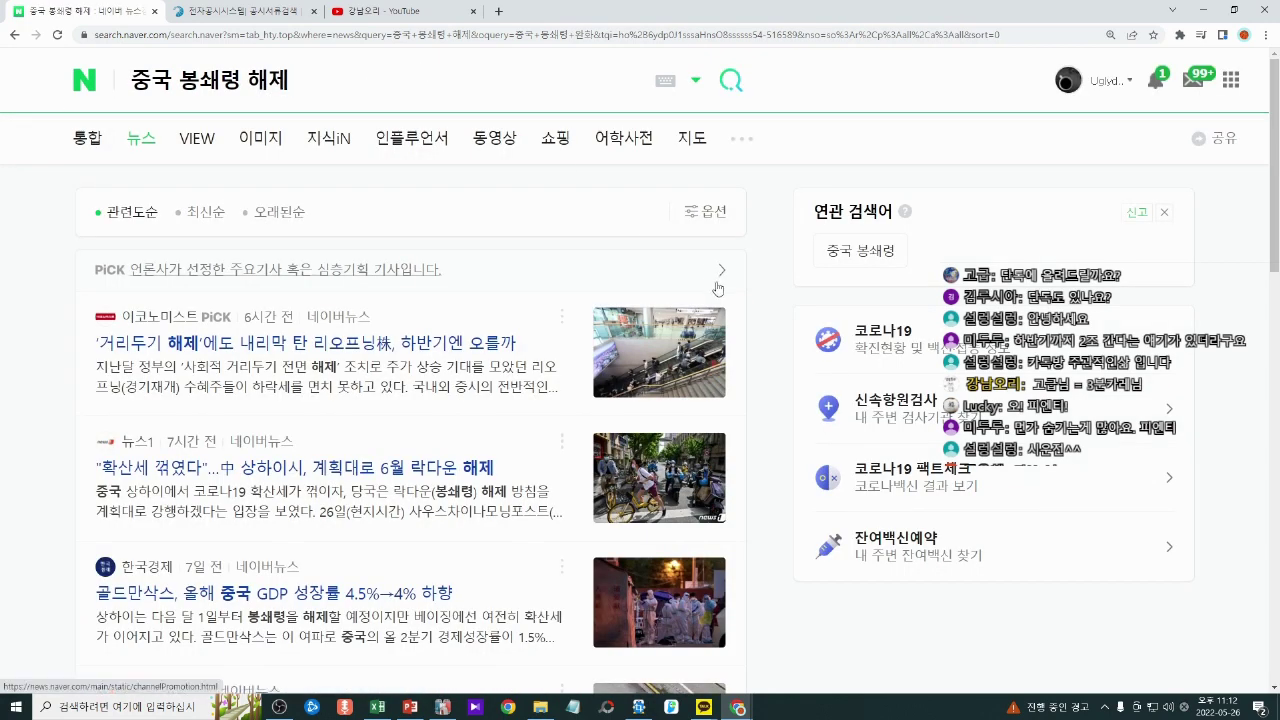
scroll(620, 328, "down", 1)
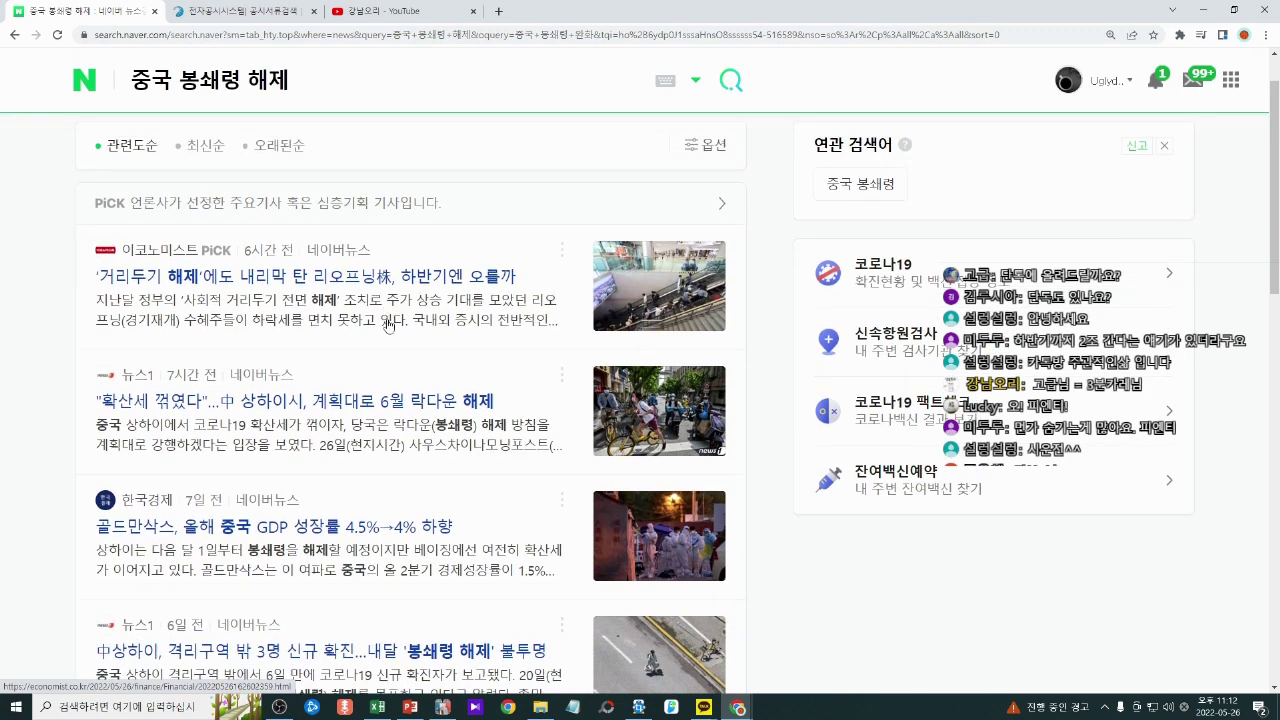
scroll(394, 345, "down", 1)
scroll(404, 376, "down", 2)
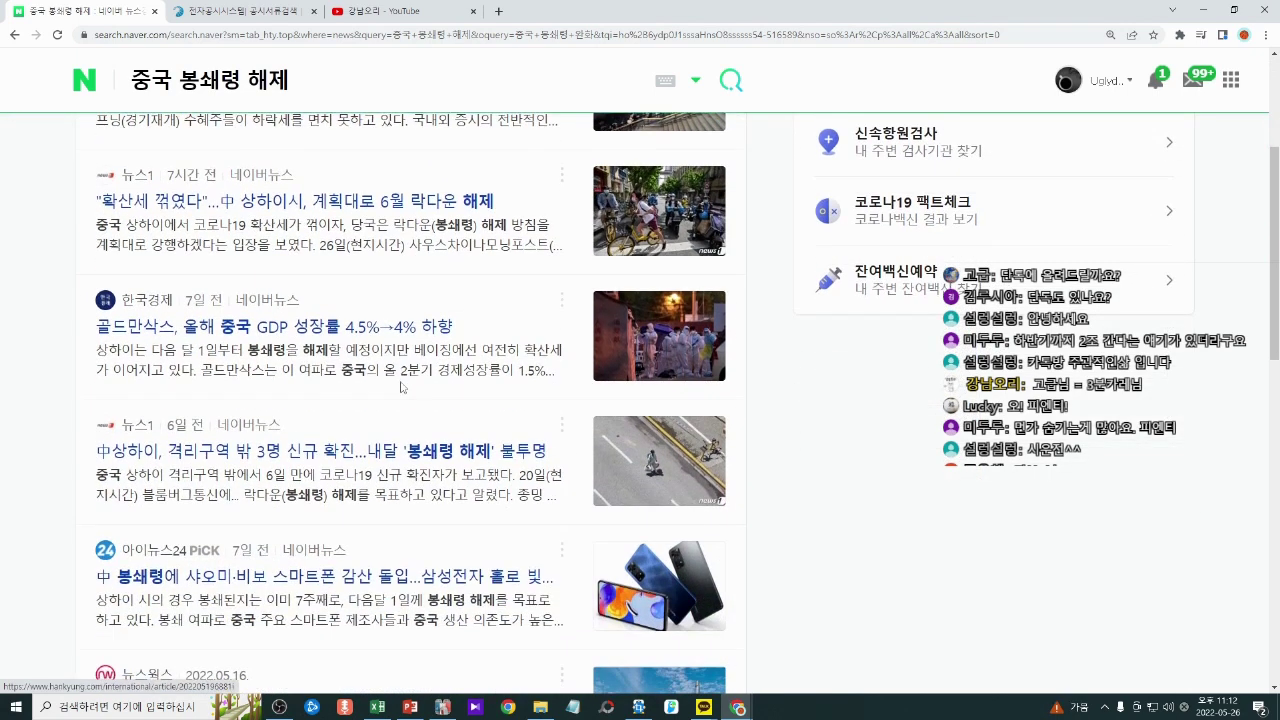
scroll(381, 391, "down", 1)
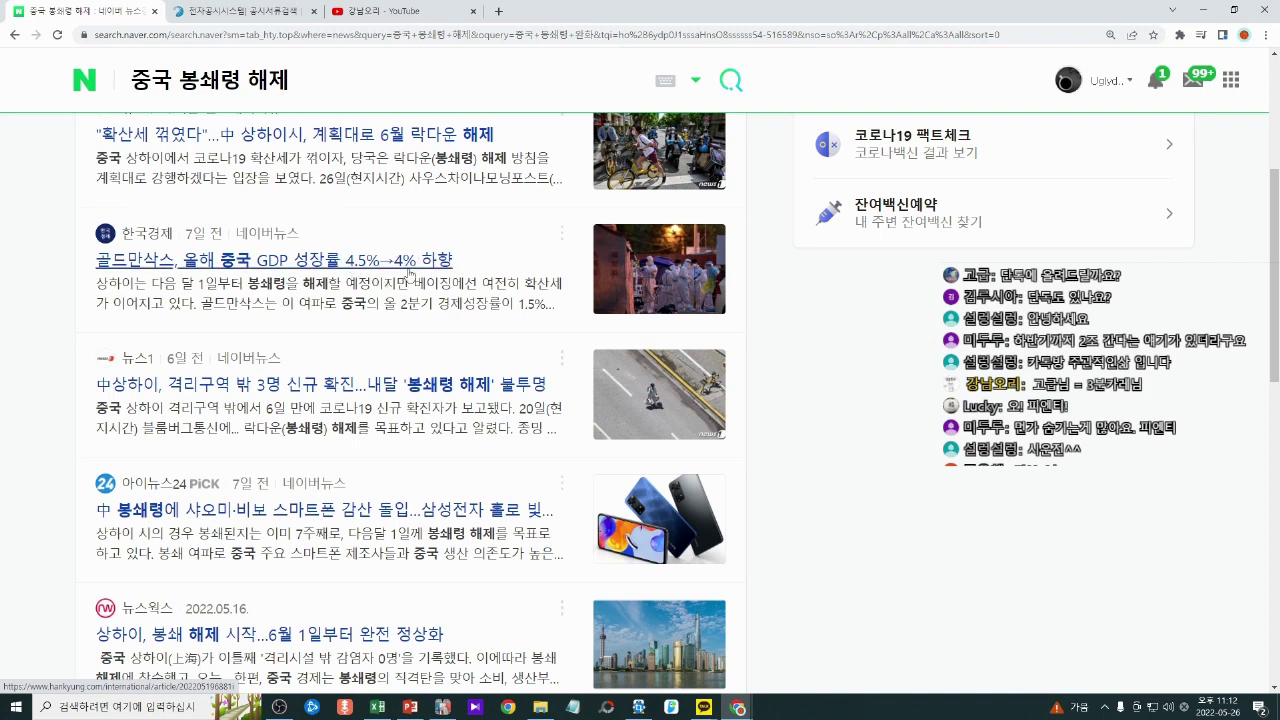
Step: Capture the two 2022.05.16 articles on Shanghai's planned 6월 1일 봉쇄 해제 from the news results as an image
scroll(408, 316, "down", 1)
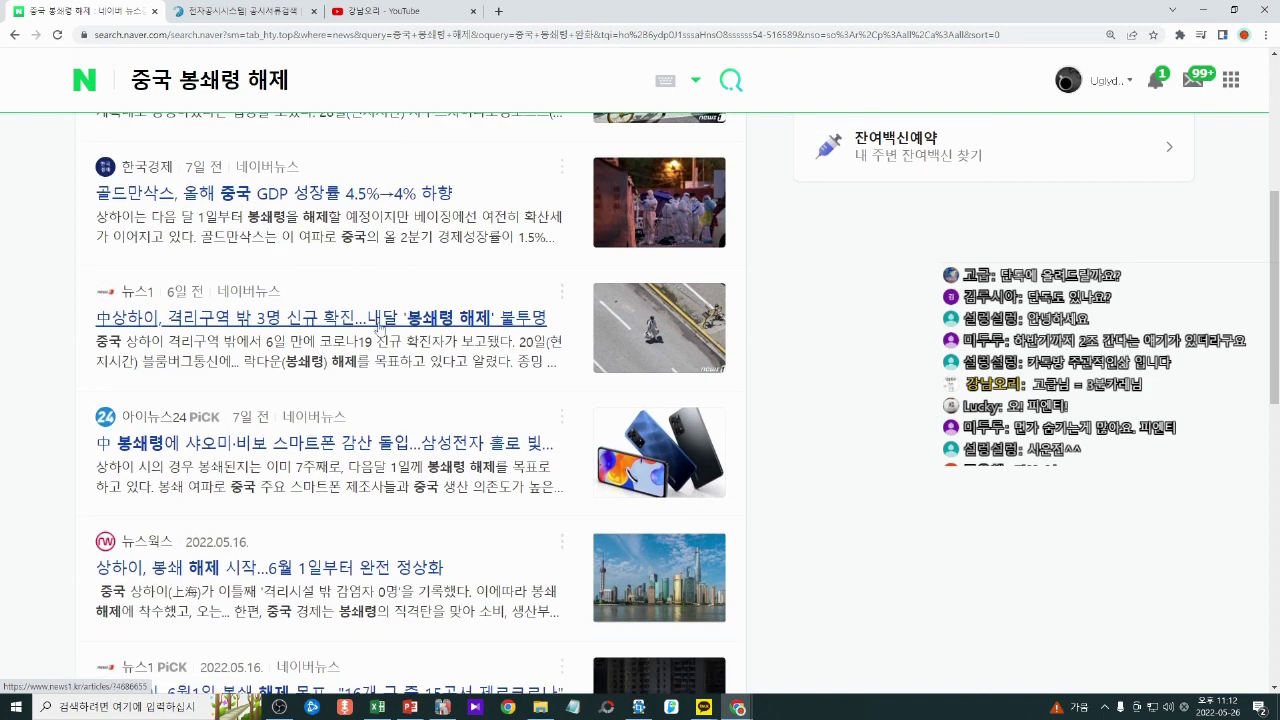
scroll(361, 365, "down", 1)
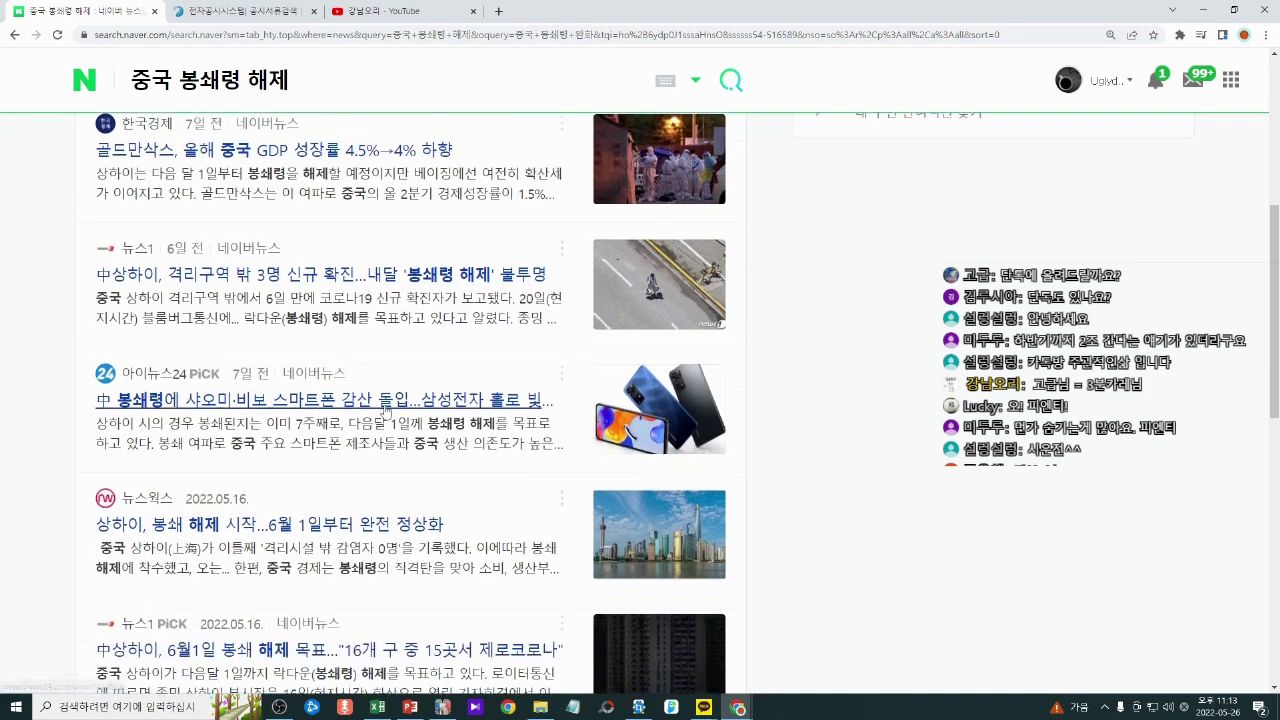
scroll(385, 392, "down", 2)
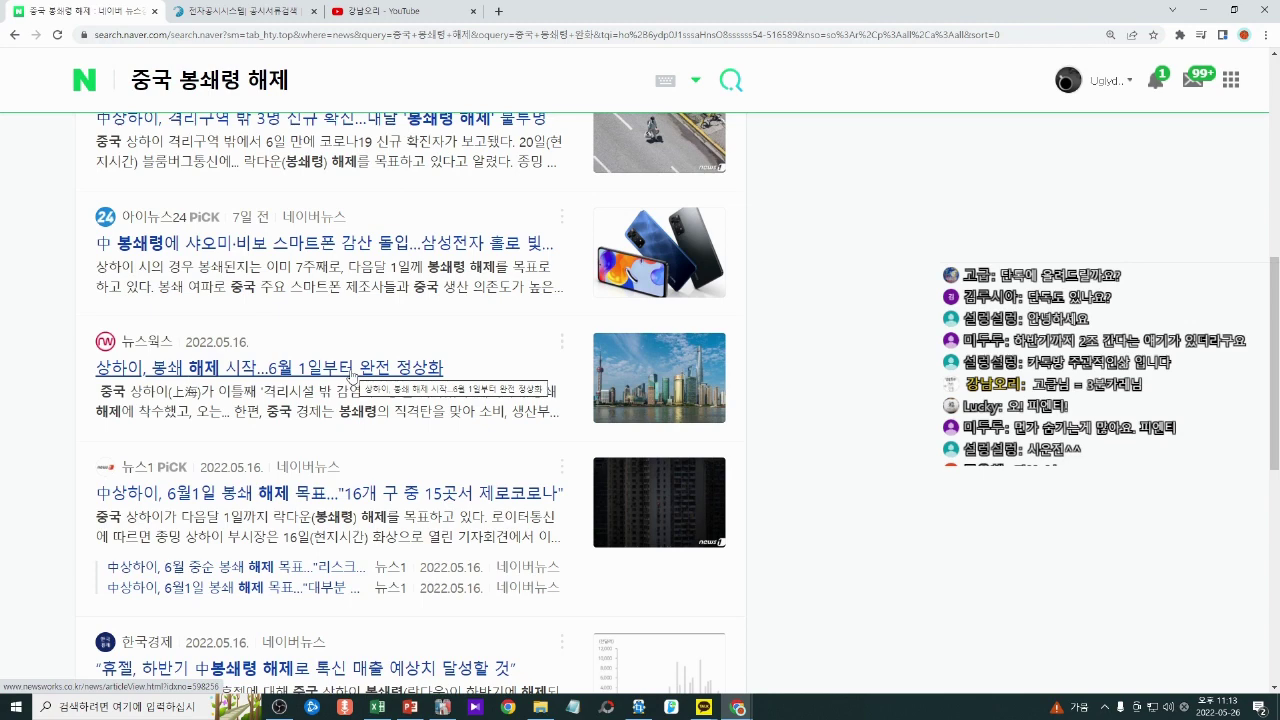
scroll(352, 375, "down", 1)
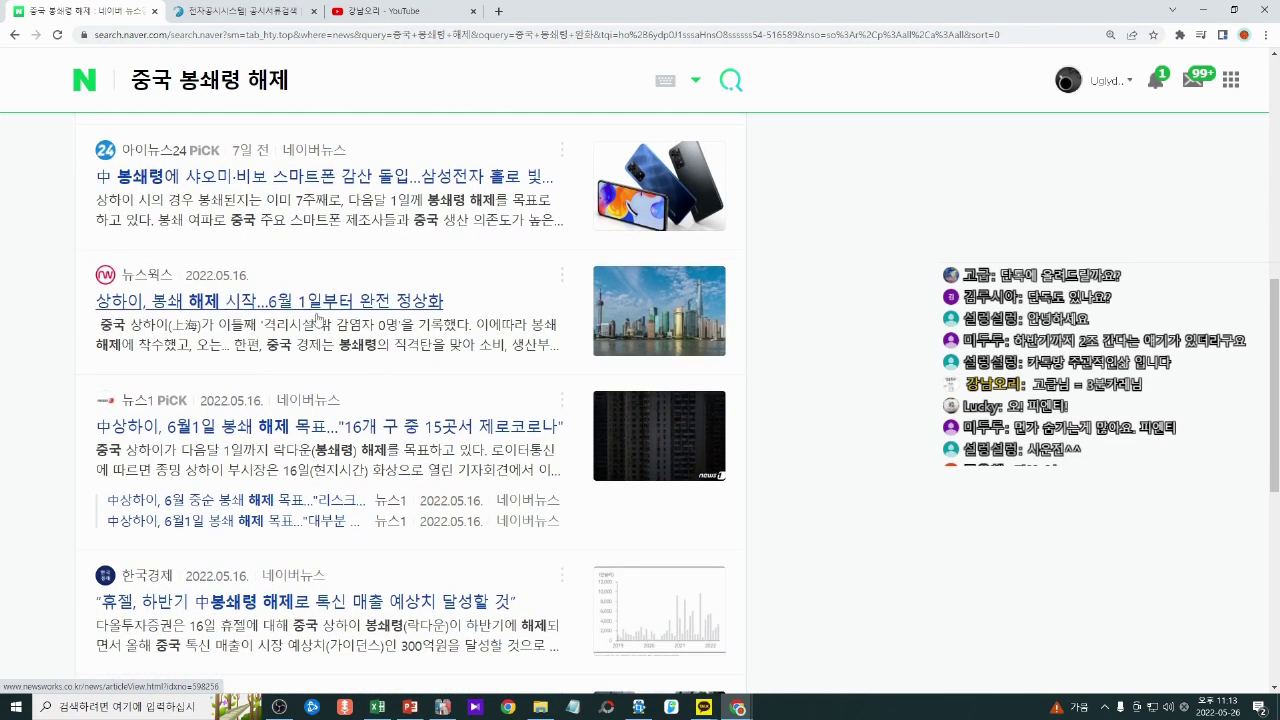
left_click(638, 707)
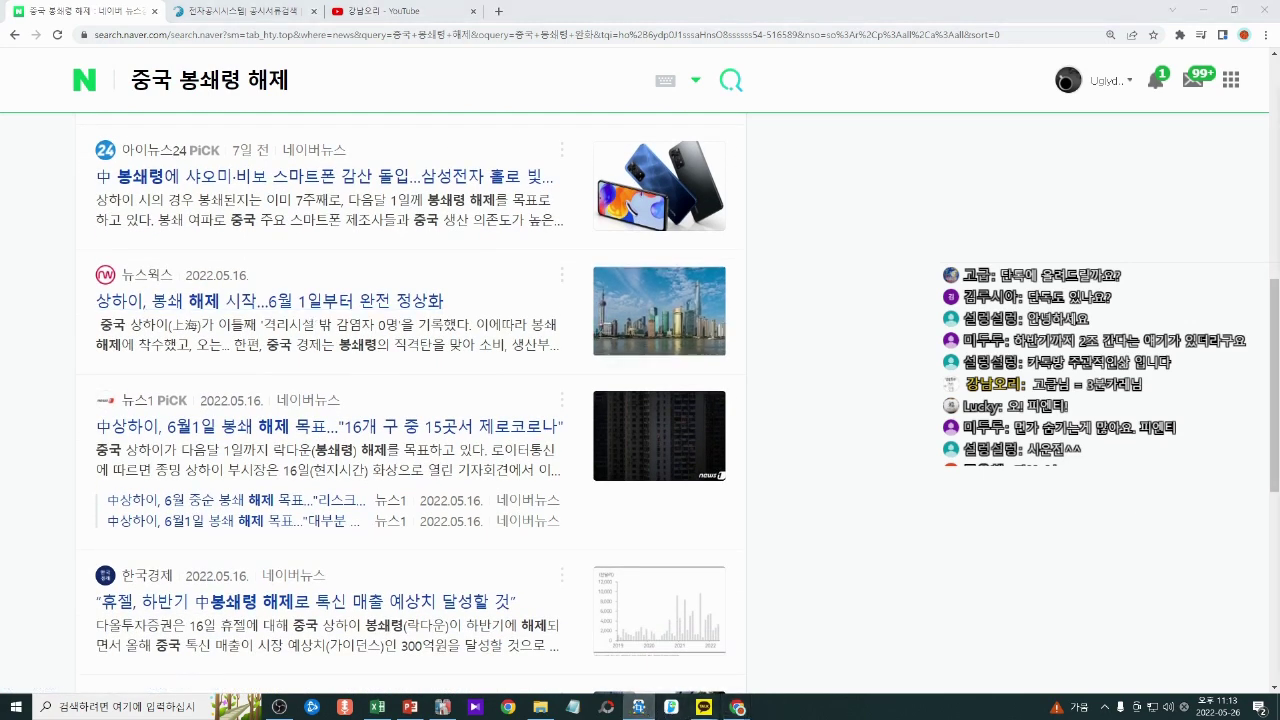
left_click_drag(461, 469, 370, 447)
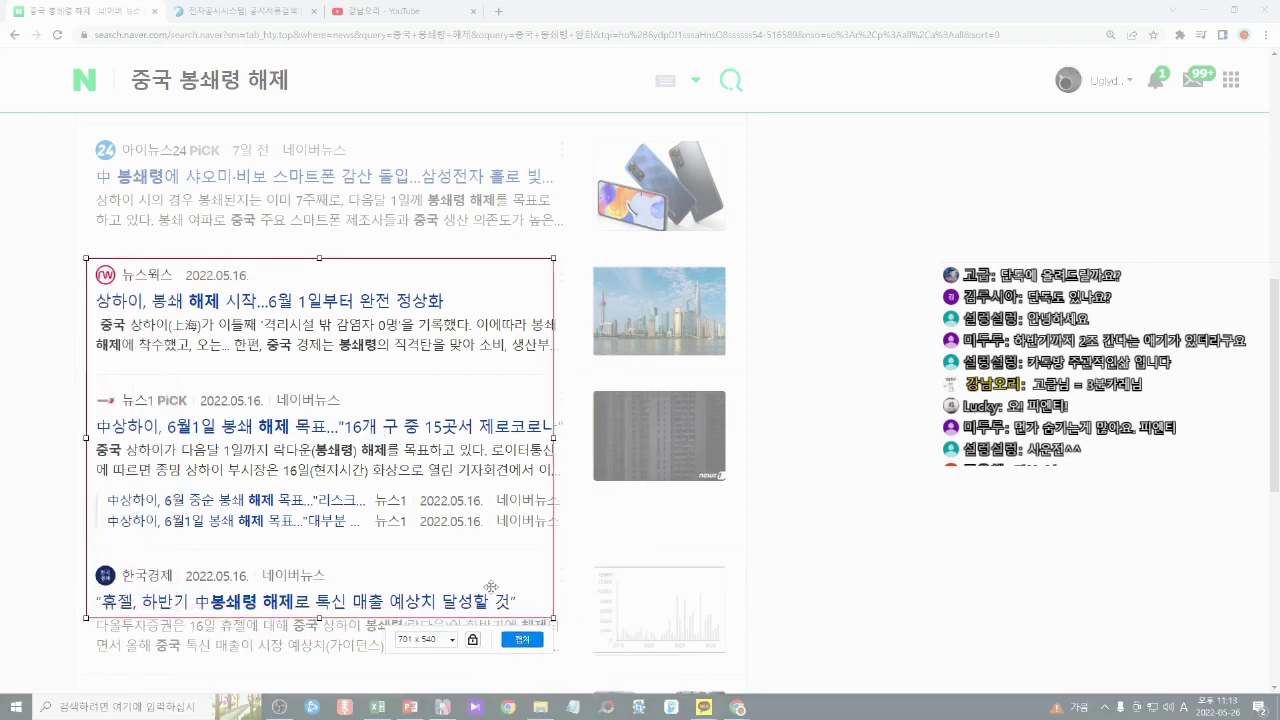
left_click_drag(553, 618, 569, 538)
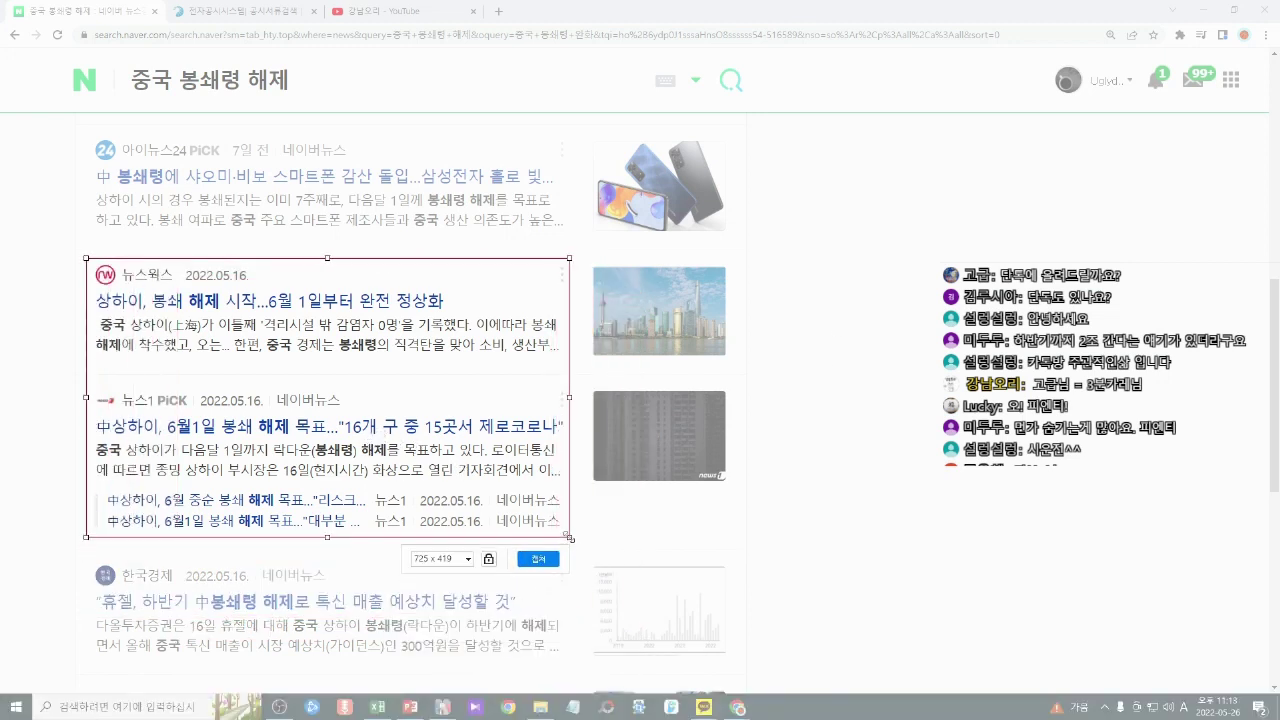
double_click(491, 404)
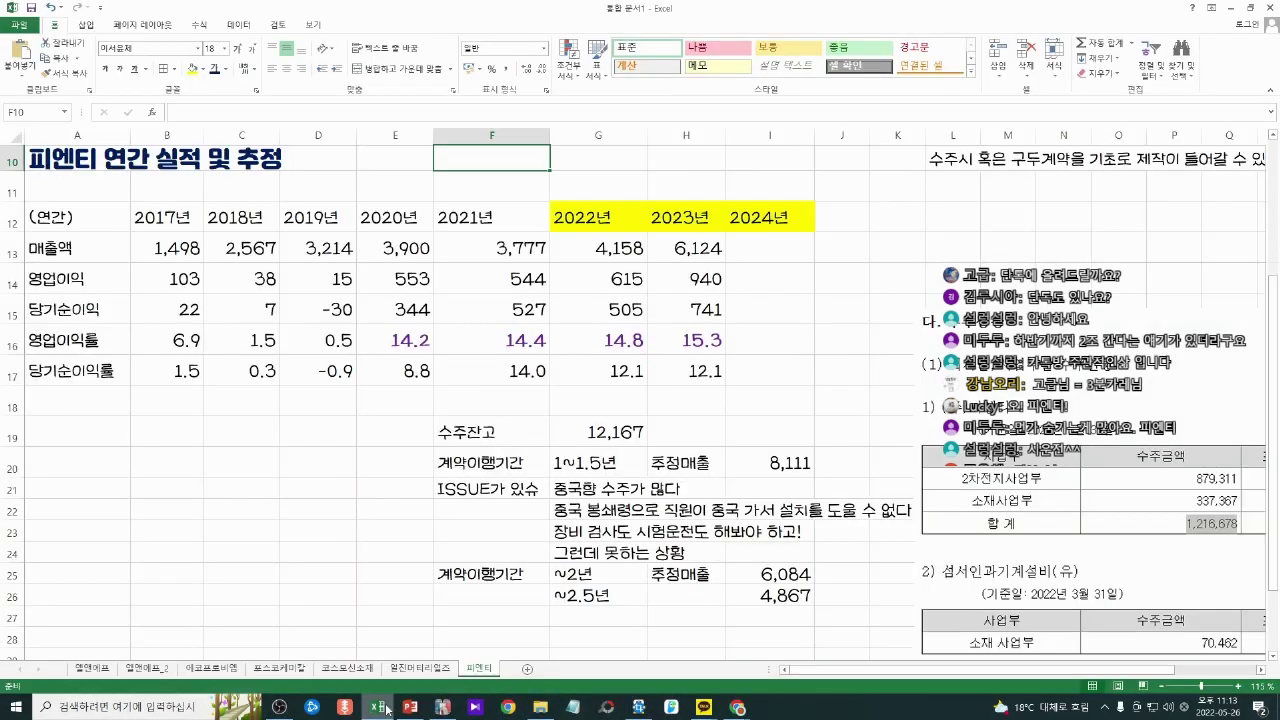
Step: Switch to Excel and paste the captured news image below the 수주상황 tables on the 피엔티 sheet
left_click(377, 707)
scroll(818, 413, "down", 8)
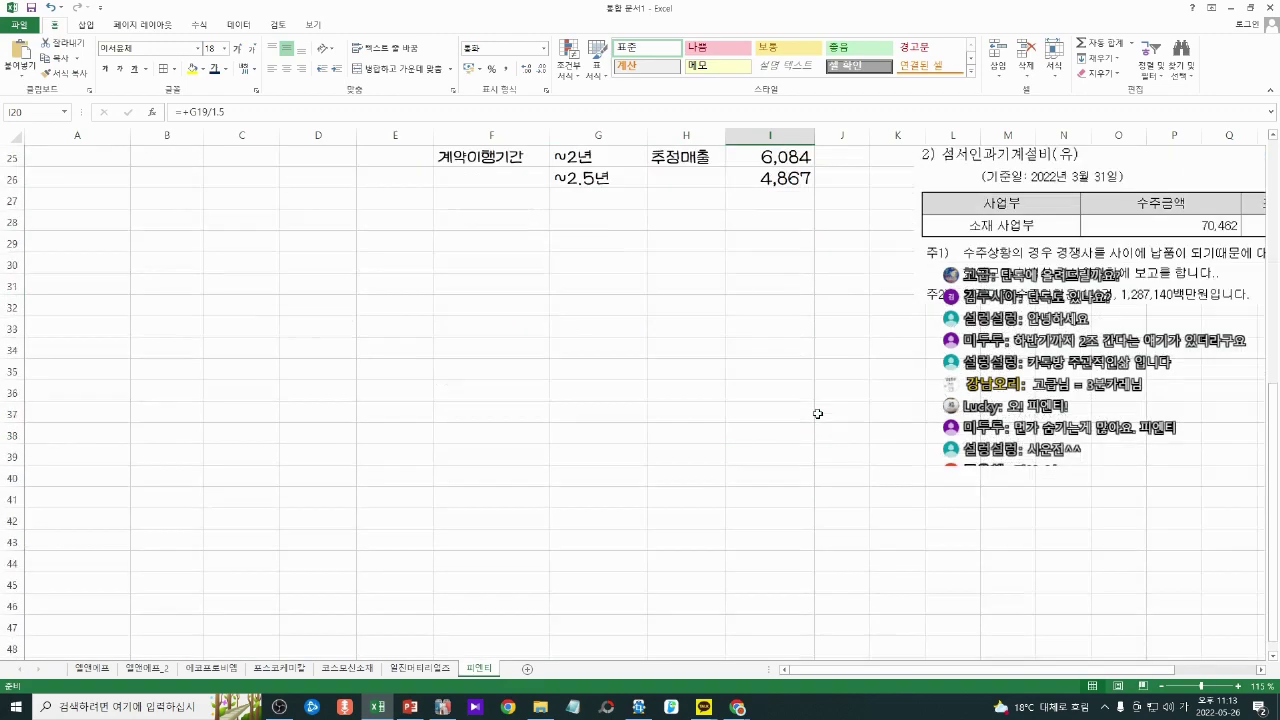
left_click(935, 350)
key("ctrl+v")
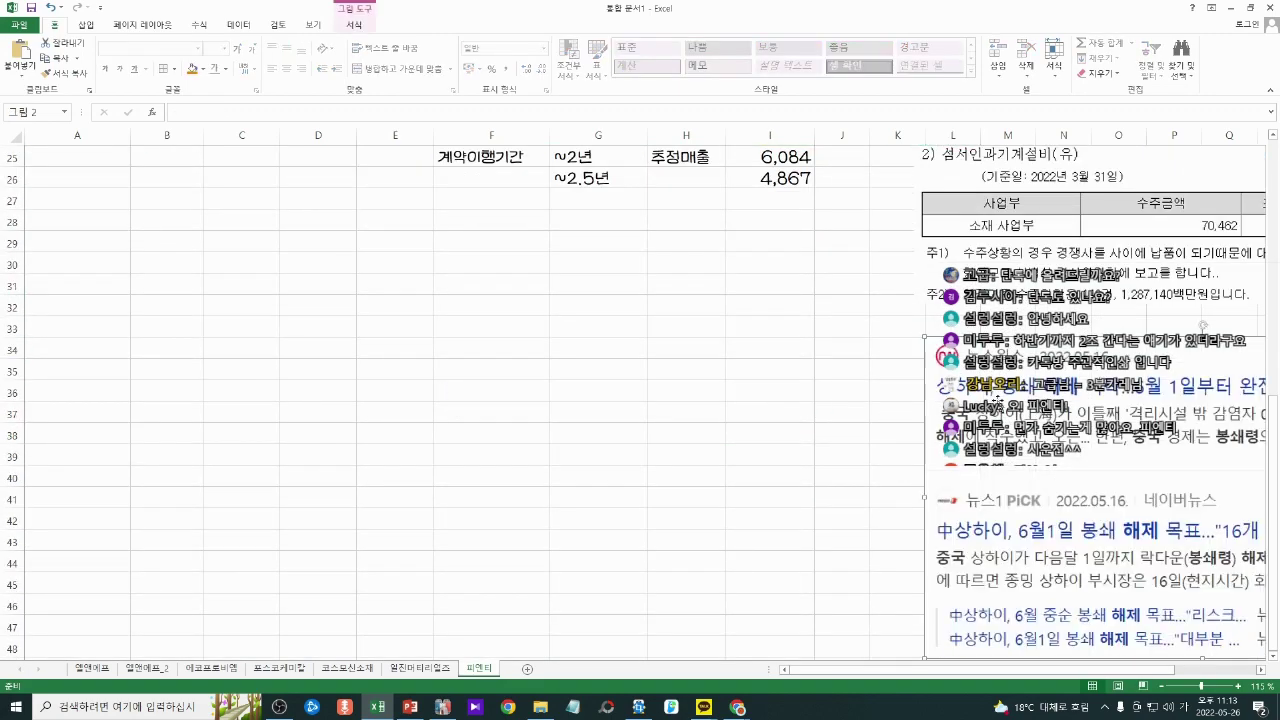
scroll(707, 358, "down", 1)
left_click(532, 338)
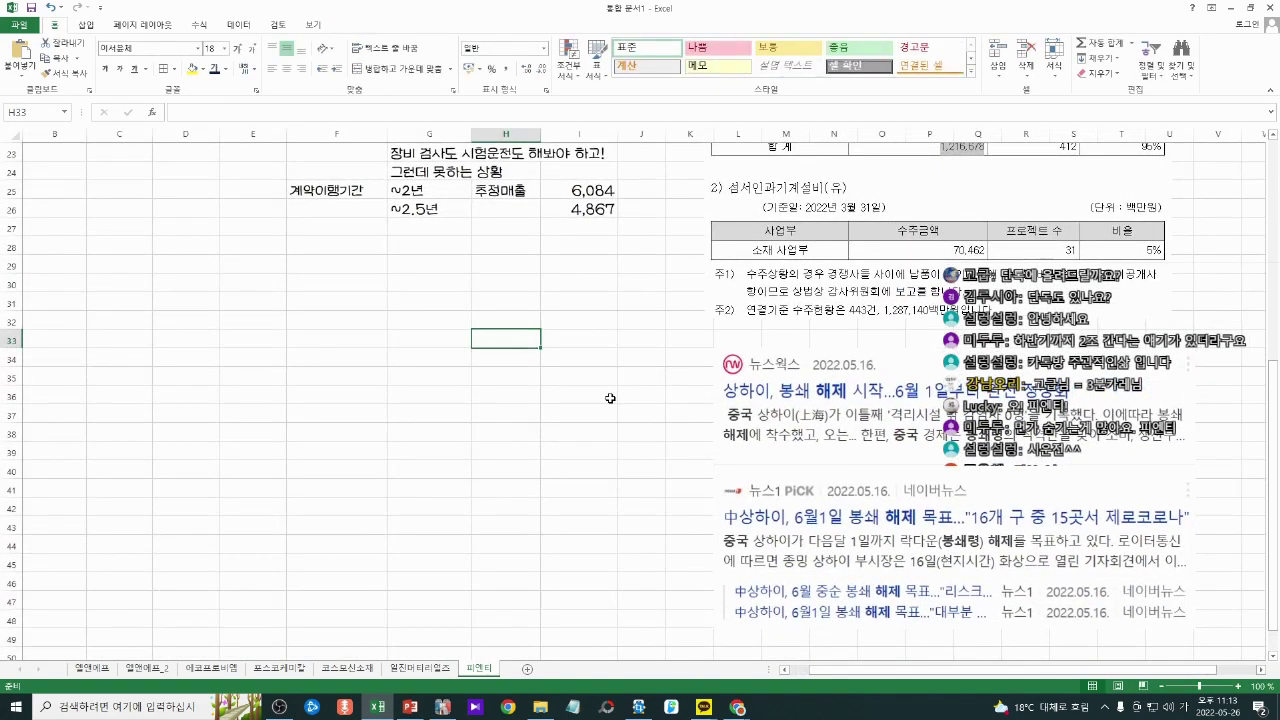
Step: Review the 추정매출 formulas for the 1.5년 and 2년 contract periods in the order backlog estimates
scroll(609, 399, "up", 1)
left_click(578, 272)
scroll(600, 334, "up", 3)
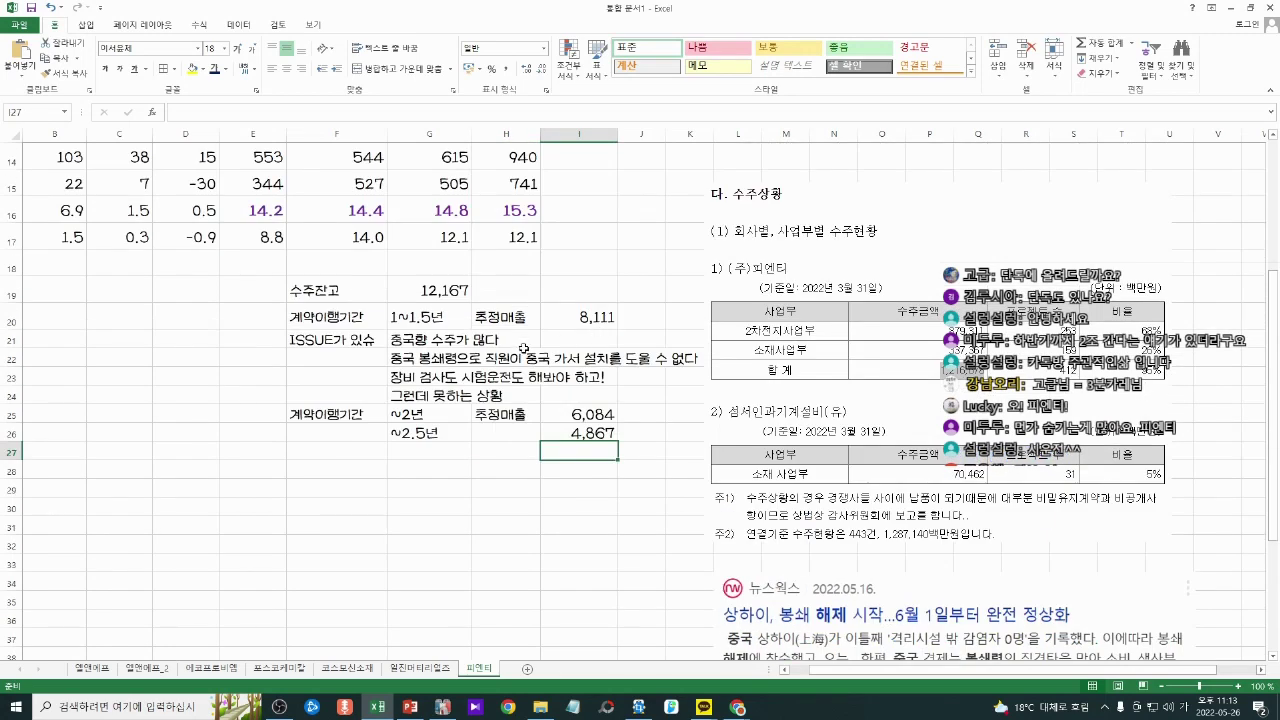
left_click(437, 318)
key("alt+Tab")
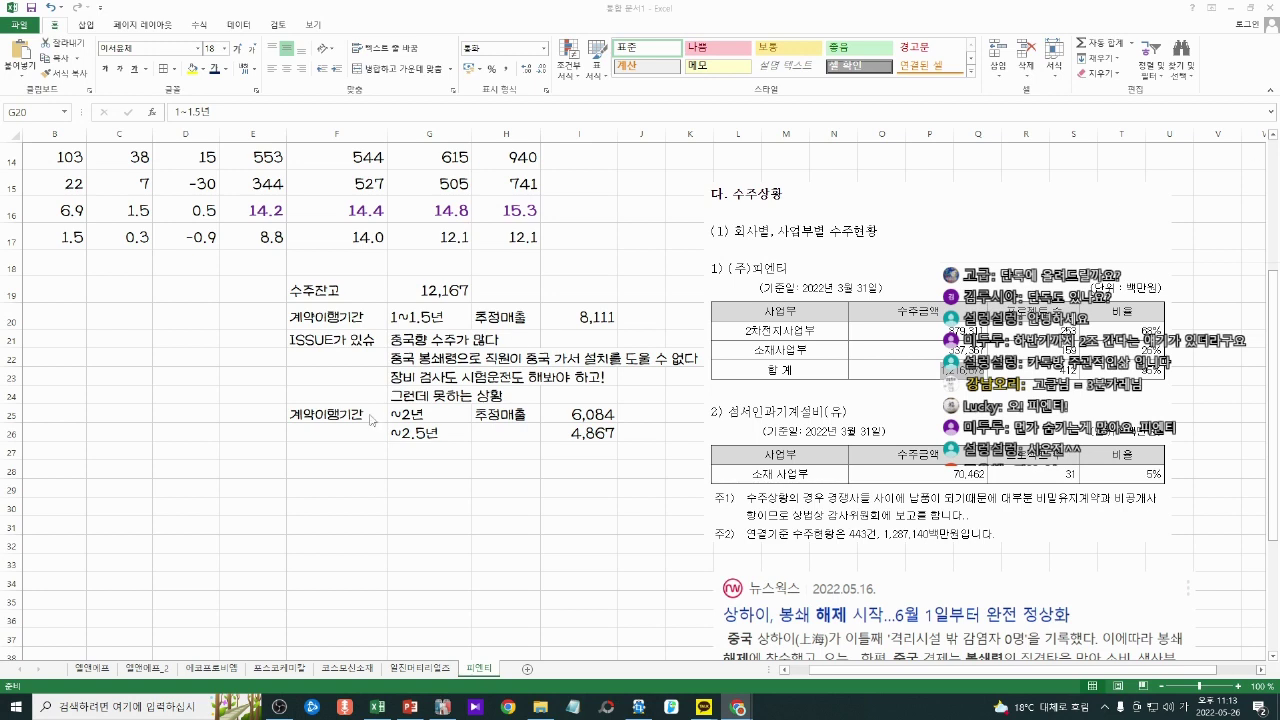
key("alt+Tab")
left_click(440, 416)
left_click(588, 424)
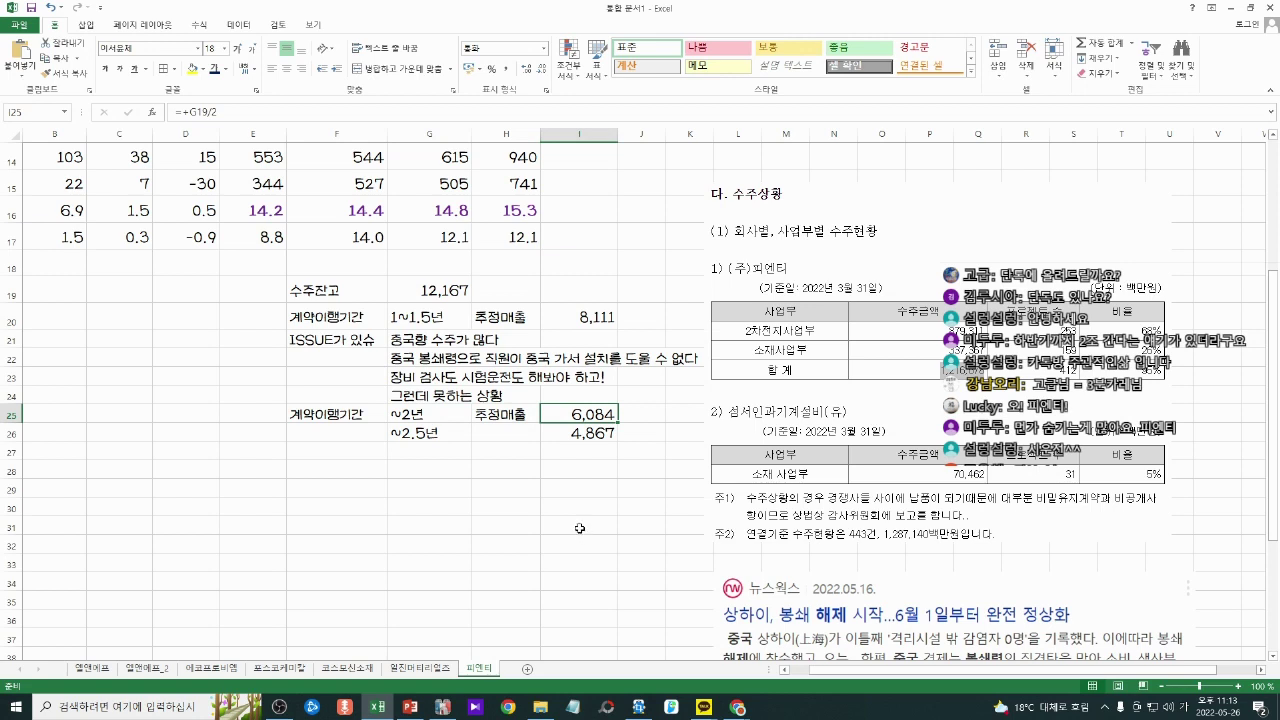
left_click(435, 323)
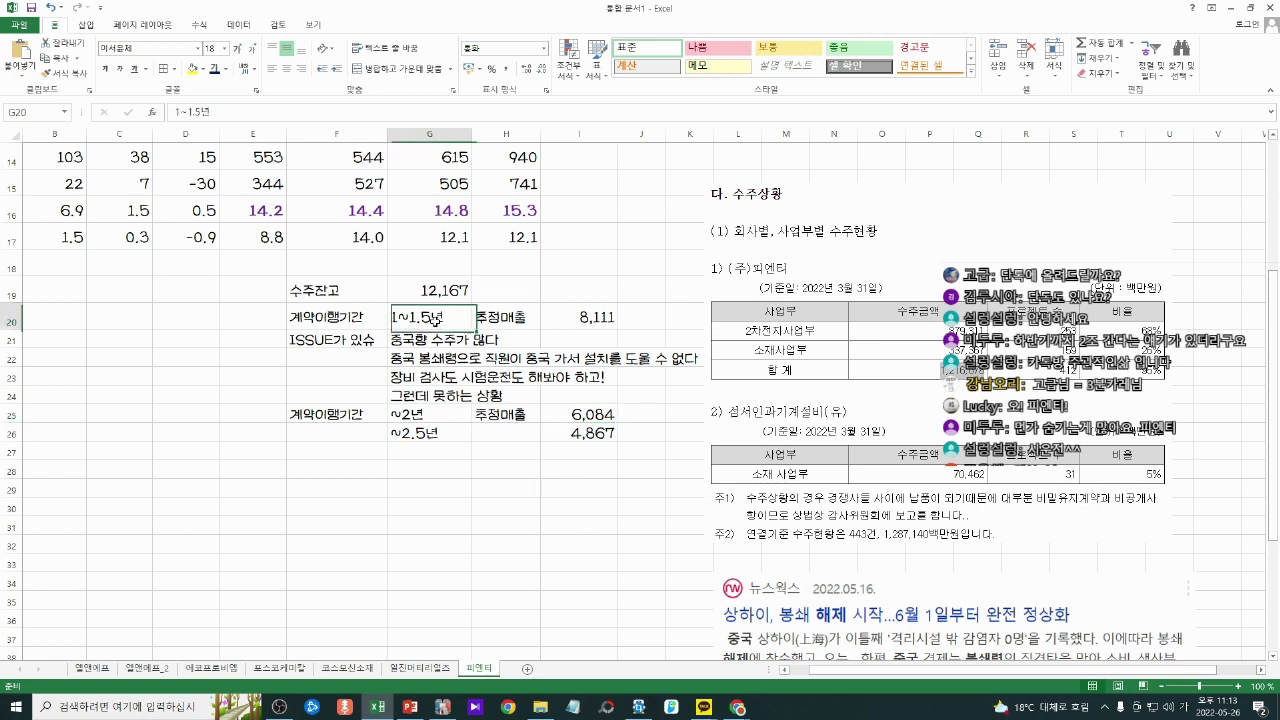
left_click(566, 322)
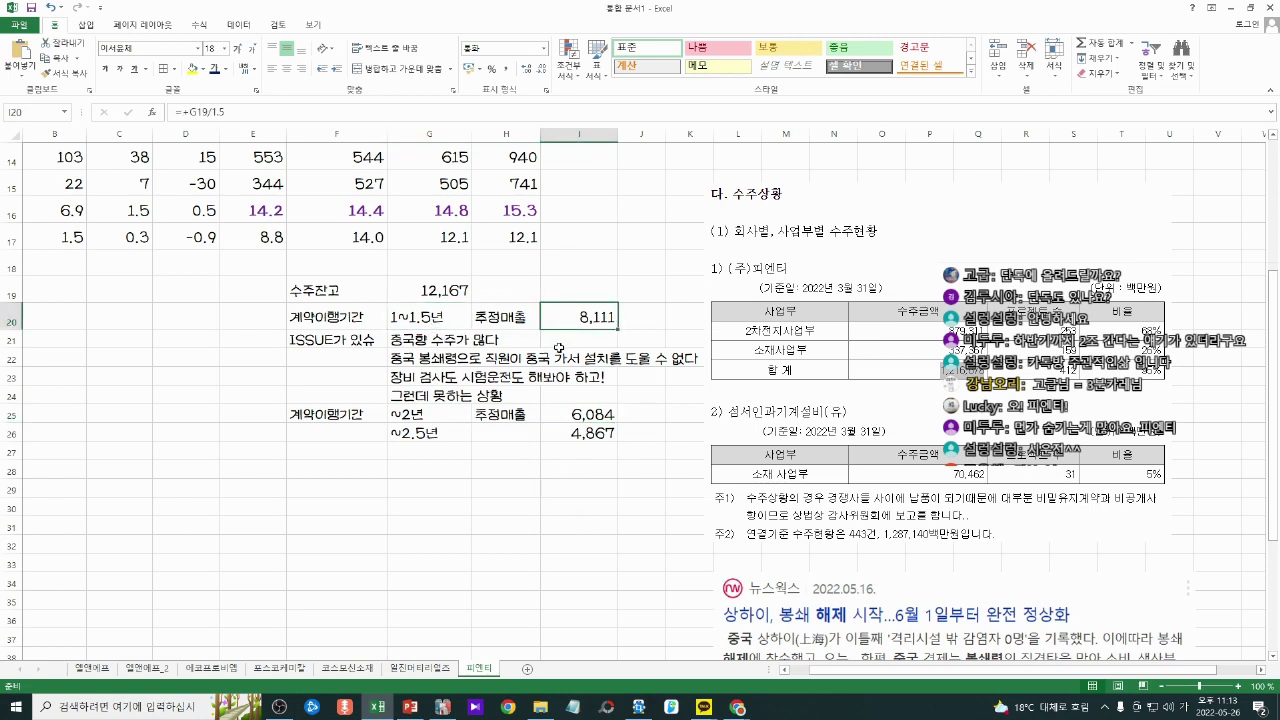
Step: Change the first 계약이행기간 entry in G20 to ~1.5년
left_click(447, 319)
type("~")
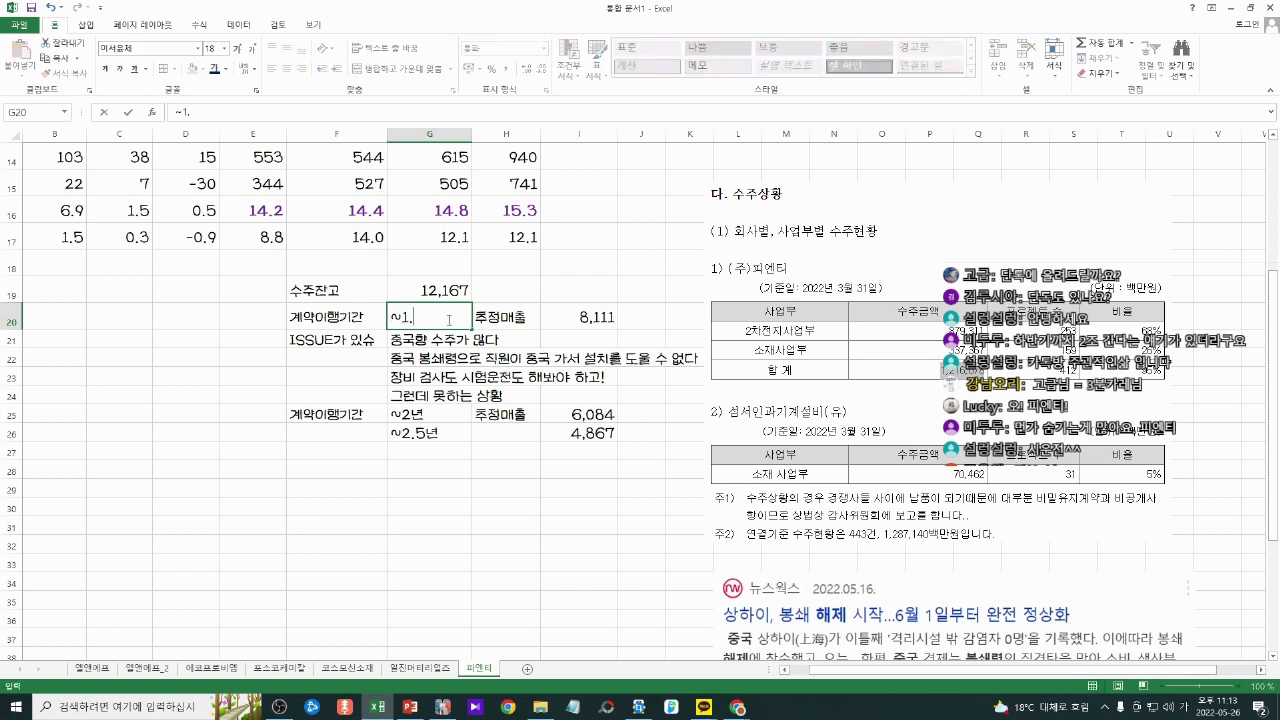
key("Return")
left_click(558, 325)
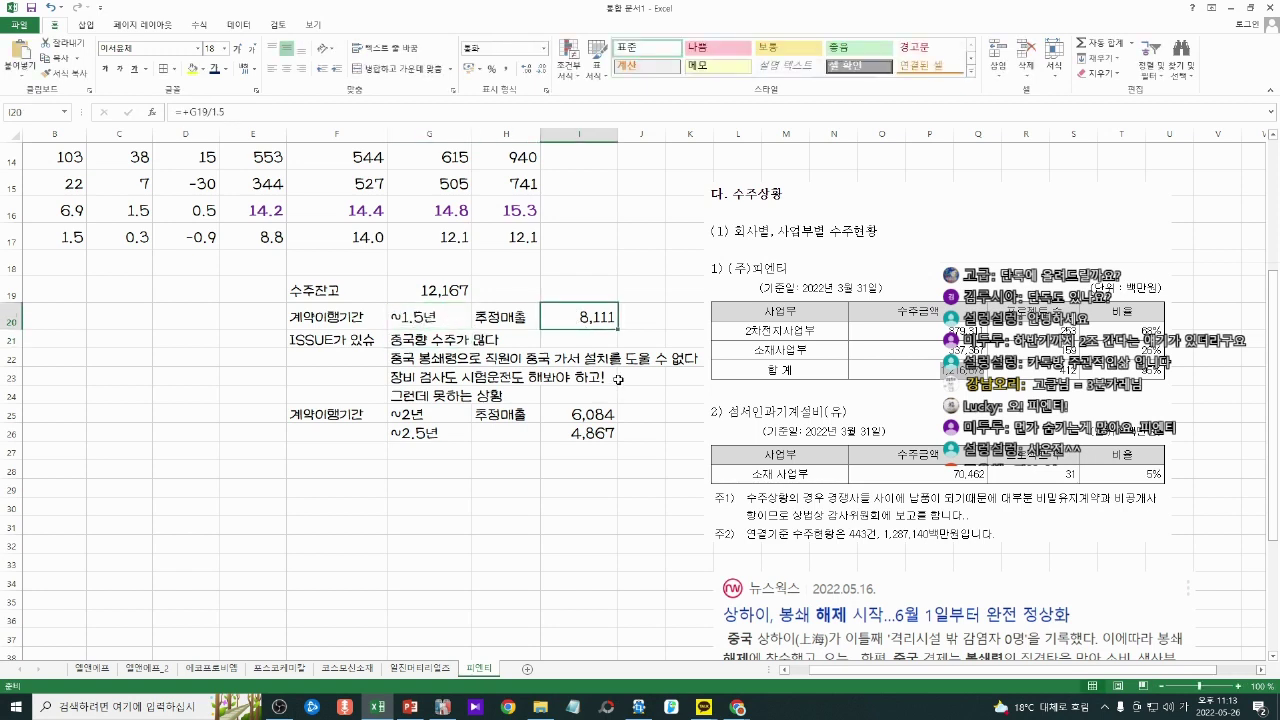
Step: Highlight the ~2년 and ~2.5년 revenue estimates in G25:I26 with a yellow fill
scroll(618, 379, "up", 1)
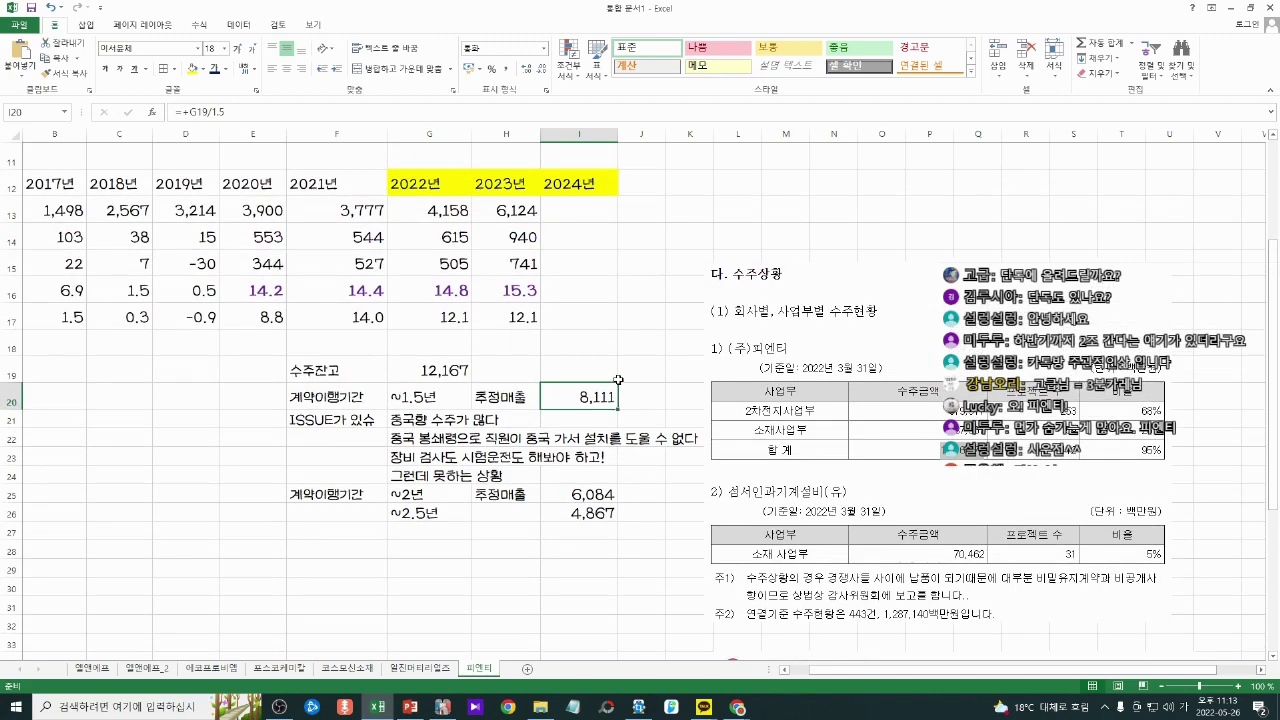
scroll(533, 354, "up", 1)
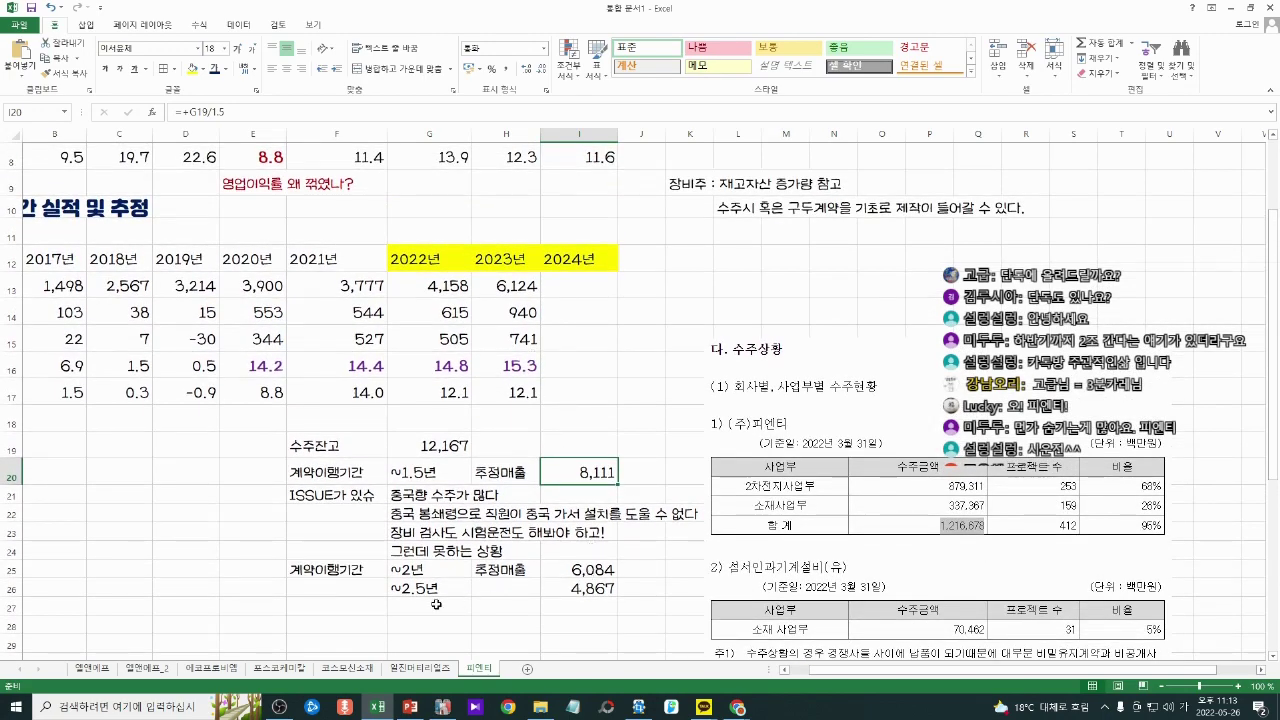
left_click_drag(422, 590, 590, 569)
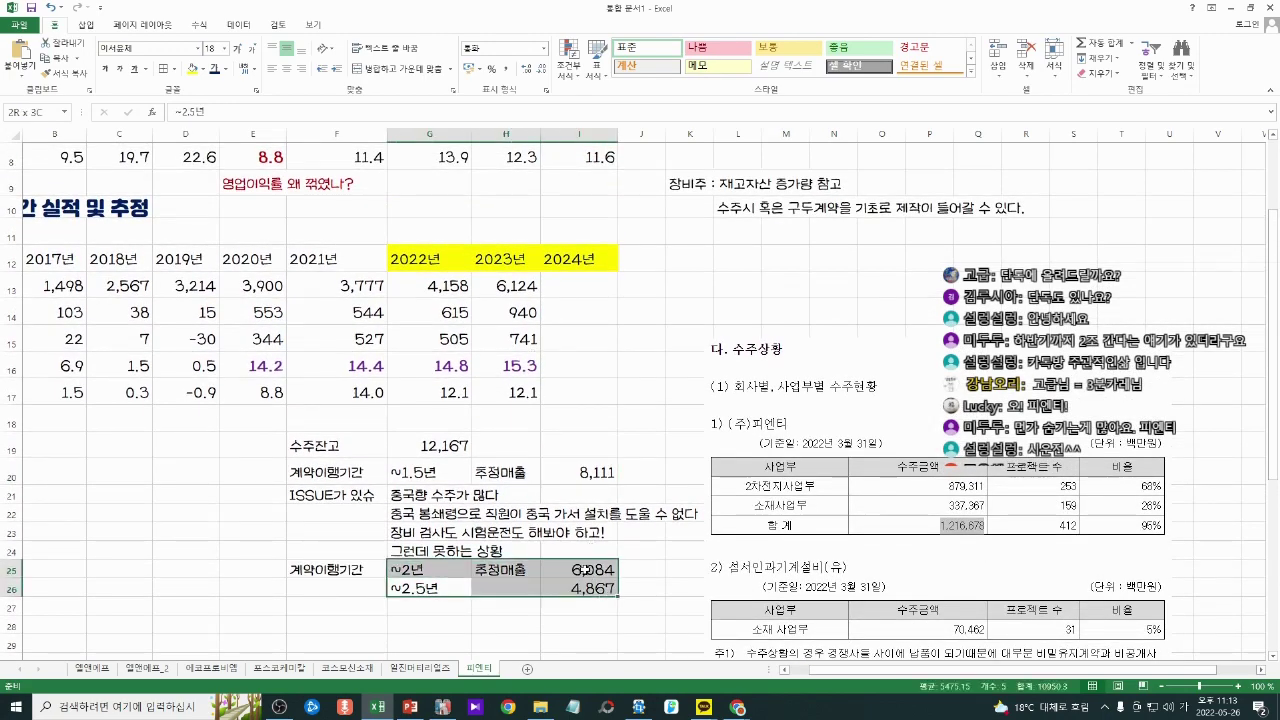
left_click(192, 68)
left_click(423, 505)
left_click_drag(420, 566, 566, 586)
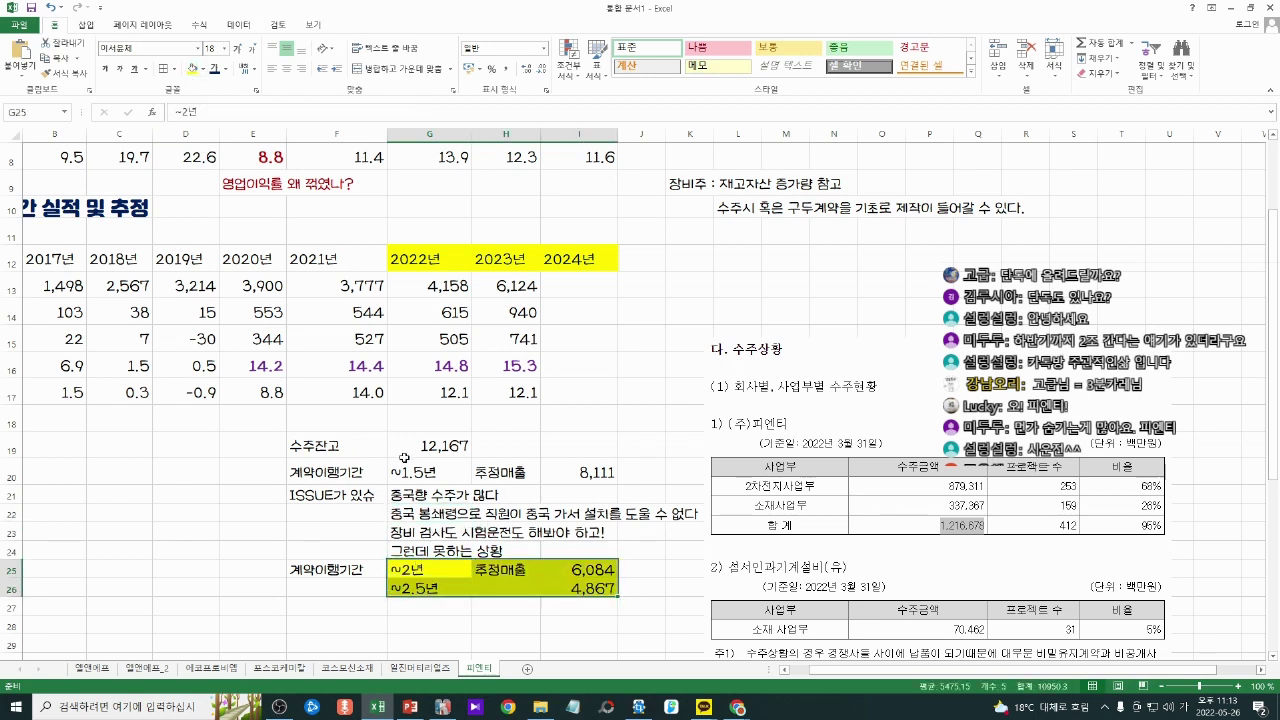
Step: Highlight the ~1.5년 revenue estimate in G20:I20 with an orange fill
left_click_drag(404, 470, 590, 472)
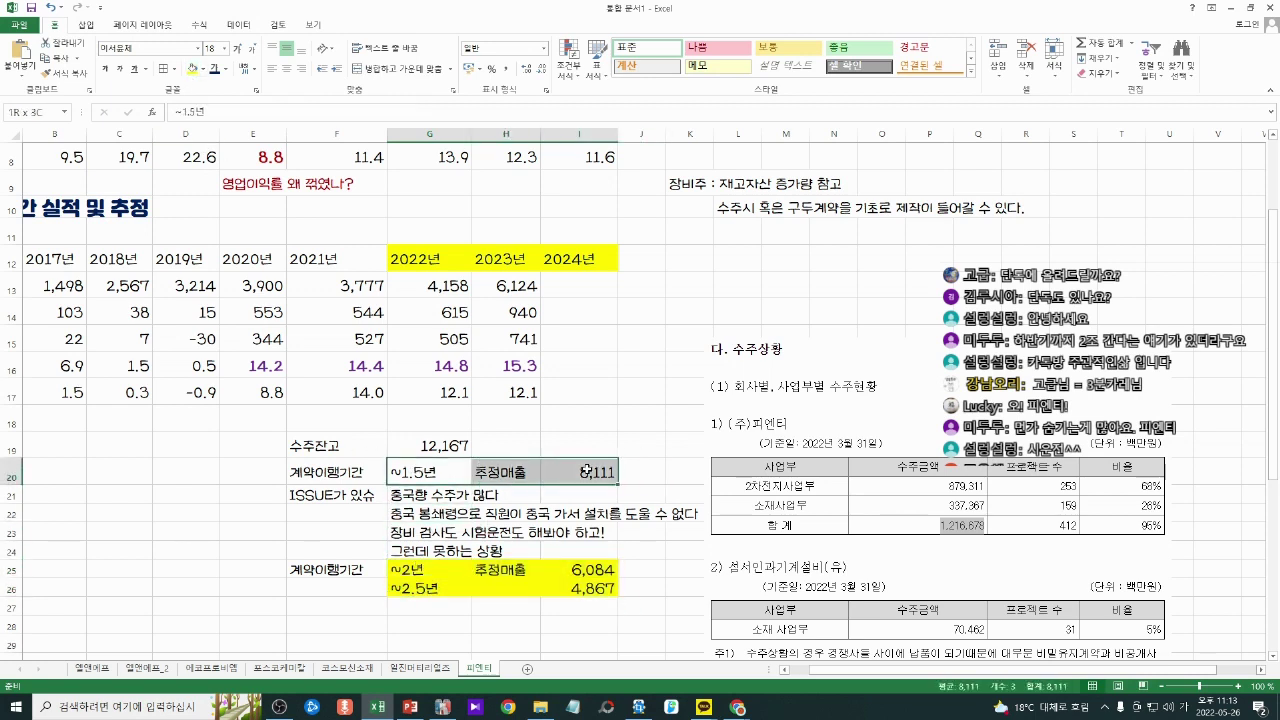
left_click(202, 70)
left_click(249, 101)
left_click(432, 312)
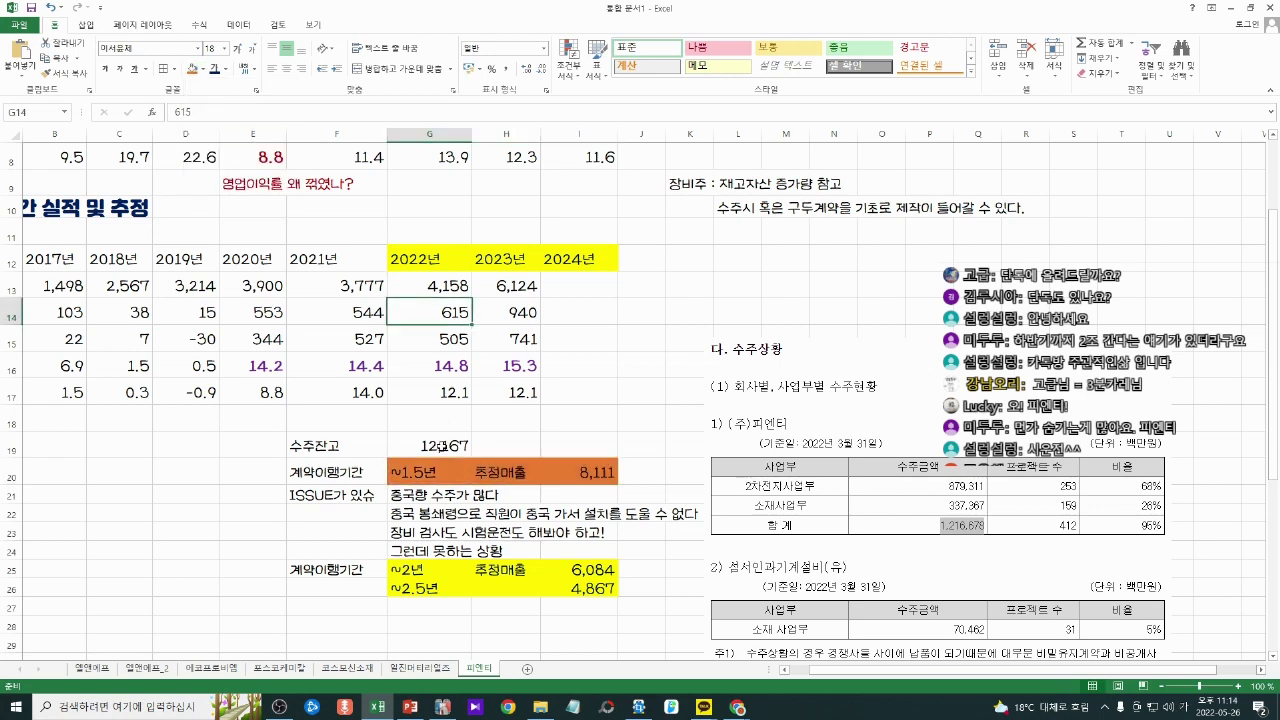
Step: Compare the ~1.5년 revenue estimate with the 2022년 annual sales forecast and the 22년 2Q forecast figures
left_click_drag(428, 470, 564, 472)
left_click(564, 472)
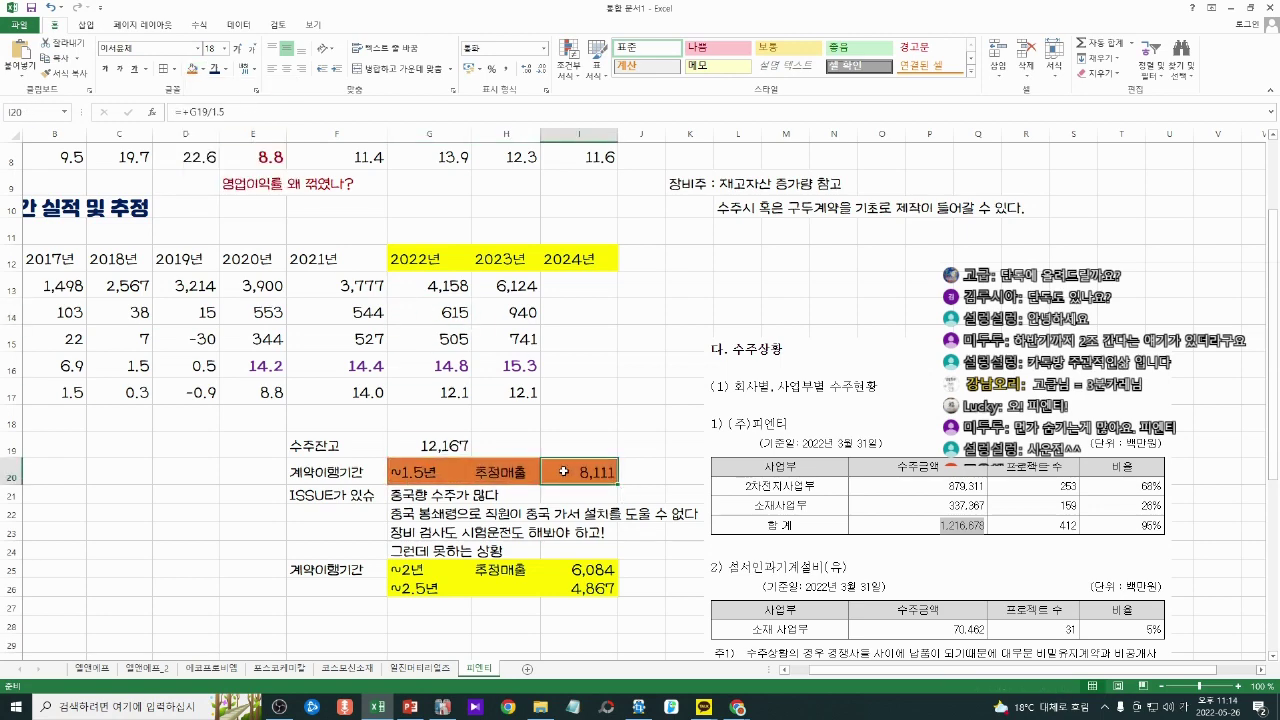
scroll(564, 471, "up", 1)
scroll(564, 471, "down", 1)
left_click(445, 290)
scroll(396, 320, "up", 3)
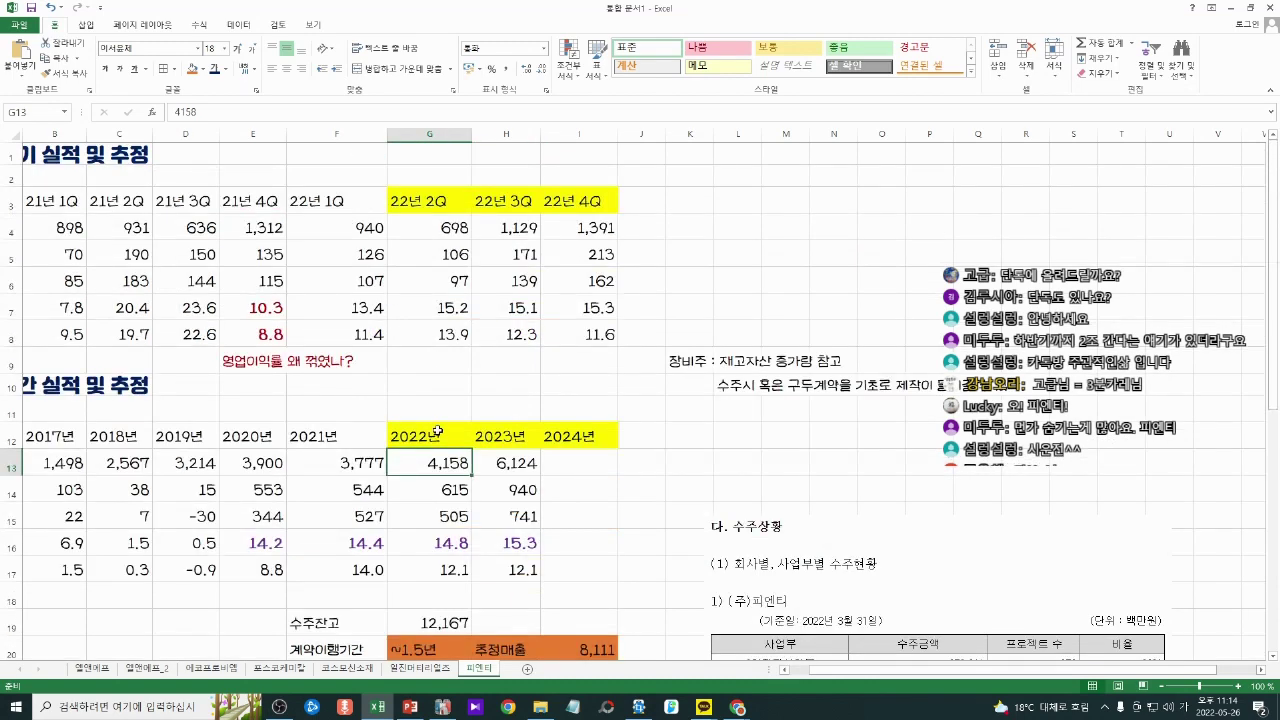
double_click(458, 228)
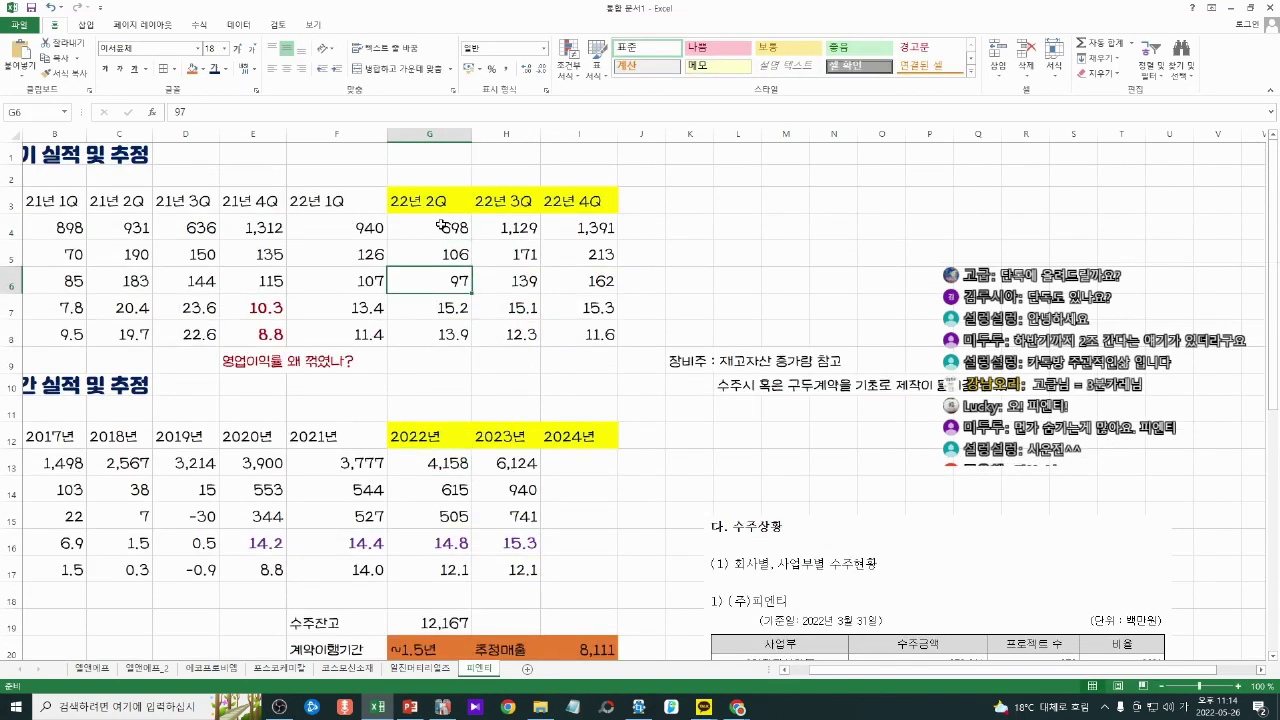
left_click_drag(441, 224, 452, 334)
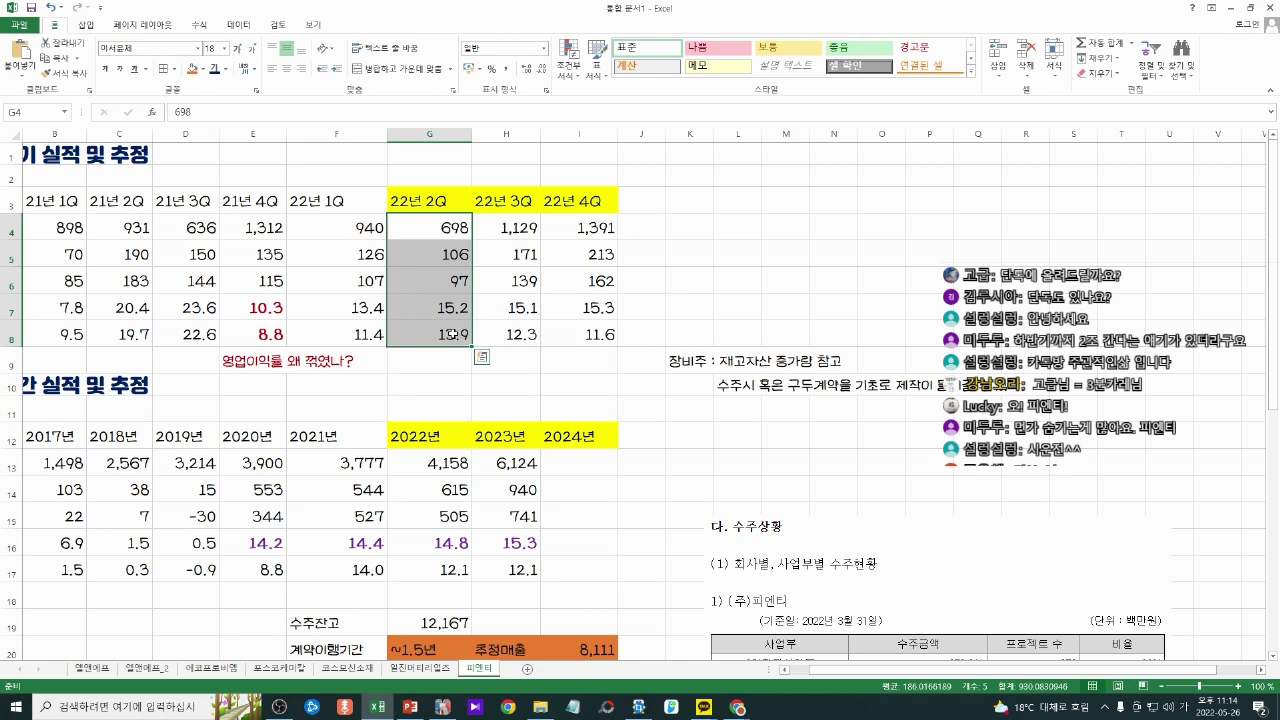
scroll(452, 334, "down", 3)
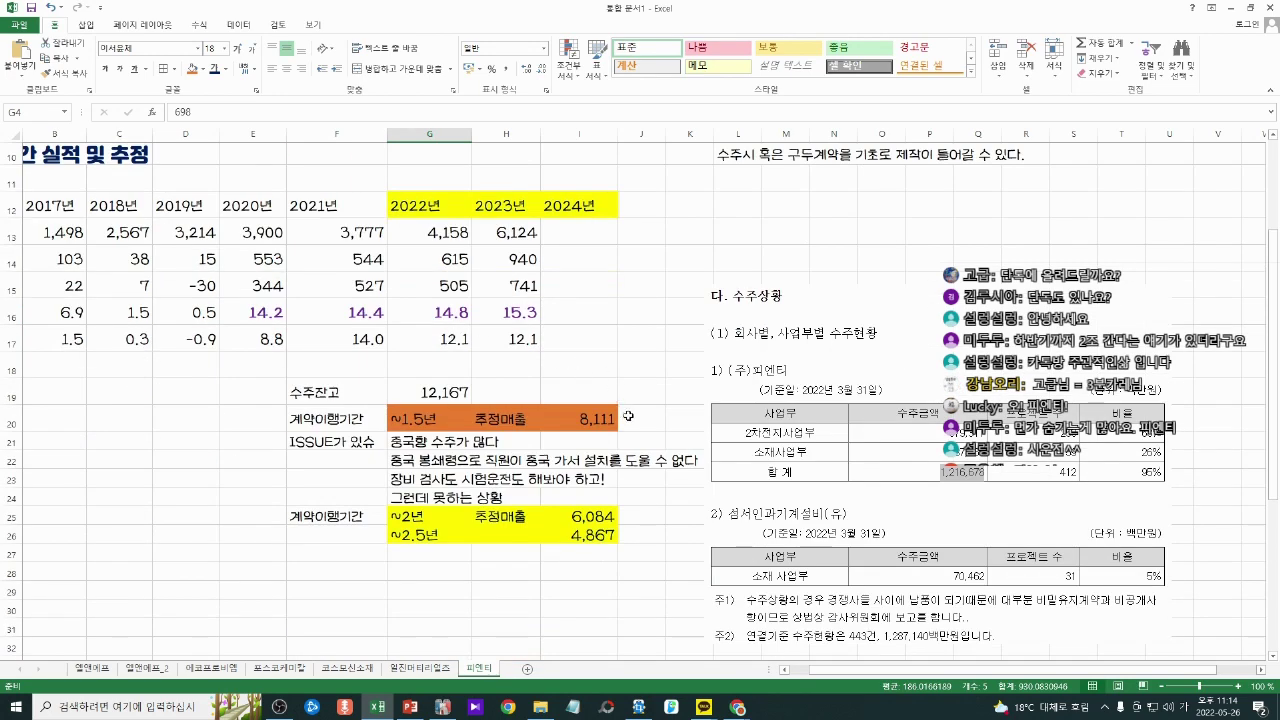
Step: Examine the 22년 1Q sales against the quarterly forecasts for 22년 2Q to 4Q in G3:I8
left_click(628, 416)
key("alt")
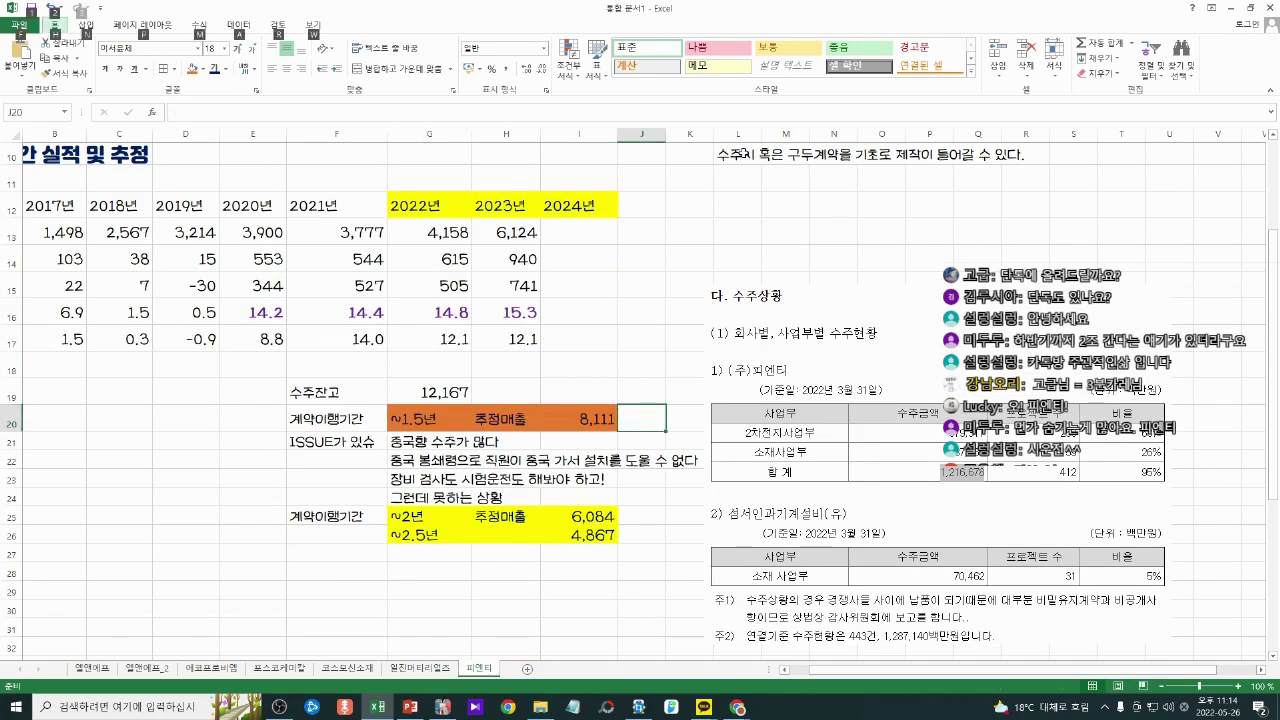
key("Escape")
left_click(578, 418)
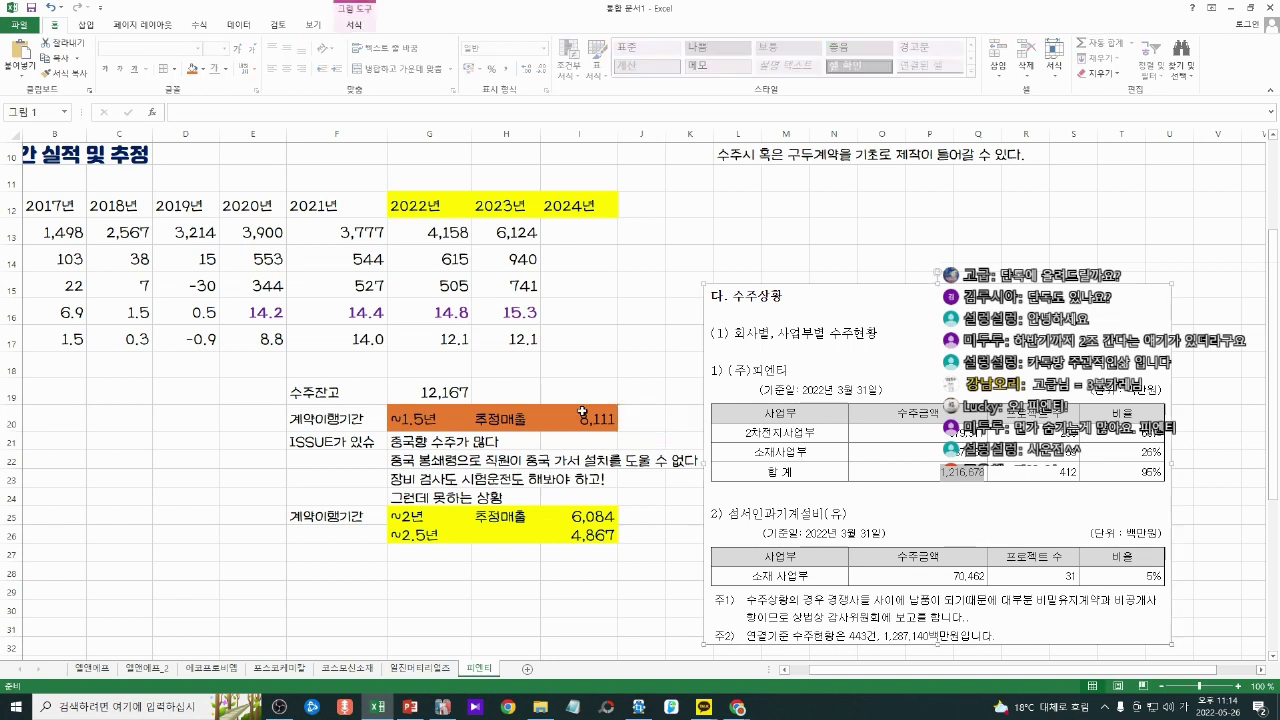
left_click(639, 424)
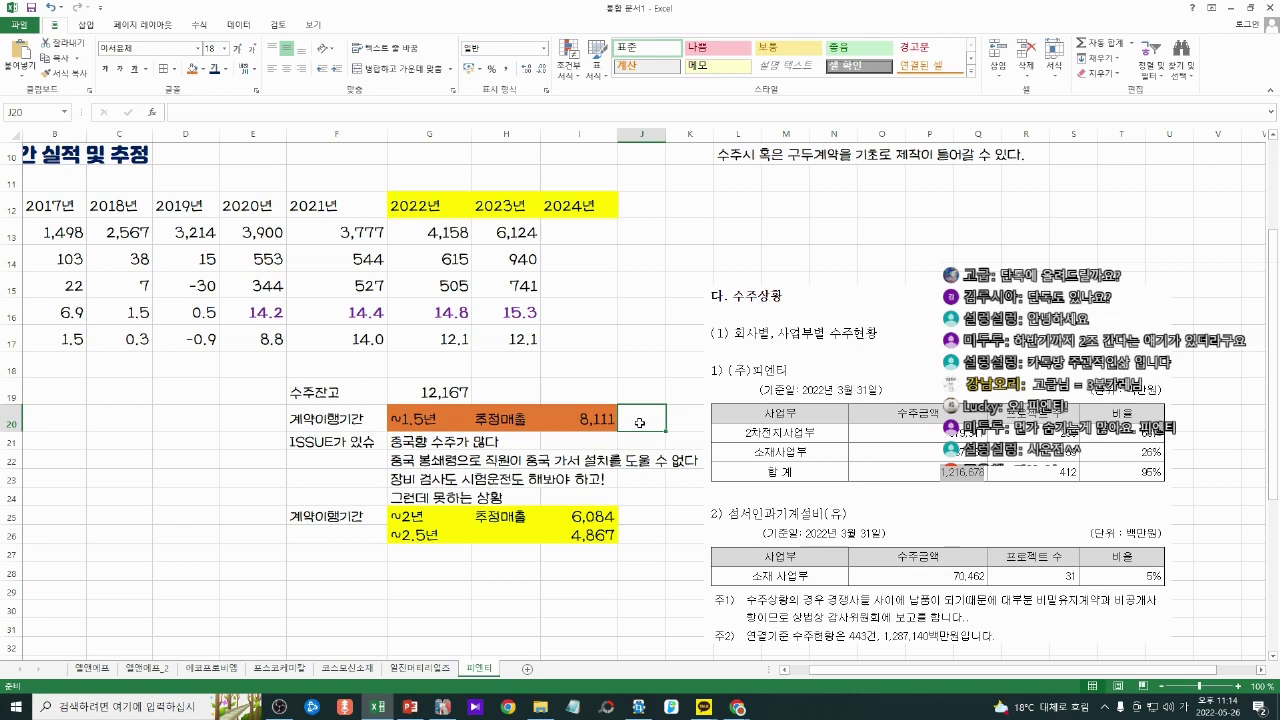
scroll(639, 424, "up", 3)
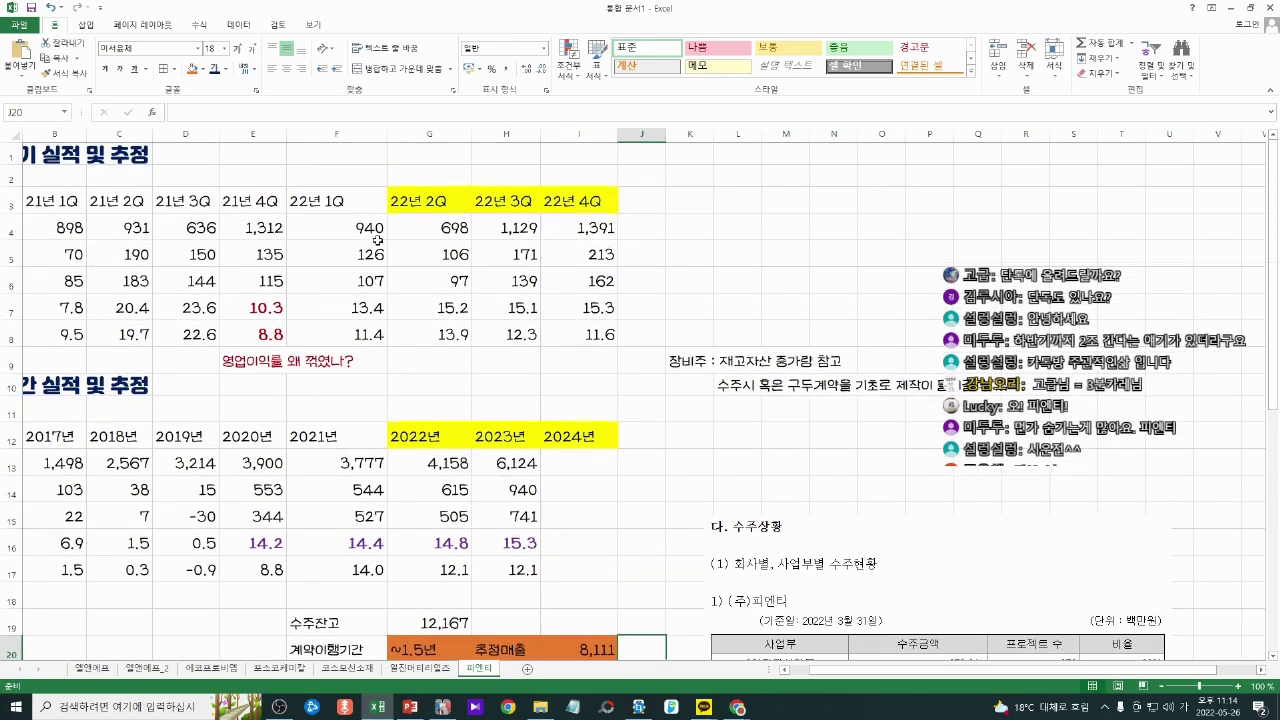
left_click(377, 239)
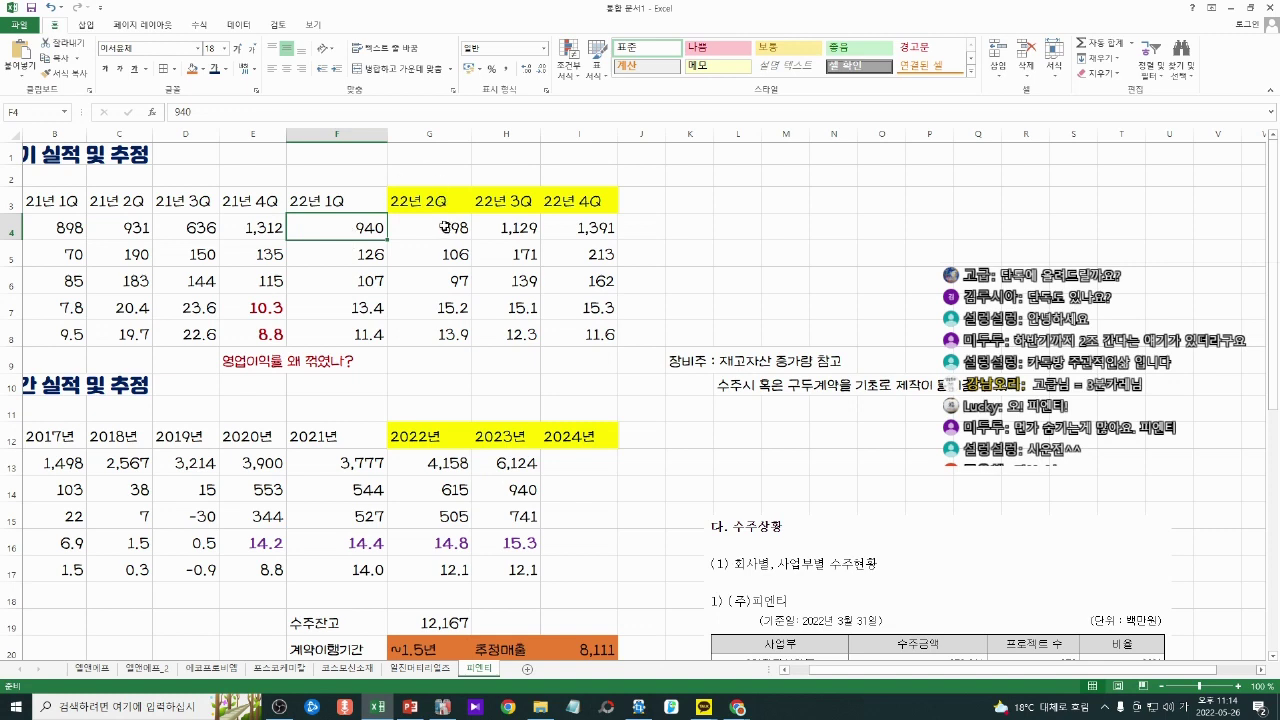
left_click_drag(438, 205, 580, 334)
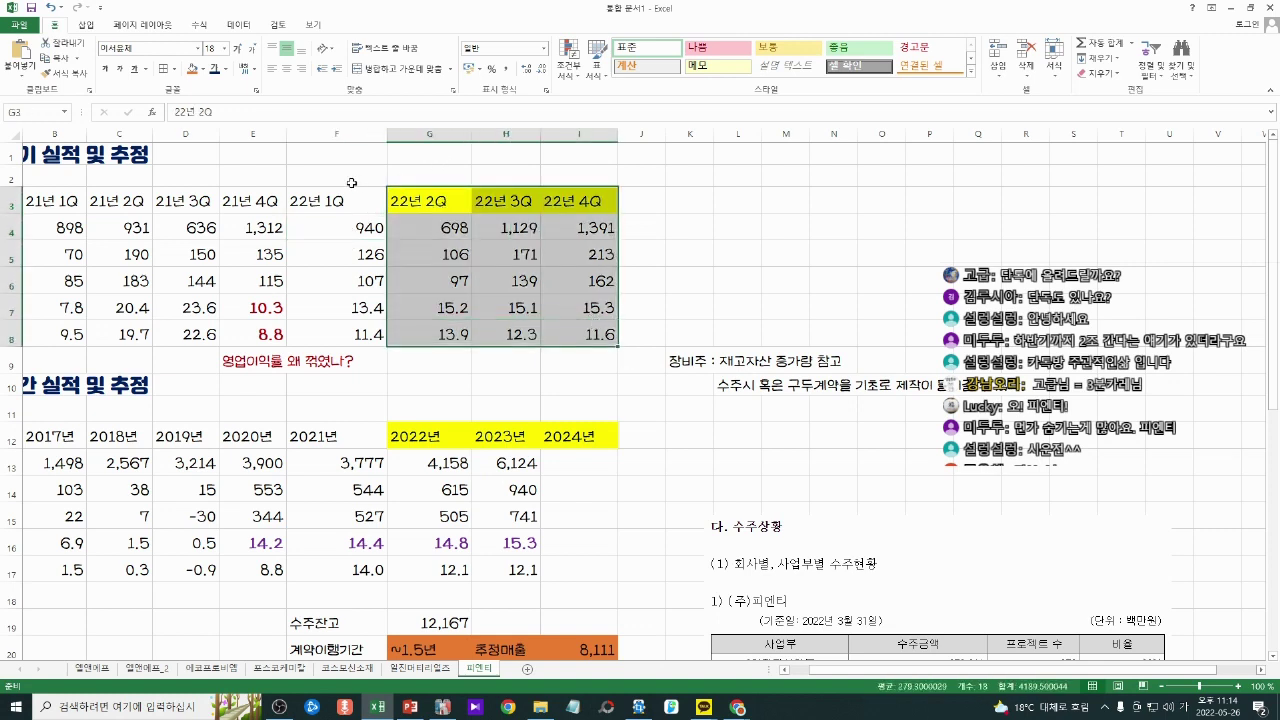
left_click_drag(335, 175, 585, 175)
left_click(411, 71)
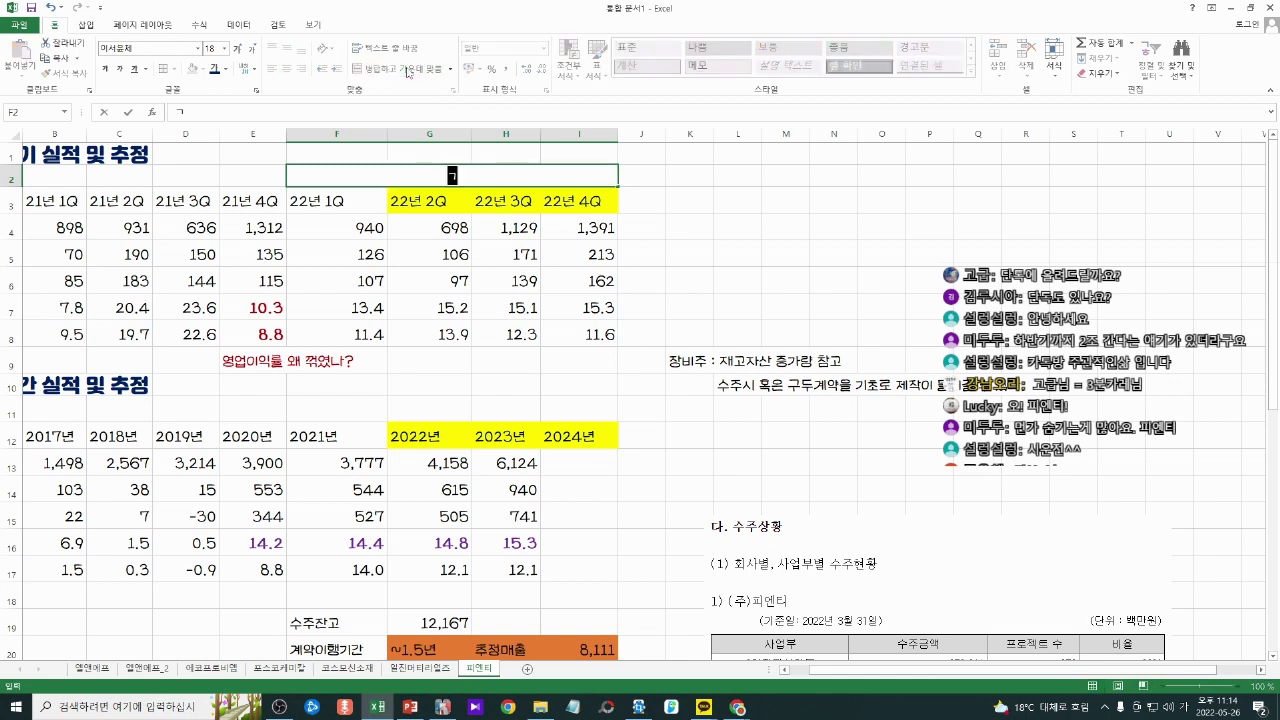
key("ctrl+z")
Step: Merge and center G2:I2 above the 22년 2Q to 4Q forecasts and enter the heading 기존 컨센서스
left_click(436, 217)
left_click_drag(434, 178, 552, 177)
left_click(405, 69)
type("기존 컨센서스")
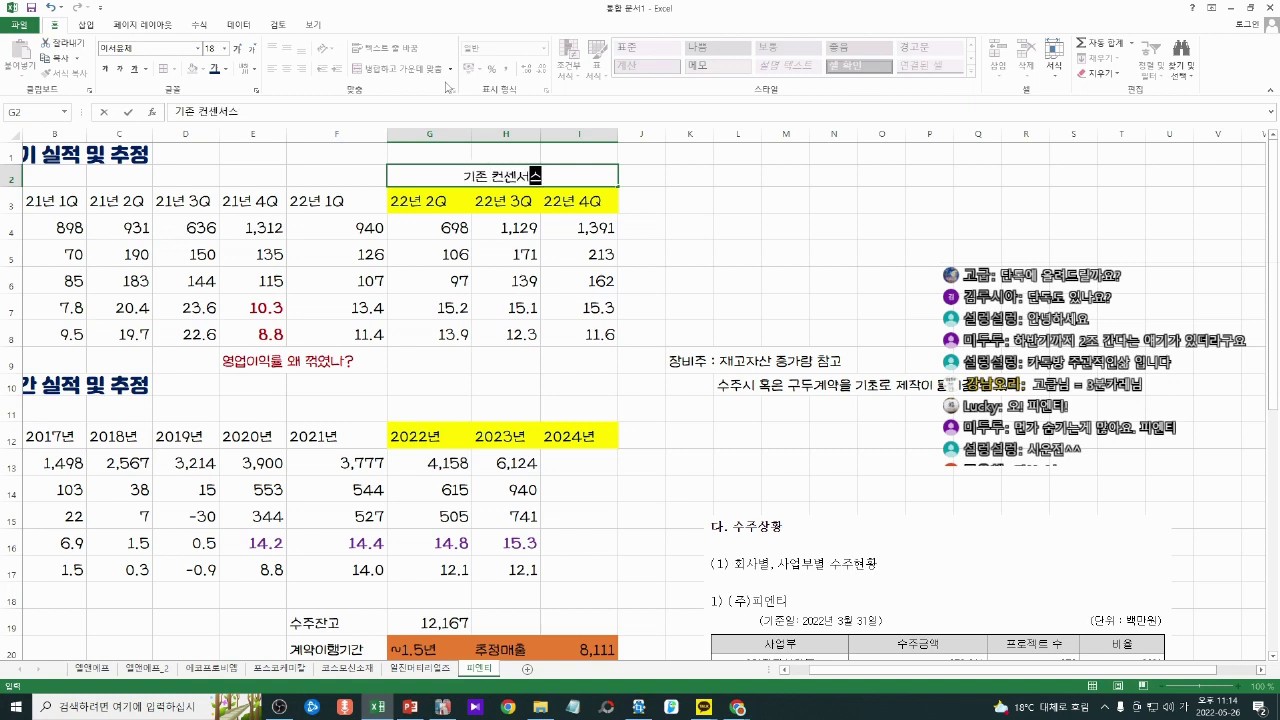
key("Return")
left_click(718, 158)
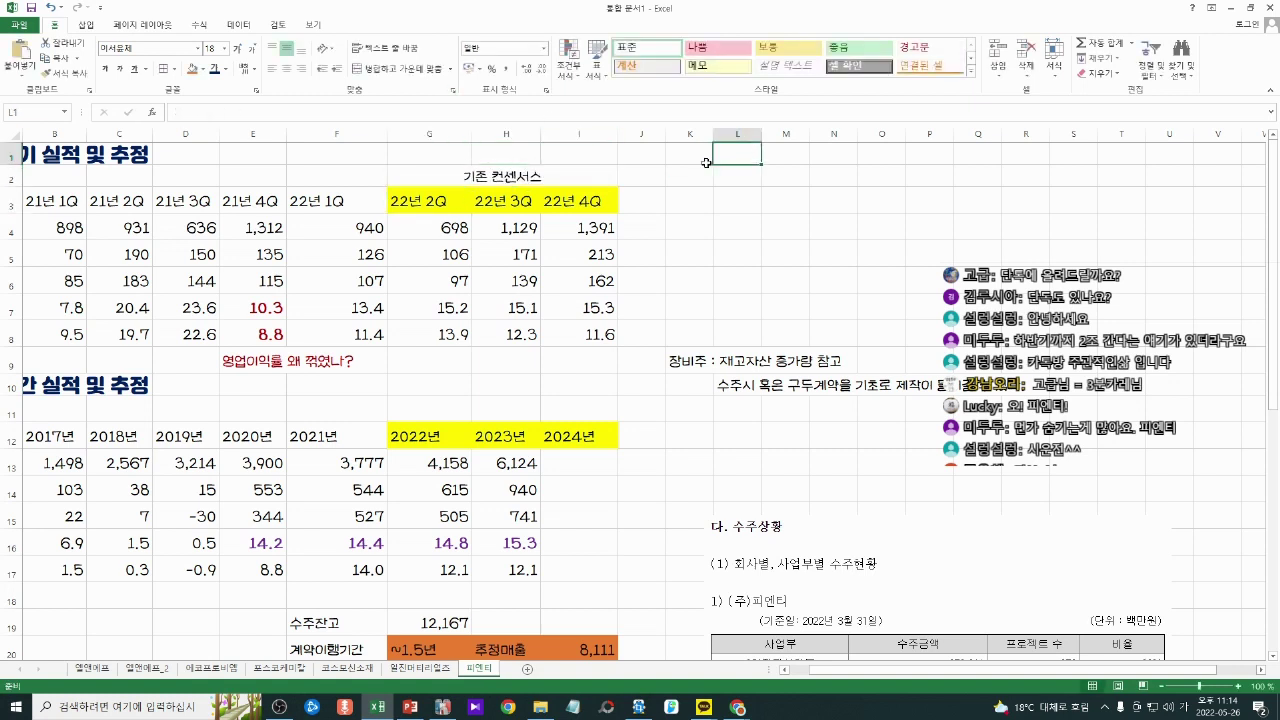
Step: Copy the quarterly forecast block G3:I8 to the range starting at J3
left_click_drag(642, 176, 750, 178)
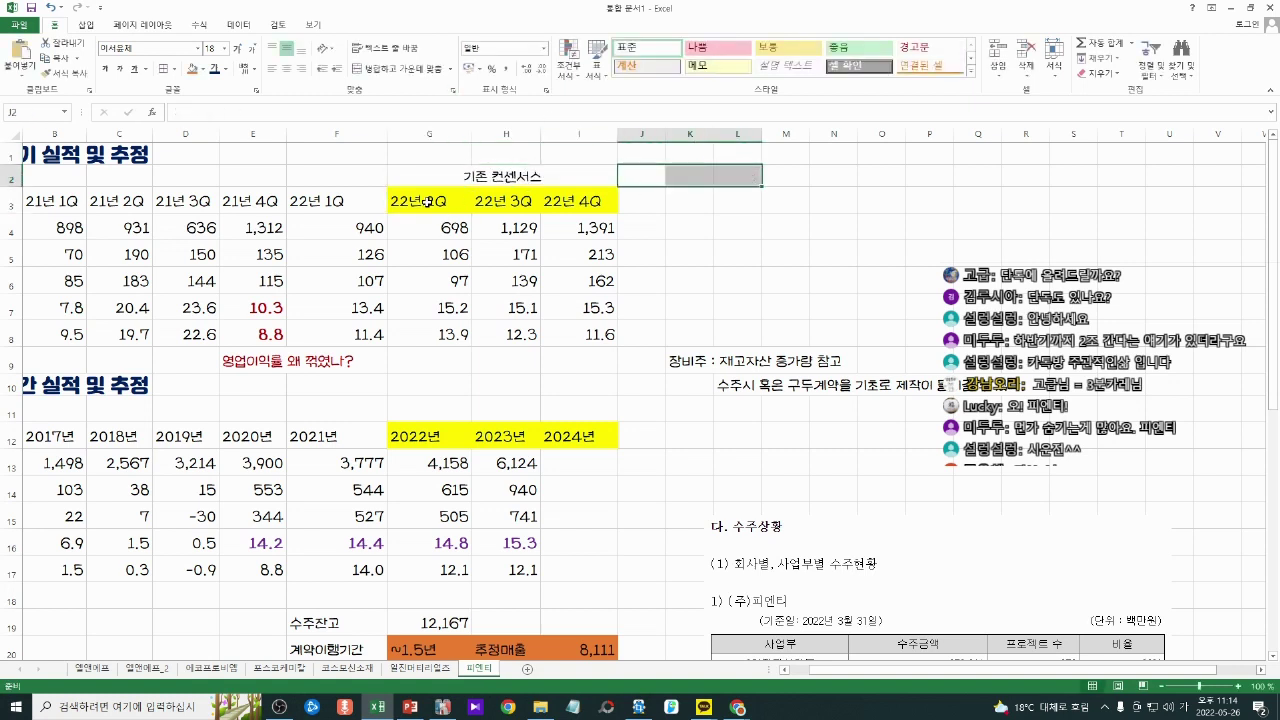
left_click_drag(425, 200, 598, 334)
key("ctrl+c")
left_click(640, 200)
key("ctrl+v")
left_click(881, 253)
key("Escape")
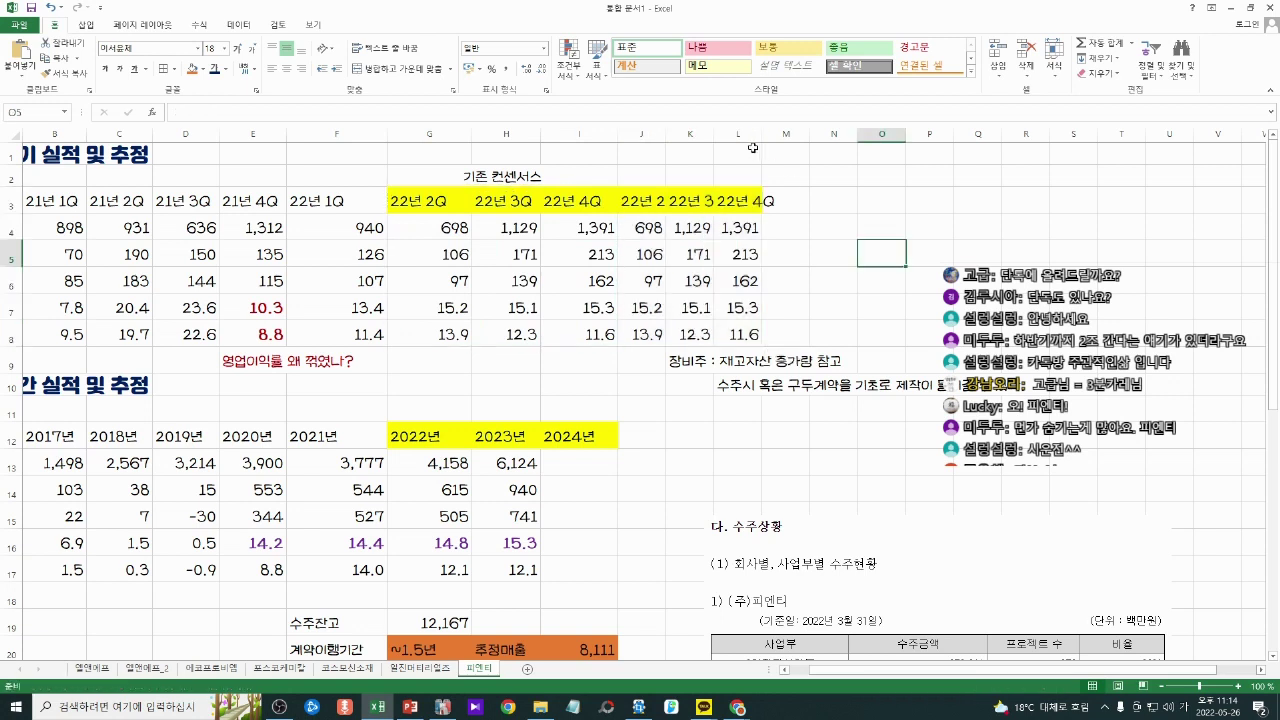
Step: Auto-fit the widths of columns J to L to their contents
double_click(762, 133)
double_click(712, 133)
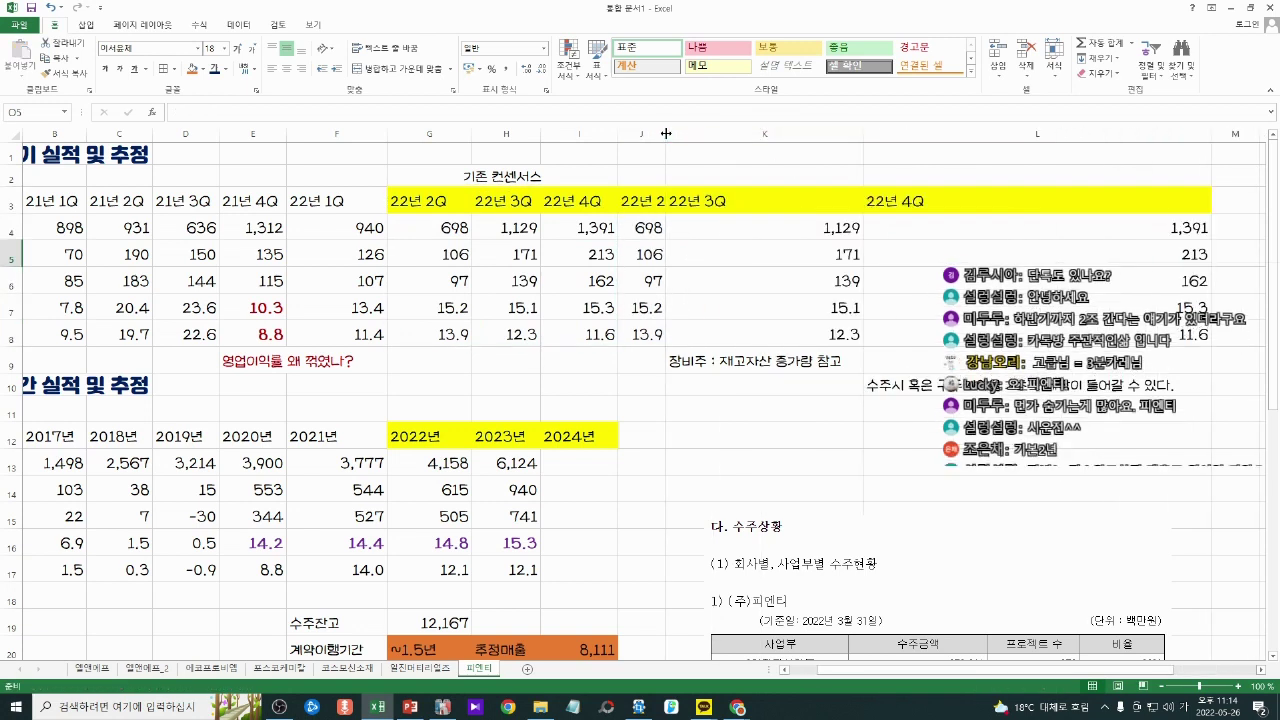
double_click(666, 133)
left_click(751, 195)
Step: Set columns G to I to one uniform column width and repeat the same width on columns J to L
left_click_drag(574, 131, 429, 127)
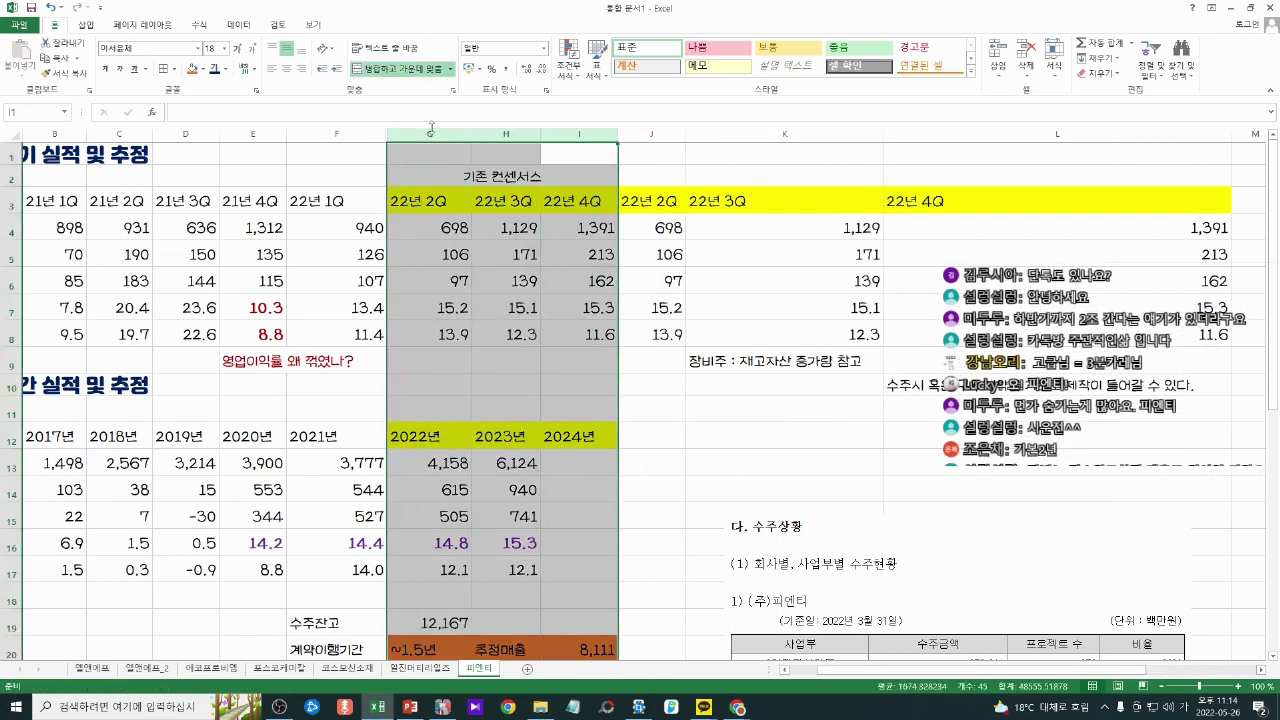
right_click(431, 129)
left_click(487, 286)
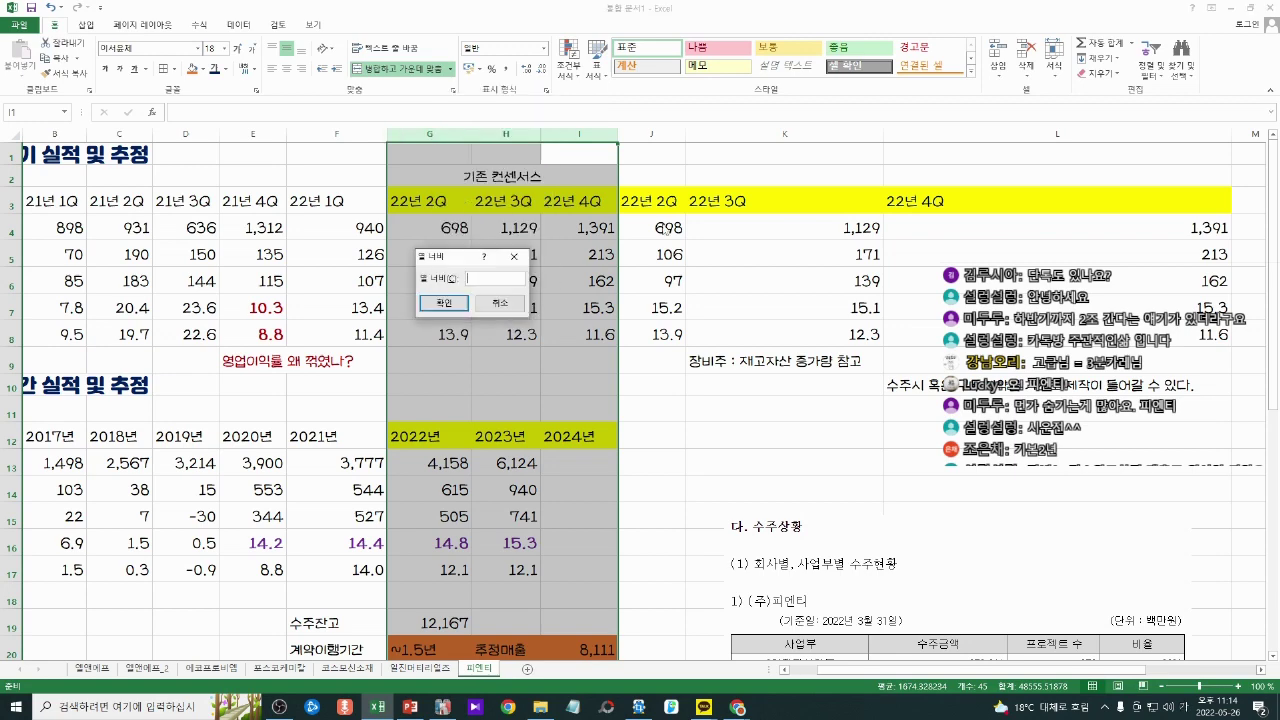
key("Return")
left_click_drag(672, 134, 944, 134)
key("F4")
left_click(845, 336)
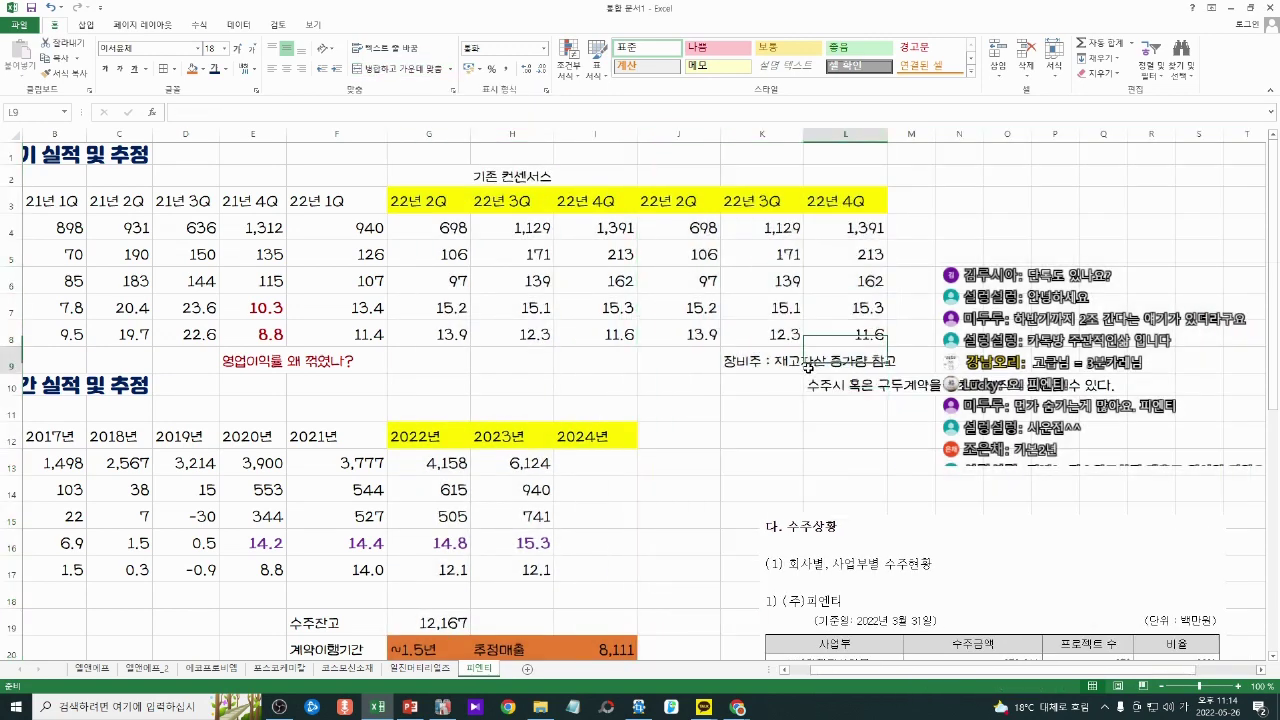
Step: Merge and center J2:L2 above the copied quarterly forecasts
left_click(686, 227)
left_click(686, 201)
left_click(690, 182)
left_click_drag(690, 182, 855, 179)
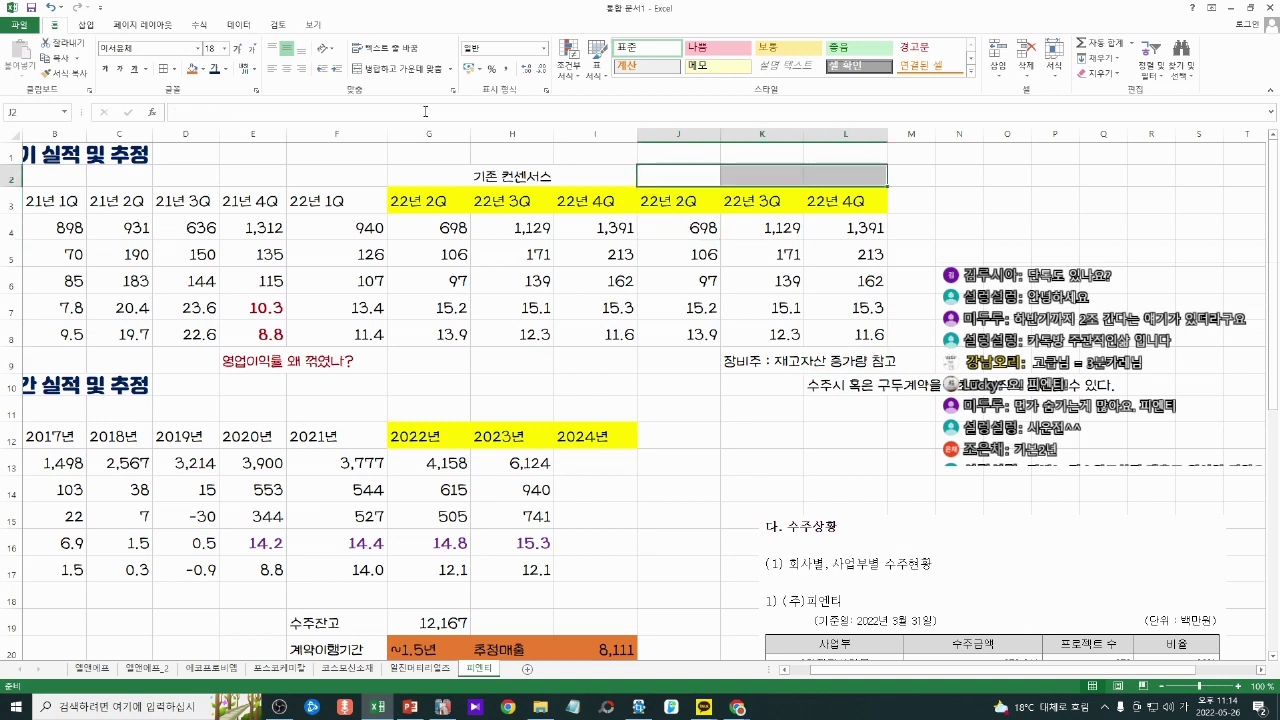
left_click(393, 70)
Step: Fill the copied quarter headers in J3:L3 with orange
left_click(674, 195)
left_click_drag(708, 200, 845, 200)
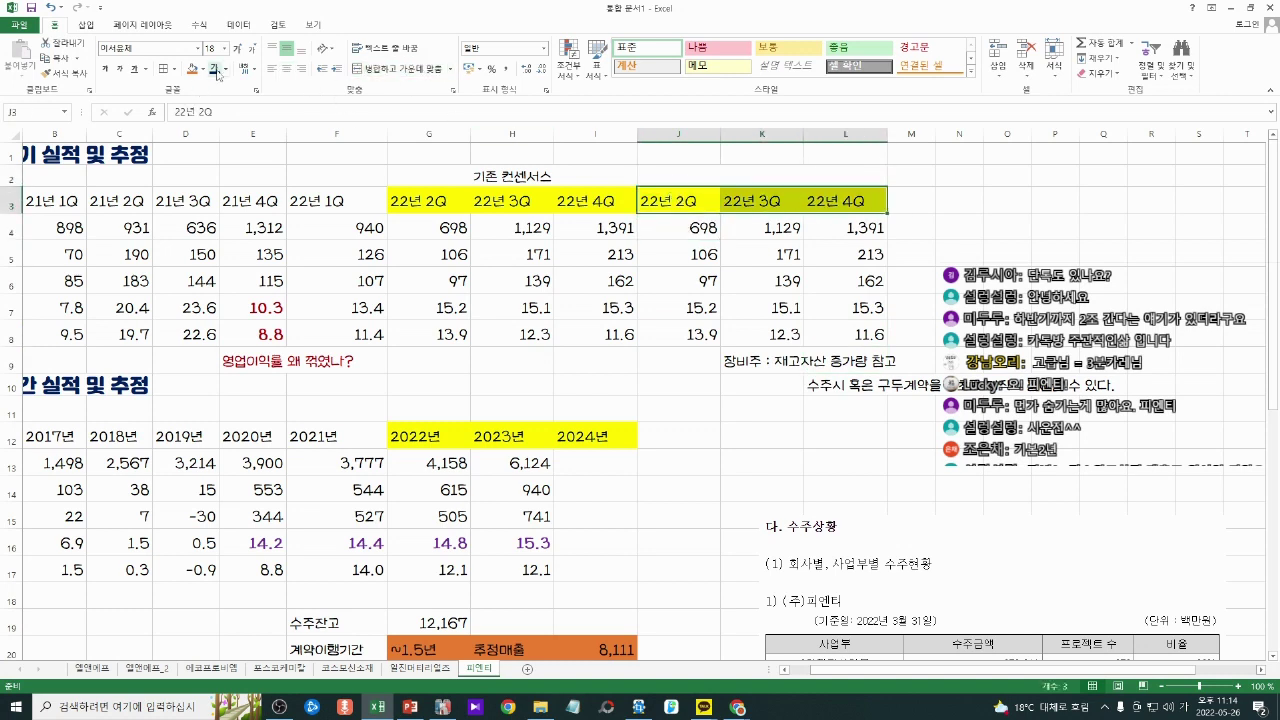
left_click(192, 68)
Step: Enter the presenter's nickname followed by 개인적인 의견 as the heading in merged cell J2:L2
left_click(700, 176)
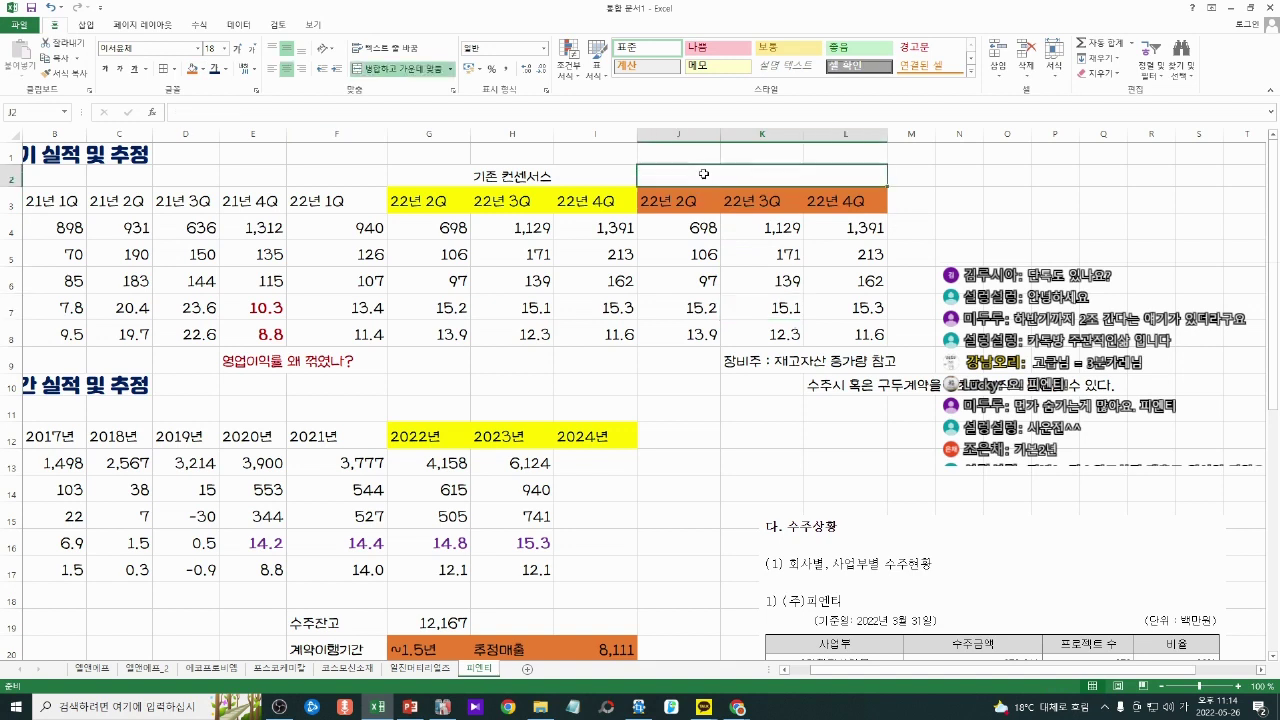
double_click(705, 174)
type("강남오리")
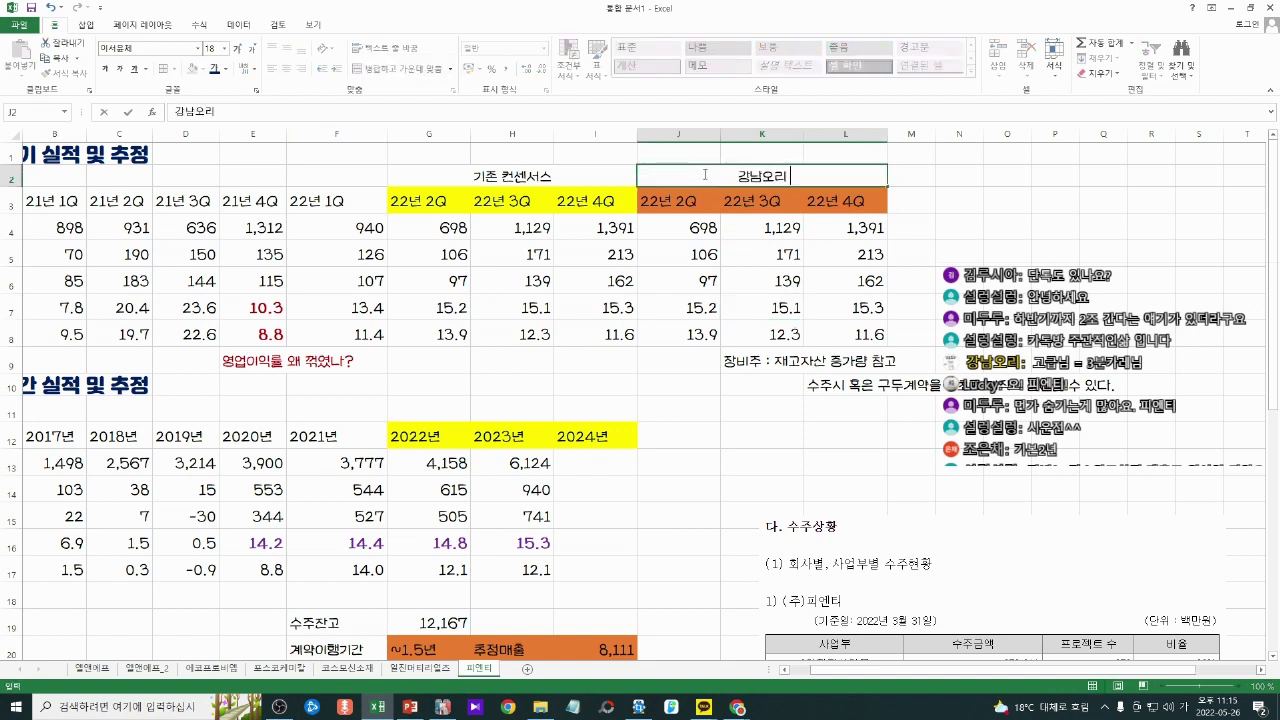
type(" 개인적인")
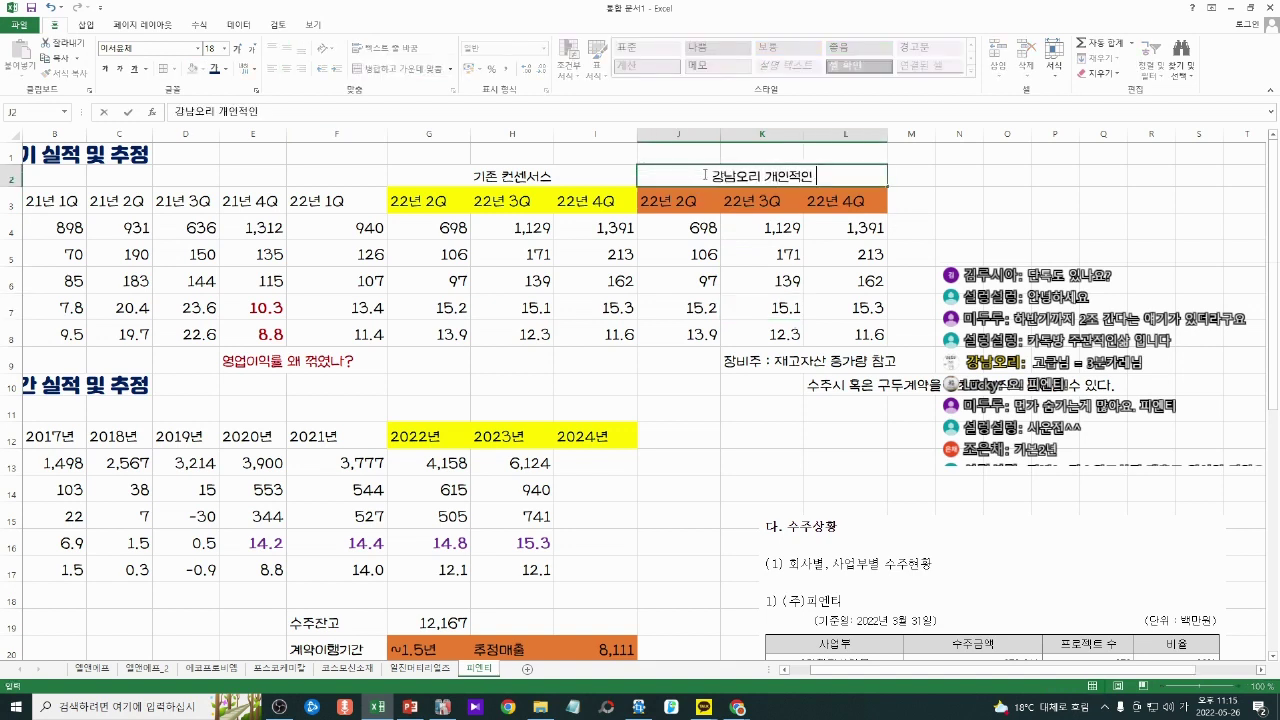
type(" 회견")
key("Return")
key("Return")
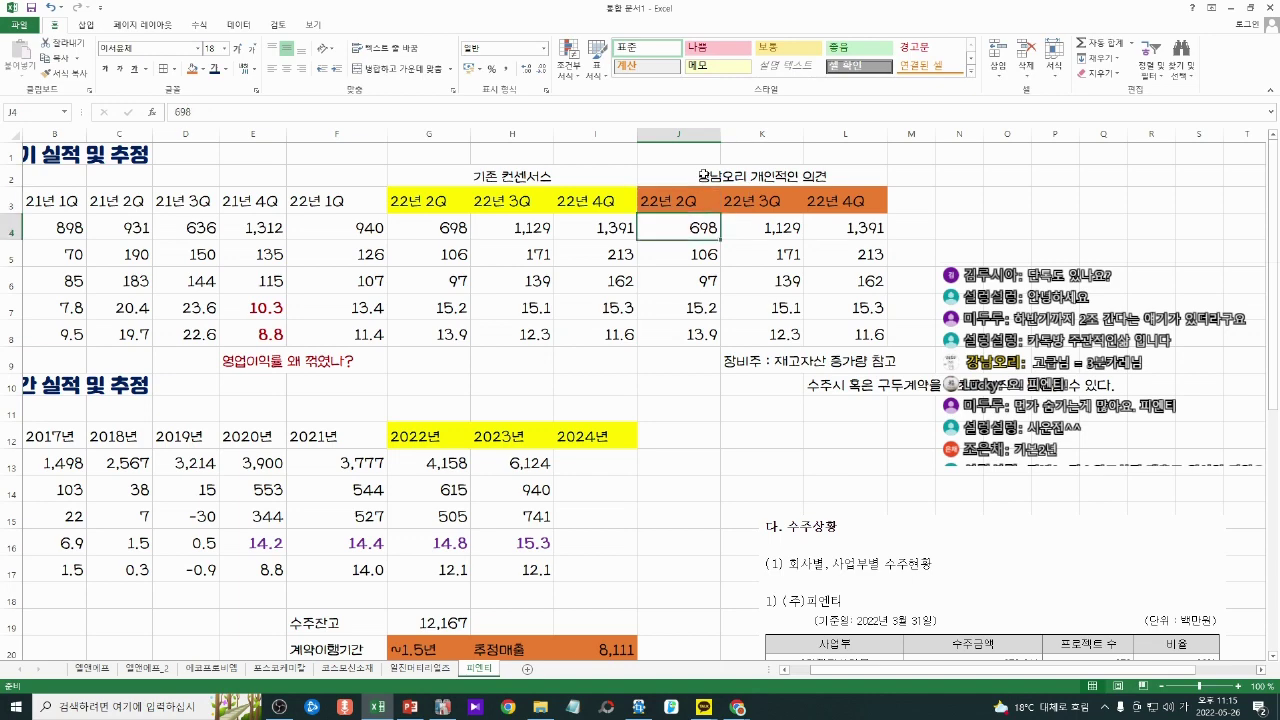
Step: Check the lockdown-lifting news capture and set the 22년 2Q opinion sales in J4 equal to the 22년 1Q sales in F4
key("Left")
key("Left")
key("Left")
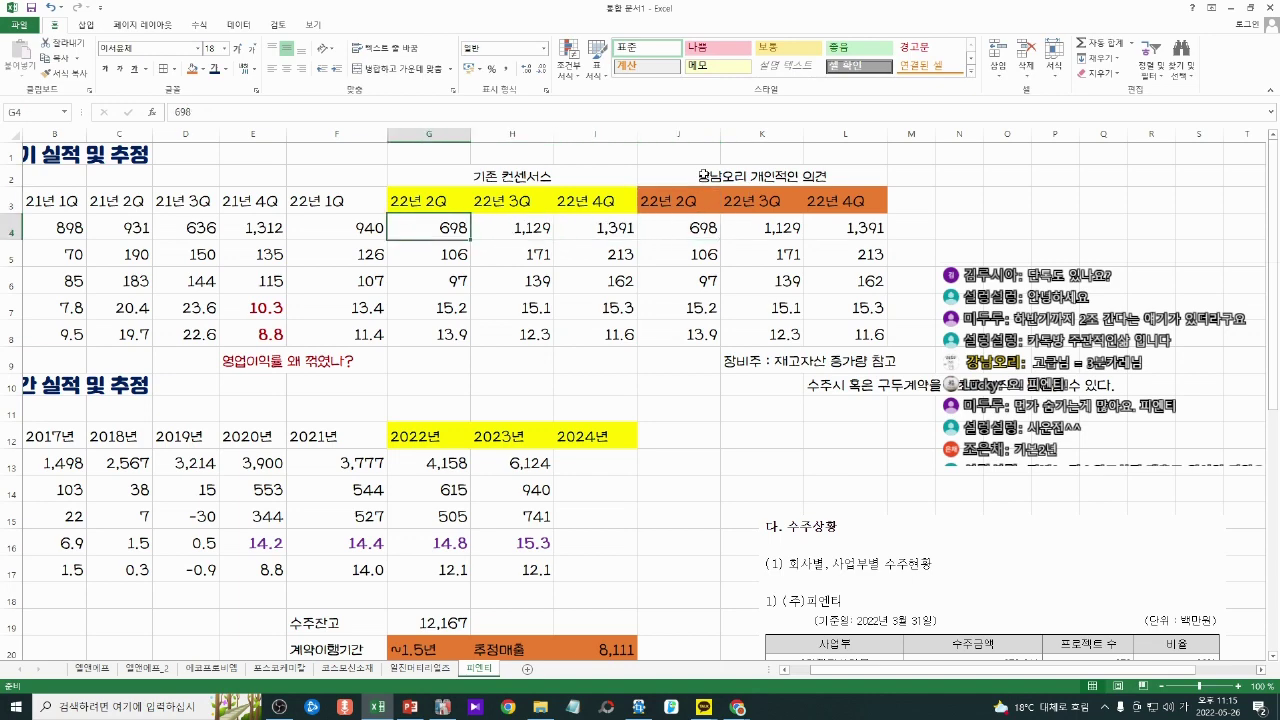
scroll(1029, 522, "down", 6)
left_click(1010, 540)
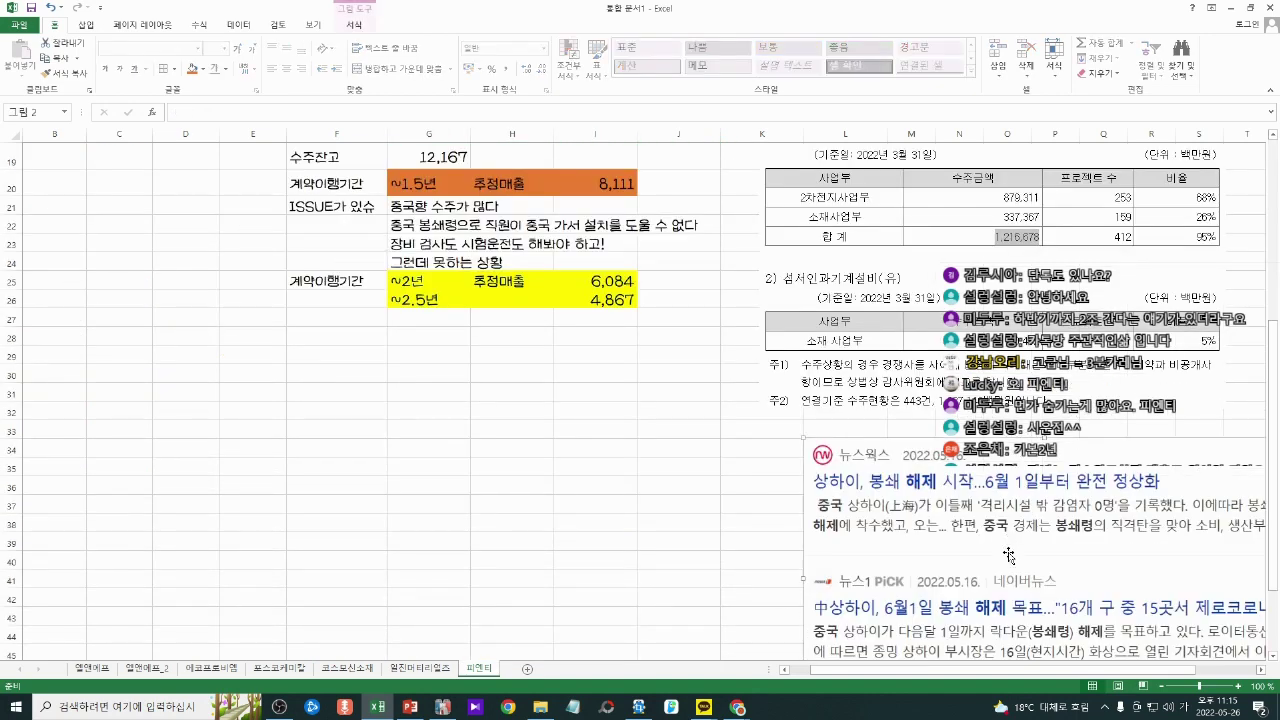
scroll(963, 565, "up", 6)
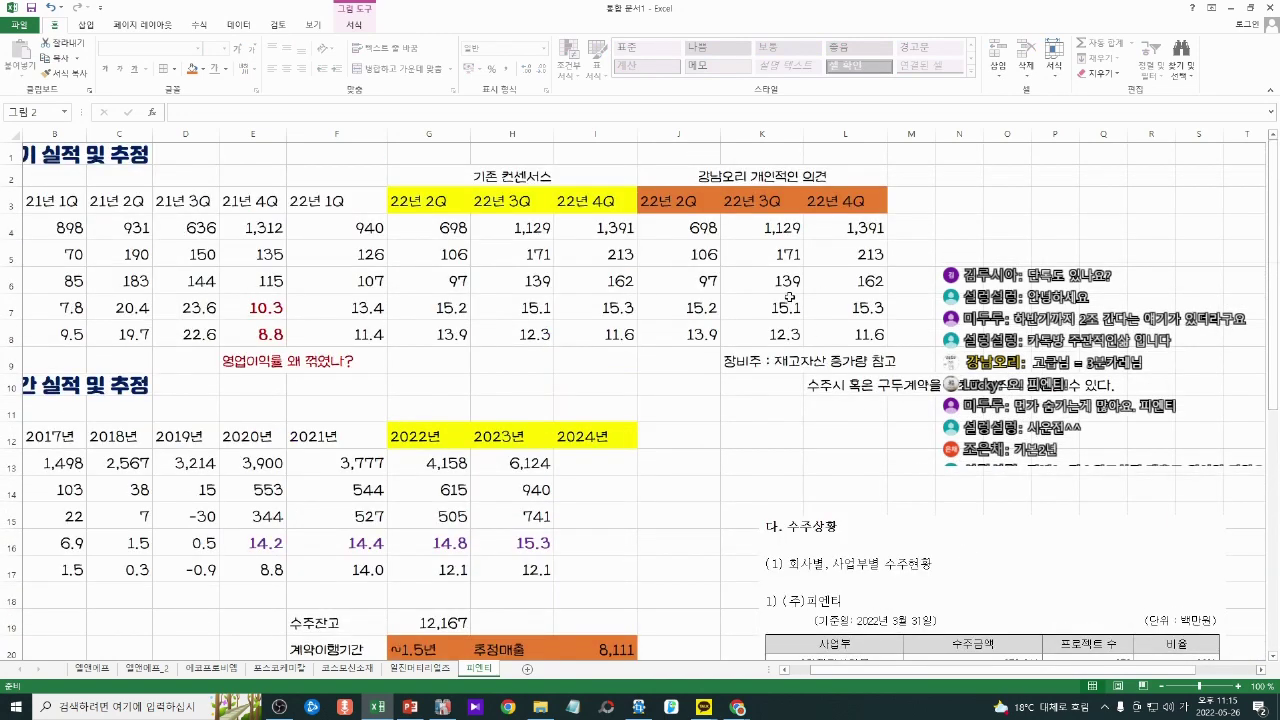
left_click(675, 224)
type("+")
key("Left")
key("Left")
key("Left")
key("Left")
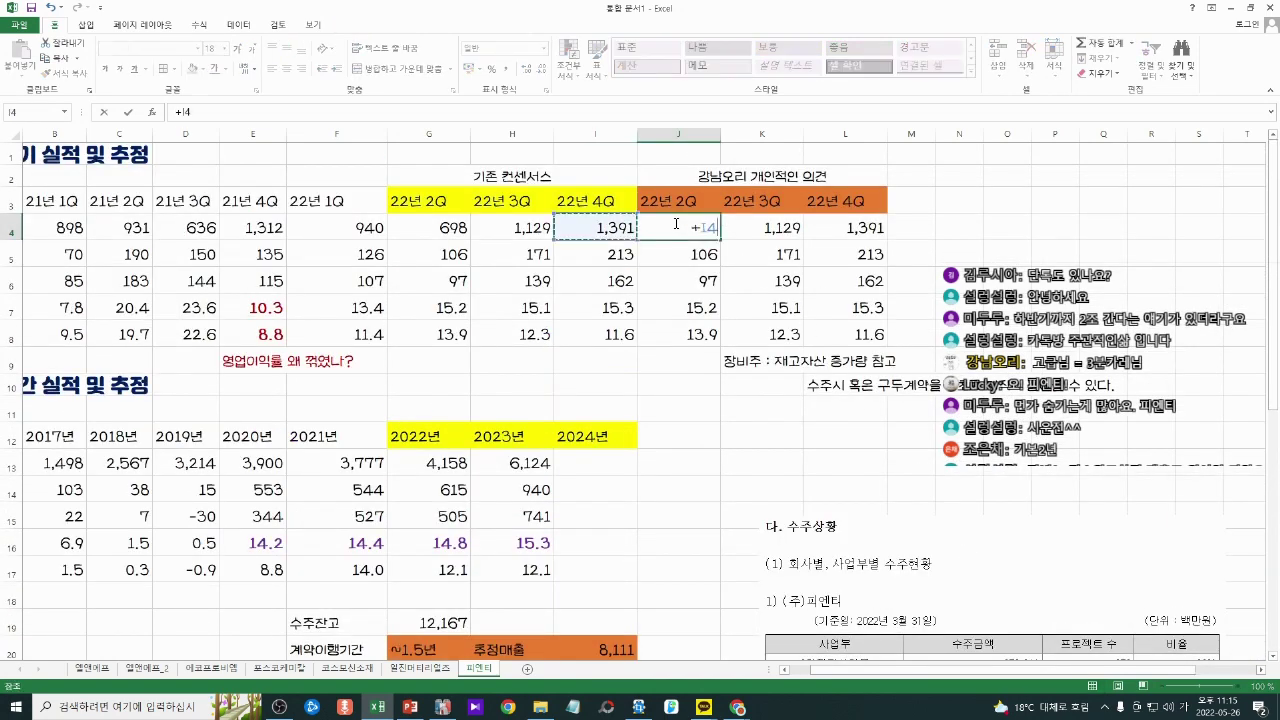
key("Return")
key("Up")
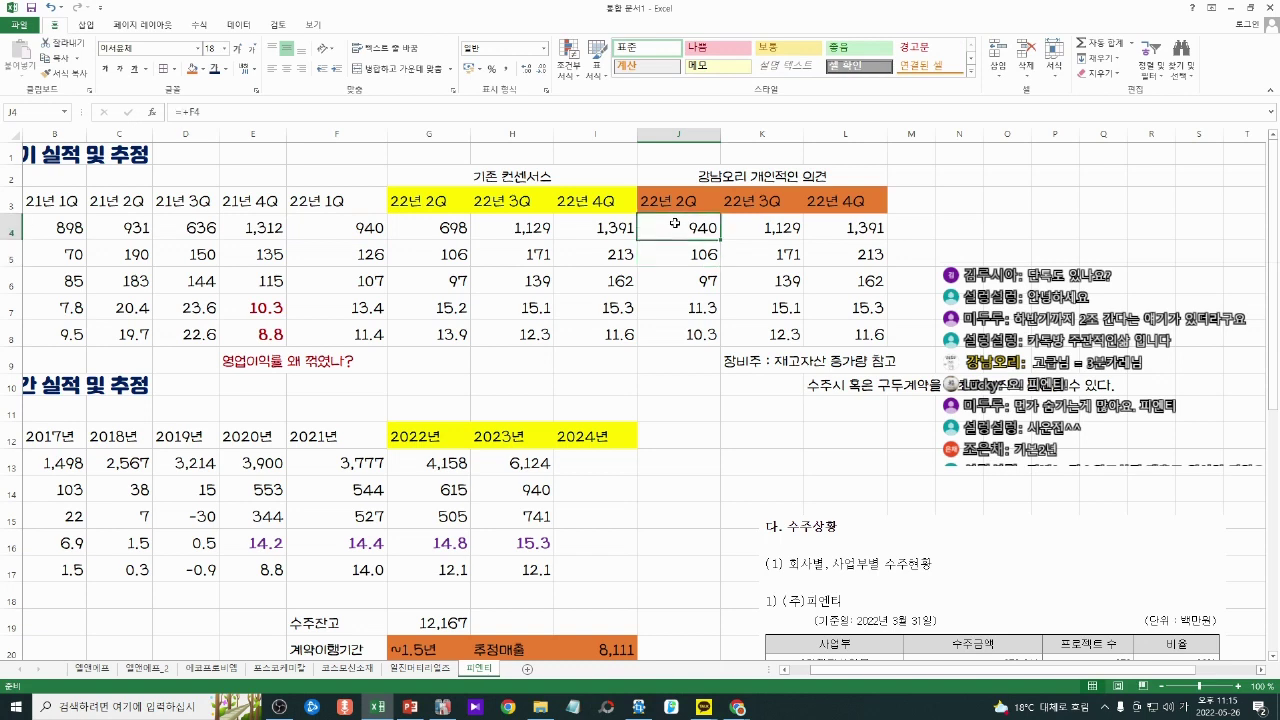
Step: Clear the copied forecast figures in J5:L8 below the opinion sales row
key("Down")
key("shift+Down")
key("shift+Down")
key("shift+Down")
key("shift+Right")
key("shift+Right")
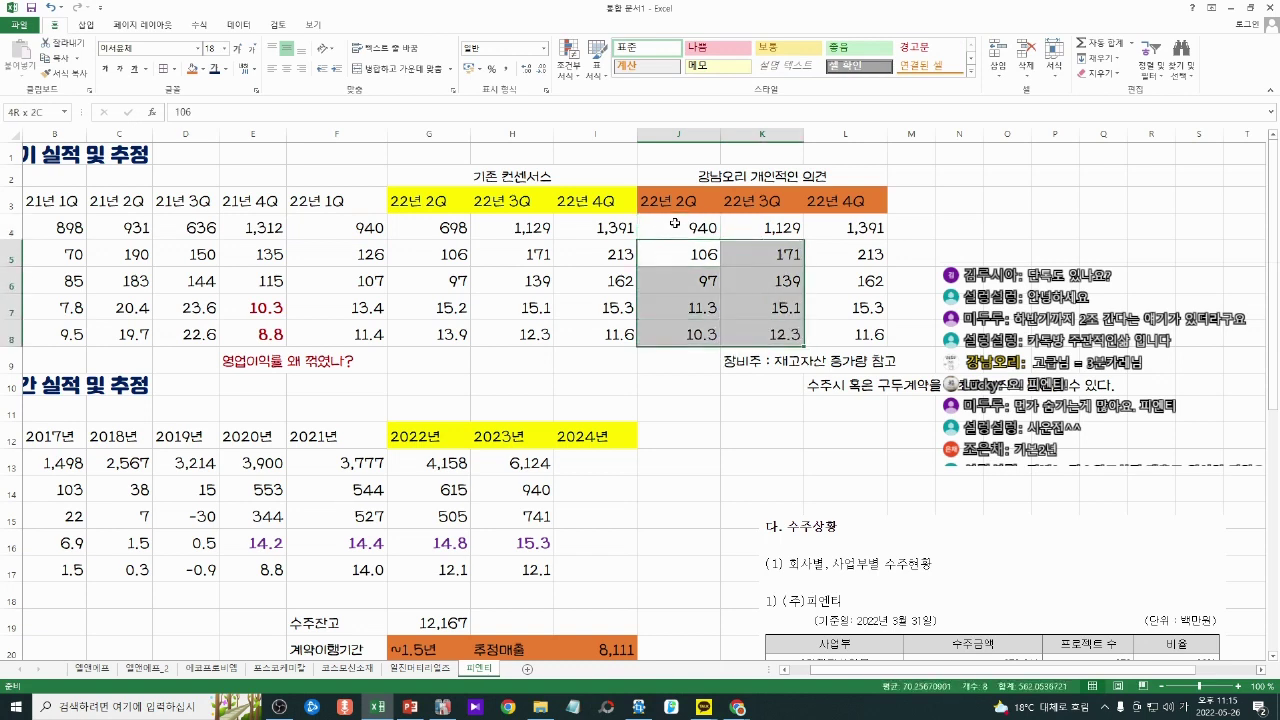
key("Delete")
key("Up")
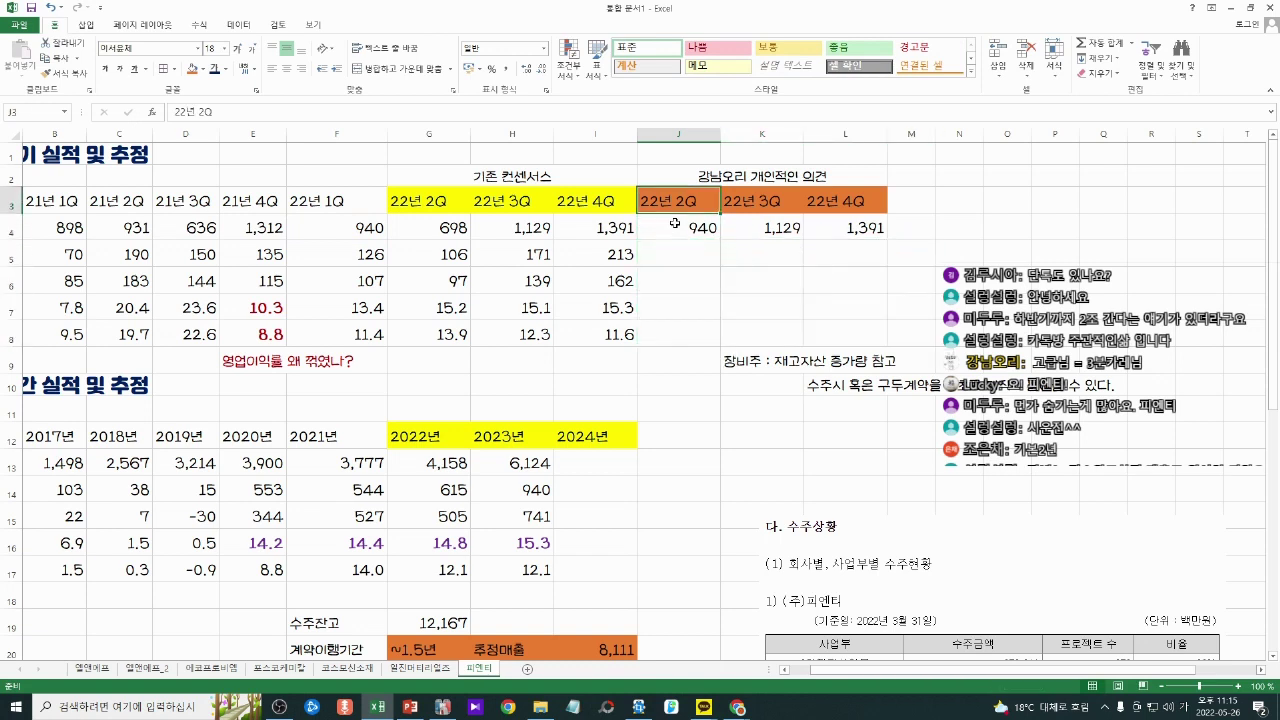
Step: Calculate half of the ~1.5년 revenue estimate in J20 with the formula +I20/2
key("Right")
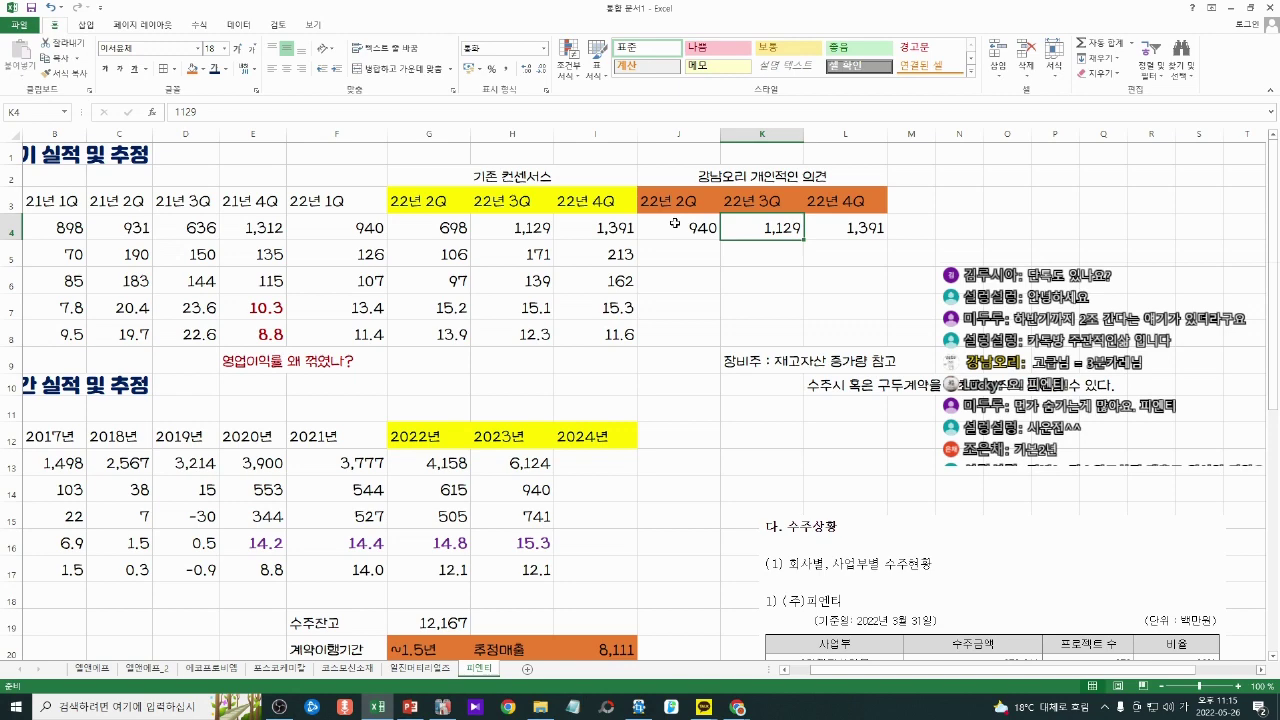
scroll(596, 385, "down", 3)
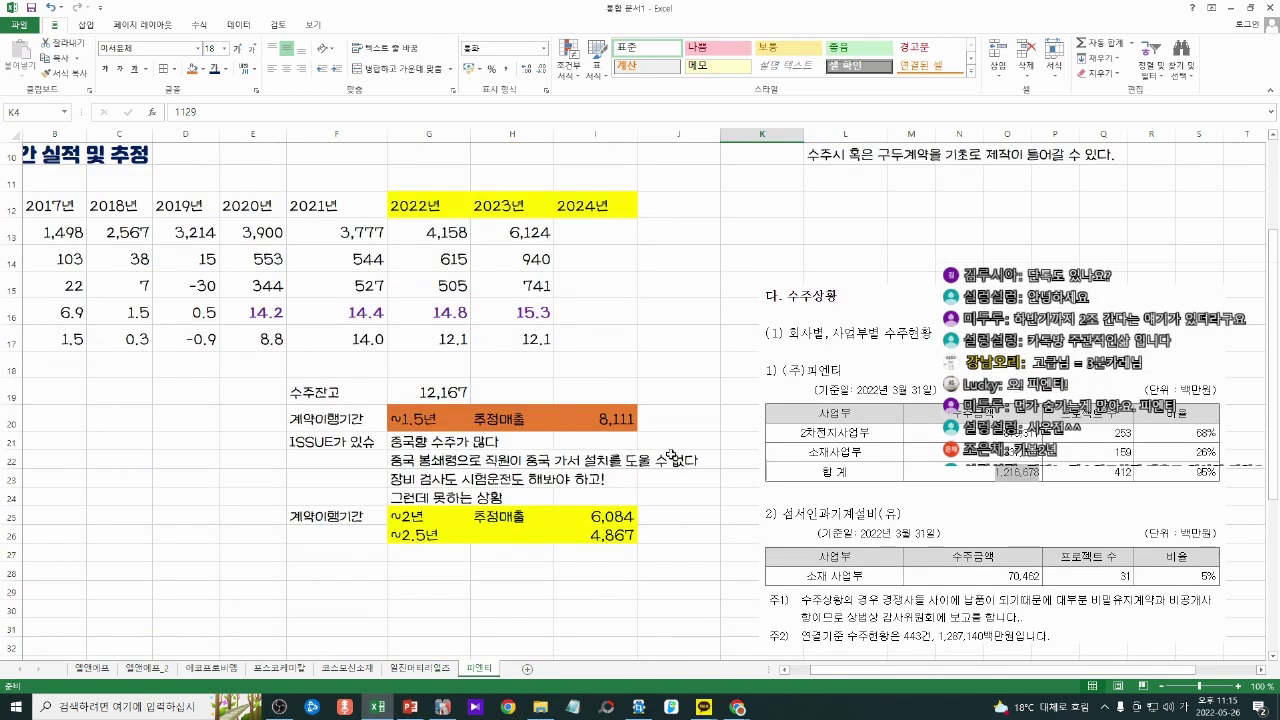
left_click(611, 421)
mouse_move(611, 421)
left_mouse_down()
mouse_move(424, 421)
mouse_move(615, 421)
left_mouse_up()
left_click(682, 421)
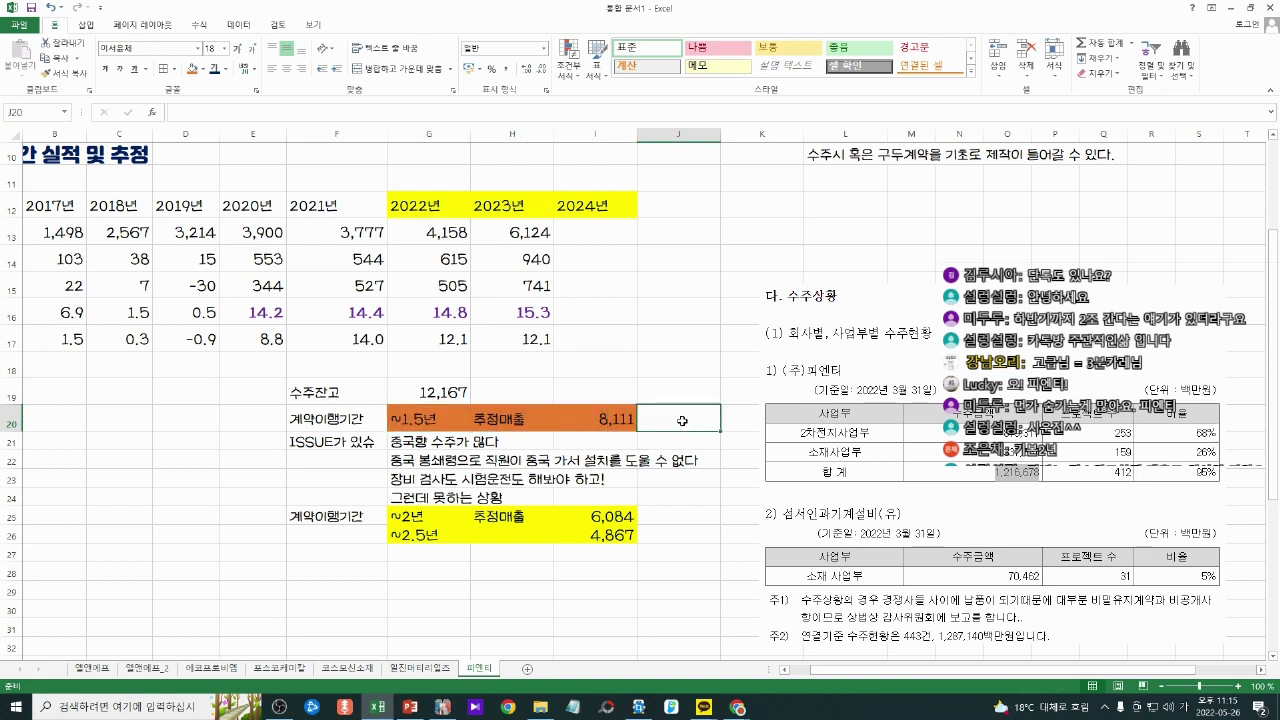
type("+")
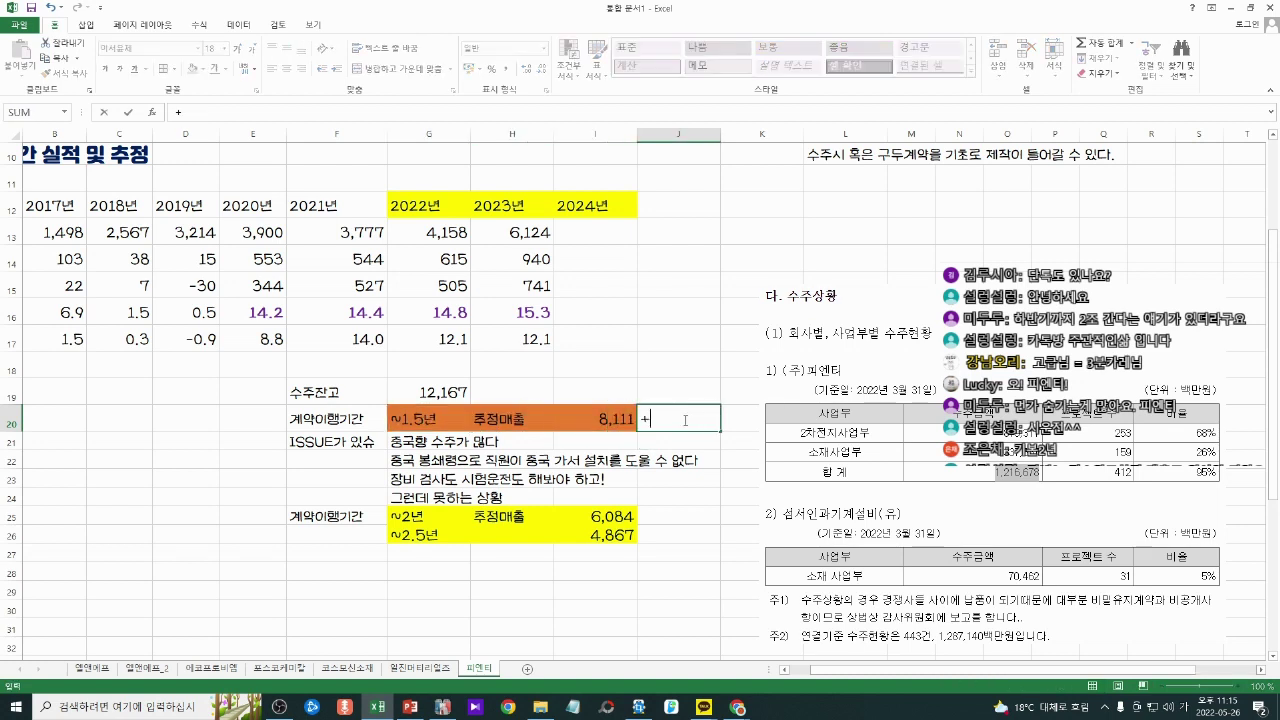
key("Left")
type("/2")
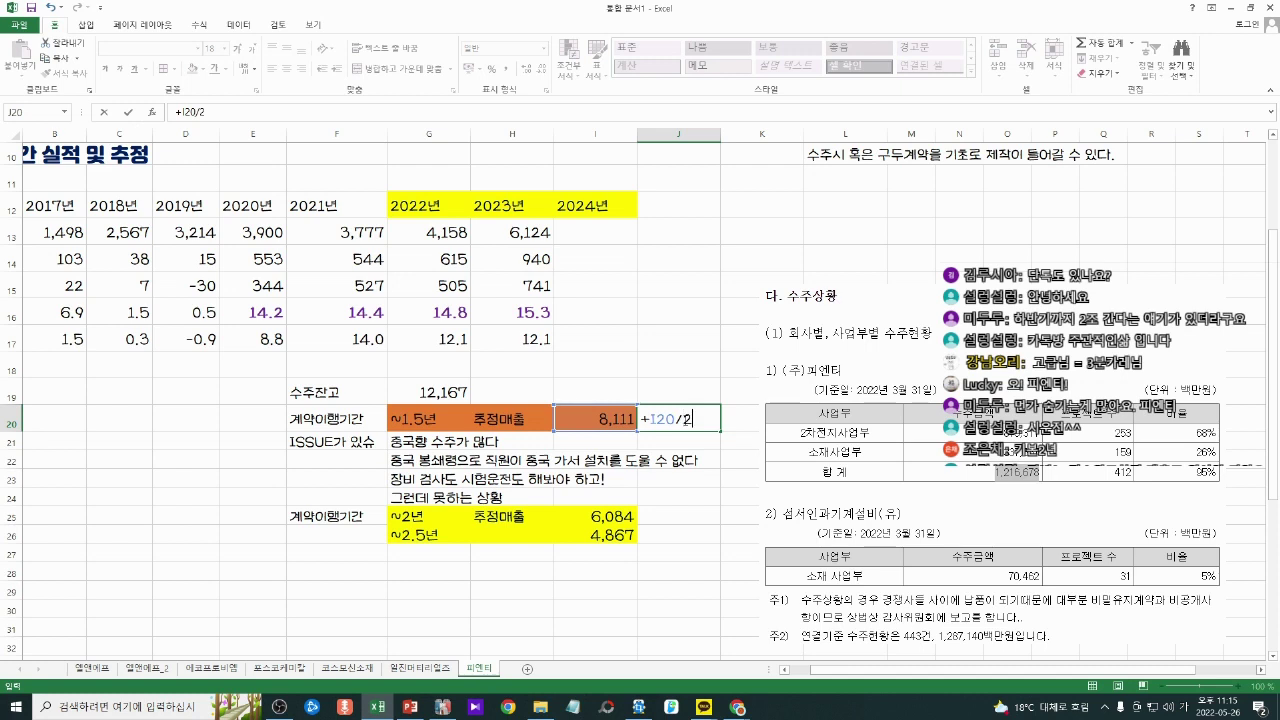
key("Return")
left_click(686, 420)
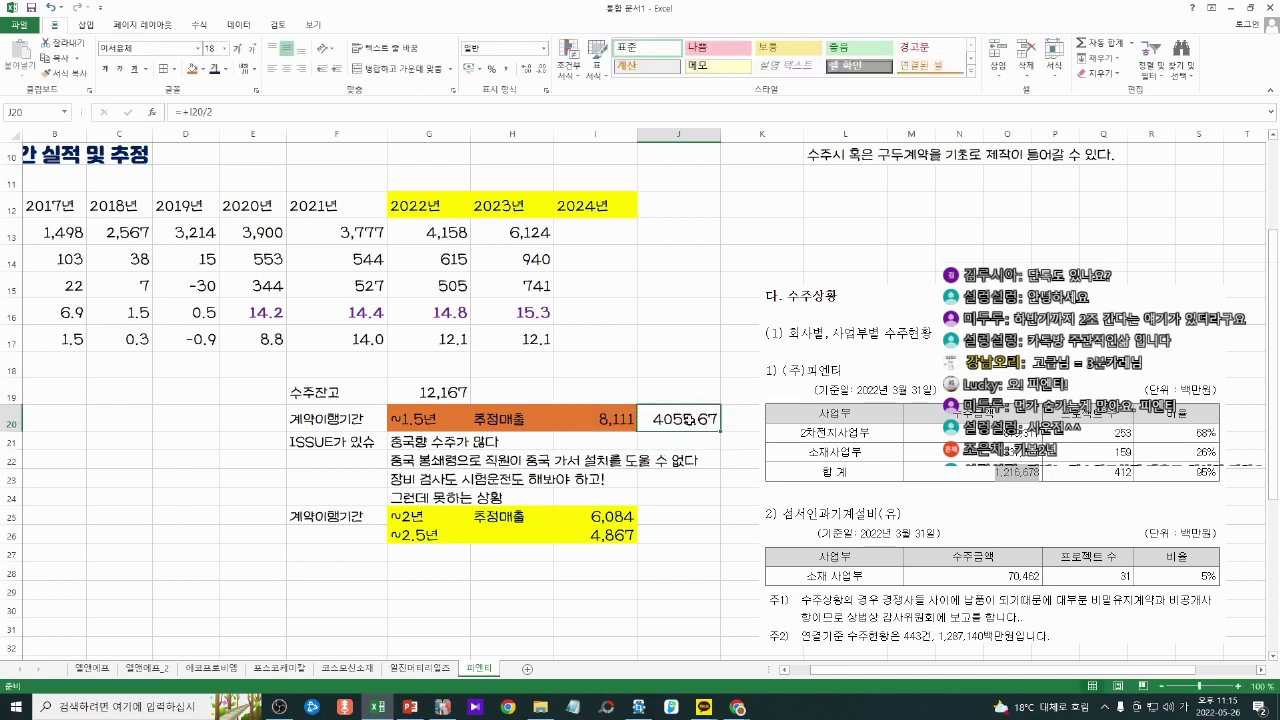
Step: Label the estimates in row 19 with 1년 추정치 in I19 and 반년 추정치 in J19
left_click(597, 424)
left_click(591, 389)
type("1")
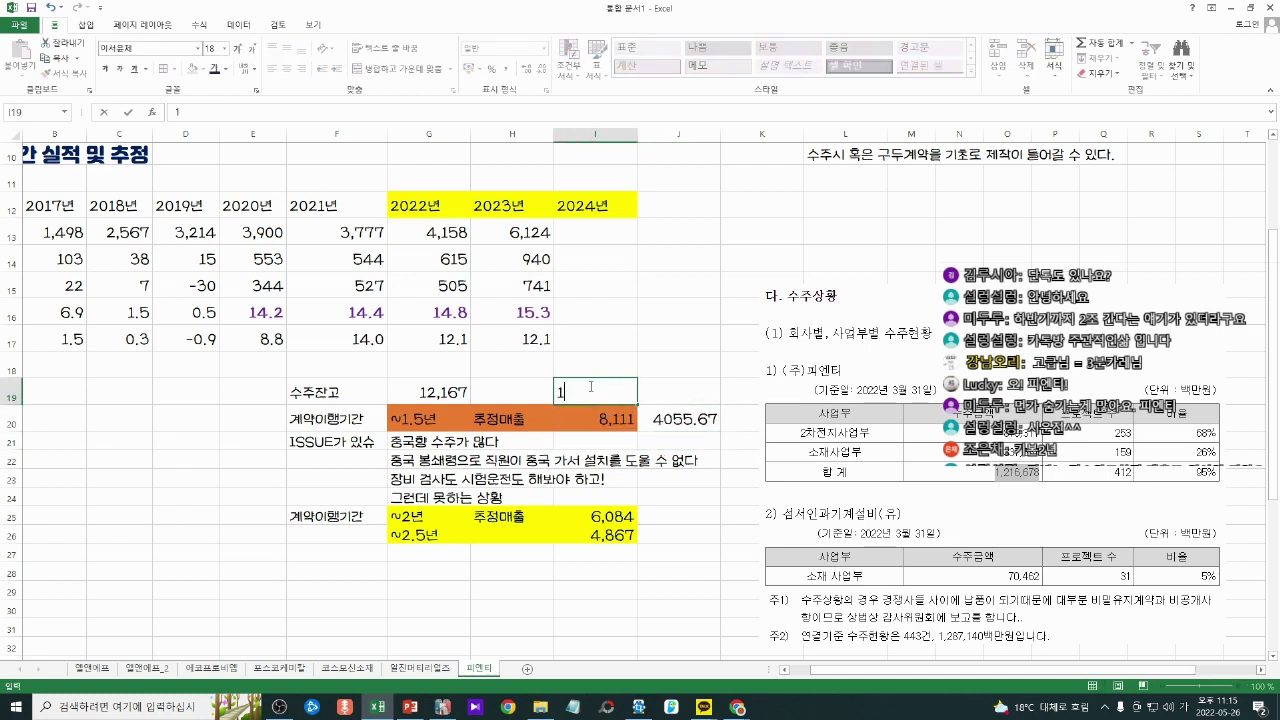
type("년 추정치")
key("Tab")
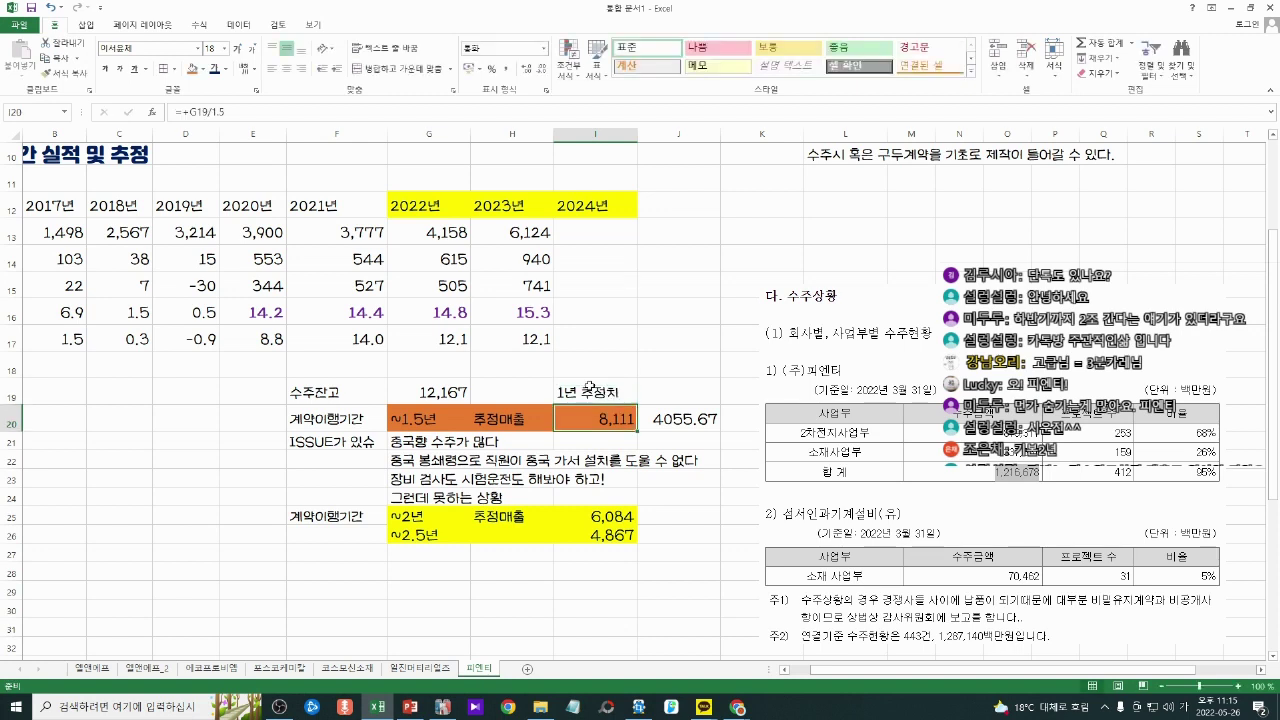
type("반년 추정치")
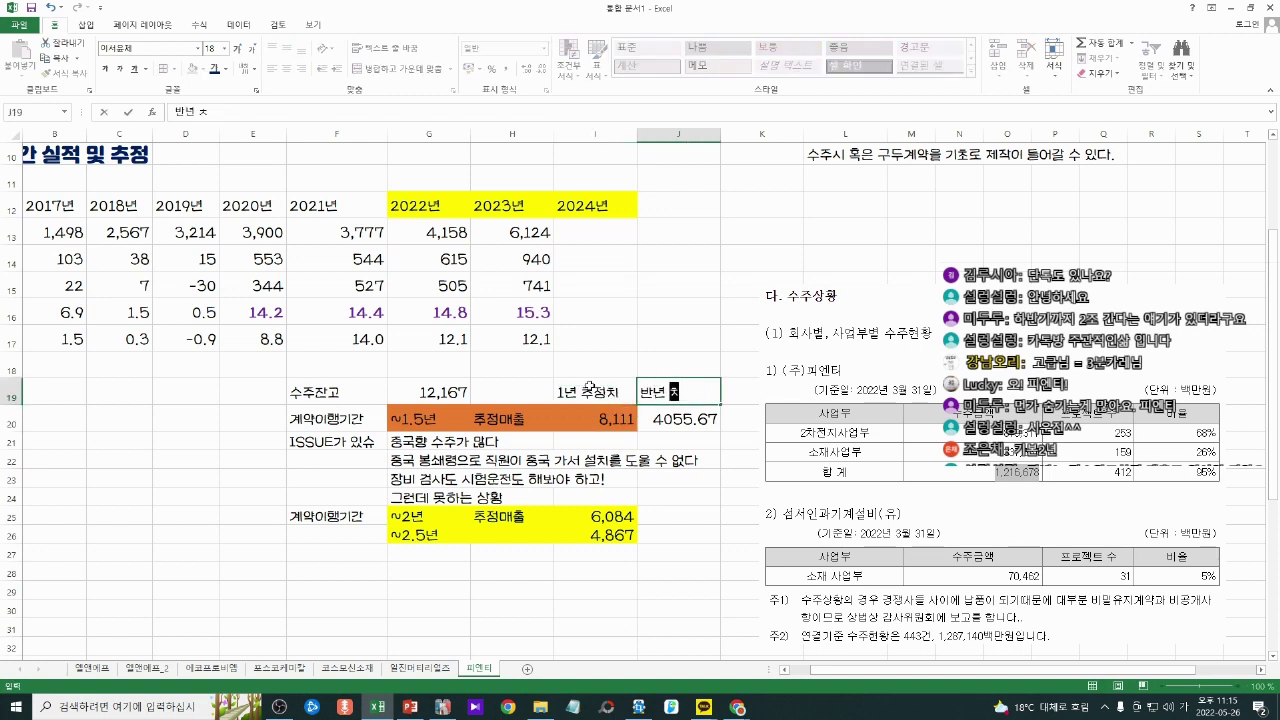
key("Return")
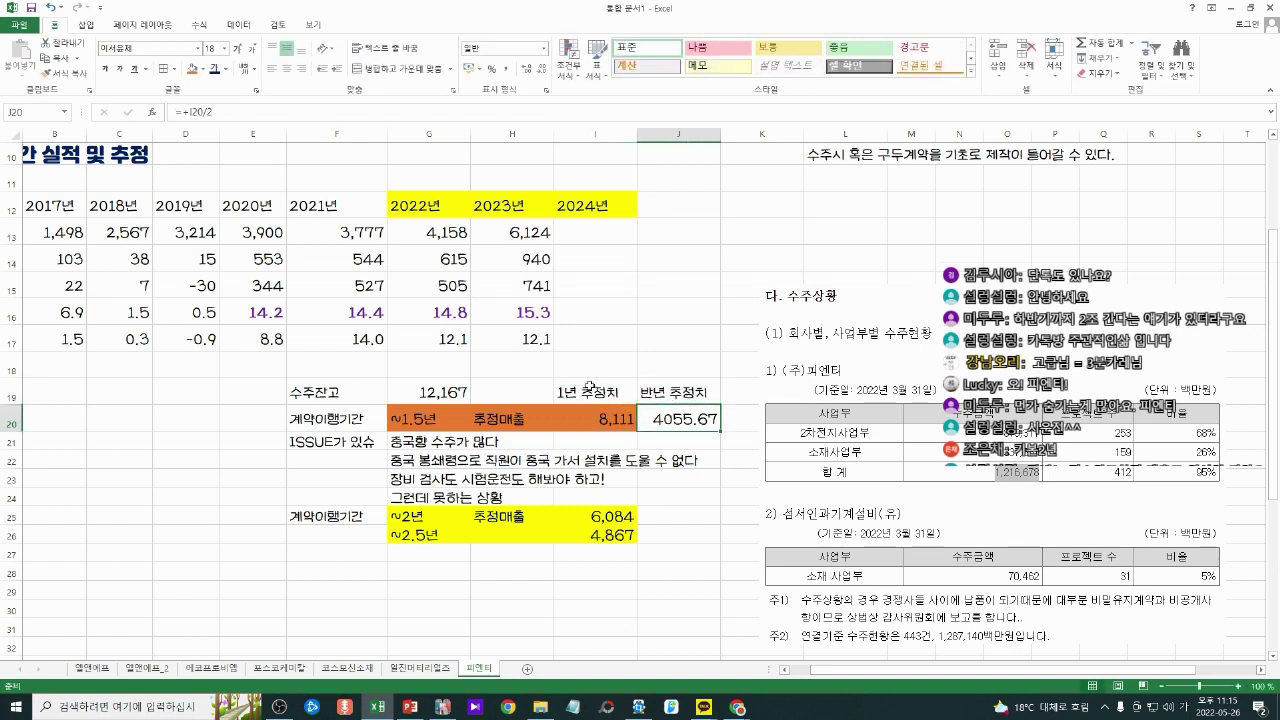
Step: Set the 22년 3Q opinion sales in K4 to half of the half-year estimate with the formula +J20/2
scroll(640, 380, "up", 3)
left_click(770, 228)
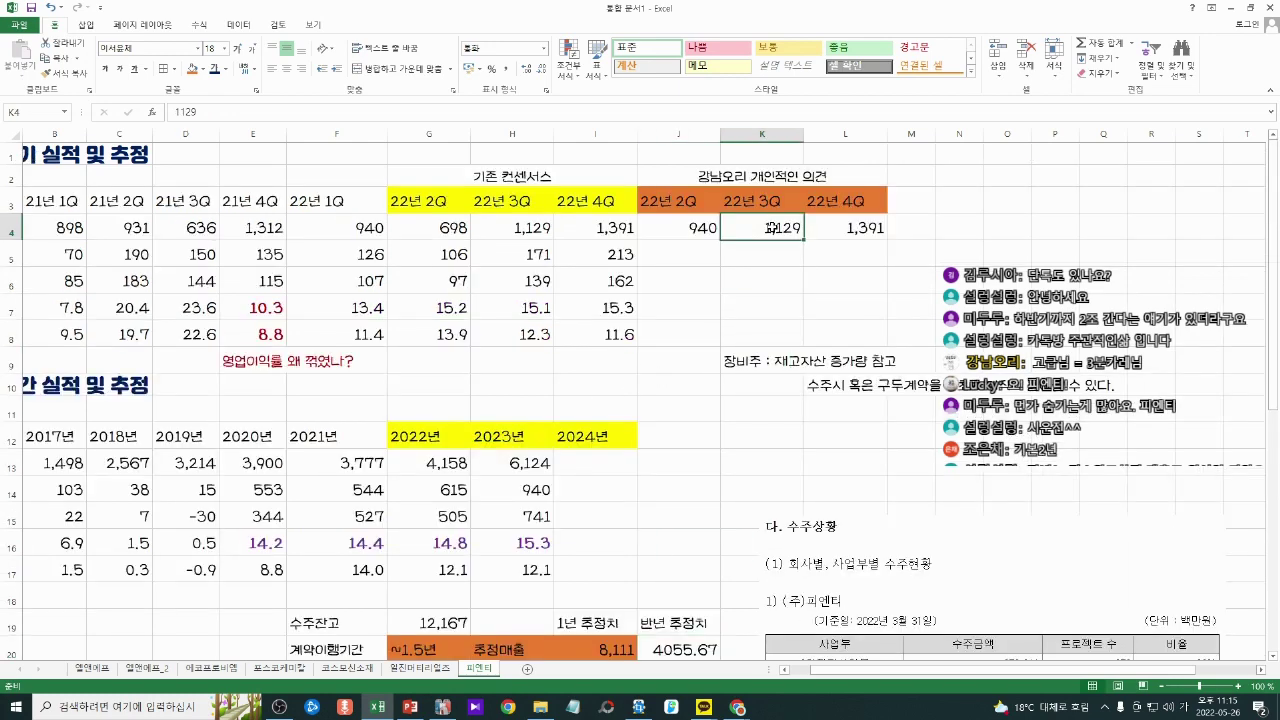
type("+")
scroll(770, 228, "down", 3)
left_click(695, 420)
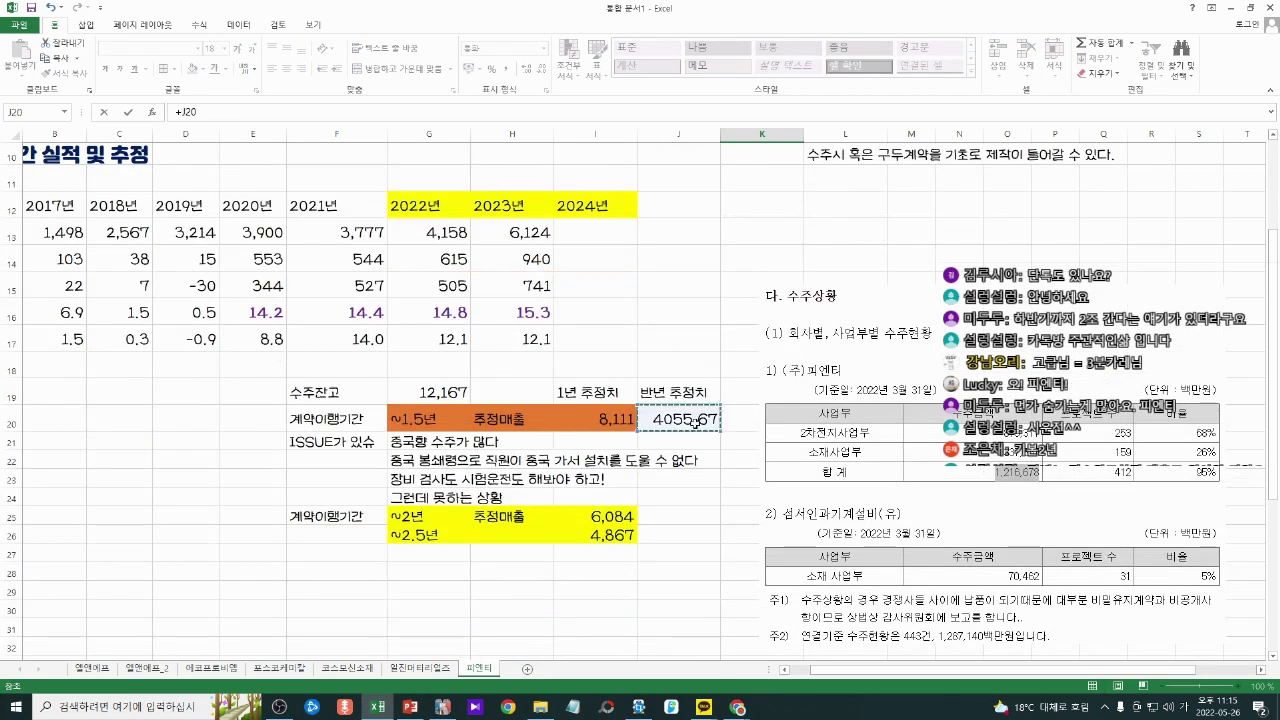
type("/2")
key("Return")
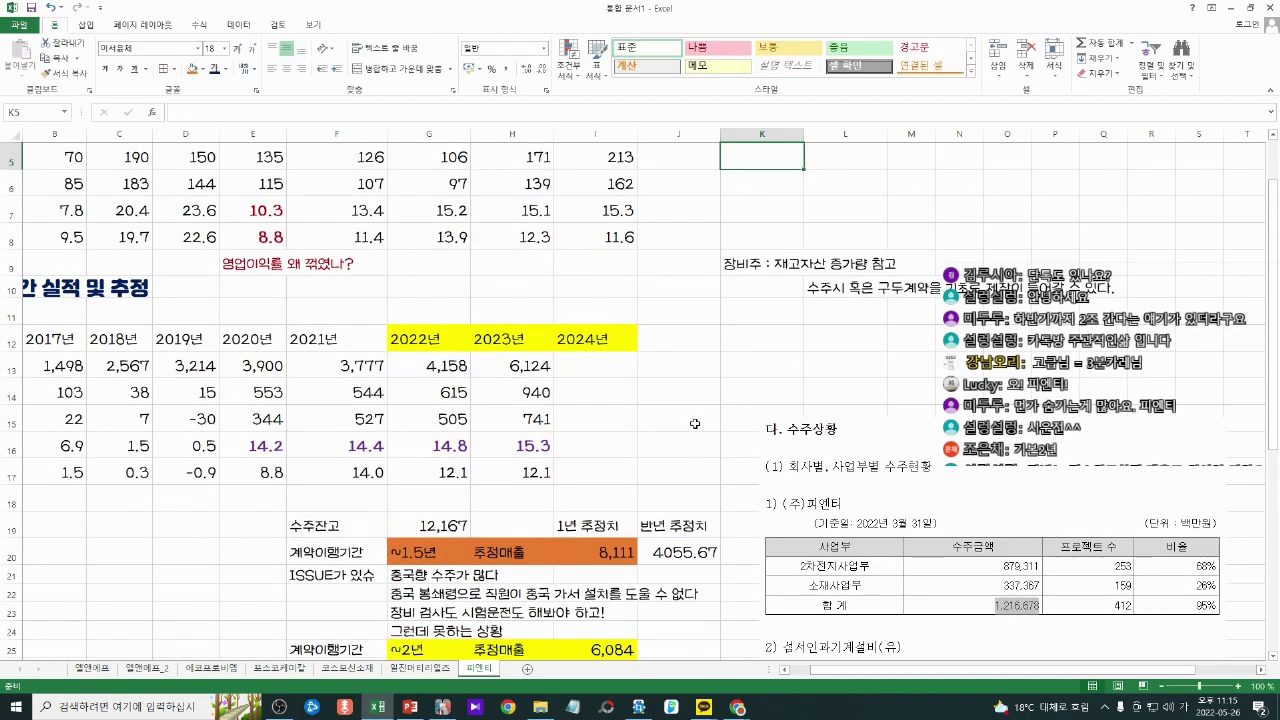
Step: Set the 22년 4Q opinion sales in L4 equal to the 3Q figure with the formula +K4
left_click(848, 226)
type("+")
key("Left")
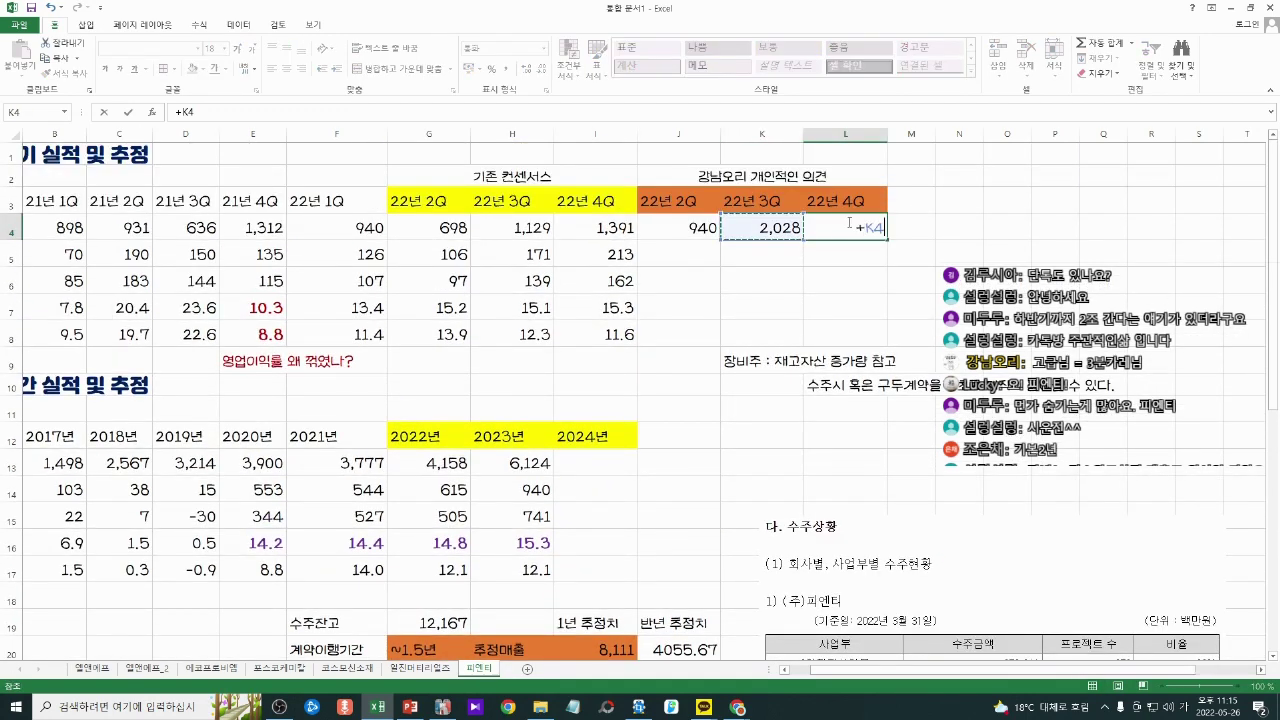
key("Return")
left_click_drag(702, 228, 830, 227)
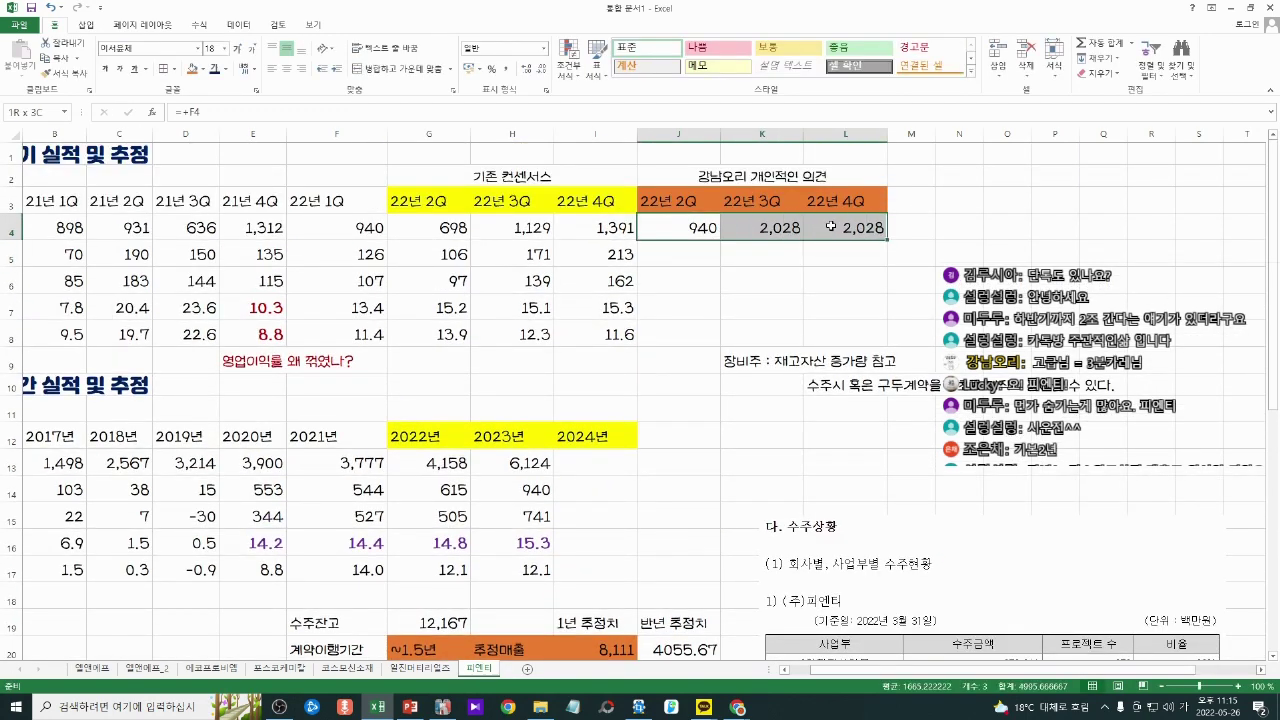
left_click(760, 361)
Step: Enter the header 2022년 in J12, beside the annual consensus columns
left_click(690, 436)
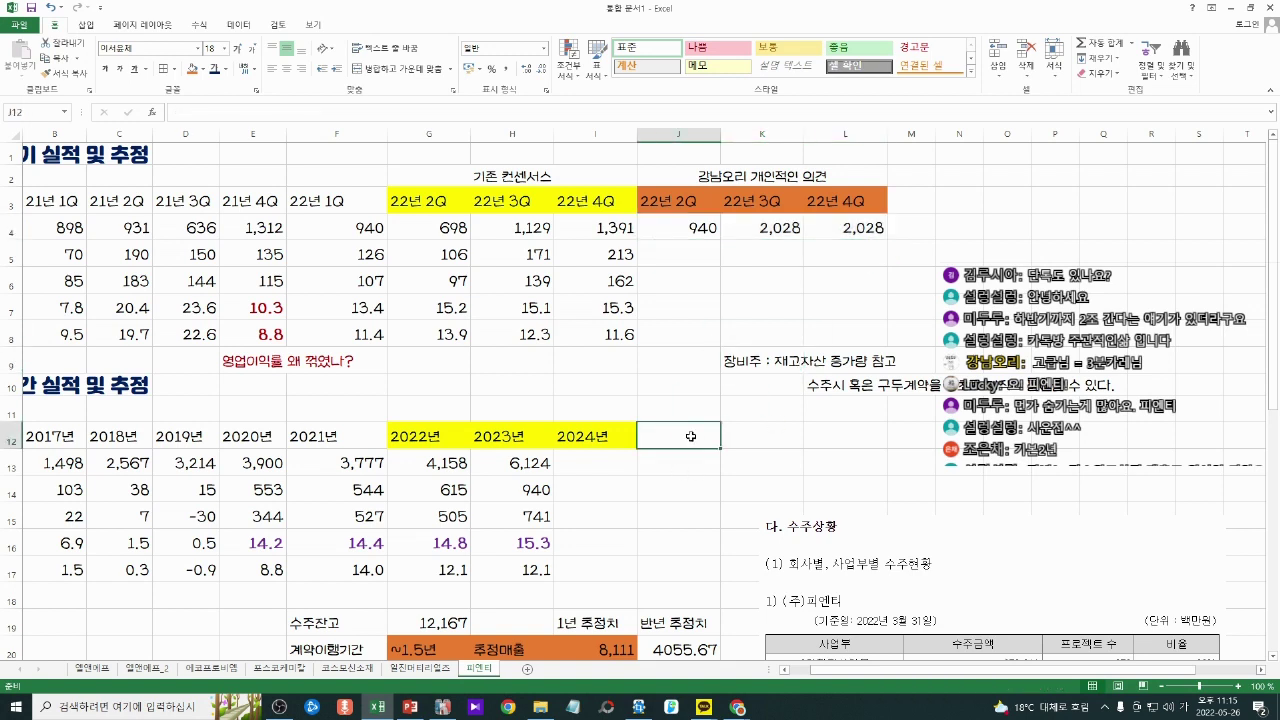
type("2022년")
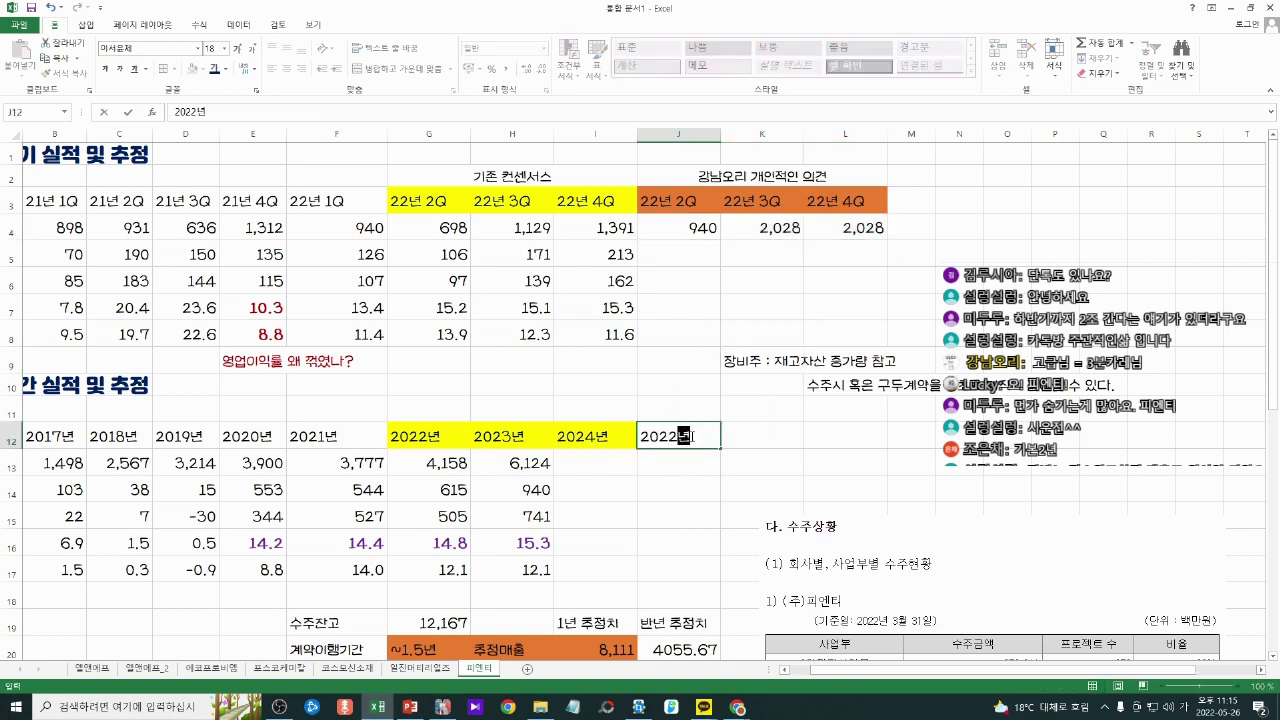
key("Return")
Step: Copy the 기존 컨센서스 heading from the quarterly table to G11, above the annual consensus columns
left_click_drag(426, 413, 496, 406)
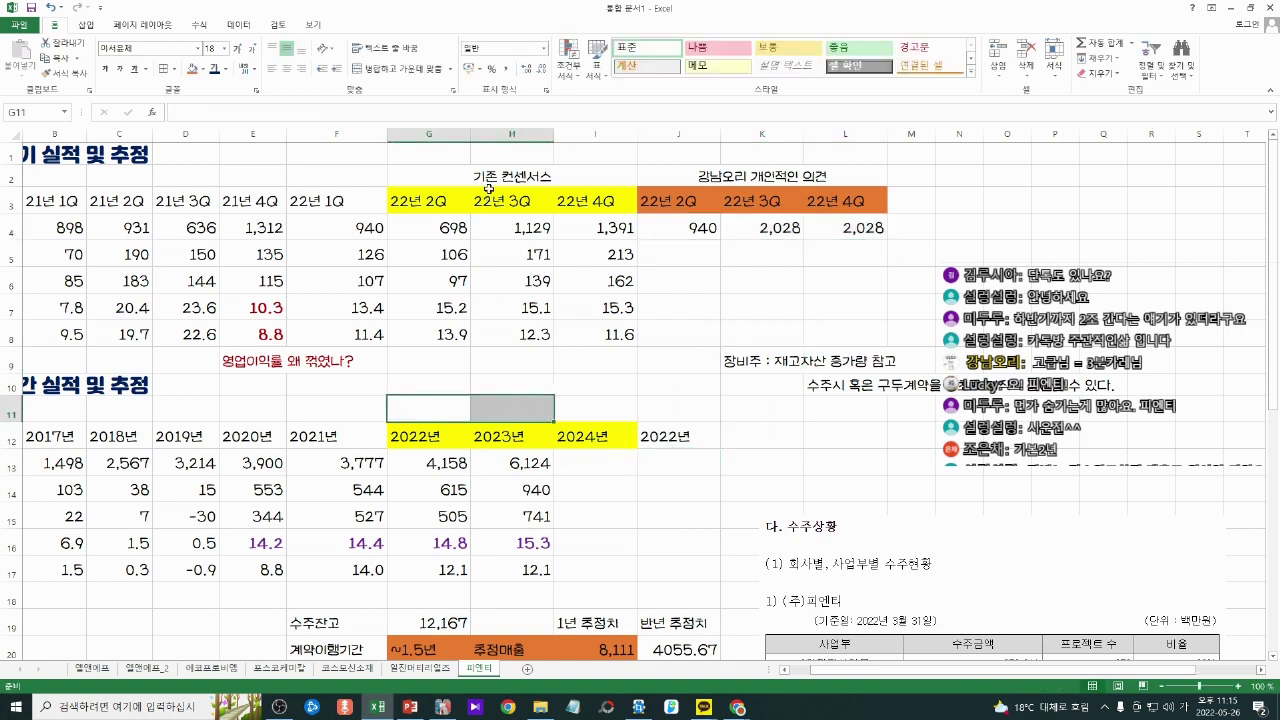
left_click(489, 180)
key("ctrl+c")
left_click(434, 408)
key("ctrl+v")
key("Escape")
Step: Copy the personal opinion heading from the quarterly table to J11 and unmerge the pasted cells
left_click(688, 405)
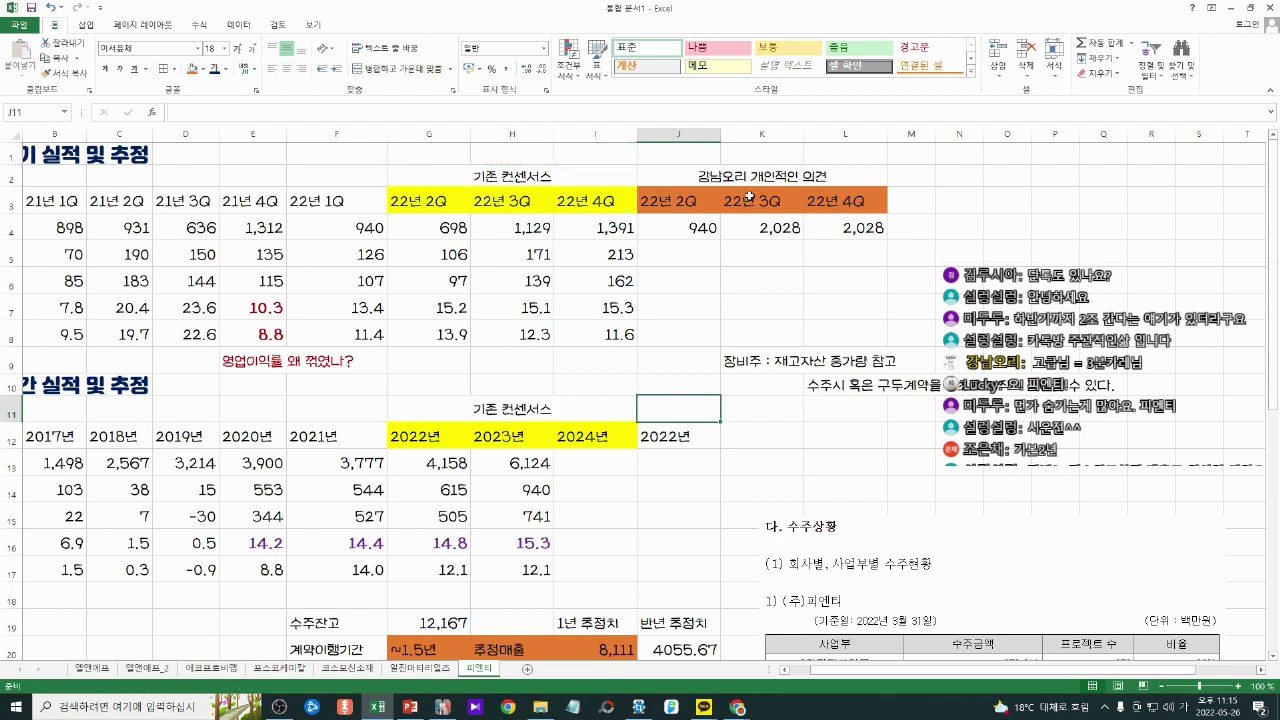
left_click(749, 180)
key("ctrl+c")
left_click(692, 411)
key("ctrl+v")
key("Escape")
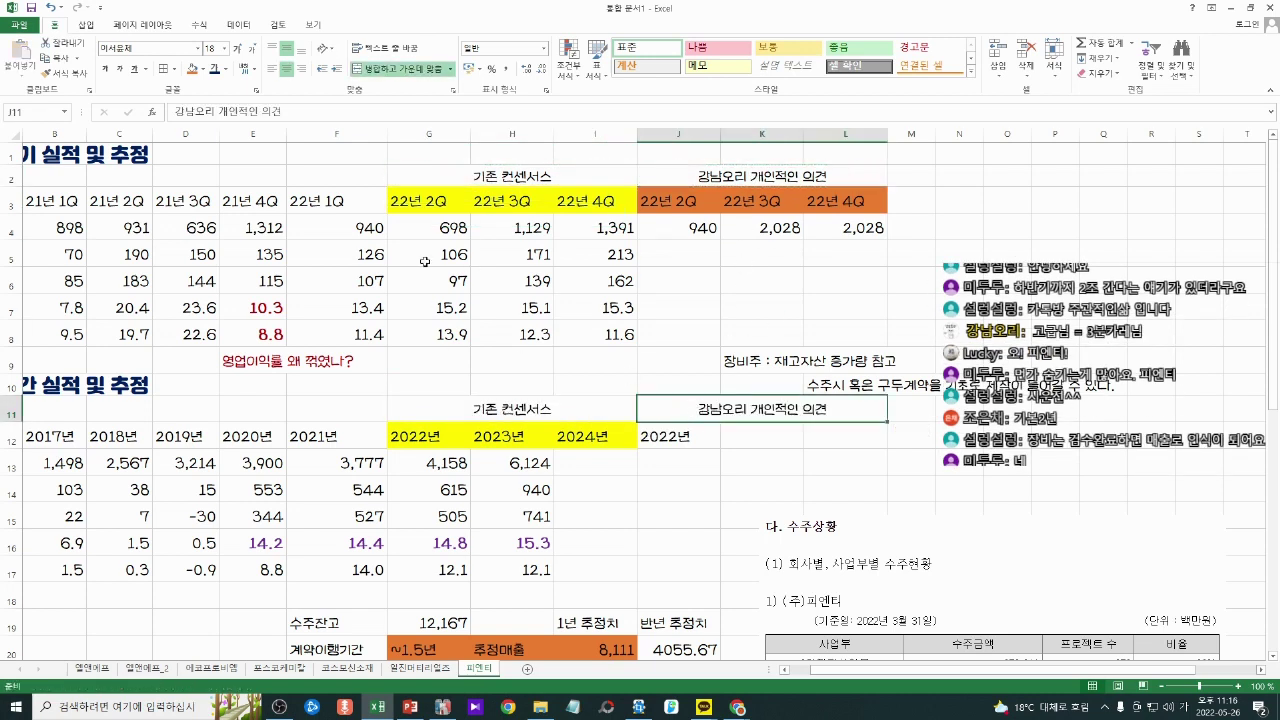
left_click(744, 354)
Step: Fill the 2022년 opinion header cell J12 with orange
left_click(690, 432)
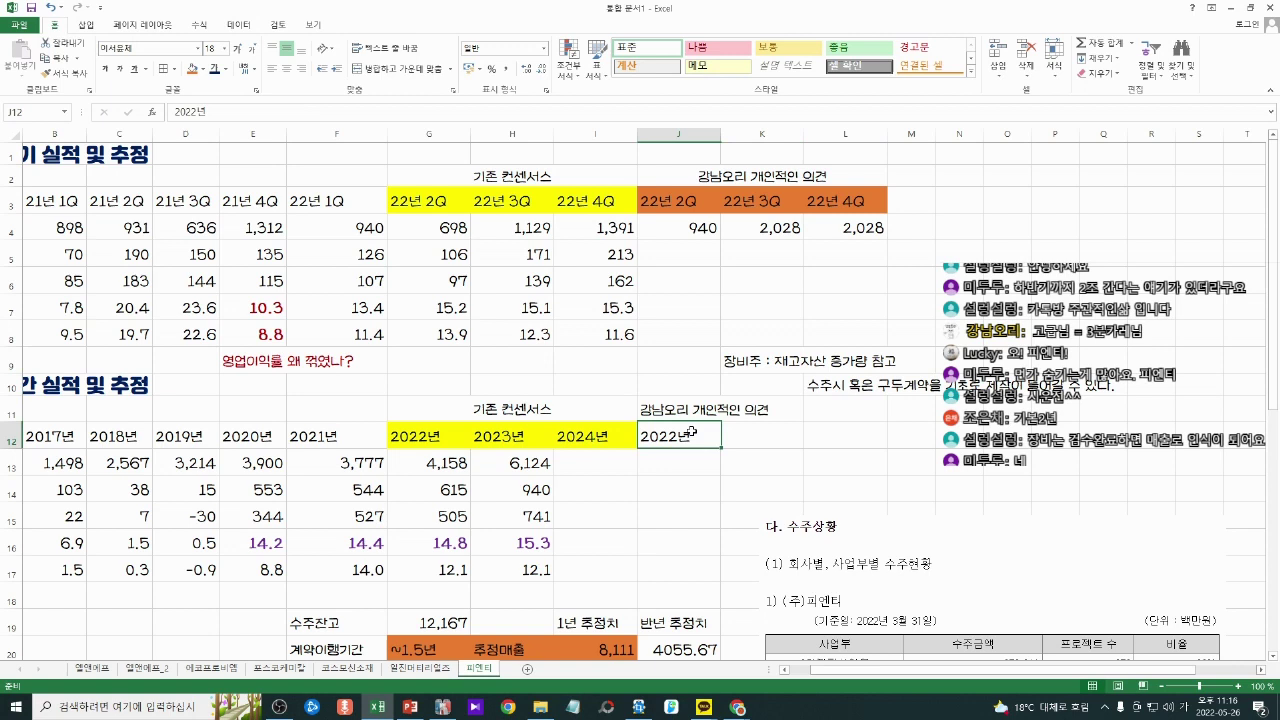
left_click(191, 68)
left_click(595, 386)
Step: Total the 2022년 opinion sales in J13 with the formula +SUM(F4,J4,K4,L4)
left_click(690, 469)
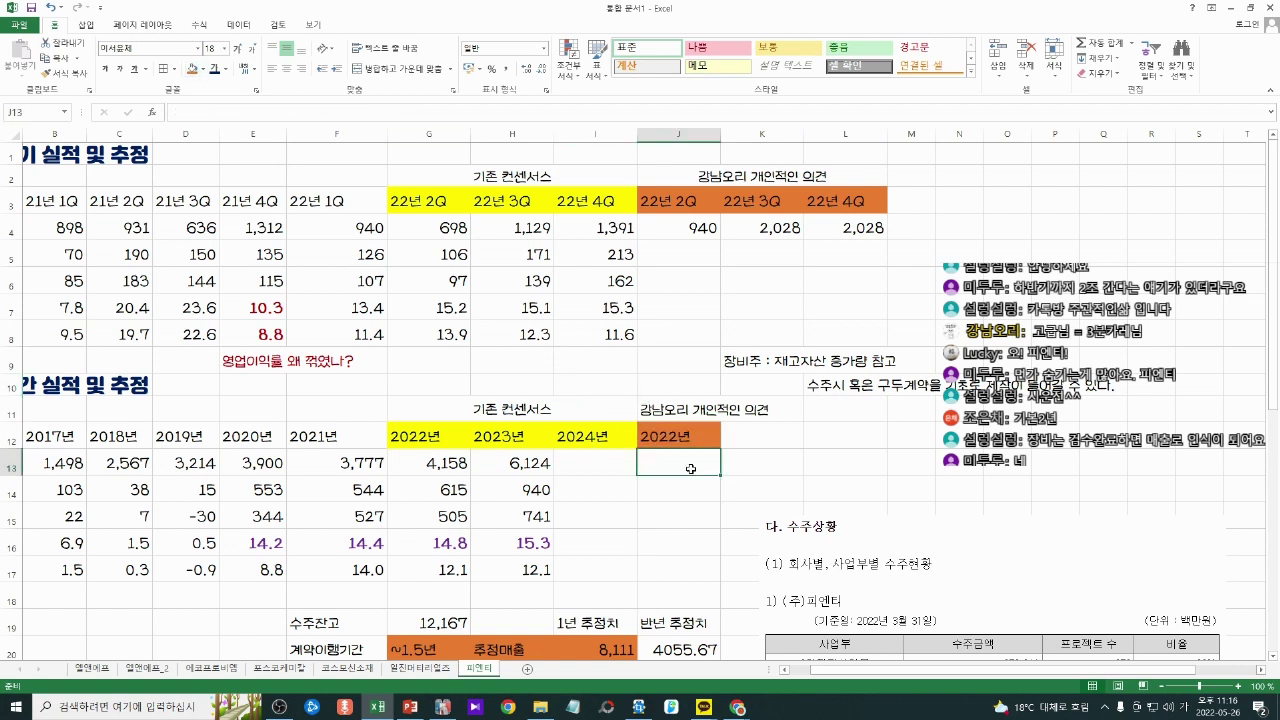
type("+ㄴ")
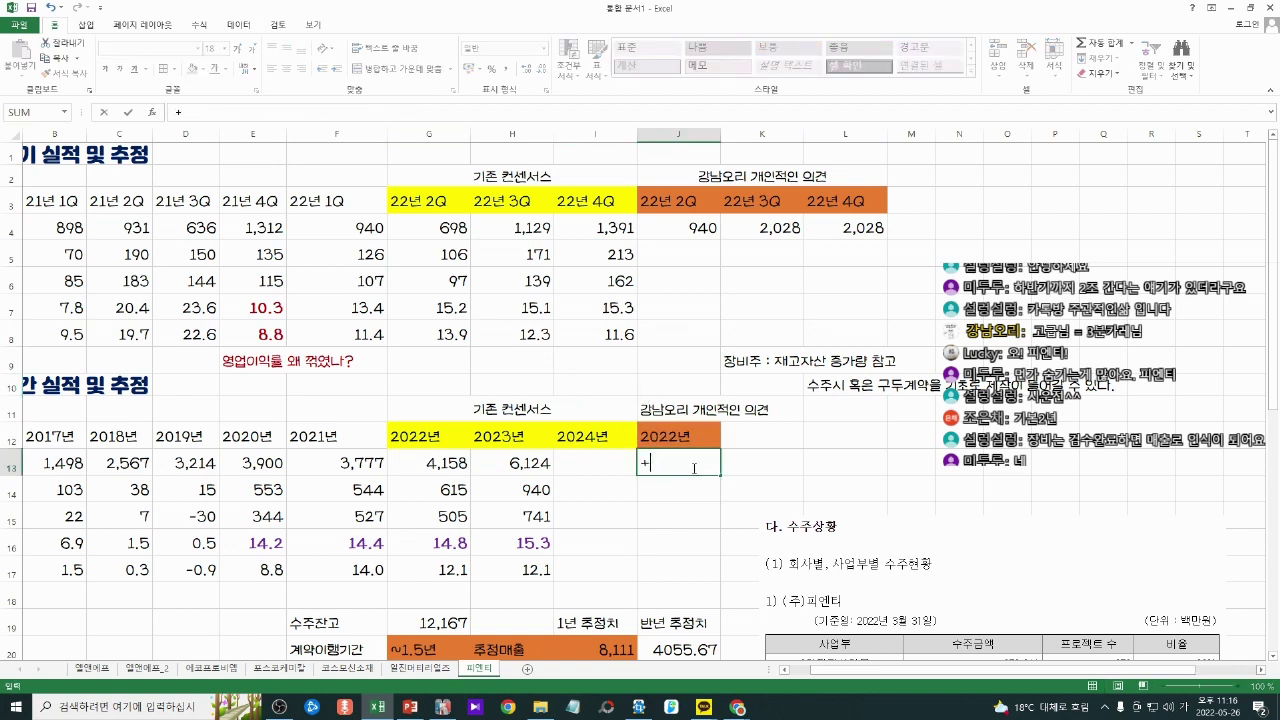
type("sum(")
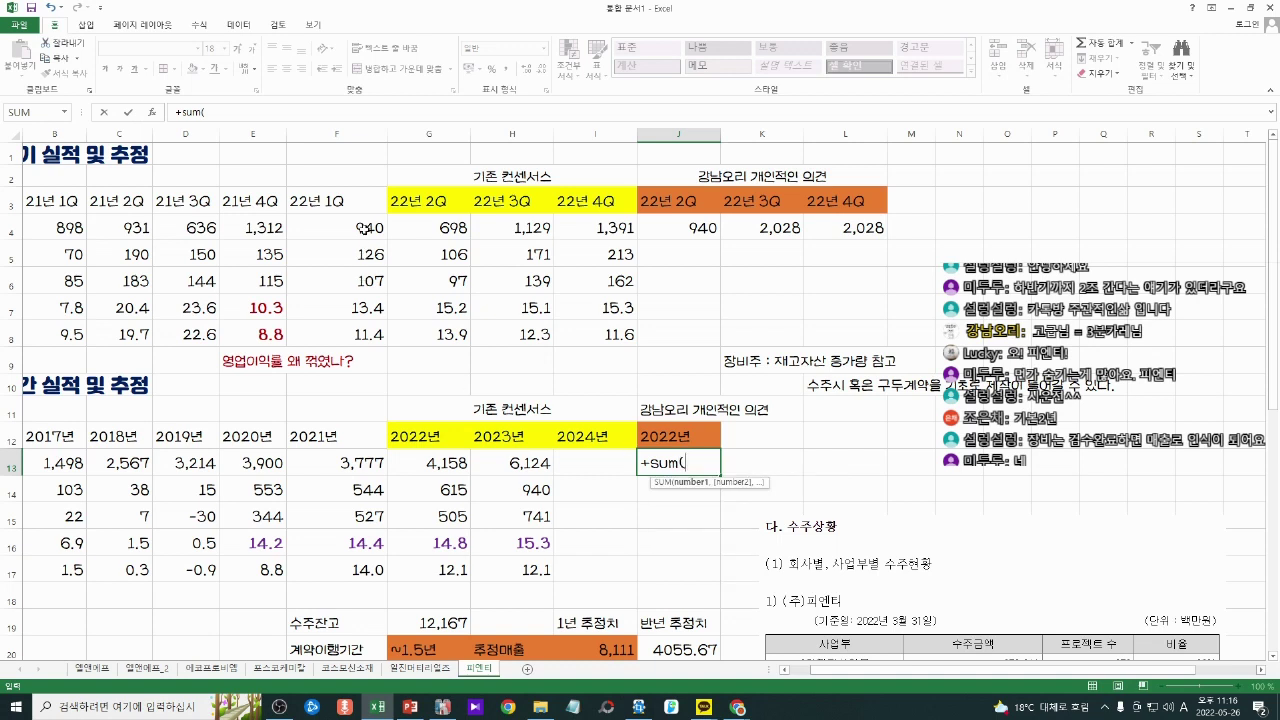
left_click(367, 228)
left_click(695, 228, "ctrl")
left_click(765, 228, "ctrl")
left_click(845, 228, "ctrl")
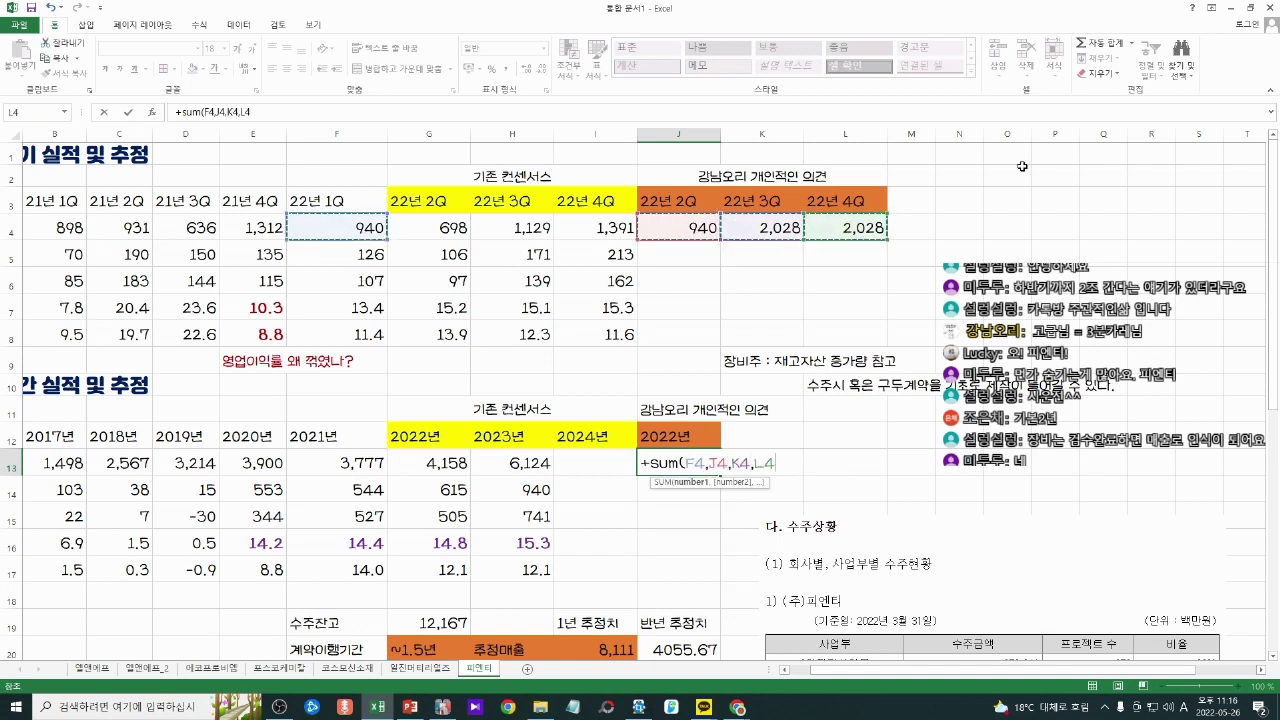
key("Return")
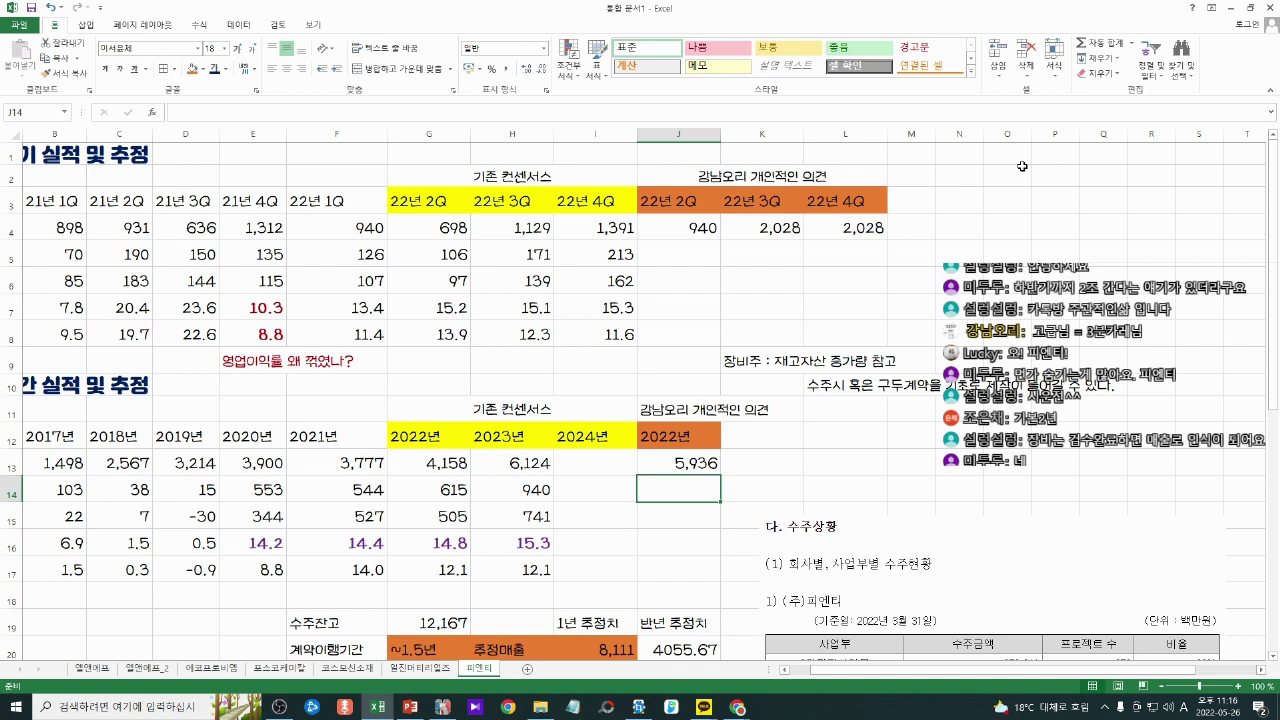
Step: Review the backlog, contract-period estimates and China lockdown notes in rows 19 to 26 against the annual opinion sales in J13
key("alt+Tab")
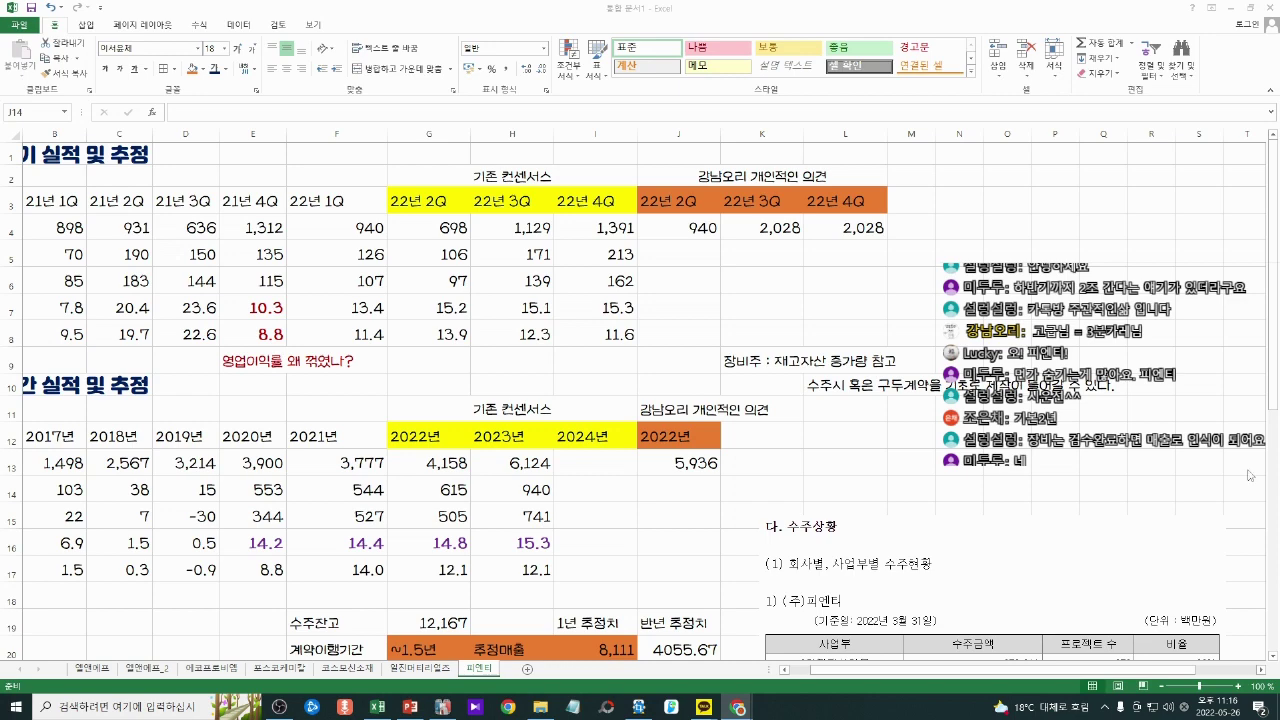
key("alt+Tab")
scroll(684, 414, "down", 6)
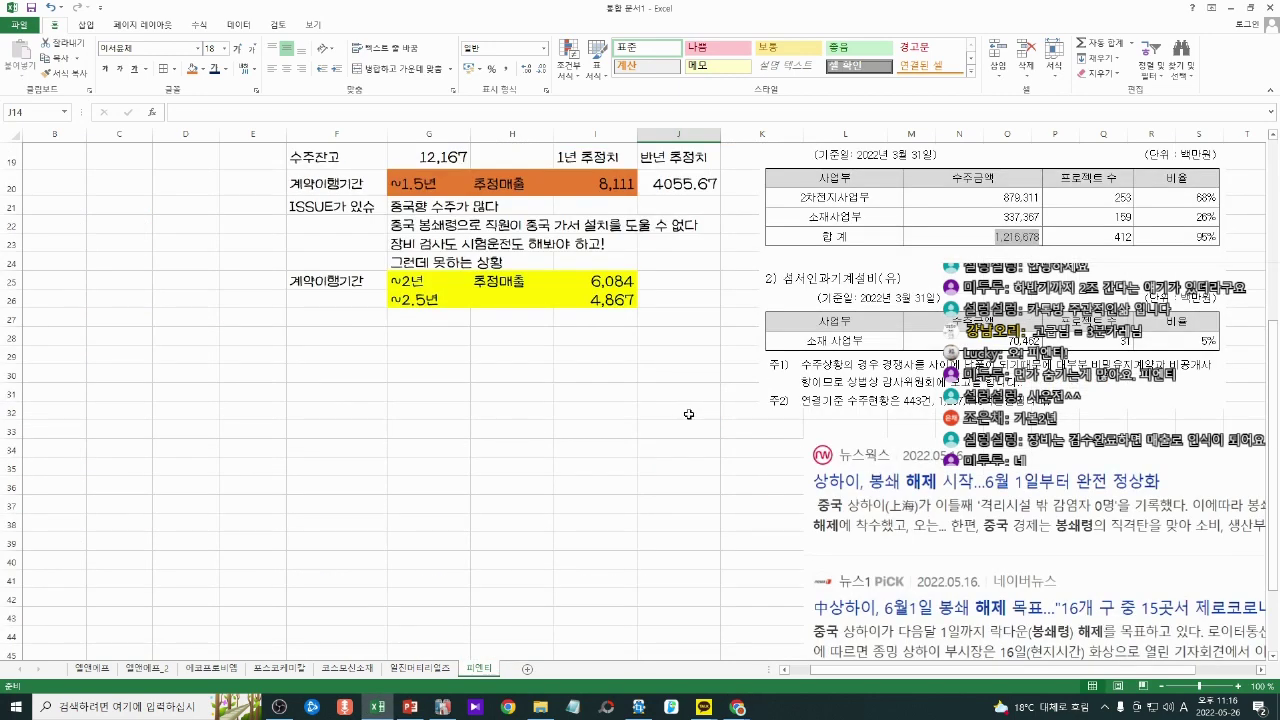
left_click(741, 388)
left_click(603, 322)
left_click(438, 266)
left_click(449, 247)
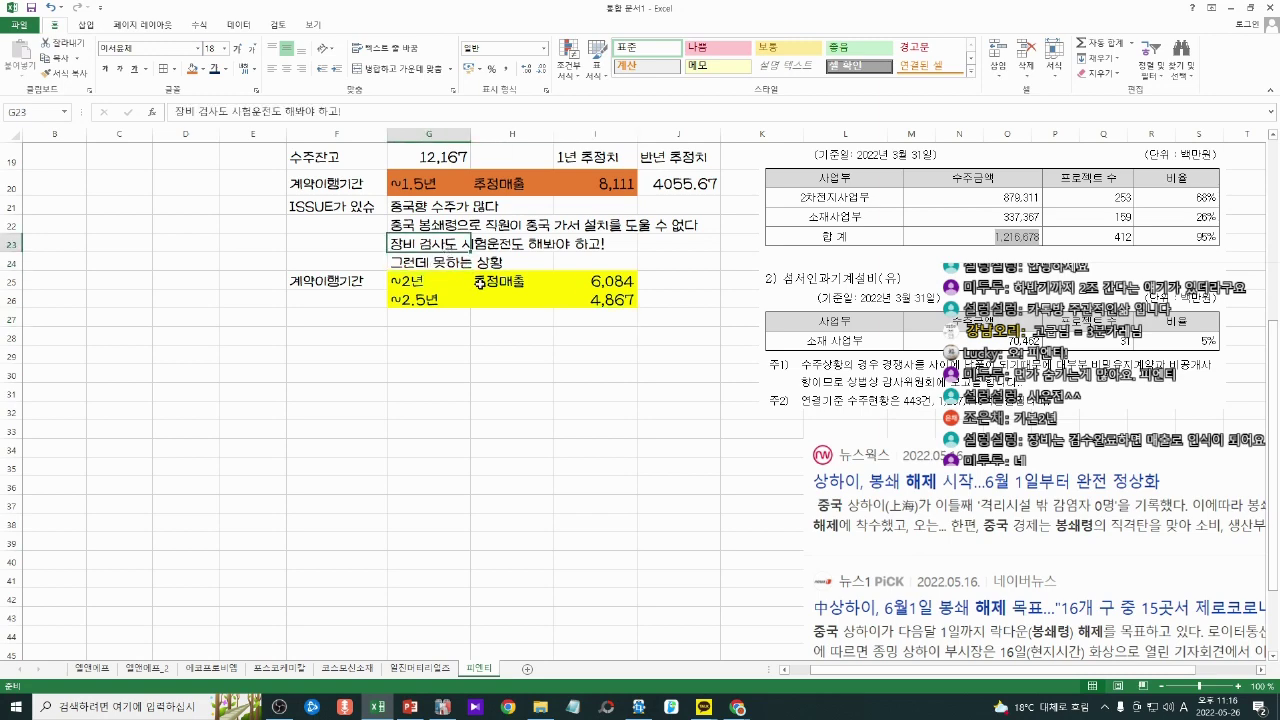
scroll(742, 437, "up", 6)
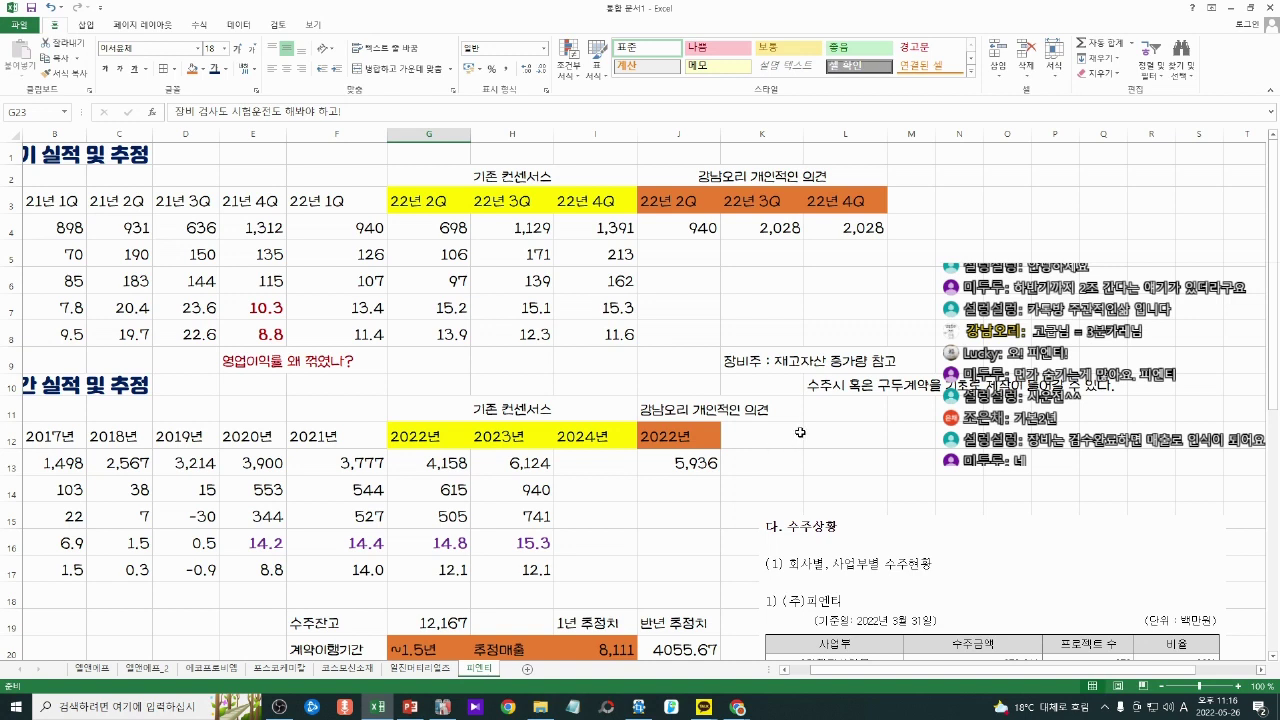
left_click(706, 441)
key("Return")
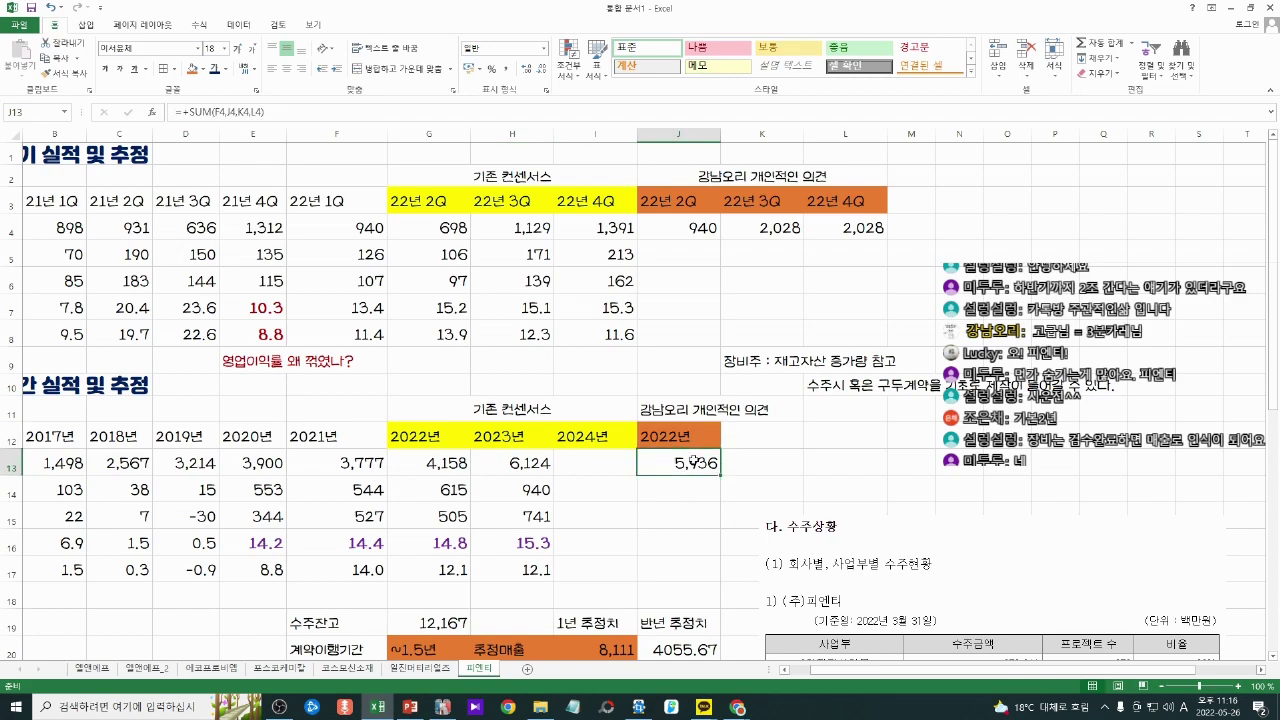
scroll(562, 439, "down", 5)
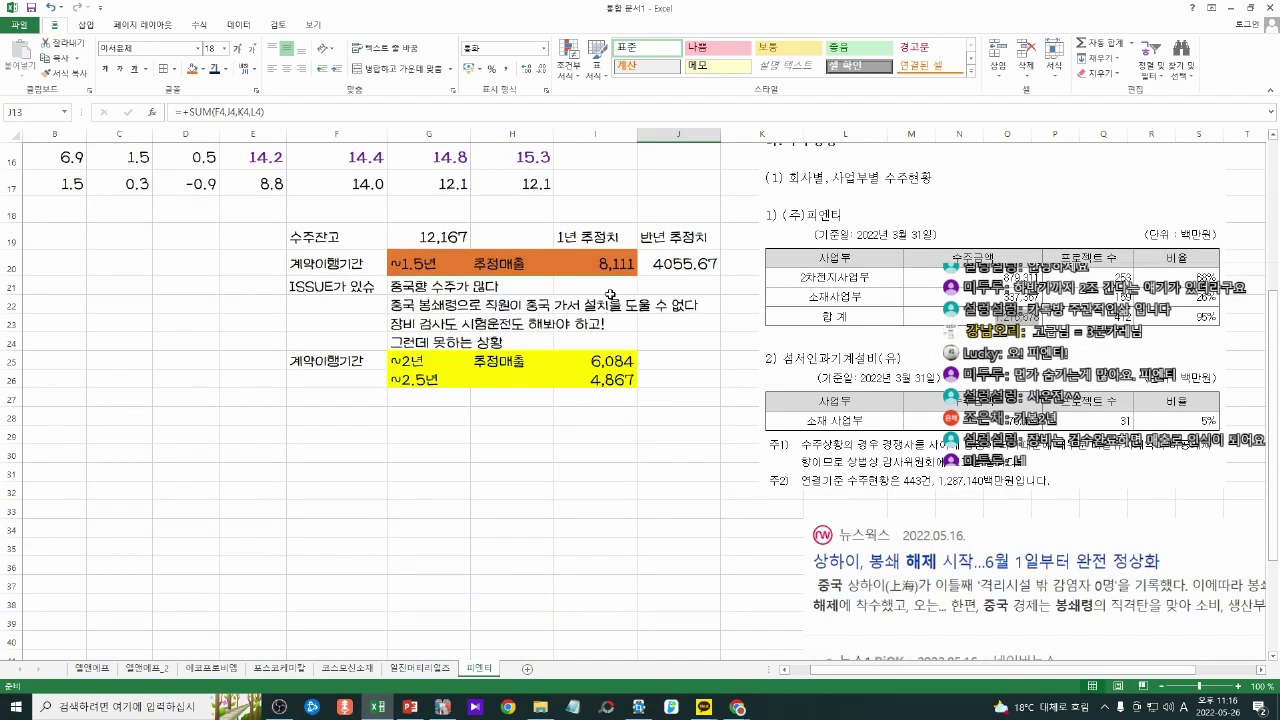
left_click(607, 267)
scroll(683, 410, "up", 4)
left_click(685, 395)
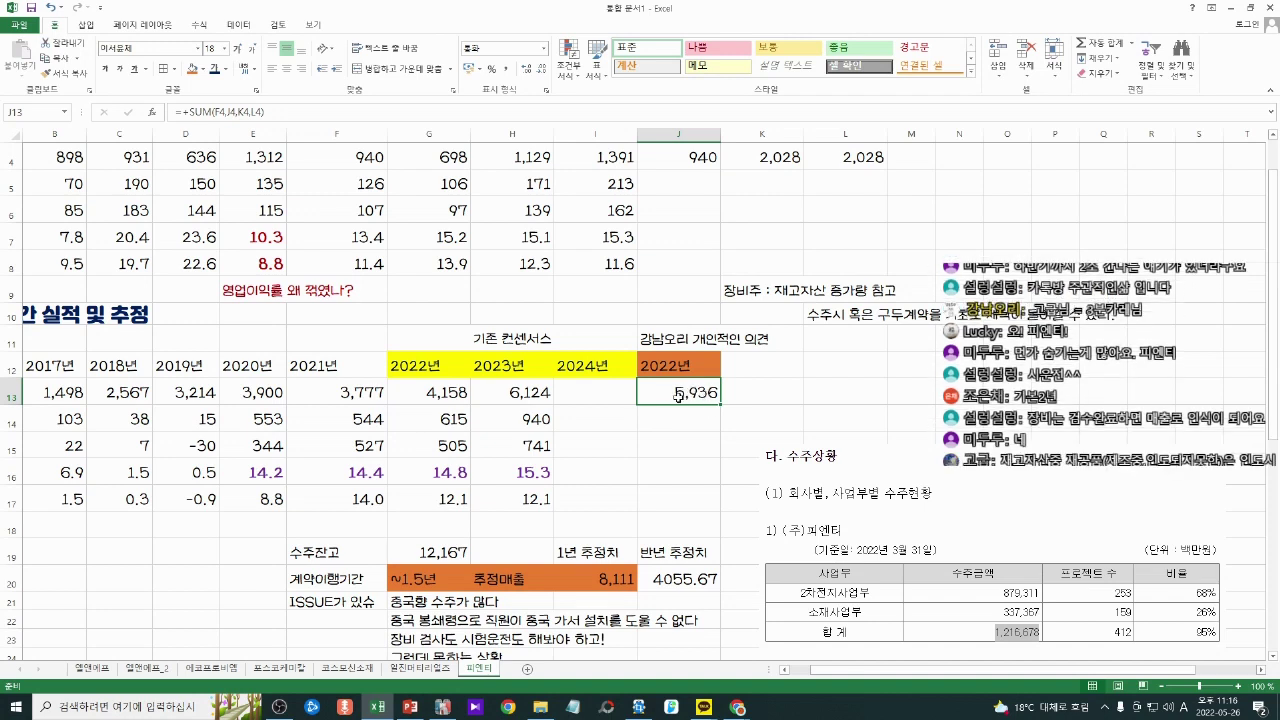
Step: Copy the 2023년 consensus operating margin from H16 into J16 as a value only
left_click_drag(697, 419, 277, 420)
left_click(284, 421)
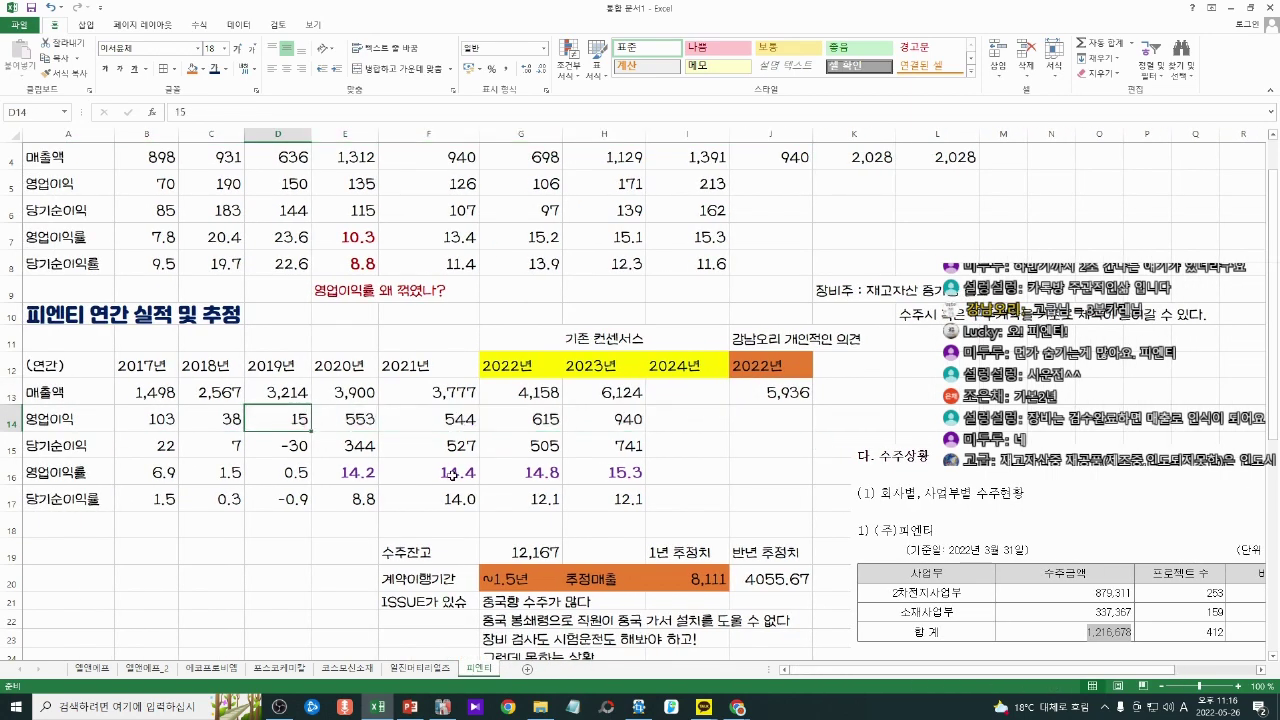
left_click_drag(452, 476, 609, 472)
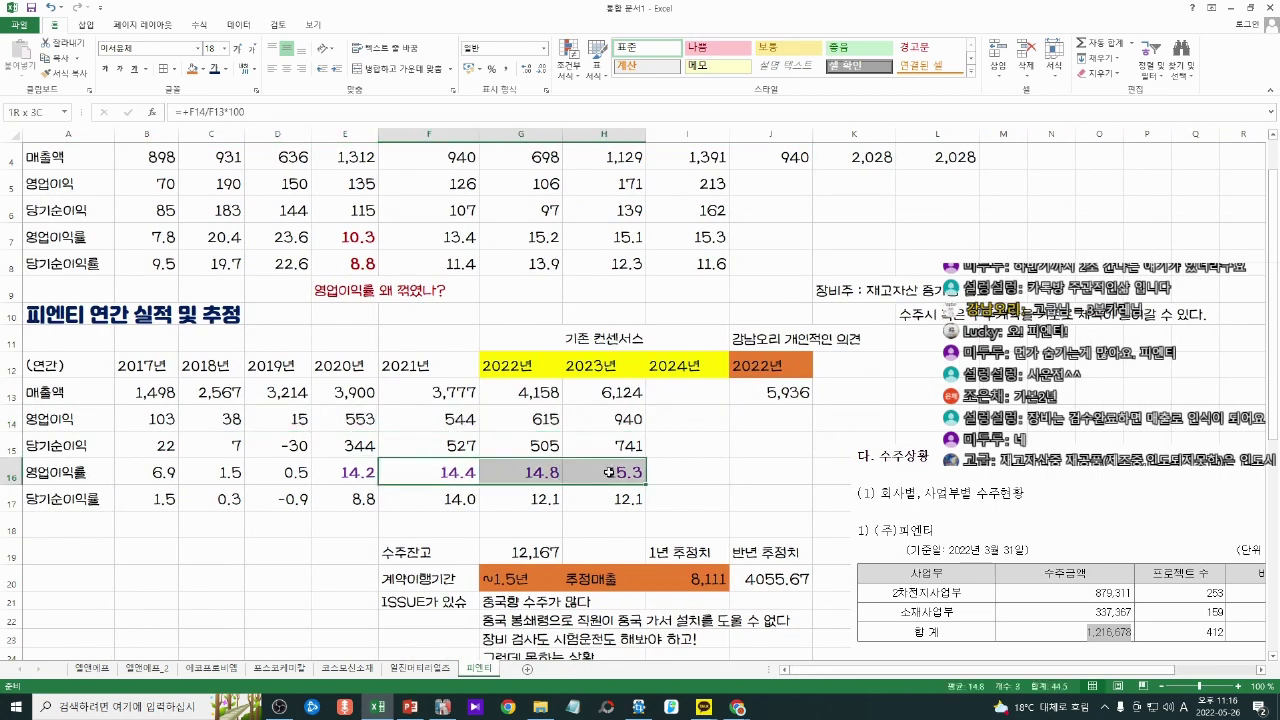
left_click(610, 472)
key("ctrl+c")
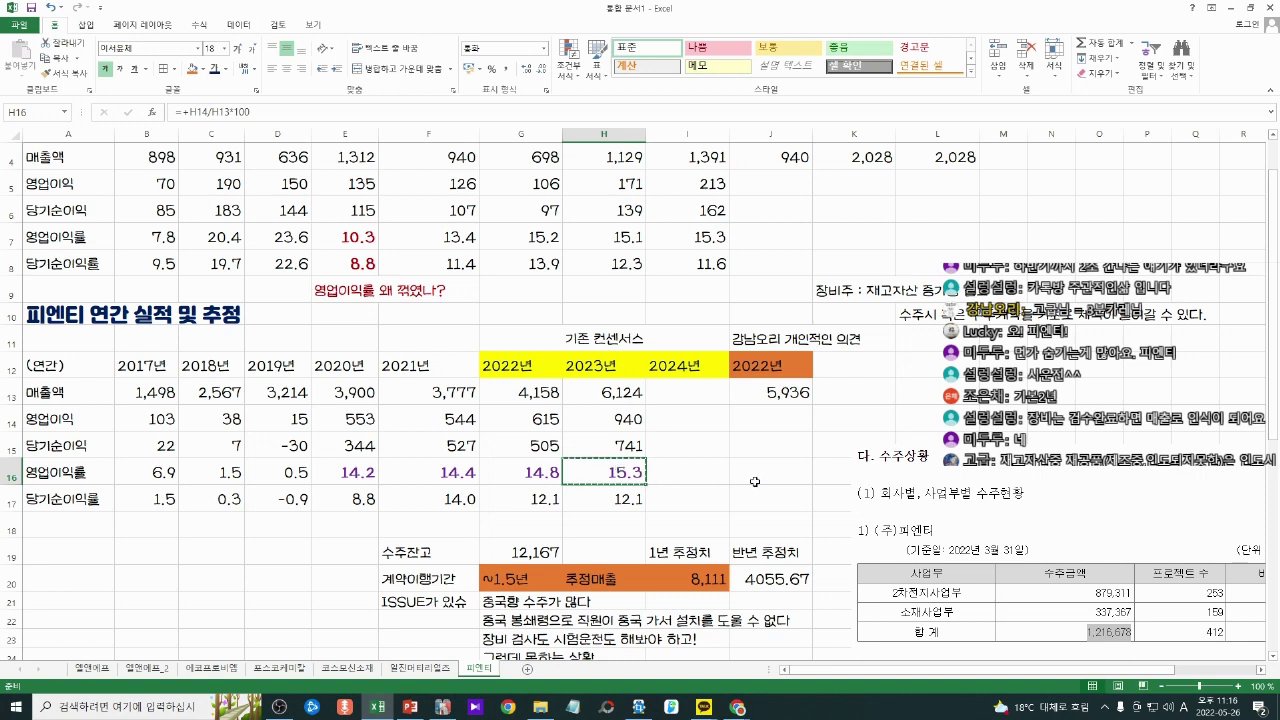
left_click(777, 473)
key("ctrl+v")
key("ctrl")
key("v")
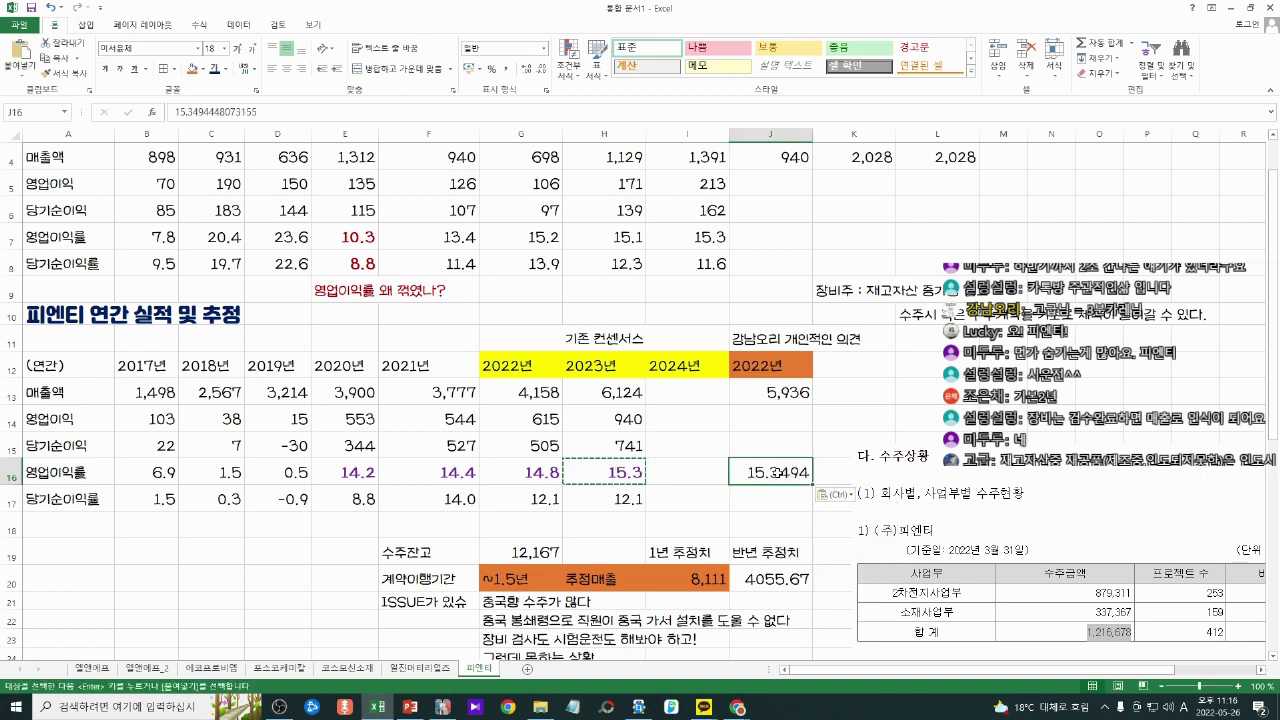
Step: Copy the 2023년 consensus net margin from H17 into J17 as a value only
left_click(605, 497)
key("ctrl+c")
left_click(766, 496)
key("ctrl+v")
key("ctrl")
key("v")
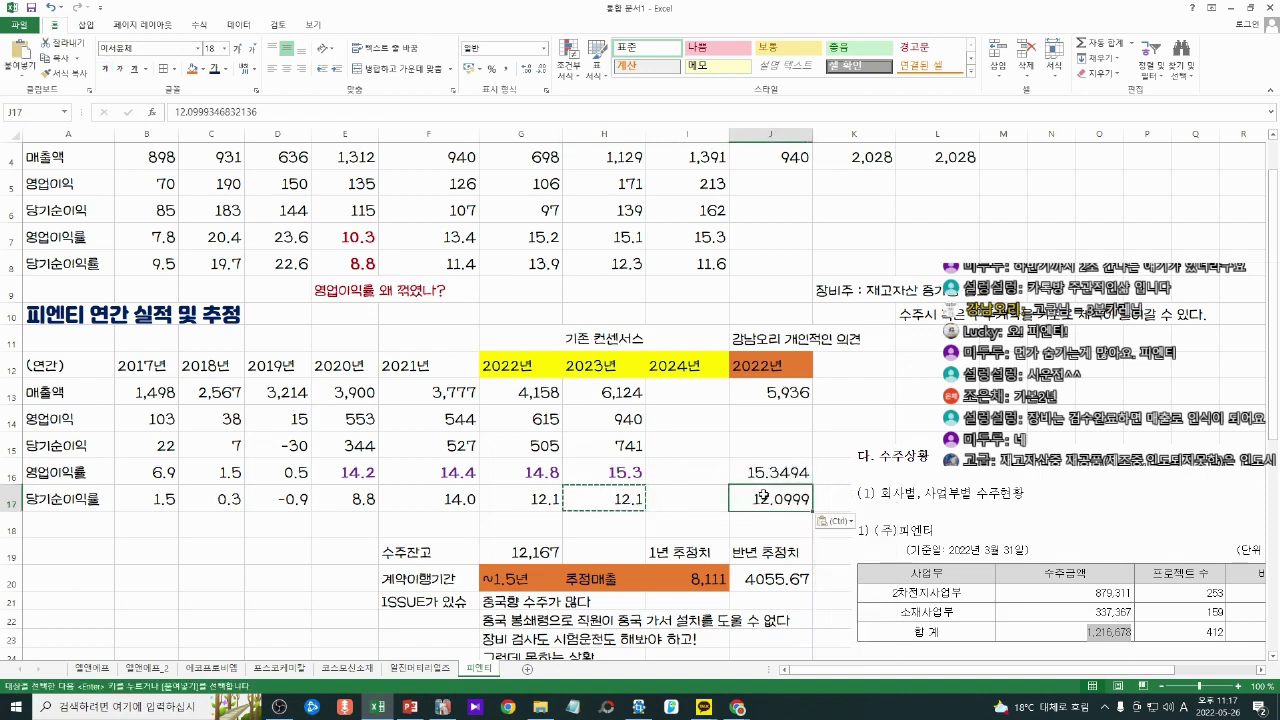
Step: Calculate the 2022년 opinion operating profit in J14 with the formula +J13*J16%
left_click(783, 415)
type("+")
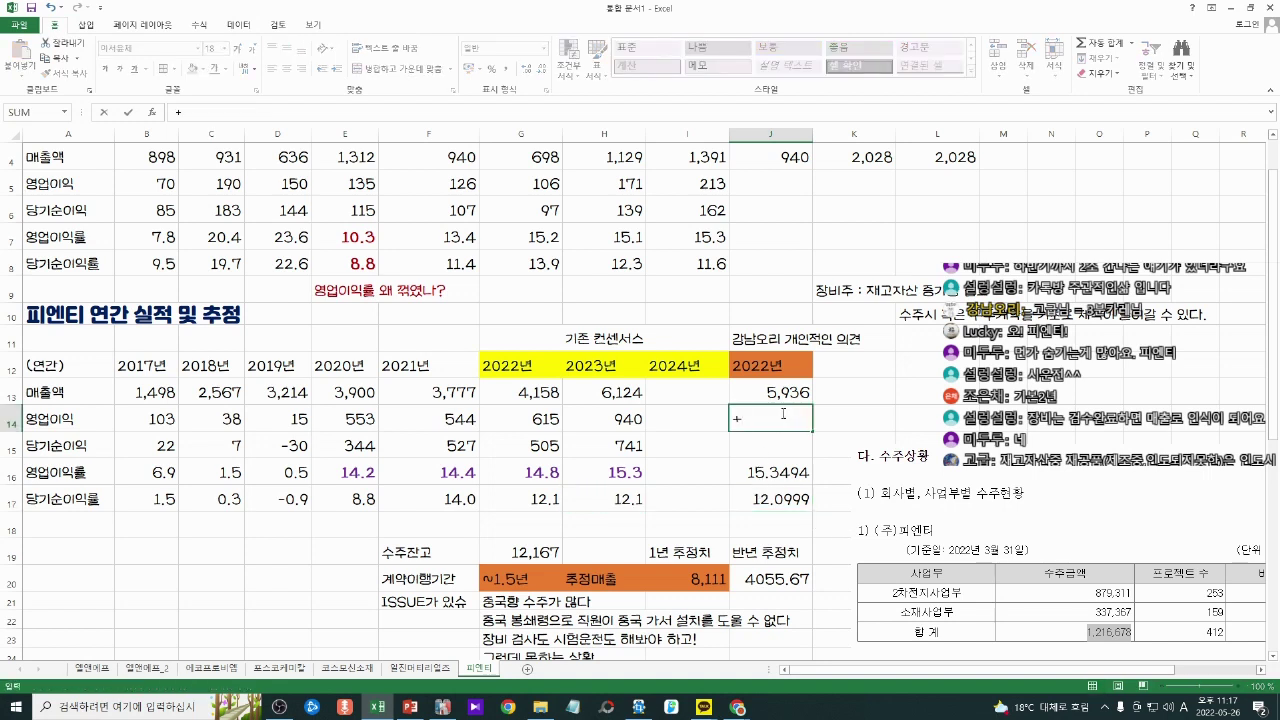
key("Up")
type("*")
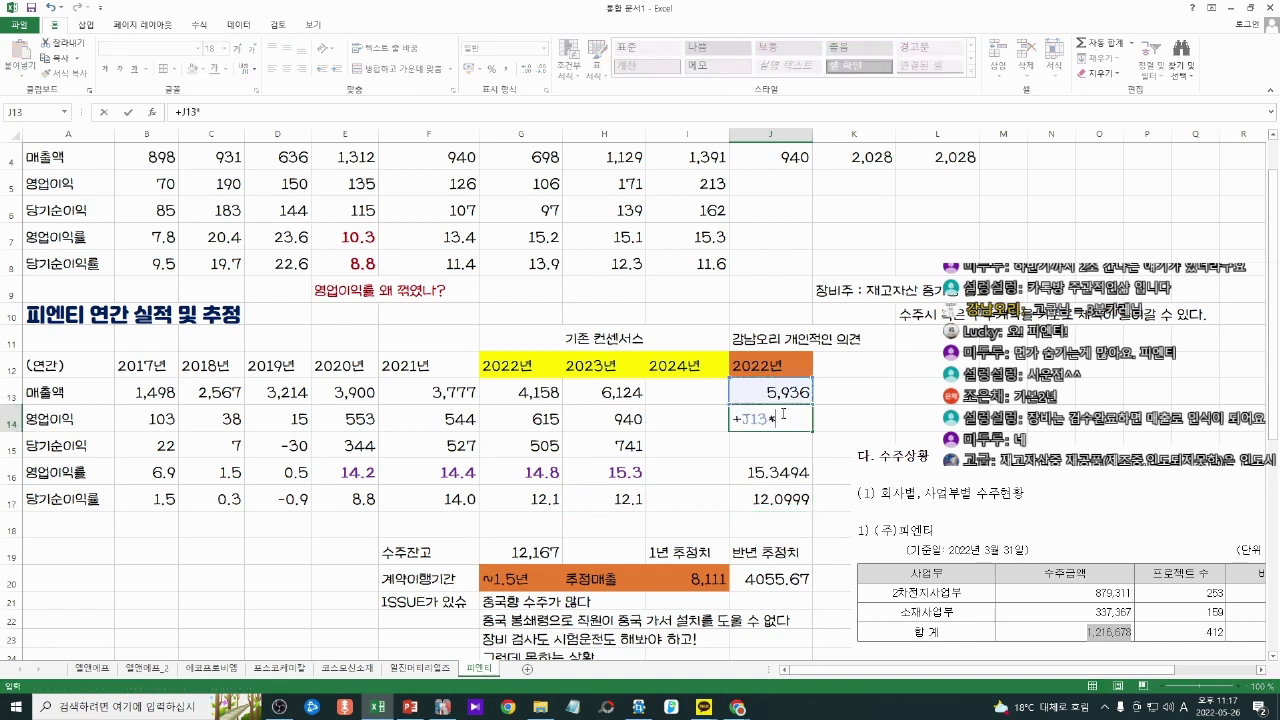
left_click(781, 472)
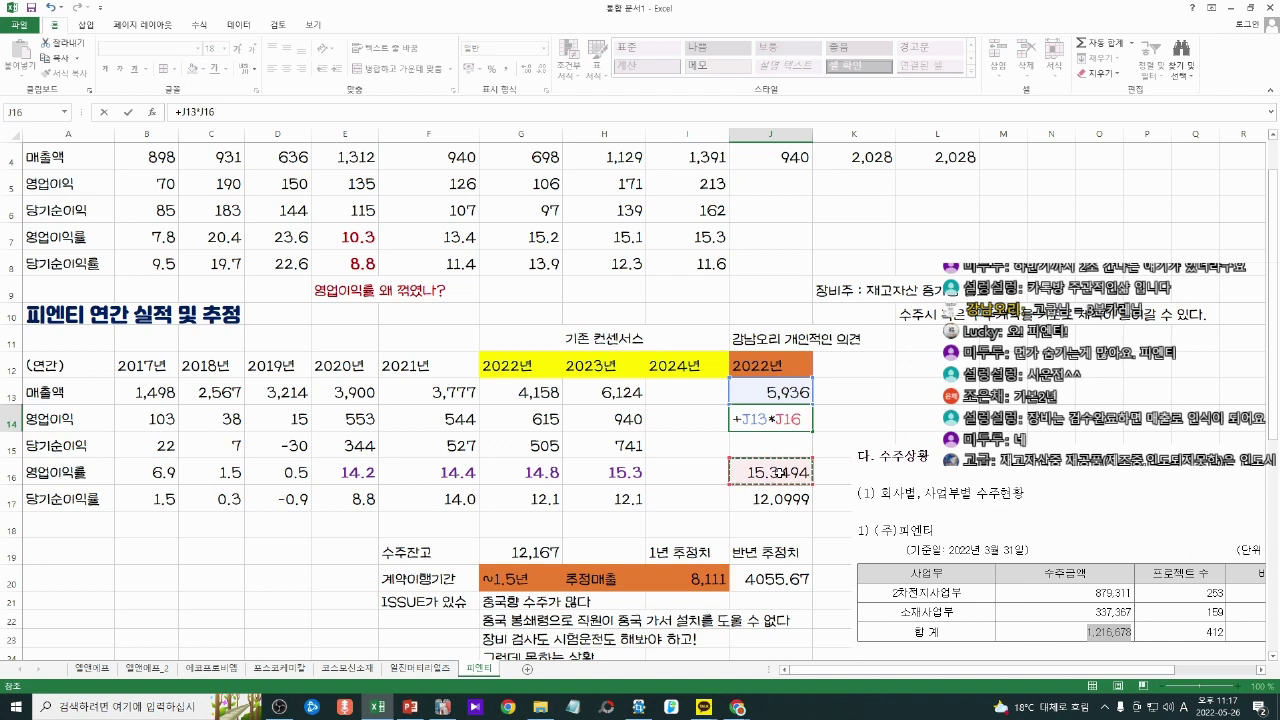
key("Return")
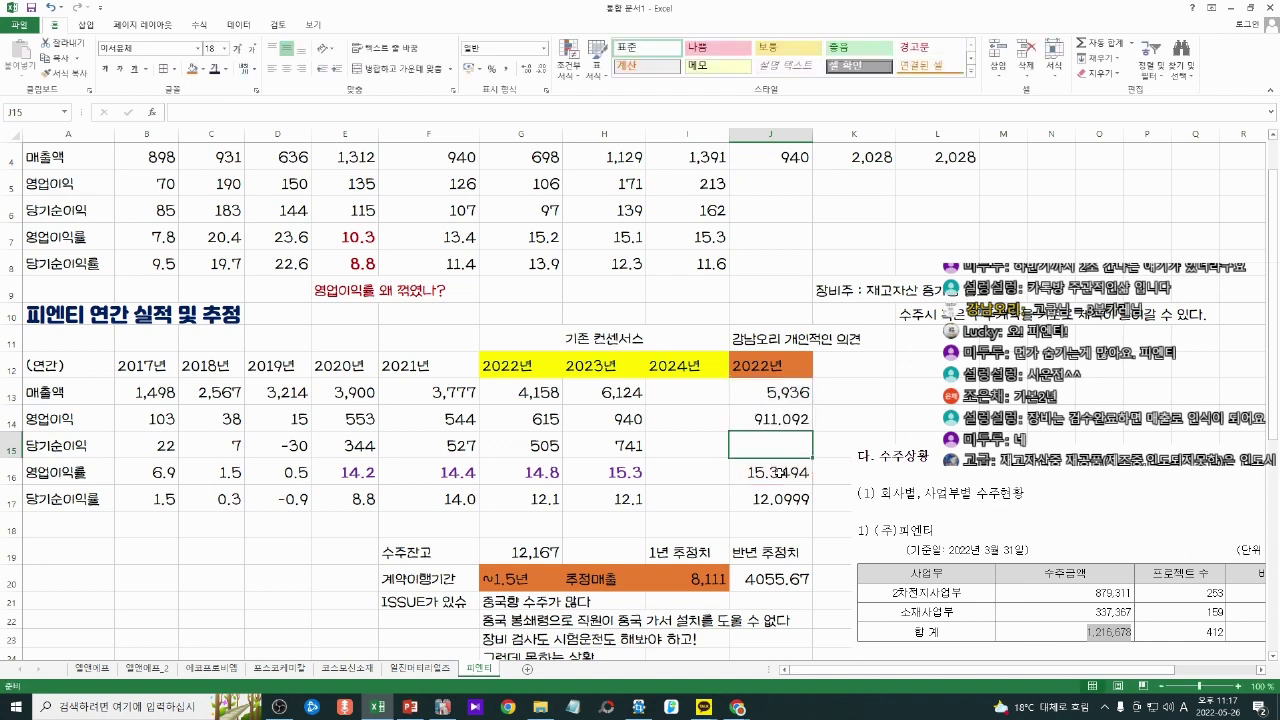
Step: Calculate the 2022년 opinion net income in J15 with the formula +J13*J17%
type("+")
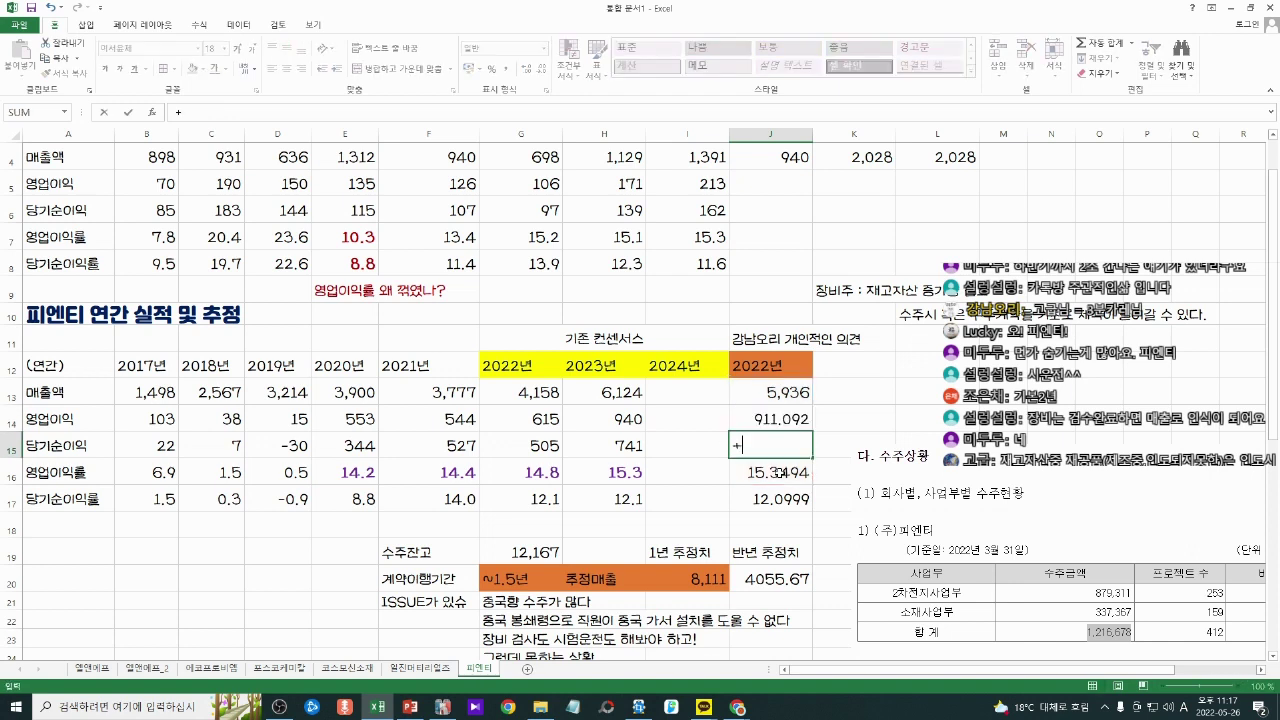
key("Up")
key("Up")
type("*")
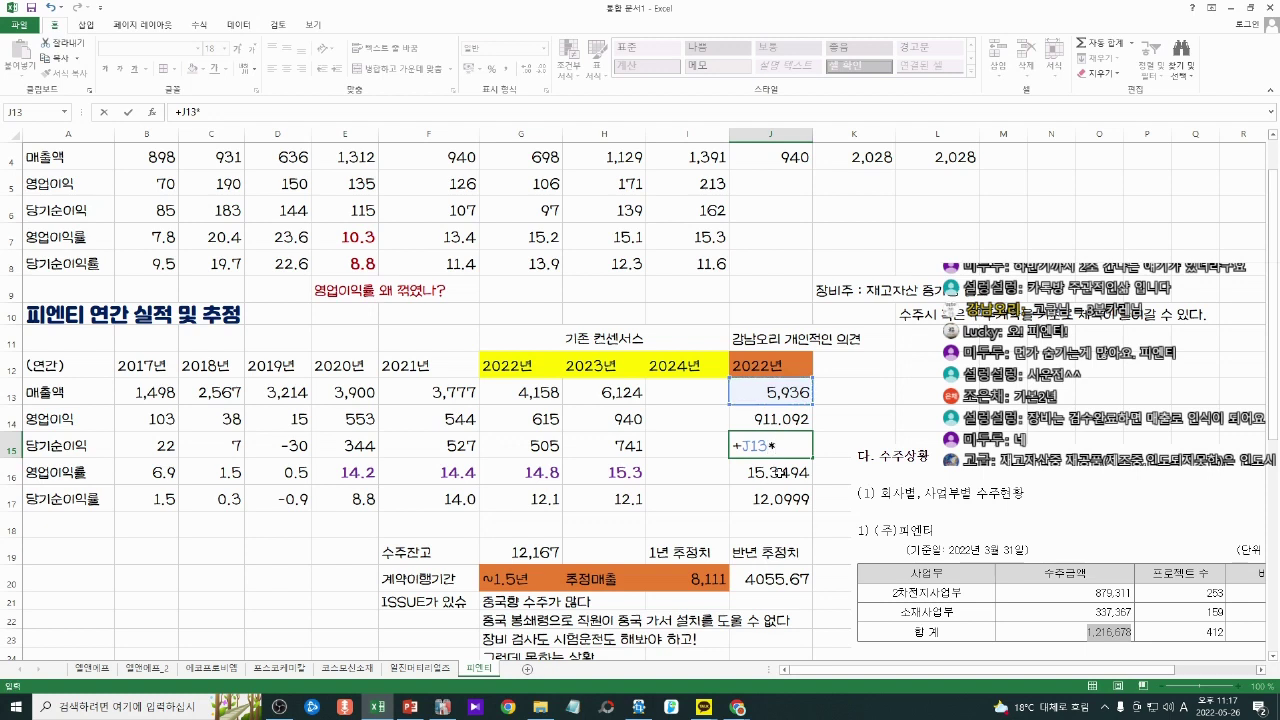
left_click(791, 503)
key("Return")
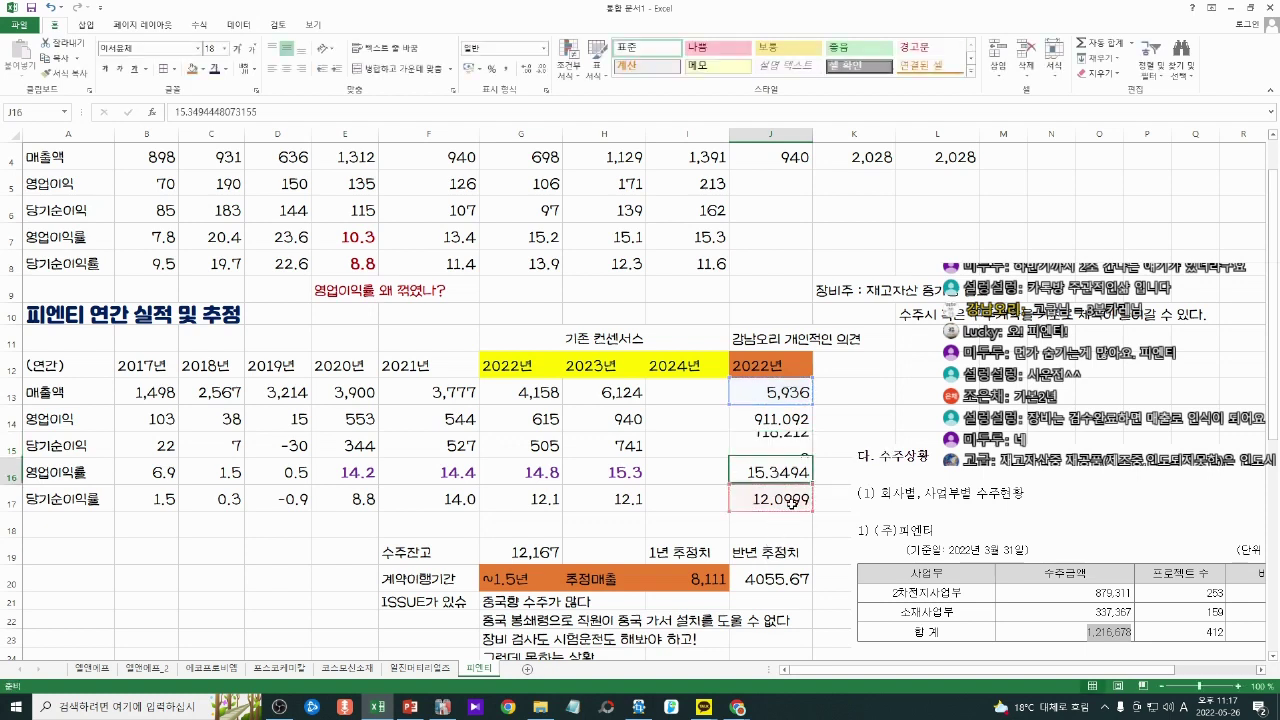
Step: Format the opinion profits in J14:J15 as whole numbers with thousands separators and fill them with orange
key("Up")
key("shift+Up")
key("ctrl+shift+1")
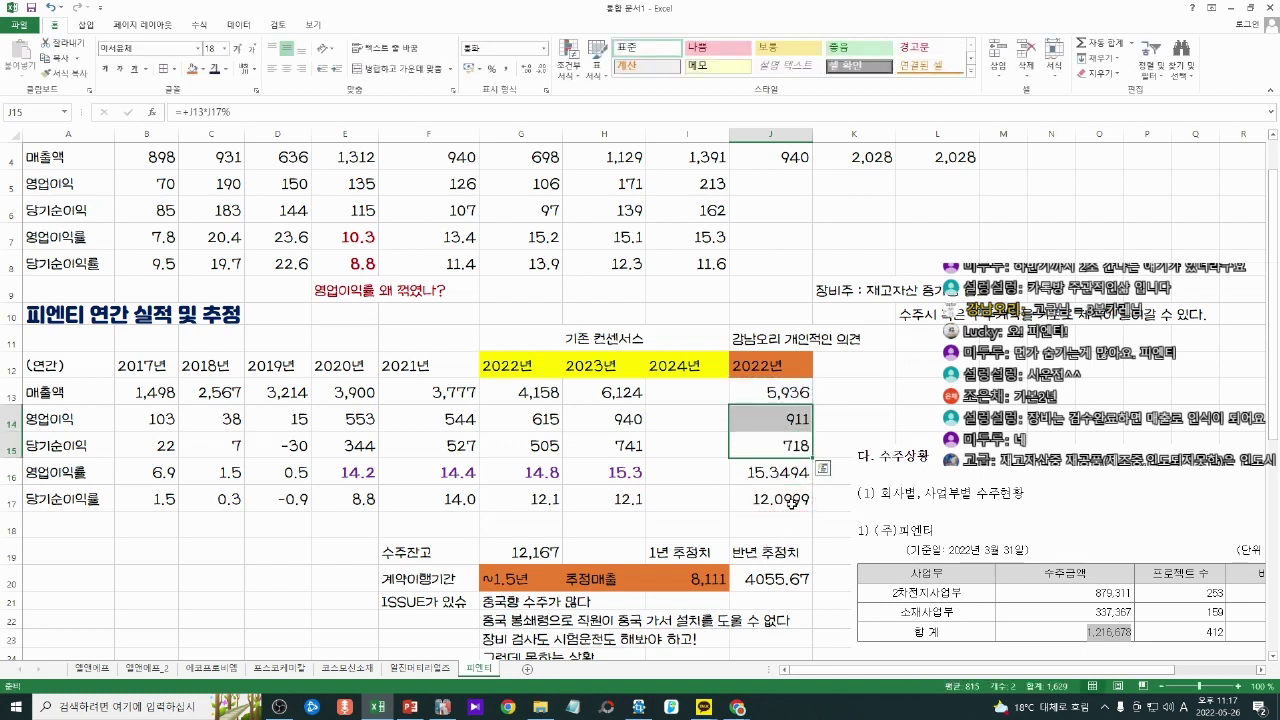
left_click(191, 68)
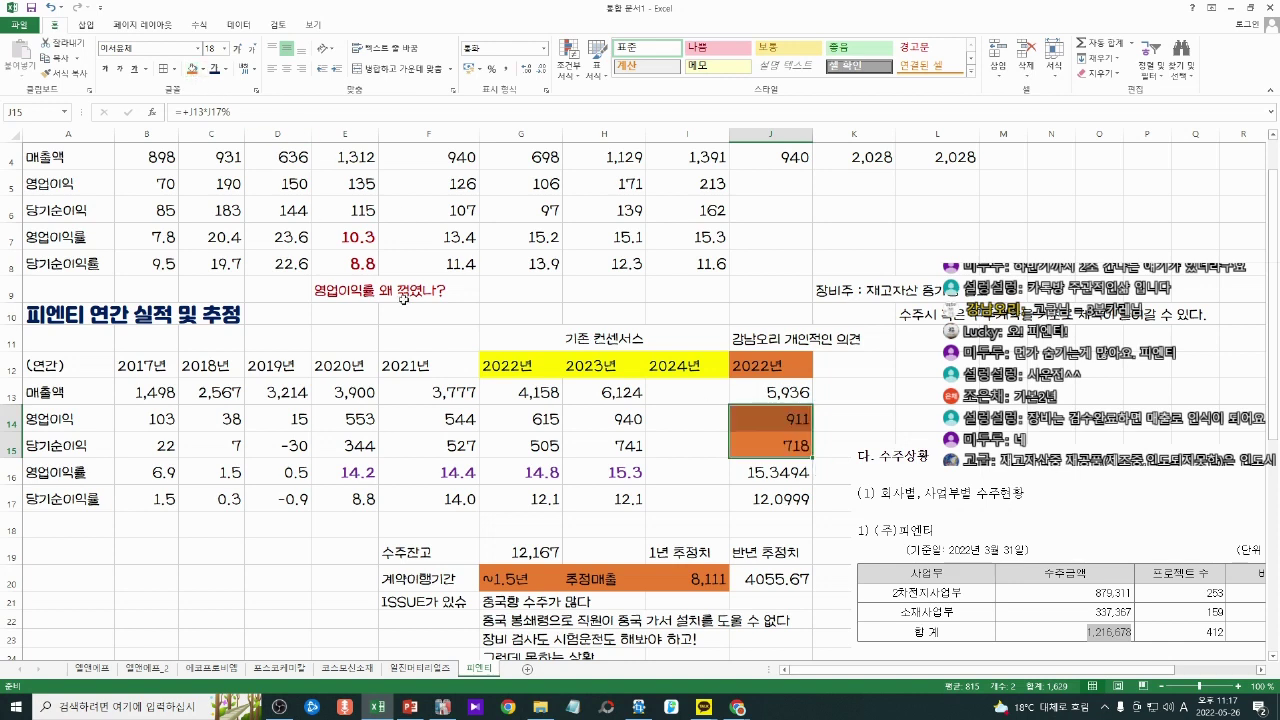
Step: Fill the 2022년 consensus operating profit and net income in G14:G15 with orange
left_click(500, 372)
left_click_drag(452, 423, 452, 446)
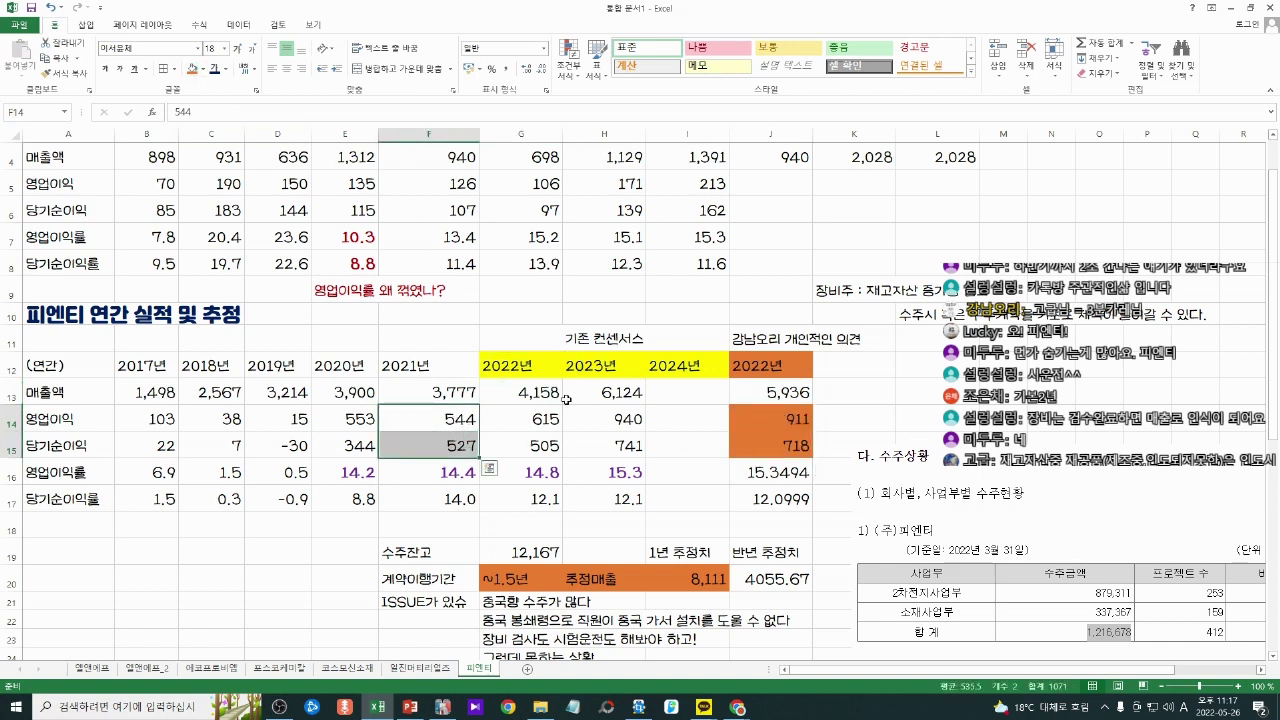
left_click(540, 420)
left_click_drag(540, 420, 540, 446)
left_click(191, 68)
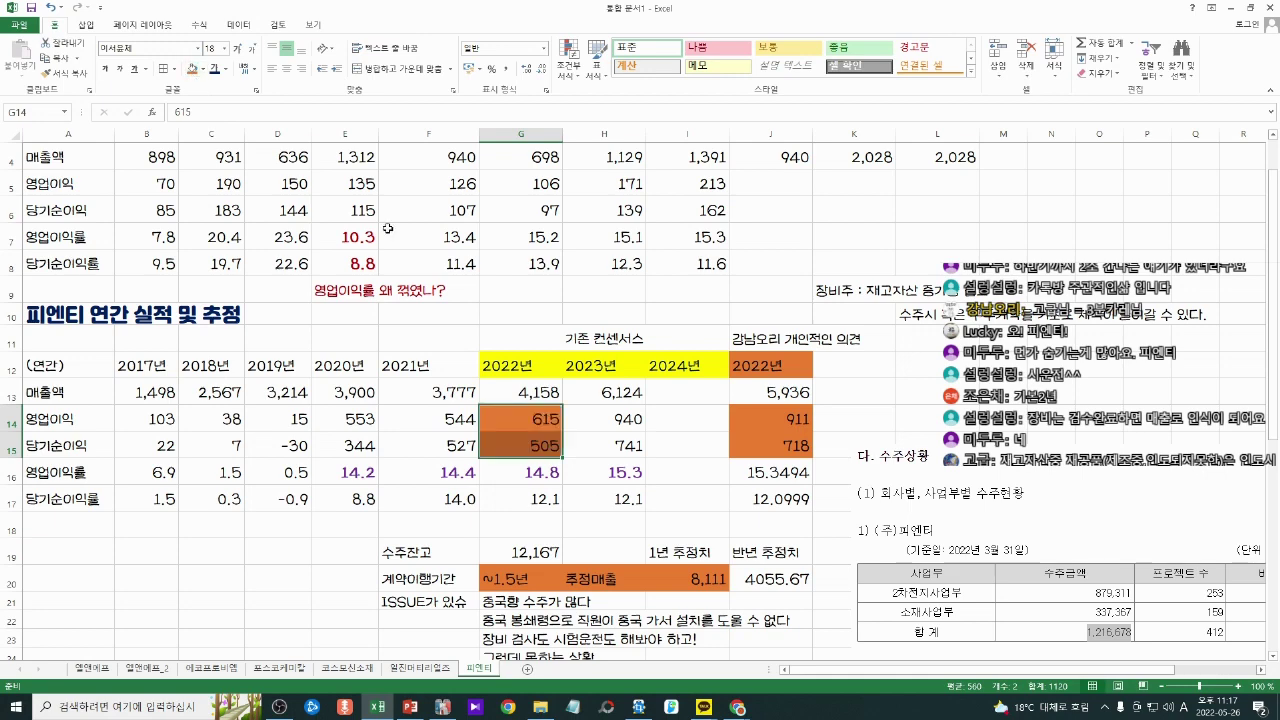
Step: Move the order backlog picture clear of column K, and calculate the operating profit's percentage difference from consensus in K14 with +J14/G14*100-100
left_click(855, 365)
left_click(846, 450)
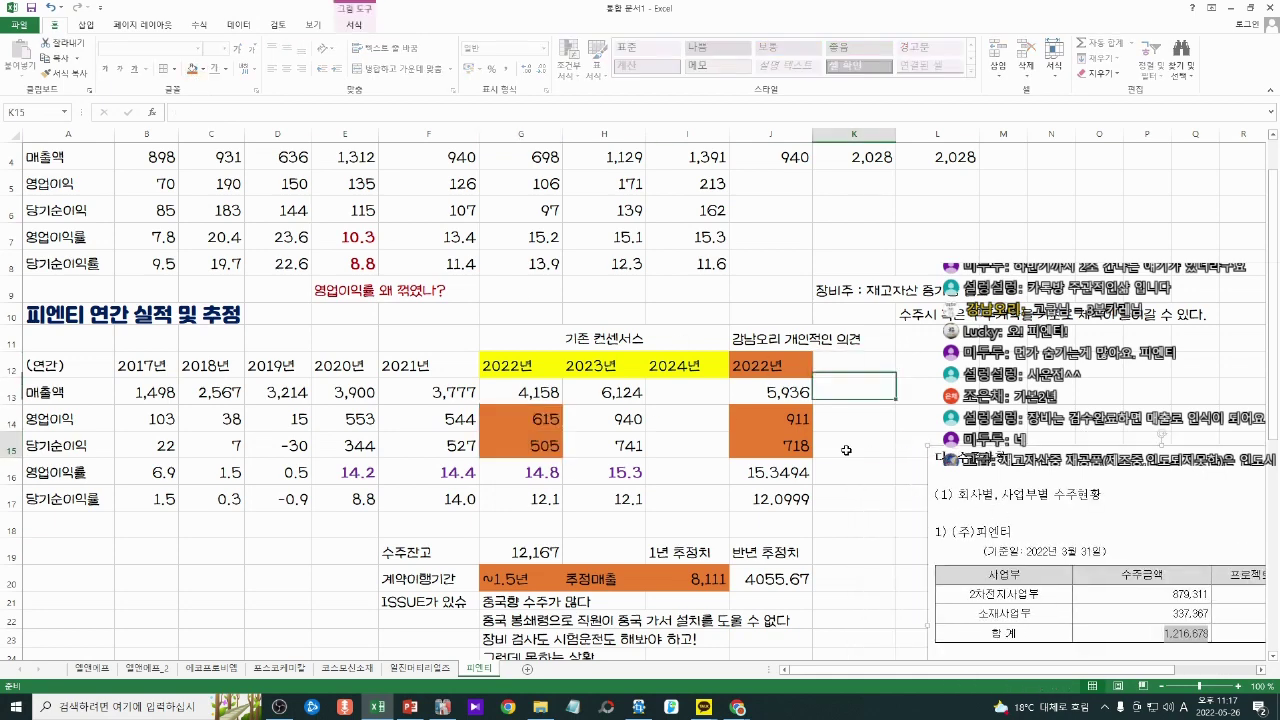
key("Up")
type("+")
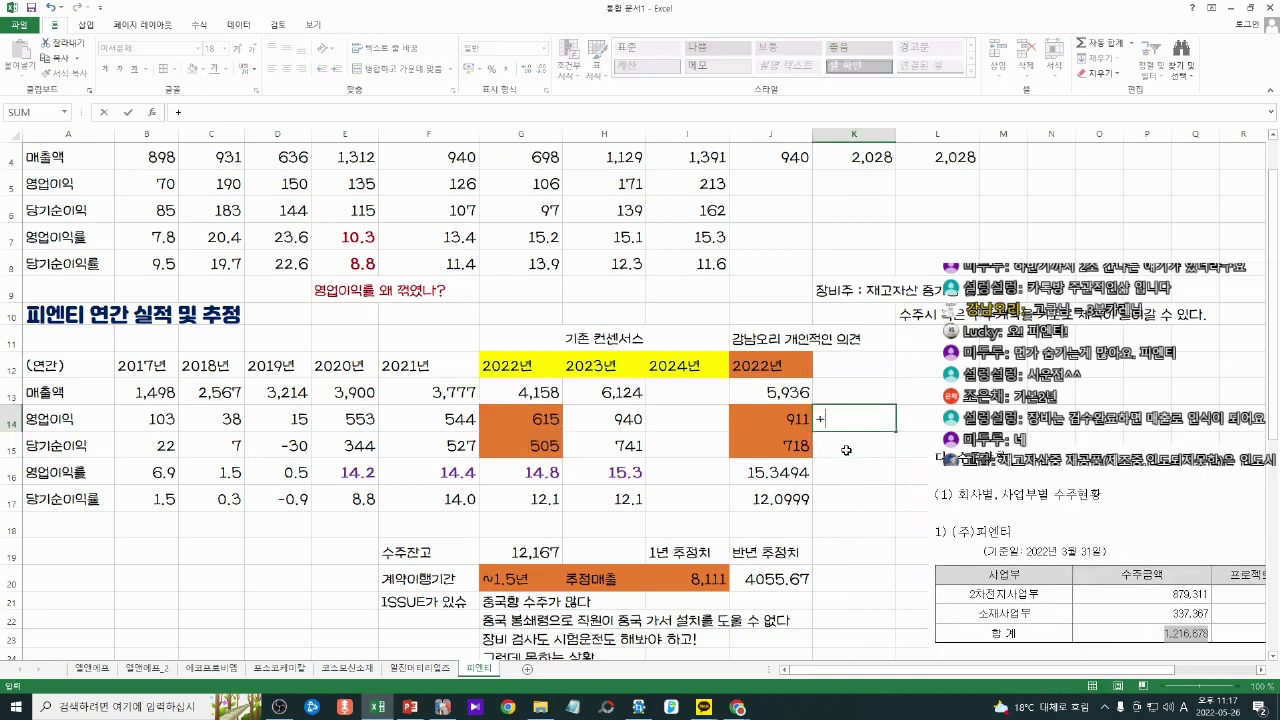
key("Left")
type("/")
key("Left")
key("Left")
key("Left")
key("Left")
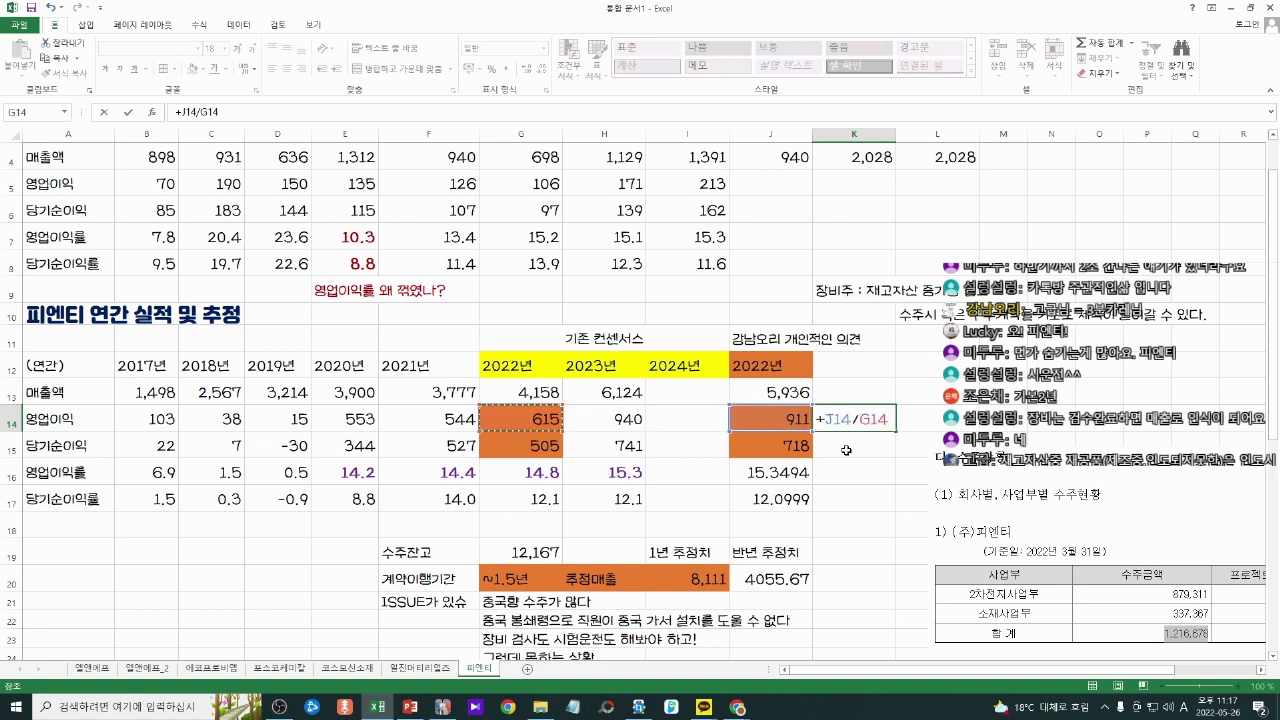
type("*100-10")
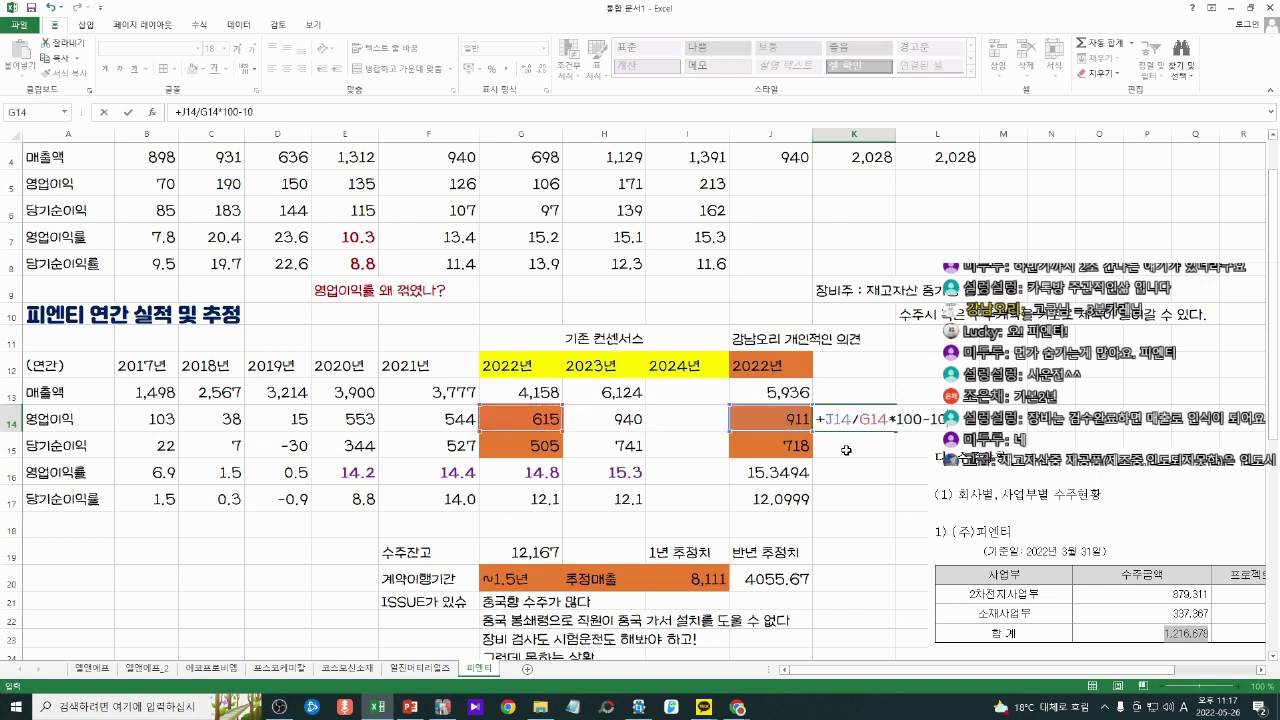
type("0")
key("Return")
Step: Copy the percentage difference formula from K14 to the net income row in K15 and the sales row in K13
key("Up")
key("ctrl+c")
key("shift+Down")
key("ctrl+v")
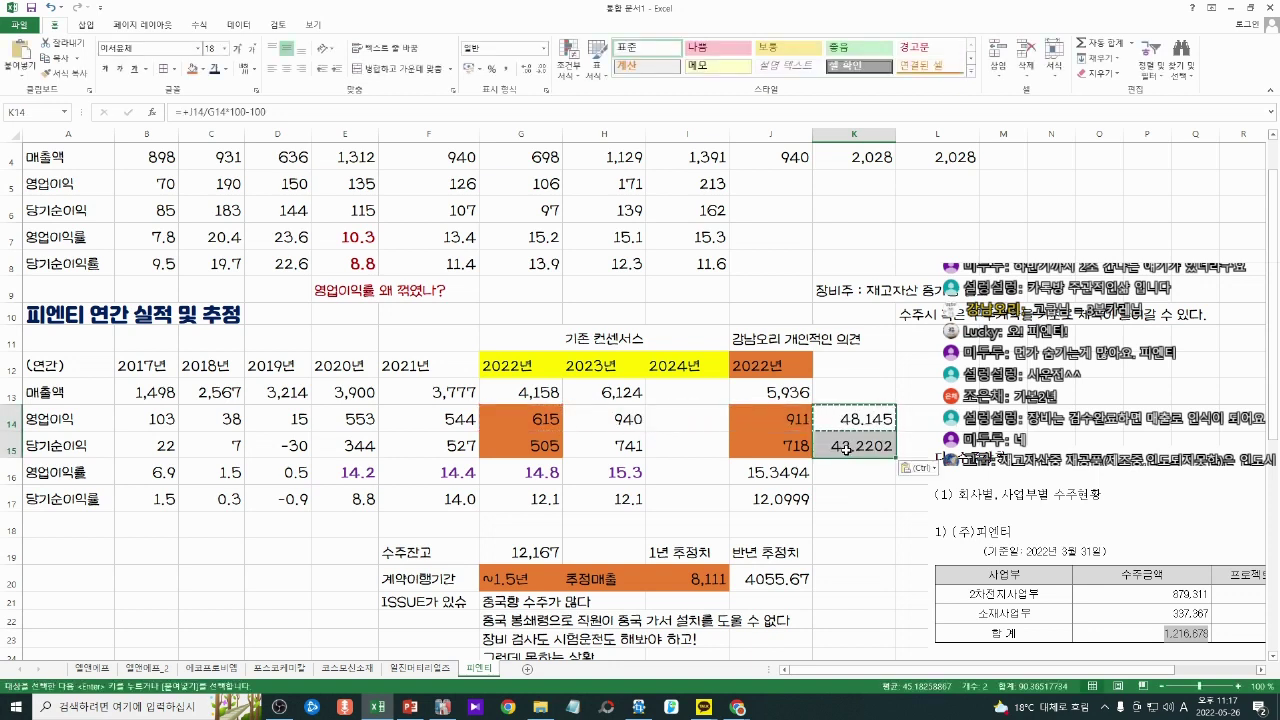
key("Up")
key("ctrl+v")
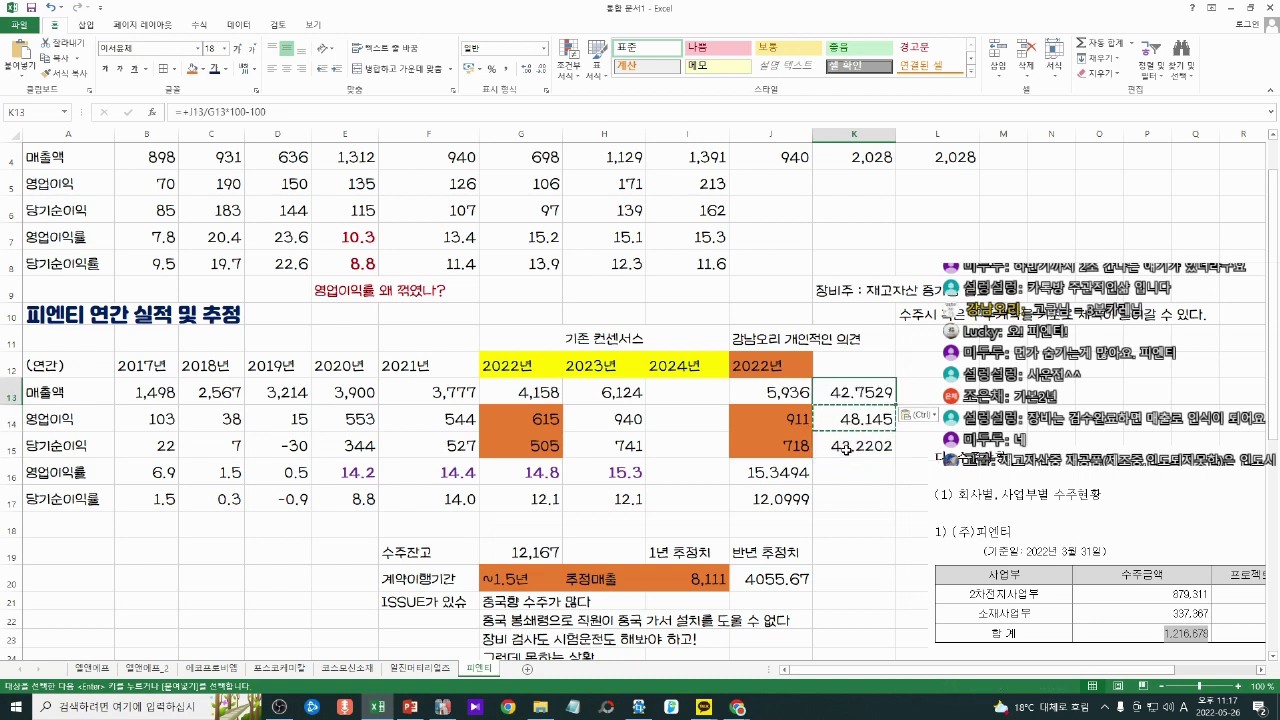
key("Escape")
Step: Check the cell references of the K13 formula, and fill the 2022년 opinion sales in J13 with orange
double_click(885, 399)
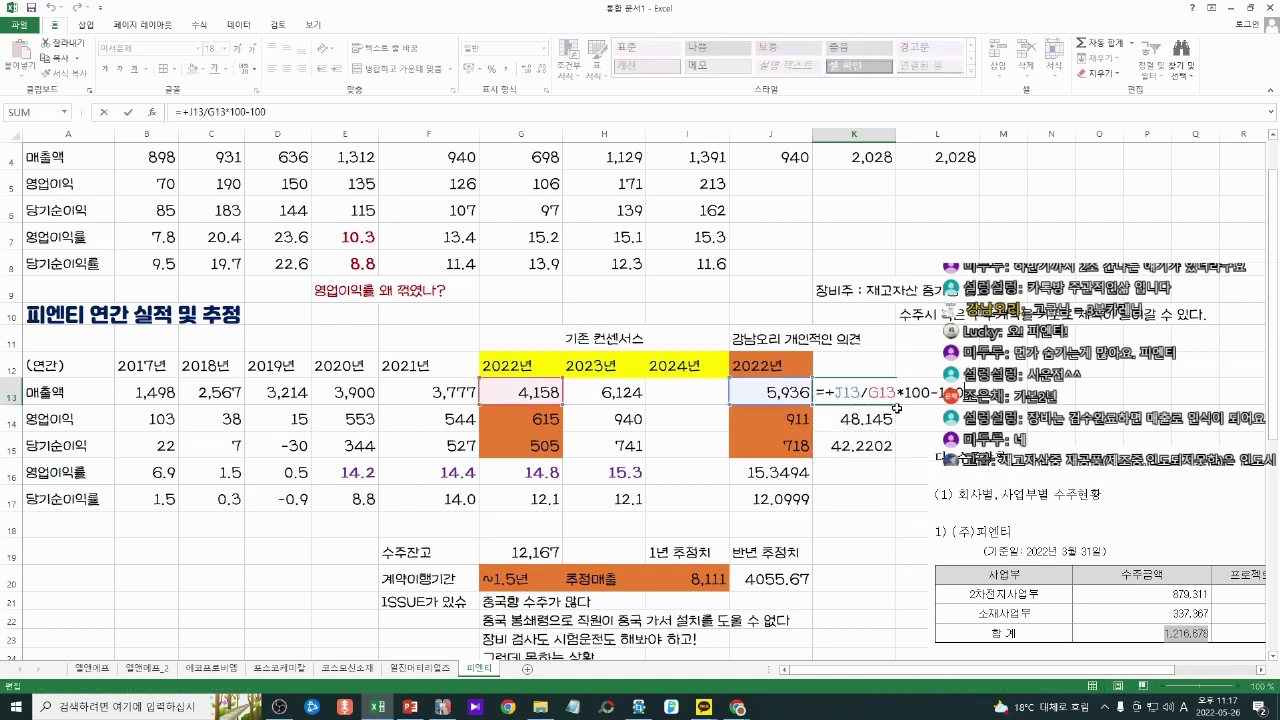
left_click(846, 466)
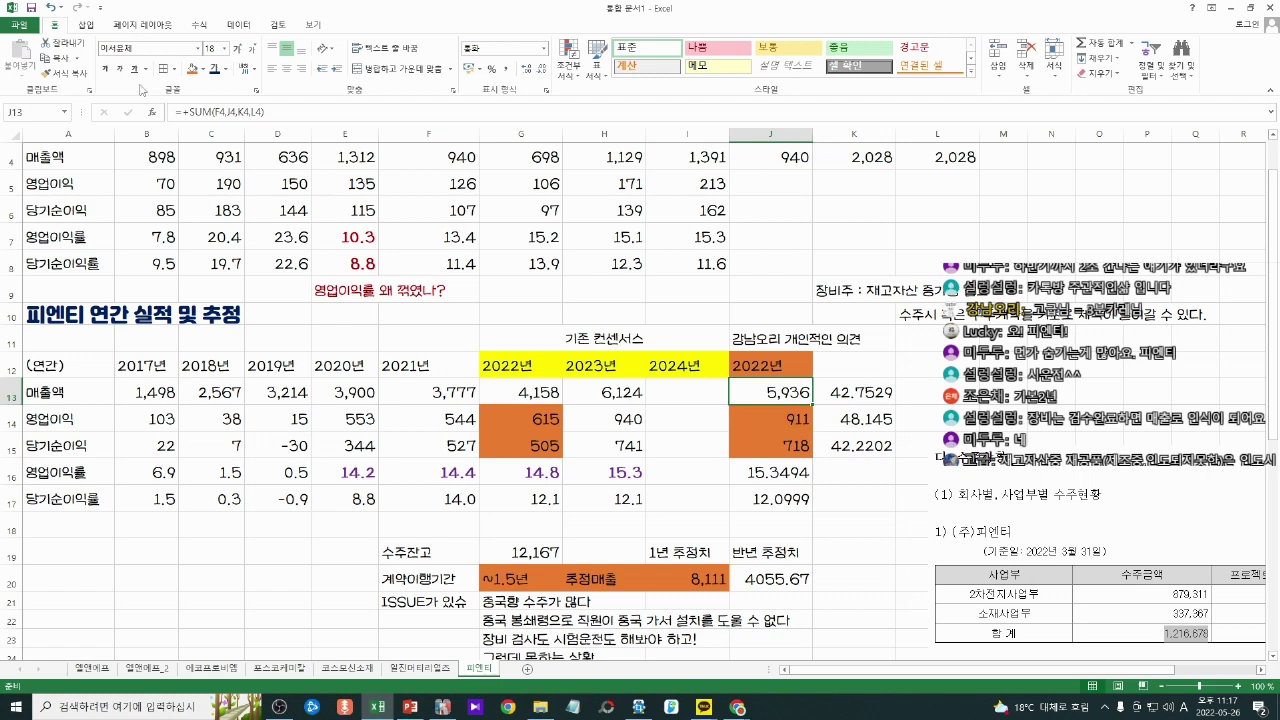
left_click(191, 69)
left_click(428, 290)
Step: Select the percentage differences from consensus in K13:K15
left_click_drag(888, 396, 882, 449)
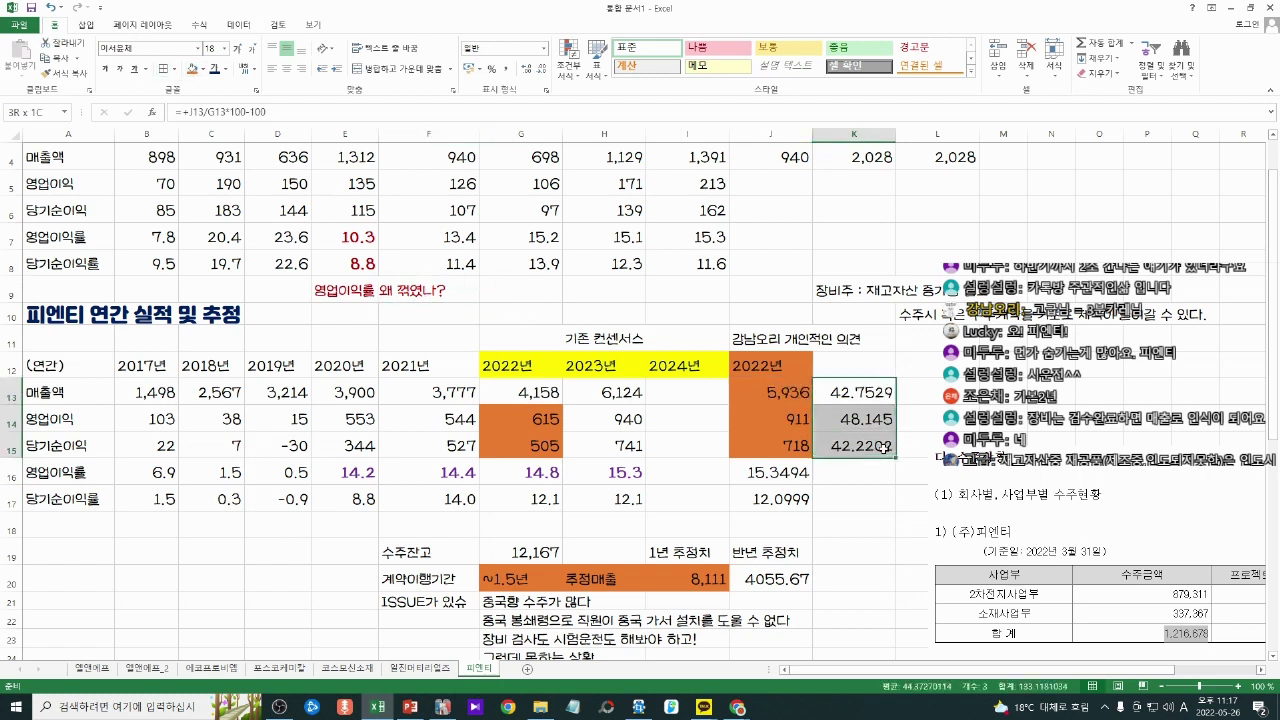
Step: Format the growth values in K13:K15 as whole numbers without decimals
key("ctrl+shift+1")
left_click(860, 503)
left_click_drag(860, 392, 870, 446)
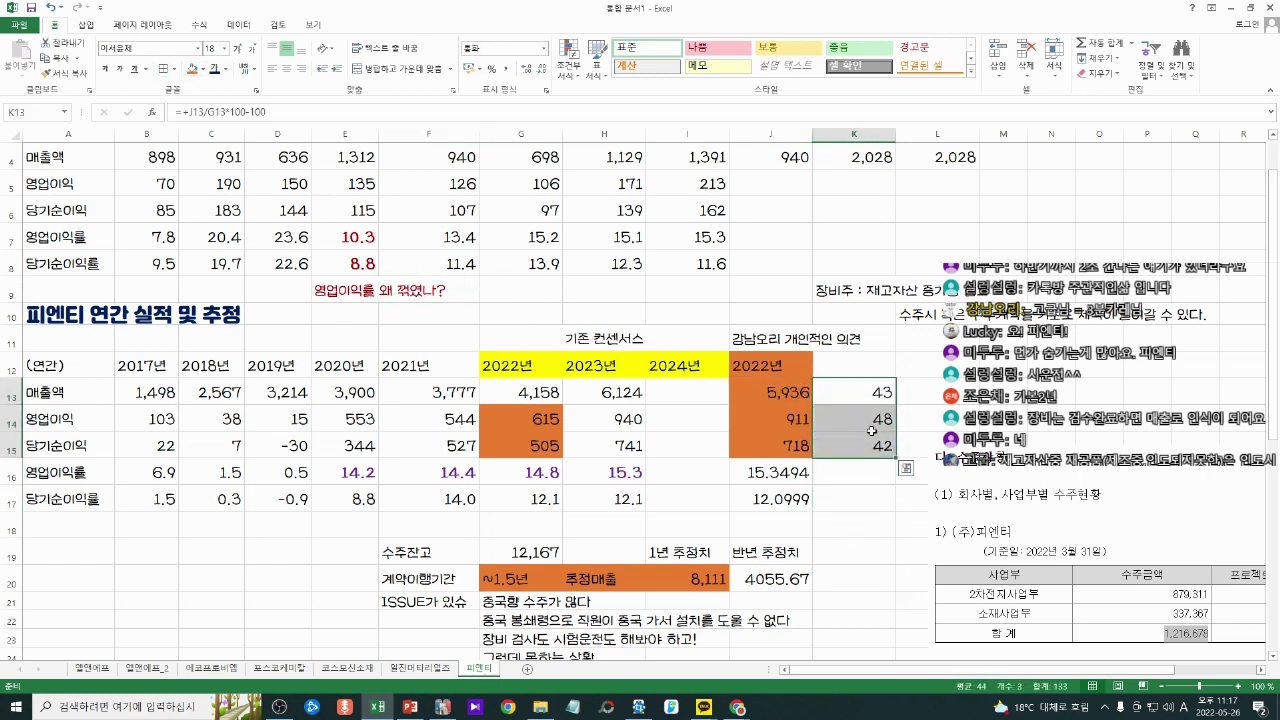
Step: Enter the heading "기존 컨센 대비 증가율" in cell K12 above the growth values
left_click(862, 365)
type("wm")
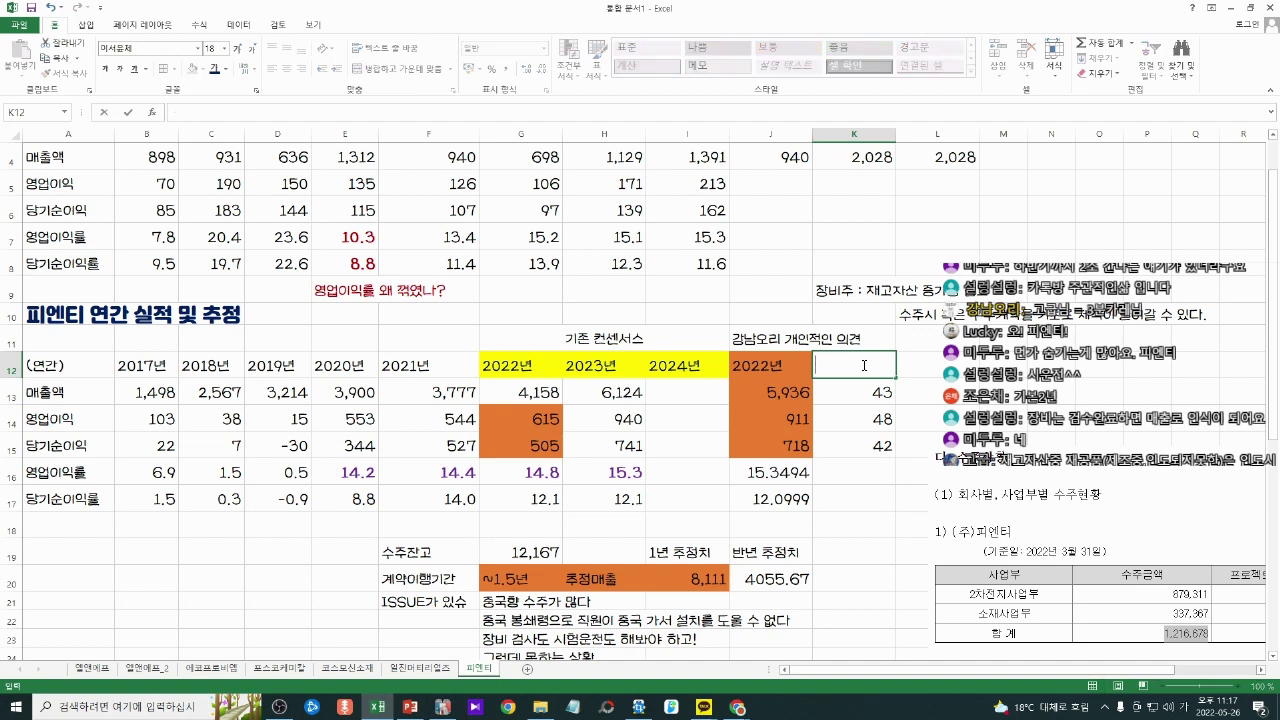
type("전년 대")
key("BackSpace")
key("BackSpace")
key("BackSpace")
key("BackSpace")
key("BackSpace")
type("기존 컨센 대비 ㅈ")
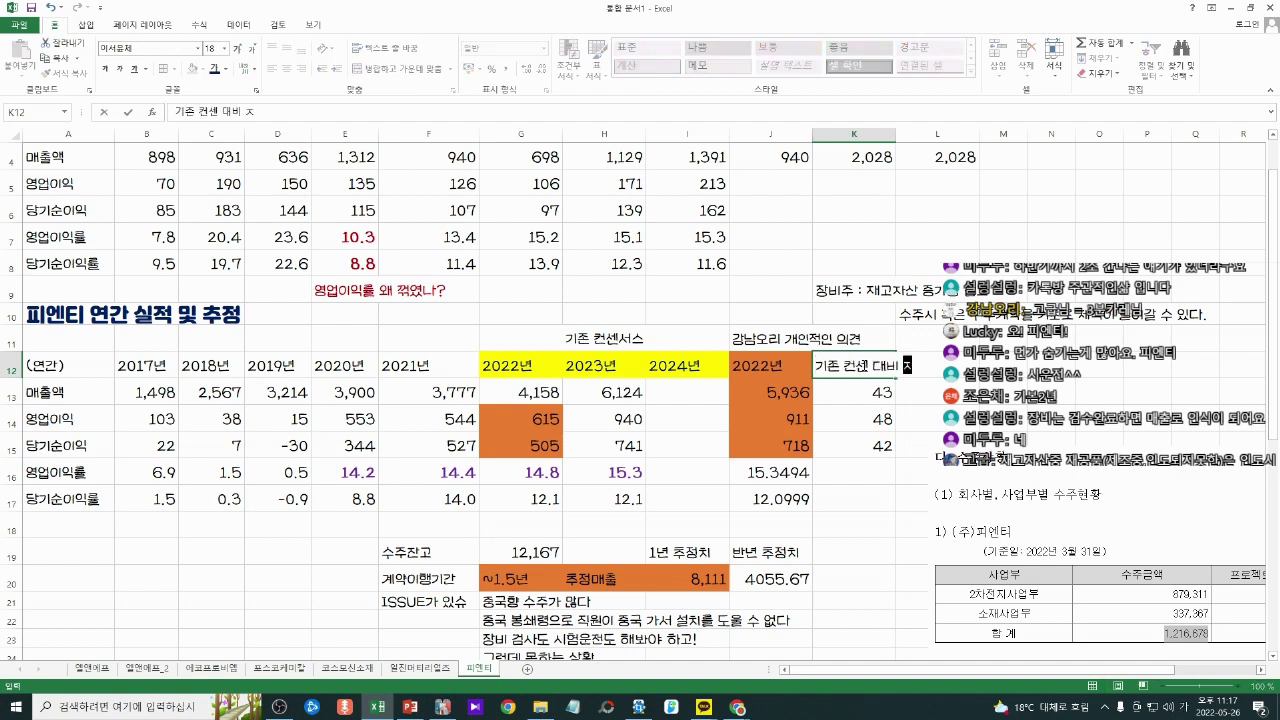
type("증가율")
key("Return")
Step: Make the growth values in K13:K15 bold and red
key("shift+Down")
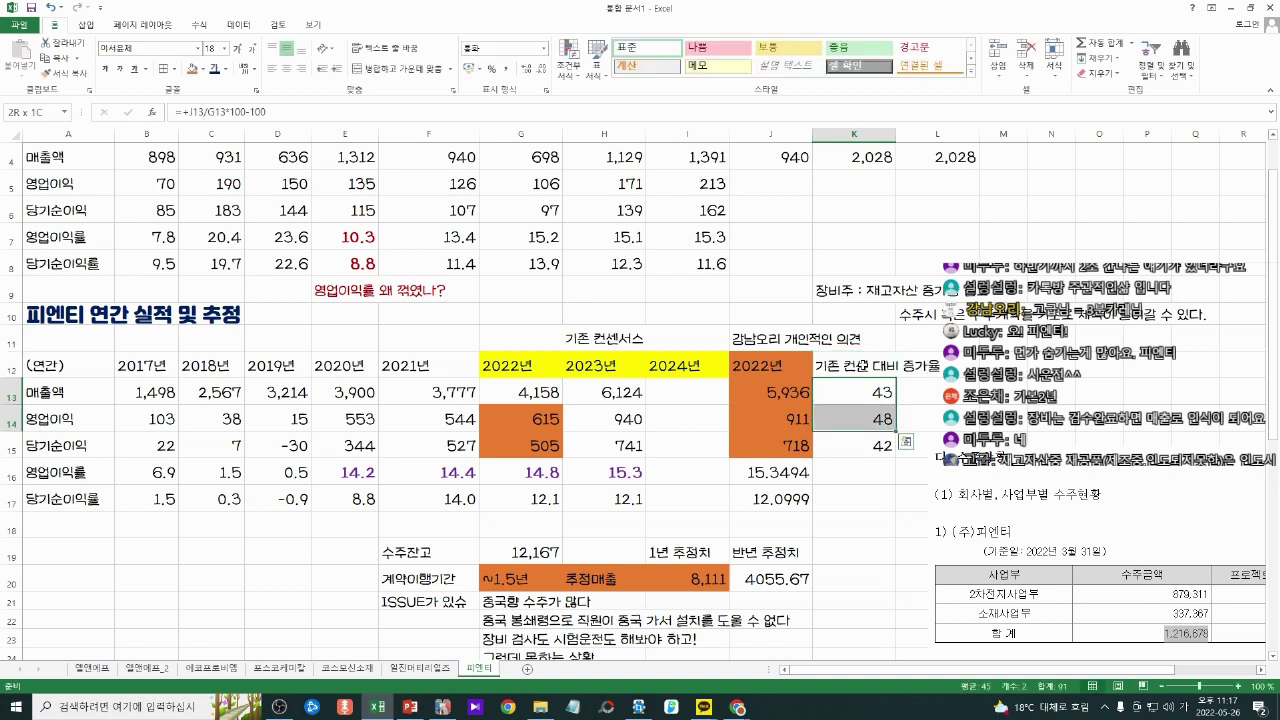
key("shift+Down")
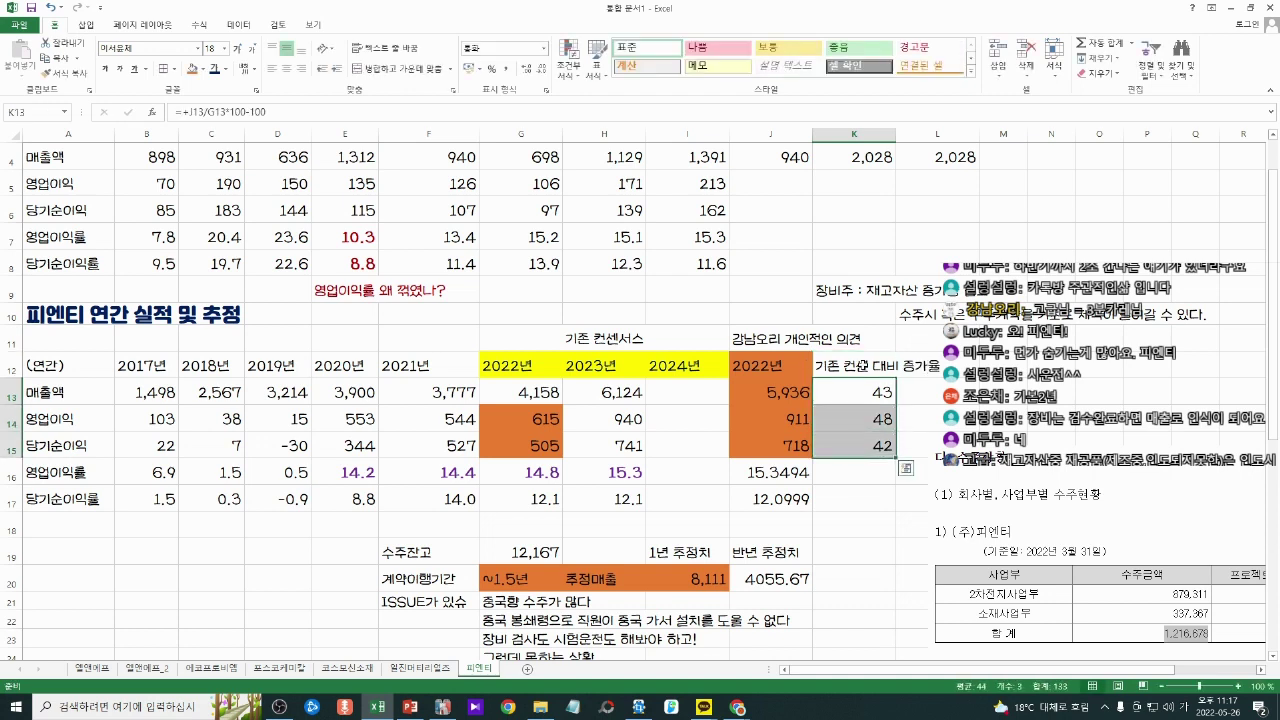
left_click(226, 70)
left_click(226, 189)
left_click(676, 469)
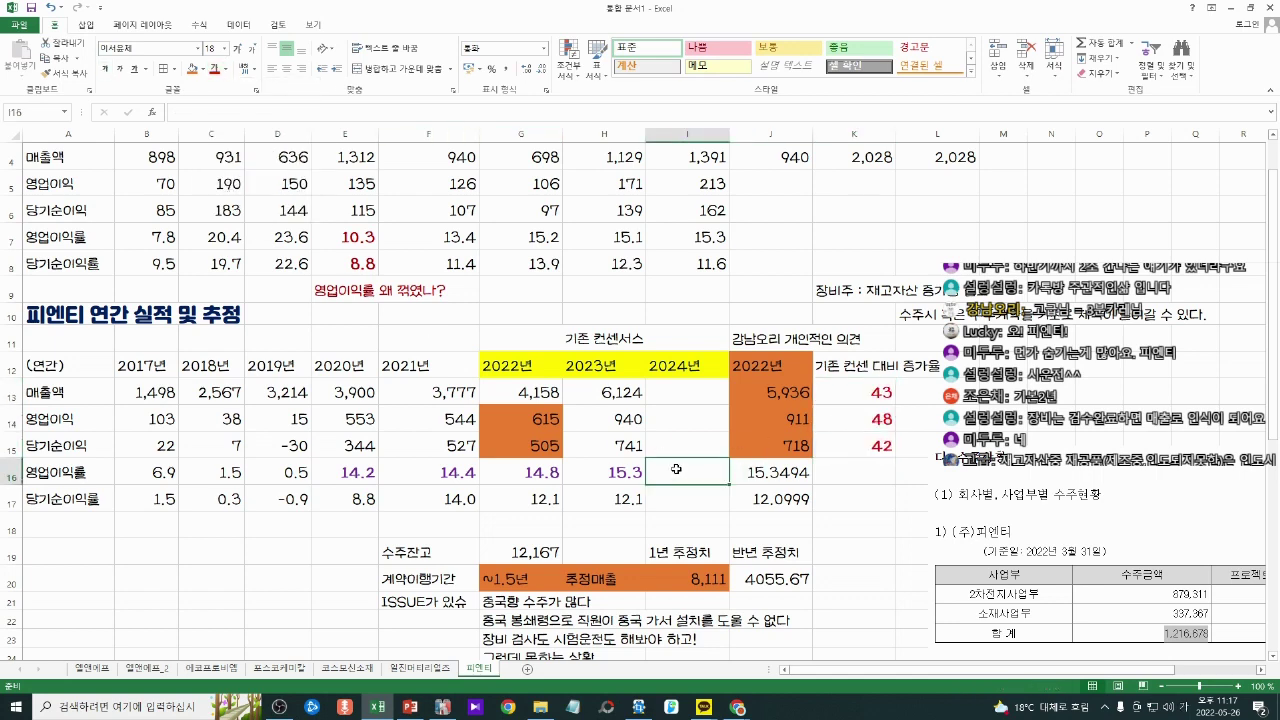
Step: Switch to the Naver news search window in Chrome and search for 피엔티
left_click(747, 708)
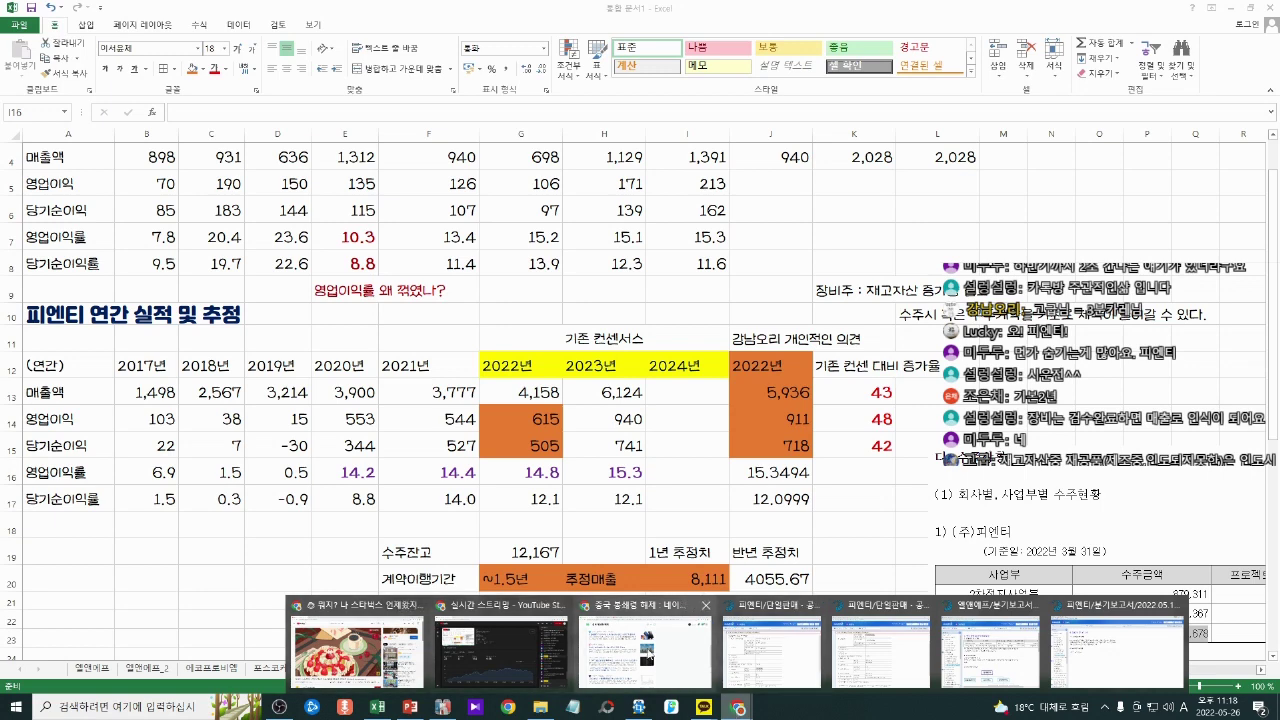
left_click(632, 650)
left_click_drag(290, 80, 12, 32)
type("ㅍ")
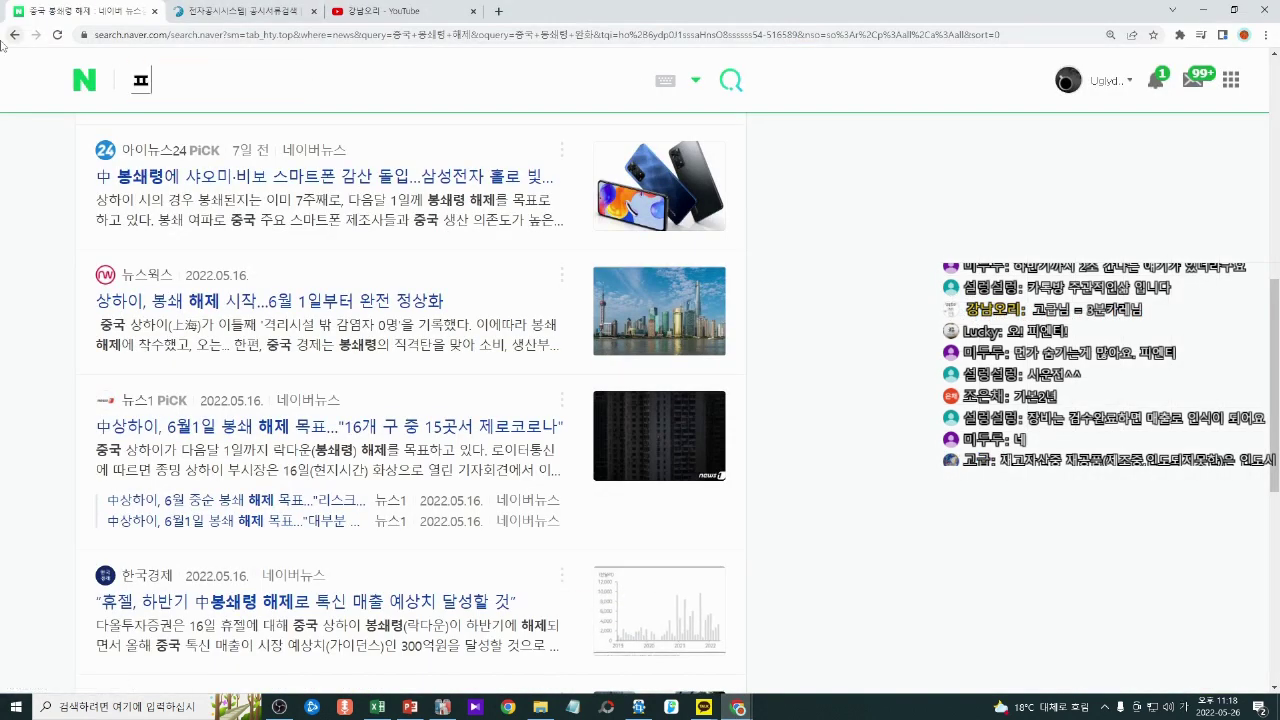
type("ㅣ엔티")
key("Return")
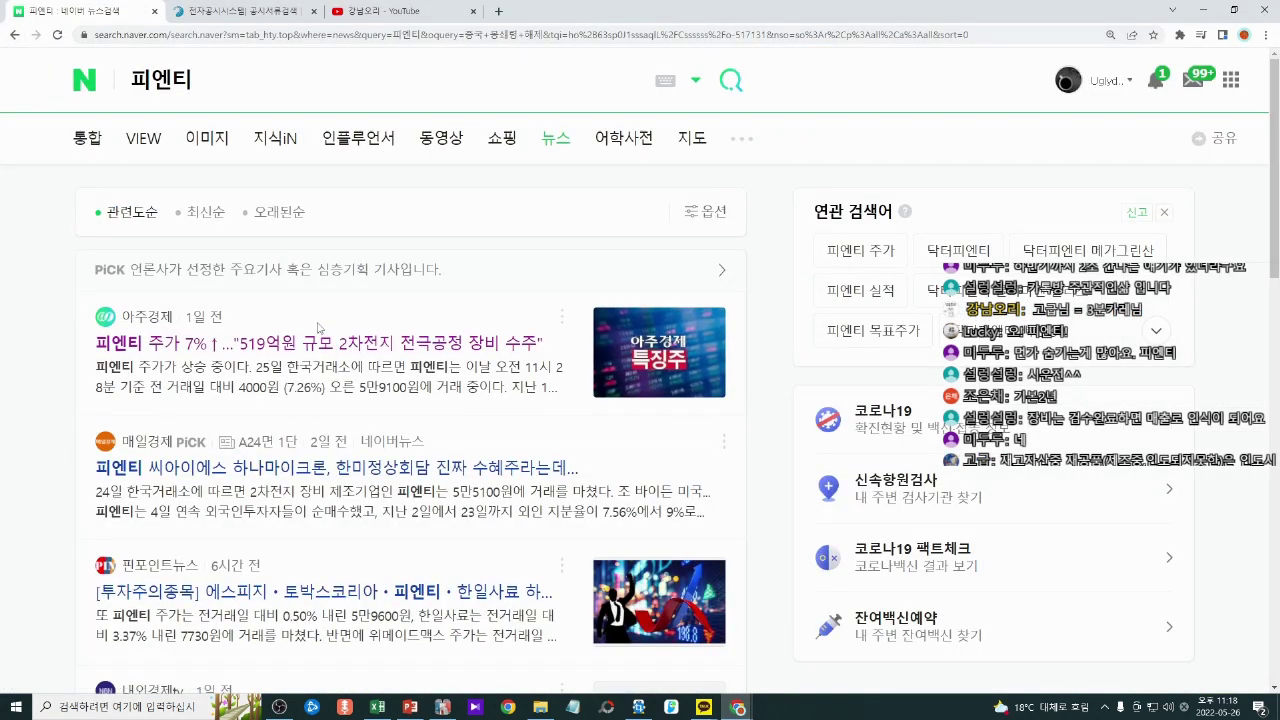
Step: Show the integrated (통합) search results for 피엔티 and display its stock chart as daily candles (일봉)
left_click(87, 137)
scroll(300, 400, "down", 4)
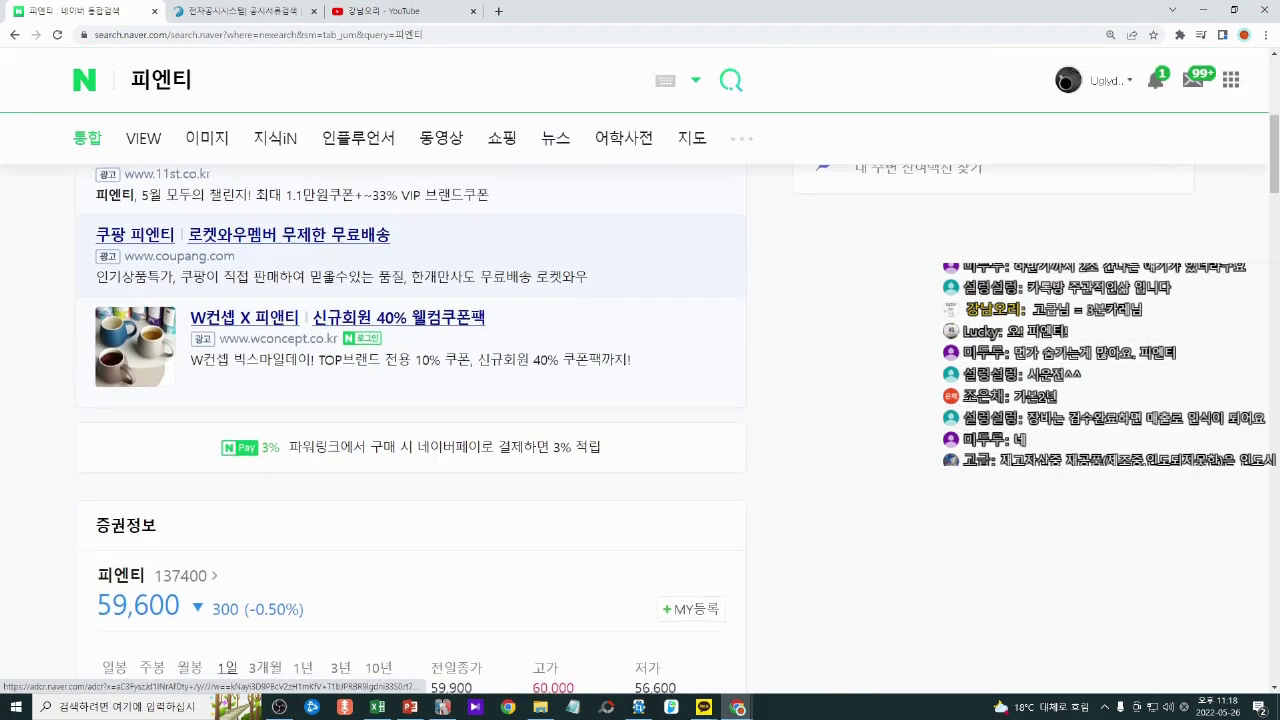
scroll(314, 294, "down", 3)
left_click(114, 335)
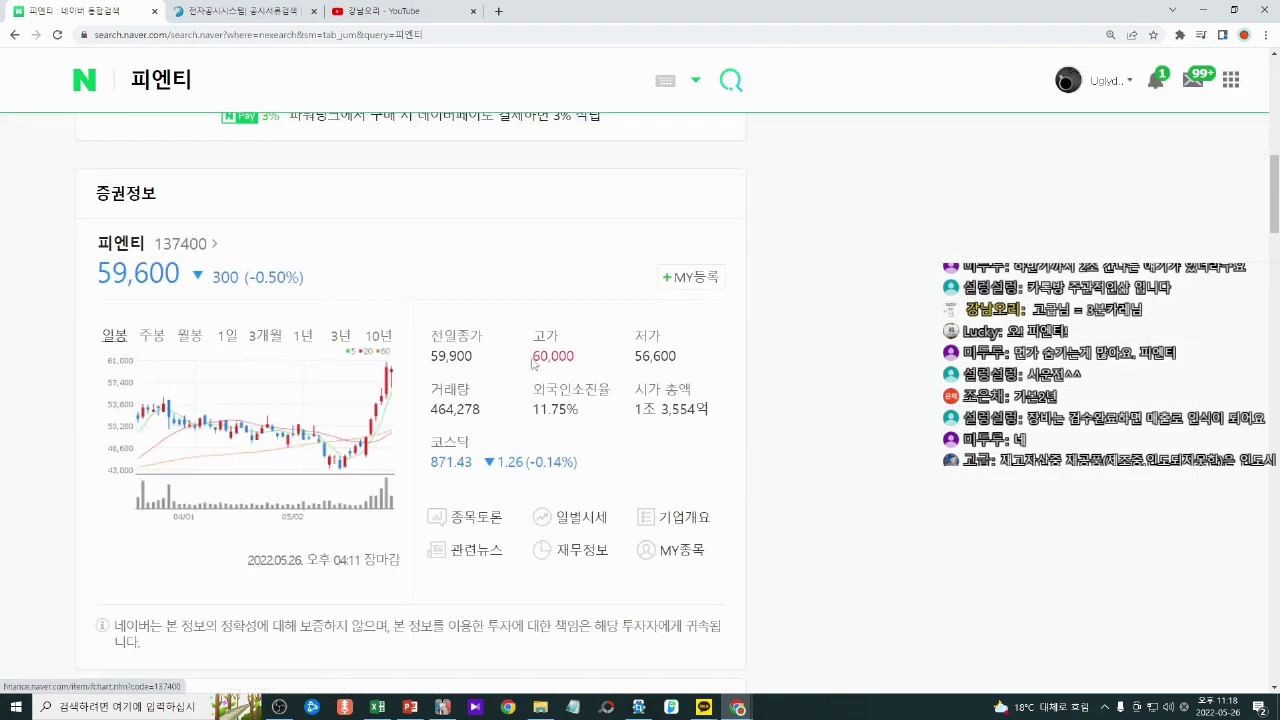
scroll(497, 391, "down", 1, "ctrl")
scroll(441, 391, "up", 2, "ctrl")
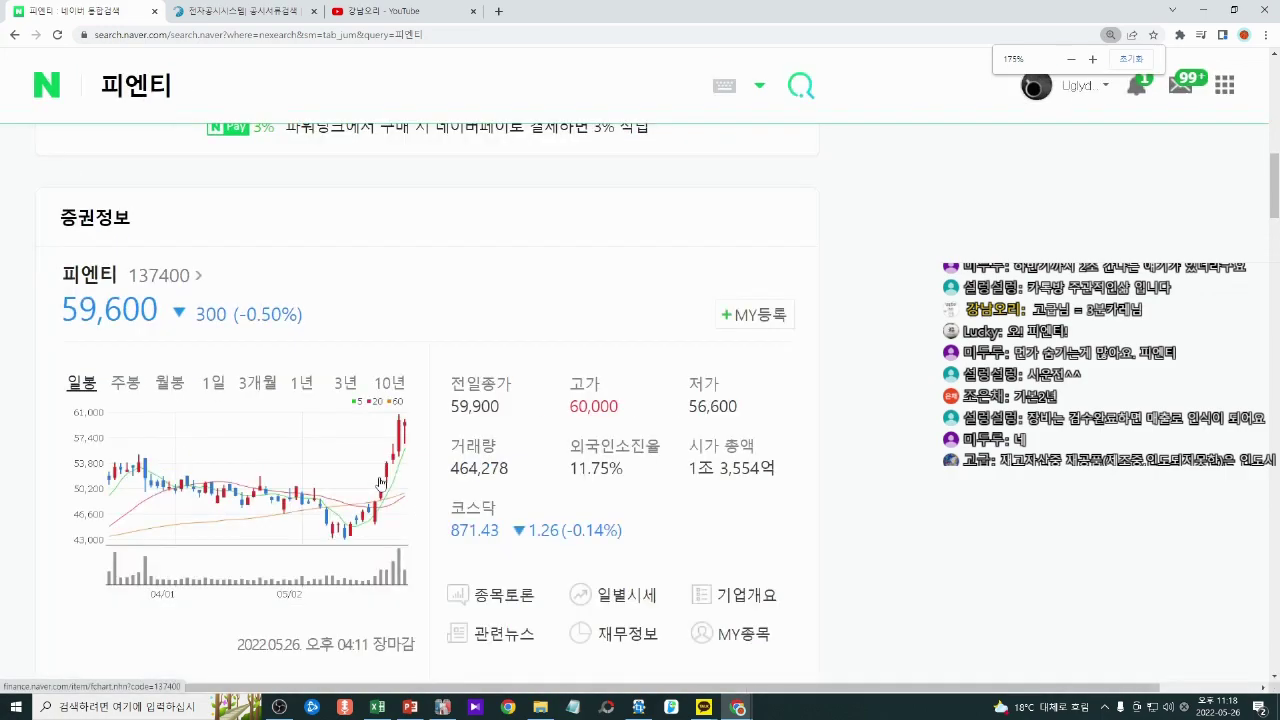
Step: Open the 피엔티 (137400) page on Naver Finance and show its full price chart
left_click(176, 340)
scroll(355, 290, "down", 4)
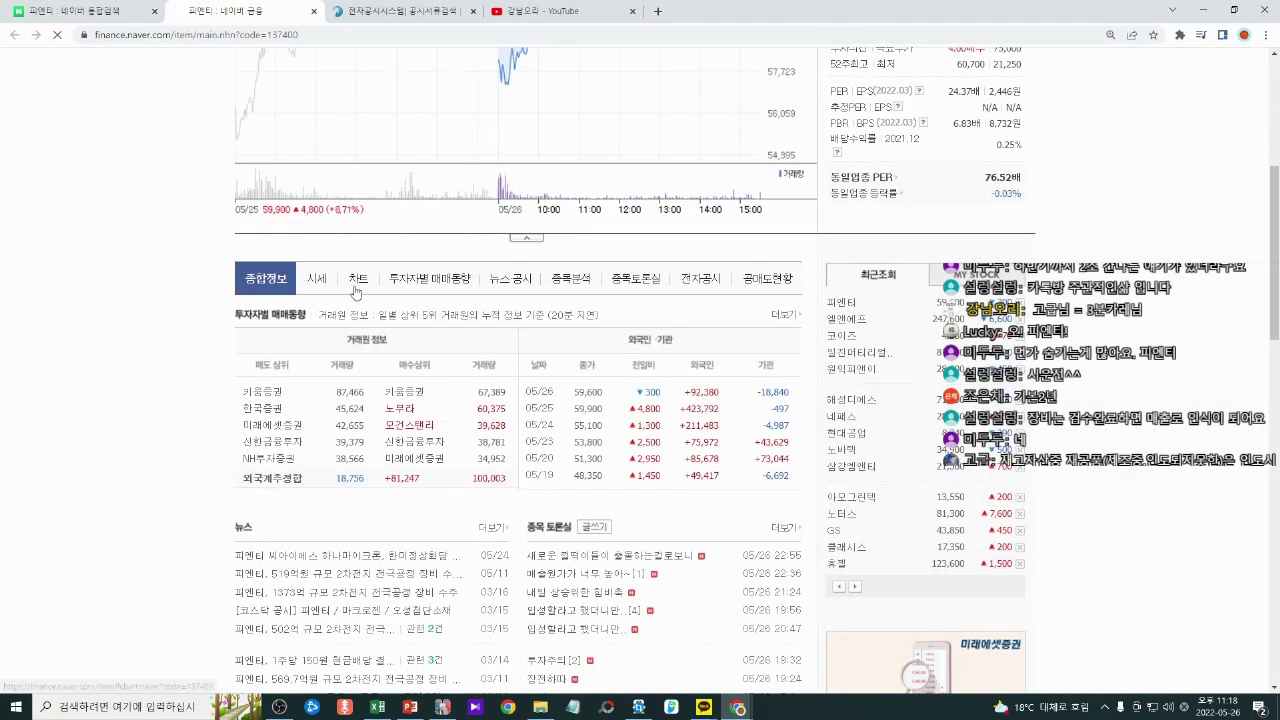
left_click(356, 282)
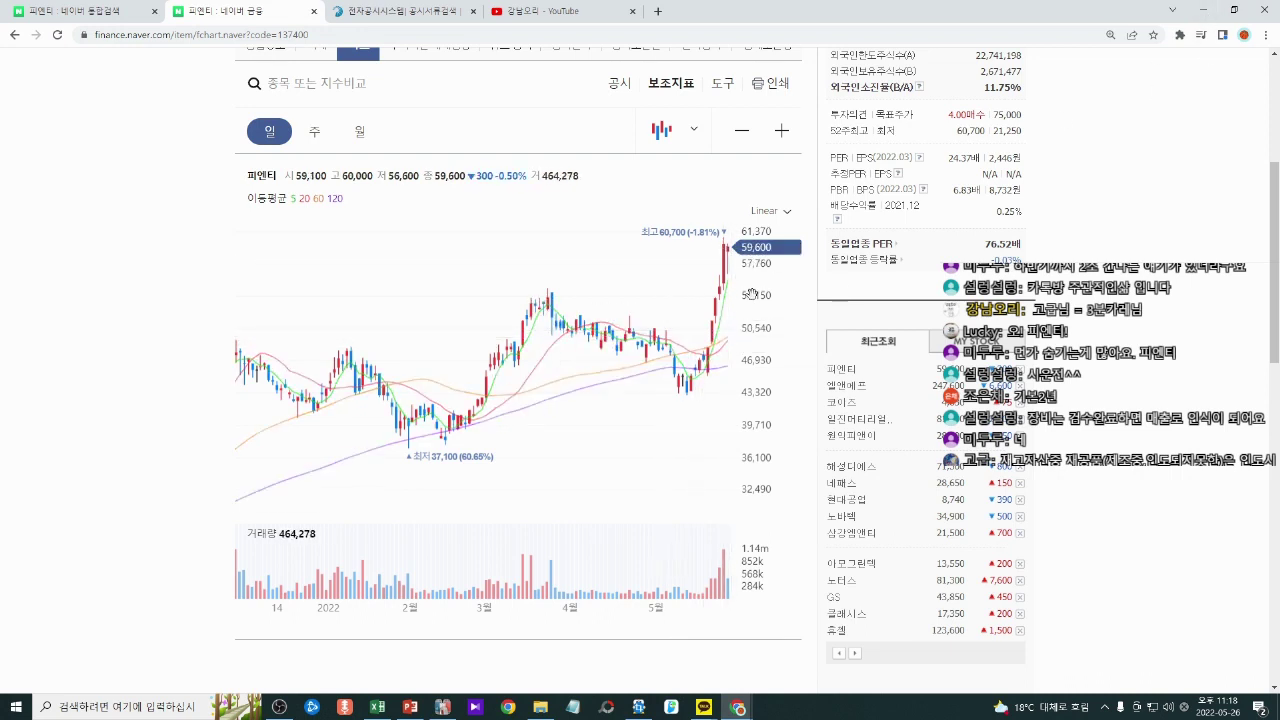
Step: Switch between the Excel workbook and Chrome to compare the growth values in K13:K15 with the 피엔티 price chart
key("alt+Tab")
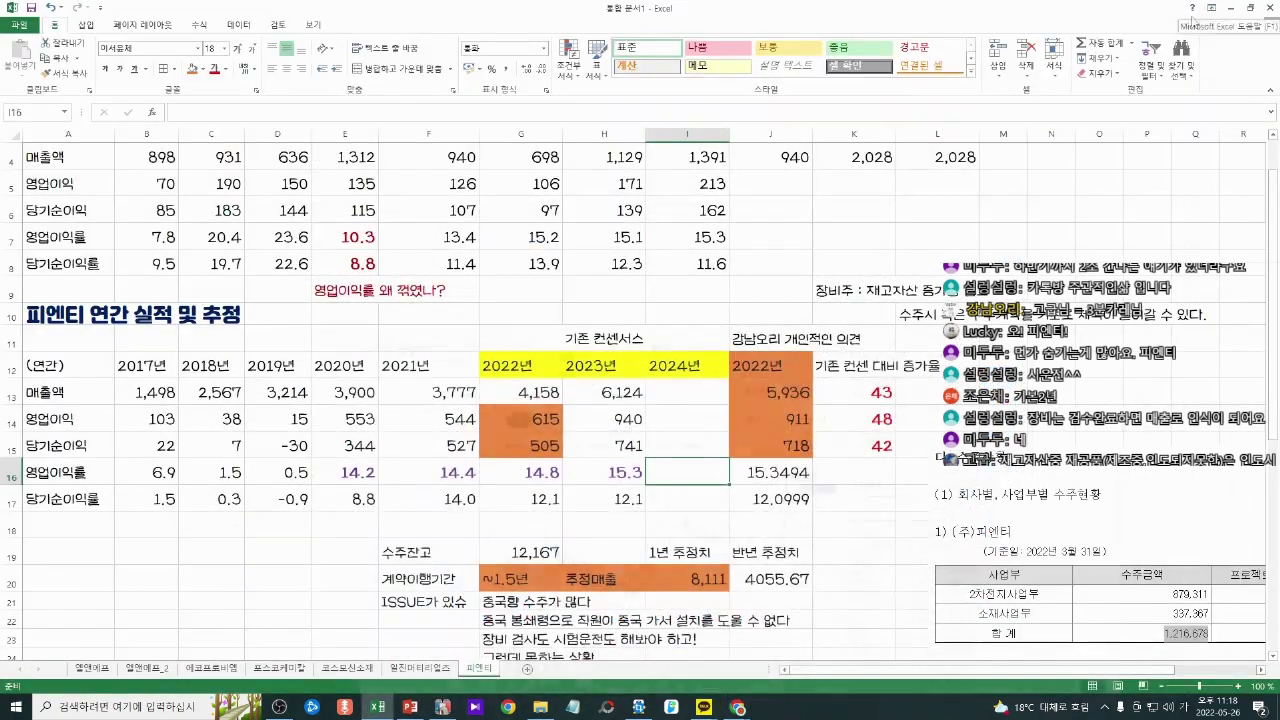
left_click_drag(873, 458, 876, 531)
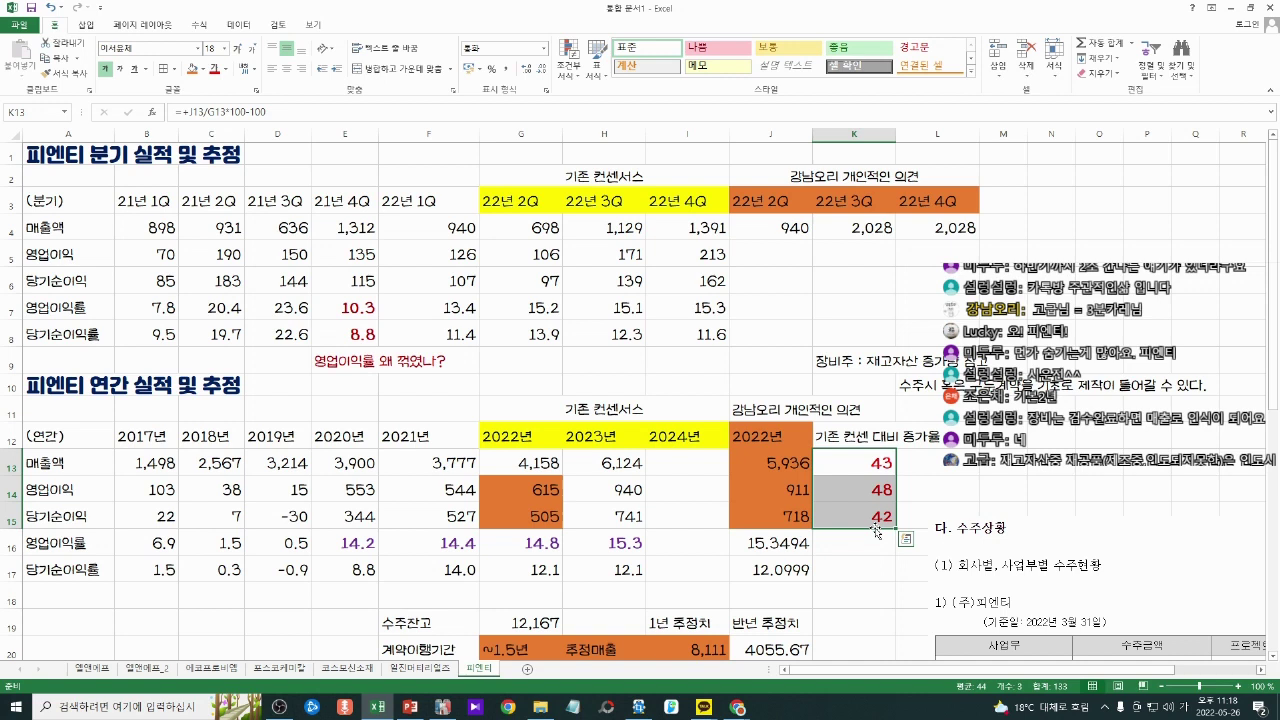
left_click(875, 462)
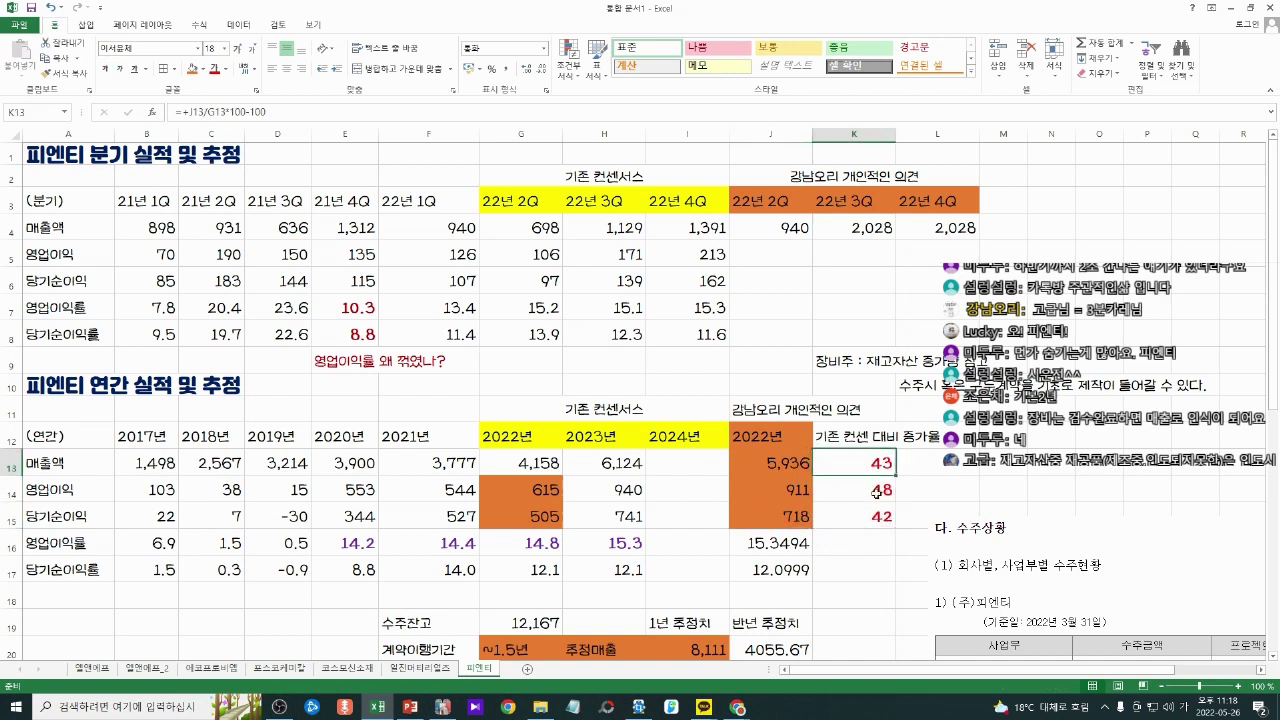
left_click_drag(877, 493, 873, 518)
key("alt+Tab")
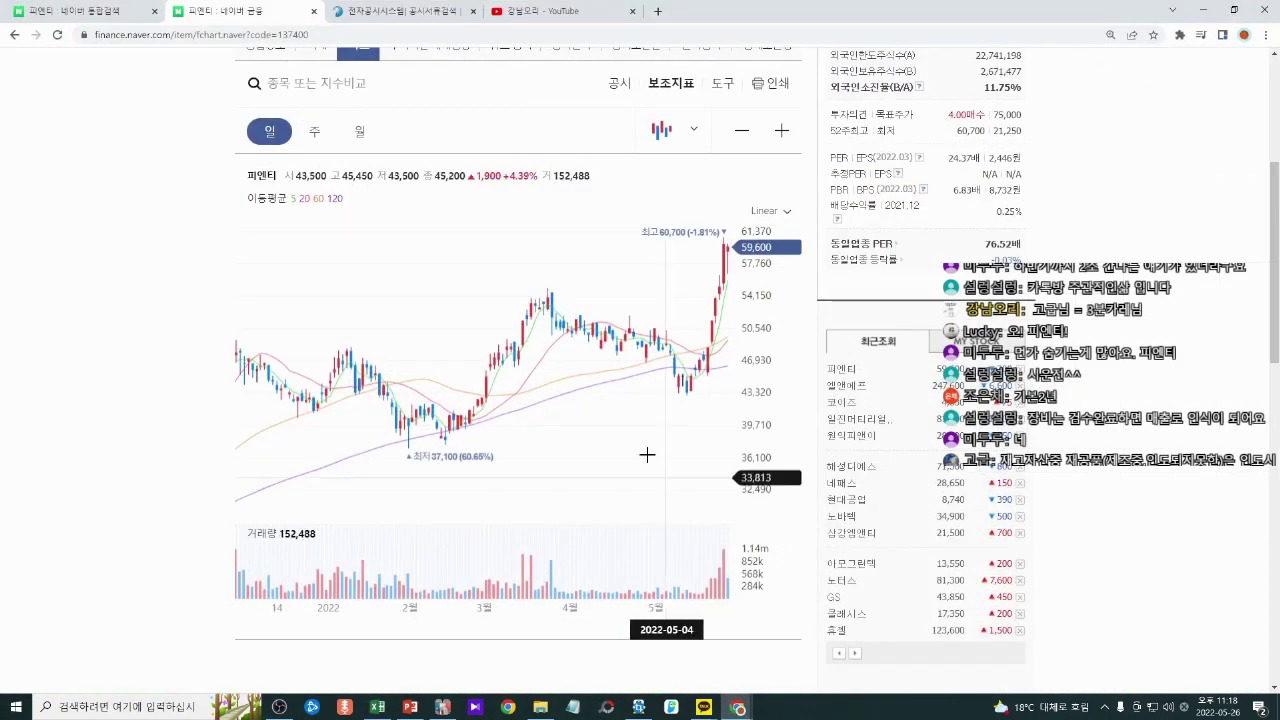
key("alt+Tab")
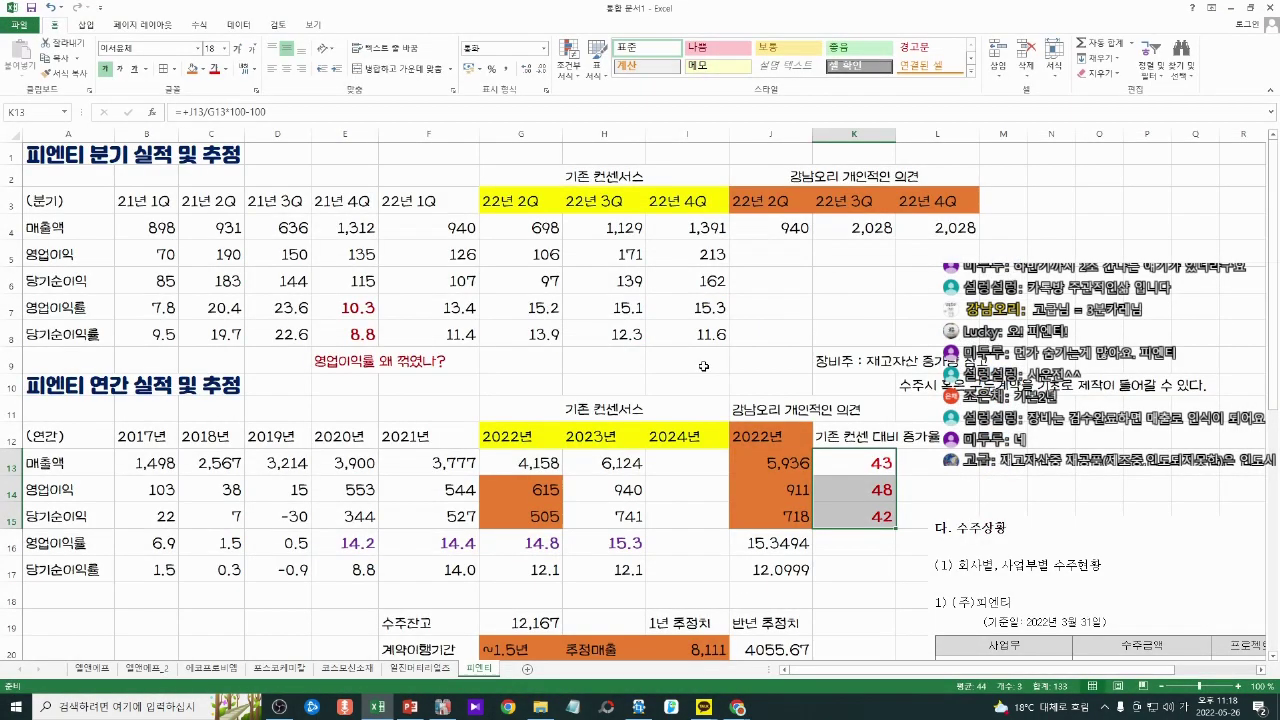
key("alt+Tab")
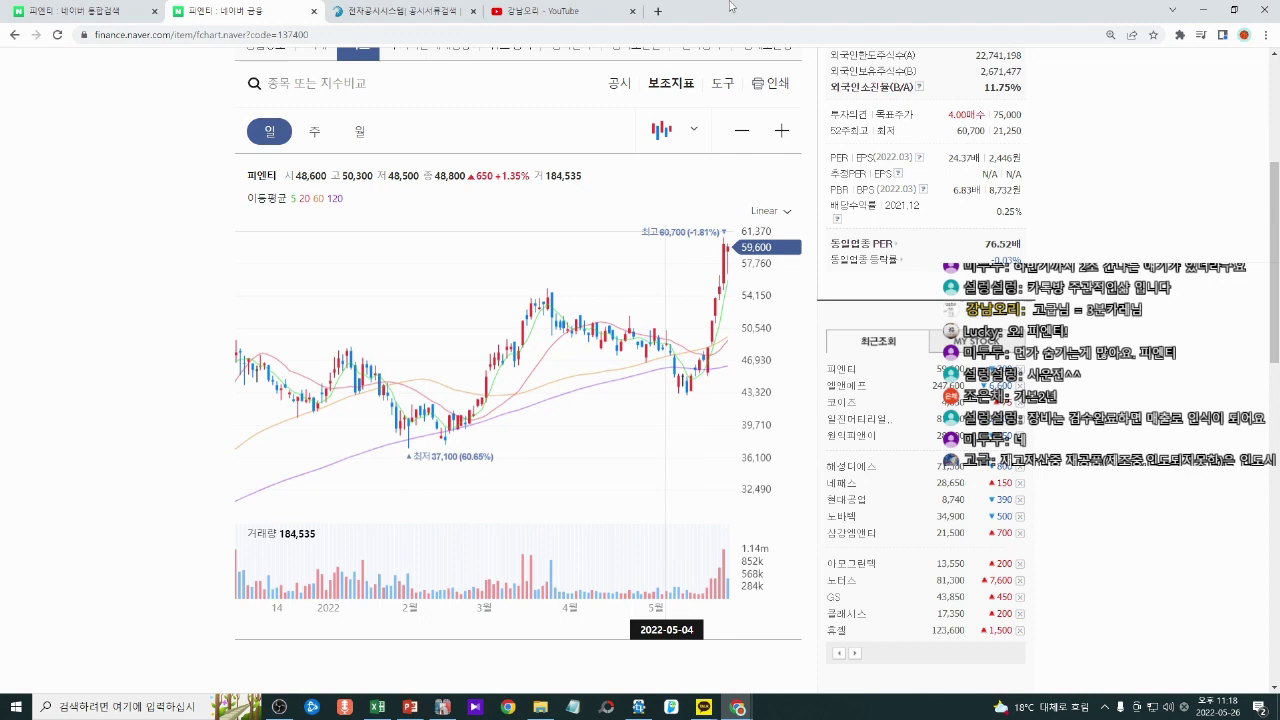
Step: Open the 한경 컨센서스 site in a new browser tab and go to its 레포트 조회 section
left_click(657, 11)
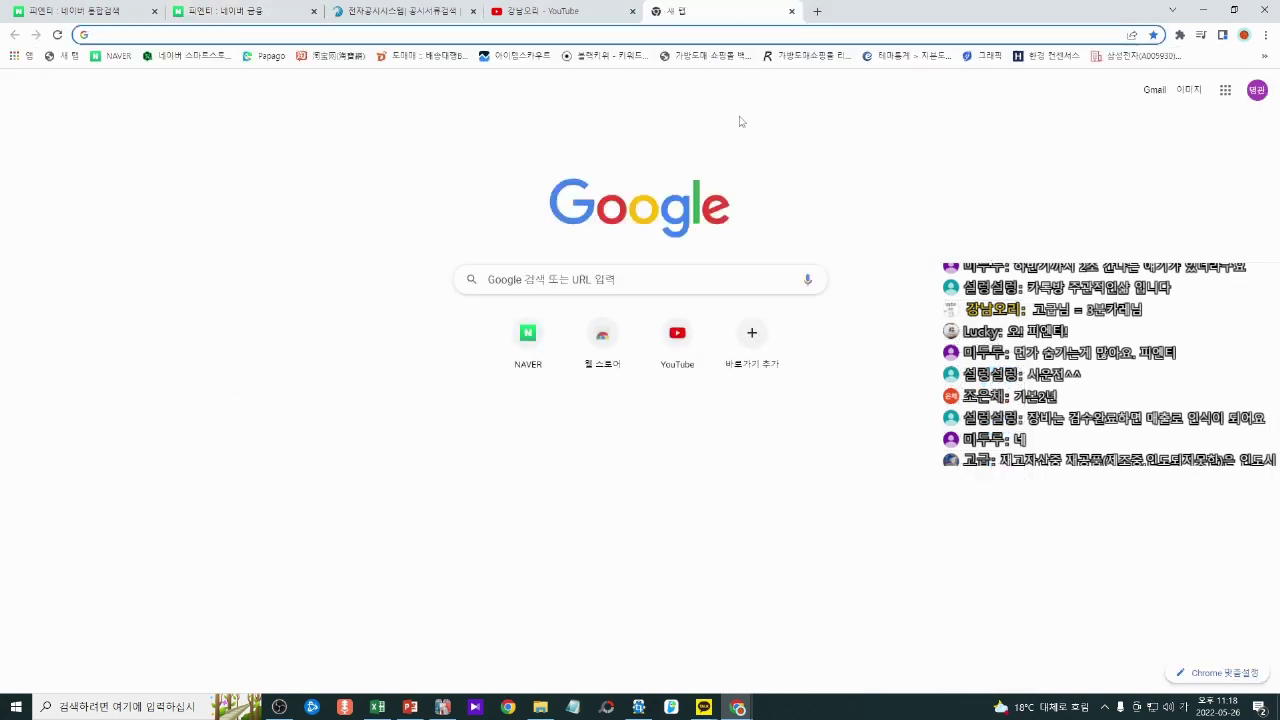
left_click(1072, 56)
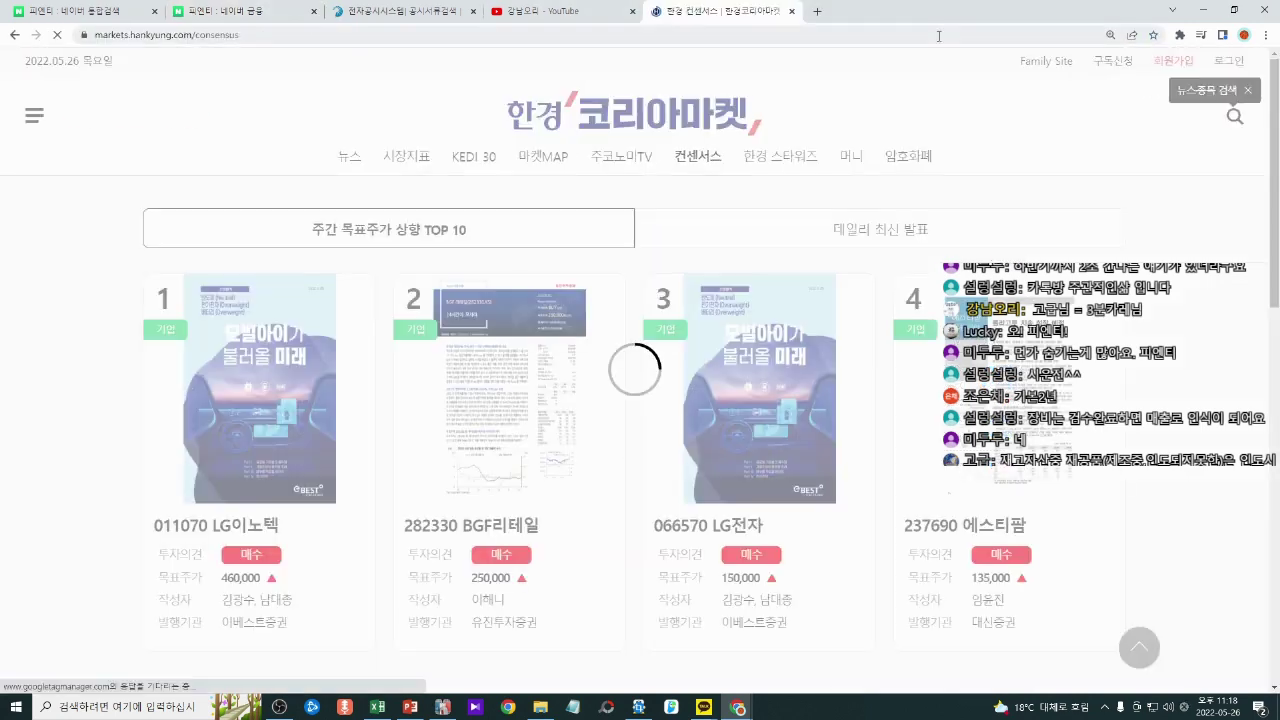
scroll(770, 373, "down", 4)
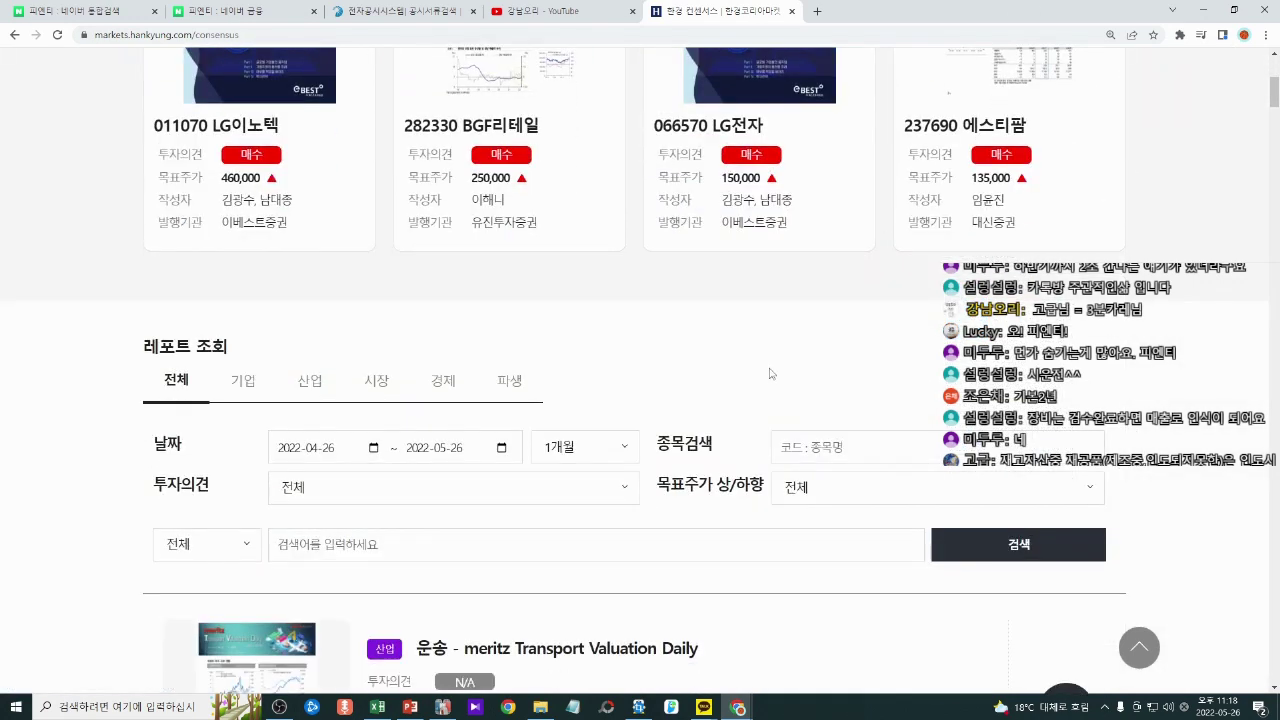
scroll(800, 385, "down", 1)
Step: Look up 피엔티 (137400) in the stock finder and search the 한경 컨센서스 reports for that stock
left_click(842, 392)
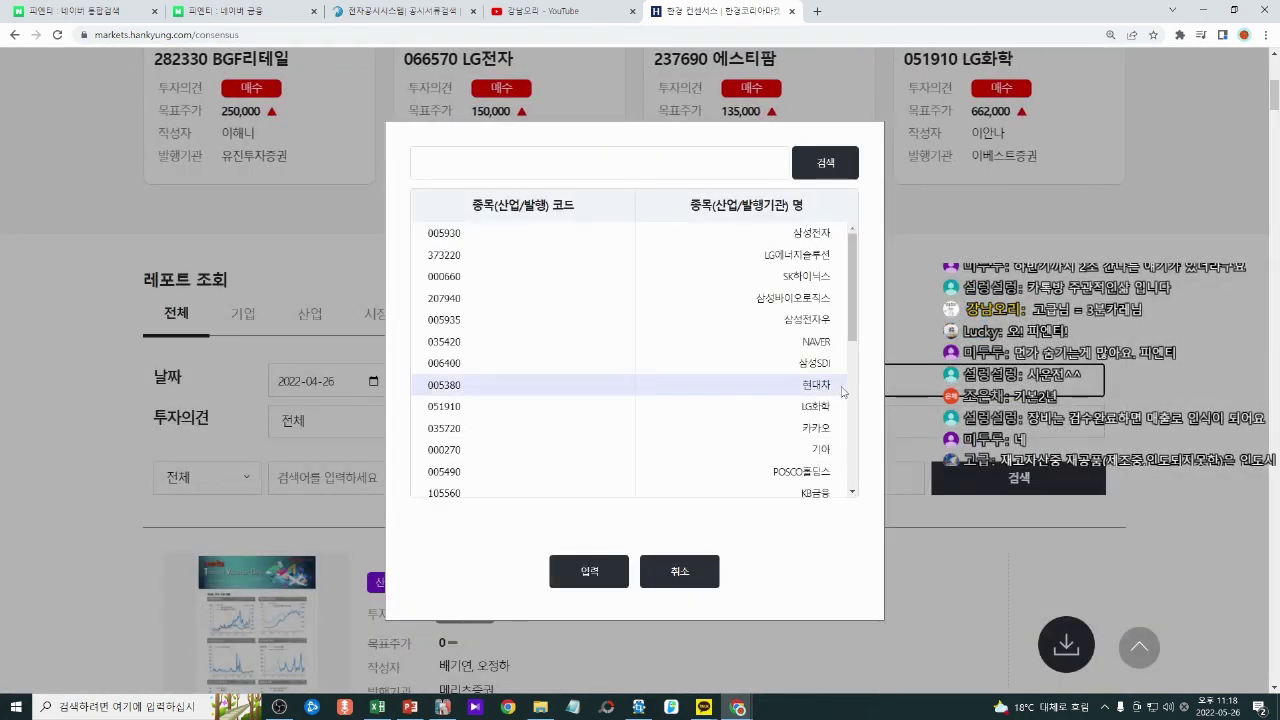
left_click(677, 573)
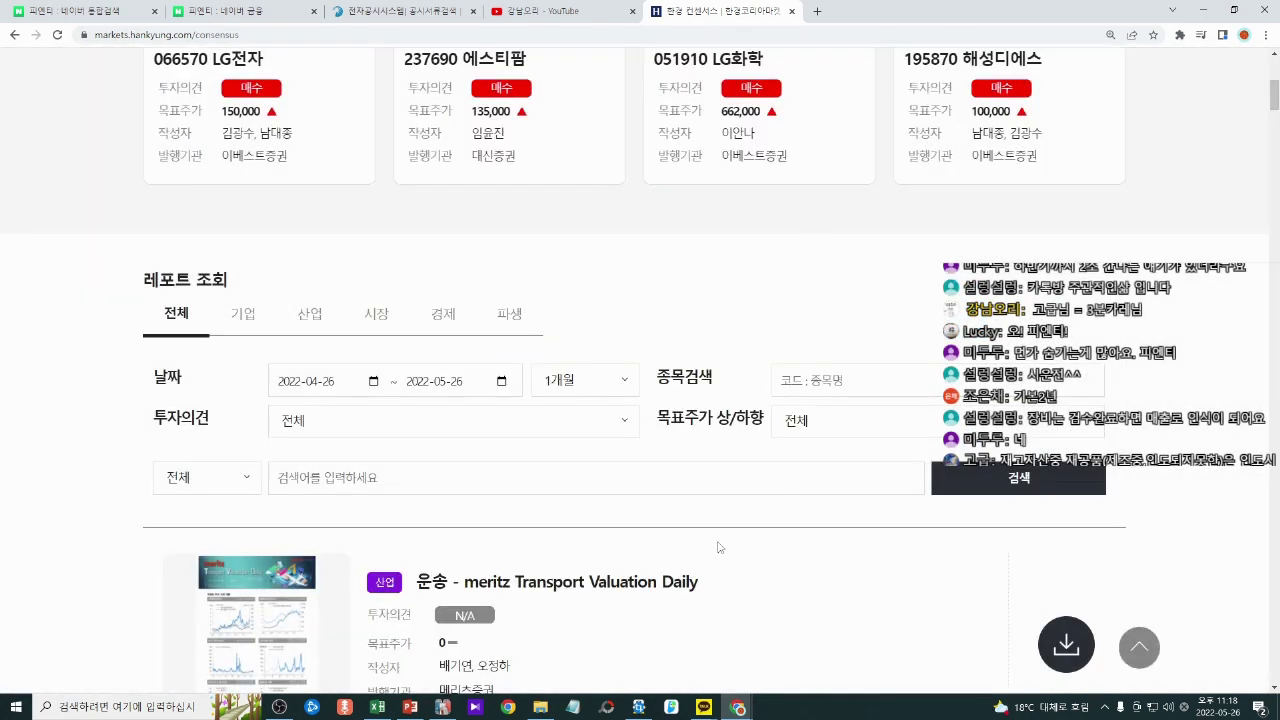
left_click(851, 388)
left_click(522, 163)
type("ㅍ")
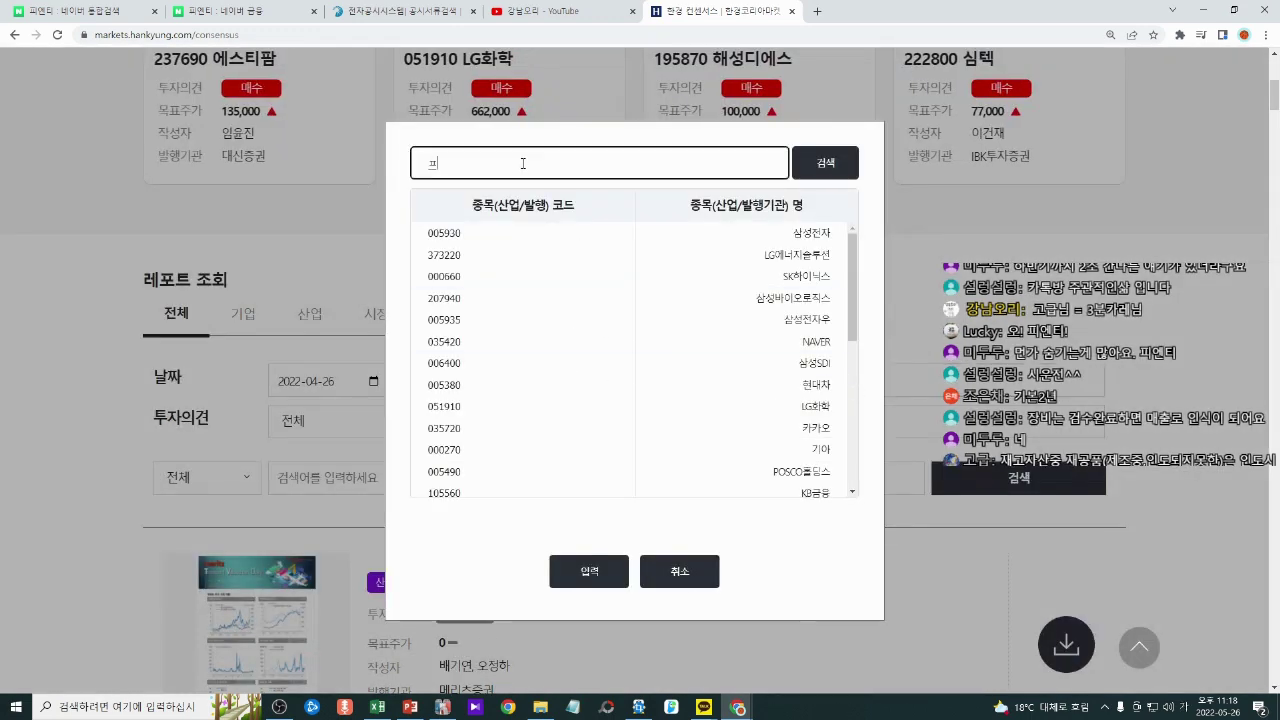
type("ㅣ엔티")
key("Return")
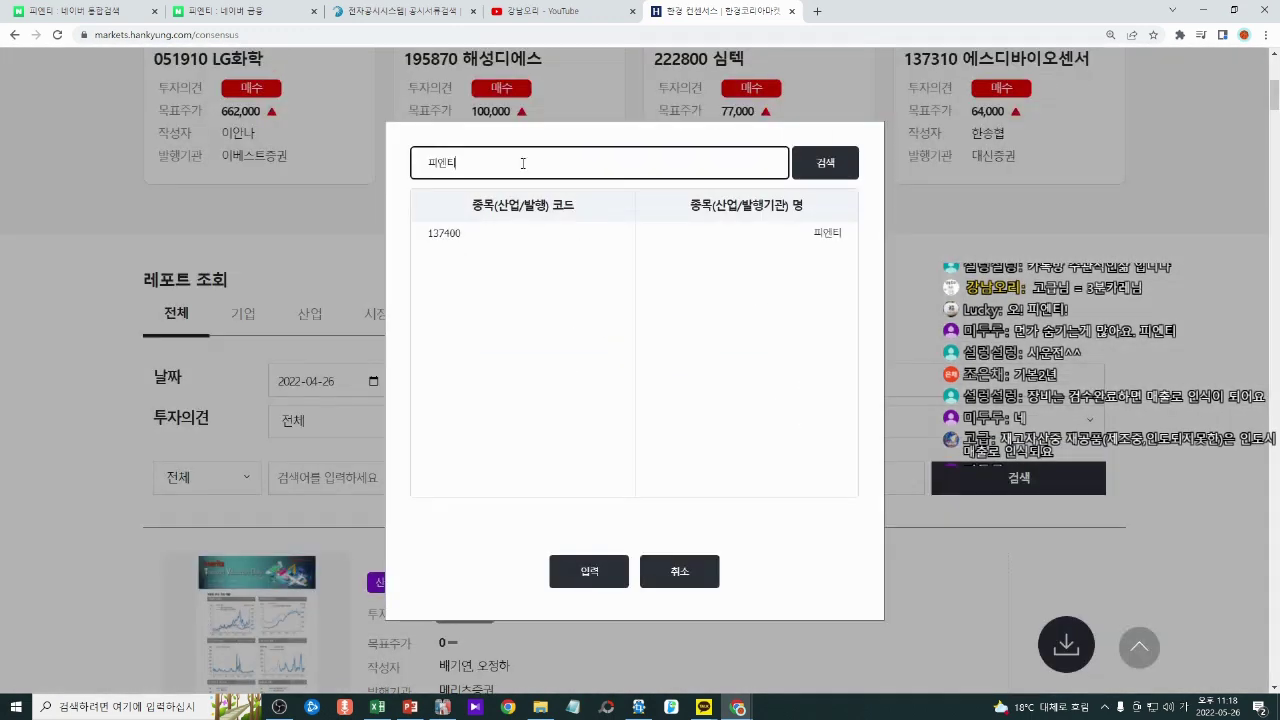
left_click(458, 233)
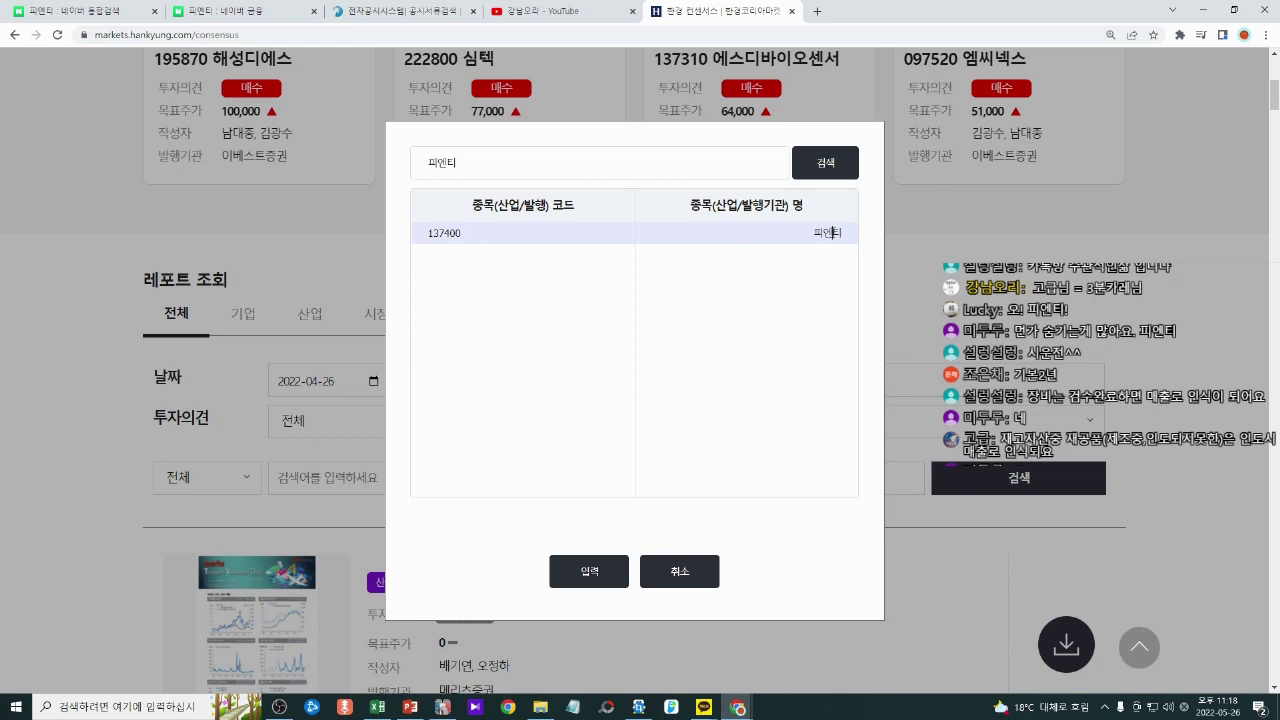
left_click(590, 571)
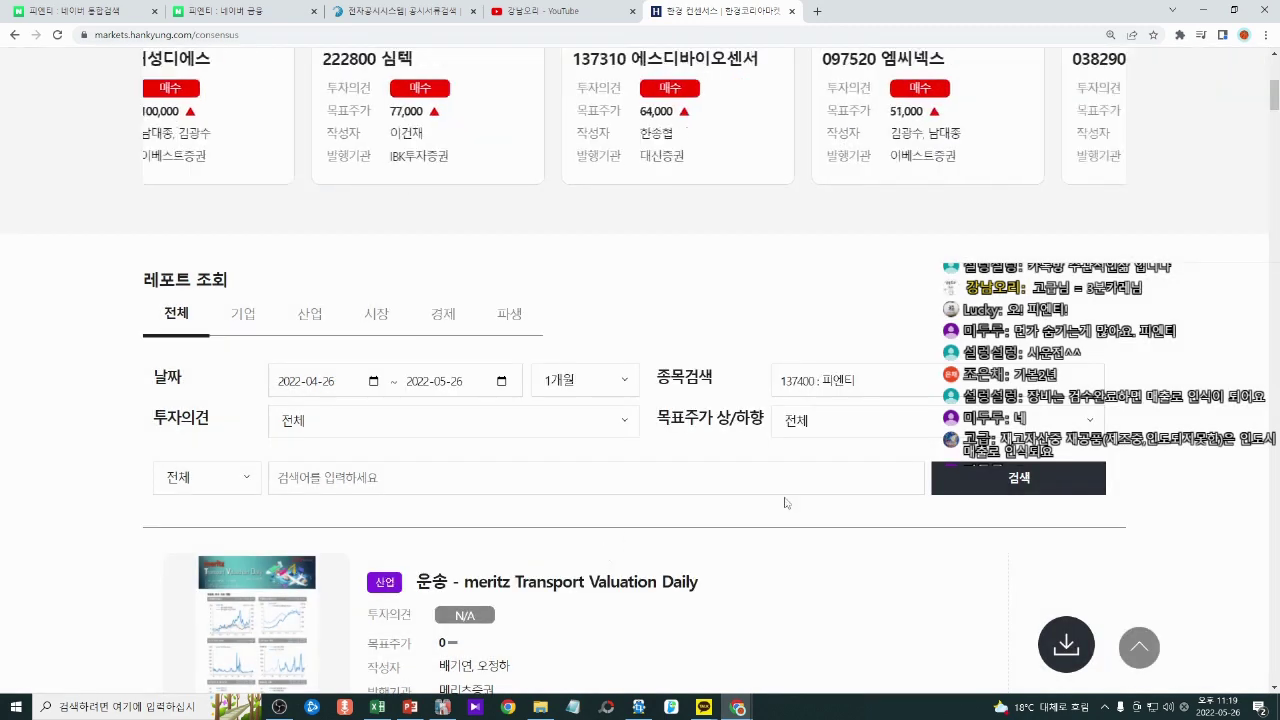
scroll(730, 351, "down", 3)
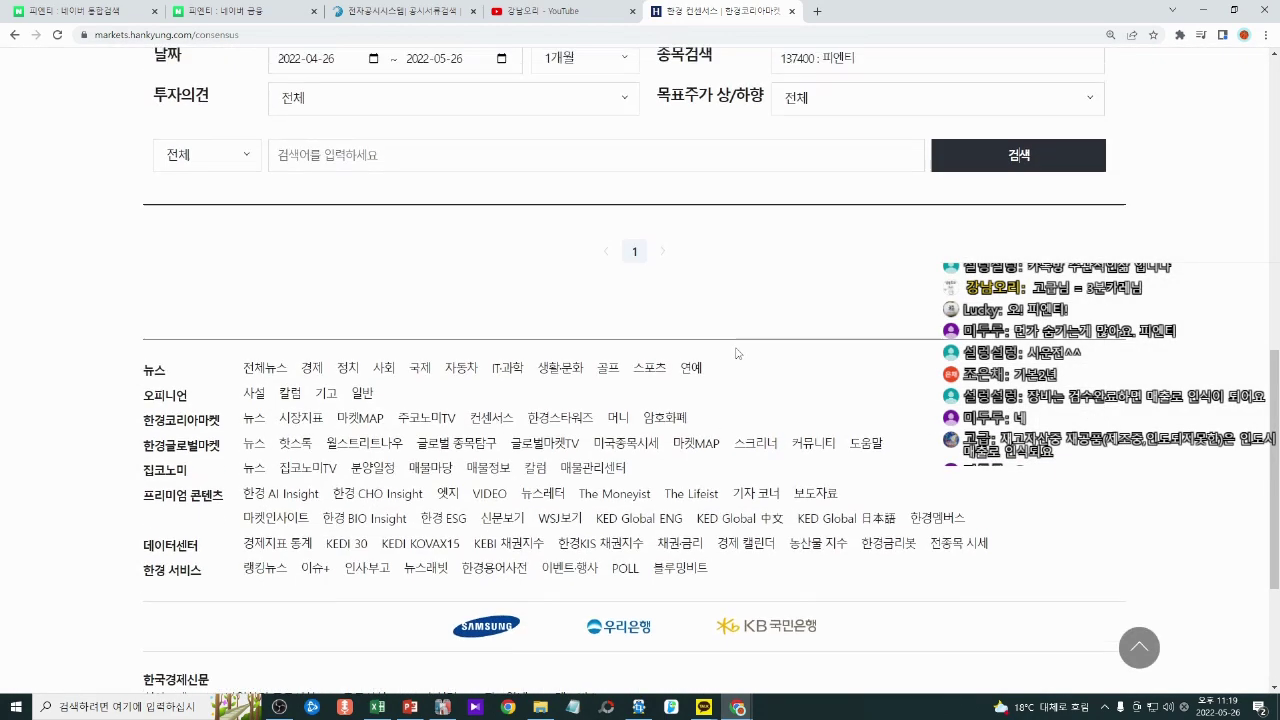
scroll(735, 354, "up", 3)
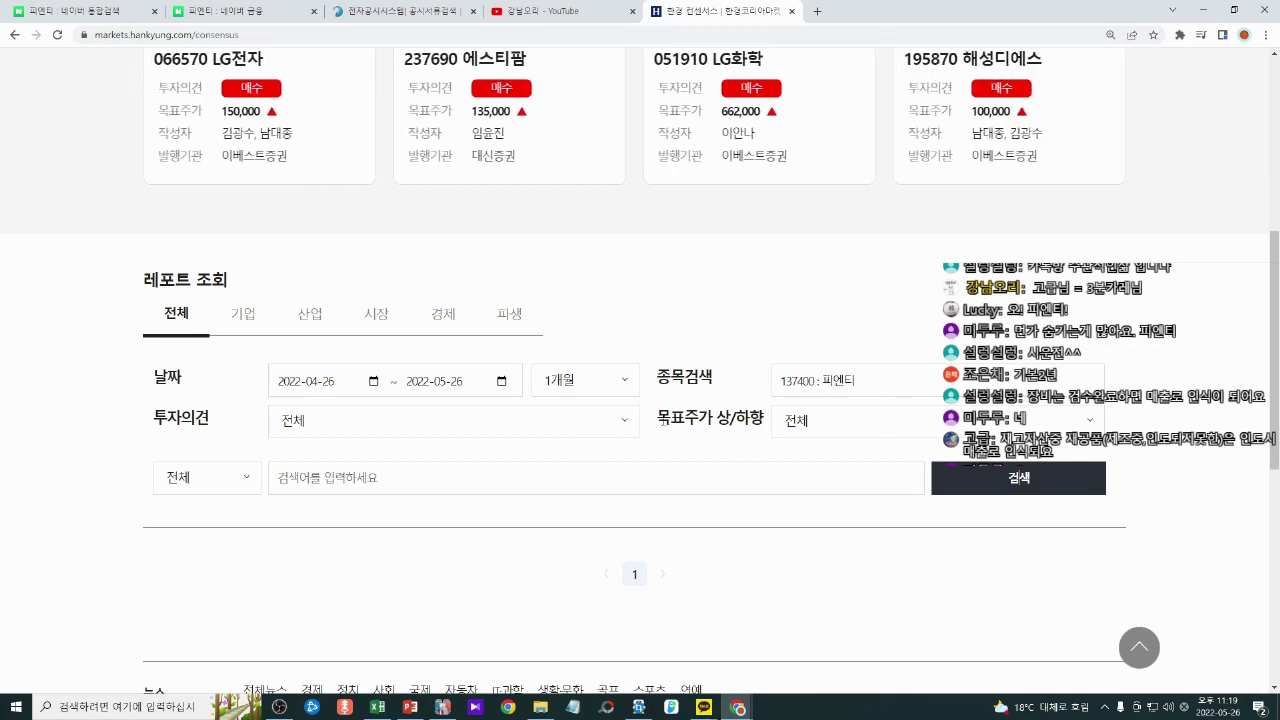
Step: Return to the Naver Finance tab, open the 종목분석 리포트 list in its research section and go to the report search form
left_click(248, 9)
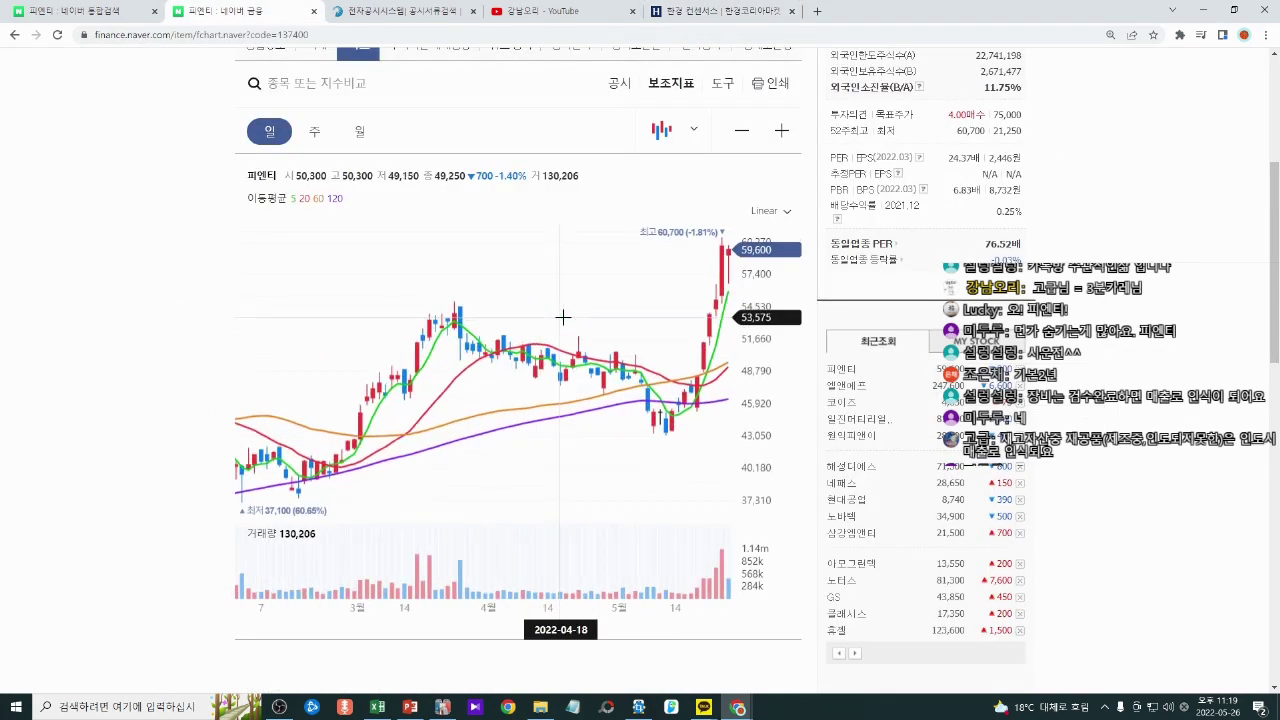
scroll(137, 293, "up", 3)
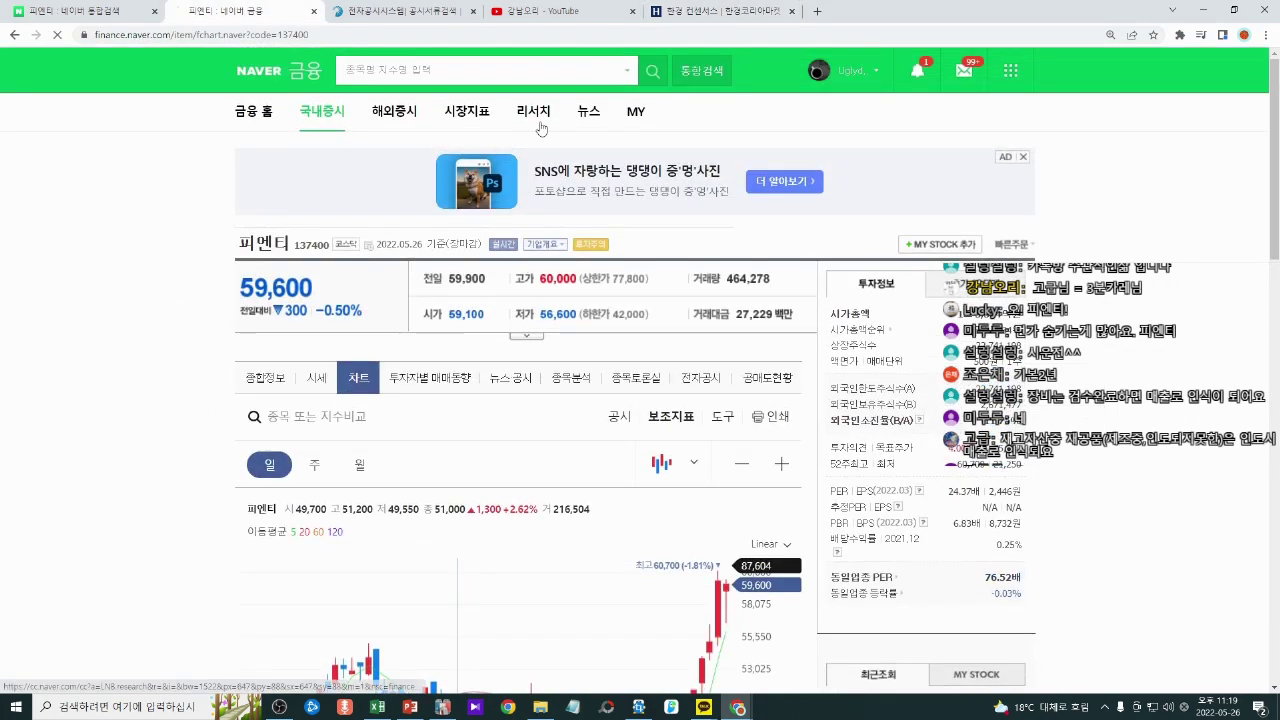
left_click(538, 122)
left_click(297, 323)
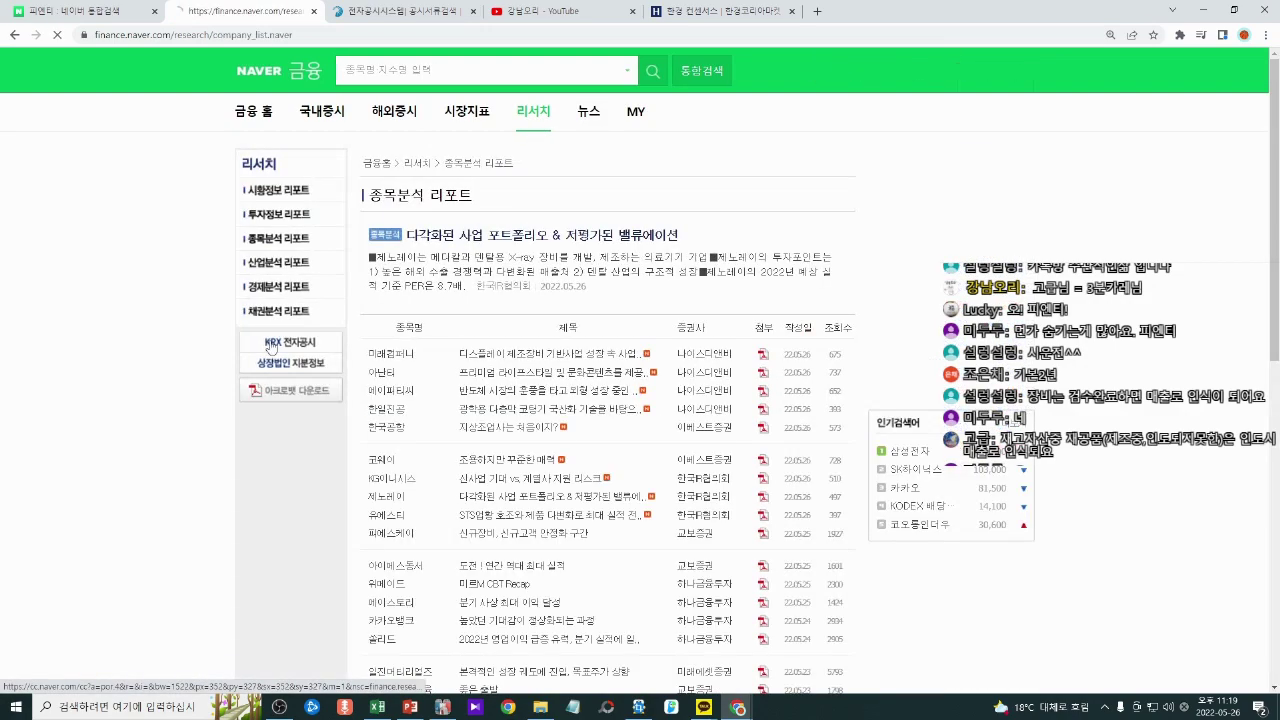
scroll(772, 380, "down", 10)
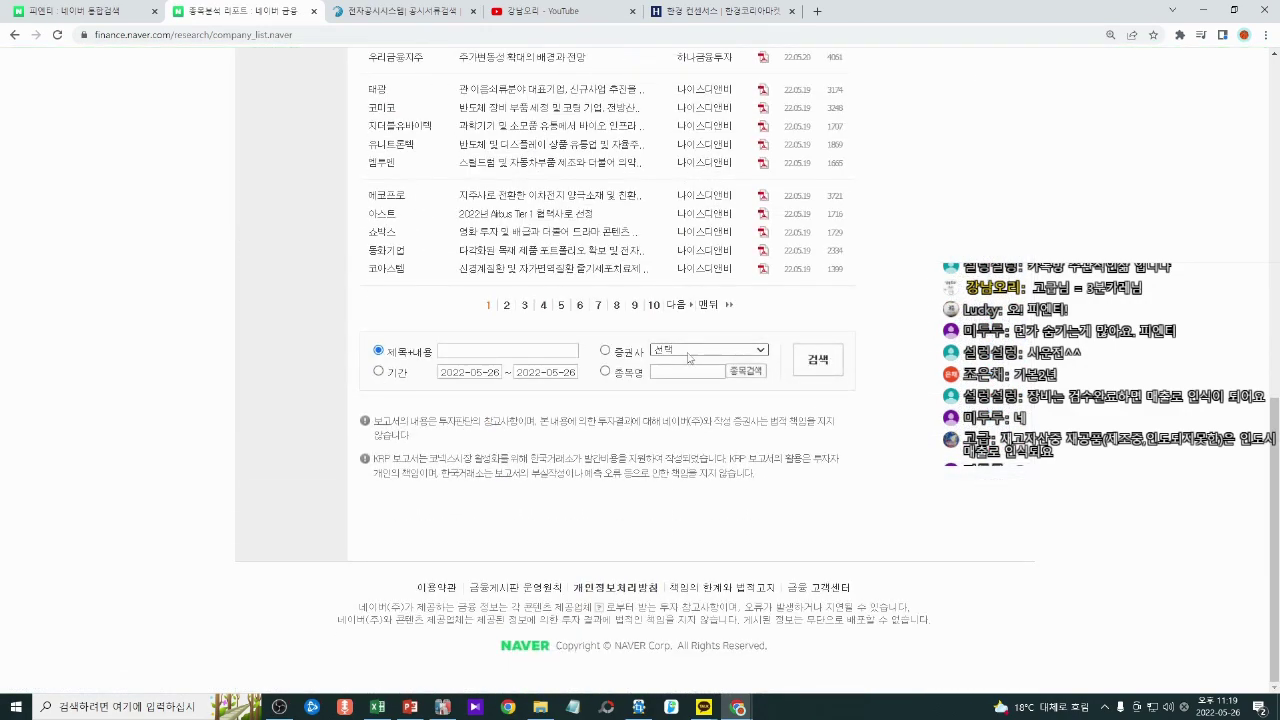
Step: Search the 종목분석 리포트 list by 종목명 for 피엔티 (137400), chosen through the stock finder
left_click(675, 372)
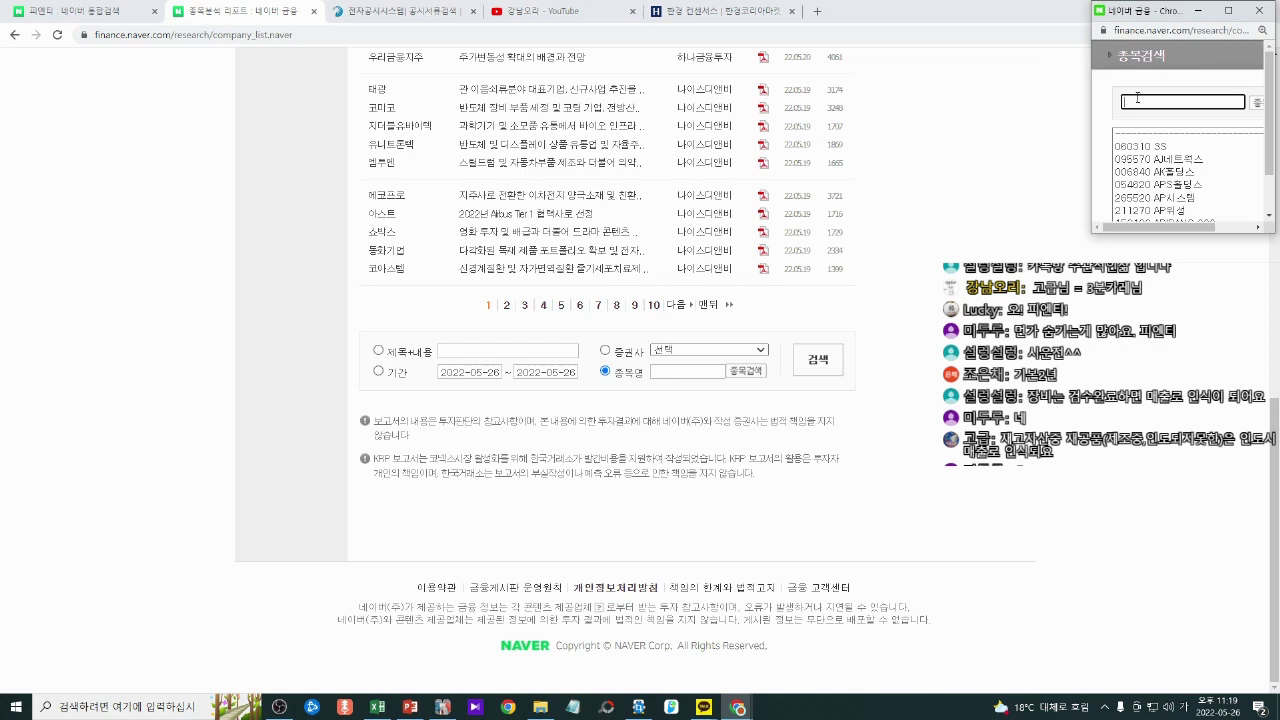
type("피엔티")
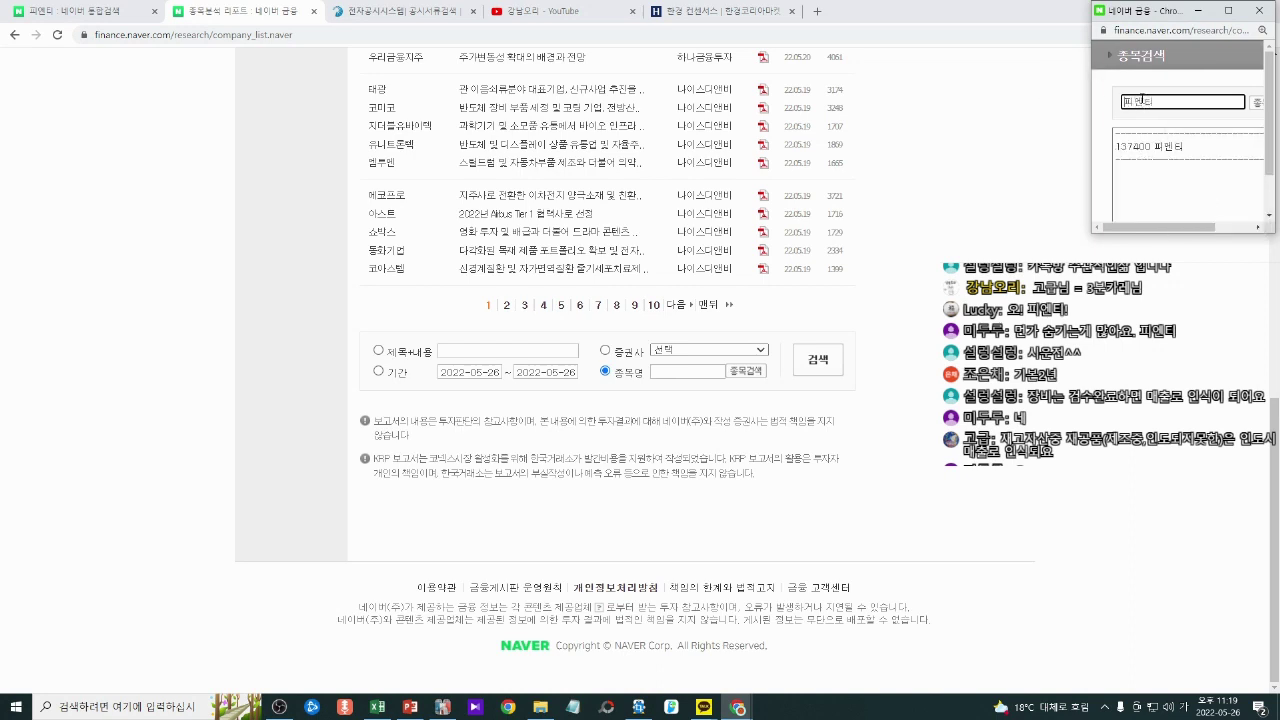
scroll(1228, 180, "down", 1)
left_click(1190, 211)
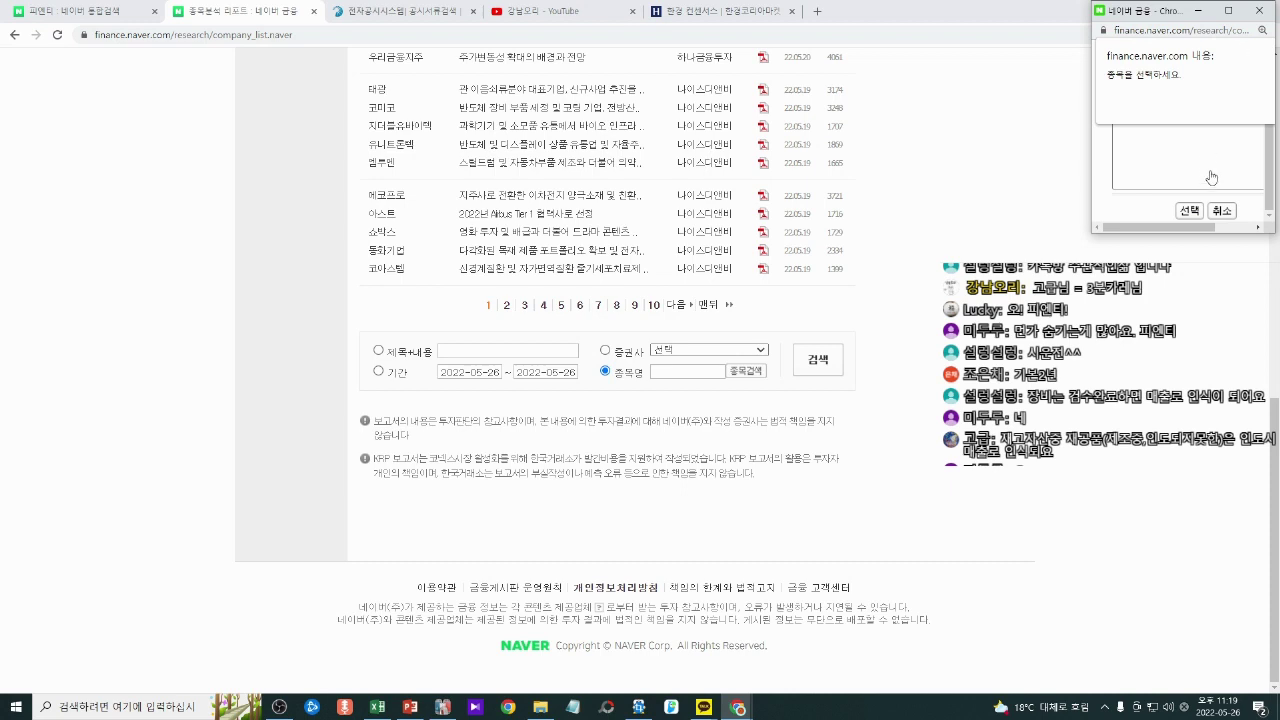
key("Return")
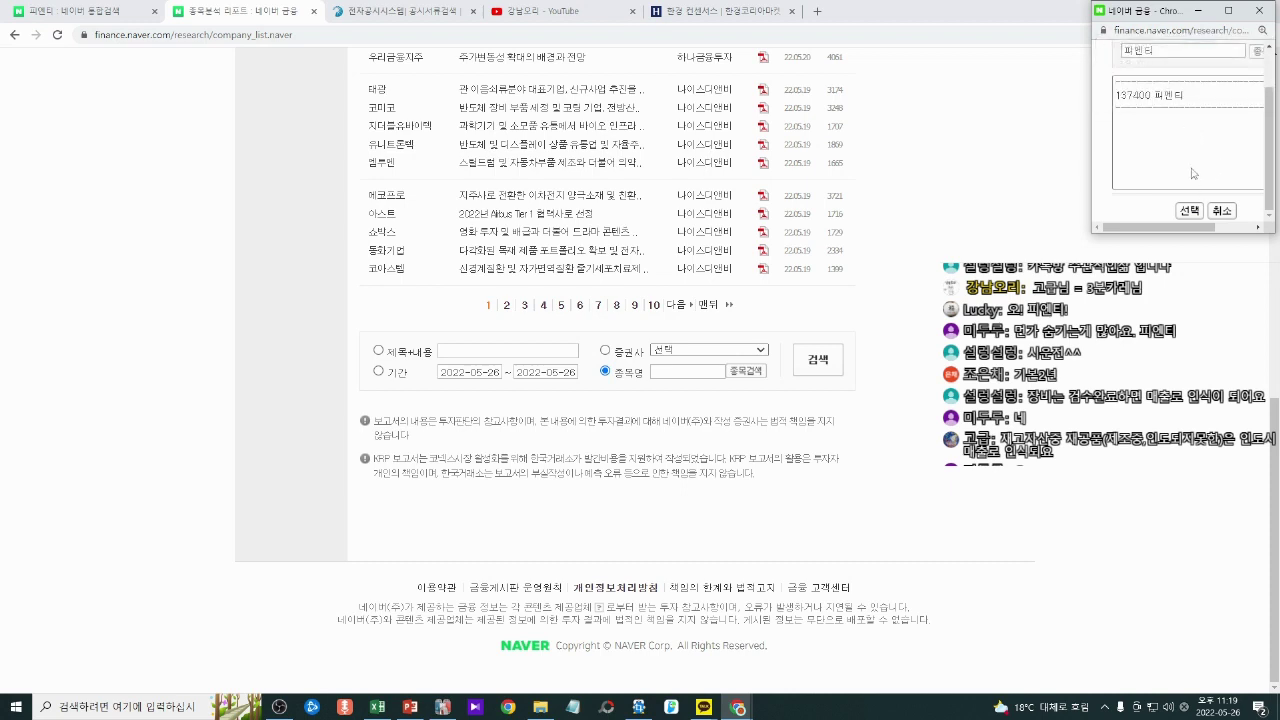
left_click(1160, 96)
left_click(1189, 210)
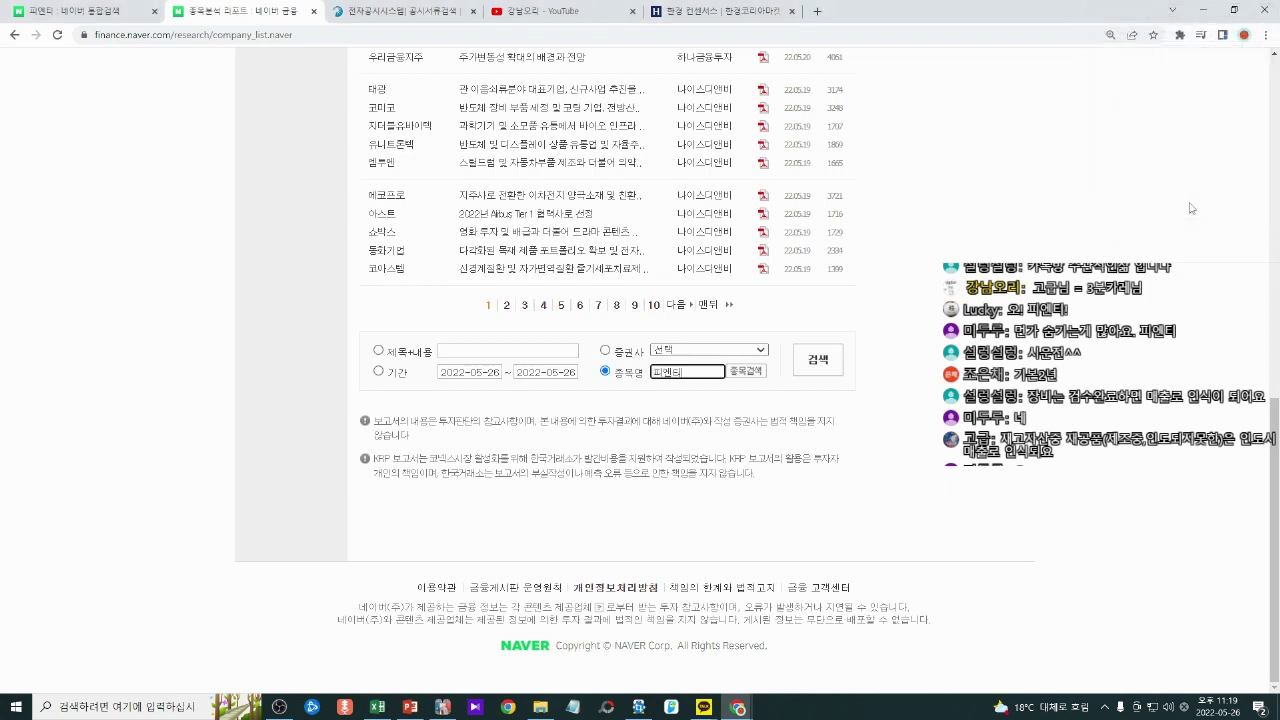
left_click(818, 358)
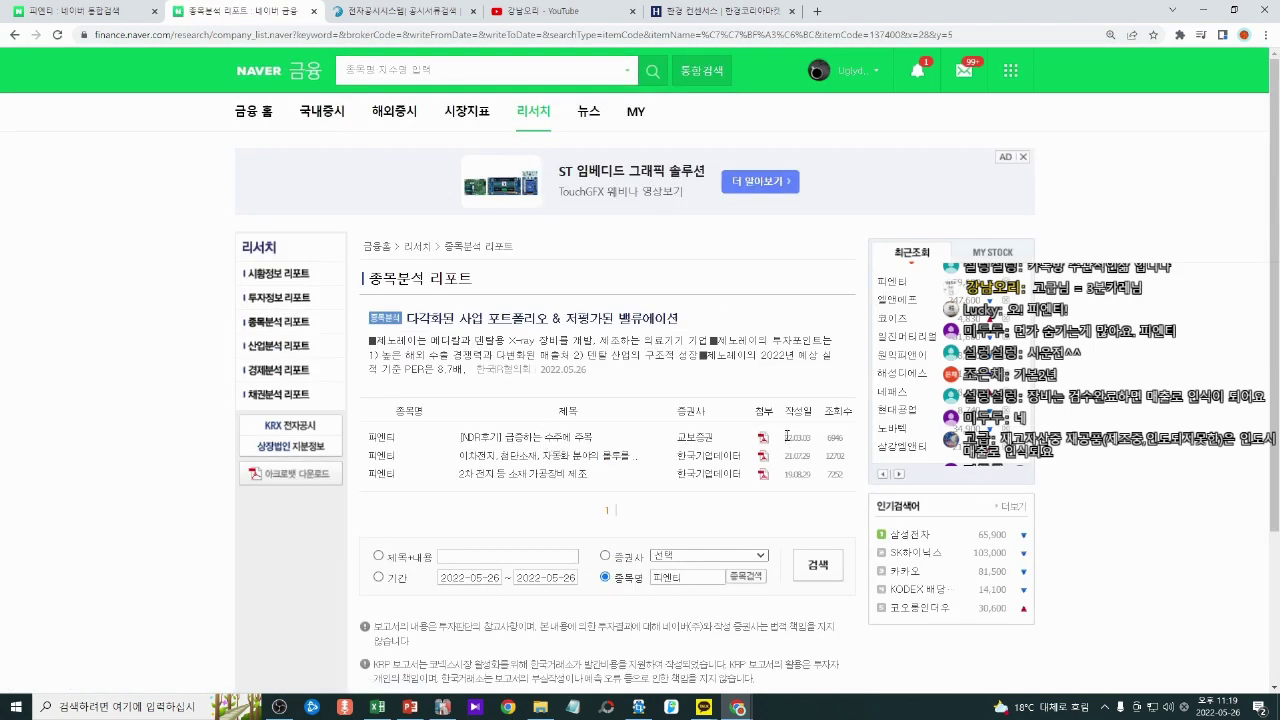
Step: Check the newest 피엔티 report's date, then open "[NDR후기] 급증하는 수주에 주목" and its attached PDF
left_click_drag(787, 436, 813, 441)
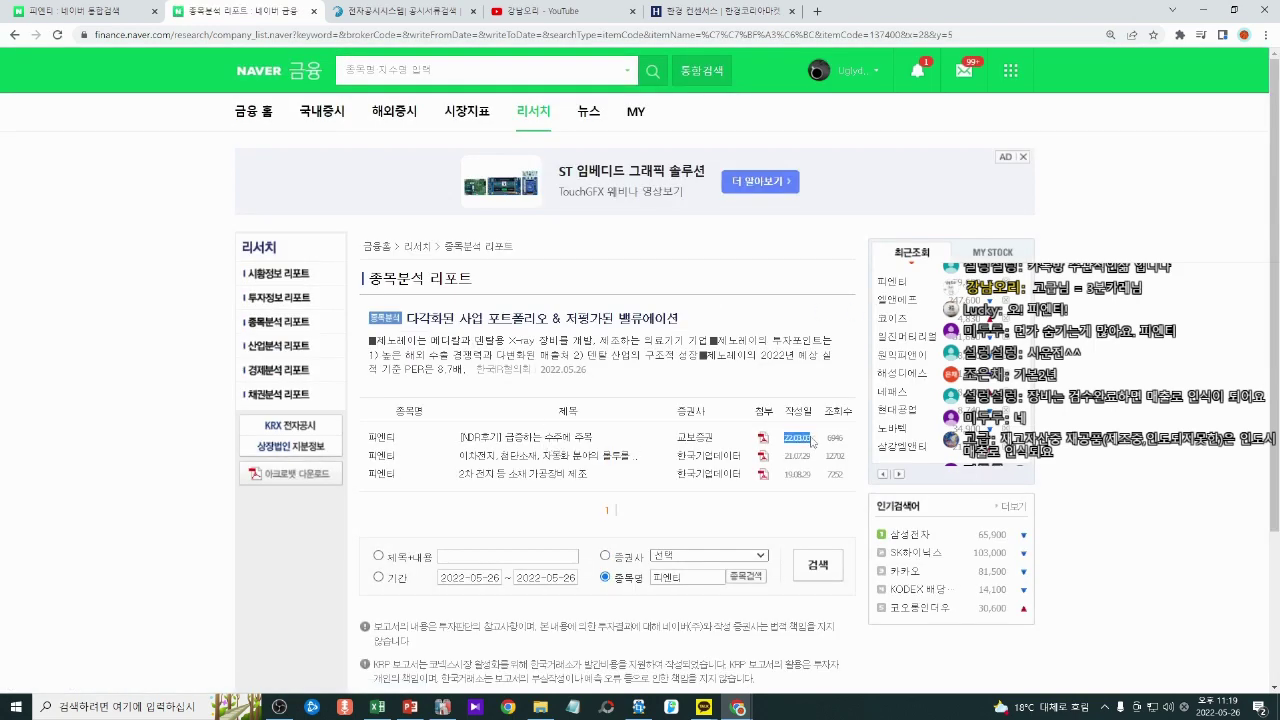
left_click(572, 437)
scroll(615, 390, "down", 2, "ctrl")
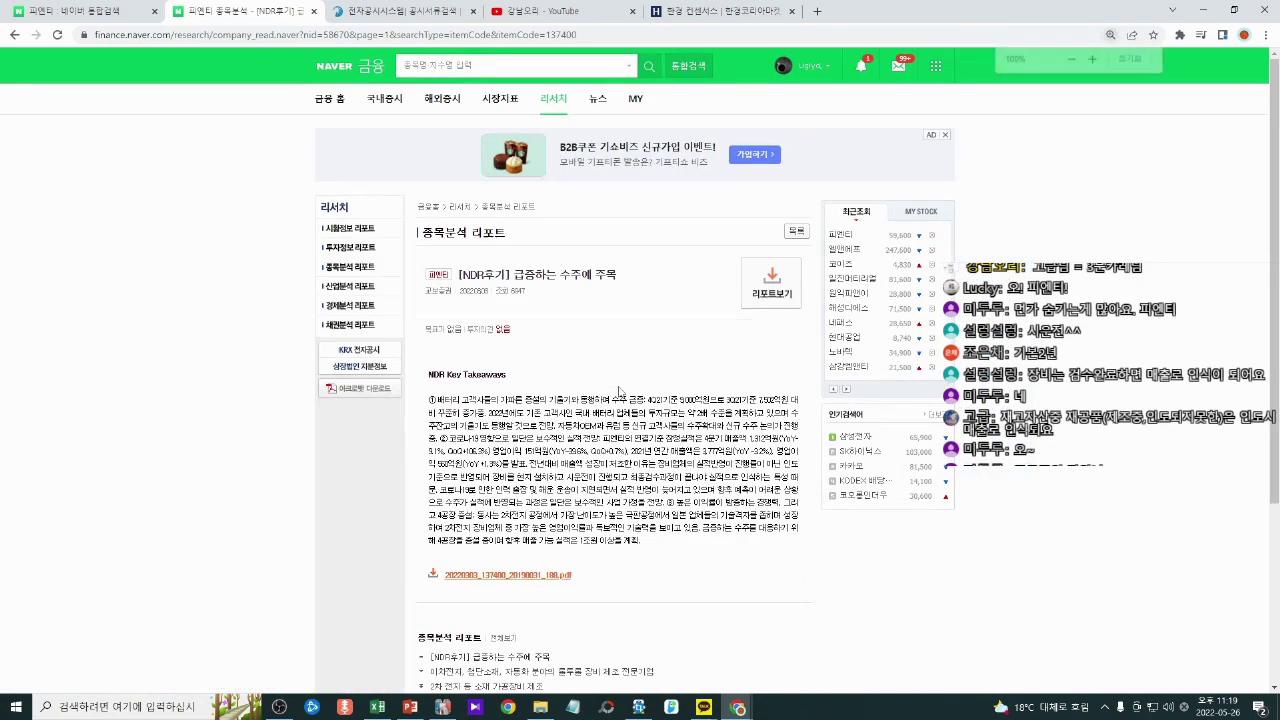
scroll(623, 391, "up", 3, "ctrl")
scroll(624, 391, "down", 2)
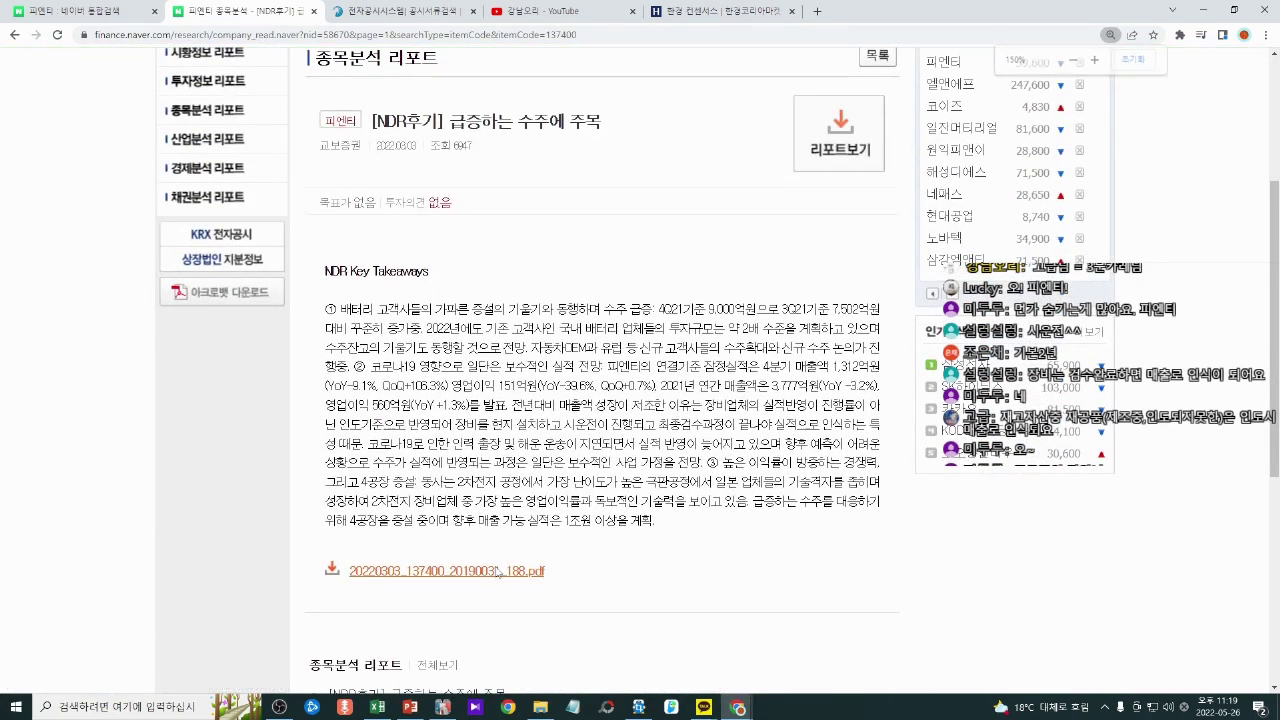
left_click(494, 568)
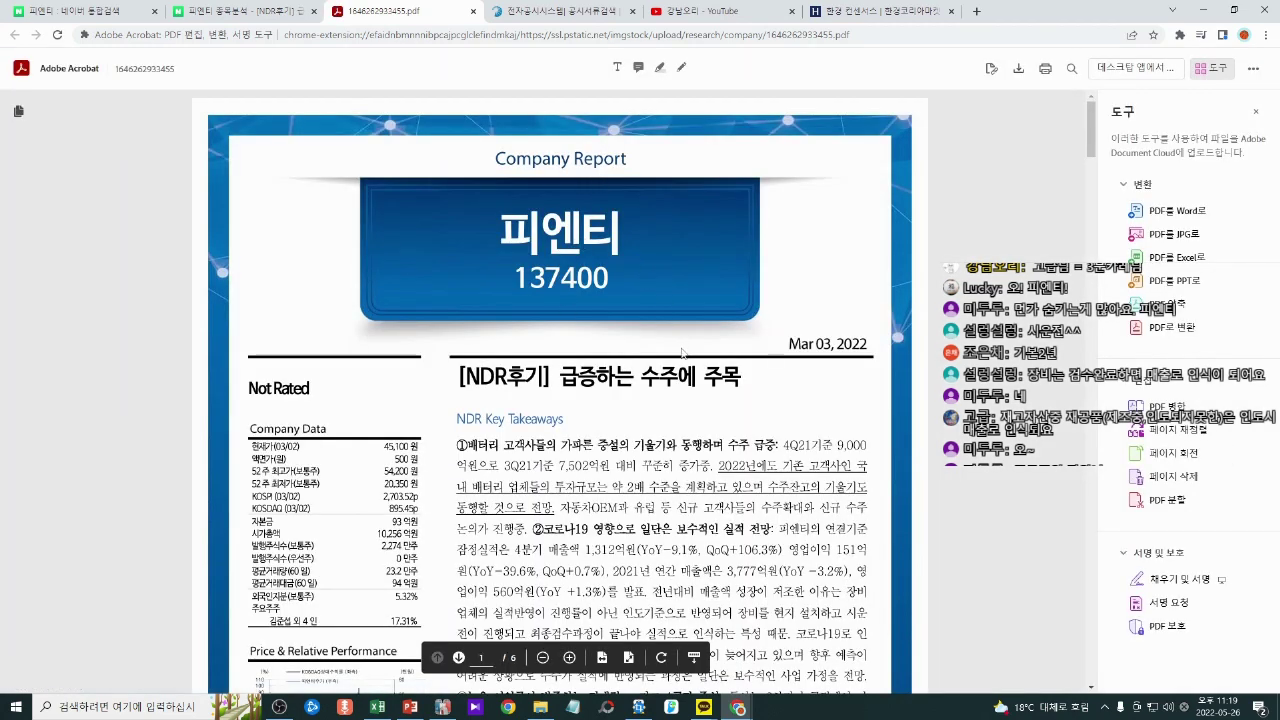
Step: Read the first NDR key takeaway in the PDF, on surging orders alongside battery customers' expansion, marking its text
scroll(660, 345, "down", 2)
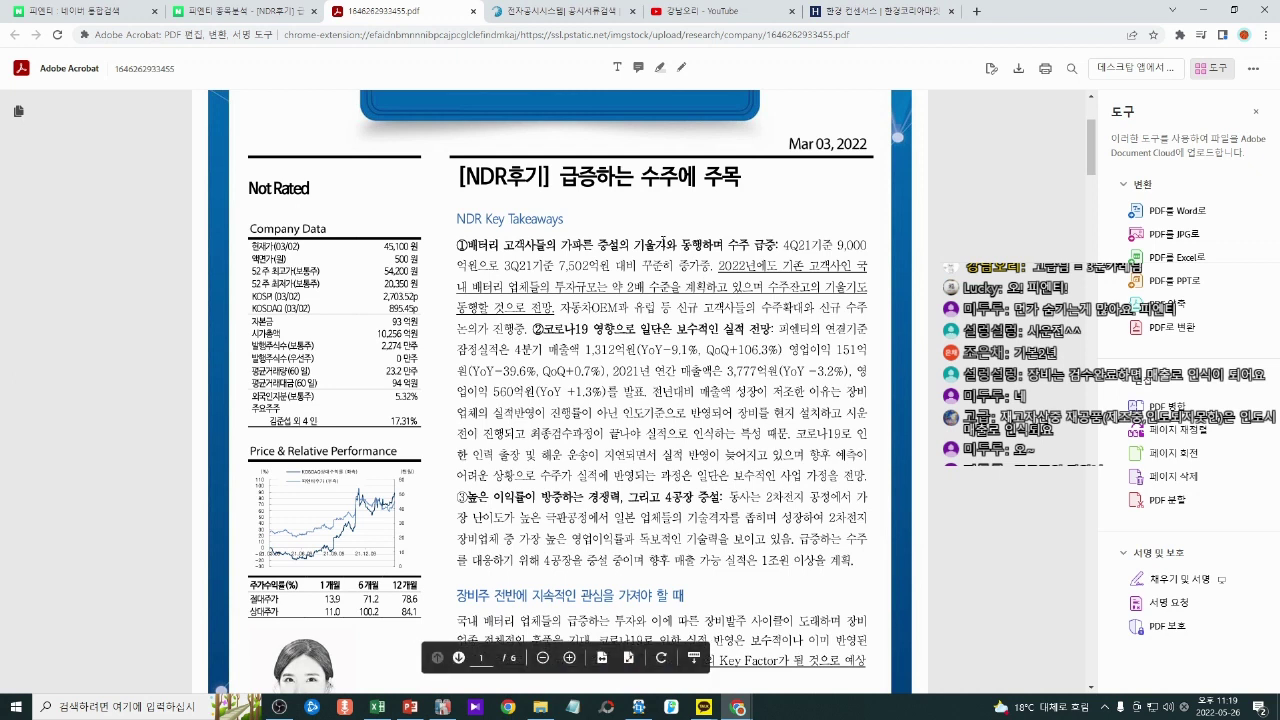
left_click_drag(663, 241, 663, 286)
left_click_drag(634, 245, 558, 308)
left_click(643, 308)
left_click_drag(636, 245, 657, 306)
left_click(661, 302)
left_click_drag(644, 245, 646, 307)
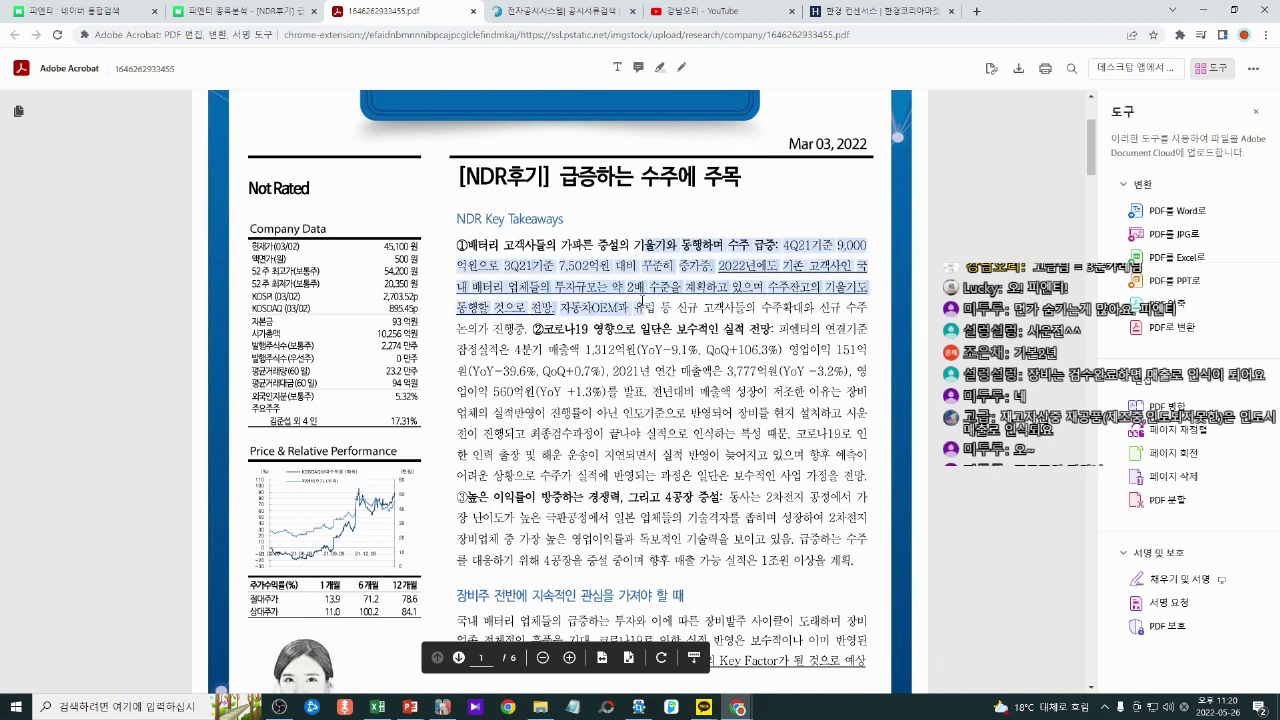
left_click(645, 307)
Step: Follow the text to the second takeaway and mark its heading on the conservative earnings outlook due to 코로나19
scroll(668, 327, "down", 1)
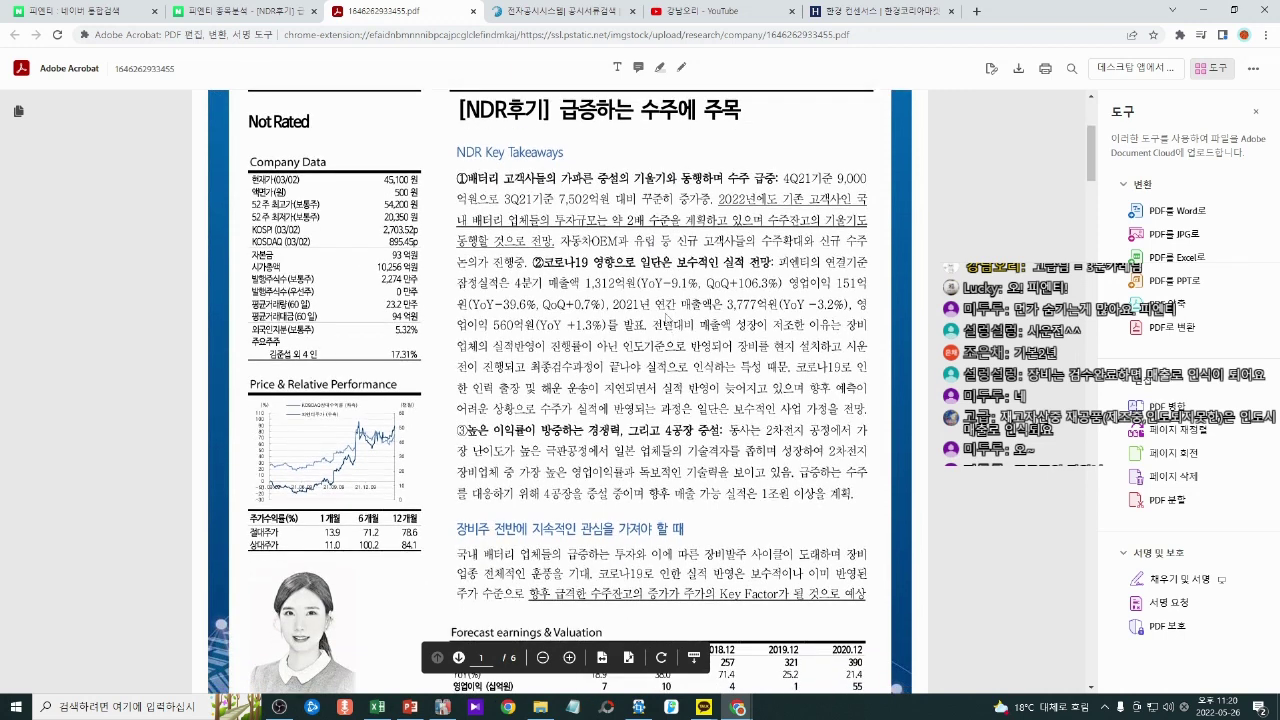
left_click_drag(658, 179, 655, 262)
left_click(655, 262)
left_click_drag(567, 238, 712, 237)
left_click(712, 237)
left_click_drag(547, 260, 775, 262)
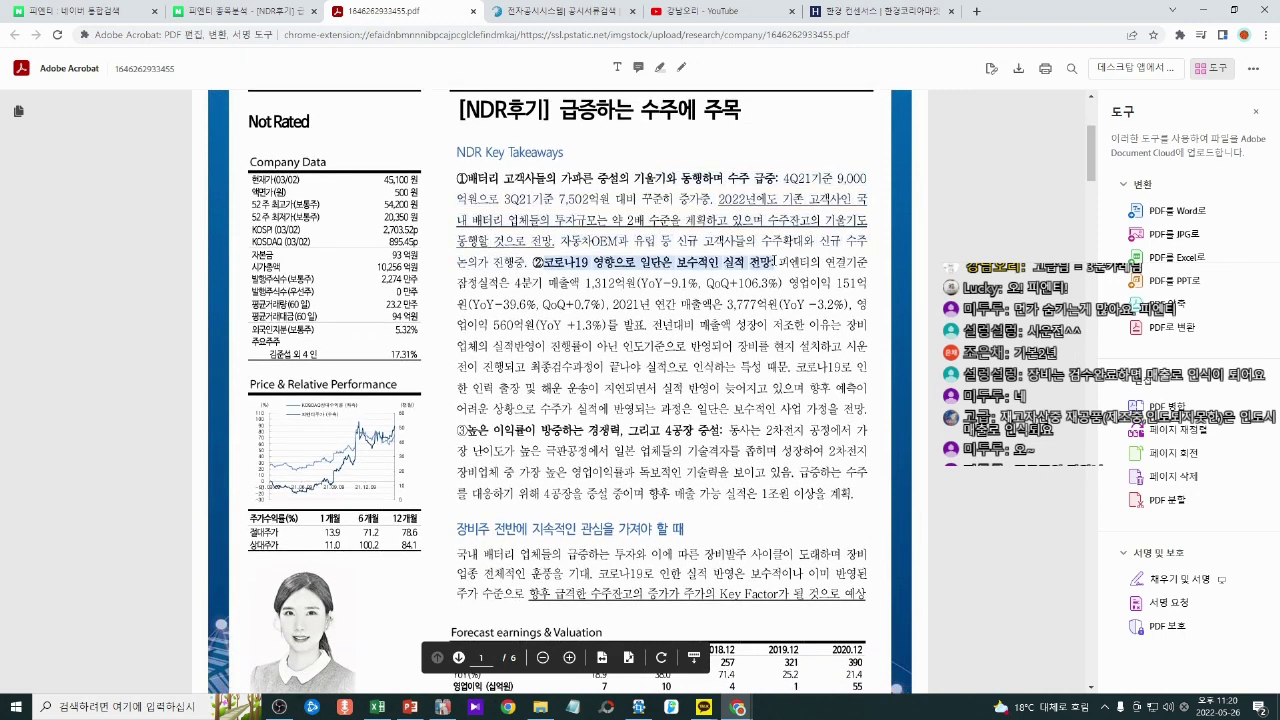
left_click(775, 262)
Step: Examine the fourth-quarter and 2021 results in the second takeaway and select the fourth-quarter 매출액 figure
scroll(775, 262, "down", 1)
left_click_drag(615, 217, 745, 218)
left_click(743, 216)
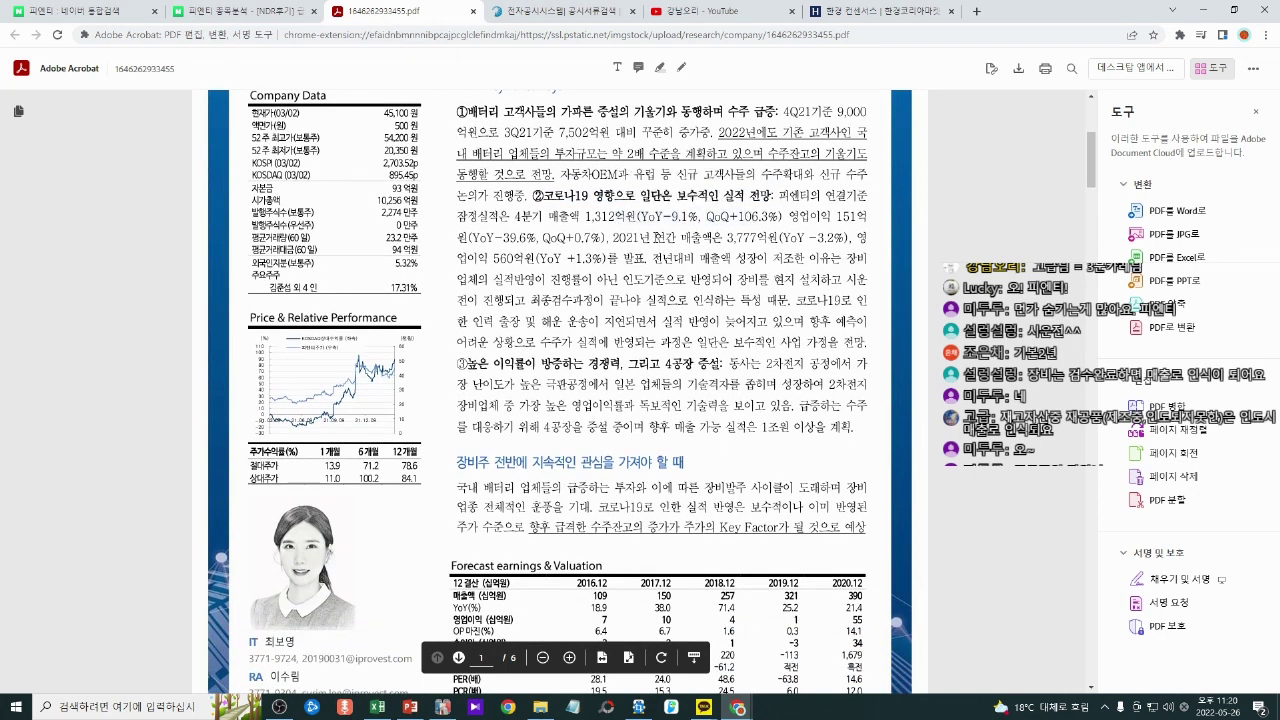
left_click_drag(575, 238, 766, 236)
left_click_drag(584, 216, 636, 216)
Step: Switch to Excel to compare the 21년 4Q 매출액 in E4 with the estimates in K4:L4, then return to the PDF
left_click(377, 707)
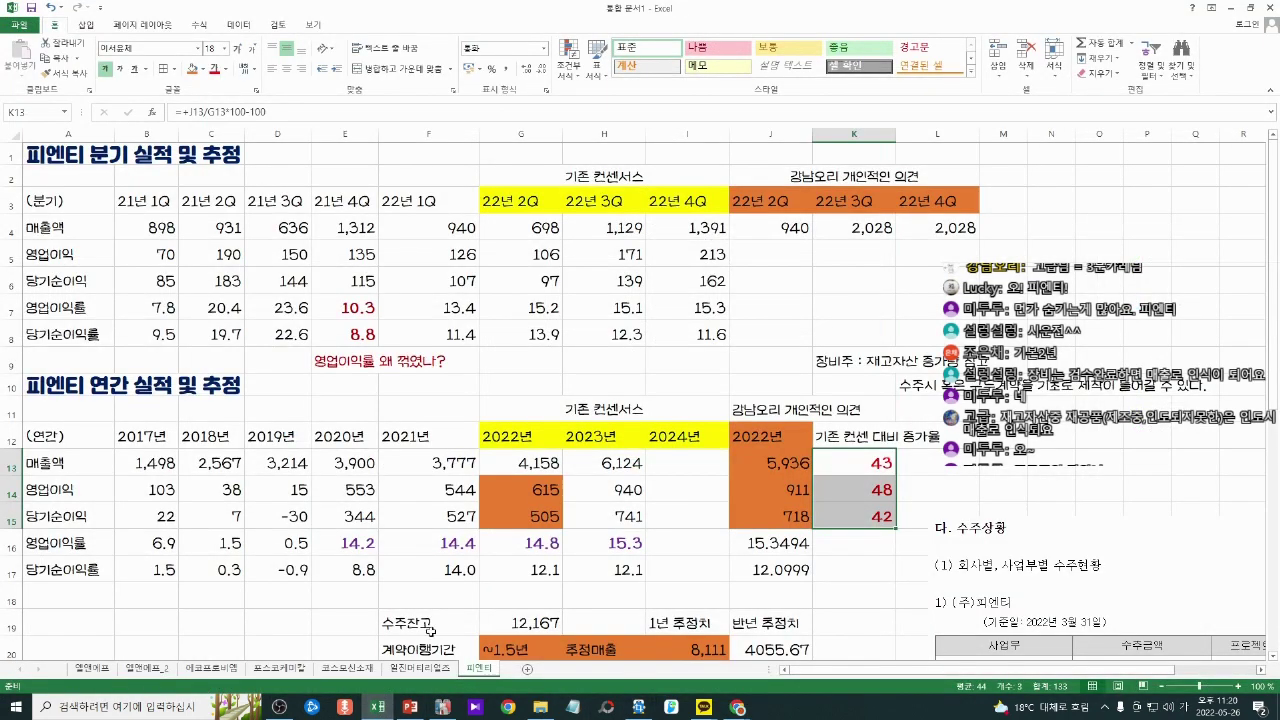
left_click(520, 228)
left_click(365, 228)
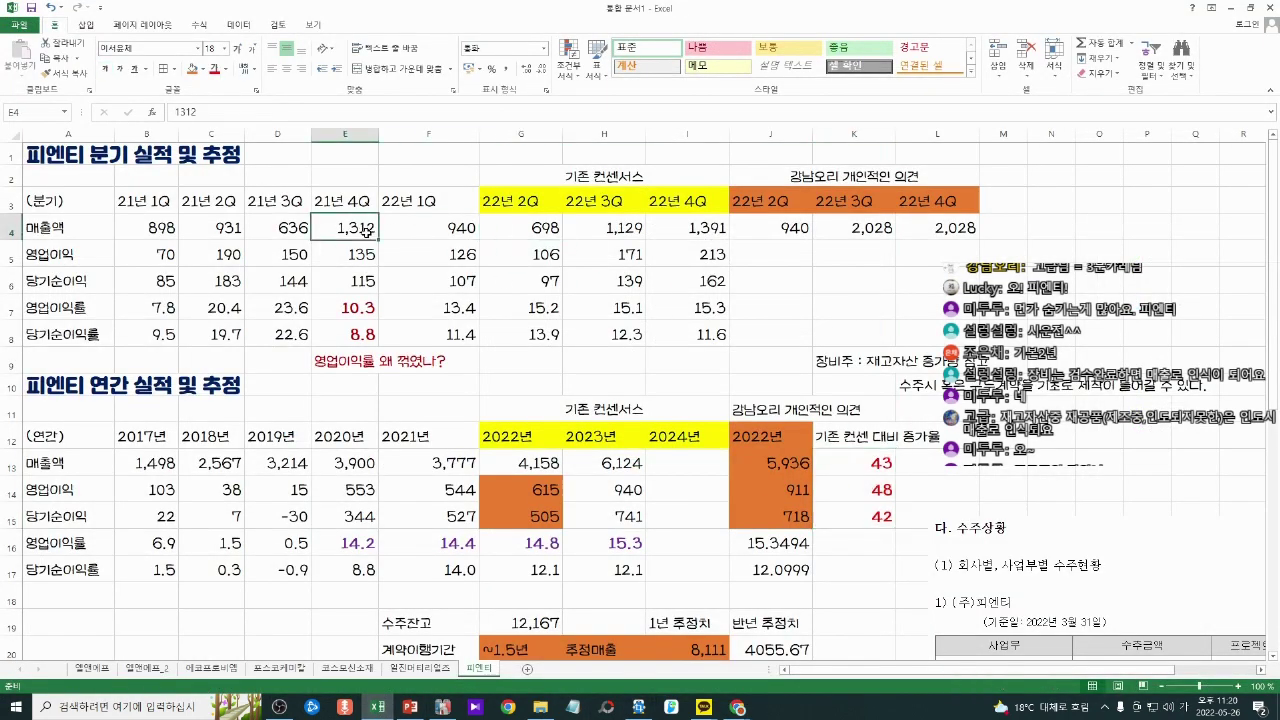
left_click_drag(845, 228, 893, 225)
scroll(676, 537, "down", 2)
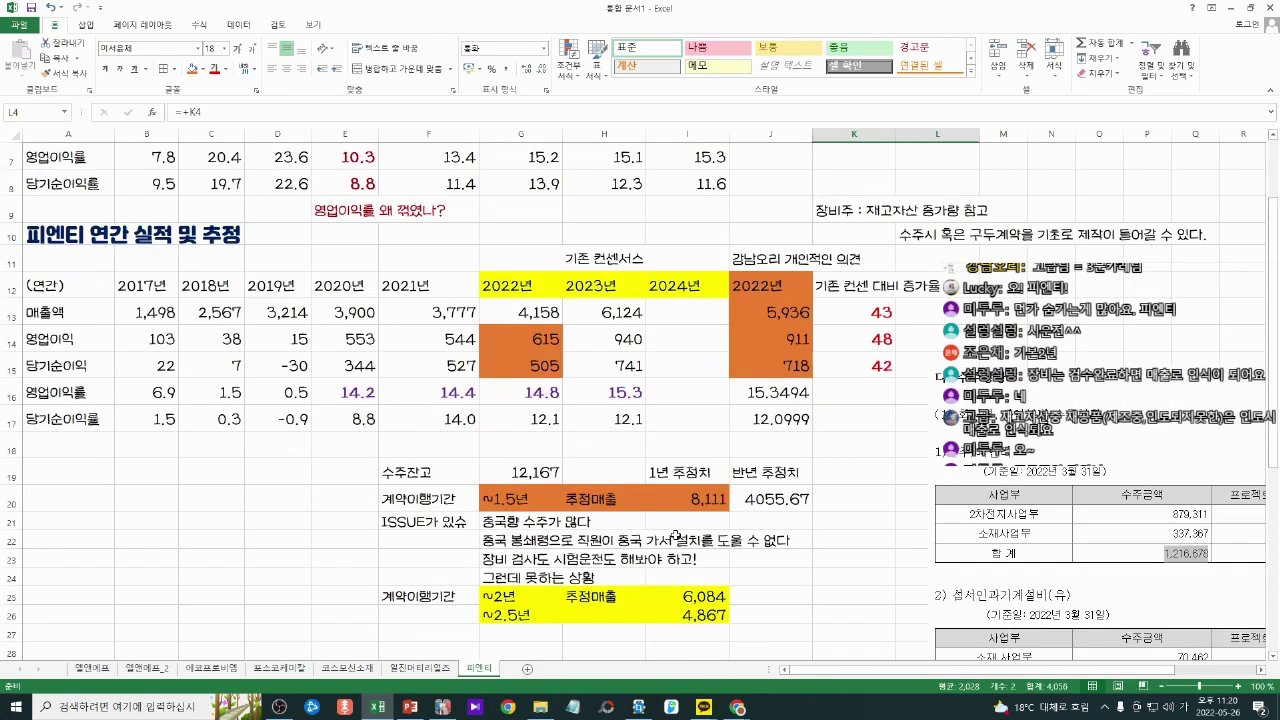
left_click(1230, 10)
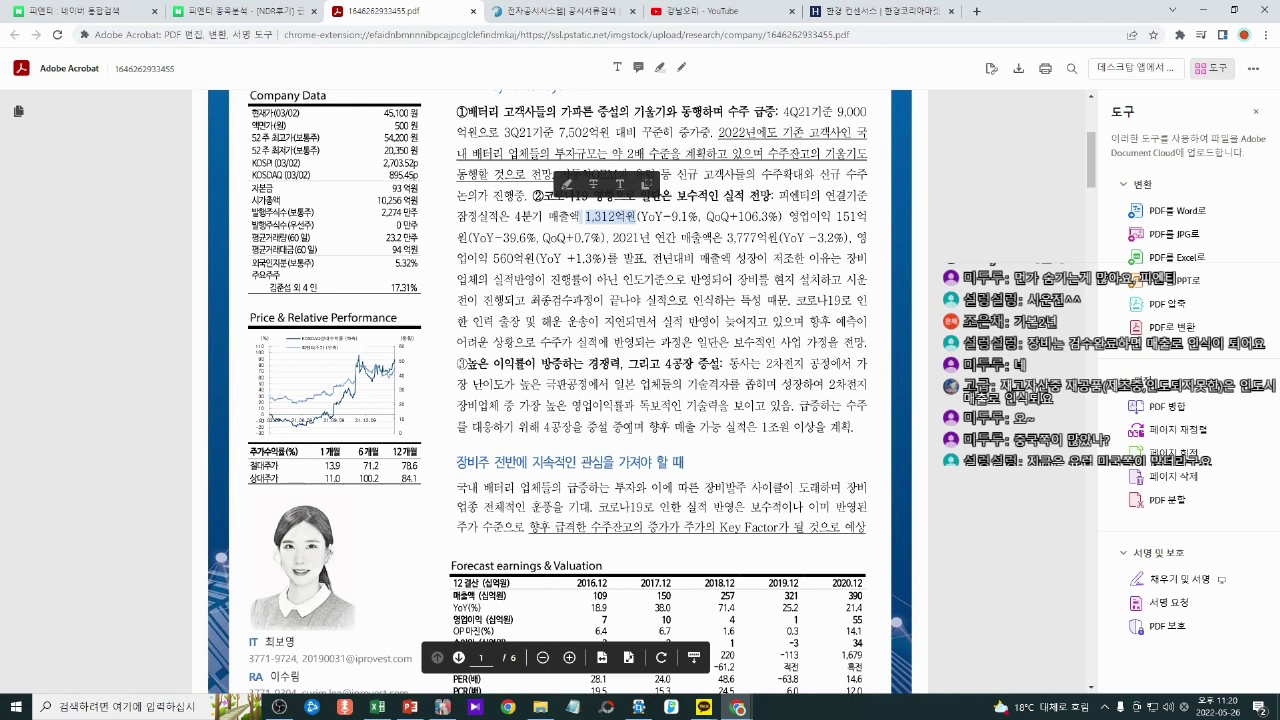
Step: Read the rest of the second takeaway, on 2021 annual results and delayed revenue recognition, marking the passage
left_click(688, 280)
left_click_drag(676, 175, 738, 301)
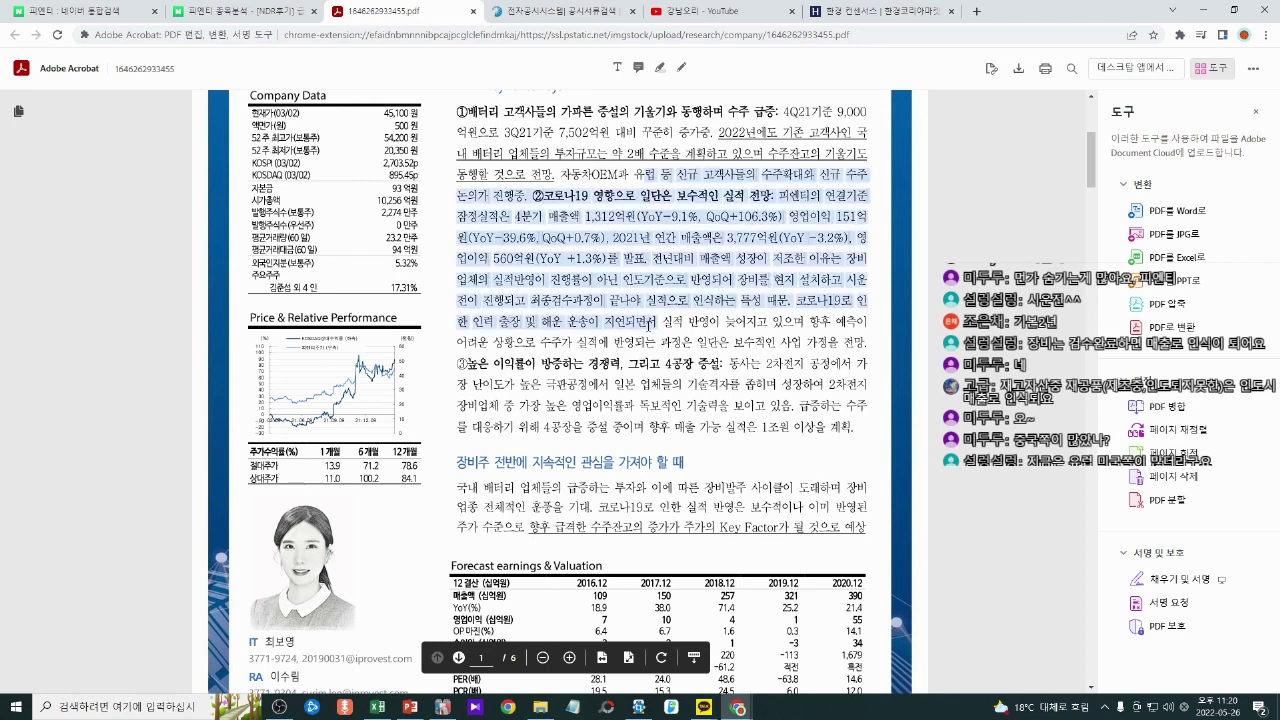
left_click(661, 228)
left_click_drag(612, 237, 650, 340)
scroll(639, 323, "down", 1)
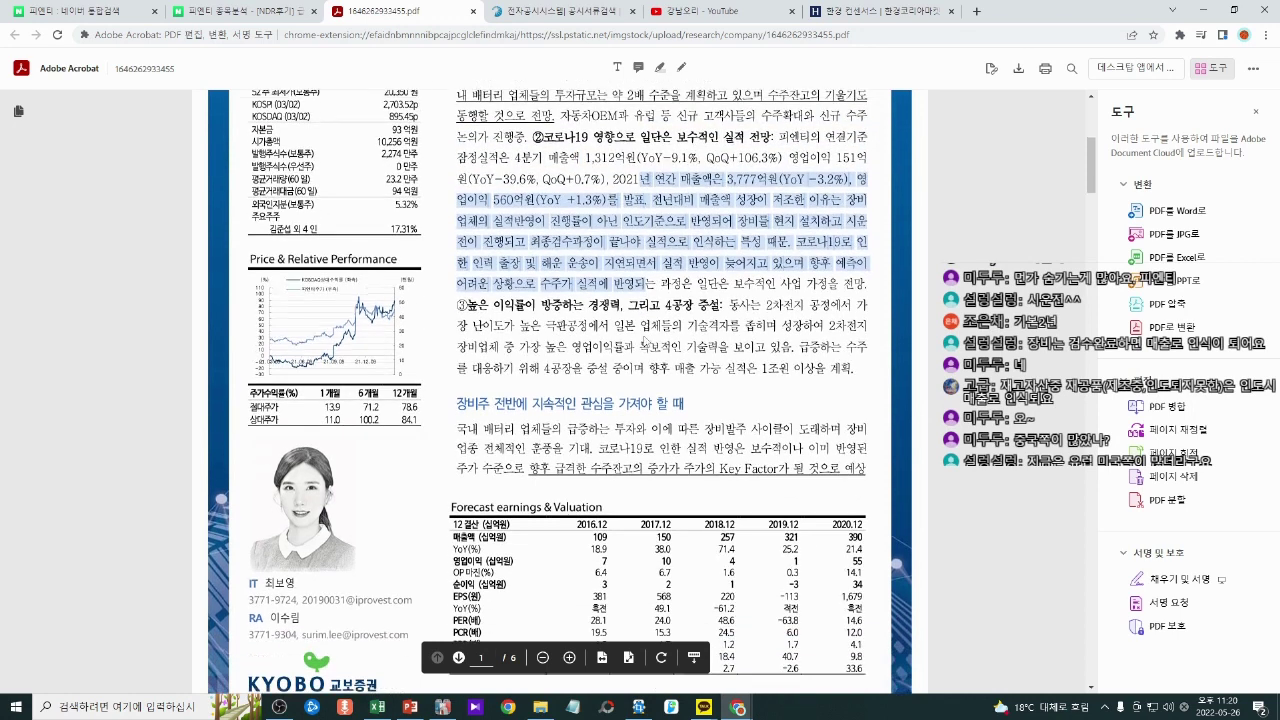
left_click(636, 296)
Step: Read the third takeaway on competitiveness and the 4공장 증설, and the section on sustained interest in equipment stocks
left_click_drag(629, 297, 624, 338)
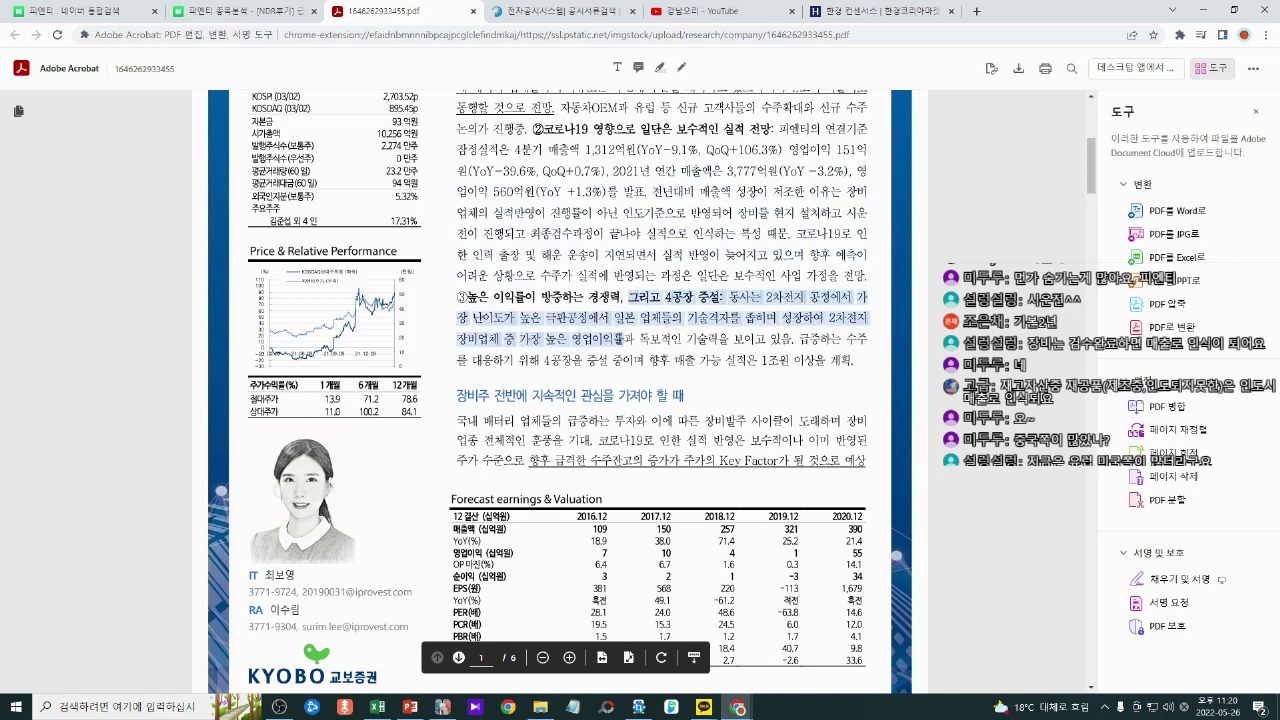
left_click(602, 347)
mouse_move(546, 340)
left_mouse_down()
mouse_move(749, 340)
mouse_move(694, 362)
mouse_move(510, 362)
mouse_move(543, 365)
left_mouse_up()
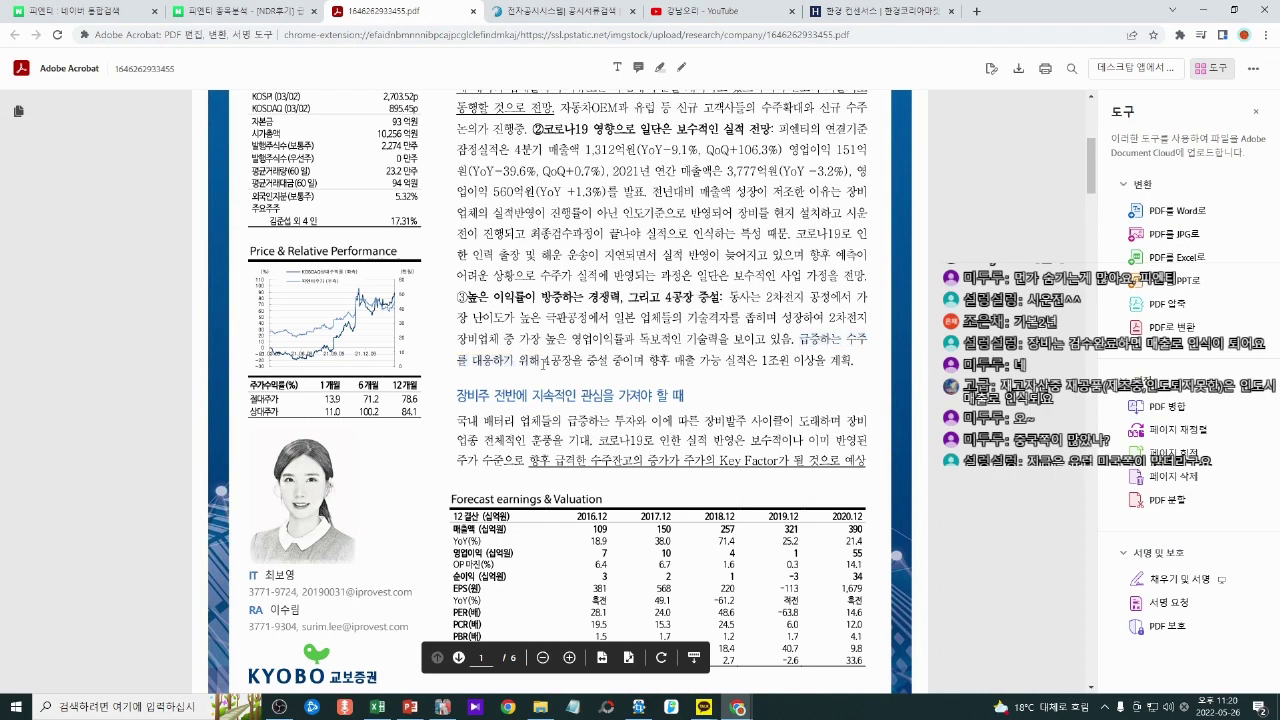
scroll(716, 364, "down", 2)
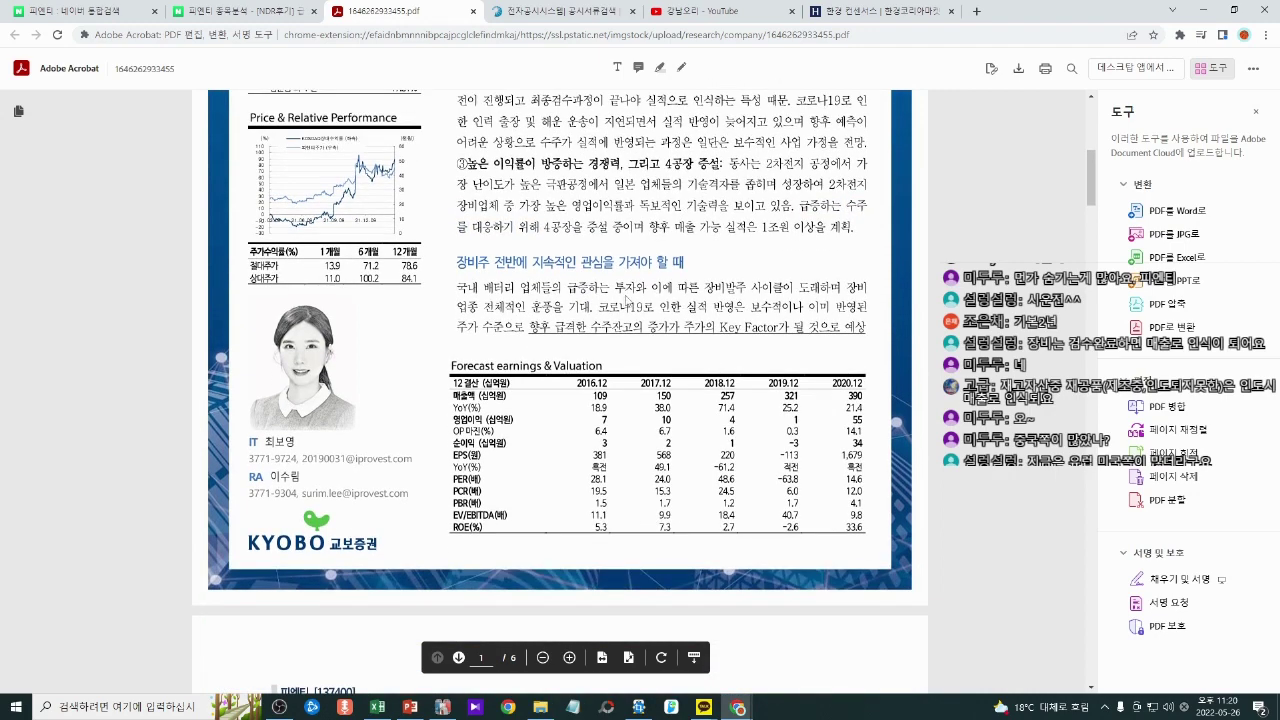
left_click_drag(616, 290, 636, 327)
left_click(716, 351)
Step: Go to 주요 Q&A on page 2 and read the answer about the automotive chip shortage, marking its text
scroll(718, 356, "down", 10)
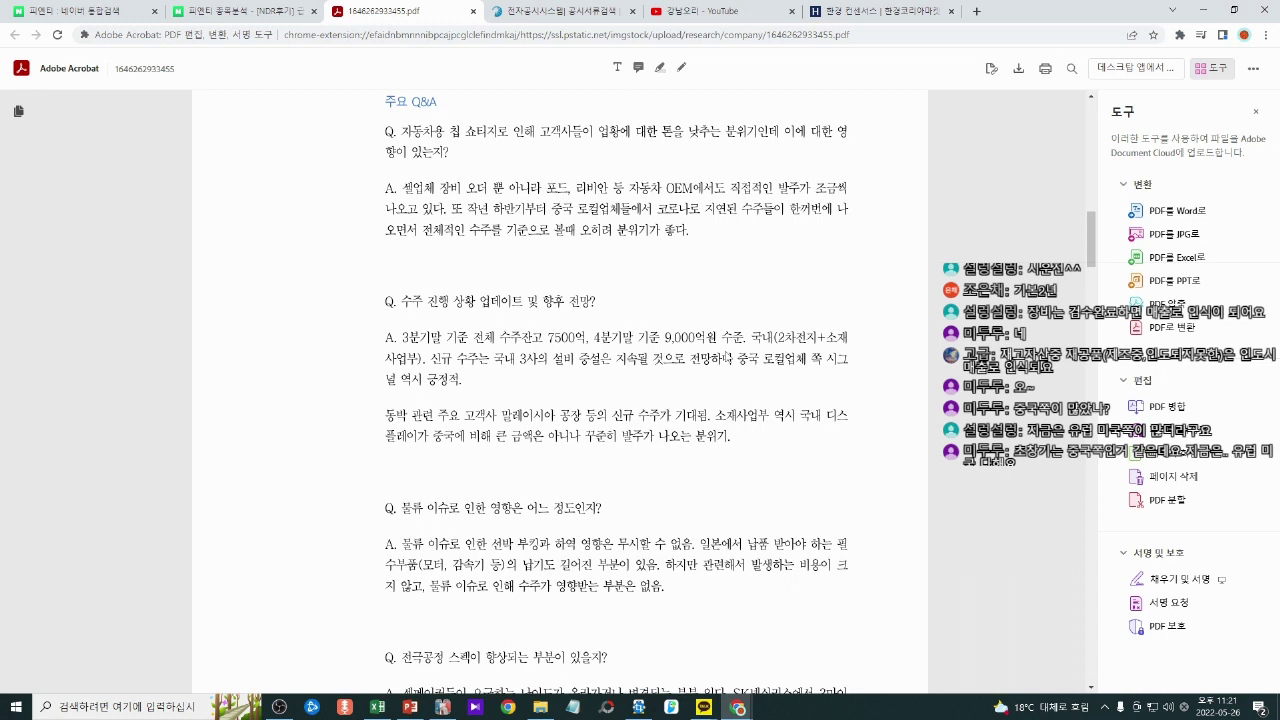
left_click_drag(617, 187, 617, 222)
left_click_drag(622, 187, 620, 210)
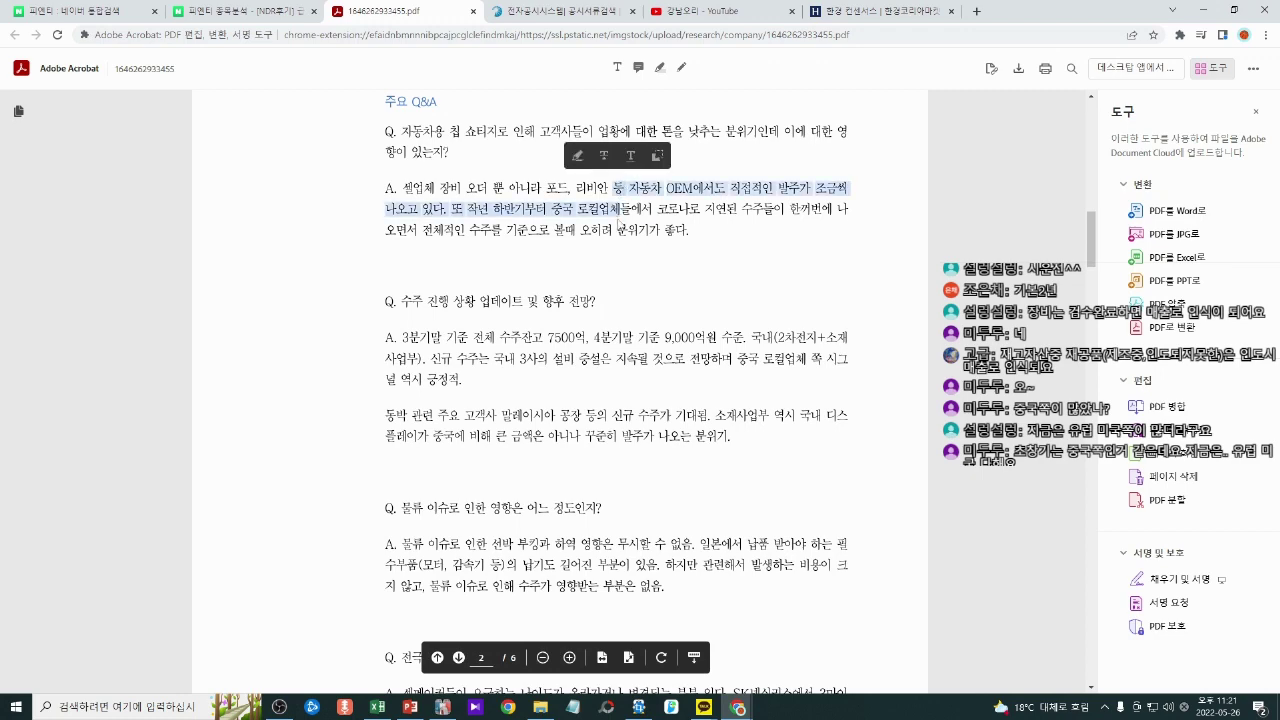
left_click(618, 226)
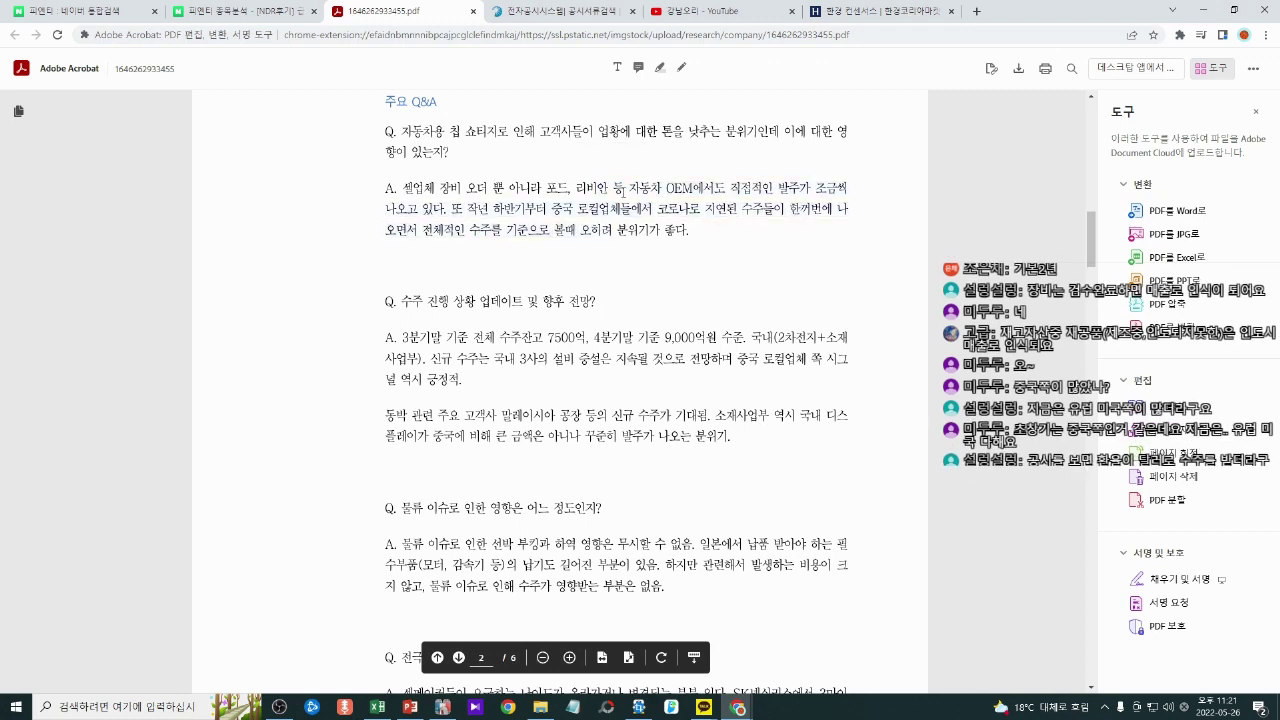
left_click_drag(622, 193, 628, 230)
Step: Read the Q&A answer on order progress and outlook, marking the 수주잔고 figures and the new-order comments
scroll(651, 314, "down", 1)
left_click_drag(522, 270, 597, 270)
left_click(597, 270)
left_click_drag(498, 270, 744, 272)
left_click(744, 272)
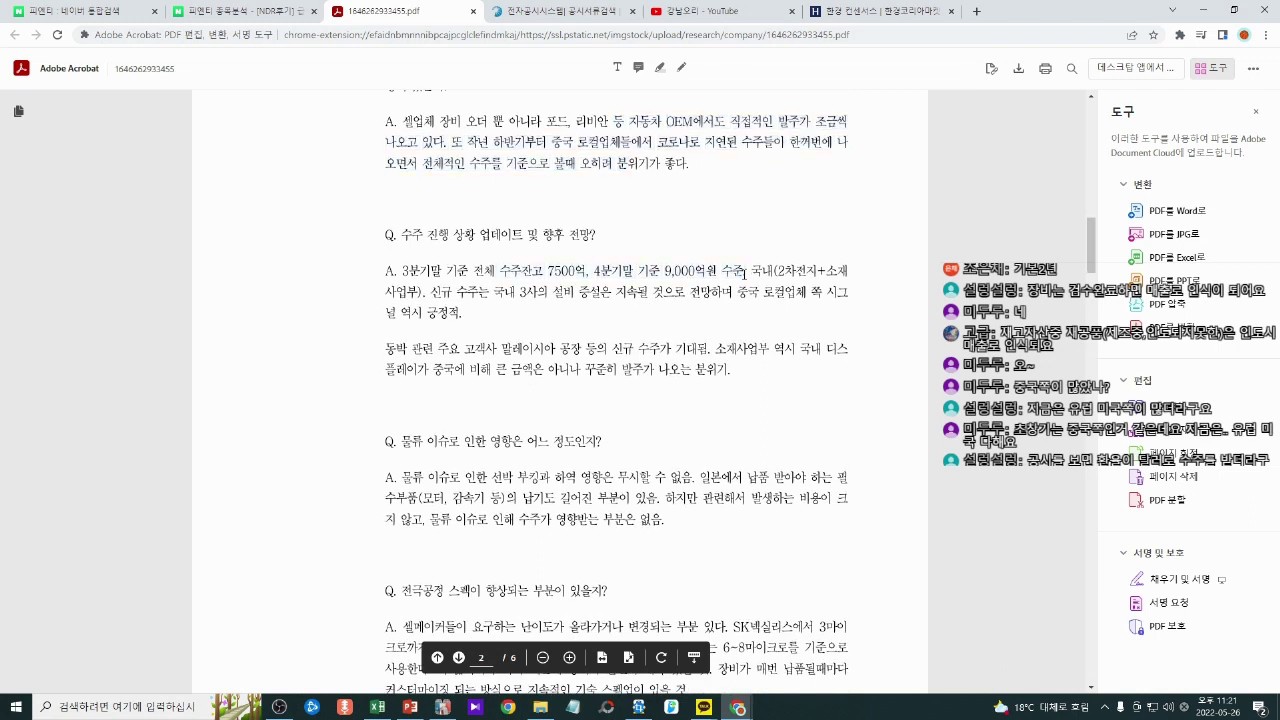
left_click_drag(639, 272, 683, 292)
left_click(656, 293)
left_click(700, 318)
Step: Mark the paragraph on expected 동박 orders, then enlarge the PDF page and center its Q&A text
scroll(701, 319, "down", 1)
scroll(701, 321, "down", 2)
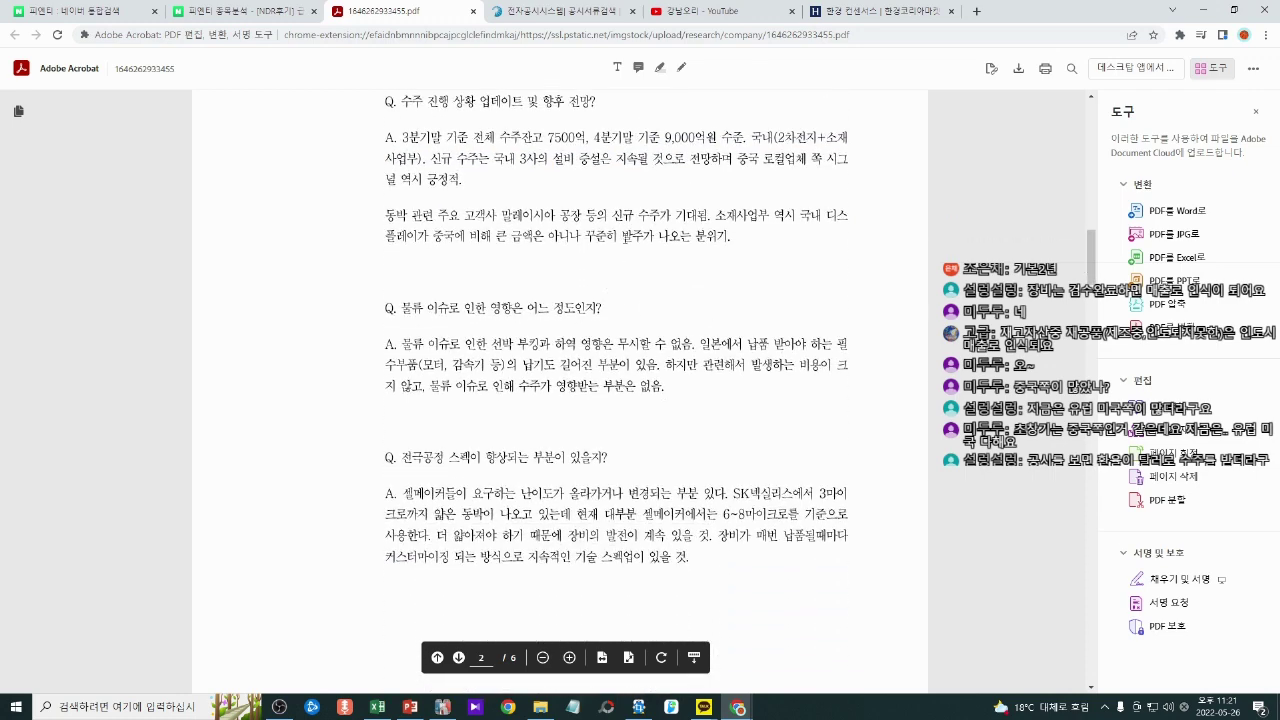
left_click_drag(614, 216, 631, 237)
scroll(602, 337, "up", 1)
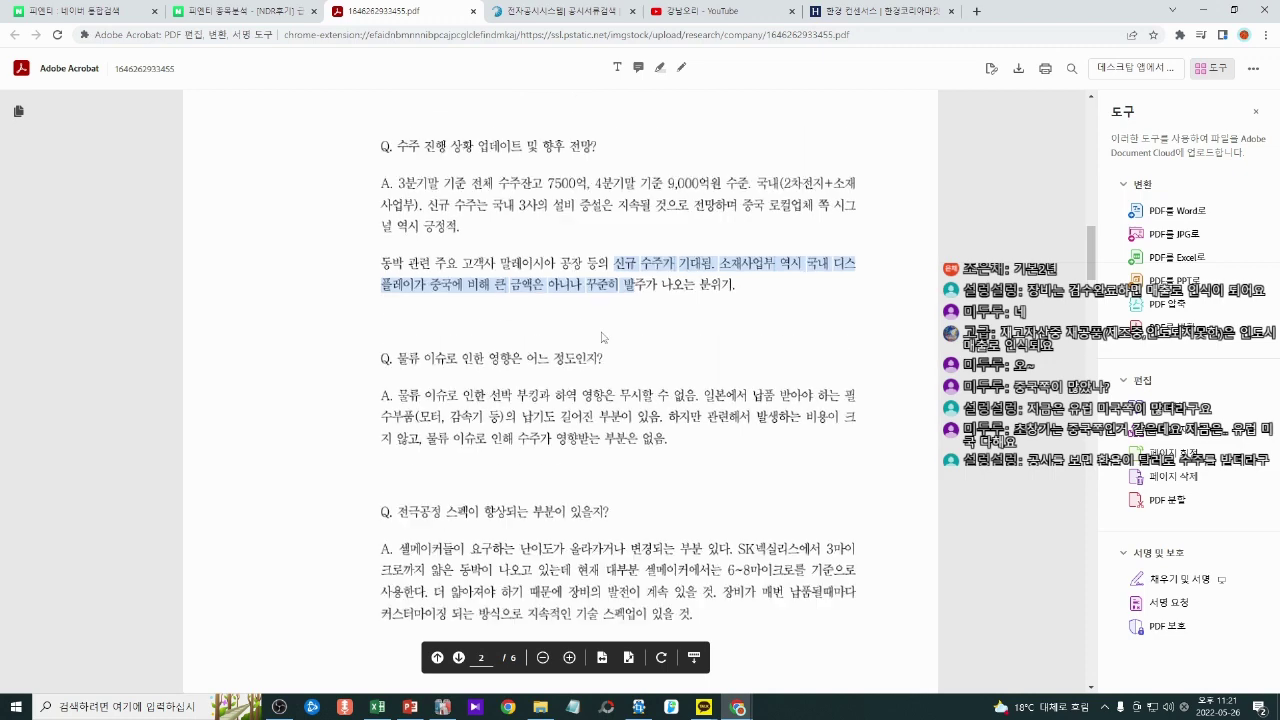
scroll(603, 337, "up", 2)
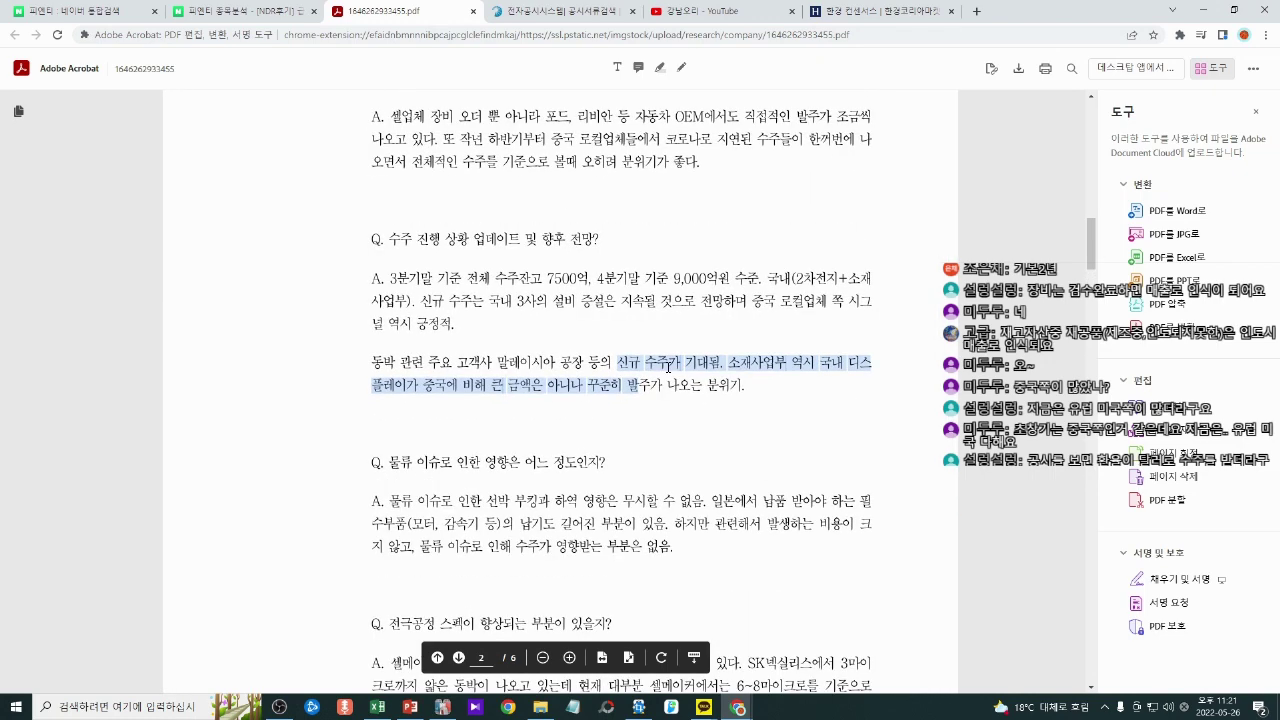
scroll(667, 366, "up", 1)
left_click(569, 657)
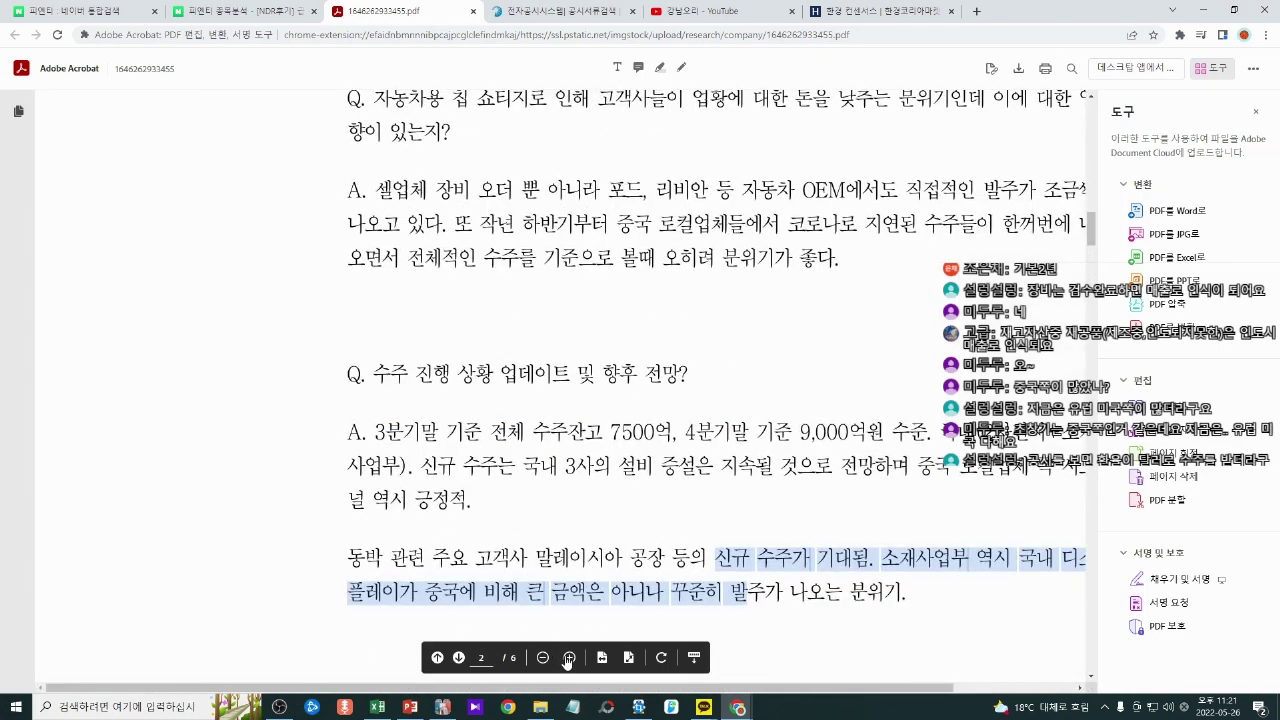
left_click(652, 590)
left_click_drag(571, 685, 687, 685)
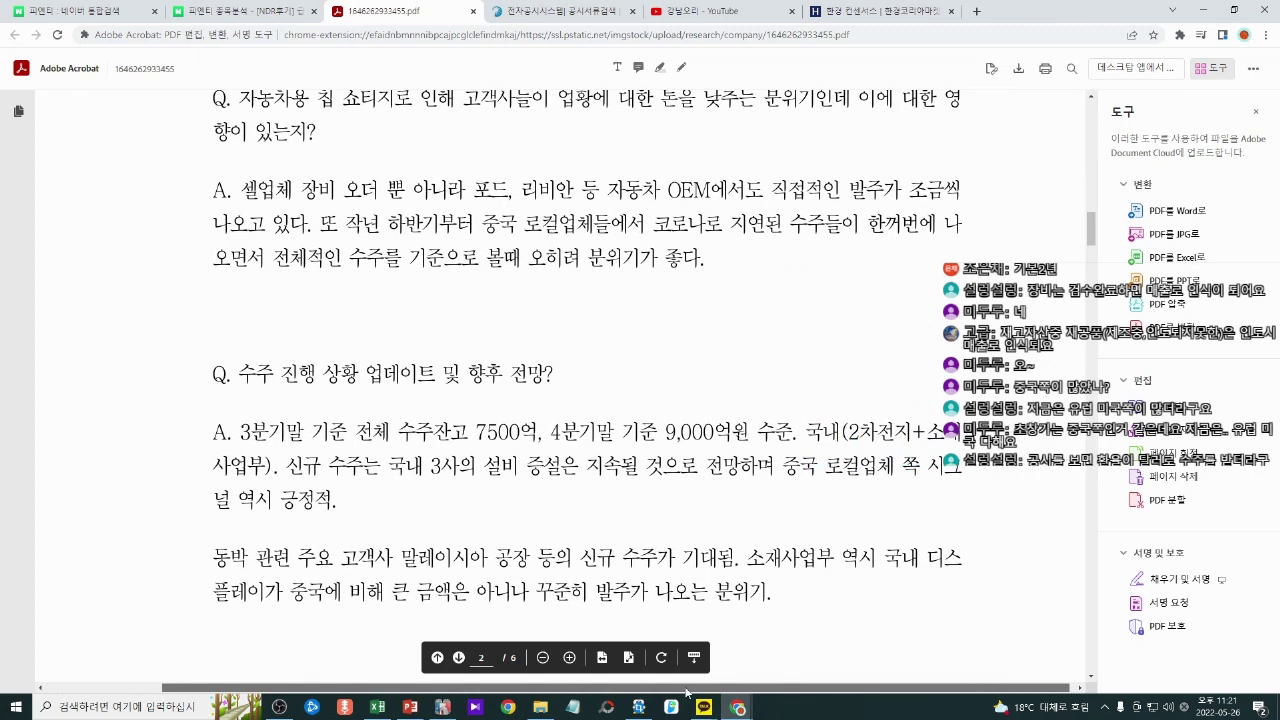
Step: Read the Q&A answers on the impact of 물류 이슈 and on 전극공정 specification improvements
scroll(620, 458, "down", 3)
scroll(620, 458, "down", 2)
scroll(607, 410, "down", 3)
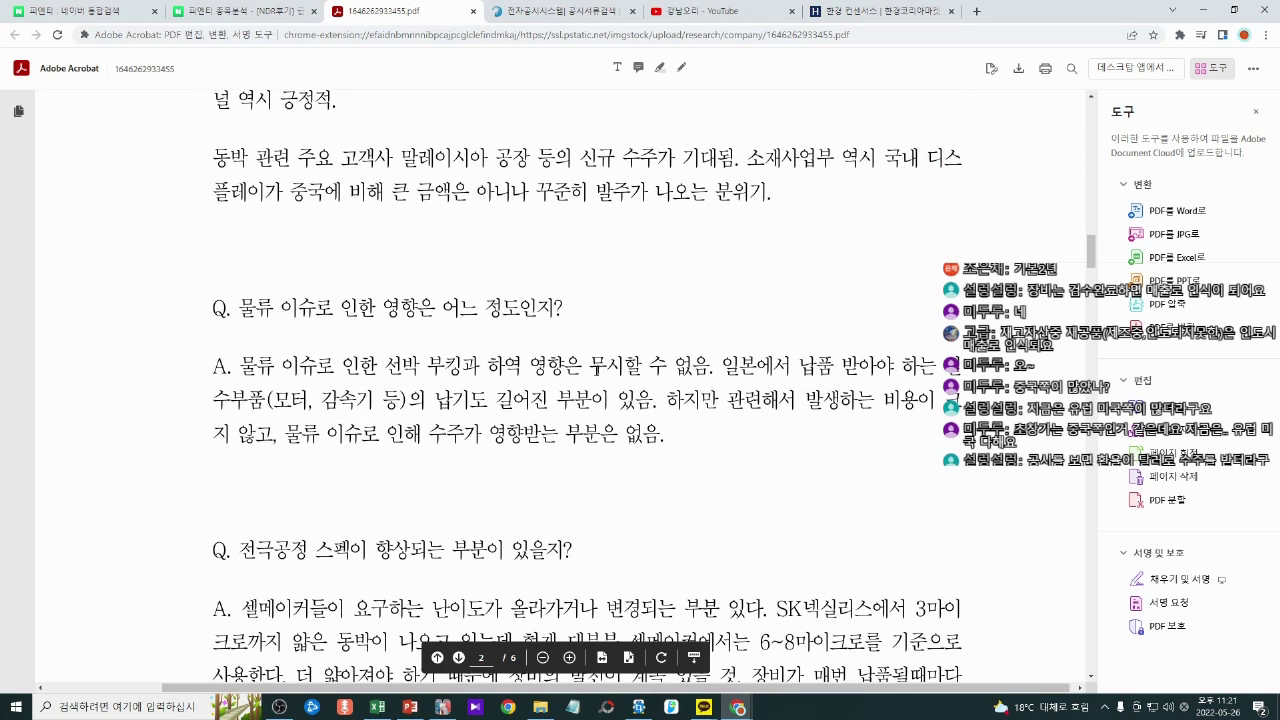
scroll(474, 307, "down", 3)
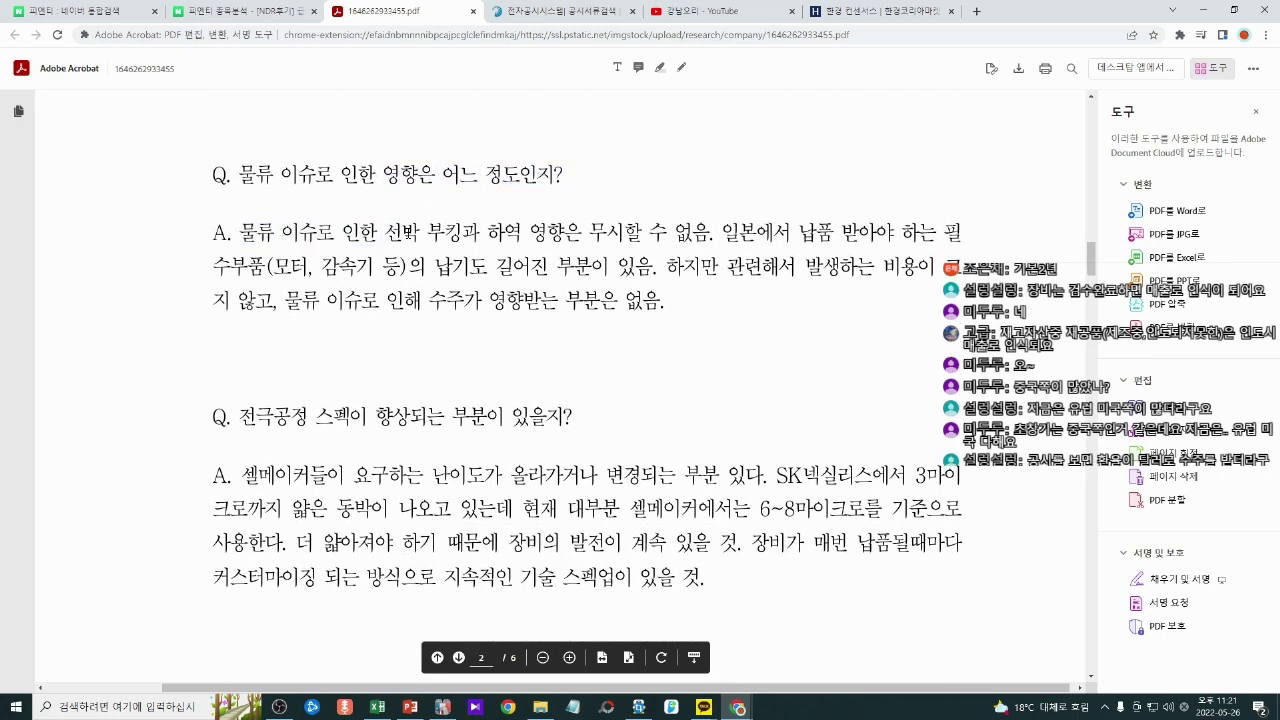
Step: Read the answer on 물류 이슈, marking the sentence about longer lead times for essential parts from Japan
left_click_drag(381, 233, 484, 234)
left_click(486, 234)
double_click(492, 234)
left_click_drag(586, 234, 708, 266)
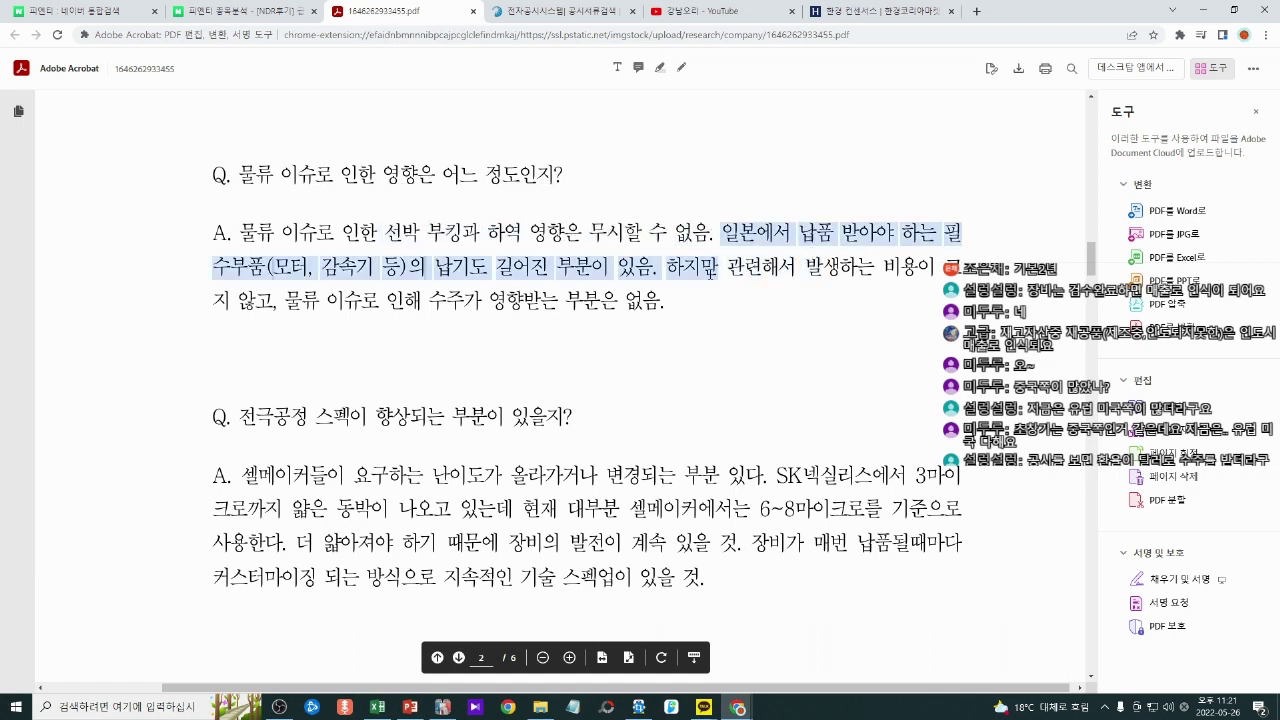
left_click(632, 403)
Step: Move on to the question on 전극공정 specification improvements and mark its wording and the start of the answer
scroll(632, 403, "down", 1)
scroll(630, 403, "down", 2)
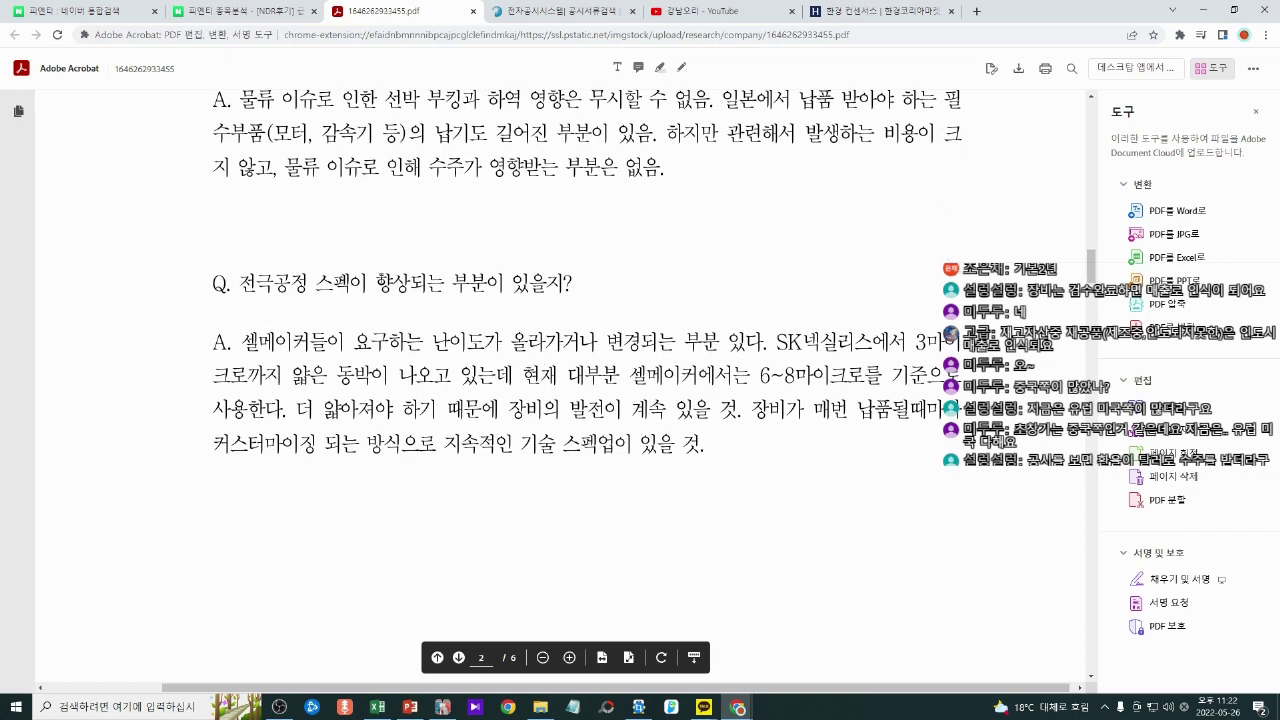
left_click_drag(272, 285, 444, 285)
left_click_drag(272, 342, 597, 342)
left_click(597, 342)
left_click_drag(240, 284, 495, 284)
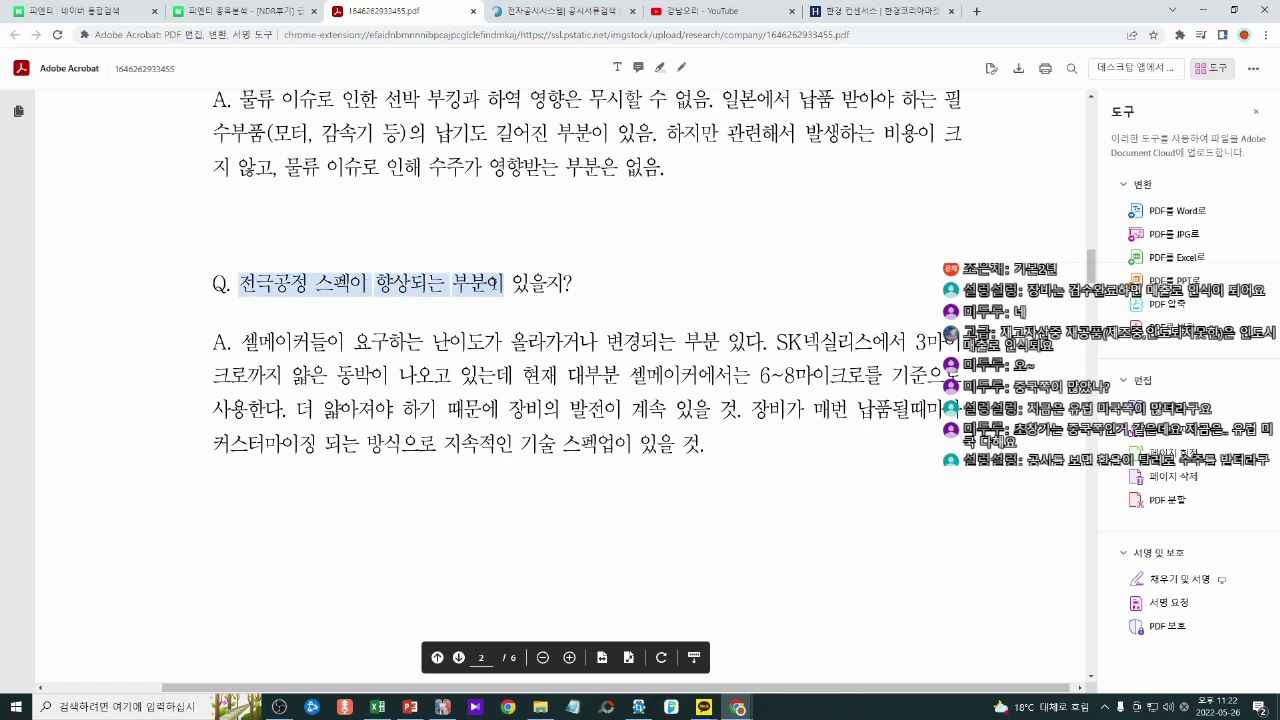
left_click(496, 283)
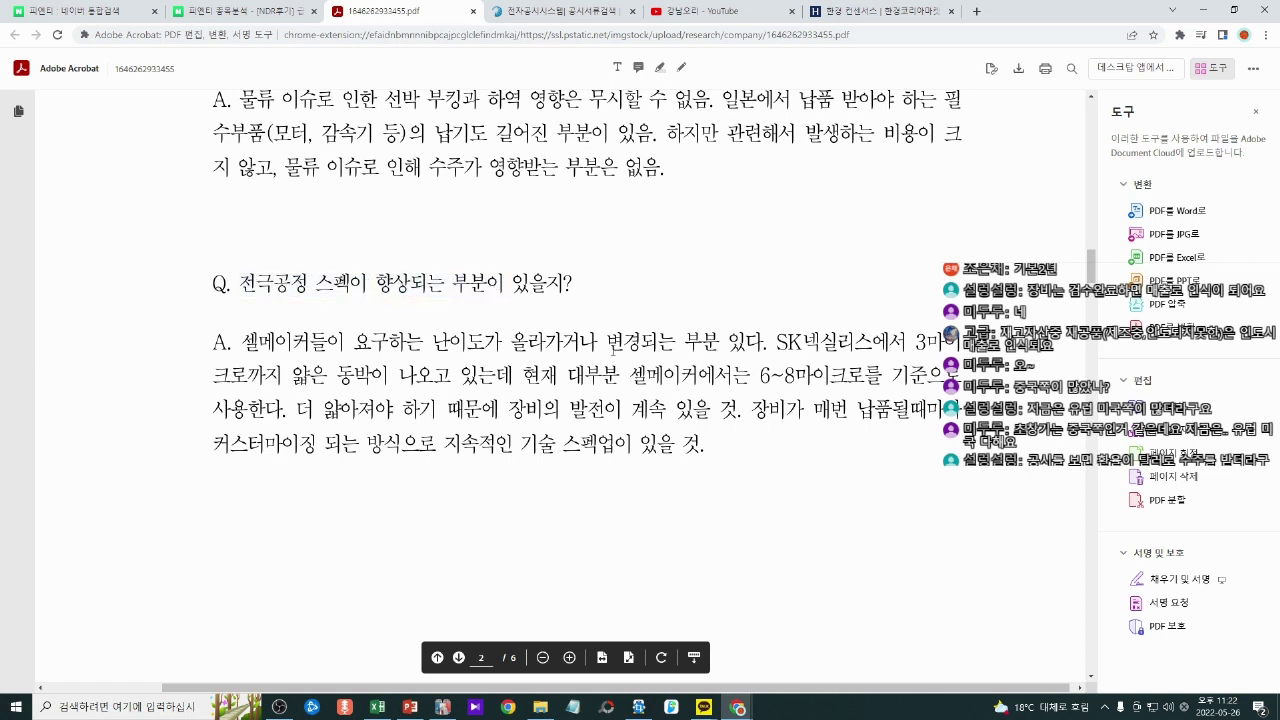
Step: Read the answer's comments on cell makers' rising difficulty requirements and 동박 thickness, marking the passages
left_click_drag(510, 343, 625, 376)
left_click(655, 375)
left_click_drag(778, 343, 732, 373)
left_click(736, 371)
left_click_drag(722, 343, 732, 376)
left_click(724, 372)
left_click_drag(566, 341, 576, 373)
left_click(576, 374)
left_click_drag(633, 377, 734, 376)
left_click(738, 375)
left_click_drag(755, 378, 744, 414)
left_click(744, 414)
Step: Mark the sentence on continued equipment development for thinner 동박 and read the answer to its end
left_click_drag(565, 345, 563, 420)
left_click(563, 422)
left_click_drag(563, 348, 561, 409)
left_click_drag(511, 345, 574, 404)
left_click(574, 404)
left_click_drag(297, 410, 657, 410)
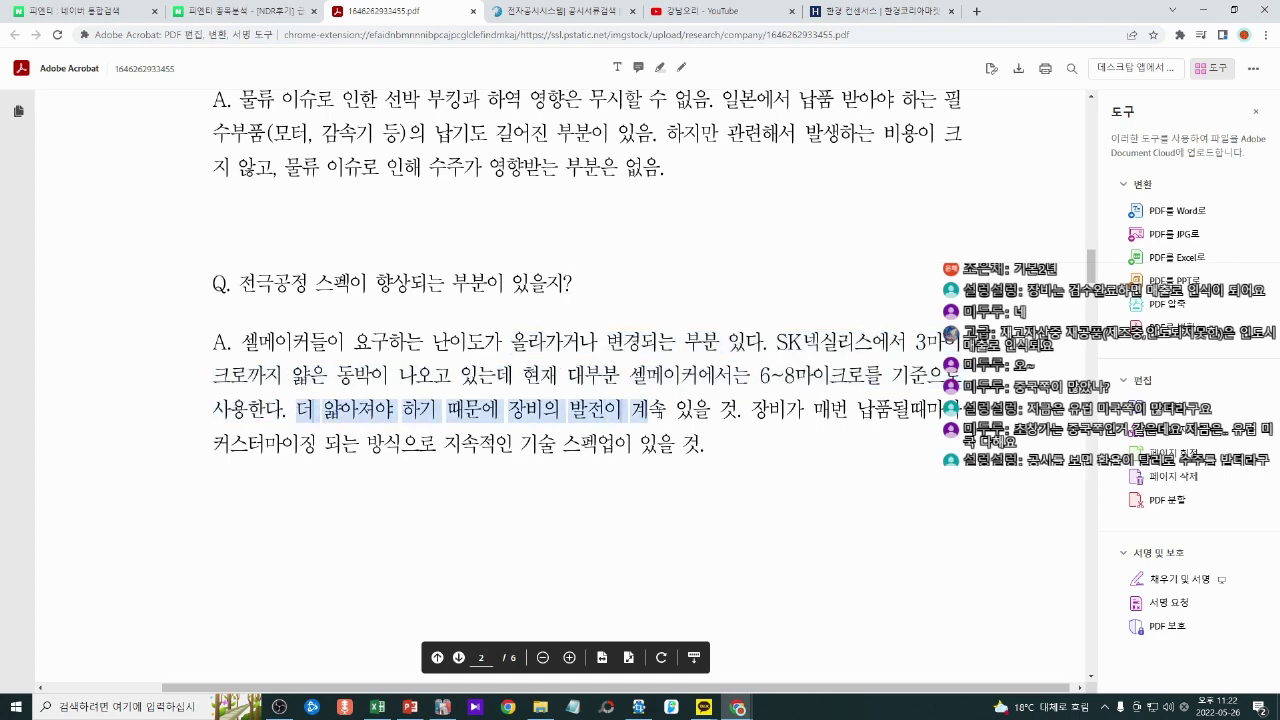
left_click(659, 410)
left_click_drag(539, 342, 560, 410)
left_click(560, 410)
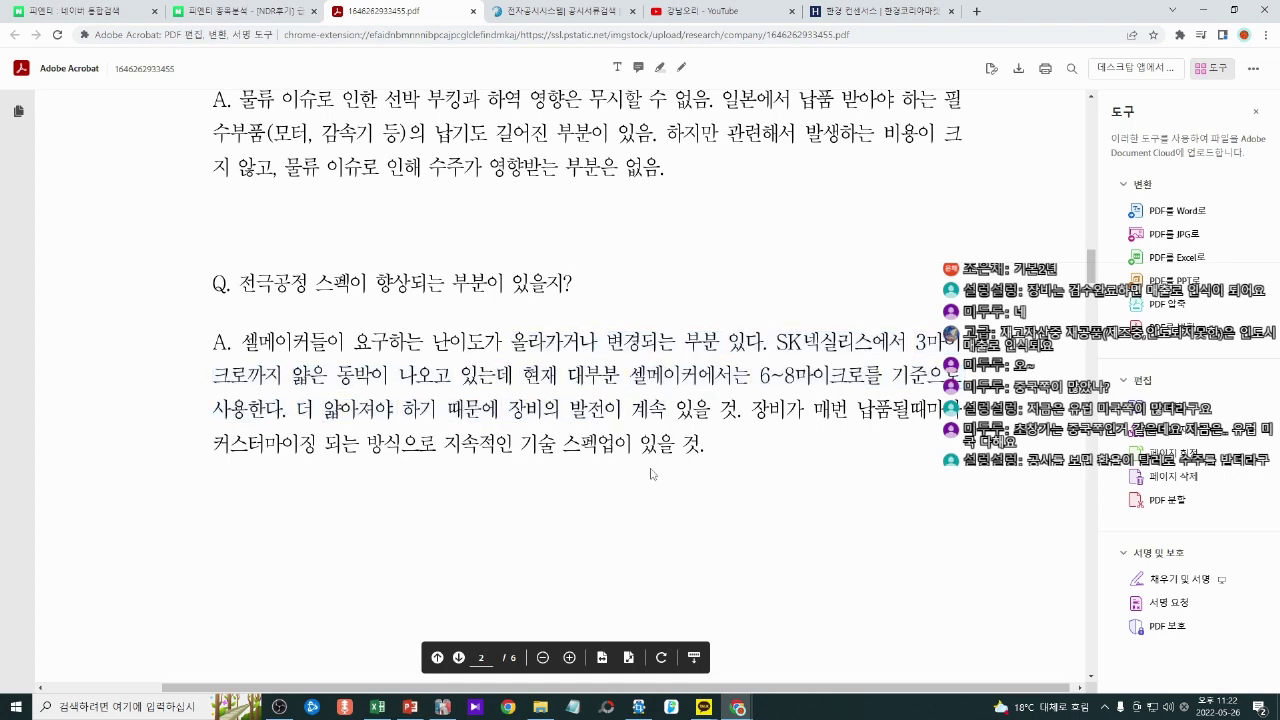
scroll(651, 474, "down", 5)
scroll(652, 474, "up", 2)
left_click_drag(462, 250, 563, 254)
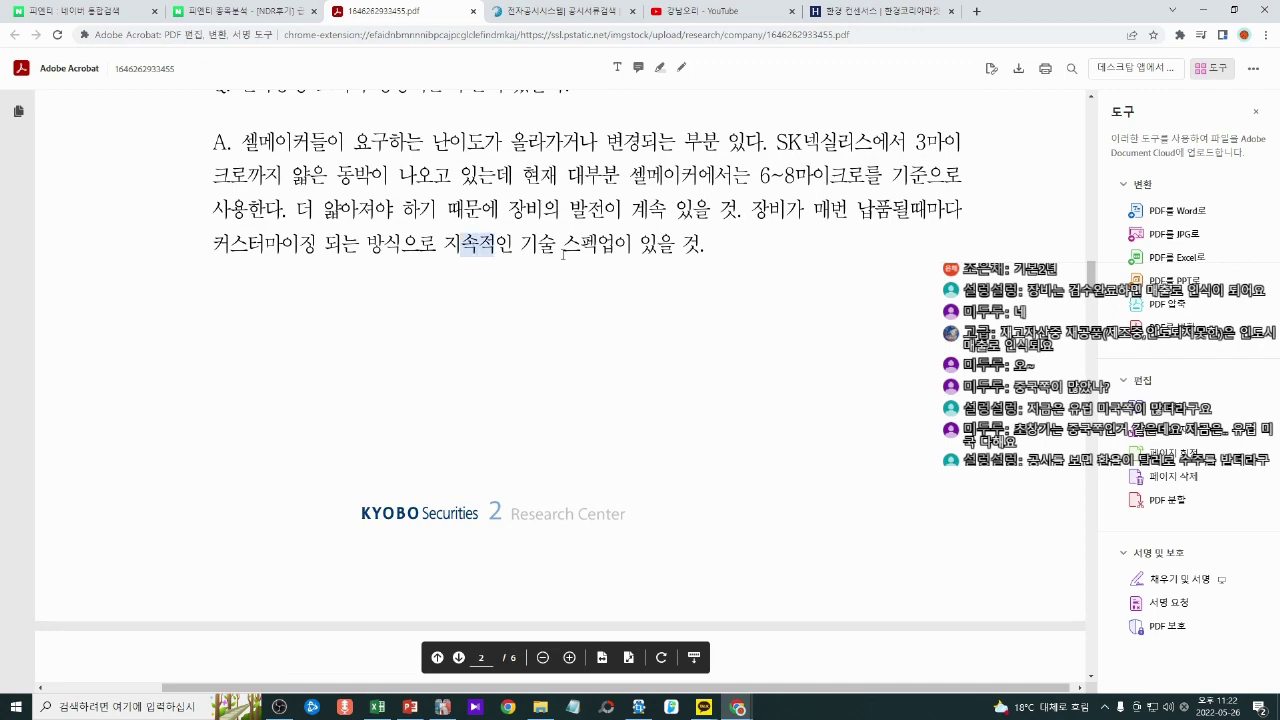
left_click(563, 254)
Step: Go to page 3 and read the Q&A on 신공장 증설 계획, marking the 4공장 site and CAPA details
scroll(648, 372, "down", 4)
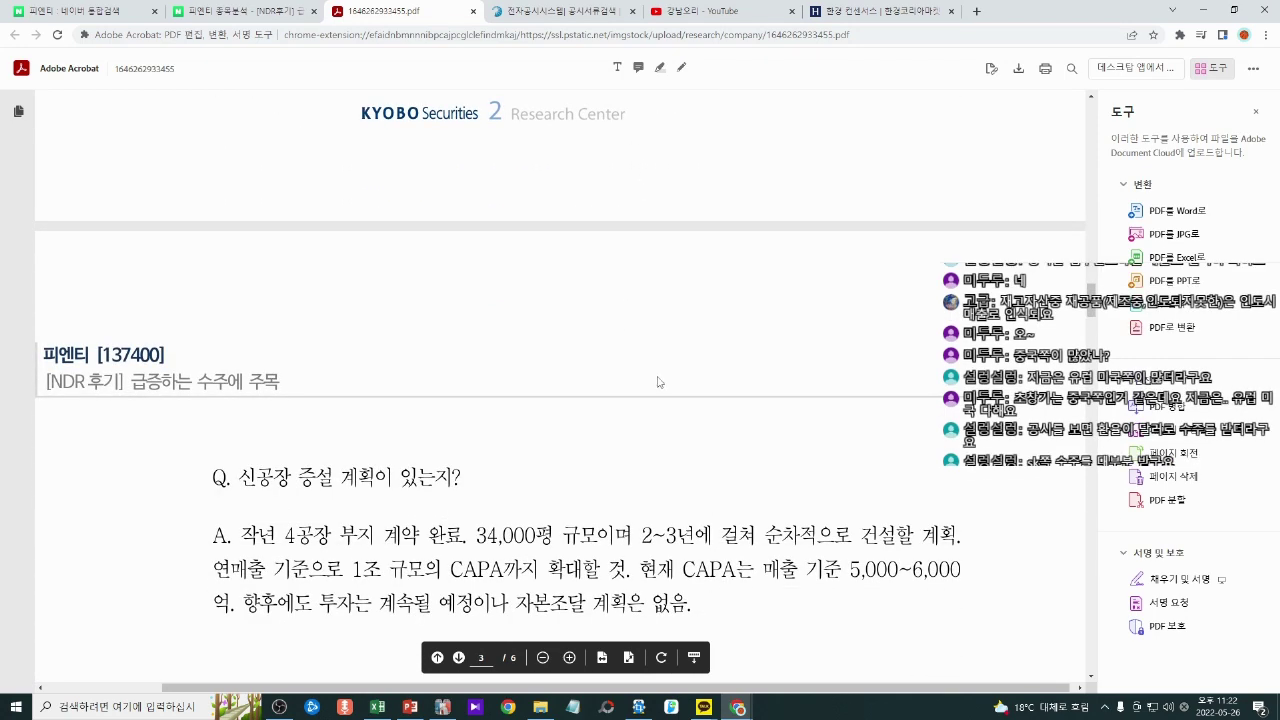
scroll(657, 423, "down", 2)
mouse_move(258, 277)
left_mouse_down()
mouse_move(395, 277)
mouse_move(258, 277)
left_mouse_up()
left_click(395, 277)
left_click(258, 277)
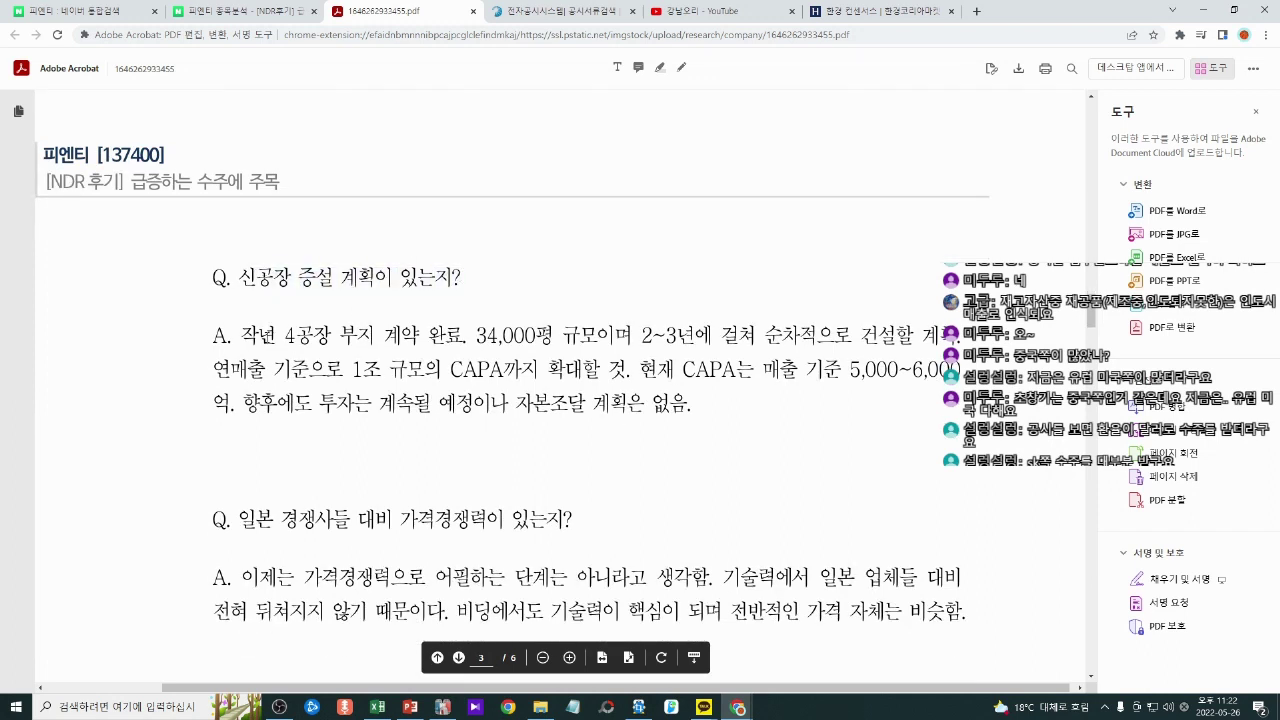
left_click_drag(242, 336, 710, 336)
left_click_drag(562, 336, 850, 336)
left_click(719, 338)
left_click_drag(682, 369, 514, 403)
left_click(584, 403)
scroll(584, 403, "down", 3)
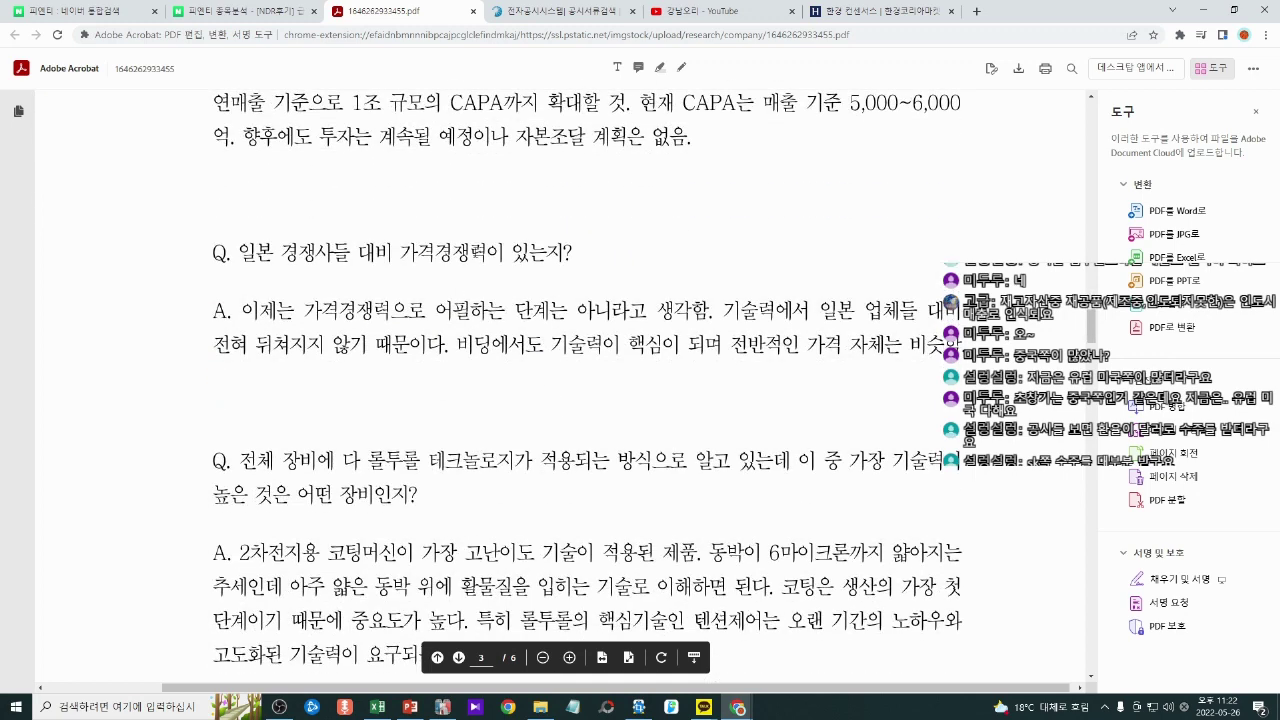
Step: Read the Q&A on price competitiveness against Japanese competitors, marking its text
left_click_drag(468, 252, 454, 345)
left_click(471, 260)
scroll(633, 352, "down", 2)
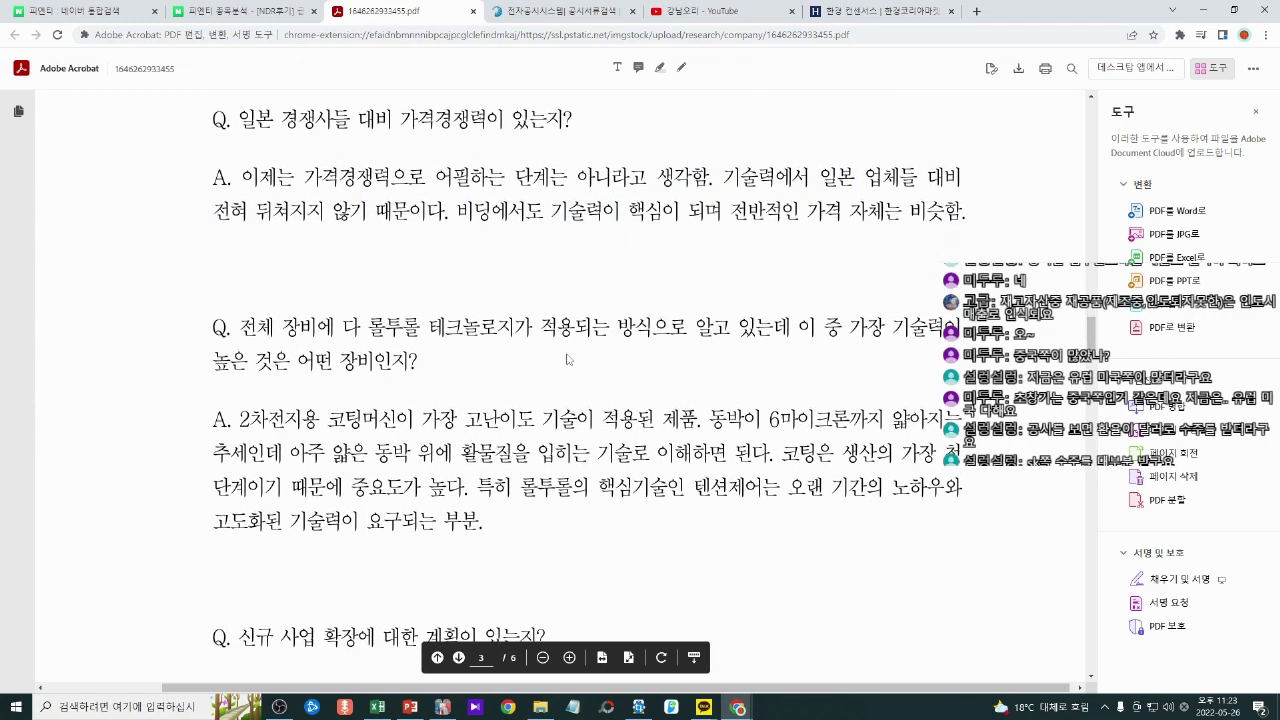
Step: Read the Q&A on the most technically demanding 롤투롤 equipment, marking the question and the 코팅머신 and 동박 passages
left_click_drag(594, 327, 610, 453)
left_click(574, 362)
left_click_drag(282, 328, 812, 328)
scroll(812, 328, "down", 1)
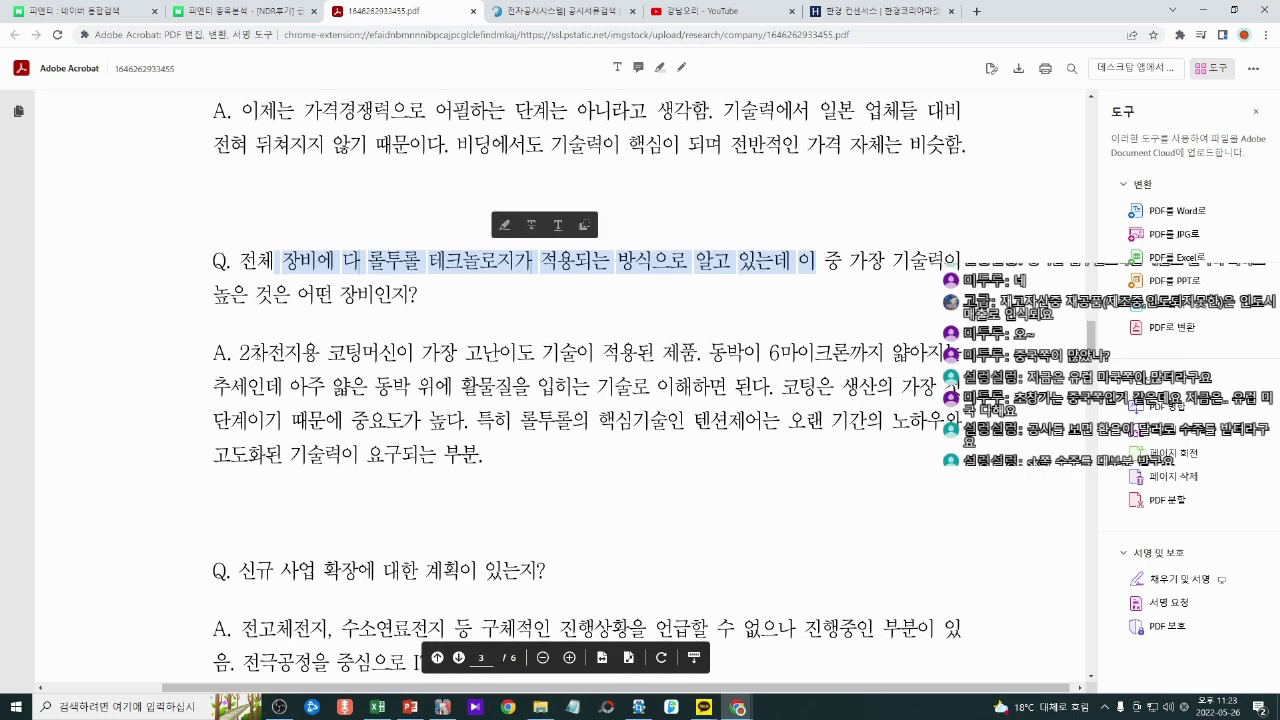
left_click_drag(251, 354, 660, 354)
double_click(734, 354)
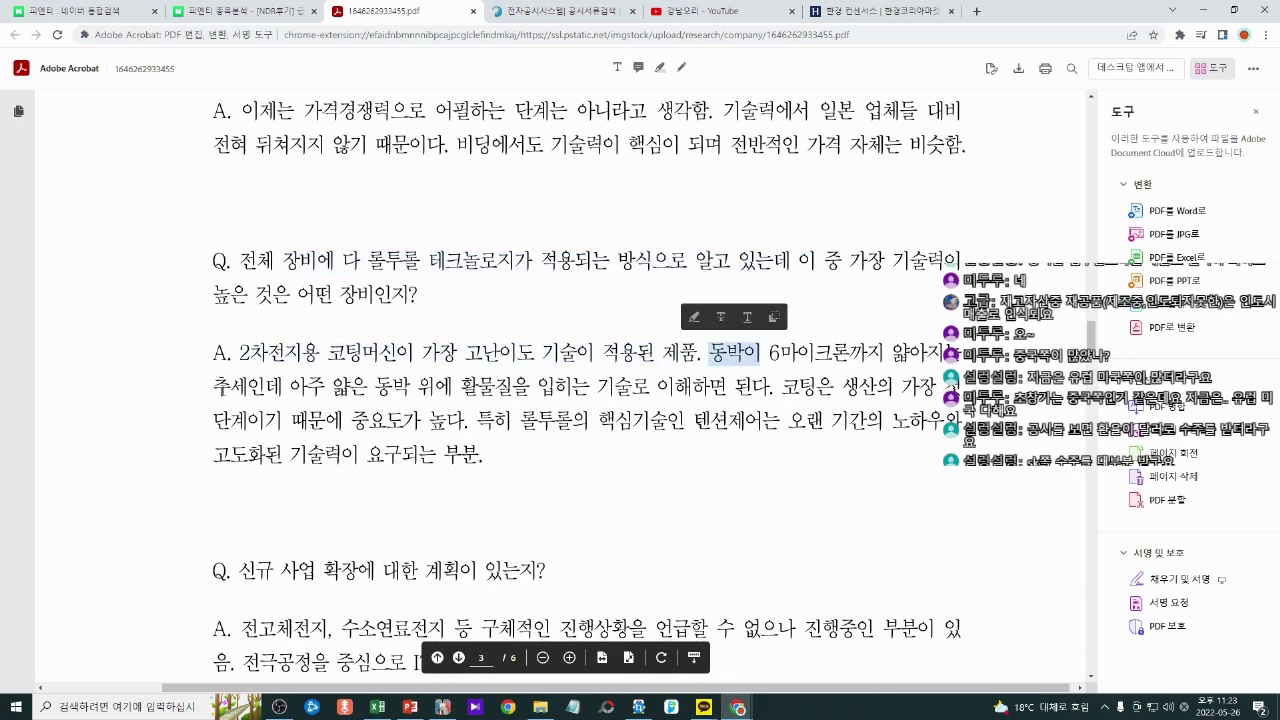
left_click(734, 352)
double_click(623, 387)
left_click(728, 383)
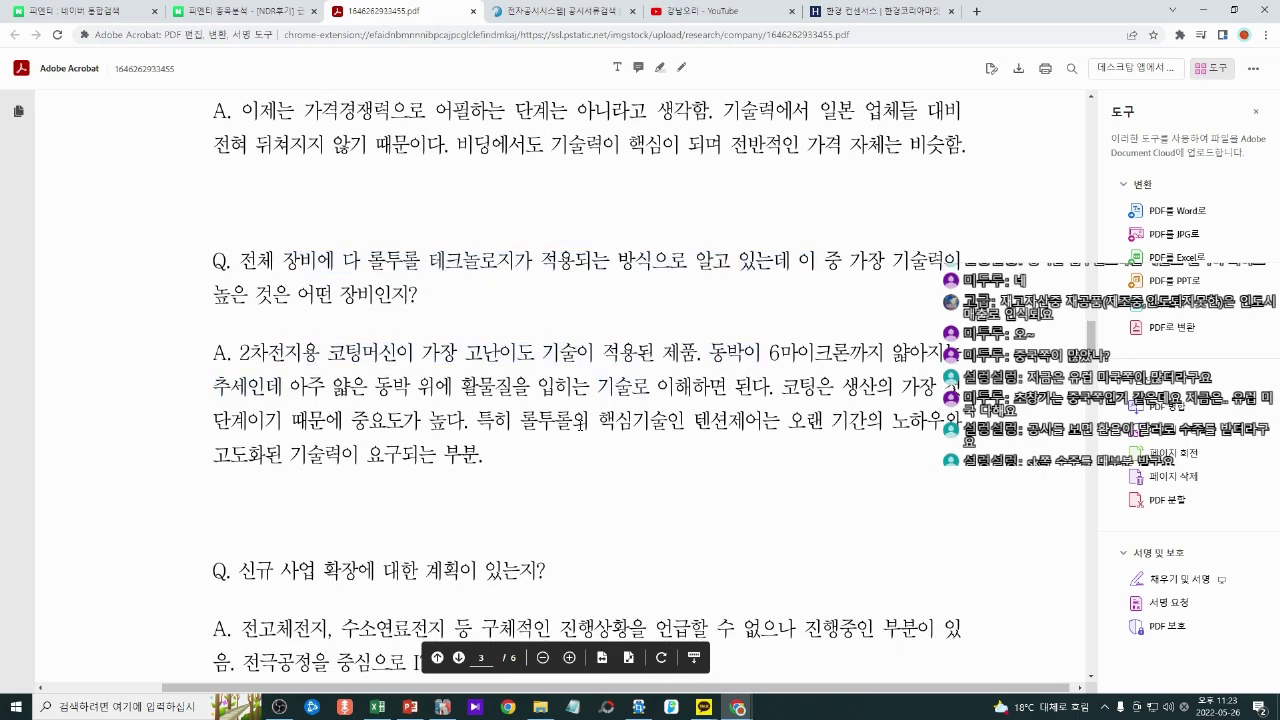
Step: Read the Q&A on 신규 사업 확장 and mark the passage on 전고체전지 and 수소연료전지
scroll(580, 425, "down", 4)
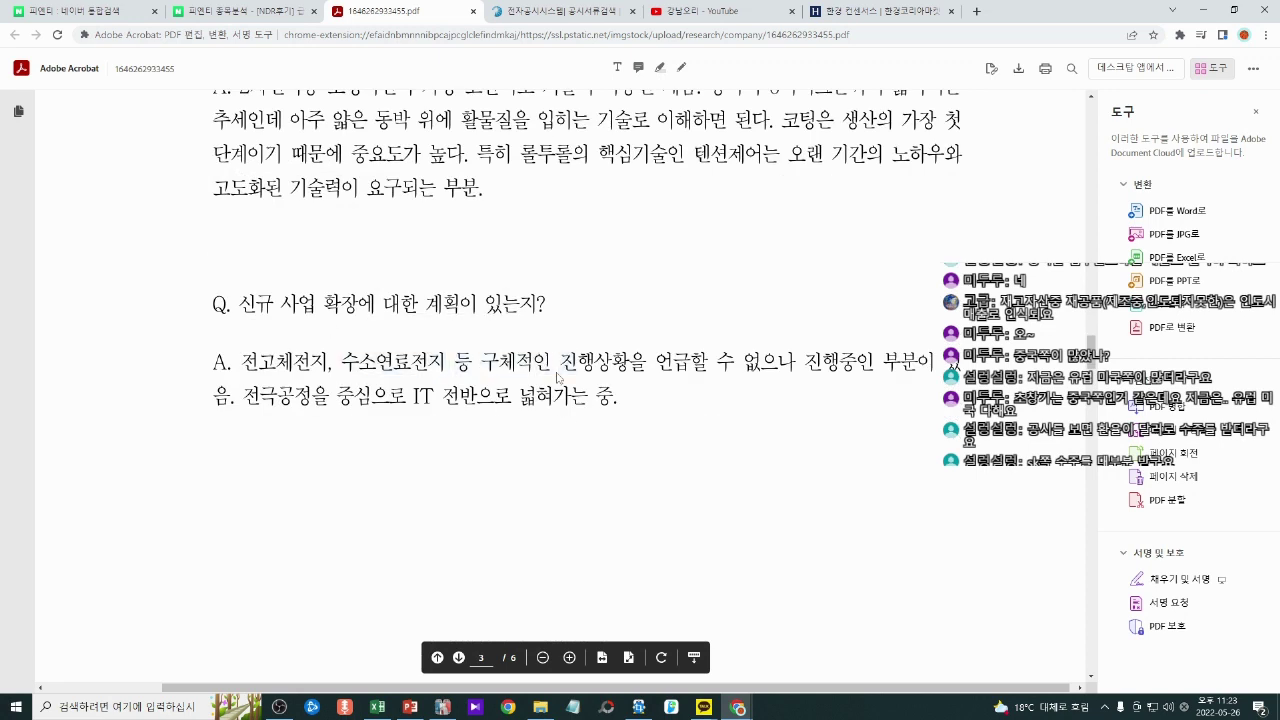
left_click_drag(249, 372, 793, 372)
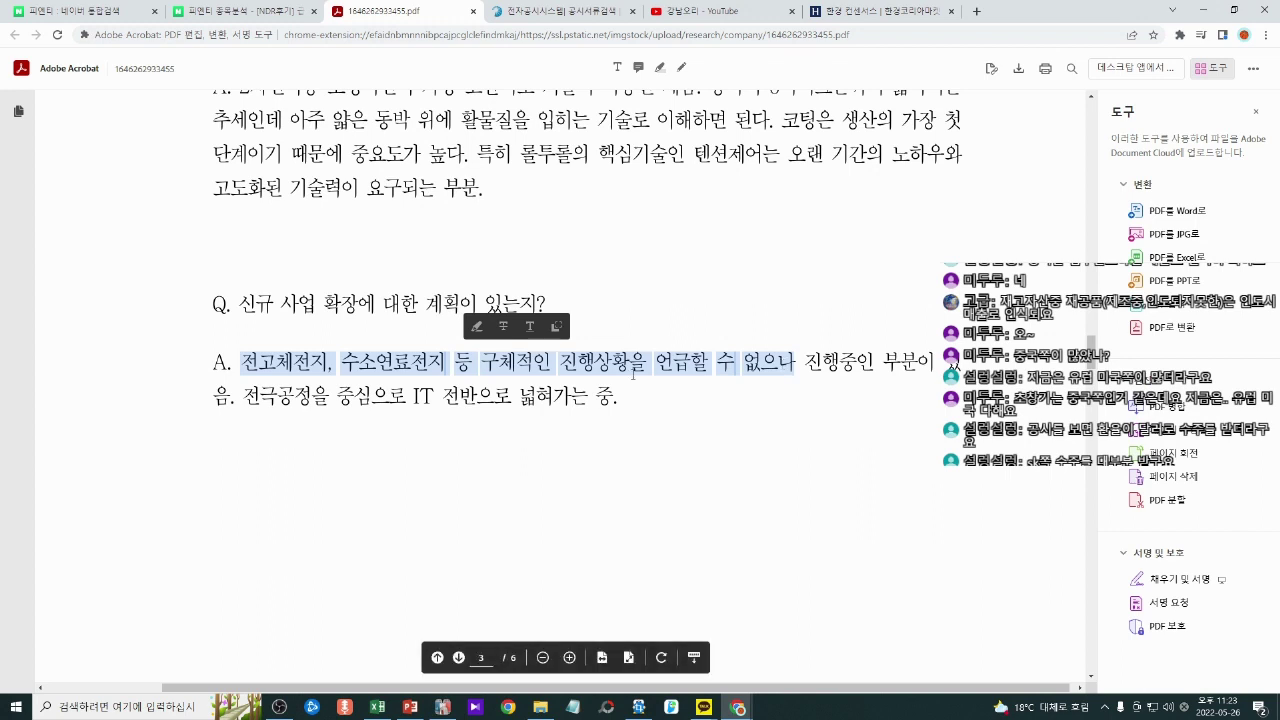
left_click(632, 373)
Step: Look through the competitor, 수주잔고 and SK 넥실리스 charts on page 4 and the financial tables on page 5
scroll(642, 426, "down", 5)
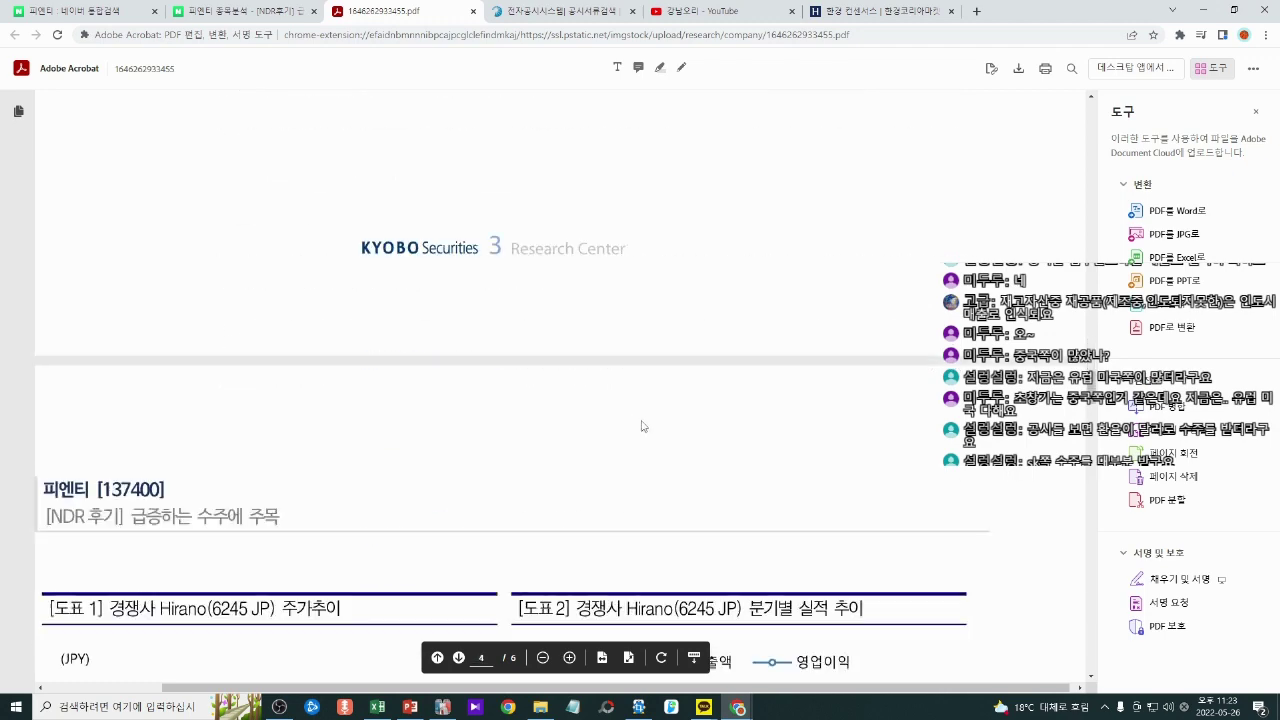
scroll(642, 426, "down", 4)
scroll(642, 426, "down", 4)
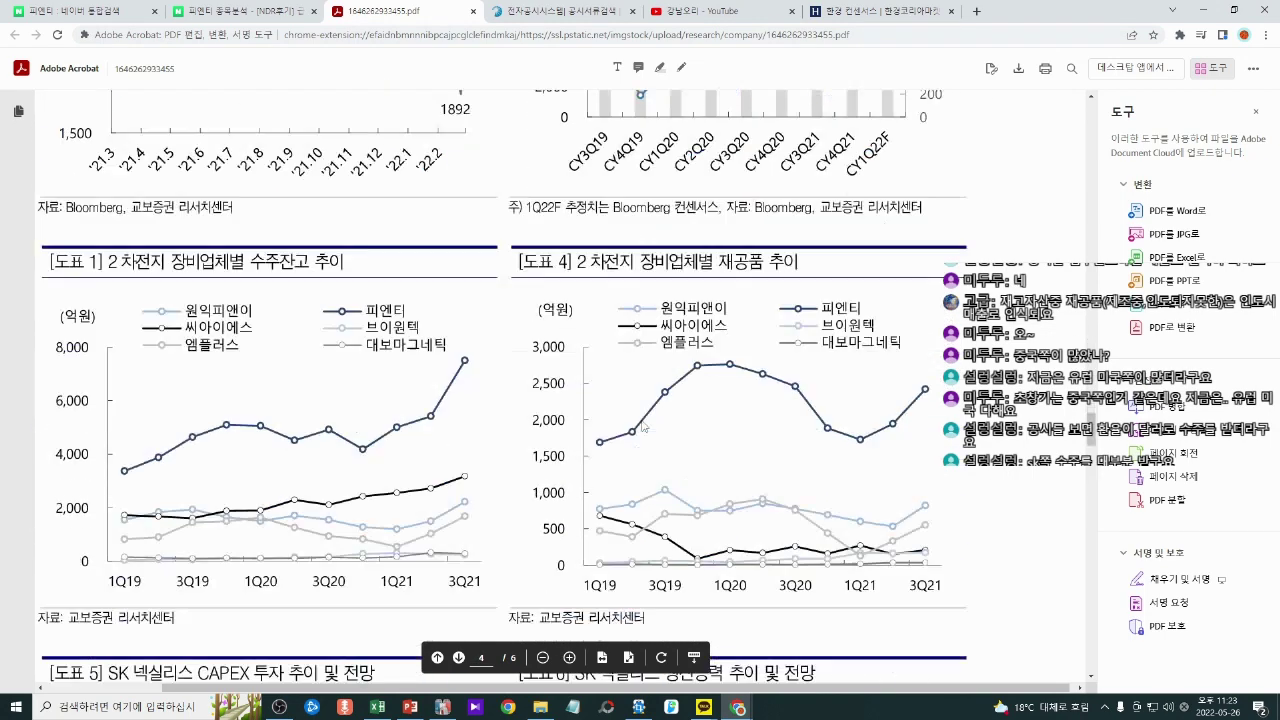
scroll(642, 426, "down", 3)
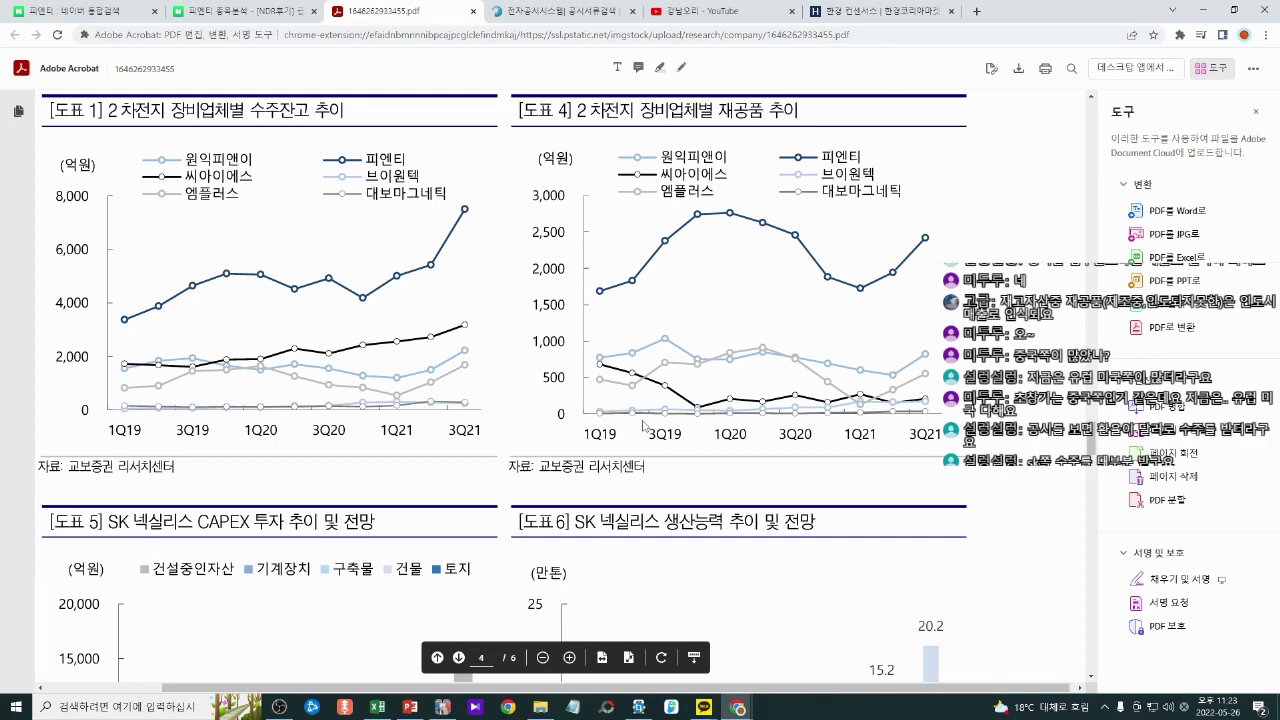
scroll(642, 426, "down", 5)
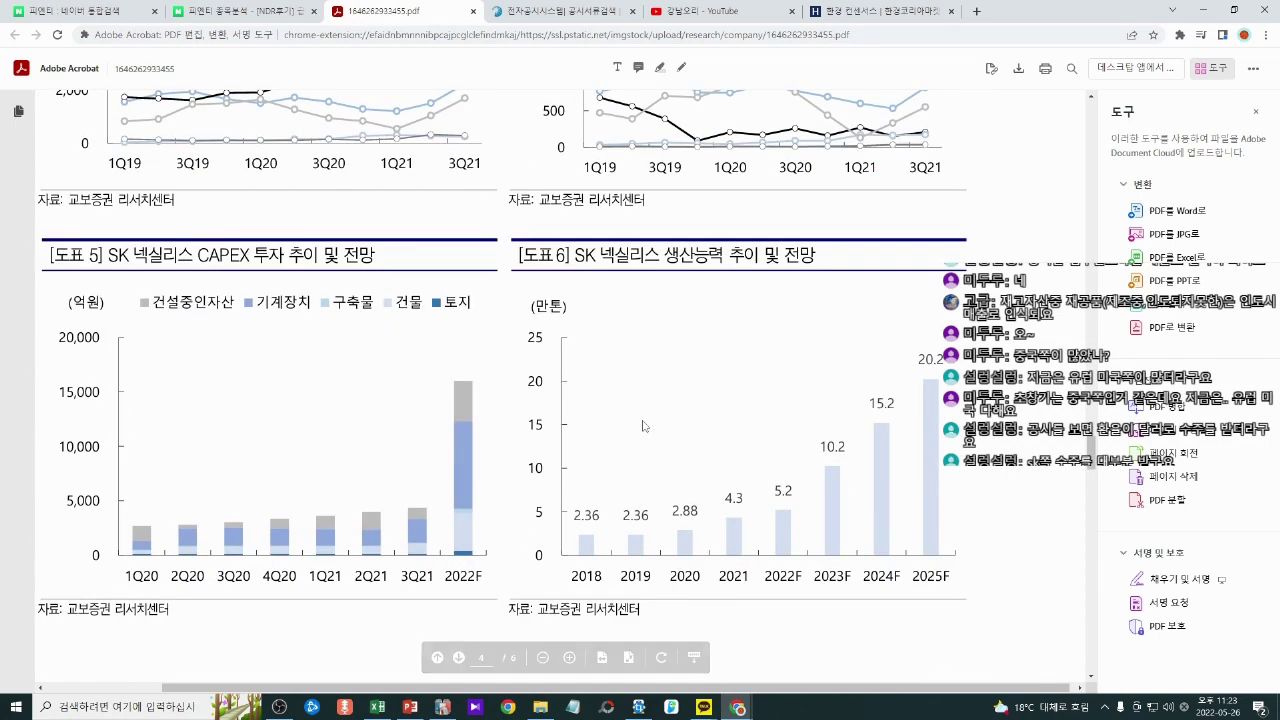
scroll(642, 426, "down", 15)
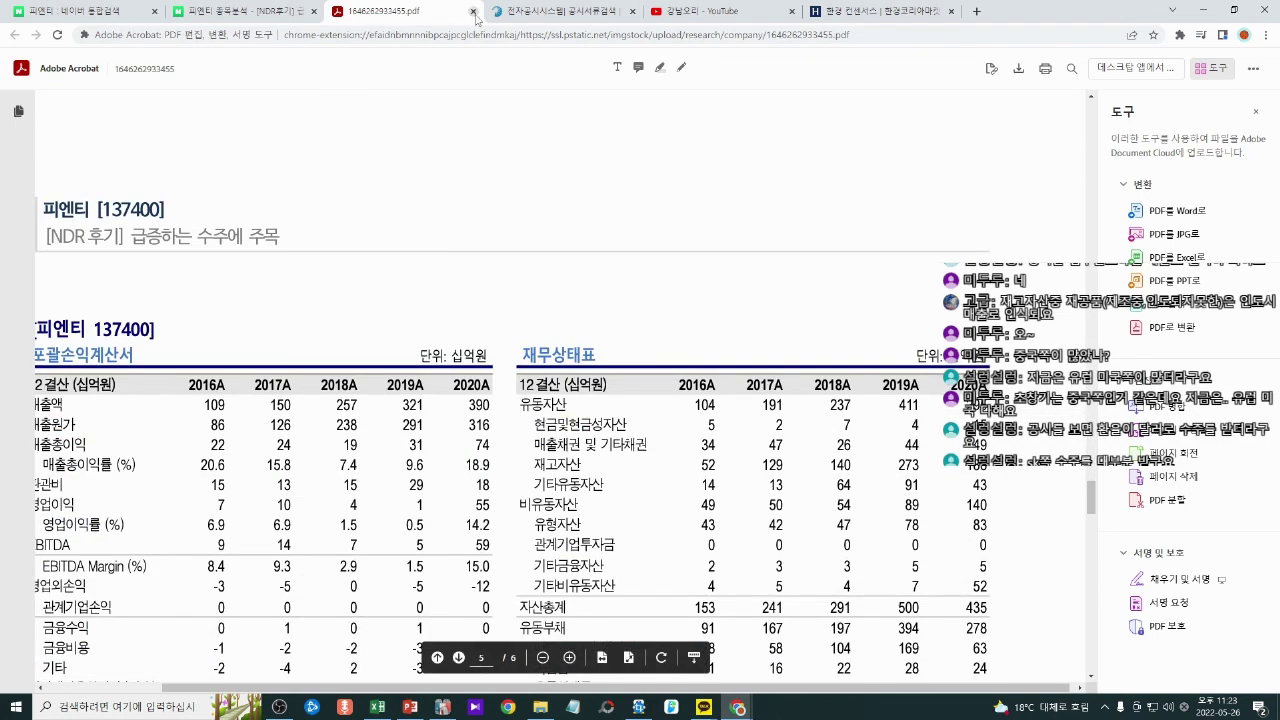
scroll(553, 258, "down", 3)
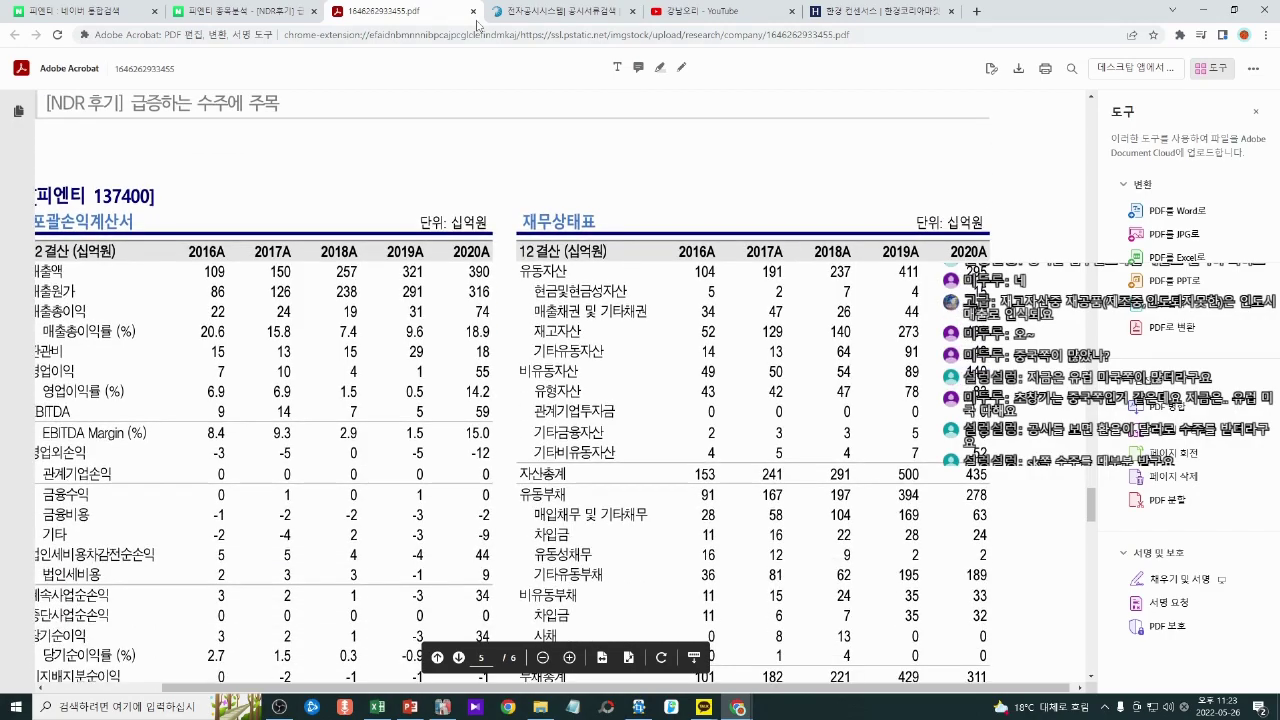
scroll(793, 352, "down", 5)
Step: Return to page 1 of the report and mark the Company Data figures and the Not Rated label
left_click_drag(1093, 508, 1090, 147)
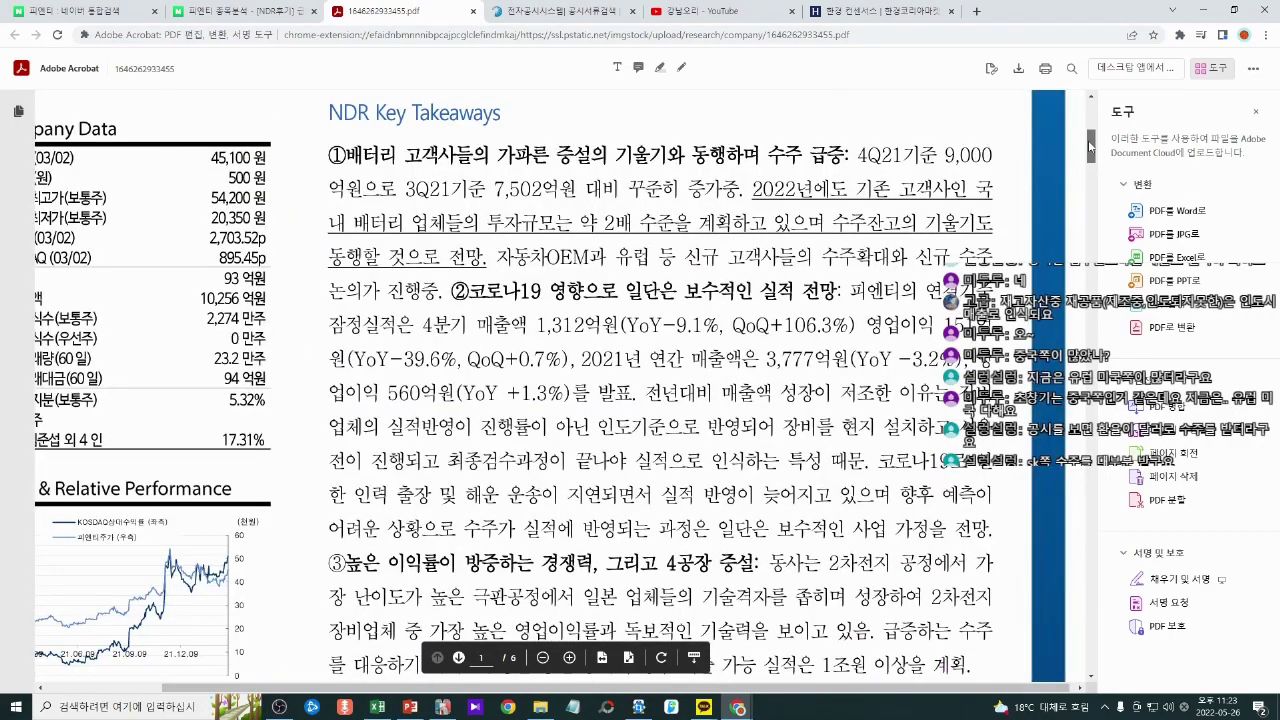
left_click_drag(450, 687, 343, 687)
left_click_drag(349, 159, 389, 384)
scroll(389, 384, "up", 3)
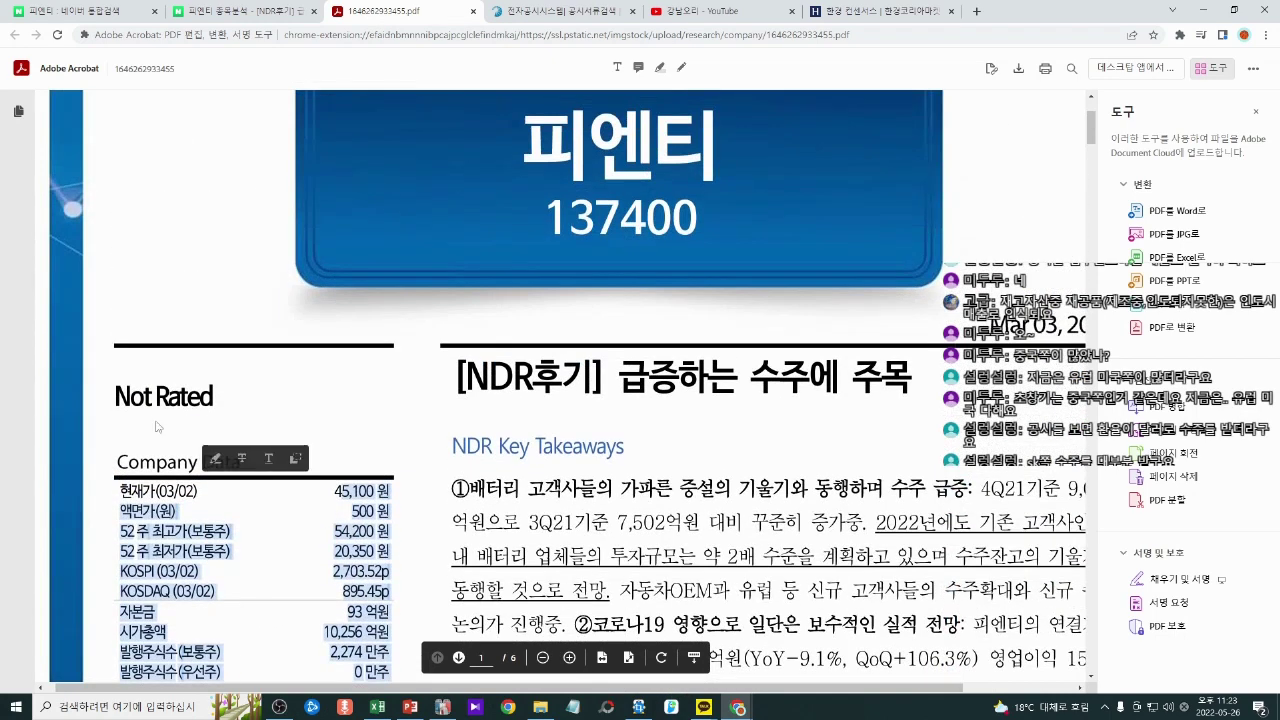
left_click_drag(114, 396, 205, 396)
left_click(205, 396)
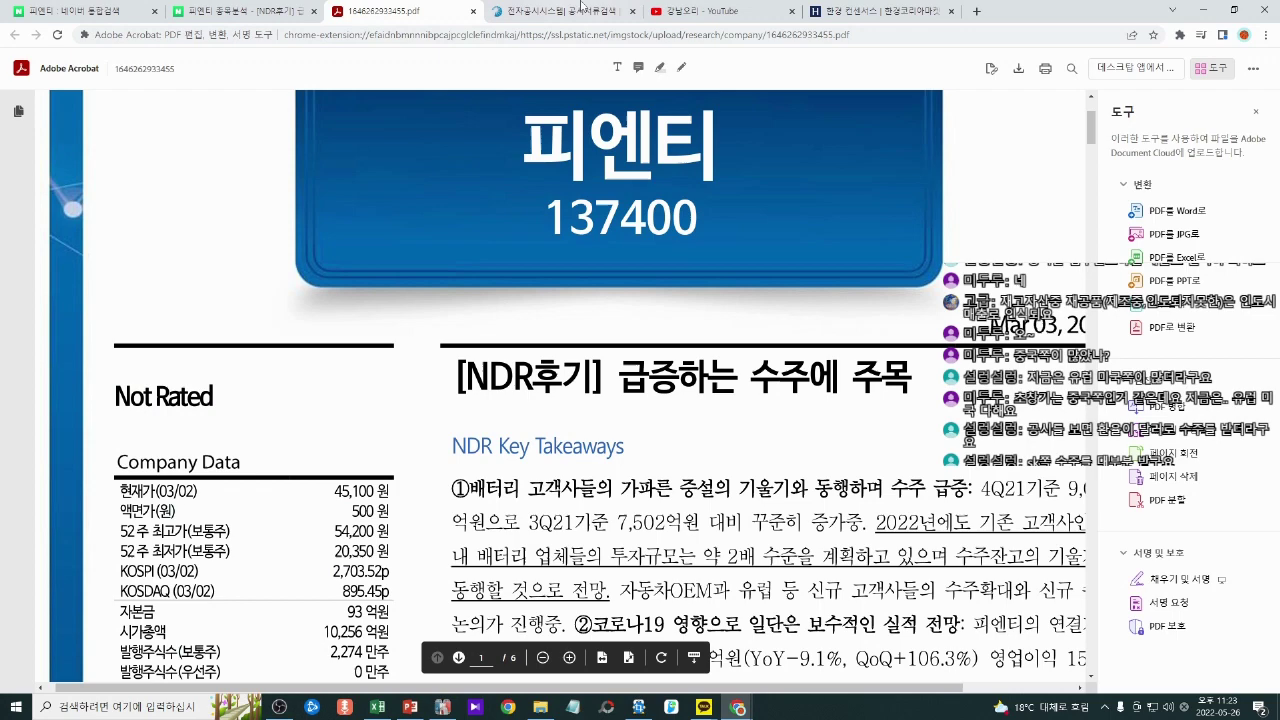
Step: Close the report PDF and look up 피엔티 in the Naver 금융 stock search
left_click(474, 12)
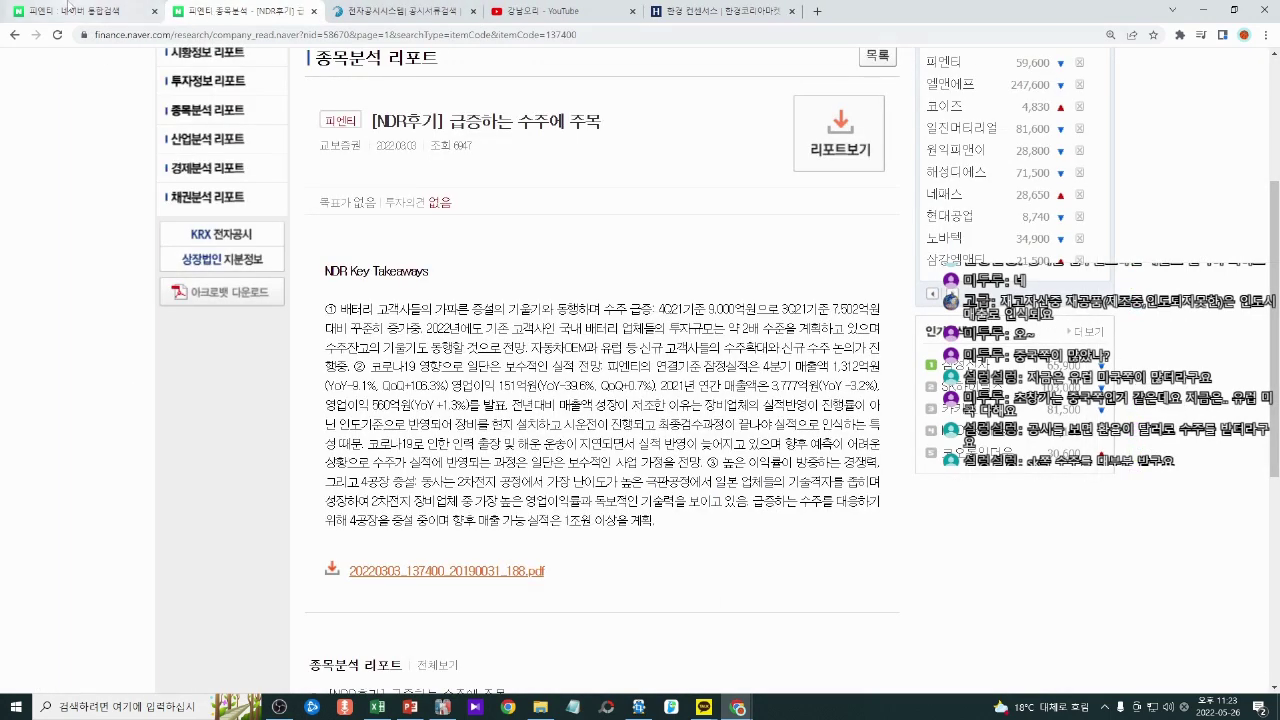
left_click(75, 11)
key("ctrl+Tab")
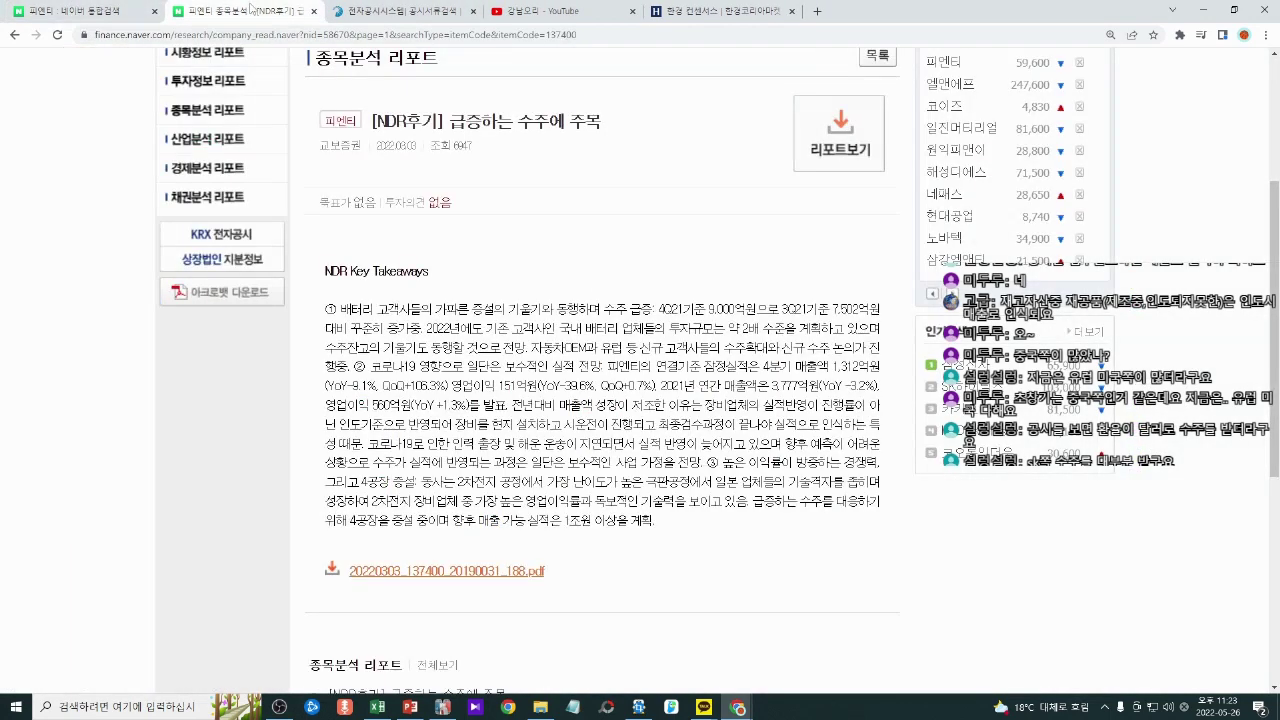
scroll(494, 366, "up", 3)
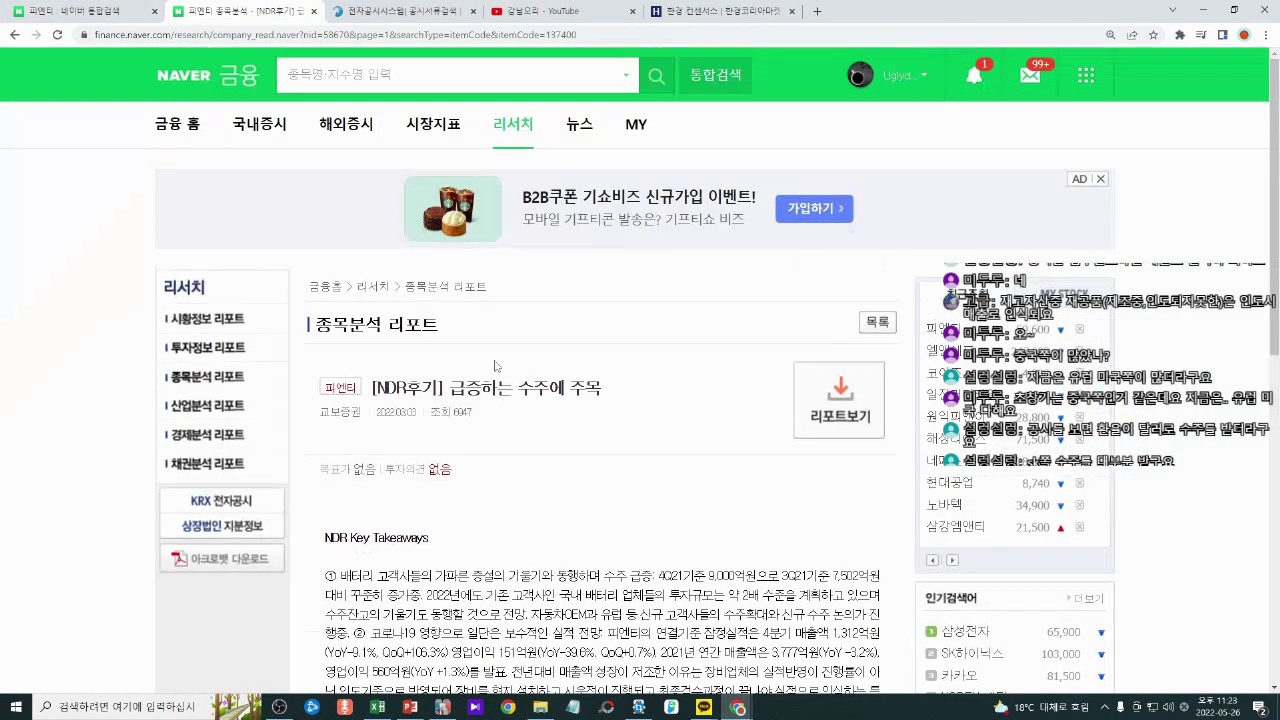
left_click(349, 80)
type("피엔티")
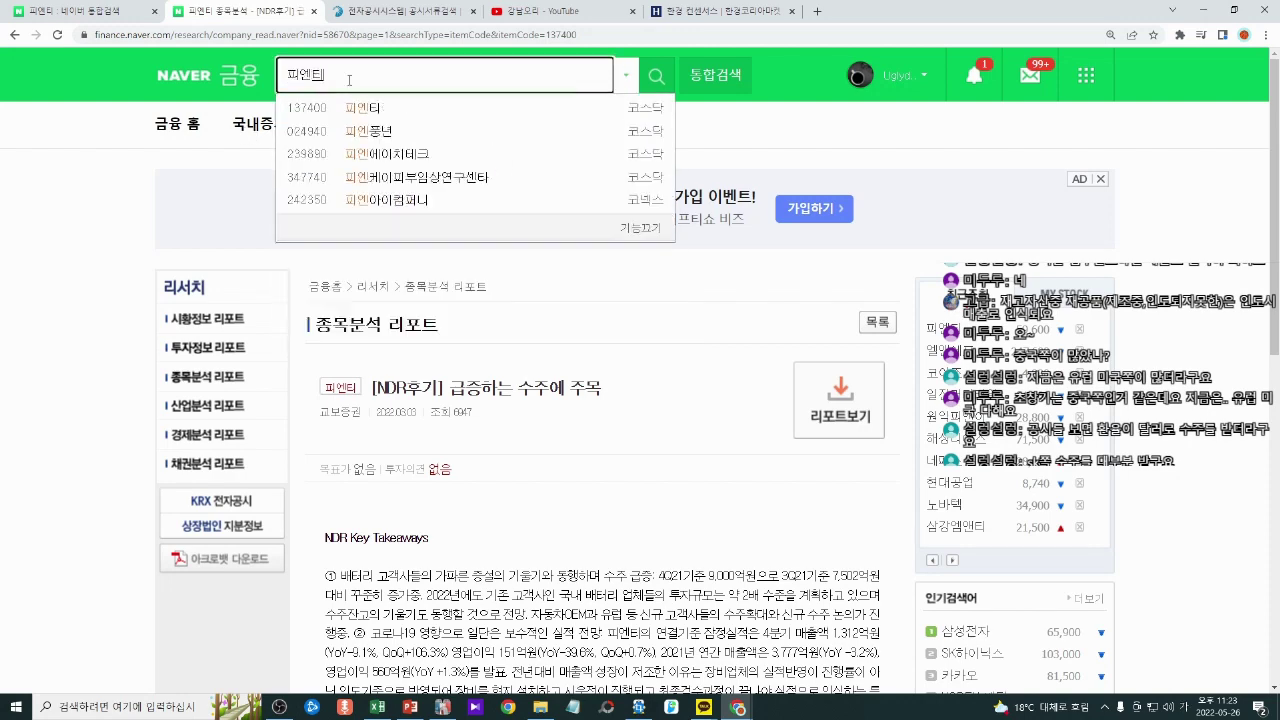
key("Return")
Step: Open 피엔티's 종목분석 and check the 펀더멘털 and 추정실적 컨센서스 tables, marking the 미래에셋 target price
scroll(580, 390, "down", 3)
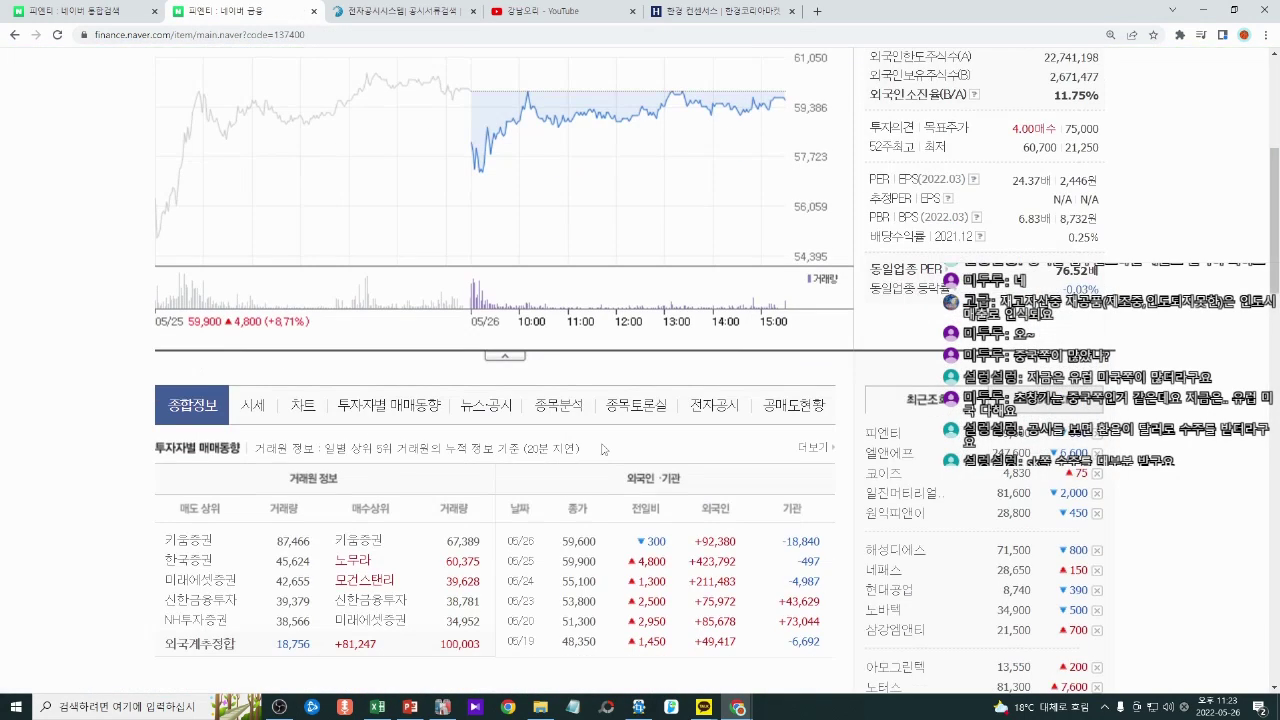
left_click(566, 405)
scroll(575, 407, "down", 20)
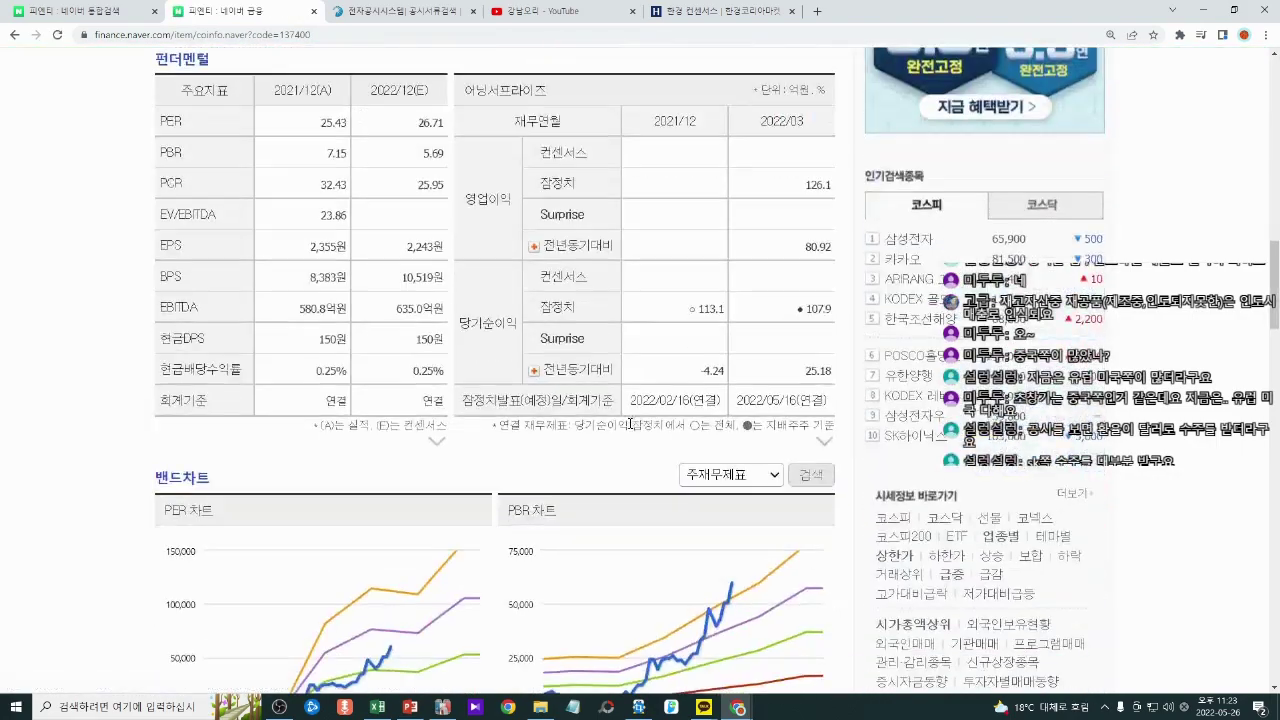
scroll(640, 427, "down", 4)
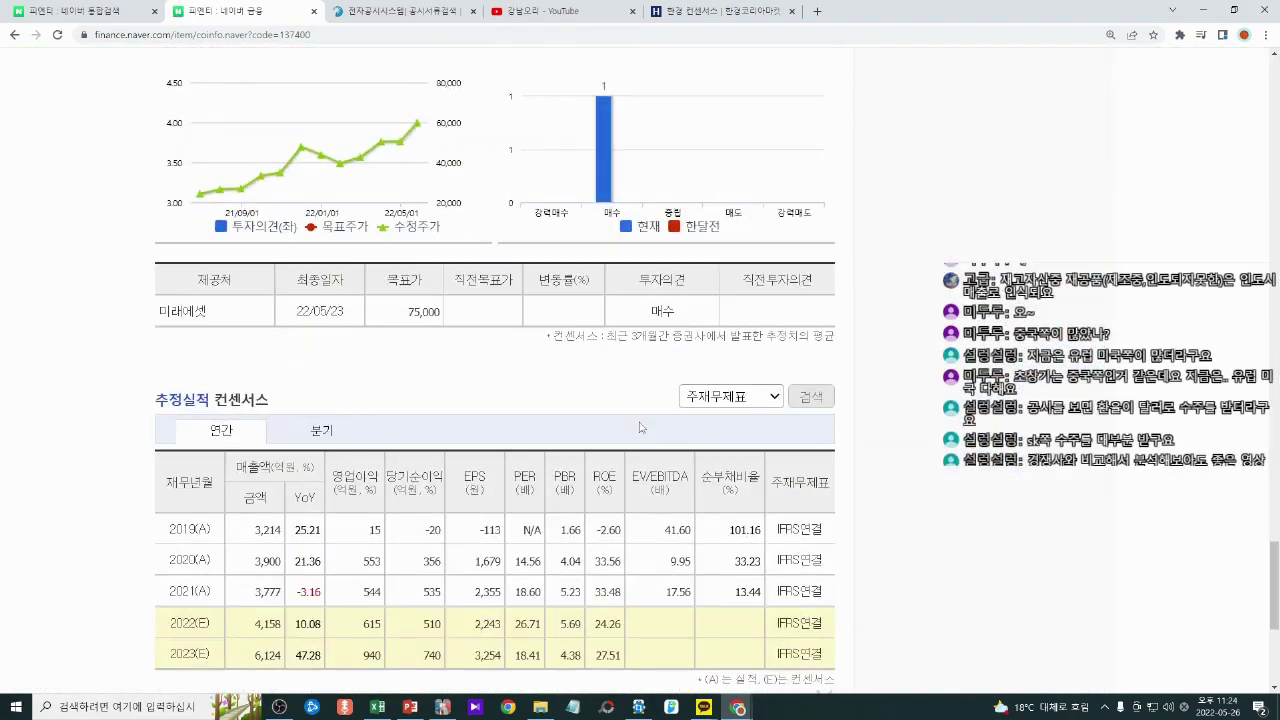
scroll(640, 427, "down", 1)
double_click(418, 243)
Step: Review the 투자의견 컨센서스, return to the stock summary and mark the 시가총액 figure
scroll(616, 448, "up", 5)
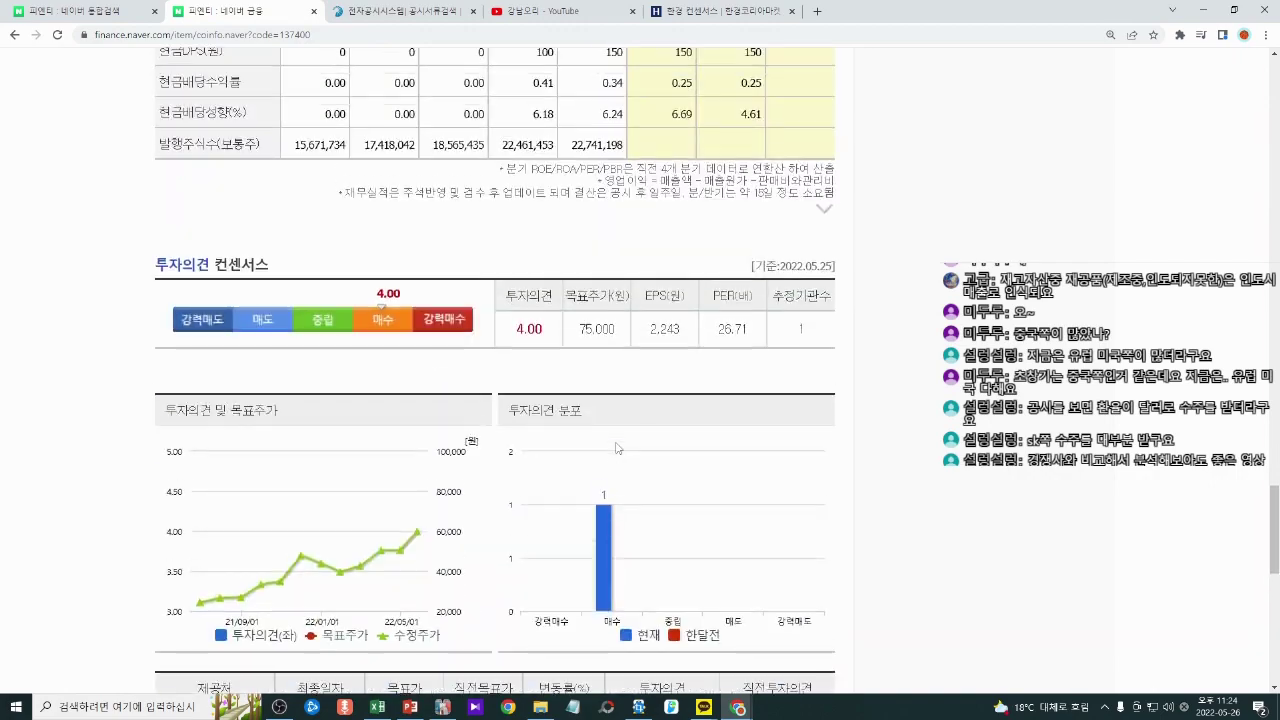
scroll(616, 448, "up", 15)
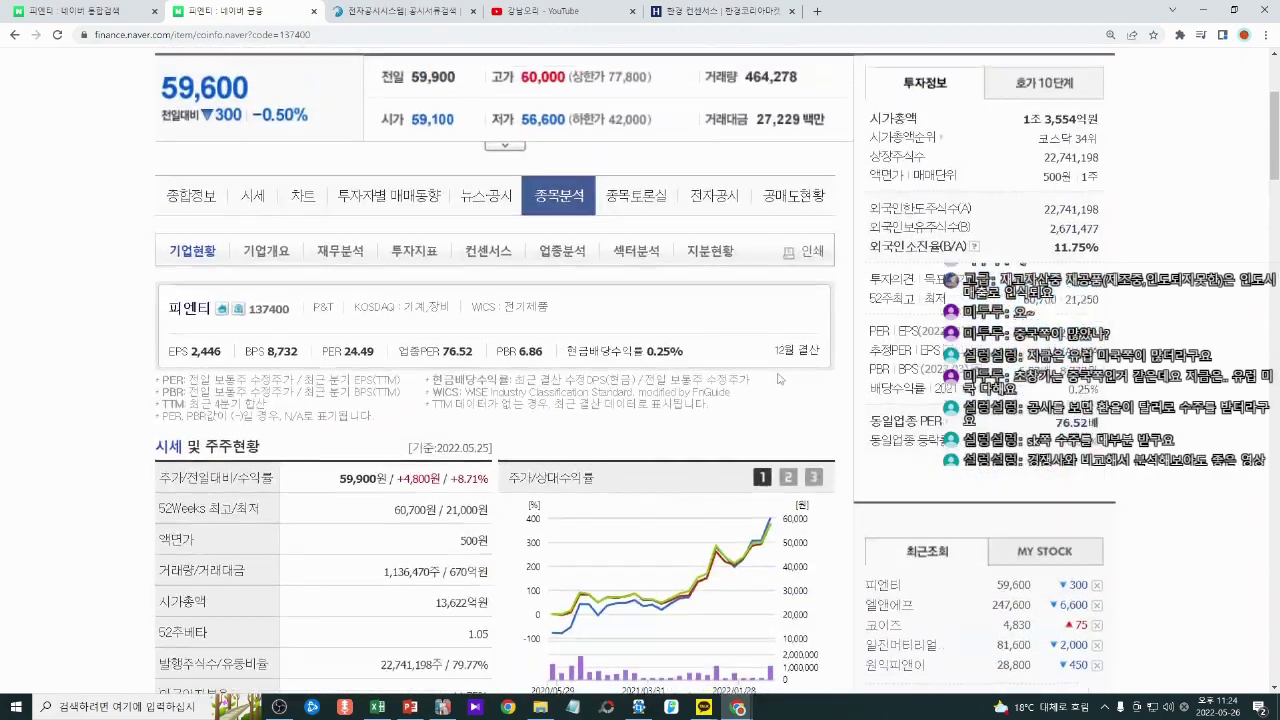
scroll(778, 378, "up", 2)
left_click_drag(1022, 300, 1088, 300)
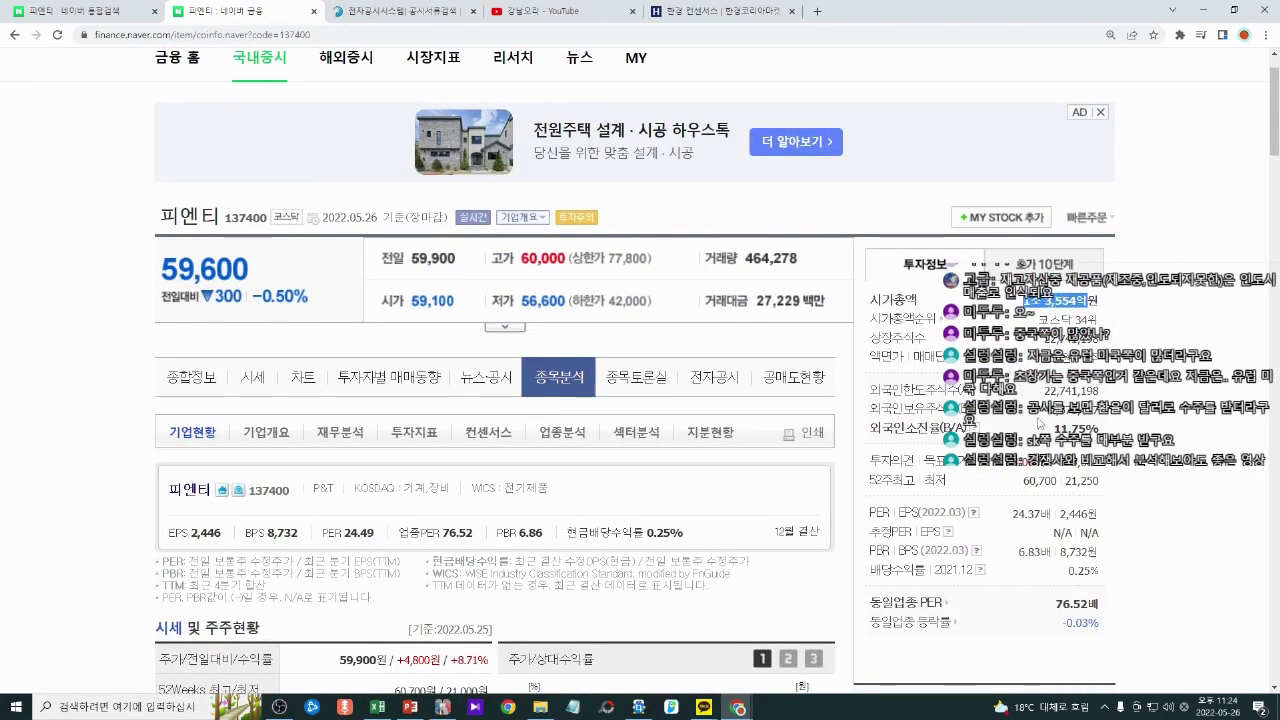
Step: Switch to the Excel workbook and insert two blank rows at row 18, above the 수주잔고 row
left_click(380, 706)
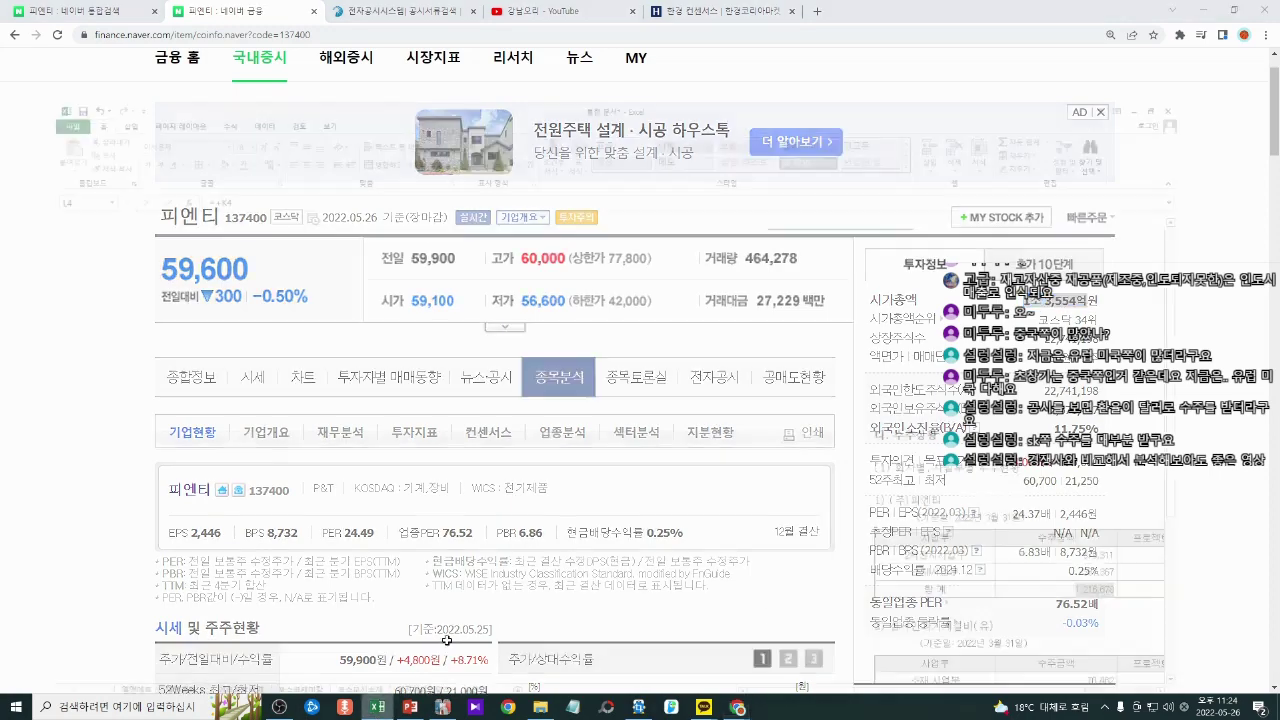
left_click(548, 488)
left_click(496, 464)
left_click(437, 446)
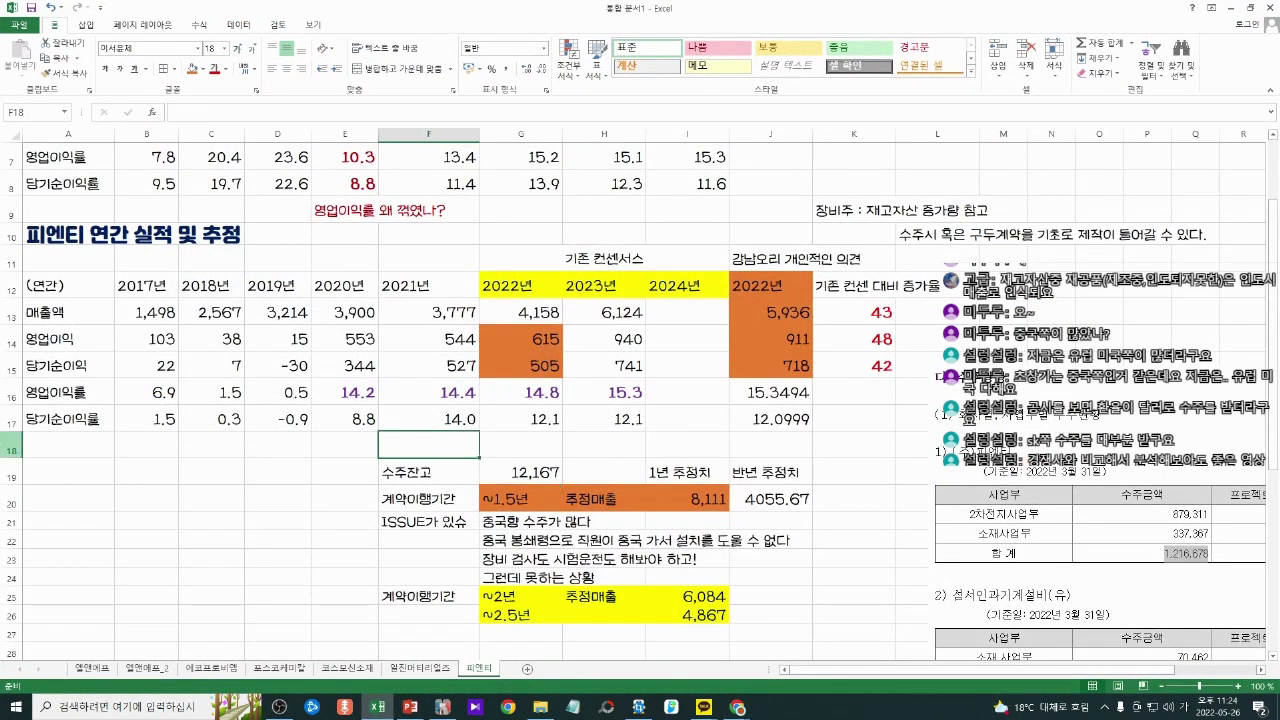
right_click(12, 449)
left_click(75, 542)
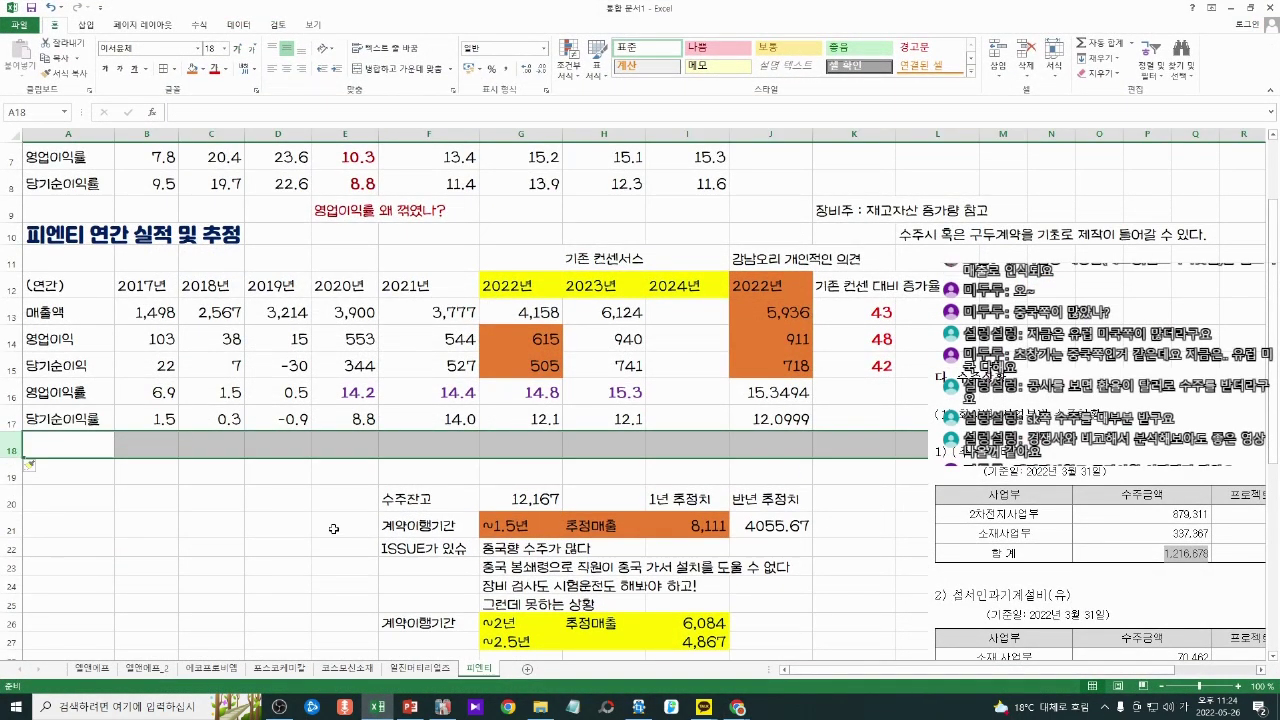
Step: Enter the label 시가총액 in F19 and 13554 in G19, formatted with a thousands separator and no decimals
left_click(453, 468)
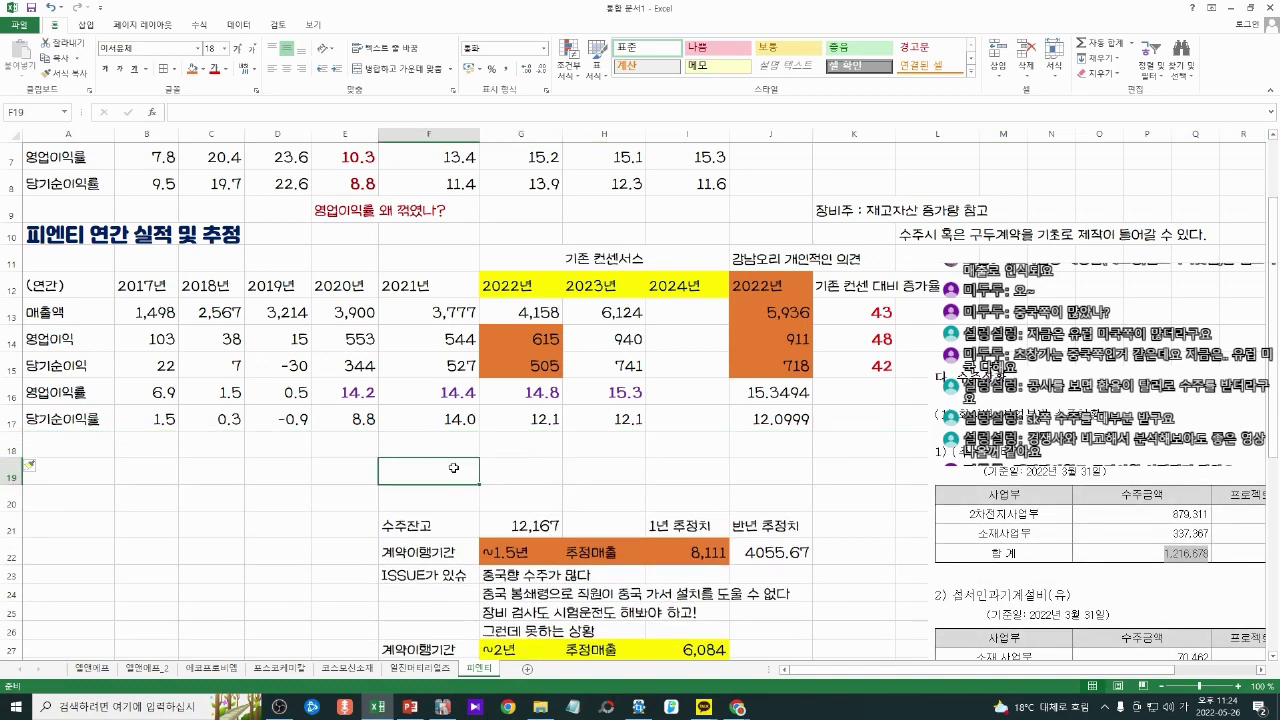
type("시")
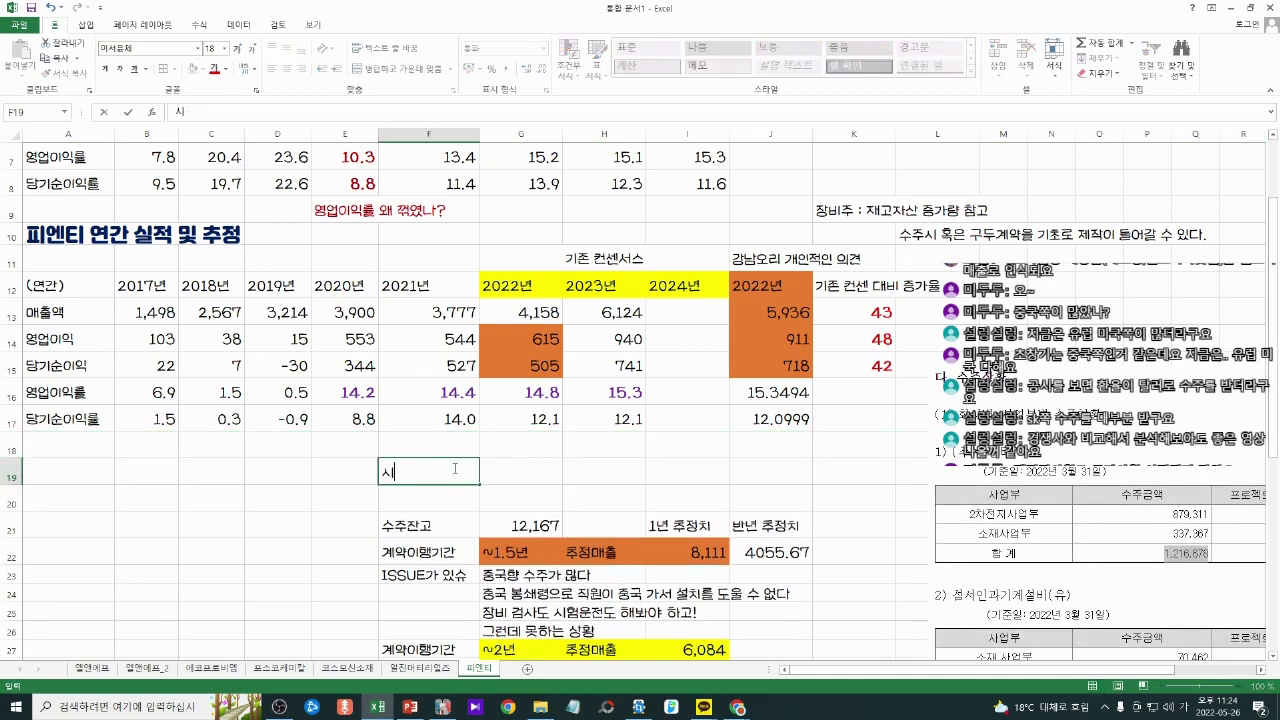
type("갖총액")
type("13554")
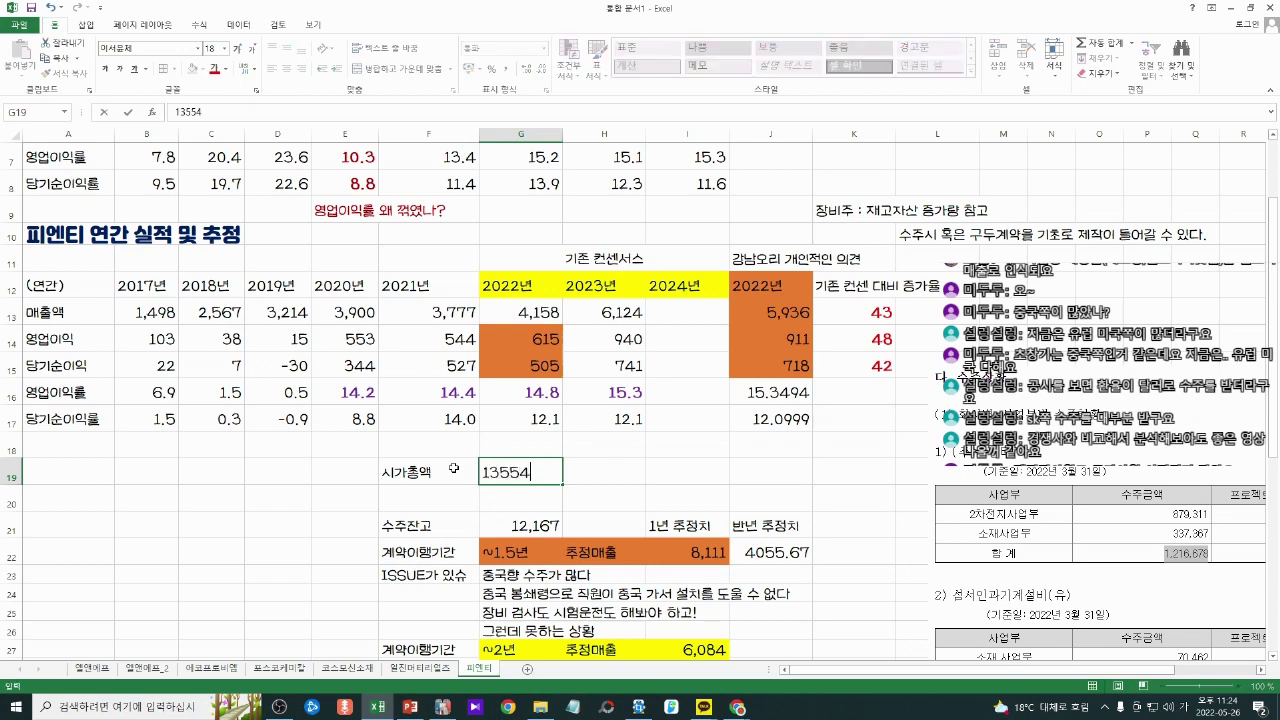
key("Return")
key("Right")
key("Up")
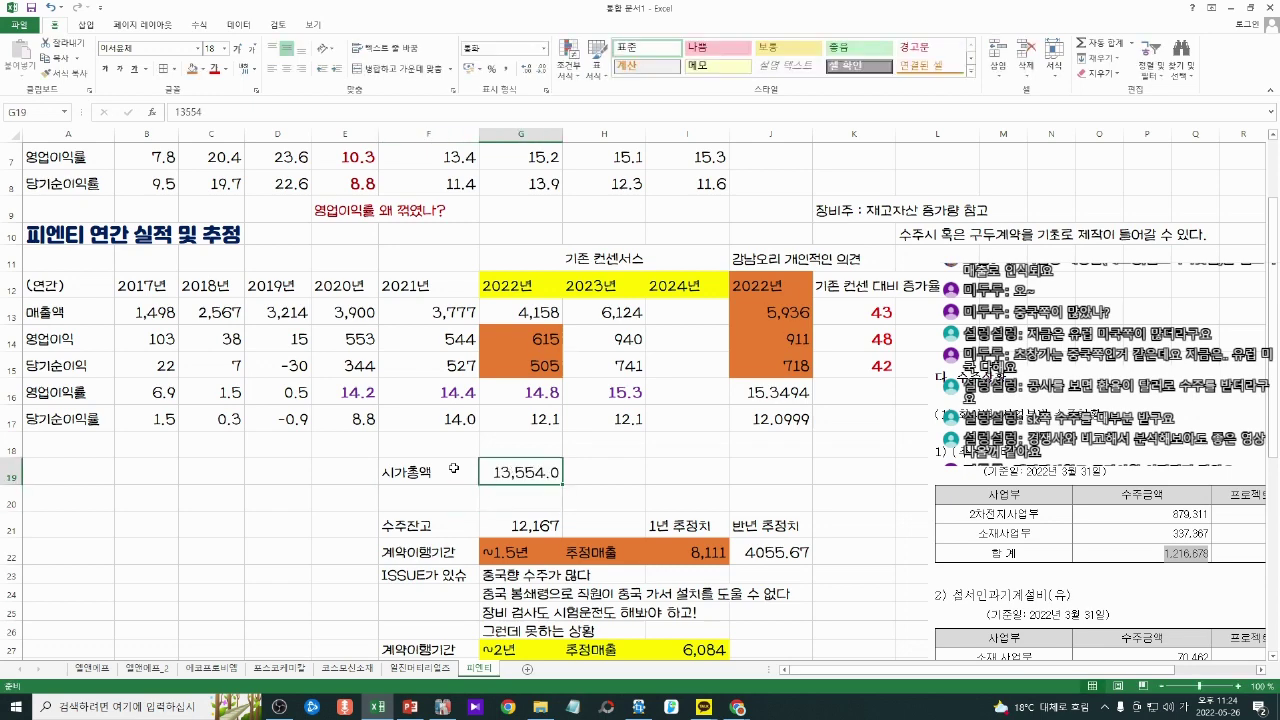
key("ctrl+shift+1")
Step: Enter the label PER in F20, directly below 시가총액
key("Left")
key("Down")
key("Hangul")
type("p")
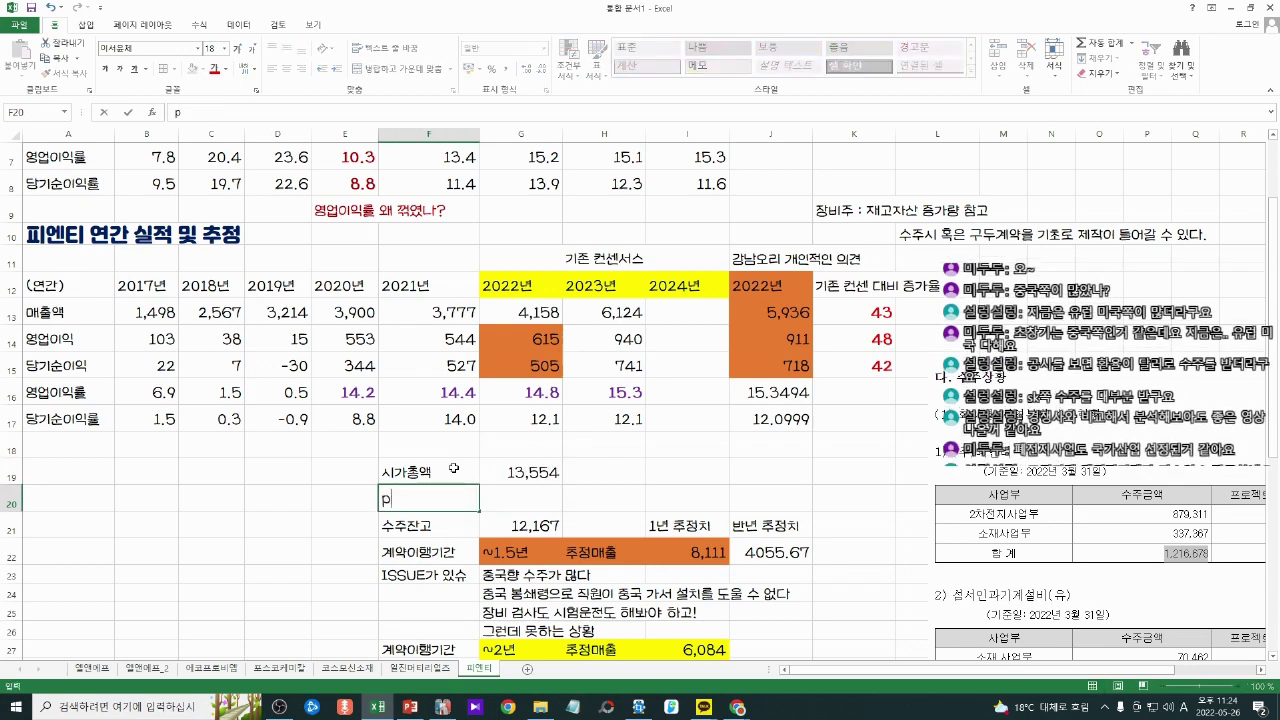
key("BackSpace")
type("PER")
key("Tab")
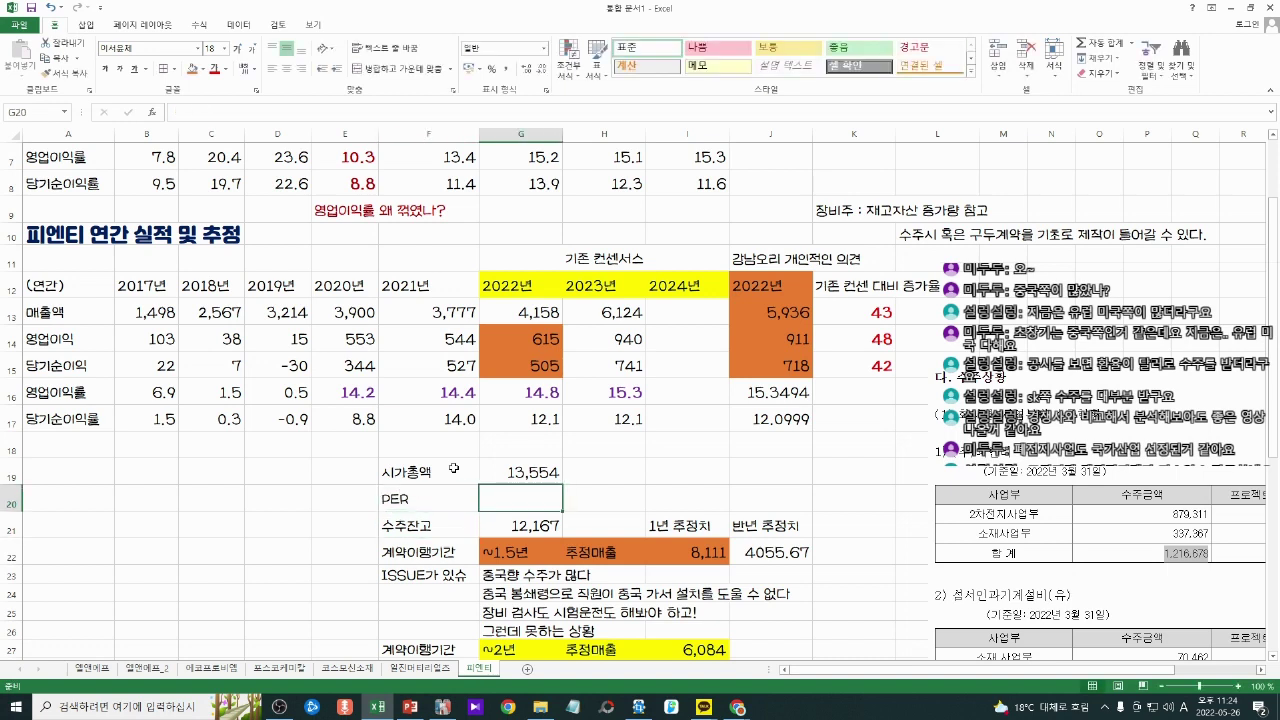
Step: Calculate the consensus-based 2022 PER in G20 as G19/G15 and format it without decimals
type("+")
key("Up")
type("/")
key("Up")
key("Up")
key("Up")
key("Up")
key("Up")
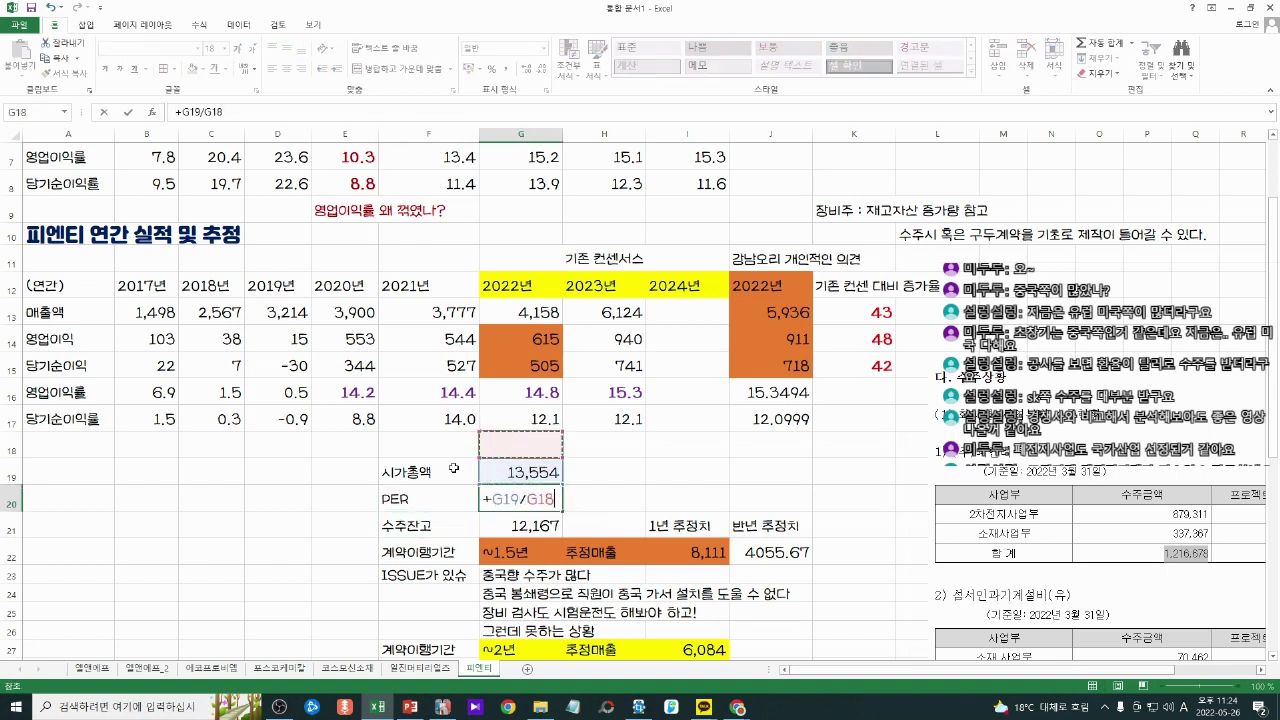
key("Return")
key("Up")
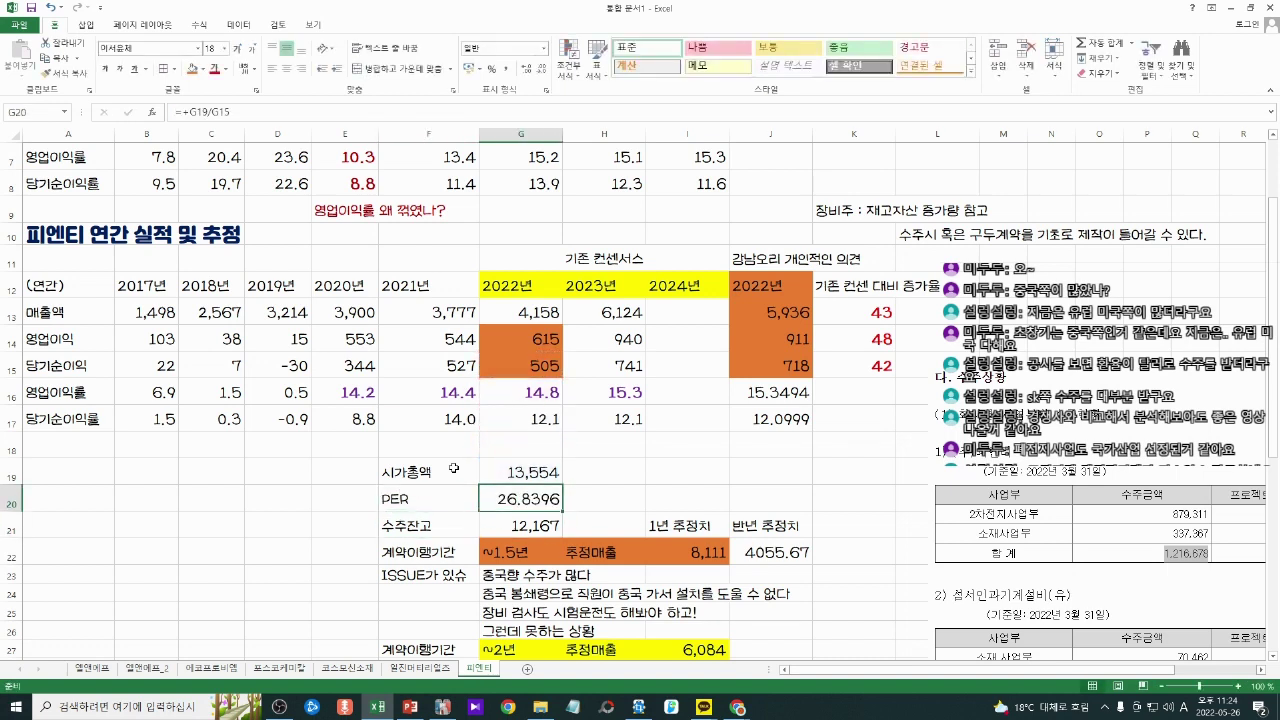
key("ctrl+shift+1")
Step: Calculate the PER for the personal 2022 estimate in H20 by dividing 시가총액 (G19) by the estimated 당기순이익 (J15)
key("Right")
key("Right")
key("Right")
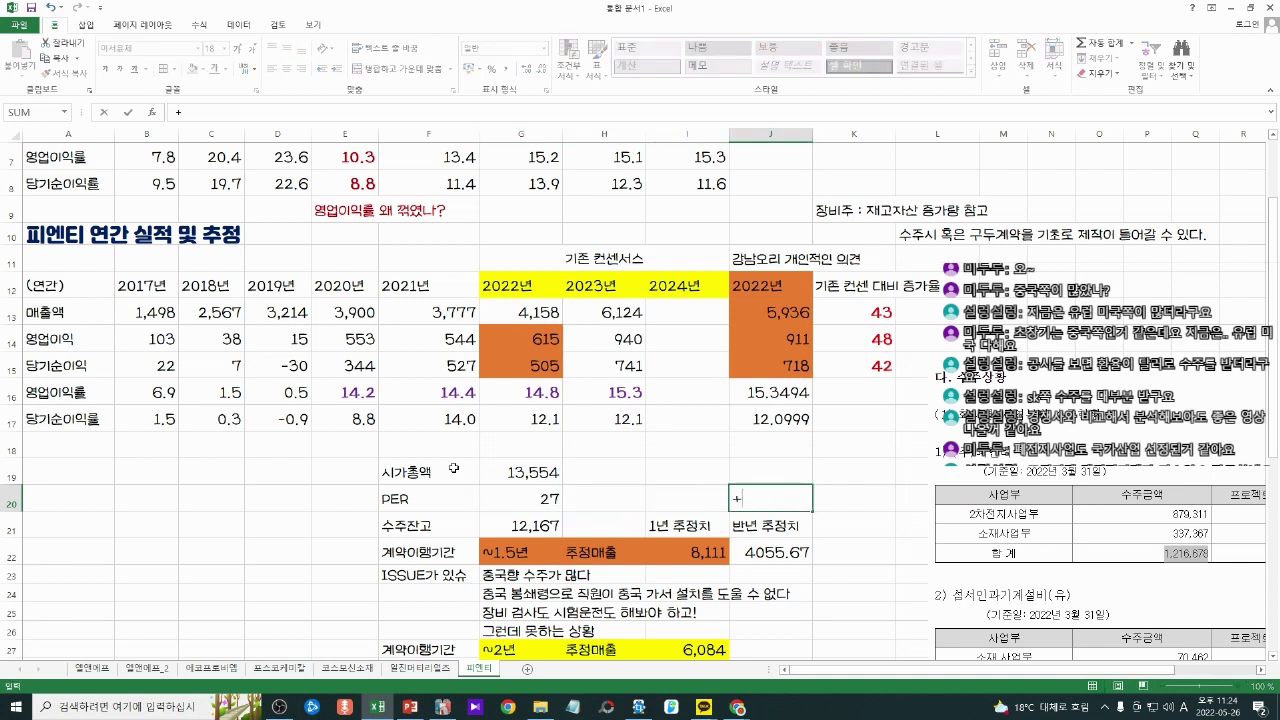
key("Left")
key("Left")
type("+")
key("Left")
key("Up")
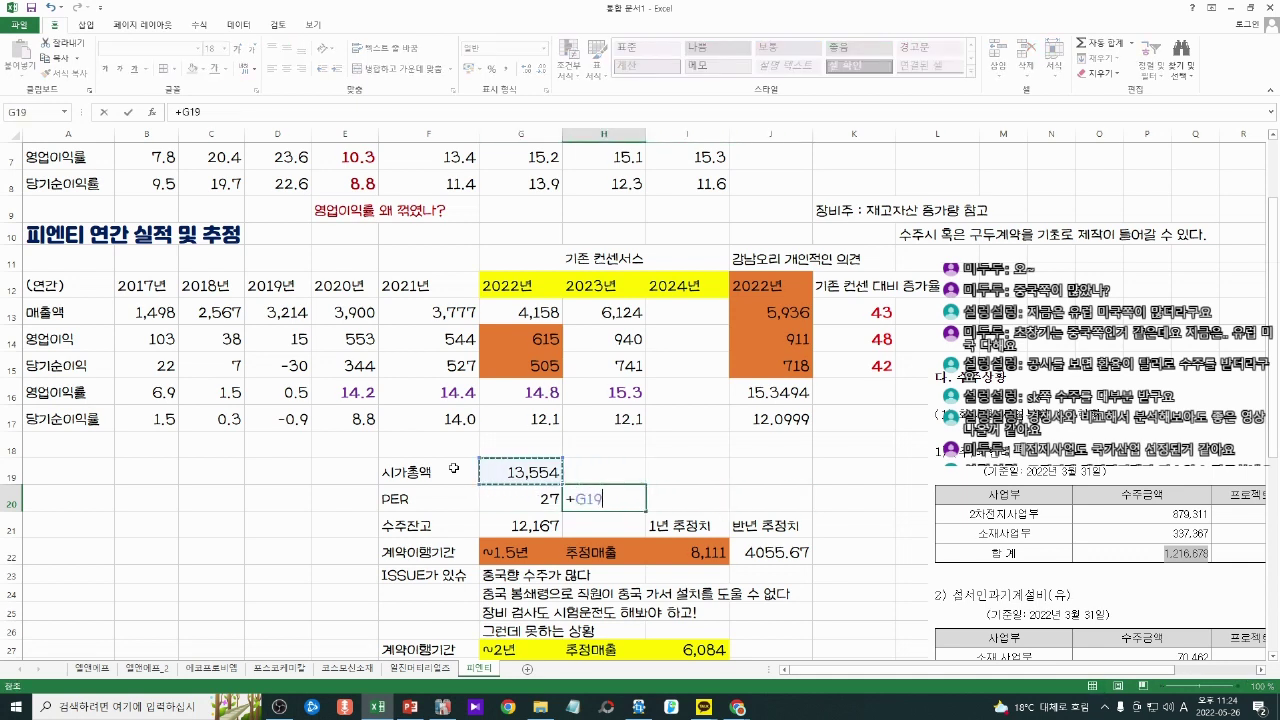
type("/")
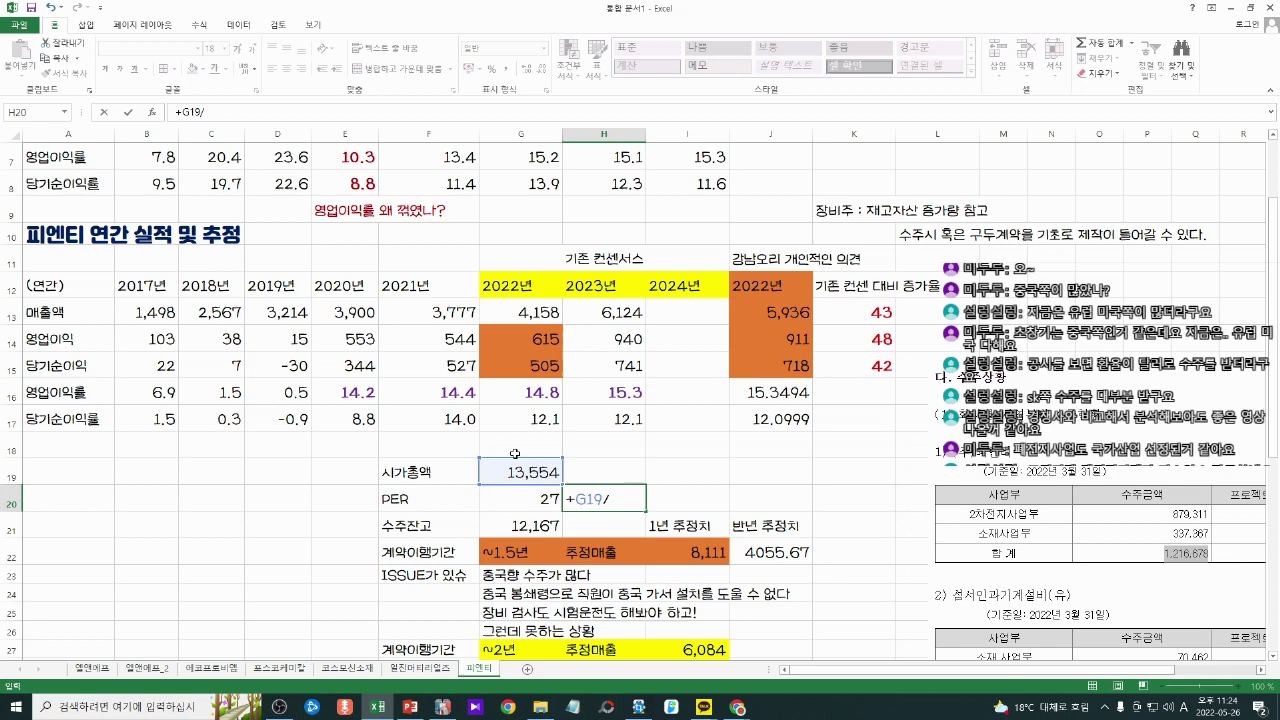
left_click(775, 371)
key("ctrl+Return")
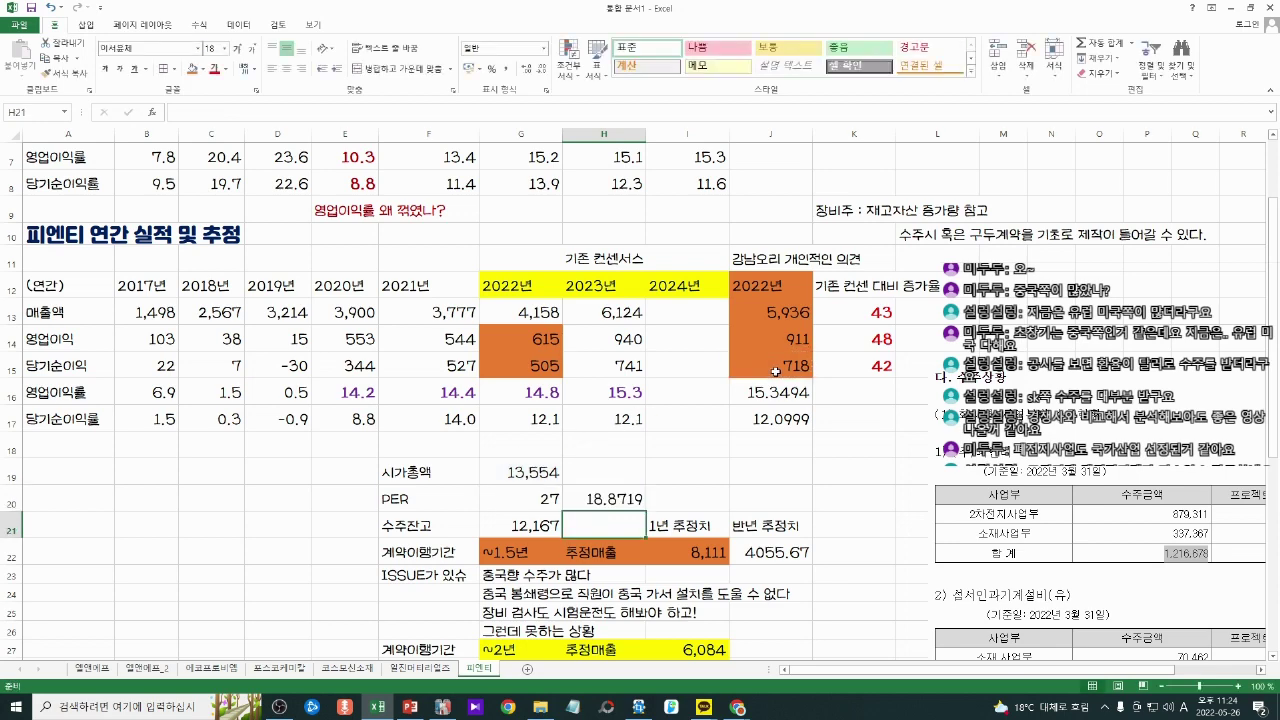
Step: Switch to the 네이버 금융 page in Chrome and mark the 업종PER figure in 피엔티's 기업현황 summary
key("alt+Tab")
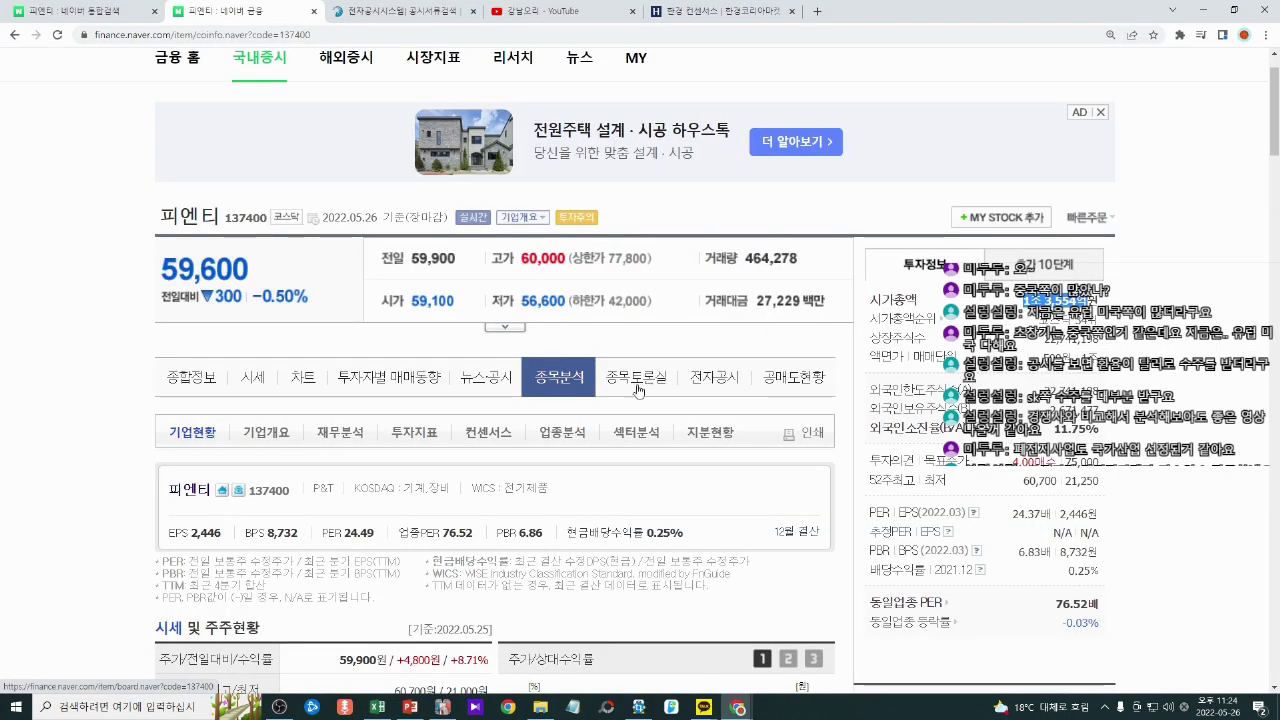
left_click_drag(404, 534, 470, 538)
left_click(474, 538)
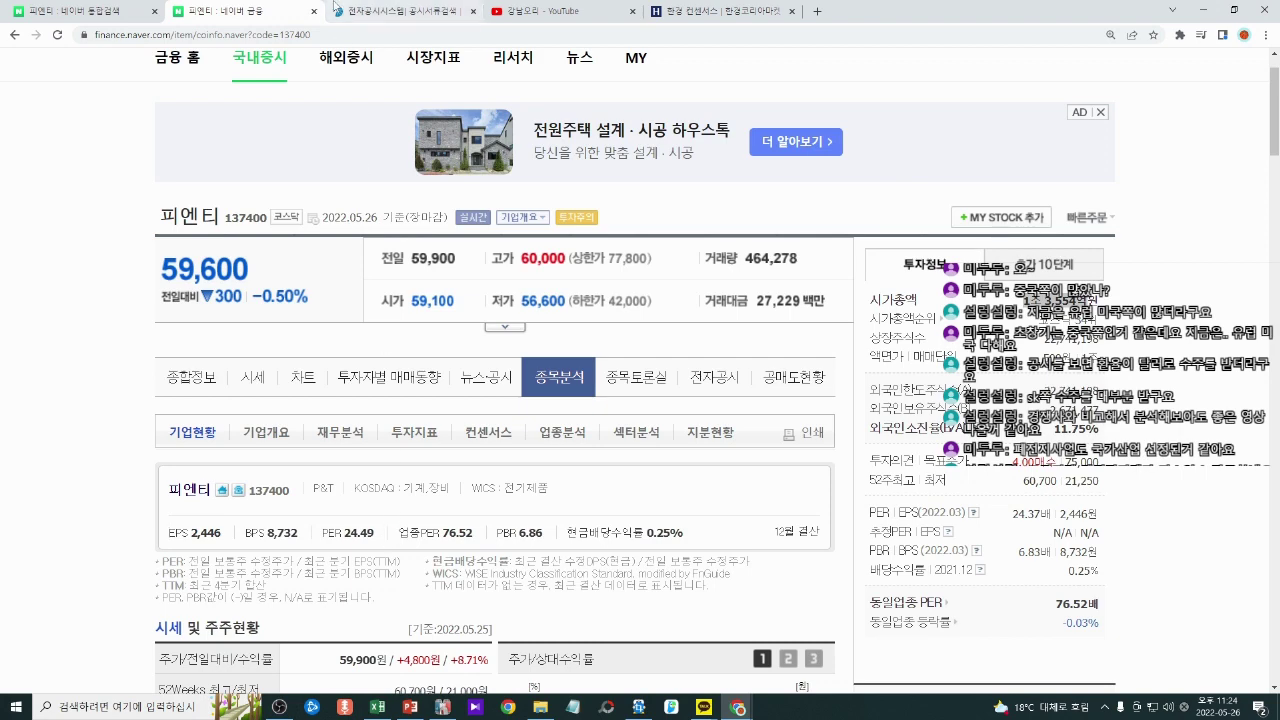
Step: Switch to 피엔티's 분기보고서 in the DART viewer and open the 연결재무제표 section
mouse_move(738, 707)
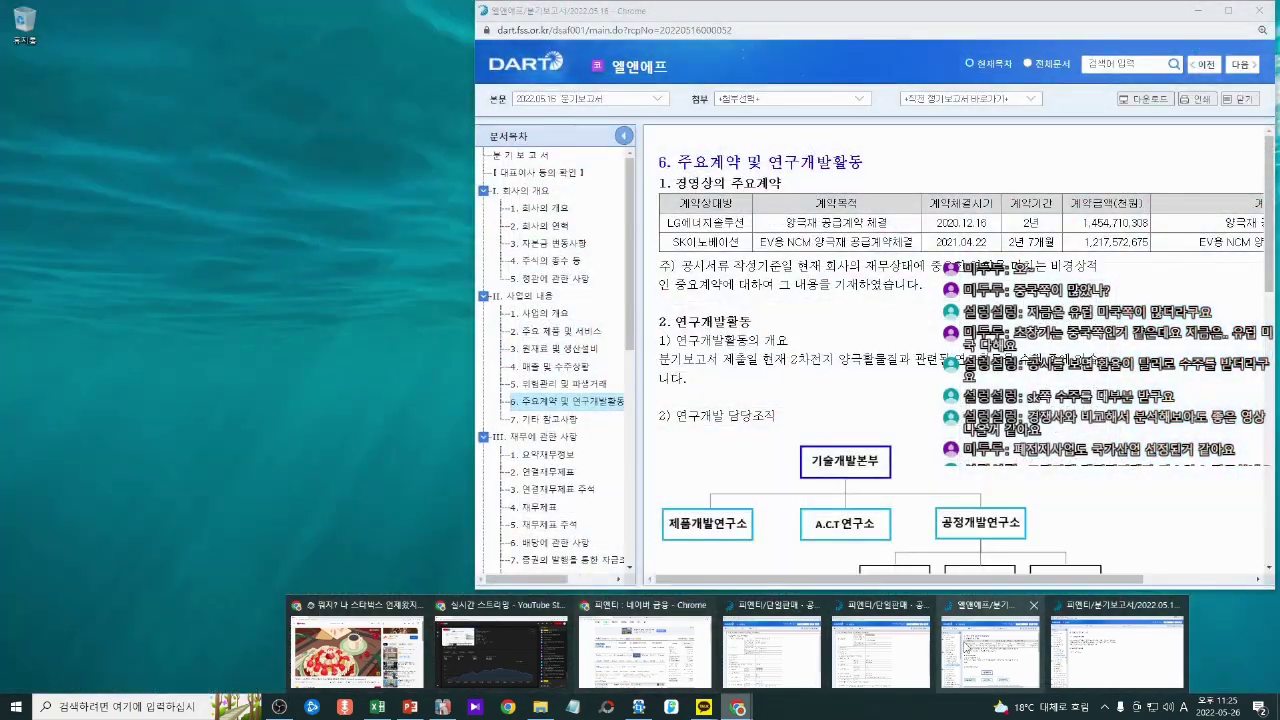
left_click(1117, 648)
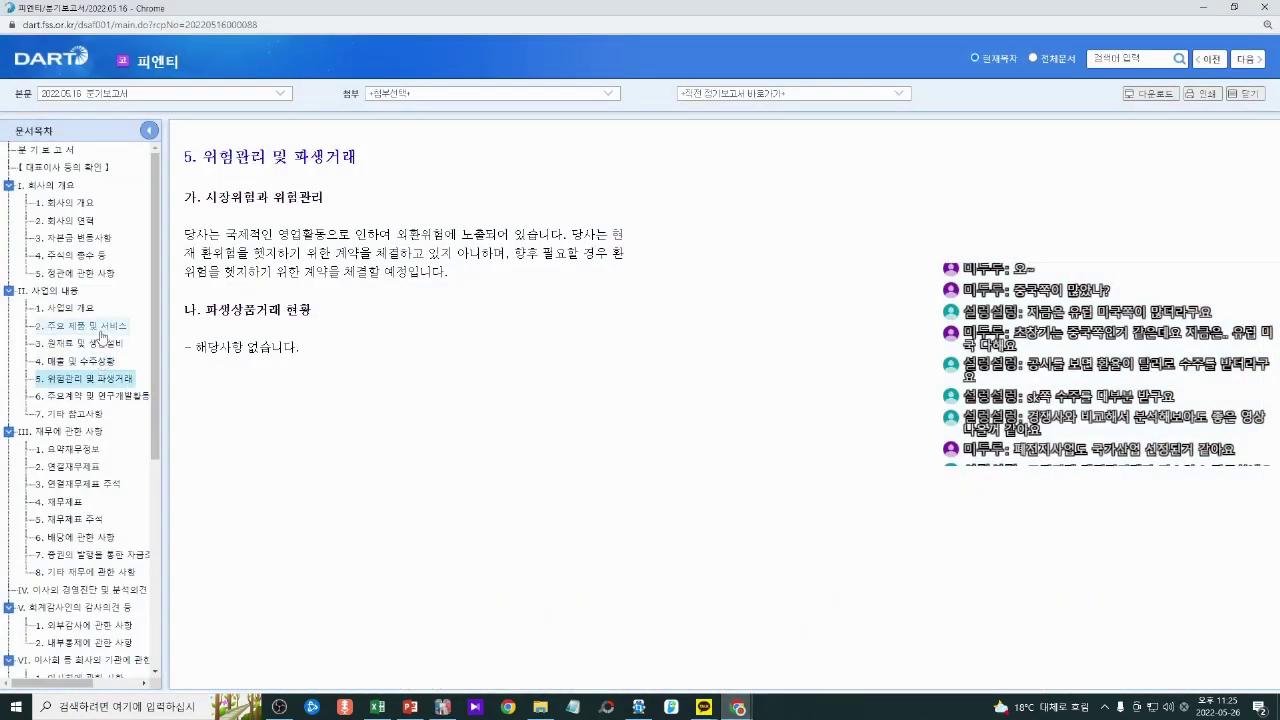
left_click(104, 345)
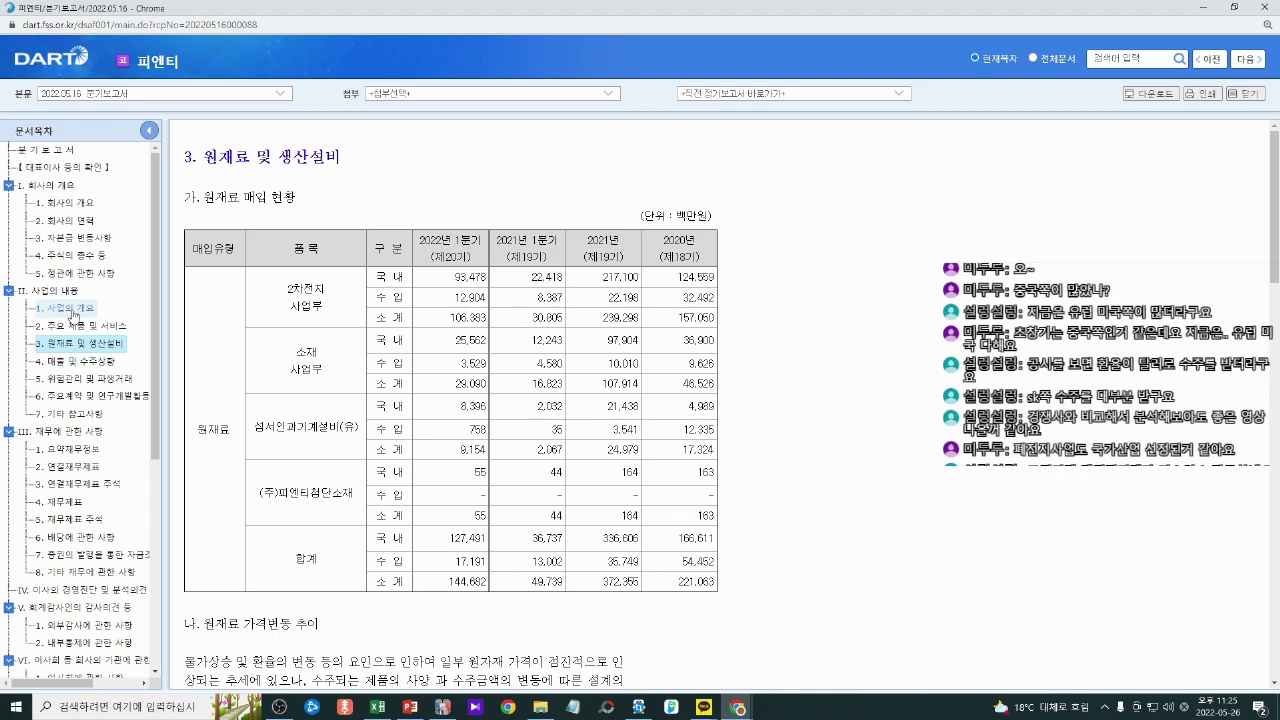
left_click(86, 466)
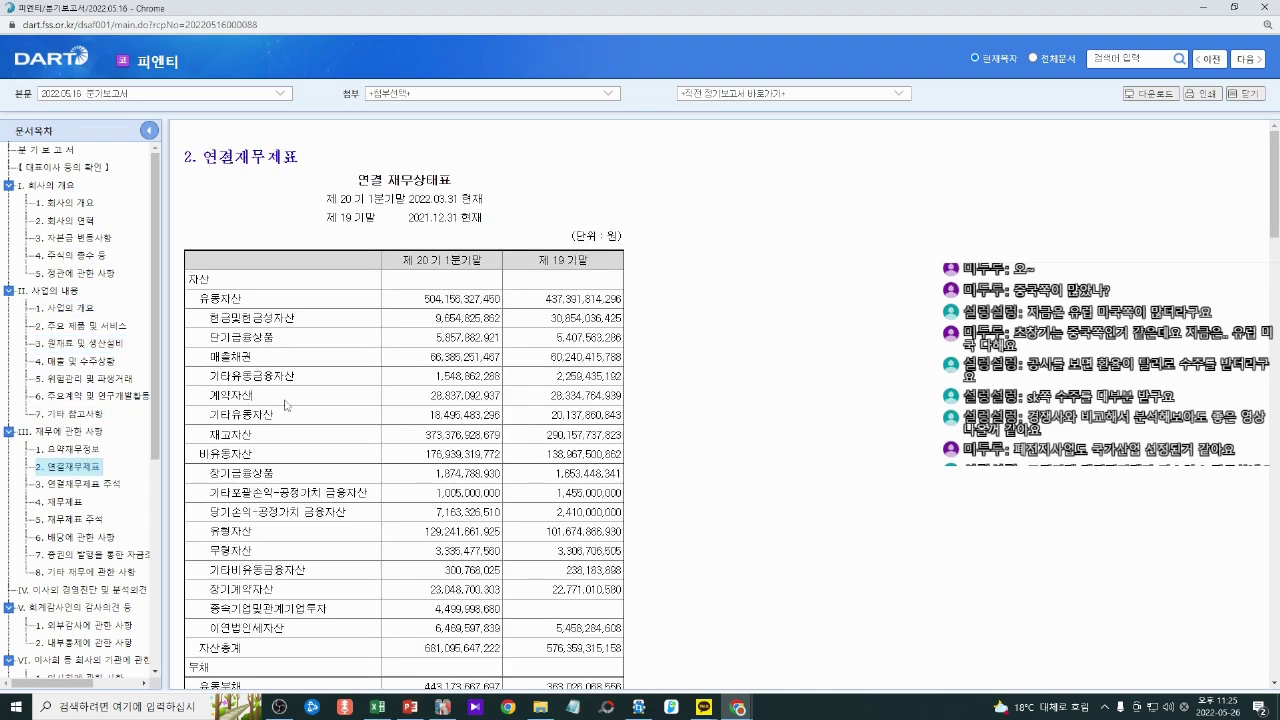
Step: Mark the period headings and the 재고자산 figures for both periods in the 연결 재무상태표
left_click_drag(403, 261, 595, 262)
left_click(592, 264)
left_click_drag(418, 443, 618, 444)
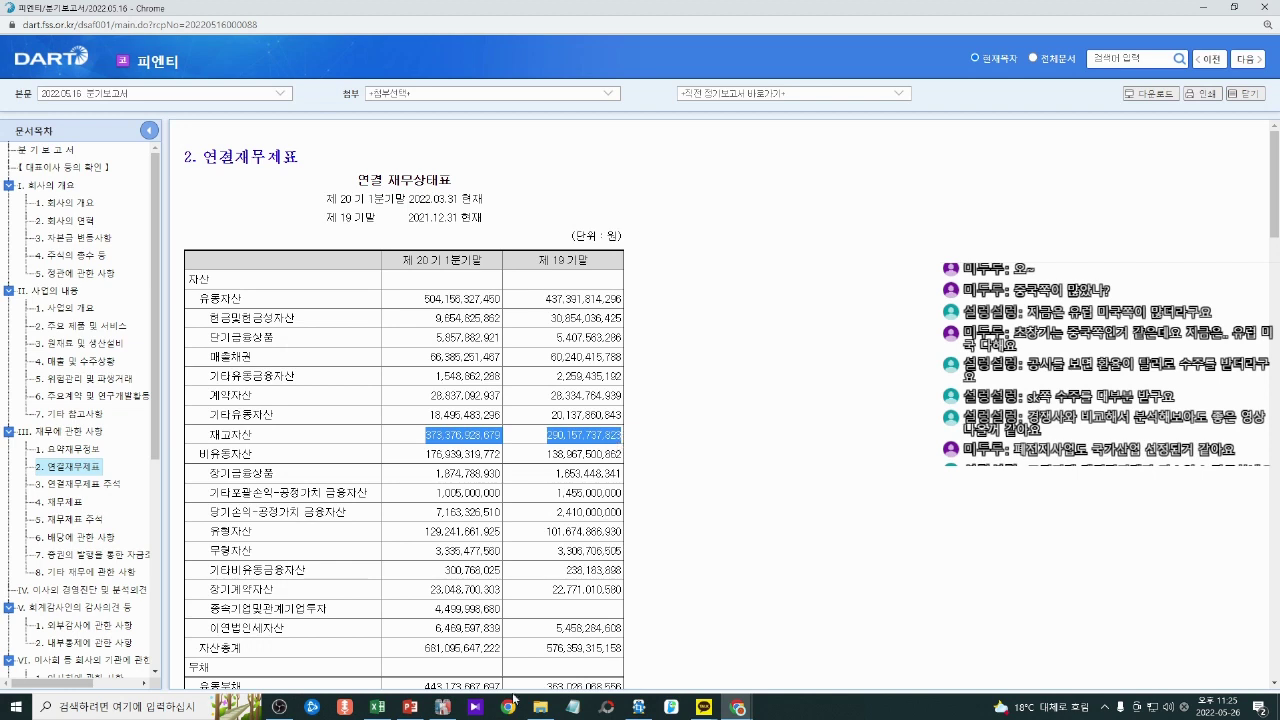
Step: Return to the Excel workbook and enter the label 재고자산 in F31, below the 계약이행기간 estimates
mouse_move(377, 707)
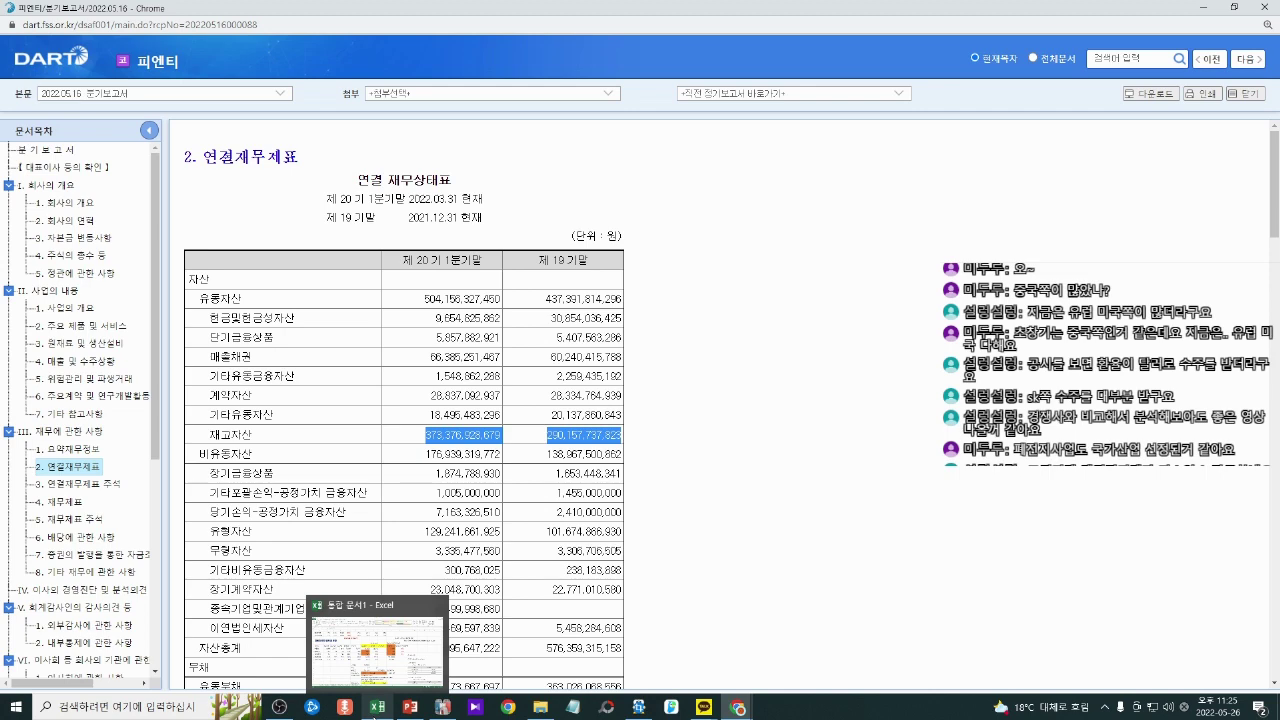
left_click(377, 707)
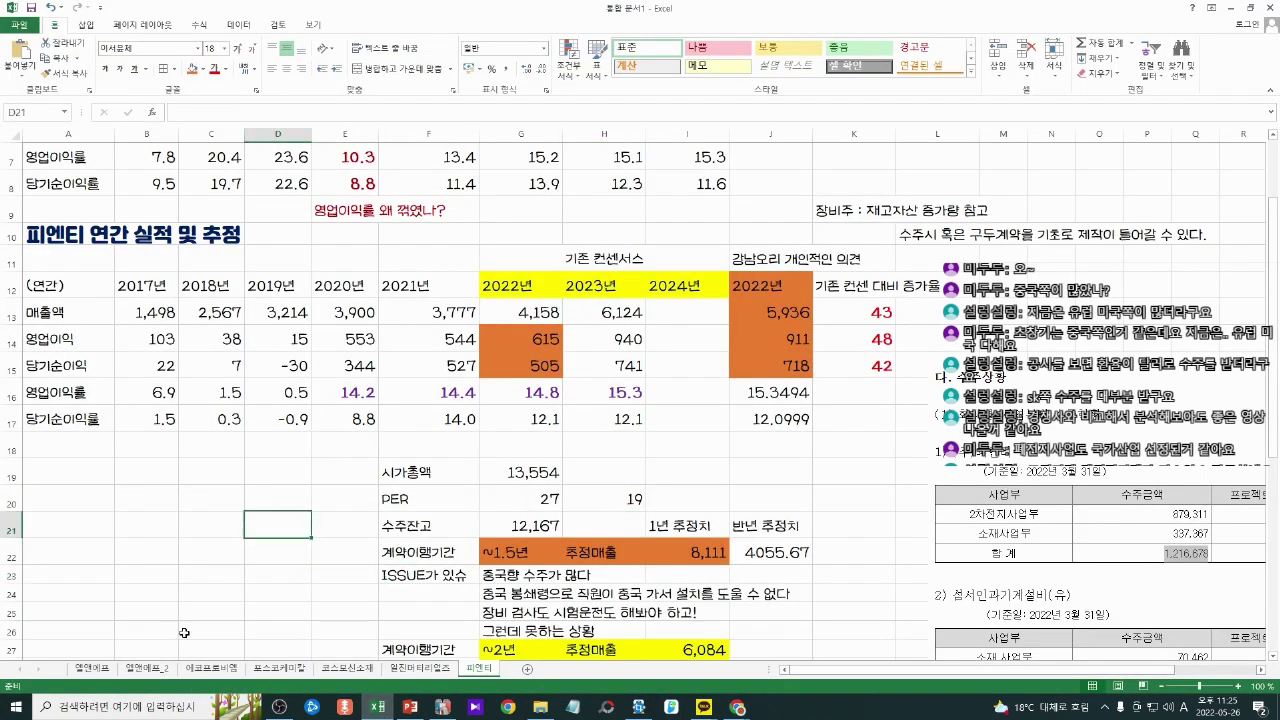
scroll(506, 470, "down", 3)
left_click(320, 481)
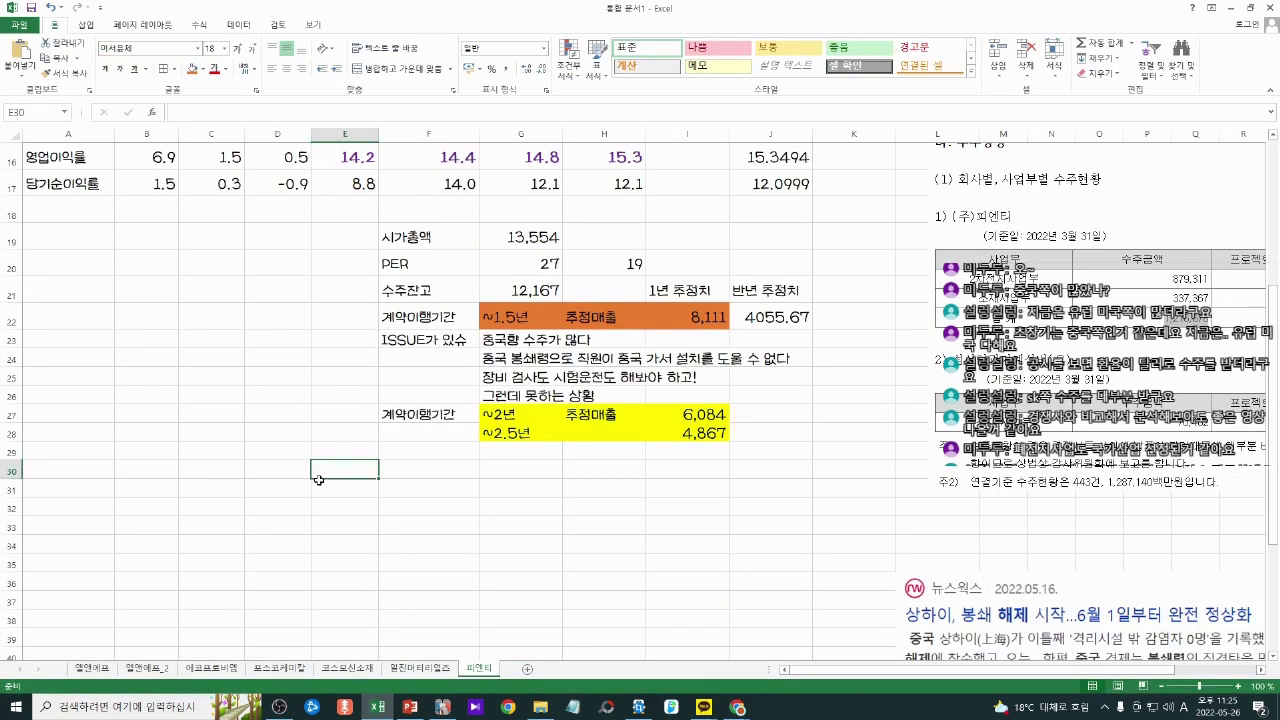
key("Right")
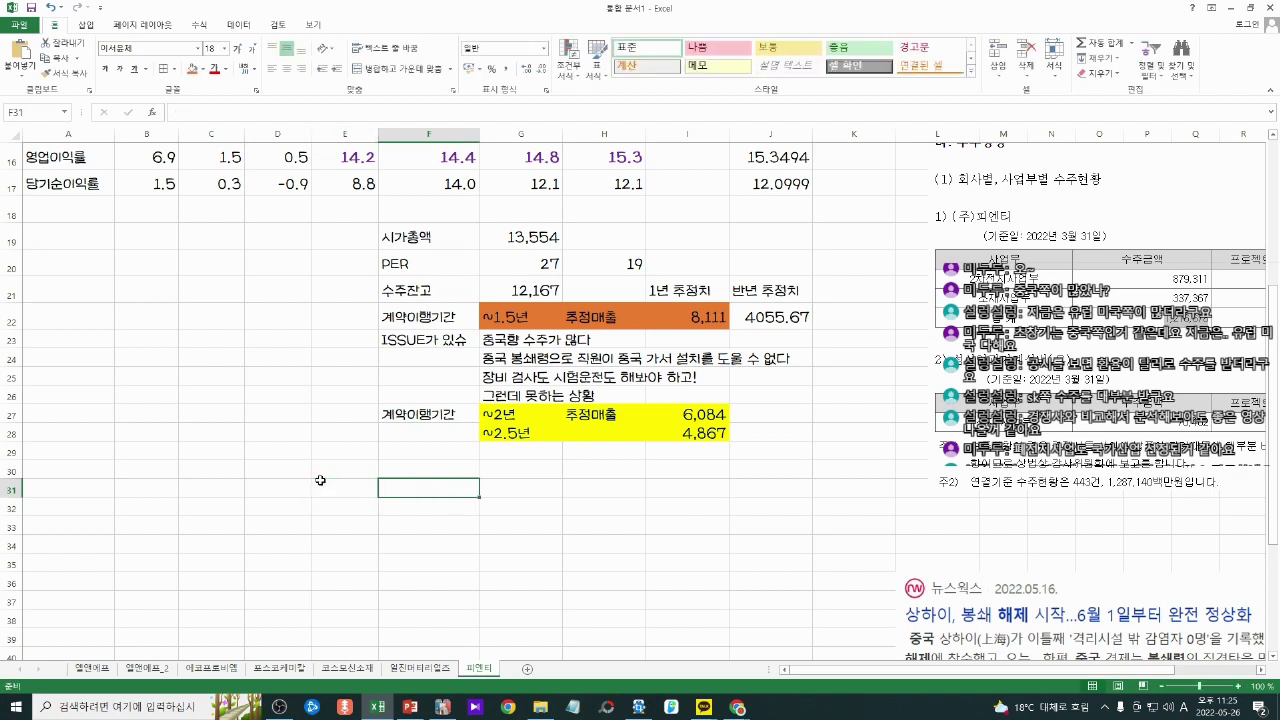
type("재고자산")
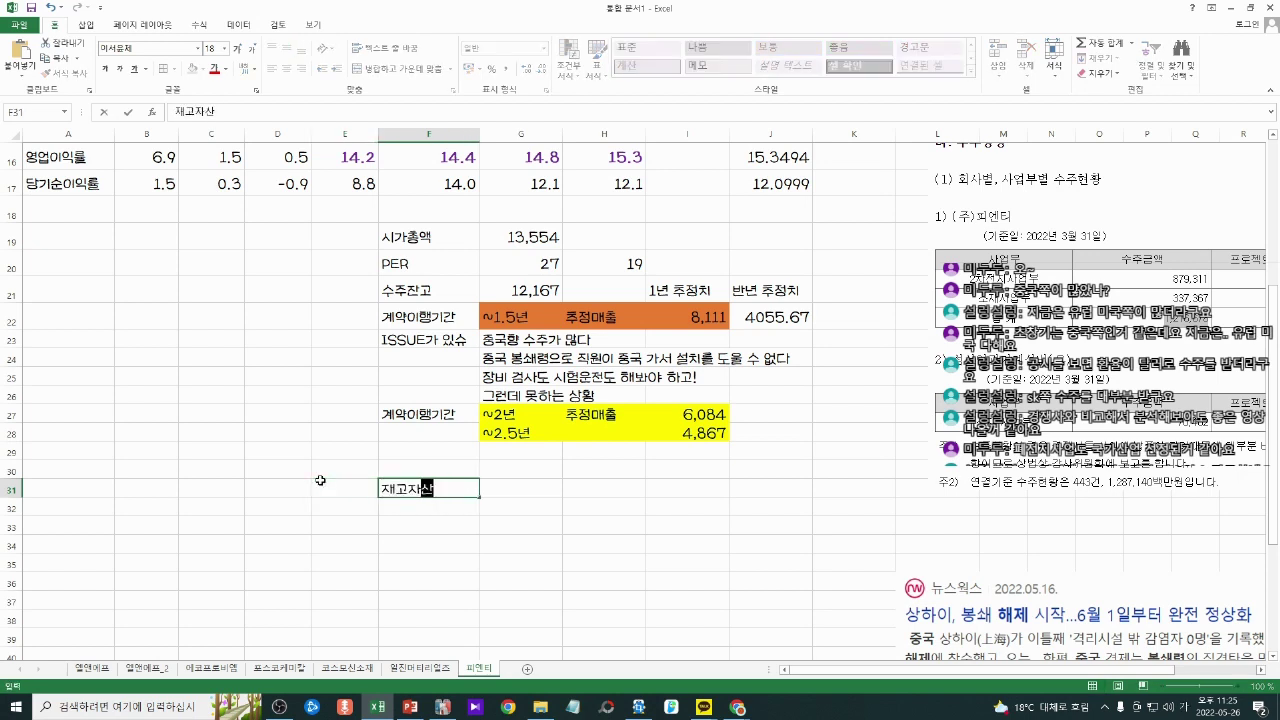
Step: Enter the column headings 2021년말 in G30 and 2022년3월말 in H30 for the 재고자산 row
key("Right")
key("Up")
type("201")
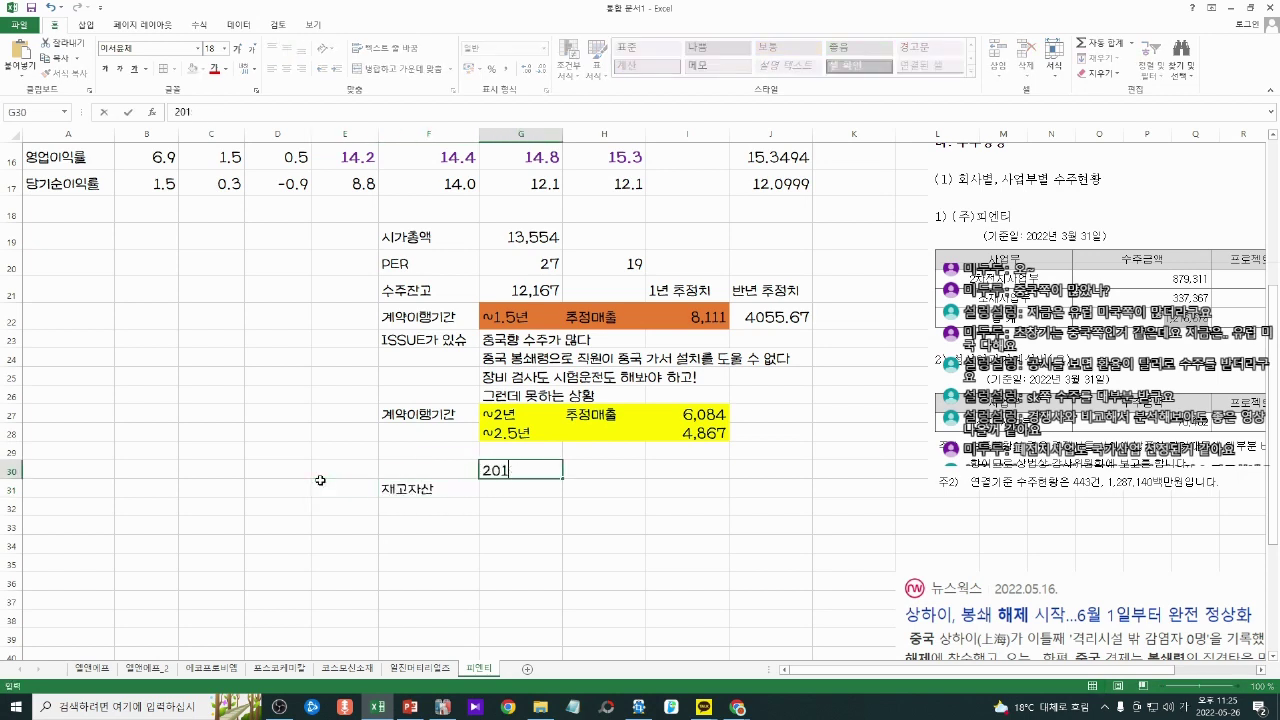
type("9020")
key("BackSpace")
type("1년말")
key("Right")
type("2")
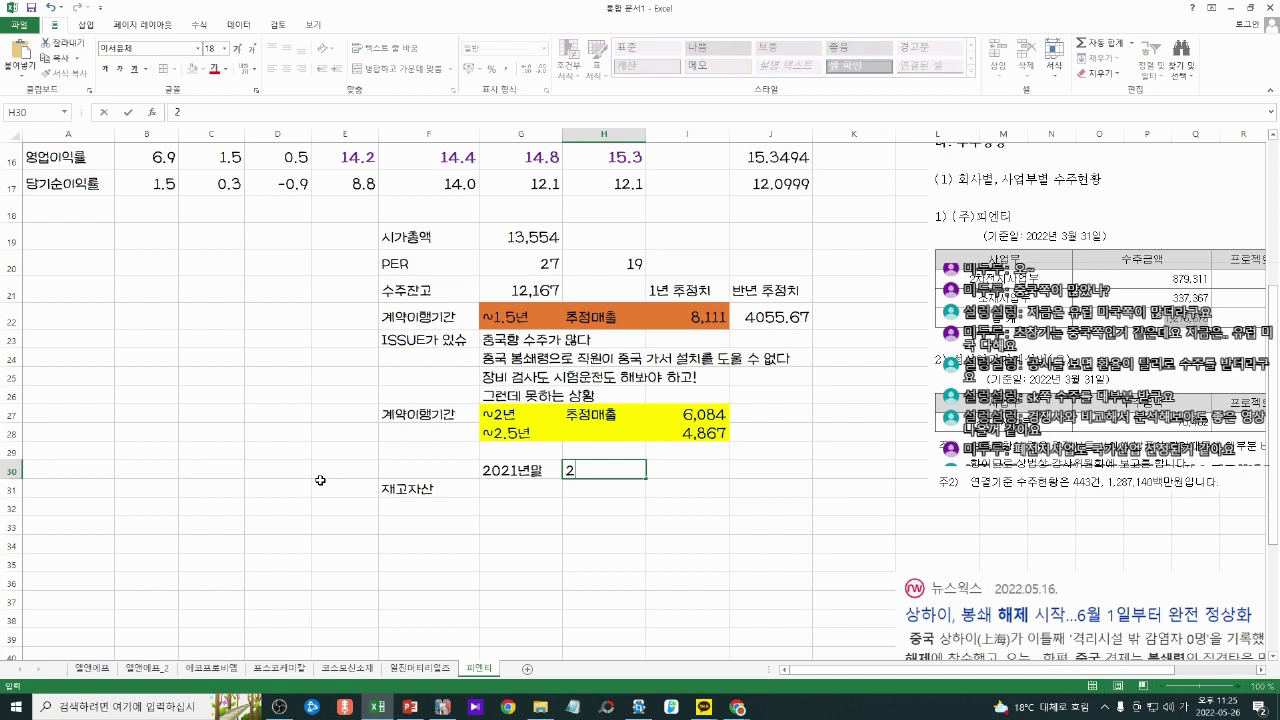
type("022년3월말")
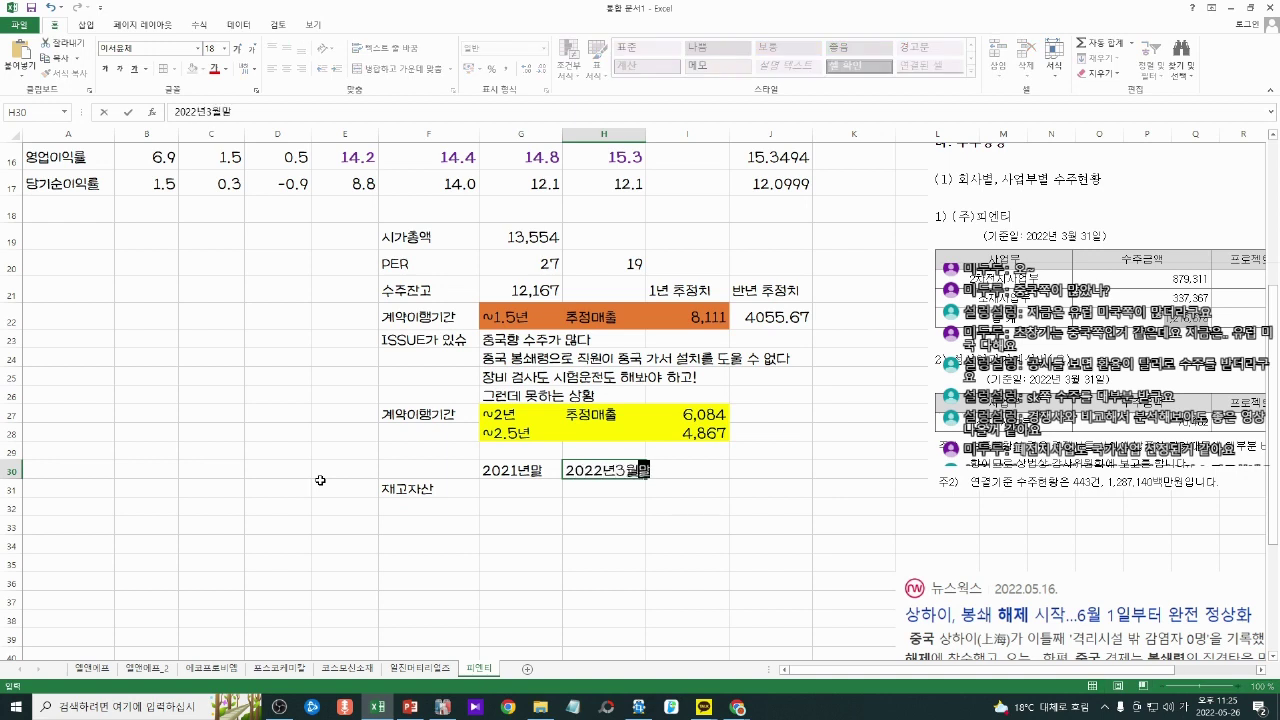
key("Return")
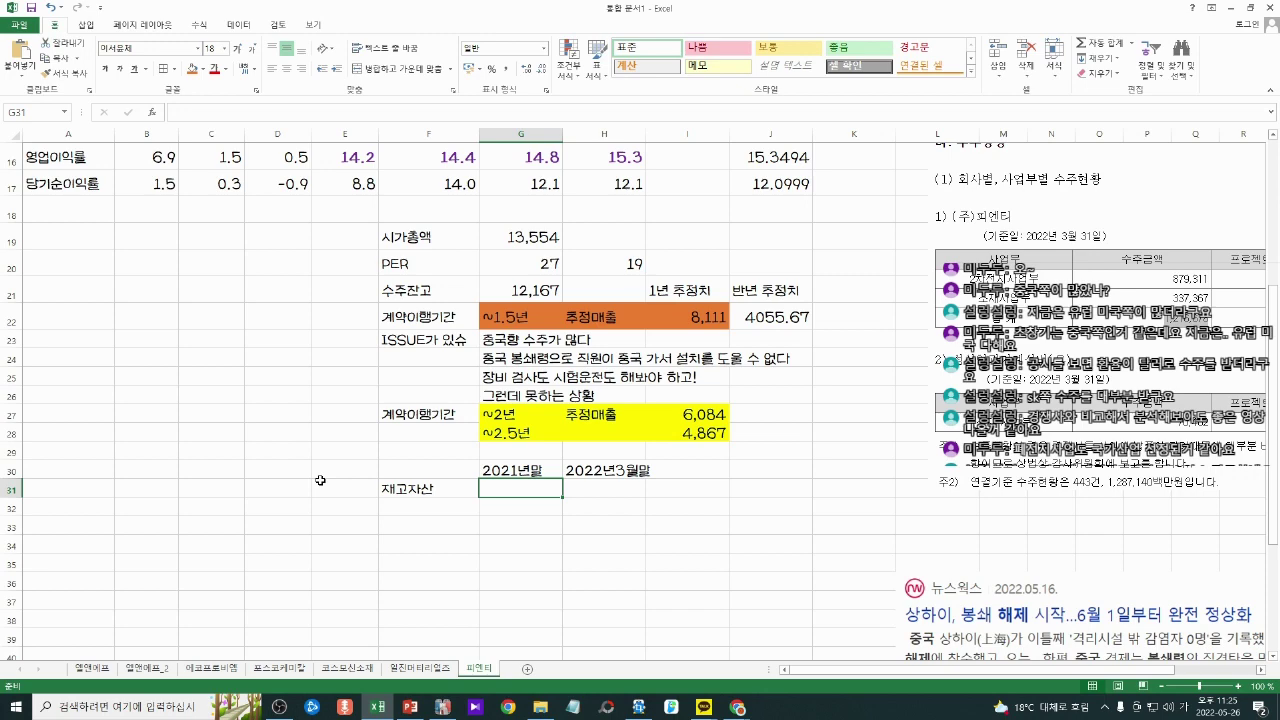
Step: Copy the 제 19 기말 재고자산 amount from the DART report into G31 under 2021년말
key("alt+Tab")
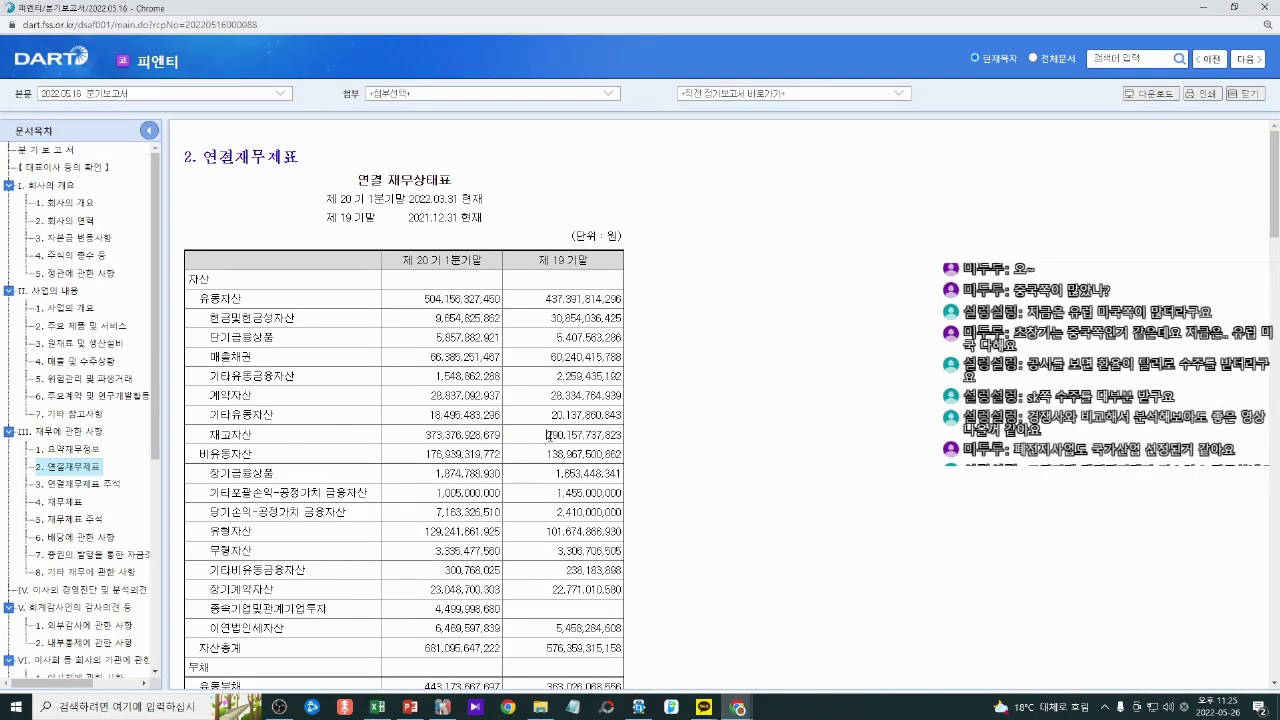
left_click_drag(547, 435, 626, 442)
key("ctrl+c")
key("alt+Tab")
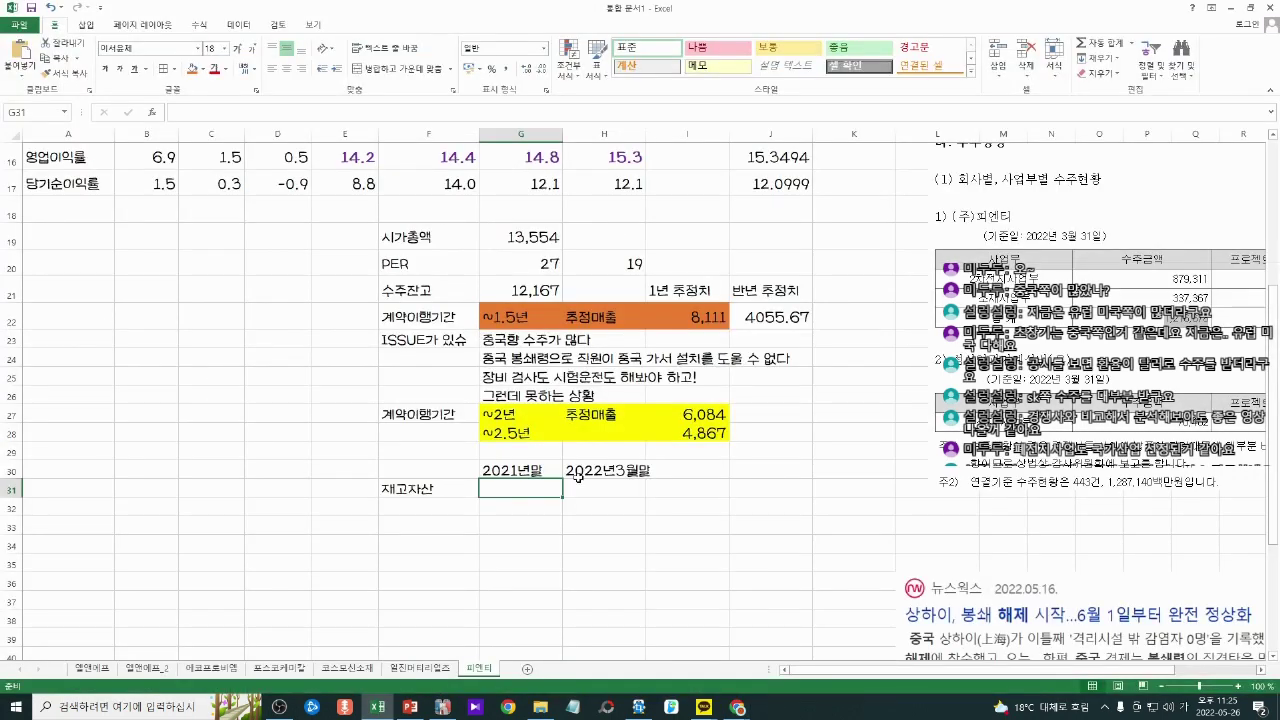
key("ctrl+v")
Step: Copy the 제 20 기 1분기말 재고자산 amount from the DART report into H31 under 2022년3월말, and return to the report
key("alt+Tab")
left_click_drag(425, 436, 500, 436)
key("ctrl+c")
key("alt+Tab")
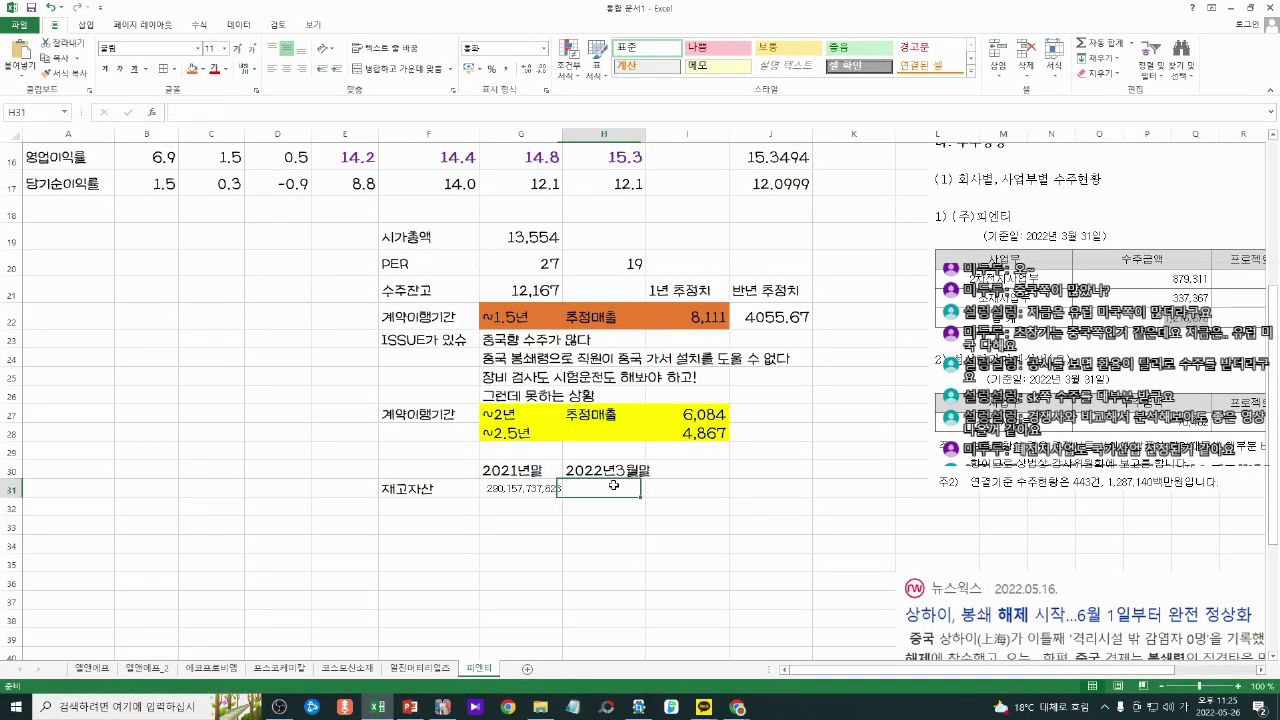
key("ctrl+v")
key("alt+Tab")
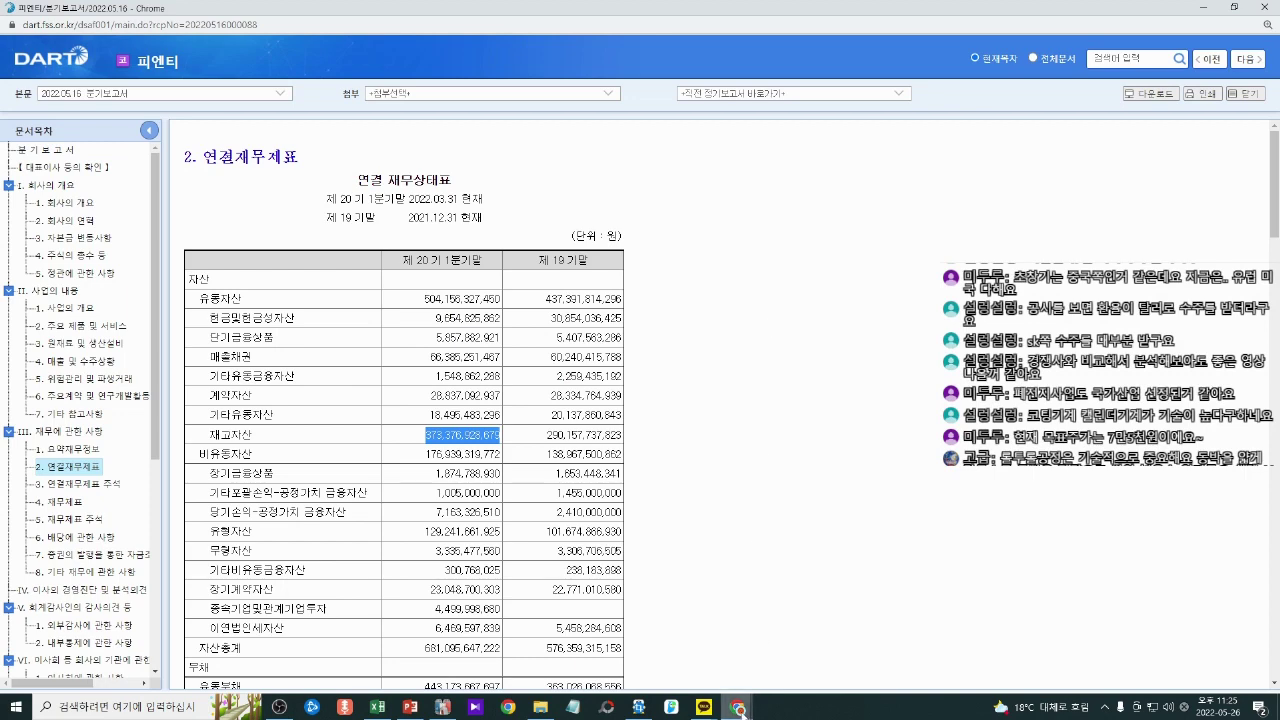
Step: Open 피엔티's 사업보고서 (2021.12) from the DART search results and go to its 2. 연결재무제표 section
left_click(737, 707)
left_click(663, 639)
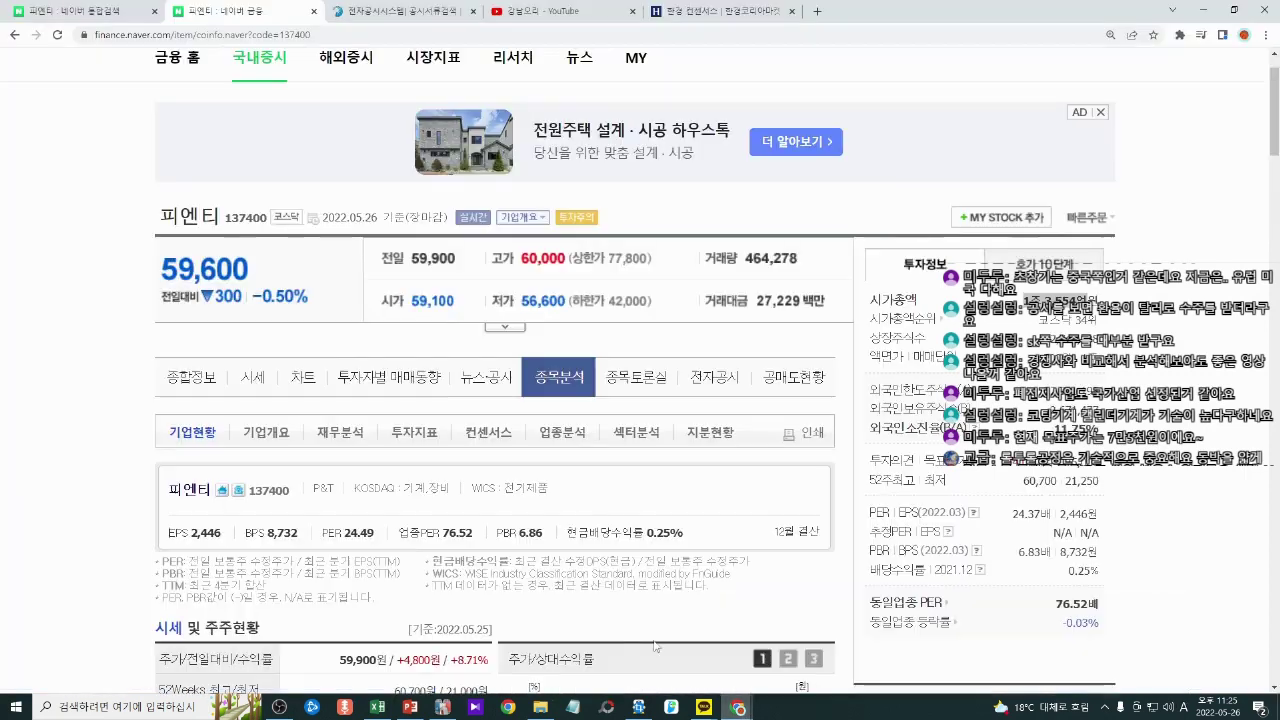
left_click(673, 8)
left_click(402, 10)
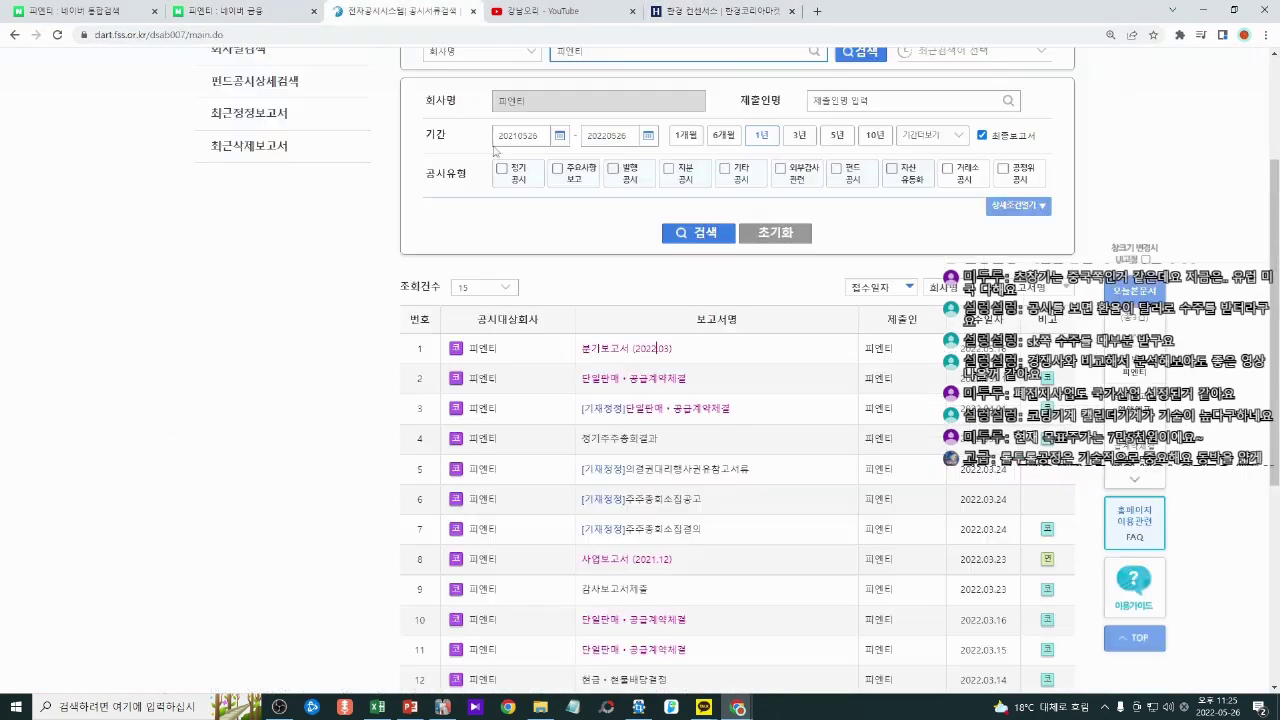
scroll(811, 350, "down", 4)
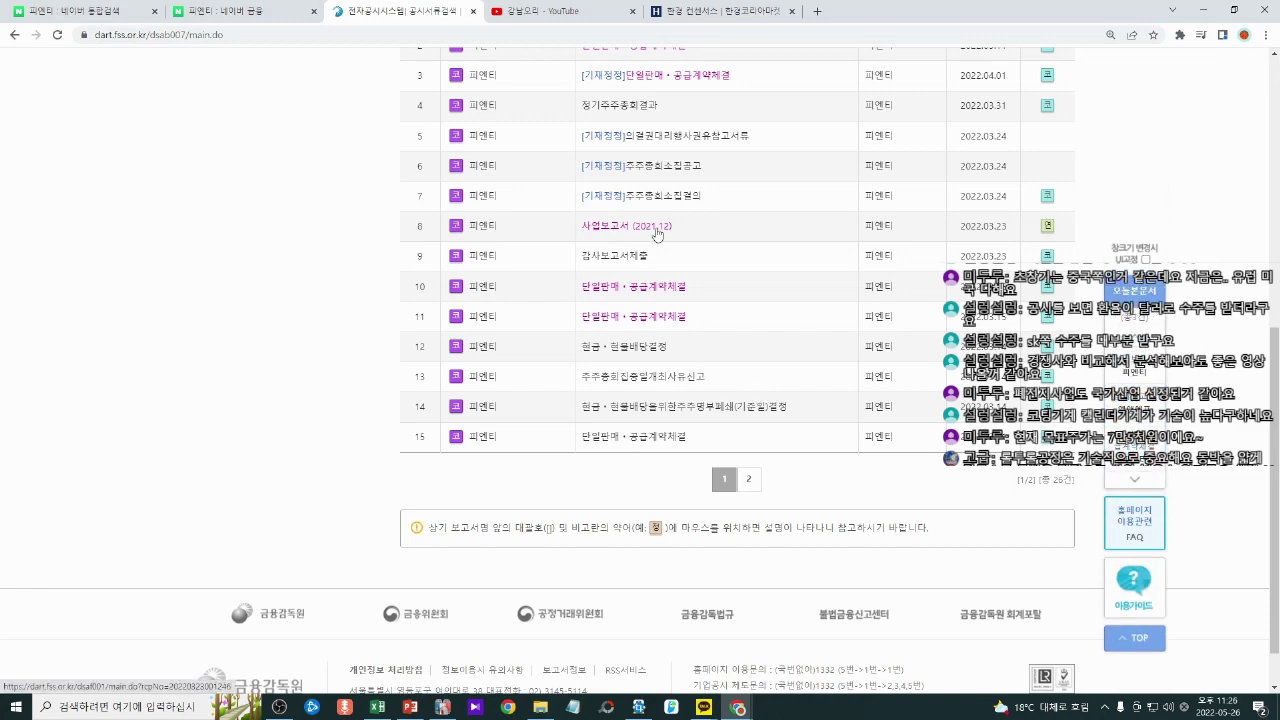
left_click(655, 228)
left_click_drag(598, 22, 586, 22)
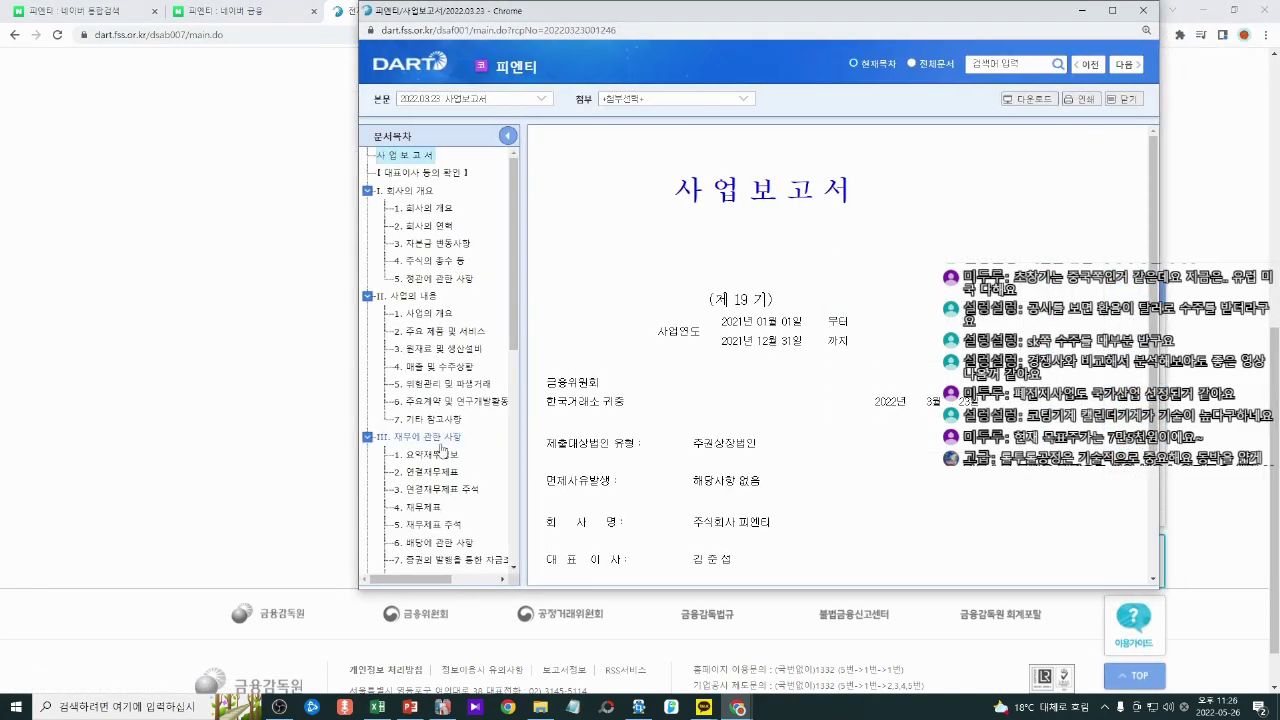
left_click(430, 471)
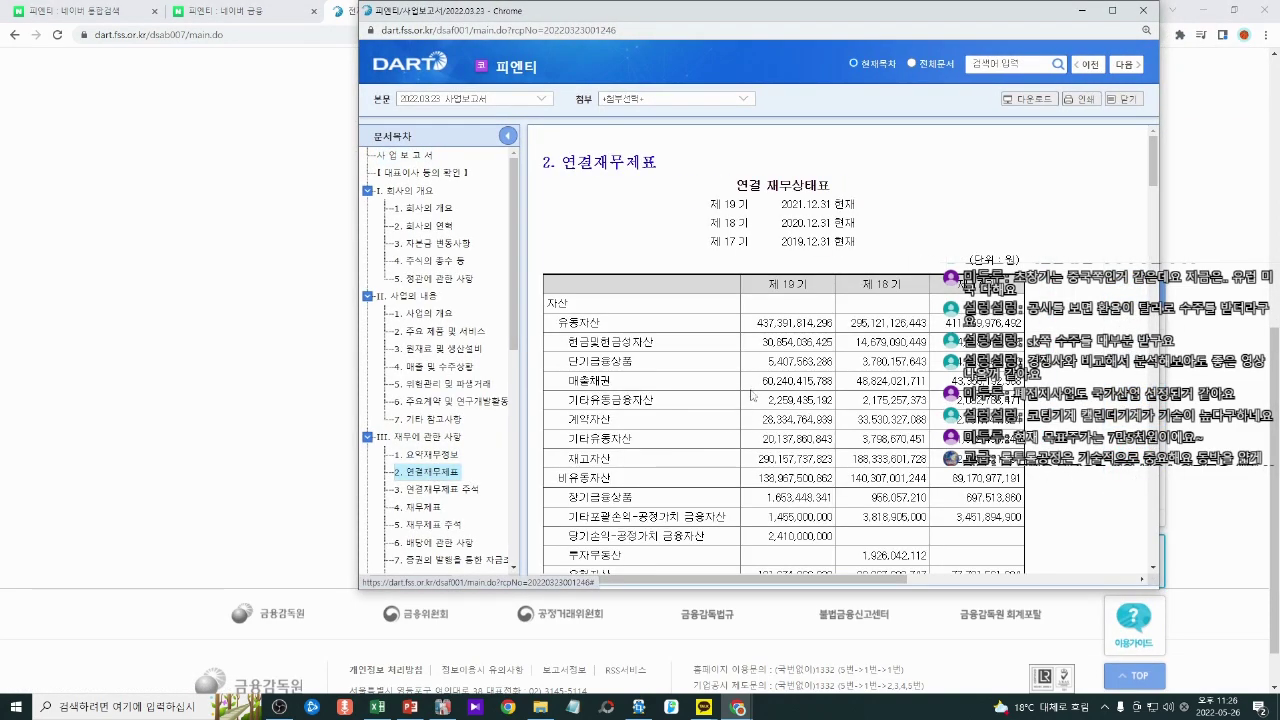
Step: Copy the 재고자산 amounts for 제 19 기, 제 18 기 and 제 17 기 from the report into Excel cells G34:I34
left_click_drag(755, 363, 990, 460)
left_click(767, 460)
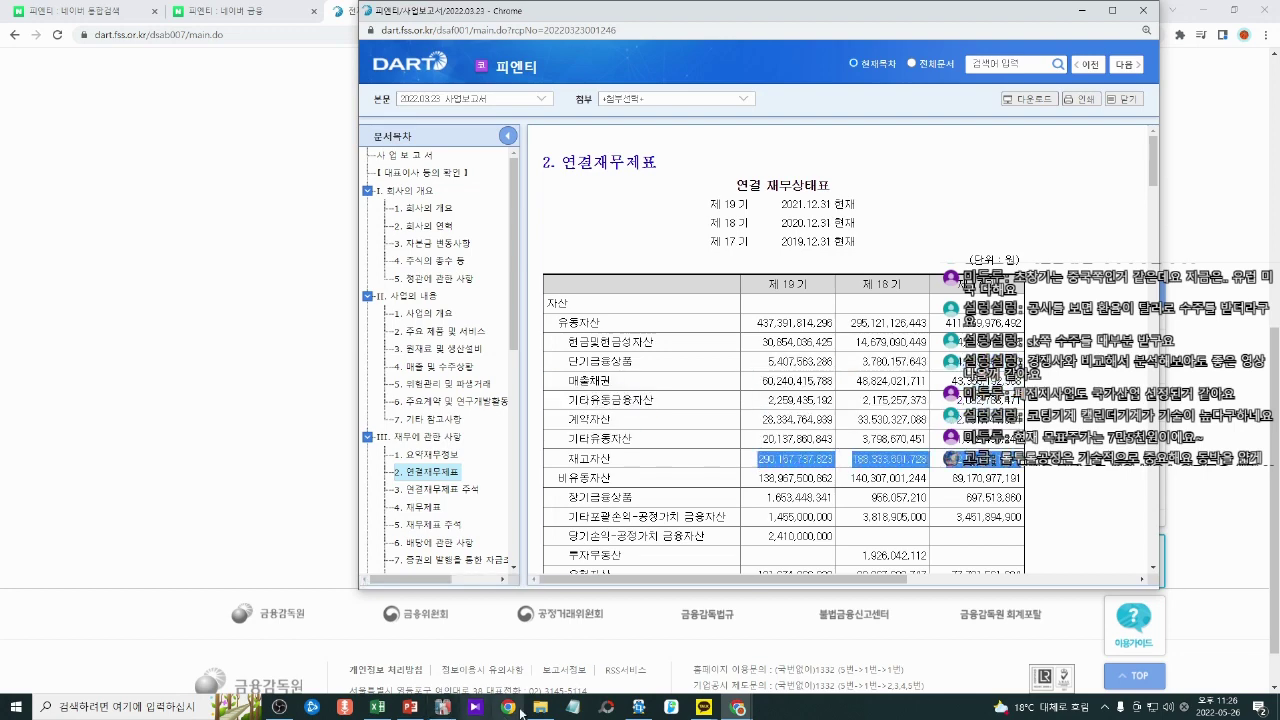
left_click(376, 707)
left_click(506, 544)
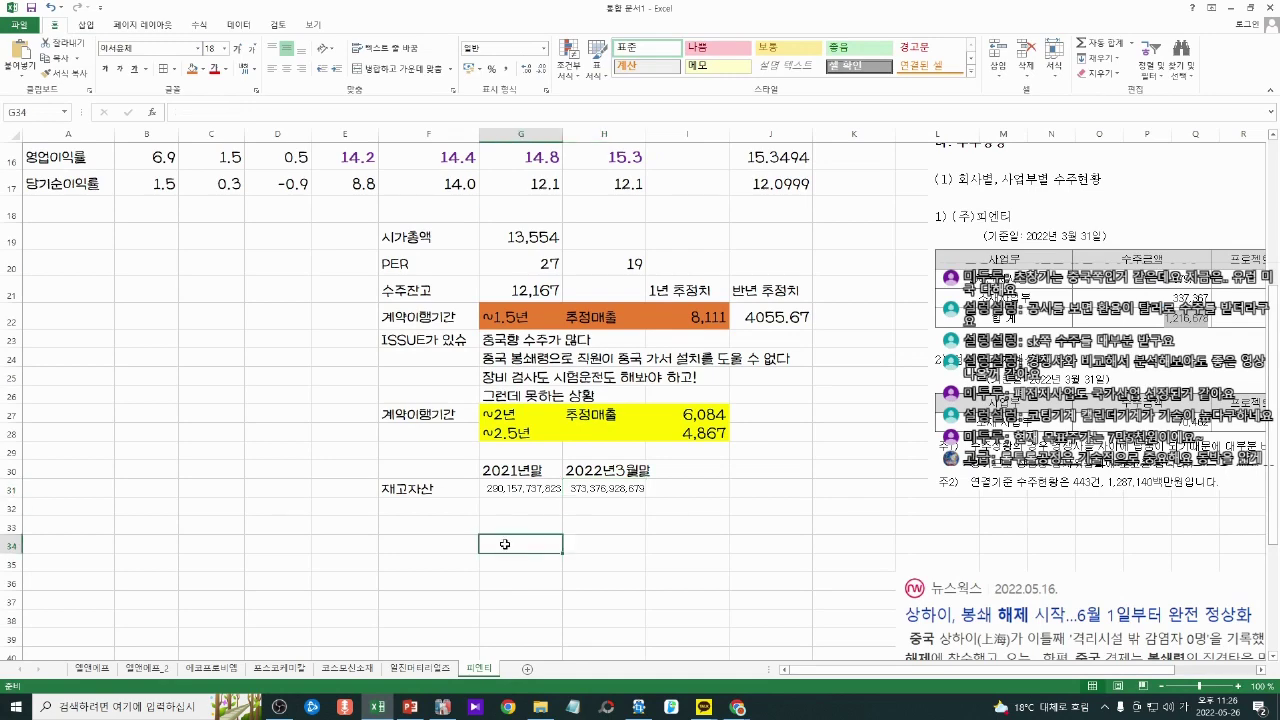
key("ctrl+v")
left_click(600, 525)
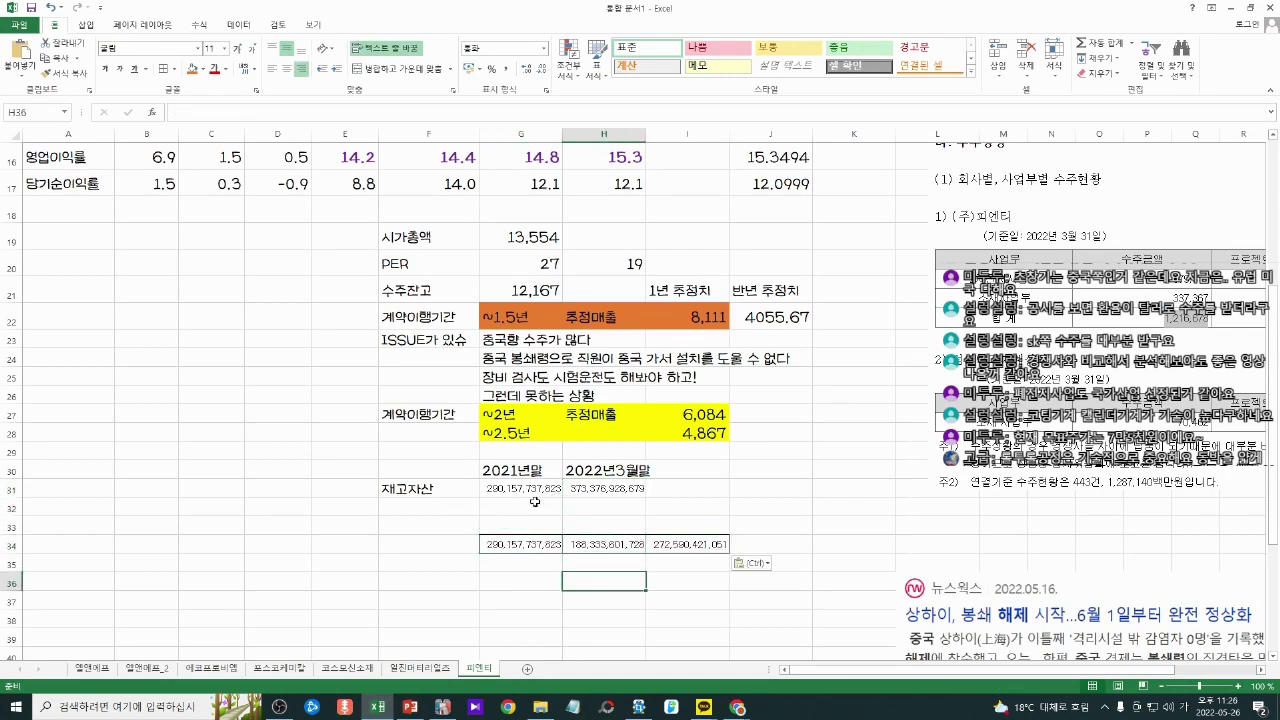
Step: Move the 2021년말 and 2022년3월말 headings with their amounts from G30:H31 to I30:J31
left_click_drag(510, 470, 600, 490)
key("ctrl+x")
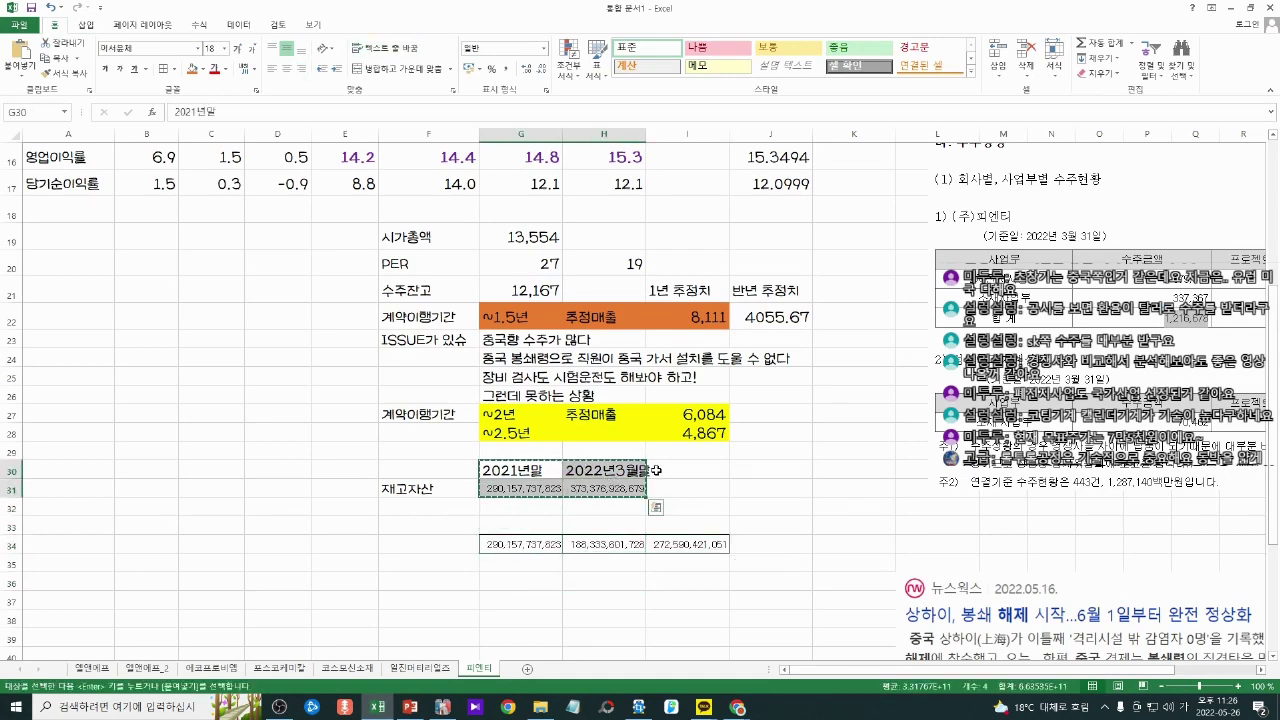
left_click(663, 468)
key("ctrl+v")
Step: Enter the column headings 2019년말 in G30 and 2020년말 in H30
left_click(552, 469)
type("2")
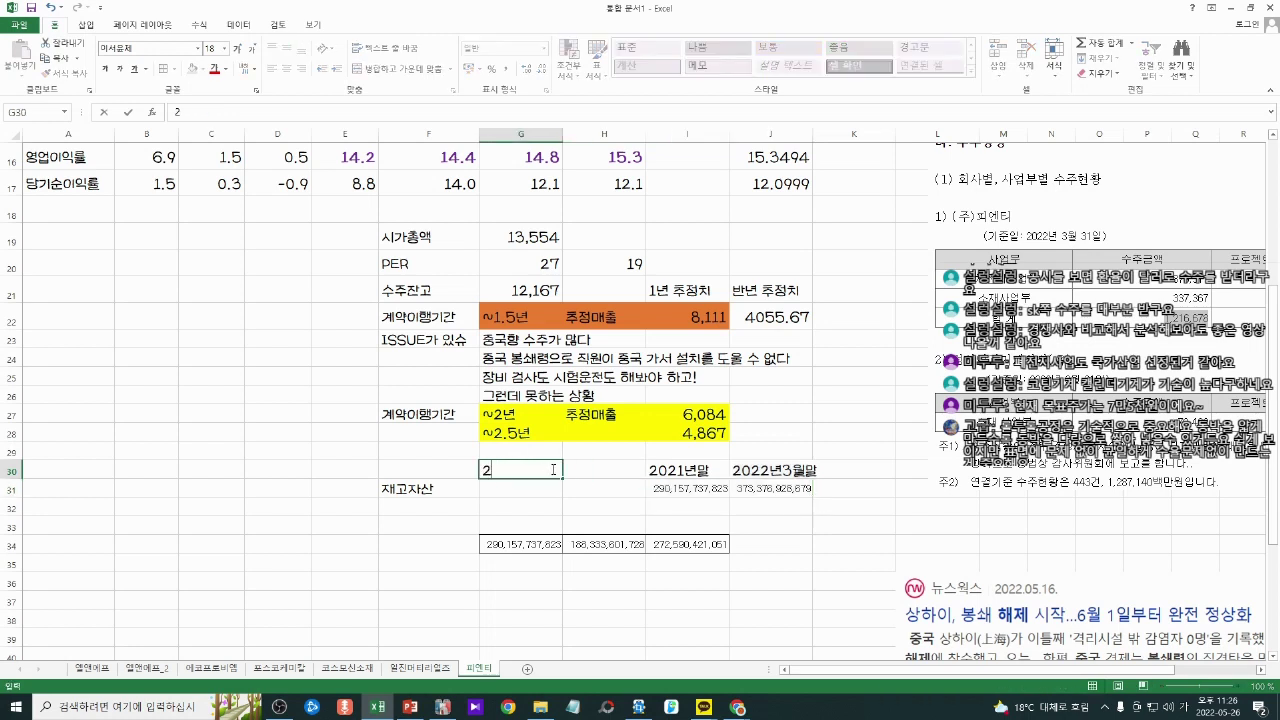
type("019년ㅁㅏㄹ")
key("Tab")
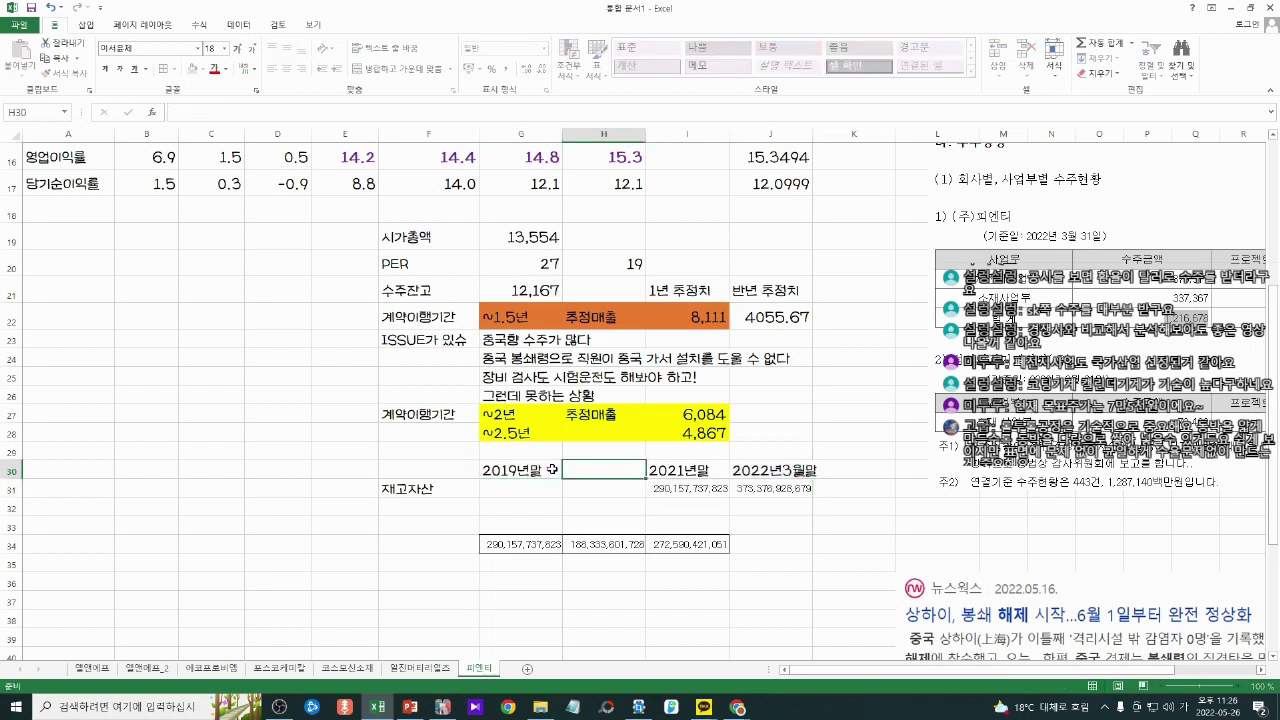
type("20202년")
key("BackSpace")
key("BackSpace")
key("BackSpace")
key("BackSpace")
type("년말")
key("Return")
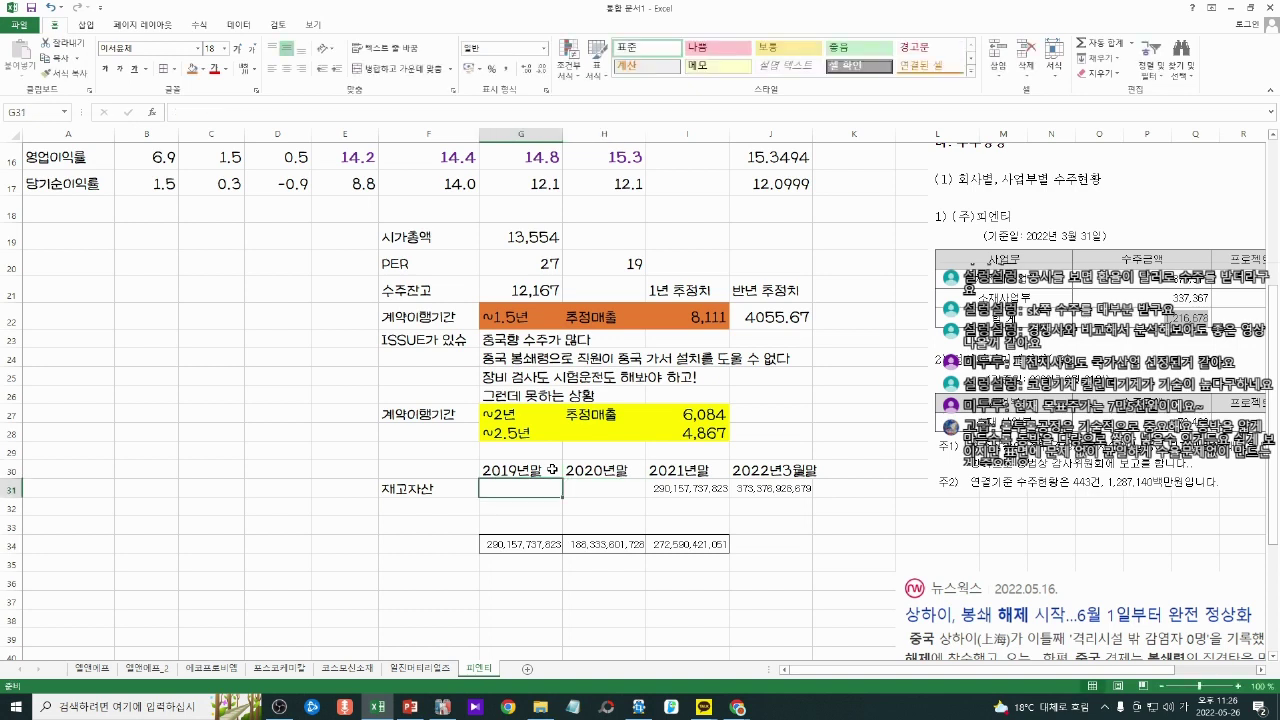
Step: Move the 제 17 기 amount from I34 to G31 and the 제 18 기 amount from H34 to H31
left_click(670, 549)
key("ctrl+x")
left_click(523, 492)
key("ctrl+v")
left_click(597, 542)
key("ctrl+x")
left_click(616, 487)
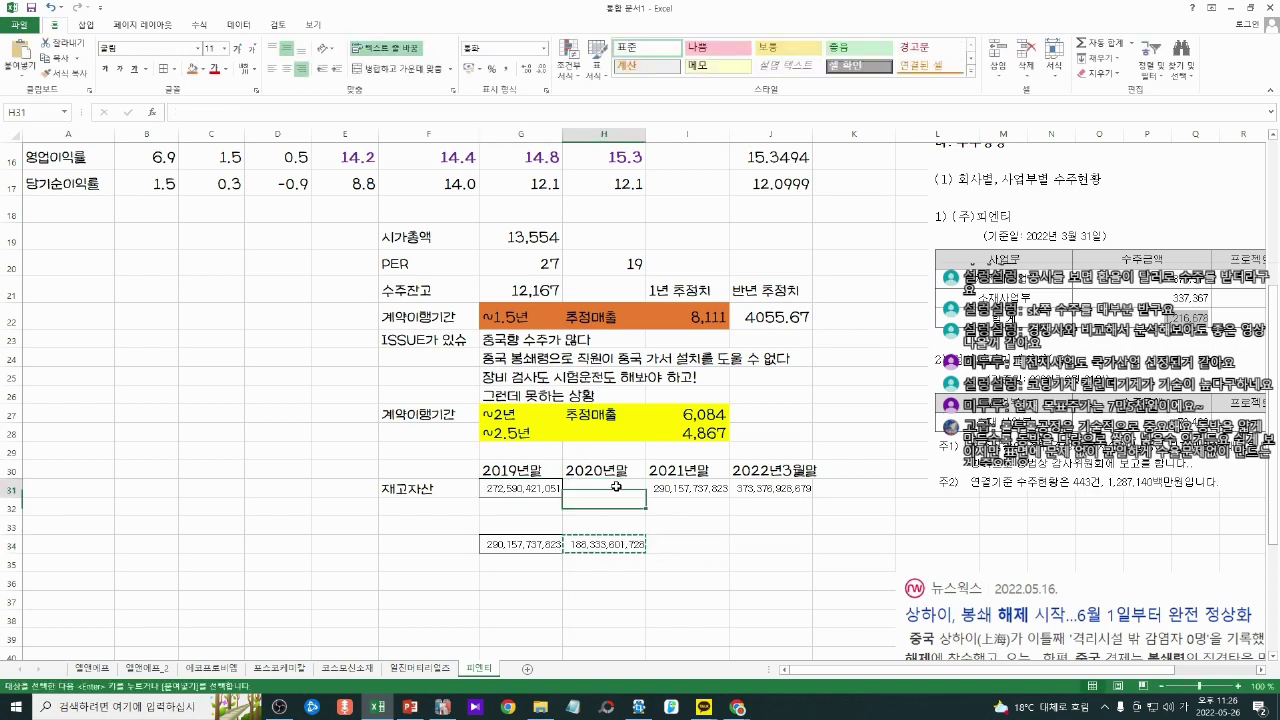
key("ctrl+v")
left_click(620, 563)
Step: Delete row 34, which holds the leftover duplicate of the 2021년말 재고자산 amount
left_click(534, 543)
key("alt+Tab")
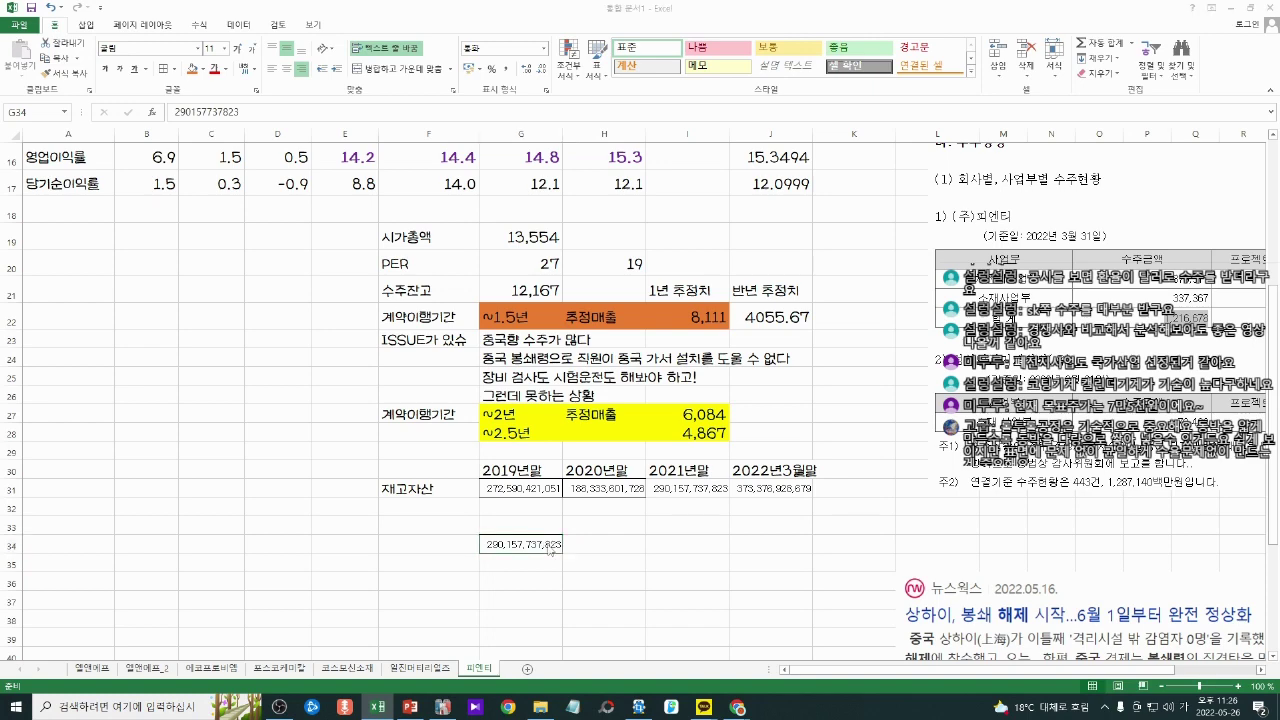
key("alt+Tab")
key("alt+Tab")
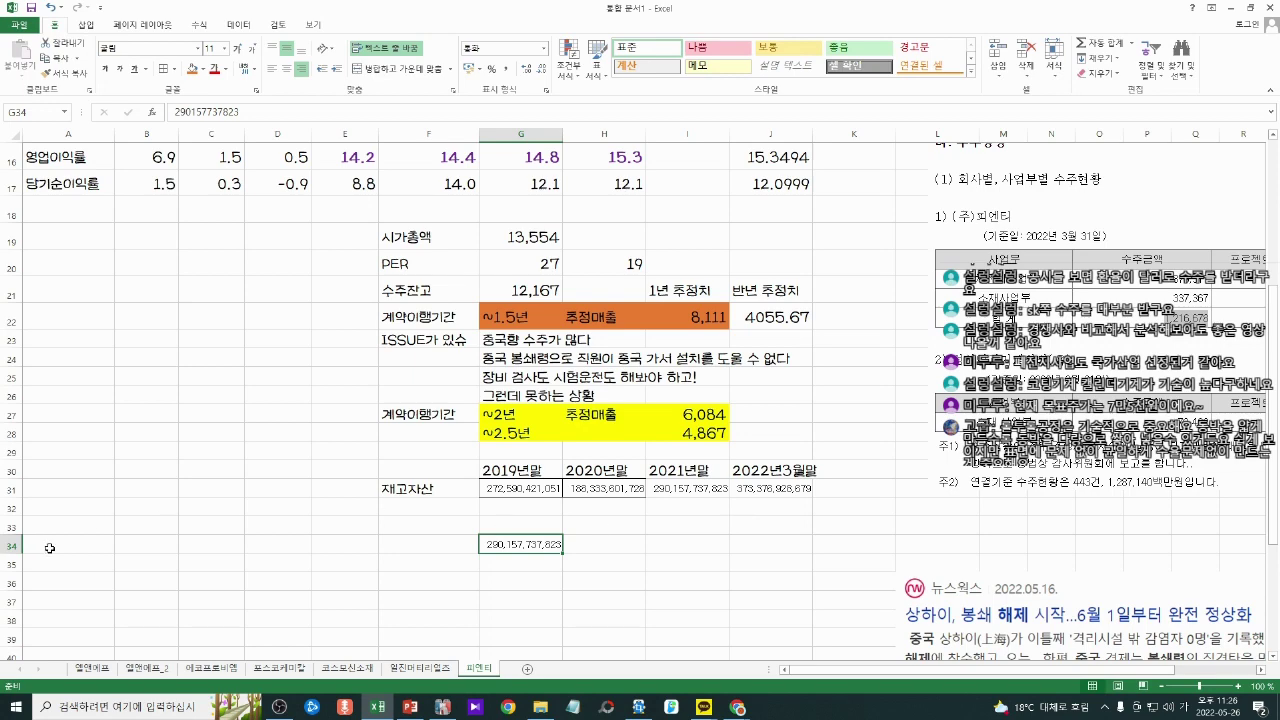
left_click(10, 545)
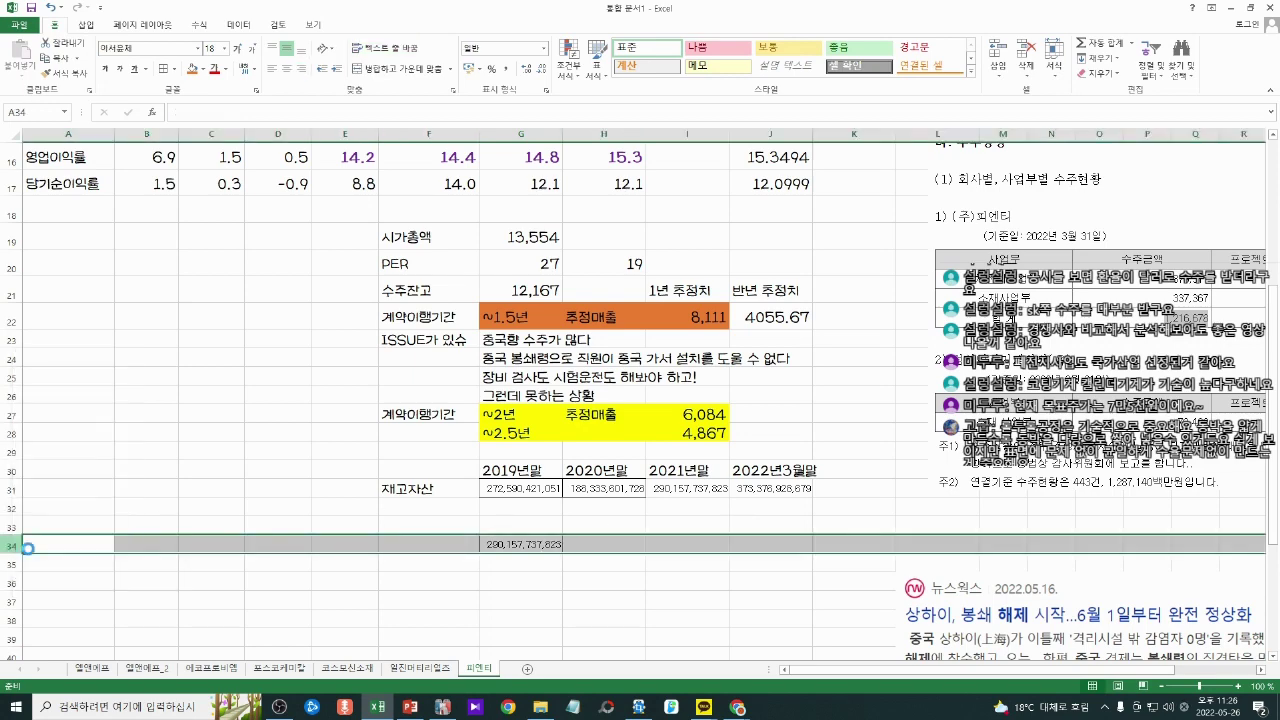
key("Delete")
left_click(505, 581)
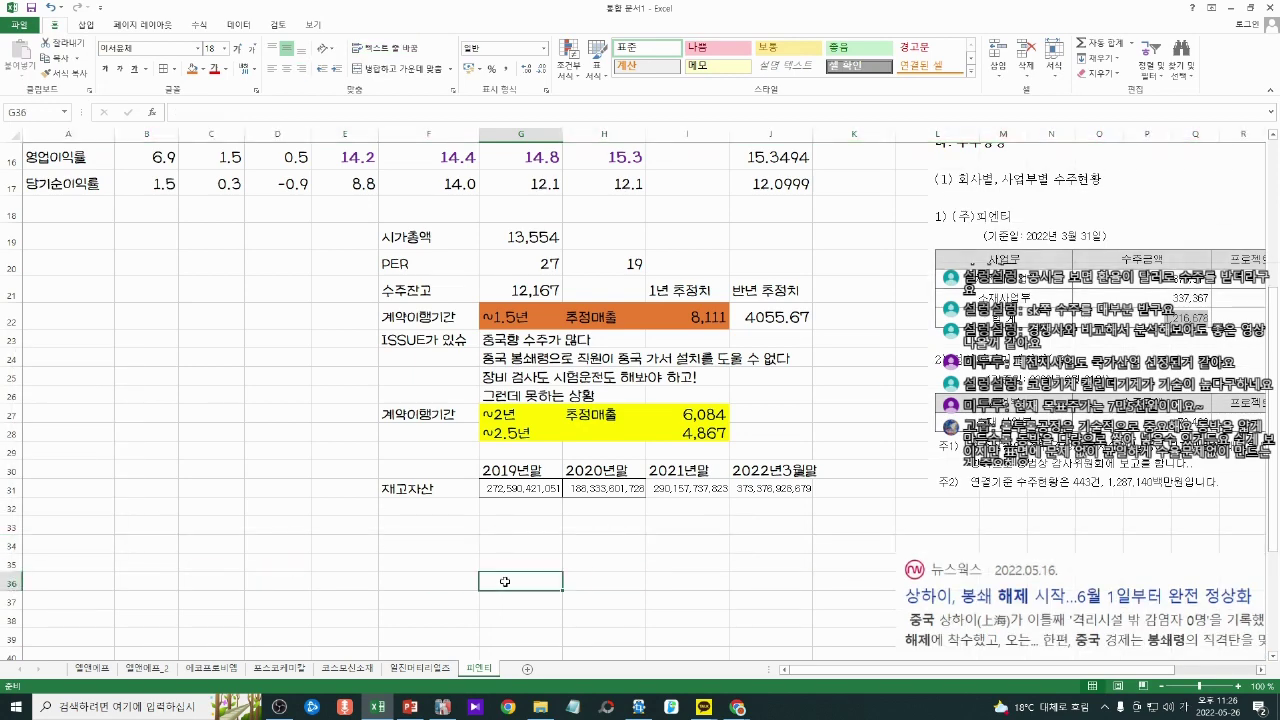
left_click(568, 545)
Step: Review the 재고자산 amounts in G31:J31 from 2019년말 through 2022년3월말
left_click_drag(518, 491, 743, 509)
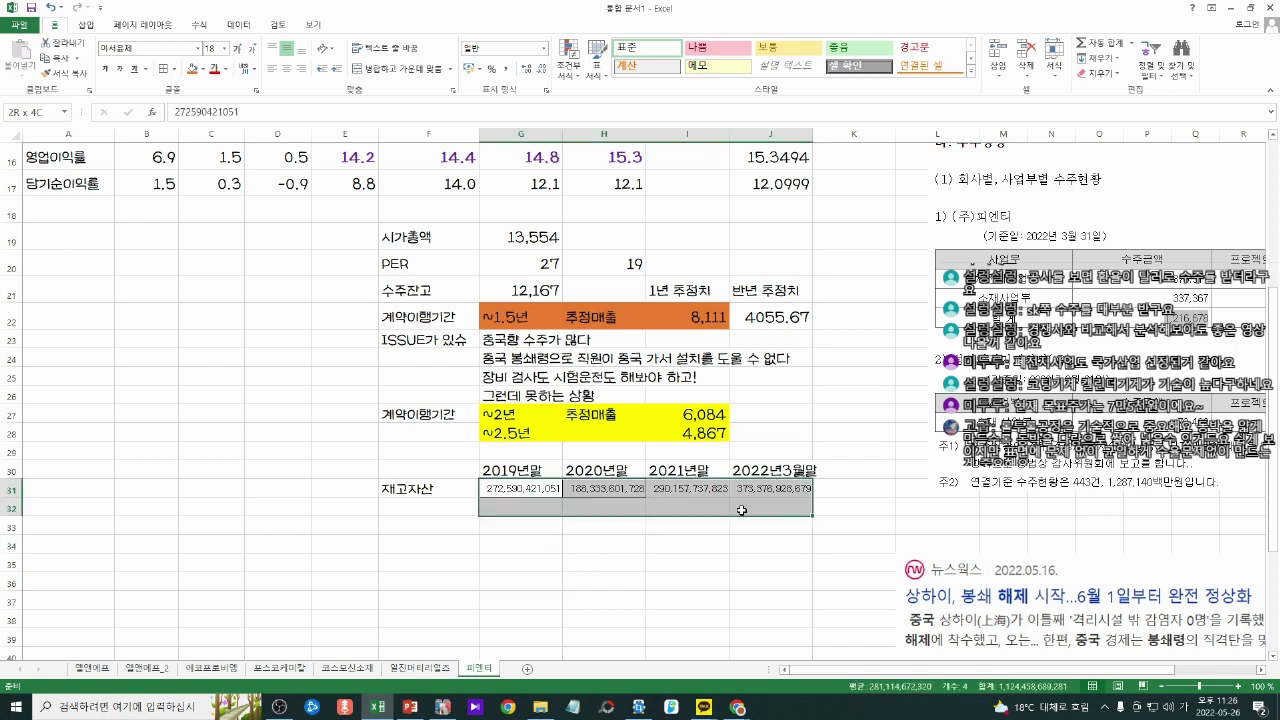
left_click(733, 543)
left_click(713, 527)
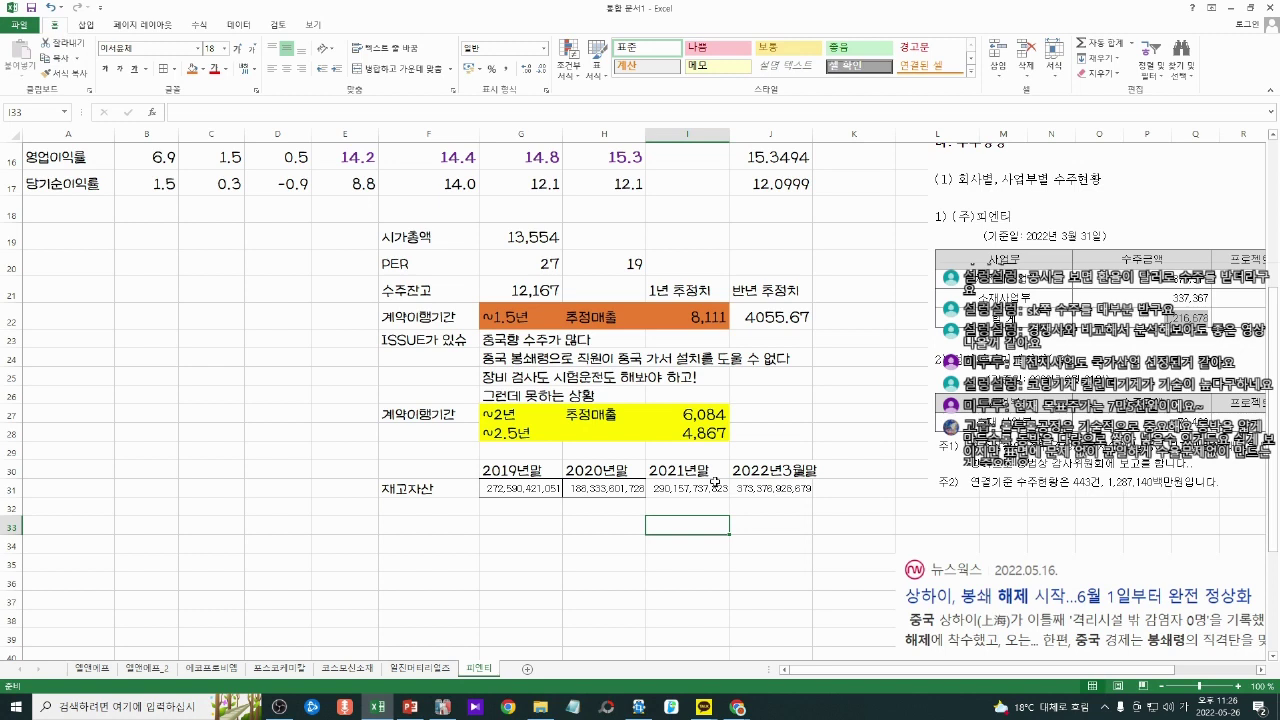
left_click_drag(752, 490, 525, 490)
left_click(548, 499)
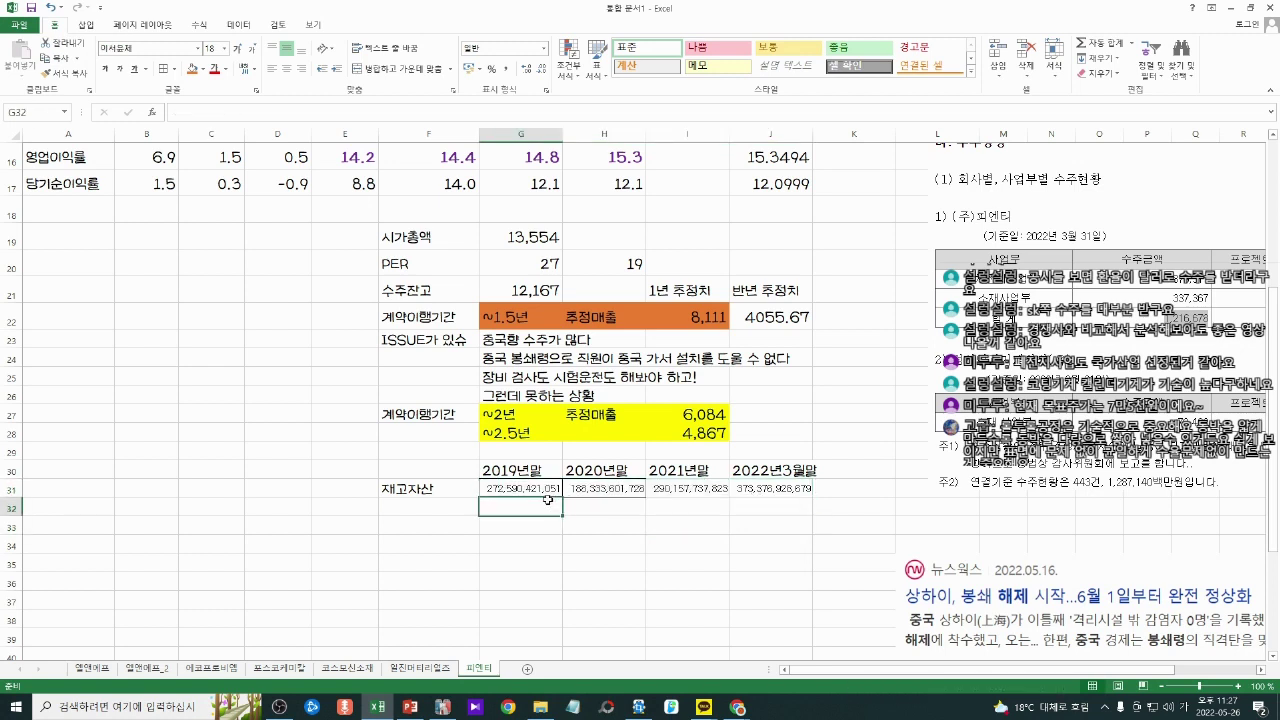
left_click(660, 525)
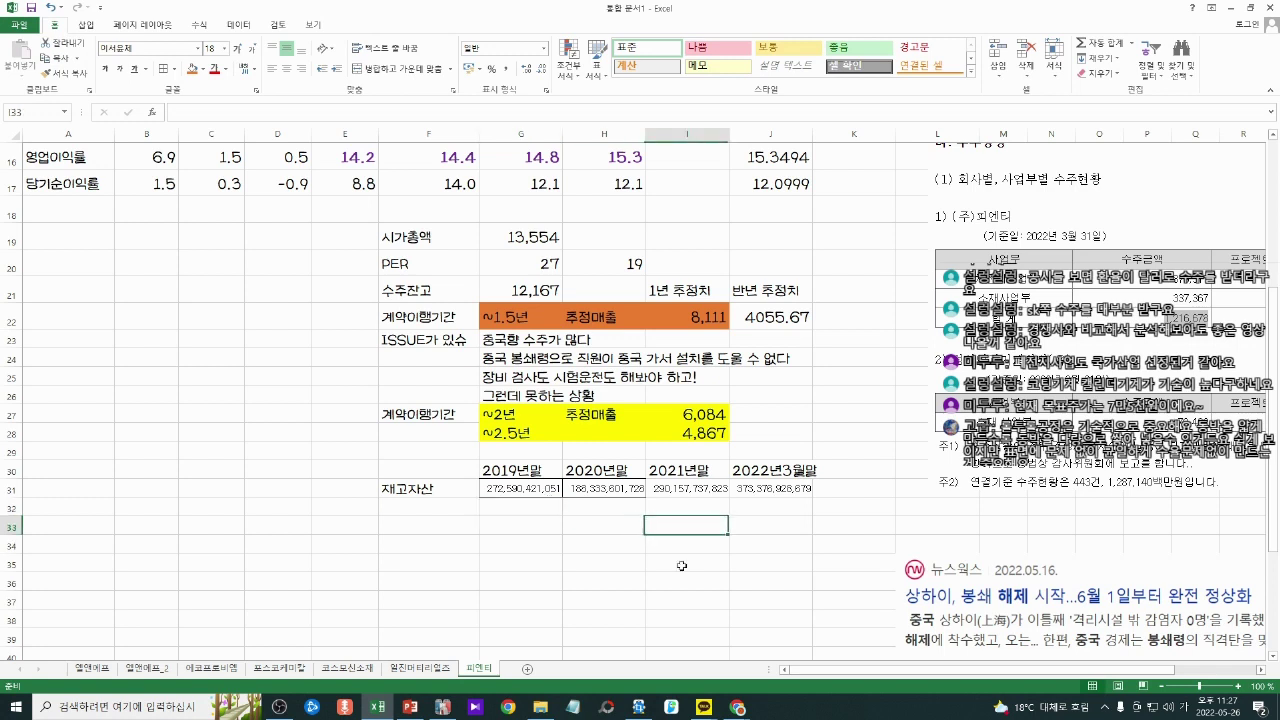
left_click(686, 580)
left_click(786, 520)
left_click(783, 507)
left_click(783, 491)
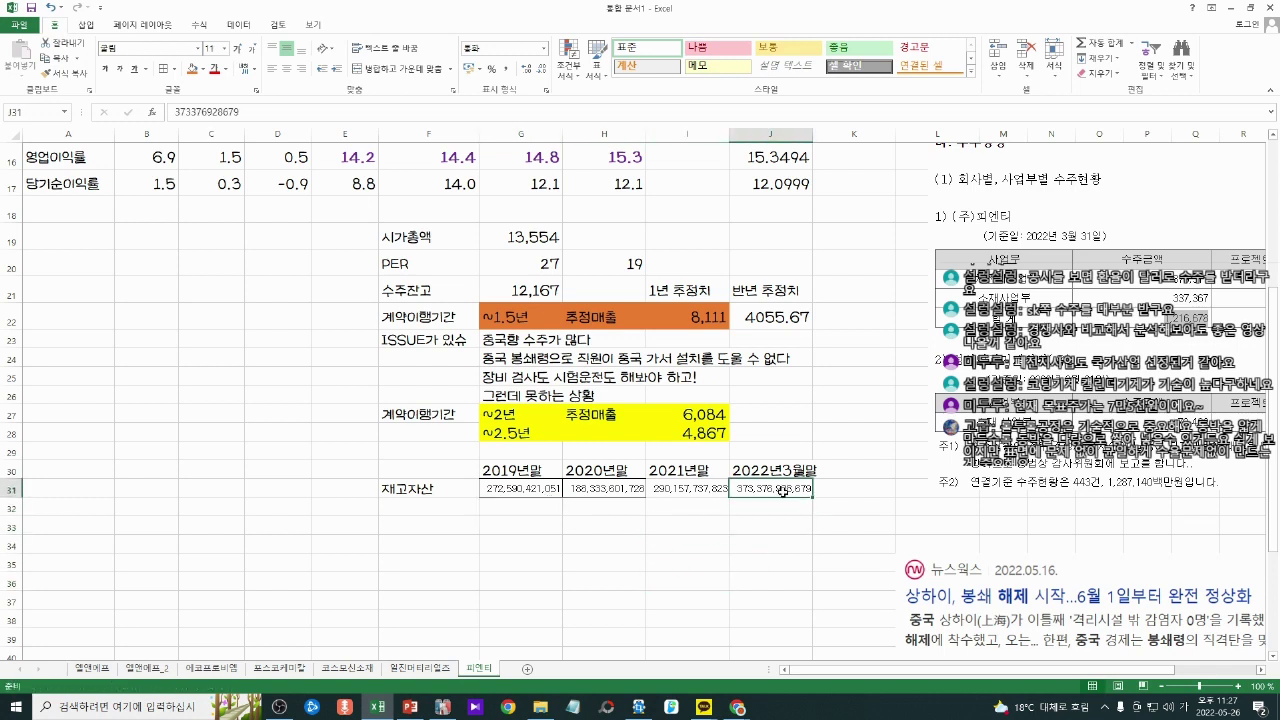
key("Down")
type("+")
left_click(782, 491)
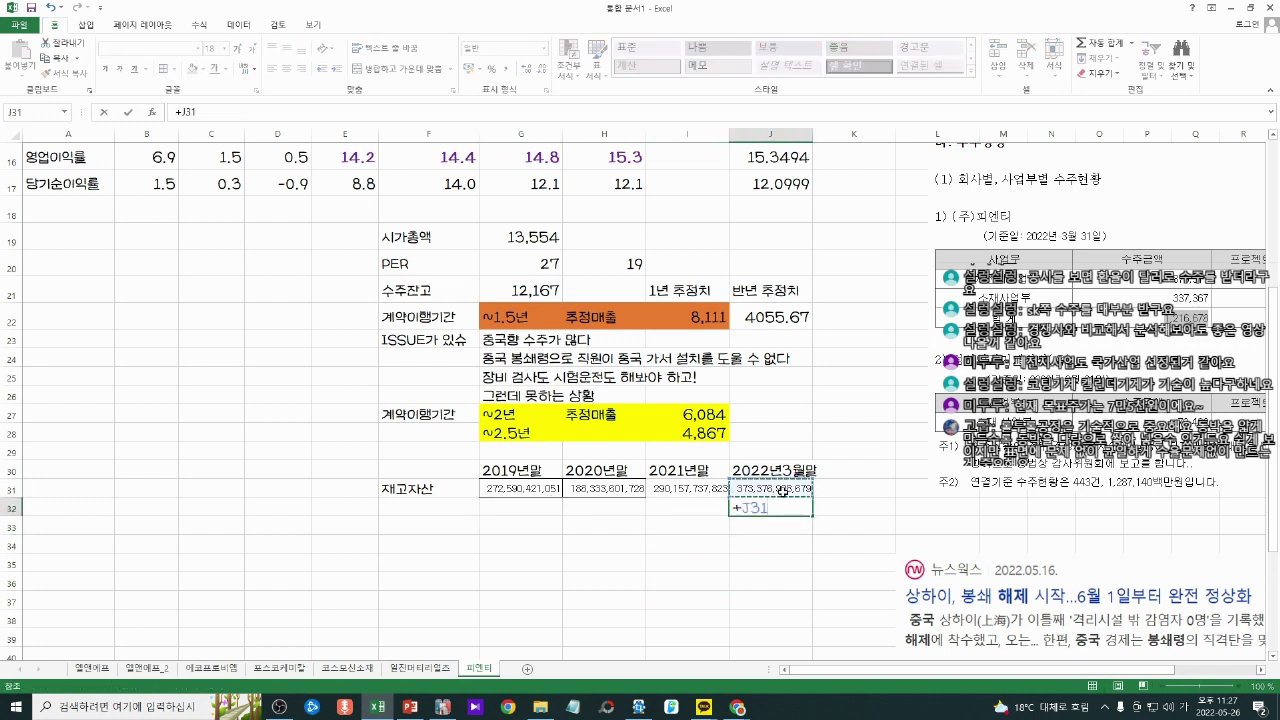
key("Escape")
Step: Compare the 재고자산 amounts period by period, from 2019년말 to 2020년말, 2021년말 and 2022년3월말
key("Up")
key("Left")
key("Left")
key("Left")
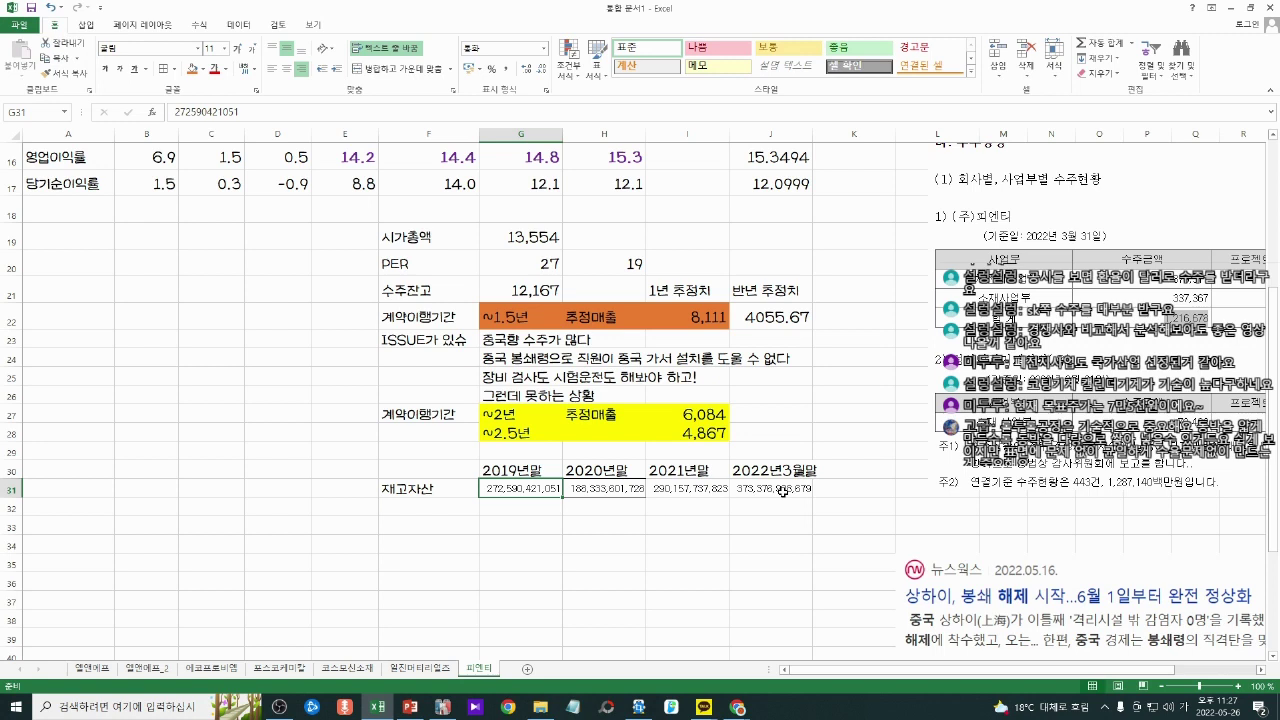
key("Right")
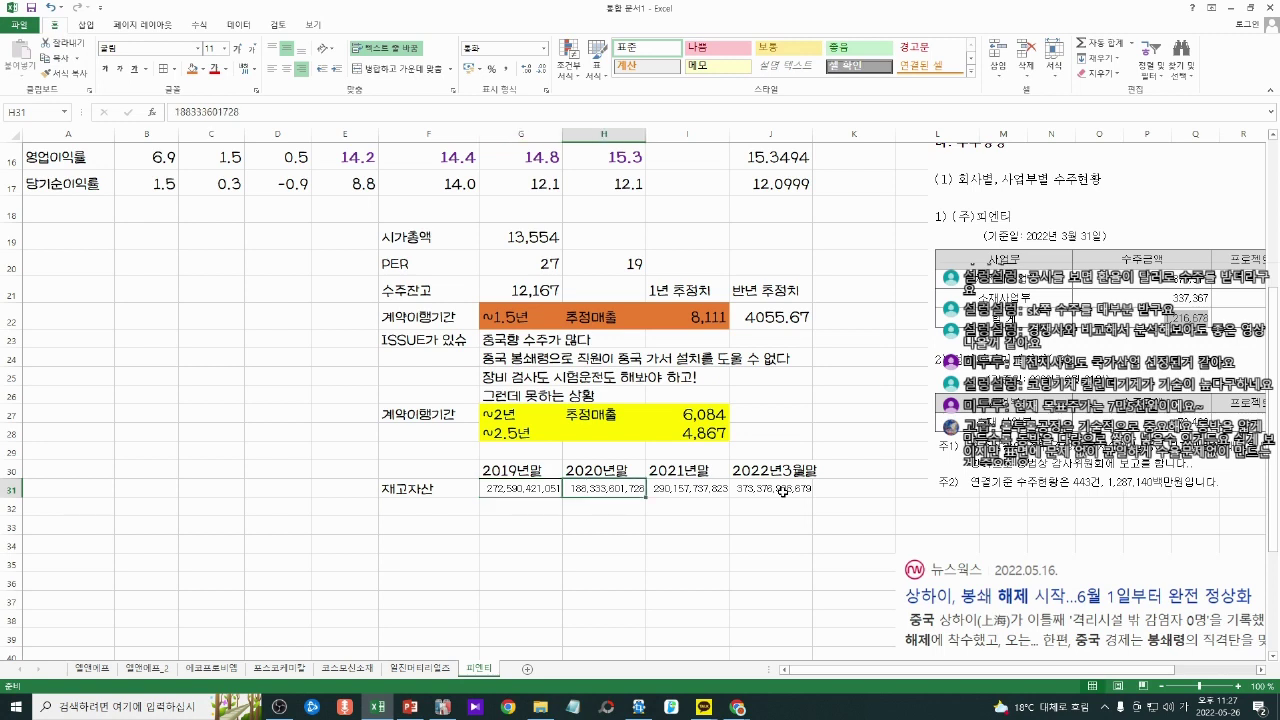
left_click(498, 493)
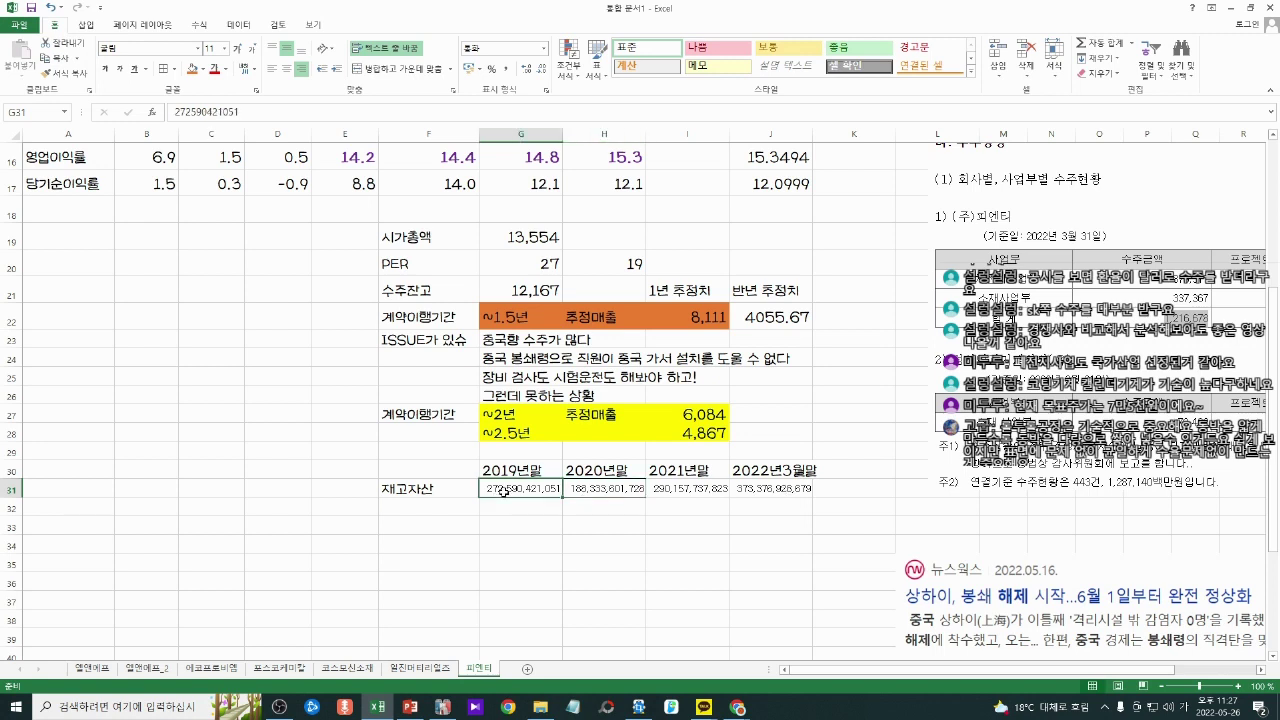
left_click_drag(616, 493, 668, 491)
left_click(672, 491)
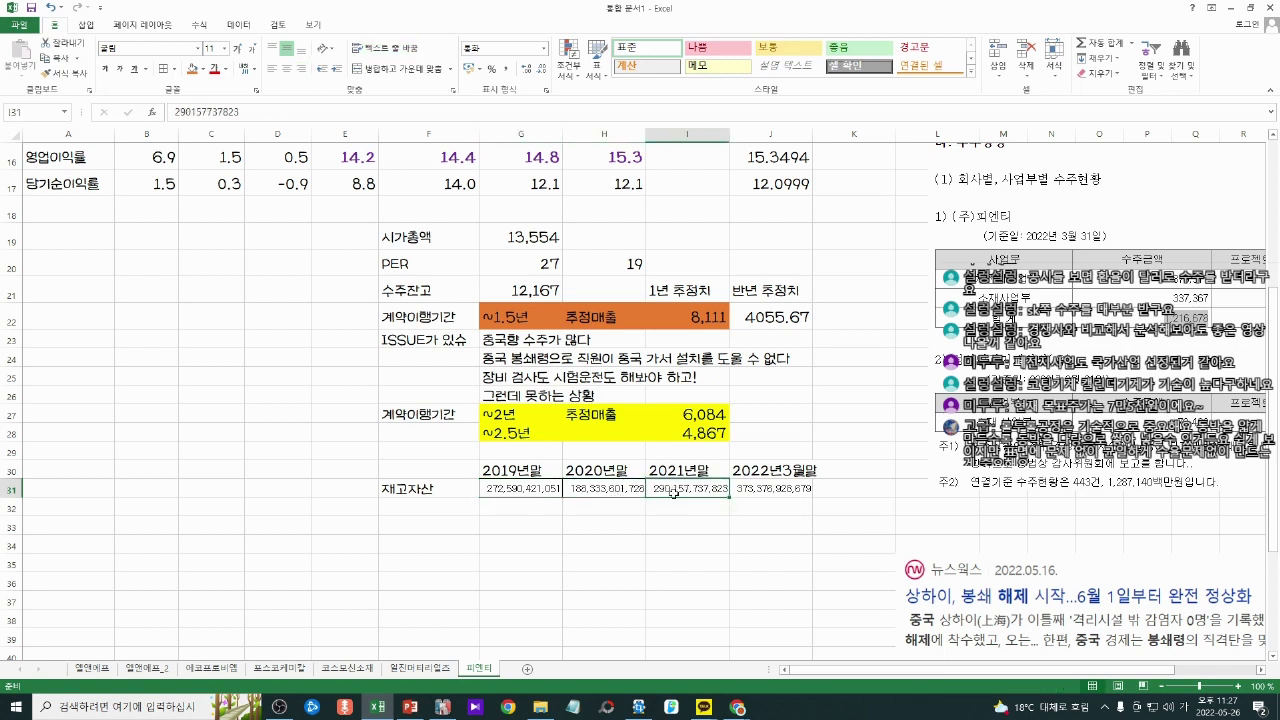
left_click(620, 491)
left_click(688, 494)
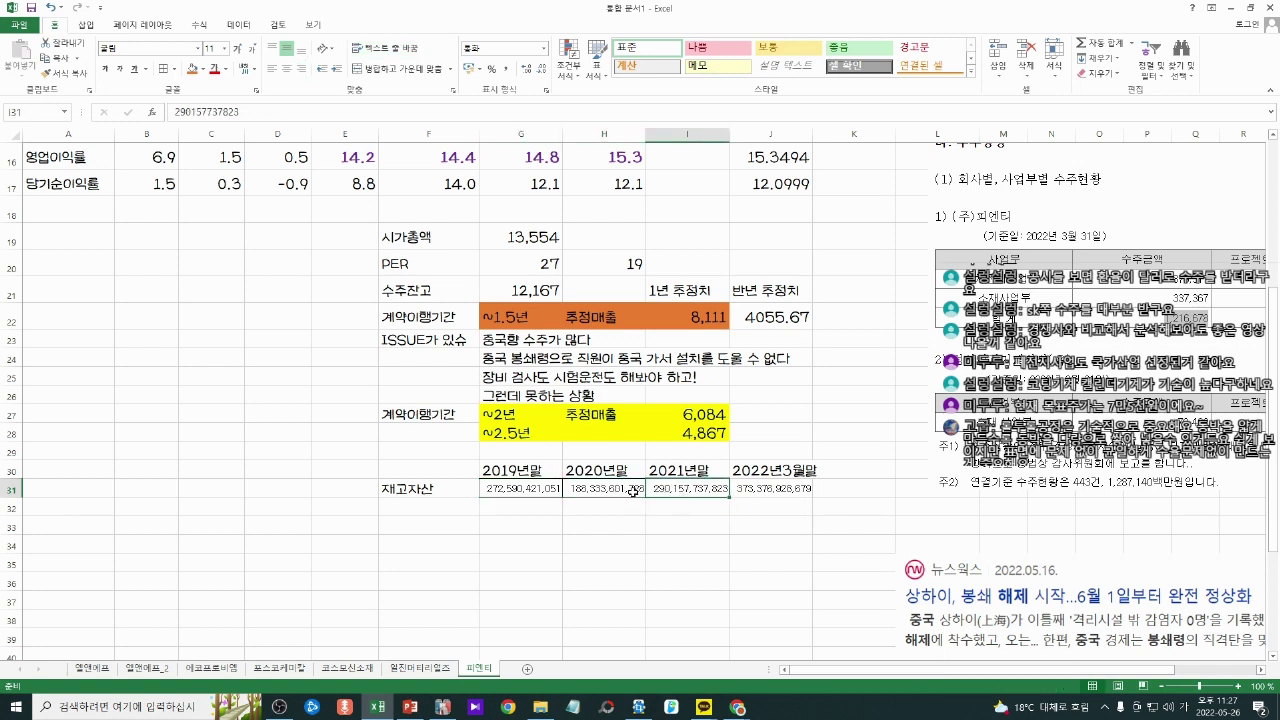
left_click(752, 490)
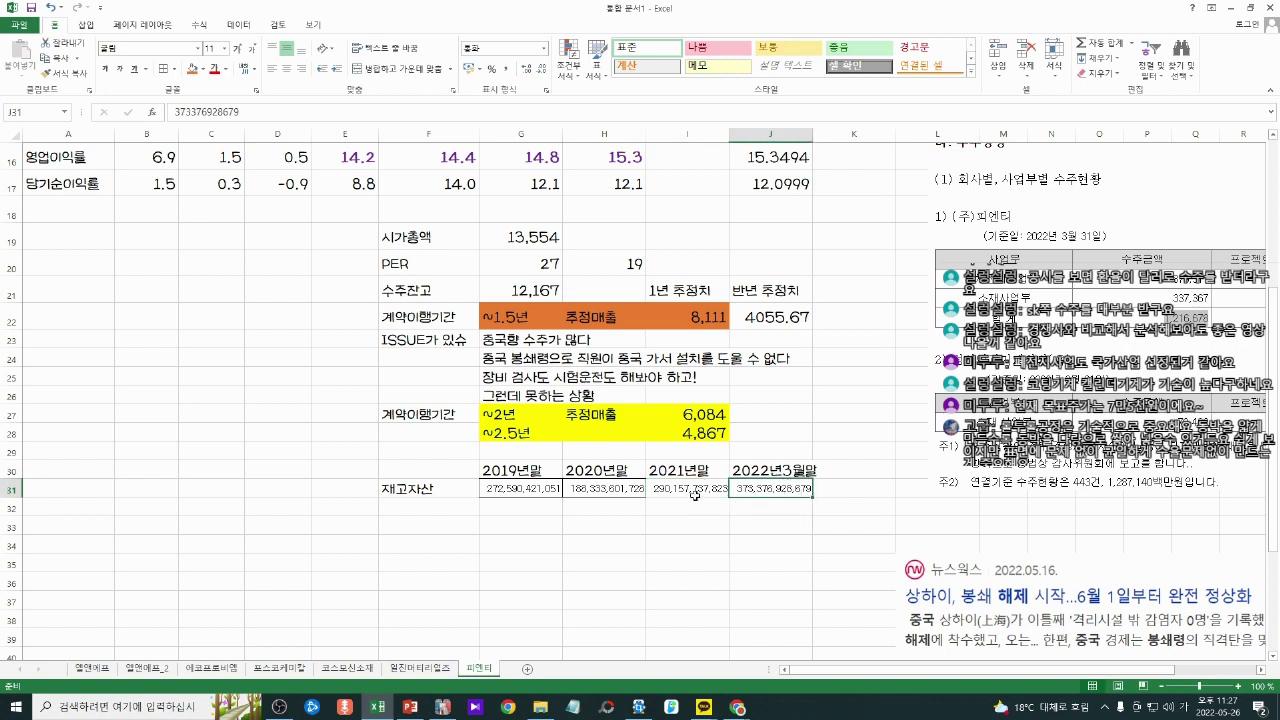
left_click_drag(695, 495, 757, 491)
left_click(758, 491)
Step: Enter the text note = 예비 매출 in F32, directly below the 재고자산 label
left_click(756, 513)
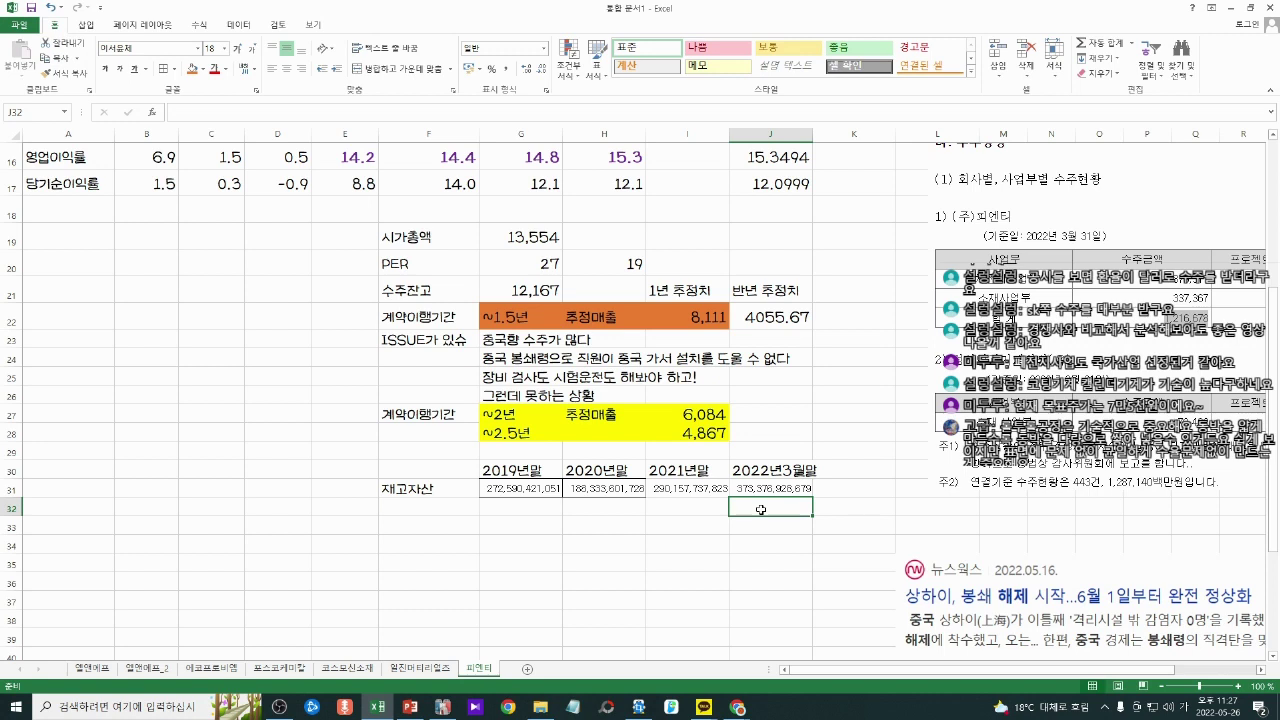
key("Left")
key("Left")
key("Left")
key("Left")
type("= 예비")
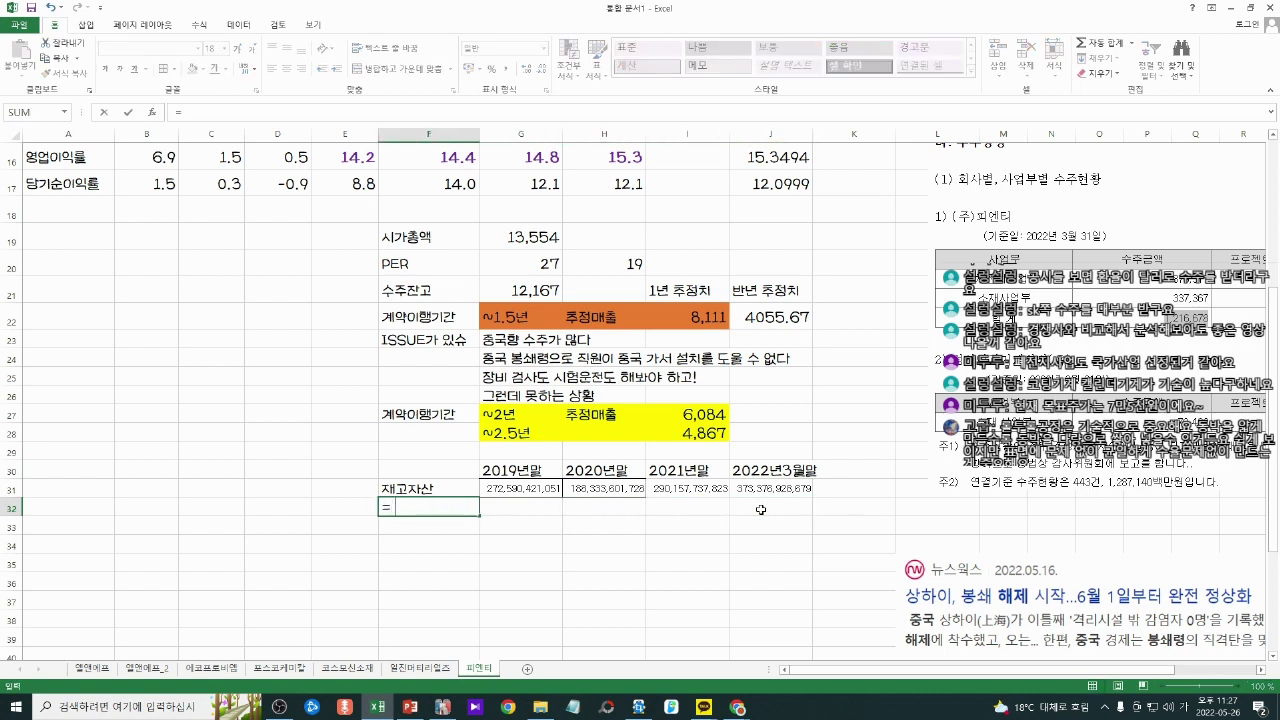
key("Return")
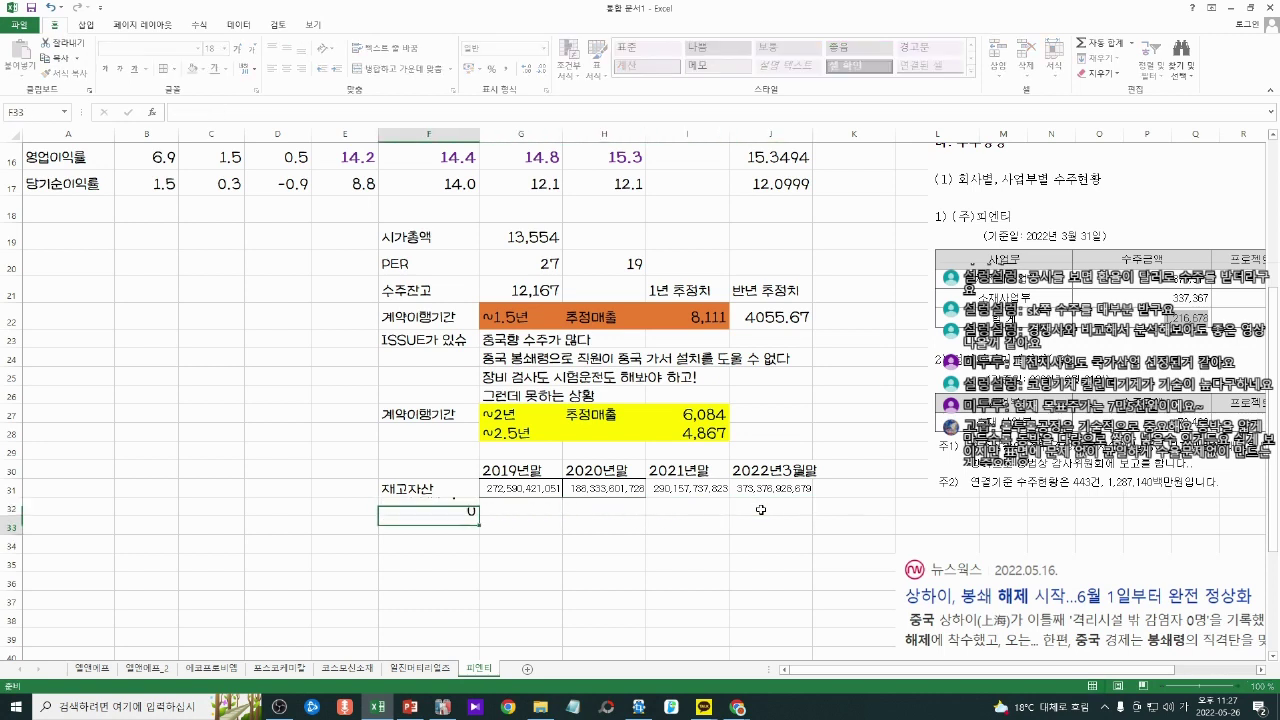
key("Up")
key("BackSpace")
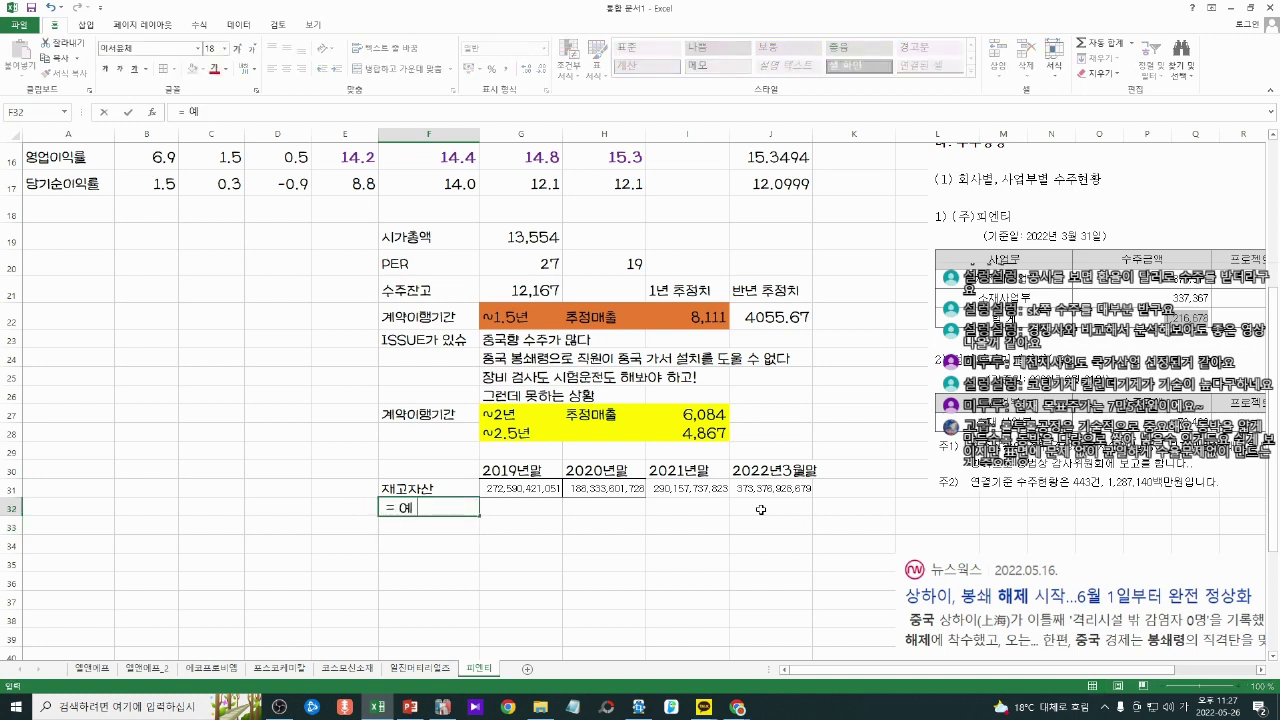
type("비 매출")
key("Return")
Step: Make the 2022년3월말 재고자산 amount in J31 bold and auto-fit the width of column J
left_click(783, 484)
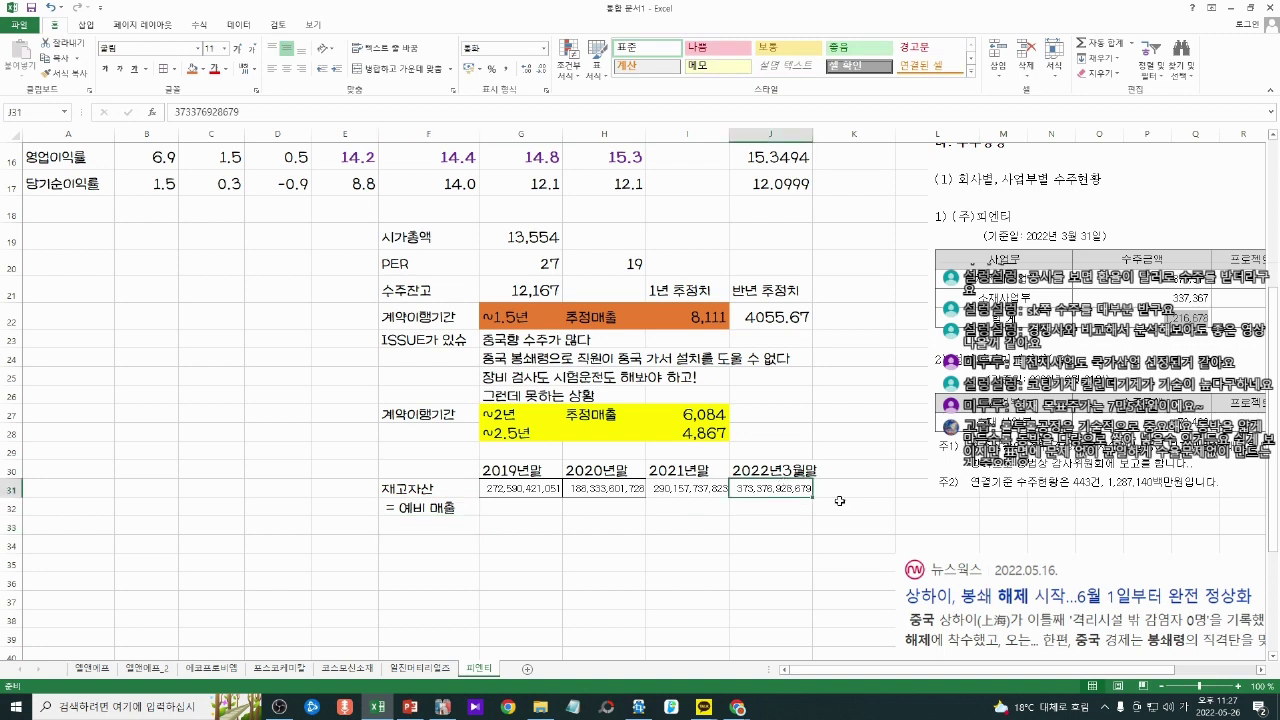
key("ctrl+b")
double_click(806, 128)
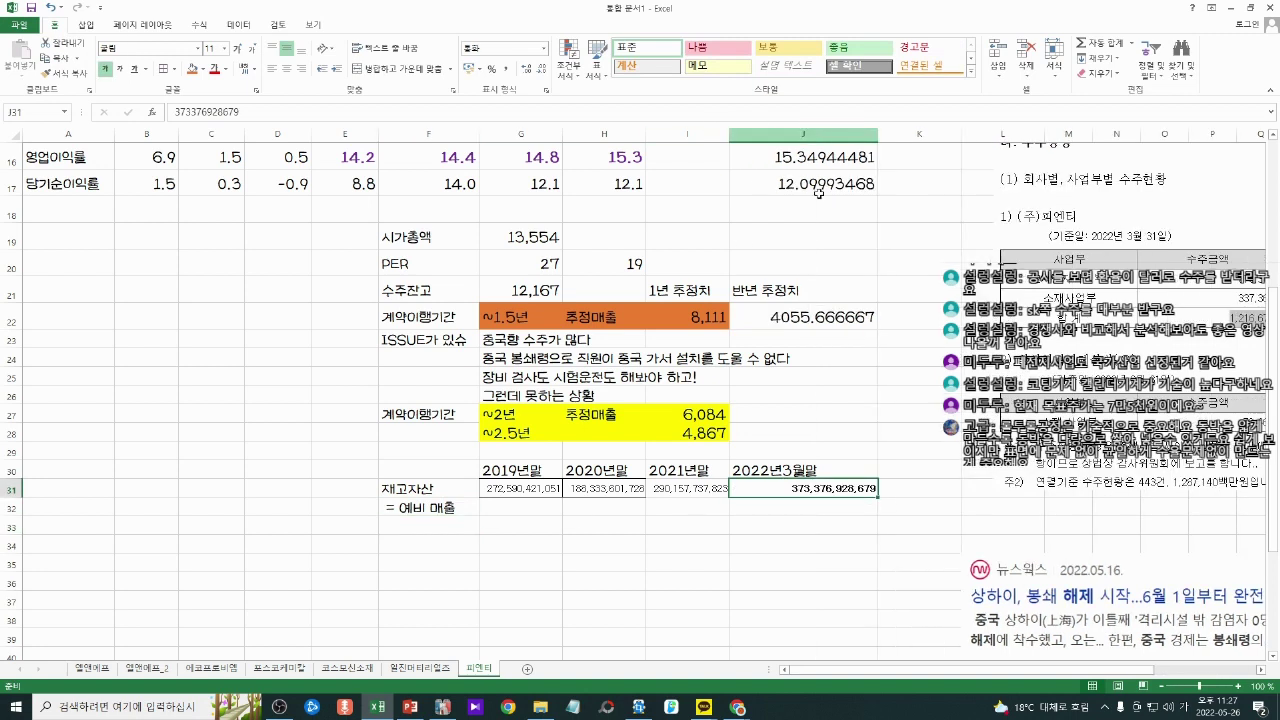
Step: Narrow column J so that it just fits the 2022년3월말 재고자산 amount
left_click(905, 450)
left_click_drag(877, 130, 840, 130)
left_click(810, 528)
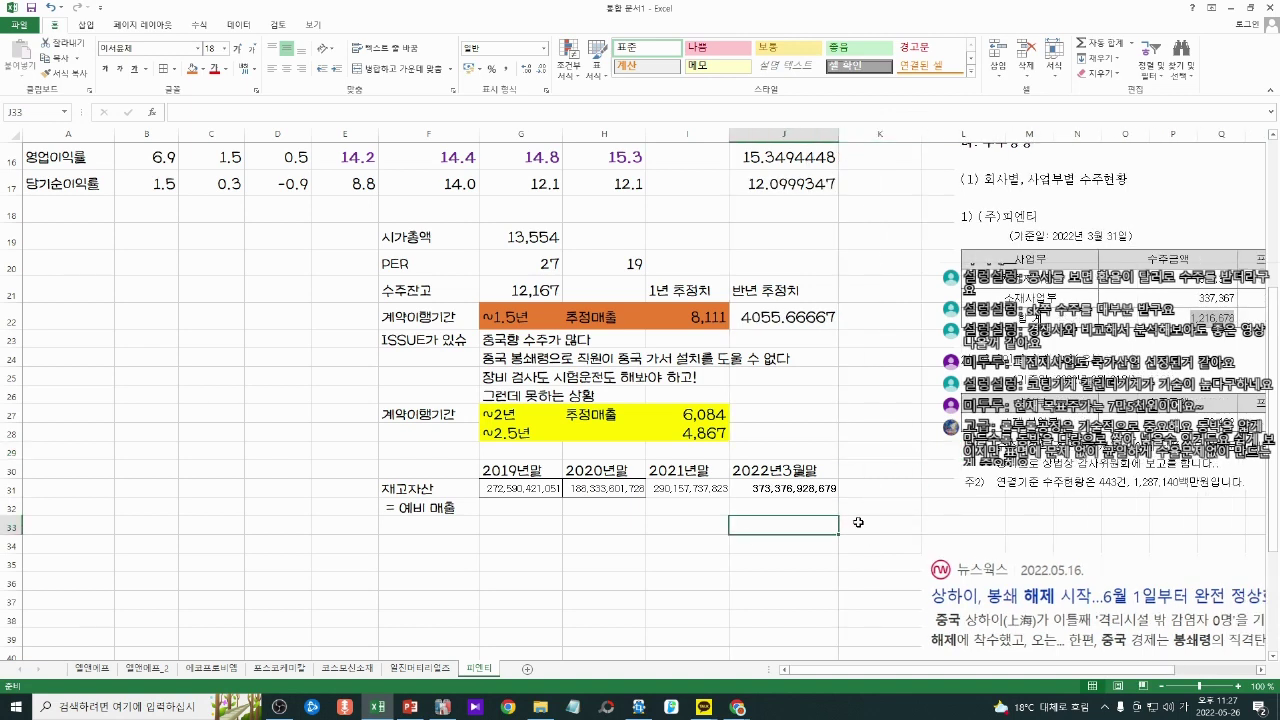
left_click(792, 492)
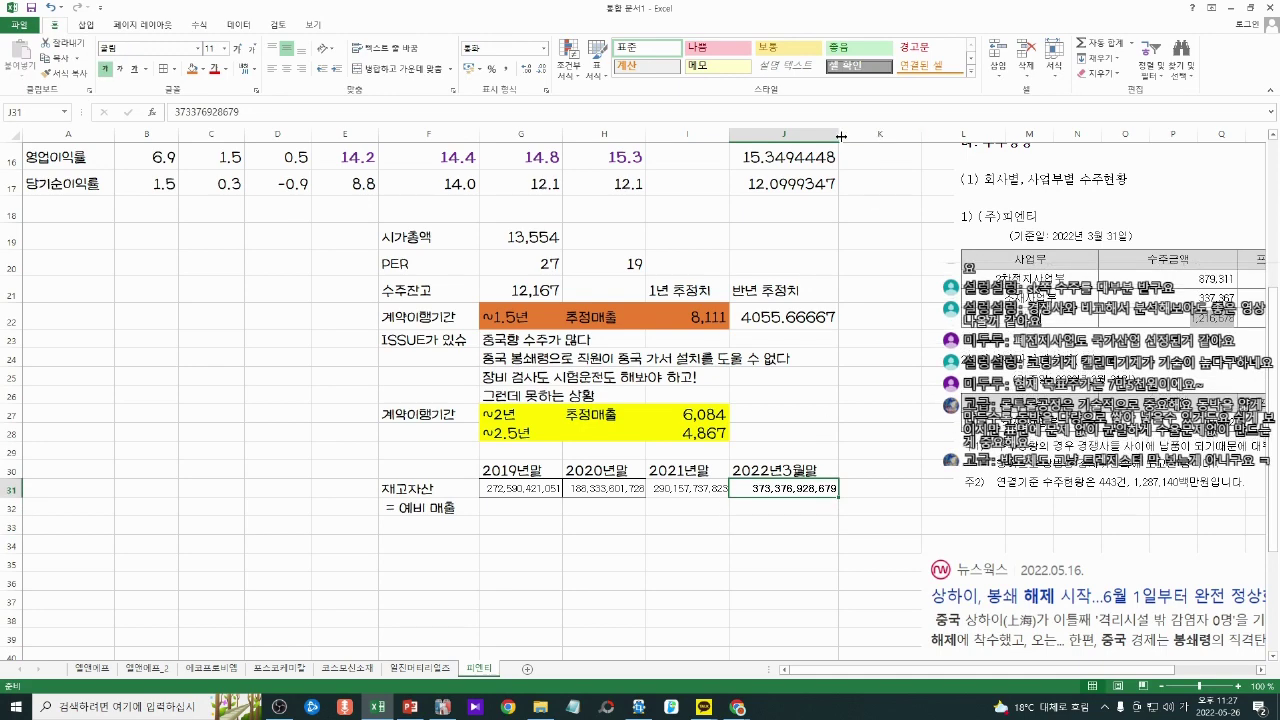
left_click_drag(841, 136, 826, 136)
left_click(868, 293)
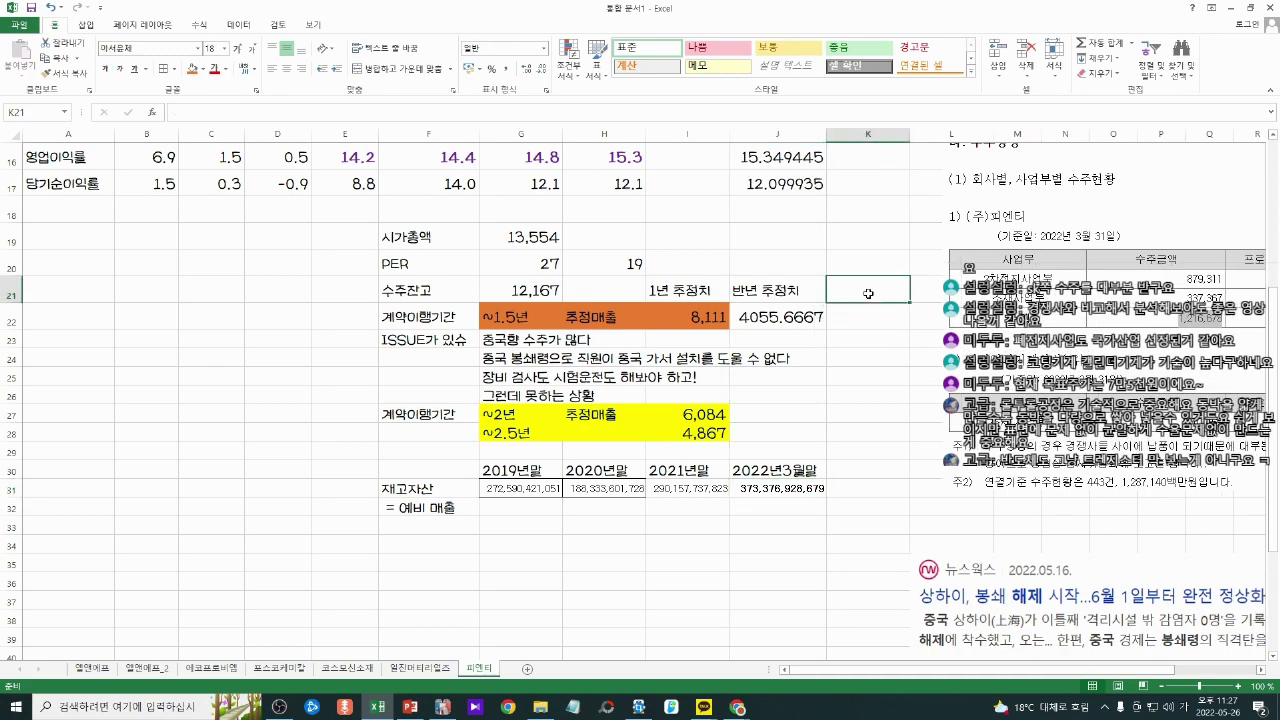
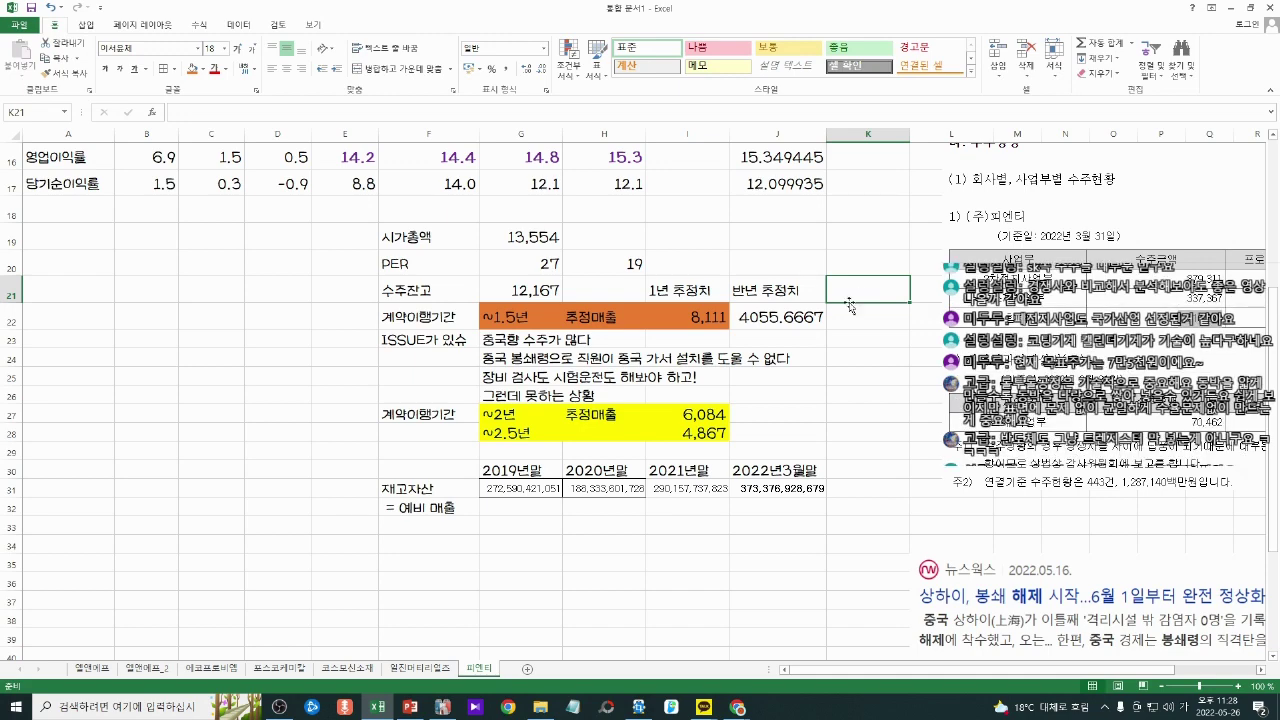
Step: Switch to the 피엔티 2022.03.23 사업보고서 in Chrome, open 5. 재무제표 주석, and search it for 재공품
mouse_move(738, 707)
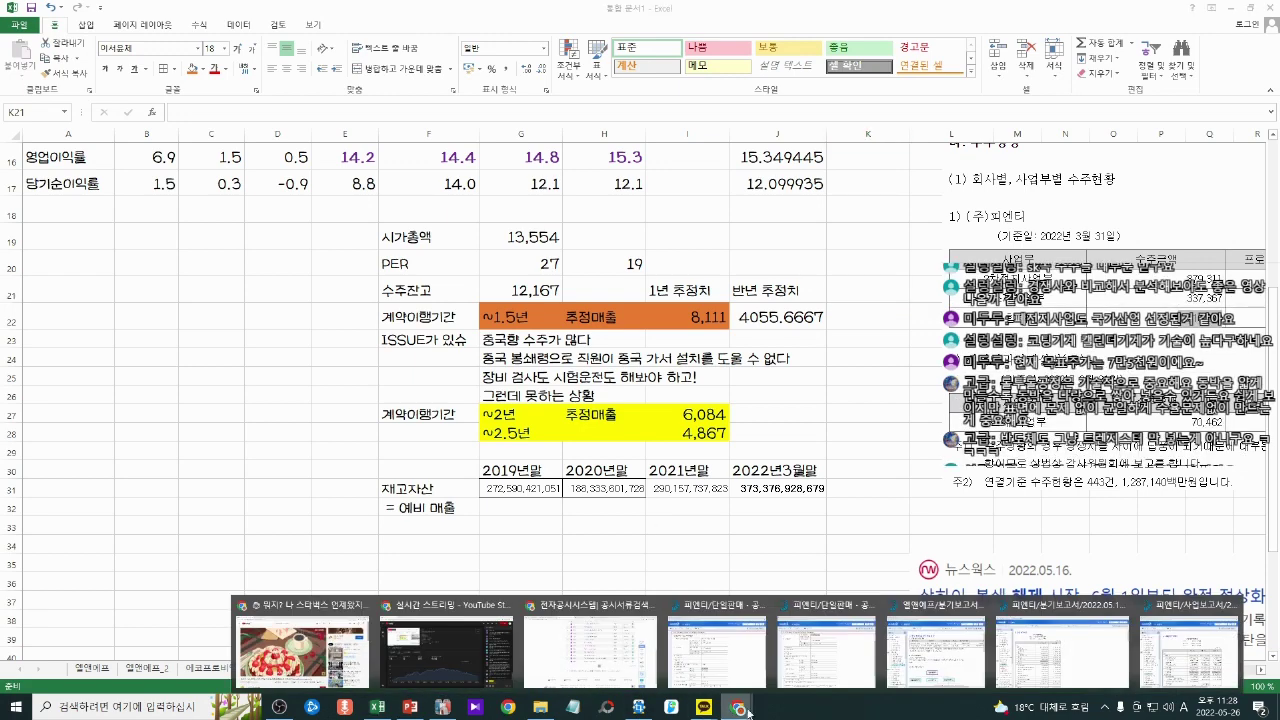
mouse_move(595, 665)
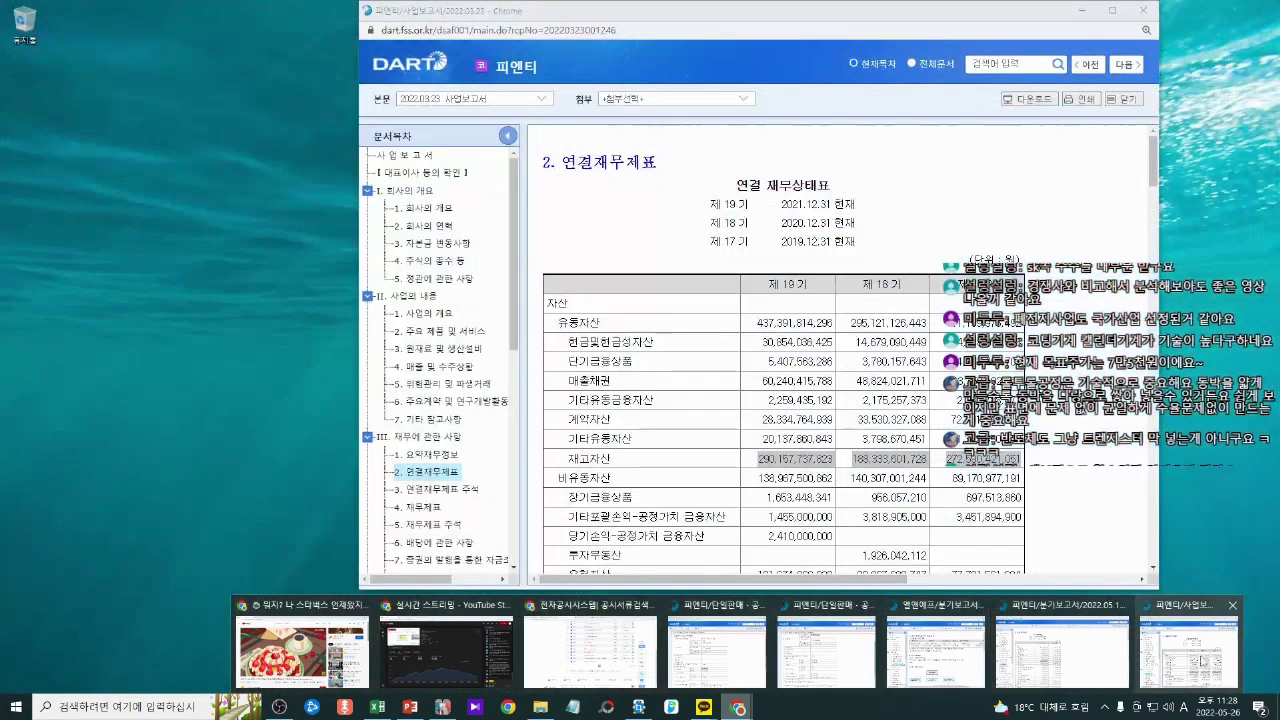
left_click(1185, 658)
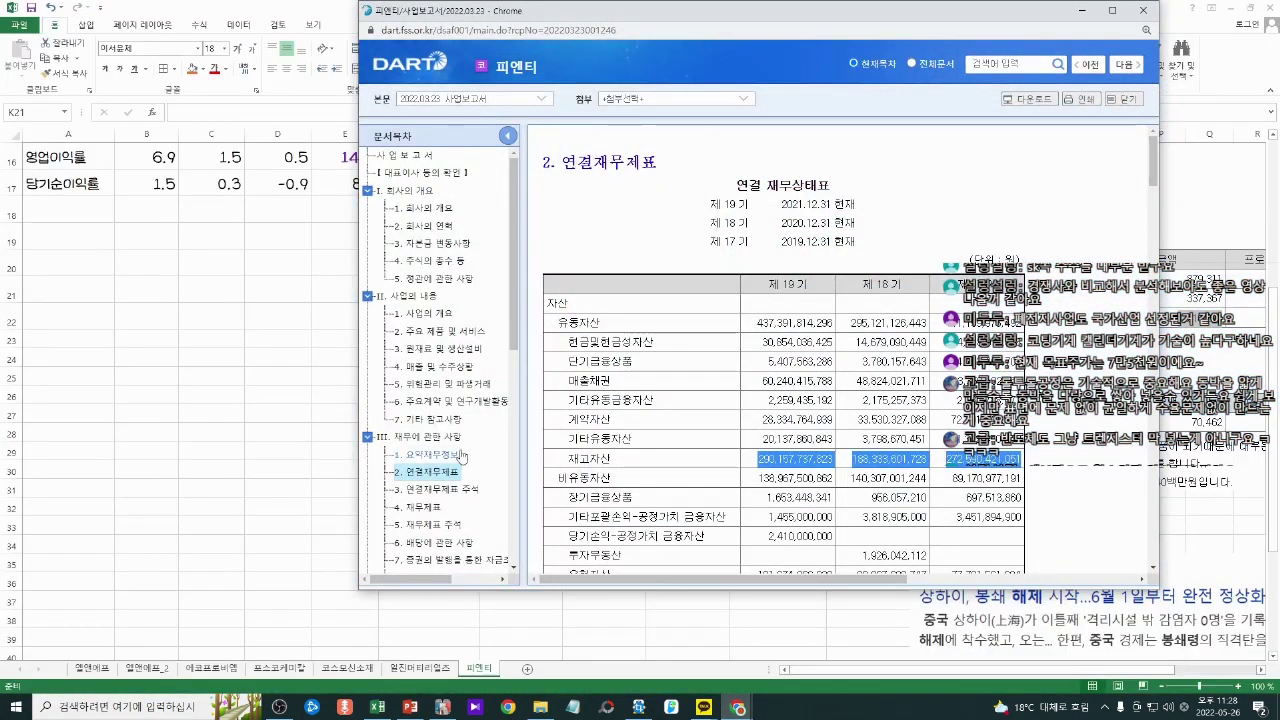
scroll(463, 453, "down", 2)
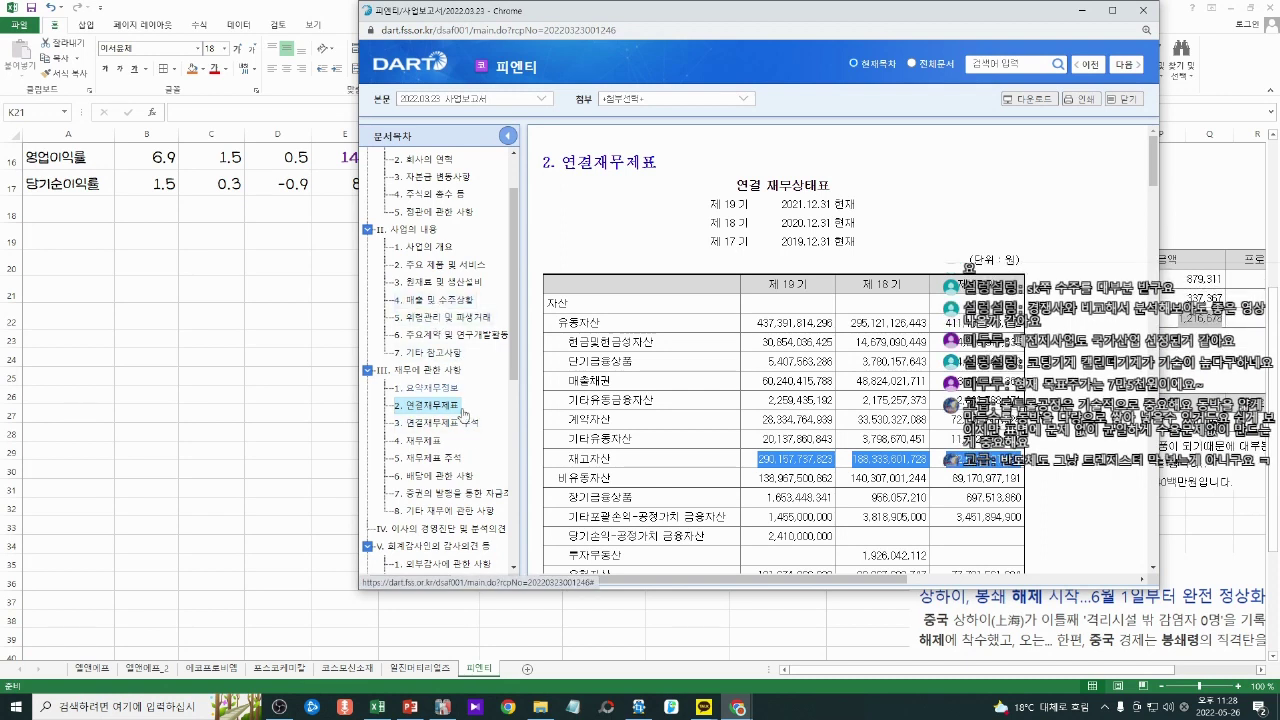
left_click(449, 470)
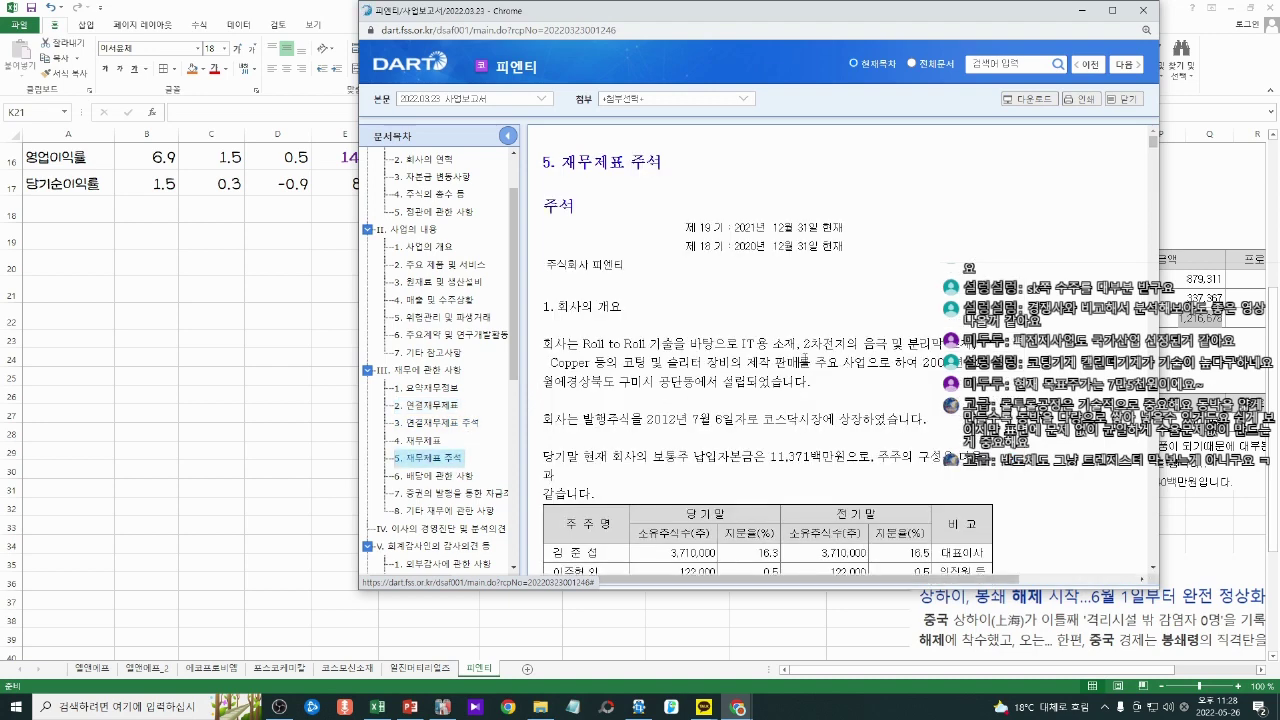
key("ctrl+f")
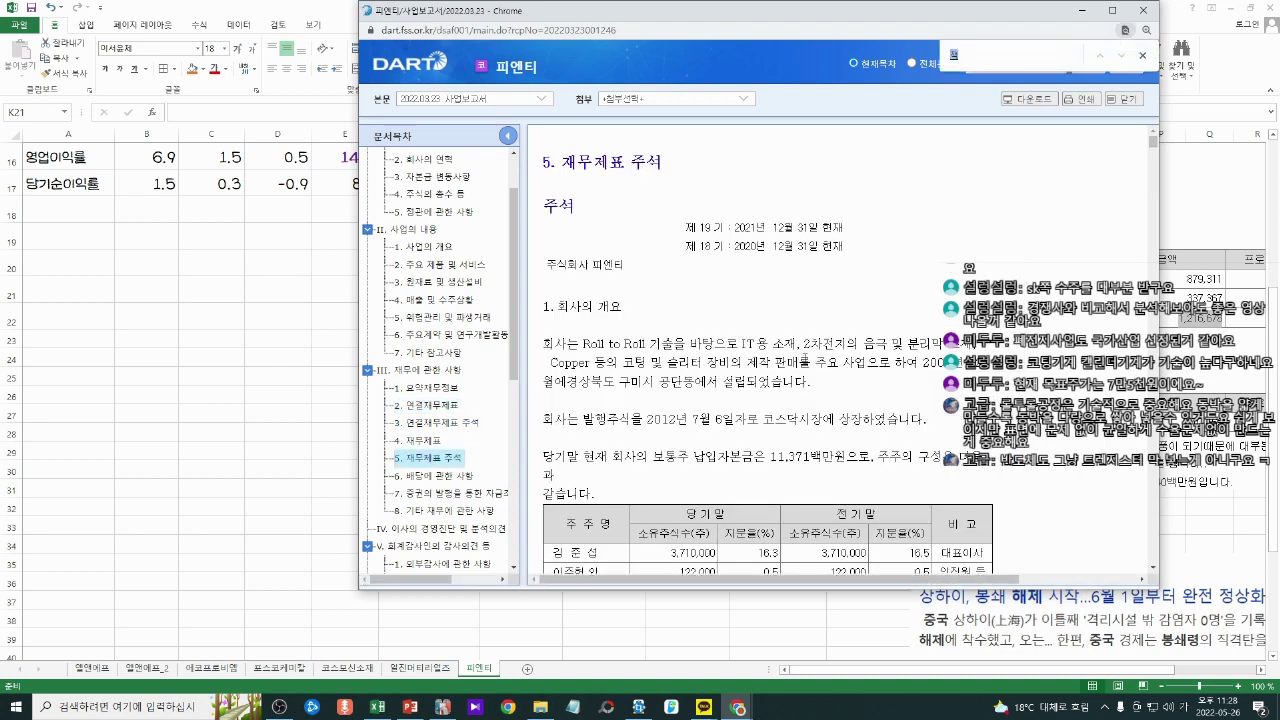
type("재공품")
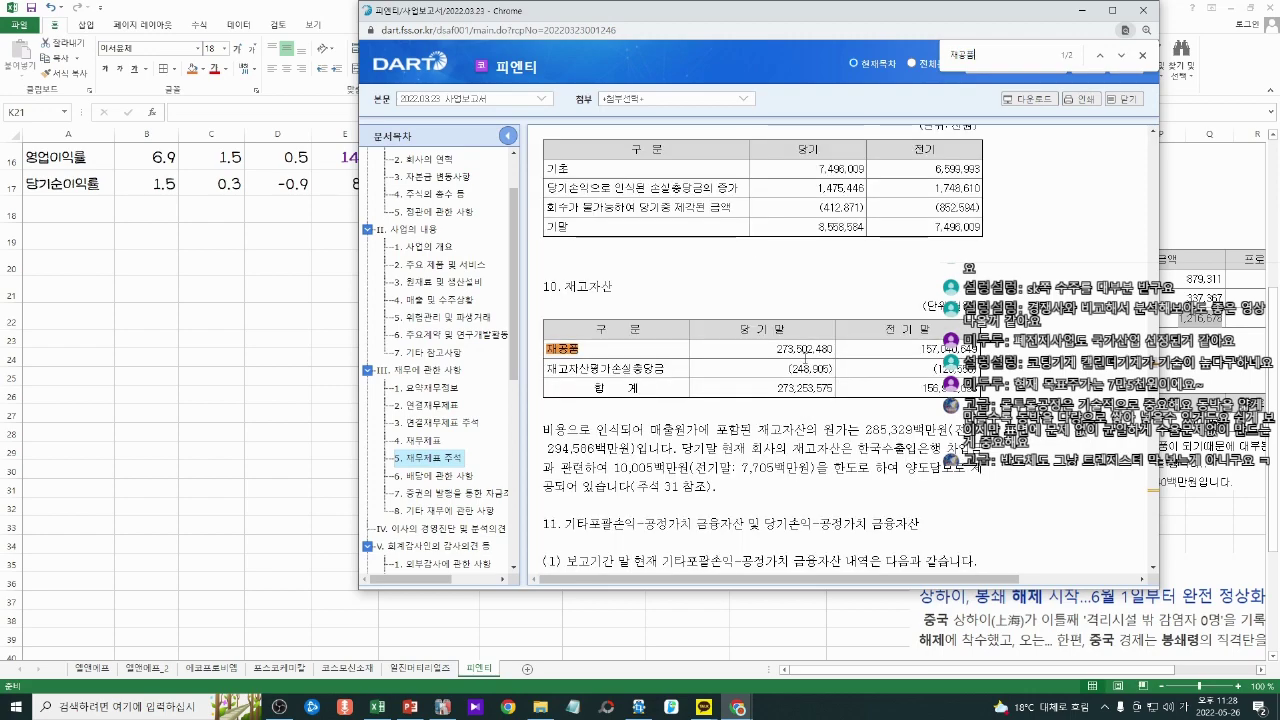
key("Escape")
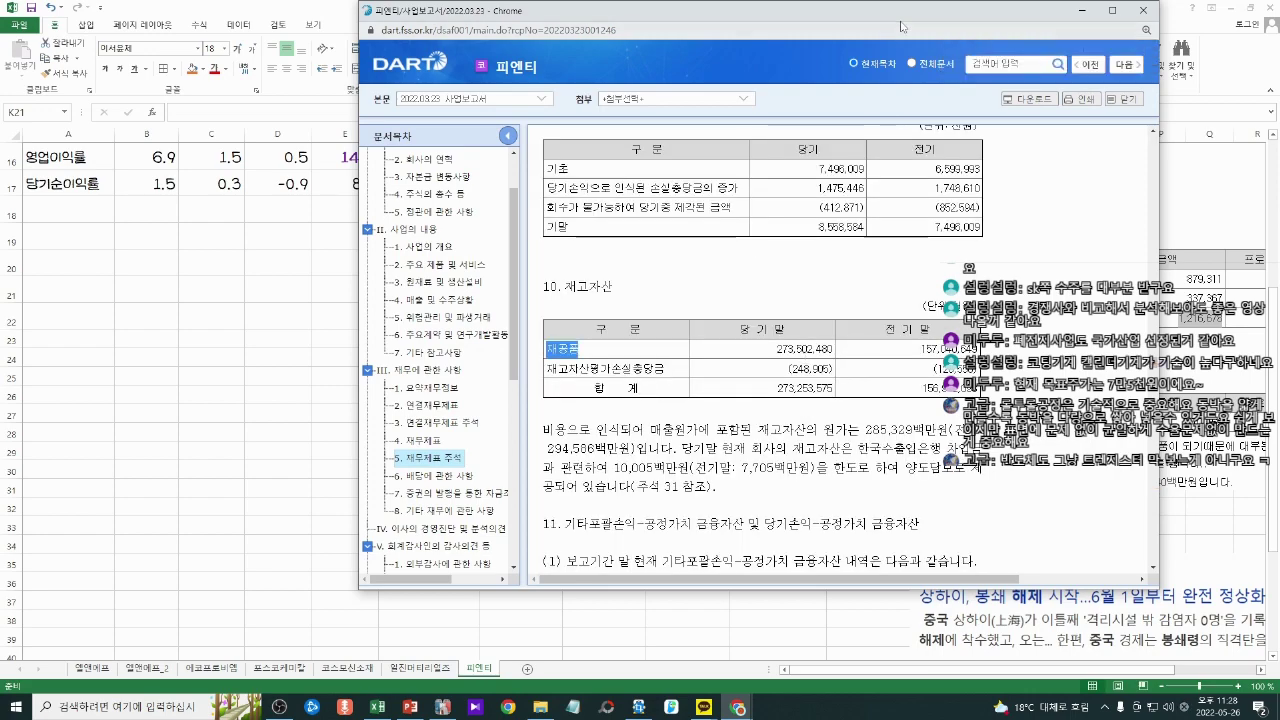
Step: Reposition the report window over the worksheet and examine note 10's 재고자산 table in the 재무제표 주석
left_click_drag(929, 17, 414, 80)
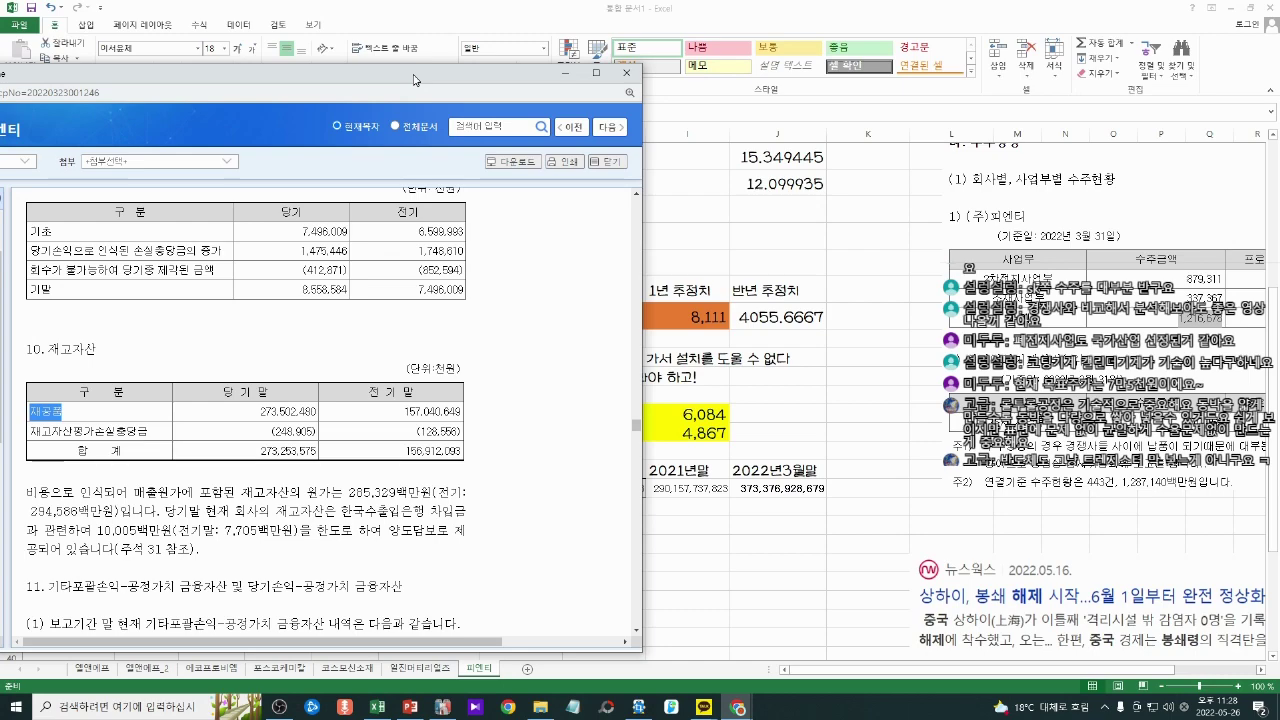
left_click_drag(414, 80, 738, 84)
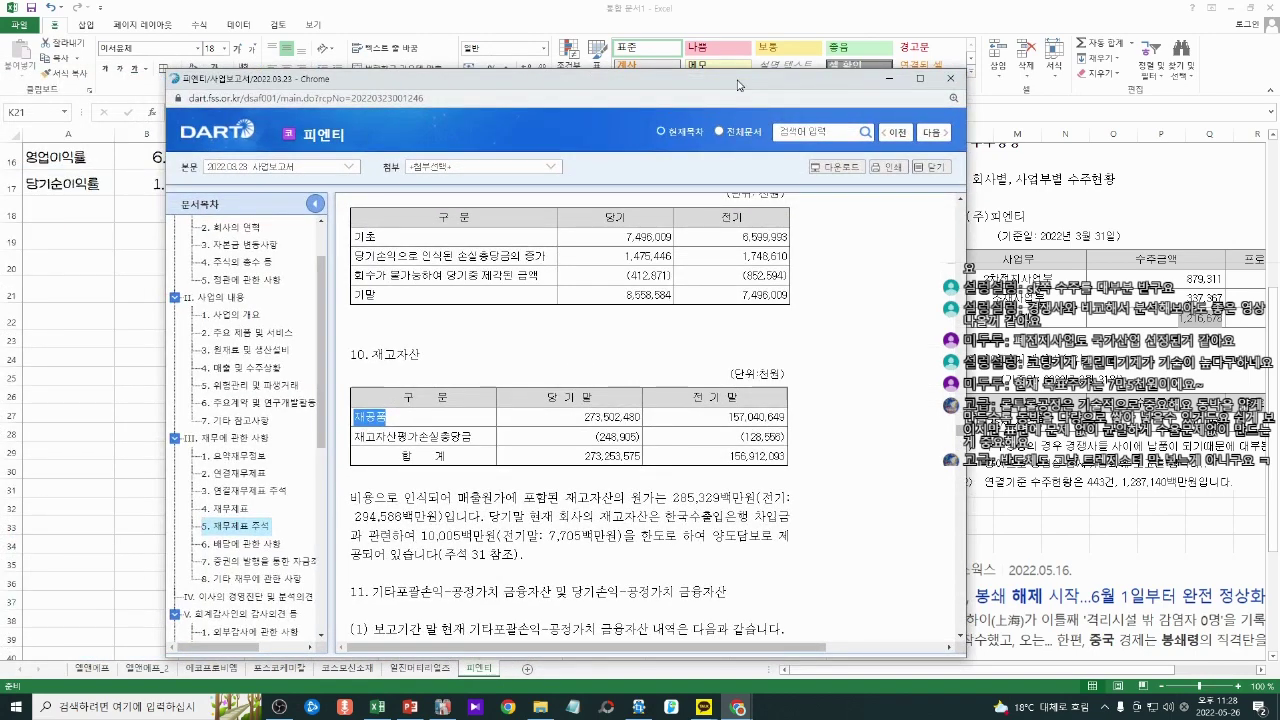
left_click_drag(738, 84, 410, 88)
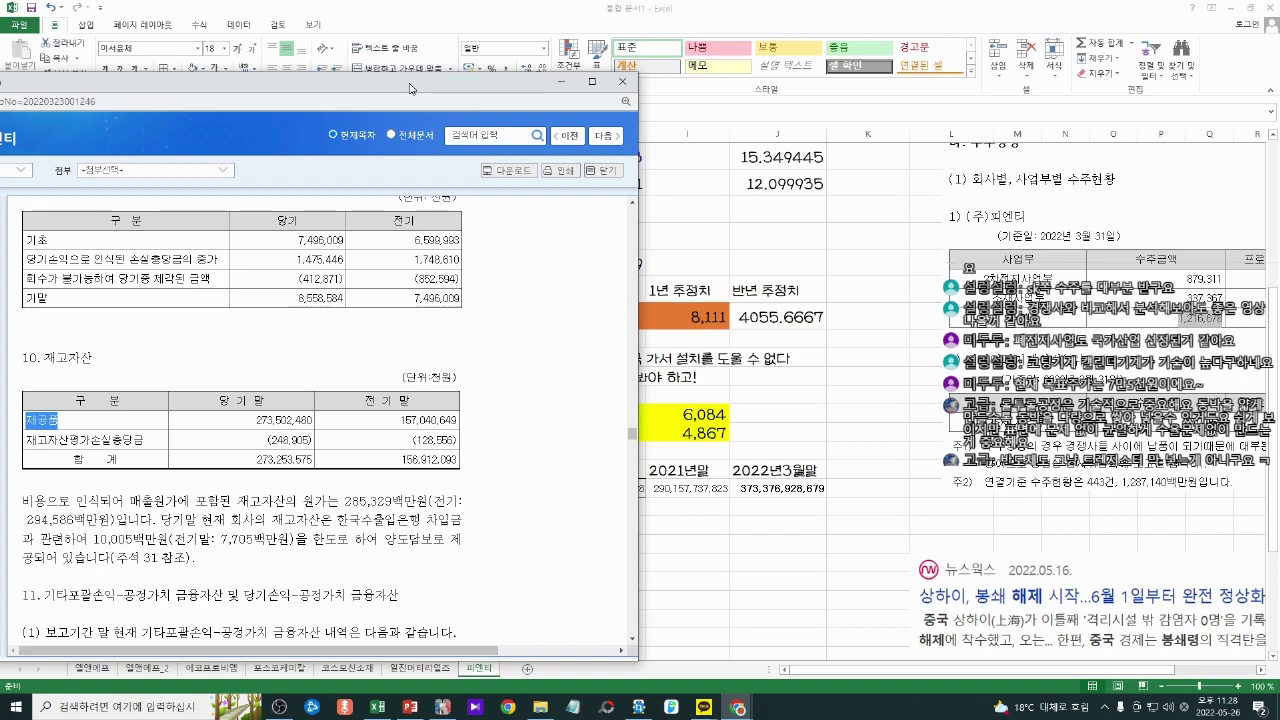
left_click_drag(409, 88, 617, 53)
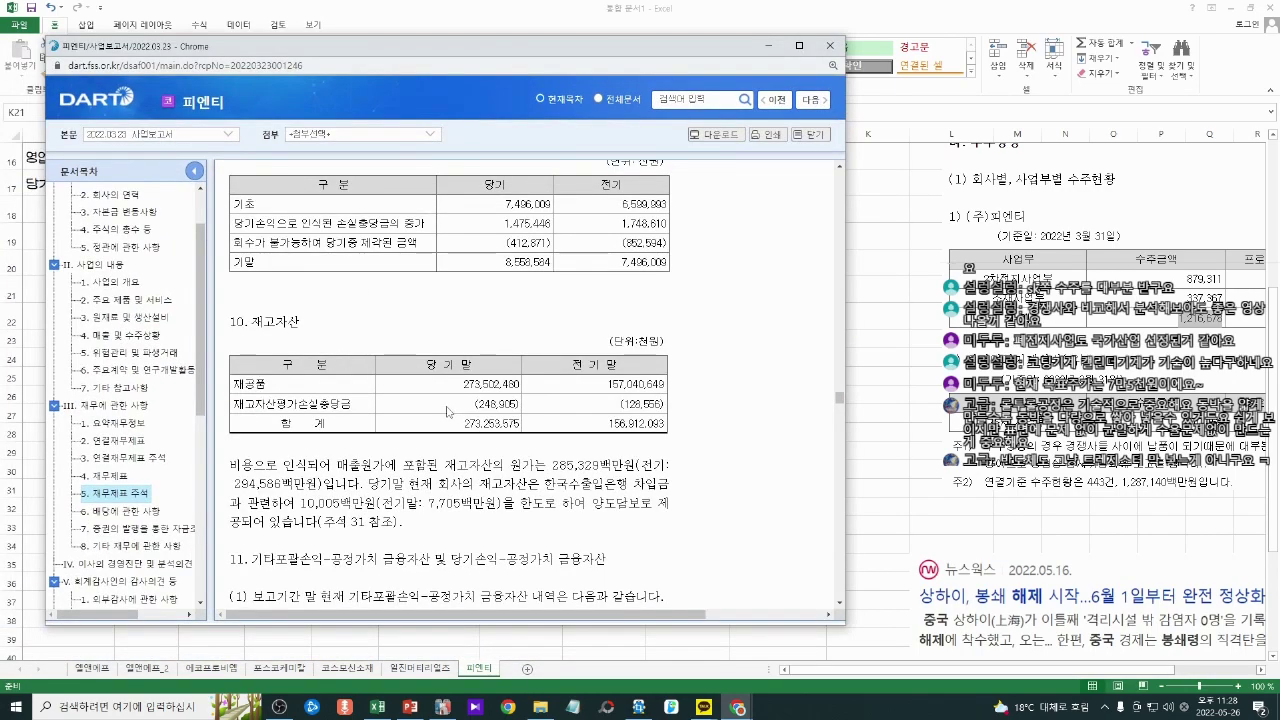
scroll(449, 411, "up", 3)
scroll(449, 411, "down", 1)
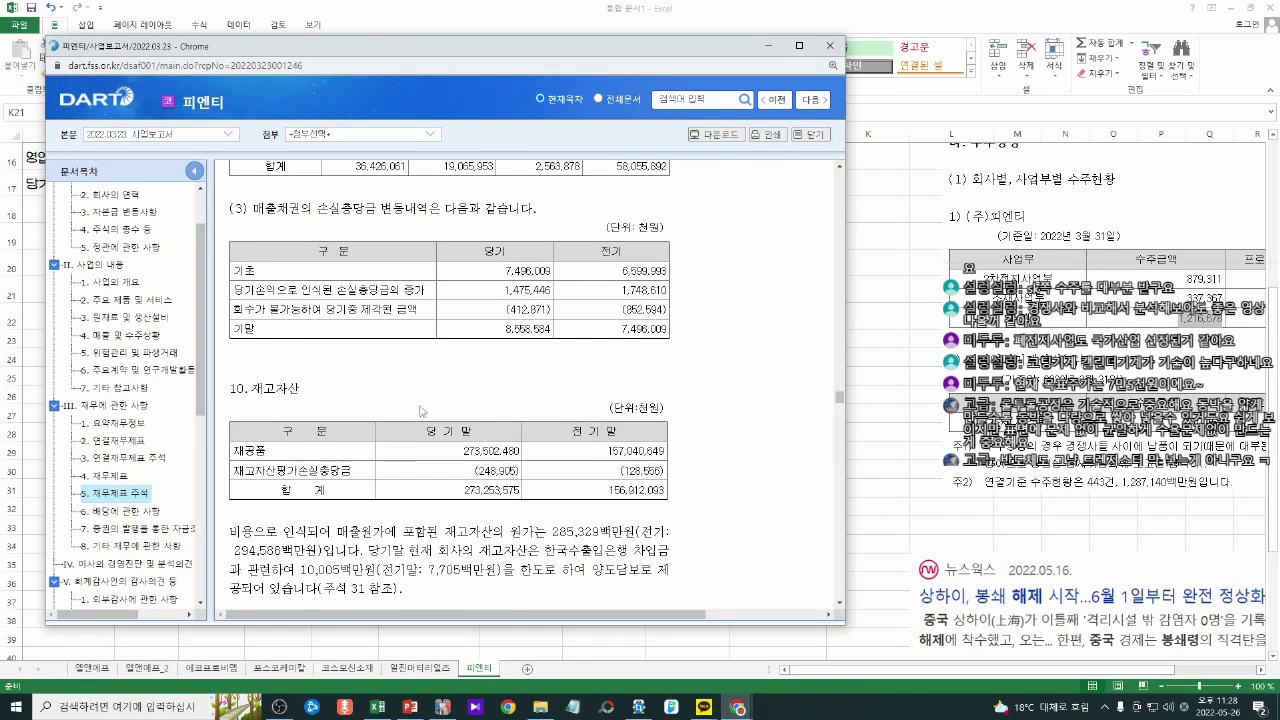
Step: Open 3. 연결재무제표 주석, search it for 재공품, and move the report window clear of the worksheet's estimates
left_click(150, 459)
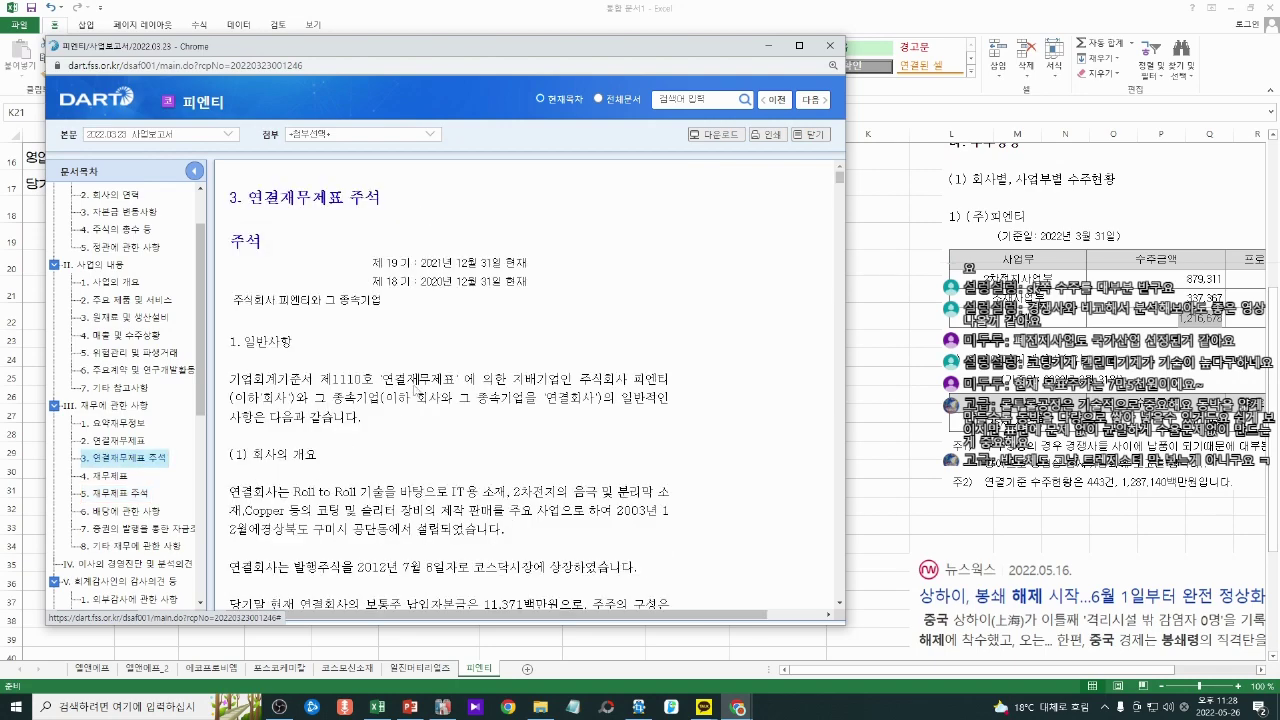
key("ctrl+f")
key("Return")
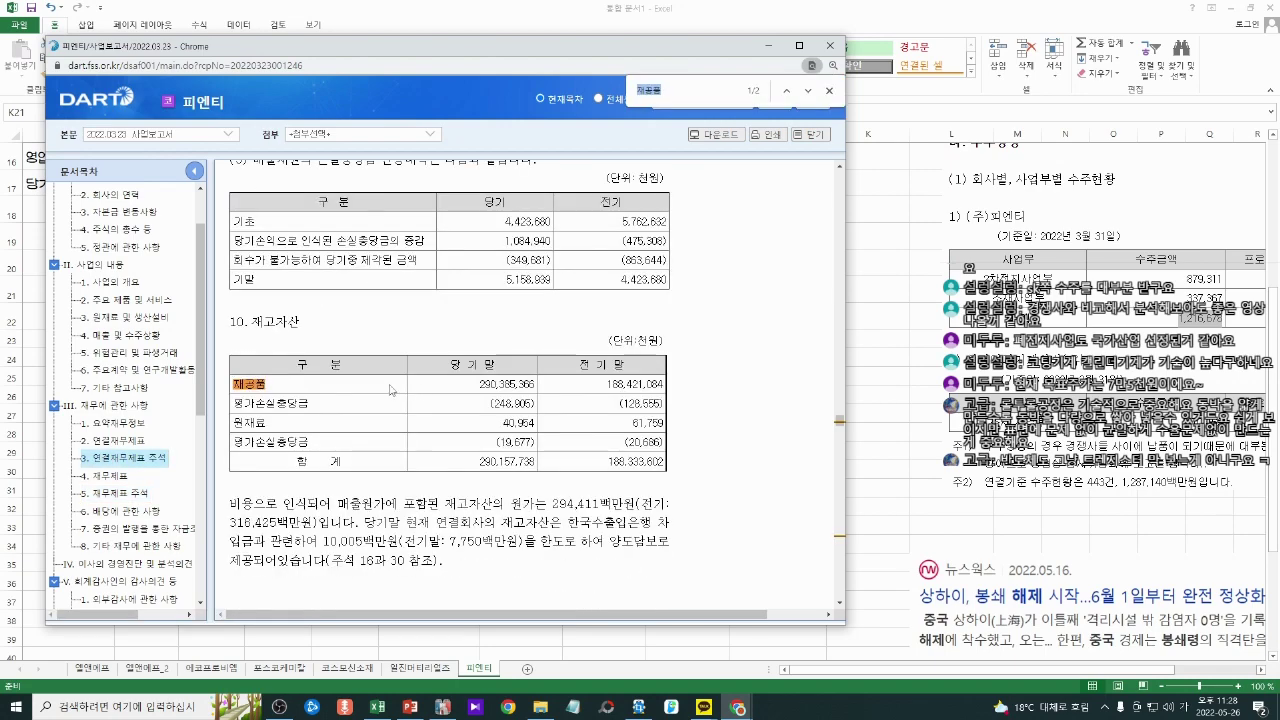
left_click_drag(673, 48, 464, 48)
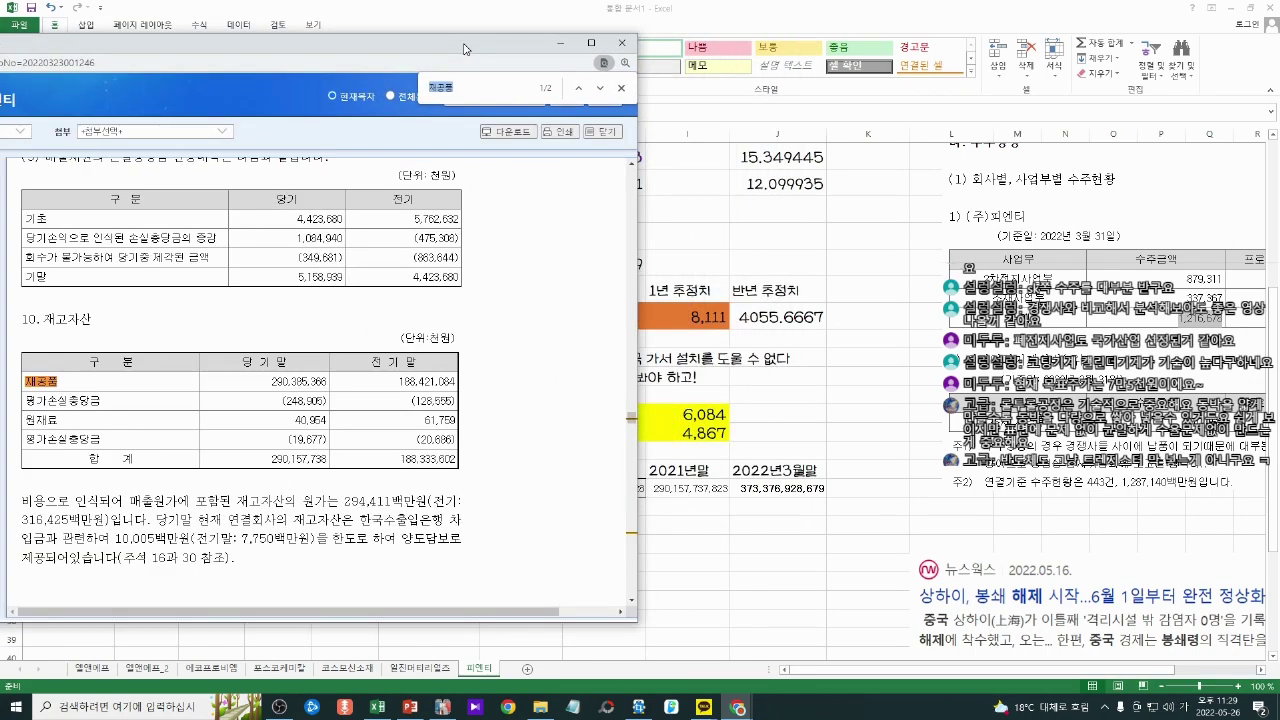
left_click(620, 90)
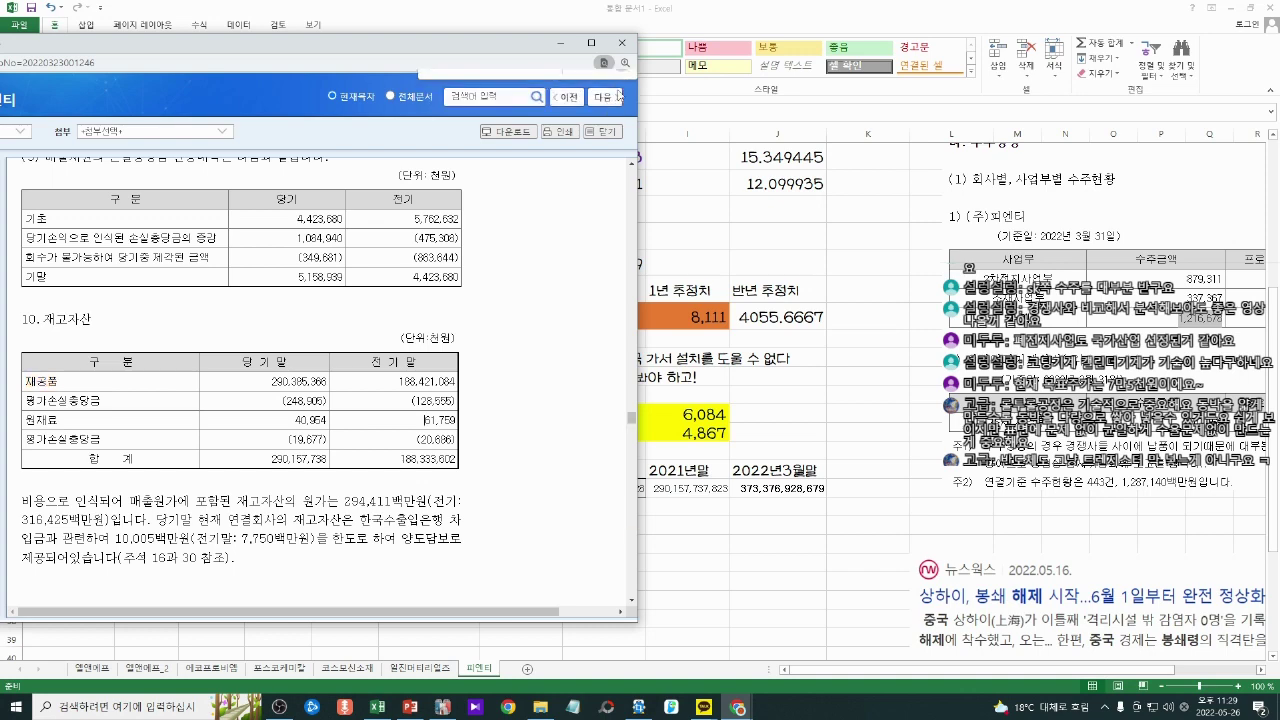
Step: Capture a screenshot of note 10 재고자산, including its table and the paragraph beneath it
left_click(785, 415)
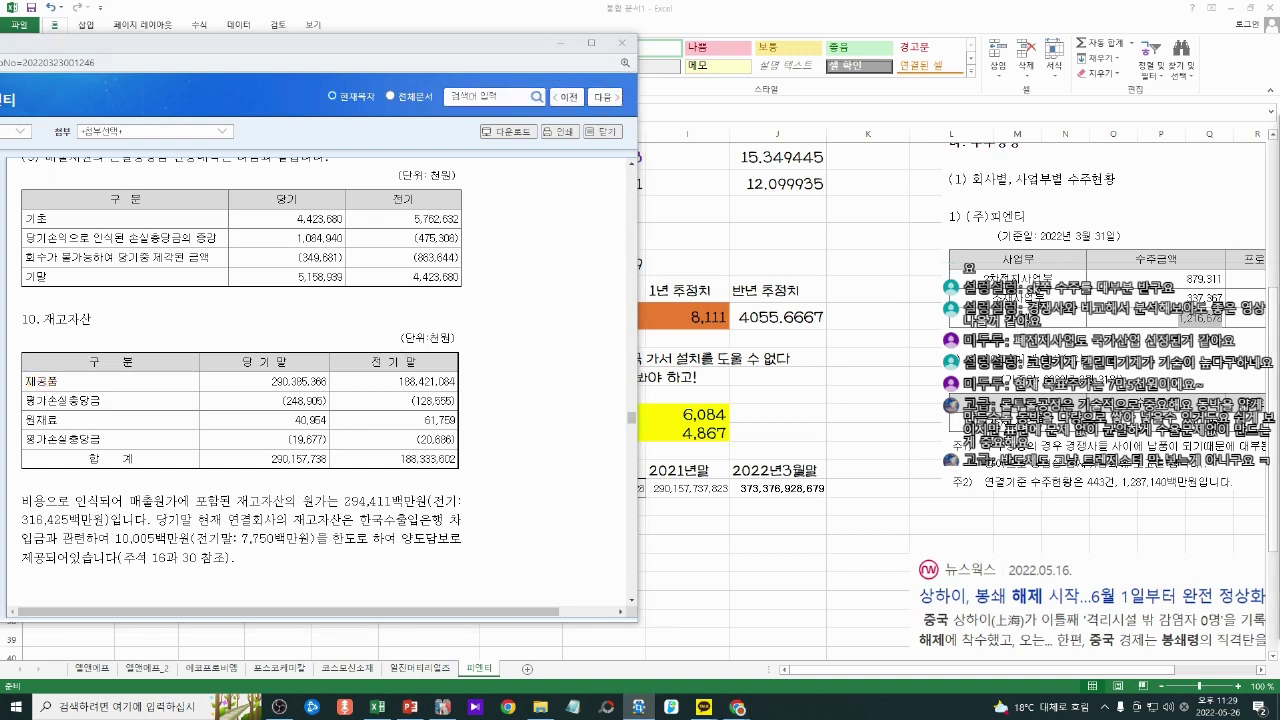
key("ctrl+shift+f")
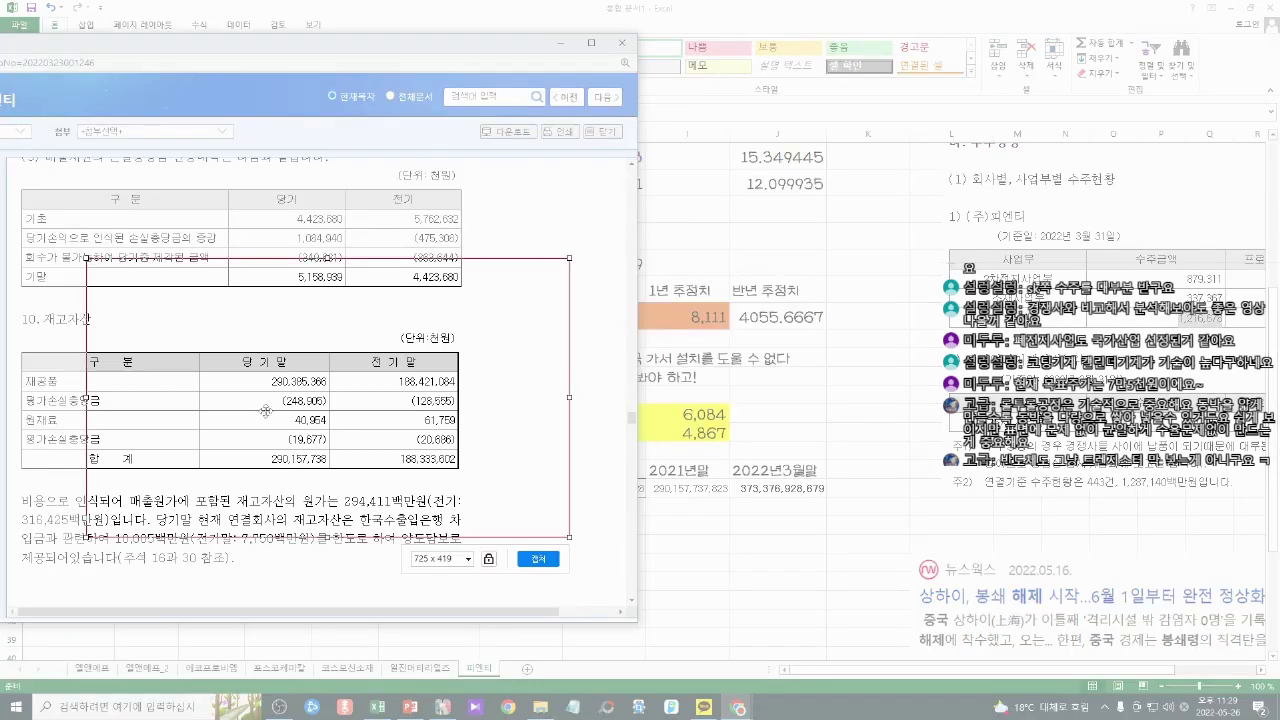
left_click_drag(338, 380, 268, 429)
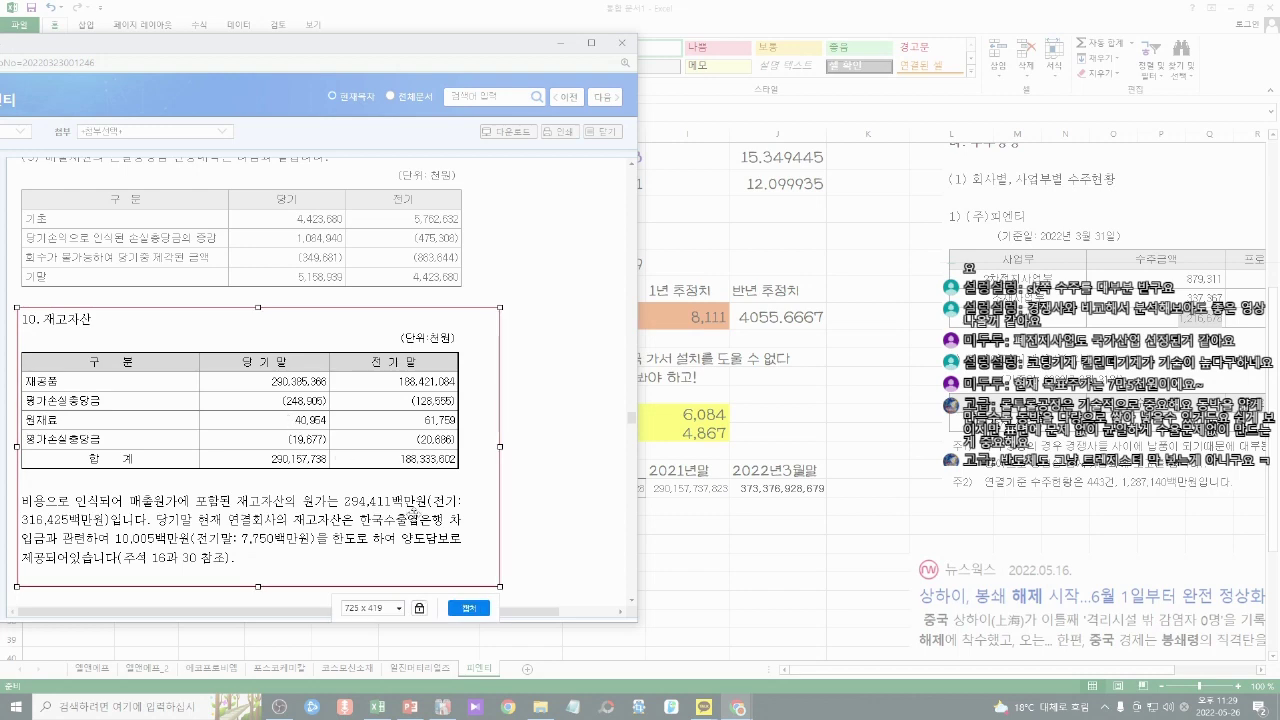
left_click_drag(500, 586, 463, 566)
double_click(332, 442)
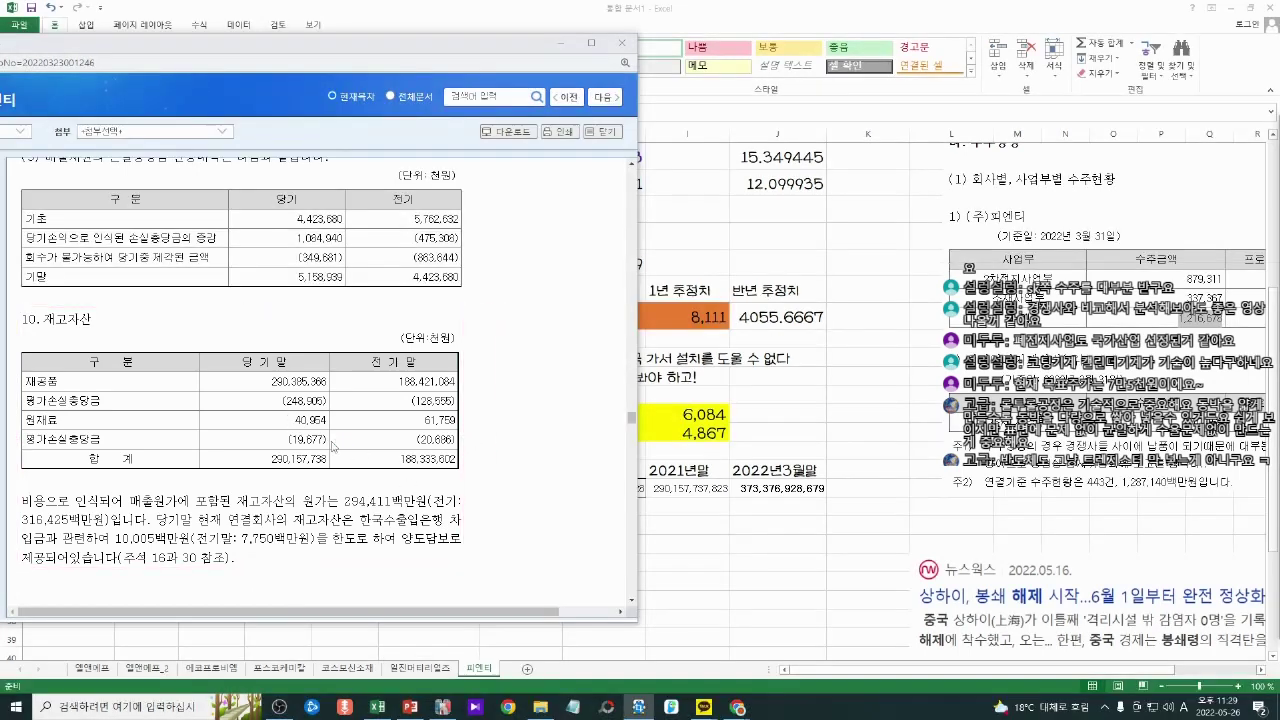
Step: Paste the captured 재고자산 note into the Excel worksheet, beneath the news clipping
left_click(868, 291)
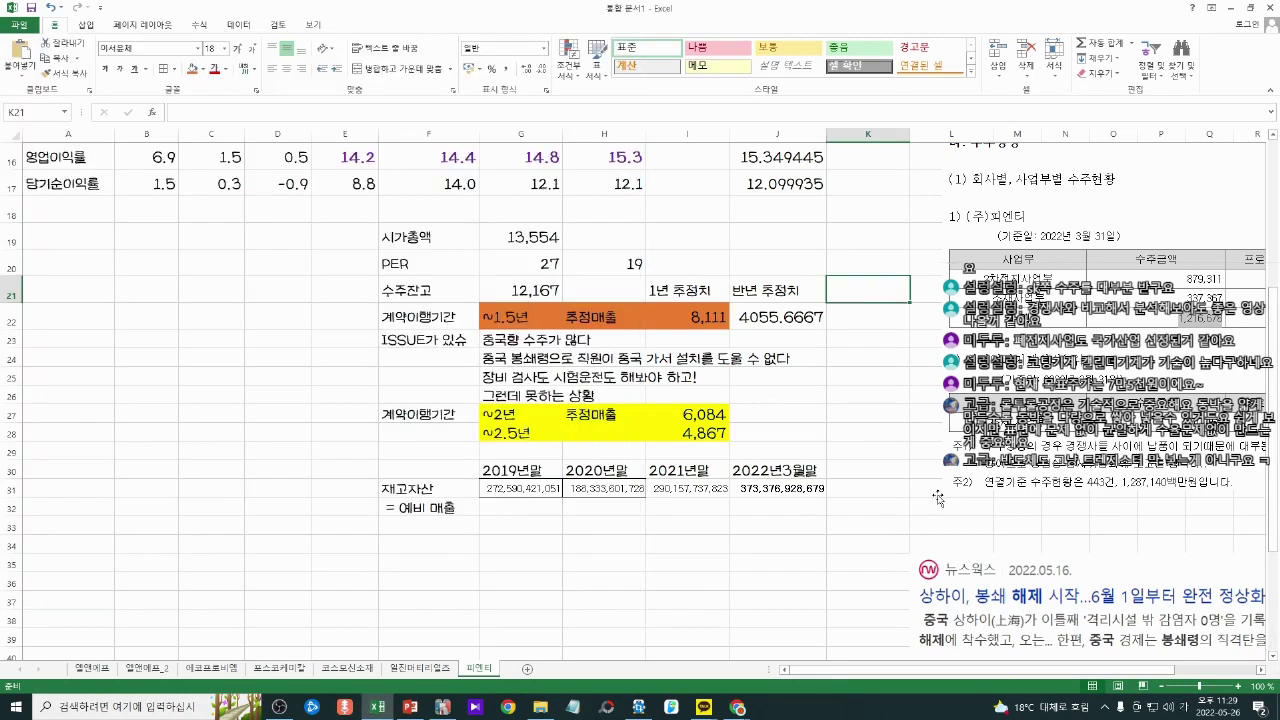
scroll(940, 492, "down", 6)
left_click(948, 482)
key("ctrl+v")
left_click(737, 449)
scroll(737, 449, "up", 7)
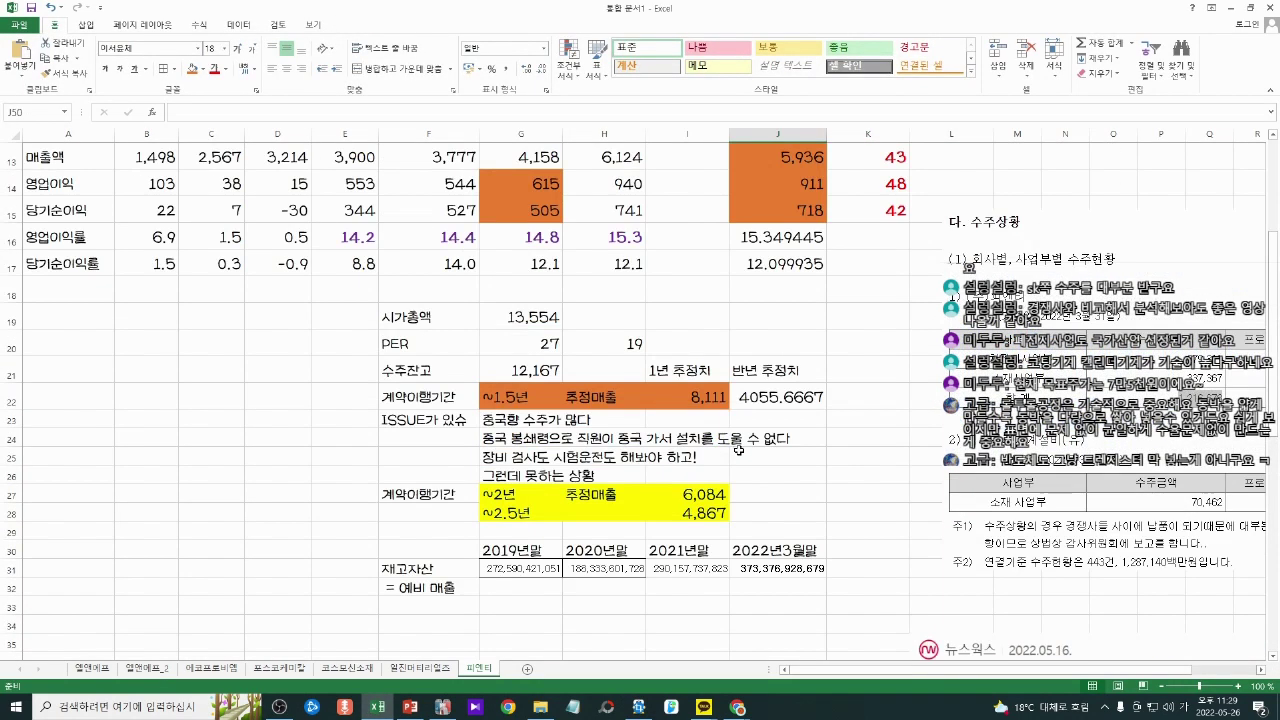
Step: Bring the 피엔티 사업보고서 back in Chrome and examine the 당기말 재공품 amount in the 재고자산 table
mouse_move(750, 711)
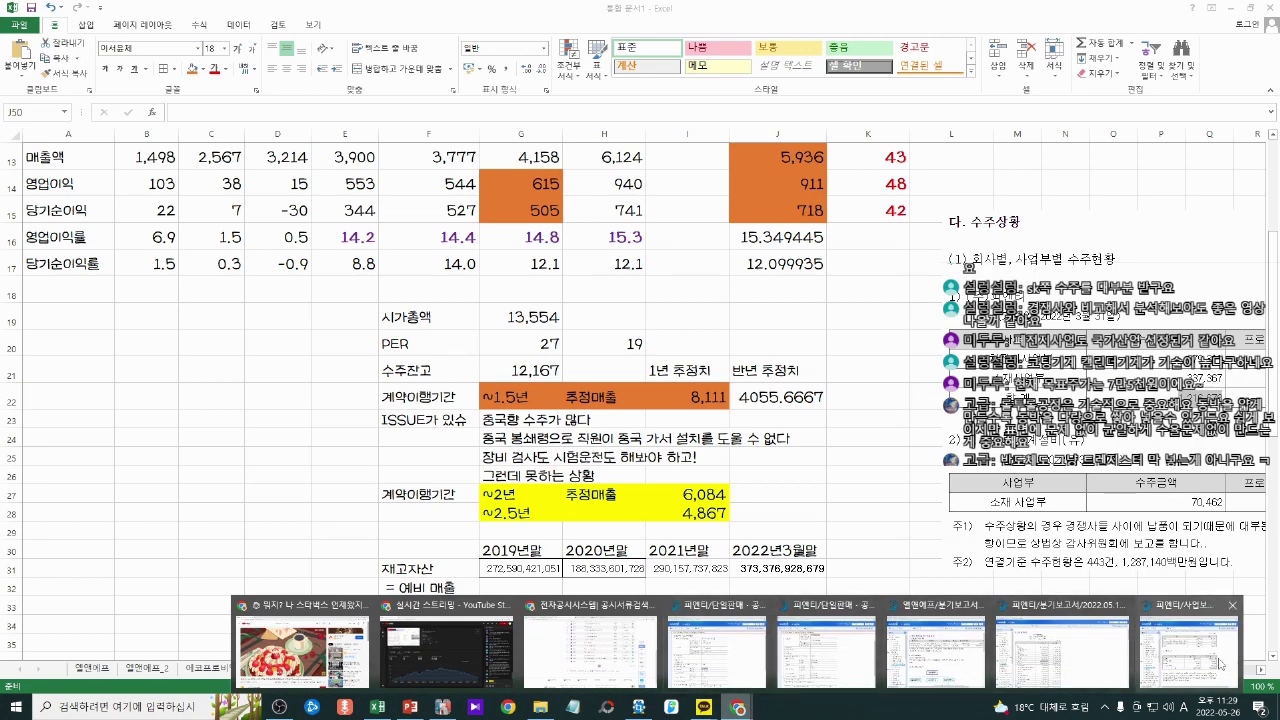
left_click(1188, 650)
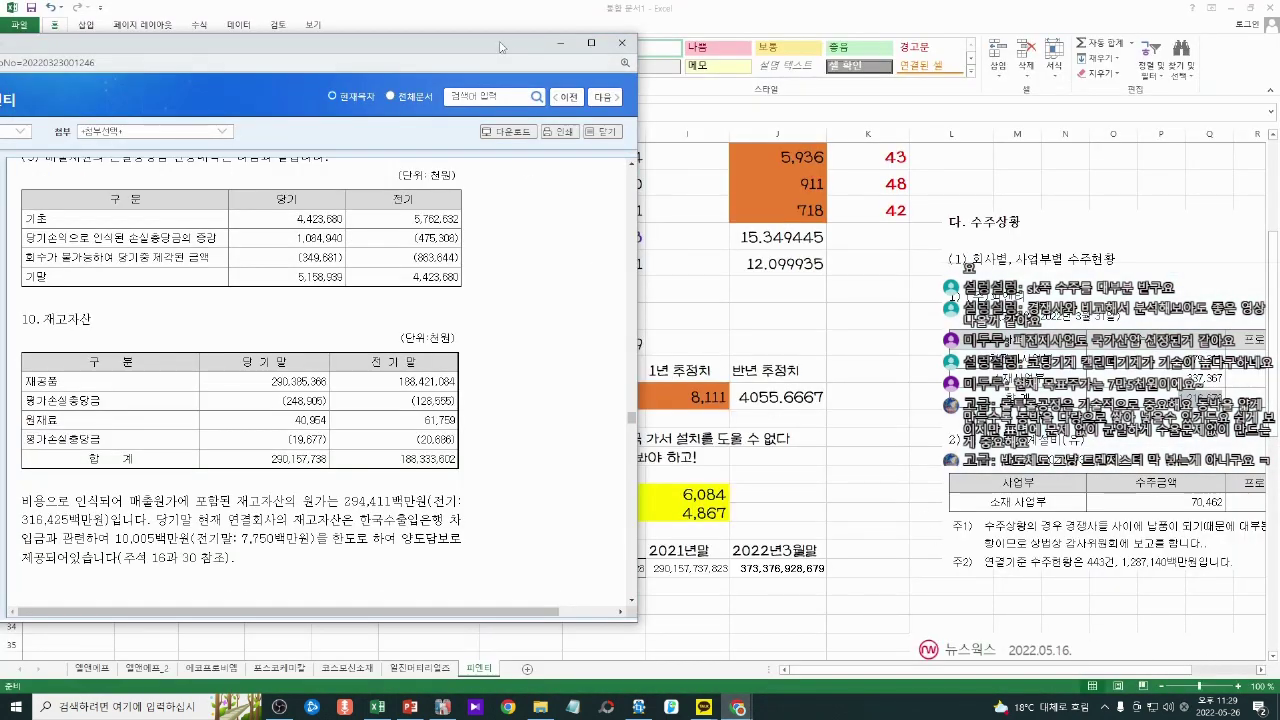
left_click_drag(500, 47, 521, 45)
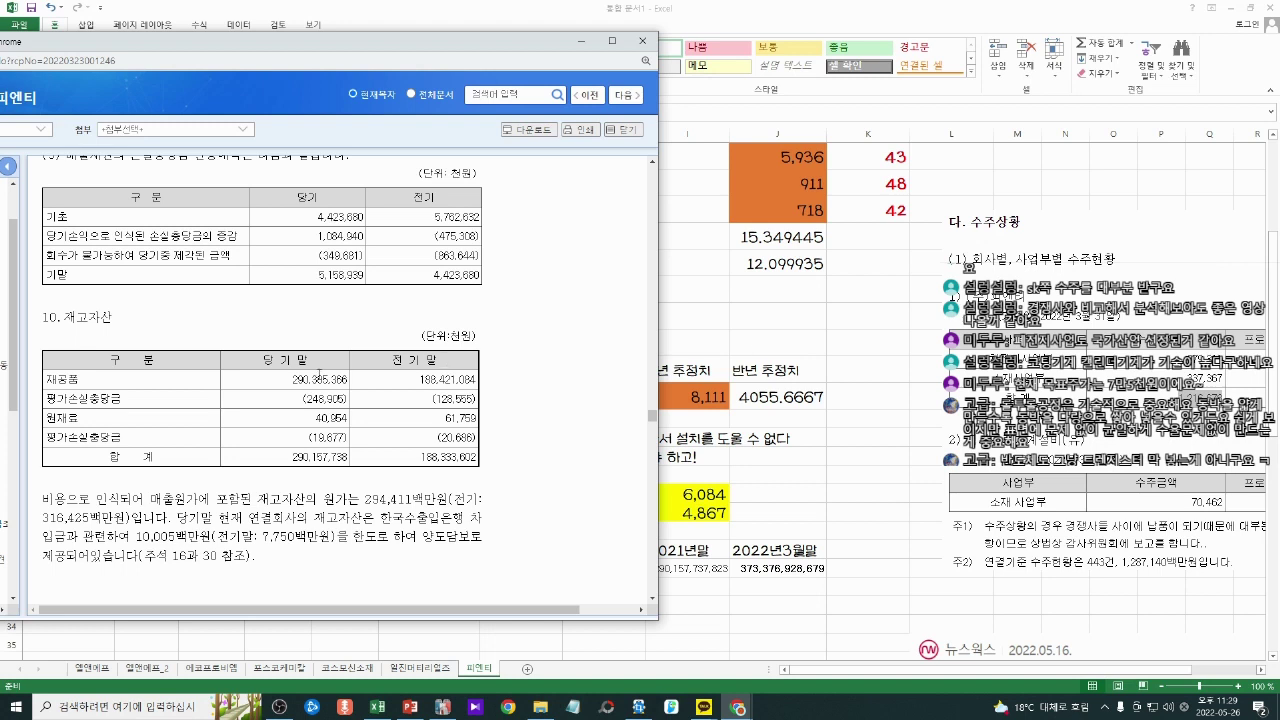
left_click_drag(290, 385, 344, 380)
left_click(342, 378)
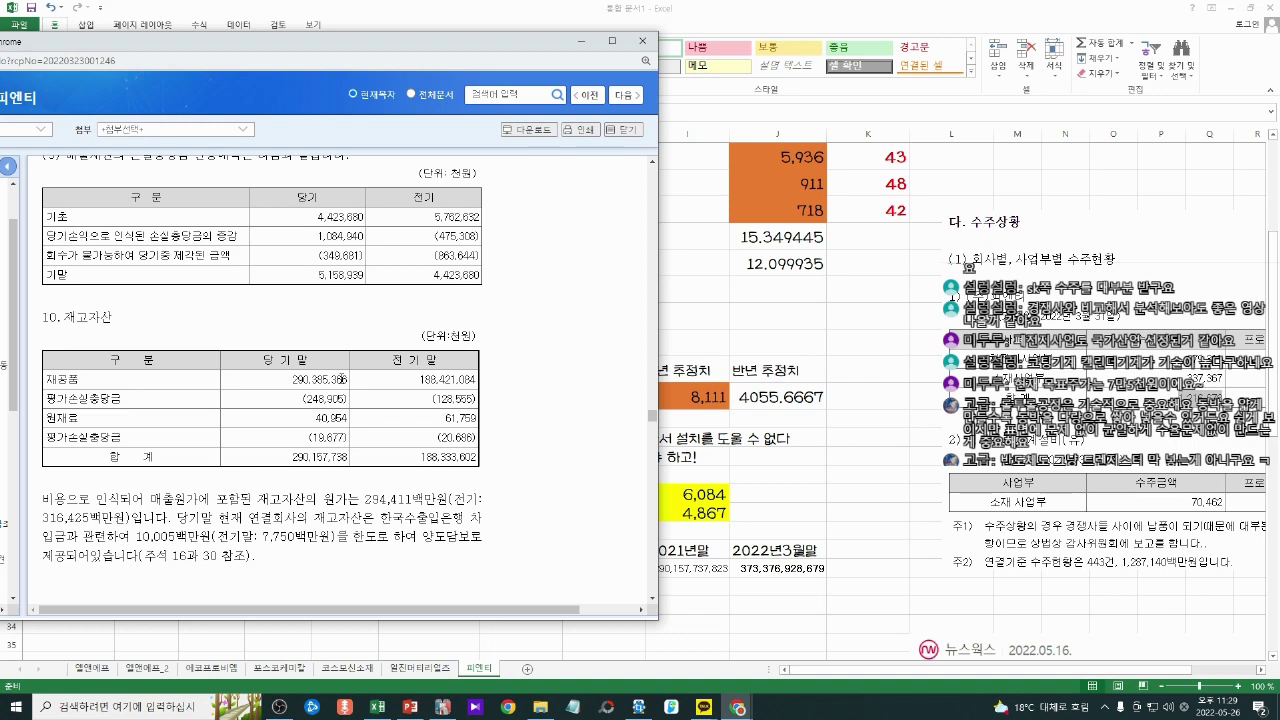
Step: Compare the 당기말 평가손실충당금 and 원재료 amounts with the 재공품 amount in the 재고자산 table
left_click_drag(298, 399, 347, 414)
left_click(341, 401)
left_click(346, 414)
double_click(316, 418)
left_click(316, 418)
left_click_drag(291, 380, 351, 382)
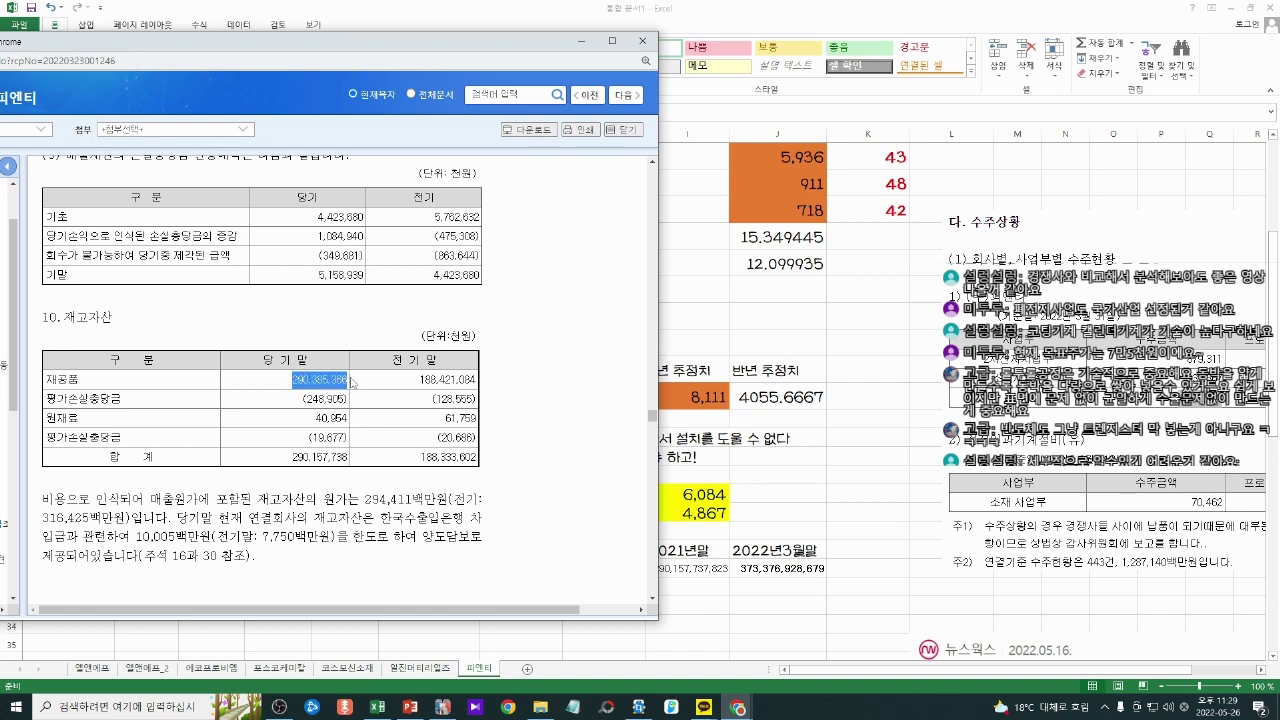
left_click(330, 413)
scroll(330, 413, "up", 1)
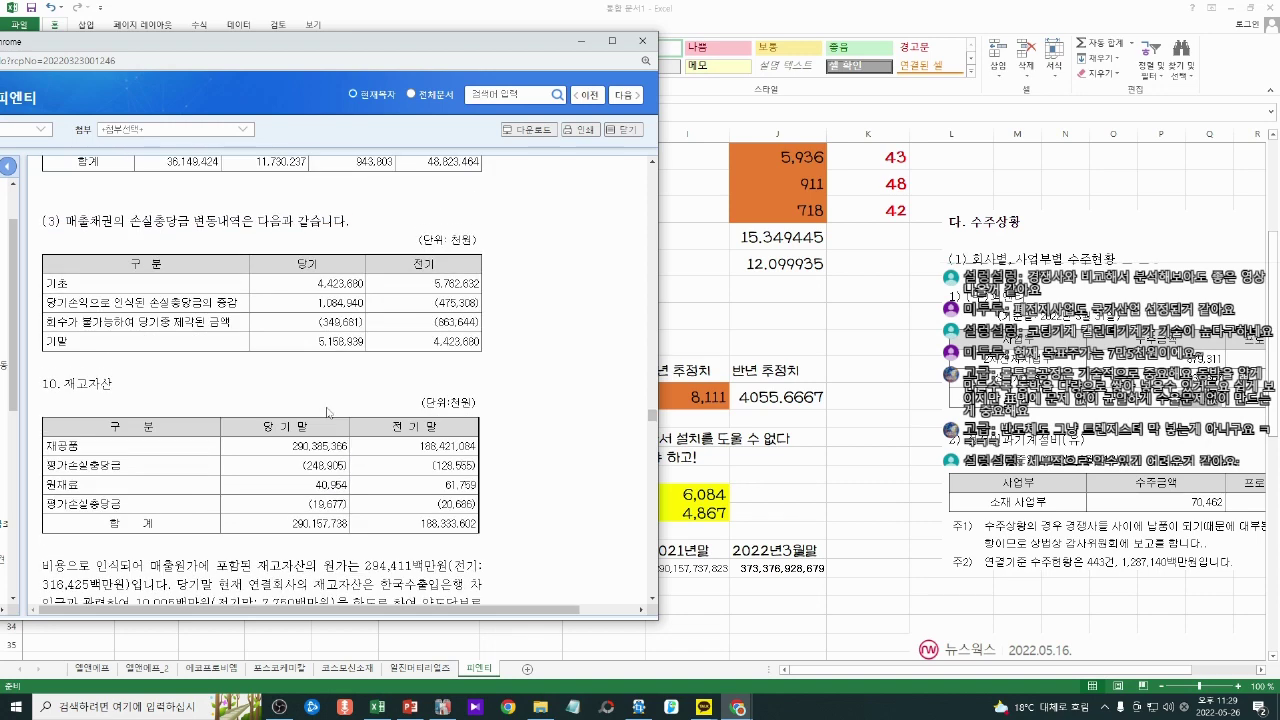
scroll(330, 413, "down", 1)
left_click_drag(292, 379, 348, 394)
left_click(348, 394)
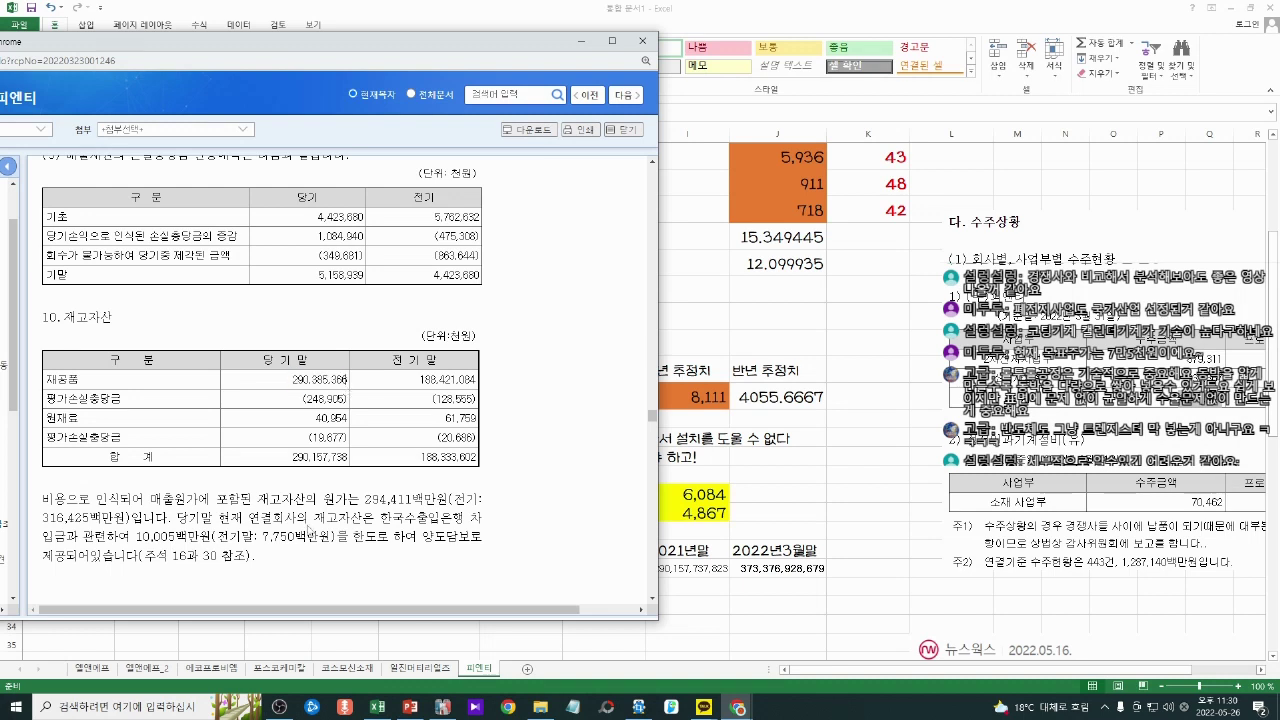
Step: Read the paragraph beneath the 재고자산 table on inventory cost in 매출원가 and the 양도담보
left_click_drag(305, 499, 254, 556)
left_click(271, 530)
left_click(268, 532)
left_click(254, 556)
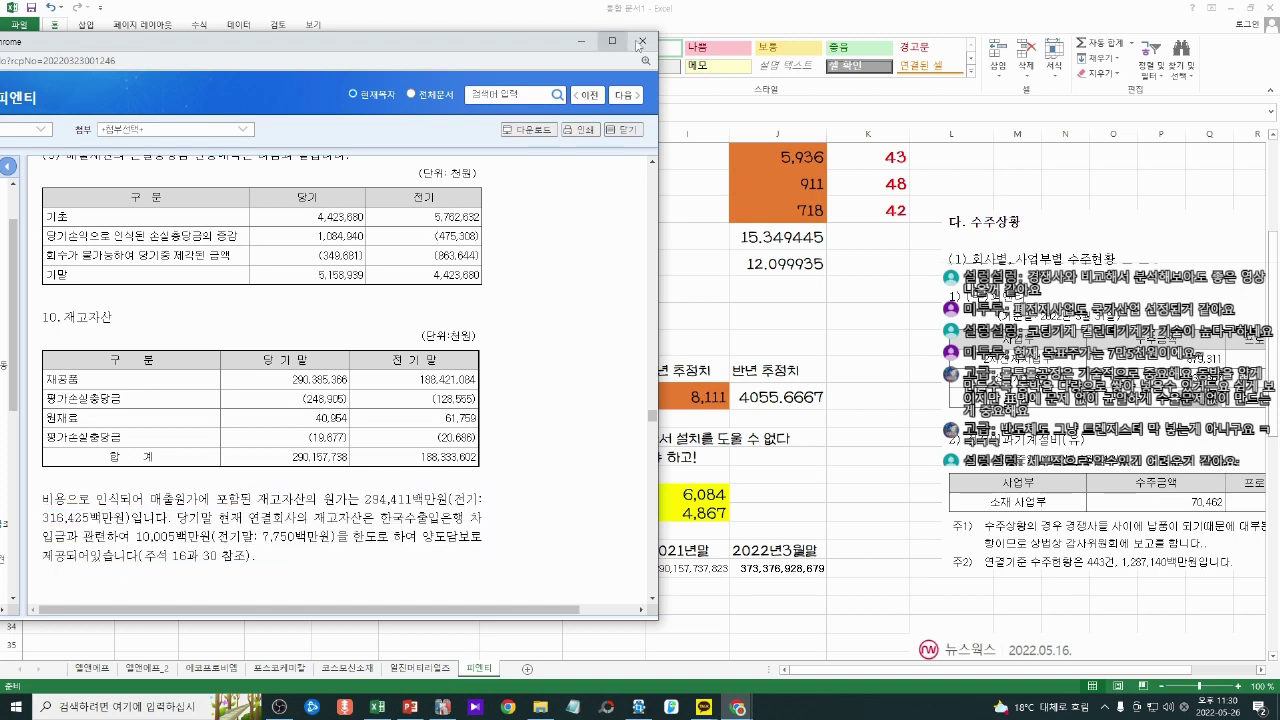
Step: Close the 사업보고서 window and review the 재고자산 row, the 추정매출 estimates for each 계약이행기간 and the ISSUE notes
left_click(641, 42)
left_click(778, 567)
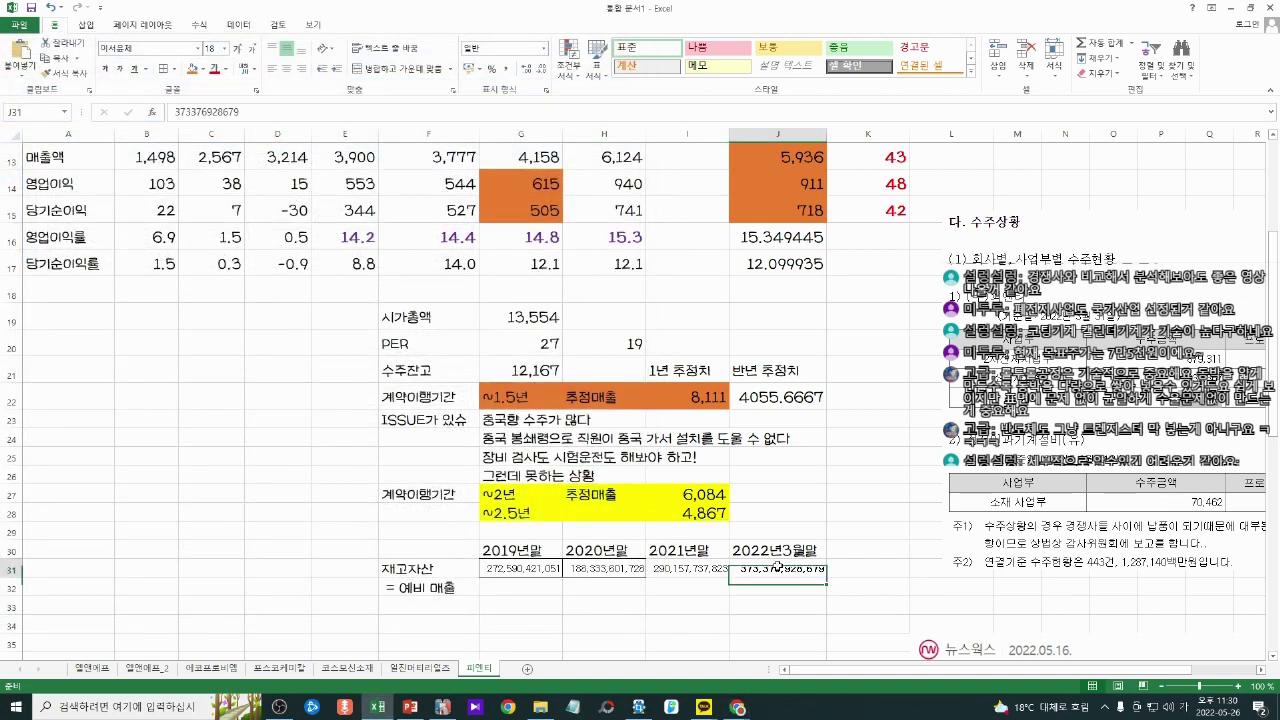
left_click_drag(778, 567, 522, 568)
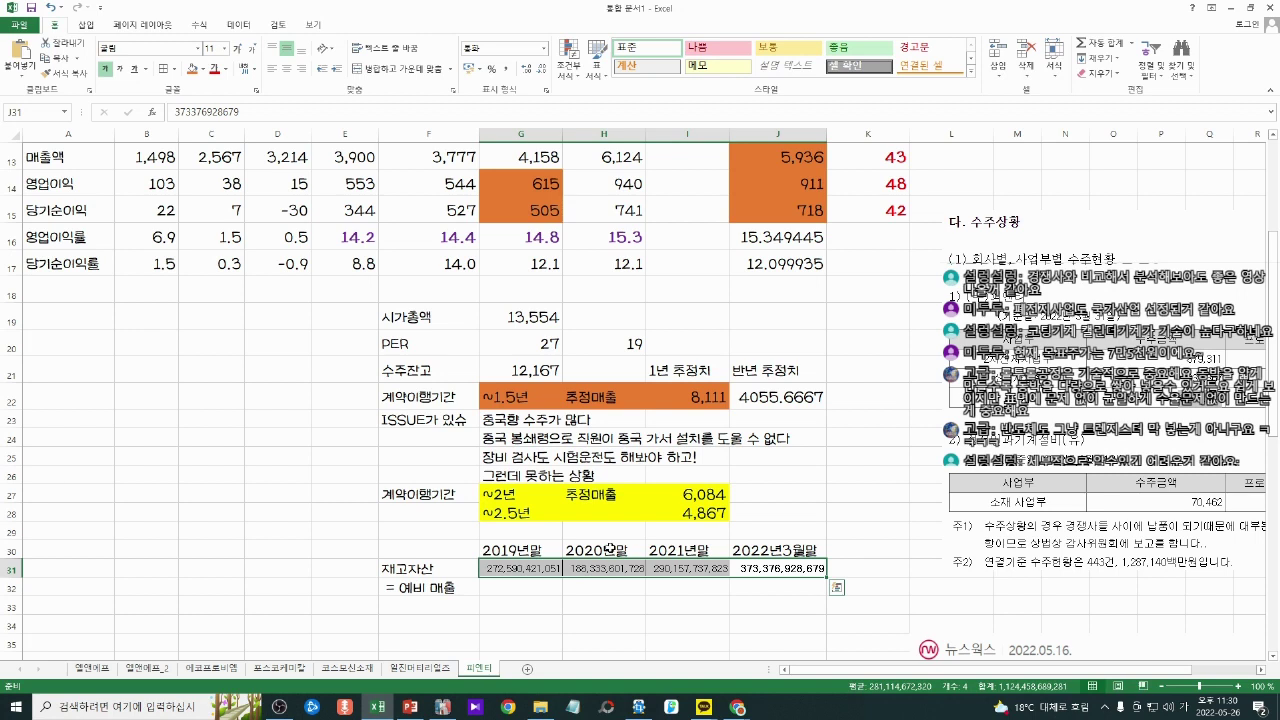
left_click_drag(512, 402, 676, 400)
left_click_drag(510, 494, 661, 512)
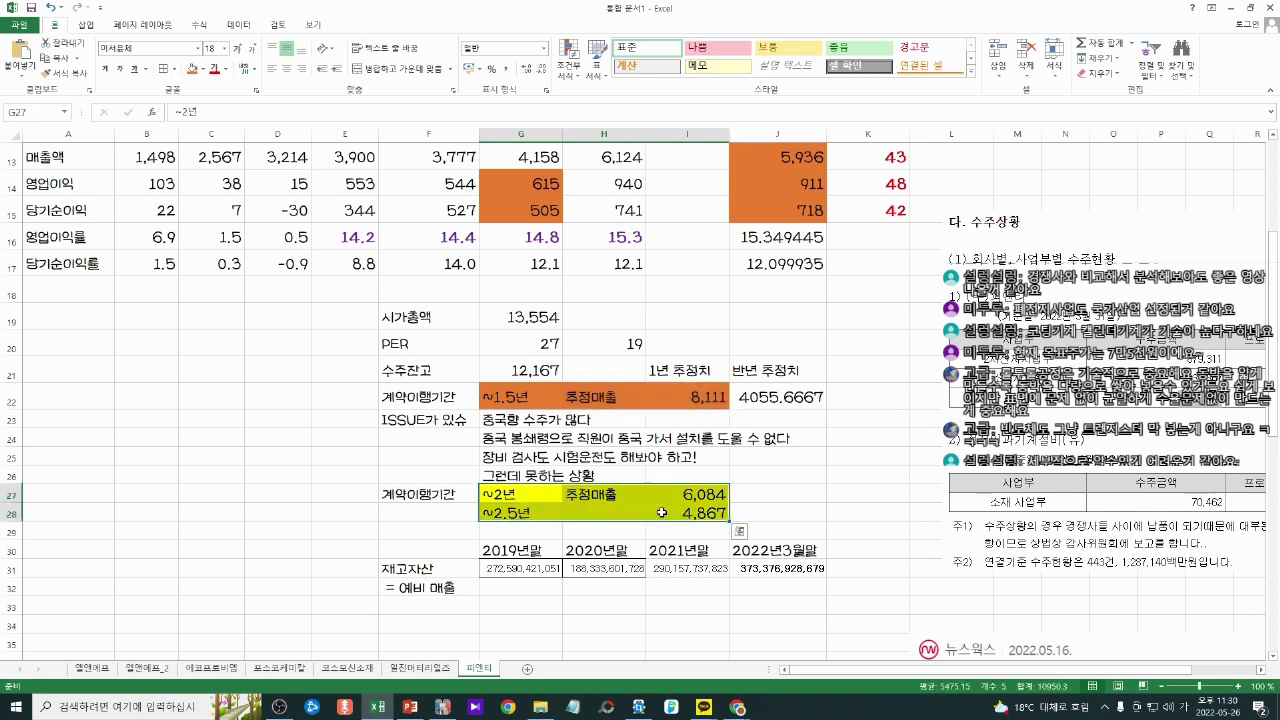
left_click_drag(520, 420, 545, 459)
Step: Enter the note "6월 1일부터 봉쇄 해제 예정" in I26, beside 그런데 못하는 상황, and format it in bold red
left_click(688, 476)
scroll(850, 482, "down", 3)
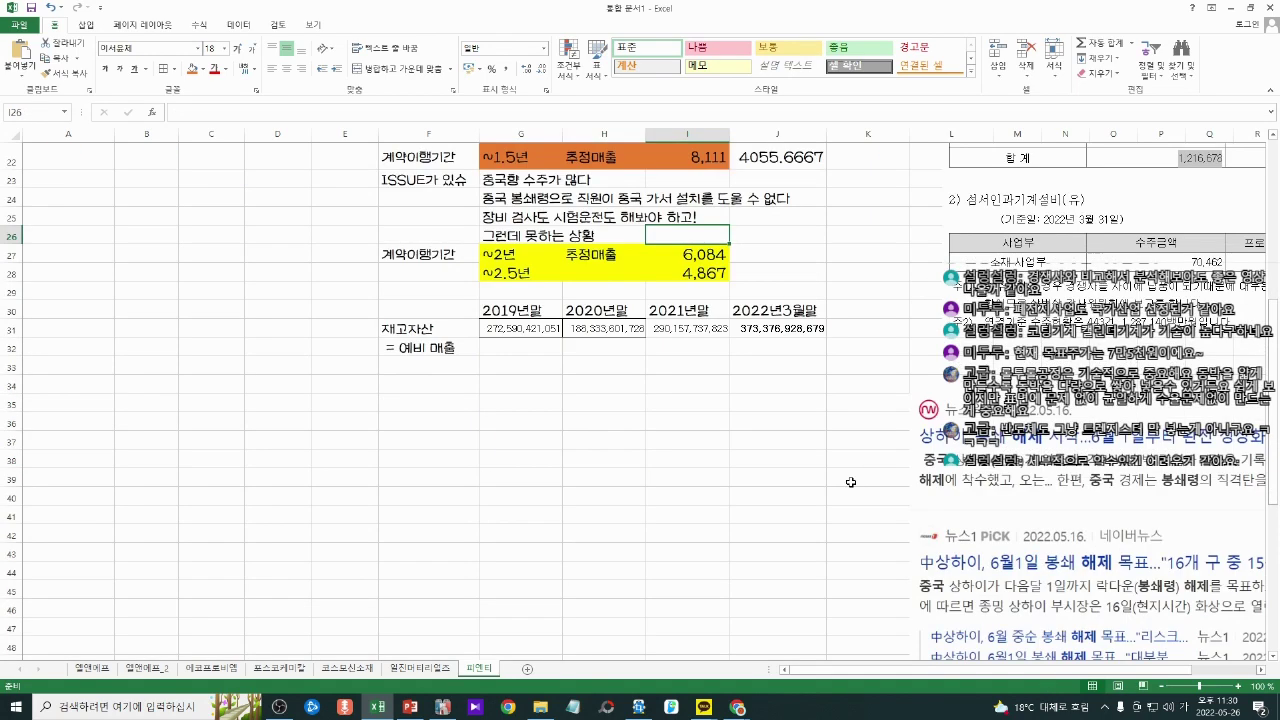
scroll(850, 482, "up", 2)
type("6월")
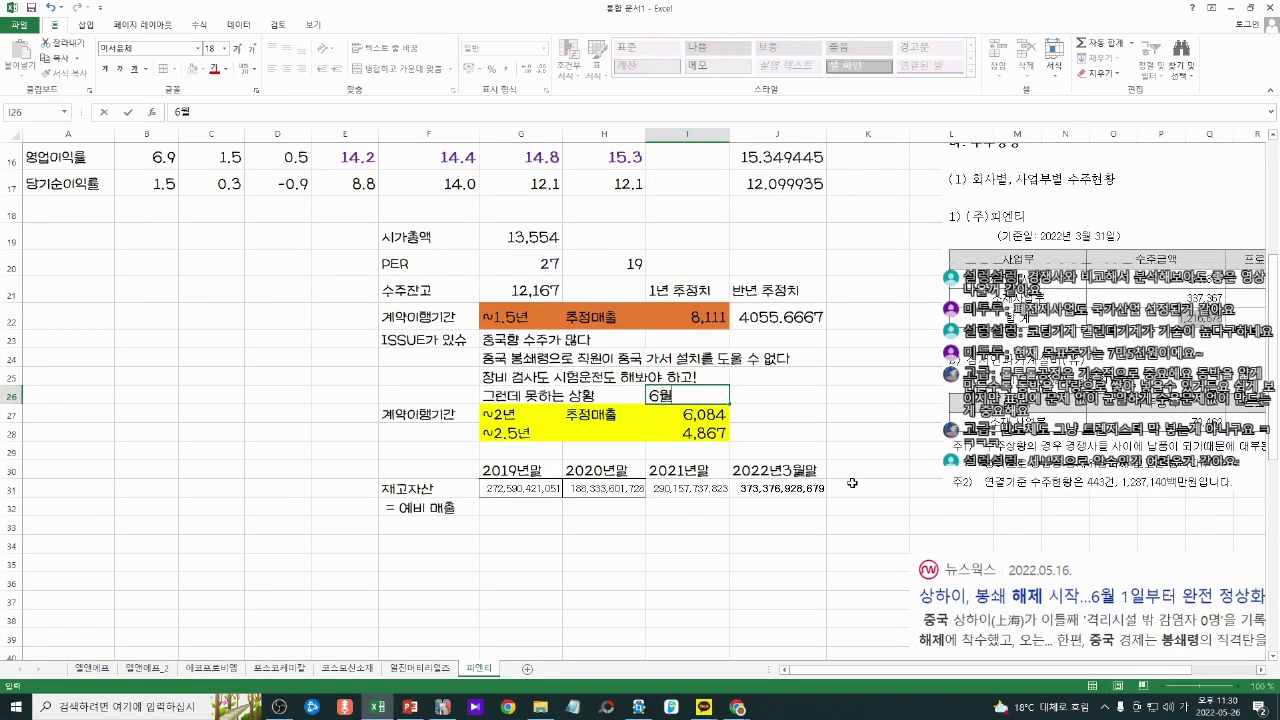
type(" 1일부터 봉쇄 해제")
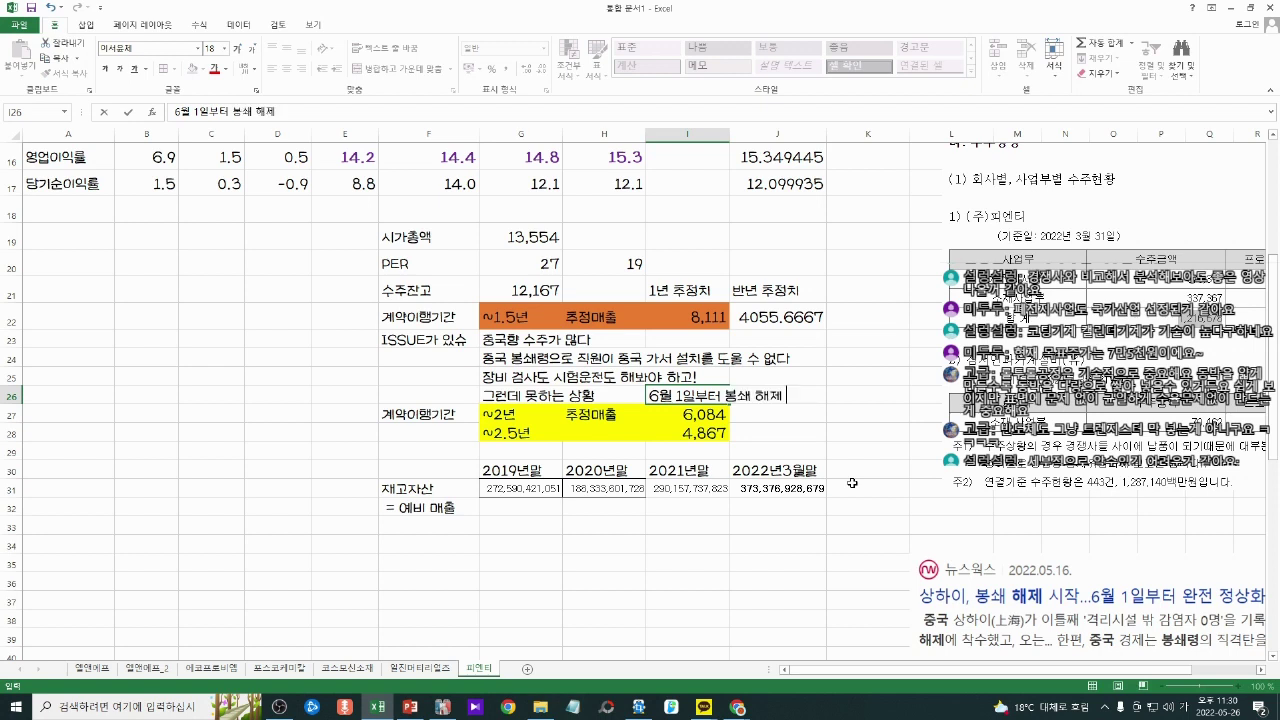
type(" 예정")
key("ctrl+Return")
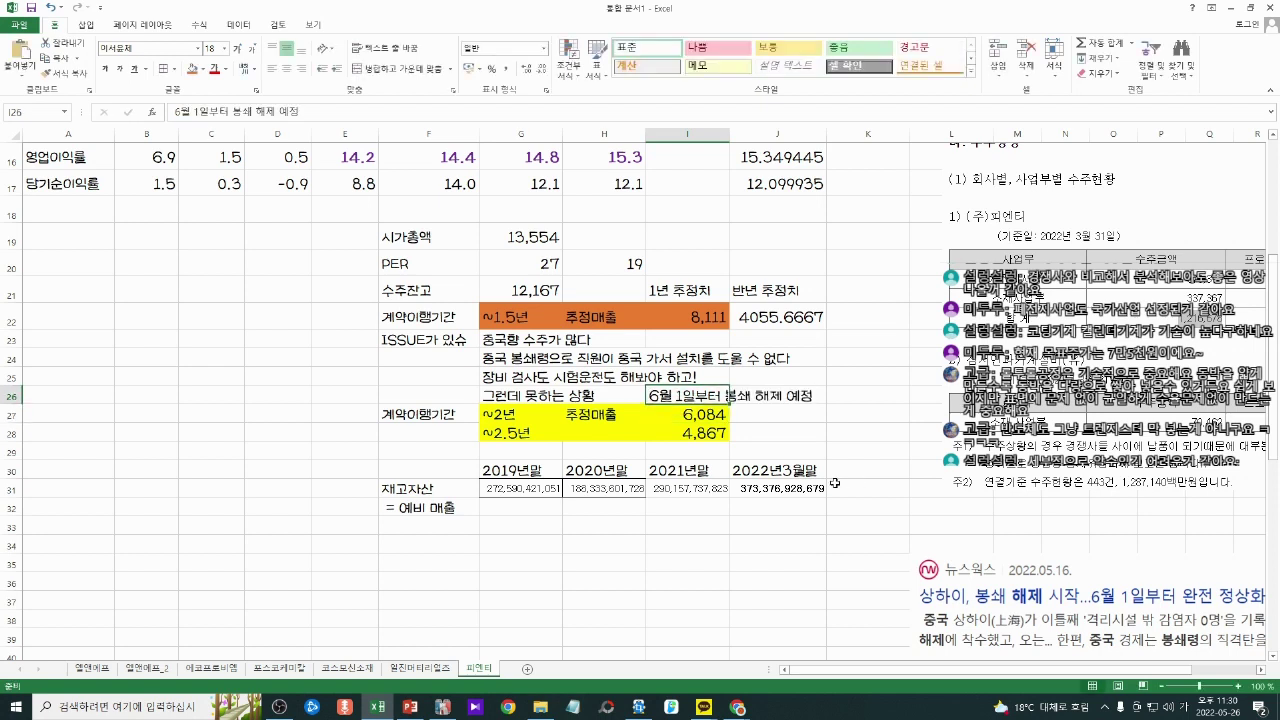
left_click(213, 70)
key("ctrl+b")
left_click(606, 410)
left_click(680, 488)
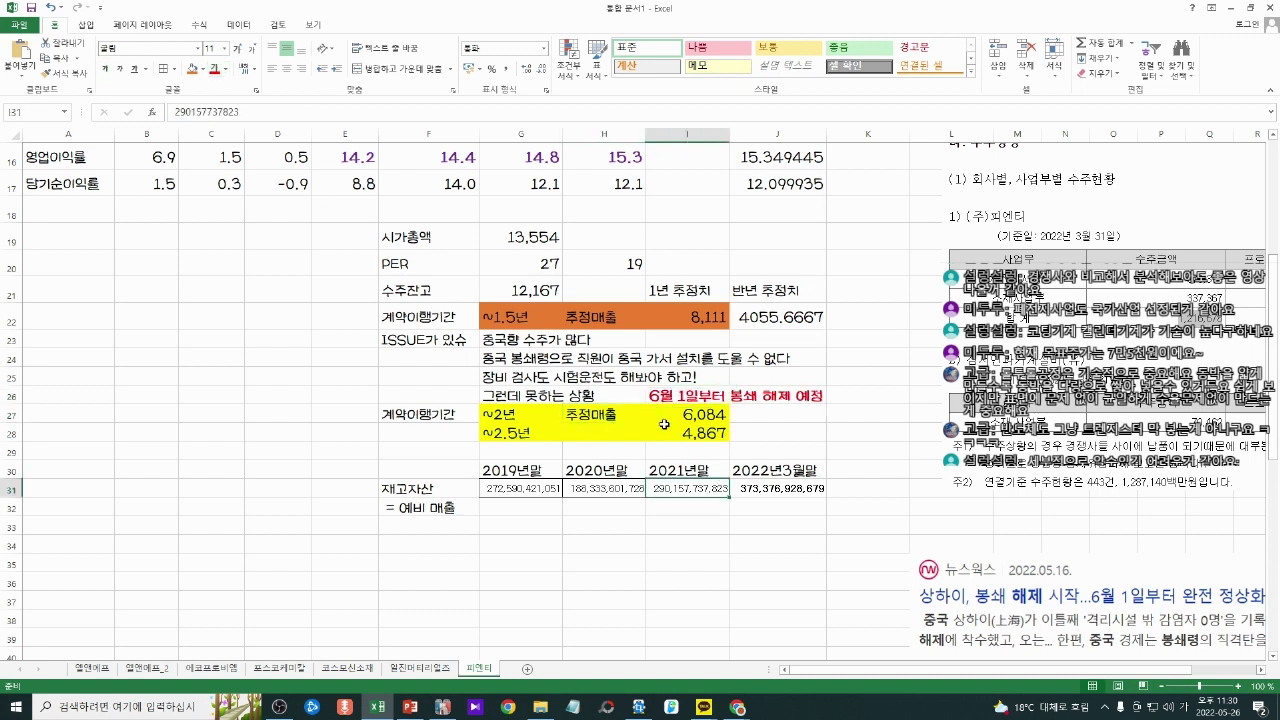
left_click(666, 418)
left_click(540, 433)
left_click(545, 507)
left_click(520, 525)
Step: Enter the note "중국향 비중 확인할 것!" in J27, beside the ~2년 추정매출 estimate
key("Up")
key("Up")
key("Up")
key("Right")
key("Right")
key("Right")
key("Up")
key("Up")
key("Up")
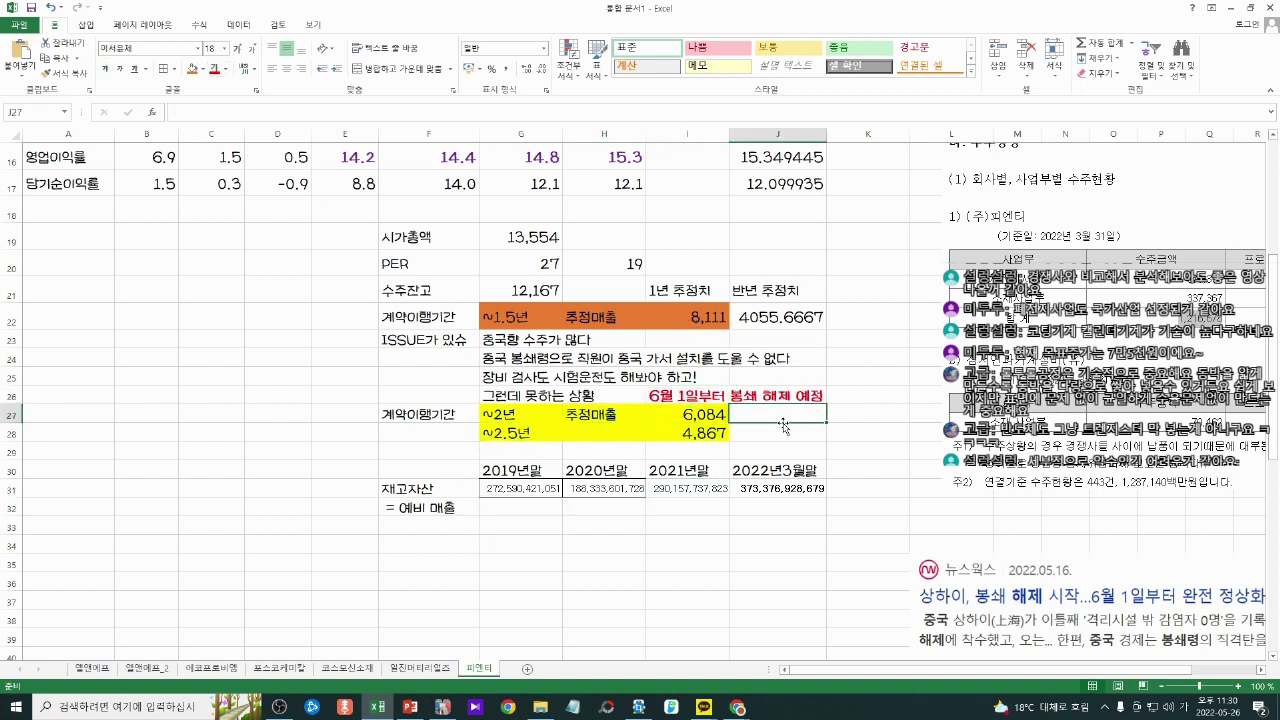
type("ㅈ중국향 비중")
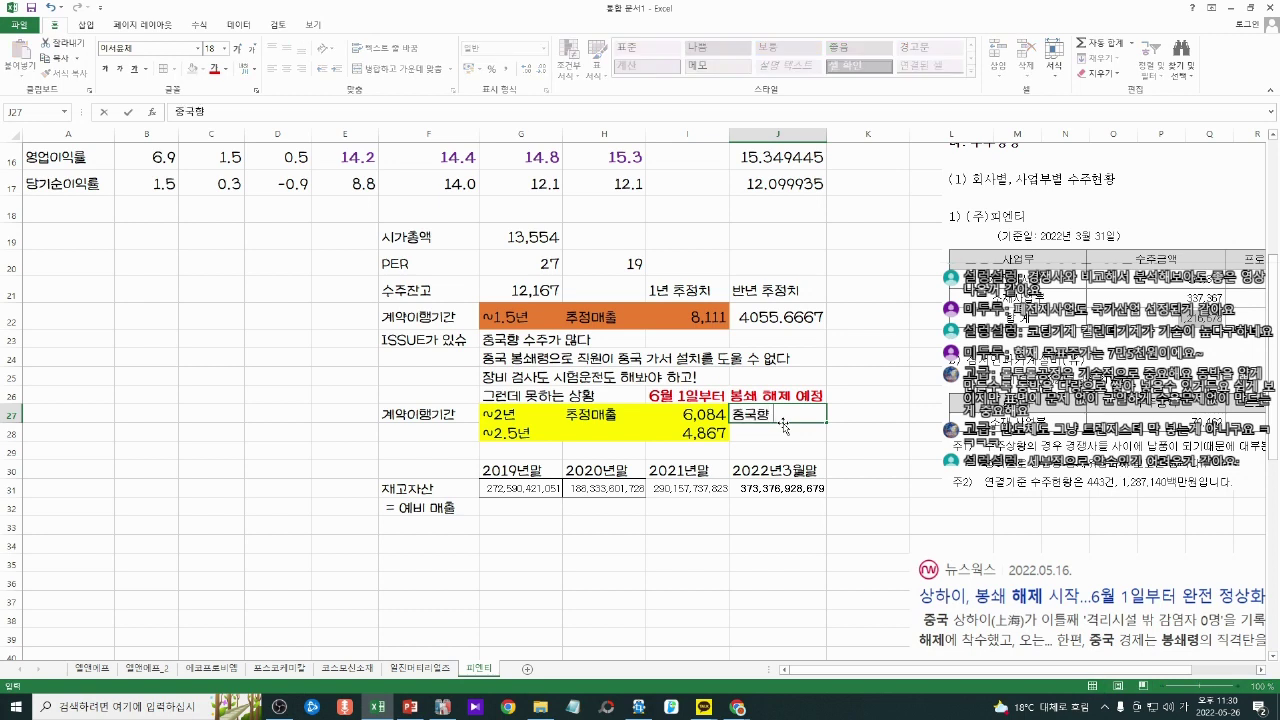
type("!")
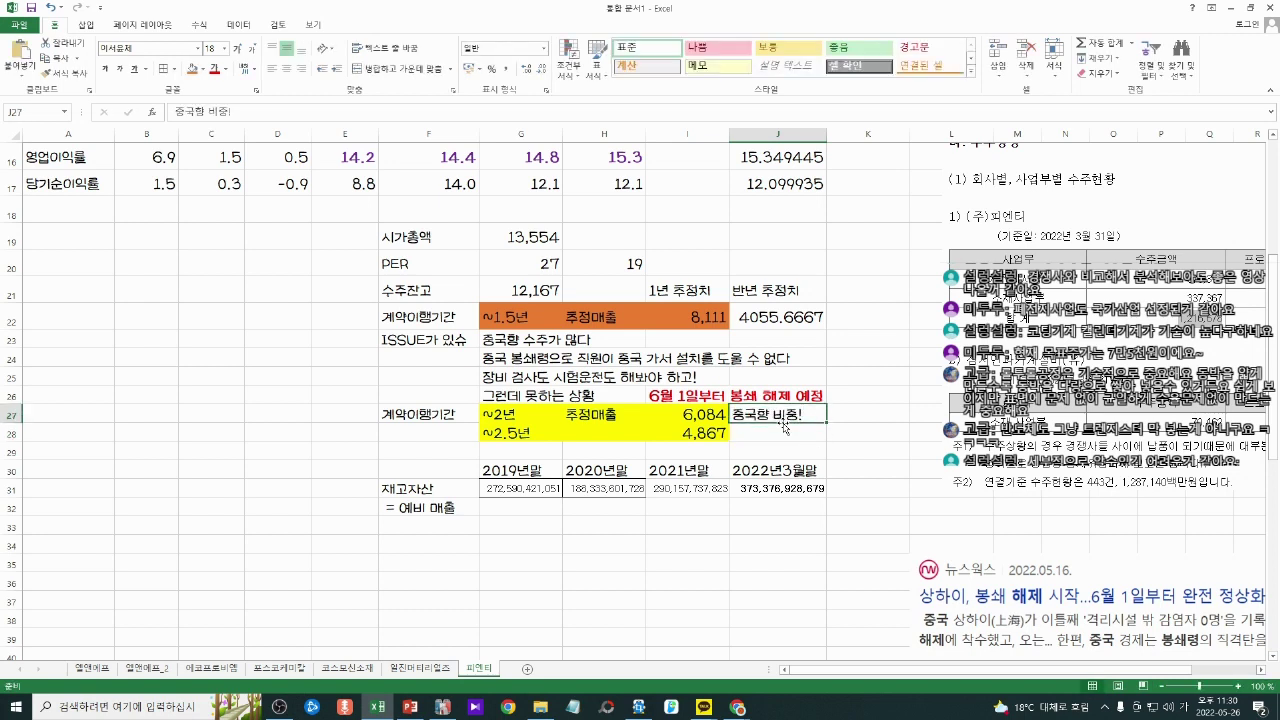
key("BackSpace")
type("확인")
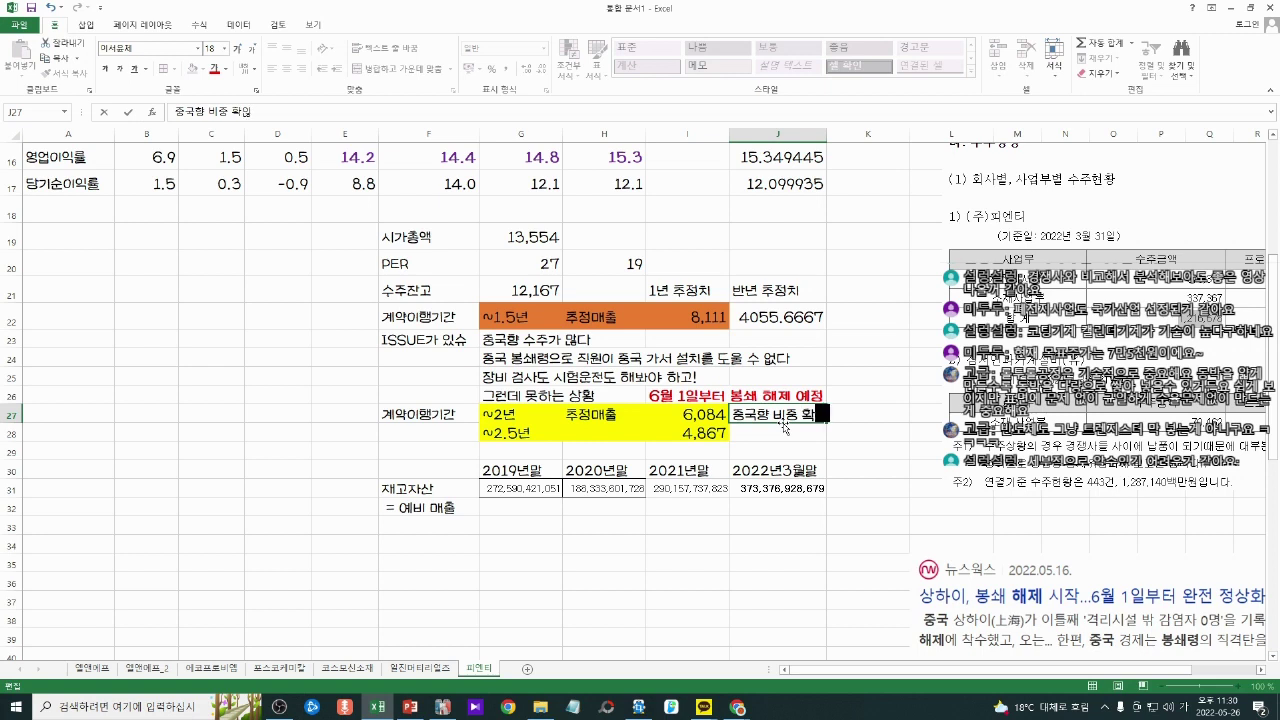
type("할 것!")
key("Return")
Step: Format the 중국향 비중 note in J27 in bold green
key("Up")
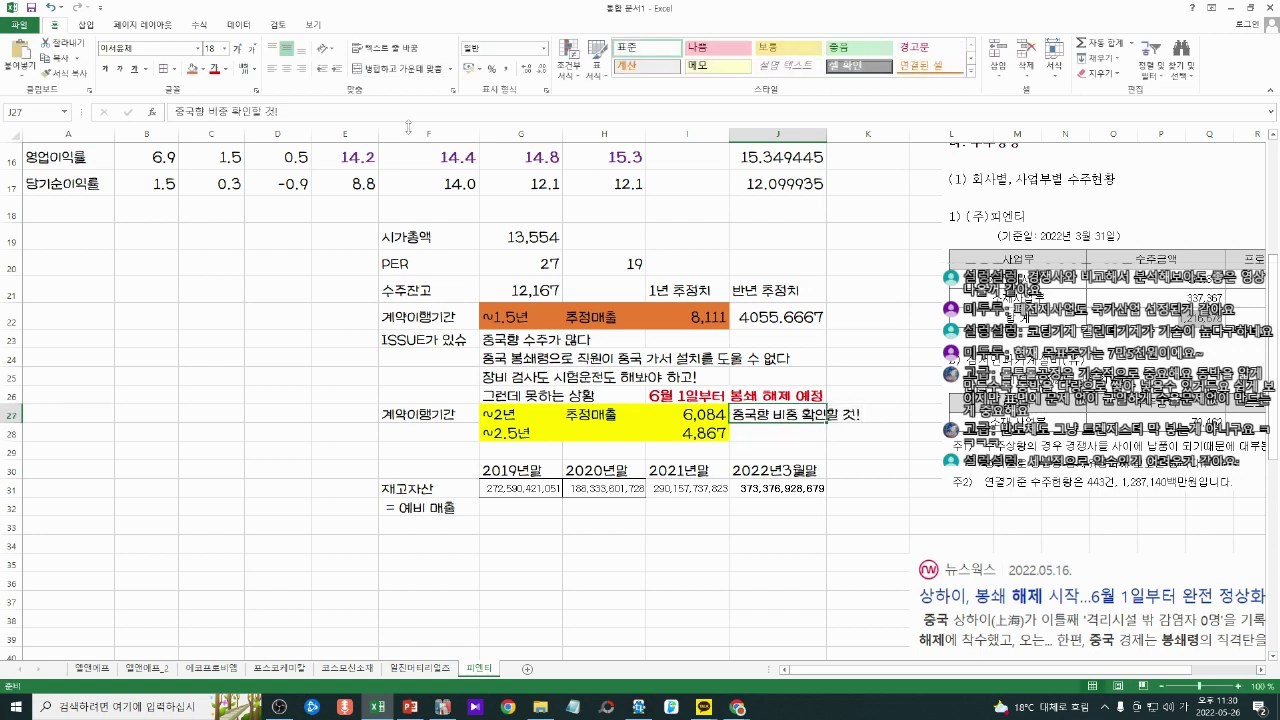
left_click(230, 70)
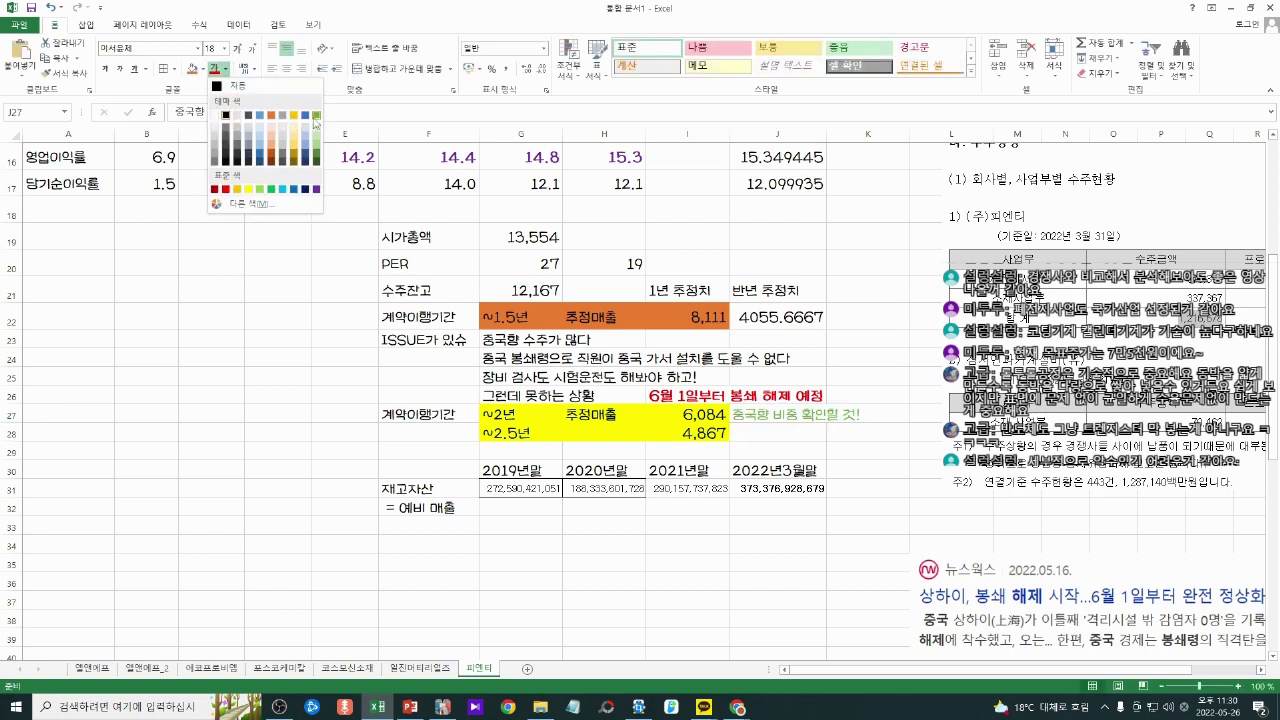
left_click(275, 204)
key("ctrl+b")
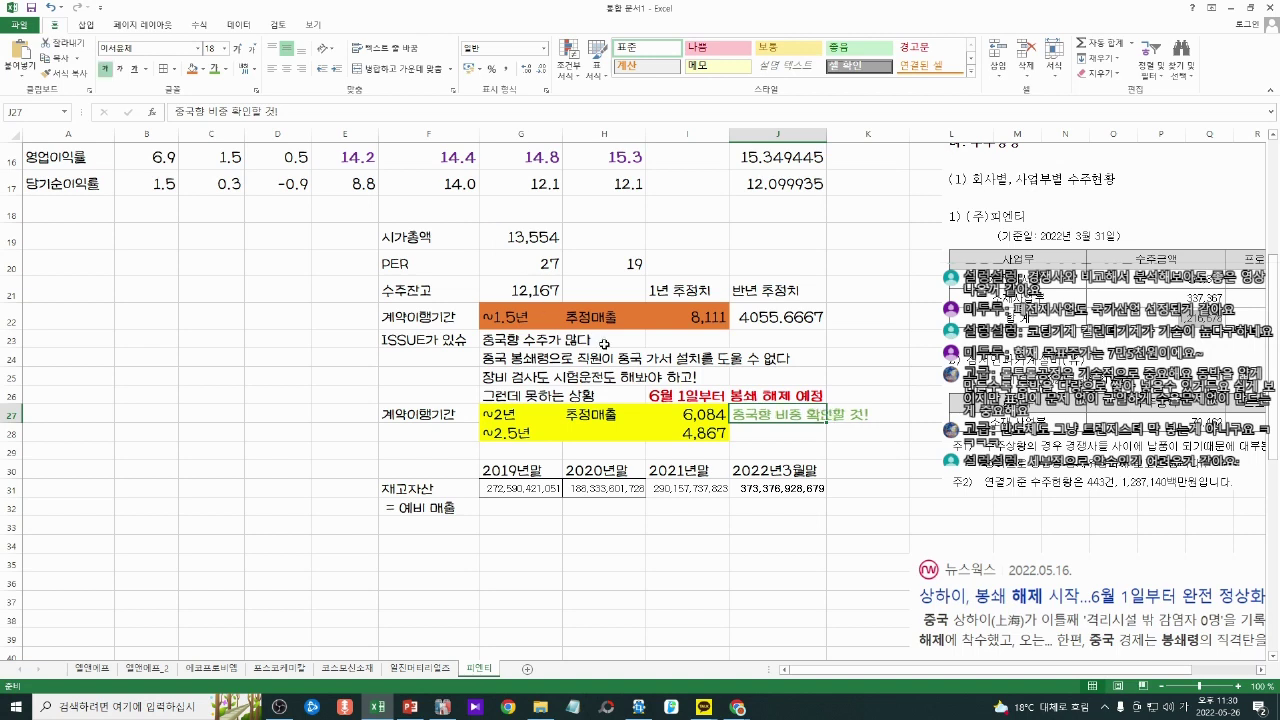
Step: Compare the 재고자산 amounts from 2019년말 through 2022년3월말, focusing on the trend since 2020년말
left_click_drag(763, 398, 772, 412)
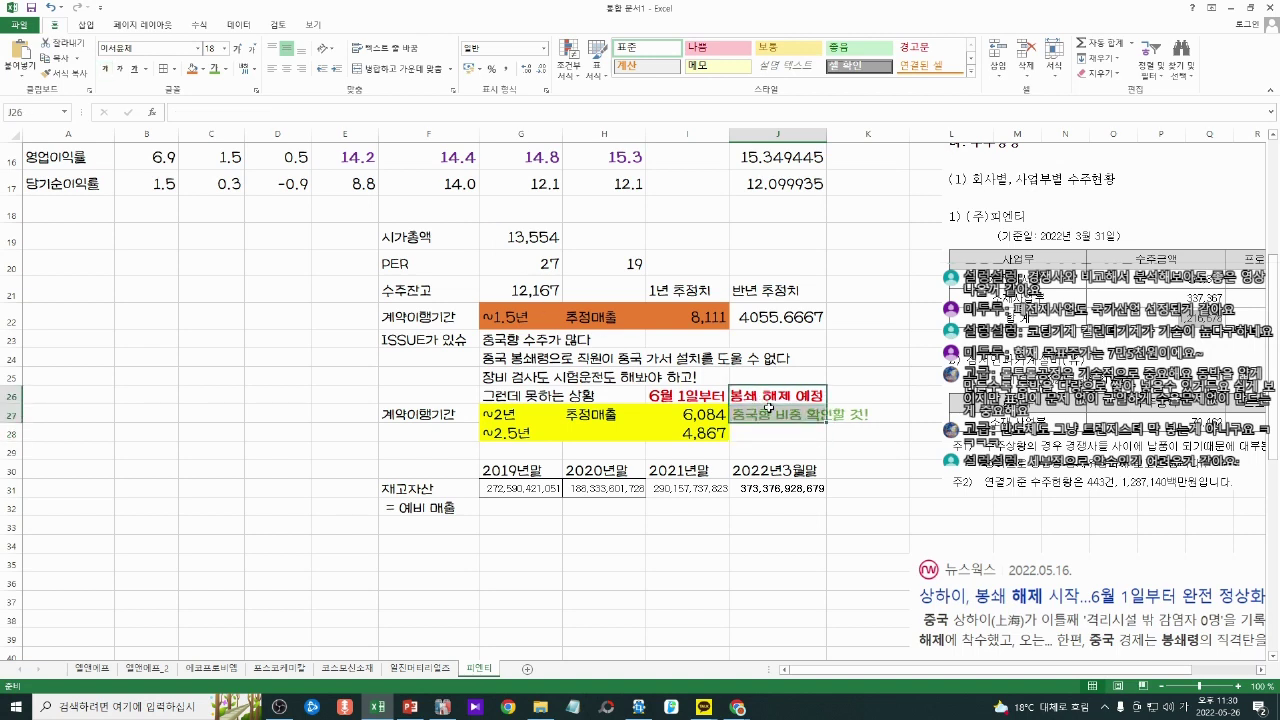
left_click(777, 416)
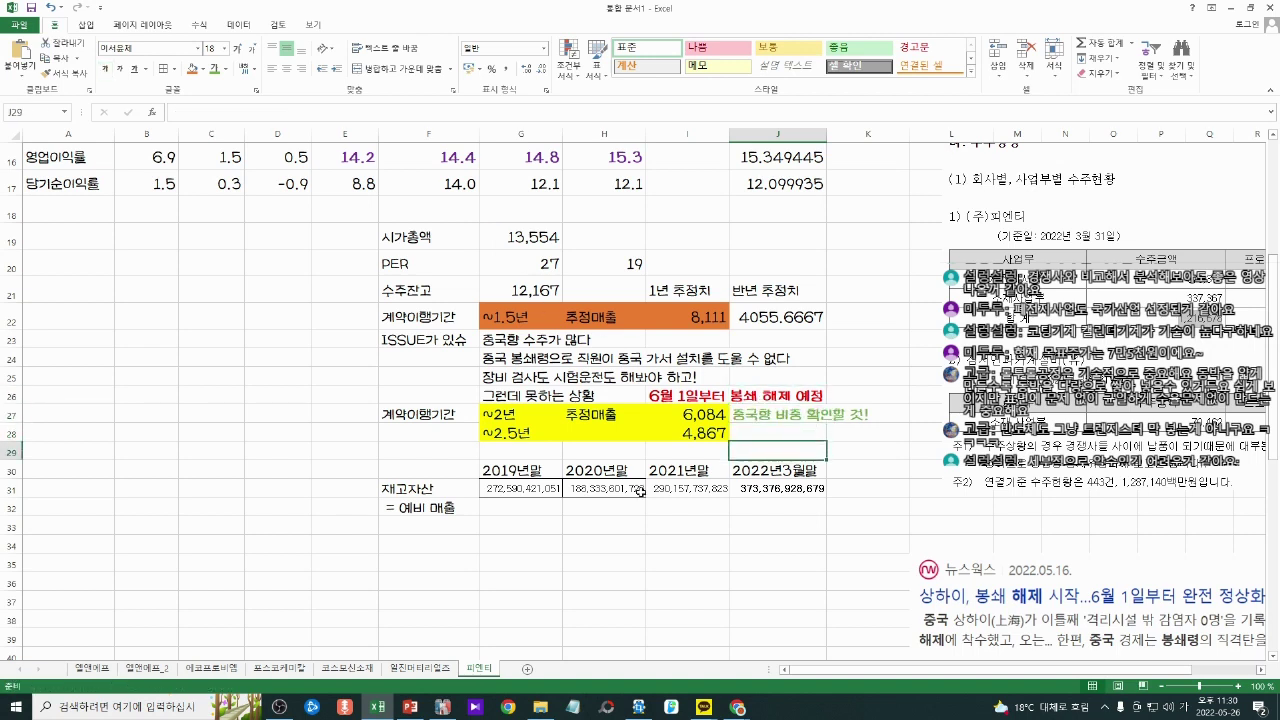
left_click_drag(505, 492, 769, 492)
left_click(770, 492)
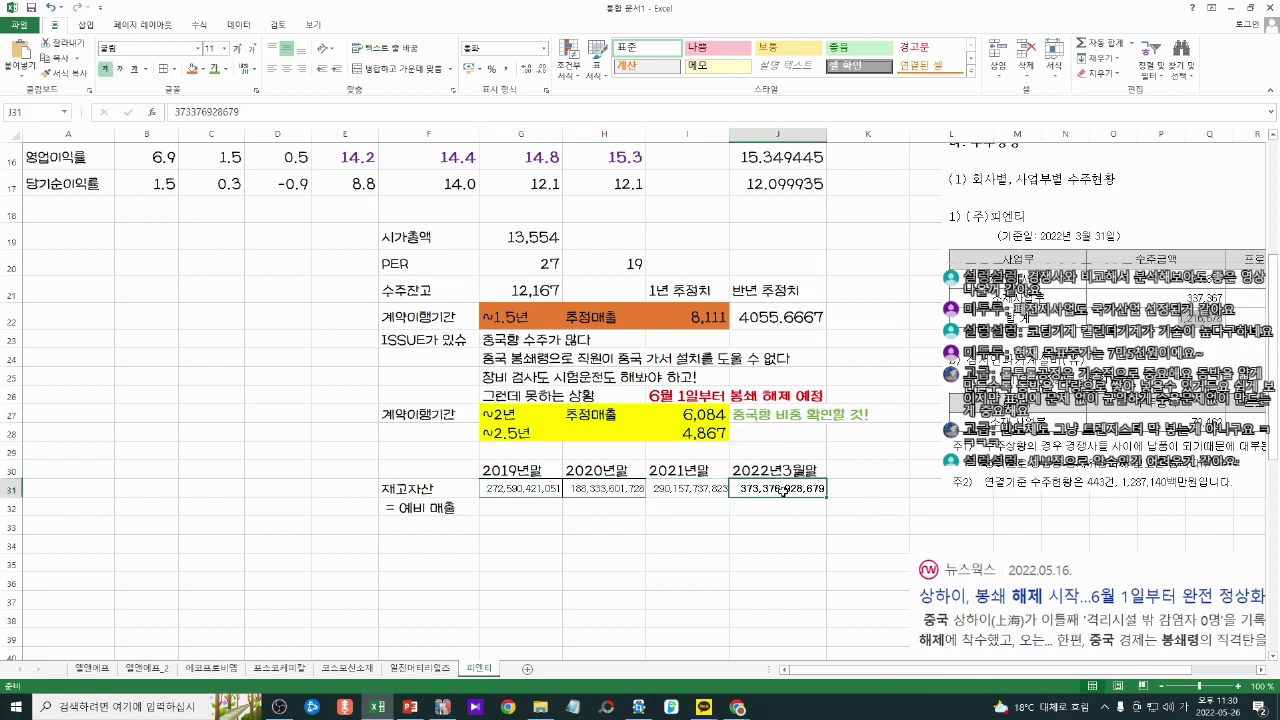
left_click_drag(765, 490, 551, 489)
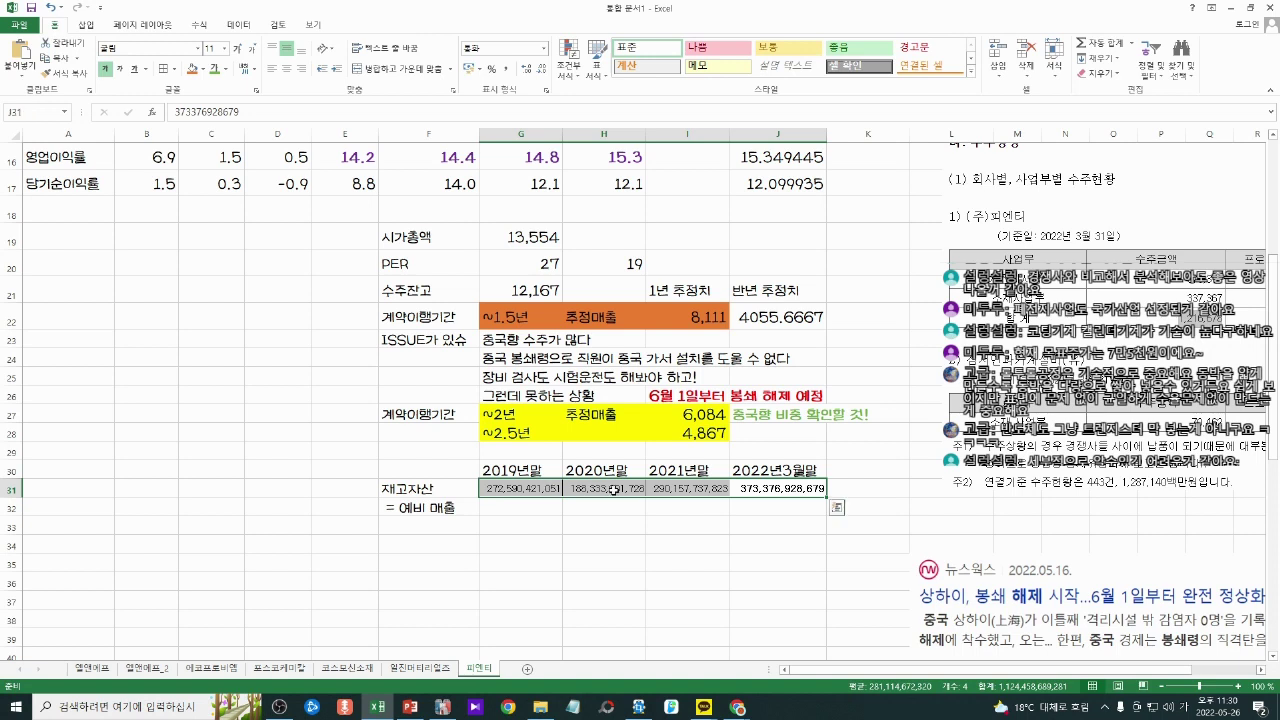
left_click(615, 489)
left_click(717, 490)
left_click_drag(638, 487, 756, 487)
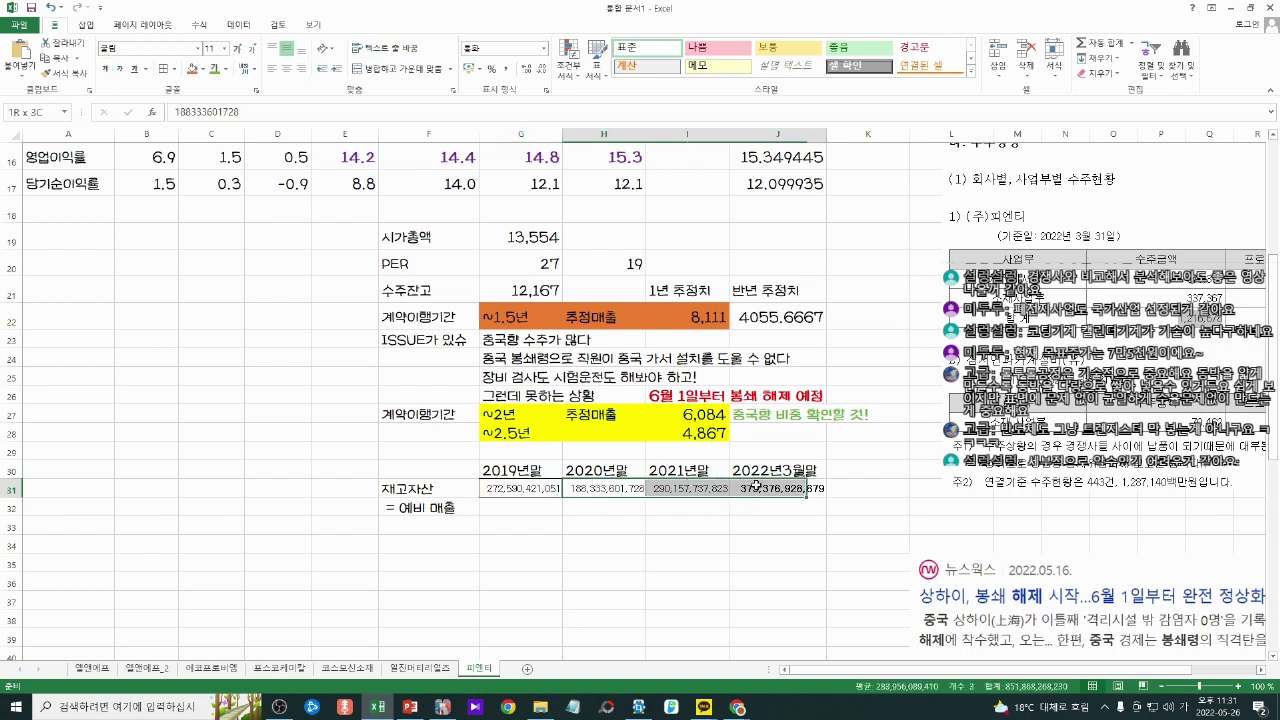
left_click(756, 486)
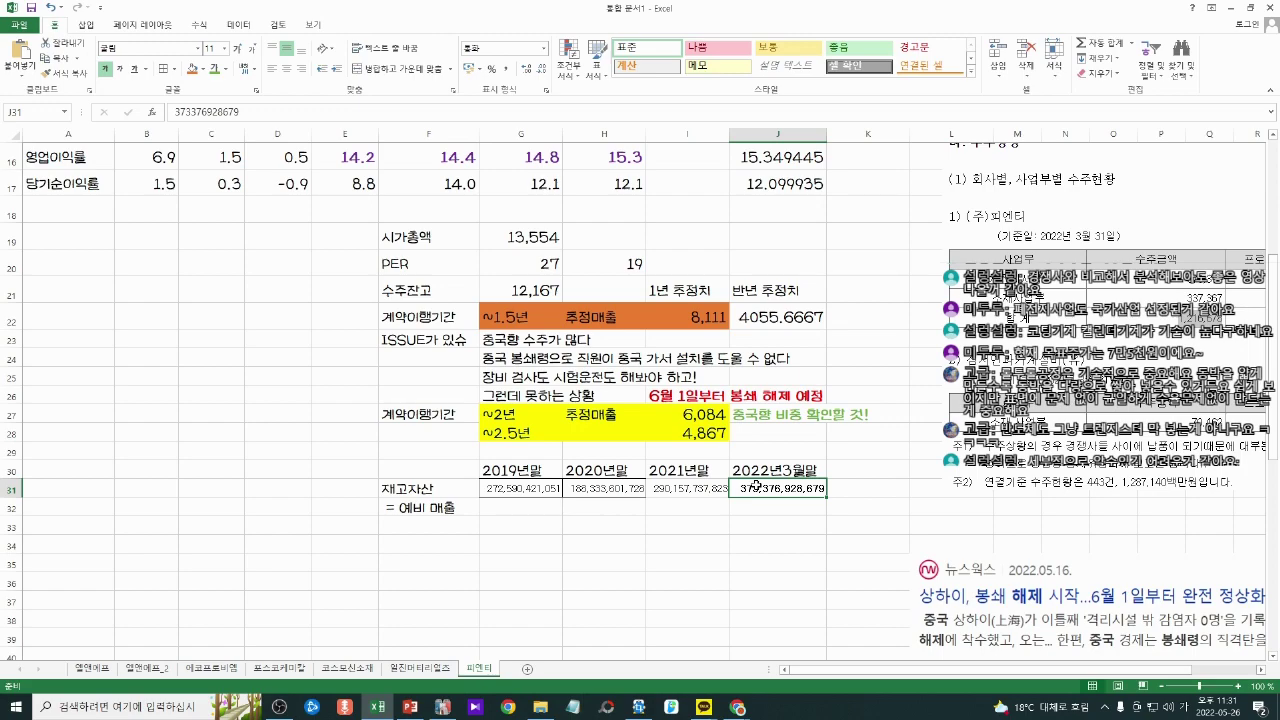
Step: Review the personal 매출액 estimates for 22년 3Q and 22년 4Q in the quarterly table
scroll(802, 459, "up", 5)
scroll(802, 462, "down", 5)
scroll(795, 508, "up", 3)
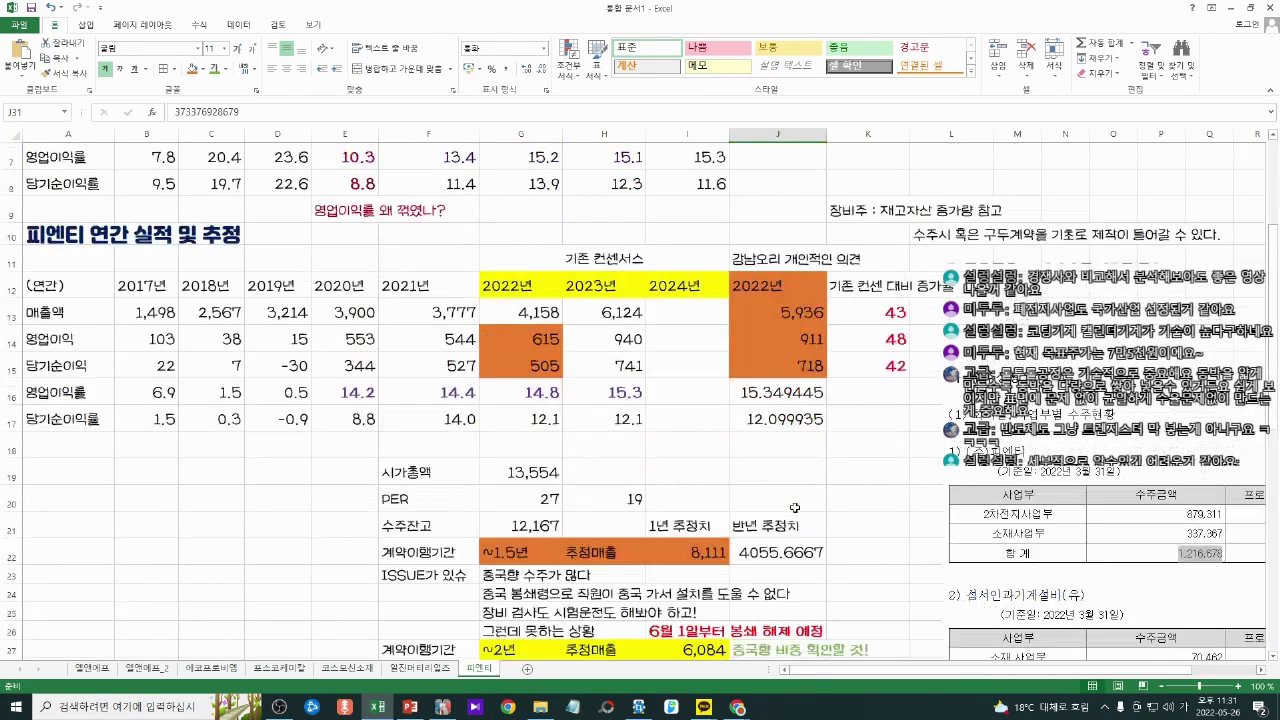
scroll(800, 500, "up", 3)
left_click_drag(882, 224, 965, 230)
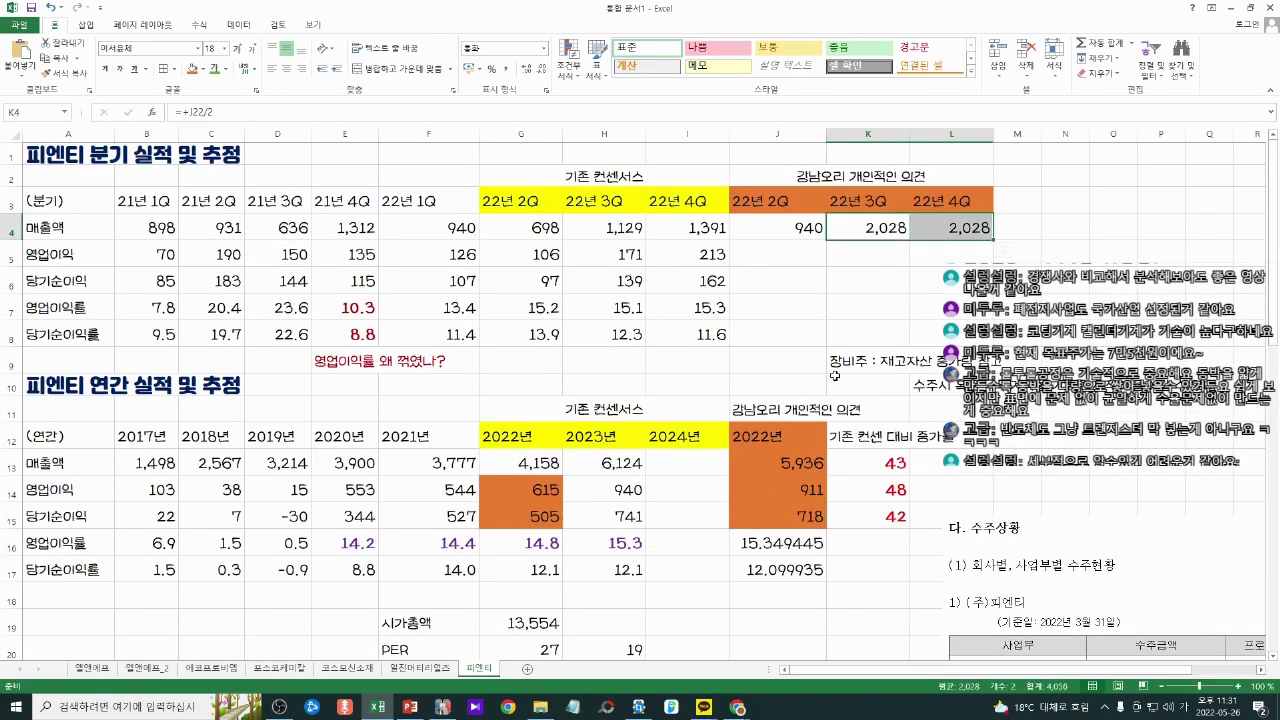
left_click_drag(868, 230, 902, 228)
left_click(971, 228)
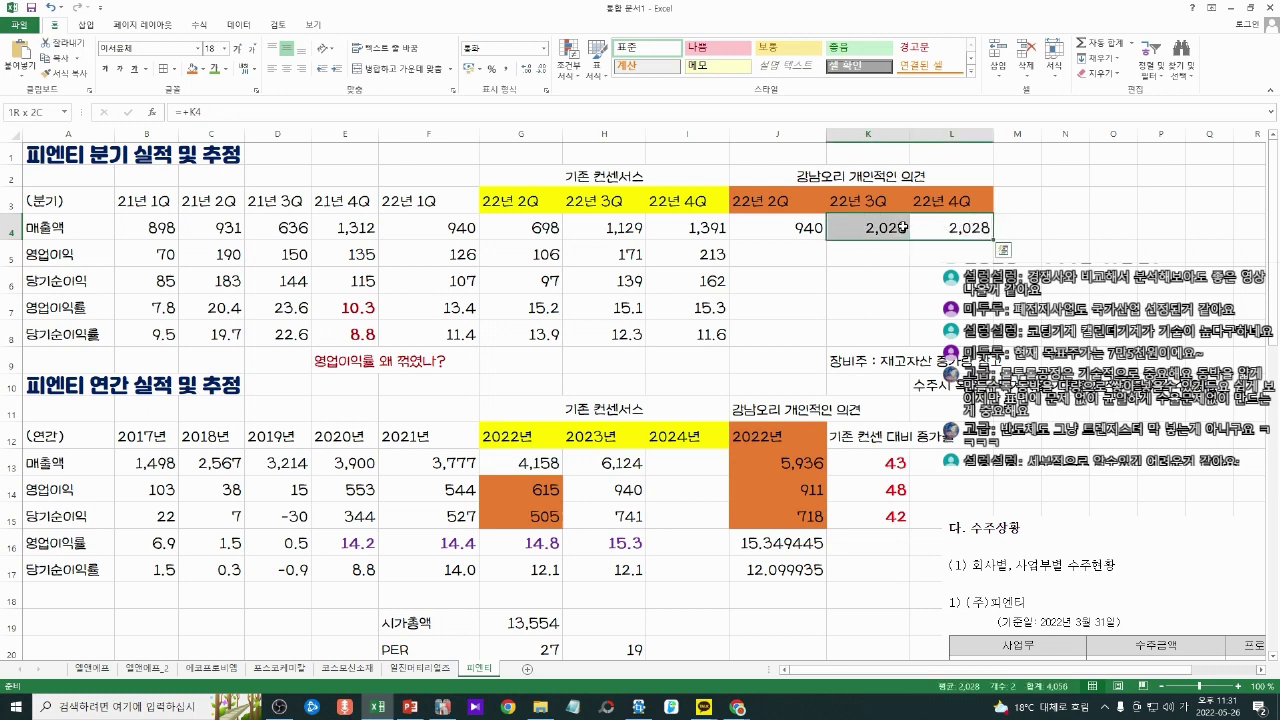
scroll(903, 246, "down", 4)
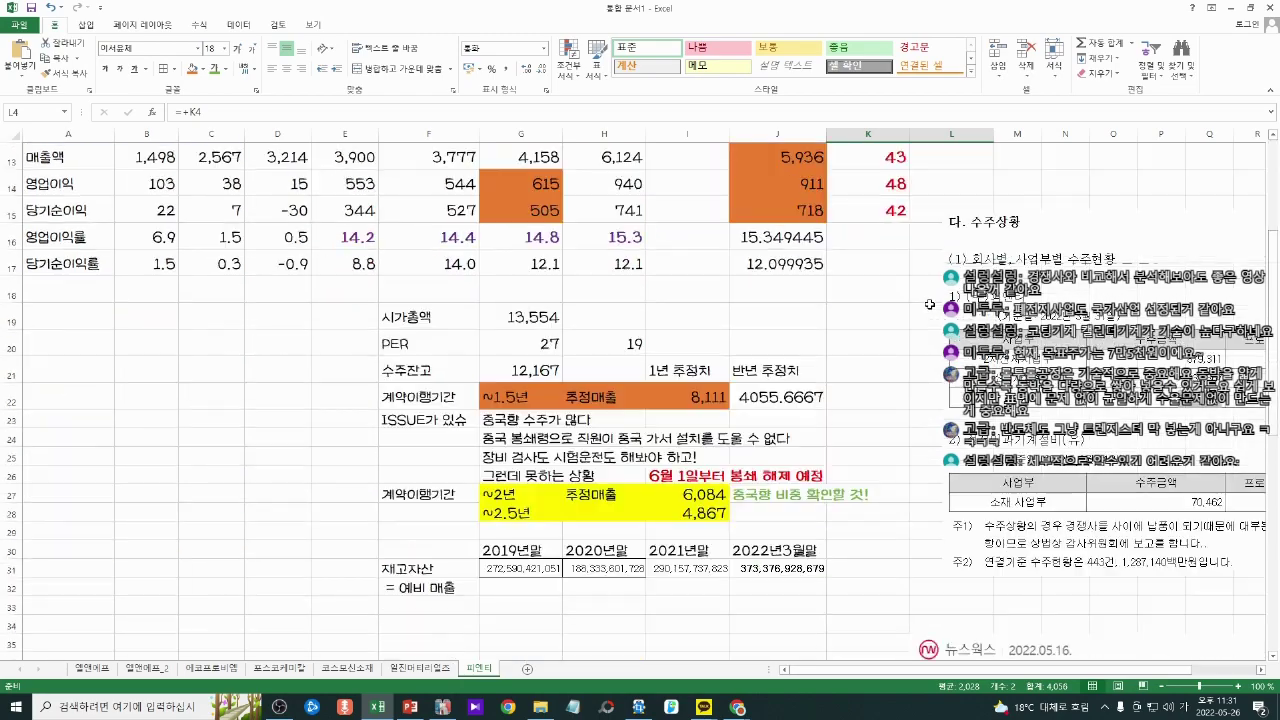
left_click(850, 436)
scroll(867, 497, "up", 4)
scroll(867, 497, "down", 3)
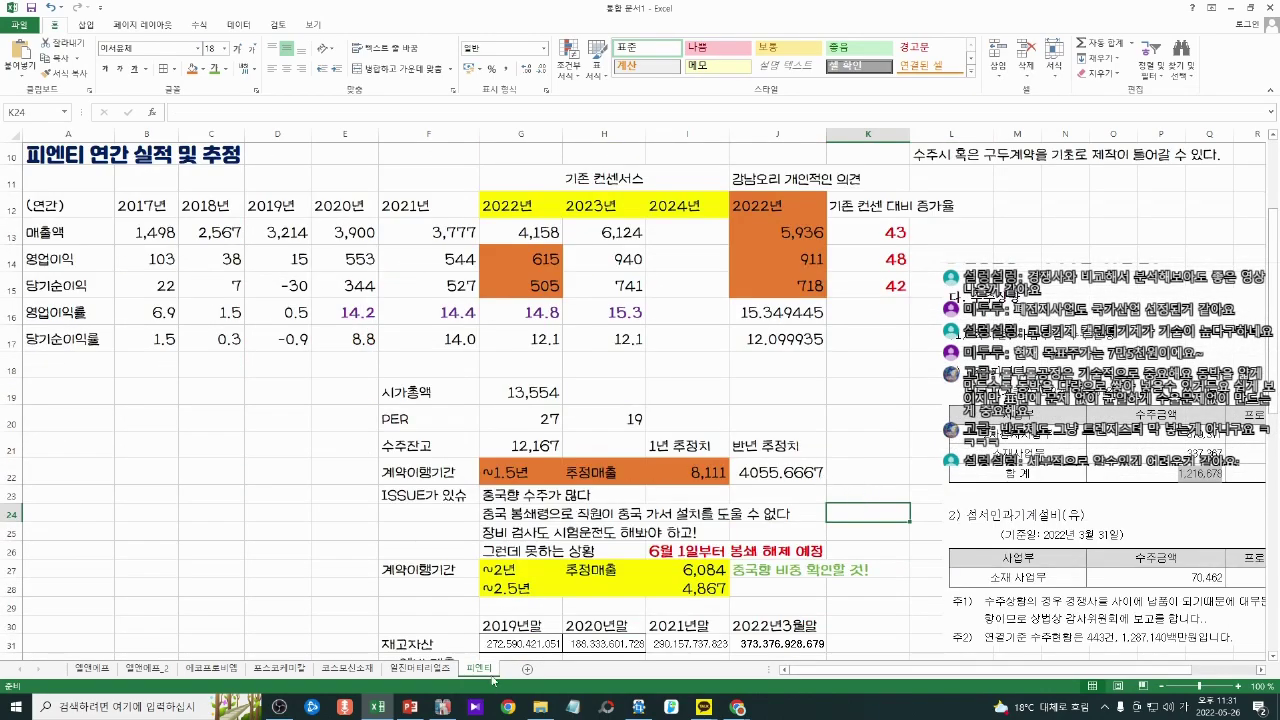
scroll(534, 518, "down", 2)
left_click(534, 518)
scroll(534, 518, "up", 5)
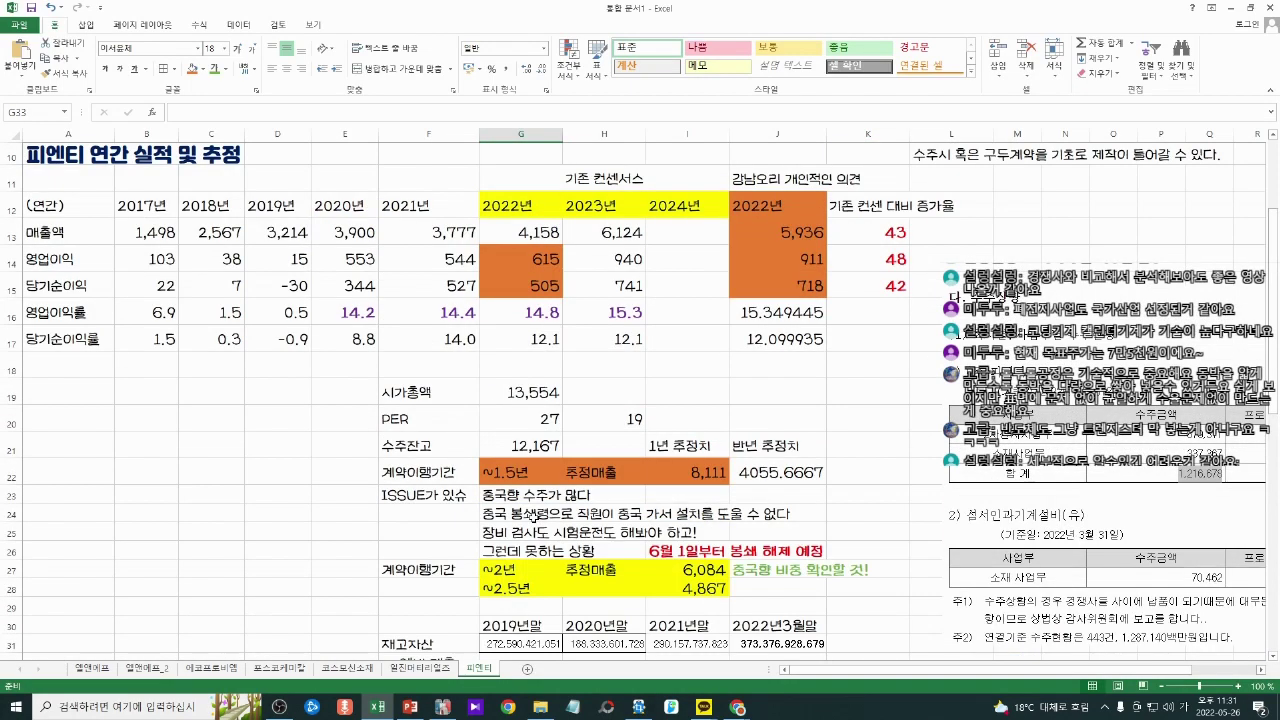
scroll(534, 515, "down", 4)
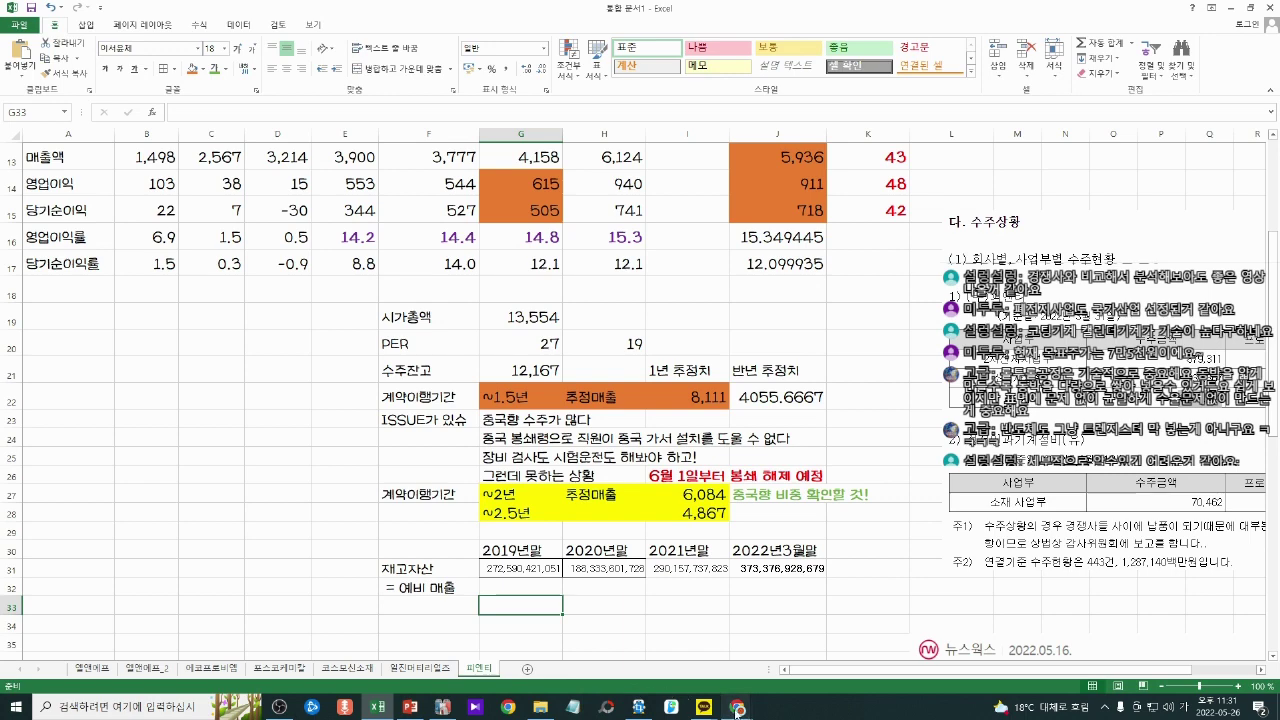
Step: Switch to Chrome and browse the 강남오리 YouTube channel's uploaded videos for the 2차전지 장비주 video covering 피엔티
mouse_move(737, 708)
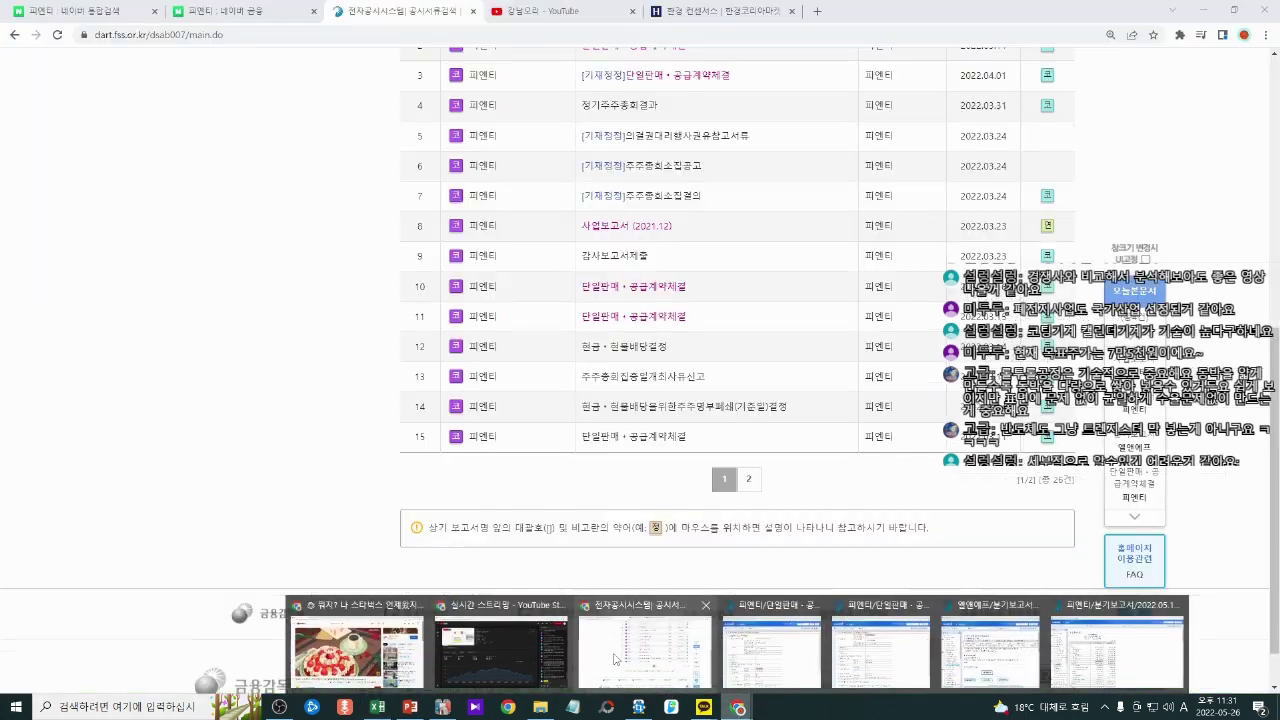
left_click(614, 659)
left_click(560, 10)
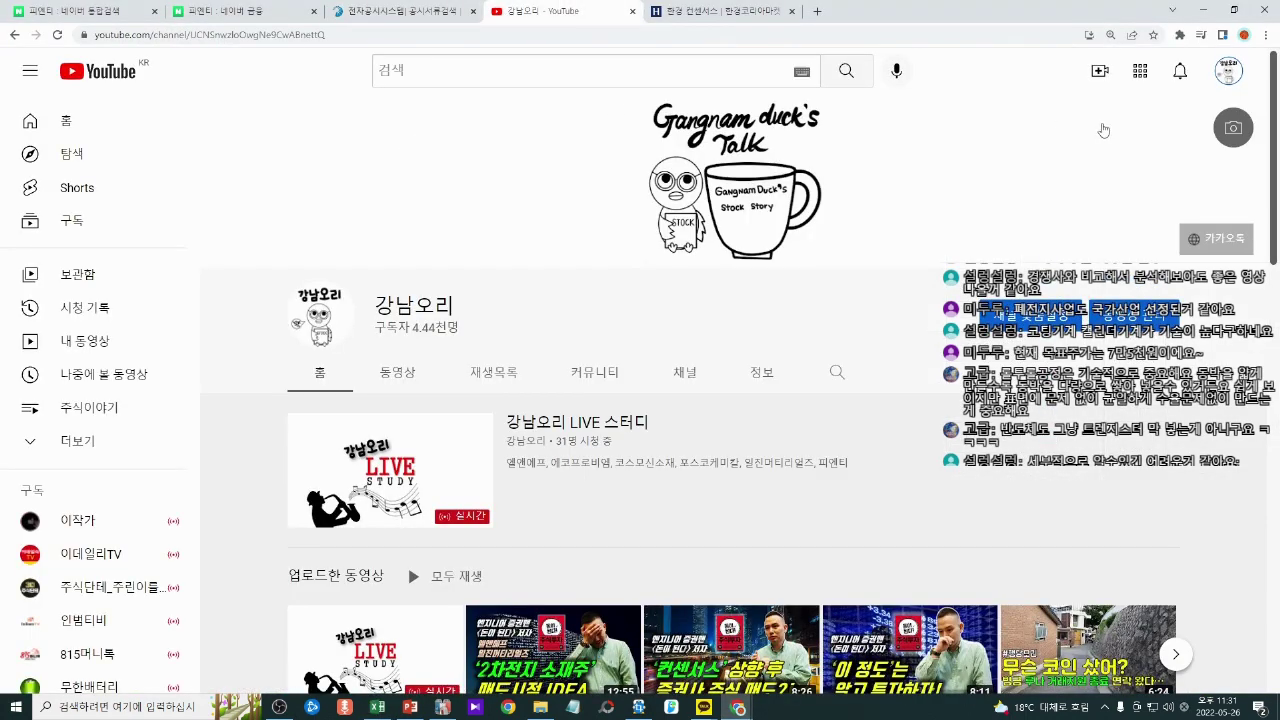
left_click(397, 372)
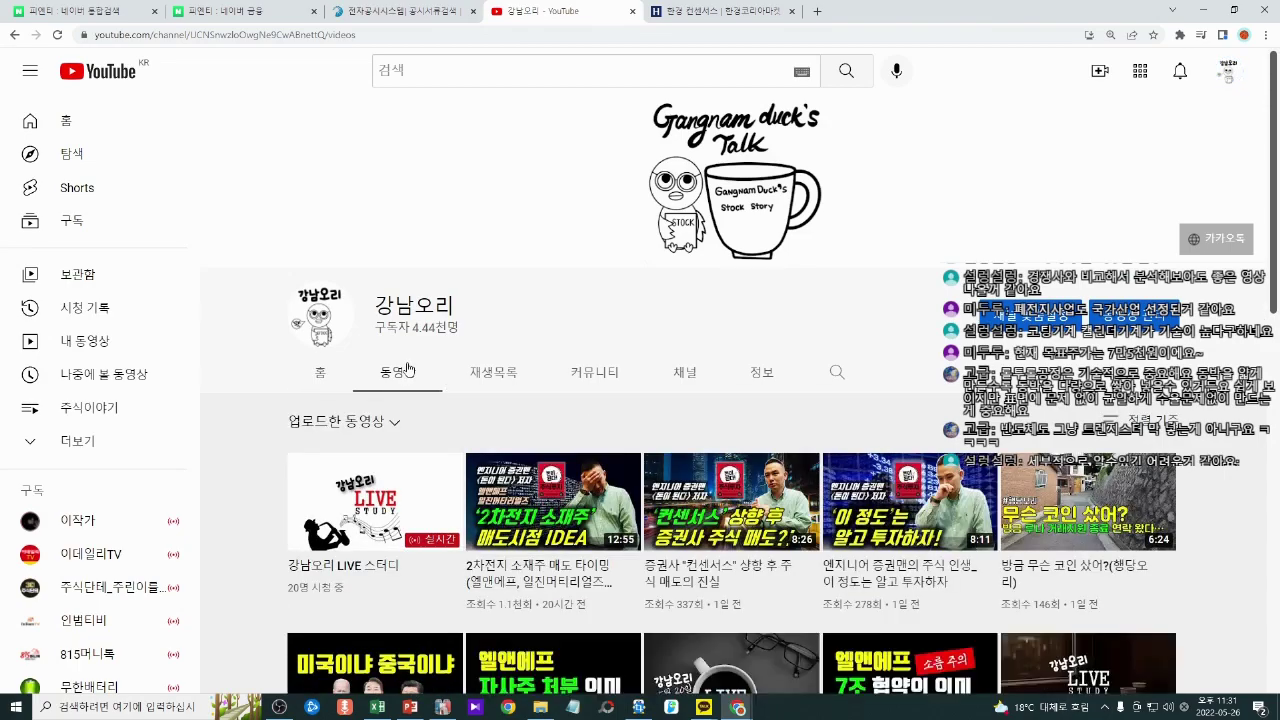
scroll(603, 406, "down", 5)
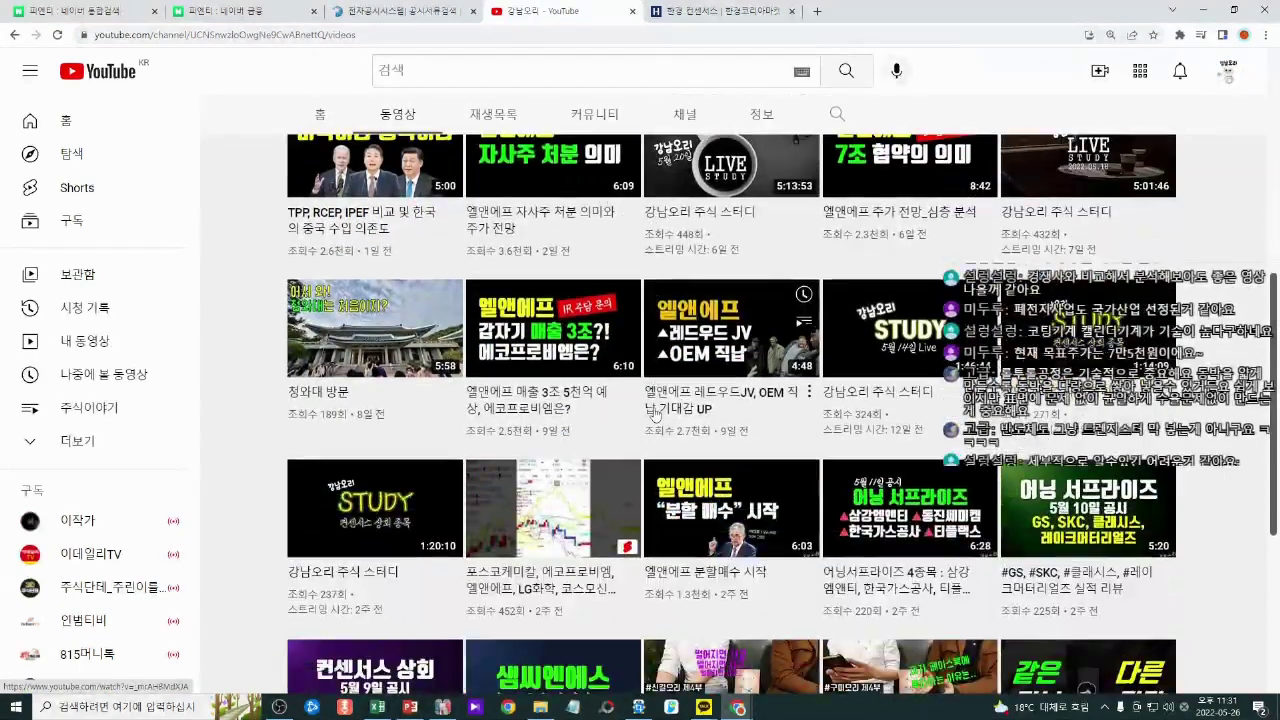
scroll(661, 412, "down", 4)
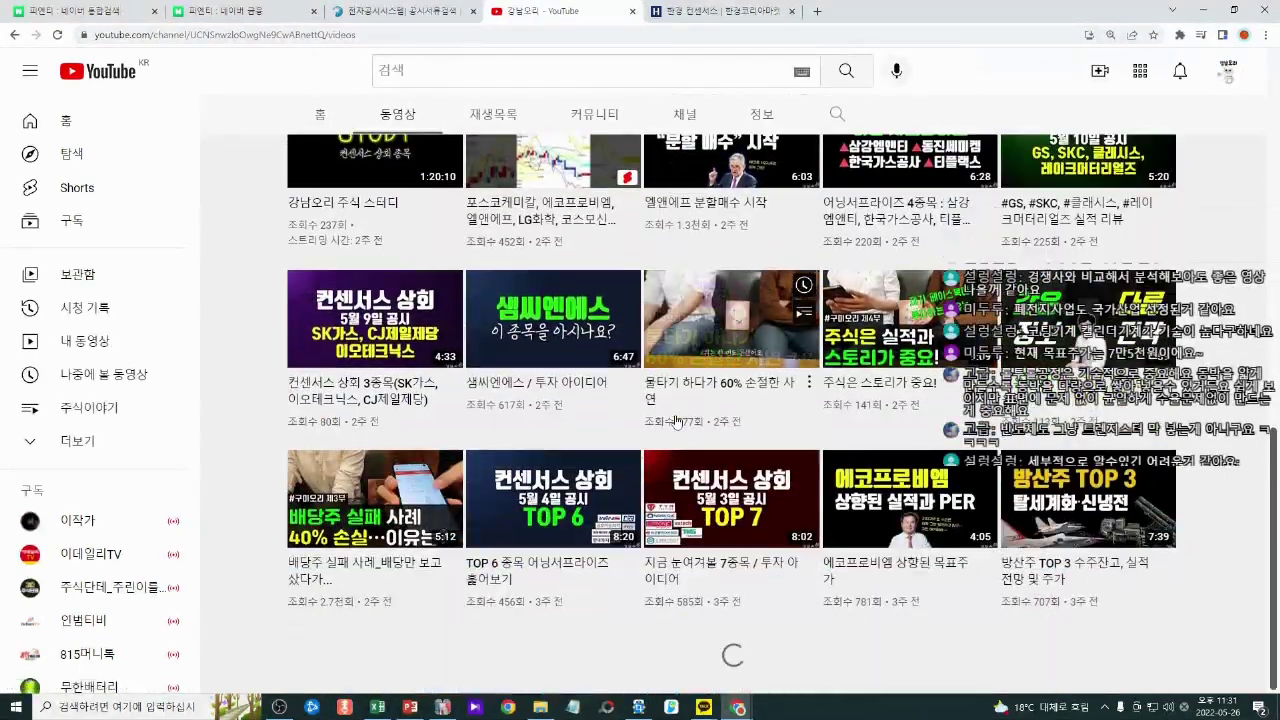
scroll(683, 422, "down", 9)
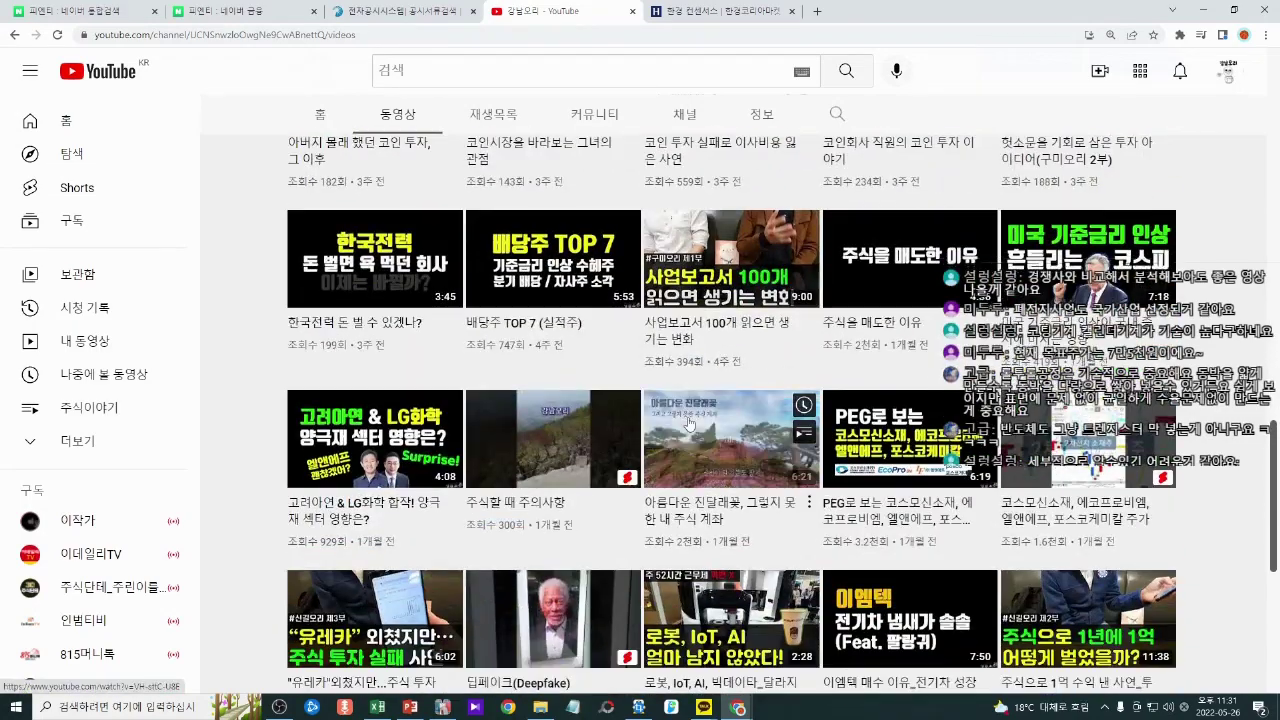
scroll(688, 424, "down", 3)
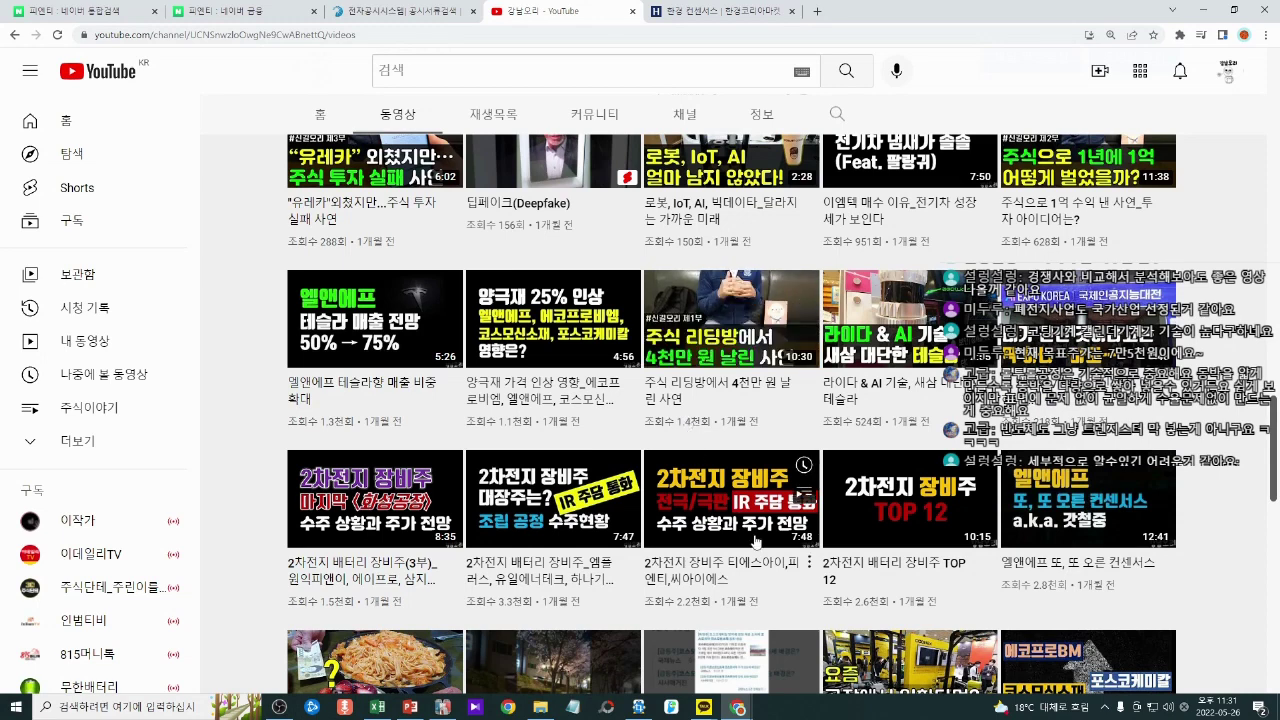
Step: Open the video '2차전지 장비주 티에스아이,피엔티,씨아이에스', mute it, skip the advertisement and highlight the company names in its title
left_click(736, 510)
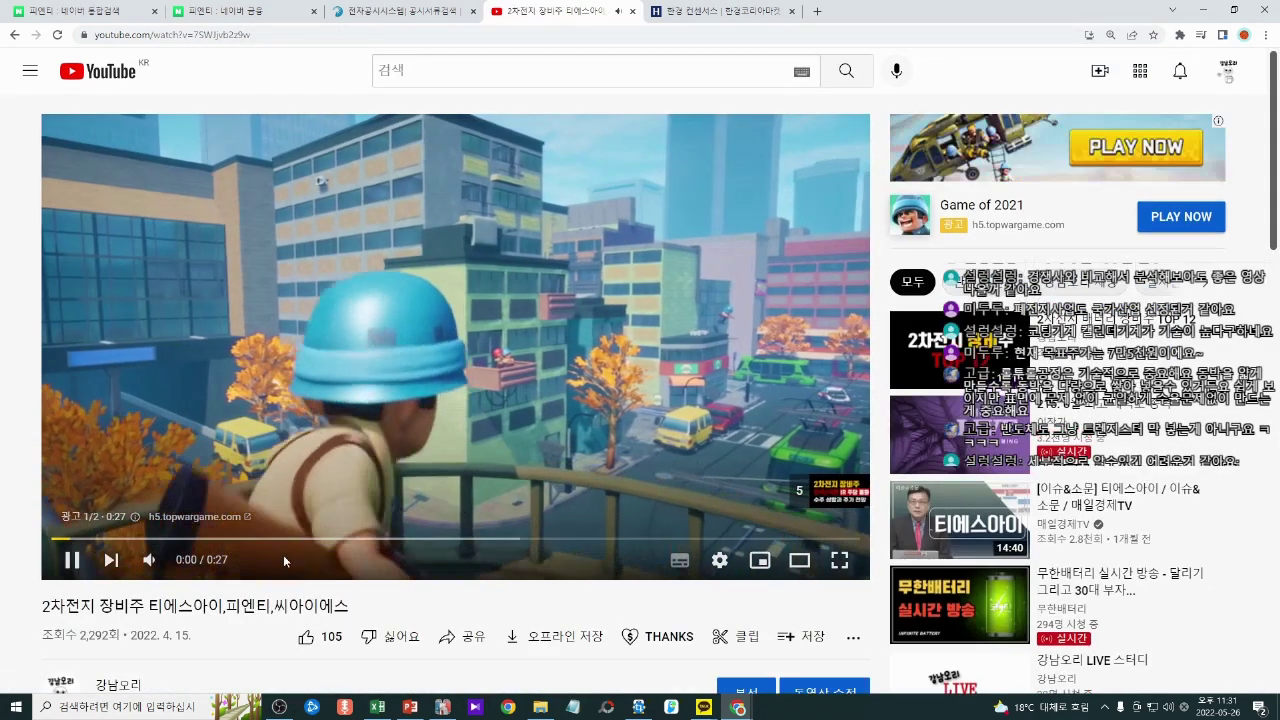
left_click(152, 559)
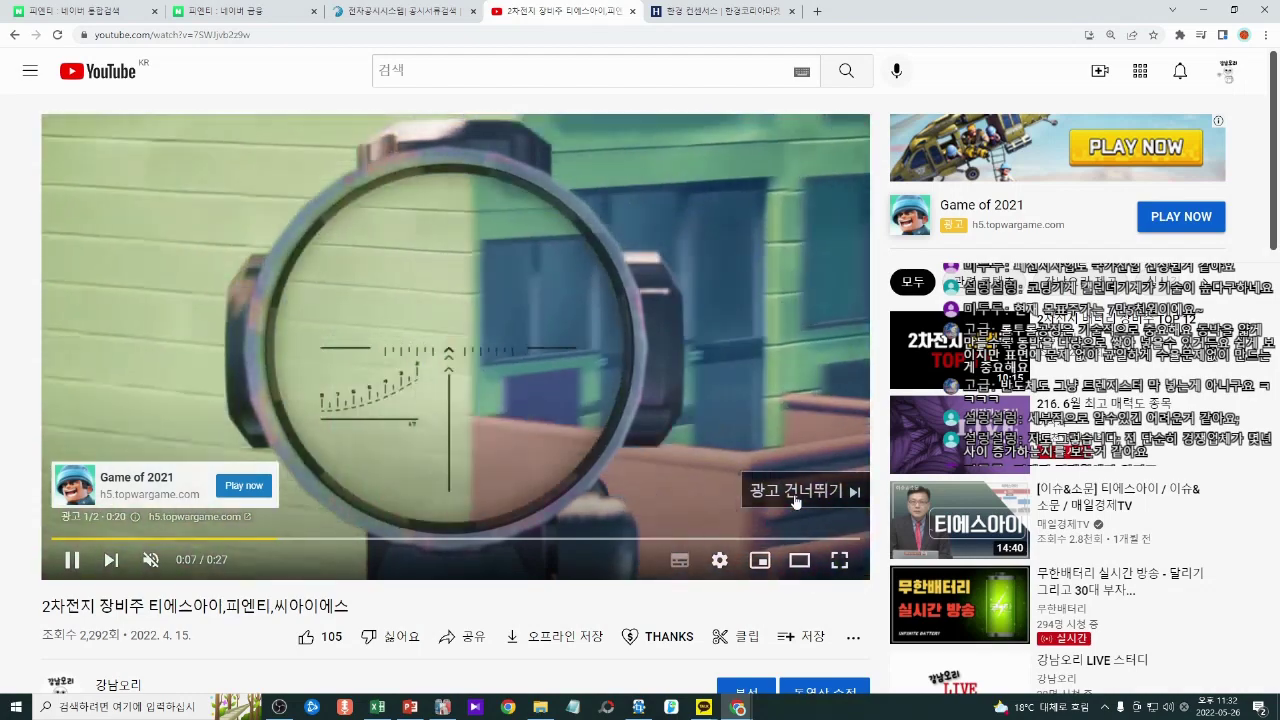
left_click(795, 497)
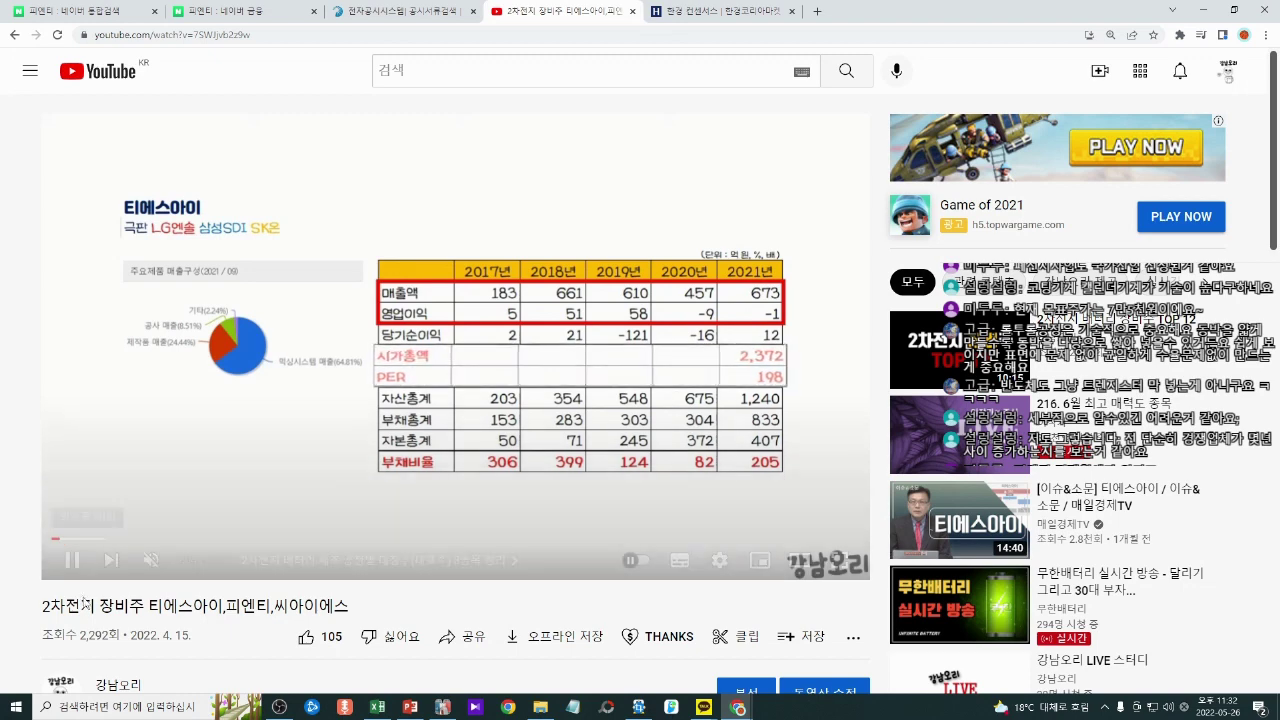
left_click_drag(49, 606, 147, 606)
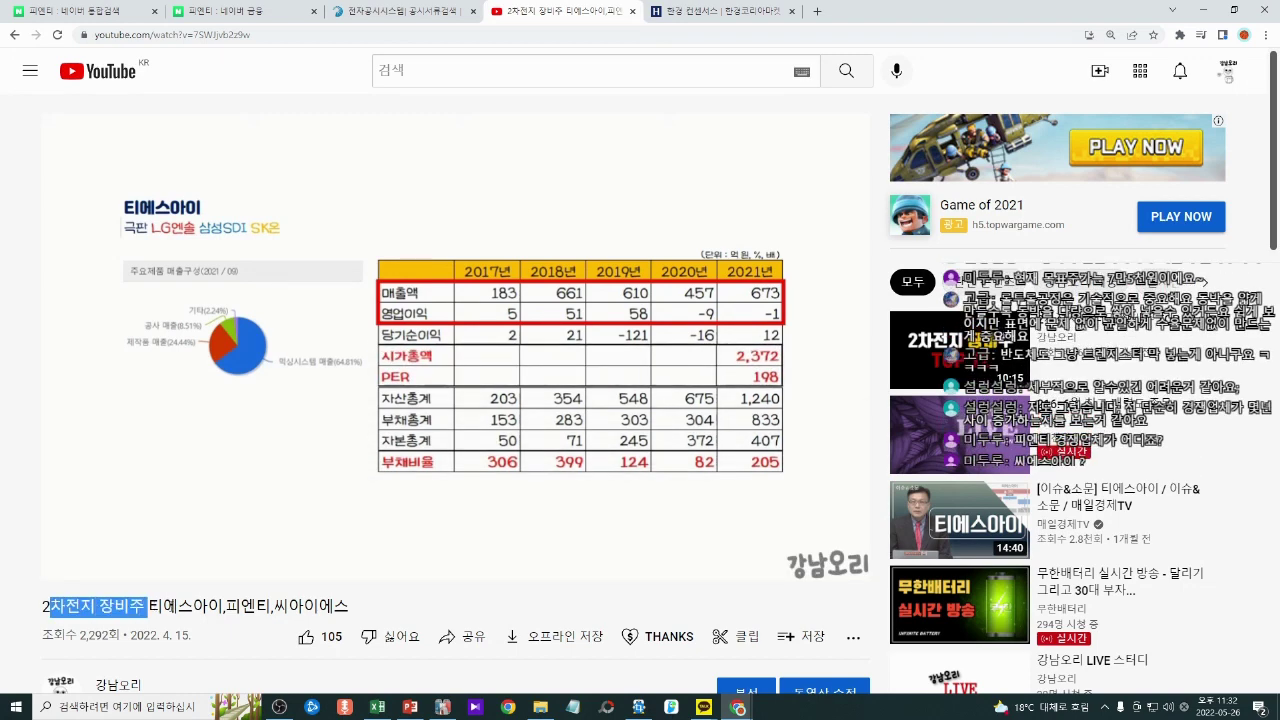
left_click_drag(333, 606, 163, 603)
left_click(163, 603)
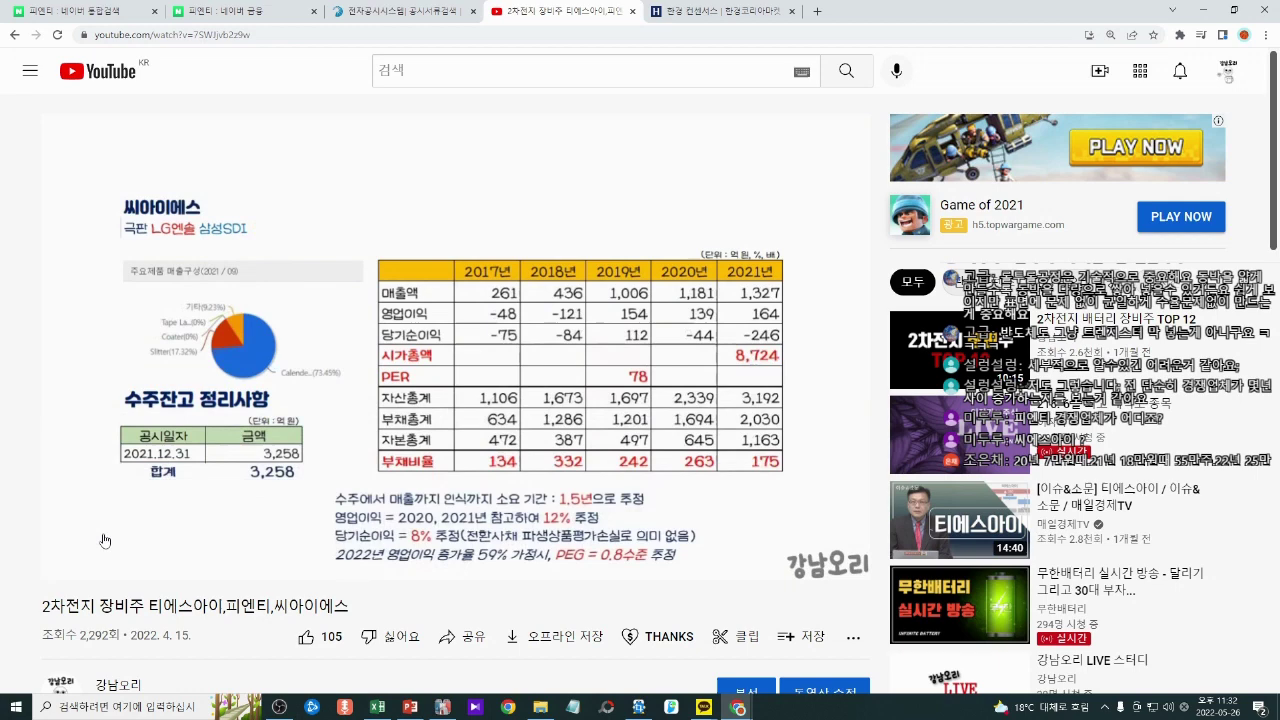
Step: Skip ahead in the video to the '국내 배터리 장비업체 정리사항' table and pause there to review the 극판 companies
left_click(117, 538)
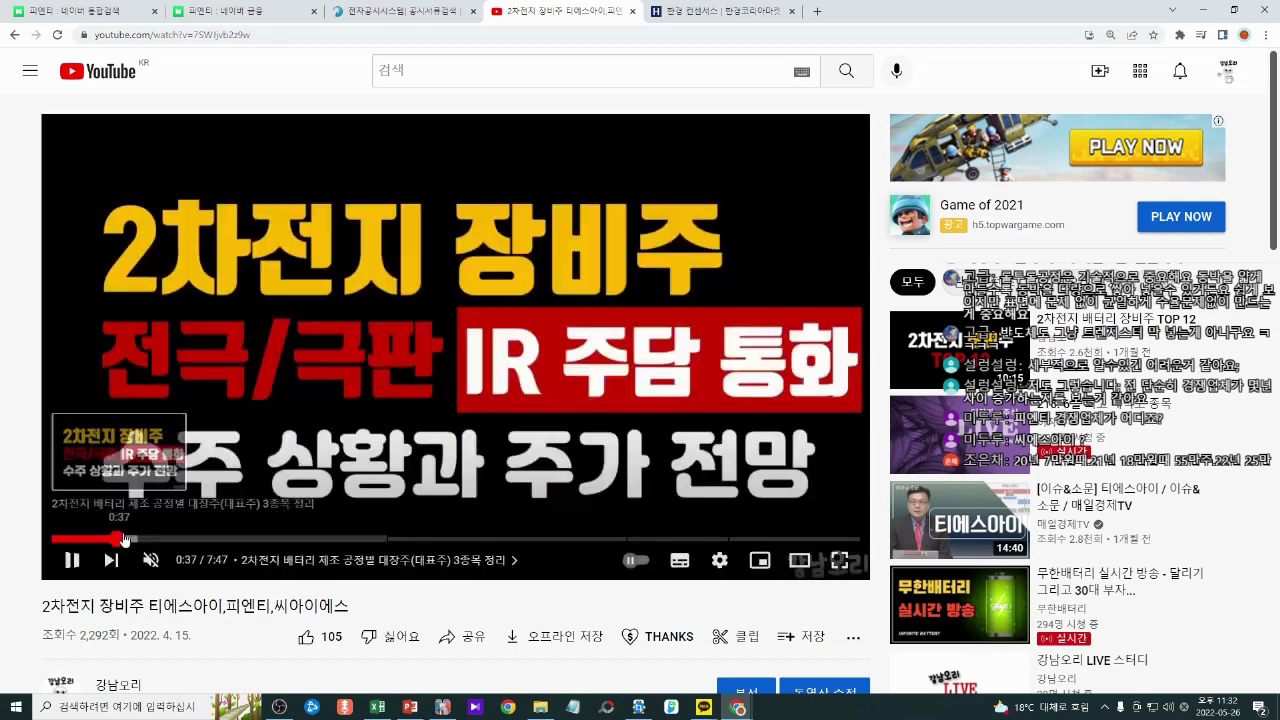
left_click(166, 538)
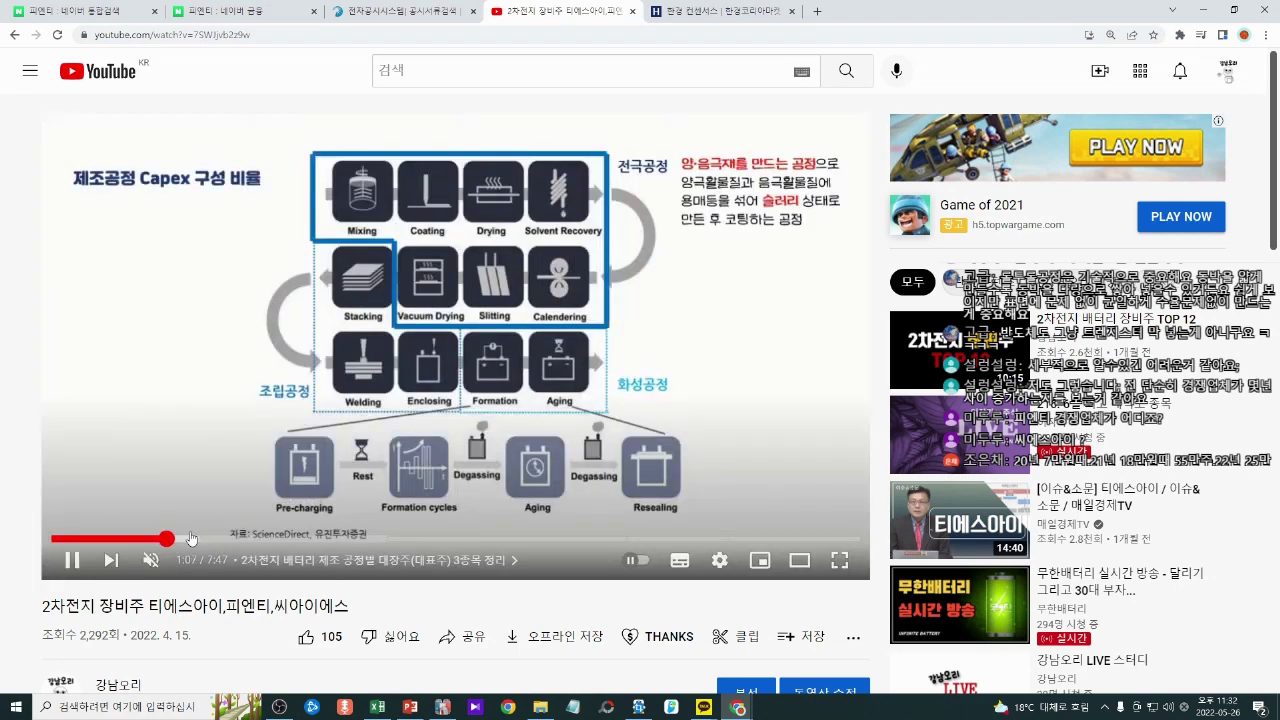
left_click(190, 538)
left_click(219, 538)
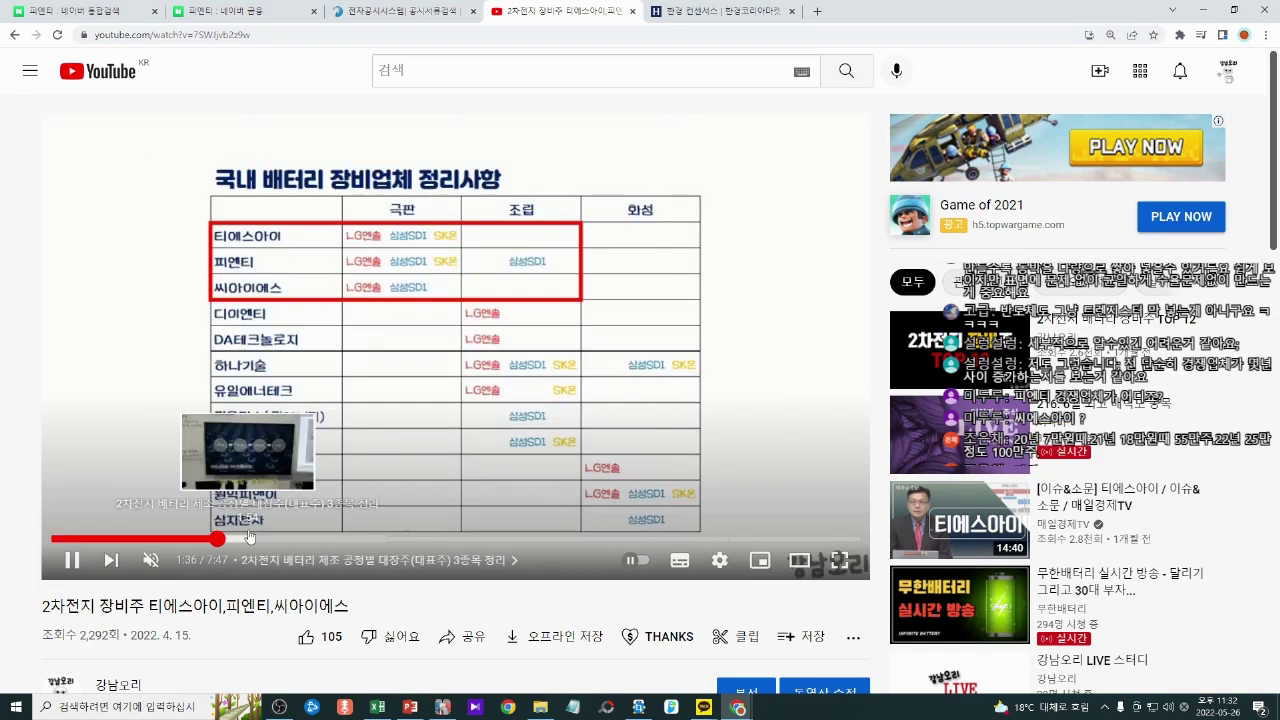
left_click(314, 458)
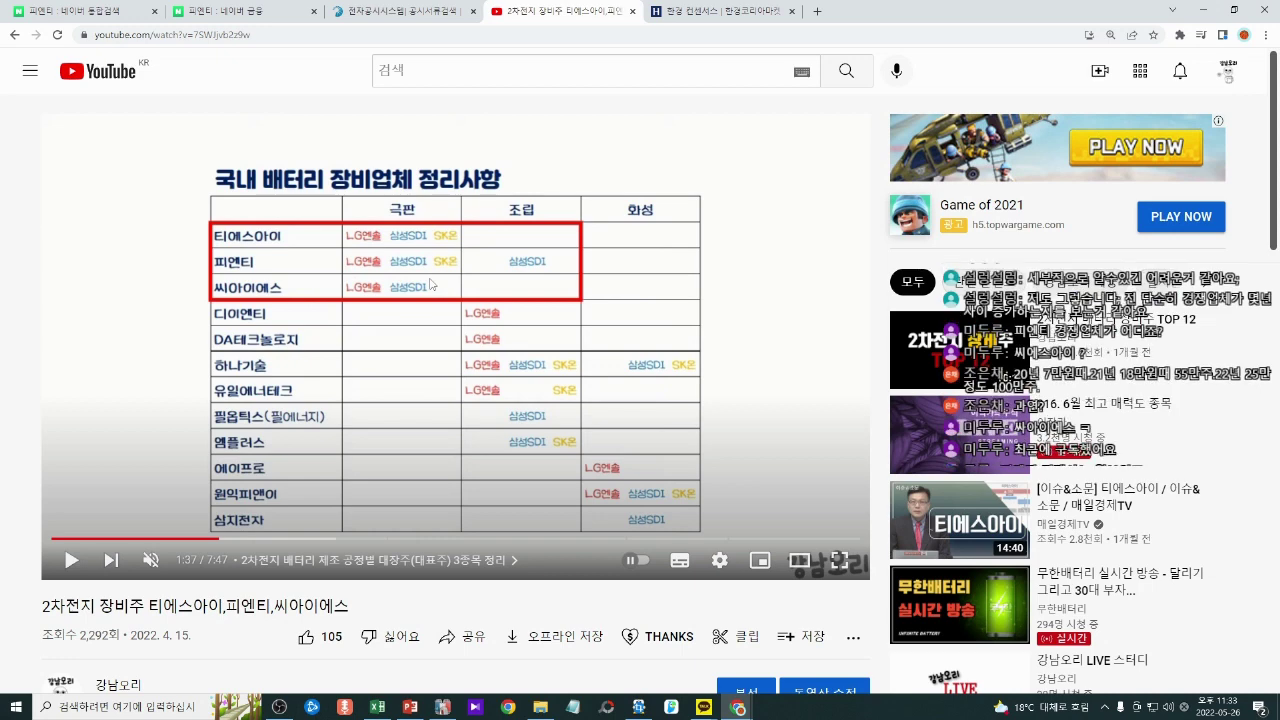
Step: Switch to Excel and enter the competitor names 티에스아이 in A34 and 씨아이에스 in A35 of the 피엔티 sheet
left_click(35, 10)
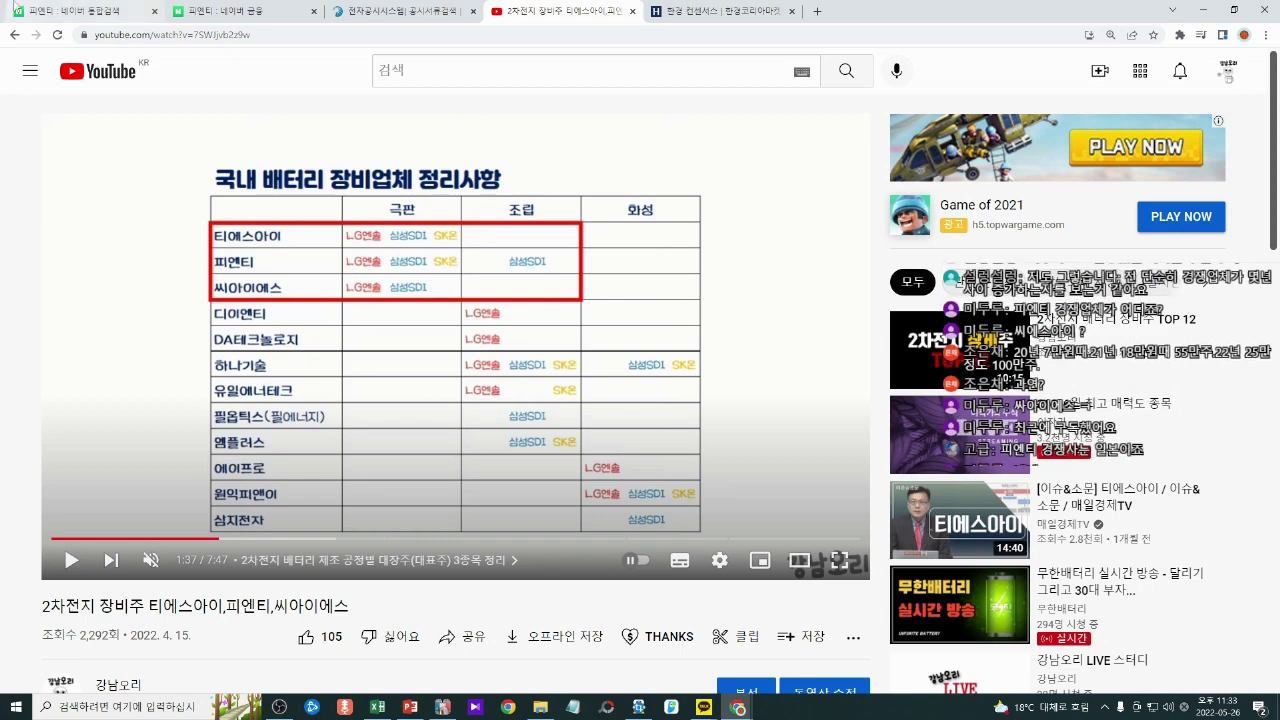
left_click(375, 706)
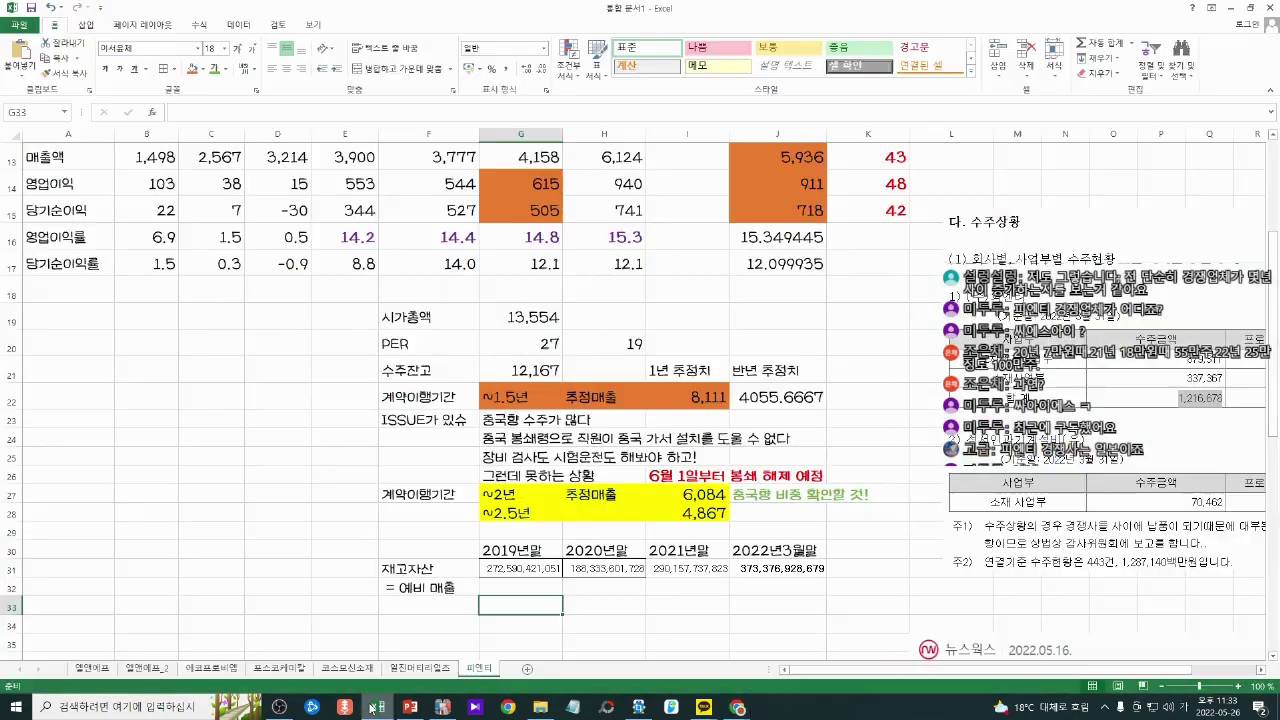
left_click(100, 595)
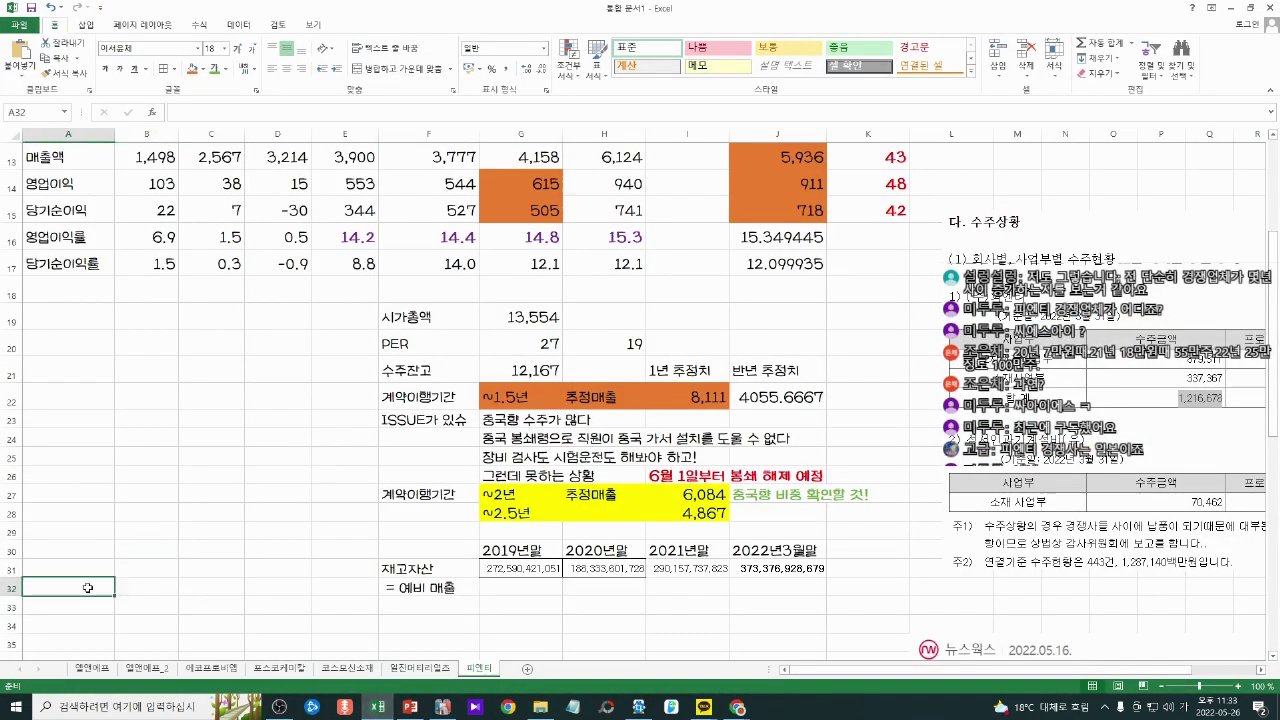
key("Down")
key("Down")
type("티에스아")
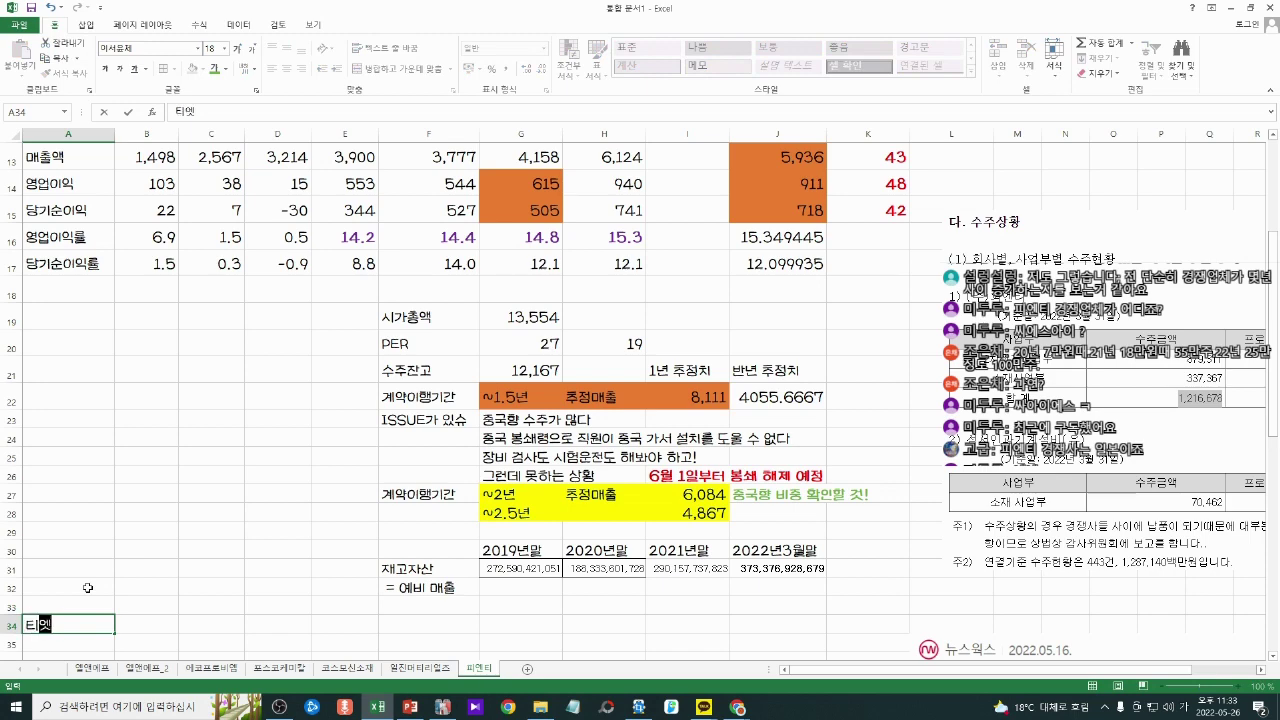
type("이")
key("Return")
type("씨")
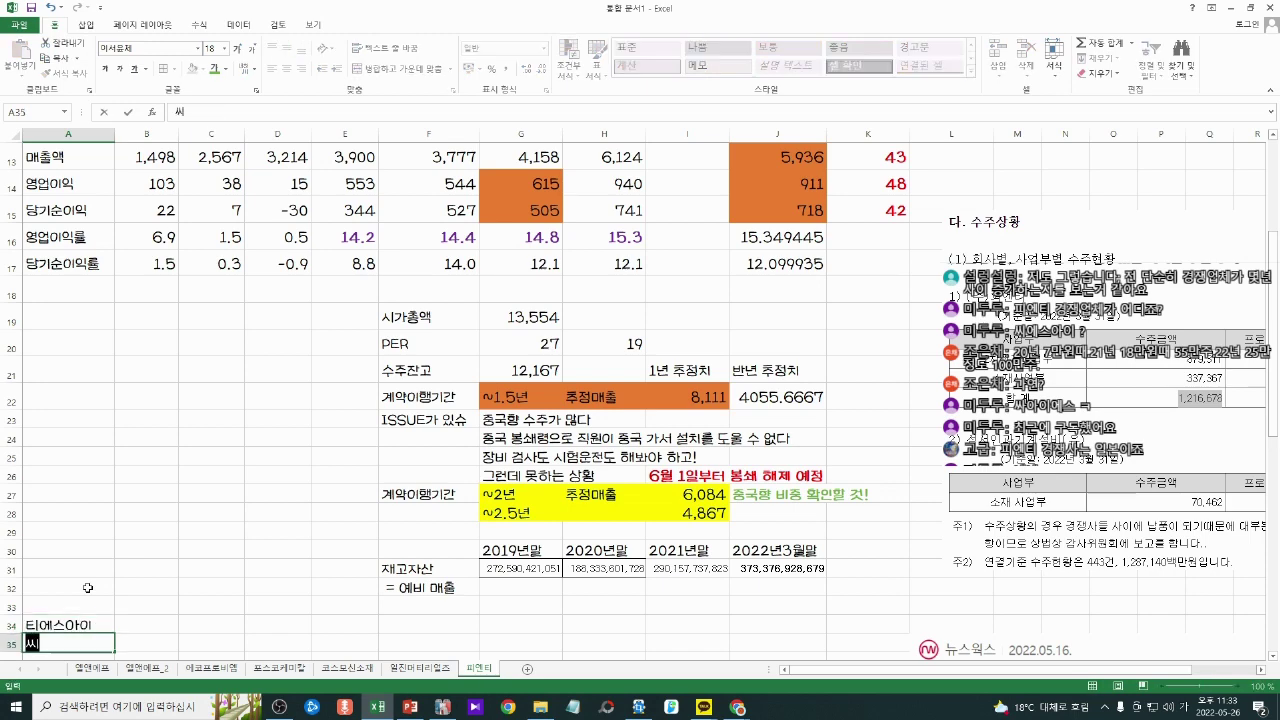
type("아임에스")
key("Return")
Step: Enter the label '2022년 3월 기준 수주 잔고' in B33
left_click(160, 581)
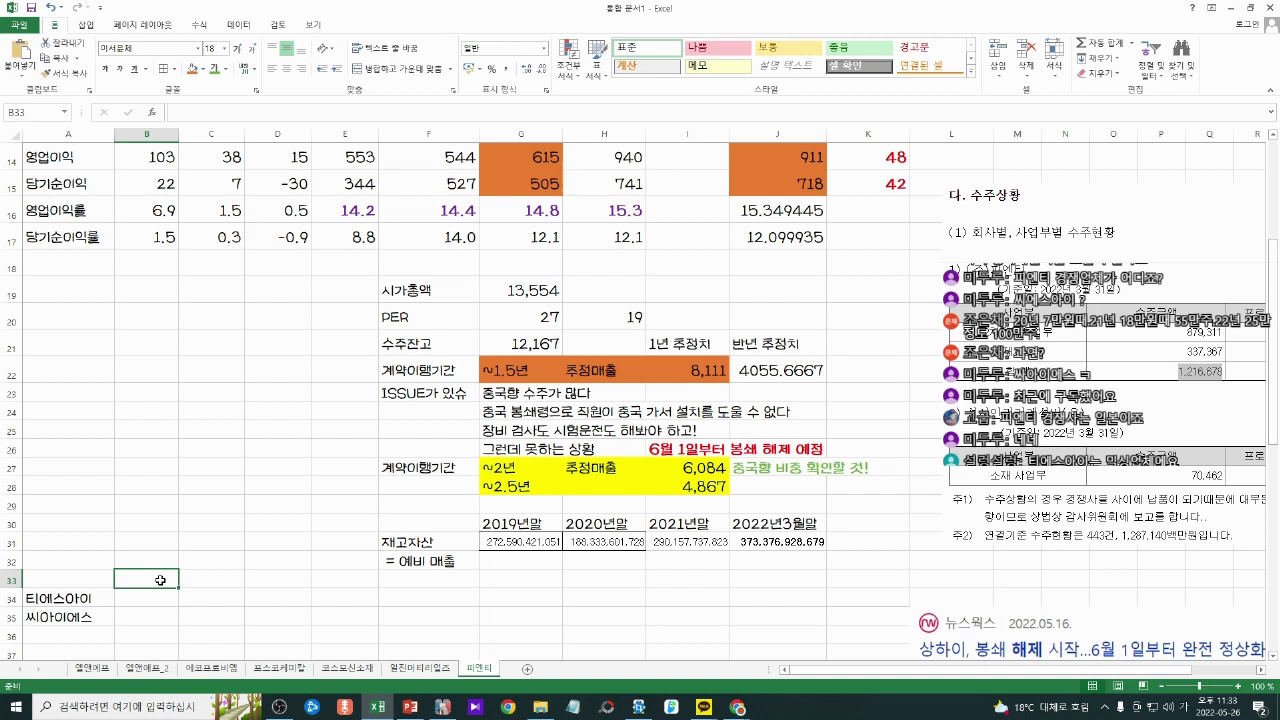
type("2022년")
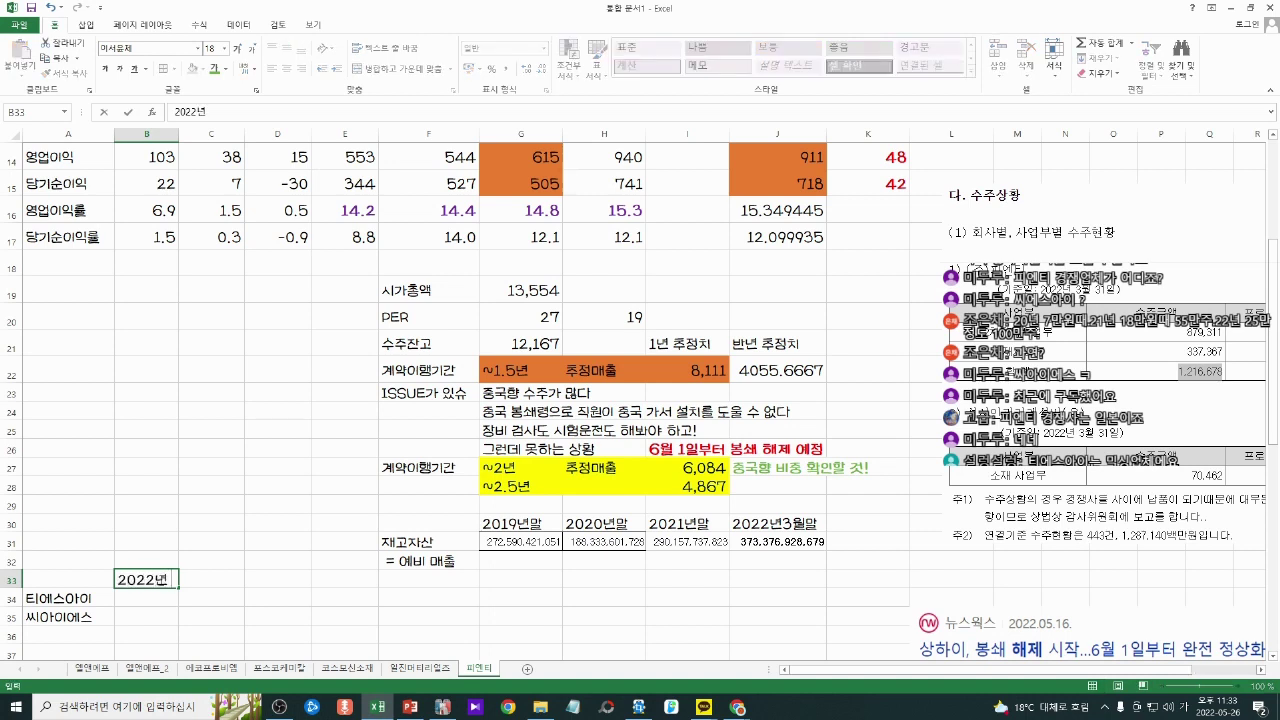
type(" 3우러마")
key("BackSpace")
key("BackSpace")
key("BackSpace")
key("BackSpace")
type("우월 기준 수주 잔")
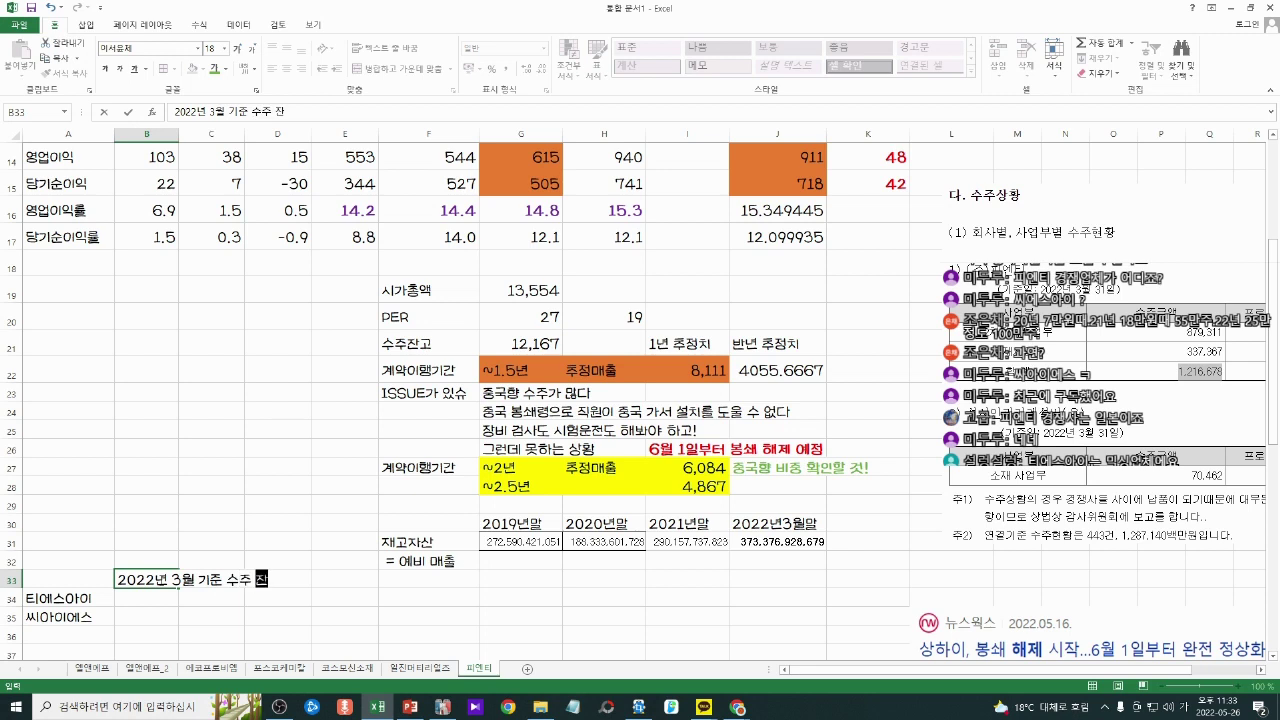
type("고")
key("Return")
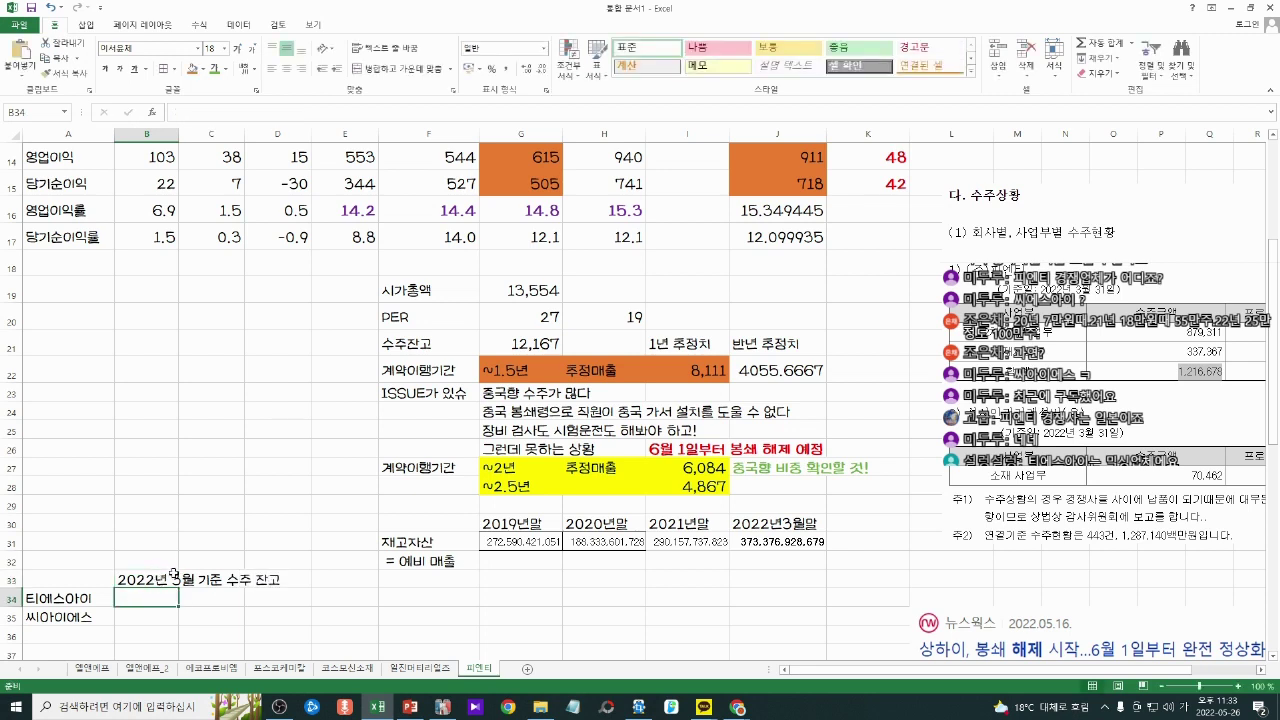
Step: Move 씨아이에스 to C32 and 티에스아이 to D32 so the company names become column headings
left_click_drag(68, 599, 87, 613)
left_click(88, 615)
key("ctrl+x")
left_click(208, 563)
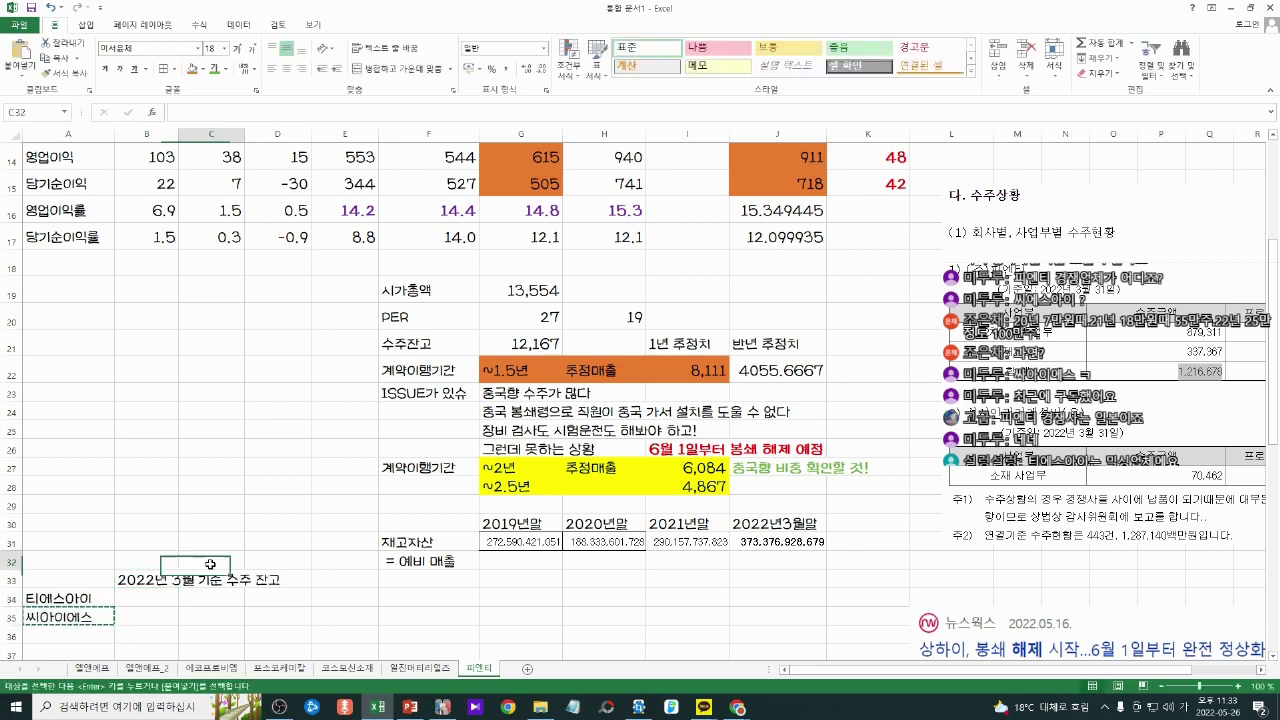
key("ctrl+v")
left_click(76, 603)
key("ctrl+x")
left_click(275, 562)
key("ctrl+v")
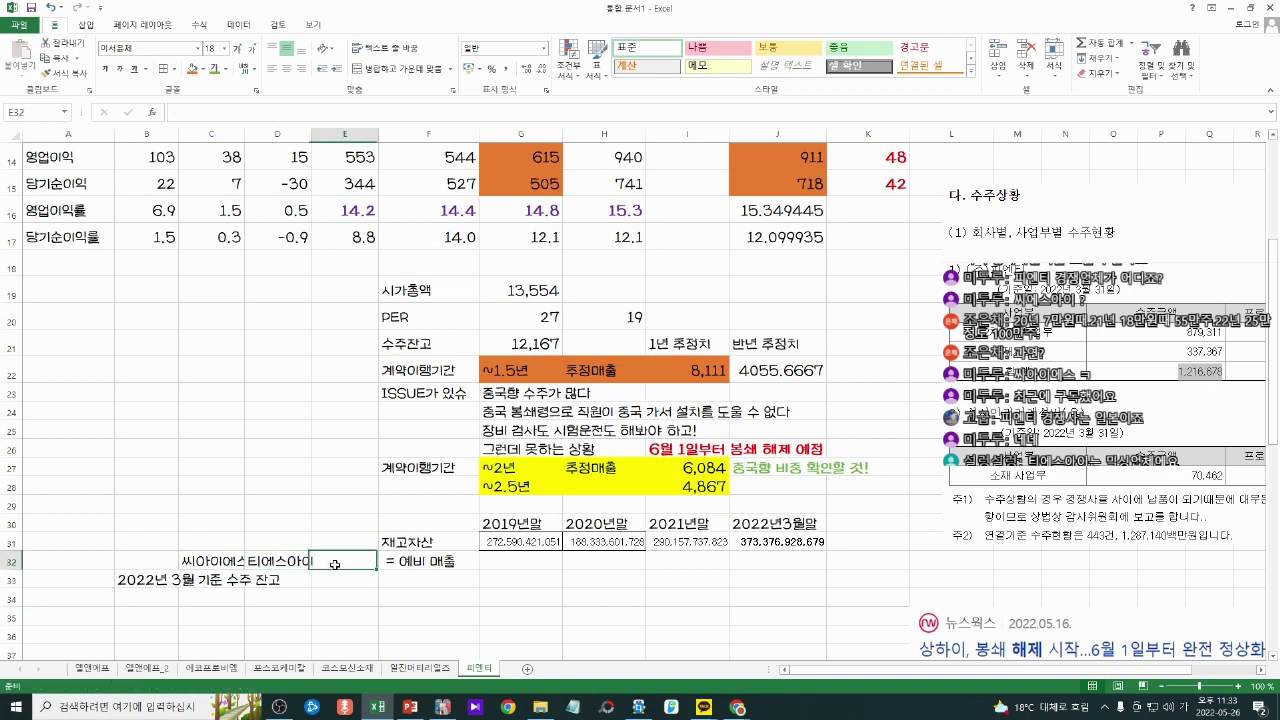
Step: Move the comparison block B32:D33 below the 재고자산 table, starting at F36
left_click_drag(150, 562, 292, 578)
scroll(292, 560, "down", 3)
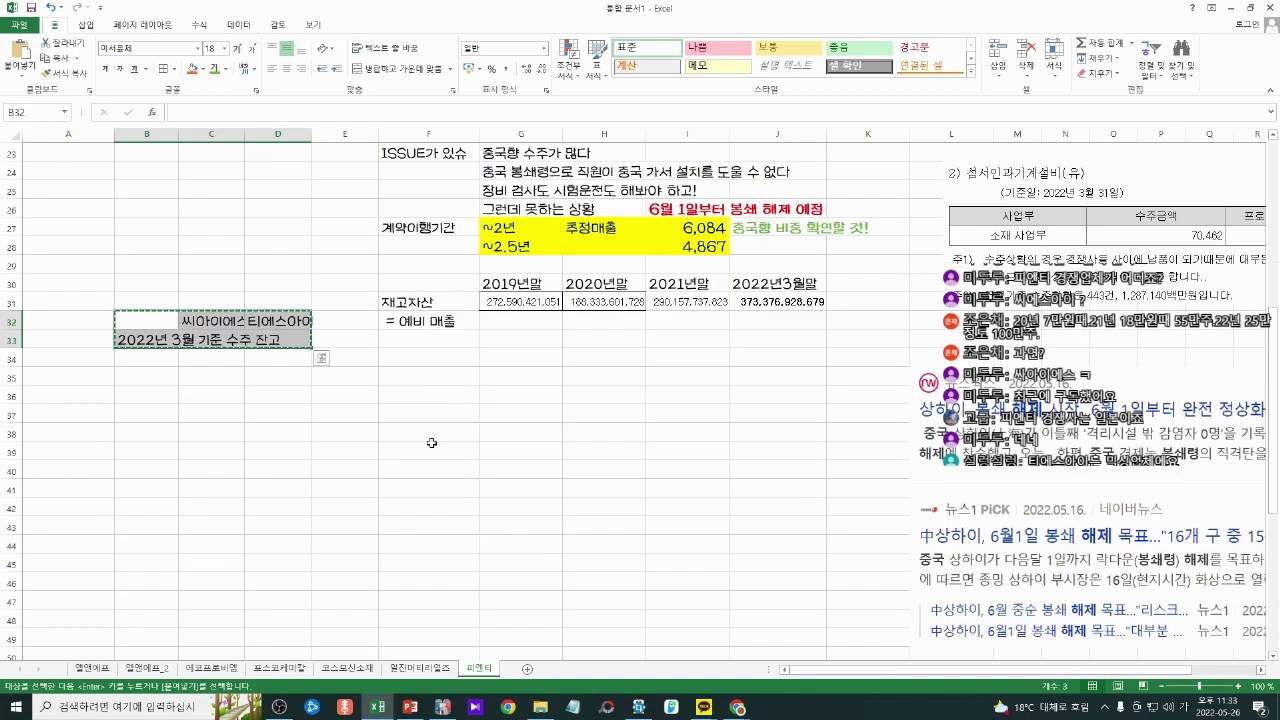
left_click(498, 375)
left_click(436, 393)
key("ctrl+v")
left_click(558, 467)
left_click(558, 490)
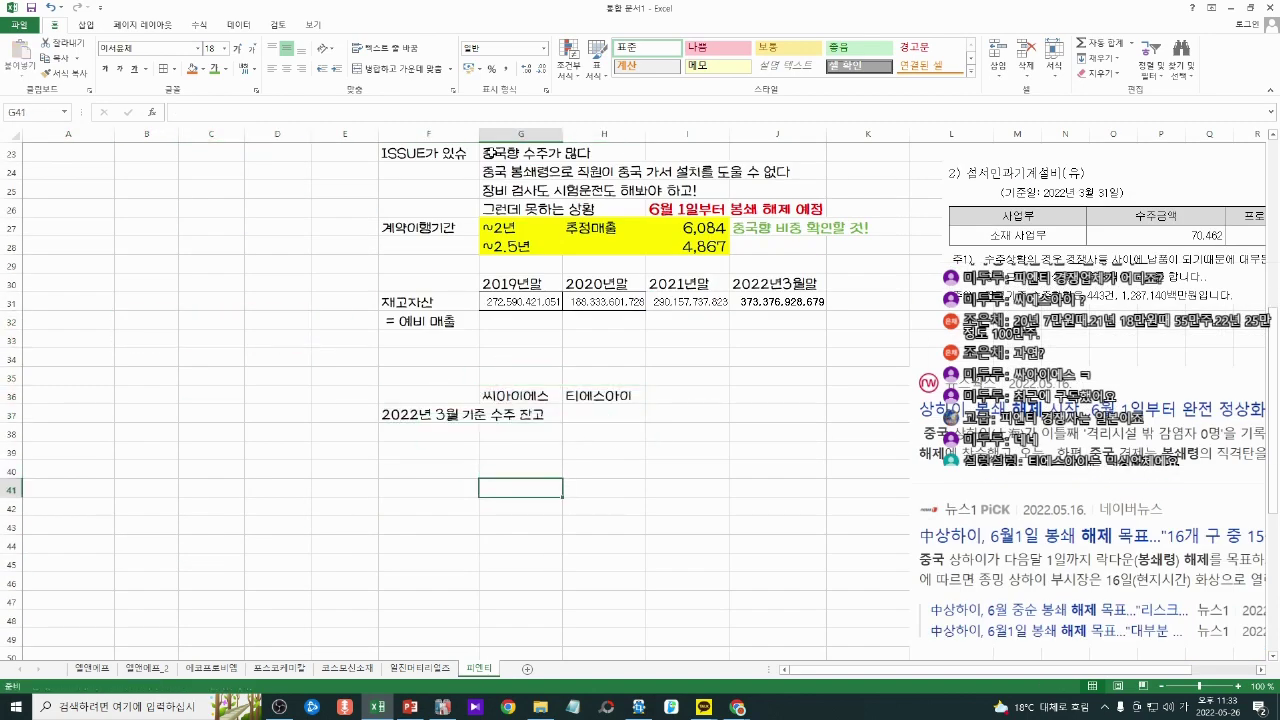
Step: Widen column F to fit the 수주 잔고 label and add 피엔티 as the third company heading in I36
left_click_drag(479, 134, 545, 134)
left_click(596, 320)
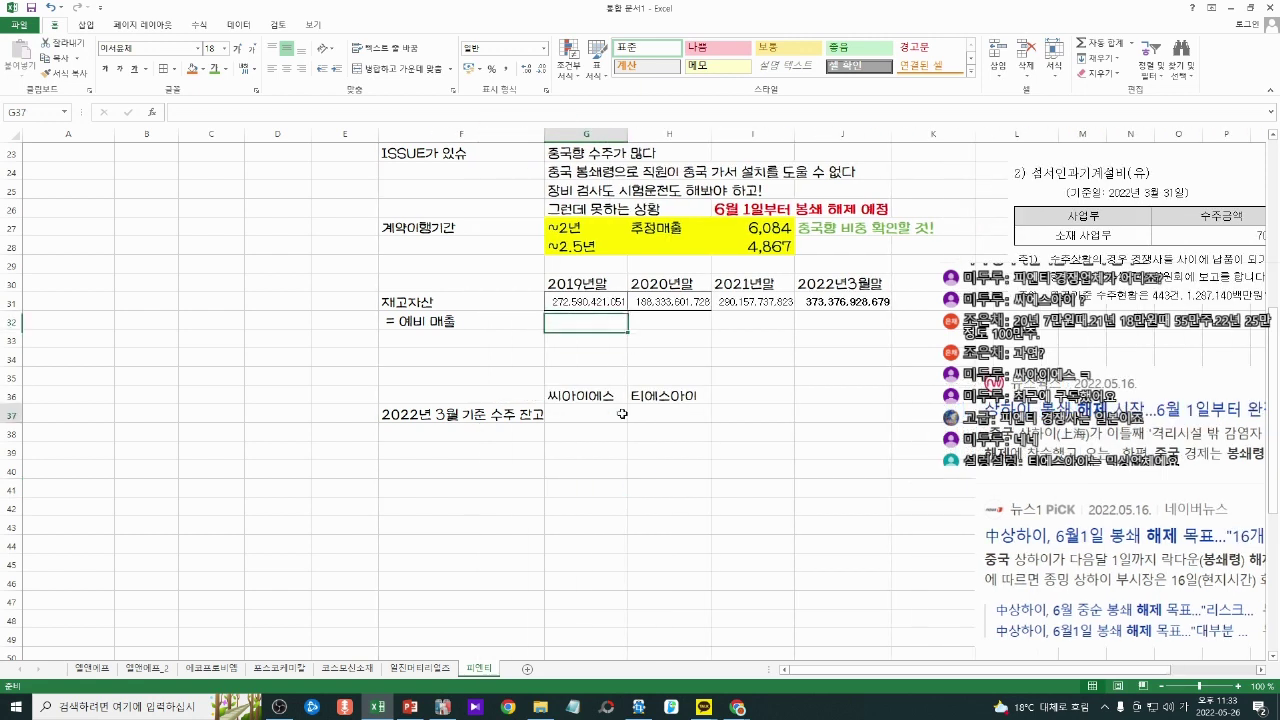
left_click(622, 411)
key("Left")
left_click(740, 410)
left_click(750, 394)
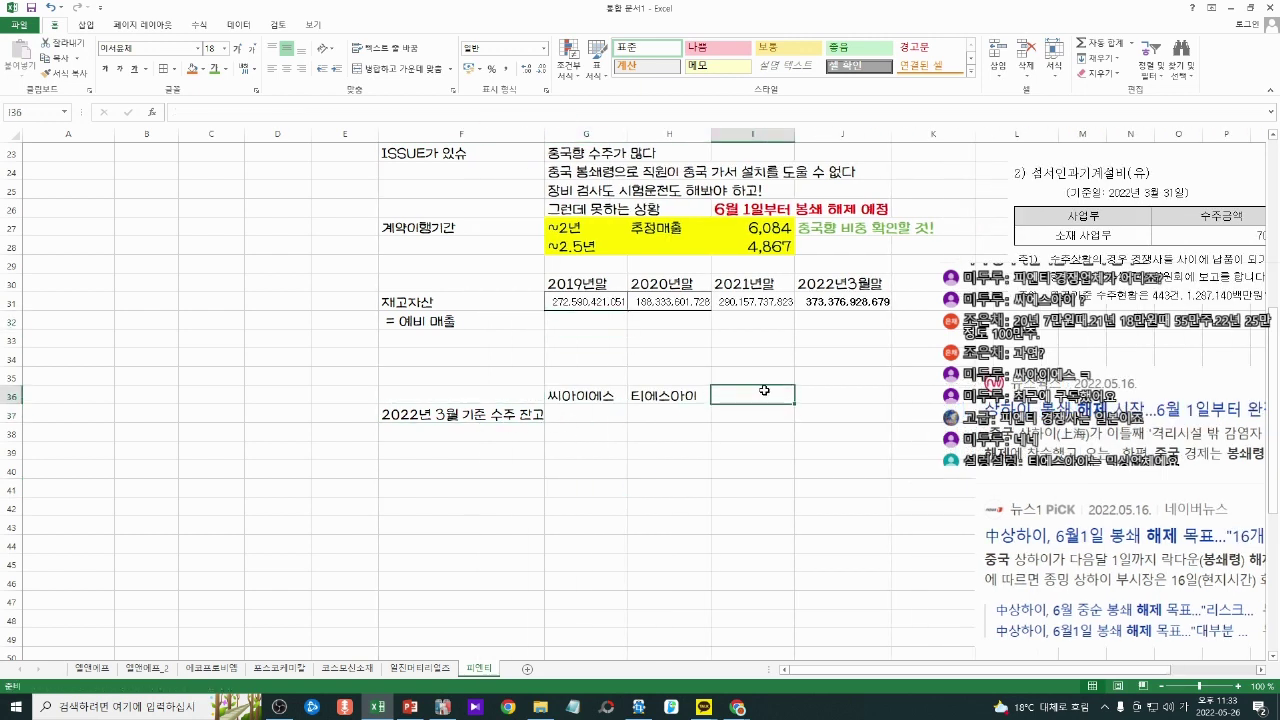
type("피엔티")
key("Return")
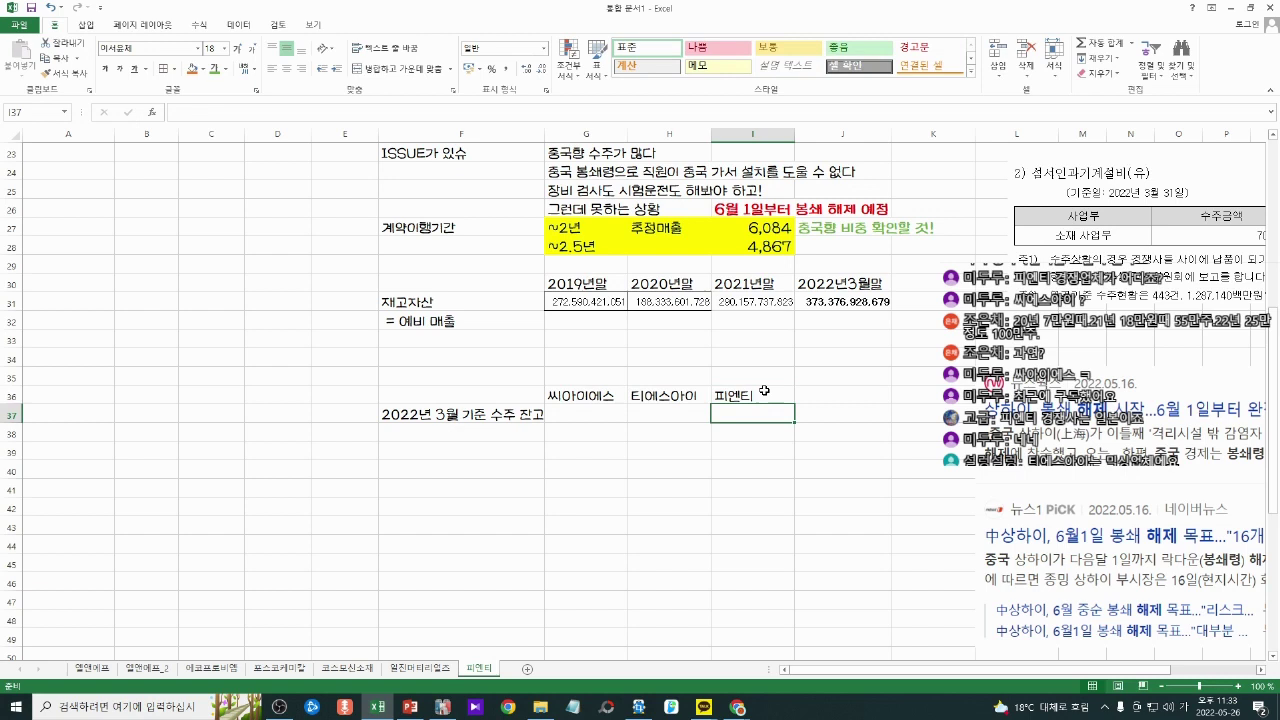
Step: Enter the label '2022년 추정 매출' in F38 and copy it into F39:F40
left_click(510, 431)
type("202")
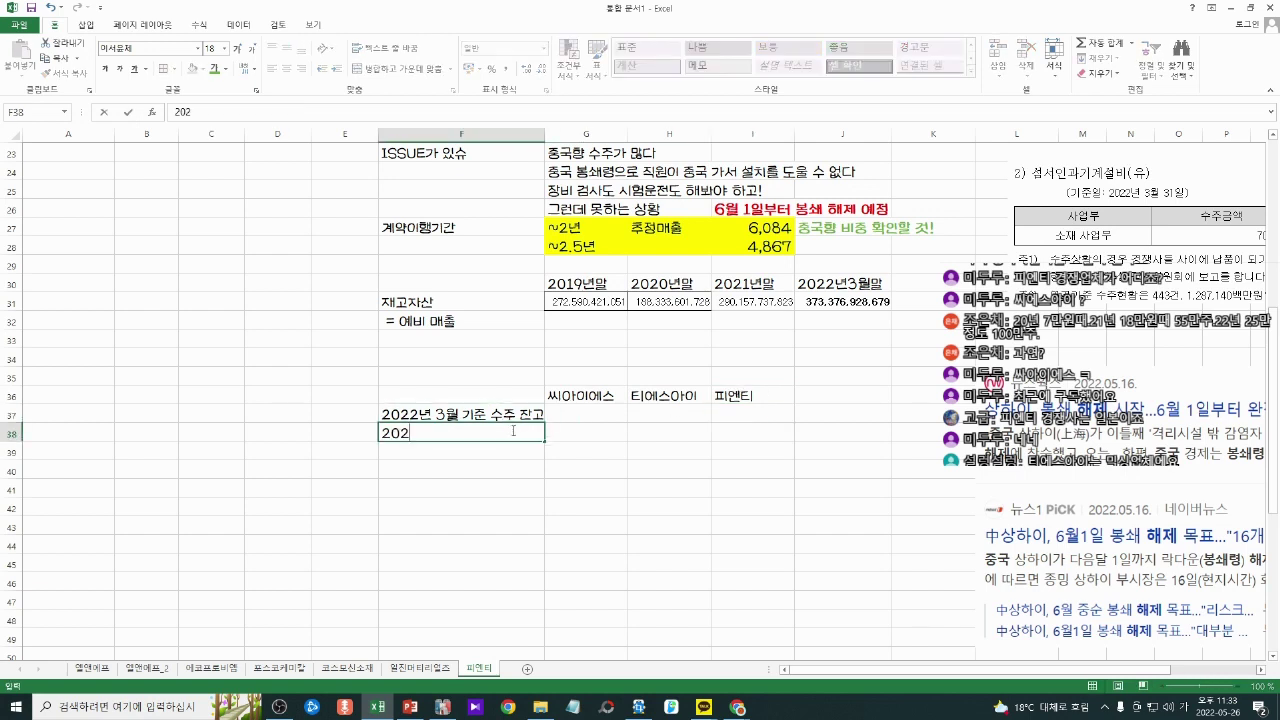
type("2년 ㅊ추정 매출")
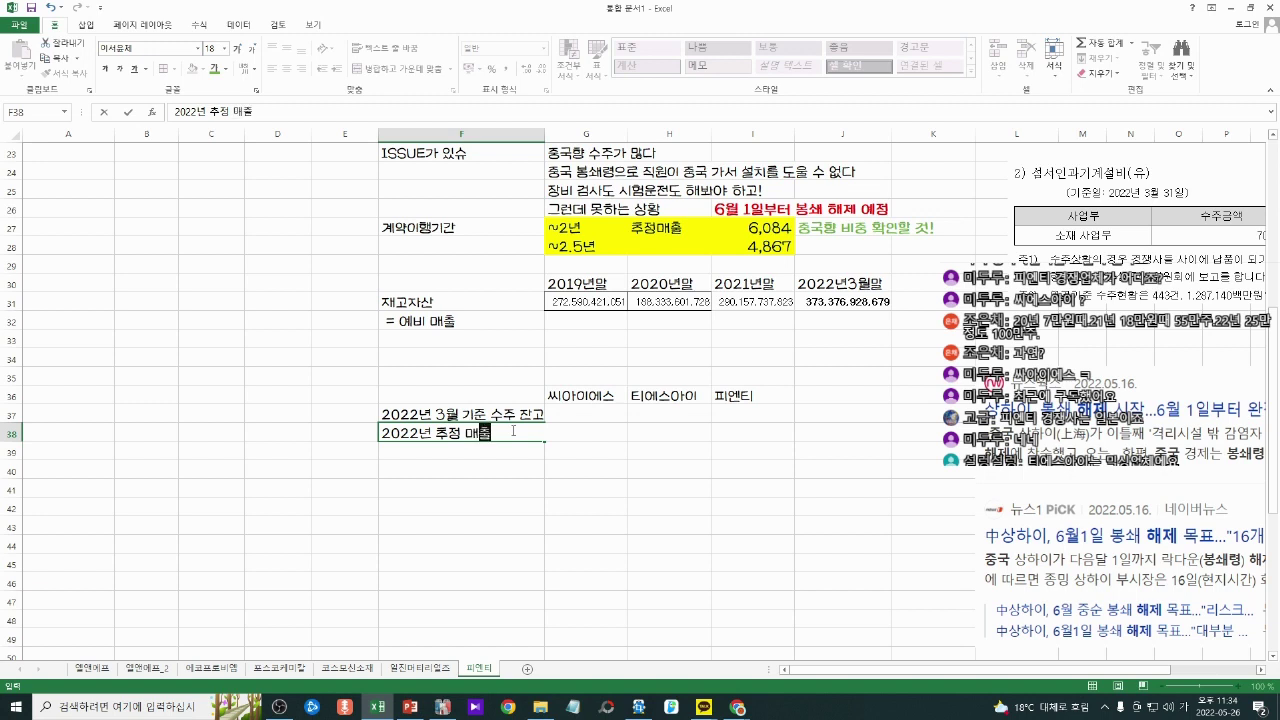
key("Return")
key("Up")
key("ctrl+c")
key("shift+Down")
key("shift+Down")
key("ctrl+v")
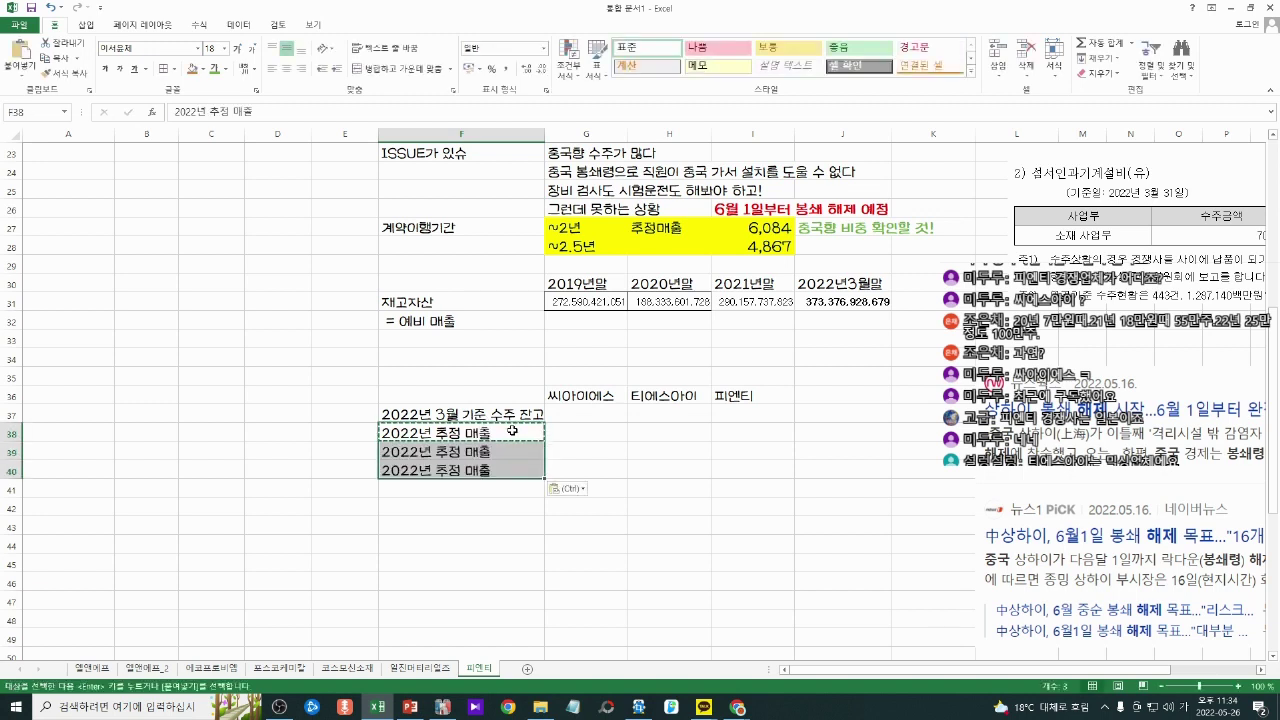
Step: Change the label in F39 to '2022년 추정 순익'
key("Down")
key("F2")
key("BackSpace")
key("BackSpace")
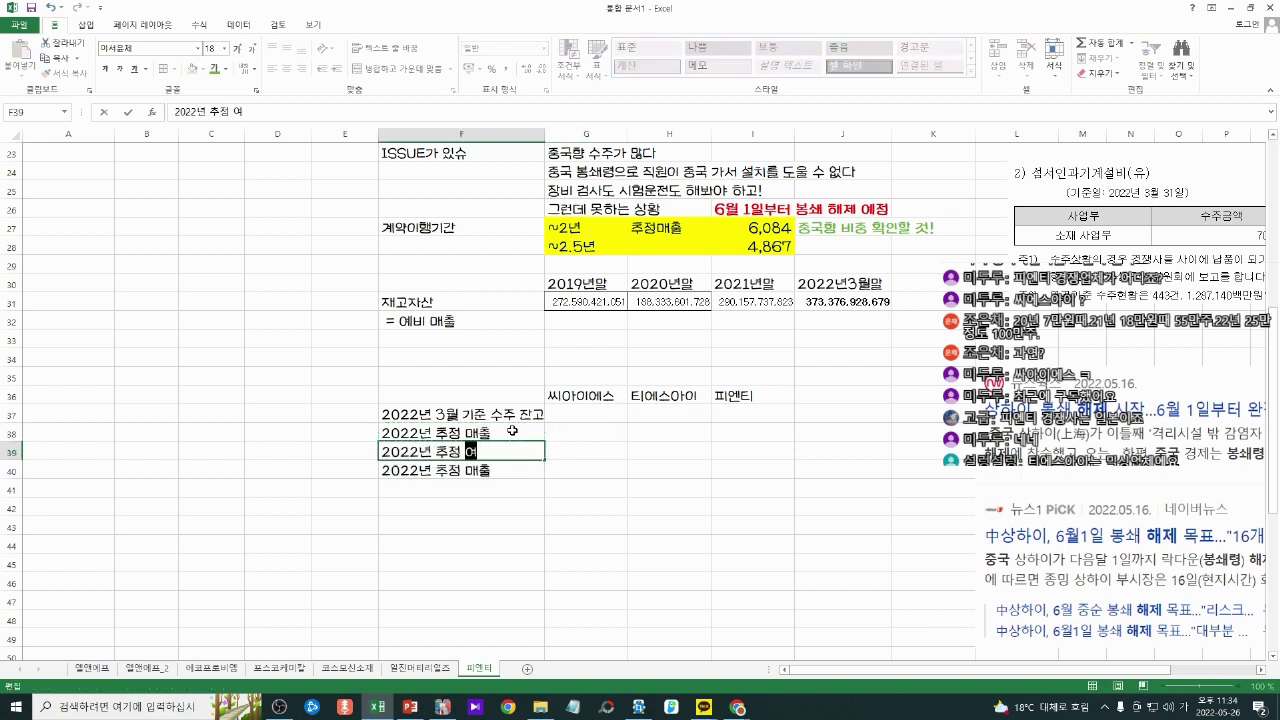
type("영업이기")
key("BackSpace")
key("BackSpace")
key("BackSpace")
type("이익")
key("BackSpace")
key("BackSpace")
key("BackSpace")
key("BackSpace")
type("순익")
key("Return")
Step: Replace the copied label in F40 with '시가총액 5월 26일'
key("Delete")
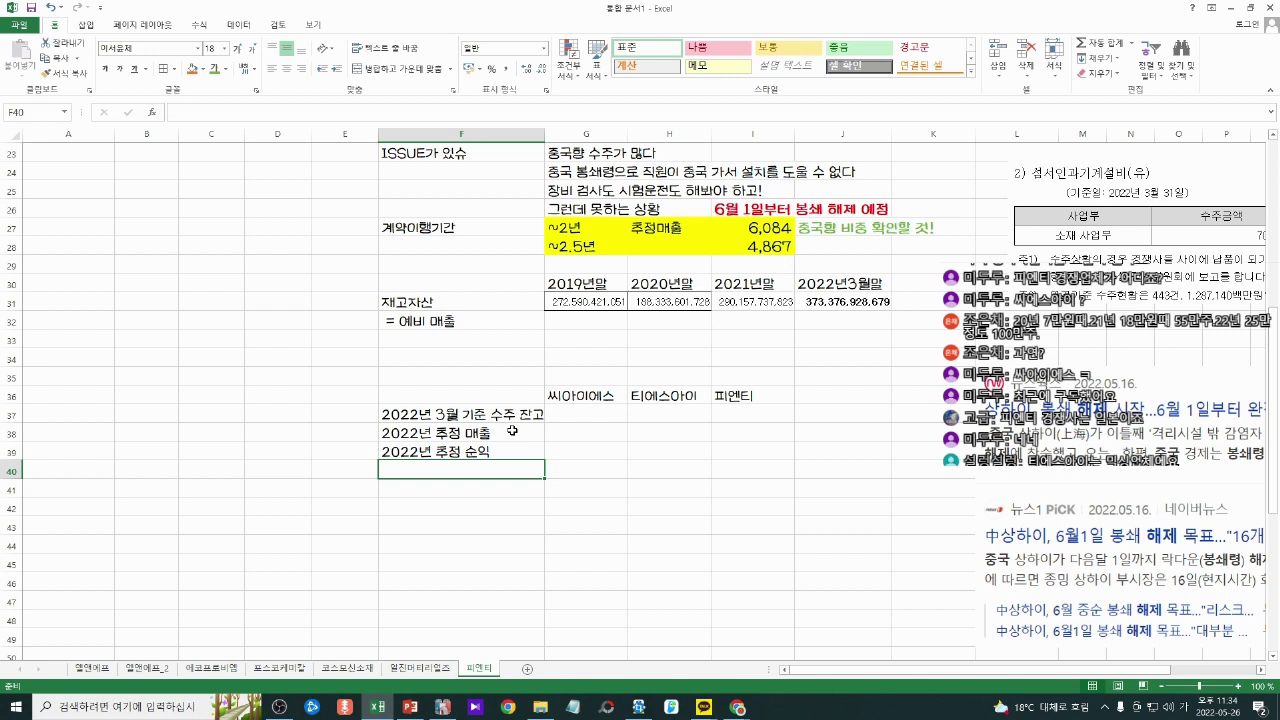
type("ㅅ")
type("총액 ")
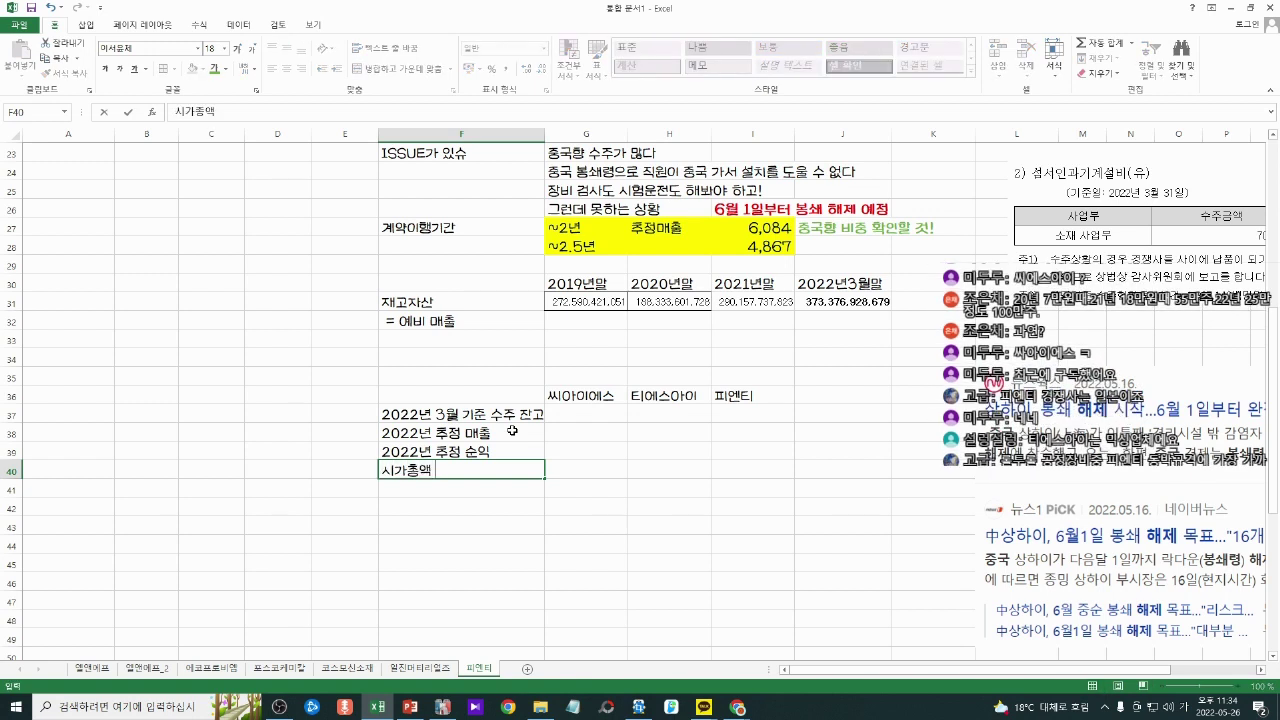
type("5월 267ㅇ")
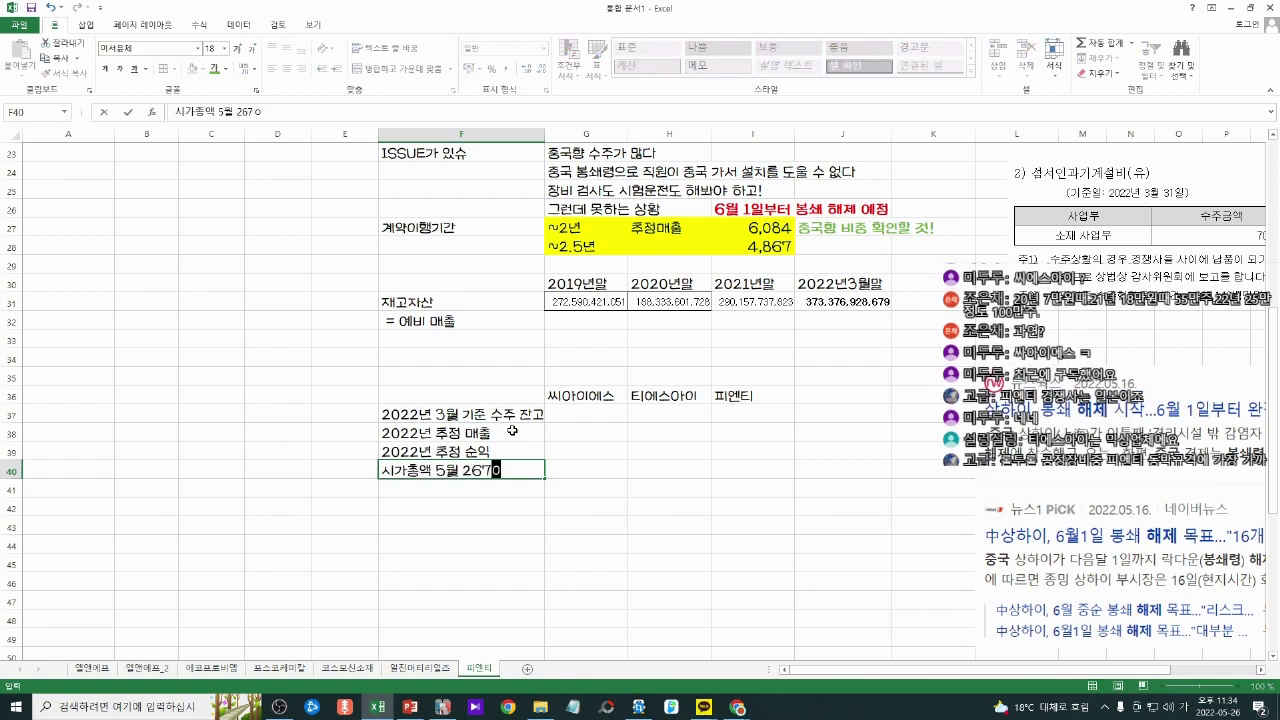
key("BackSpace")
key("BackSpace")
key("BackSpace")
type("6일")
key("Return")
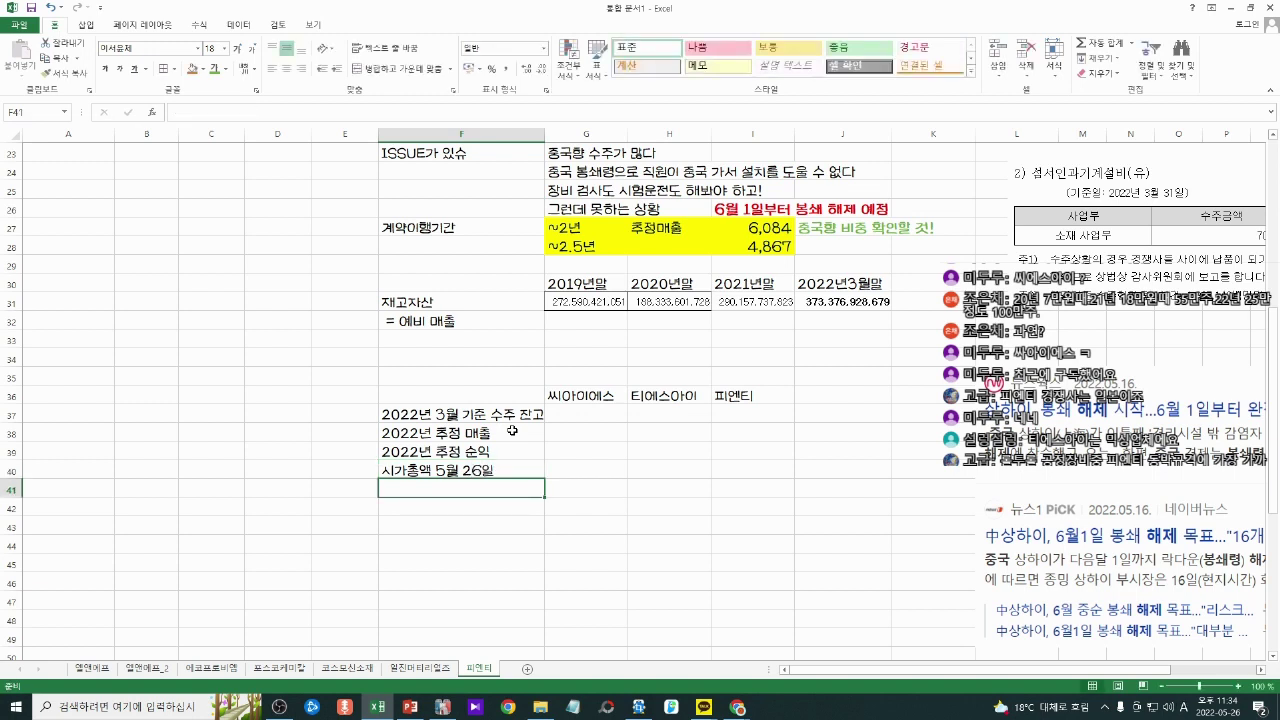
Step: Enter the label '22년 실적 기준 PER 비교' in F41 below the 시가총액 label
type("PER")
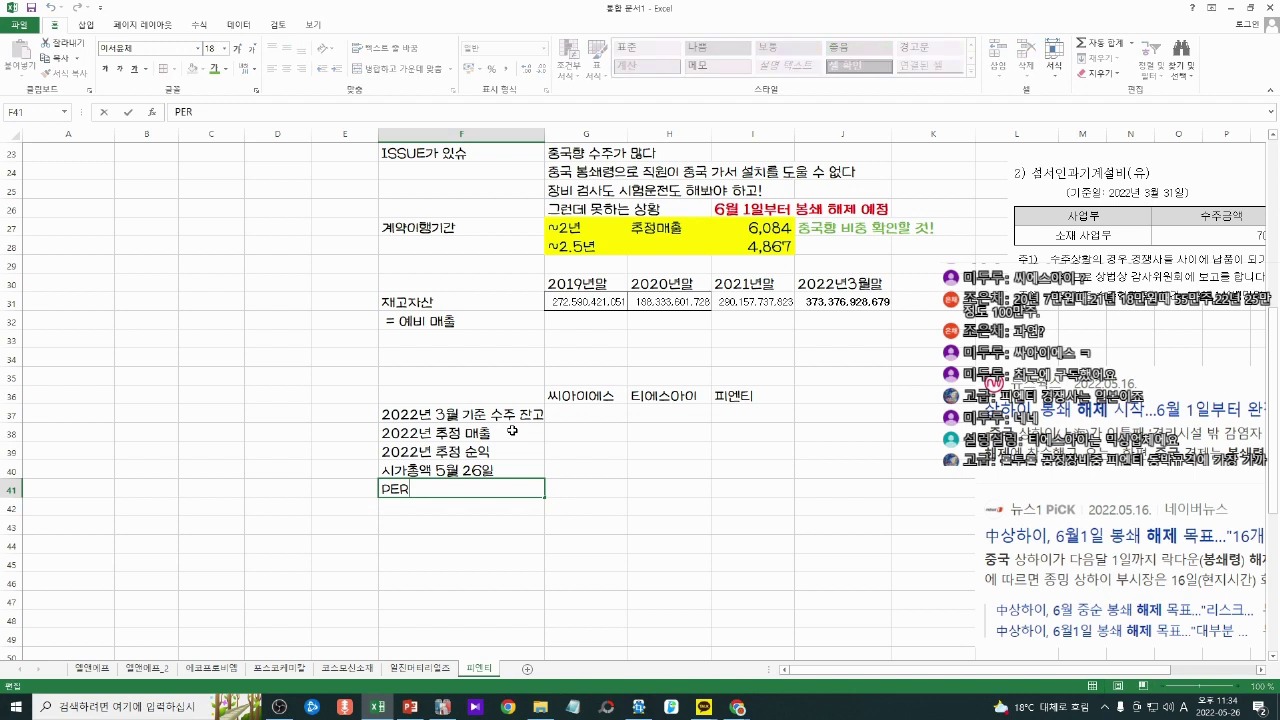
key("BackSpace")
key("BackSpace")
type("22년 실적 기준 PER")
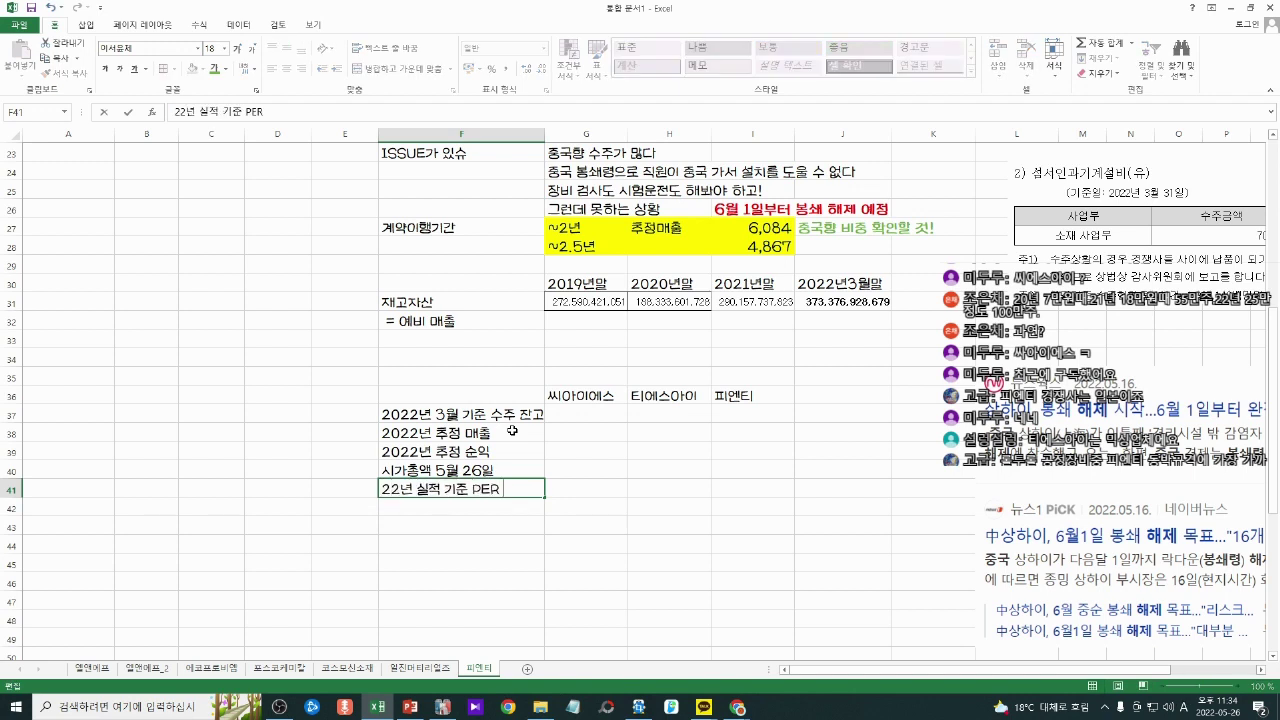
type(" q")
key("BackSpace")
type("비교")
key("Return")
key("Up")
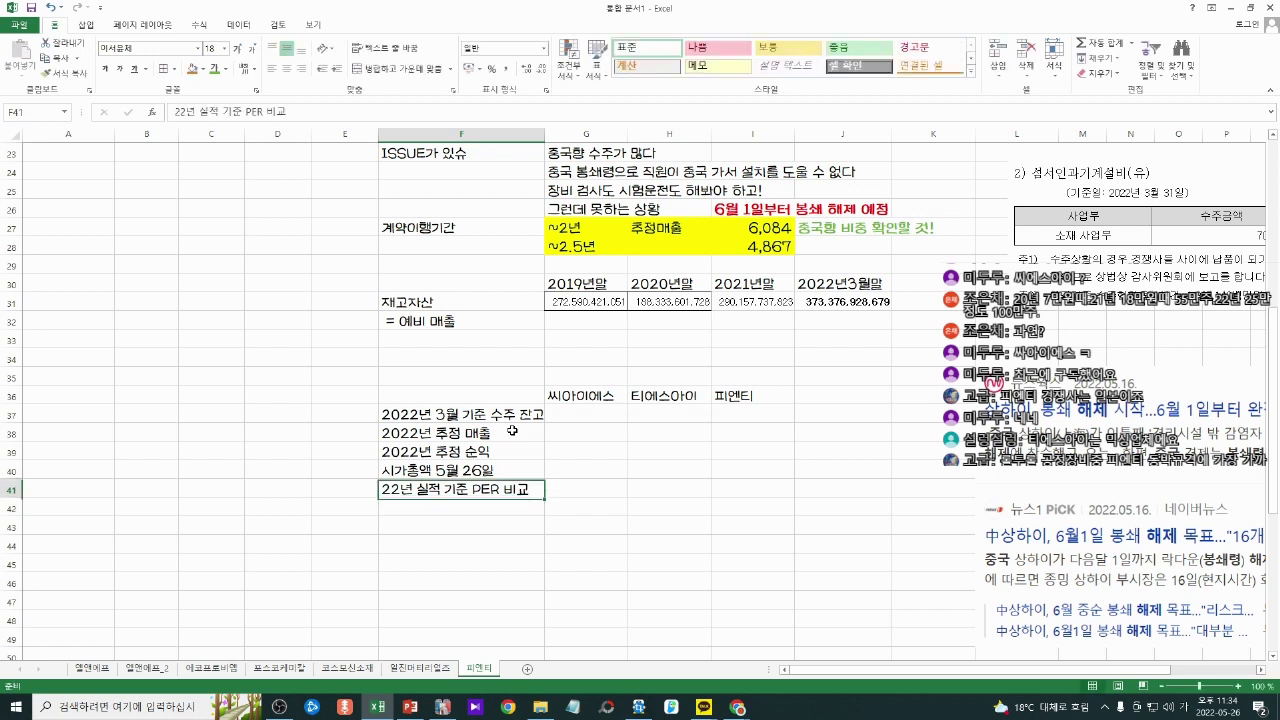
key("Right")
key("ctrl+Up")
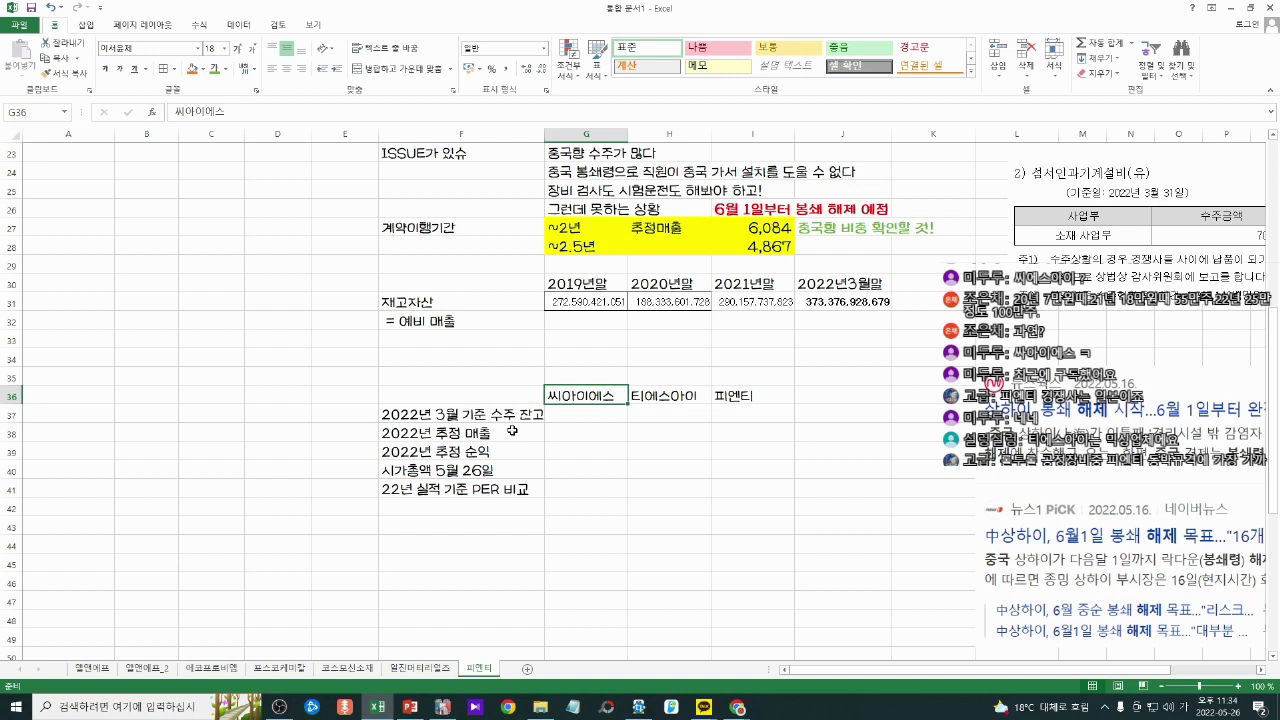
mouse_move(738, 707)
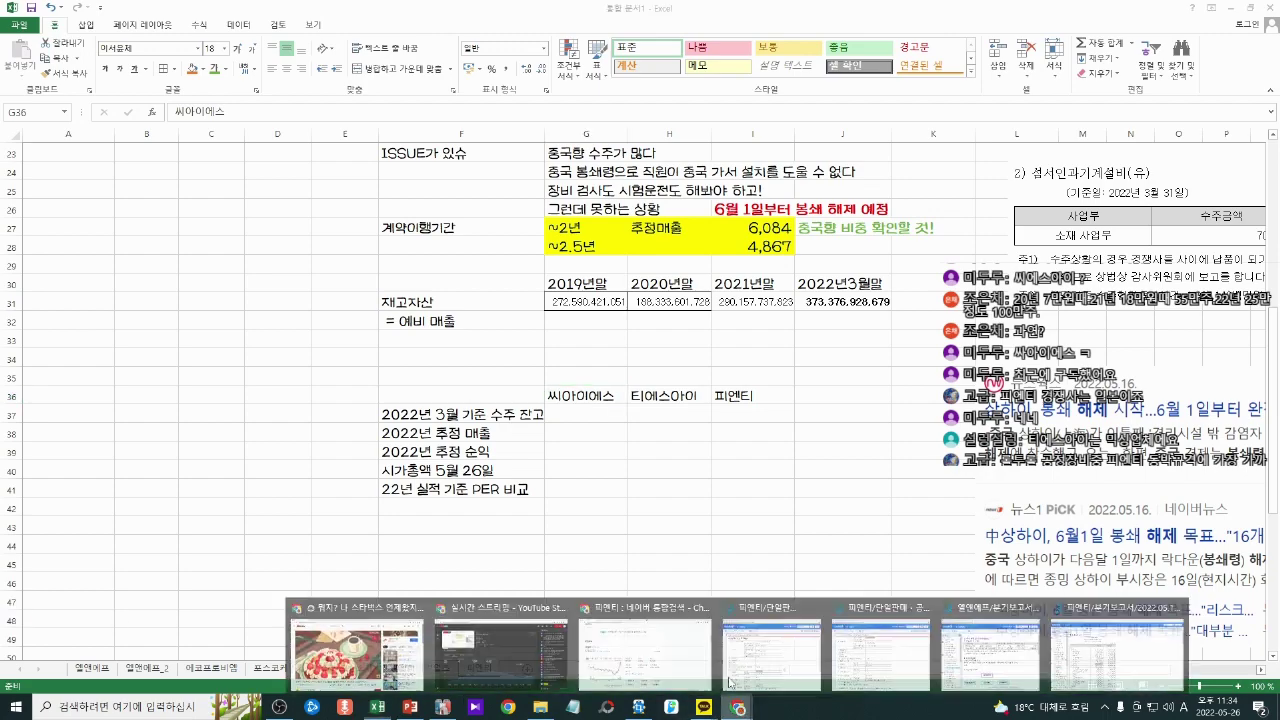
mouse_move(641, 658)
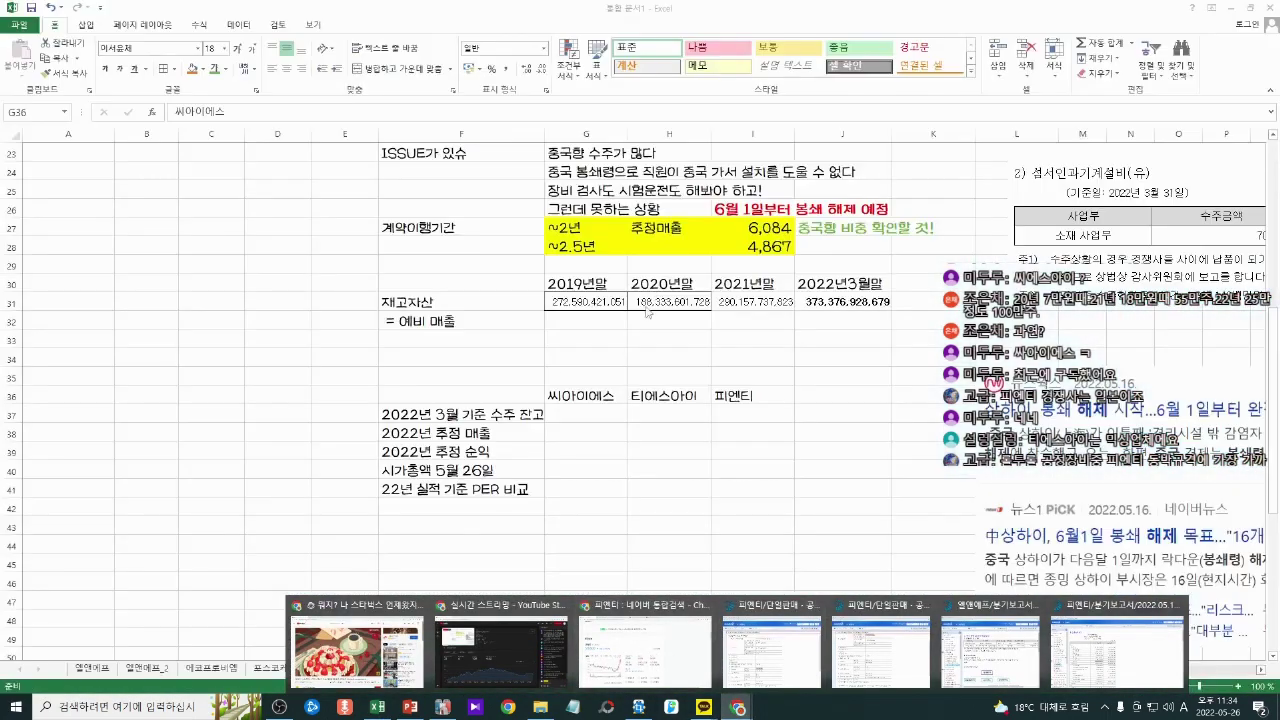
key("Left")
key("Down")
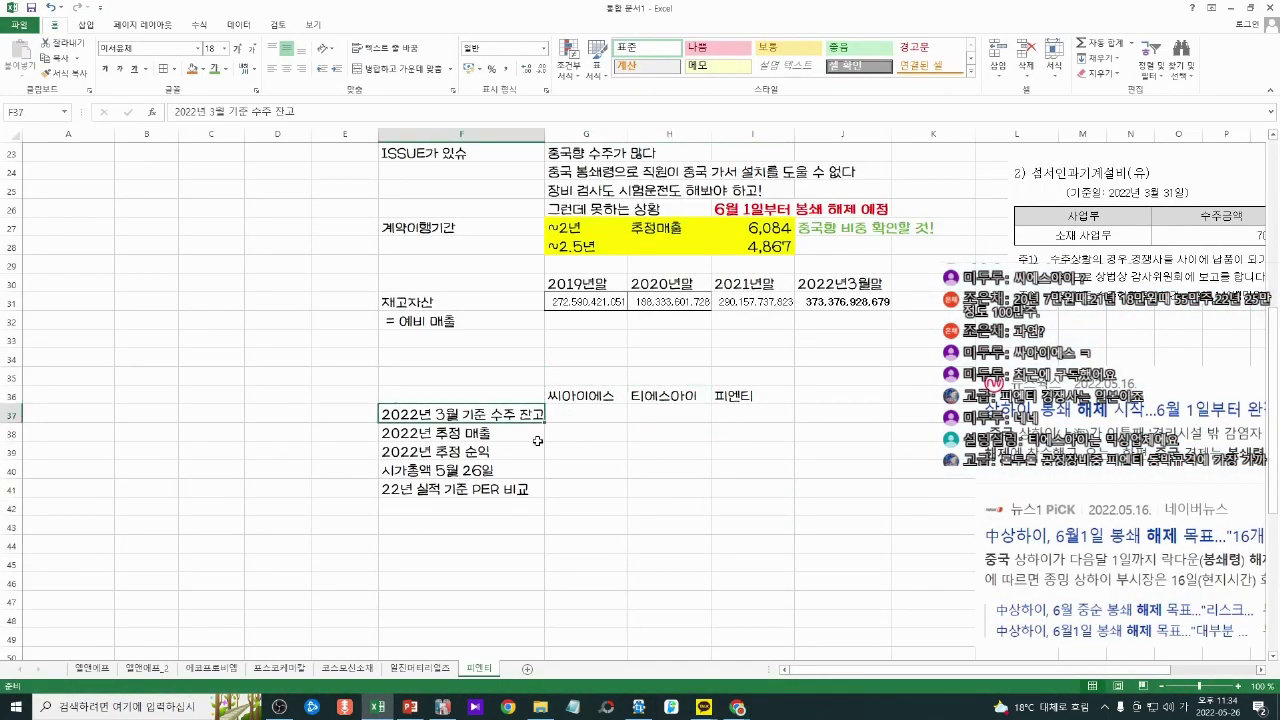
key("Down")
Step: Delete the empty rows 33 and 34 above the comparison table and centre its three company headings
mouse_move(12, 340)
left_mouse_down()
mouse_move(22, 372)
mouse_move(14, 357)
left_mouse_up()
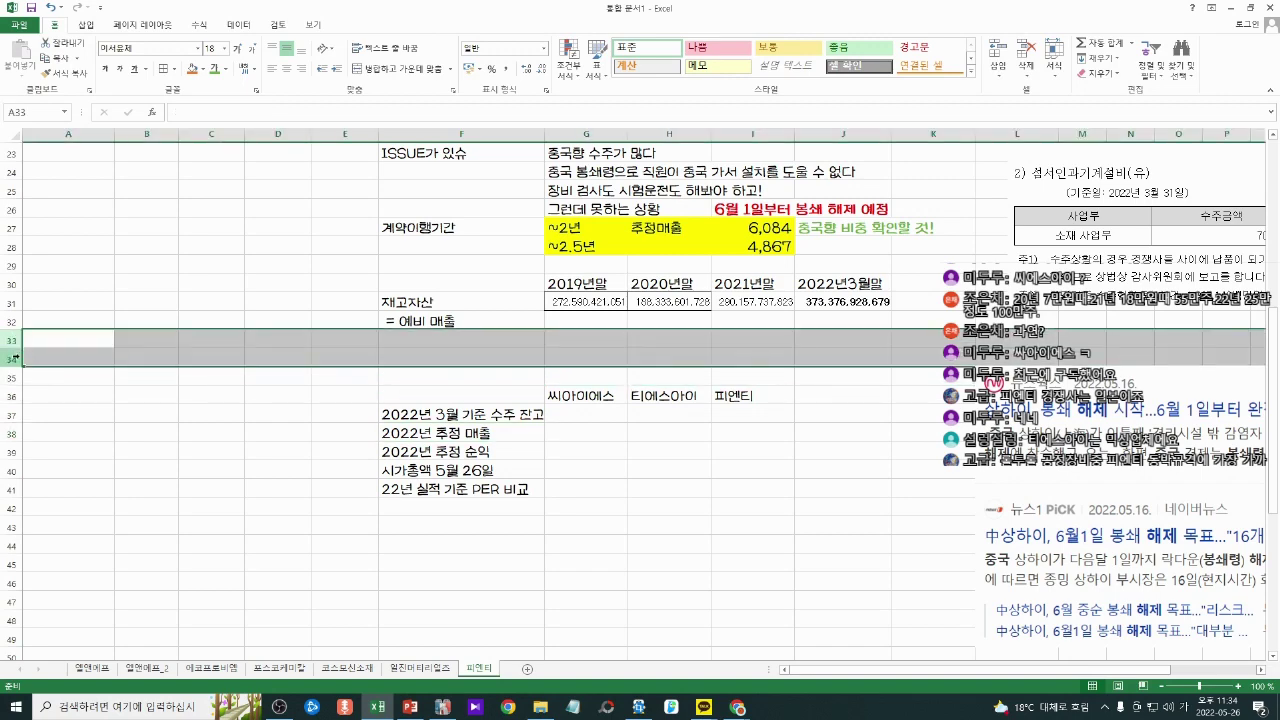
key("ctrl+minus")
left_click_drag(585, 358, 775, 368)
left_click(286, 68)
left_click(669, 414)
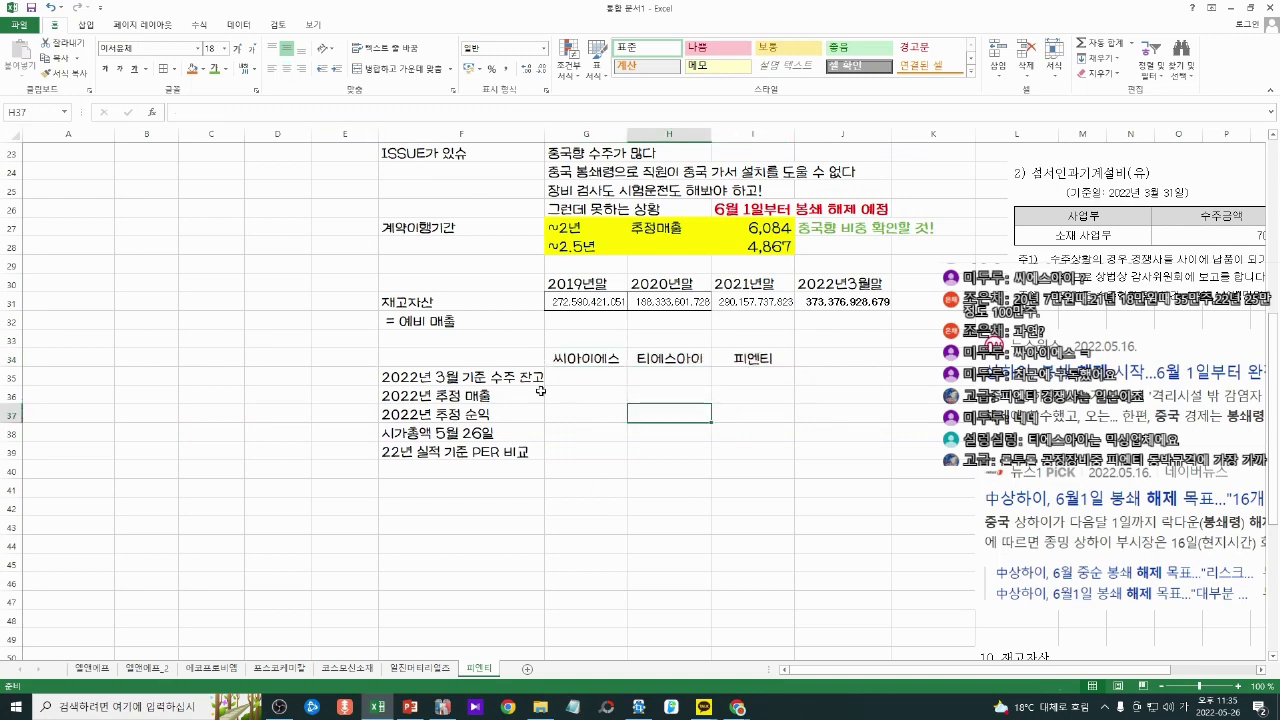
left_click_drag(470, 360, 757, 457)
left_click(731, 437)
Step: Fill 피엔티's 2022년 3월 기준 수주 잔고 in I35 with a reference to the 수주잔고 value in G21
scroll(798, 486, "up", 2)
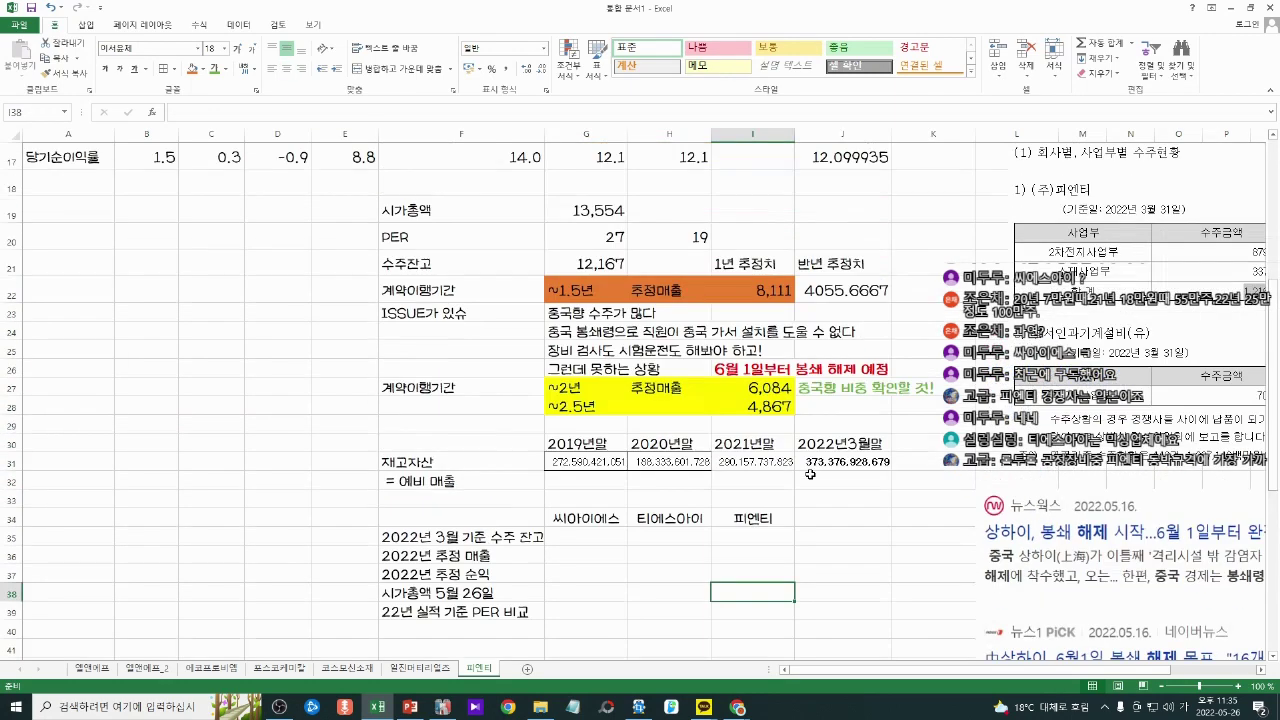
left_click(760, 538)
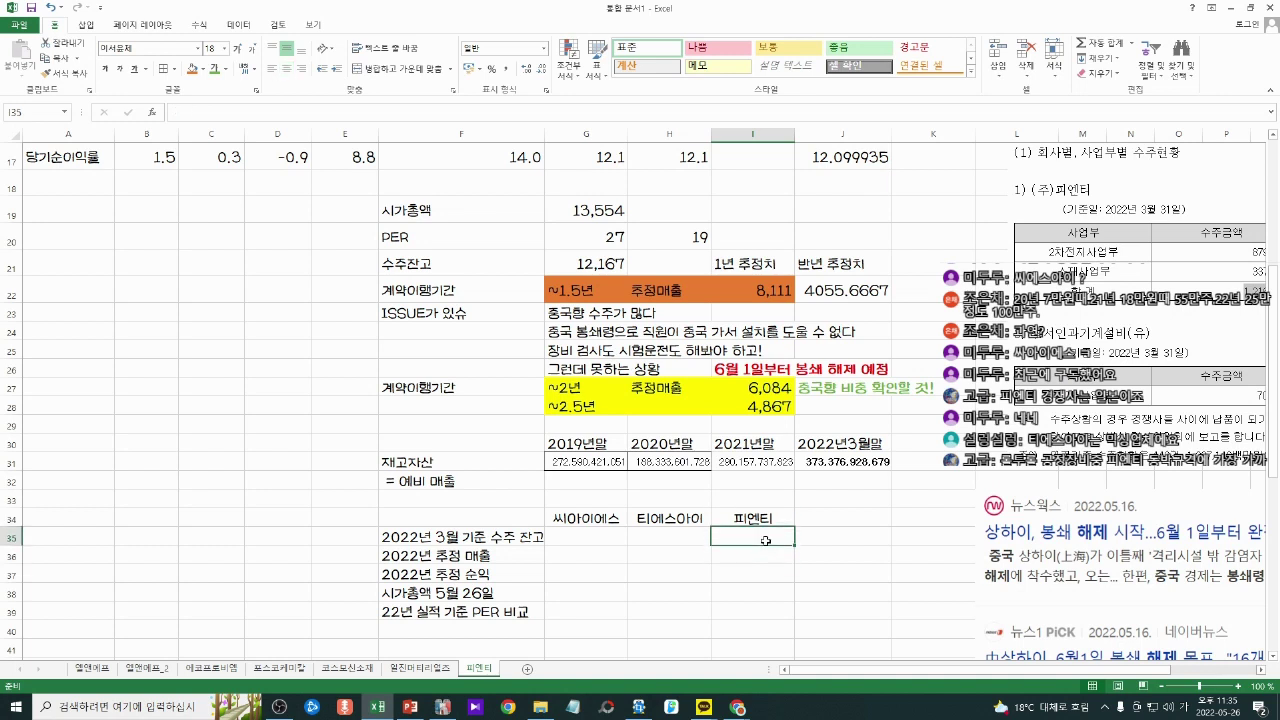
type("+")
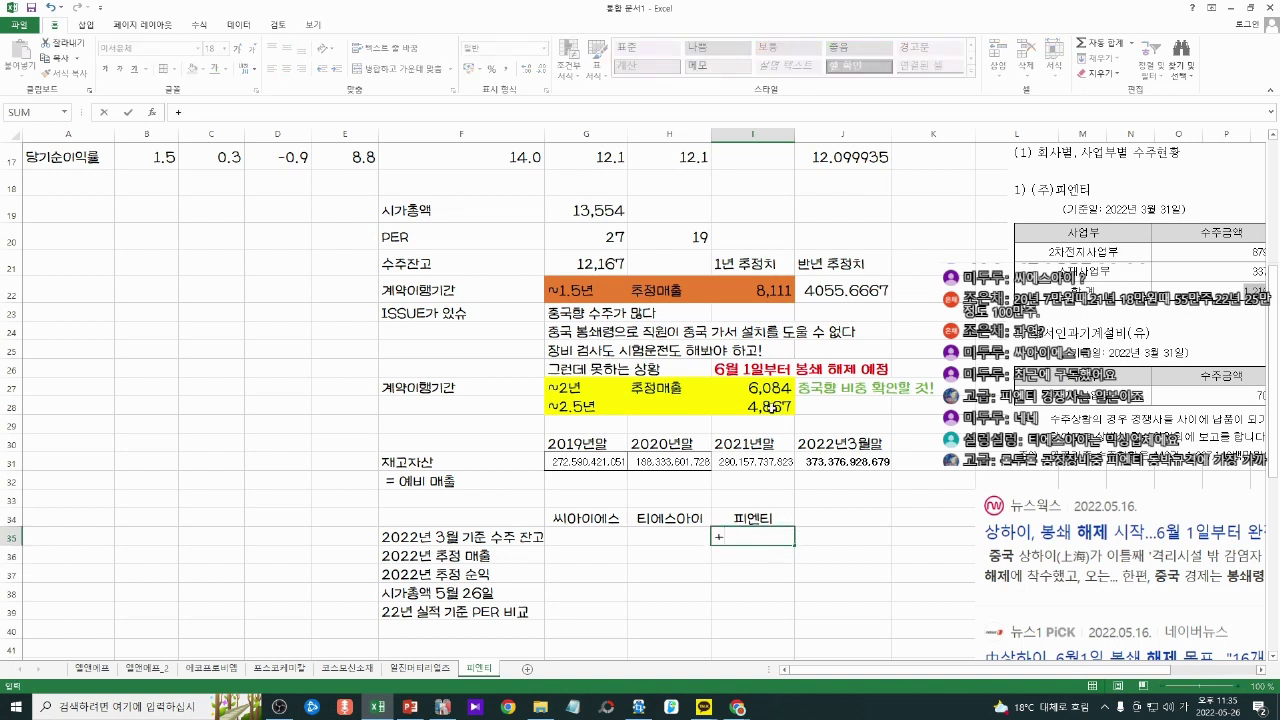
left_click(611, 268)
key("Return")
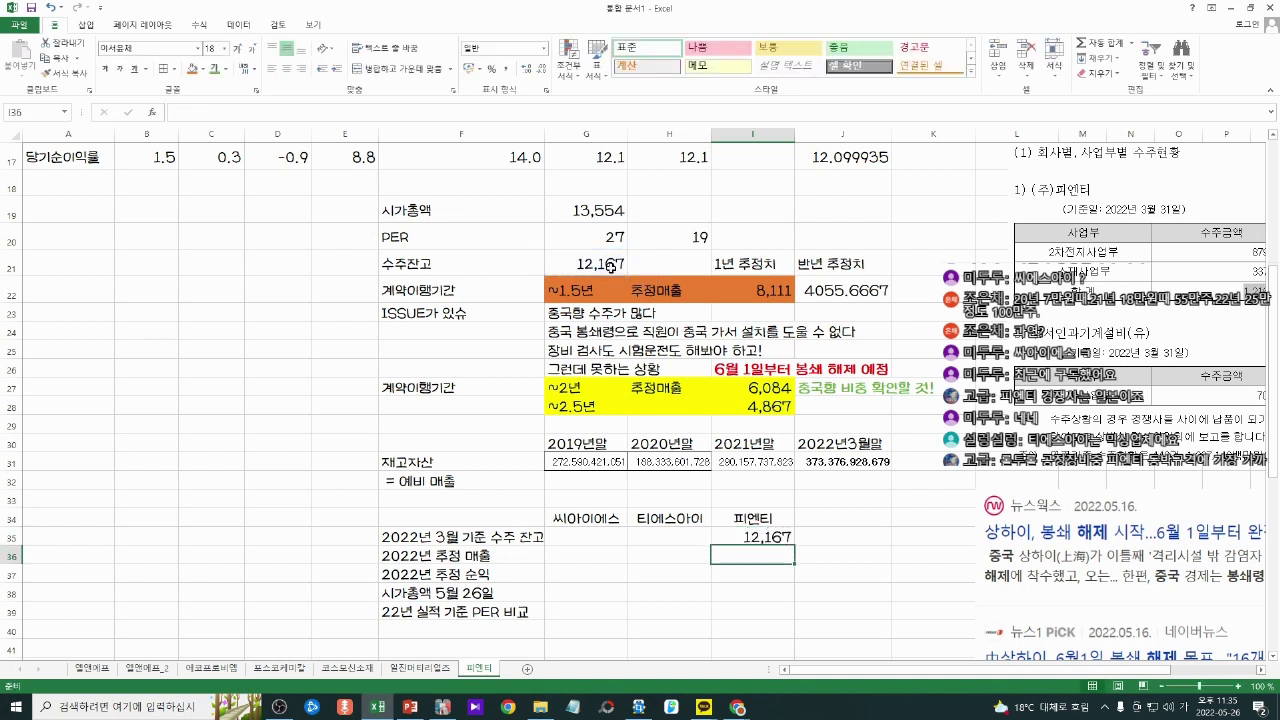
Step: Link 피엔티's 2022년 추정 매출 in cell I36 to the personal 2022 sales estimate in J13
type("+")
scroll(1191, 332, "up", 5)
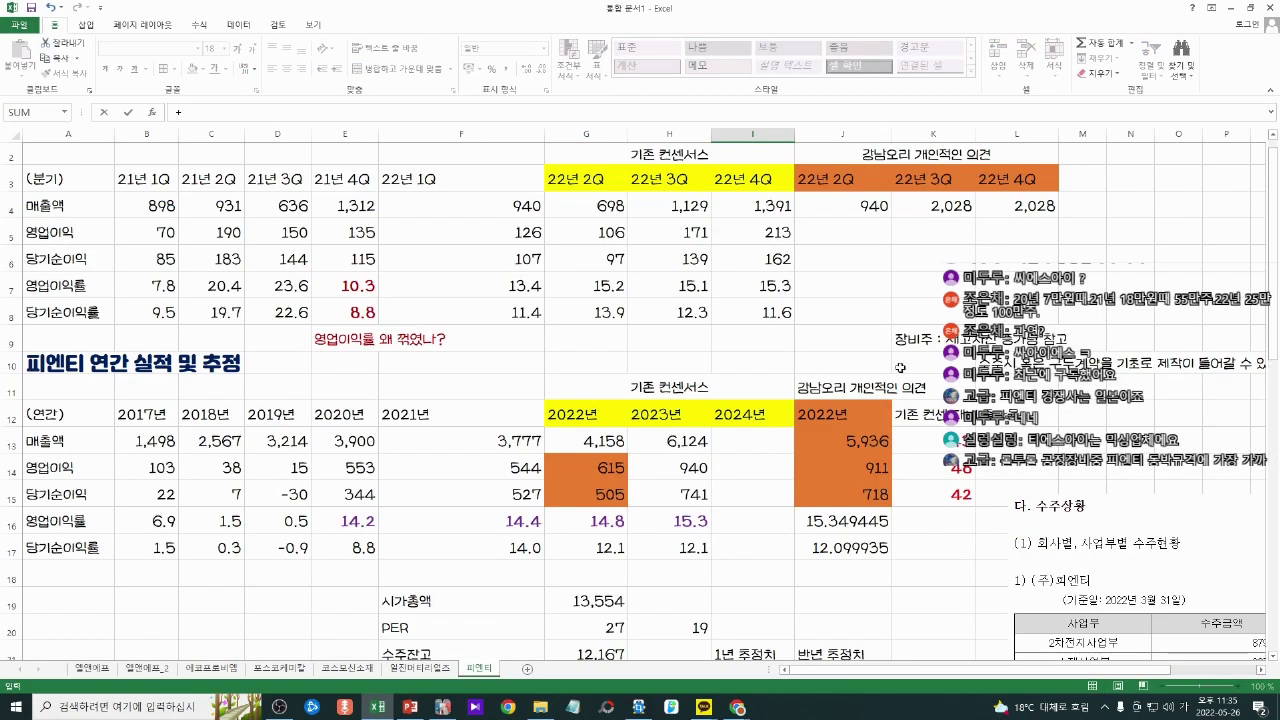
left_click(856, 442)
key("Return")
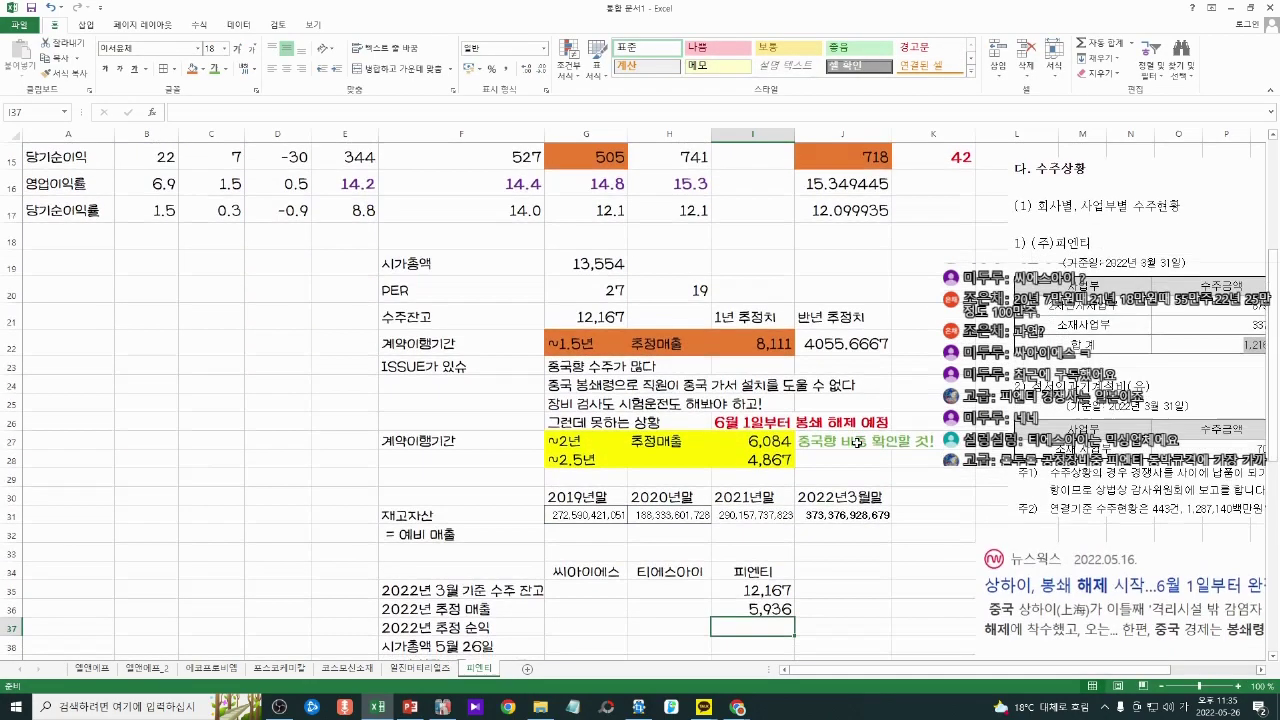
Step: Link 피엔티's 2022년 추정 순익 in cell I37 to the personal 2022 net profit estimate in J15
type("+")
scroll(860, 307, "up", 2)
left_click(869, 287)
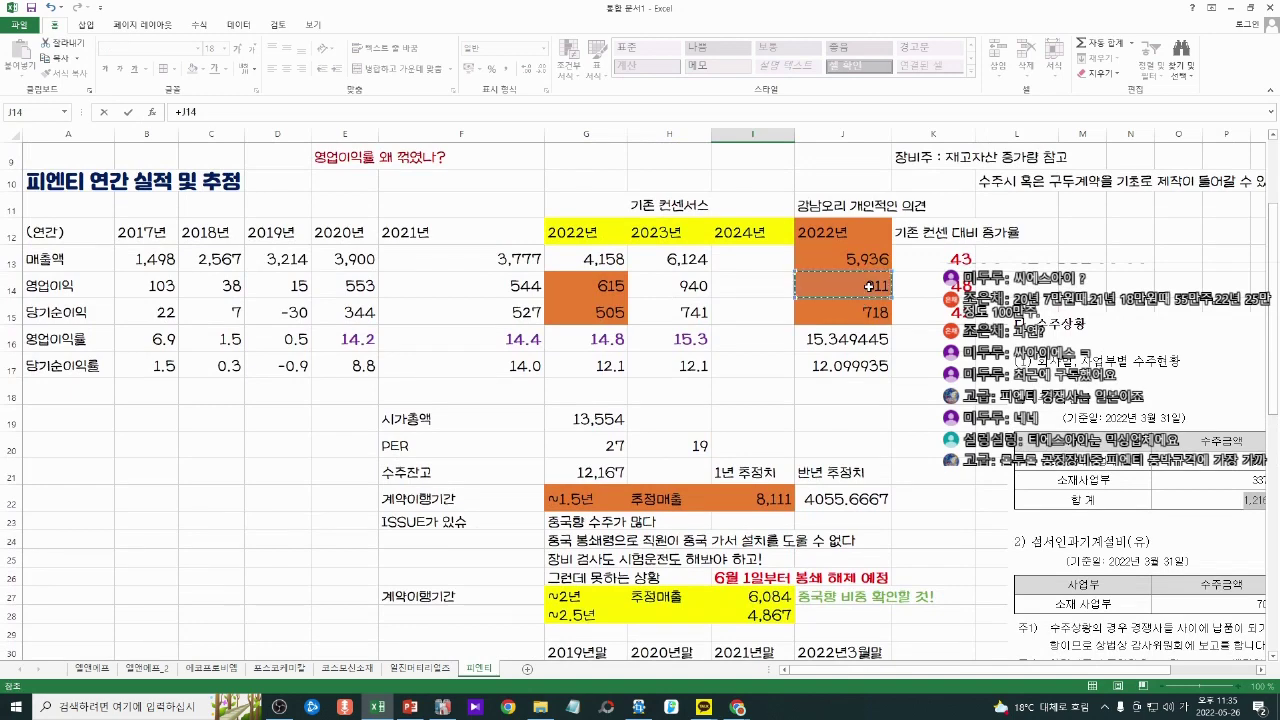
left_click(871, 311)
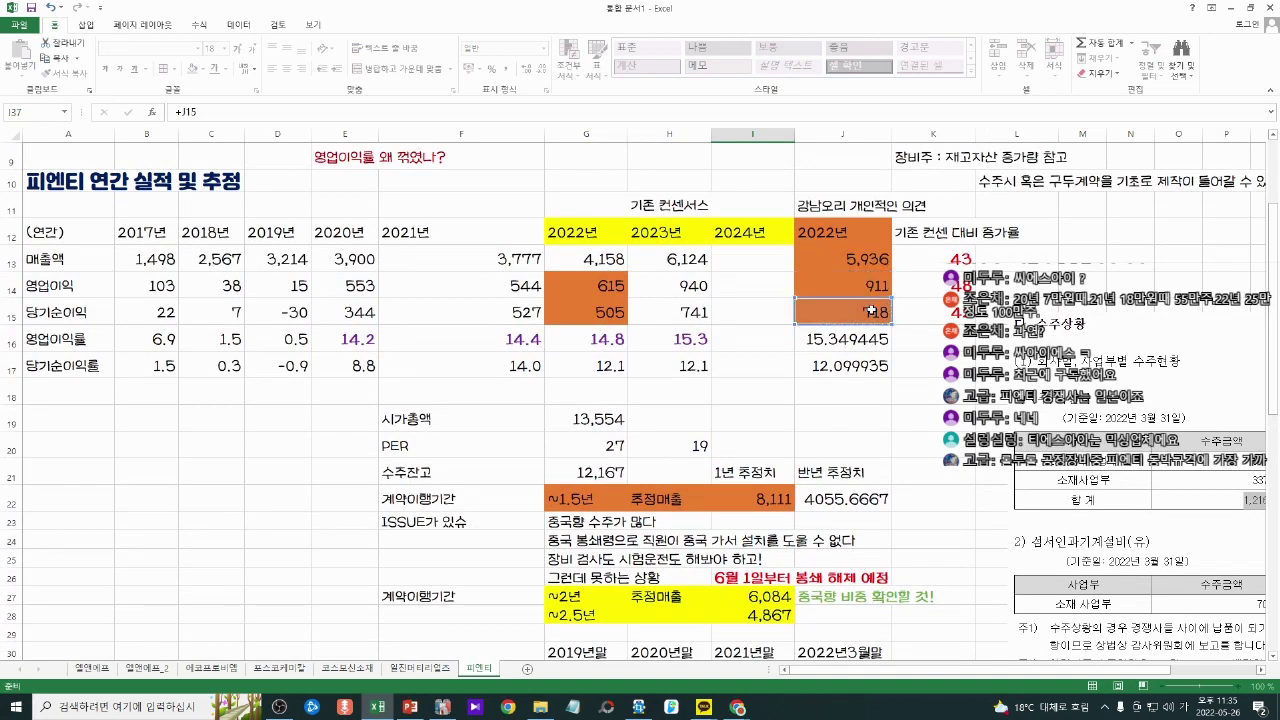
key("Return")
Step: Insert a row above the 시가총액 5월 26일 row and label it 추정 순이익률 in column F
left_click(911, 351)
left_click(766, 543)
left_click(634, 591)
scroll(634, 594, "down", 1)
scroll(635, 594, "down", 1)
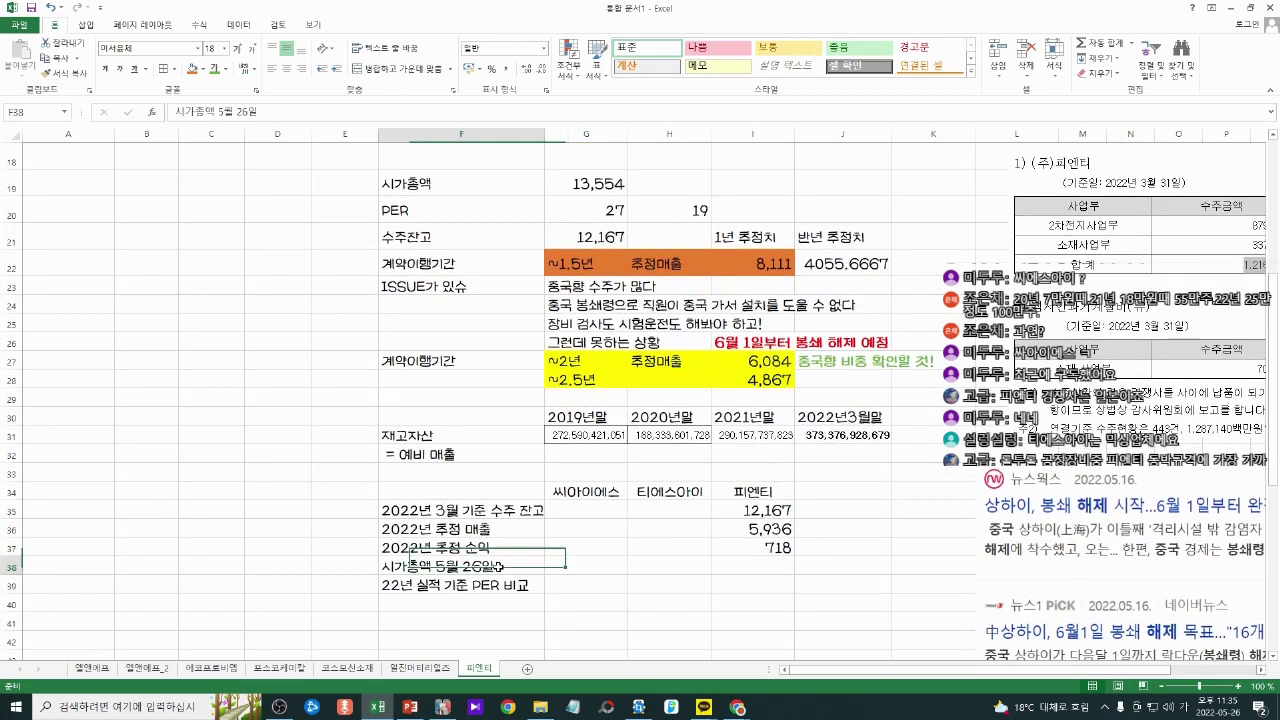
left_click(27, 566)
right_click(27, 563)
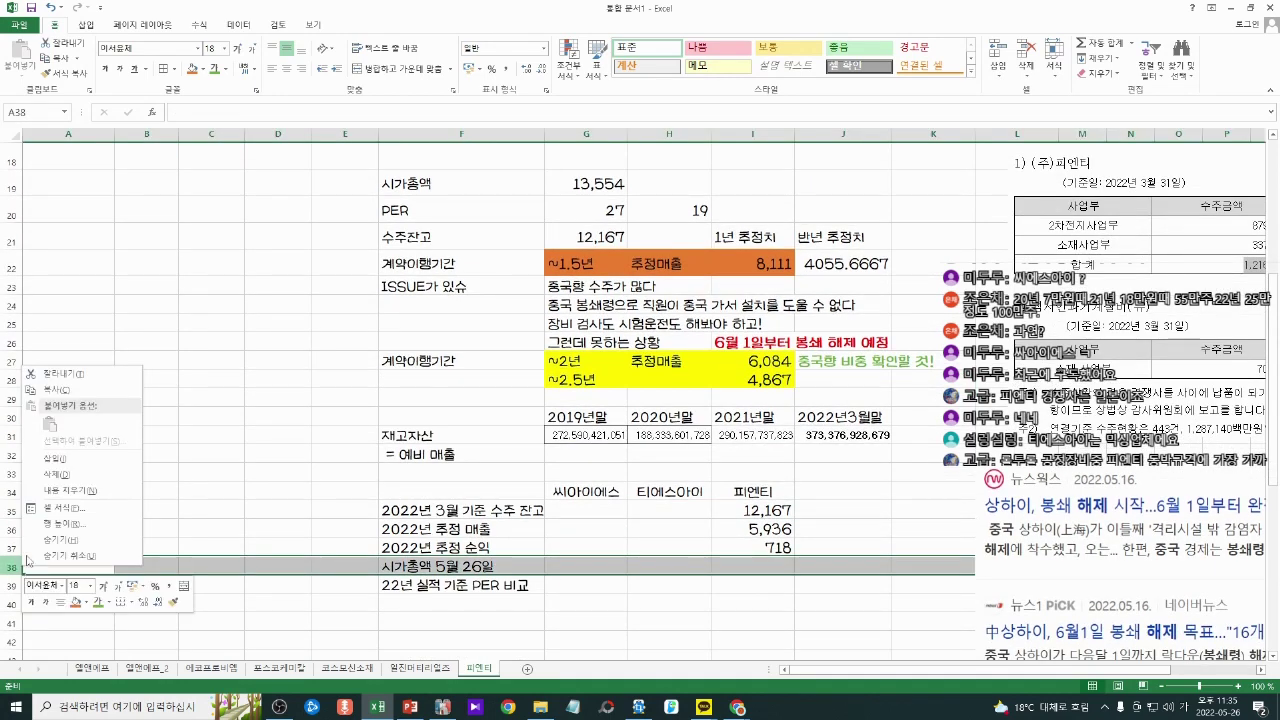
left_click(54, 458)
left_click(471, 568)
type("추정 순이익률")
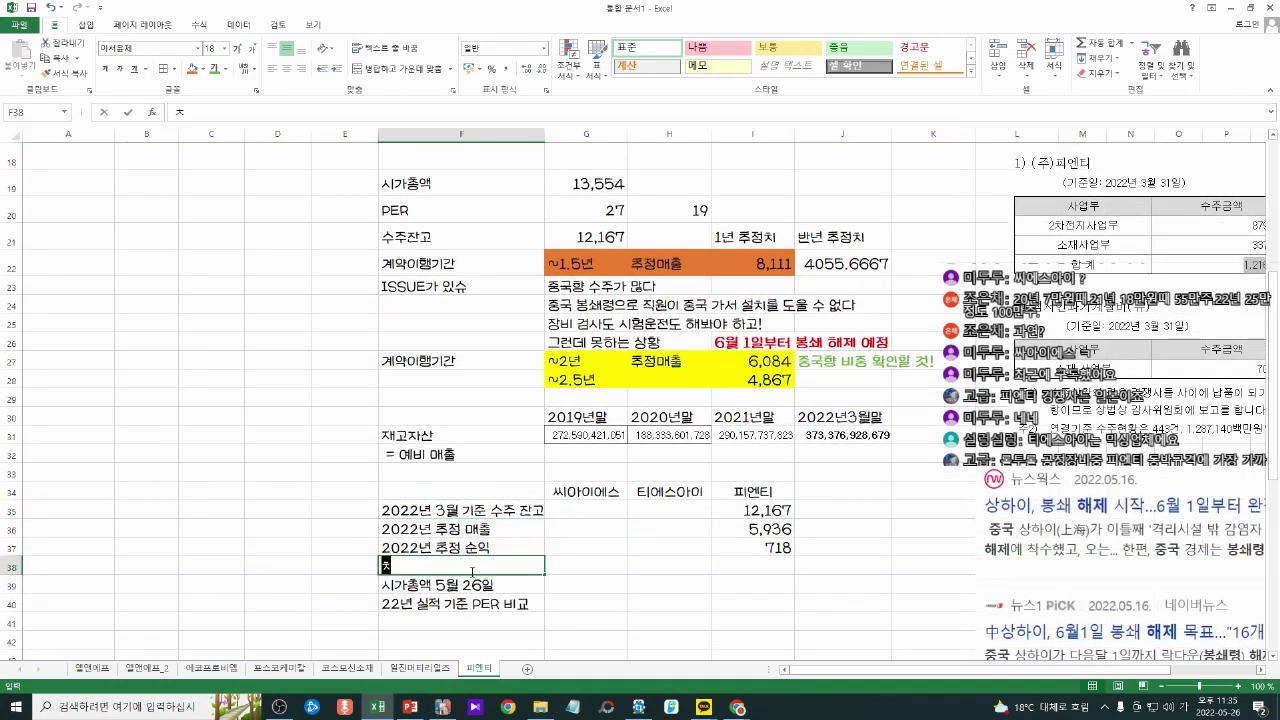
Step: Calculate 피엔티's estimated net margin in cell I38 with the formula +I37/I36*100
key("Right")
key("Right")
key("Right")
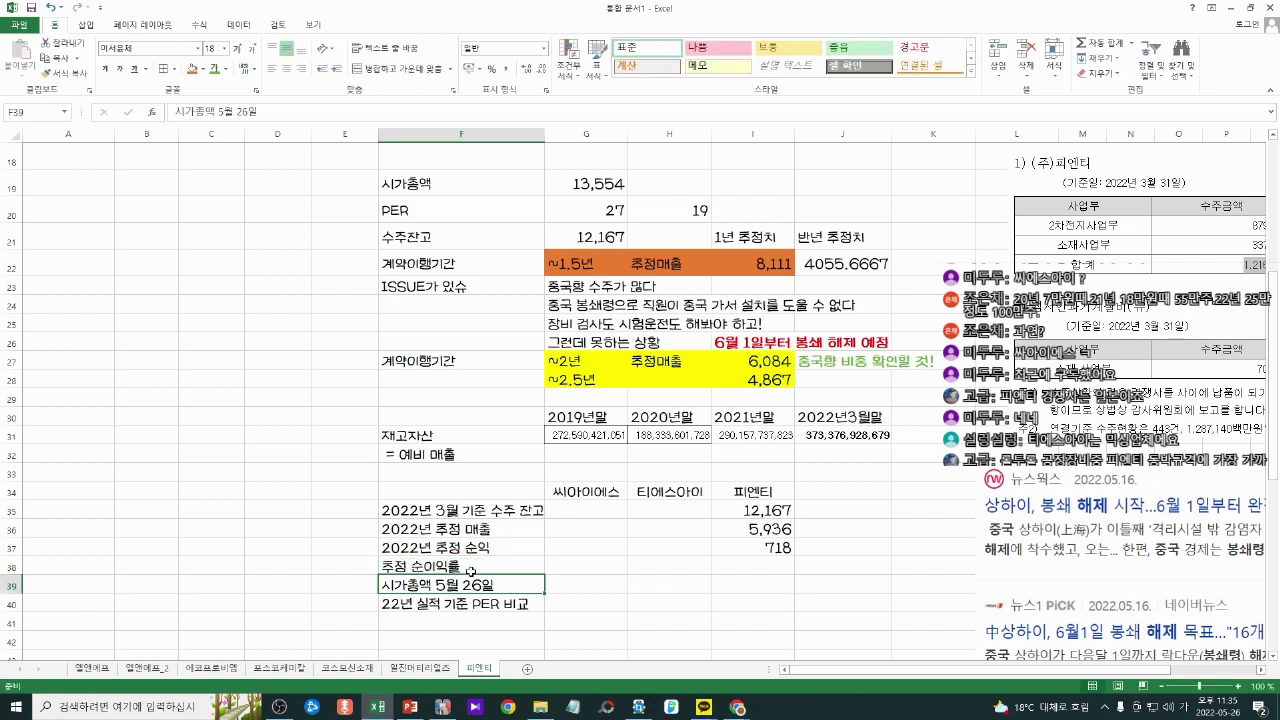
type("+")
key("Up")
type("/")
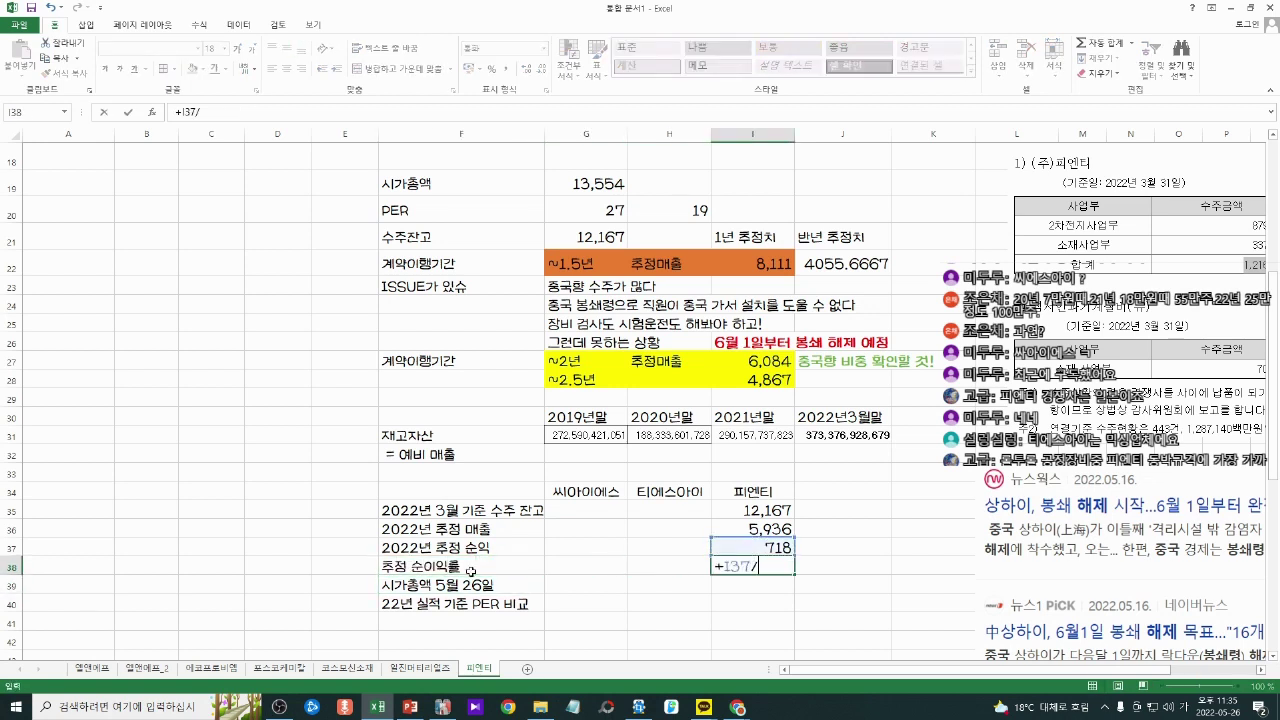
key("Up")
key("Up")
type("*100")
key("Return")
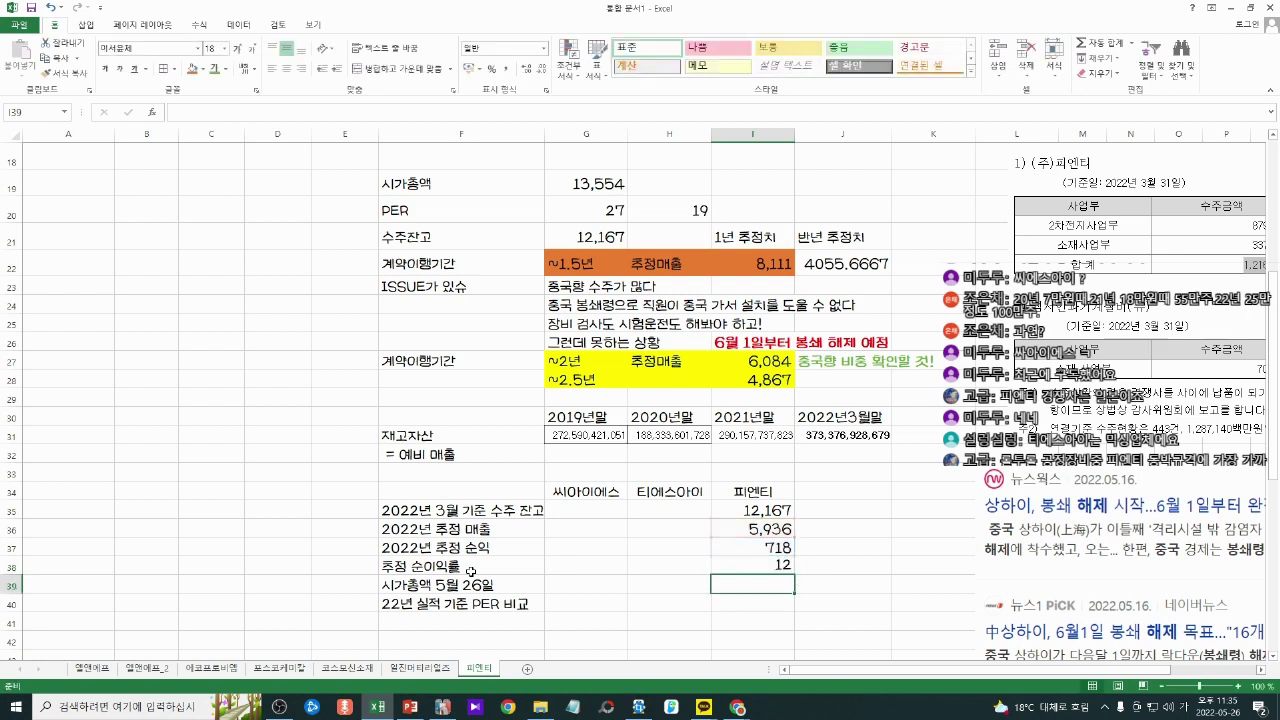
Step: Link 피엔티's 시가총액 5월 26일 in cell I39 to the market capitalization in G19
key("Up")
key("Left")
key("Left")
key("Down")
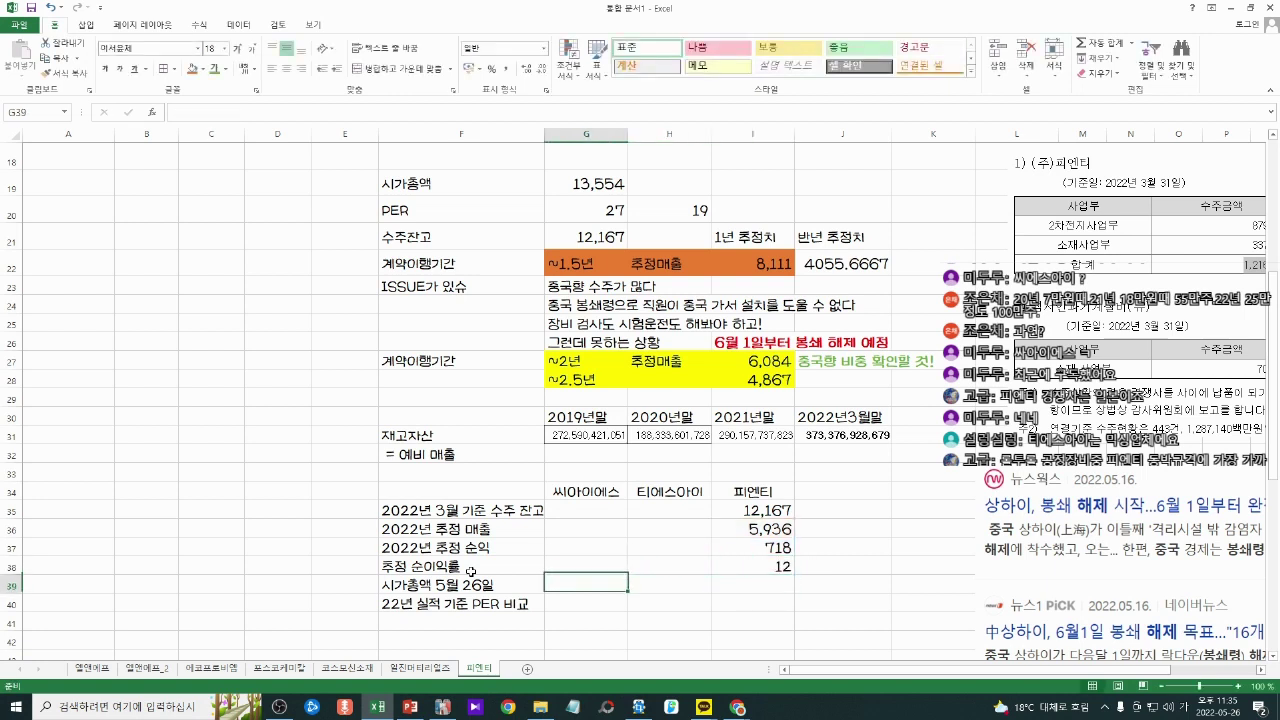
key("Right")
key("Right")
type("+")
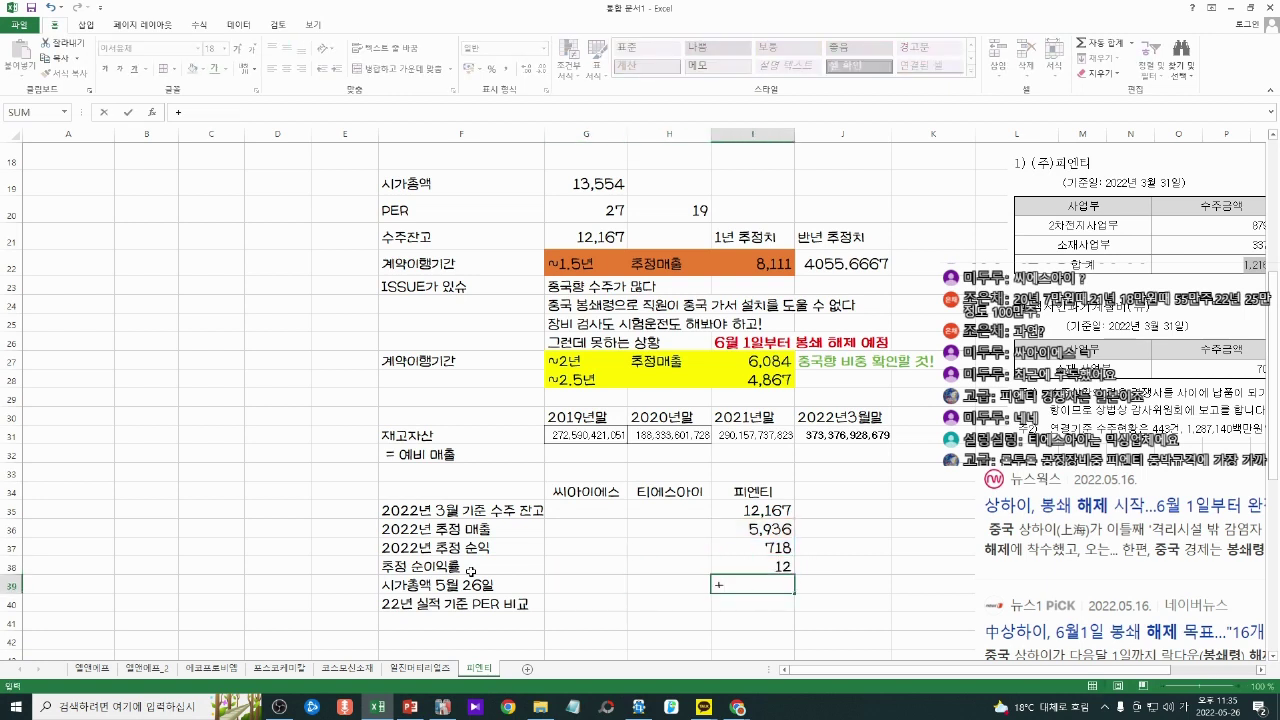
left_click(604, 184)
key("Return")
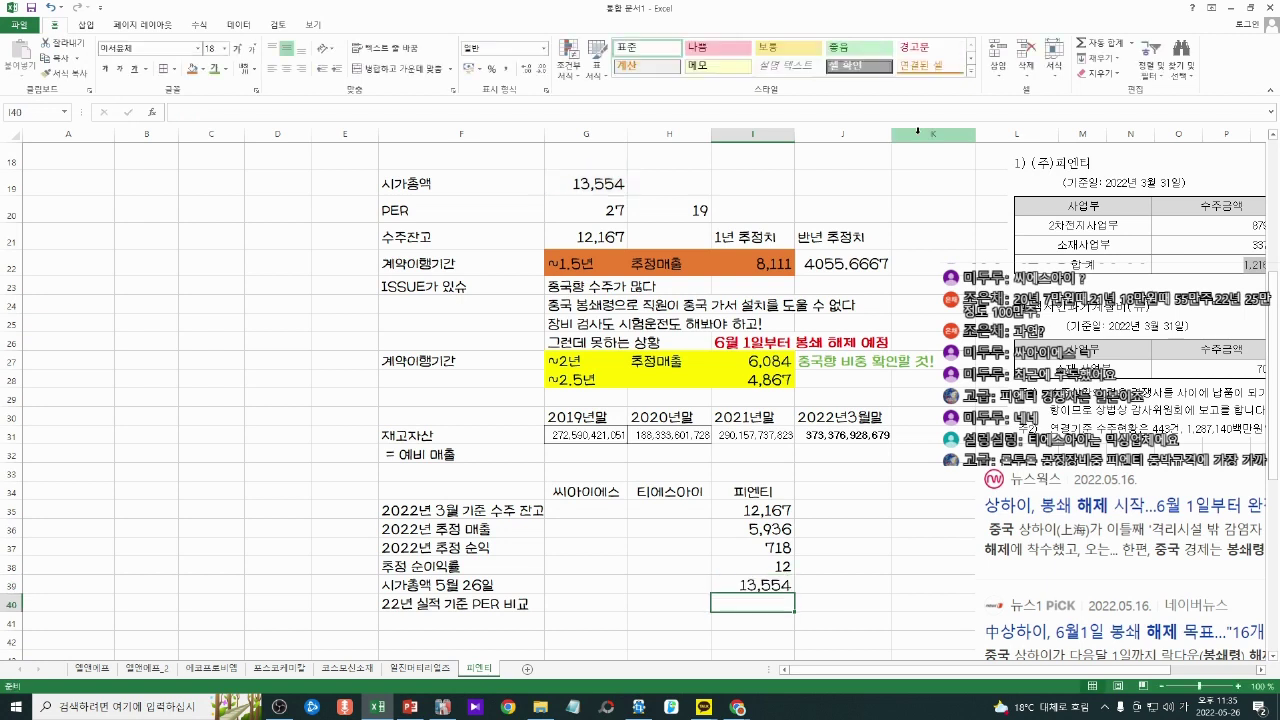
Step: Calculate 피엔티's PER on 2022 results in cell I40 with the formula +I39/I37
type("+")
key("Up")
type("/")
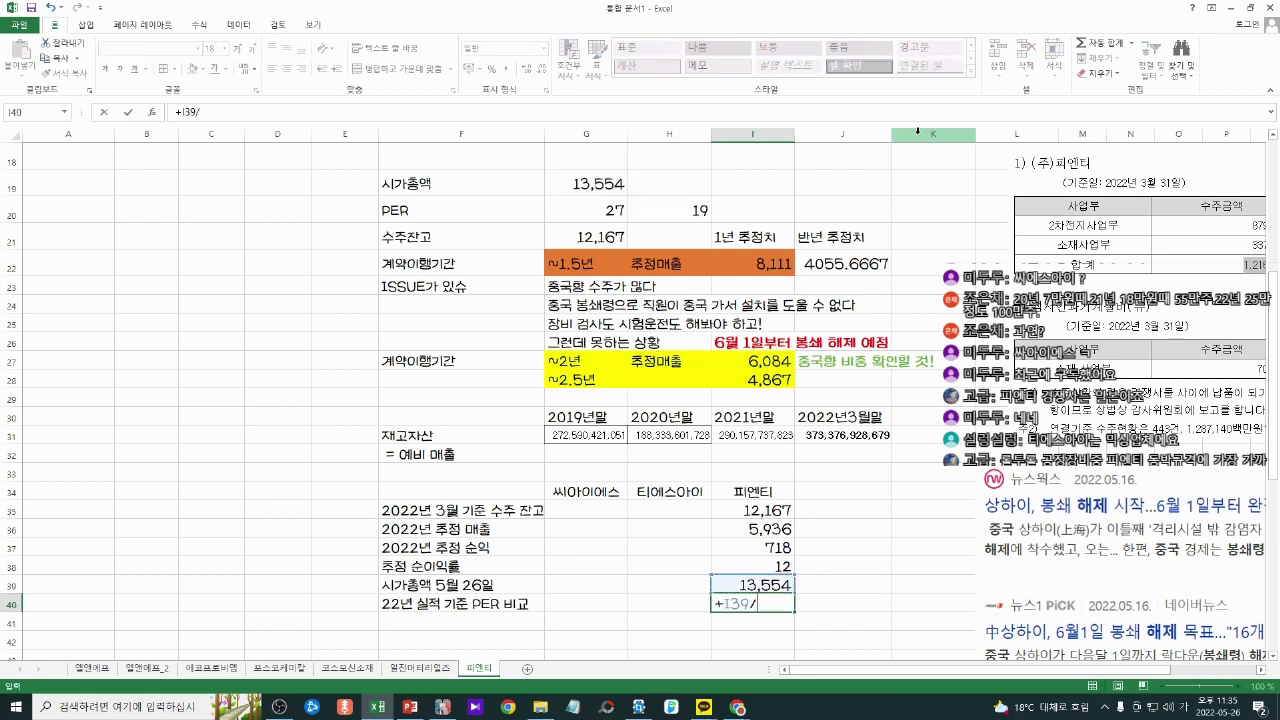
key("Up")
key("Up")
key("Up")
key("Return")
Step: Format the PER in cell I40 as a number with one decimal place
key("Up")
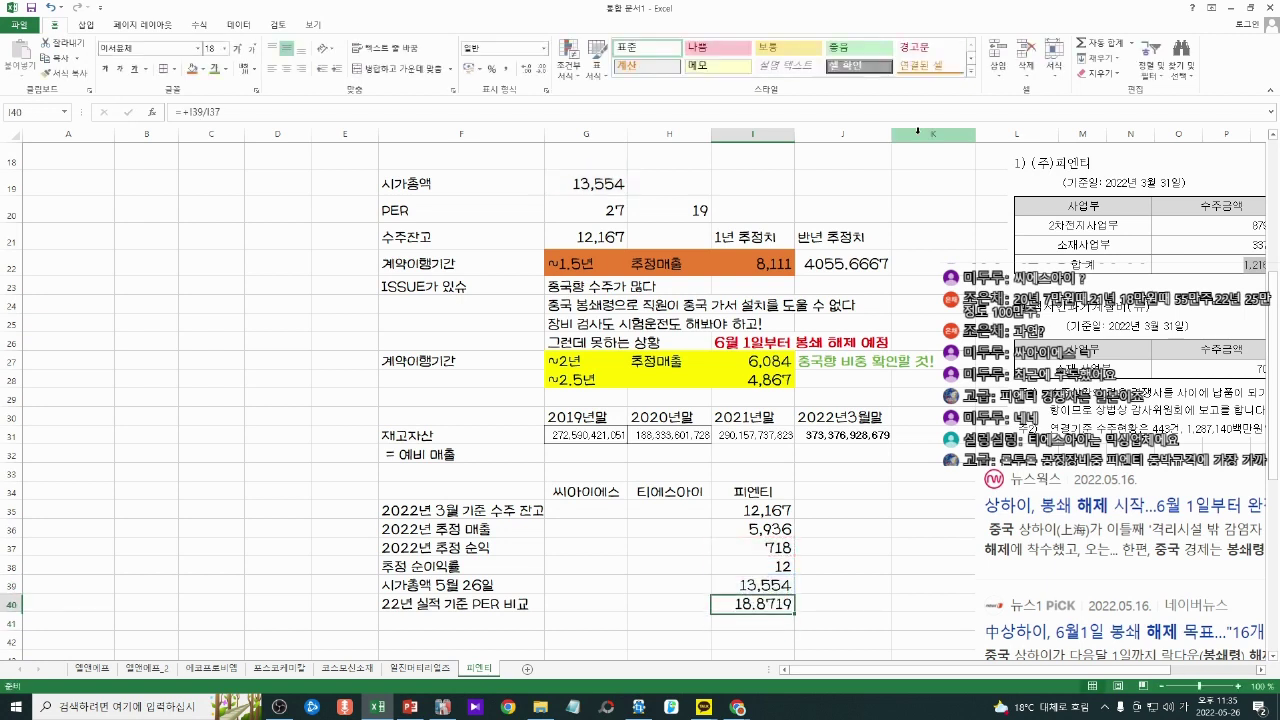
key("ctrl+shift+1")
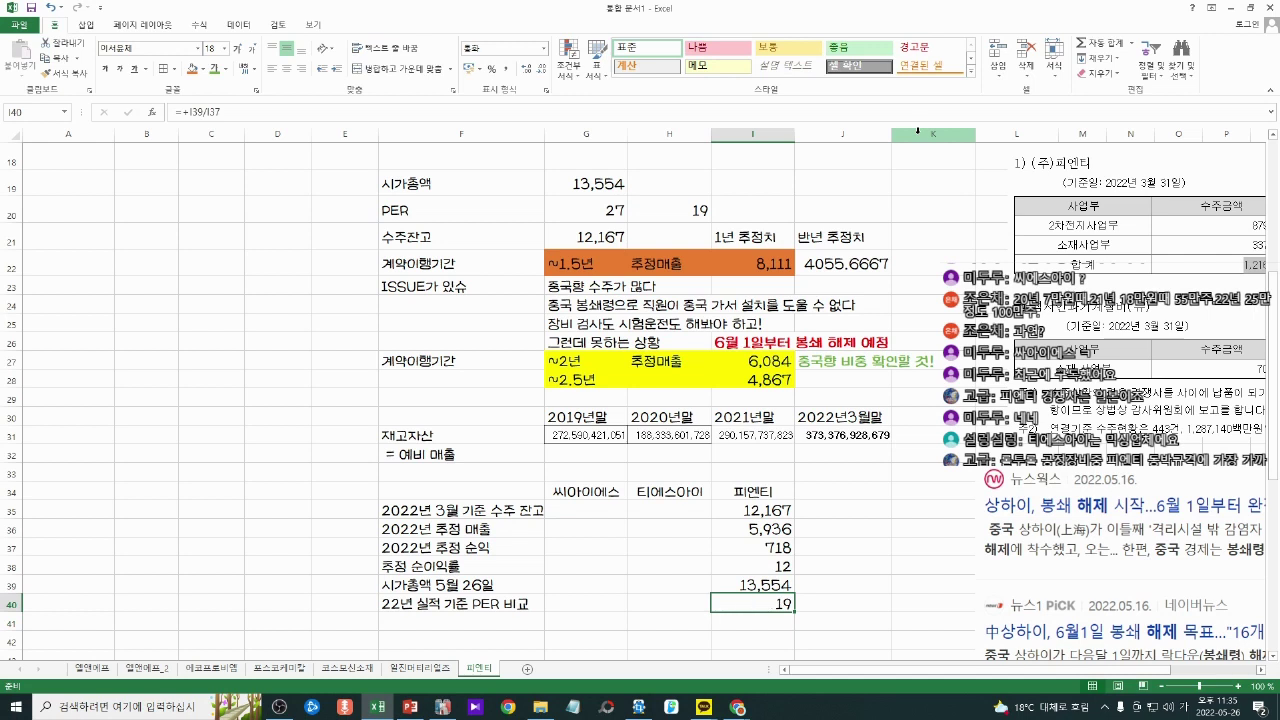
left_click(526, 68)
left_click(756, 486)
left_click(763, 528)
left_click(755, 586)
left_click(668, 491)
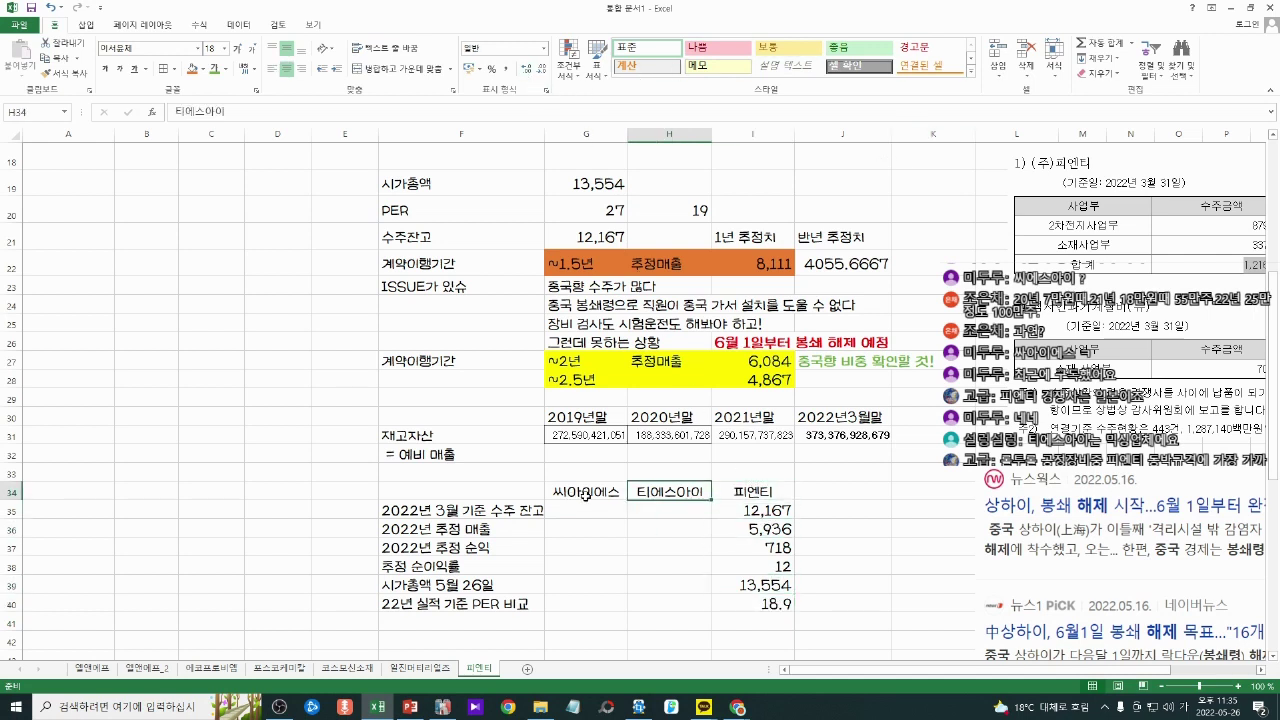
left_click(586, 496)
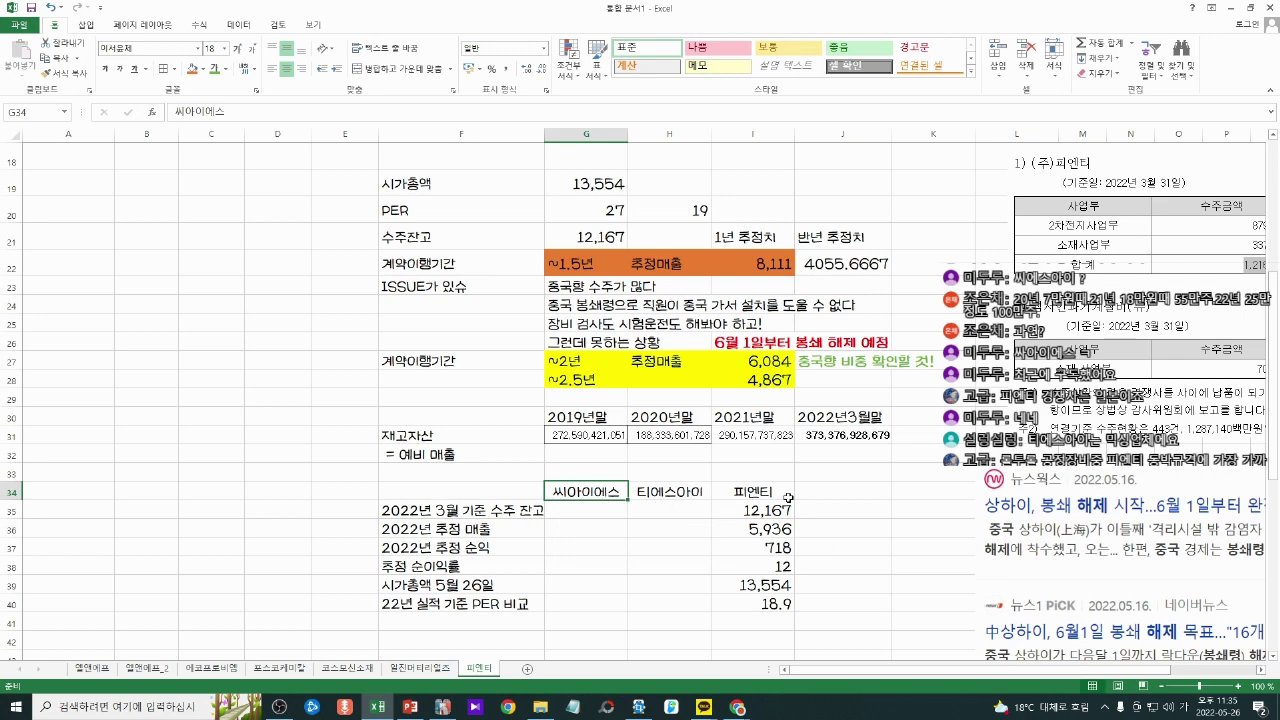
left_click(757, 493)
left_click(750, 566)
left_click(668, 604)
Step: Add the note "기술 비교는 보유자가 알아서..." in cell F41 below the PER comparison row
left_click(498, 624)
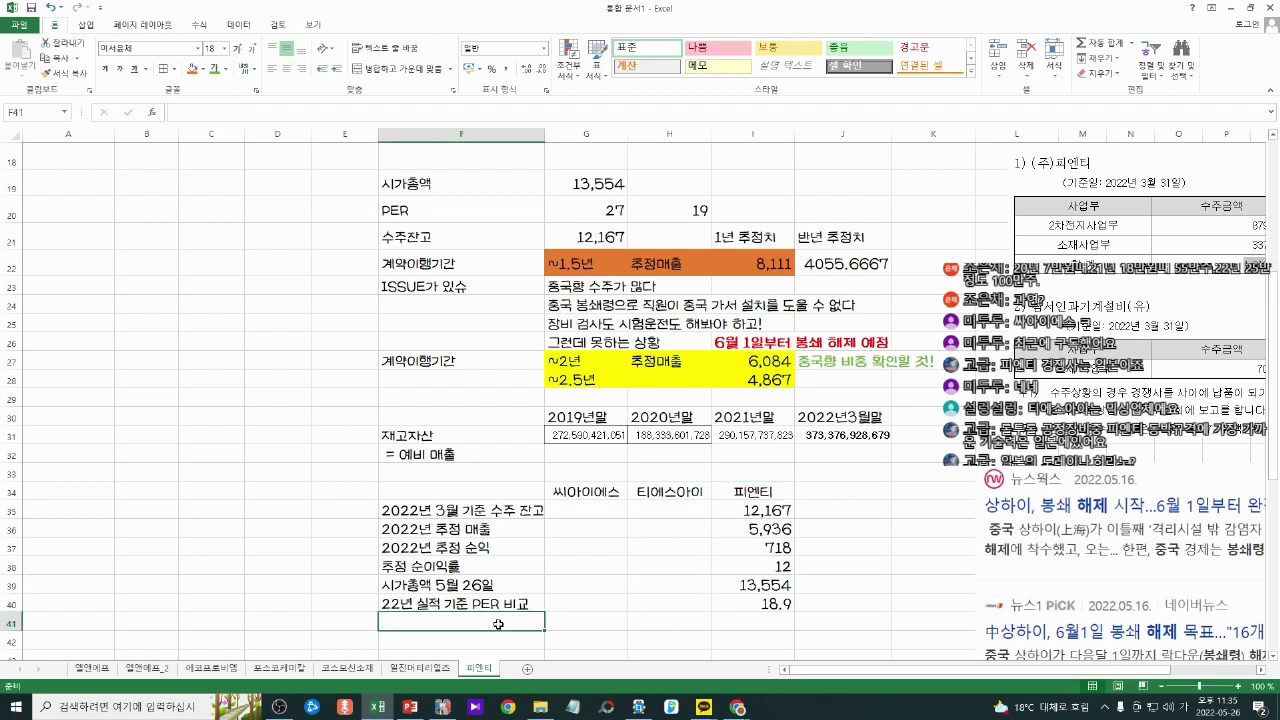
type("기술")
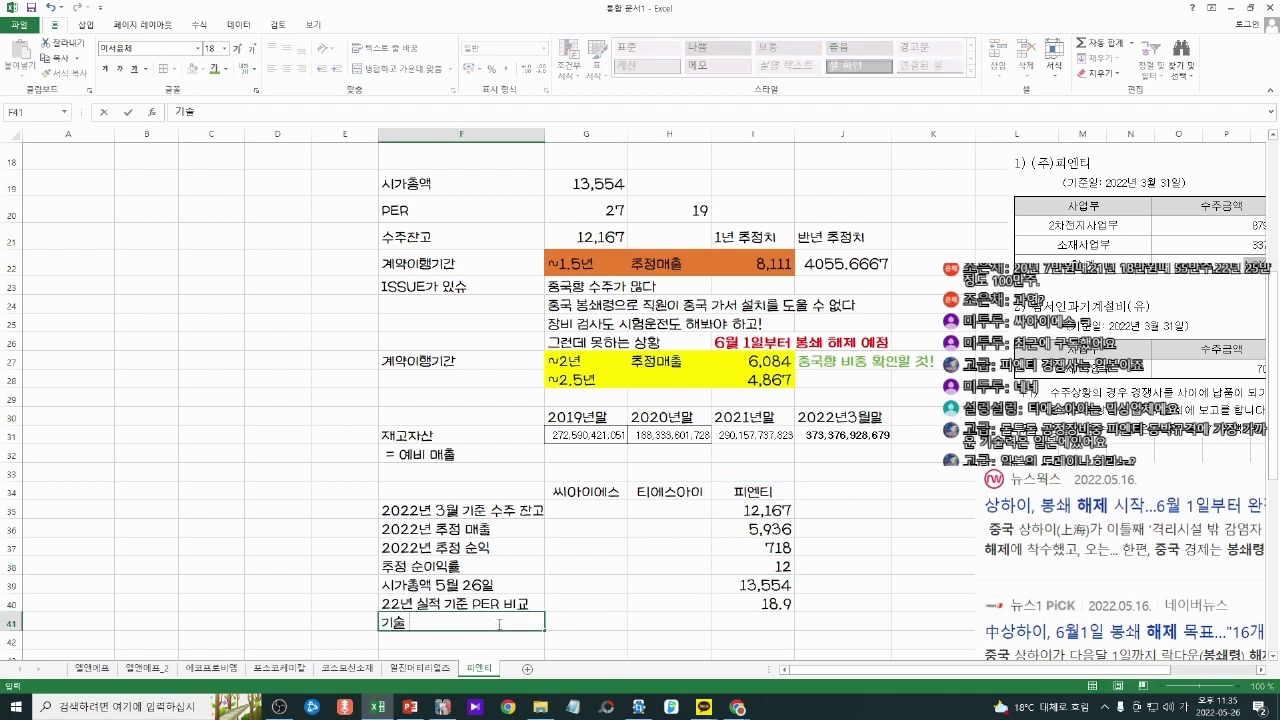
type(" 비교는 보유자가 알아서...")
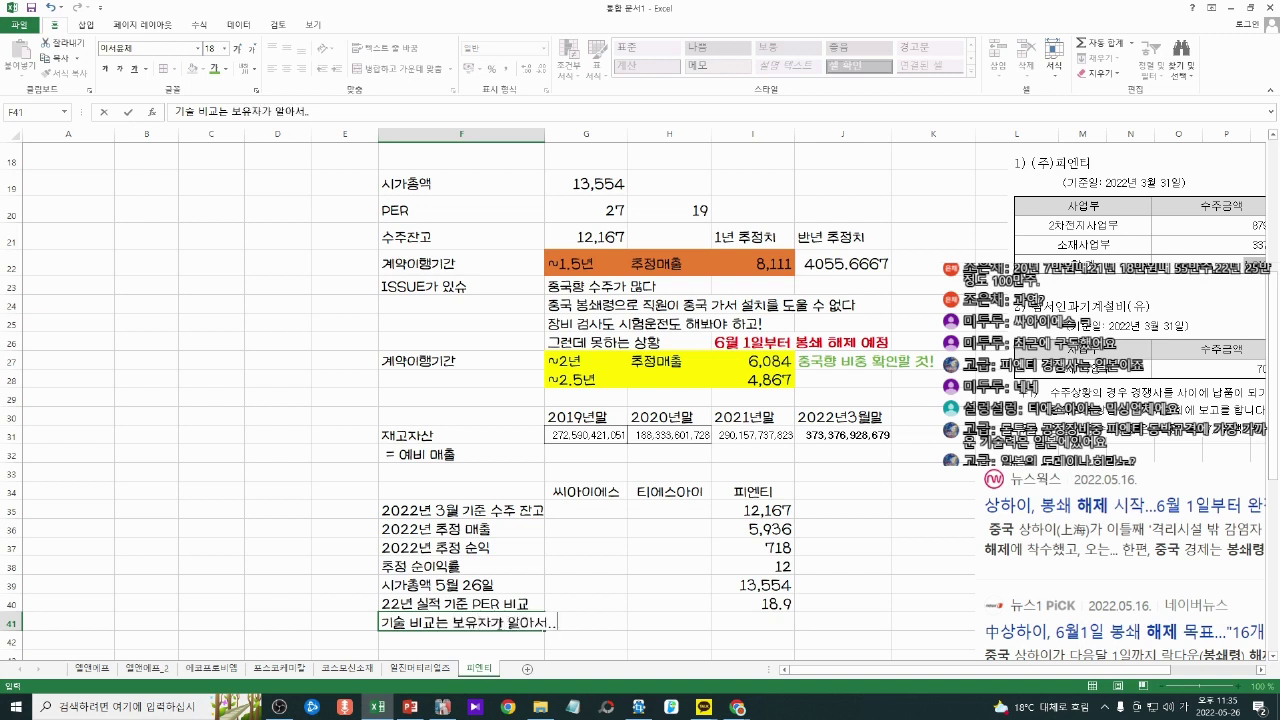
key("Return")
left_click(470, 622)
left_click(745, 623)
left_click(561, 514)
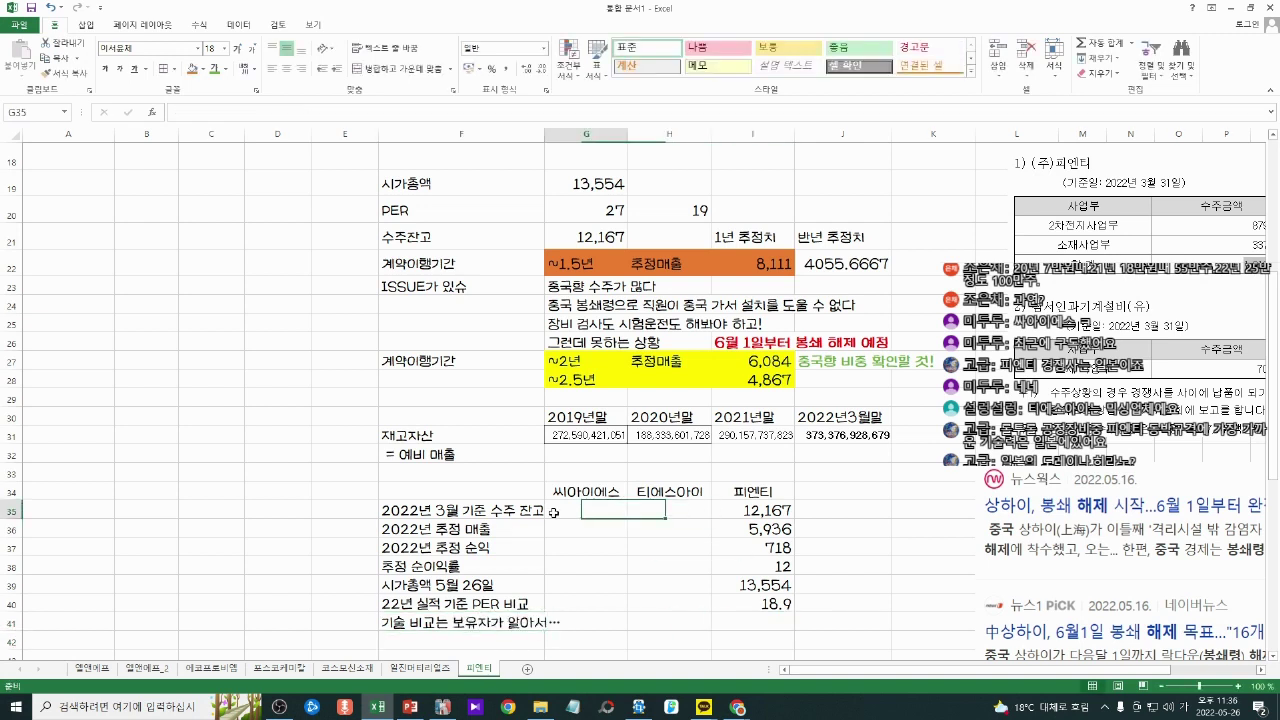
Step: Switch to Chrome and return to the search box of the Naver results page for 피엔티
double_click(577, 7)
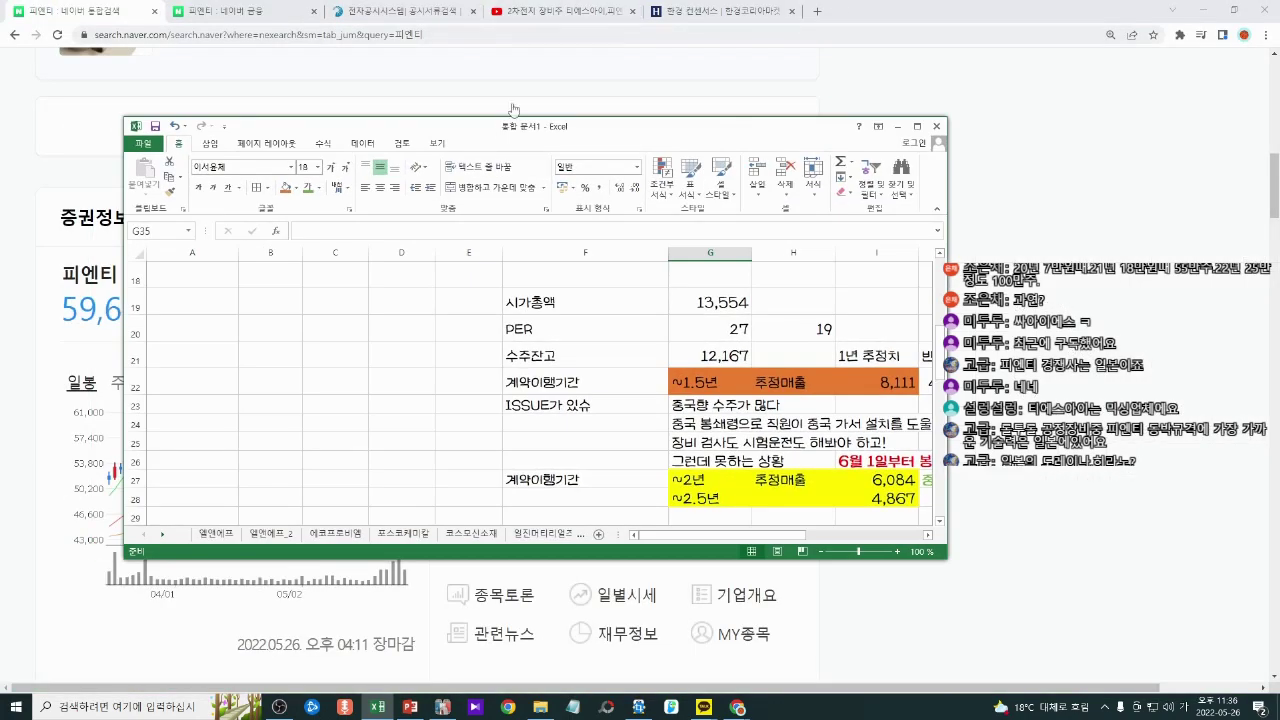
double_click(500, 130)
key("alt+Tab")
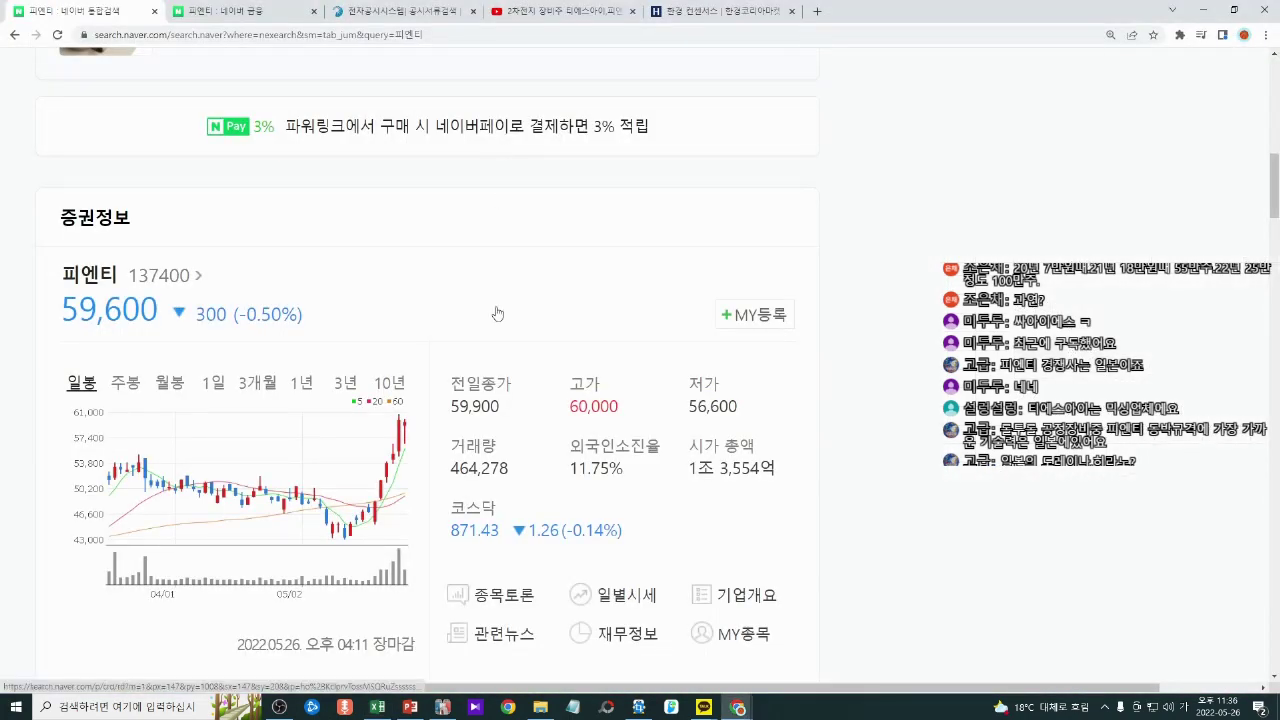
left_click(404, 12)
scroll(676, 295, "up", 5)
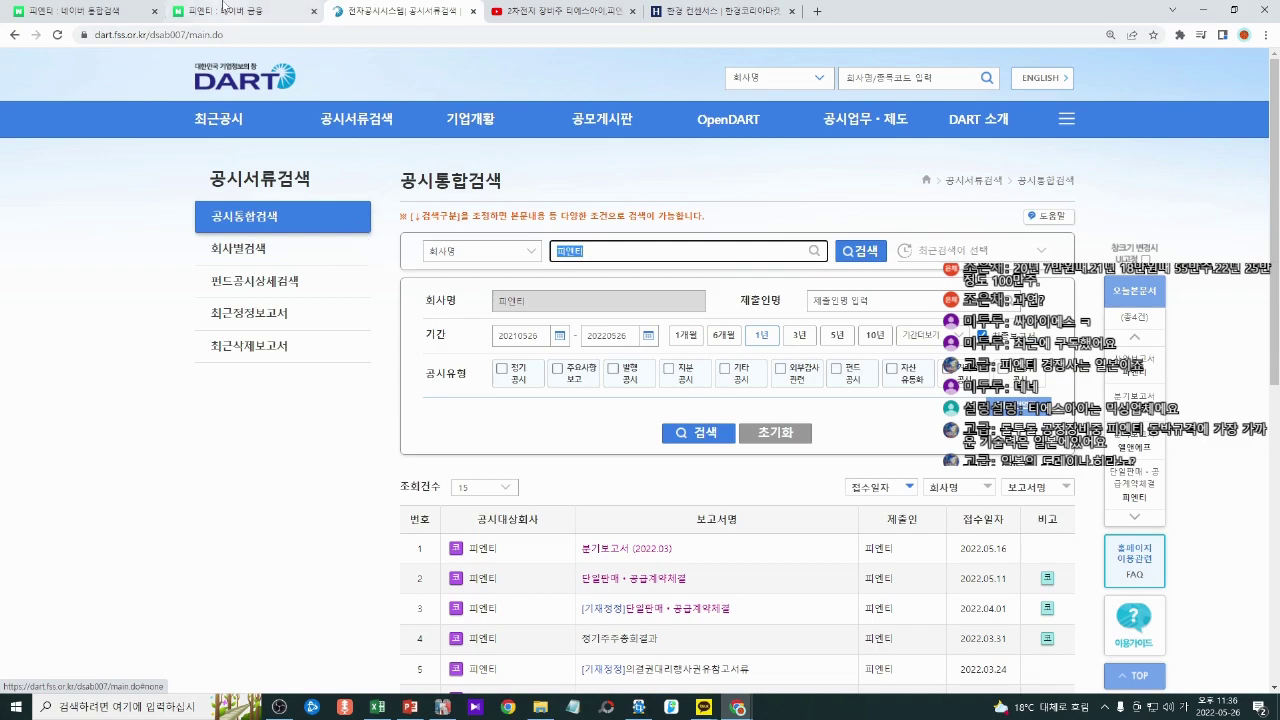
key("ctrl+shift+Tab")
key("ctrl+shift+Tab")
scroll(640, 380, "up", 5)
scroll(431, 252, "up", 5)
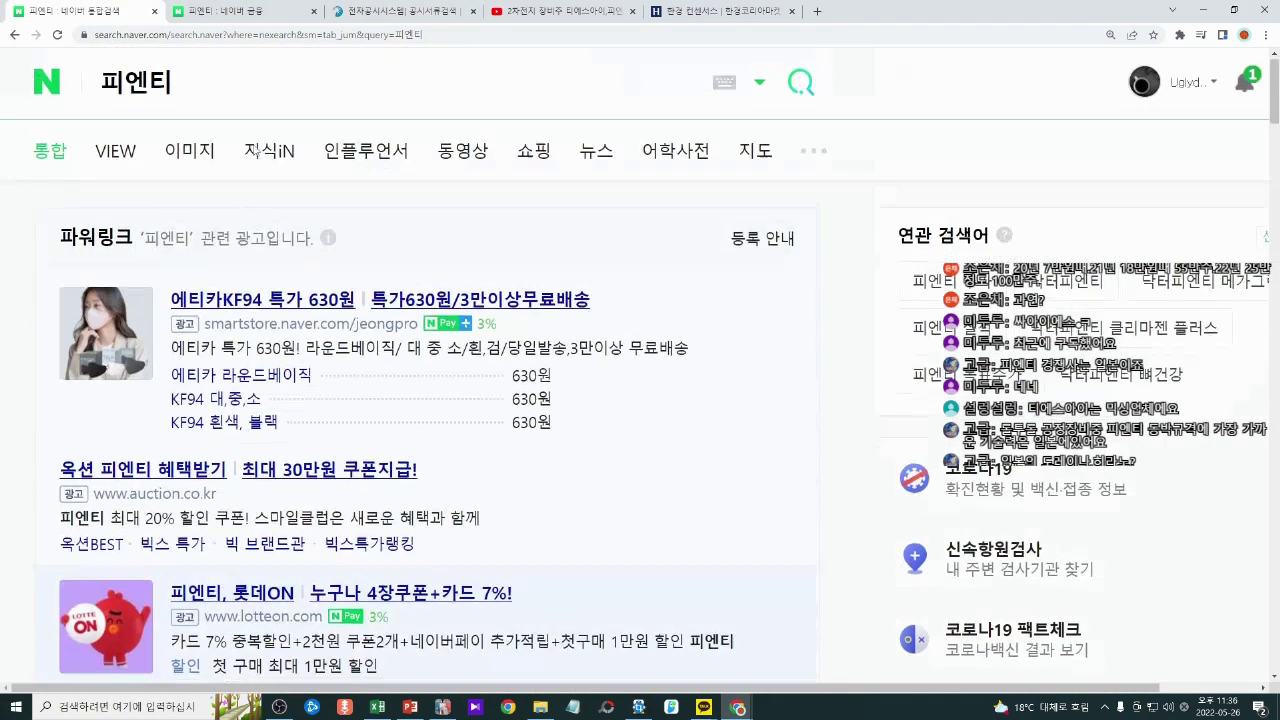
Step: Search Naver for 씨아이에스
scroll(329, 206, "down", 4)
left_click_drag(340, 68, 265, 68)
type("씨아이에")
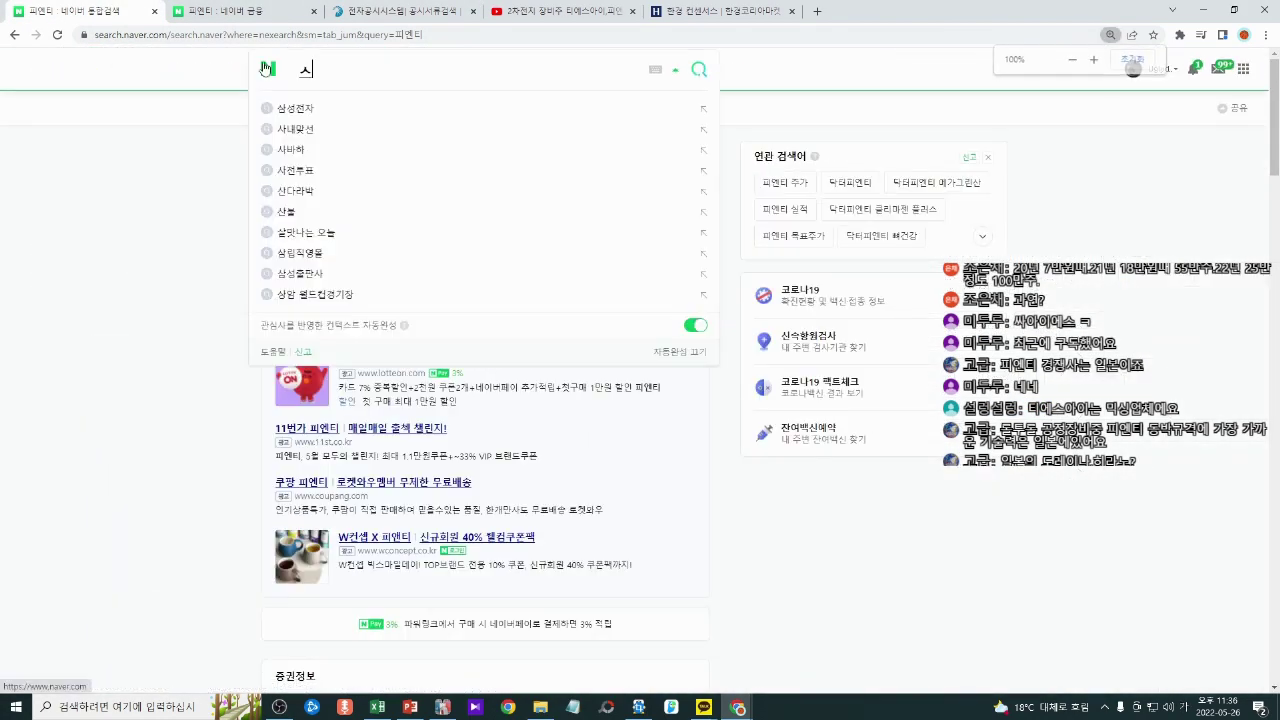
type("스")
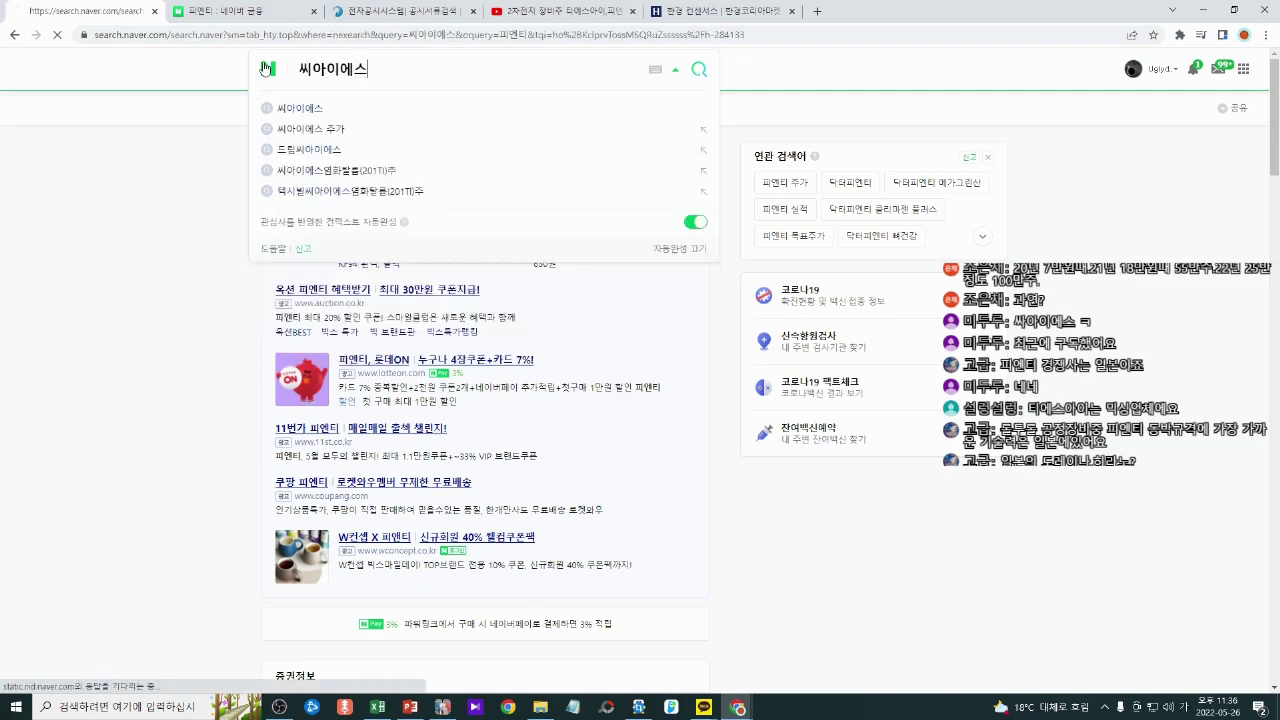
key("Return")
Step: Show the daily price chart in 씨아이에스's stock summary and open its Naver Finance page
scroll(443, 186, "down", 5)
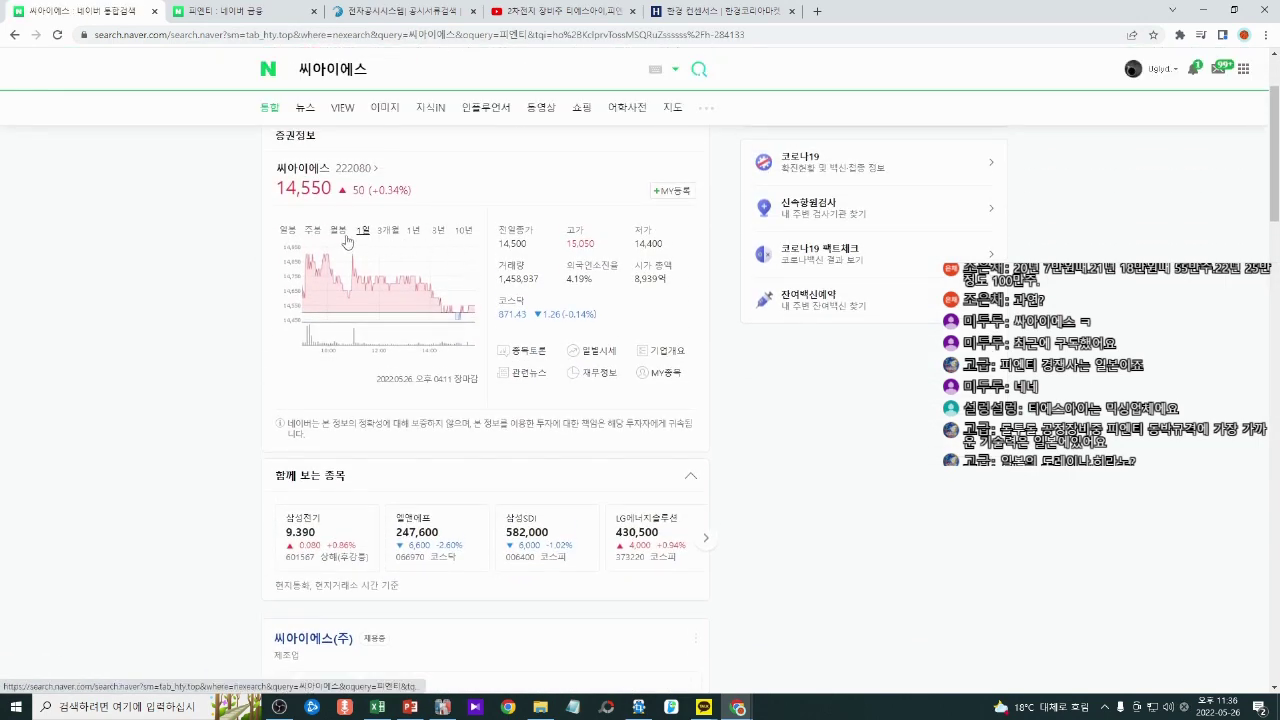
left_click(285, 232)
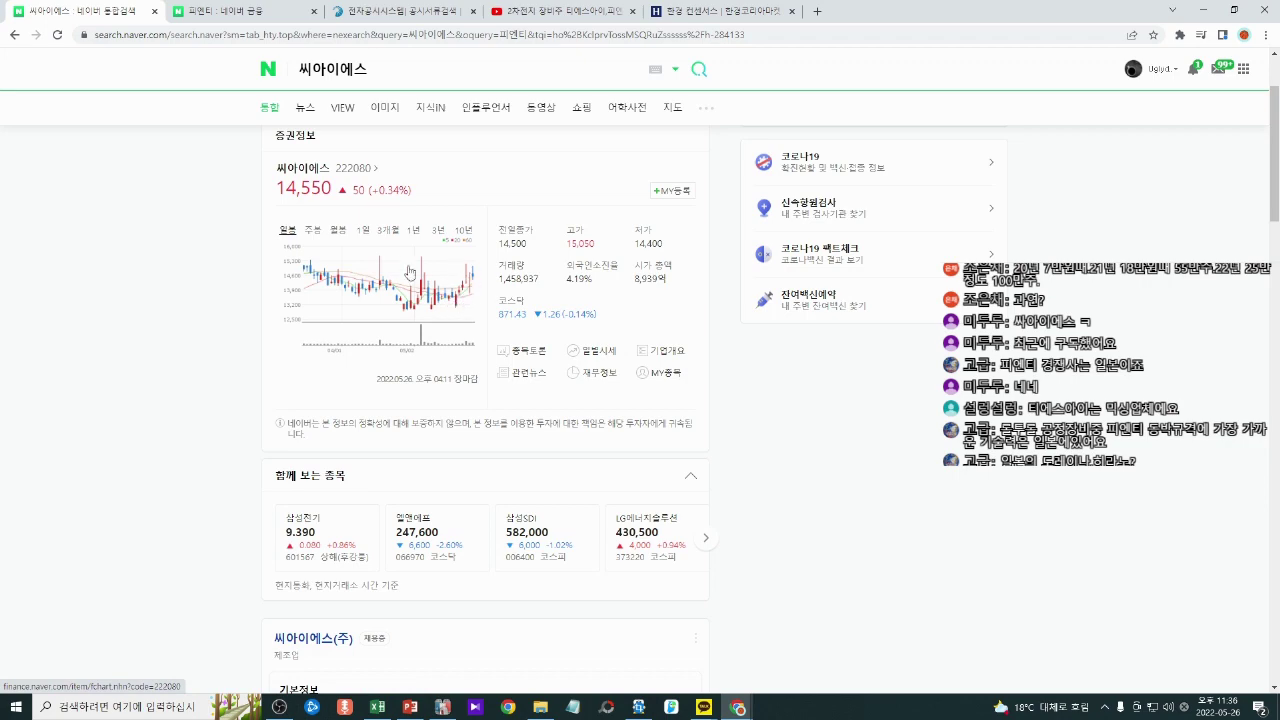
left_click(357, 197)
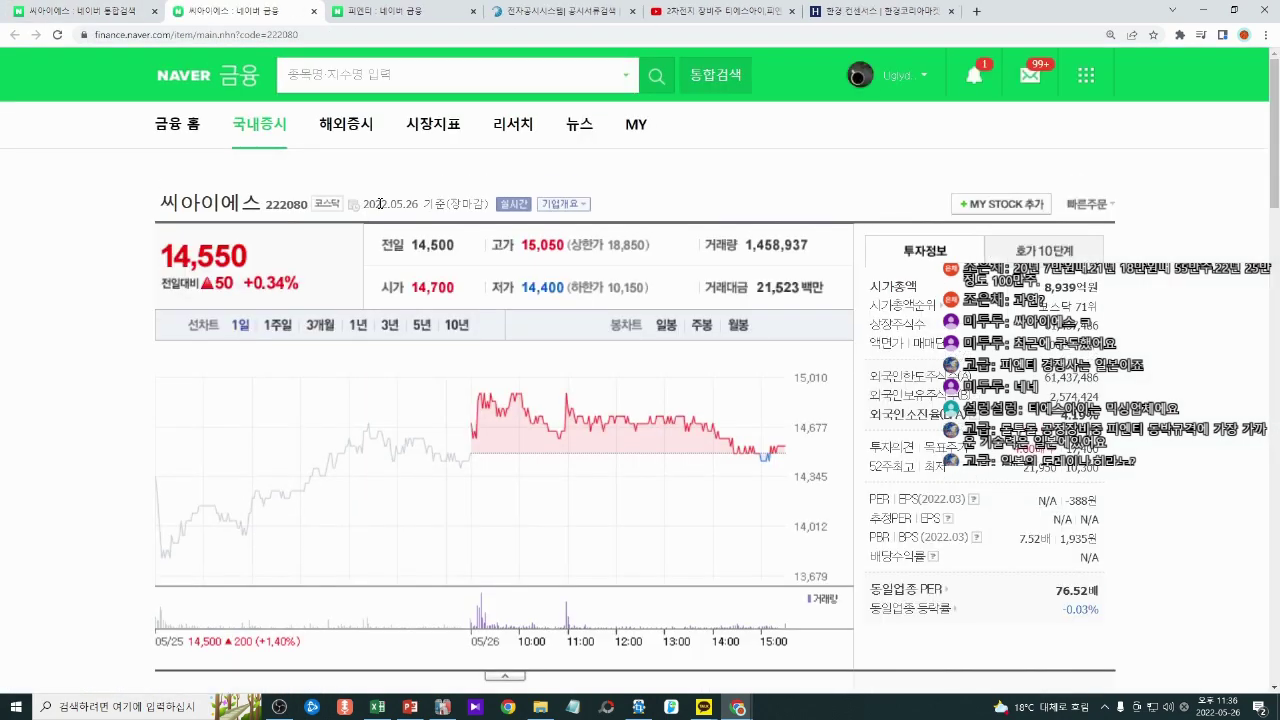
Step: Copy 씨아이에스's market capitalization of 8,939 from Naver Finance into cell G39 of the Excel comparison table
double_click(1050, 368)
key("ctrl+c")
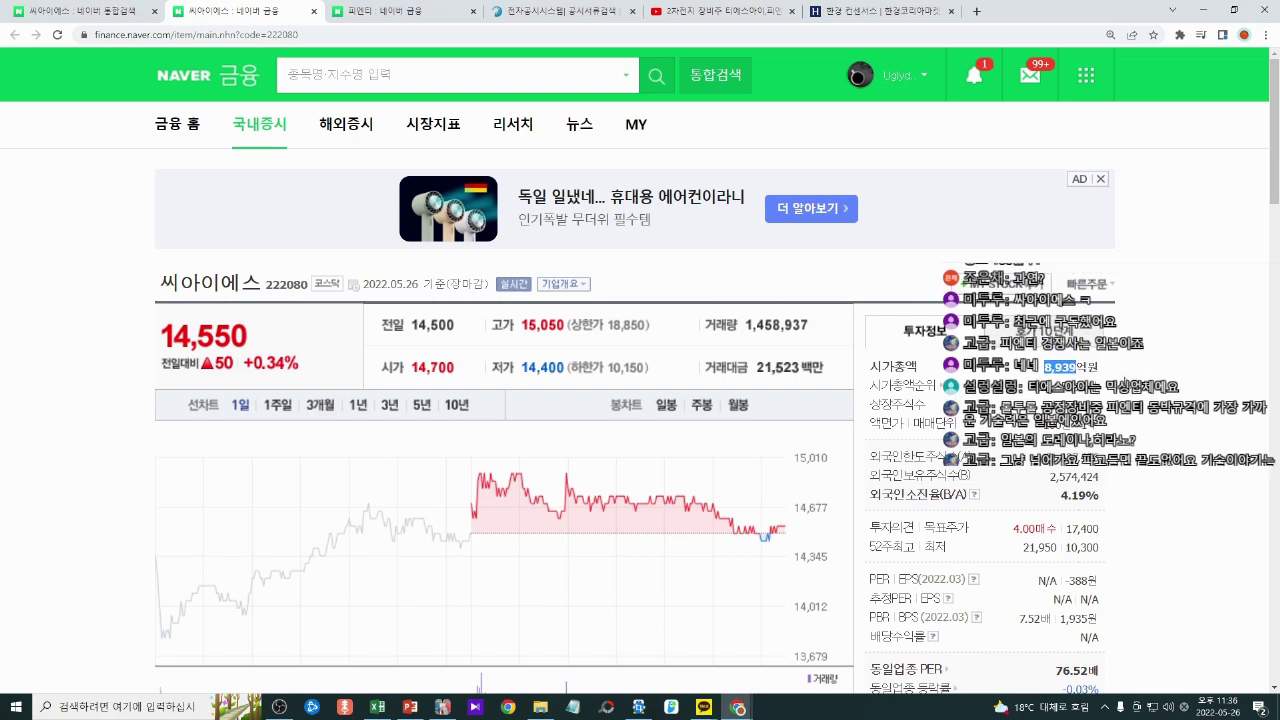
key("alt+Tab")
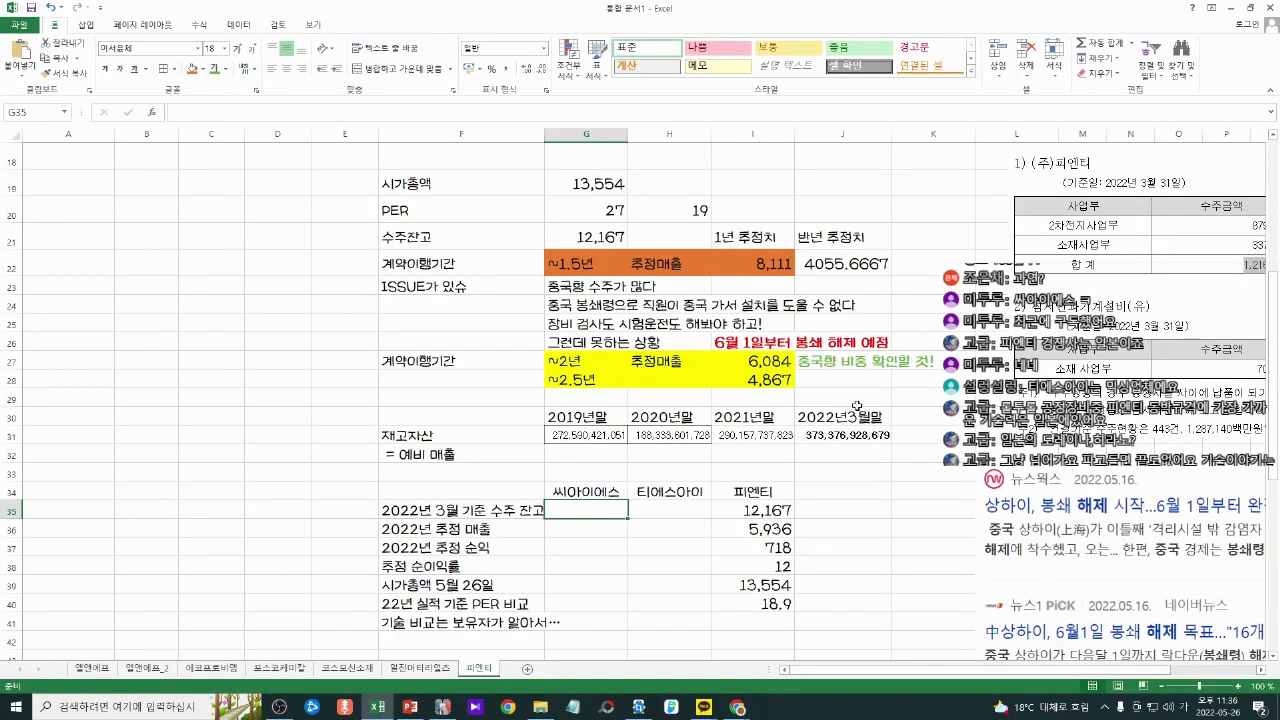
left_click(586, 529)
left_click(590, 549)
left_click(590, 566)
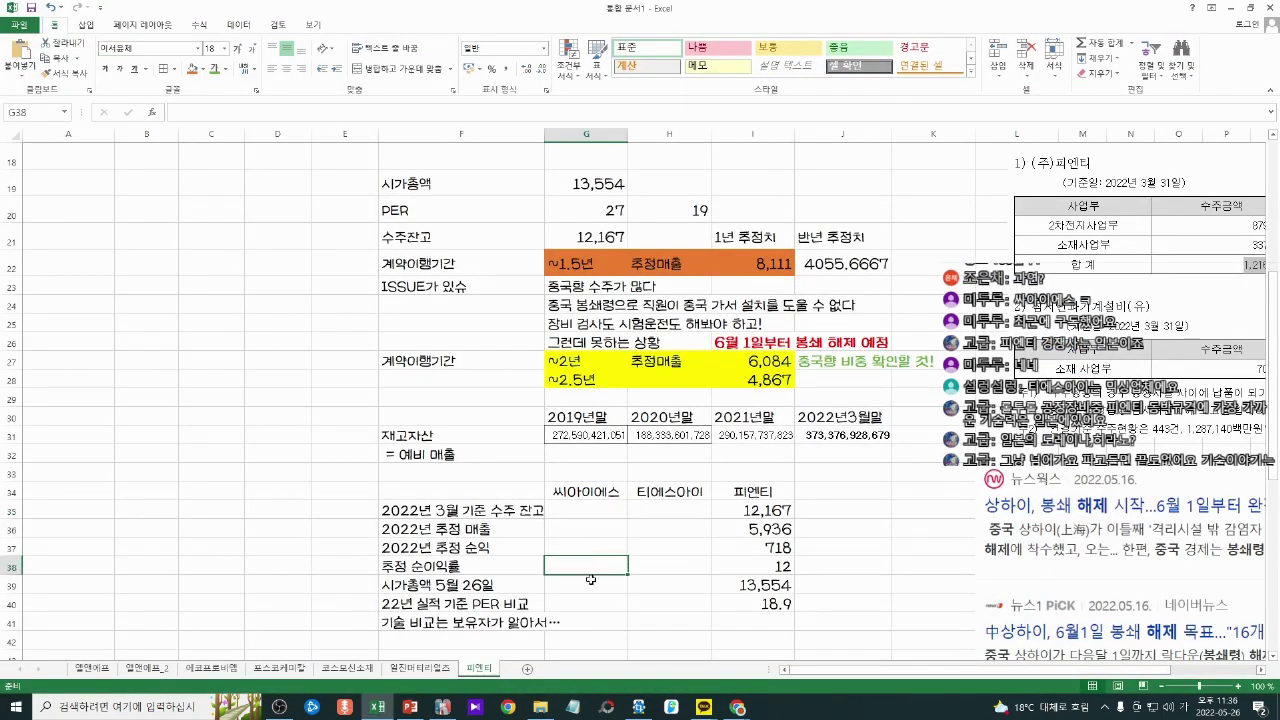
left_click(592, 582)
key("ctrl+v")
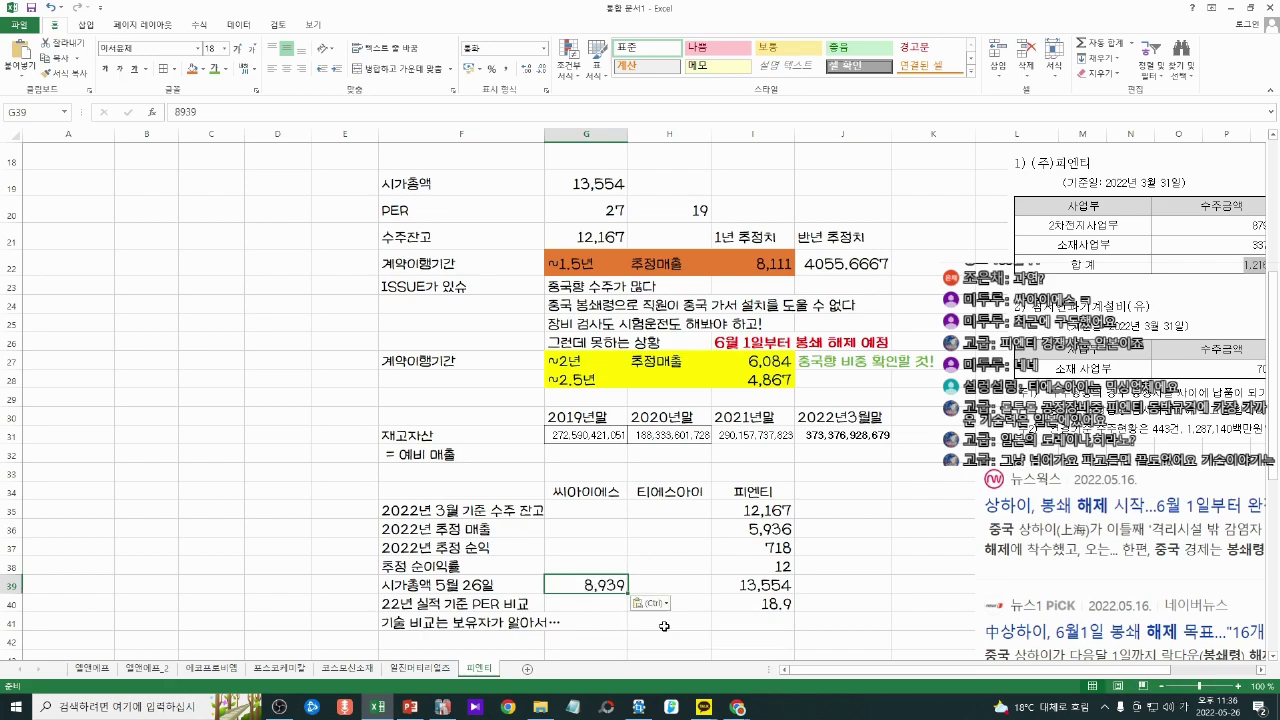
Step: Switch to Chrome, open 씨아이에스's company analysis on Naver Finance and go to its annual Financial Summary table
key("Return")
key("alt+Tab")
scroll(580, 380, "down", 4)
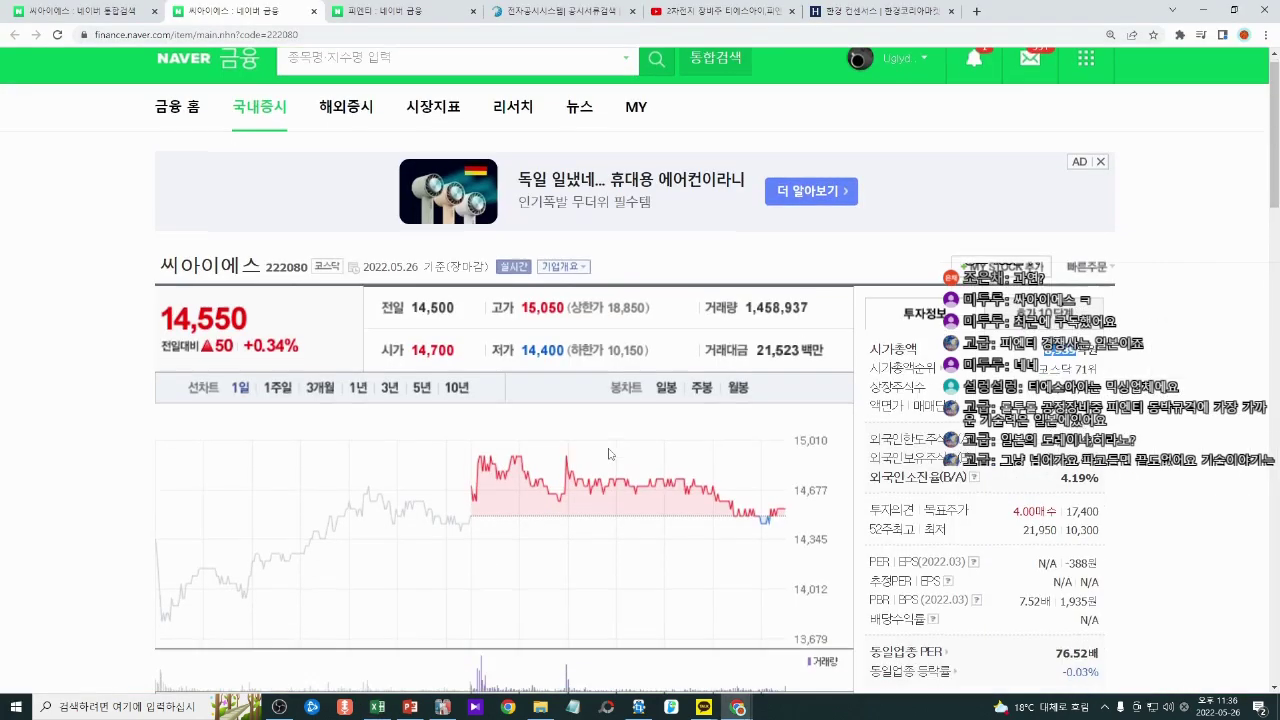
left_click(558, 406)
scroll(574, 418, "down", 10)
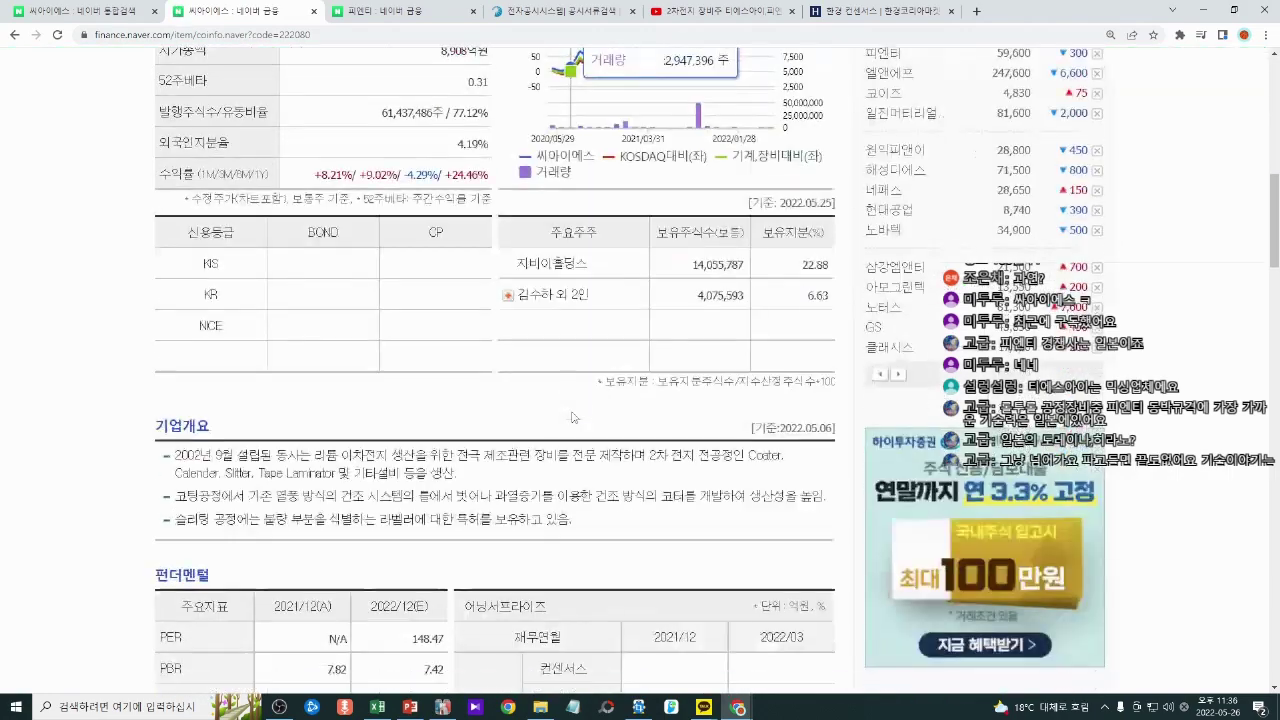
scroll(573, 418, "down", 8)
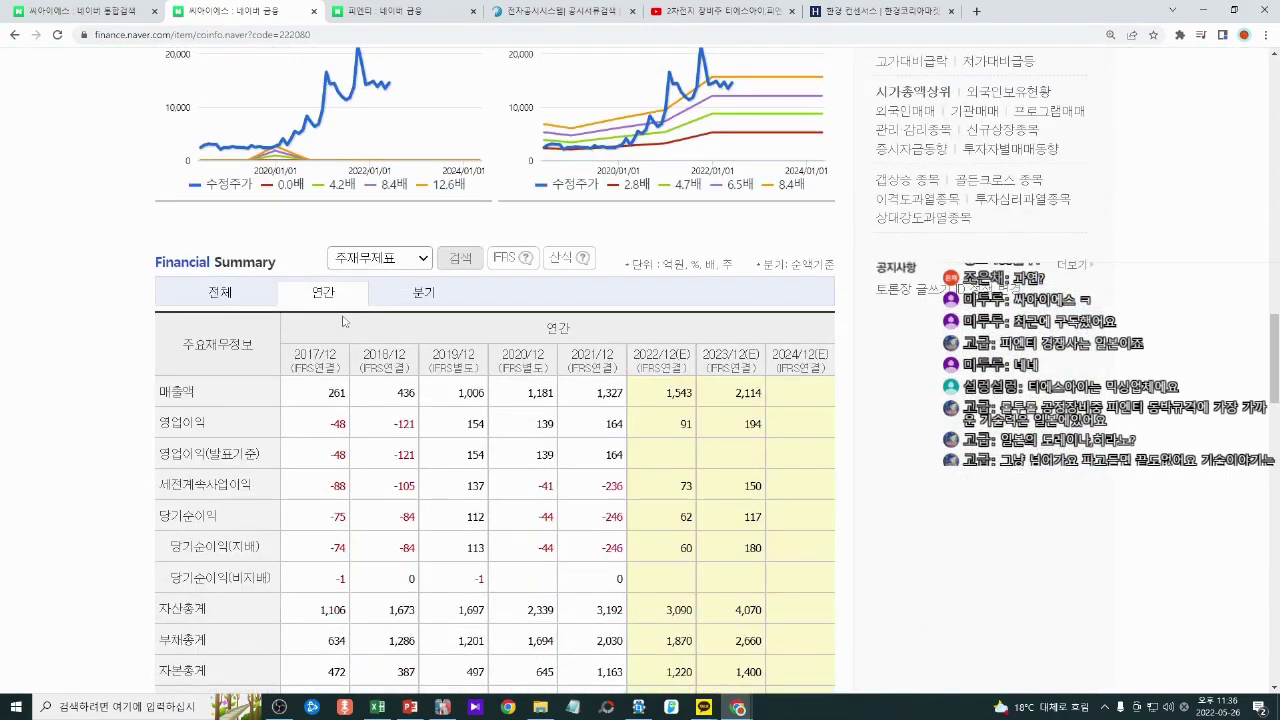
Step: Transfer 씨아이에스's 2022 estimated revenue of 1543 from the Financial Summary into cell G36 of the Excel comparison table
left_click_drag(666, 394, 690, 396)
left_click(689, 398)
key("alt+Tab")
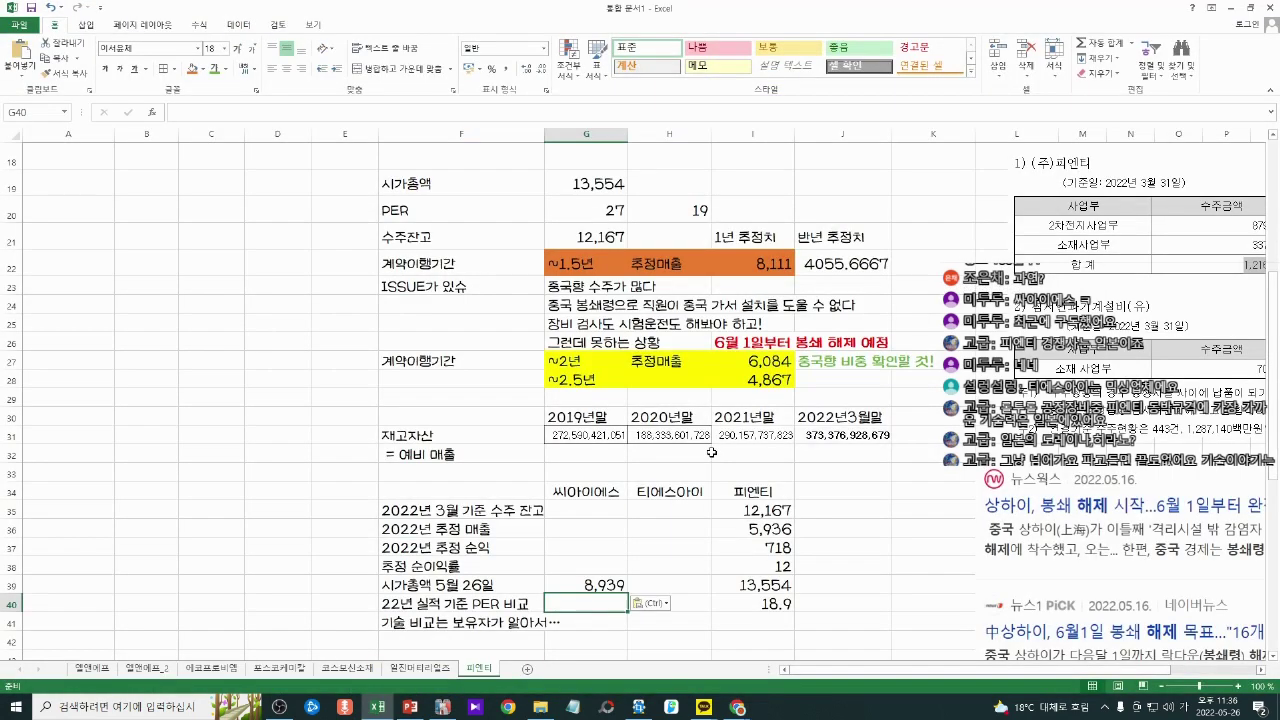
left_click(595, 538)
type("1543")
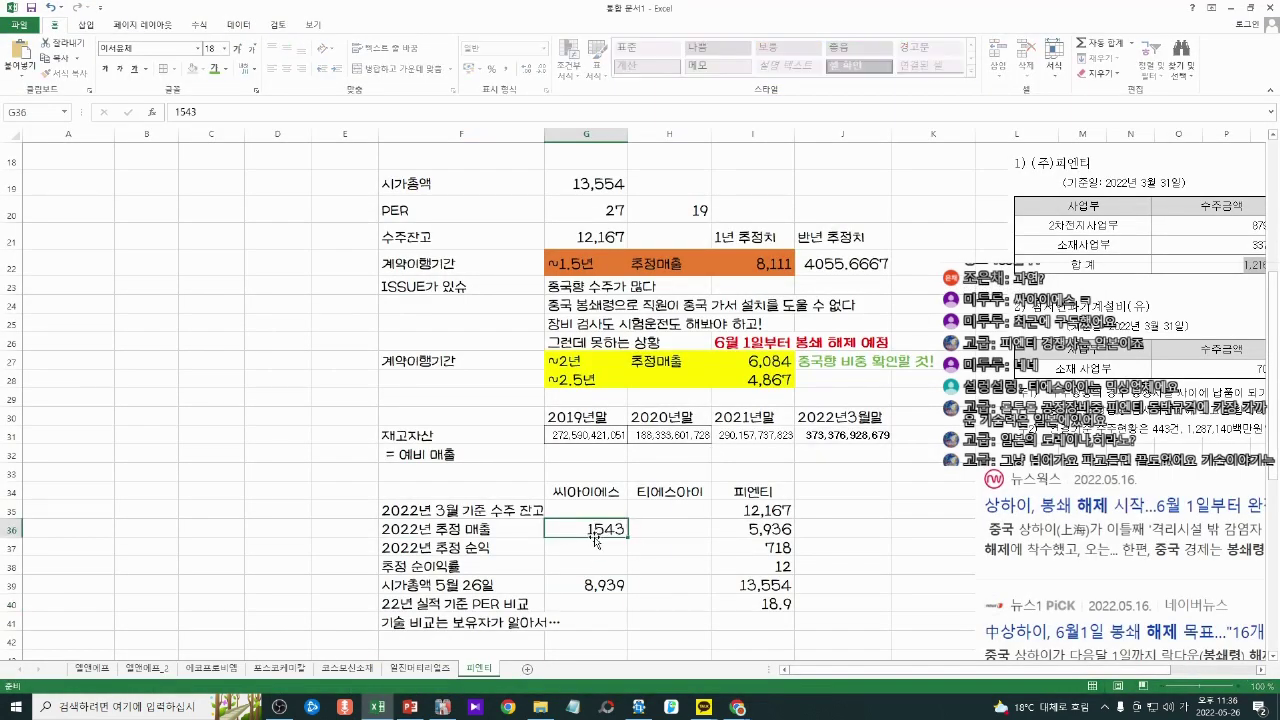
Step: Look up 씨아이에스's 2022 estimated net income in the Financial Summary and enter 62 in Excel cell G37
key("alt+Tab")
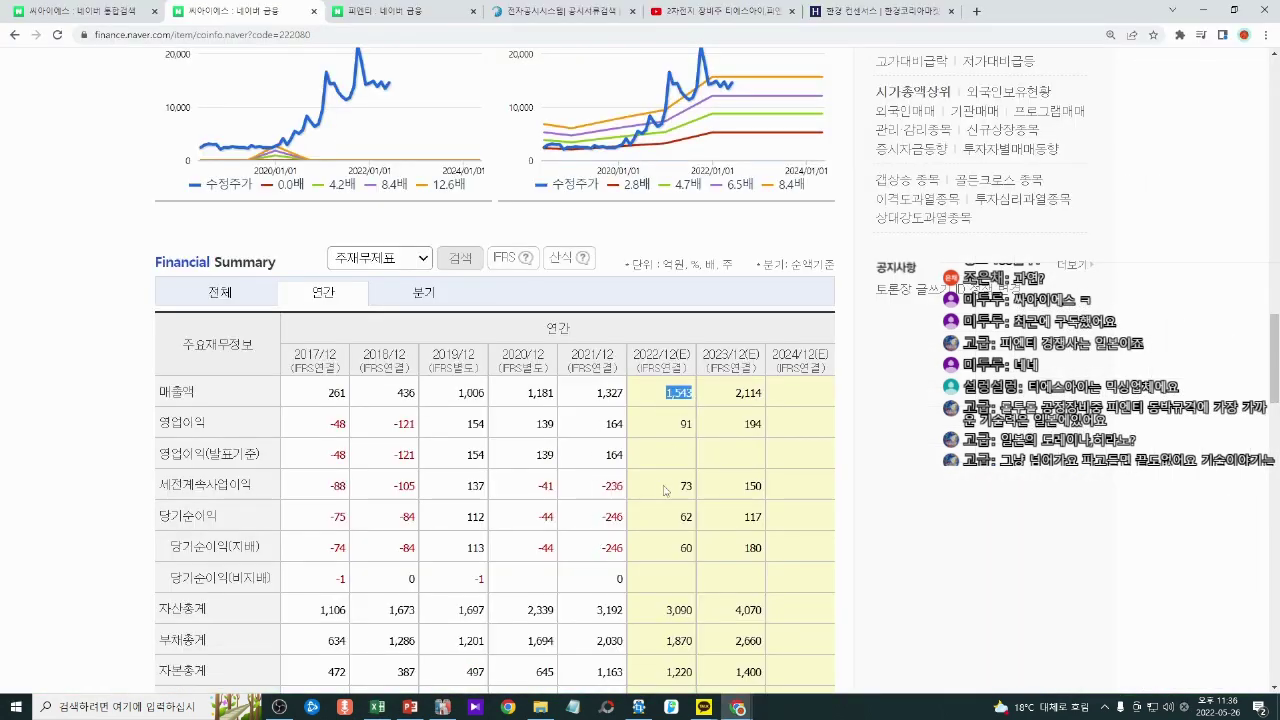
key("alt+Tab")
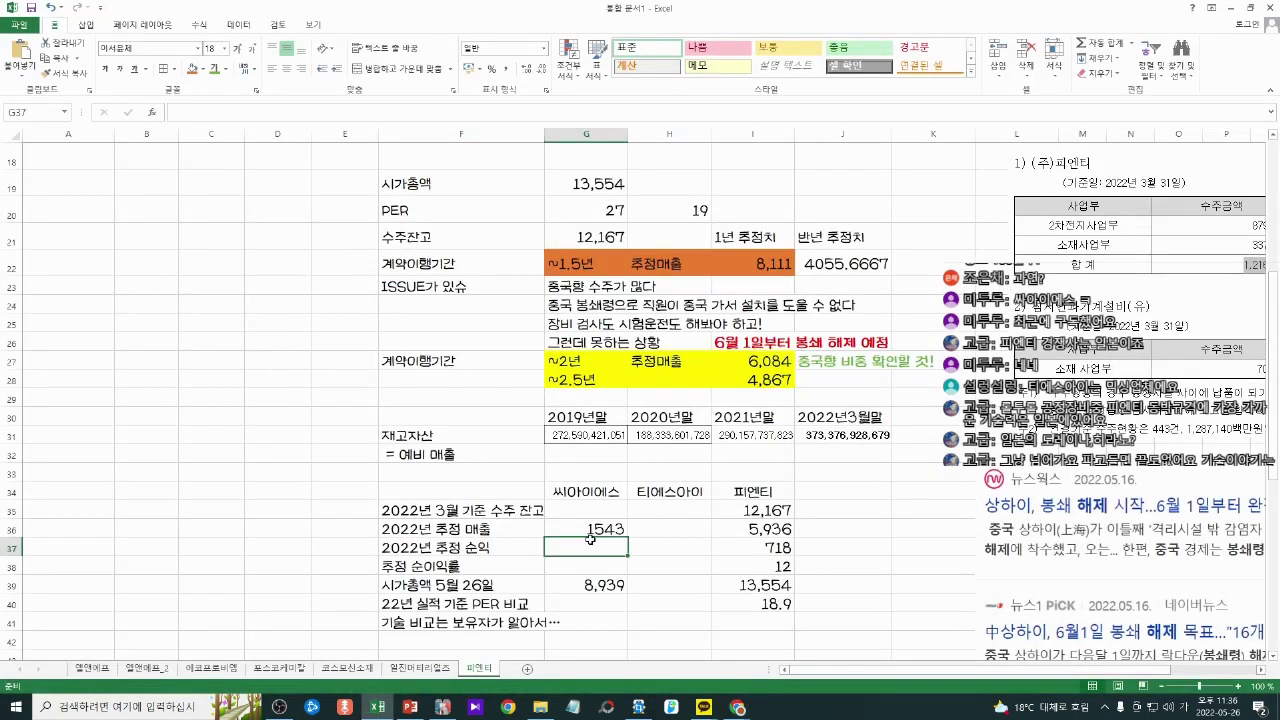
type("62")
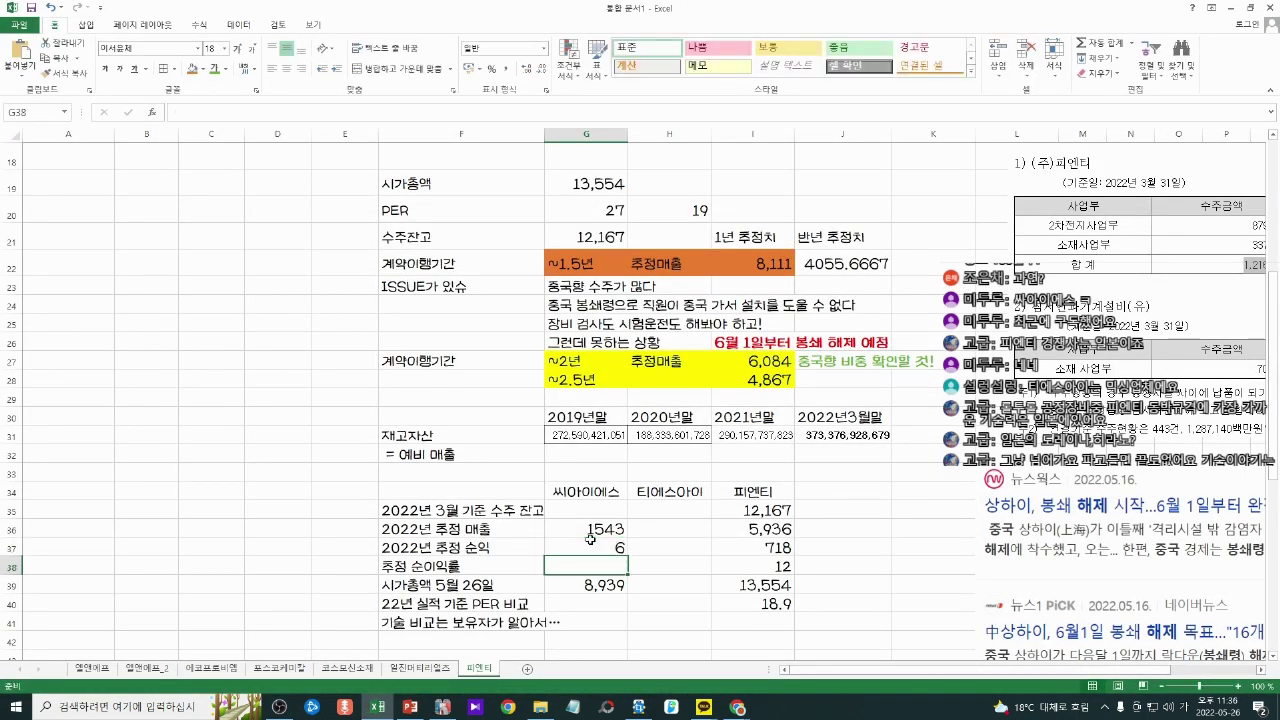
key("Return")
Step: Copy 피엔티's estimated net margin formula from I38 into G38:H38 for 씨아이에스 and 티에스아이
key("Right")
key("Right")
key("ctrl+c")
key("Left")
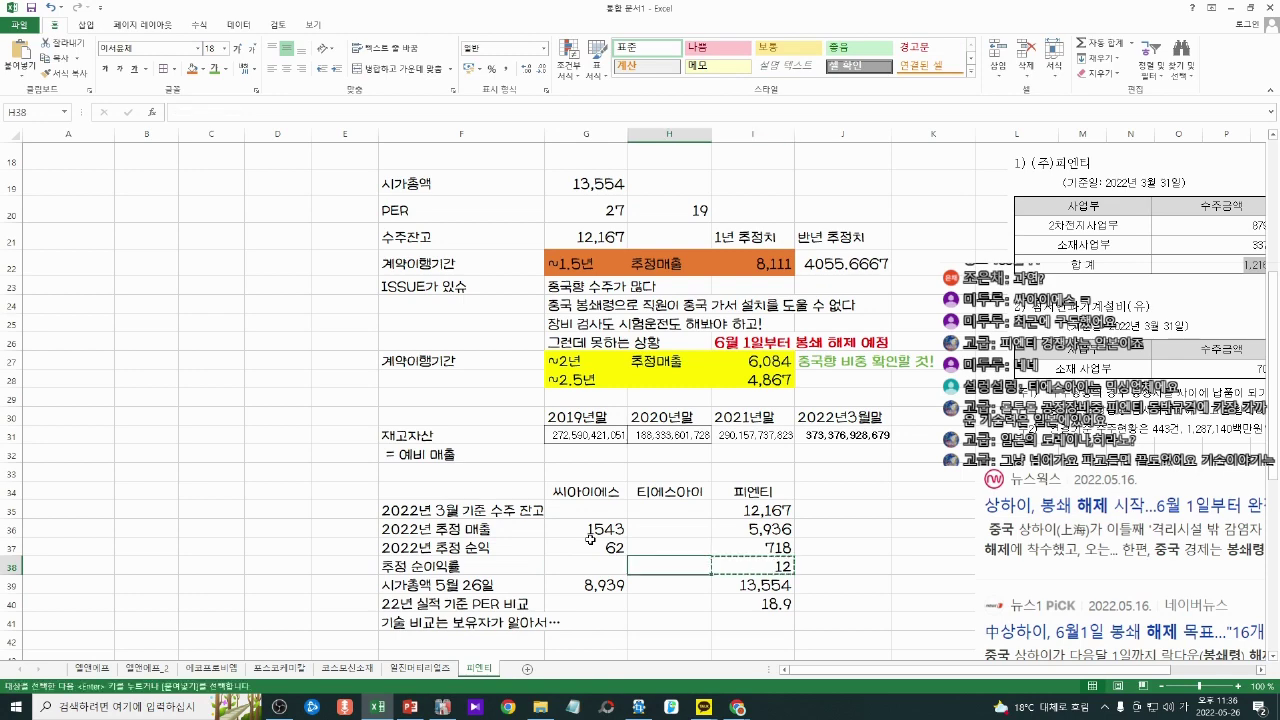
key("shift+Left")
key("shift+Left")
key("shift+Right")
key("Return")
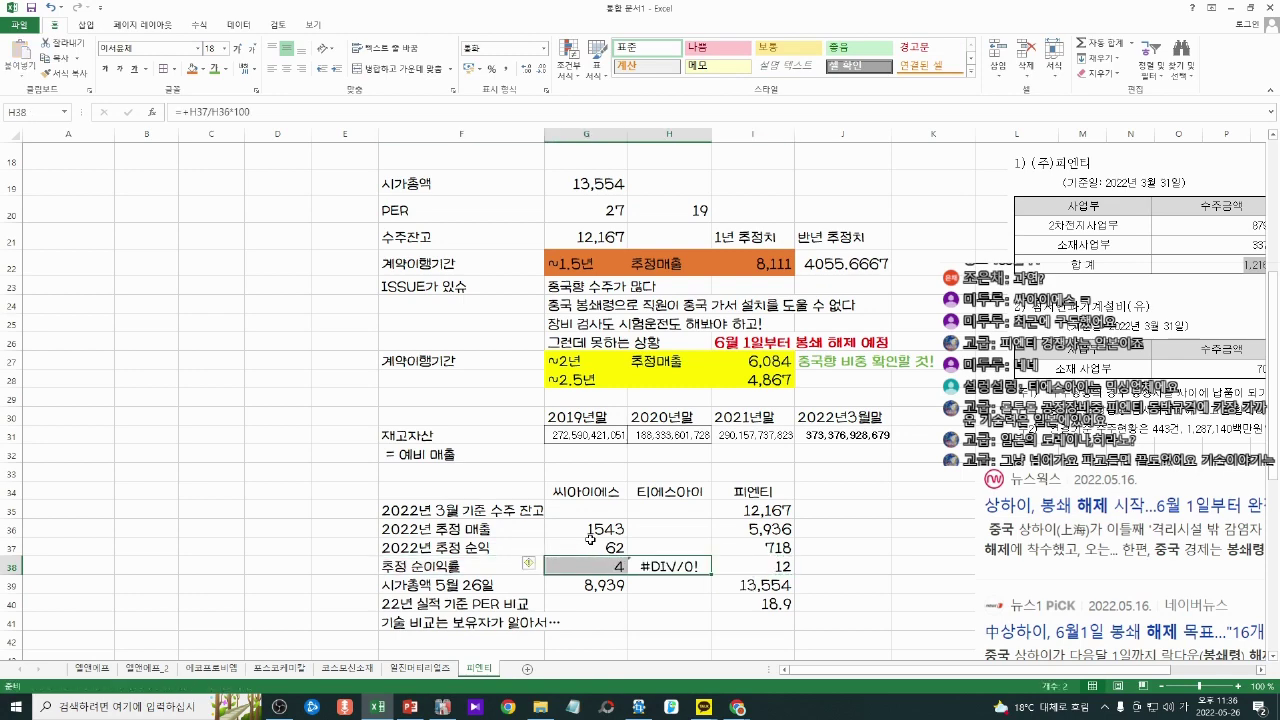
key("Right")
Step: Switch to Chrome and check 씨아이에스's estimated net income for 2022 and 2023 in the Financial Summary
key("alt+Tab")
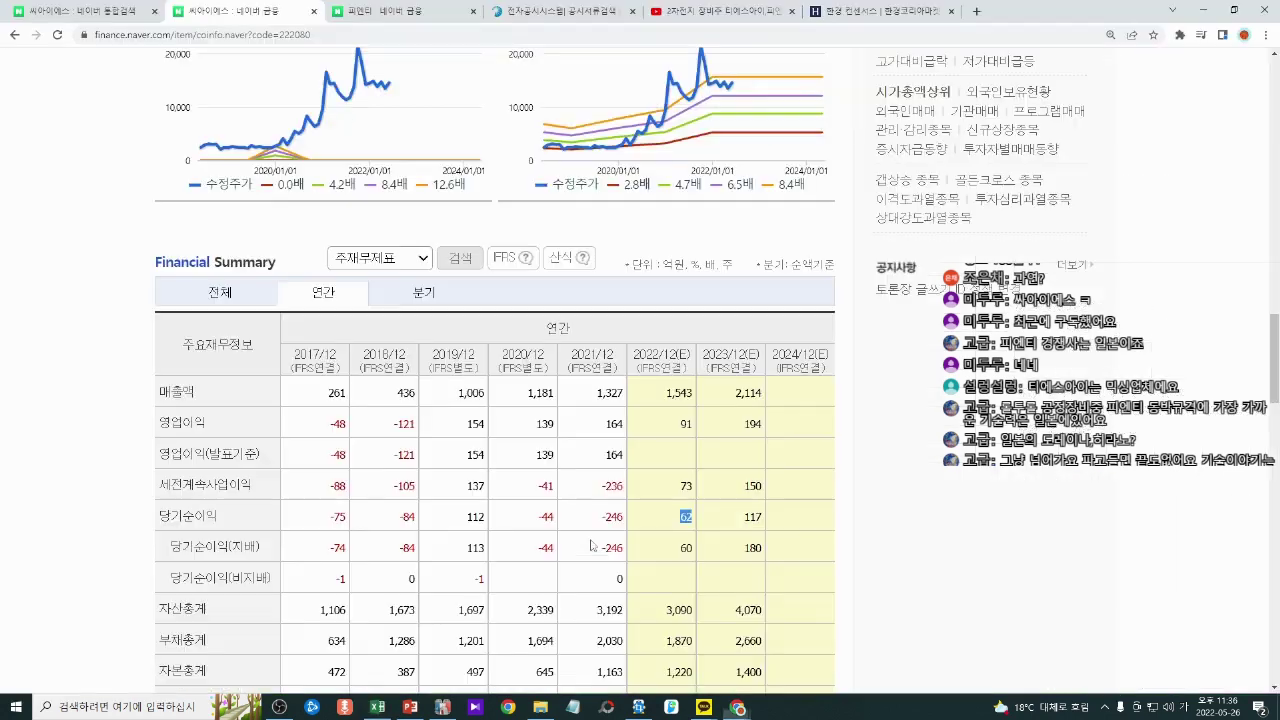
left_click(680, 527)
mouse_move(679, 516)
left_mouse_down()
mouse_move(709, 518)
mouse_move(668, 521)
mouse_move(698, 519)
left_mouse_up()
left_click(709, 524)
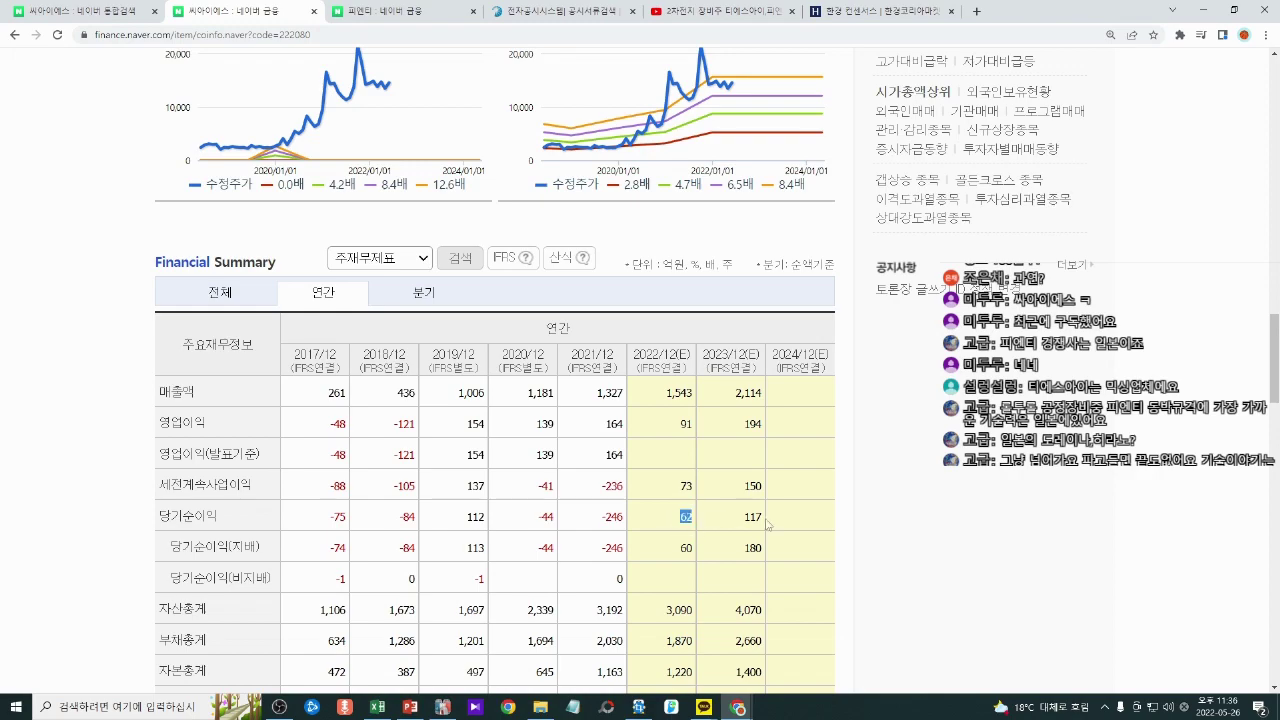
scroll(768, 525, "up", 6)
Step: Return to Excel, copy 피엔티's PER formula from I40 into G40:H40, and check the cell references in G40
key("alt+Tab")
left_click(688, 591)
left_click(612, 585)
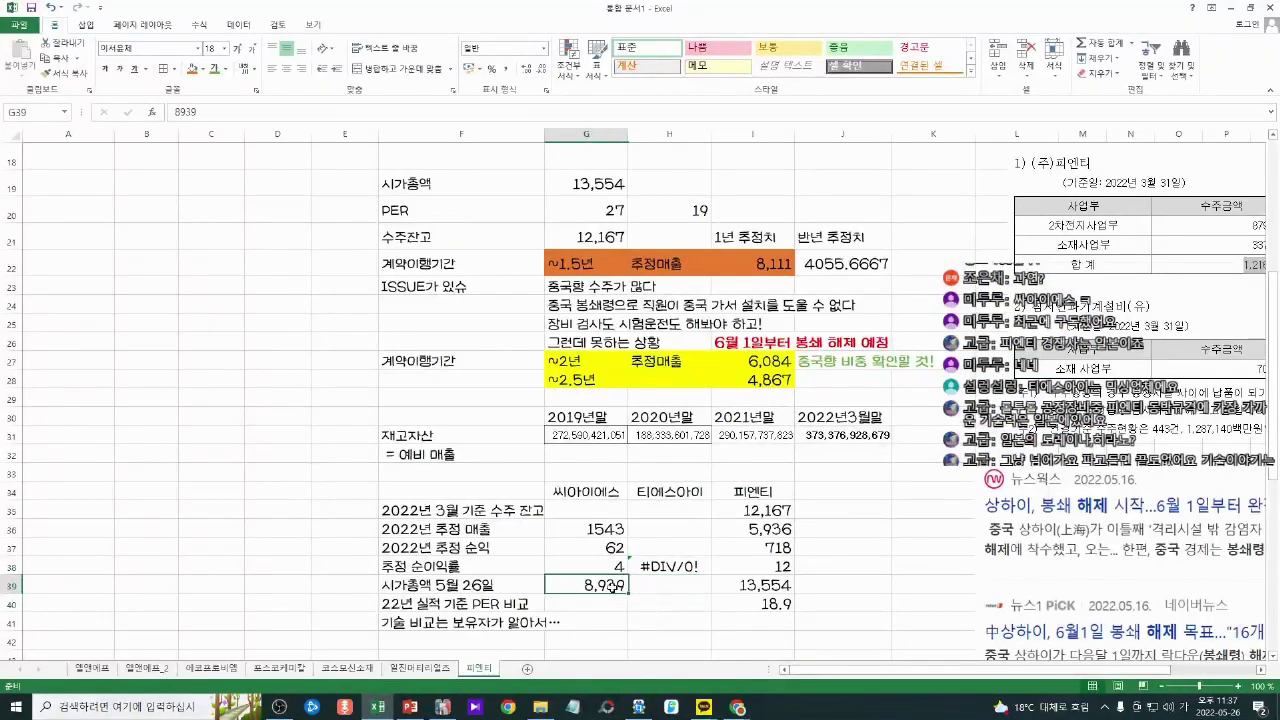
left_click(779, 604)
key("ctrl+c")
left_click_drag(588, 604, 668, 604)
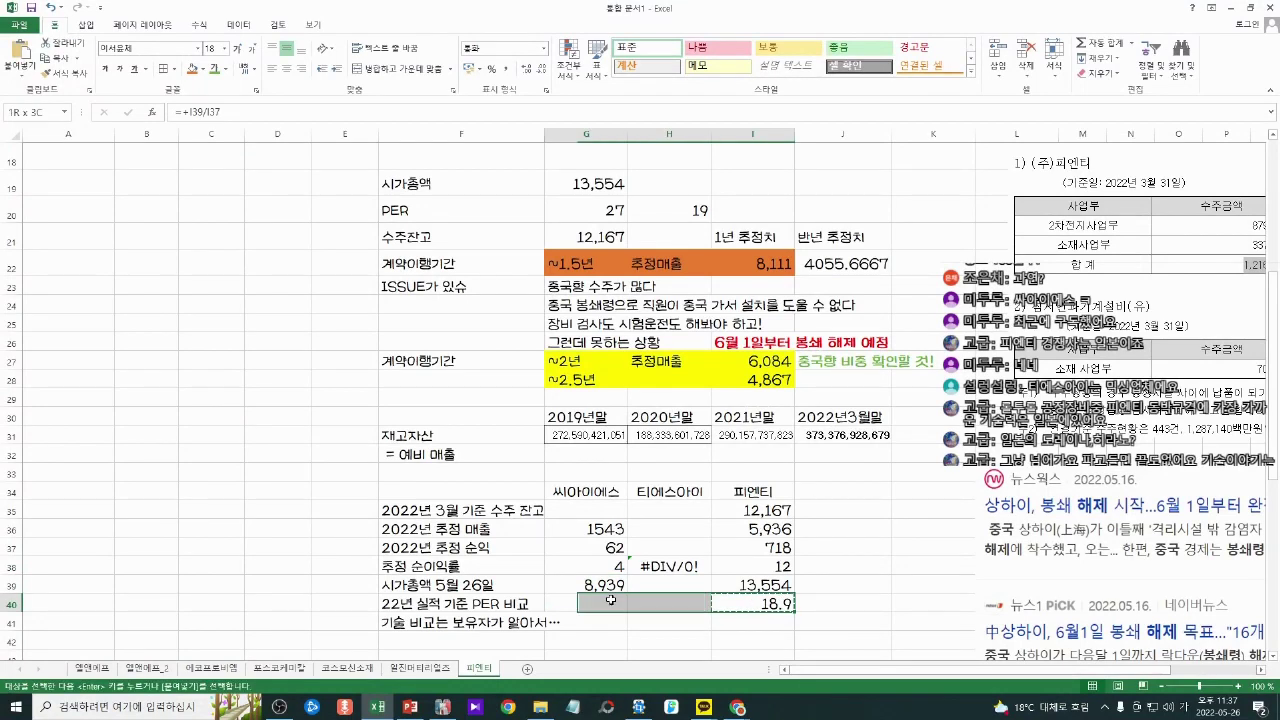
key("ctrl+v")
left_click(672, 643)
double_click(597, 606)
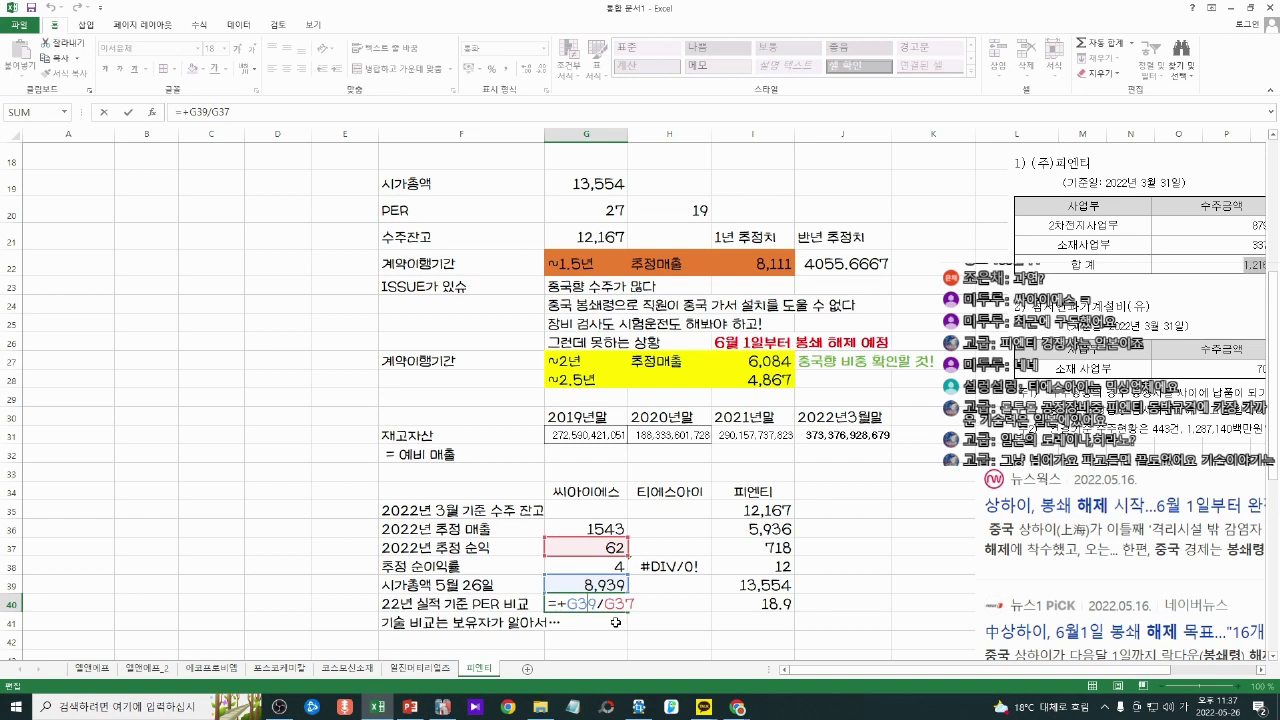
key("Escape")
Step: Format the comparison figures in G35:I40 as numbers with thousands separators and no decimals
left_click_drag(598, 512, 791, 604)
key("ctrl+shift+1")
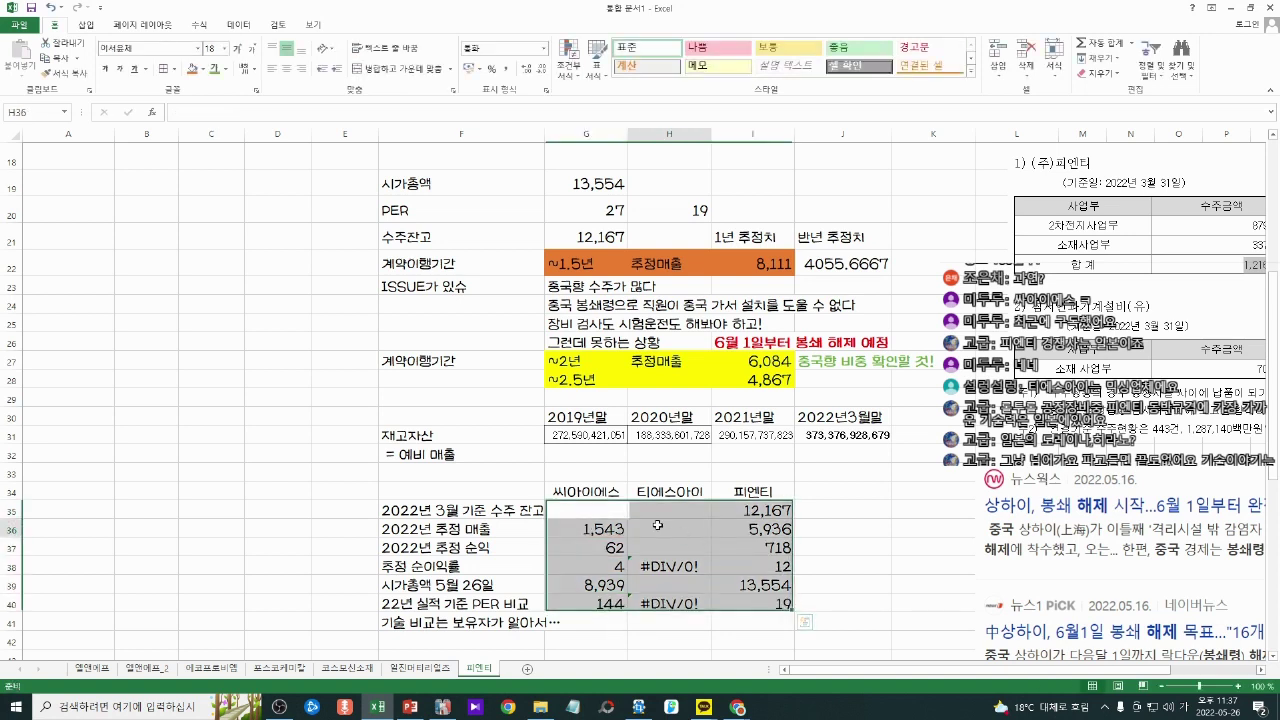
left_click(590, 528)
left_click(593, 506)
left_click_drag(593, 503, 594, 525)
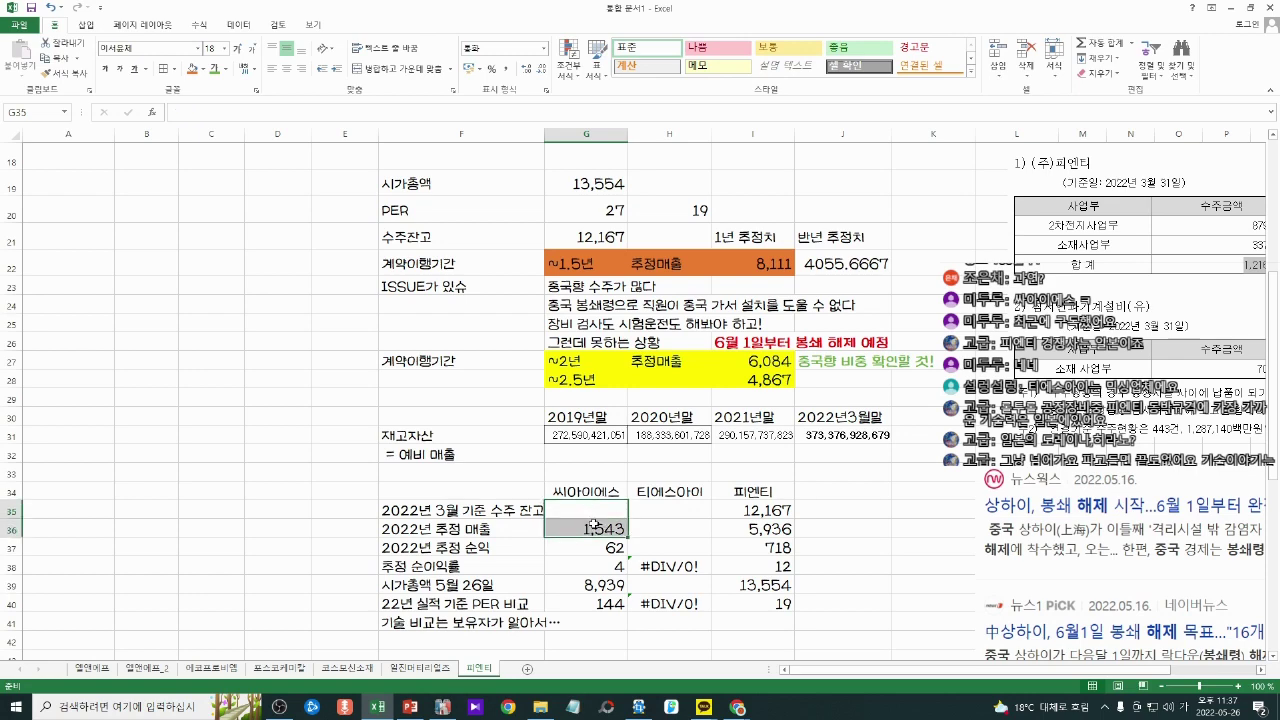
Step: Switch to the DART site in Chrome and search disclosures for 씨아이에스, choosing the company with stock code 222080
key("alt+Tab")
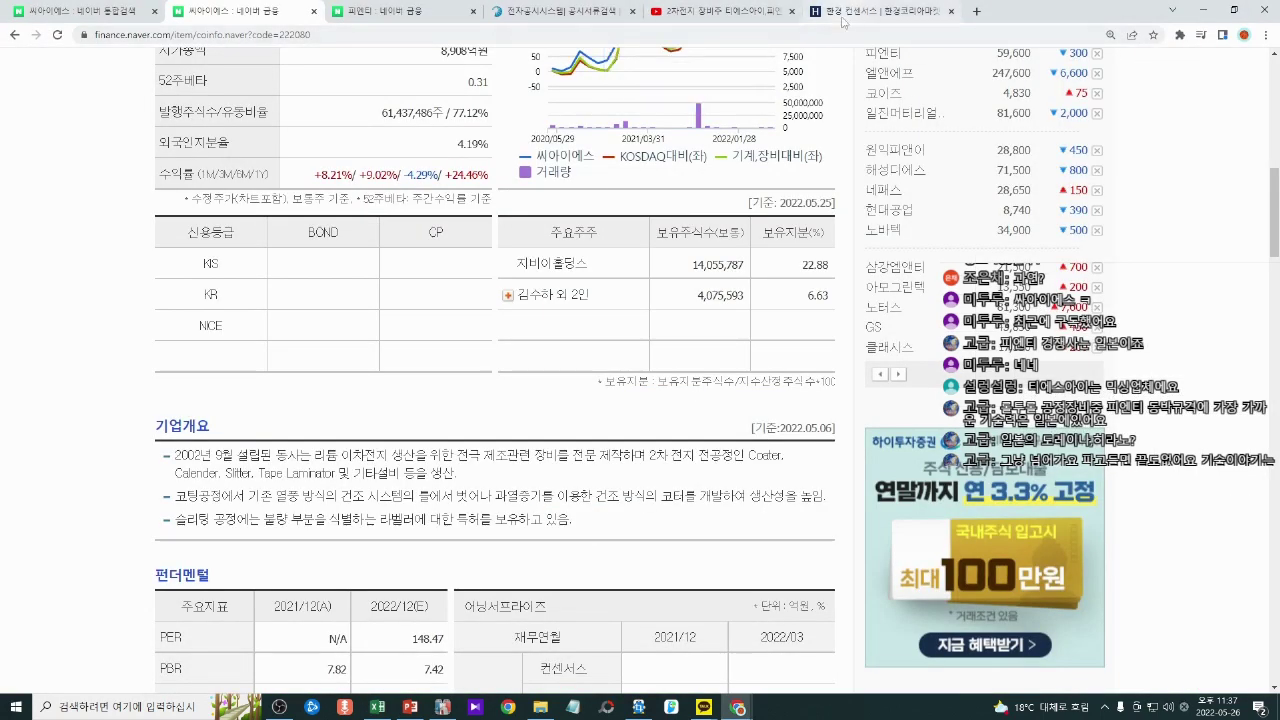
left_click(560, 11)
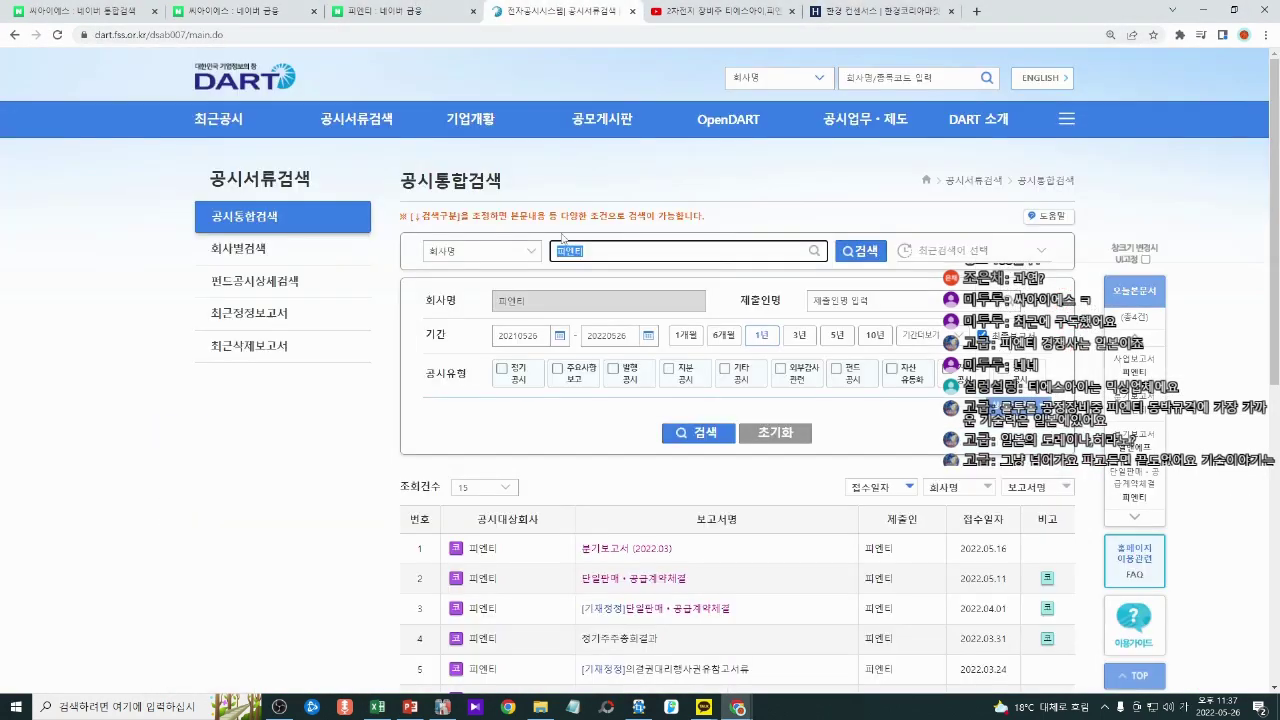
left_click(622, 258)
left_click_drag(622, 258, 536, 256)
type("씨아이에스")
key("Return")
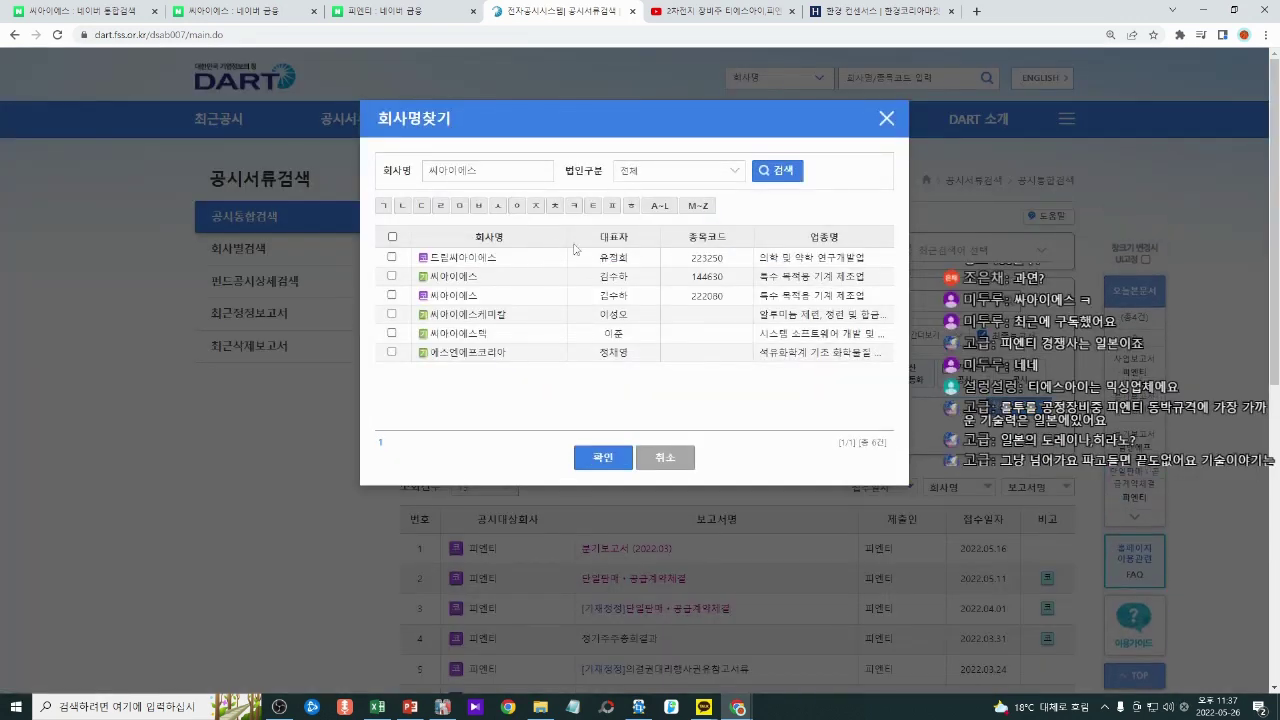
left_click(391, 294)
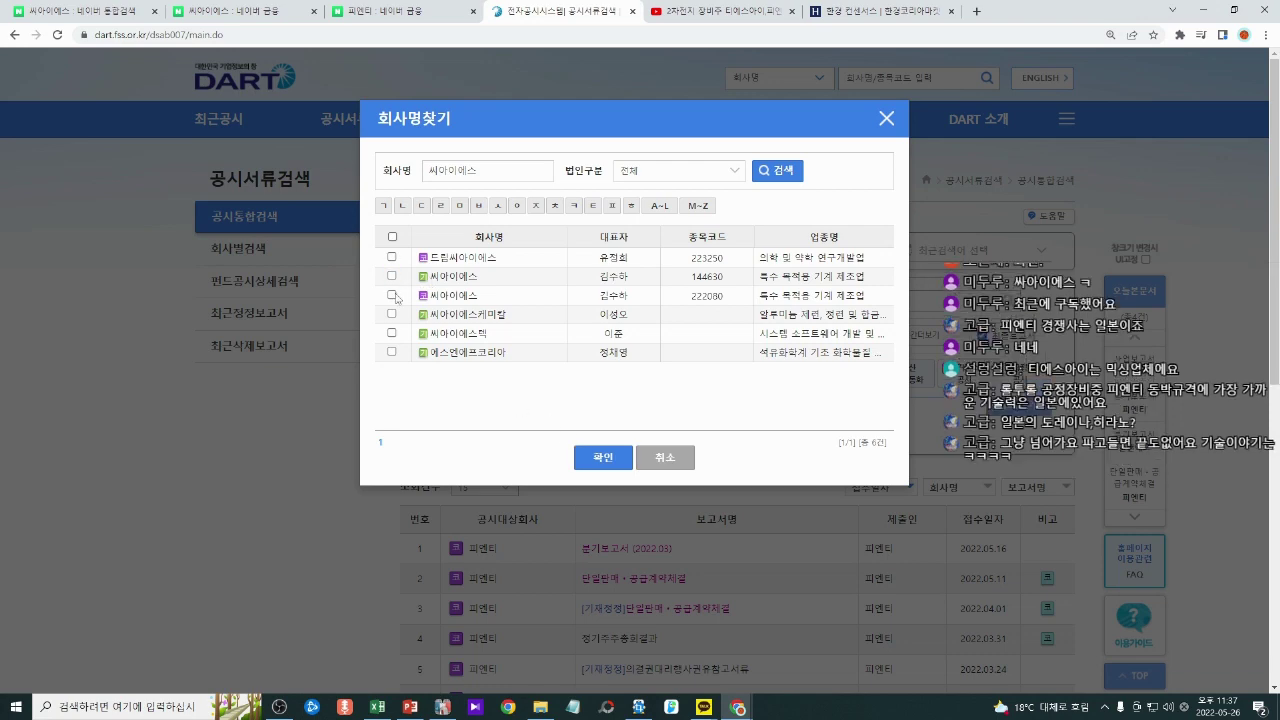
left_click(604, 457)
left_click(684, 434)
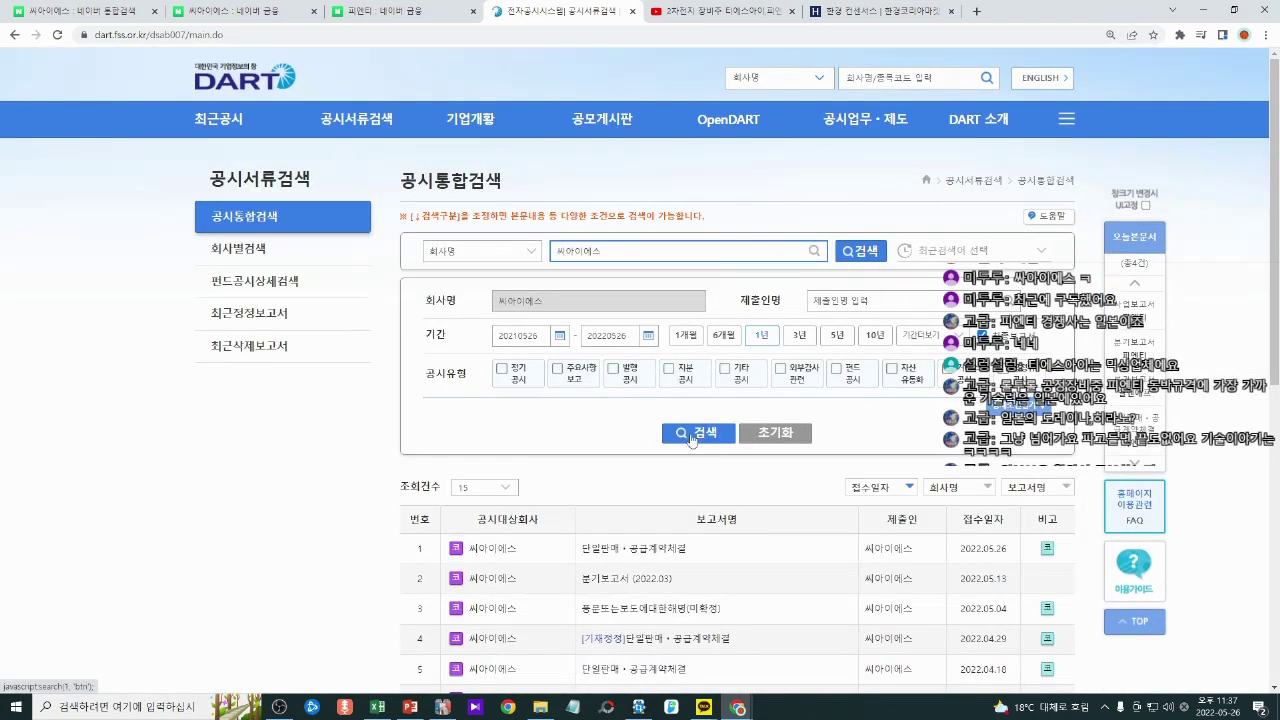
Step: Open 씨아이에스's 분기보고서 (2022.03), show section 4 매출 및 수주상황, and maximize the report window
scroll(645, 400, "down", 2)
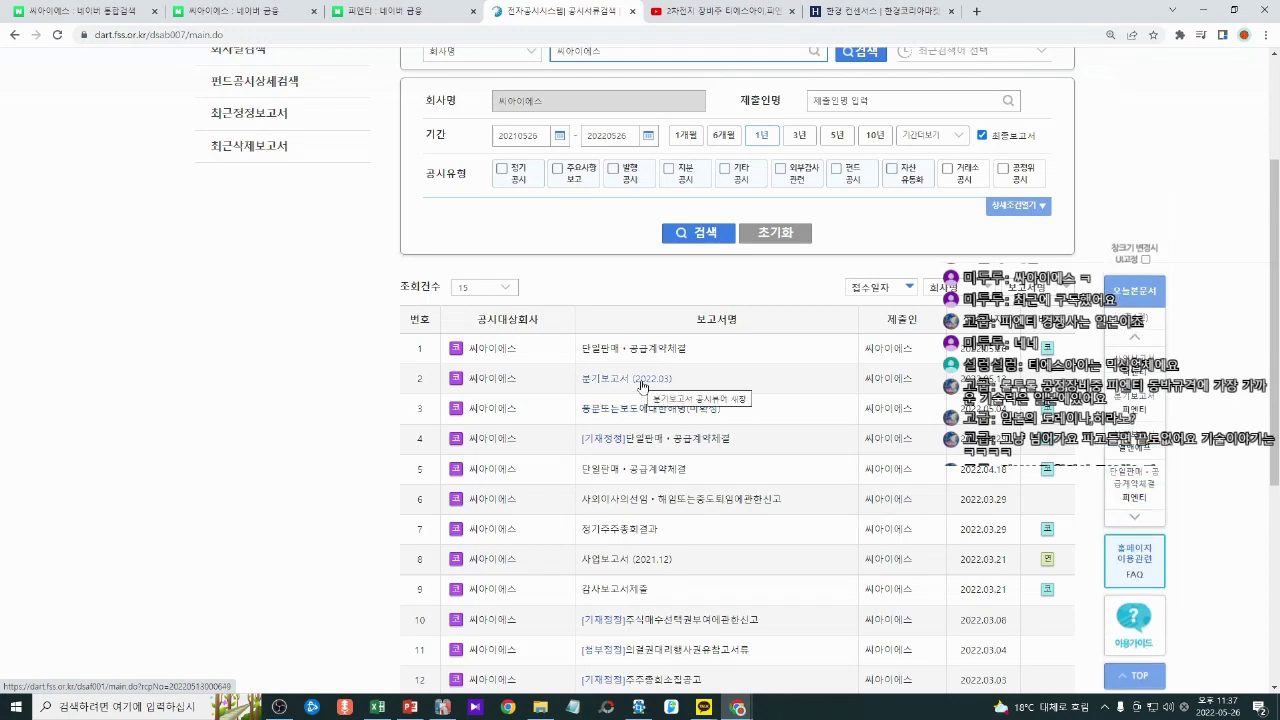
left_click(642, 380)
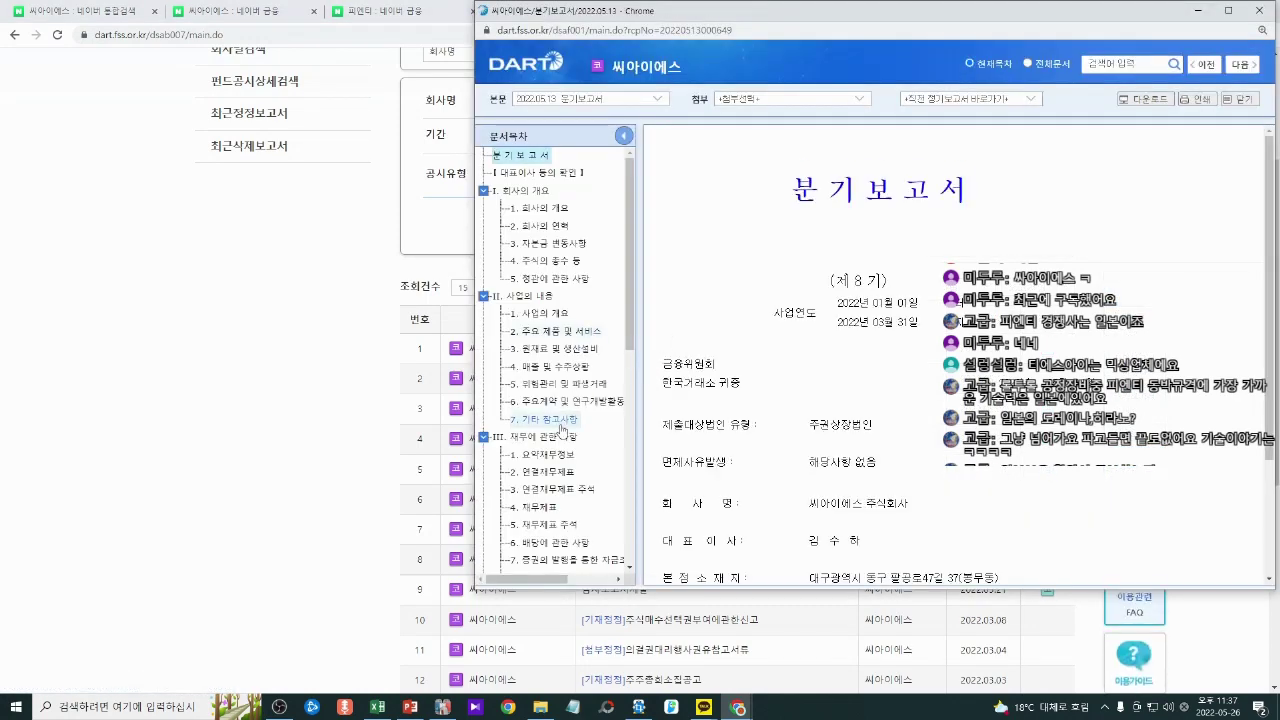
left_click(573, 366)
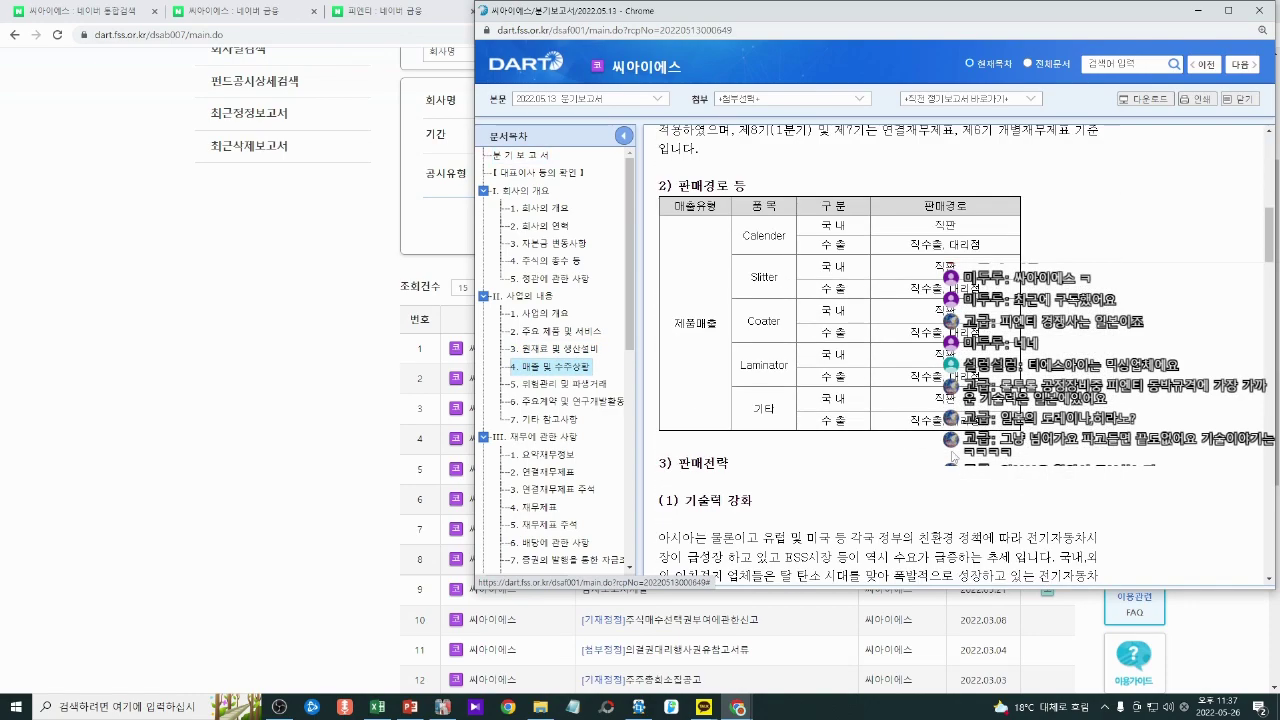
double_click(943, 20)
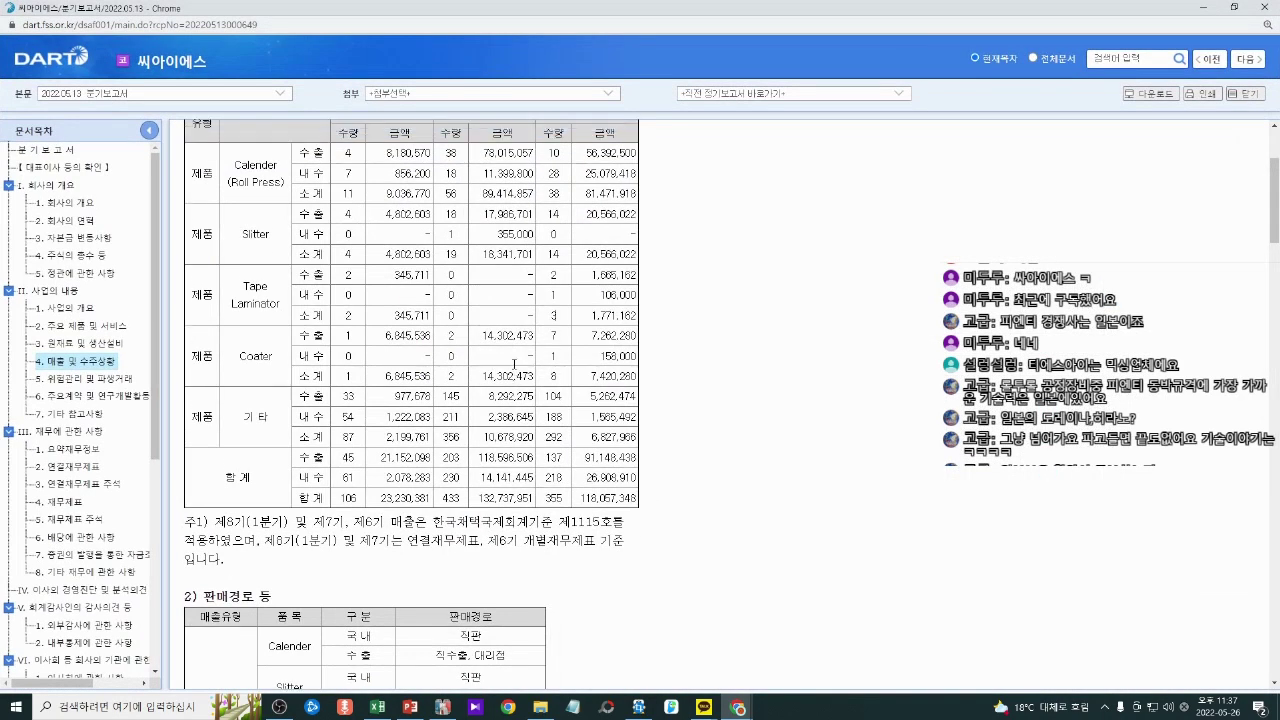
Step: Look through the sales results and sales strategy to reach the 수주사항 table in 씨아이에스's quarterly report
left_click_drag(400, 438, 398, 459)
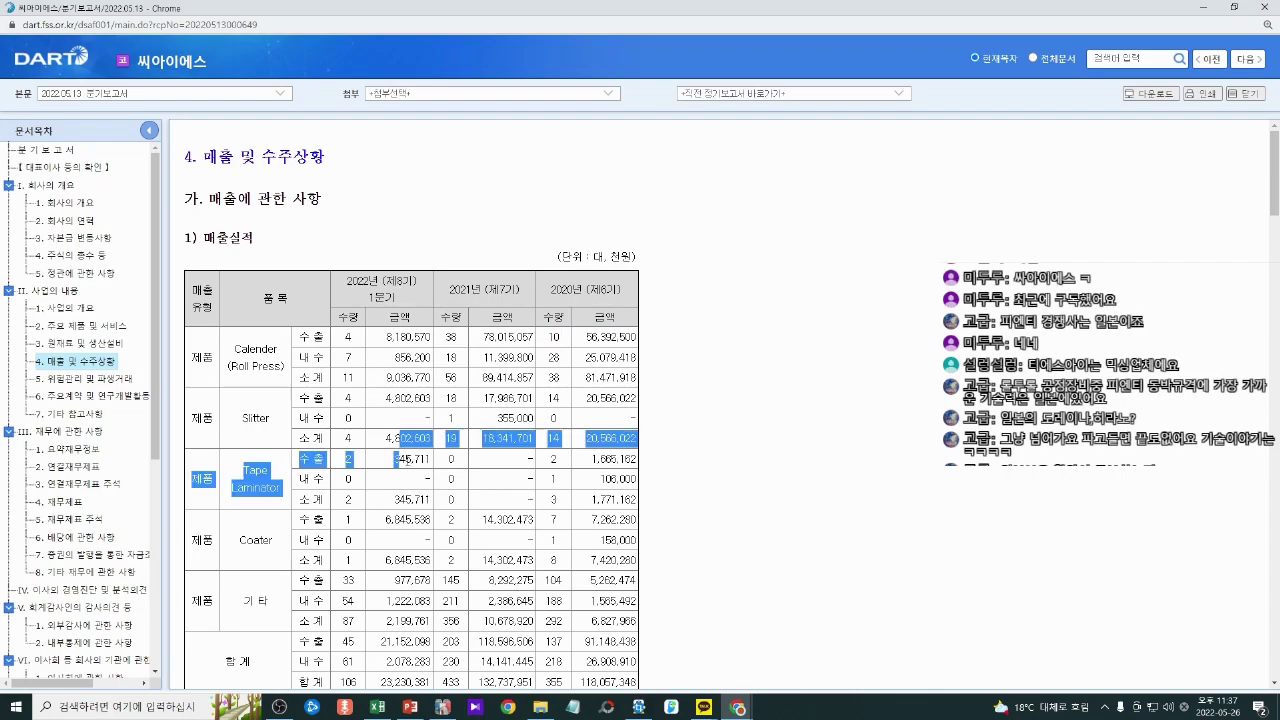
scroll(409, 462, "down", 15)
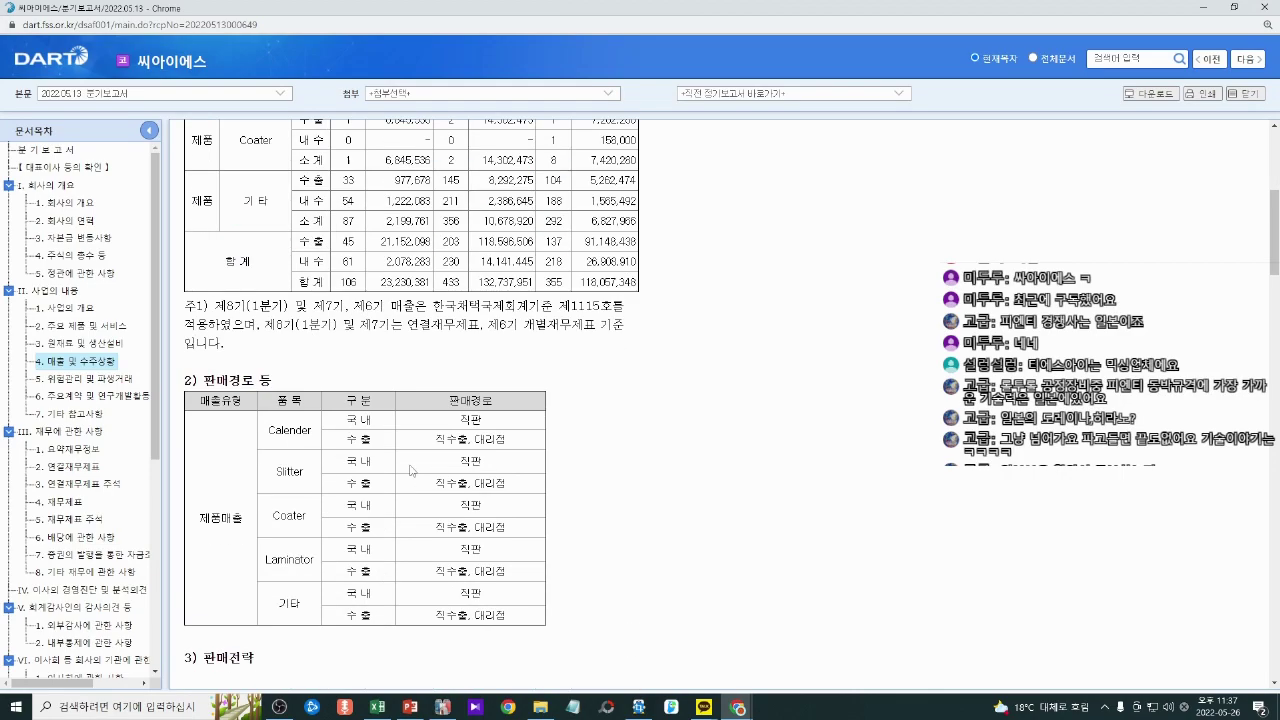
scroll(410, 465, "down", 3)
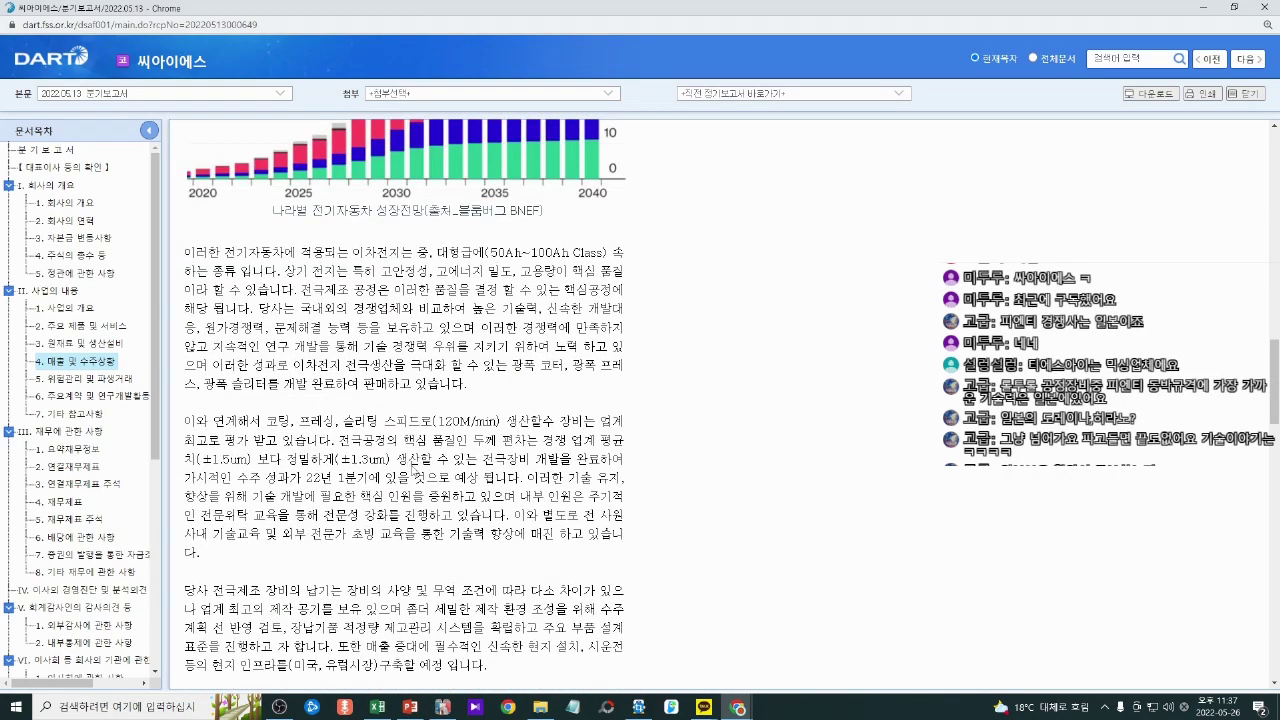
scroll(420, 405, "up", 4)
scroll(554, 312, "down", 15)
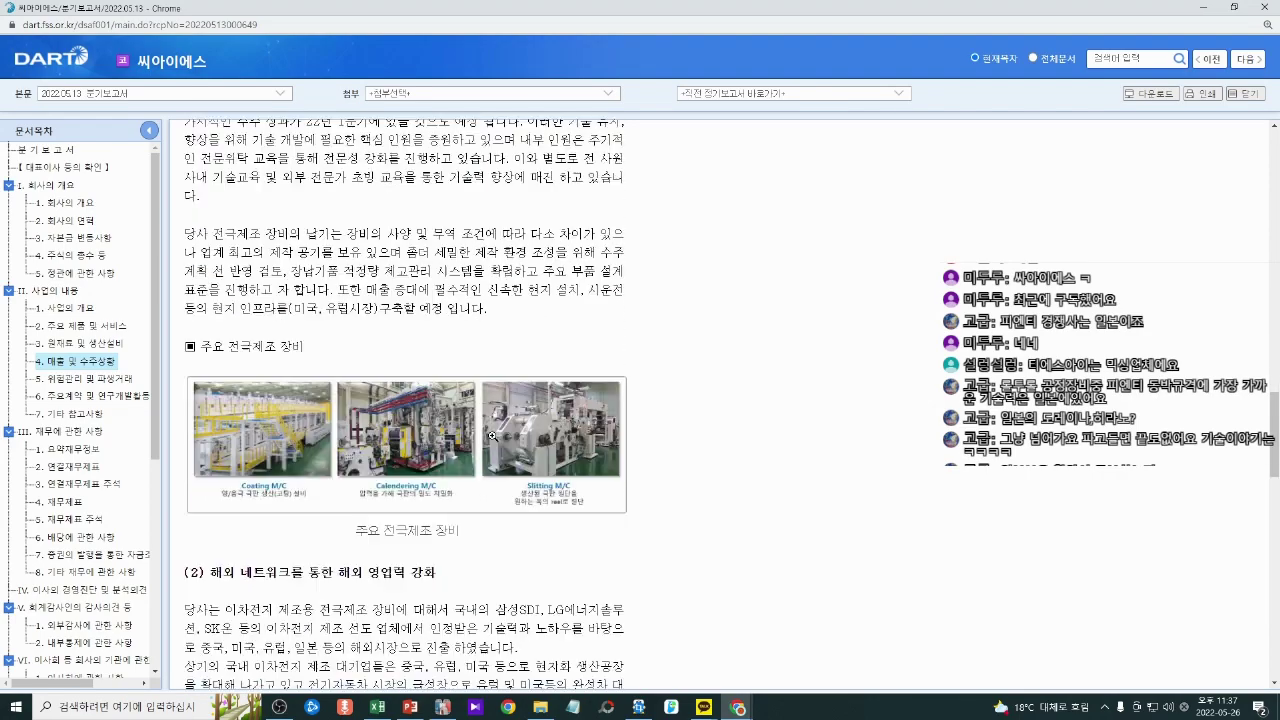
scroll(480, 437, "down", 4)
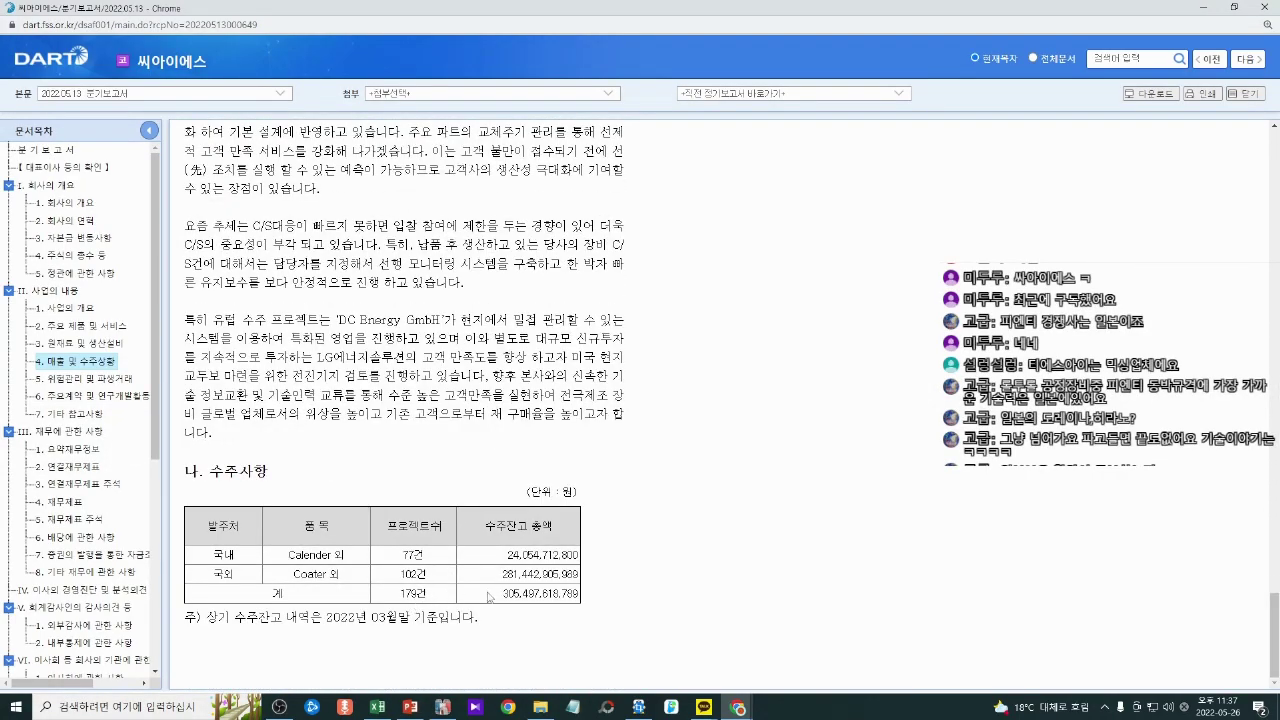
Step: Enter 씨아이에스's March 2022 order backlog from the report's 수주잔고 총액 total as 3055 in Excel cell G35
left_click_drag(488, 597, 580, 598)
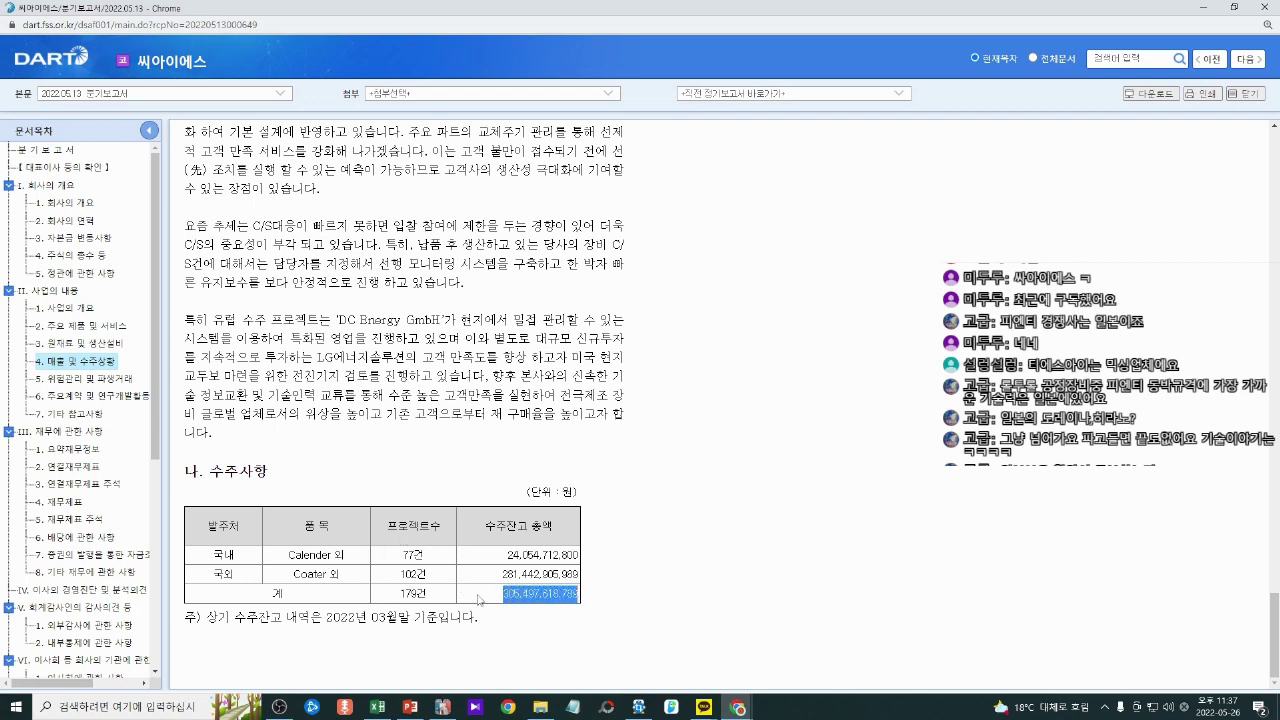
left_click(529, 617)
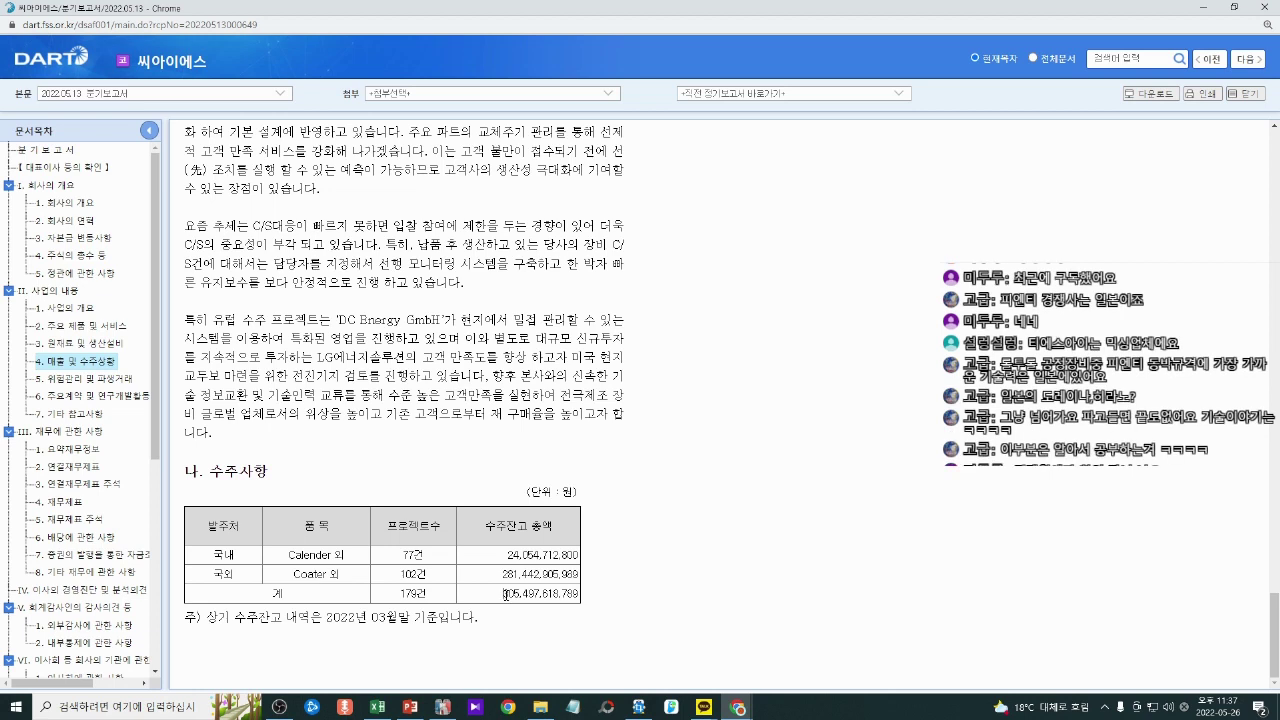
left_click_drag(503, 594, 524, 594)
key("alt+Tab")
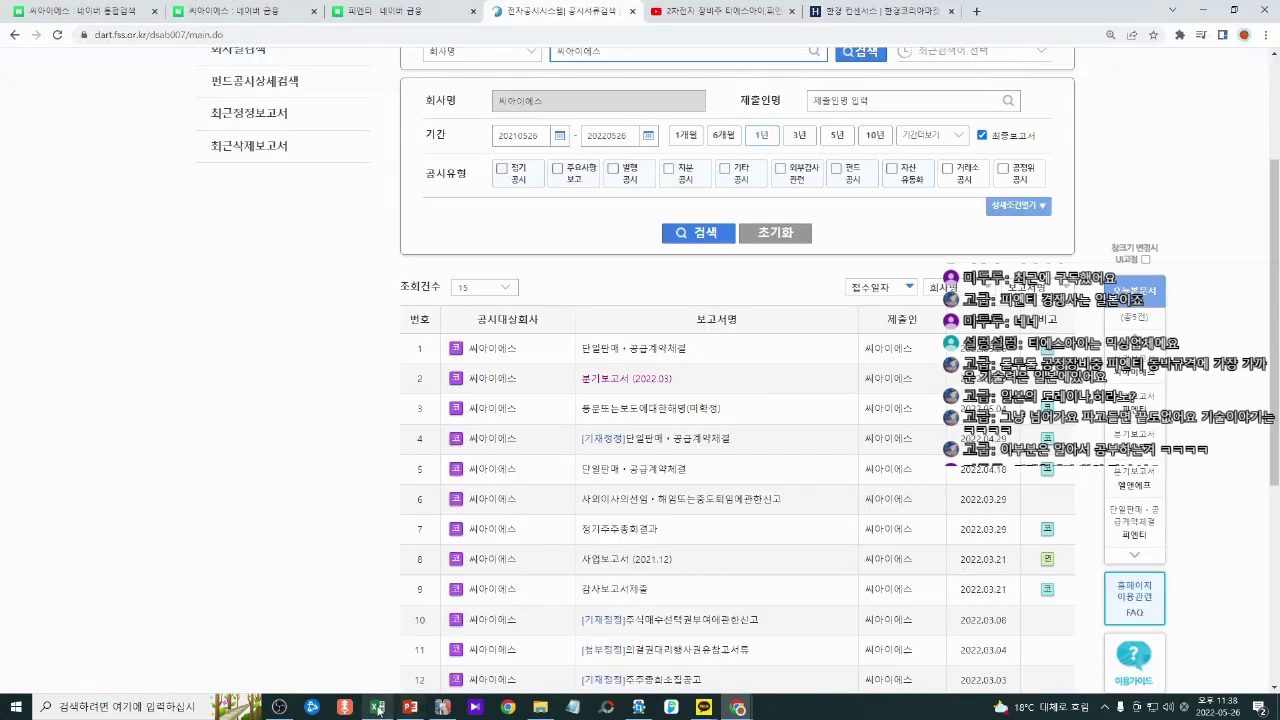
left_click(378, 707)
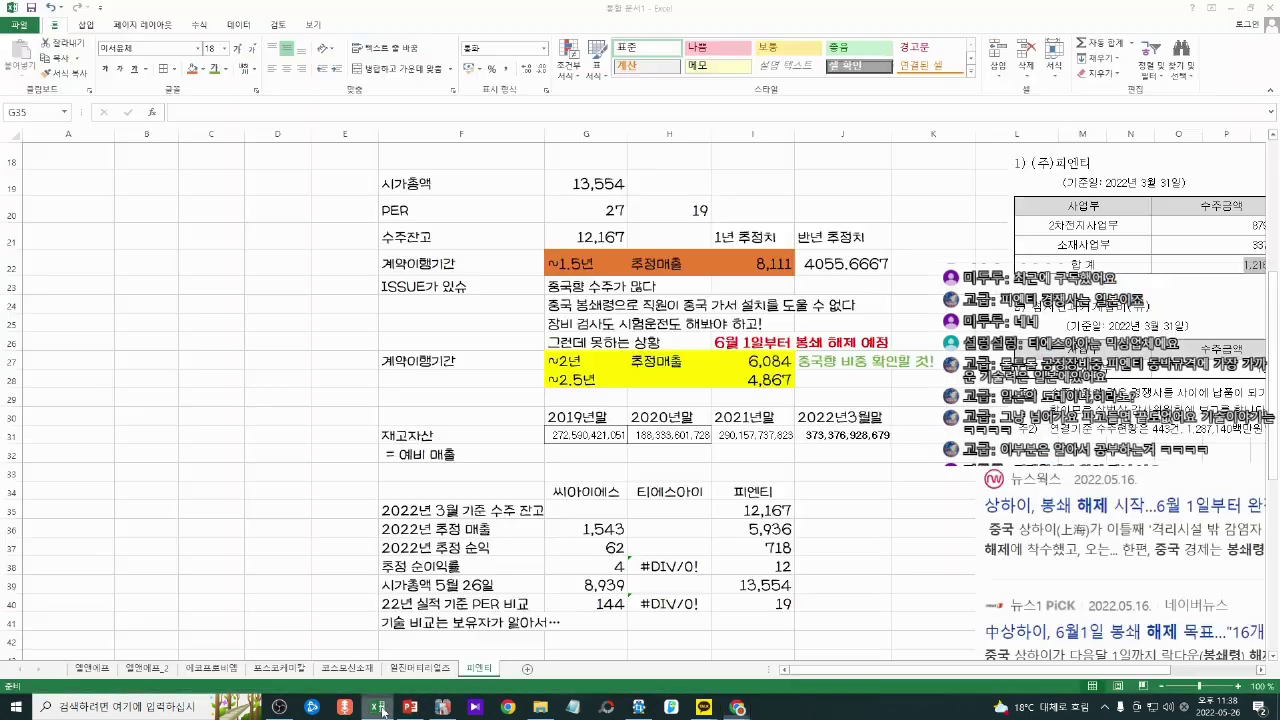
left_click_drag(586, 520, 588, 518)
left_click(588, 514)
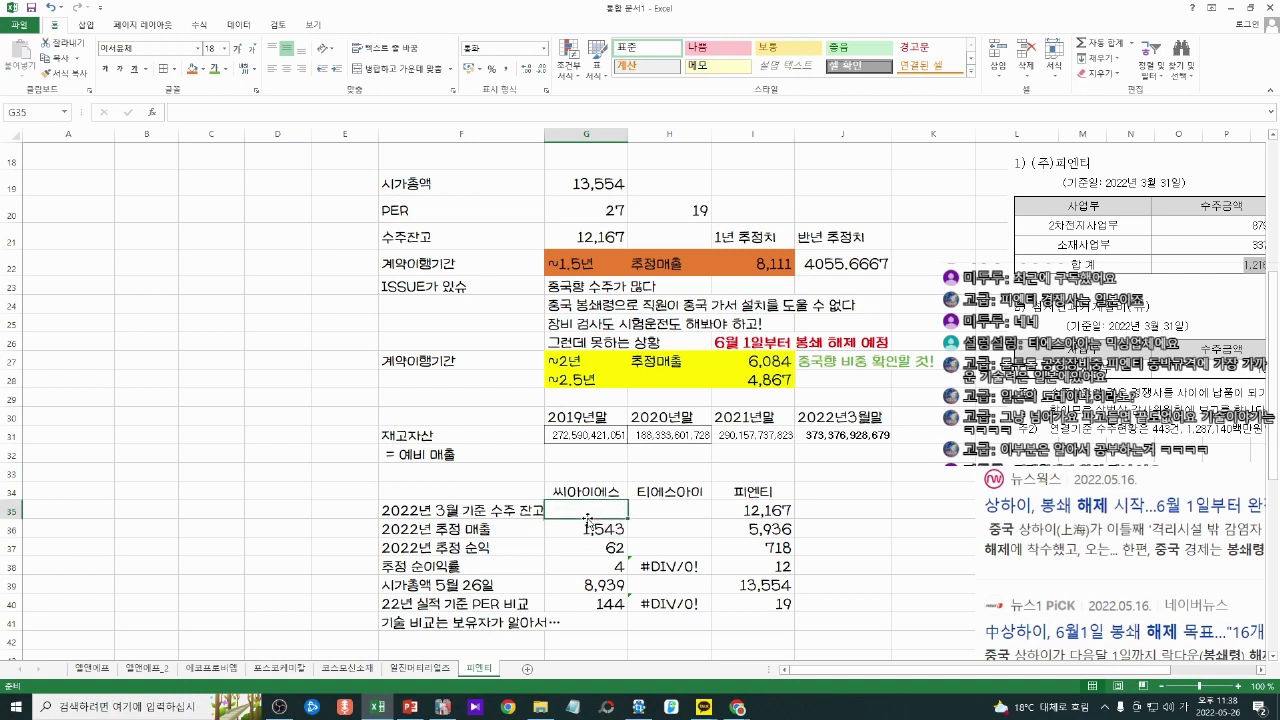
type("3055")
key("Return")
Step: Compare the order backlogs of 씨아이에스 and 피엔티 and check 씨아이에스's estimated net profit and margin
left_click(588, 515)
left_click_drag(614, 511, 752, 510)
left_click(754, 510)
mouse_move(600, 510)
left_mouse_down()
mouse_move(771, 508)
mouse_move(612, 509)
left_mouse_up()
left_click(612, 545)
left_click(613, 566)
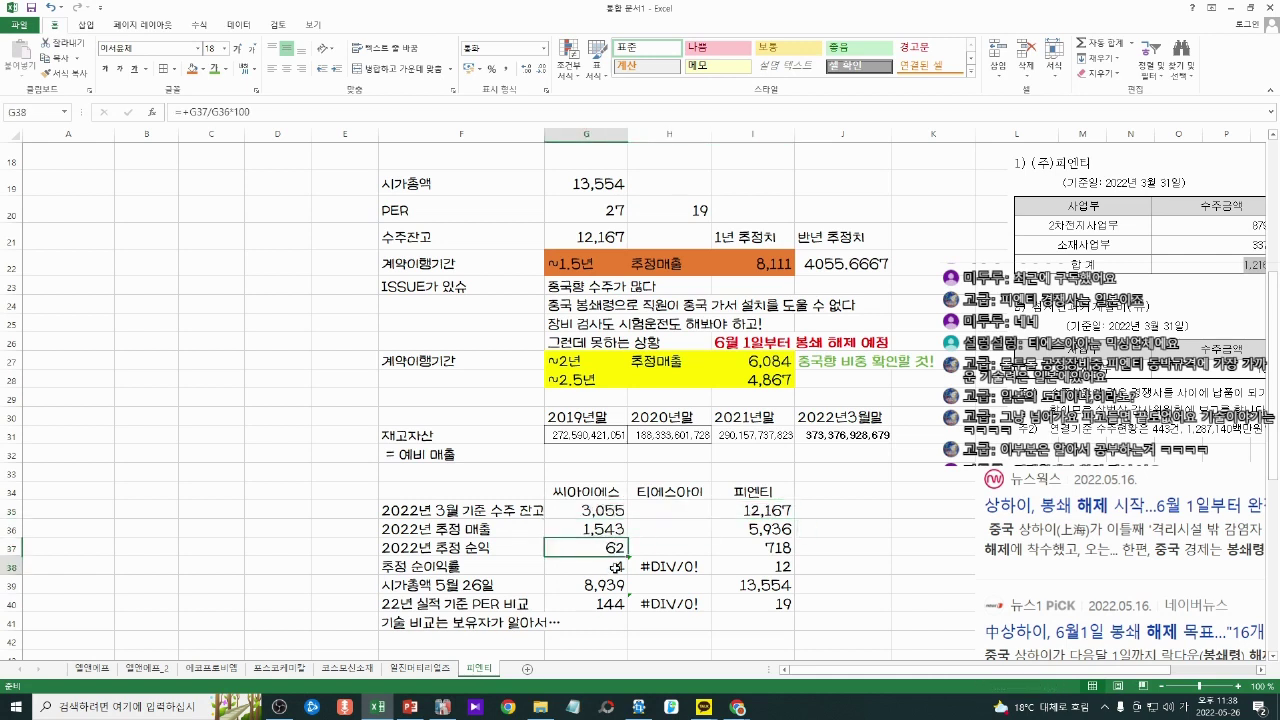
Step: Color 피엔티's estimated net margin in I38 with a red font
left_click(760, 562)
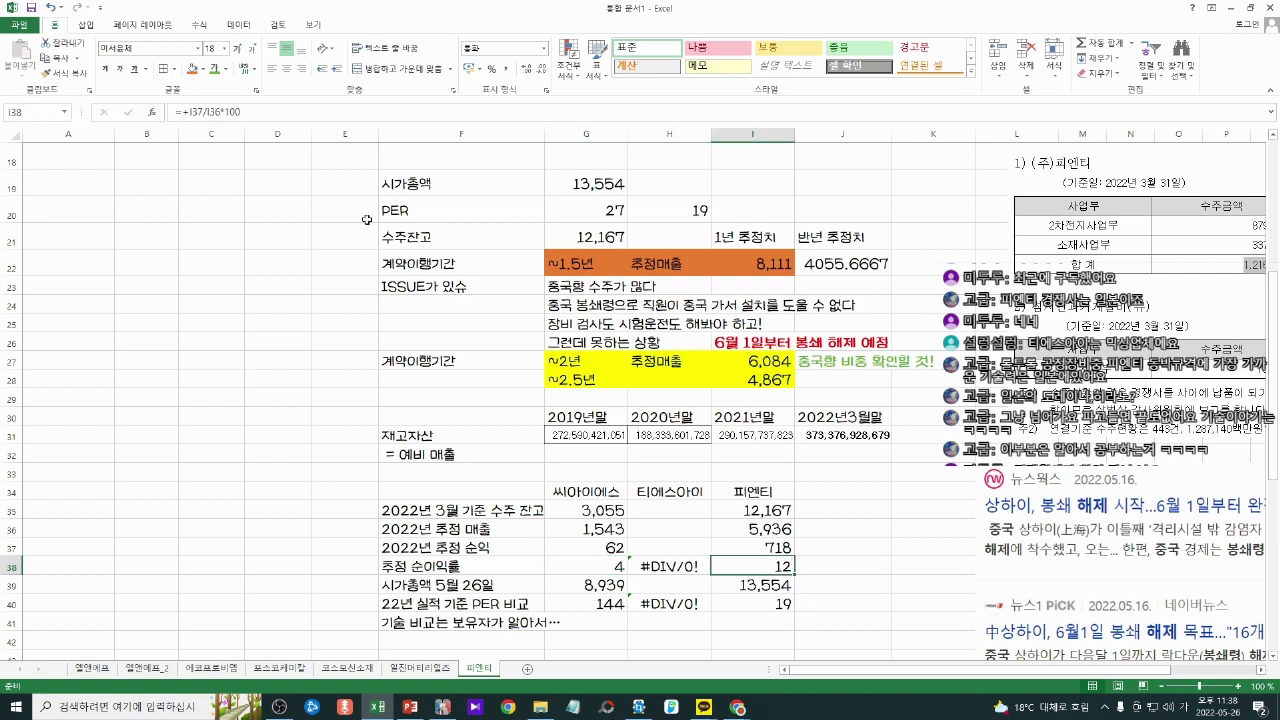
left_click(194, 70)
key("ctrl+z")
left_click(226, 69)
left_click(226, 189)
left_click(494, 468)
left_click(652, 603)
Step: Check 씨아이에스's net margin, PER and 2022 estimated sales in cells G38, G40 and G36
left_click(600, 566)
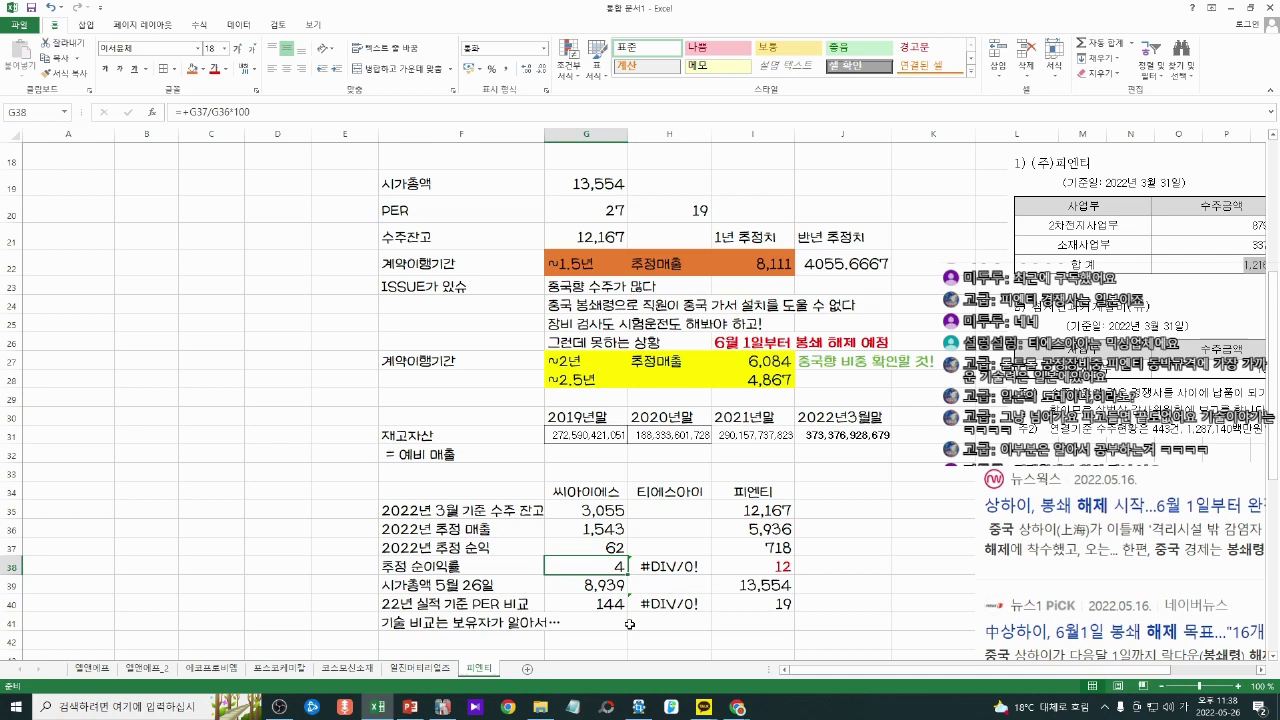
left_click(593, 604)
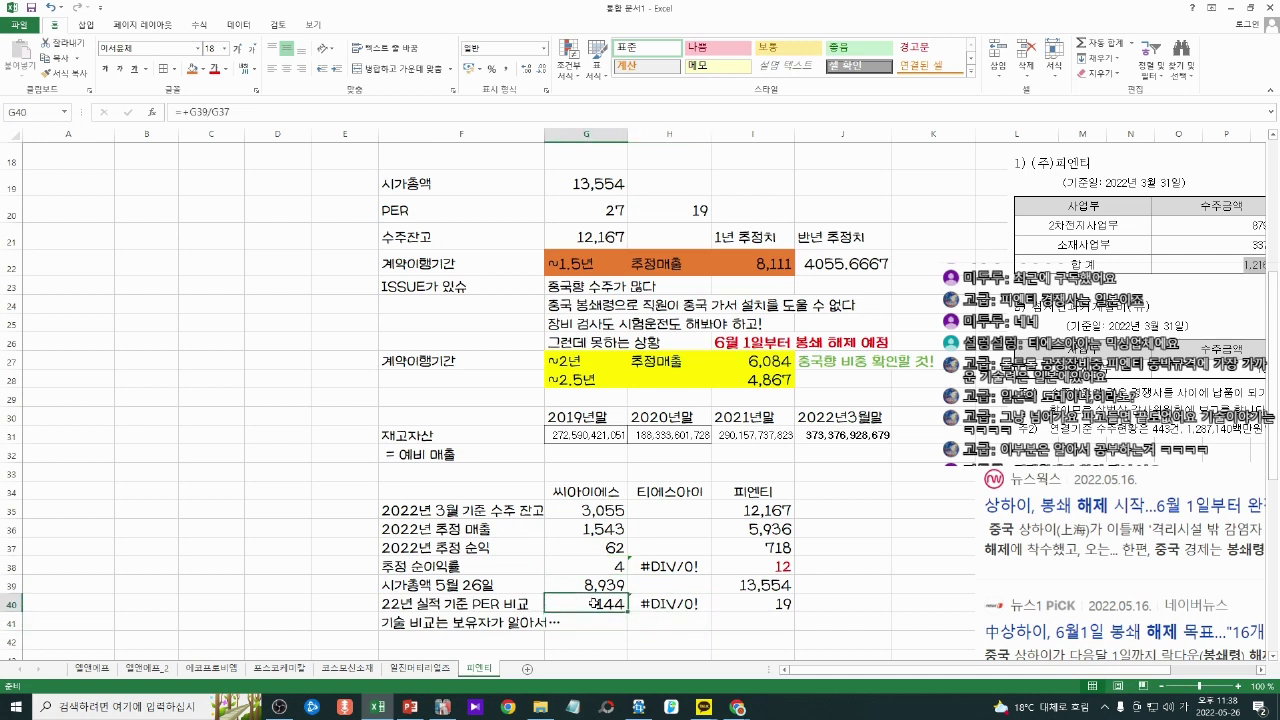
left_click(595, 567)
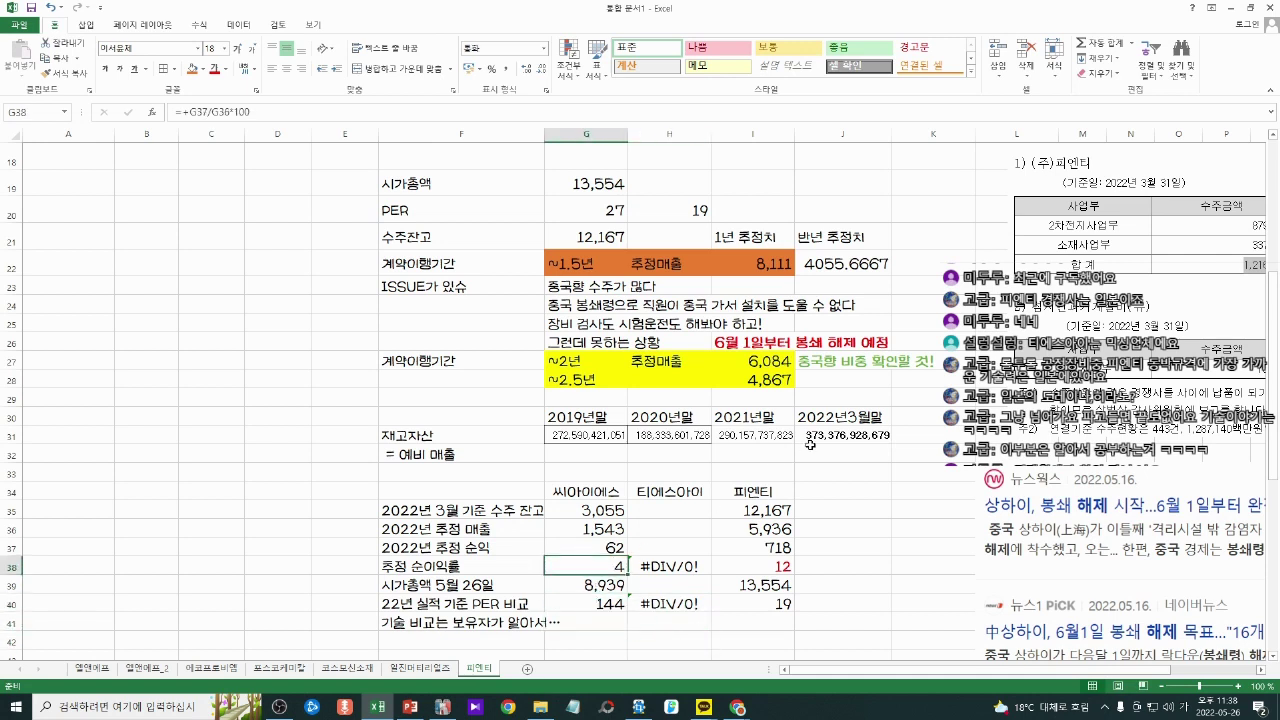
double_click(609, 529)
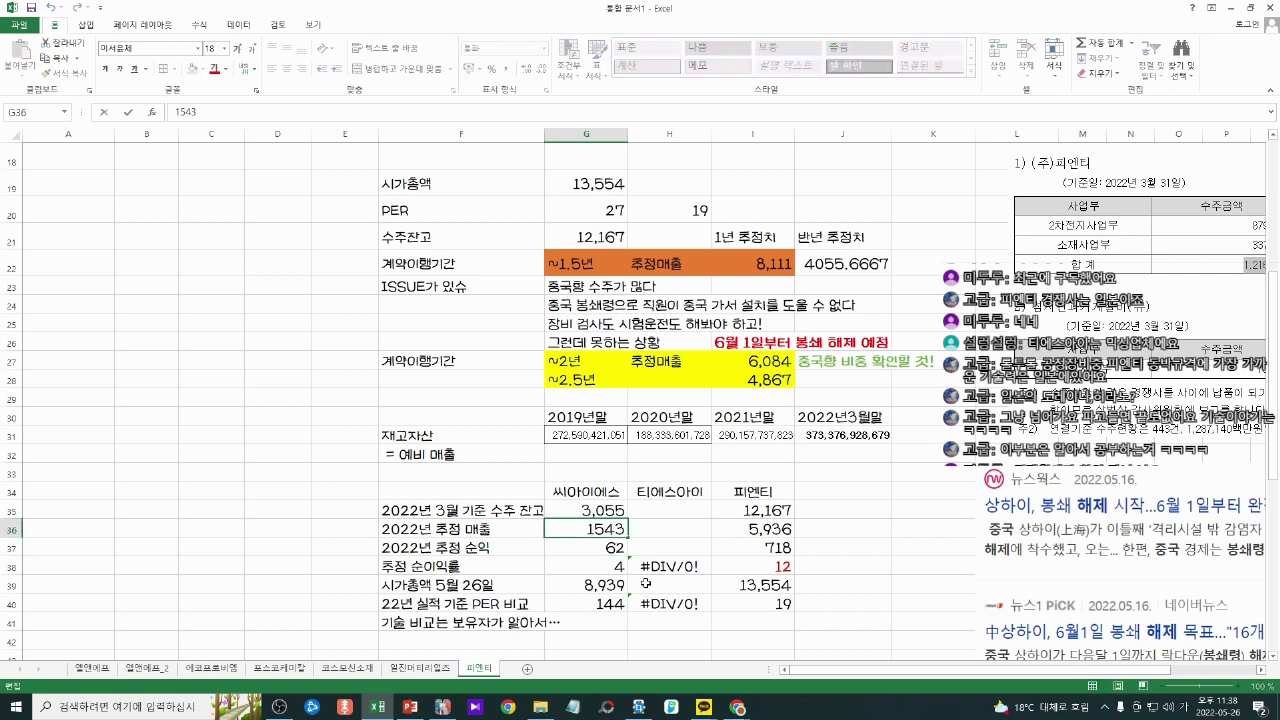
key("Escape")
double_click(606, 530)
key("Escape")
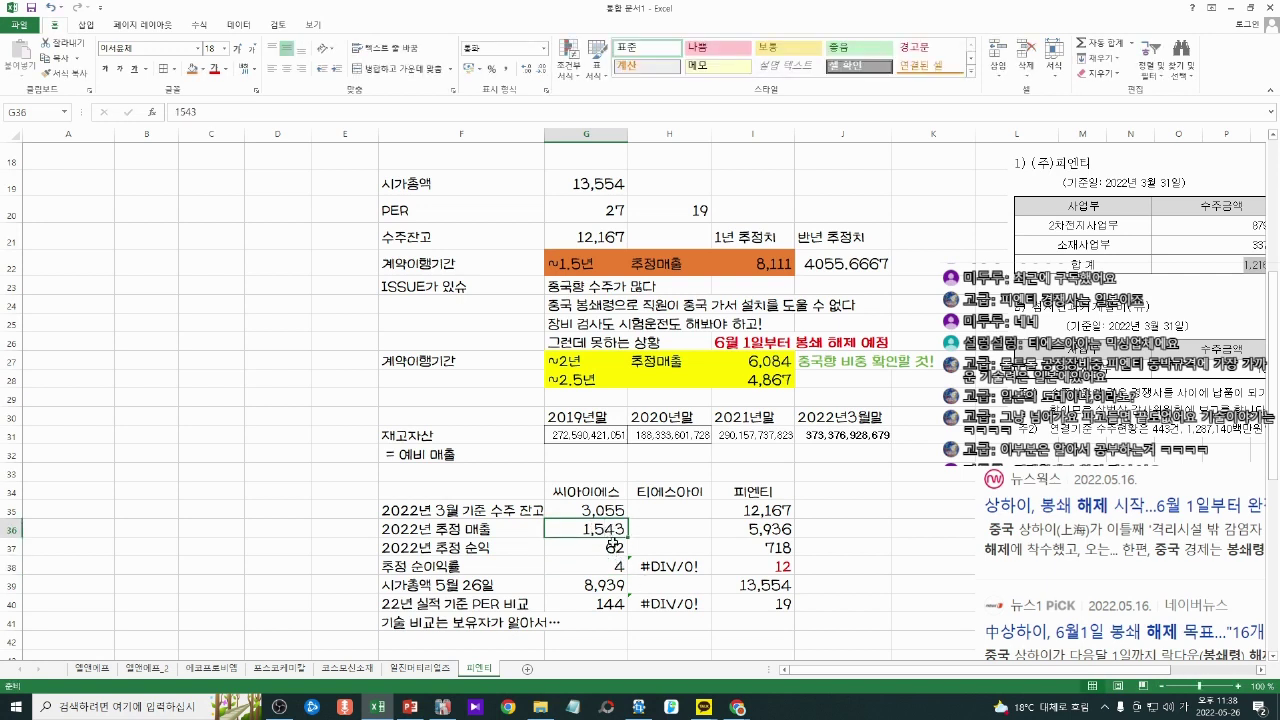
Step: Compare the March 2022 order backlog with the 2022 estimated sales for 씨아이에스 and 피엔티 in rows 35 and 36
left_click(604, 510)
left_click(606, 528)
left_click(608, 511)
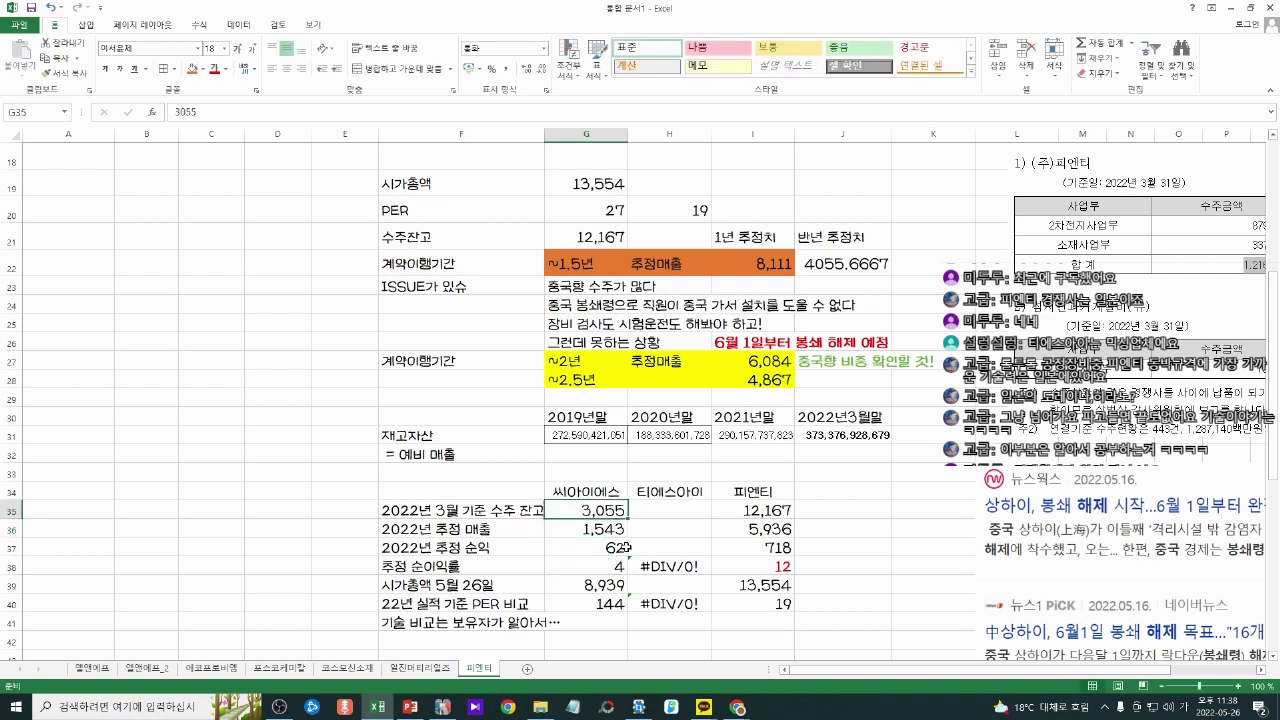
key("Down")
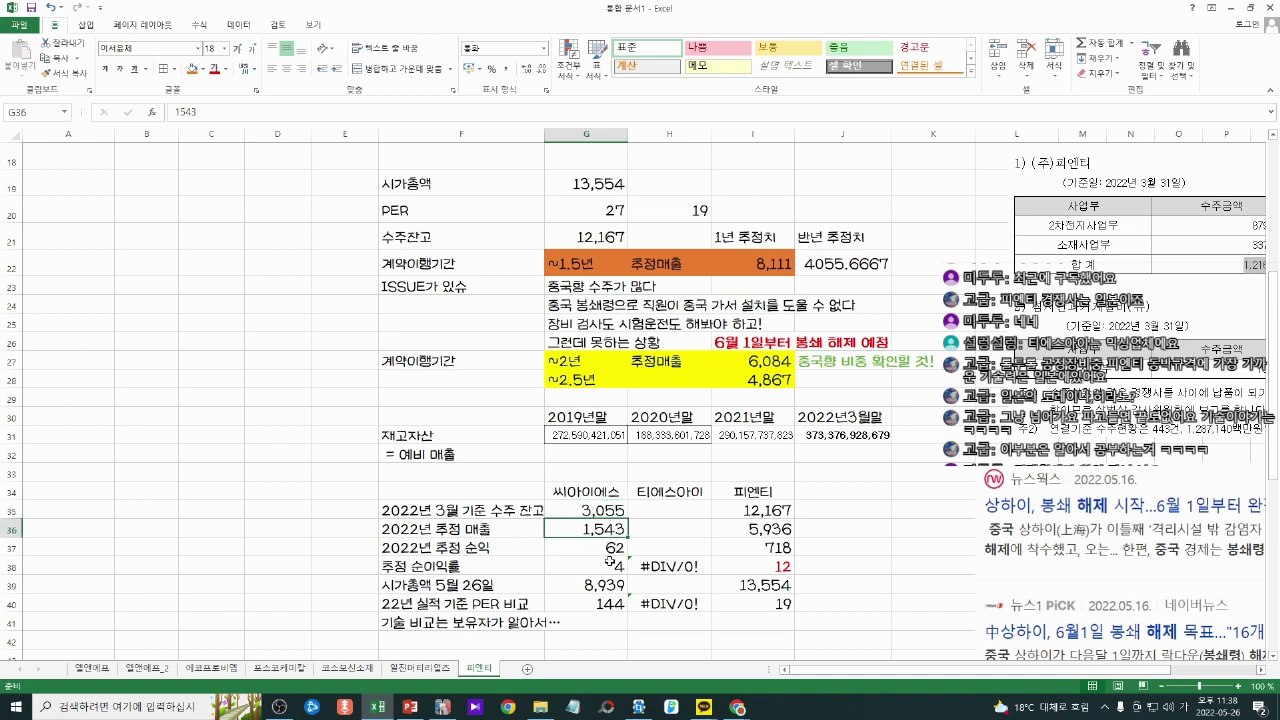
left_click_drag(603, 513, 610, 528)
left_click(604, 528)
left_click(610, 528)
left_click(610, 528)
left_click(609, 517)
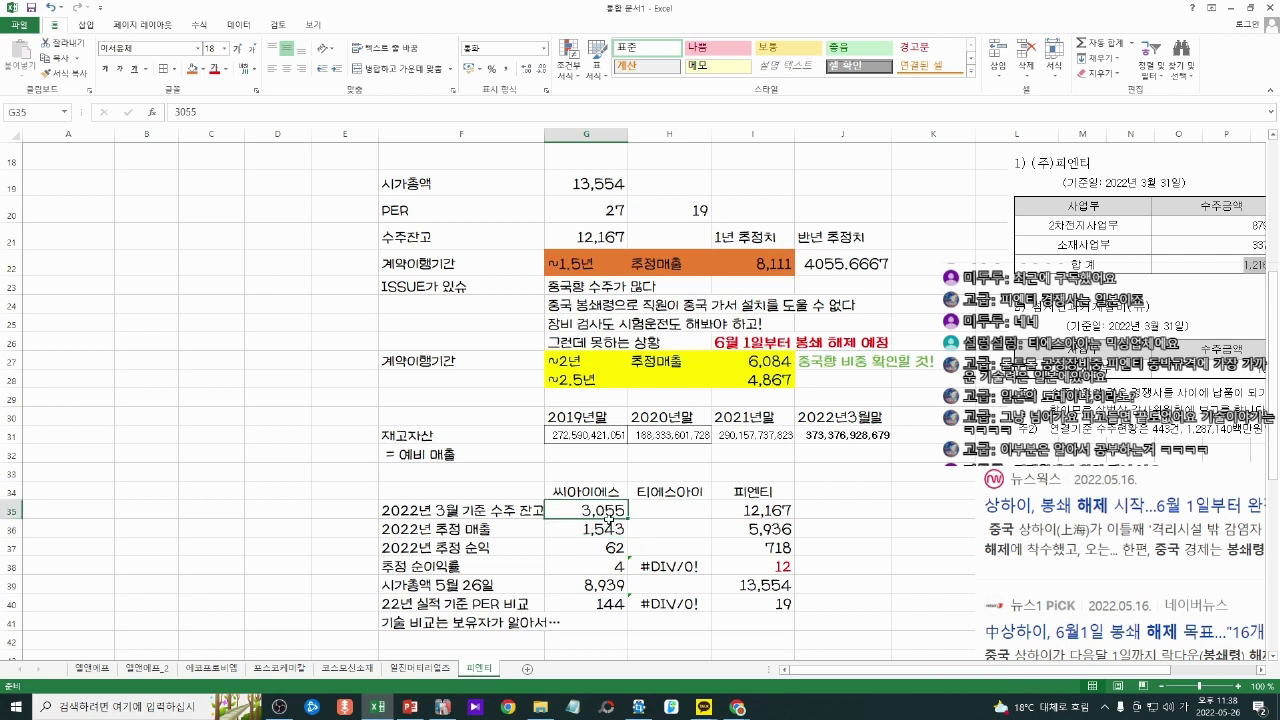
key("shift+Down")
left_click_drag(774, 511, 775, 528)
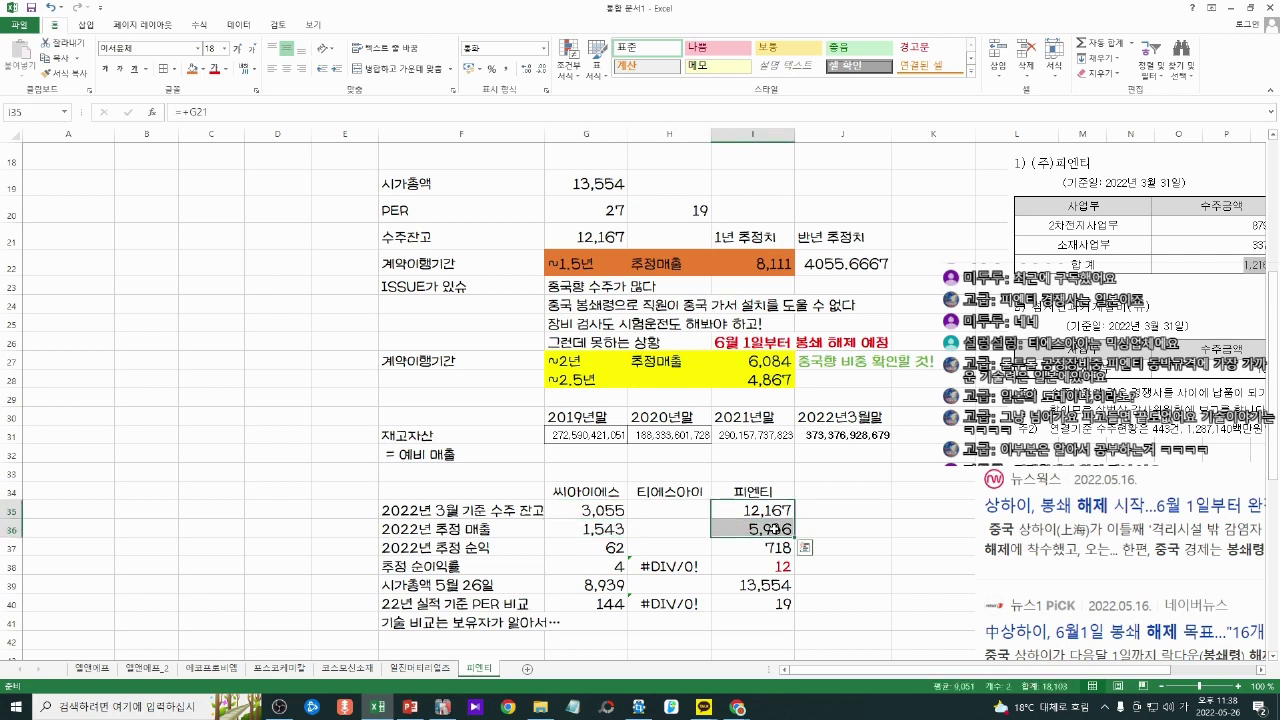
left_click_drag(600, 528, 612, 511)
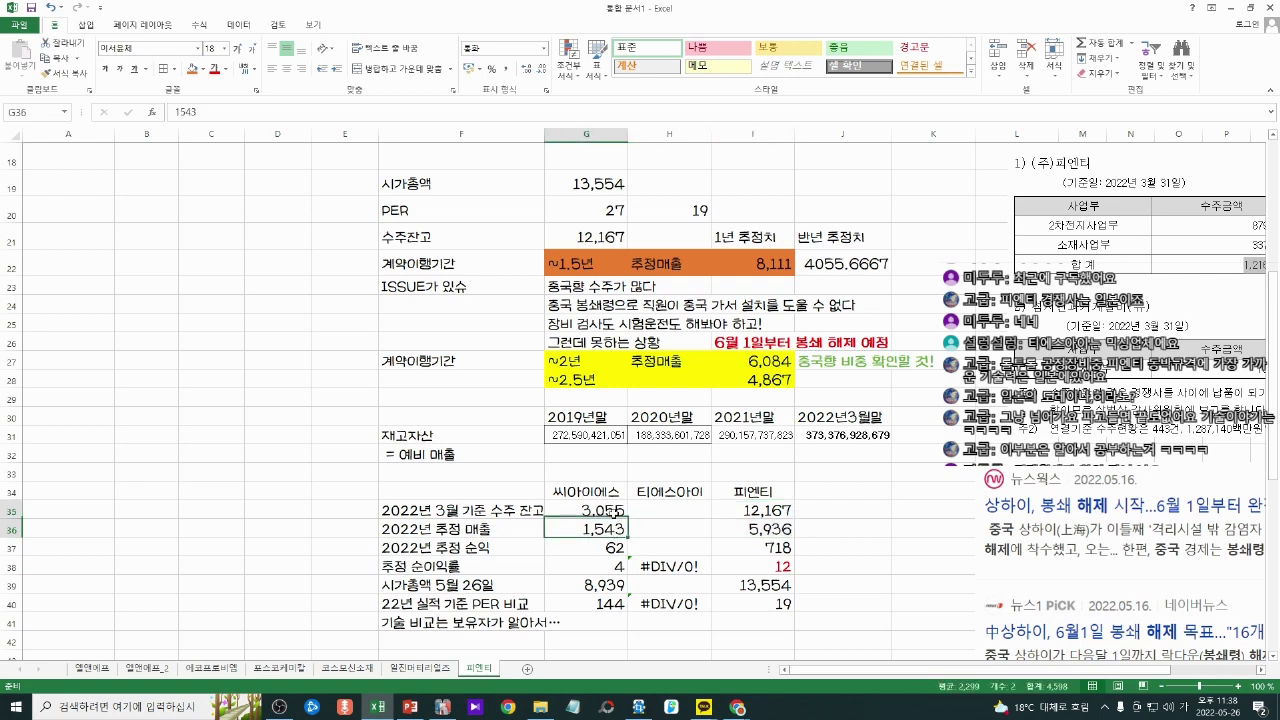
Step: Try a net margin of 12 for 씨아이에스 in G38 and calculate its net profit in G37 as +G36*G38%
left_click(618, 568)
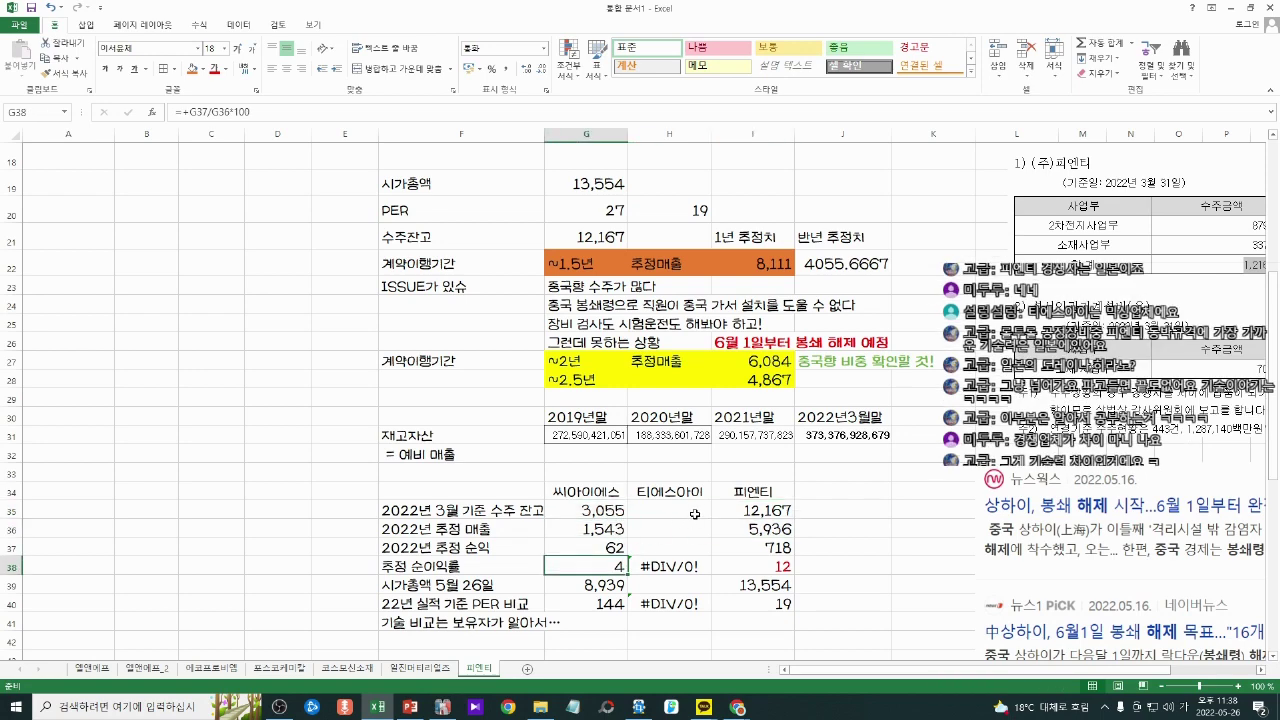
type("12")
key("Return")
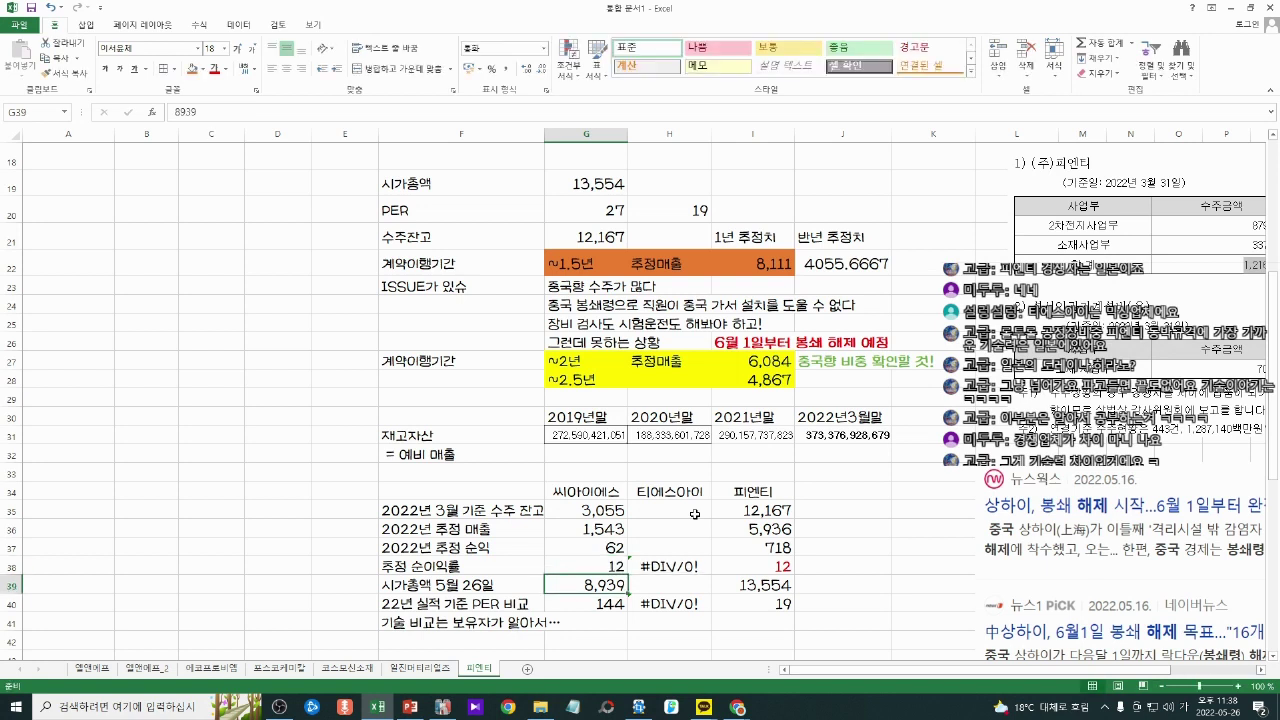
key("Up")
key("Up")
type("+")
key("Up")
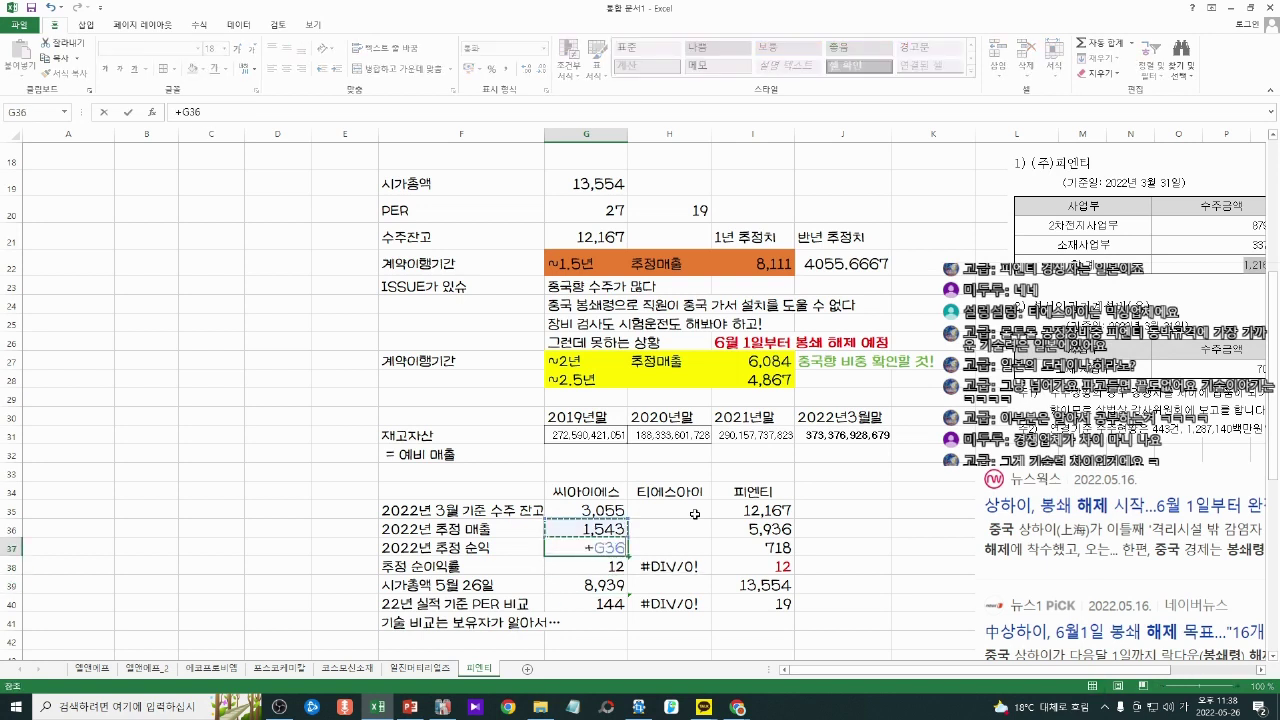
type("*")
key("Down")
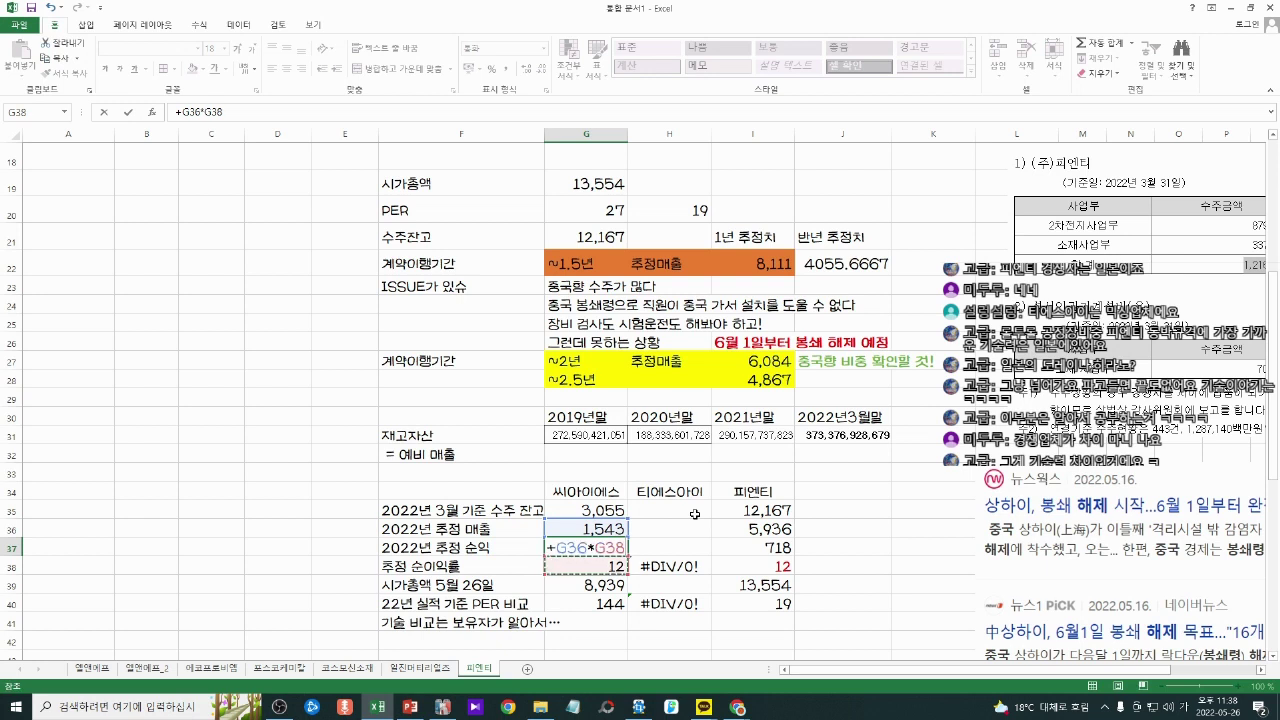
type("%")
key("Return")
Step: Examine 씨아이에스's recalculated net profit and the PER formula in G40 under the trial margin
key("Up")
key("Down")
key("Down")
key("Down")
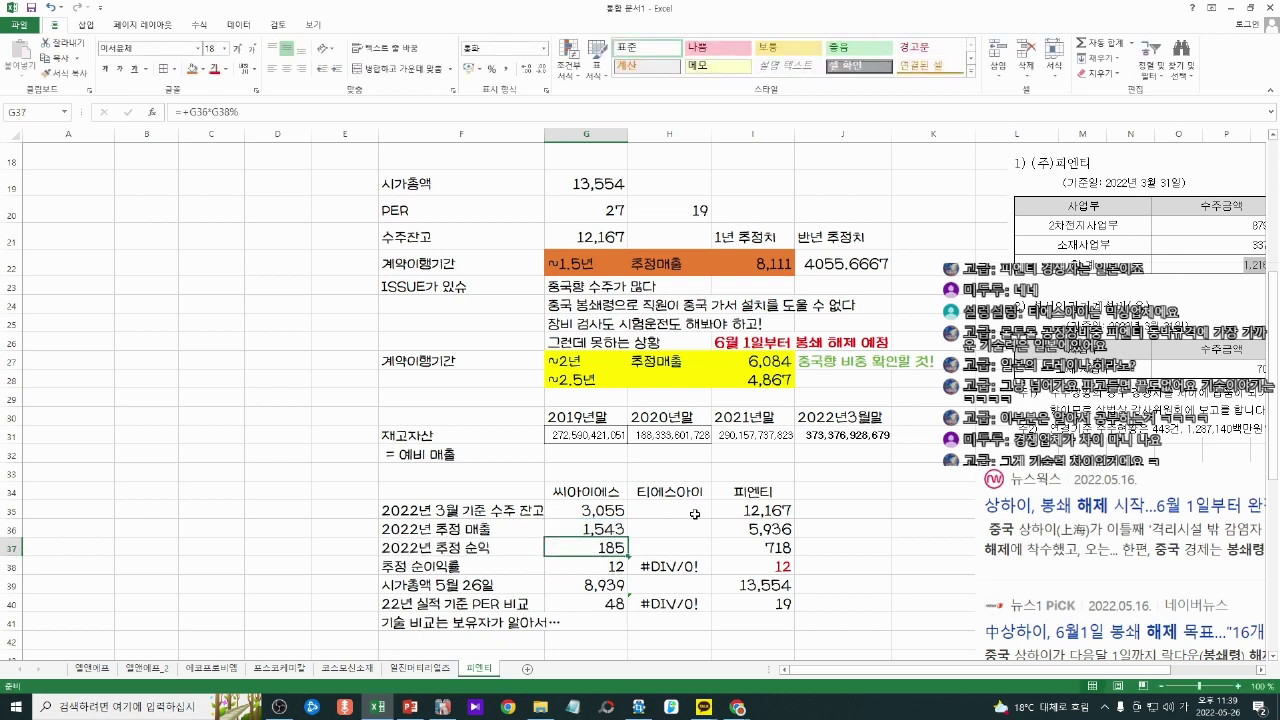
key("F2")
key("Escape")
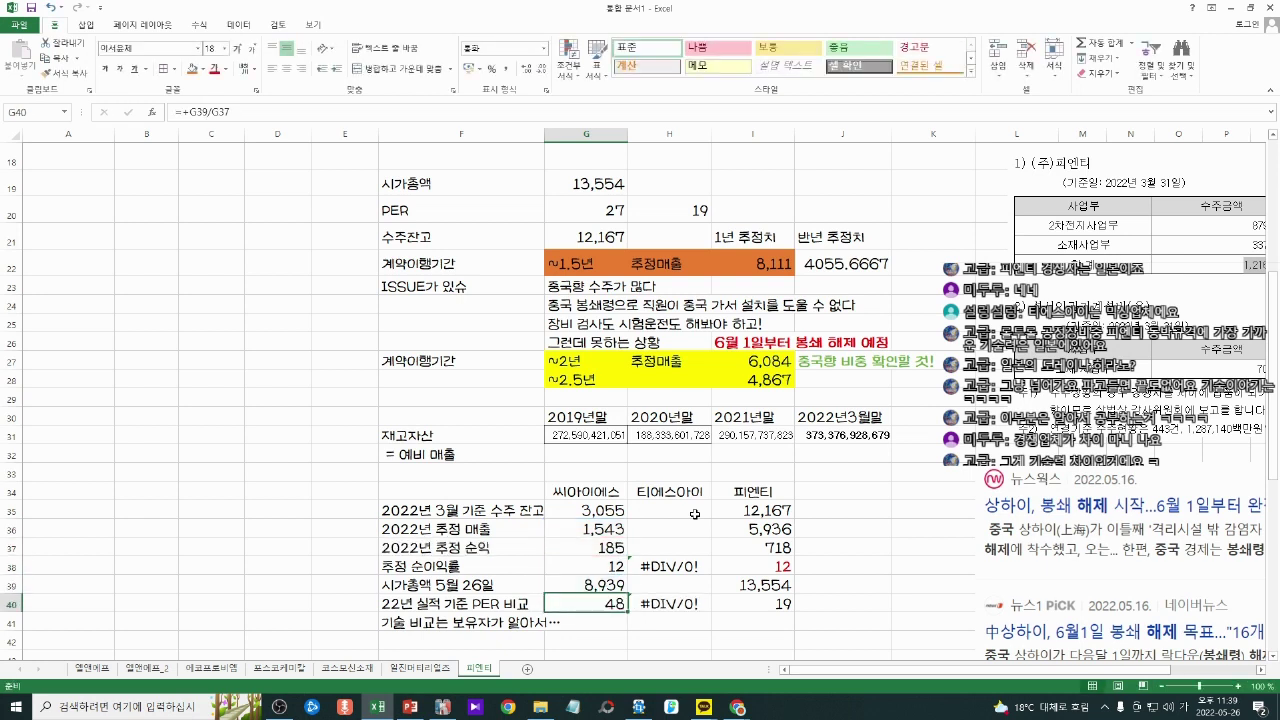
key("F2")
key("Escape")
key("F2")
key("Escape")
key("F2")
key("Escape")
key("Up")
key("Up")
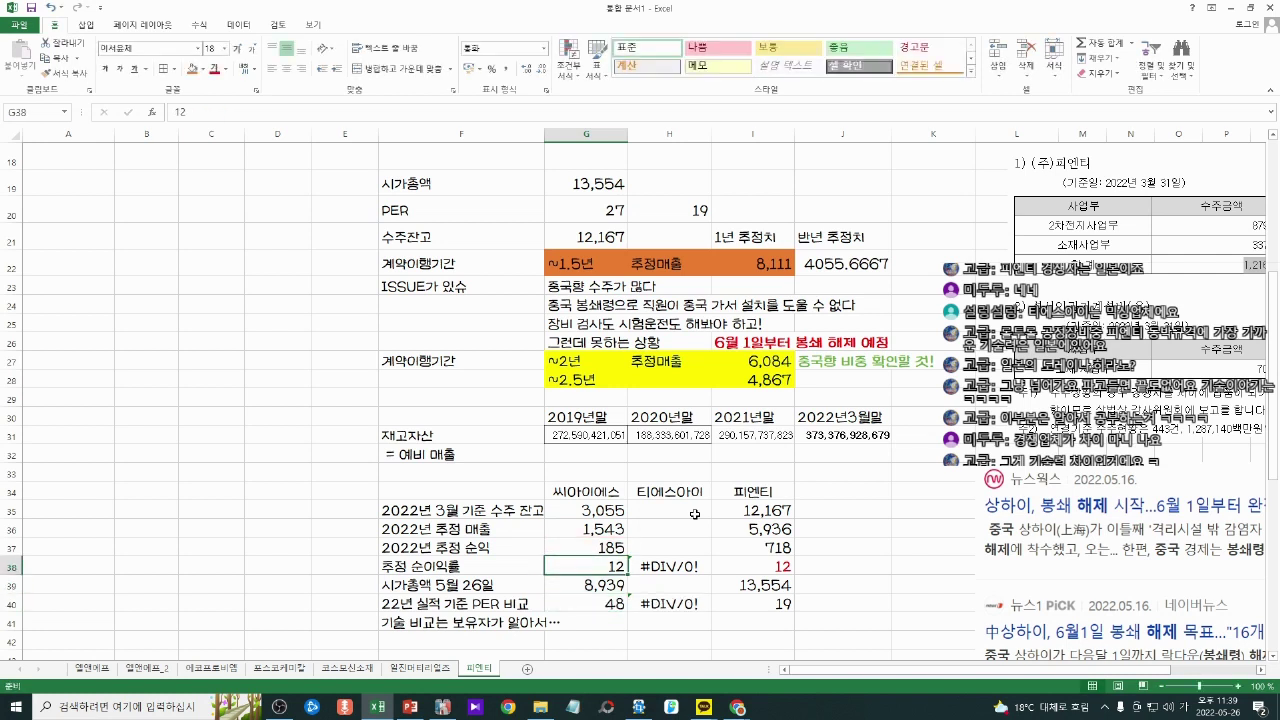
Step: Undo the trial margin and net profit entries in 씨아이에스's column and return to 피엔티's margin cell
key("ctrl+z")
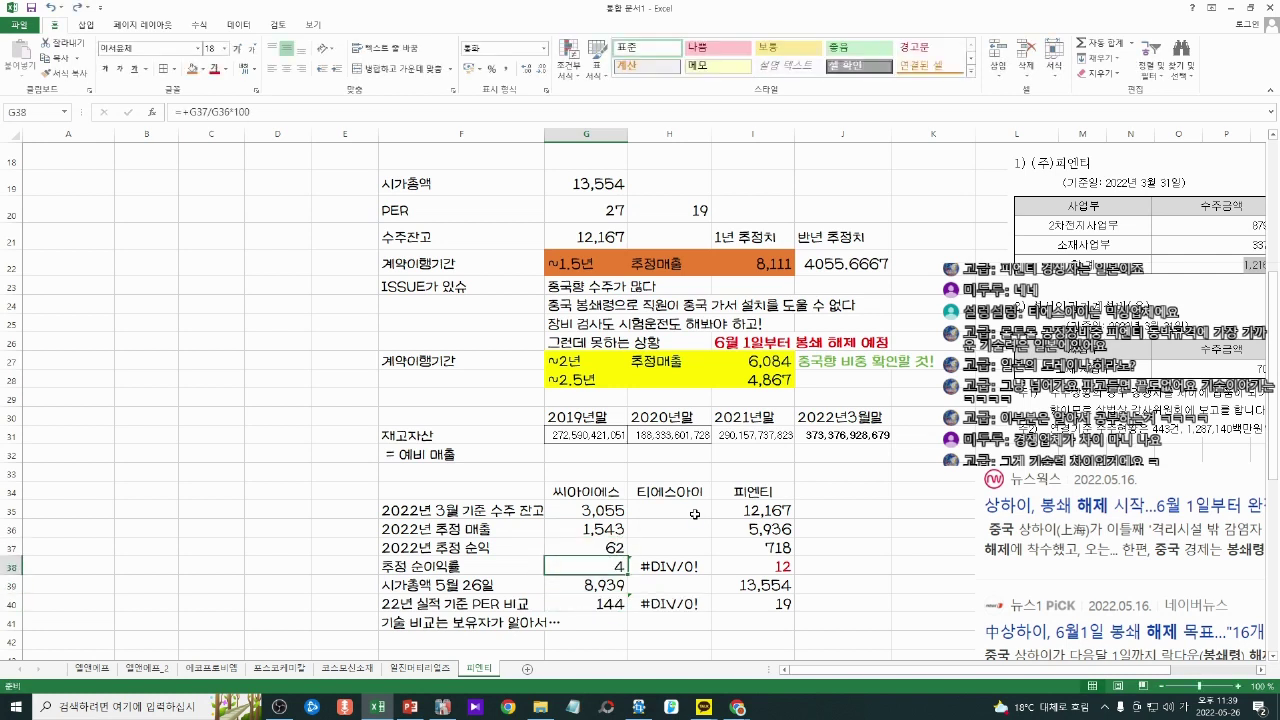
key("Right")
key("Right")
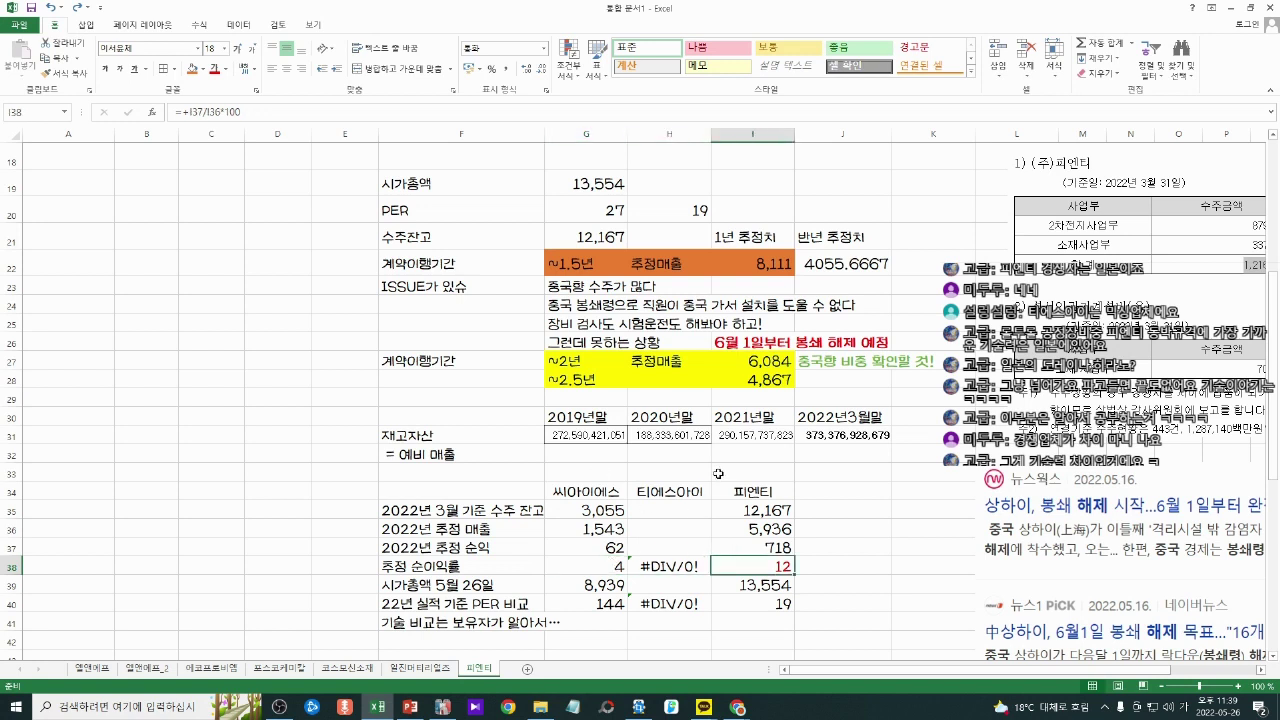
Step: Switch to the DART site in Chrome and search disclosures for 티에스아이, choosing the company with stock code 277880
mouse_move(740, 708)
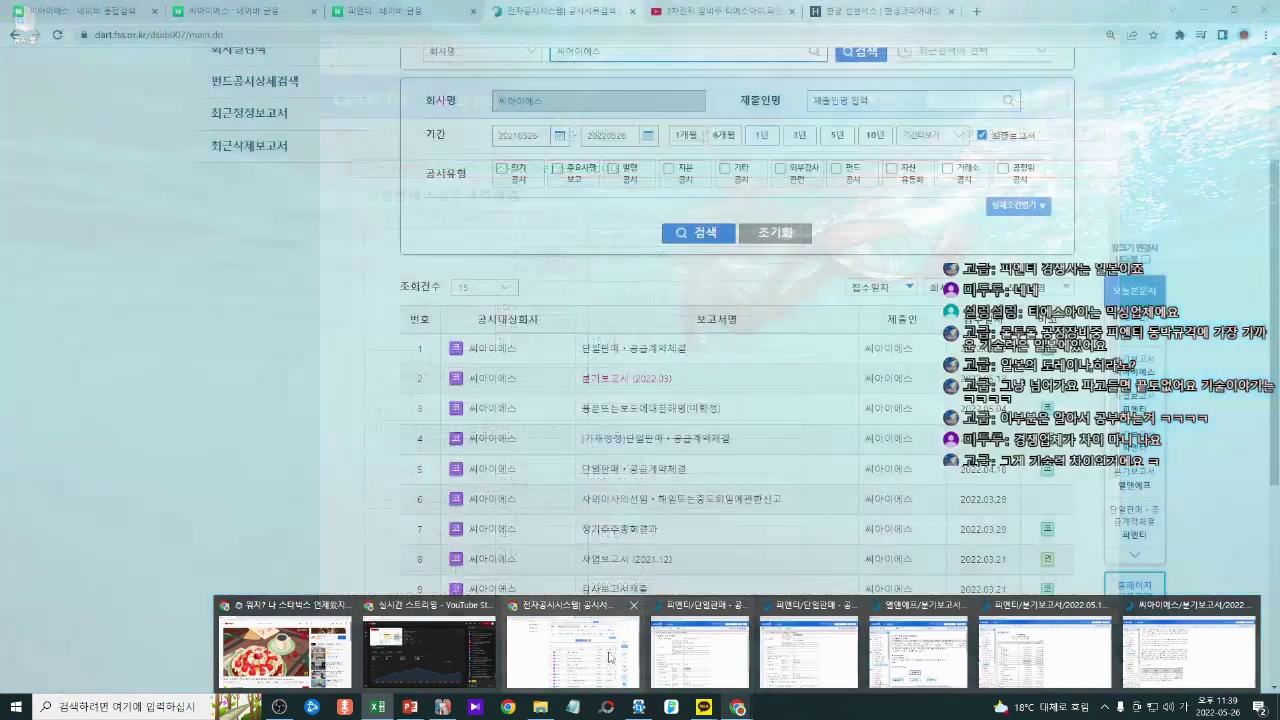
left_click(572, 650)
scroll(613, 190, "up", 2)
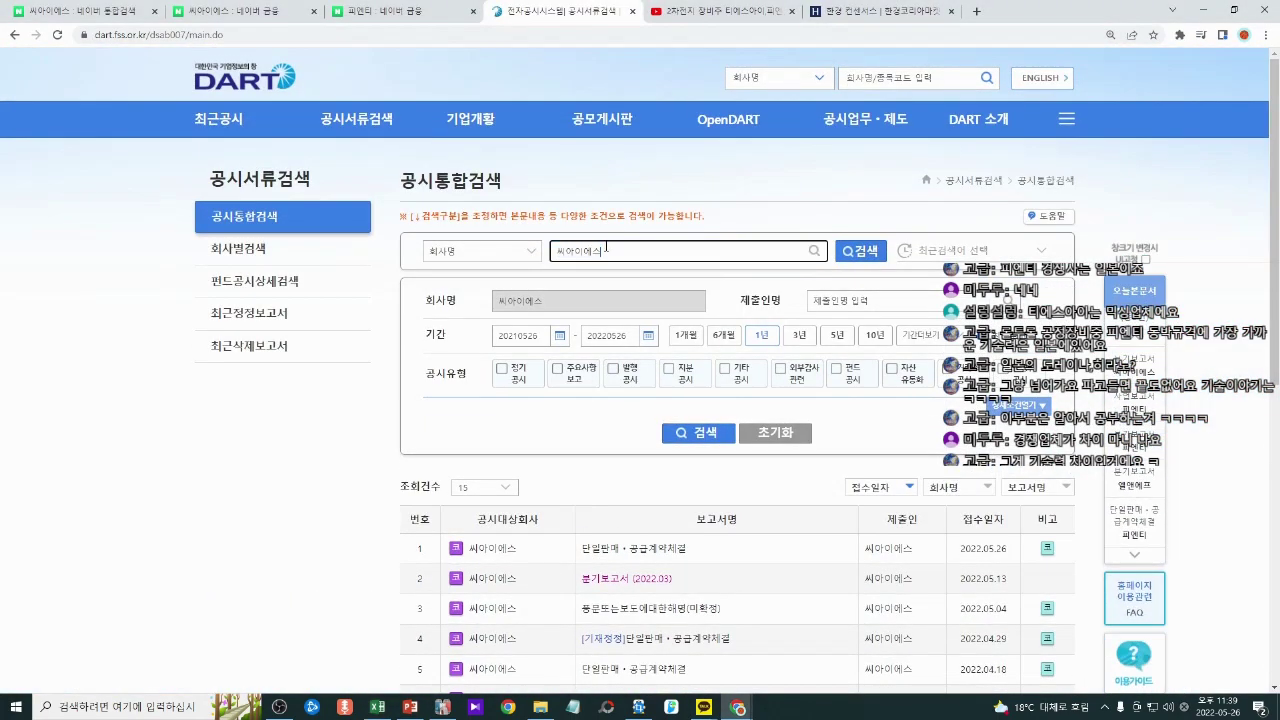
double_click(580, 251)
type("테")
type("에스아이")
key("Return")
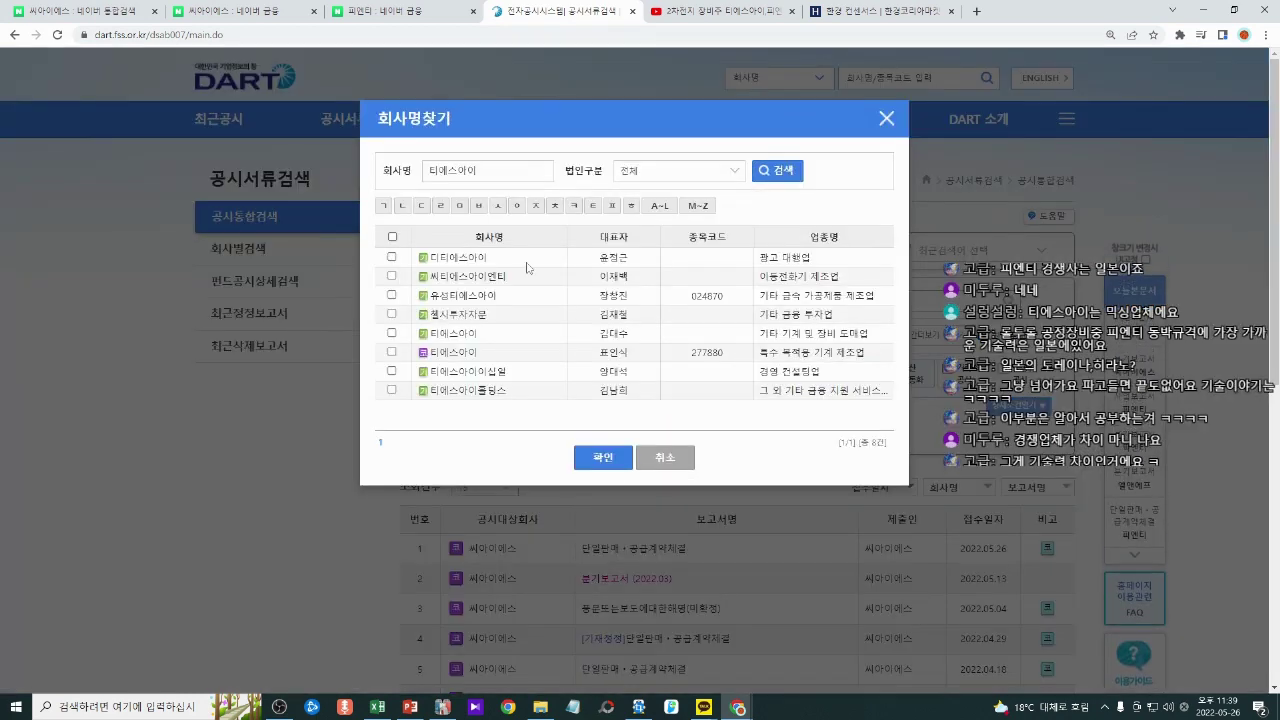
left_click(391, 352)
left_click(596, 460)
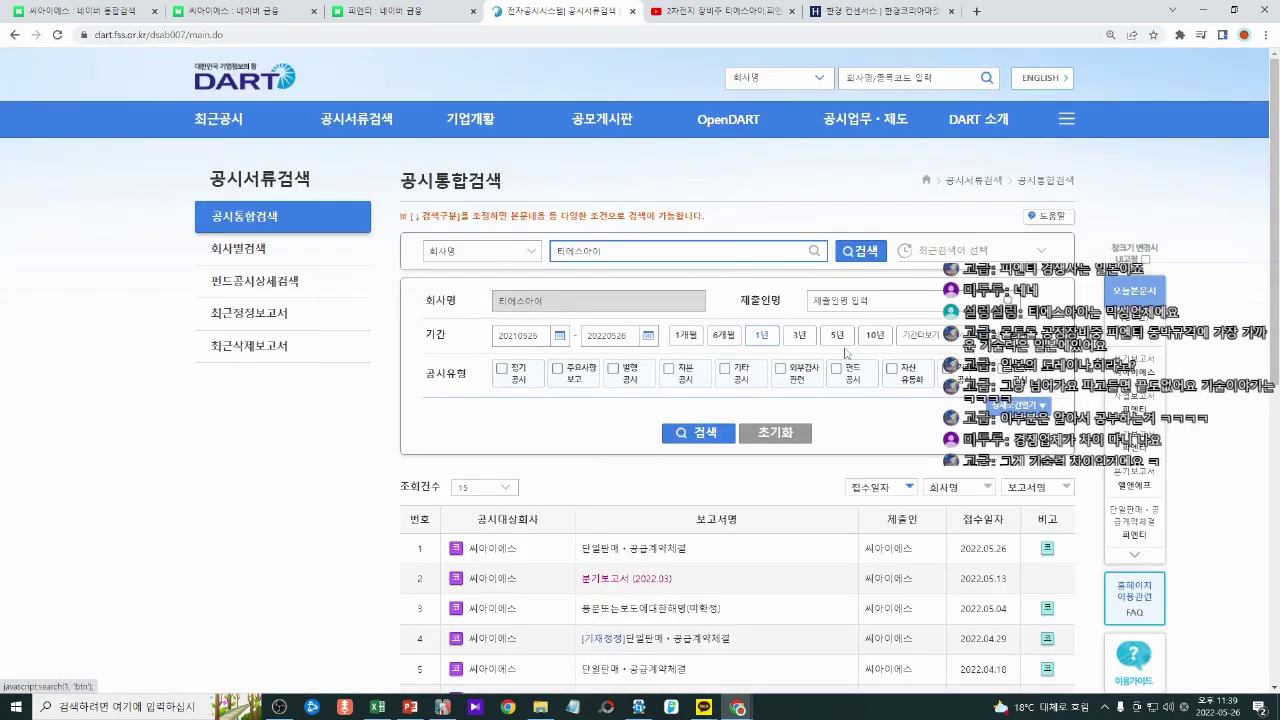
left_click(866, 262)
scroll(640, 398, "down", 2)
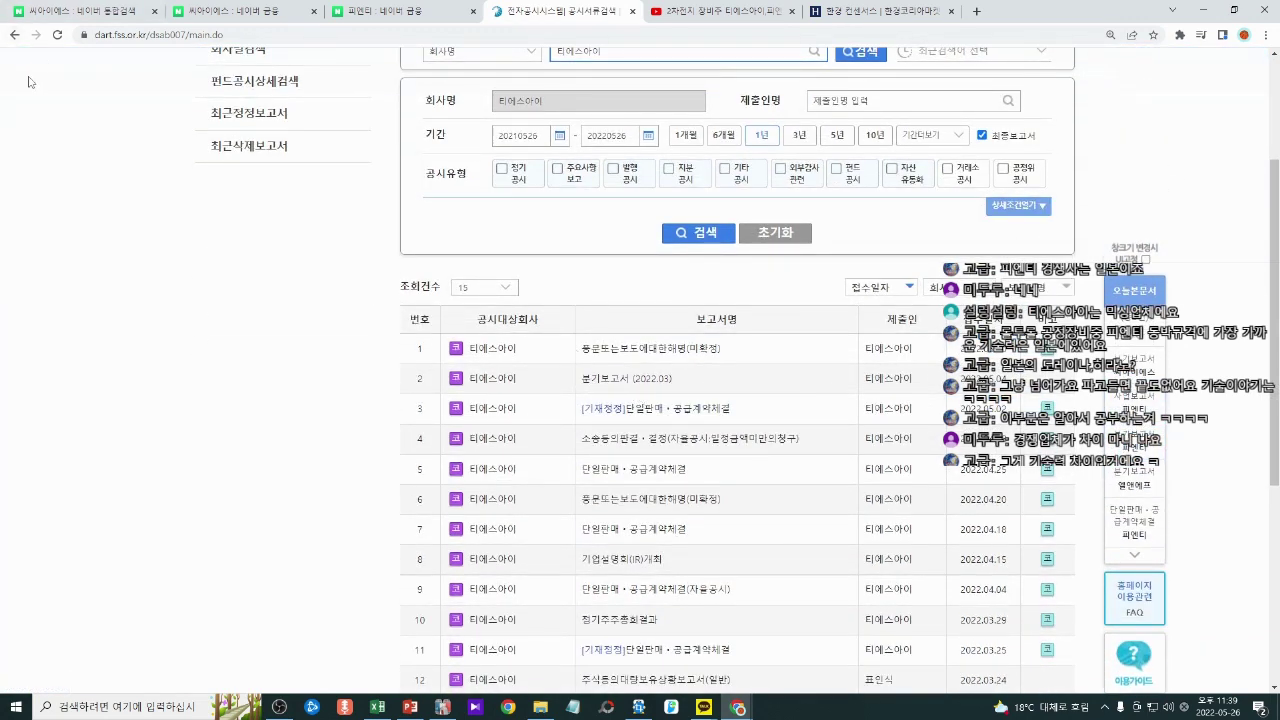
Step: Open 티에스아이's 분기보고서 (2022.03) and show the 수주 증감 현황 table in section 4 매출 및 수주상황
left_click(645, 386)
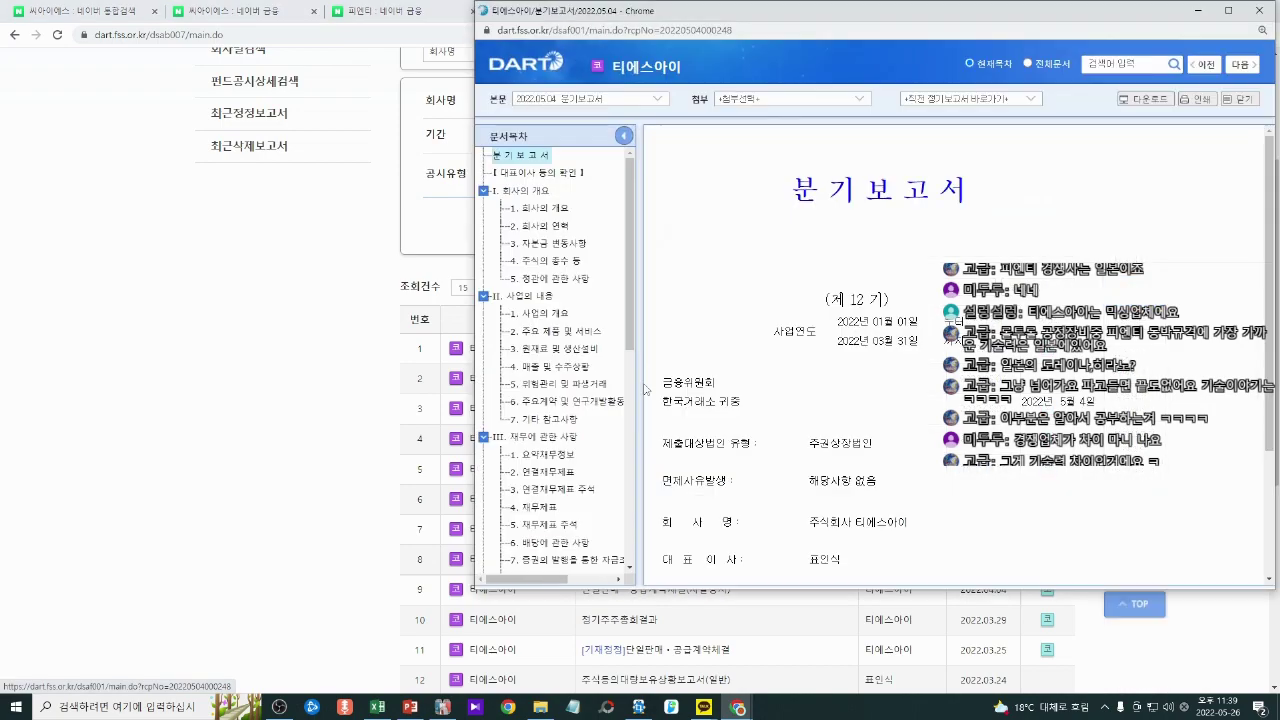
left_click_drag(783, 18, 651, 25)
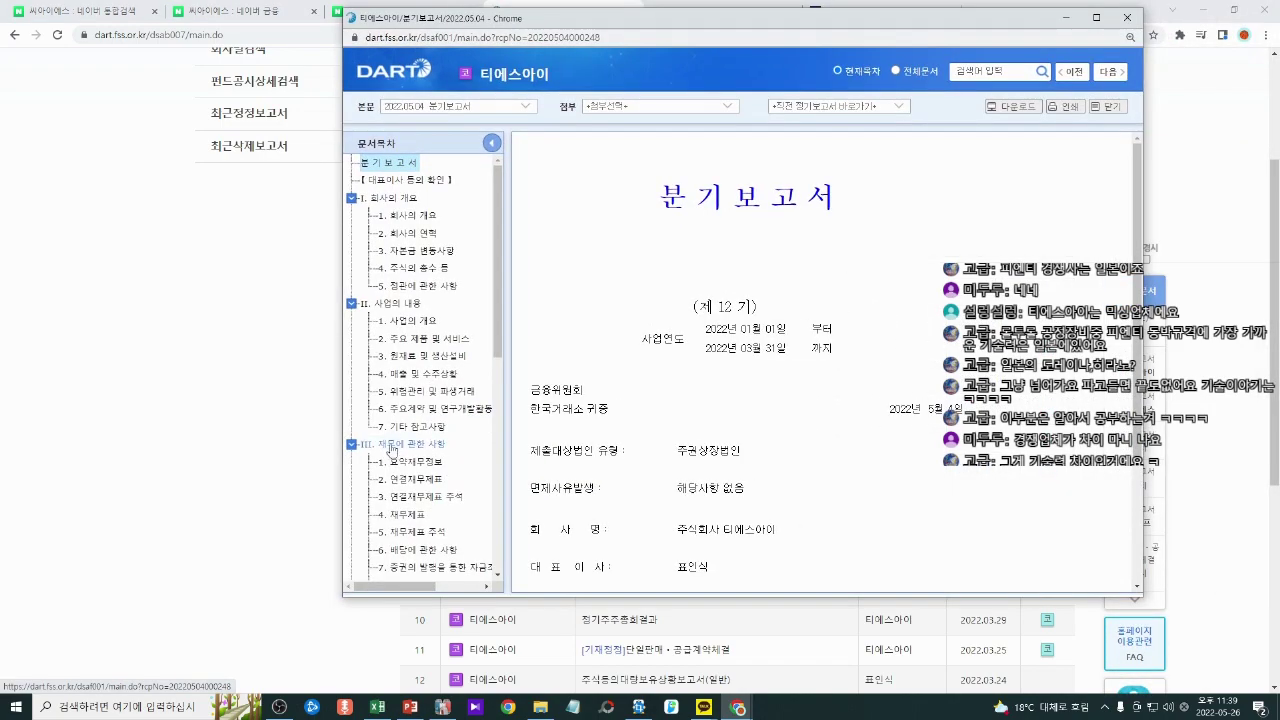
left_click(407, 378)
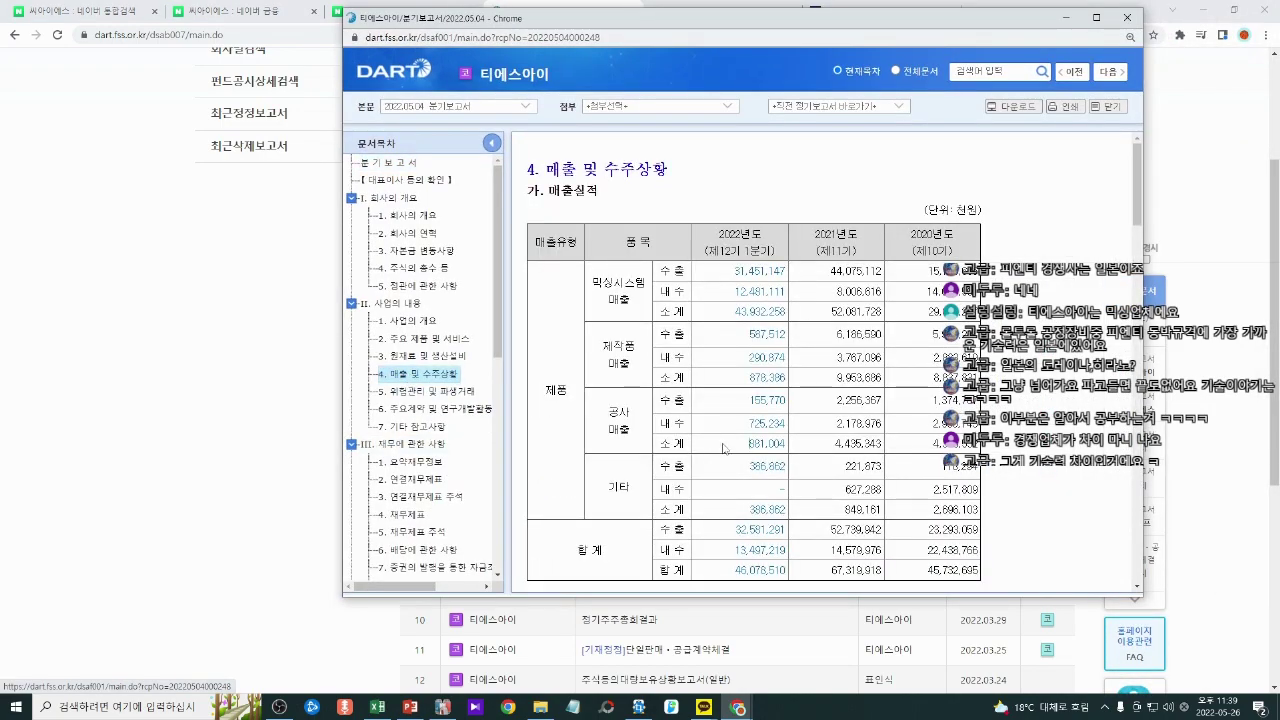
scroll(723, 447, "down", 15)
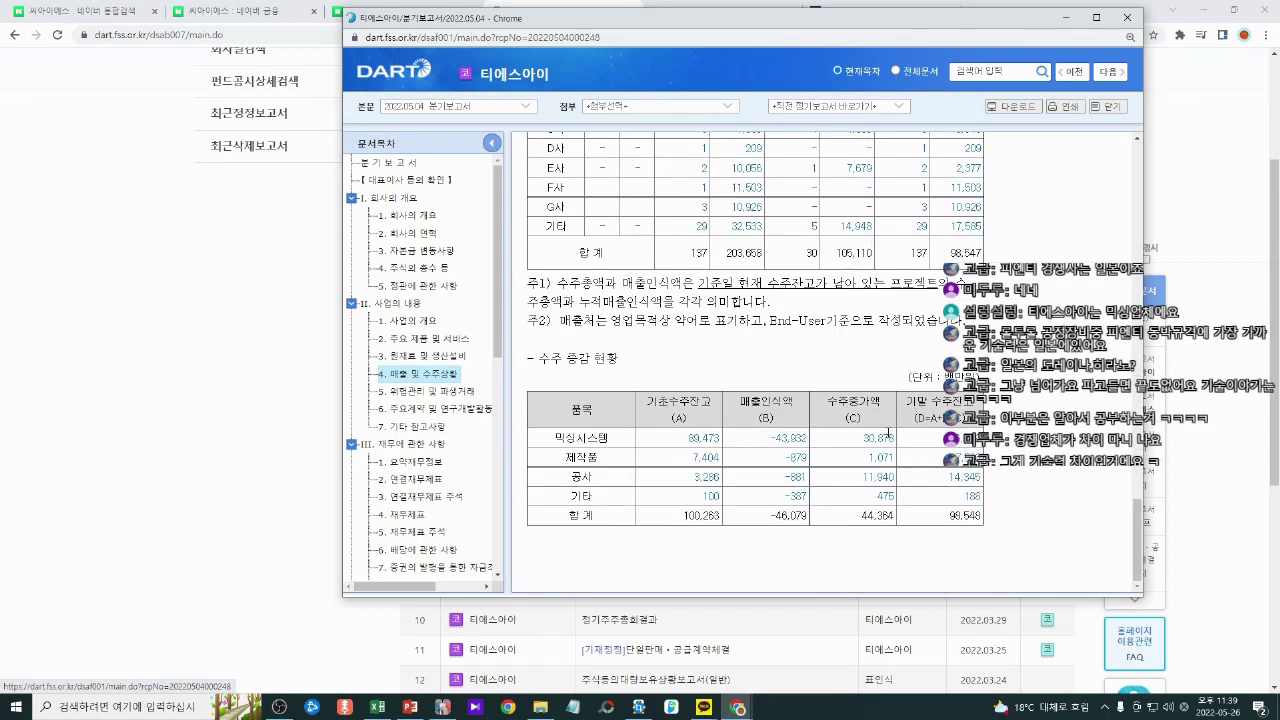
Step: Examine 티에스아이's 수주상황 tables in the quarterly report and pick out the 품목별 기준 total of 수주잔고
scroll(888, 432, "up", 5)
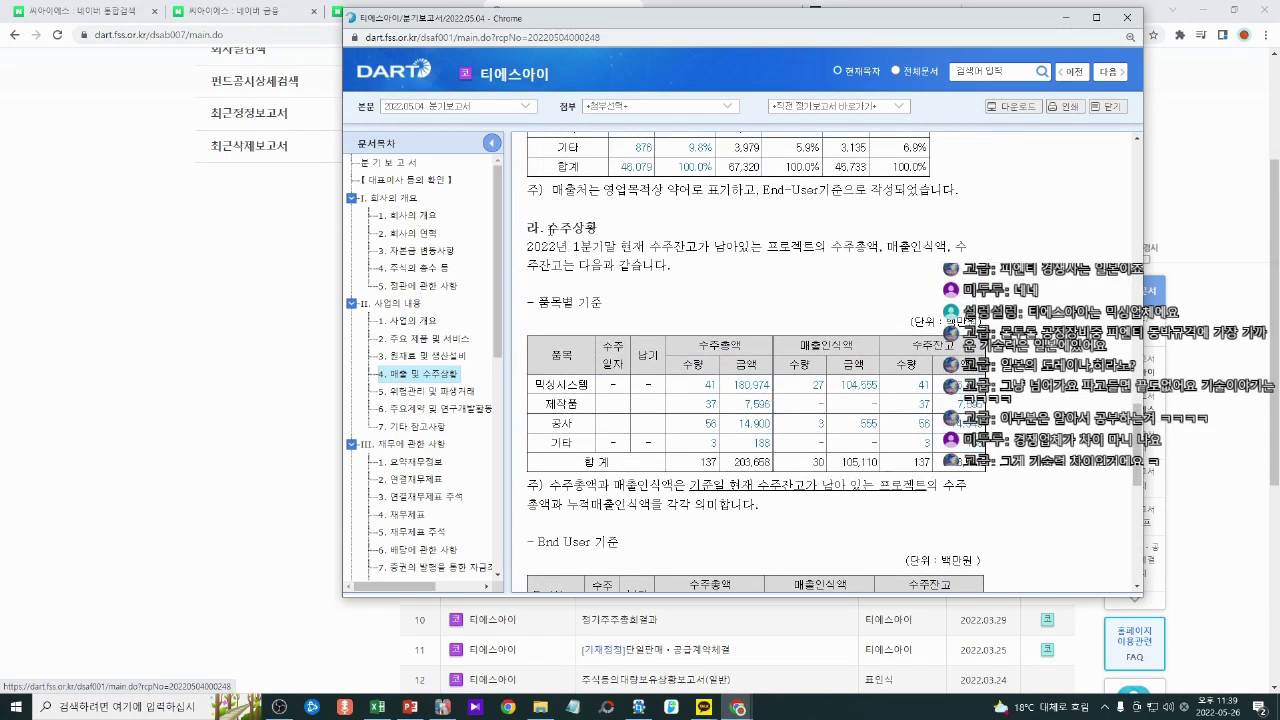
left_click_drag(549, 228, 590, 230)
left_click_drag(562, 302, 603, 304)
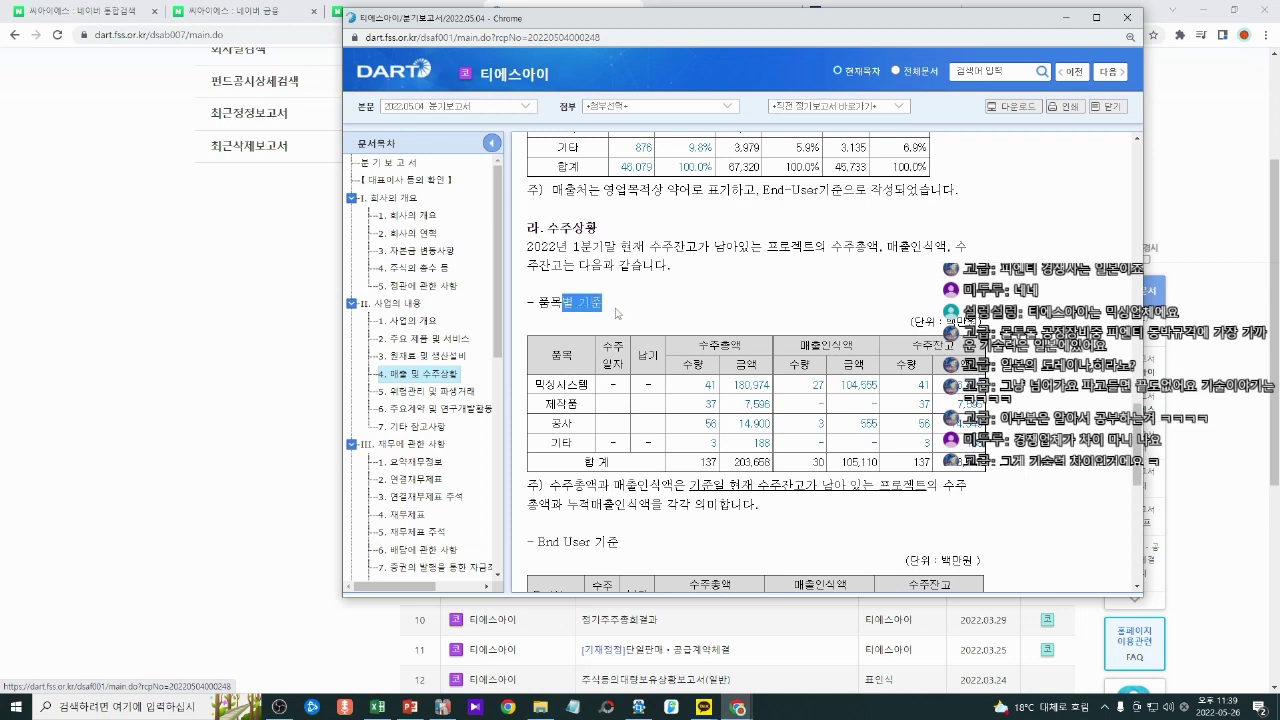
left_click_drag(739, 462, 770, 464)
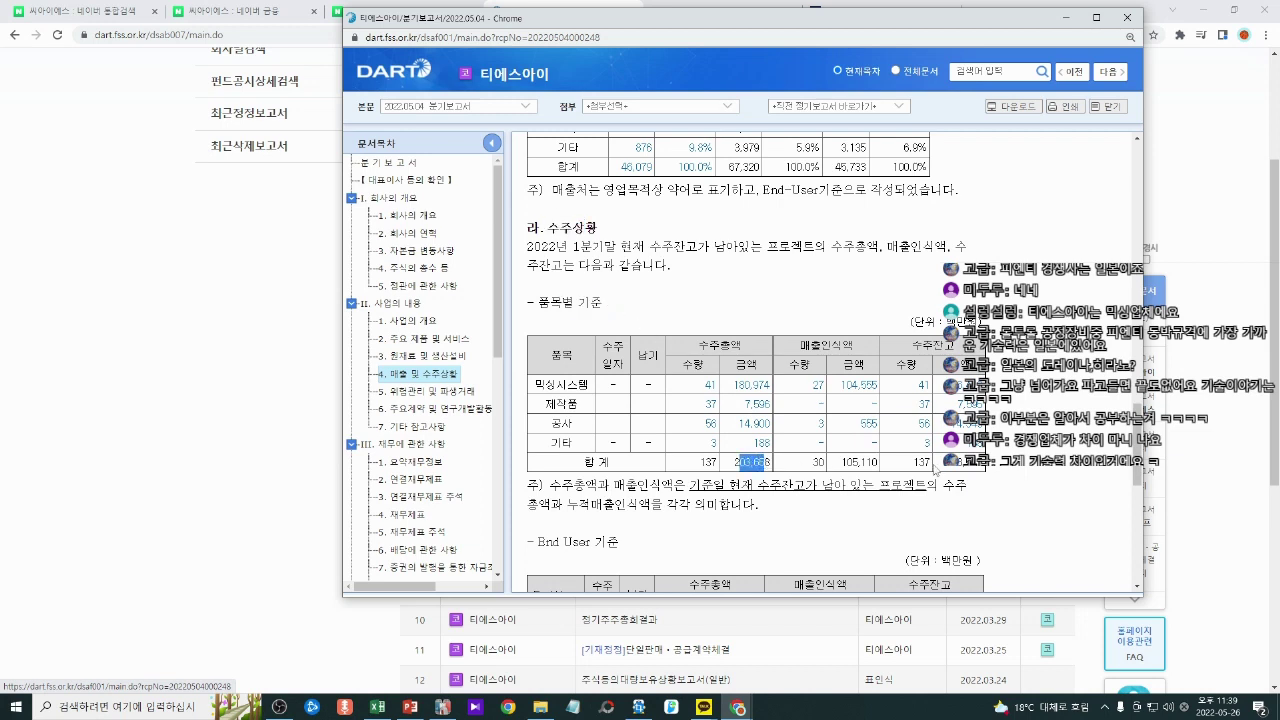
left_click_drag(943, 466, 985, 468)
scroll(995, 490, "down", 3)
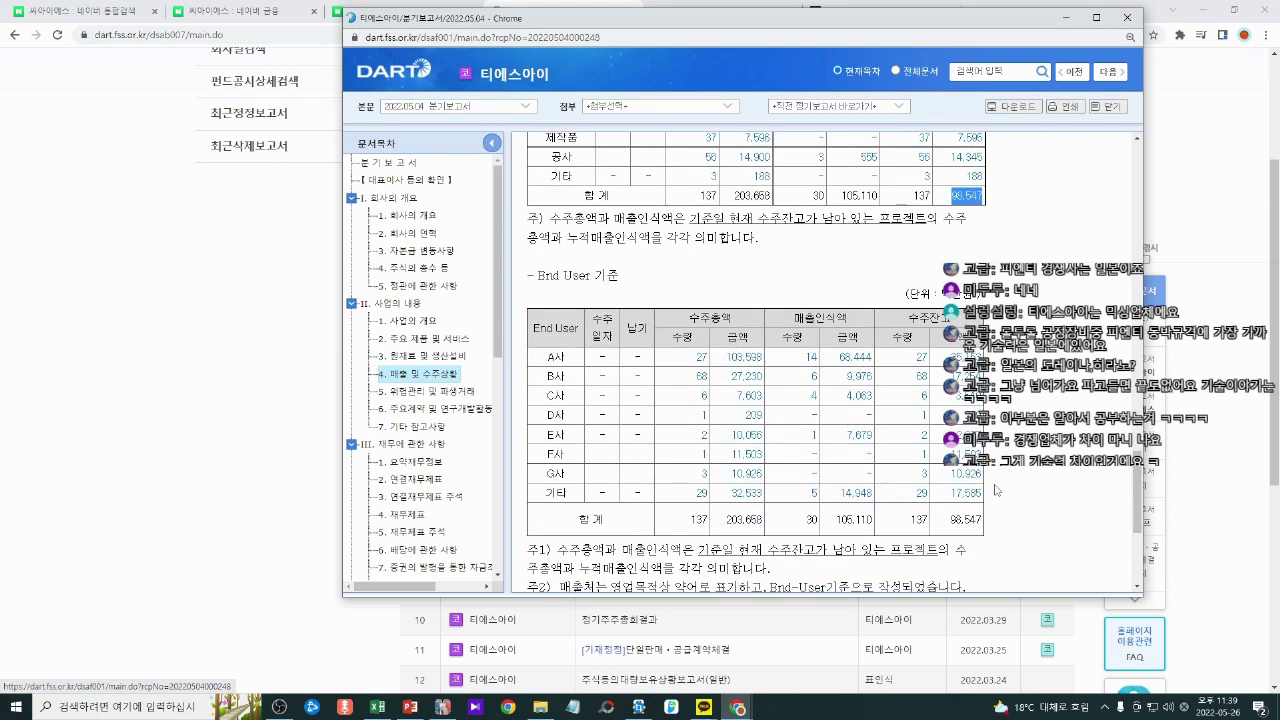
scroll(995, 490, "down", 3)
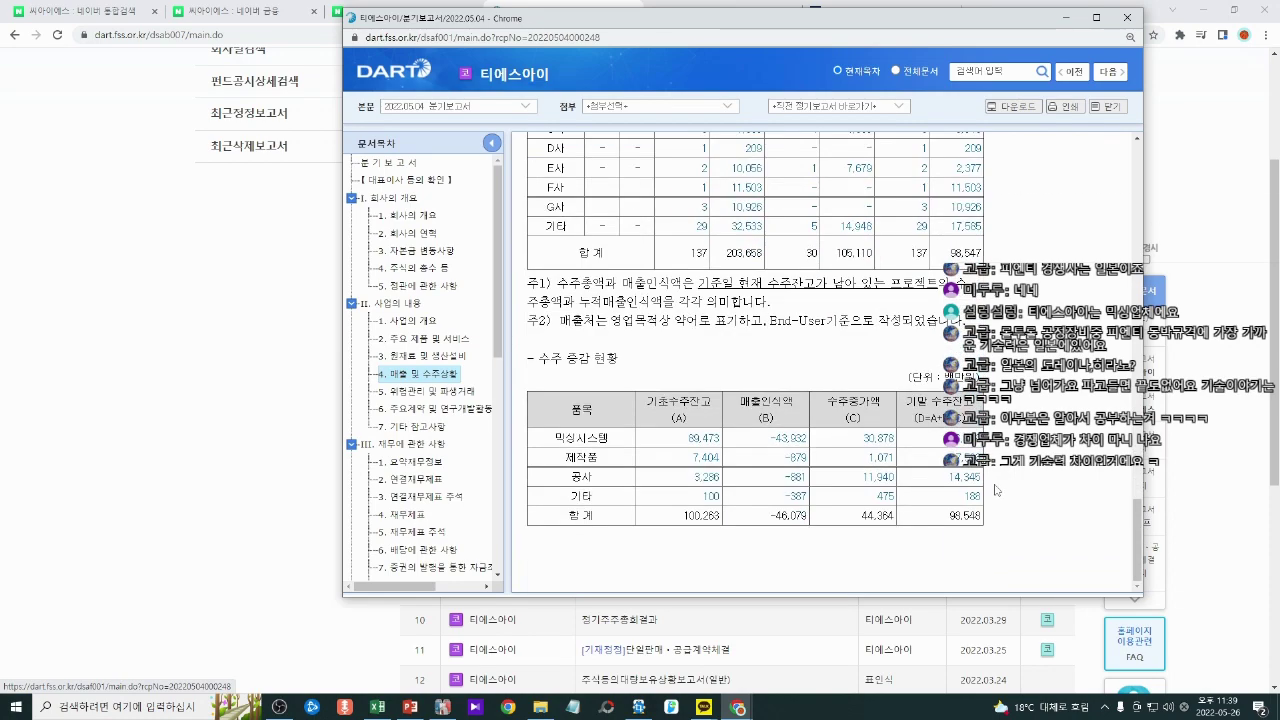
scroll(995, 490, "up", 4)
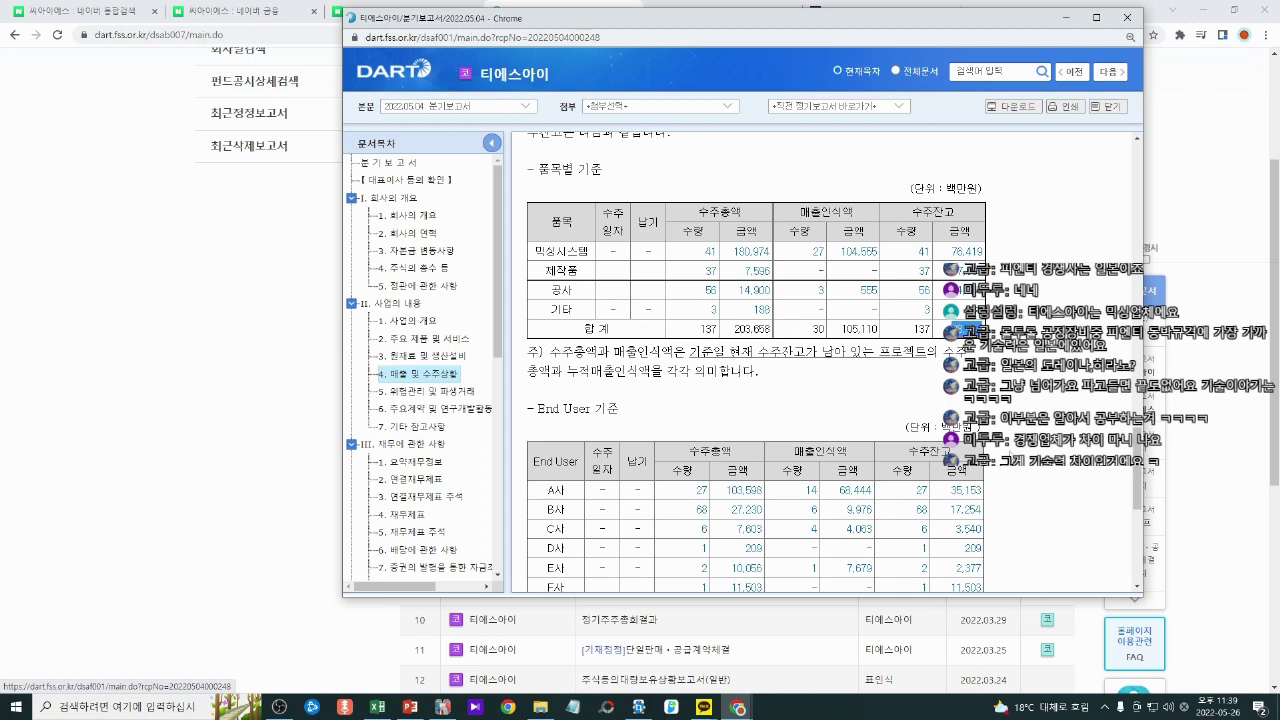
Step: Open 티에스아이's 풍문또는보도에대한해명(미확정) disclosure, read its explanation of the LG-GM battery equipment report, and return to the disclosure list
left_click(99, 446)
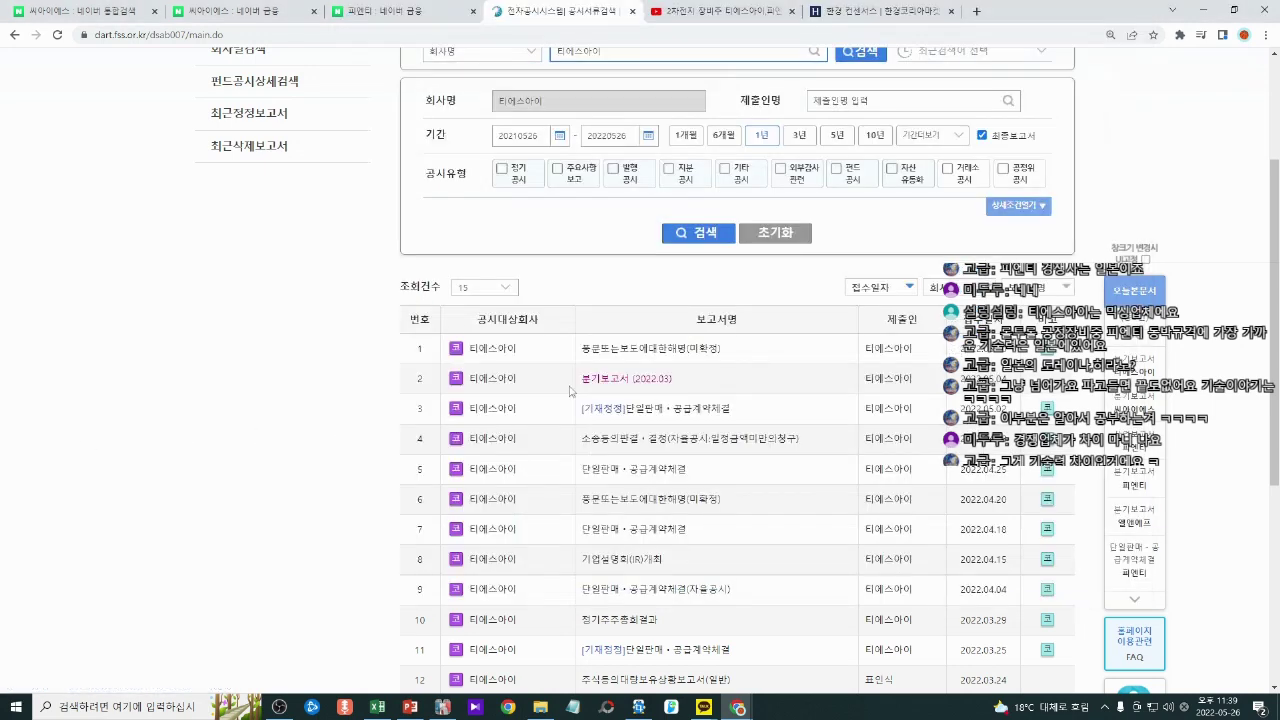
left_click(628, 370)
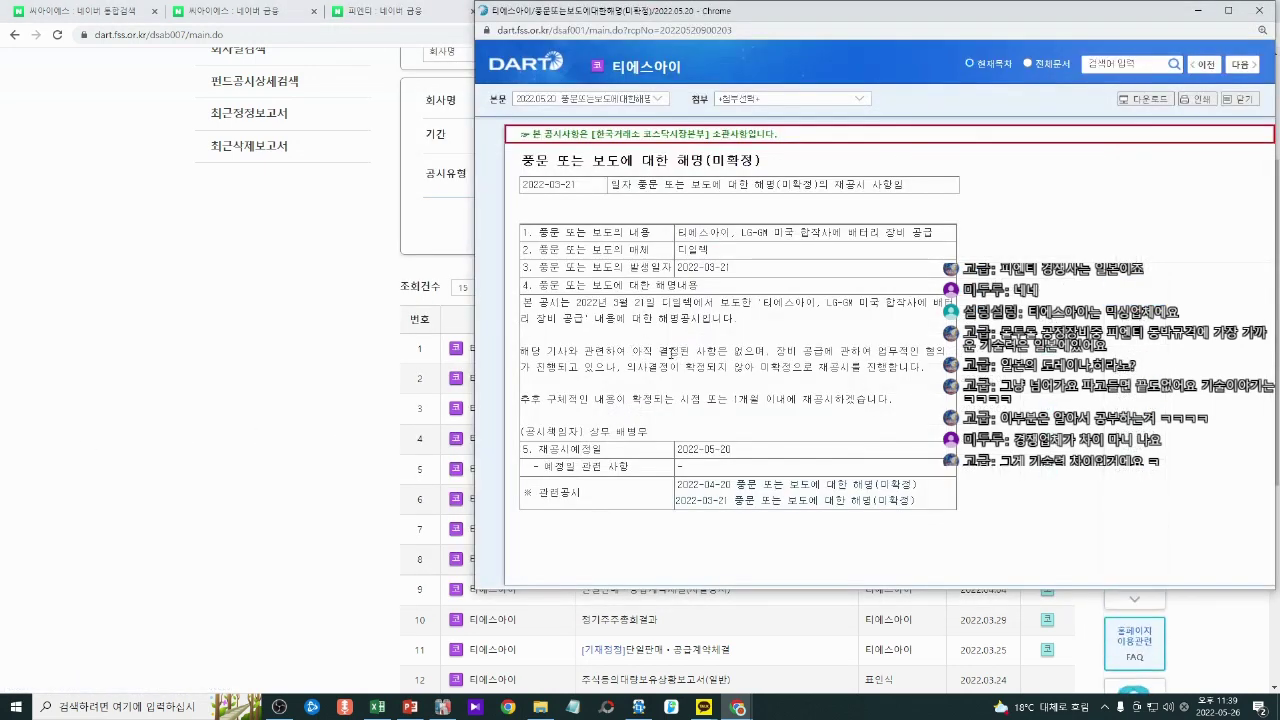
left_click_drag(699, 236, 752, 234)
left_click(862, 231)
double_click(720, 255)
left_click_drag(596, 301, 806, 302)
left_click(707, 320)
left_click_drag(590, 319, 826, 351)
left_click_drag(668, 351, 815, 352)
left_click(815, 352)
left_click(200, 430)
Step: In the Excel comparison table, enter 98547*1000000/100000000 as 티에스아이's March 2022 order backlog in H35
left_click(377, 706)
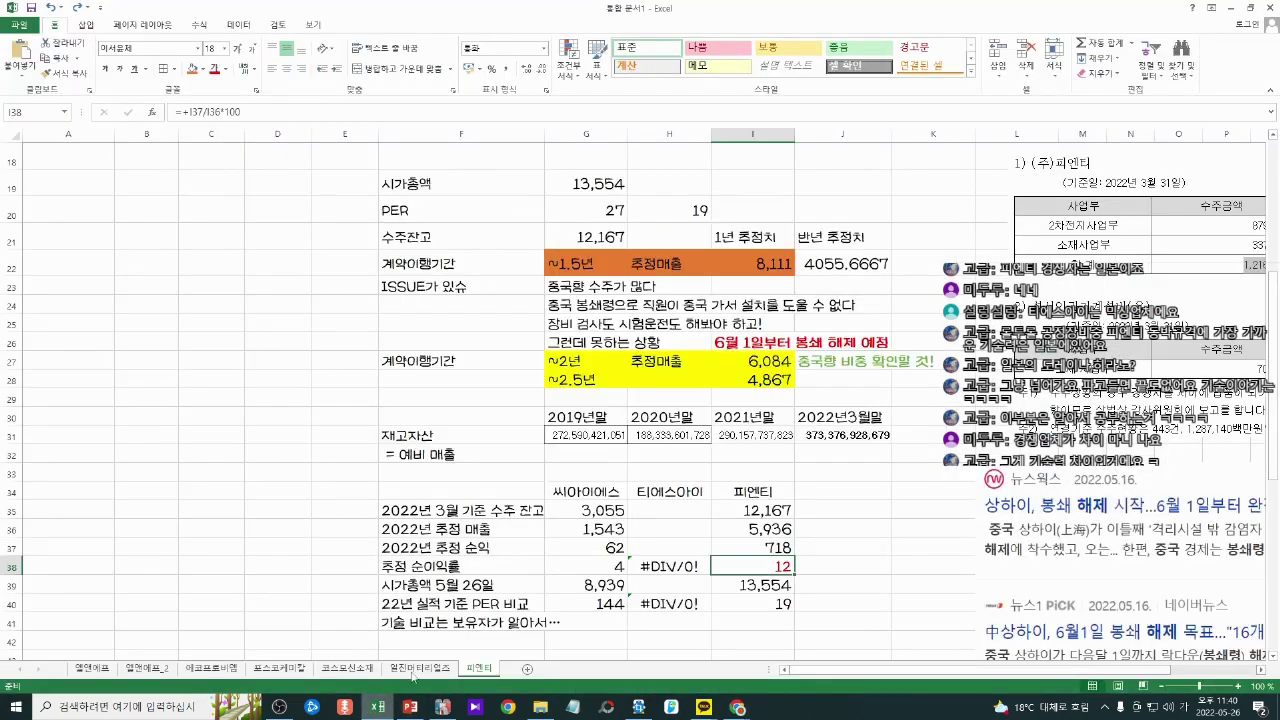
left_click(670, 509)
type("98547")
left_click(735, 528)
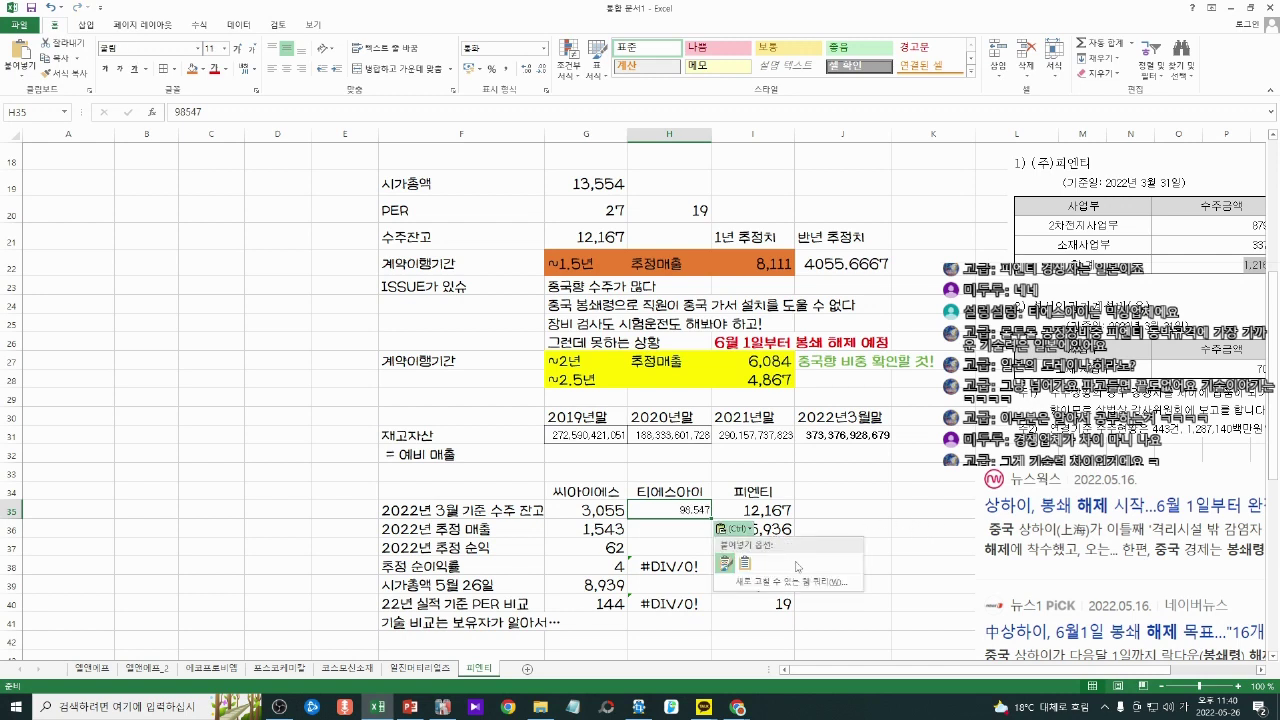
left_click(740, 557)
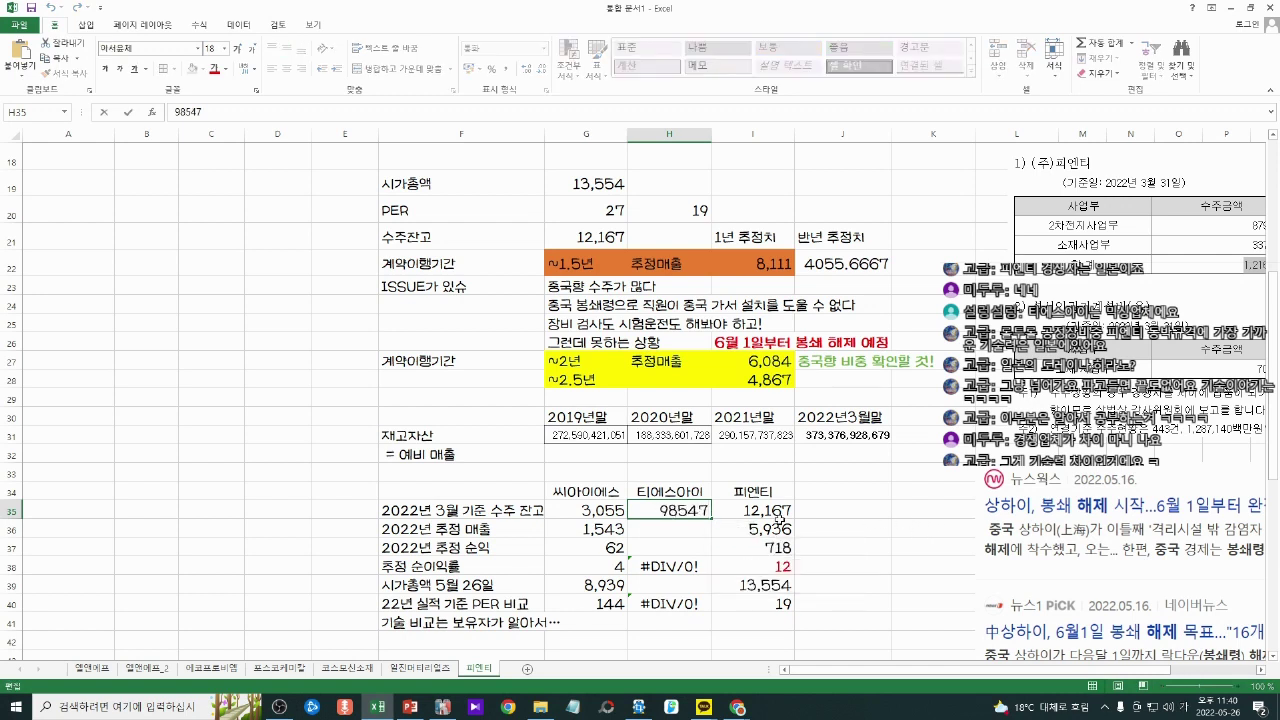
key("F2")
key("Home")
type("+")
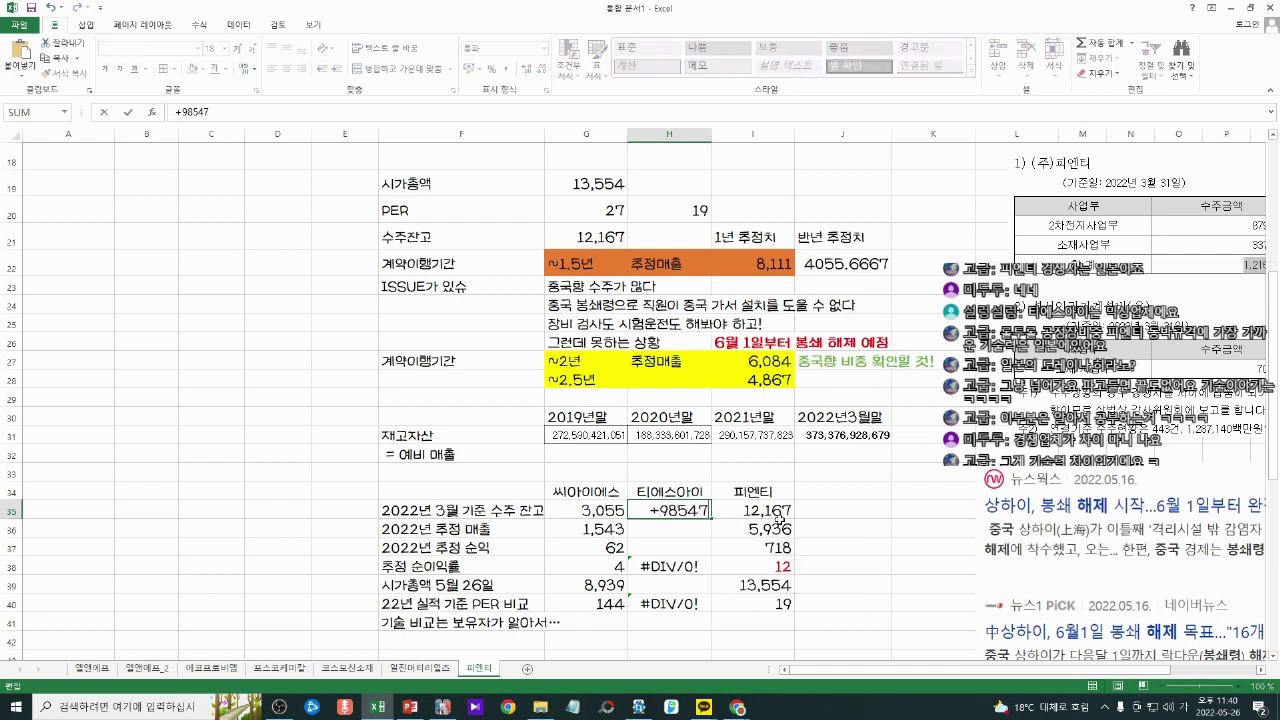
key("End")
type("*100")
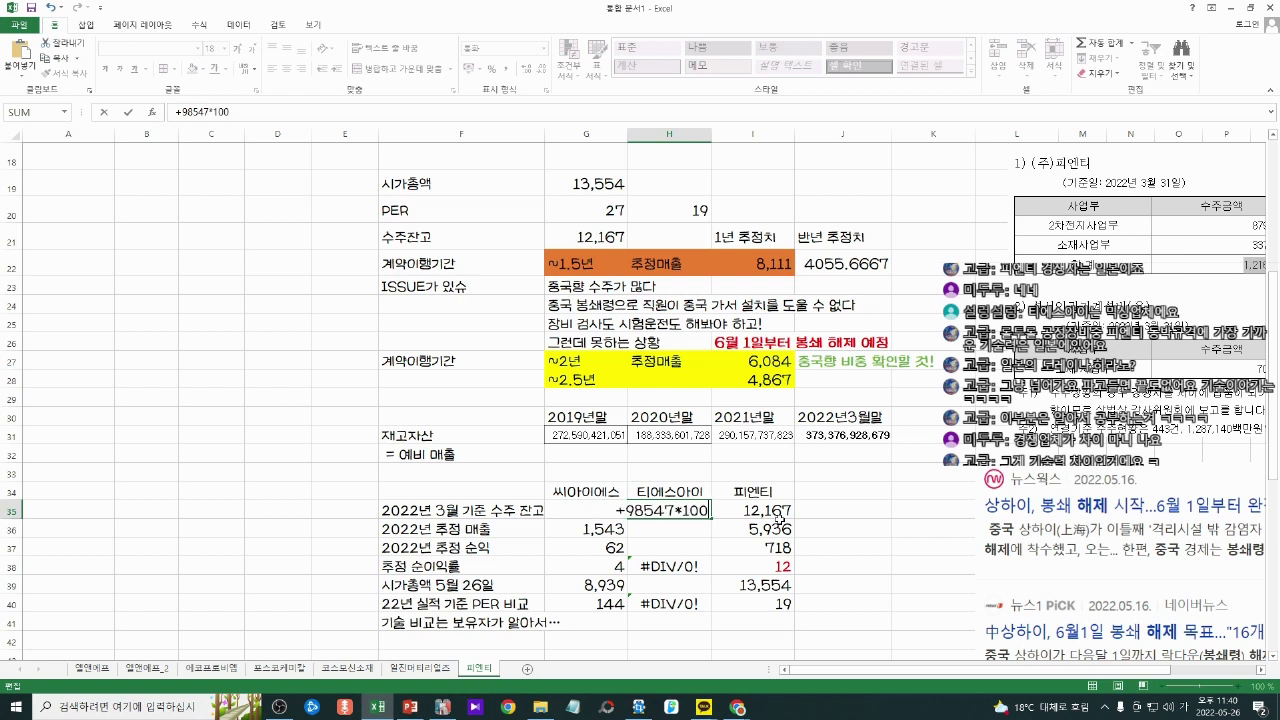
type("0000/")
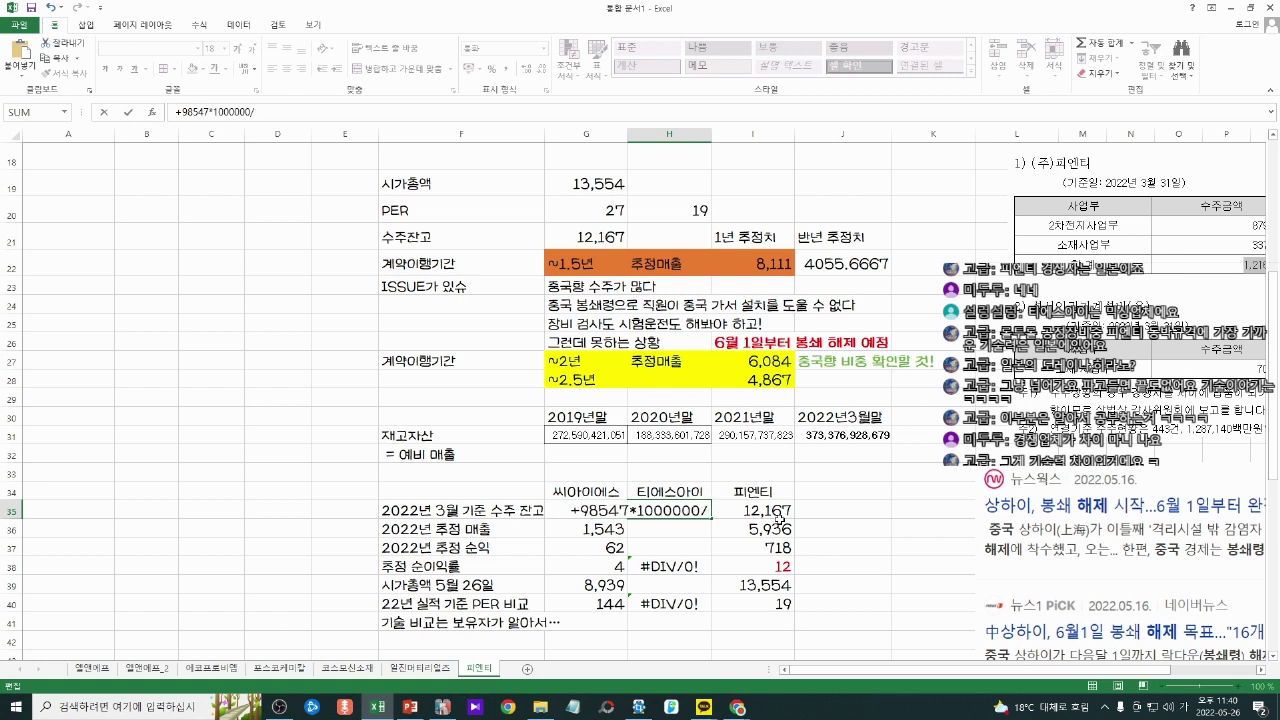
type("100000000")
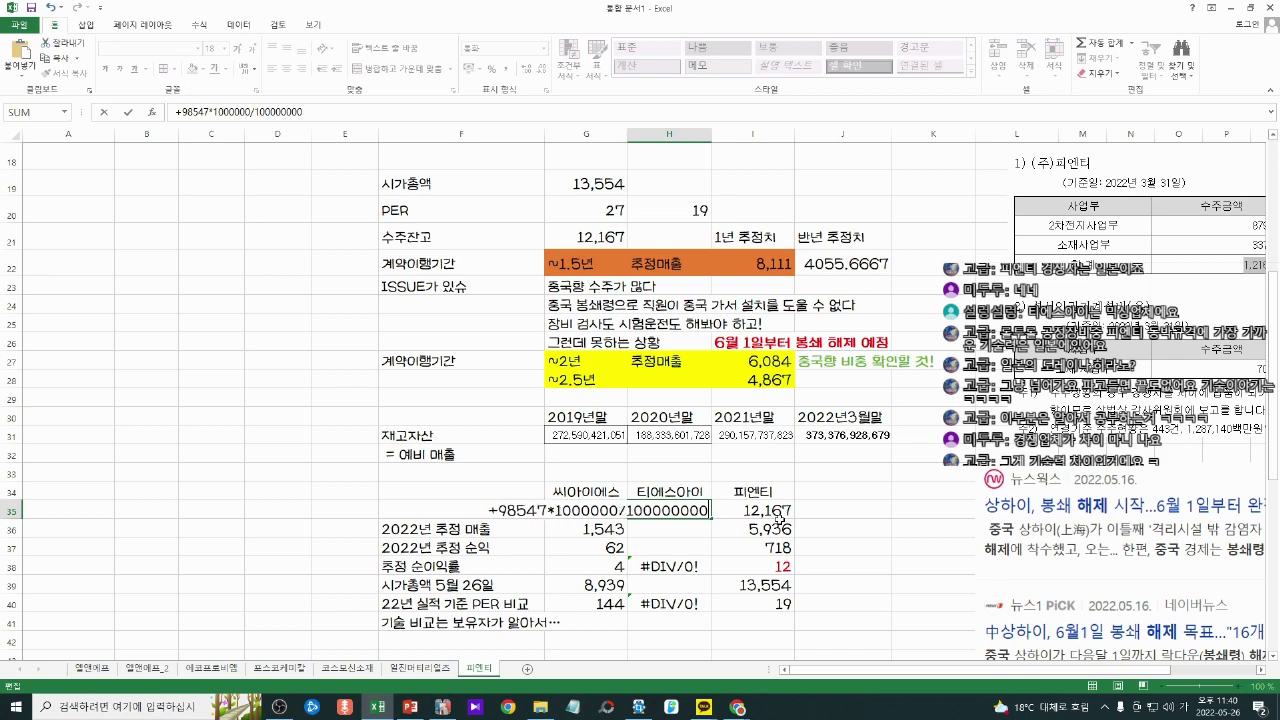
key("ctrl+Return")
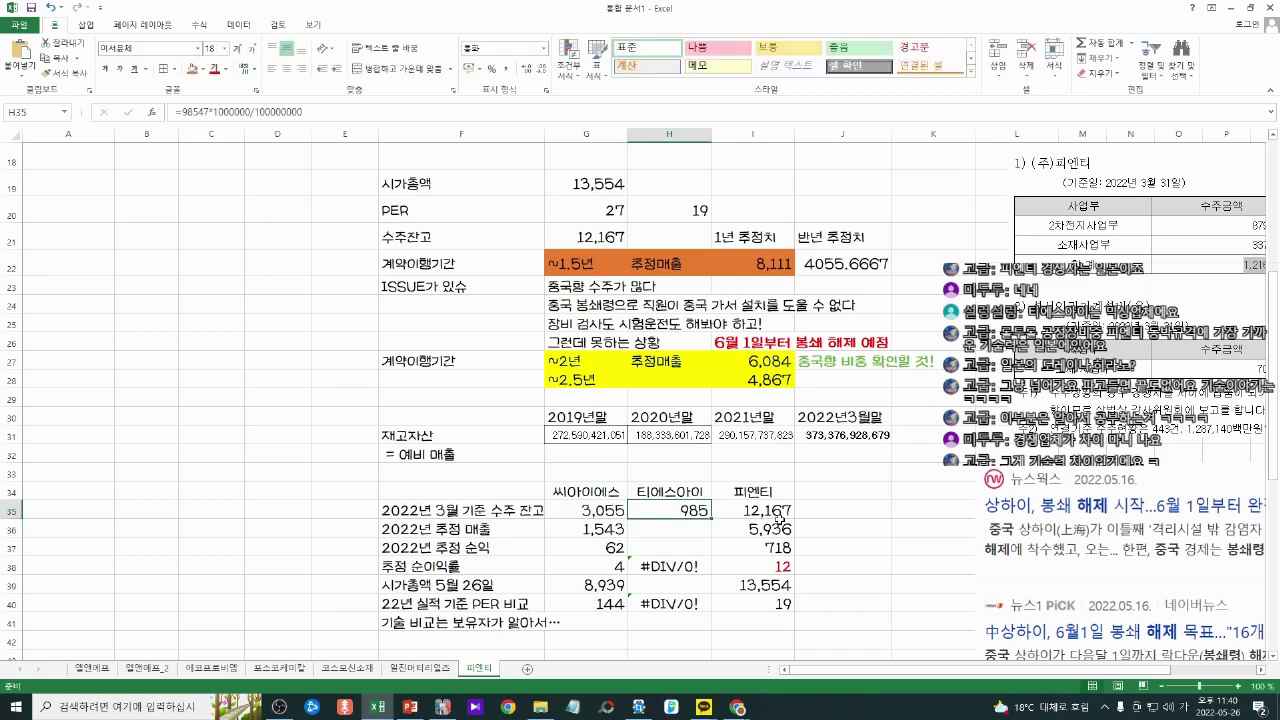
Step: Switch to Chrome, search Naver for 티에스아이 and open its Naver 금융 stock page
left_click(737, 706)
left_click(383, 653)
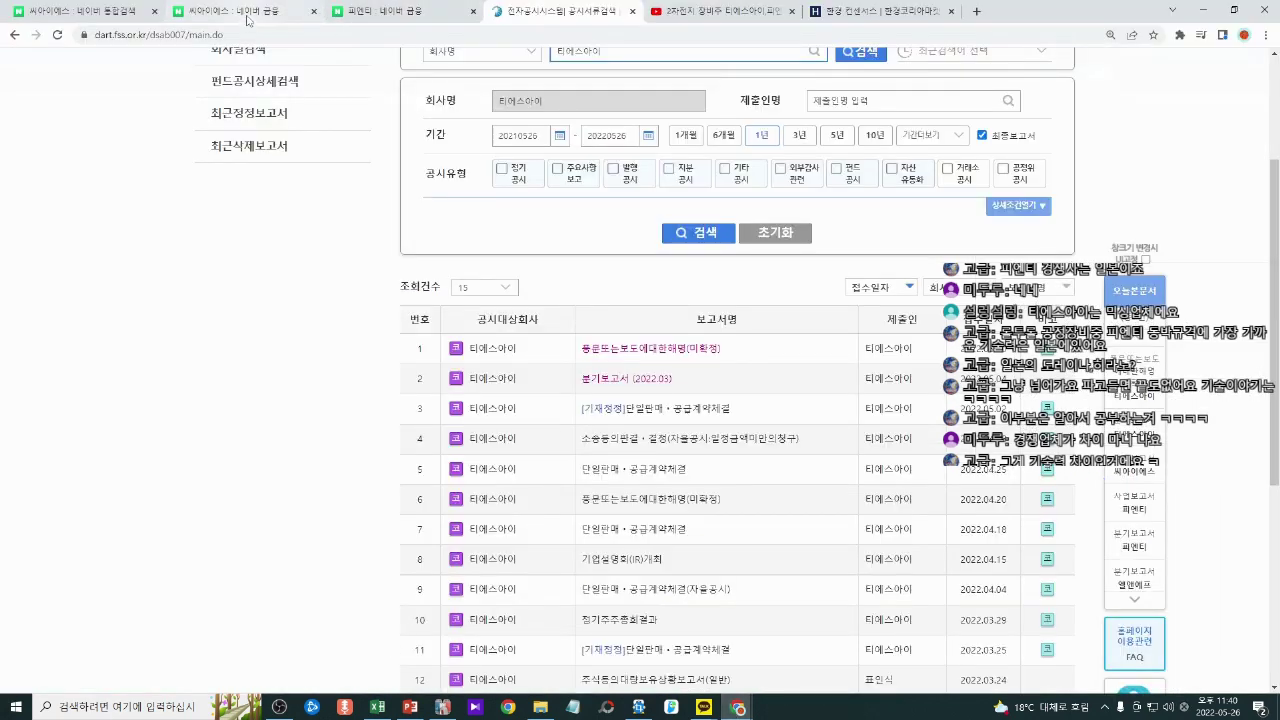
left_click(85, 11)
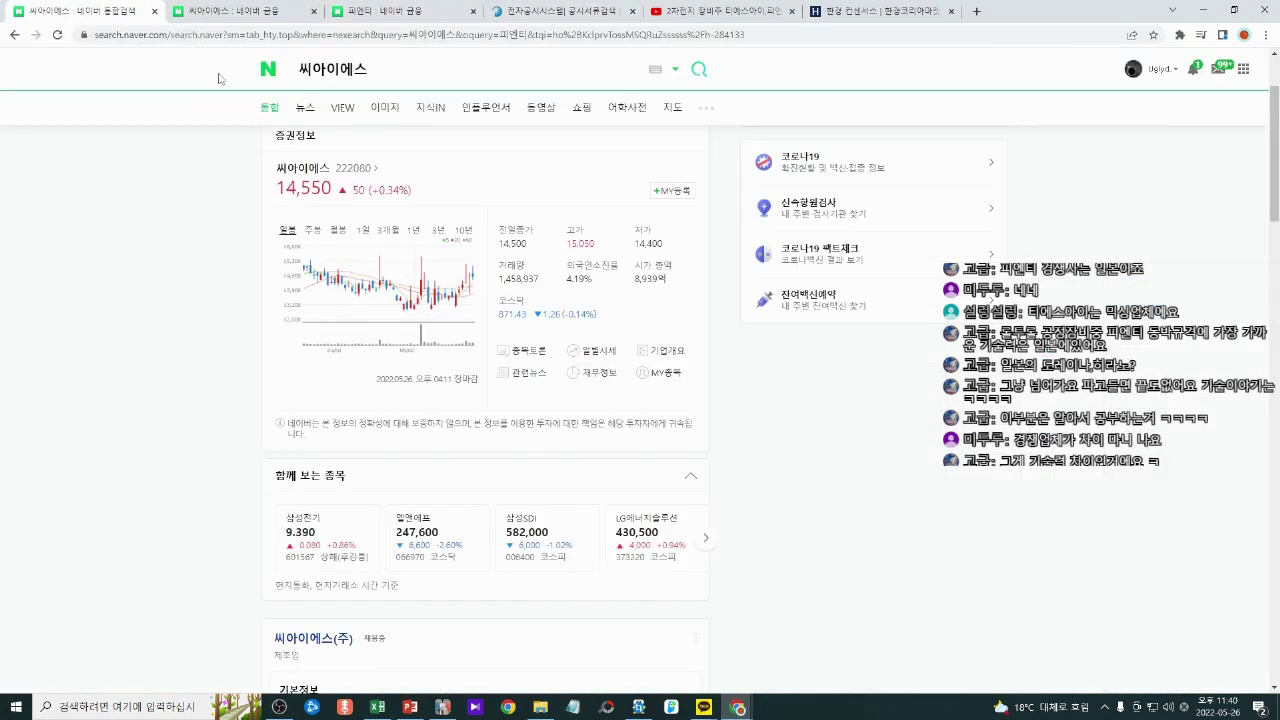
double_click(403, 72)
type("티에스아이")
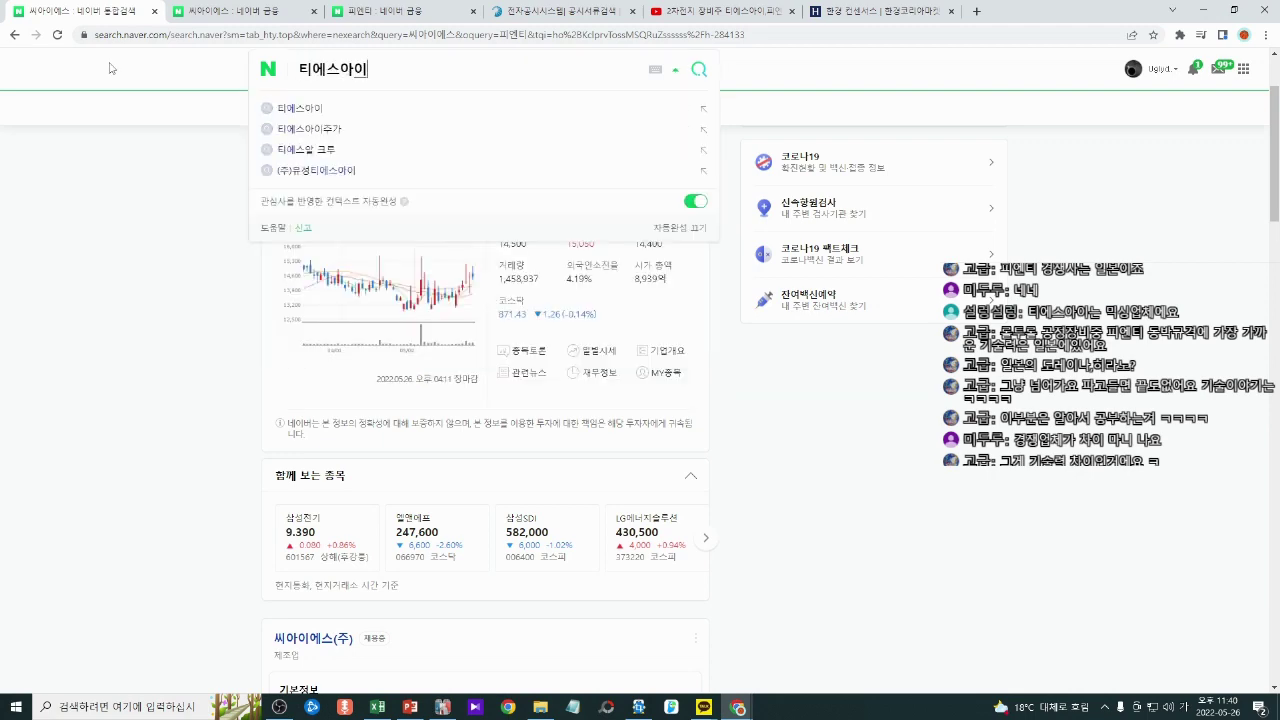
key("Return")
scroll(380, 496, "down", 4)
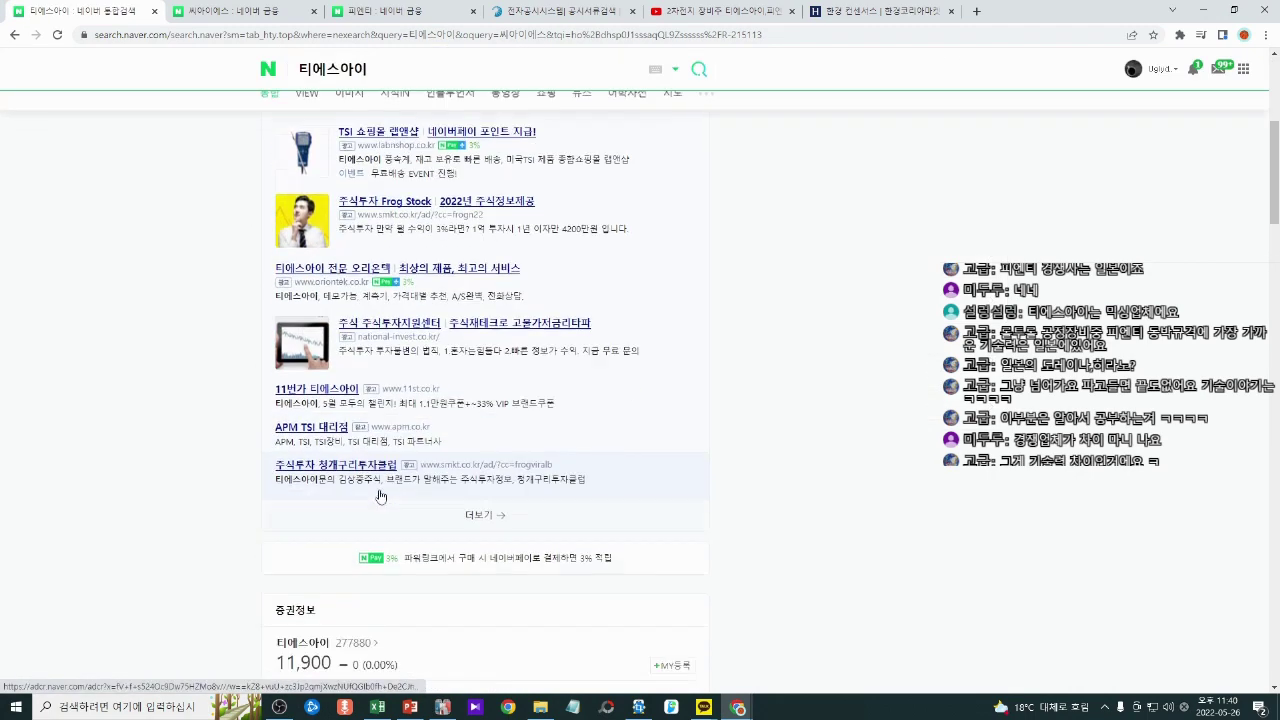
scroll(380, 496, "down", 3)
left_click(347, 400)
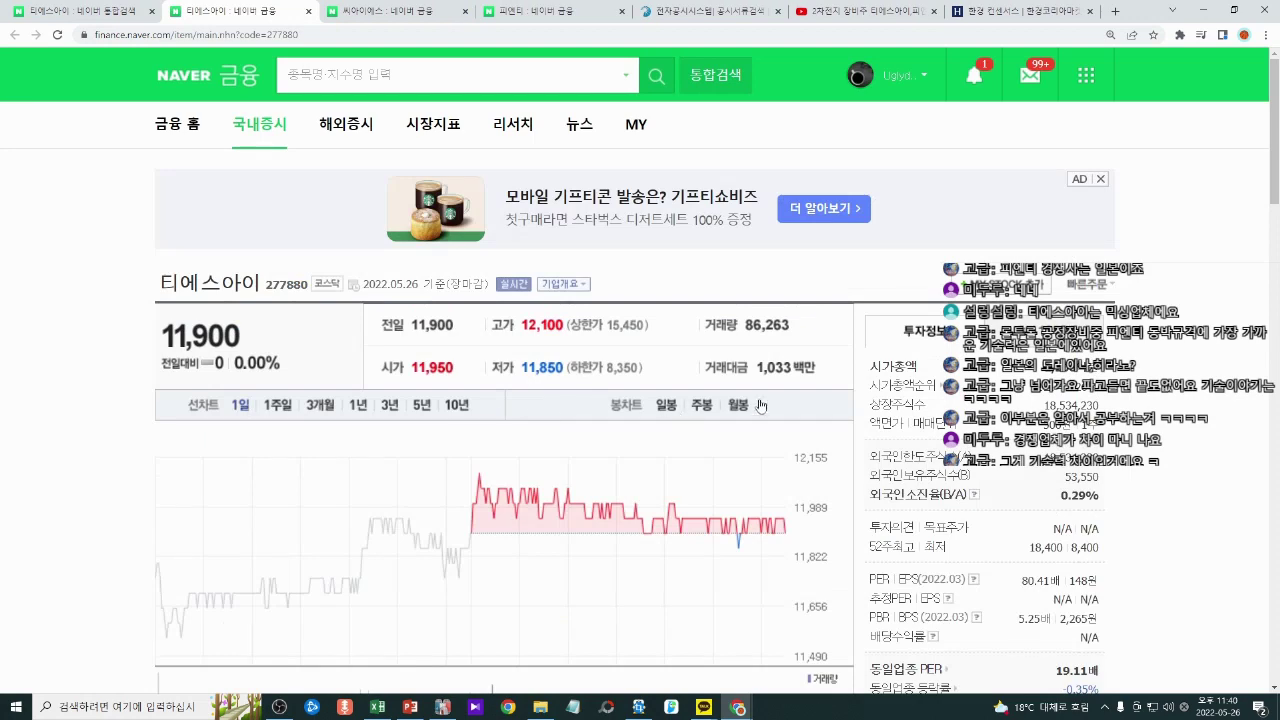
Step: Switch to Excel and enter 2206 as 티에스아이's May 26 market capitalization in H39
key("alt+Tab")
left_click(674, 534)
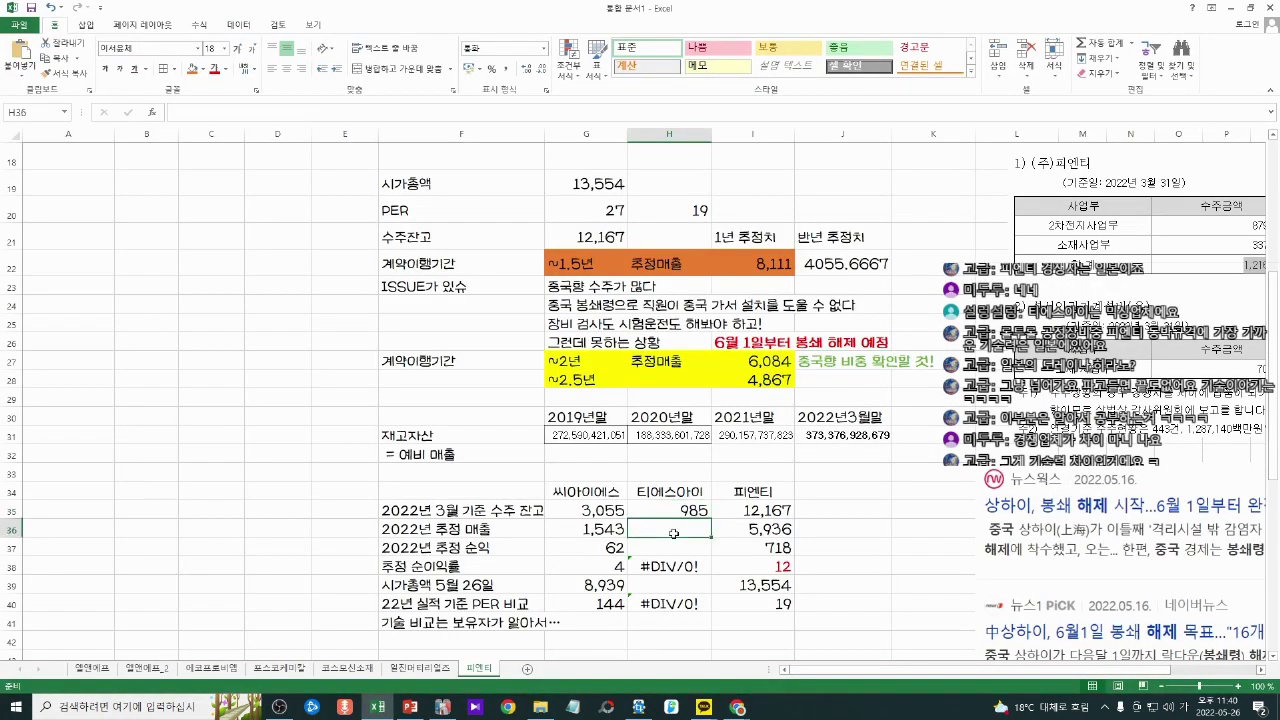
key("Down")
key("Down")
key("Down")
type("11900")
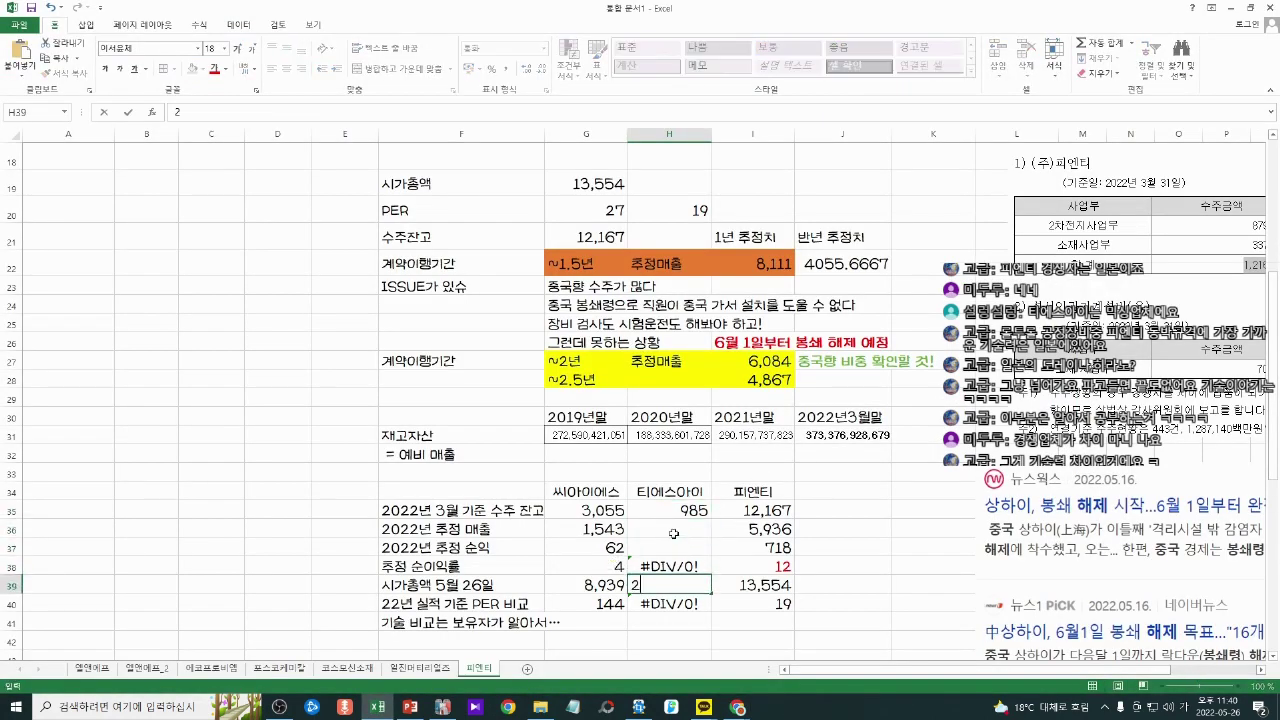
key("Return")
Step: Open 티에스아이's 종목분석 page in Chrome and examine the annual Financial Summary for 2021 revenue and 2022 estimates
key("alt+Tab")
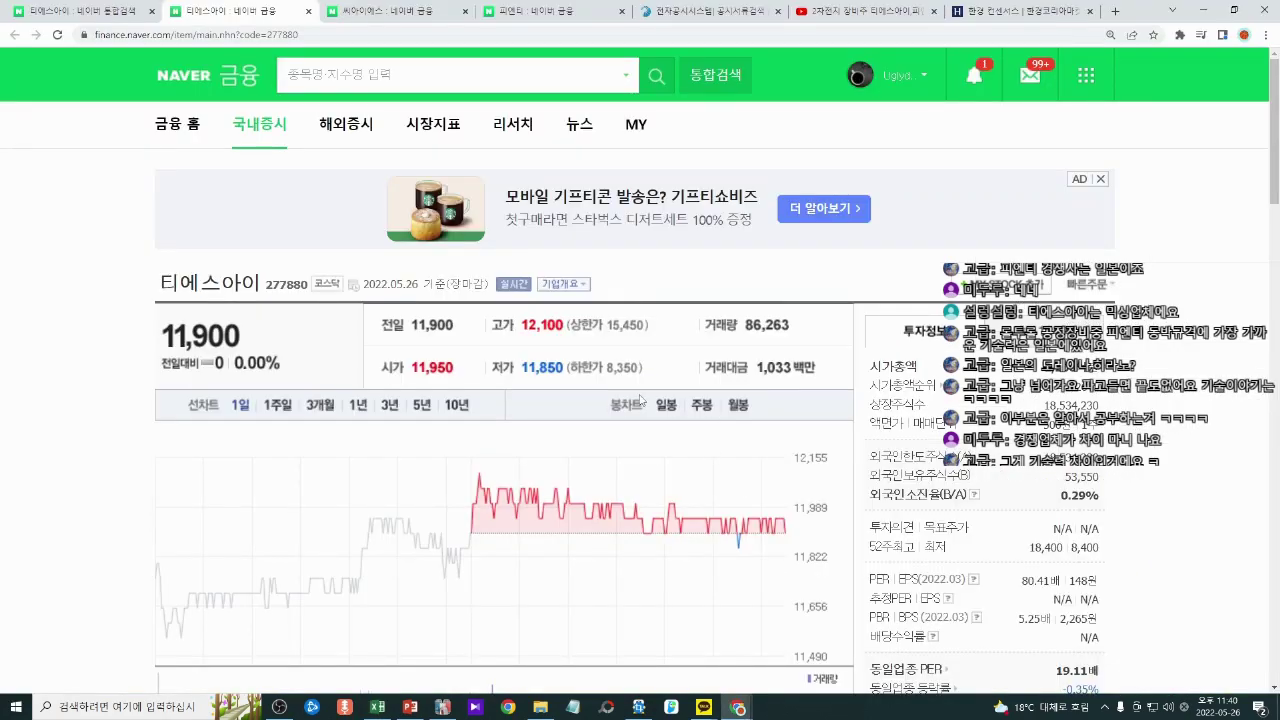
scroll(640, 400, "down", 3)
left_click(568, 476)
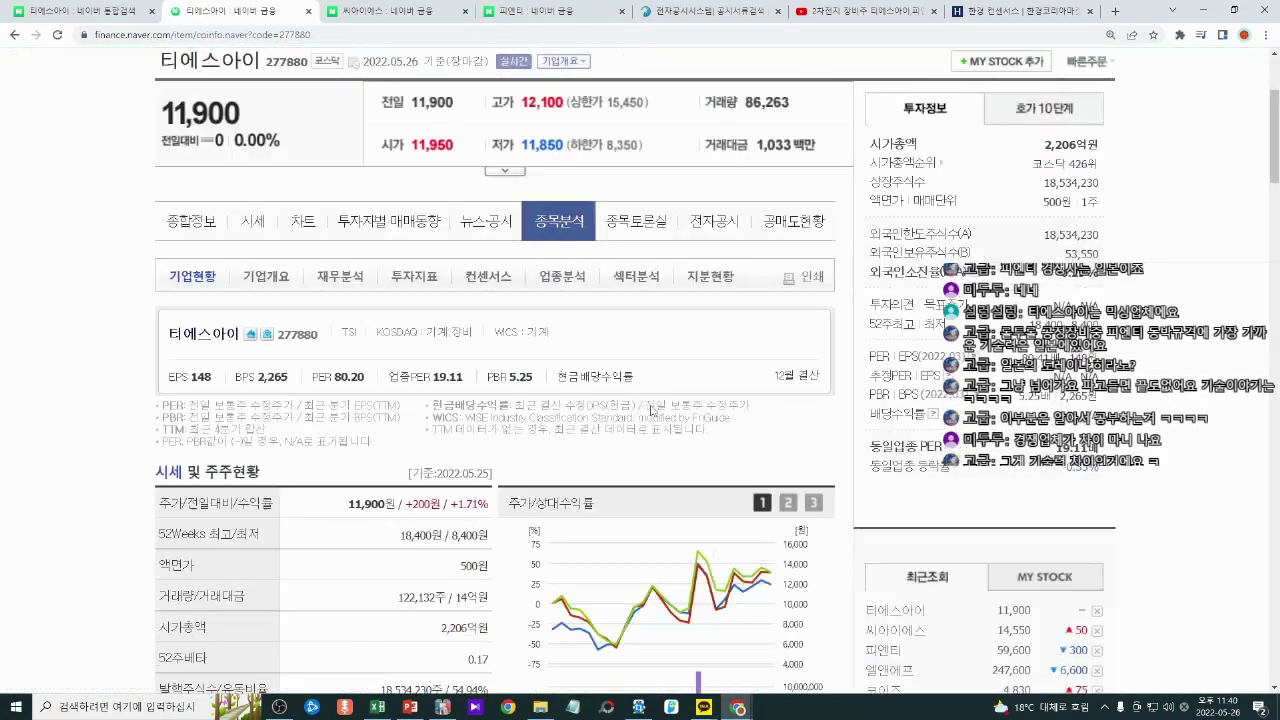
scroll(651, 409, "down", 15)
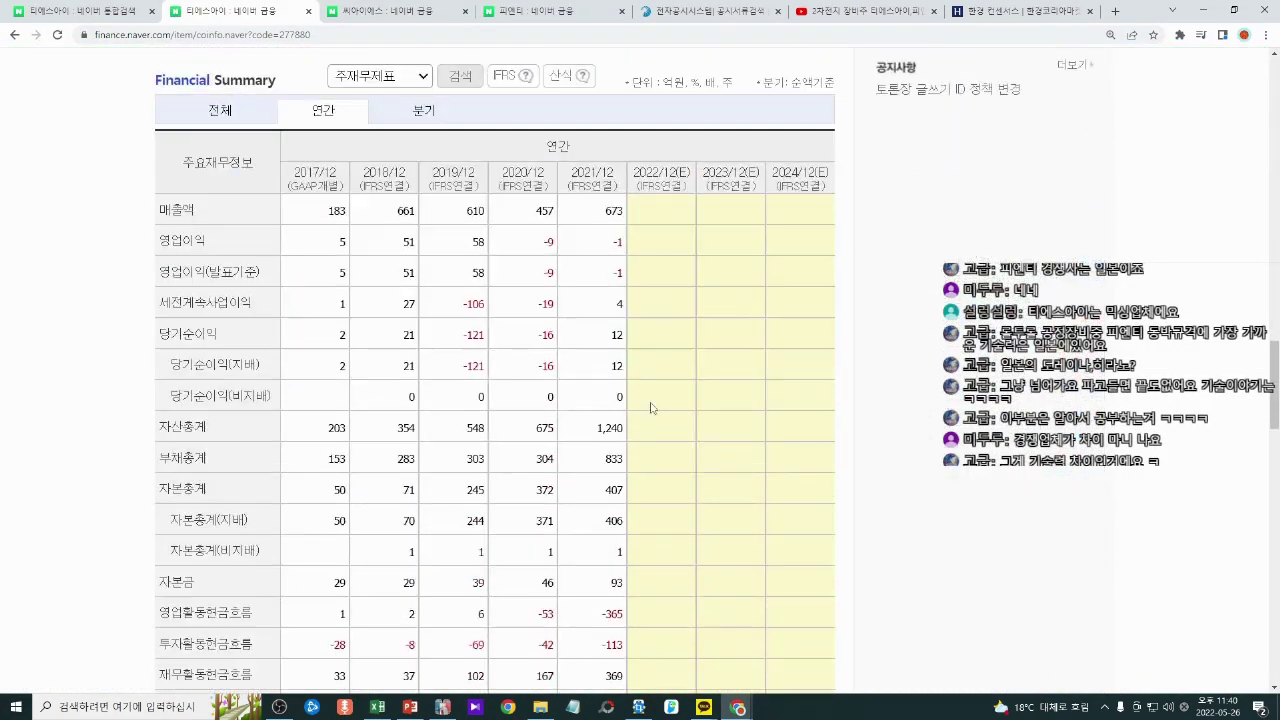
scroll(407, 283, "up", 2)
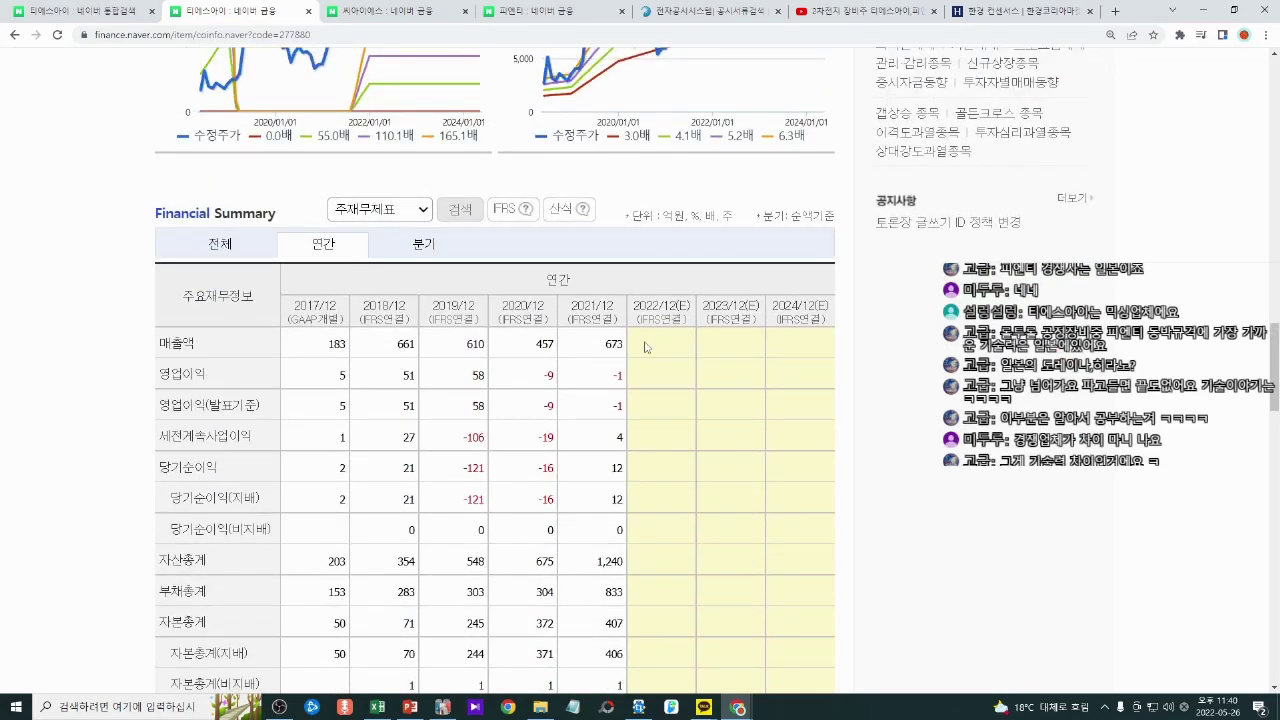
key("alt+Tab")
left_click(677, 534)
key("alt+Tab")
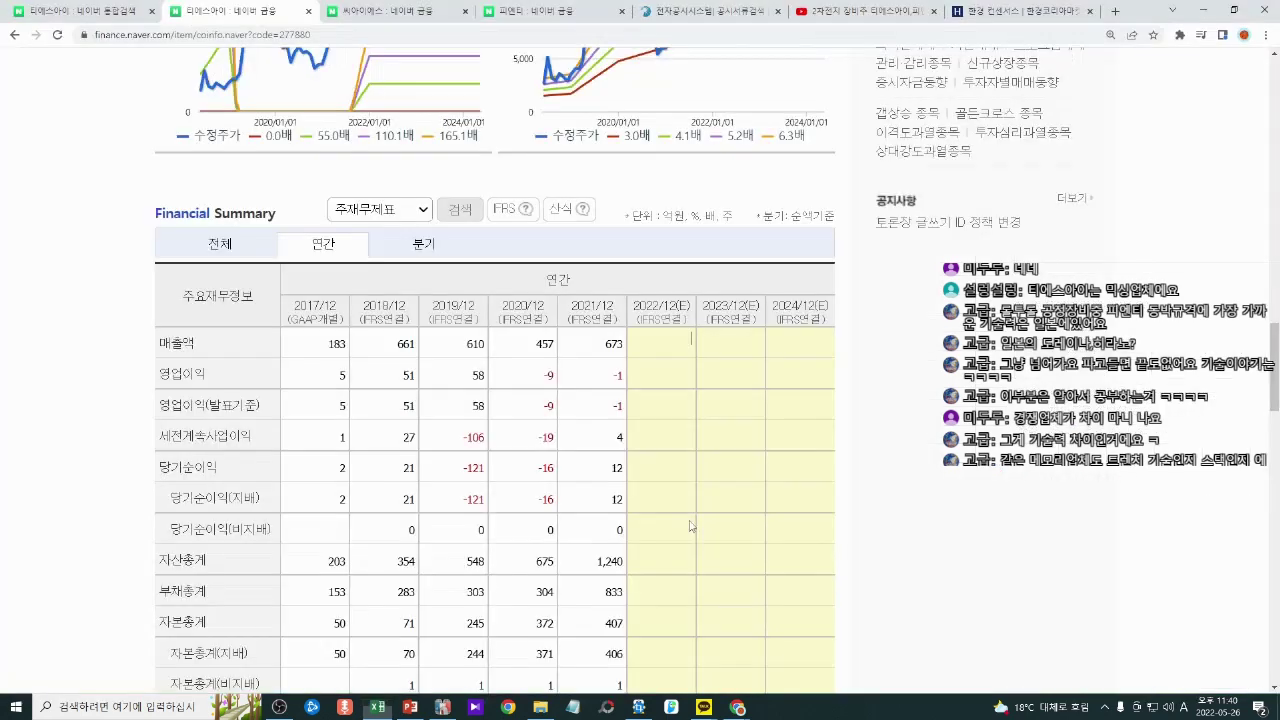
double_click(610, 344)
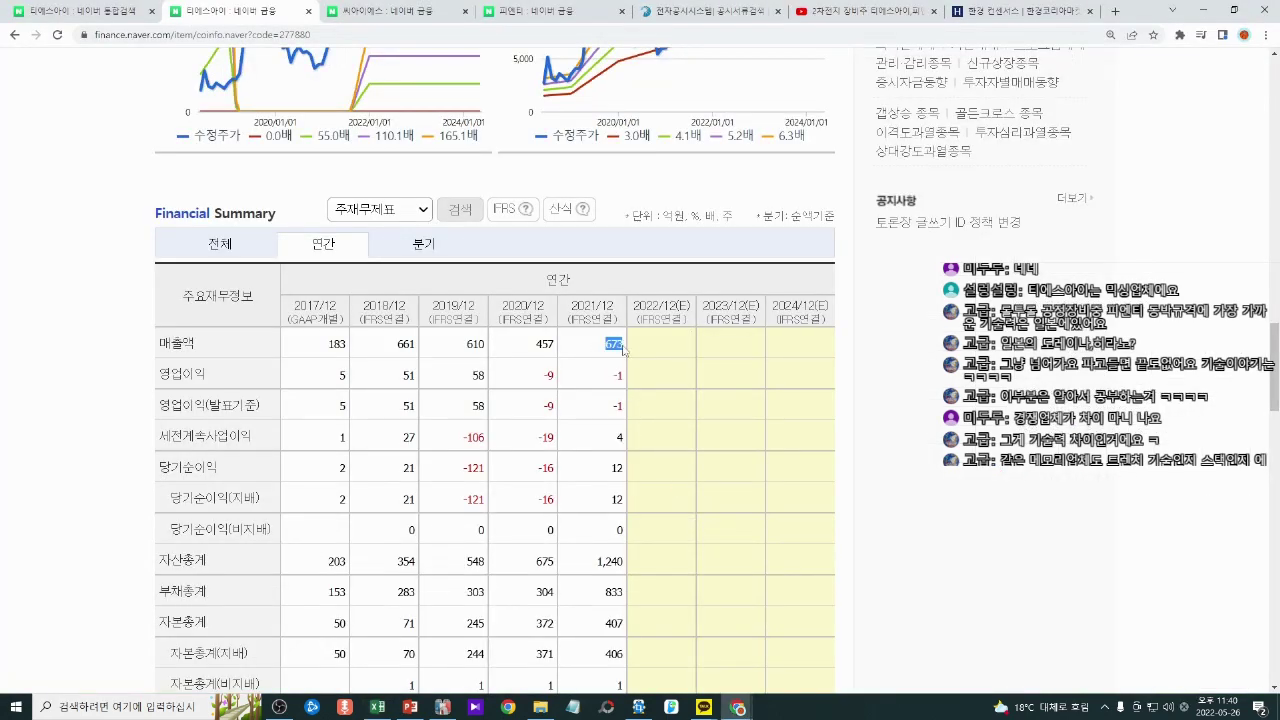
Step: Return to Excel and clear 티에스아이's whole comparison column, cells H33 to H41
key("alt+Tab")
left_click(661, 489)
left_click_drag(661, 481, 685, 622)
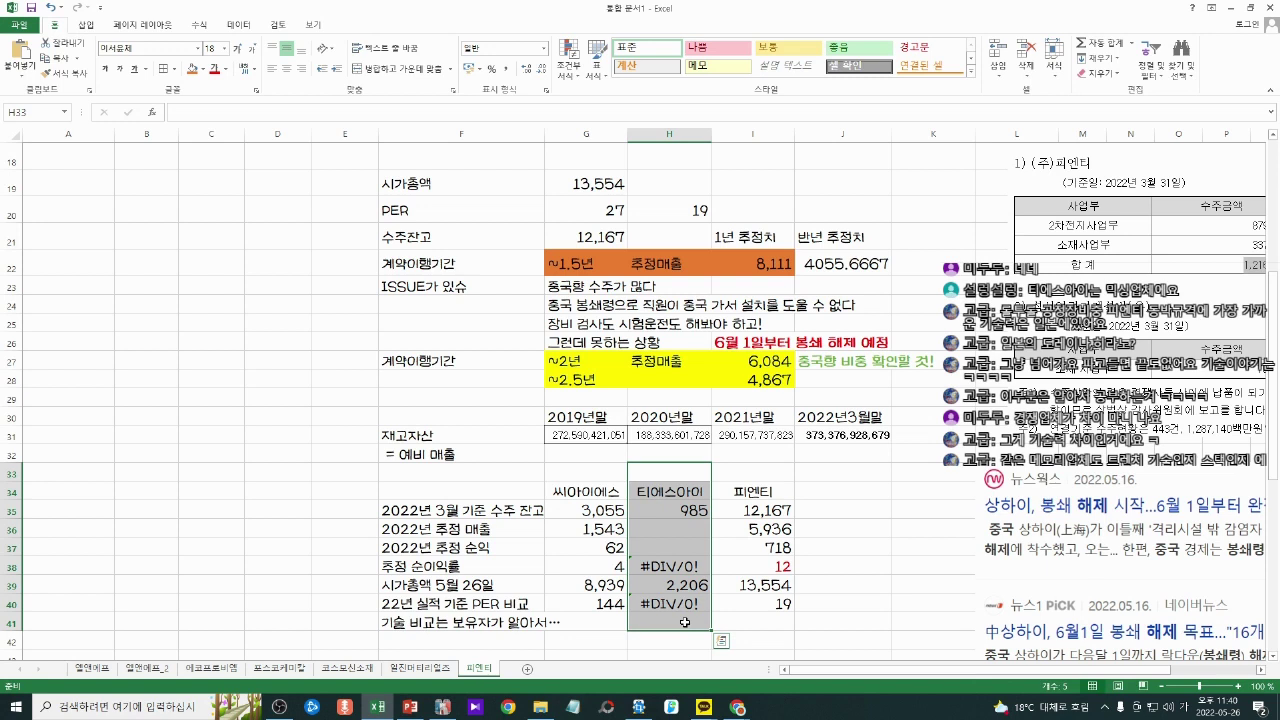
key("Delete")
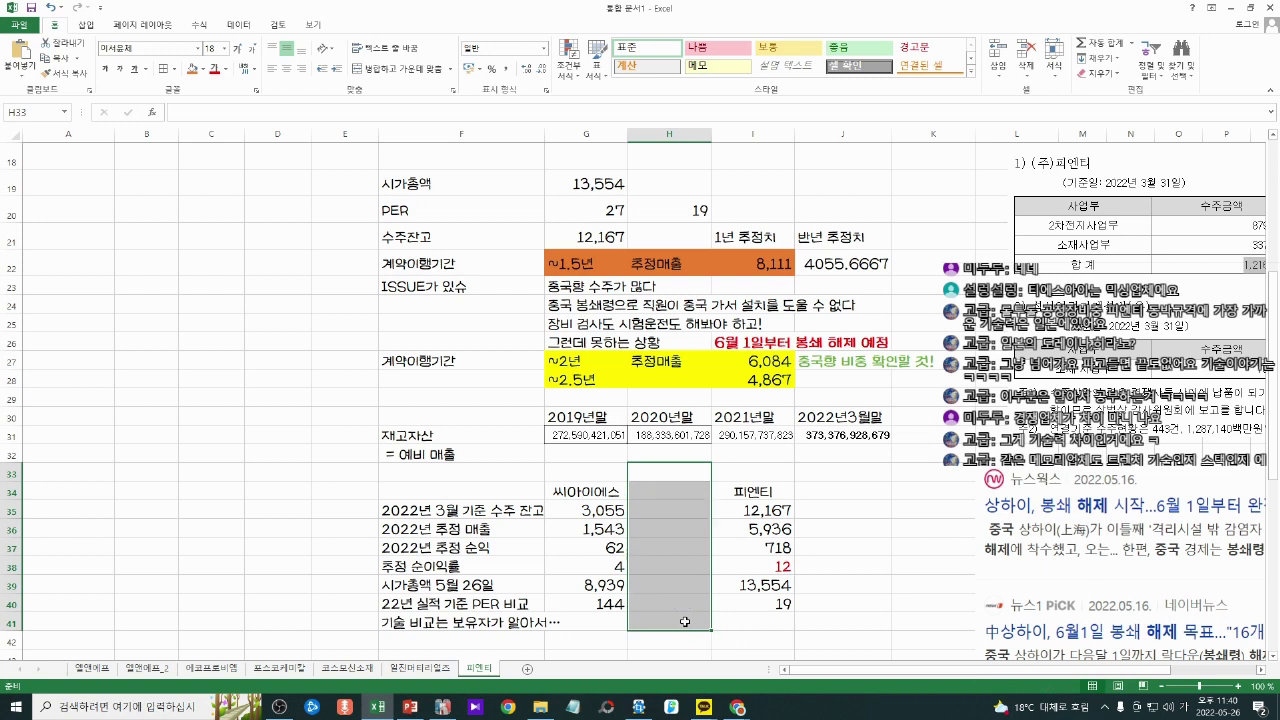
Step: Move 피엔티's comparison figures from I34:I40 to the emptied column starting at H34
left_click_drag(758, 494, 778, 605)
key("ctrl+x")
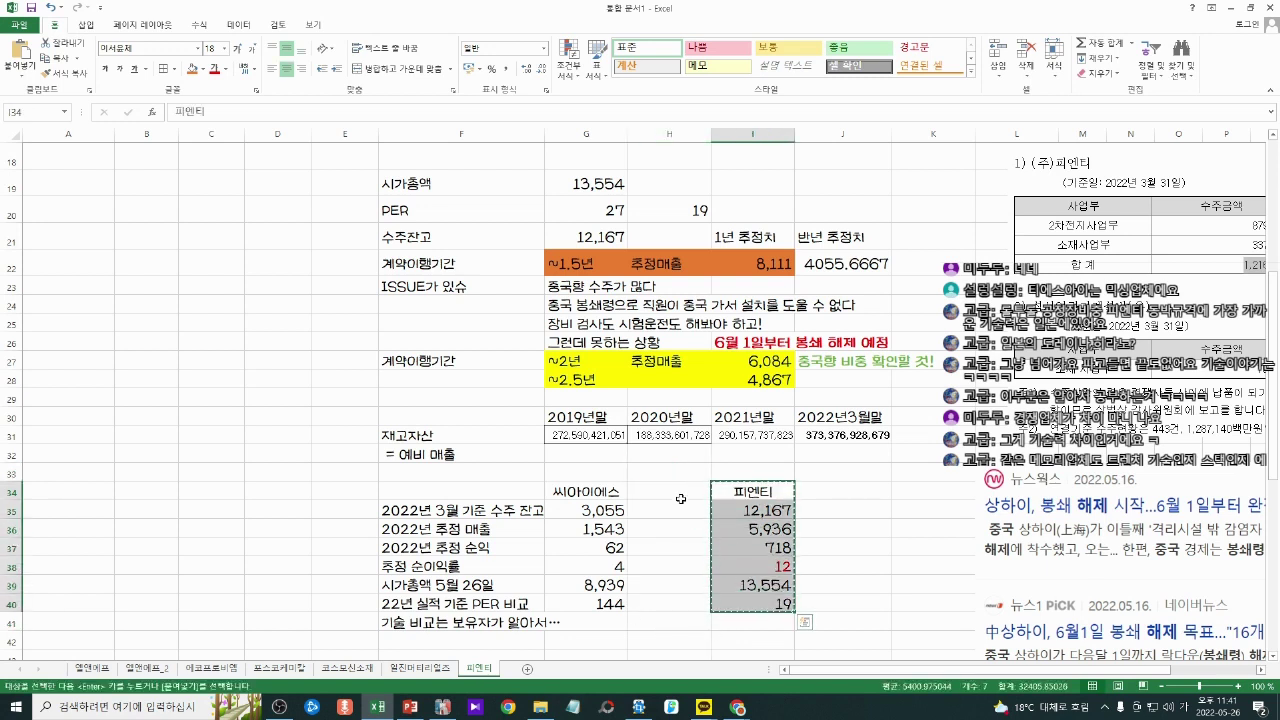
left_click(680, 496)
key("ctrl+v")
left_click(806, 587)
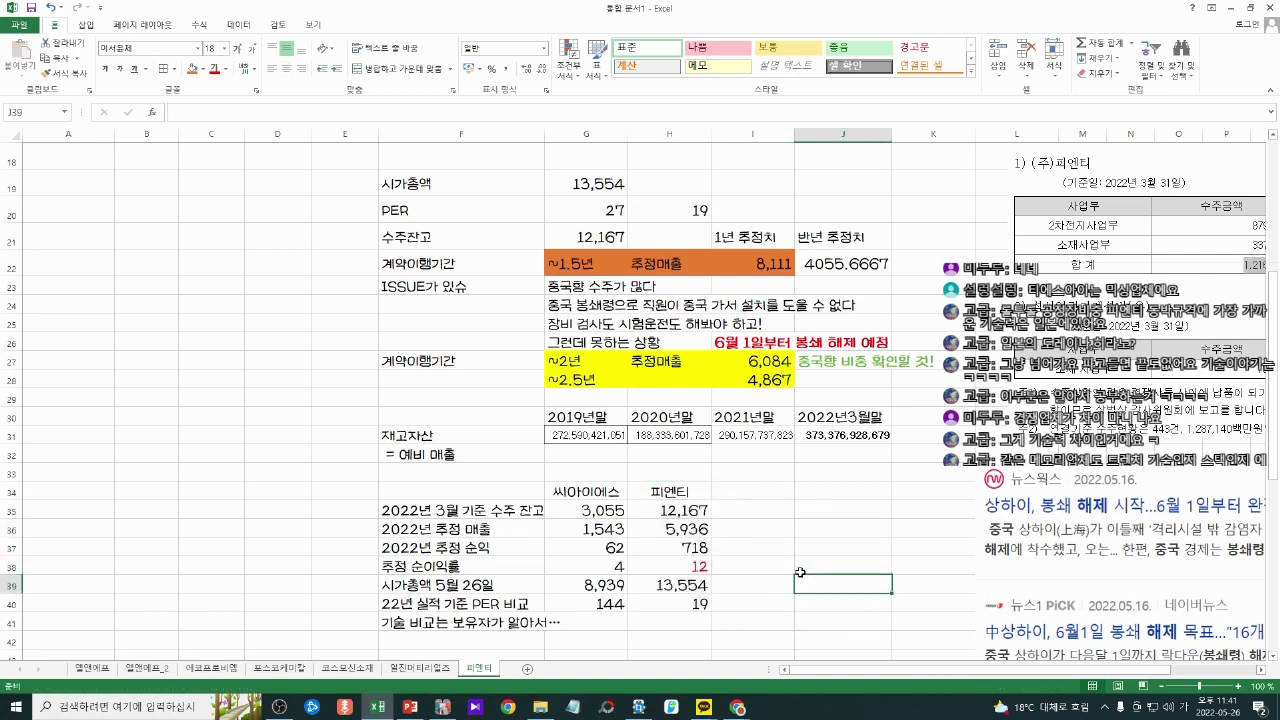
Step: Review 피엔티's backlog, net profit and margin in the moved column and compare with 씨아이에스's margin in G38
left_click(775, 564)
left_click(771, 588)
left_click(705, 511)
left_click(697, 548)
left_click(697, 566)
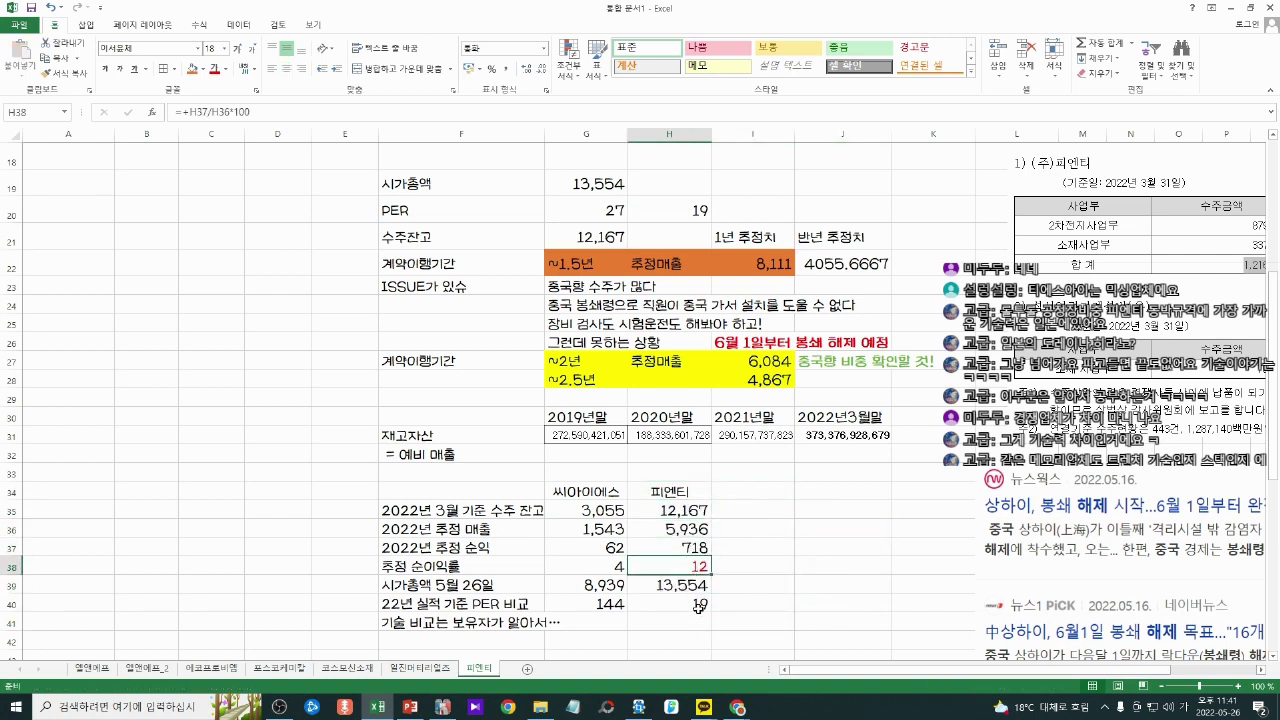
left_click(612, 571)
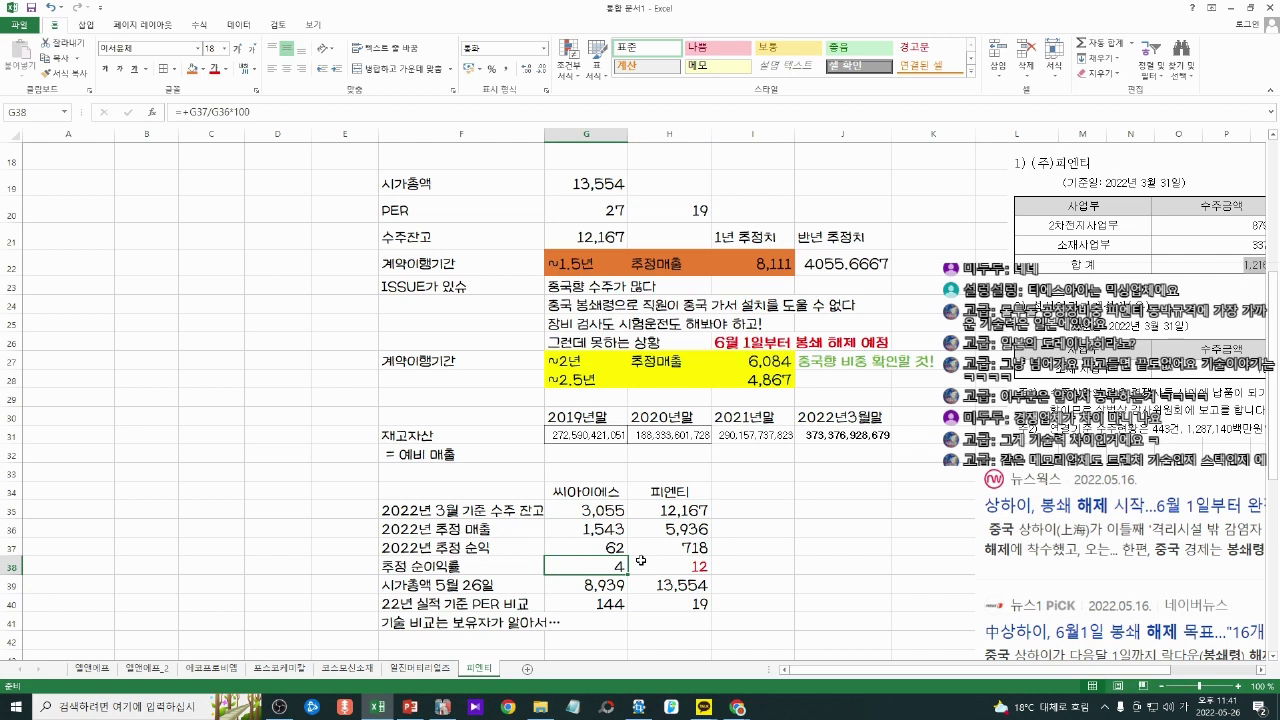
Step: Set 씨아이에스's net margin in G38 to 12 and recalculate its 2022 net profit in G37 as G36*G38/100
type("12")
key("Return")
key("Up")
key("Up")
type("+")
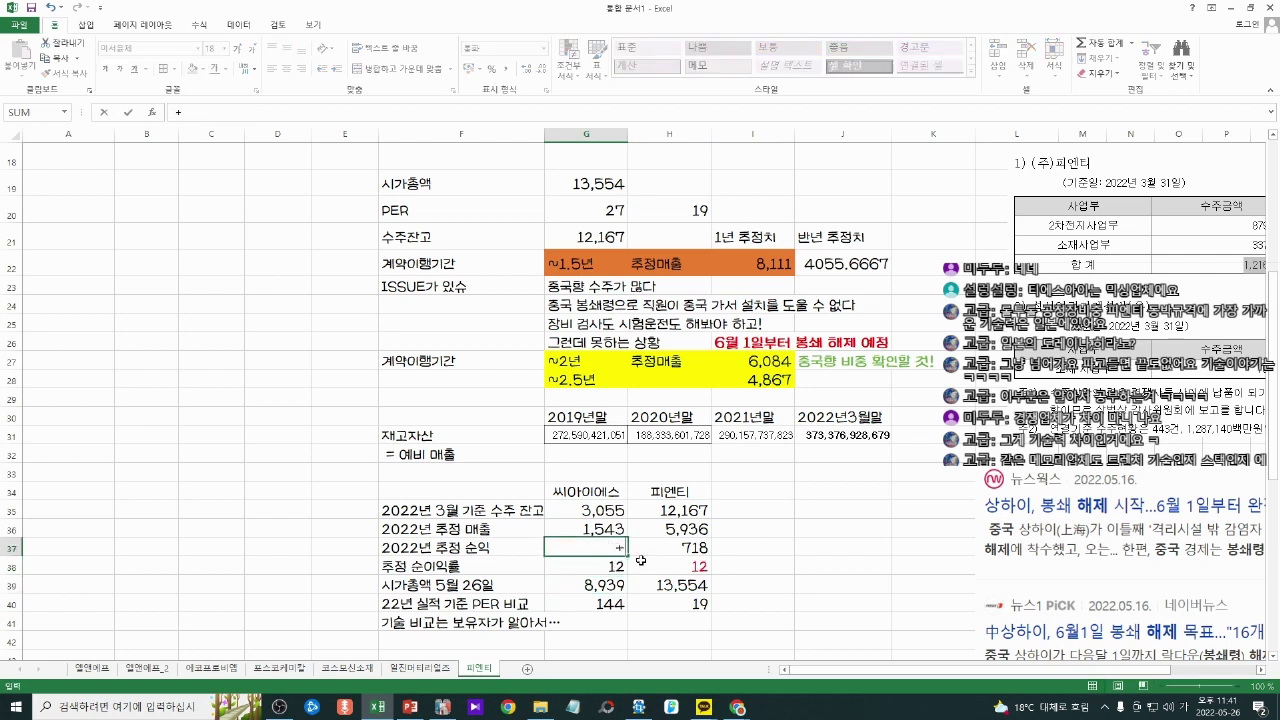
key("Up")
type("*")
key("Down")
type("/100")
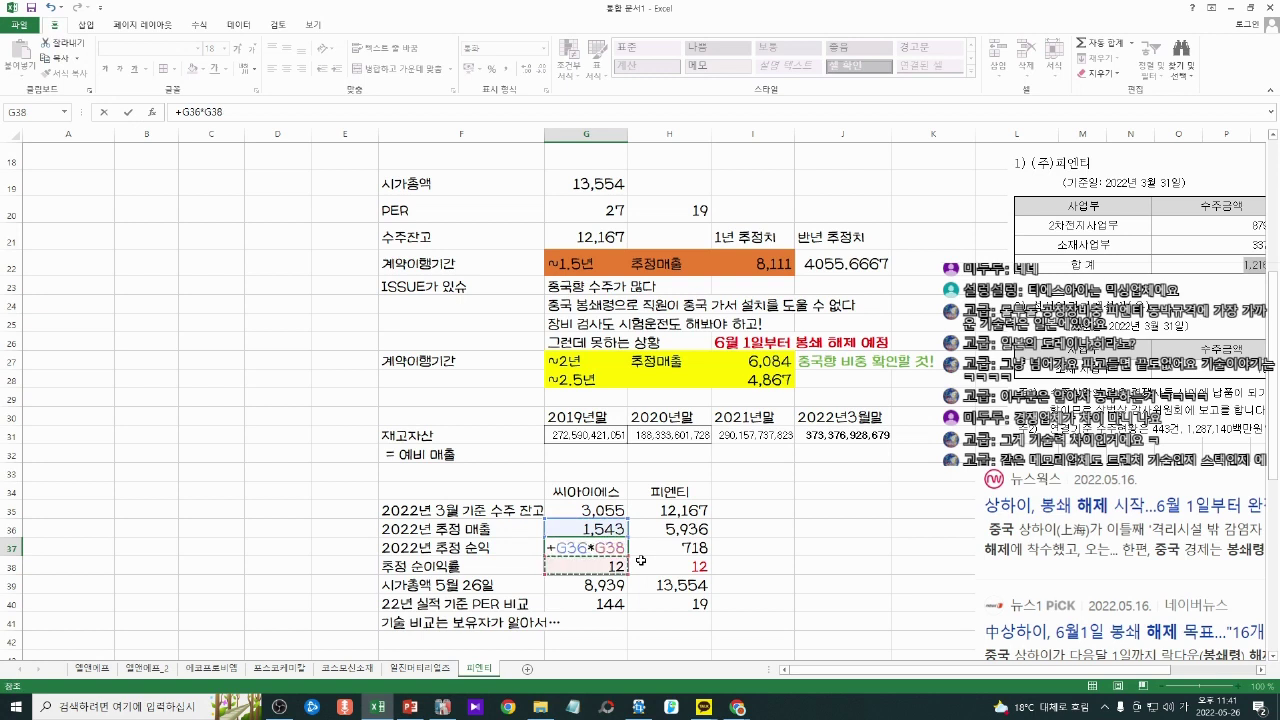
key("Return")
key("Down")
key("Down")
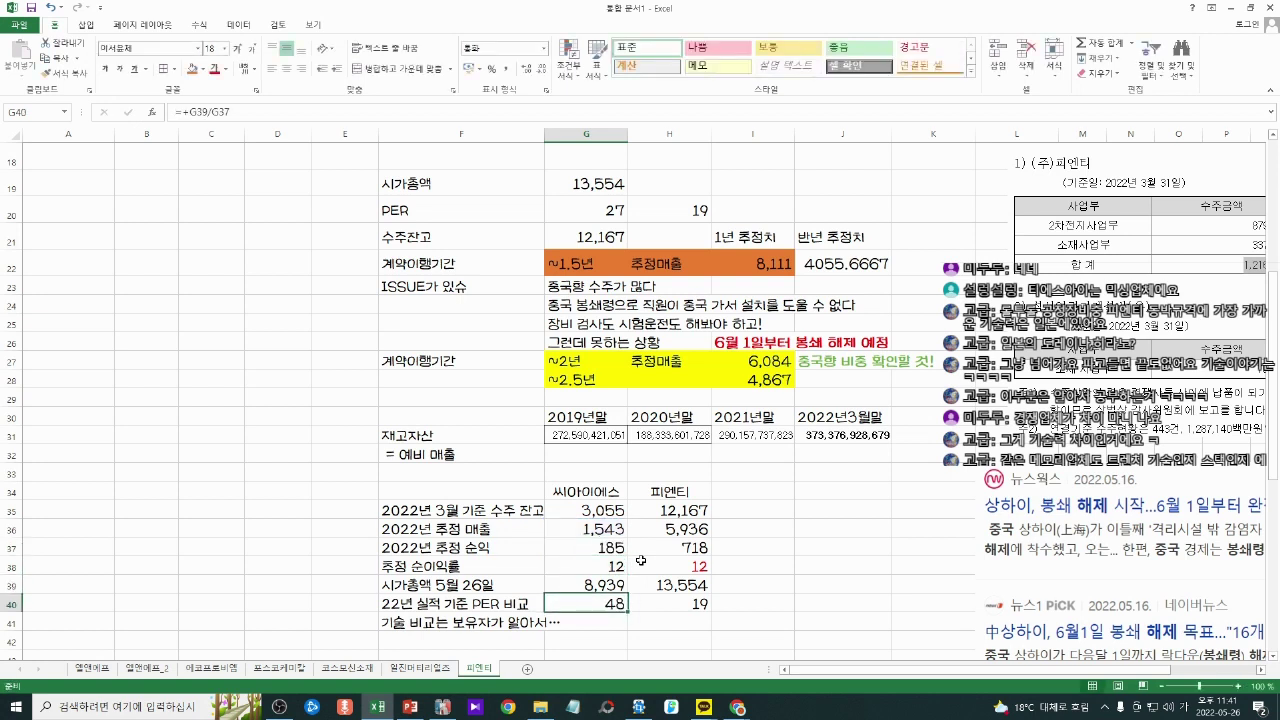
Step: Enter the note "경쟁업체 대비 싸긴 싼 것 같은데.. 적정밸류는?" in H42 below the comparison table
key("Right")
key("Down")
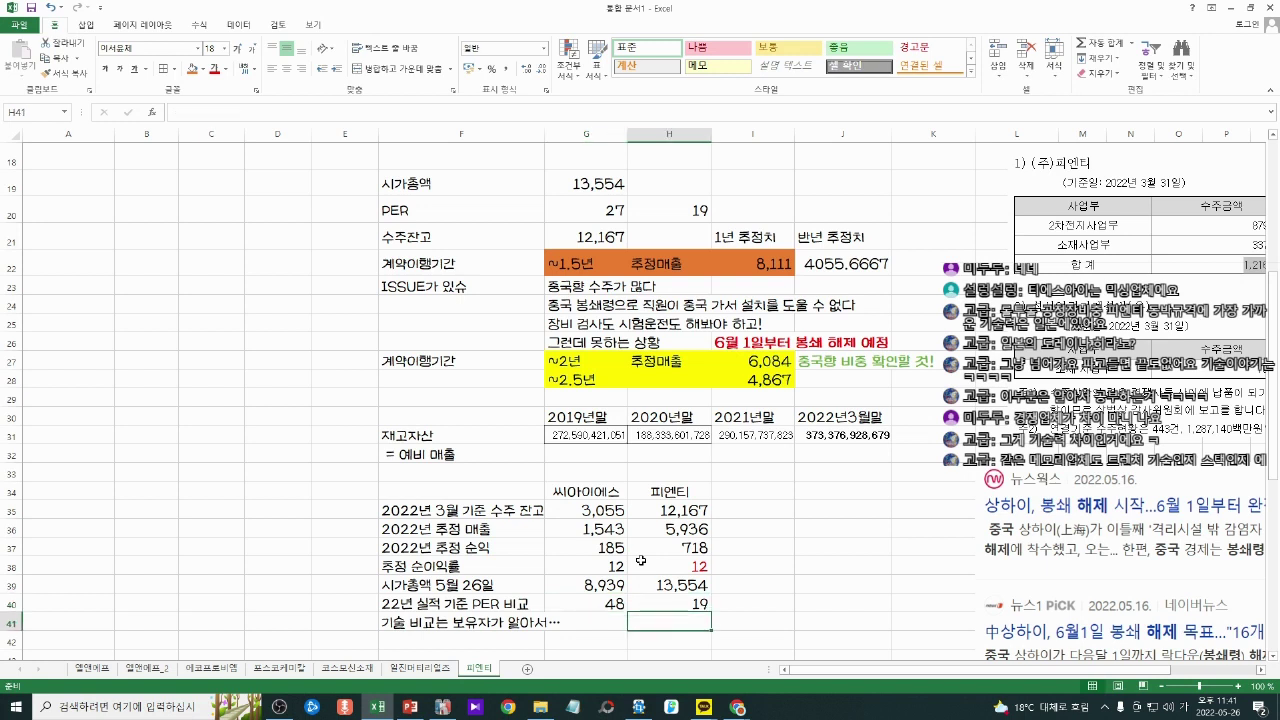
key("Down")
type("겨")
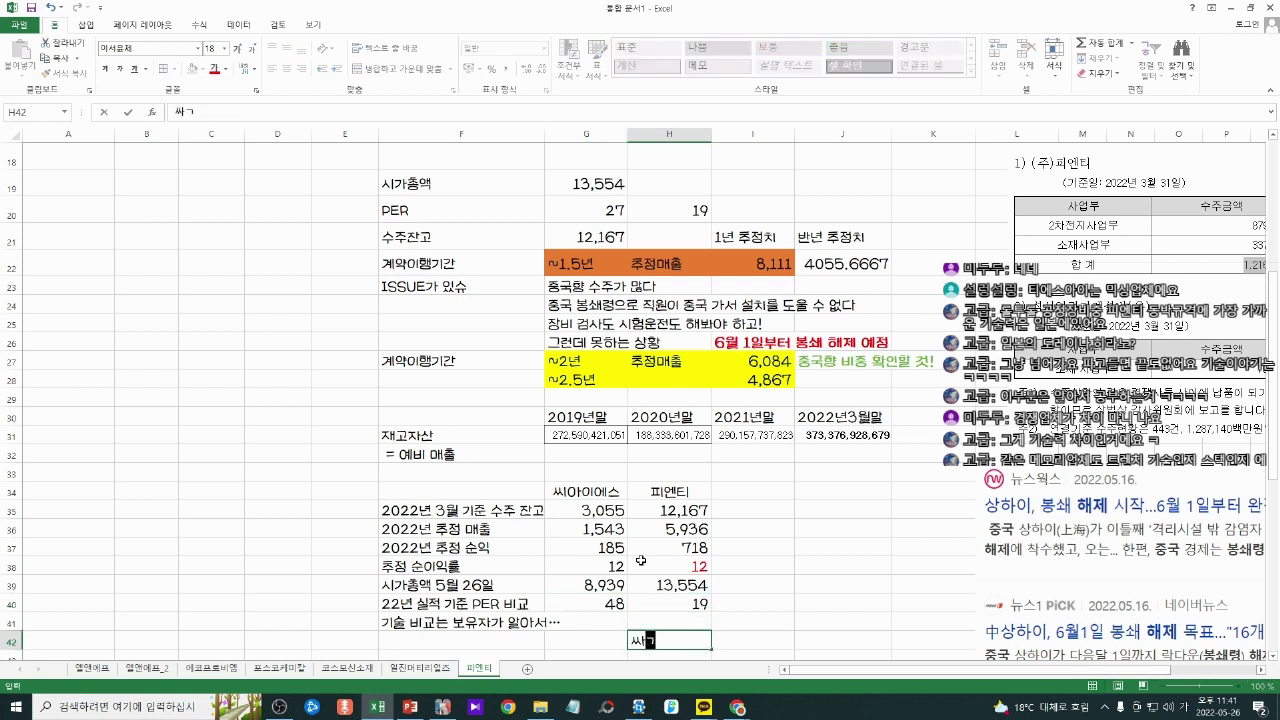
type("쟁업체 대비")
type(" 싸긴 산")
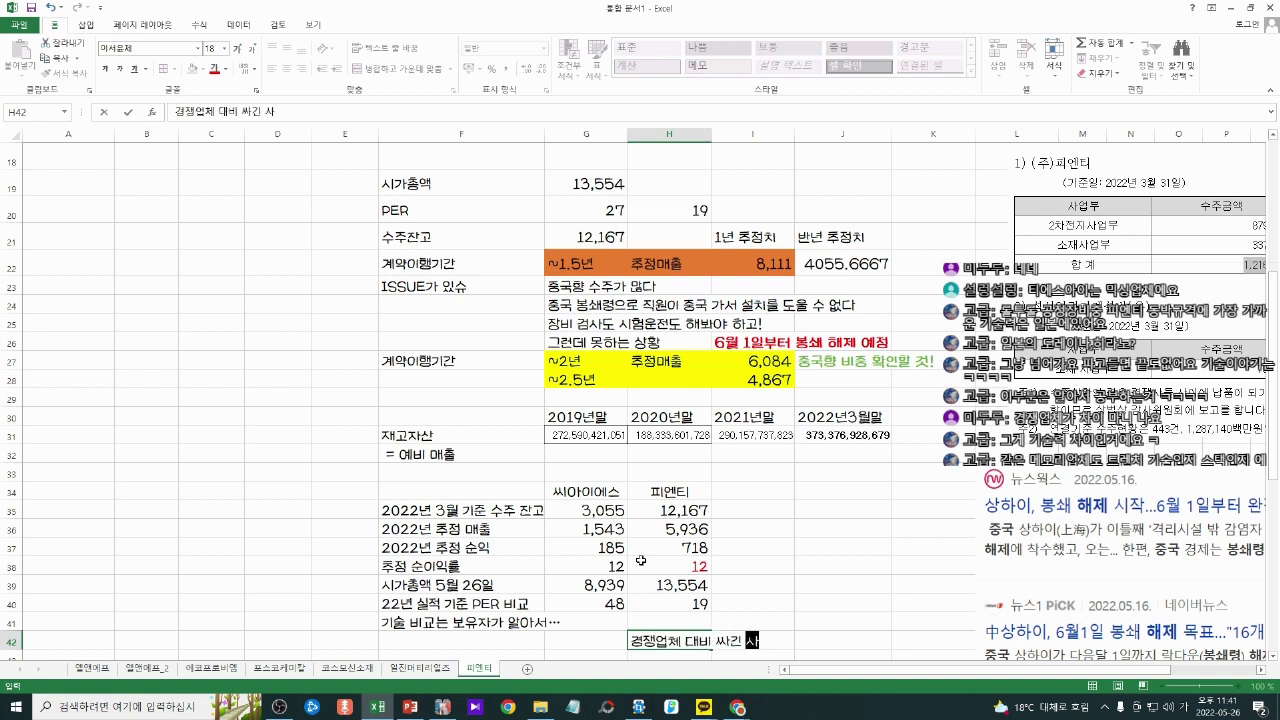
type(" 것 같은데.. 적")
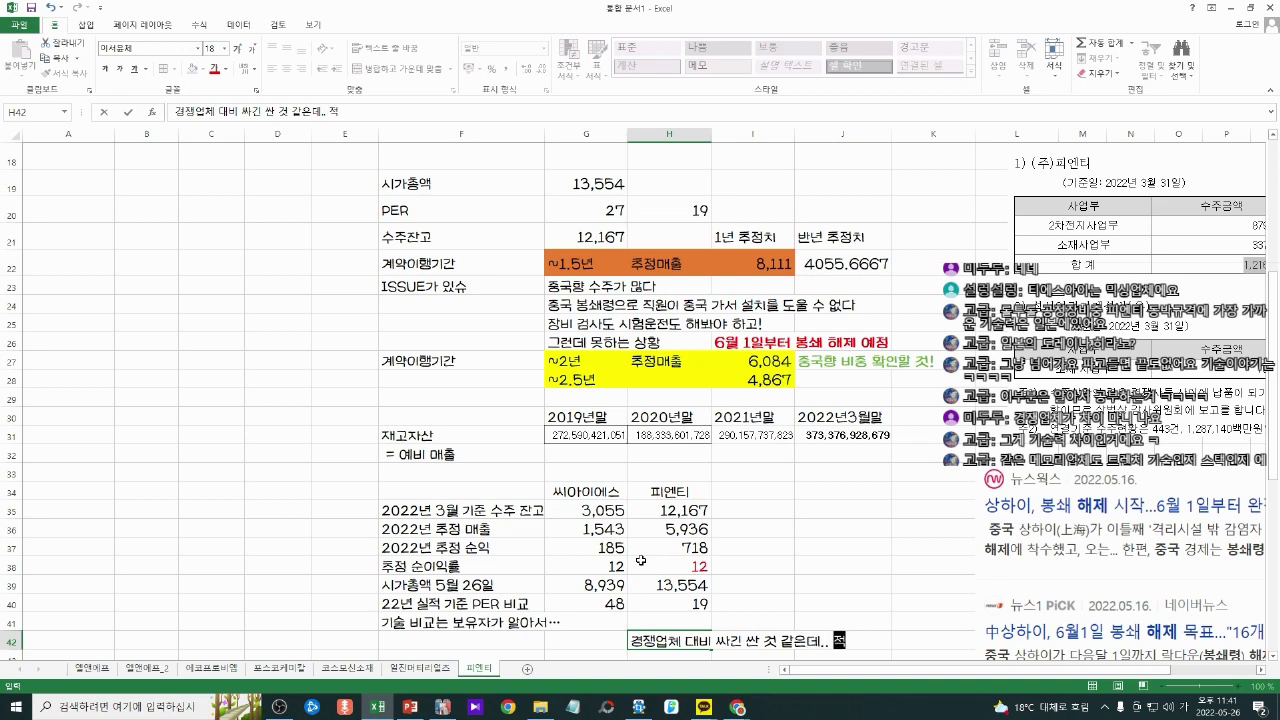
type("정밸류는?")
key("Return")
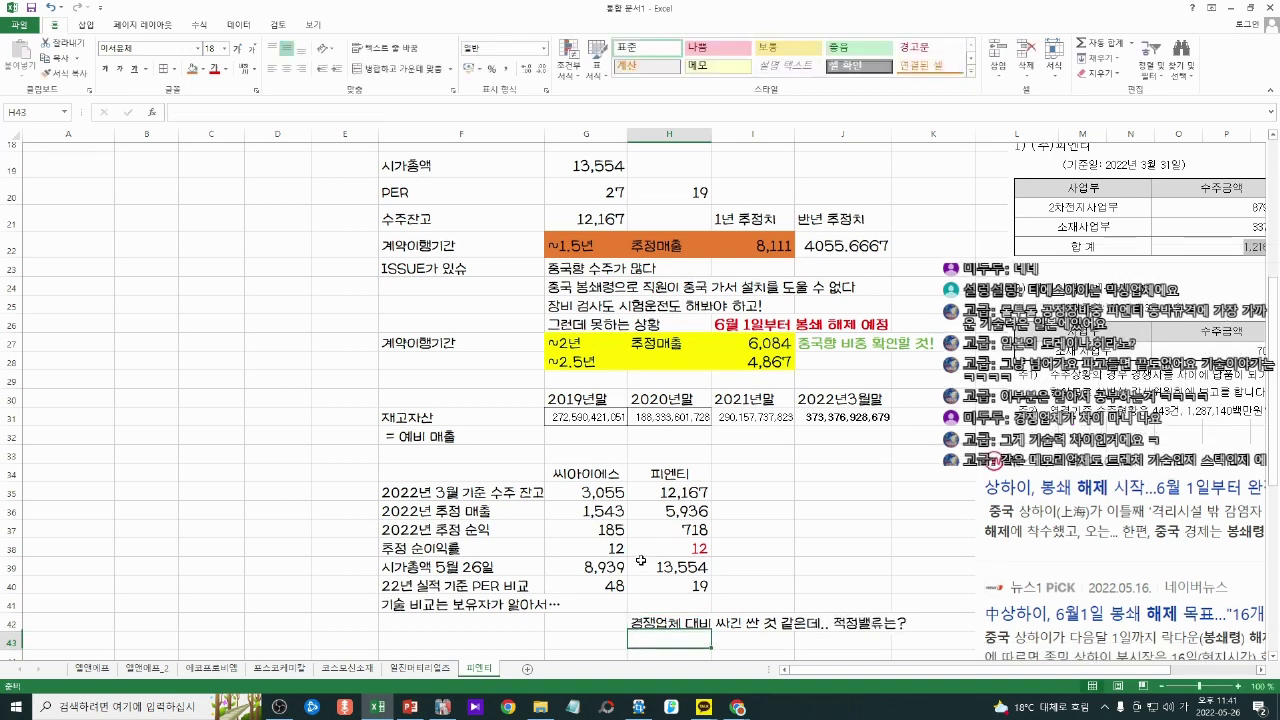
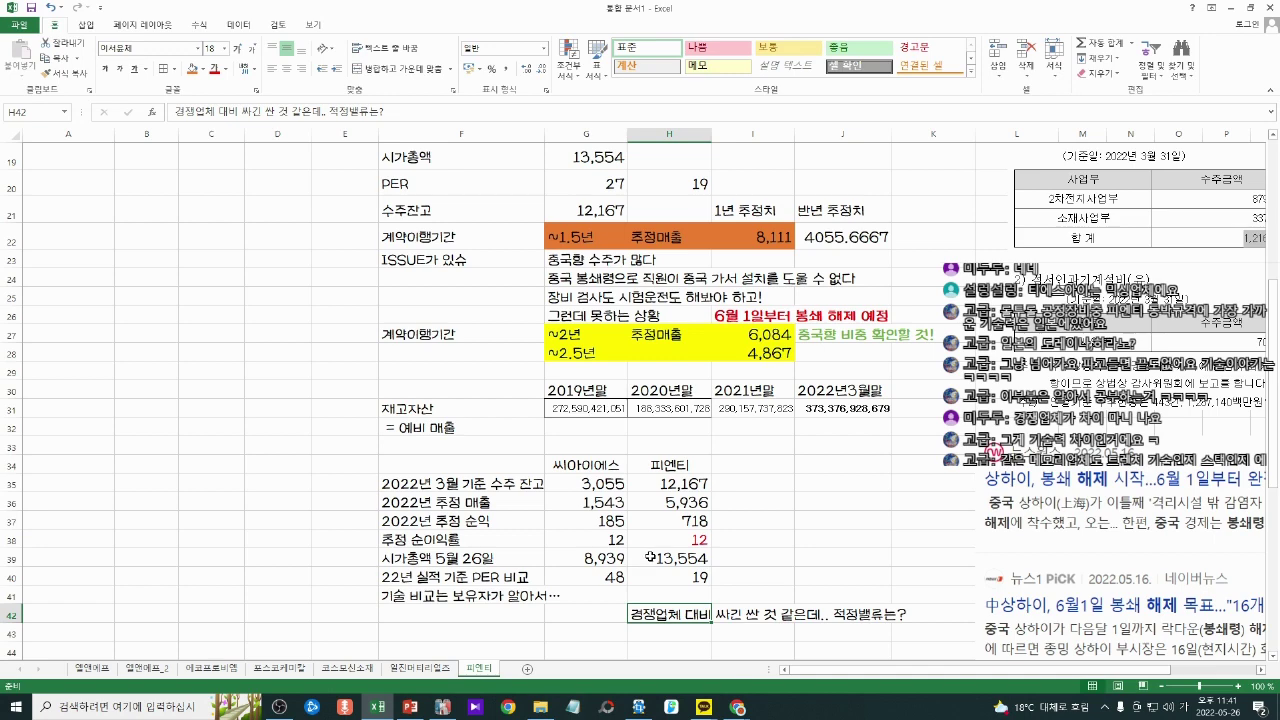
Step: Switch to Chrome and examine 피엔티's 기업개요 for its product sales mix, R&D spending and staffing
key("alt+Tab")
scroll(665, 414, "up", 11)
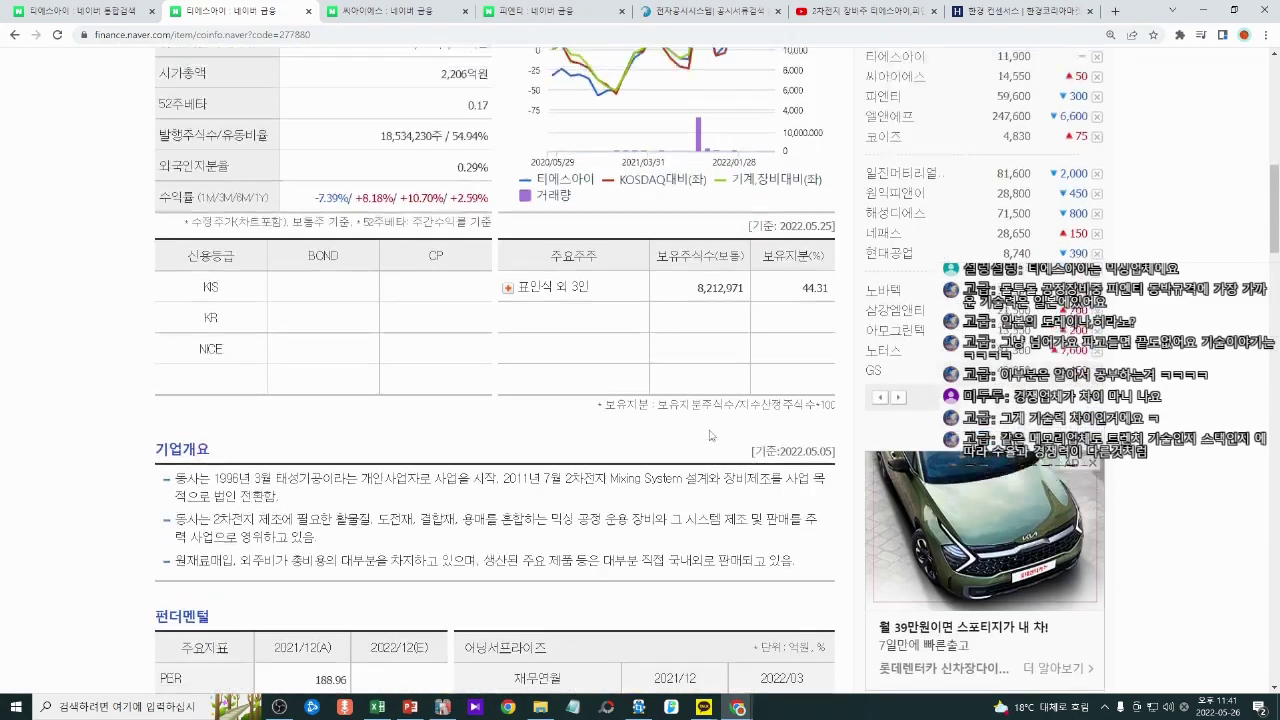
scroll(710, 435, "up", 5)
left_click(358, 68)
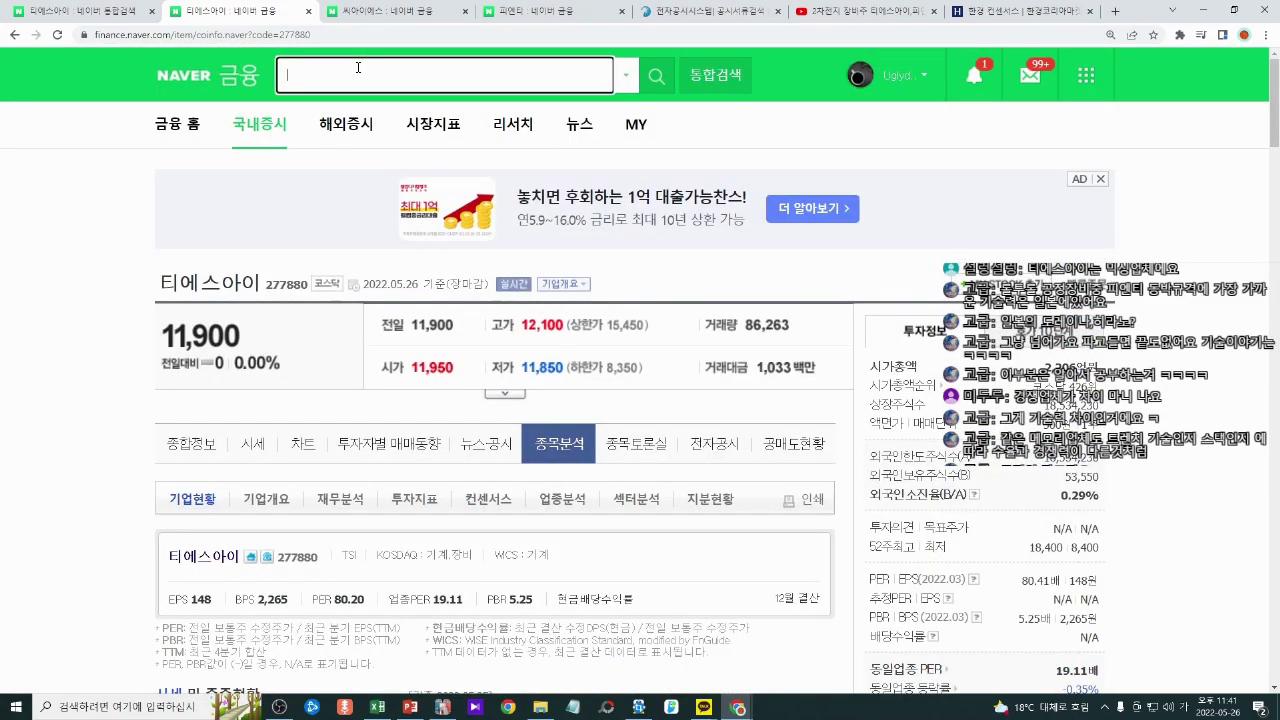
left_click(567, 9)
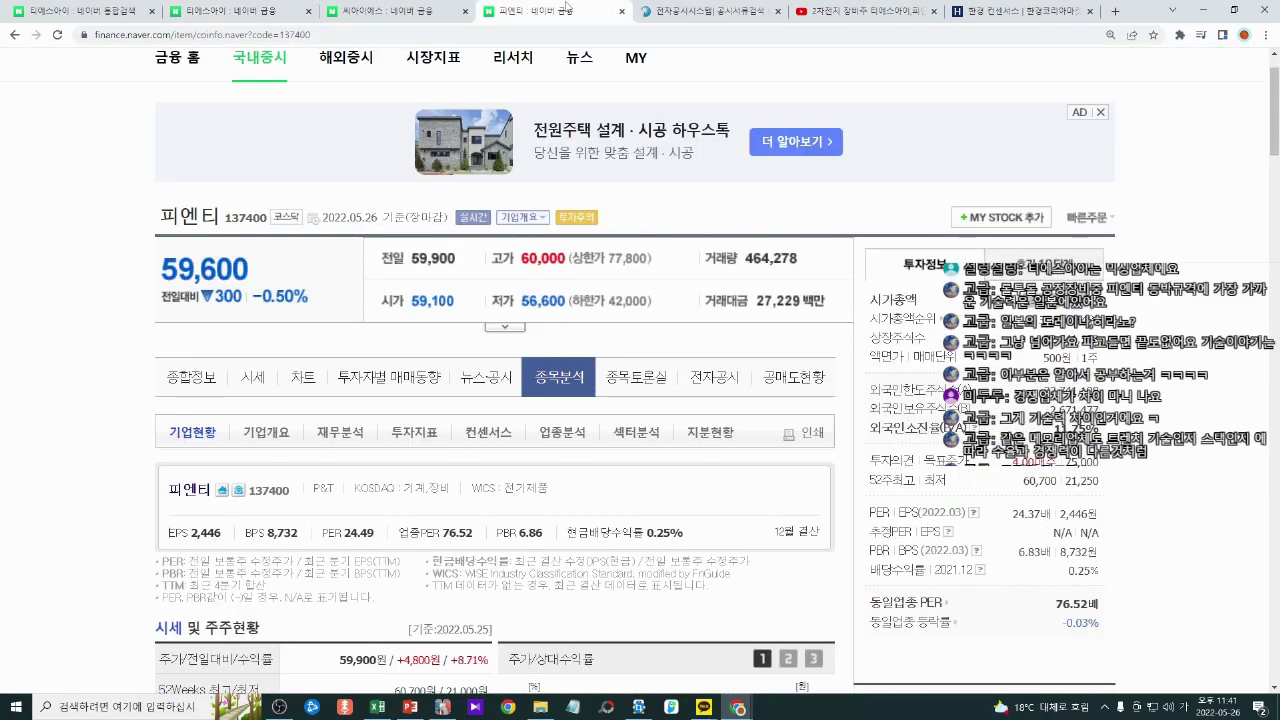
scroll(549, 411, "down", 4)
scroll(549, 411, "up", 2)
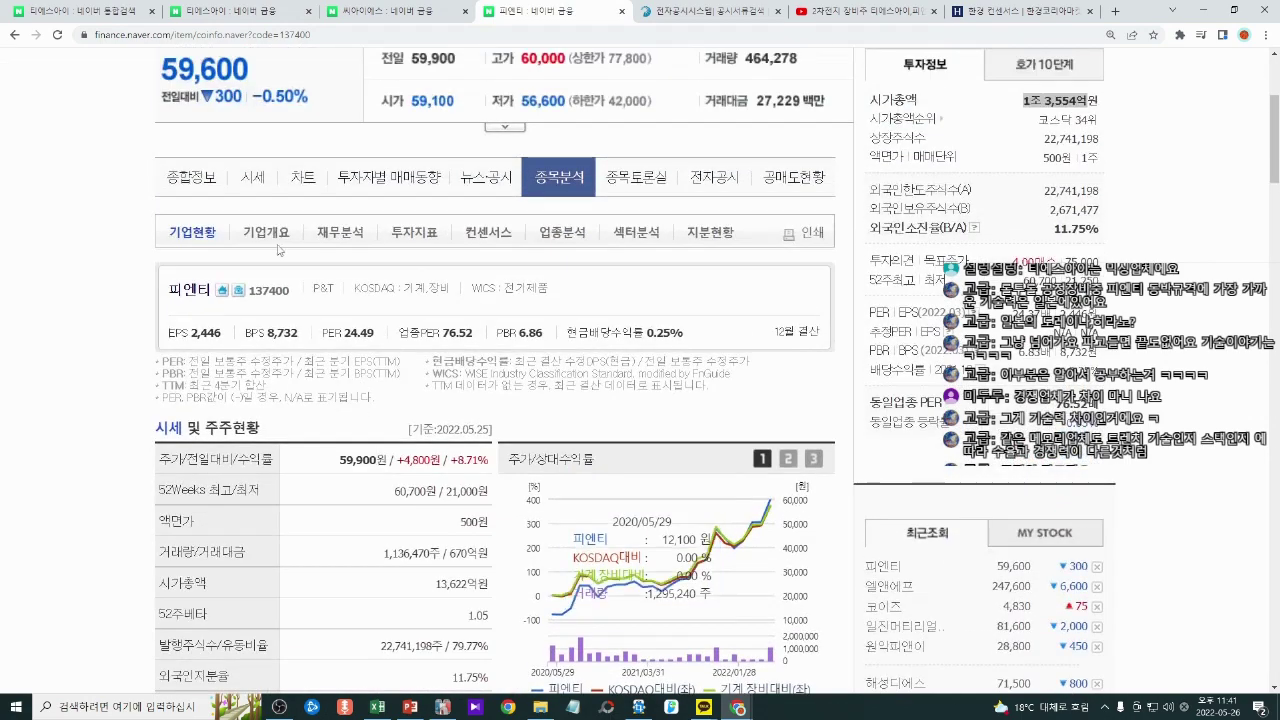
left_click(266, 236)
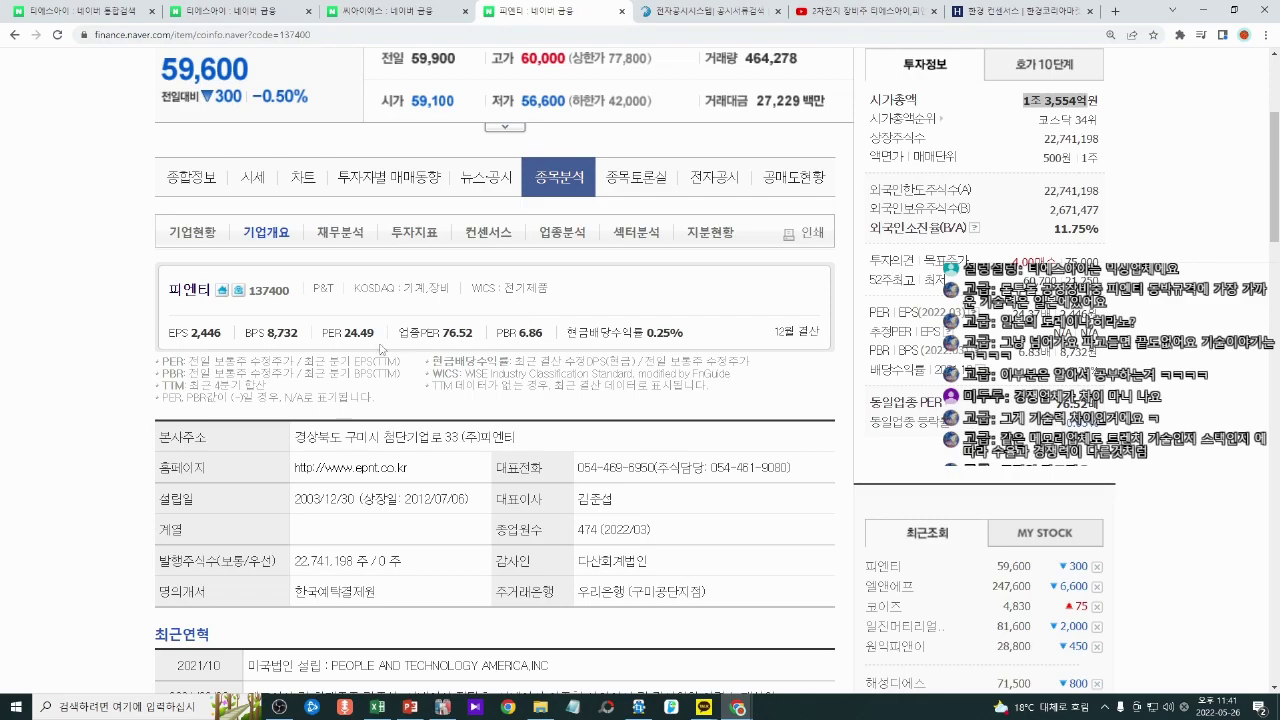
scroll(600, 390, "down", 10)
scroll(622, 412, "up", 6)
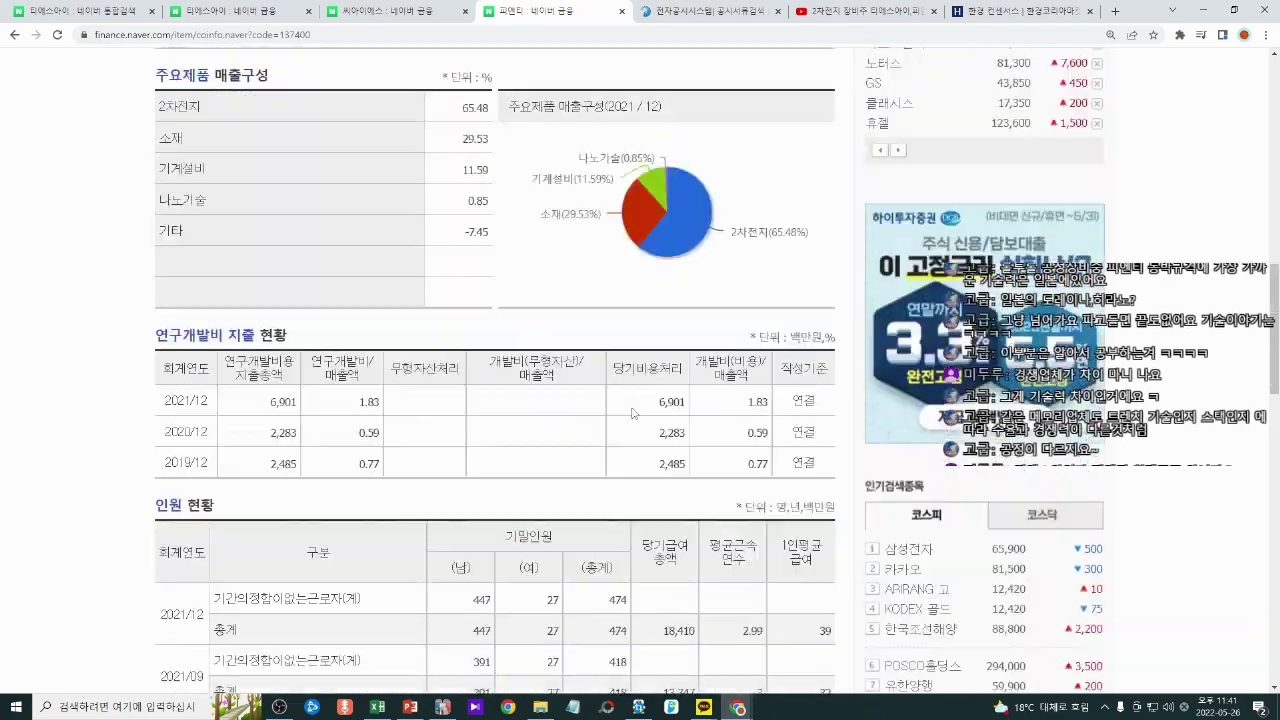
scroll(657, 441, "down", 8)
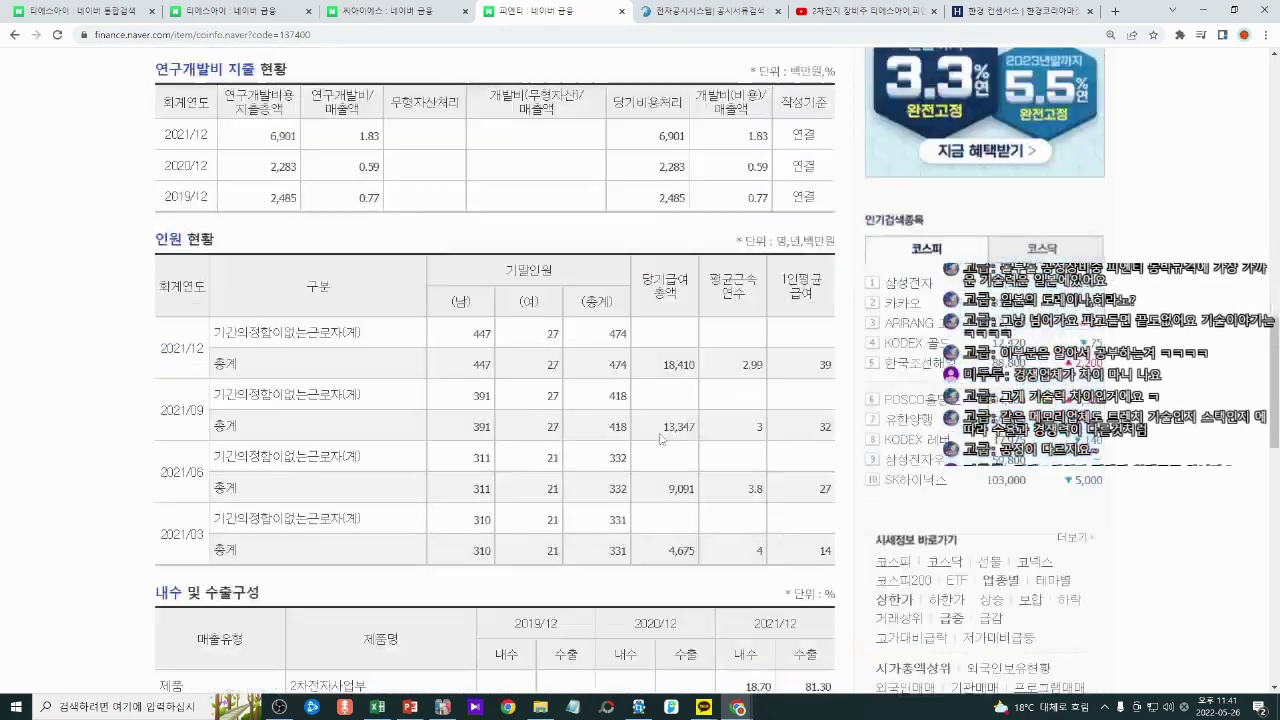
scroll(665, 433, "down", 2, "ctrl")
scroll(663, 433, "down", 2, "ctrl")
scroll(663, 433, "up", 8)
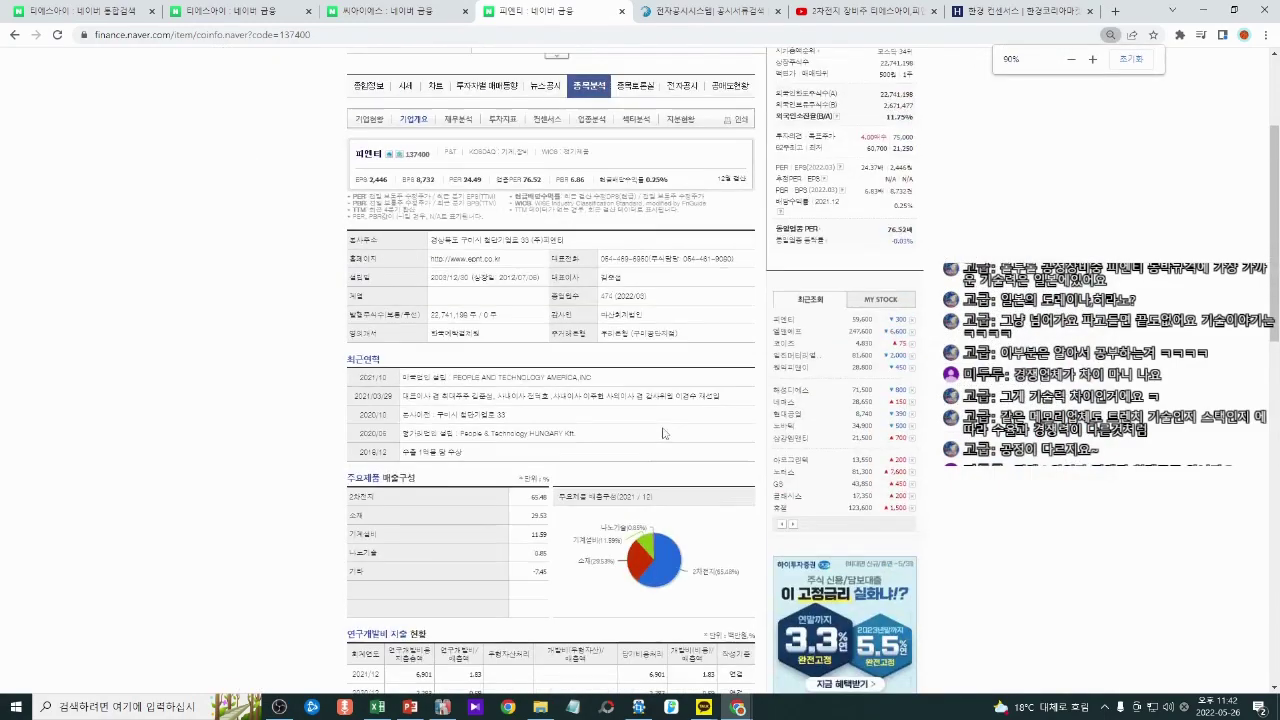
Step: Return to 피엔티's 기업현황 and expand its main shareholder group to examine the individual holdings
scroll(663, 433, "up", 3, "ctrl")
scroll(663, 433, "up", 3)
scroll(423, 377, "down", 8)
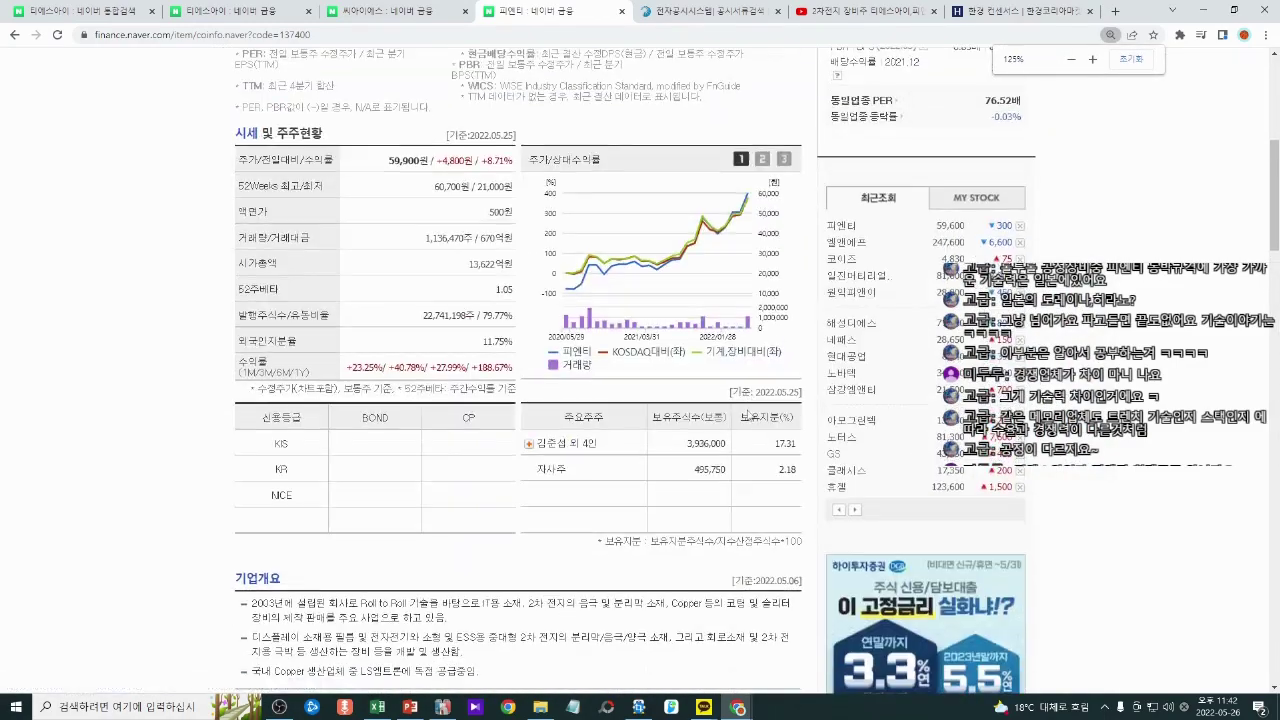
left_click(528, 244)
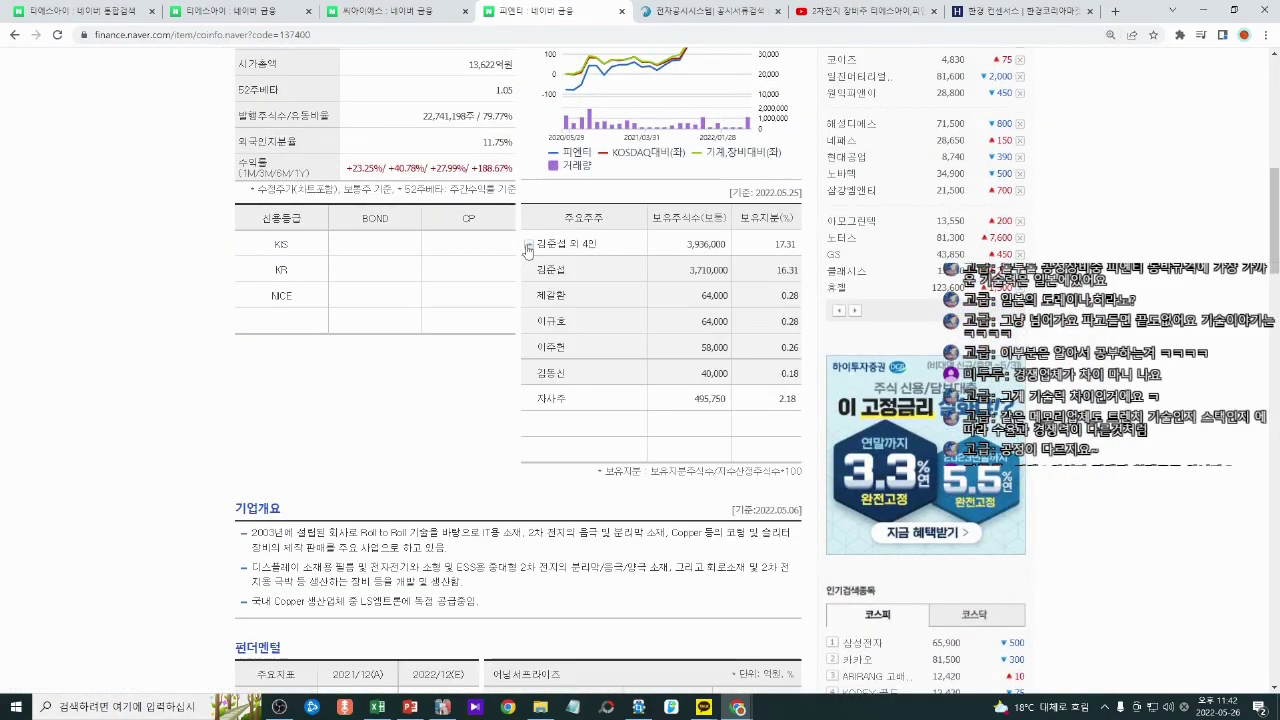
scroll(660, 492, "up", 10)
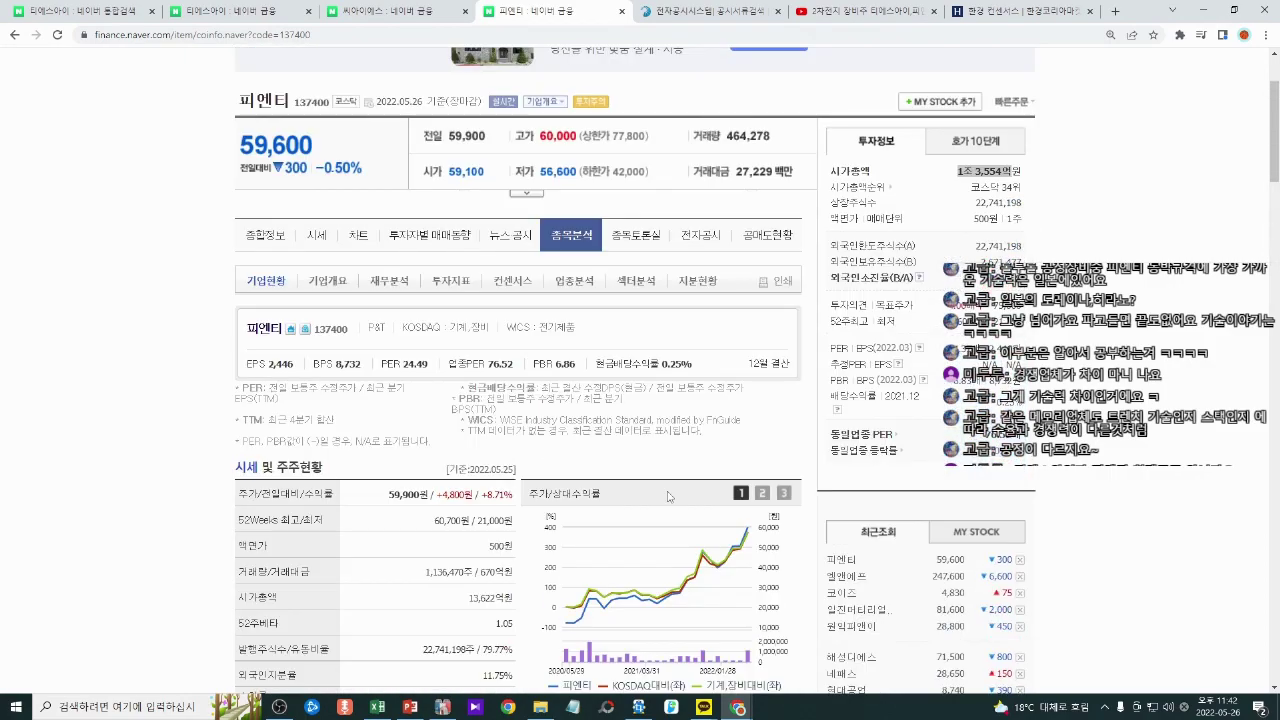
scroll(665, 493, "down", 10)
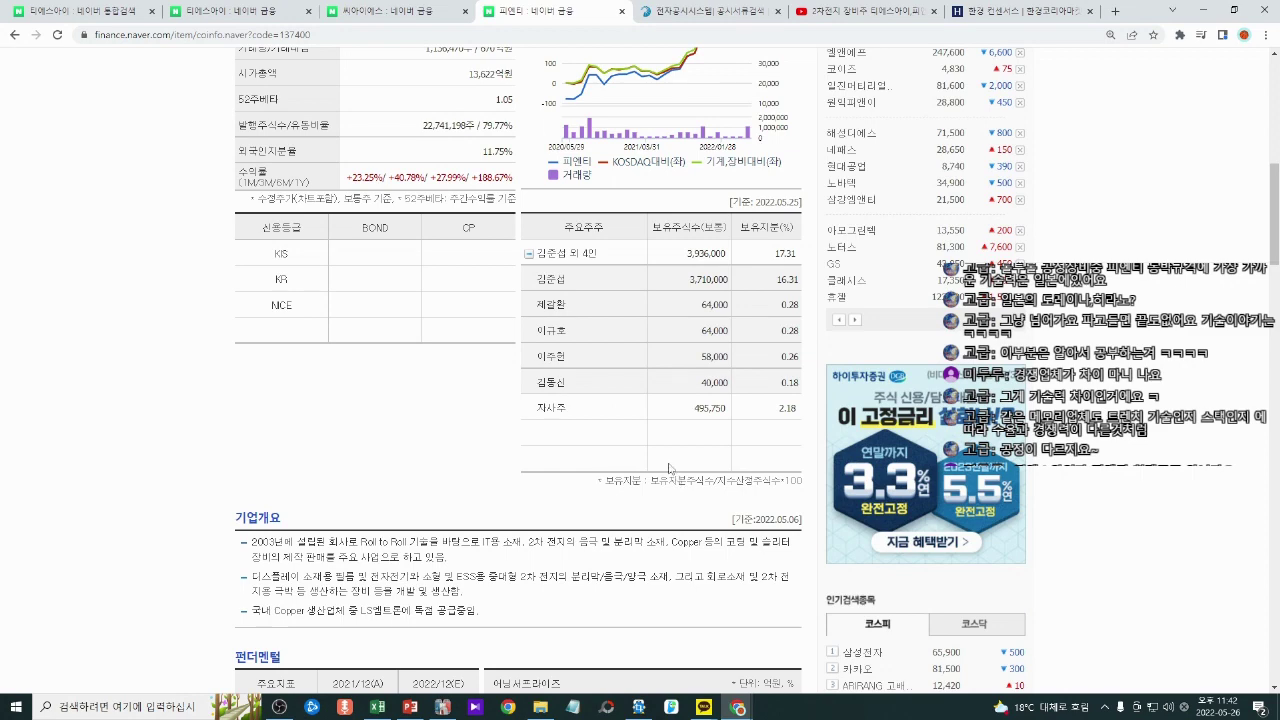
Step: Open 티에스아이's 종목분석 page and expand its main shareholder group to check whether 피엔티 holds a stake
left_click(270, 11)
scroll(397, 383, "down", 7)
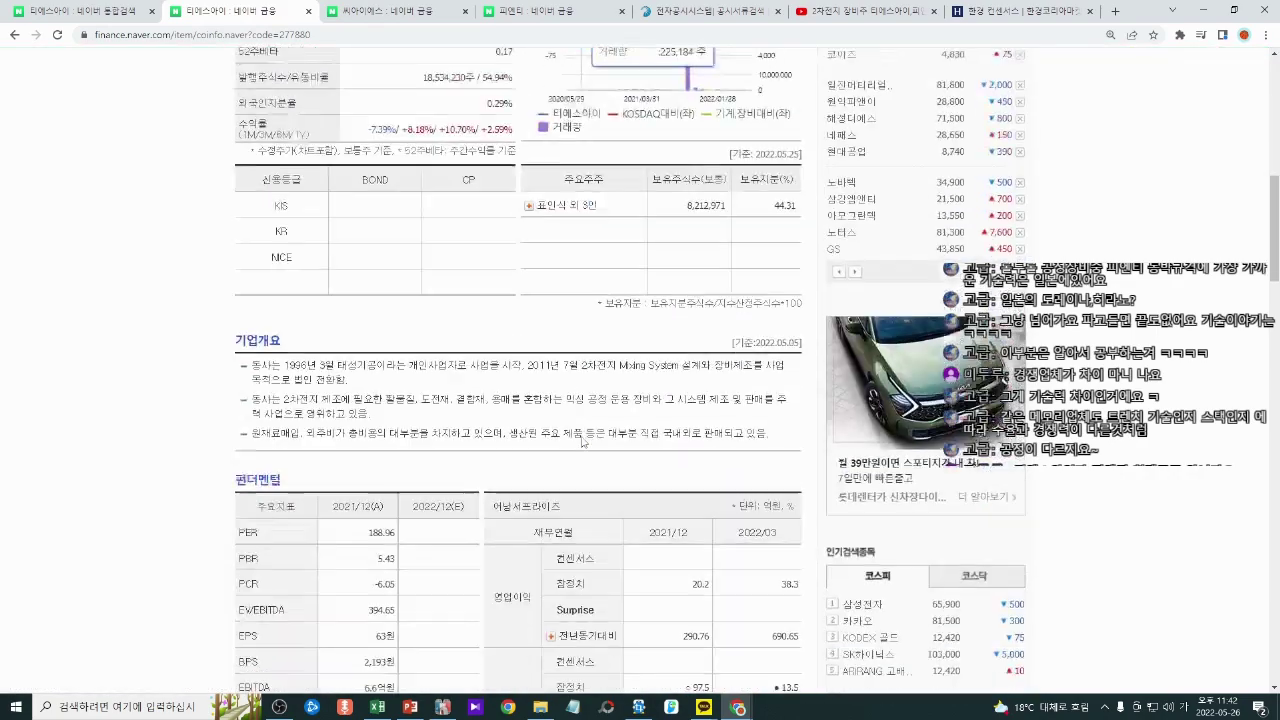
left_click(527, 187)
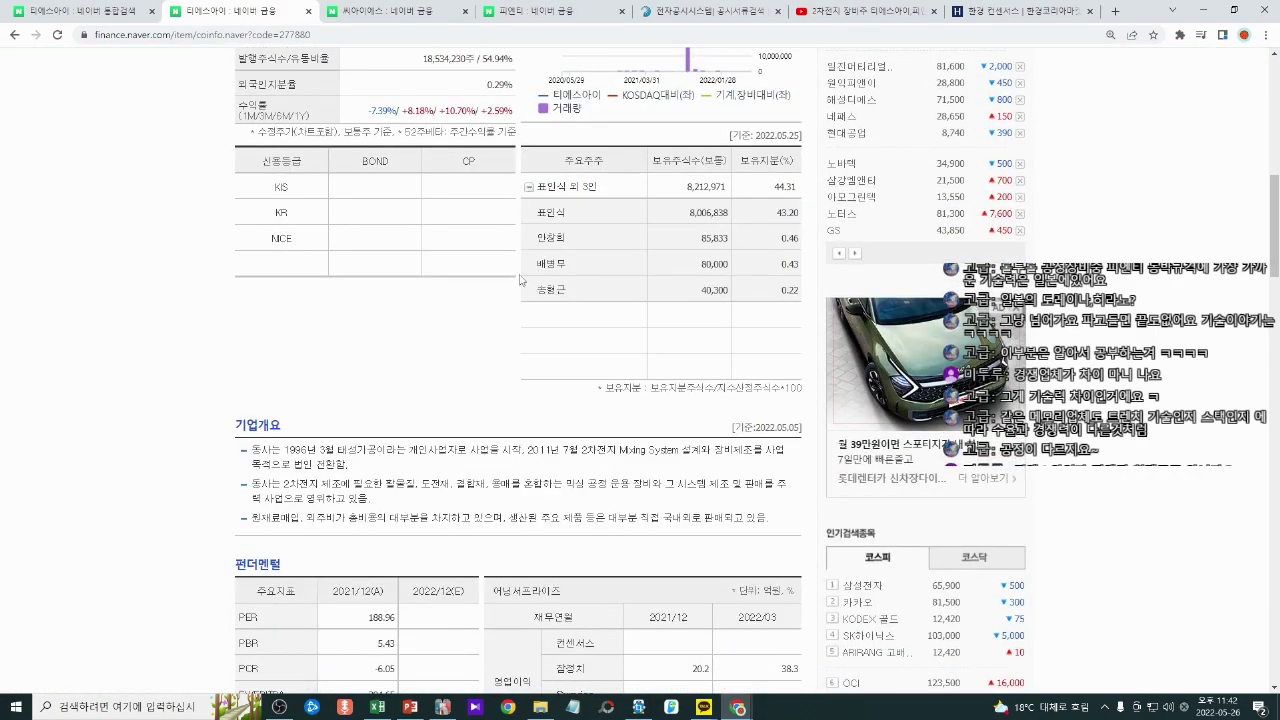
scroll(470, 367, "up", 5)
scroll(470, 370, "up", 3)
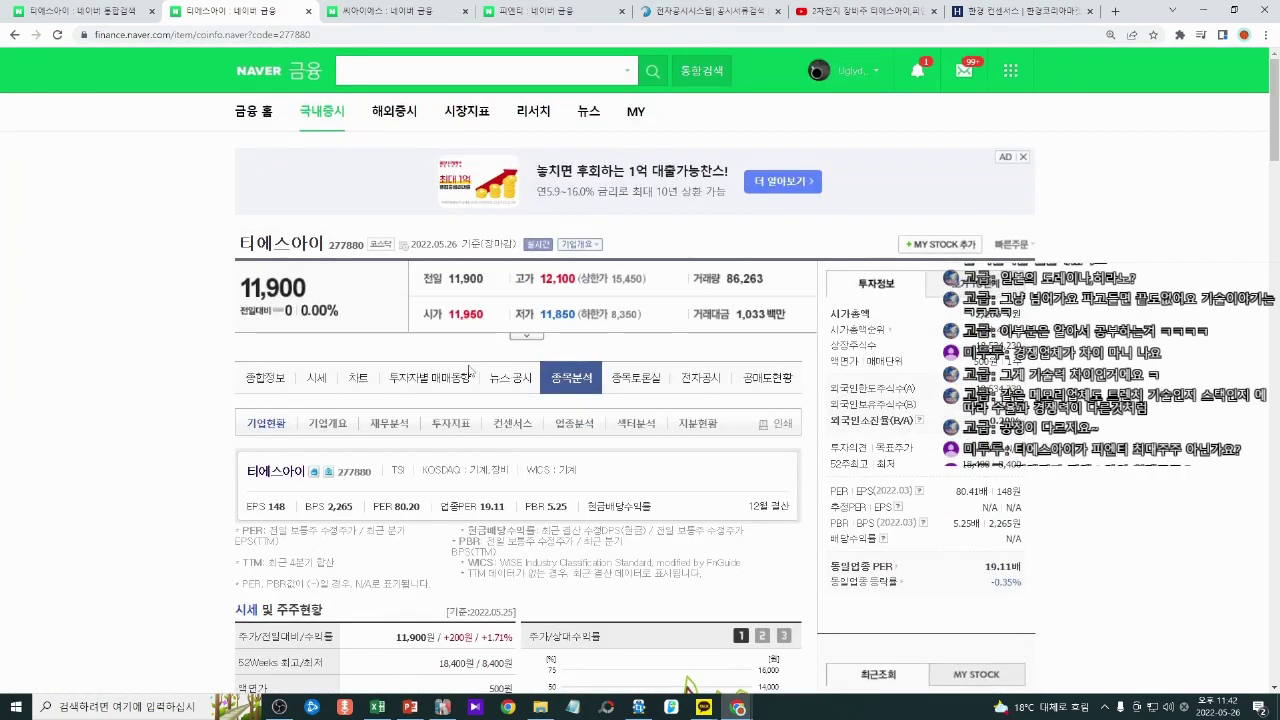
scroll(470, 370, "down", 5)
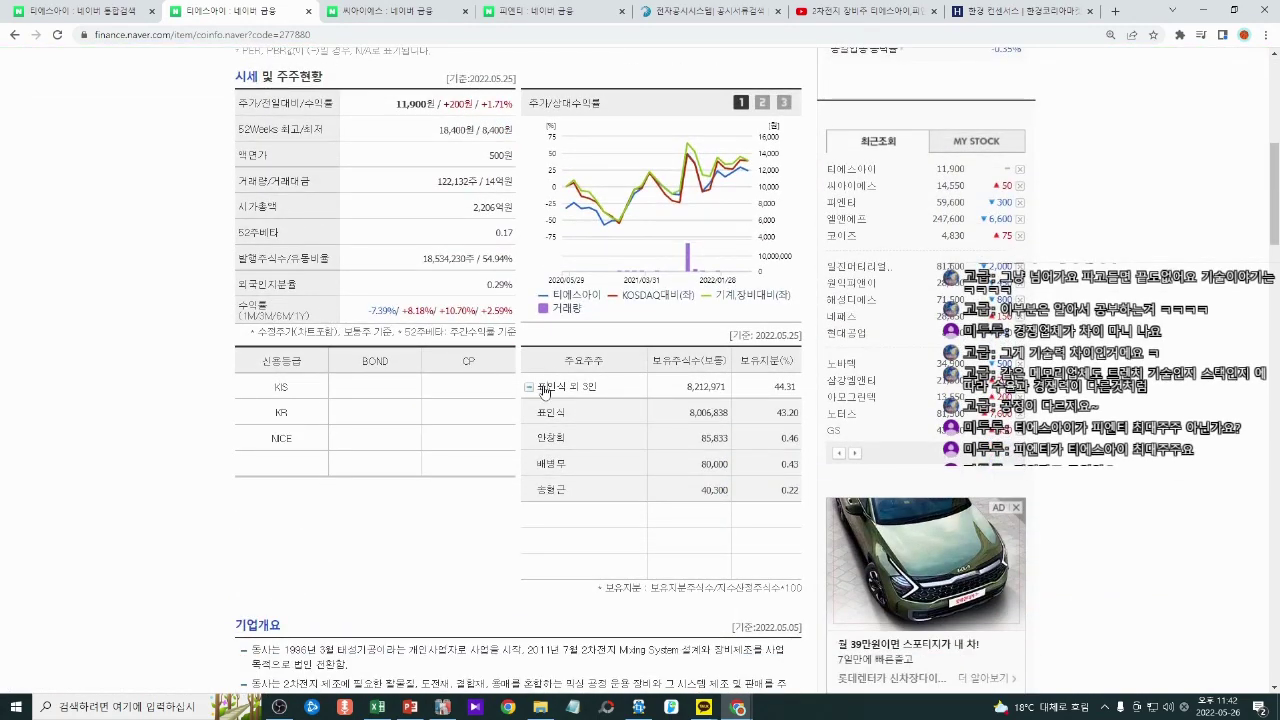
left_click_drag(544, 390, 783, 490)
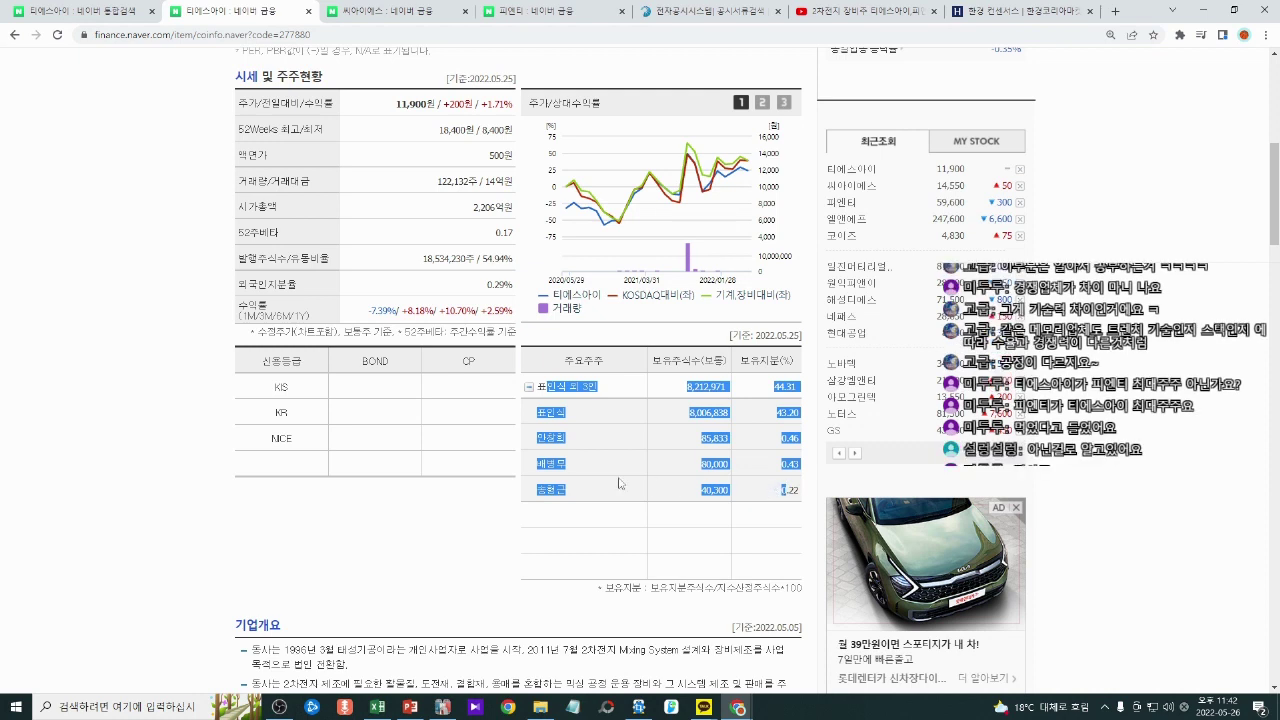
left_click(507, 513)
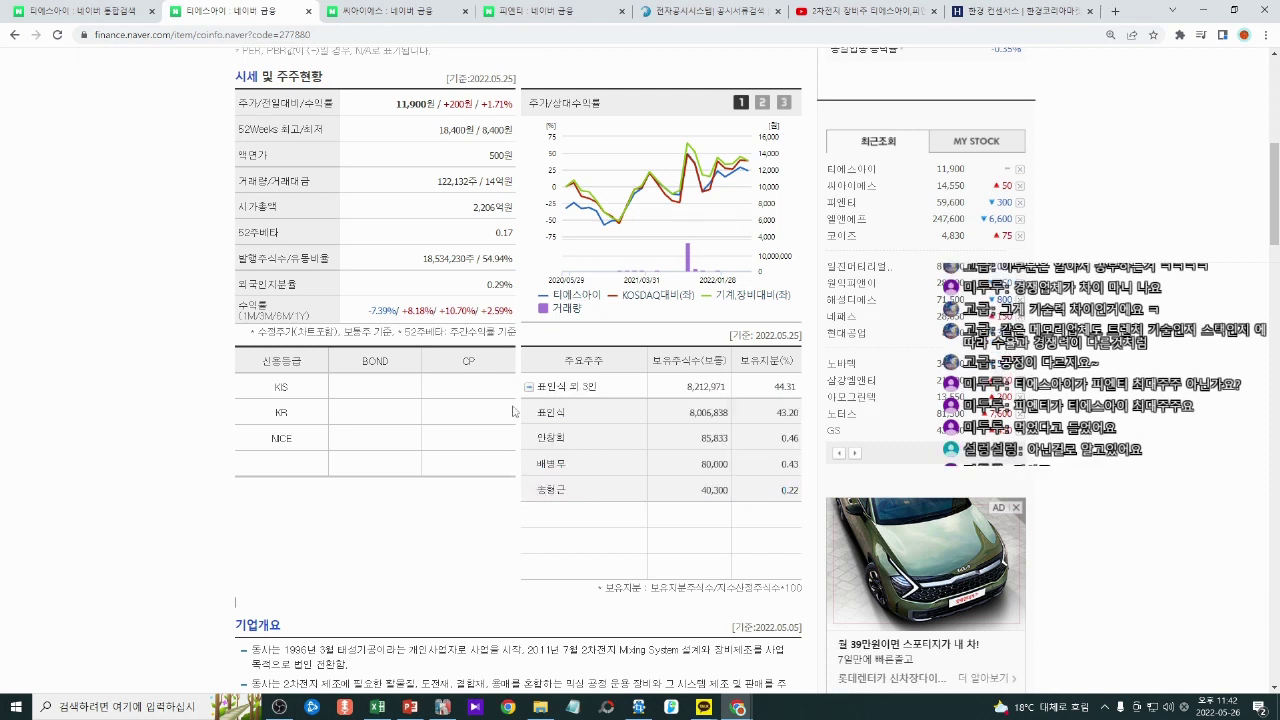
Step: Open 씨아이에스's 종목분석 page and expand its second major shareholder entry to examine the holdings
left_click(356, 8)
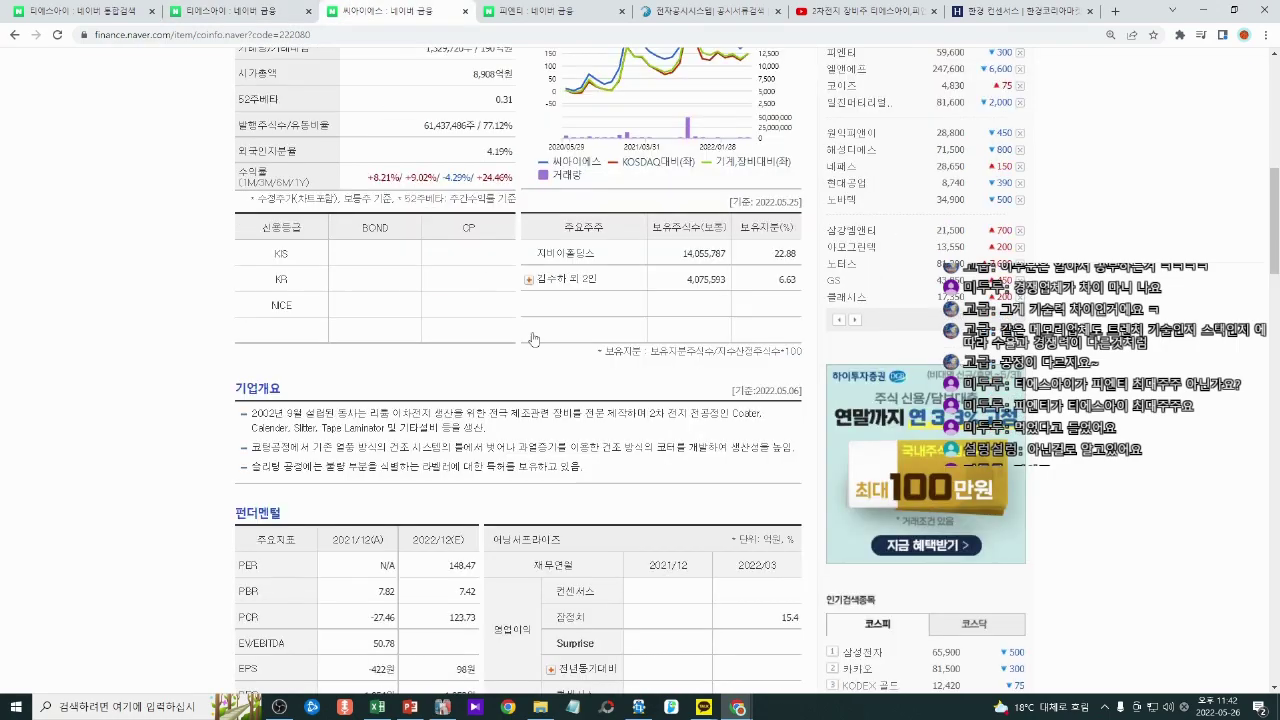
left_click(530, 281)
scroll(590, 400, "up", 10)
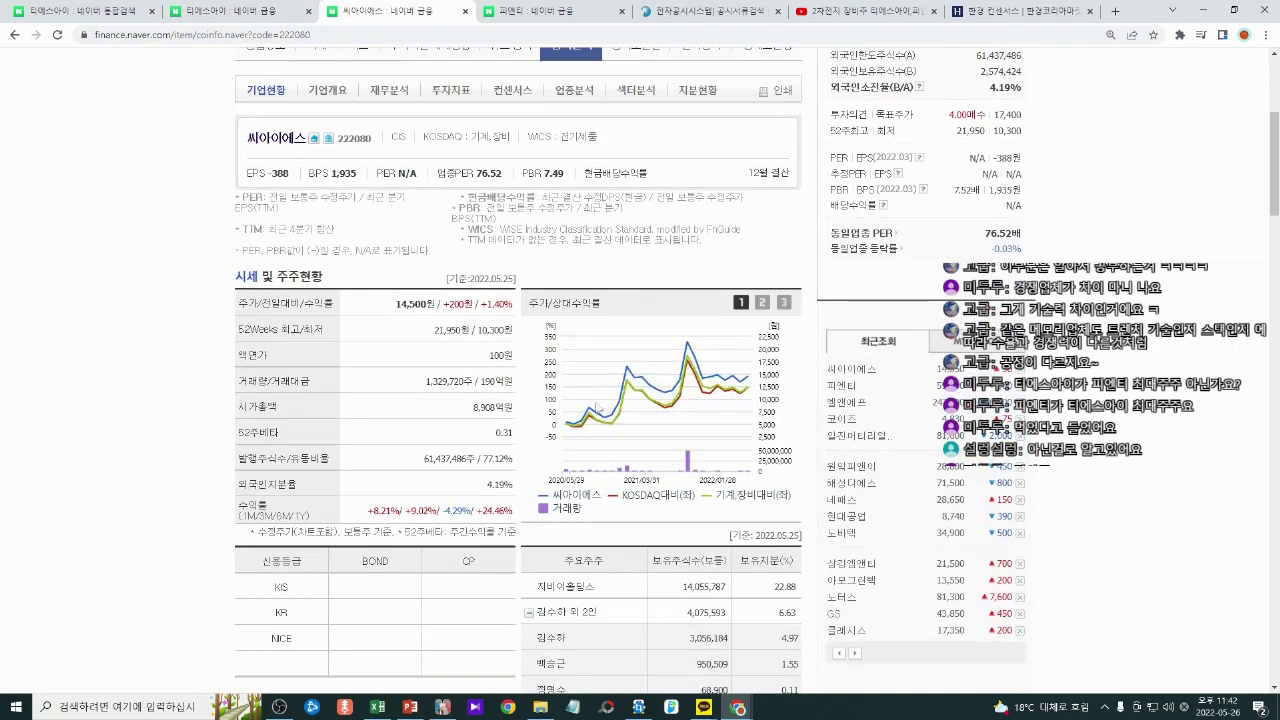
scroll(619, 428, "down", 4)
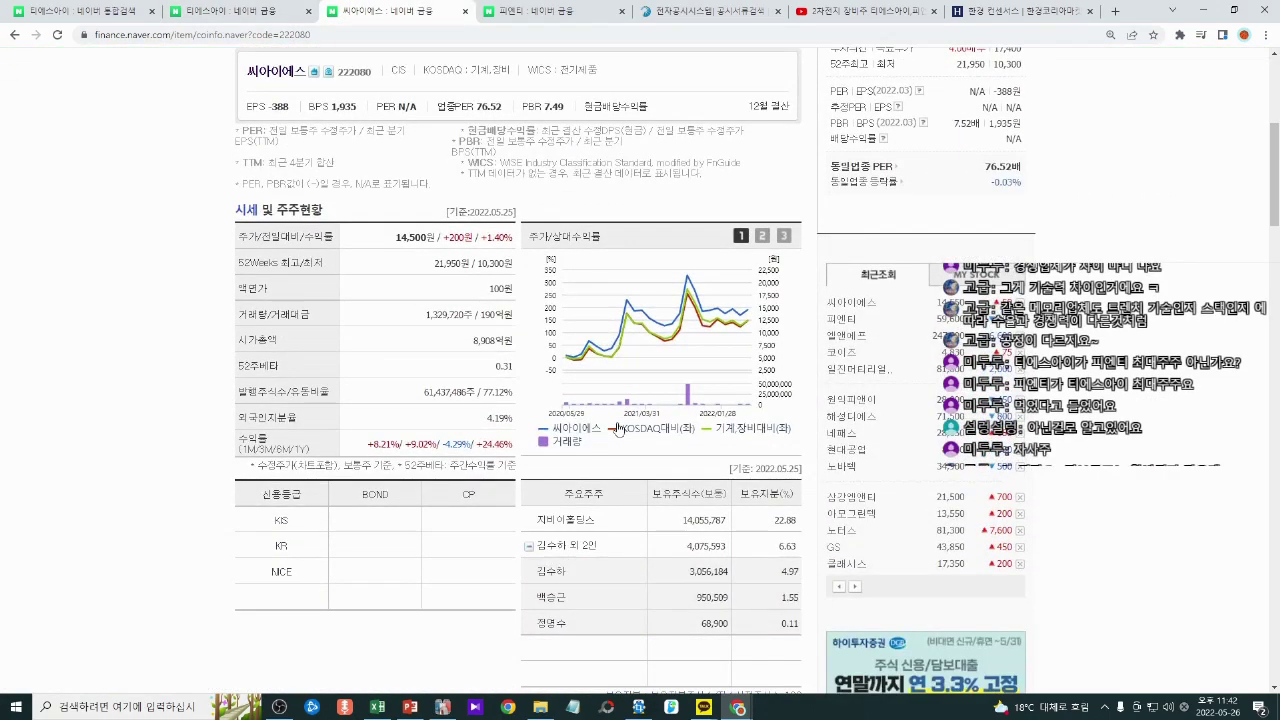
Step: Search DART for 씨아이에스's disclosures and open its 단일판매·공급계약체결 filing dated 2022.05.26
left_click(680, 9)
scroll(602, 240, "up", 2)
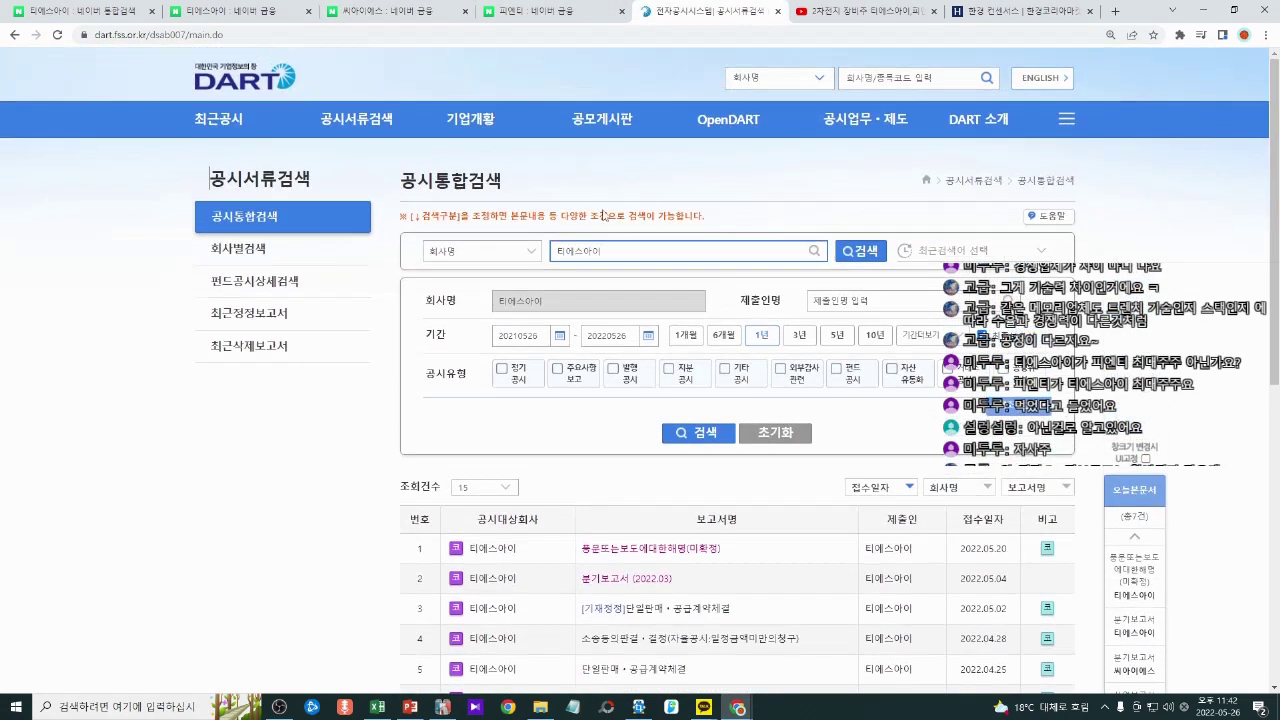
type("씨아이에스")
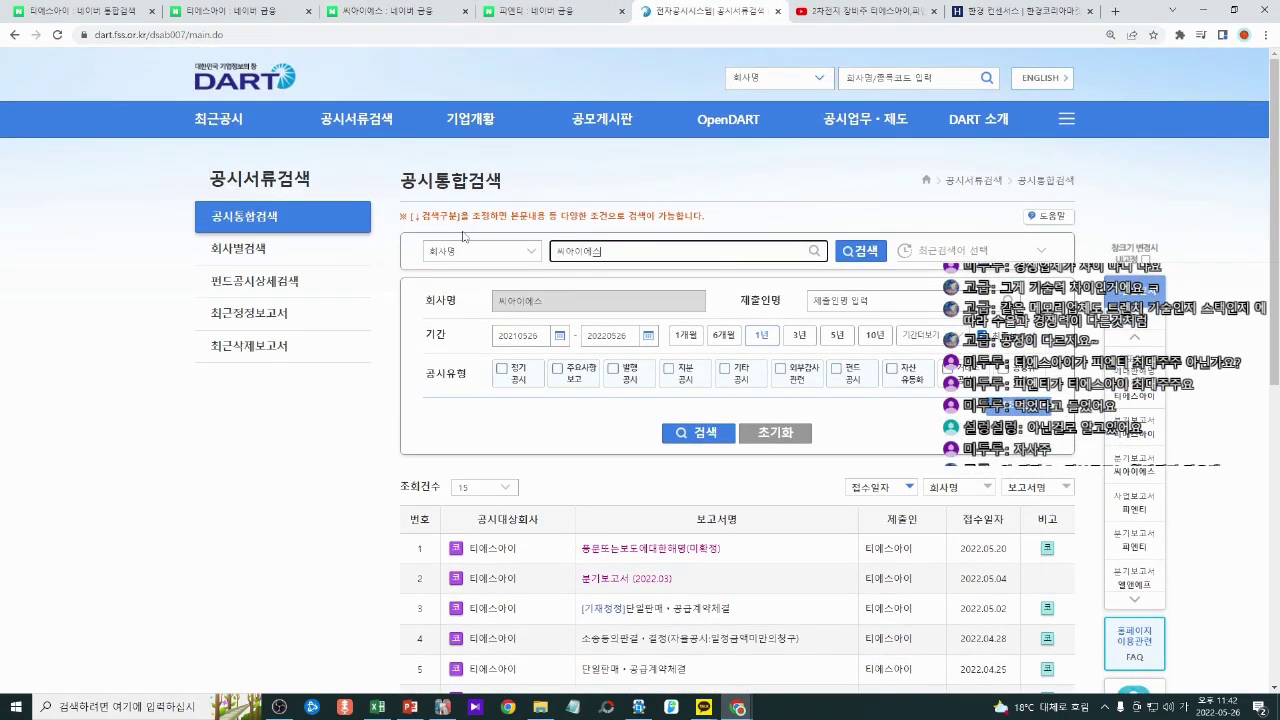
key("Return")
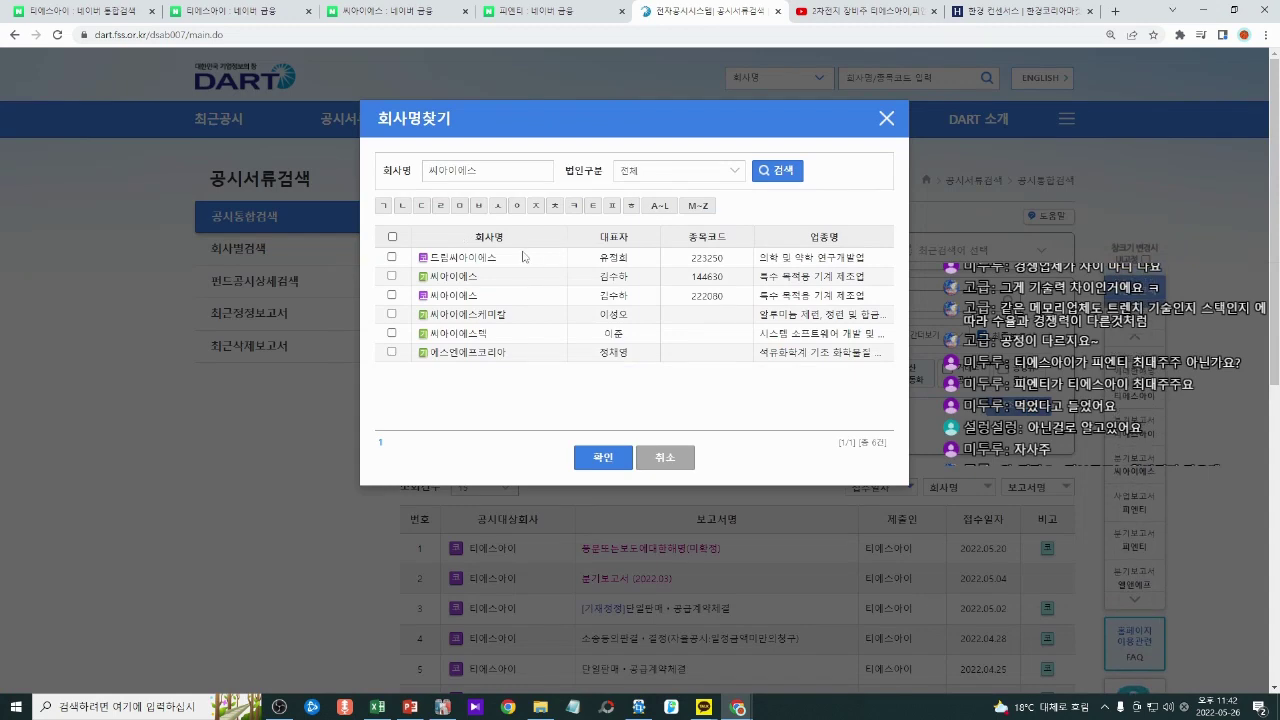
left_click(603, 457)
scroll(720, 330, "down", 1)
left_click(848, 186)
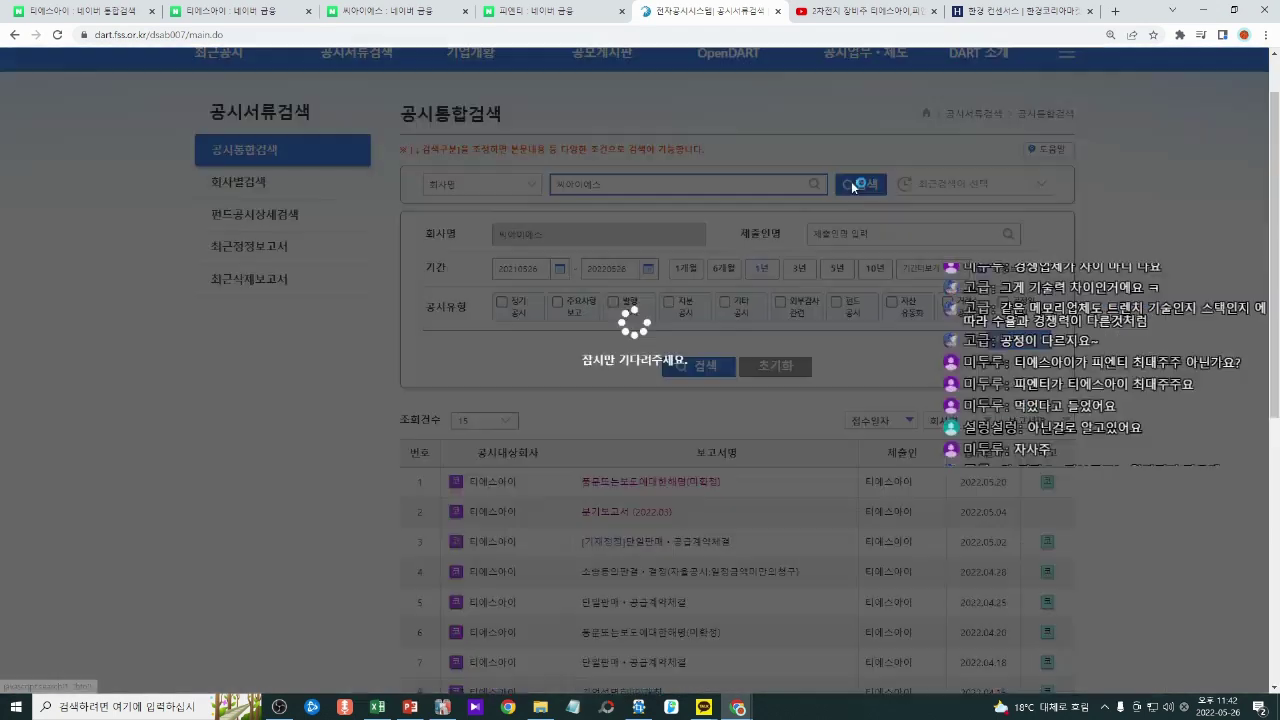
left_click(655, 481)
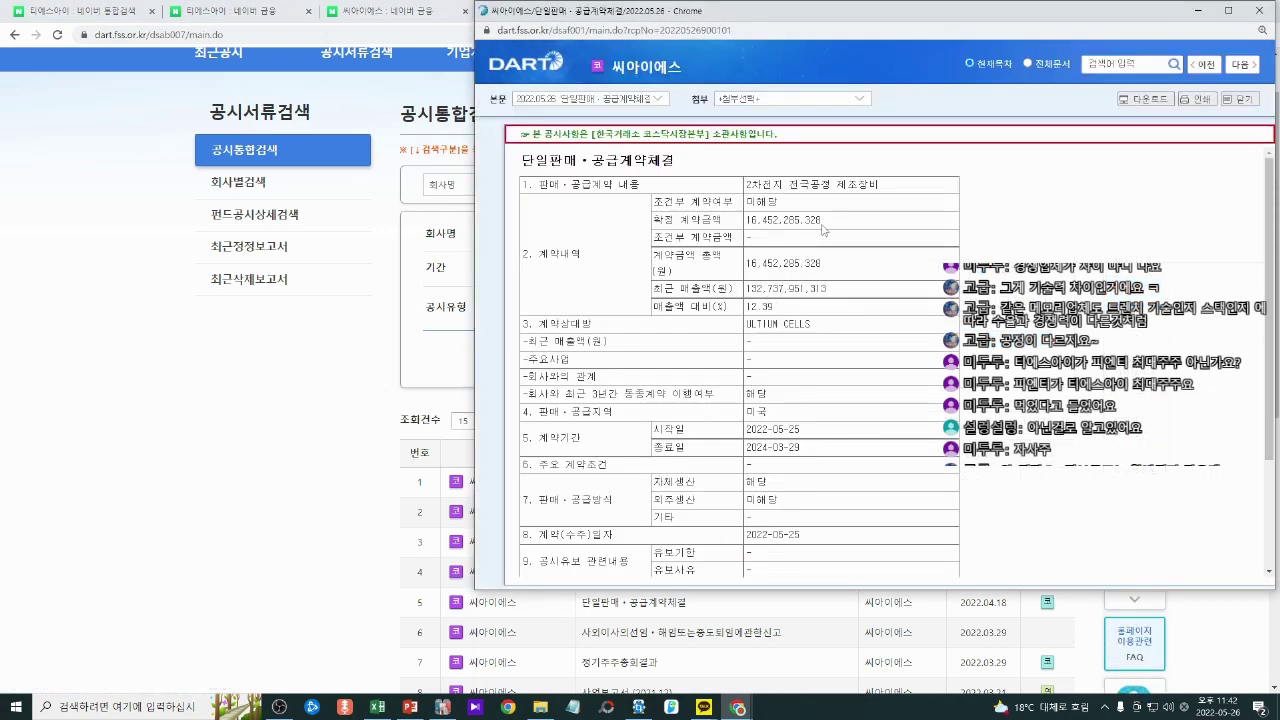
Step: Examine the confirmed contract amount, total contract amount and recent sales in 씨아이에스's supply contract filing, and return to the DART search page
left_click_drag(826, 226, 746, 221)
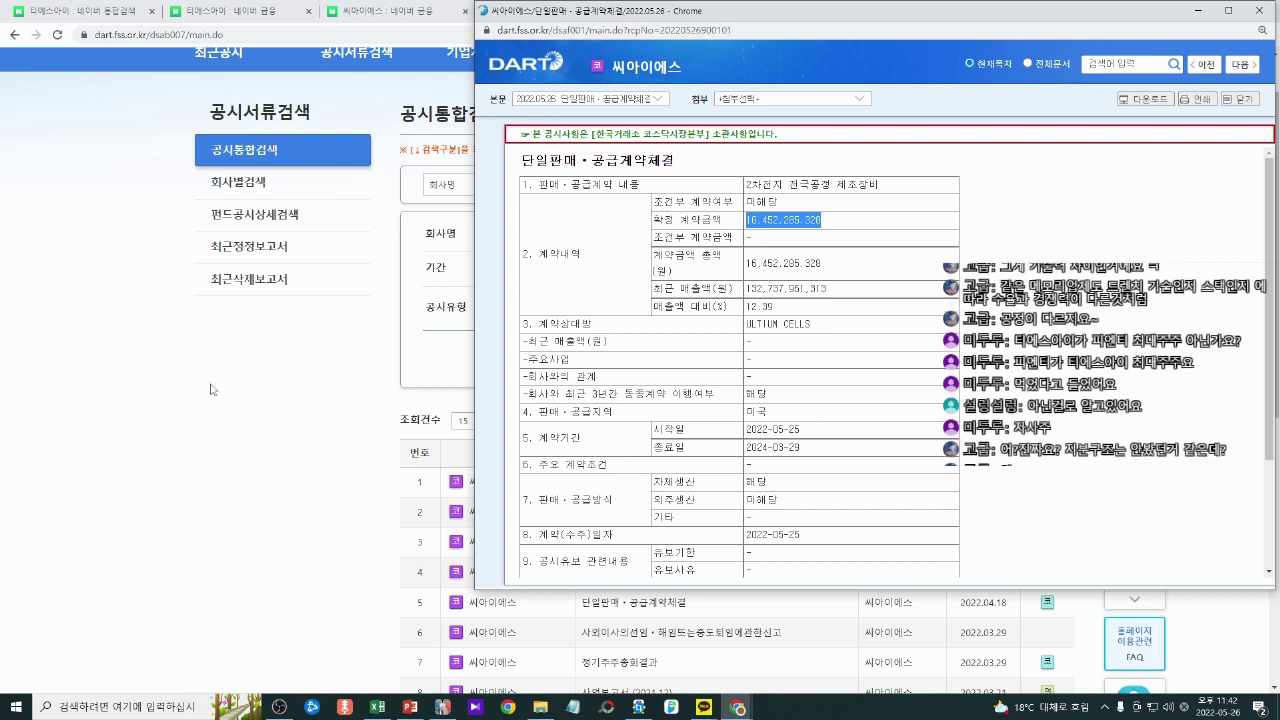
left_click_drag(835, 270, 745, 270)
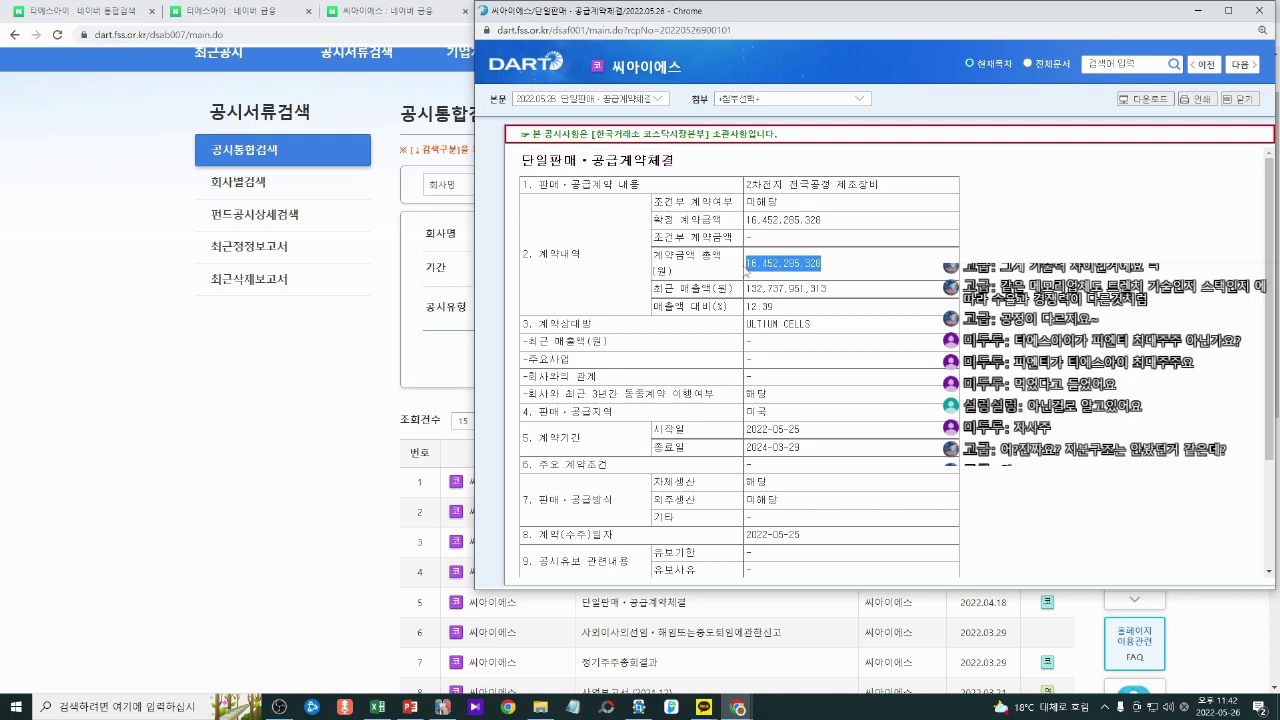
left_click_drag(832, 290, 740, 297)
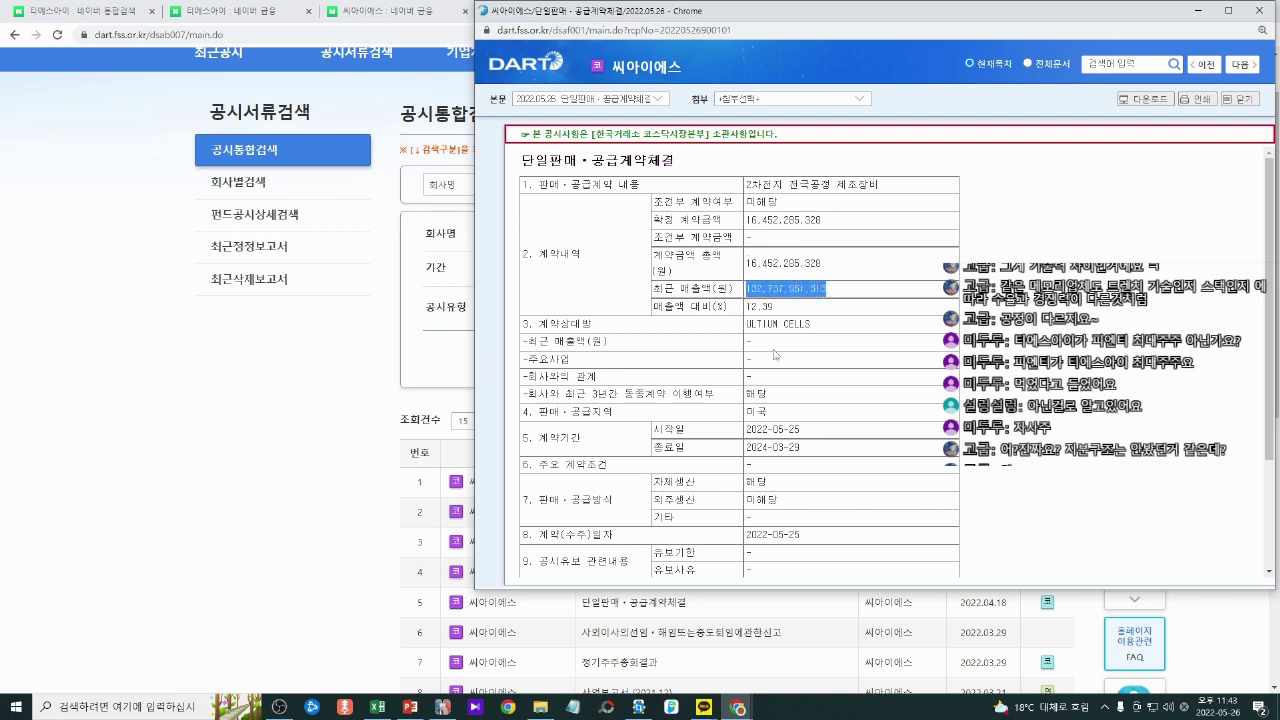
scroll(799, 396, "down", 2)
left_click(192, 437)
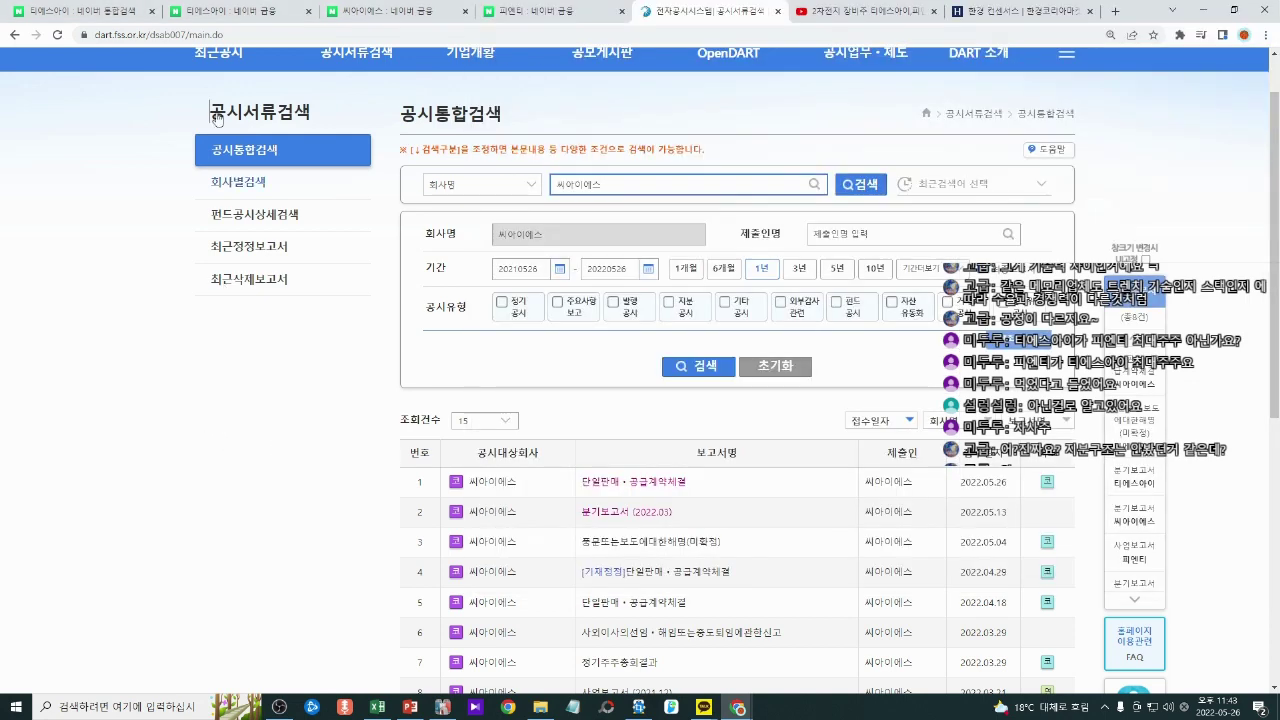
Step: Switch to Excel and add a centered 원익피앤이 column heading beside 피엔티 in the company comparison table
left_click(377, 706)
left_click(620, 485)
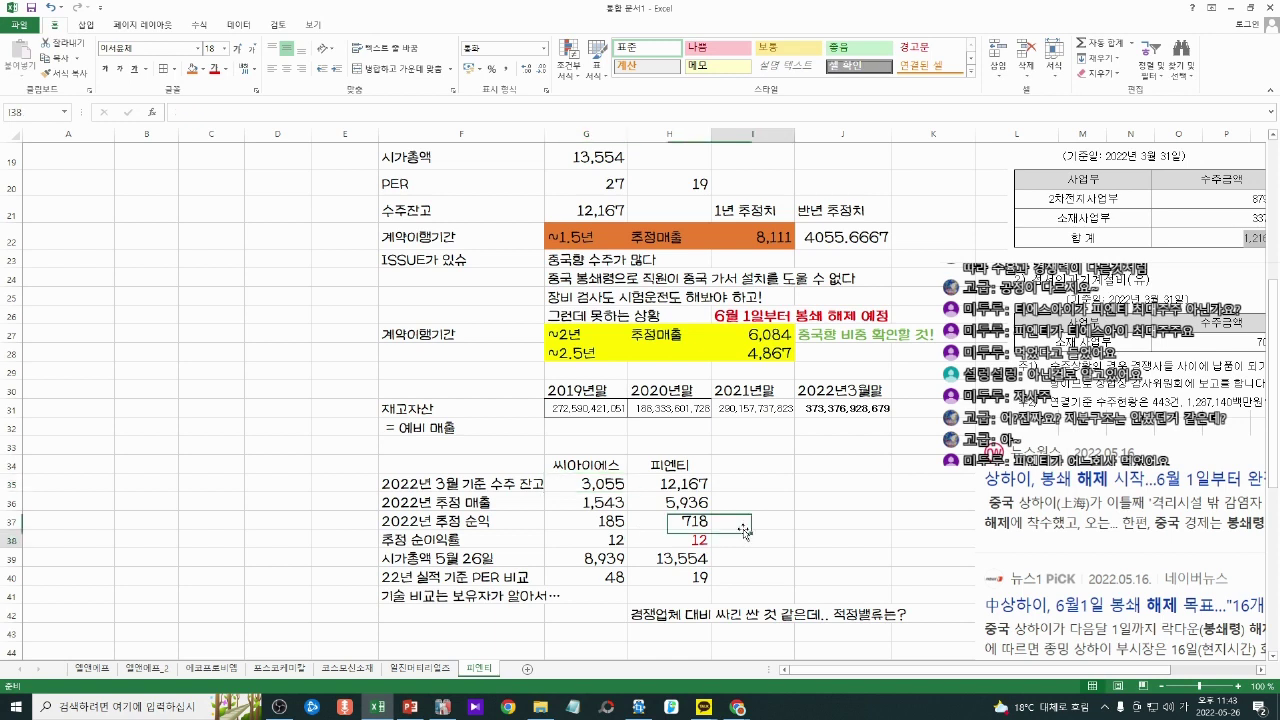
left_click(746, 466)
type("0")
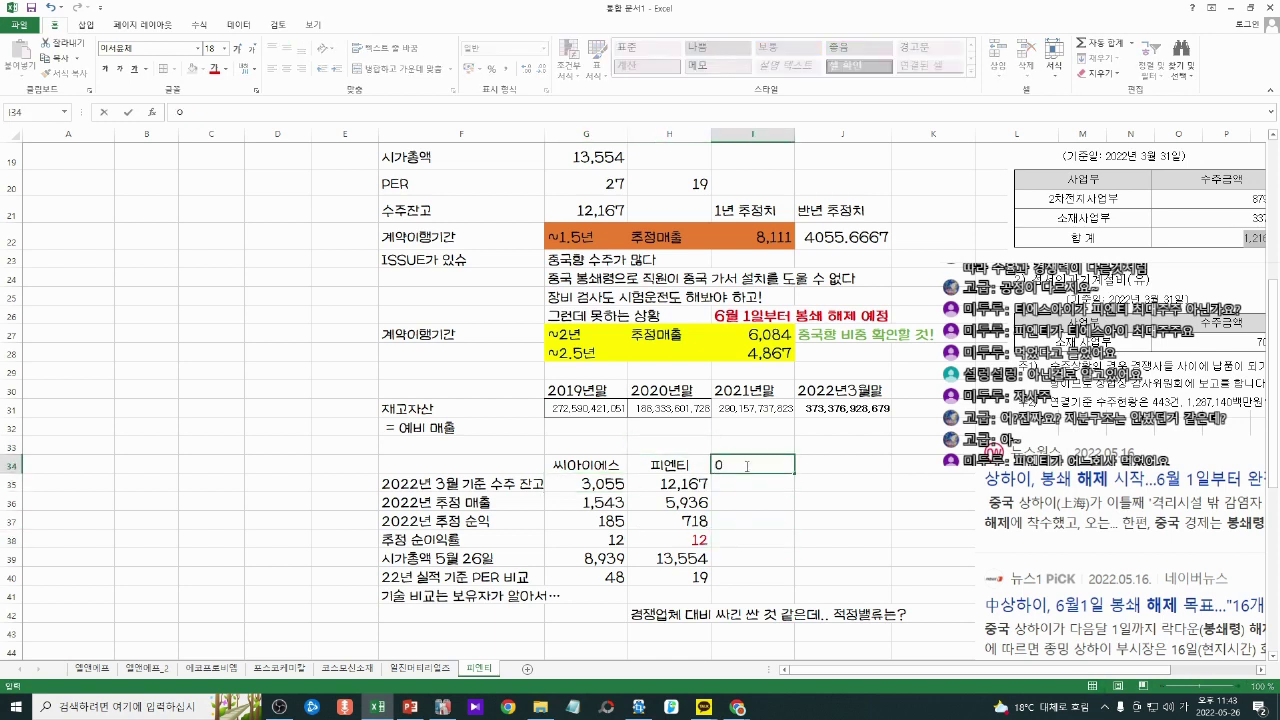
type("원익피앤이")
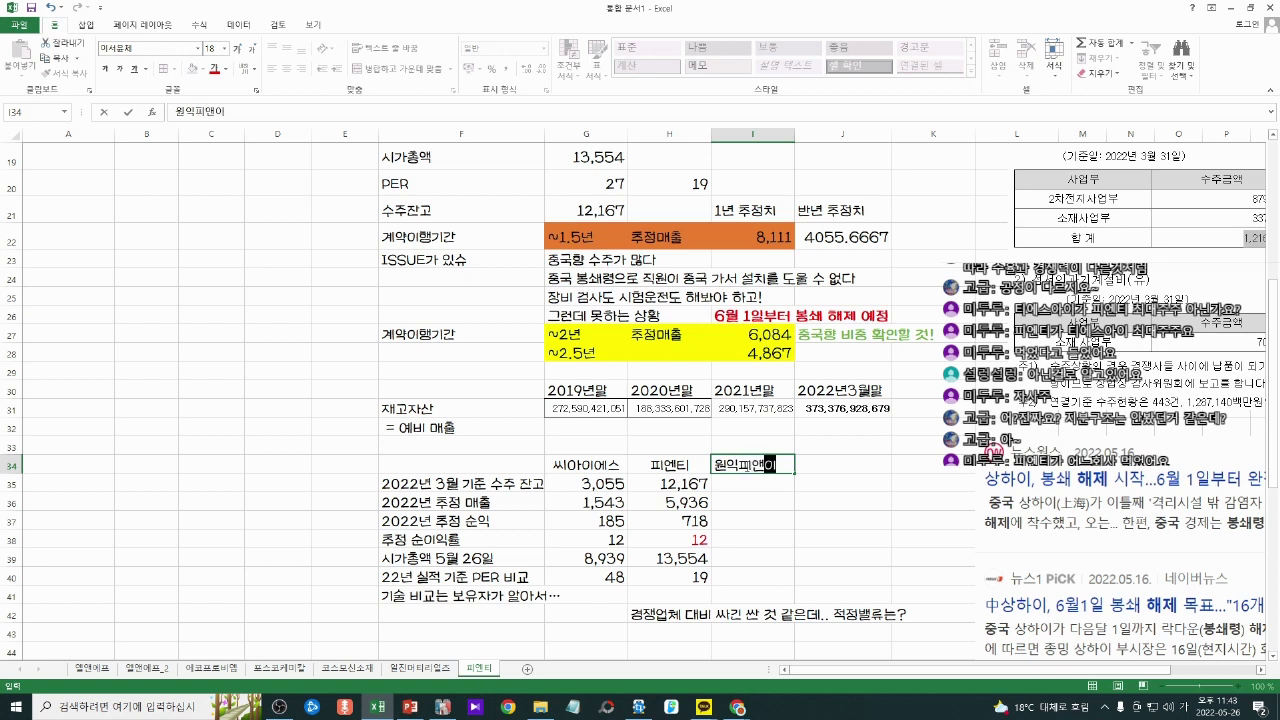
key("Return")
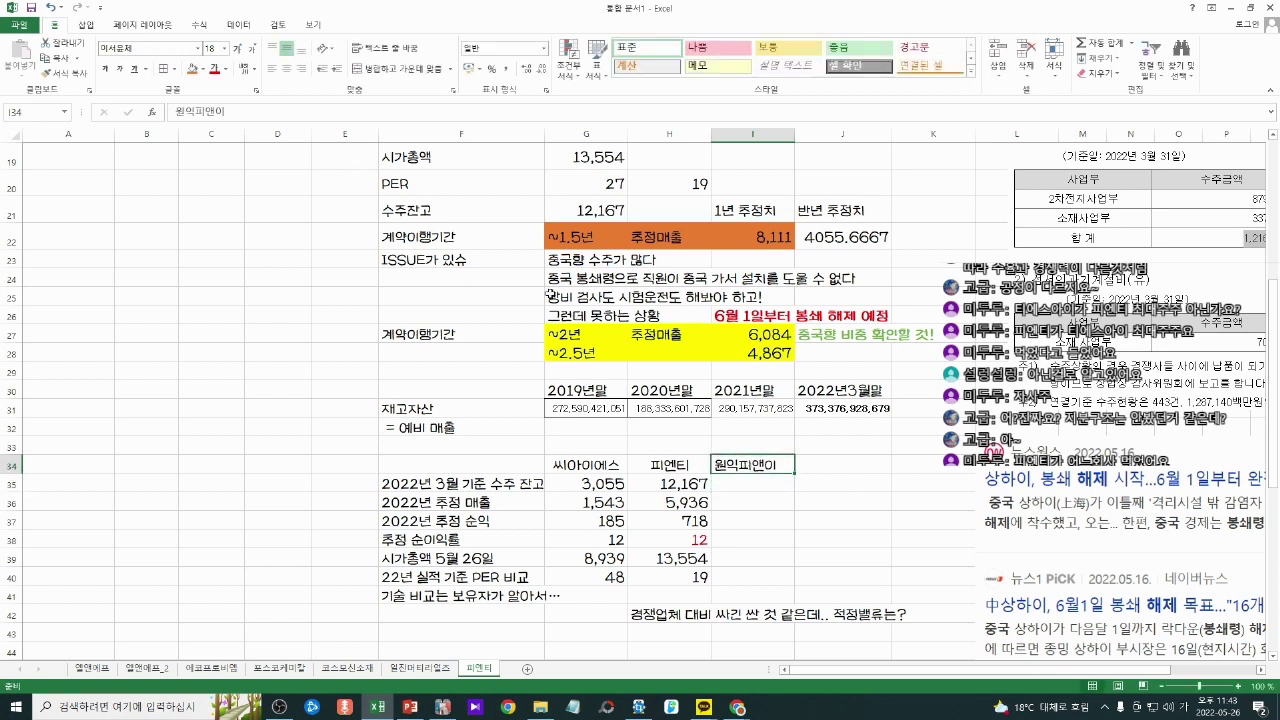
left_click(287, 68)
left_click(556, 463)
left_click(737, 614)
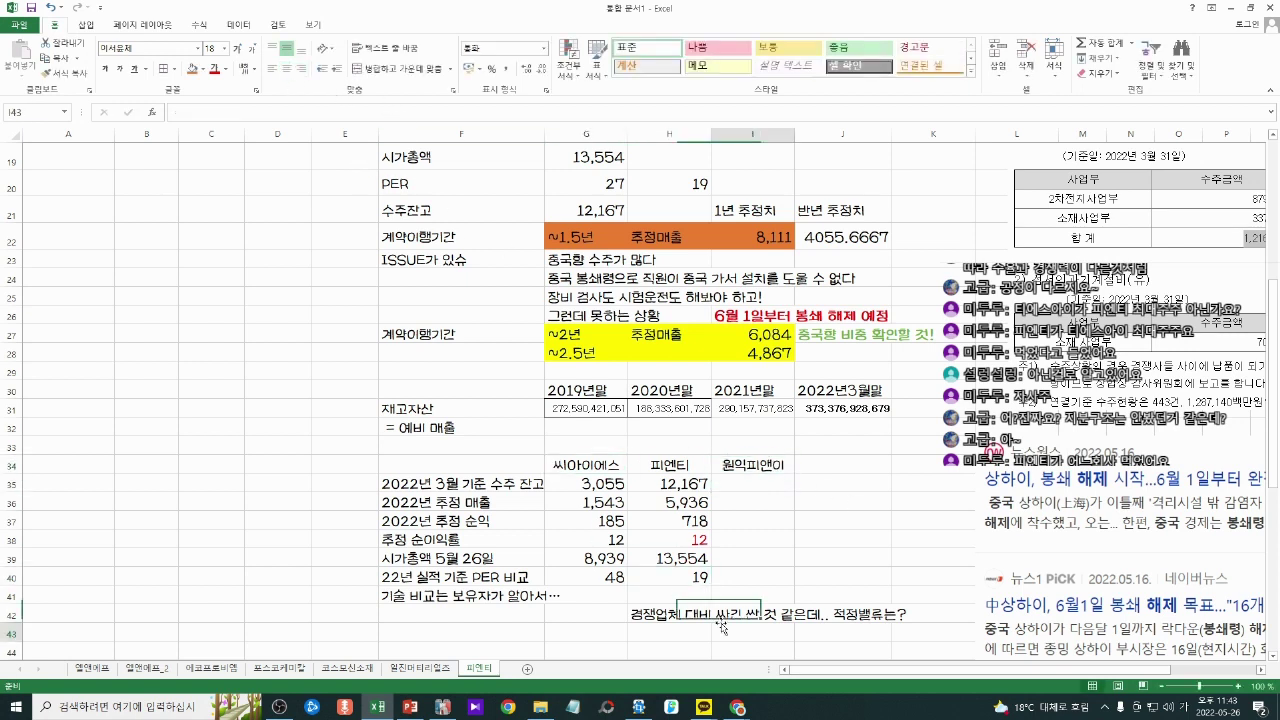
key("Up")
key("Up")
key("Up")
key("Up")
Step: Switch to Naver Finance in Chrome and search for the stock 원익피앤이
mouse_move(737, 707)
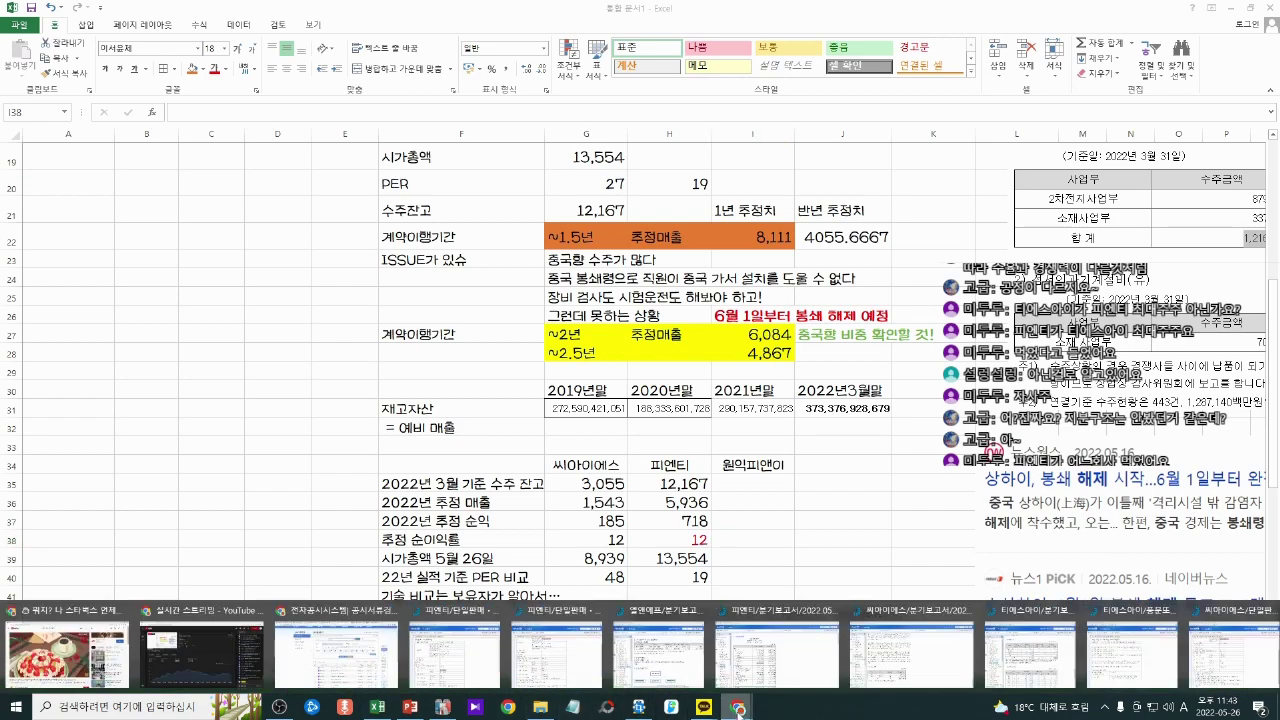
left_click(362, 663)
left_click(237, 10)
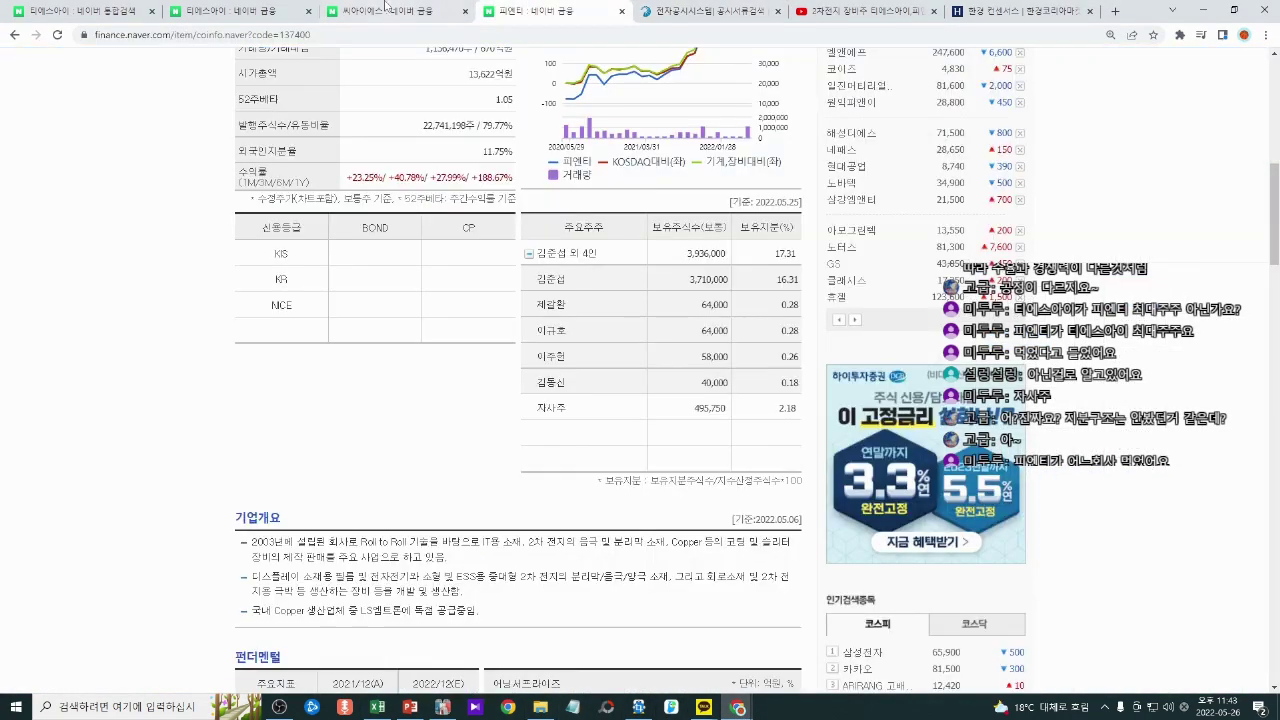
scroll(416, 300, "up", 5)
left_click(416, 71)
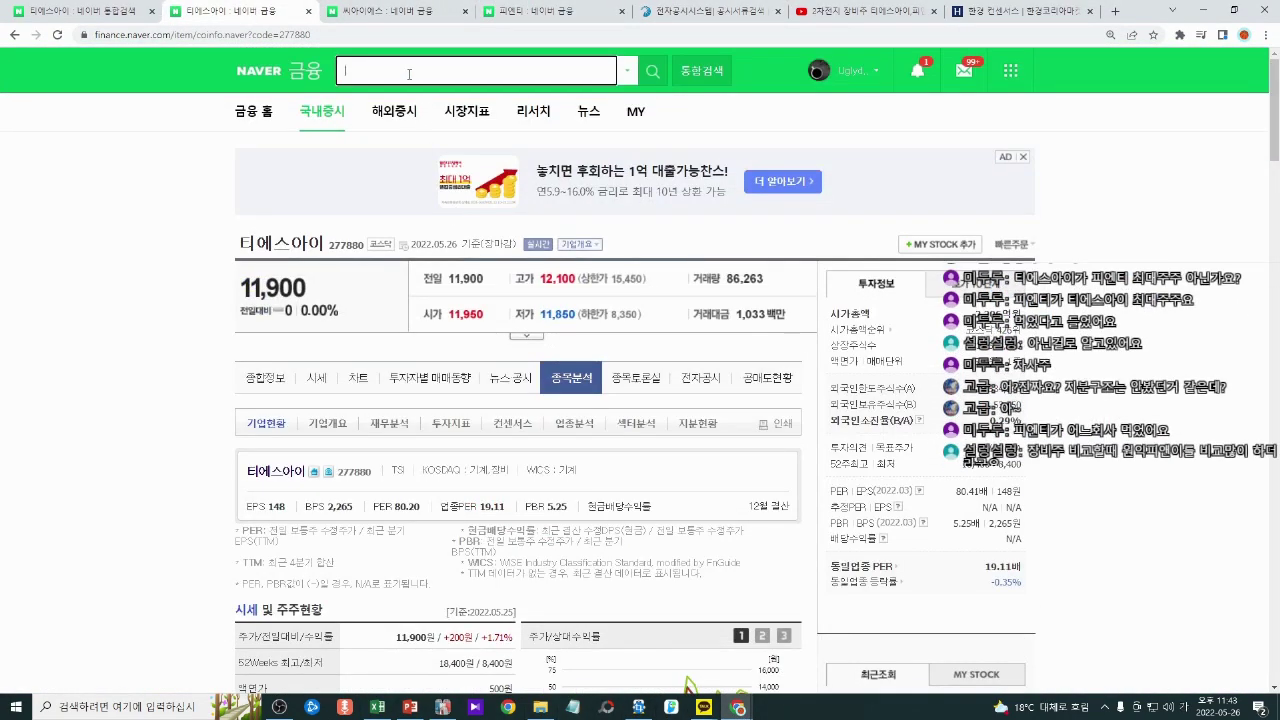
type("외원익")
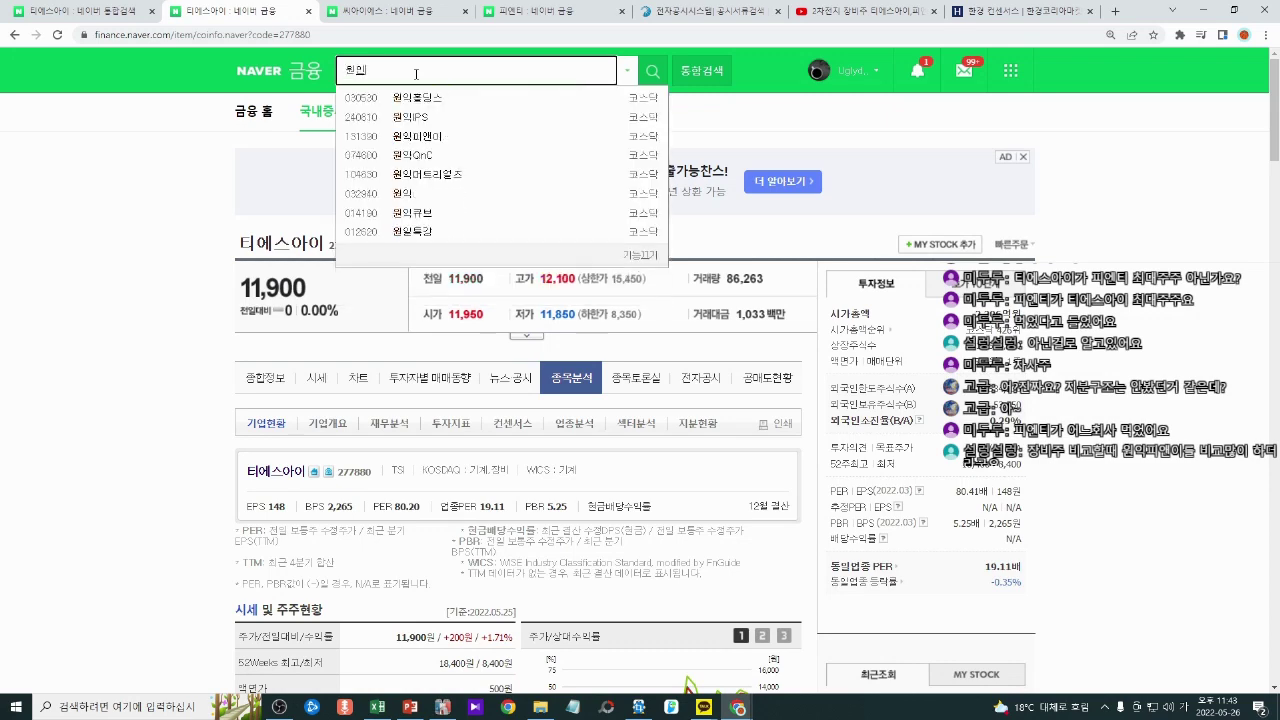
type("피앤이")
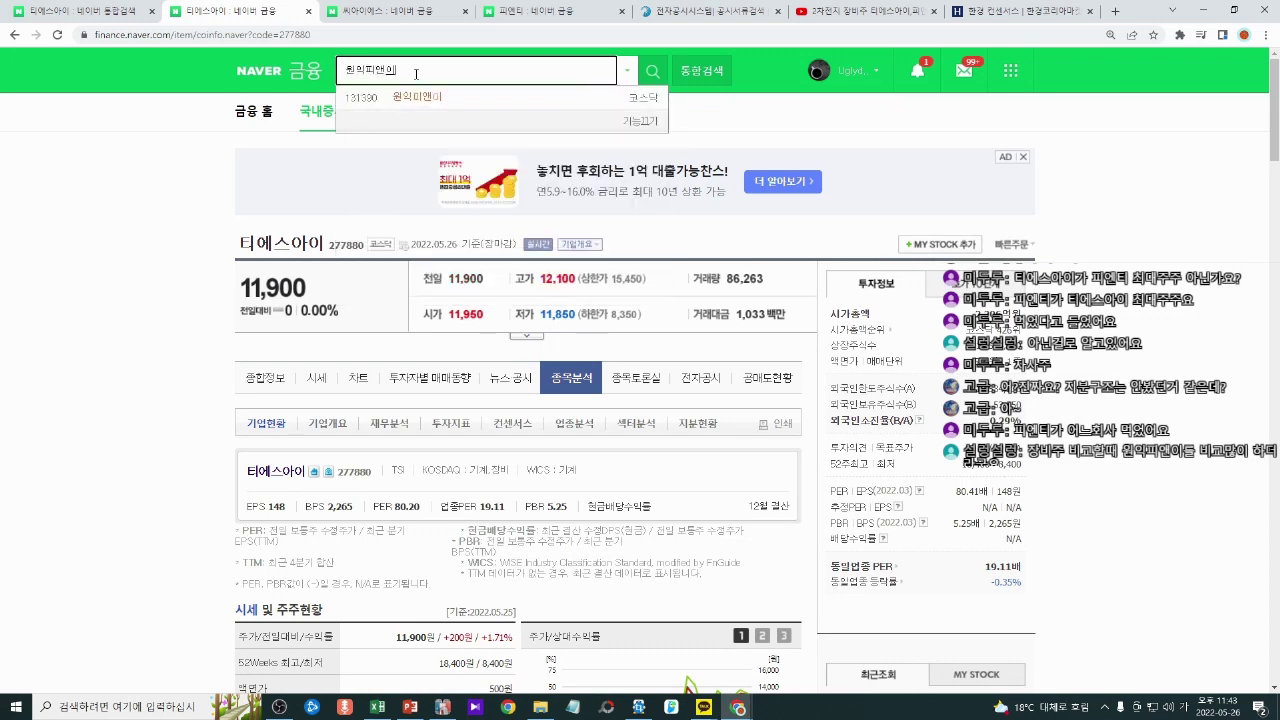
key("Return")
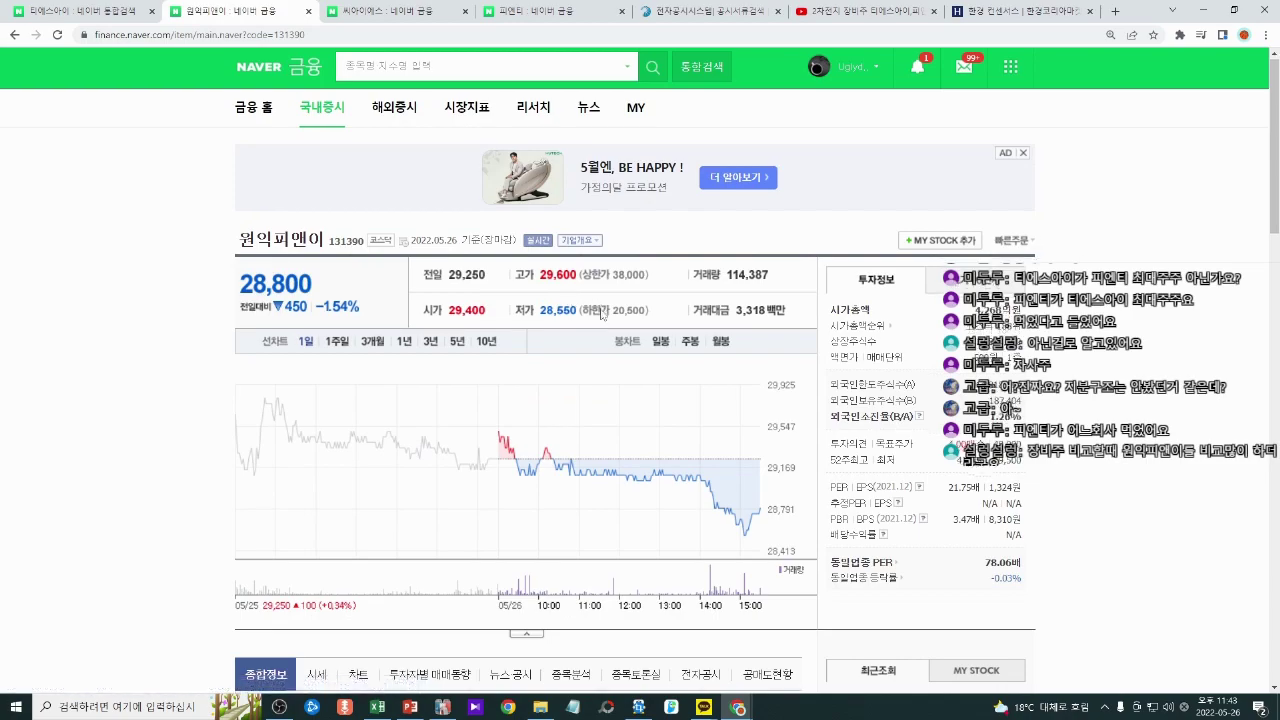
Step: Open 원익피앤이's 종목분석 page and look up its 2022 estimated sales in the annual Financial Summary
scroll(590, 448, "down", 2)
left_click(585, 480)
scroll(720, 397, "down", 10)
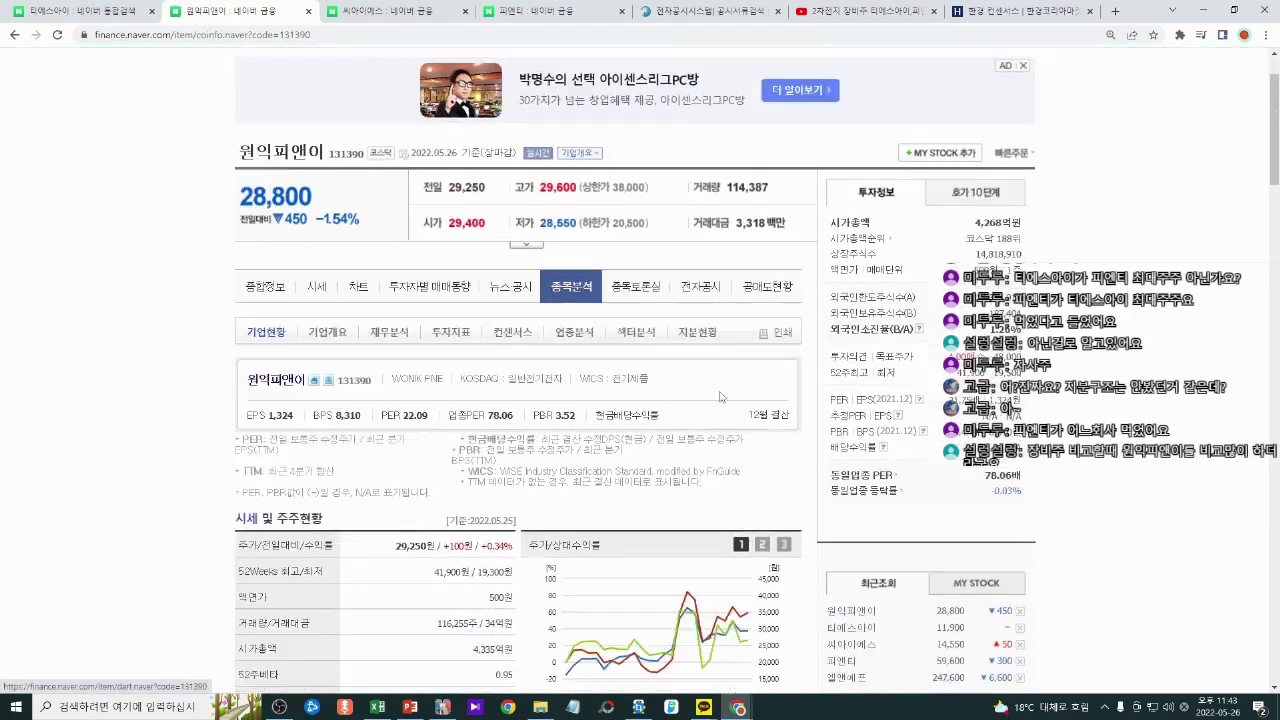
scroll(720, 397, "down", 10)
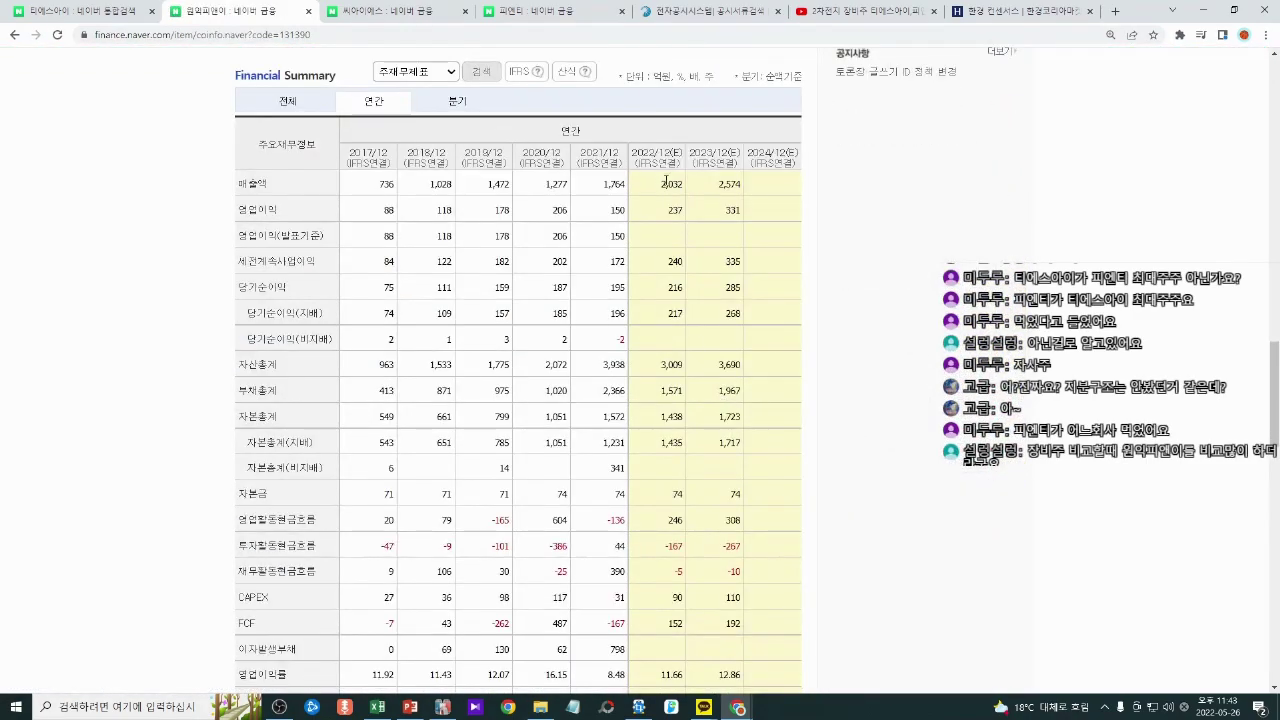
double_click(661, 186)
Step: In Excel, enter 원익피앤이's 2022 estimates from the Financial Summary: sales 2032 and net profit 216
key("alt+Tab")
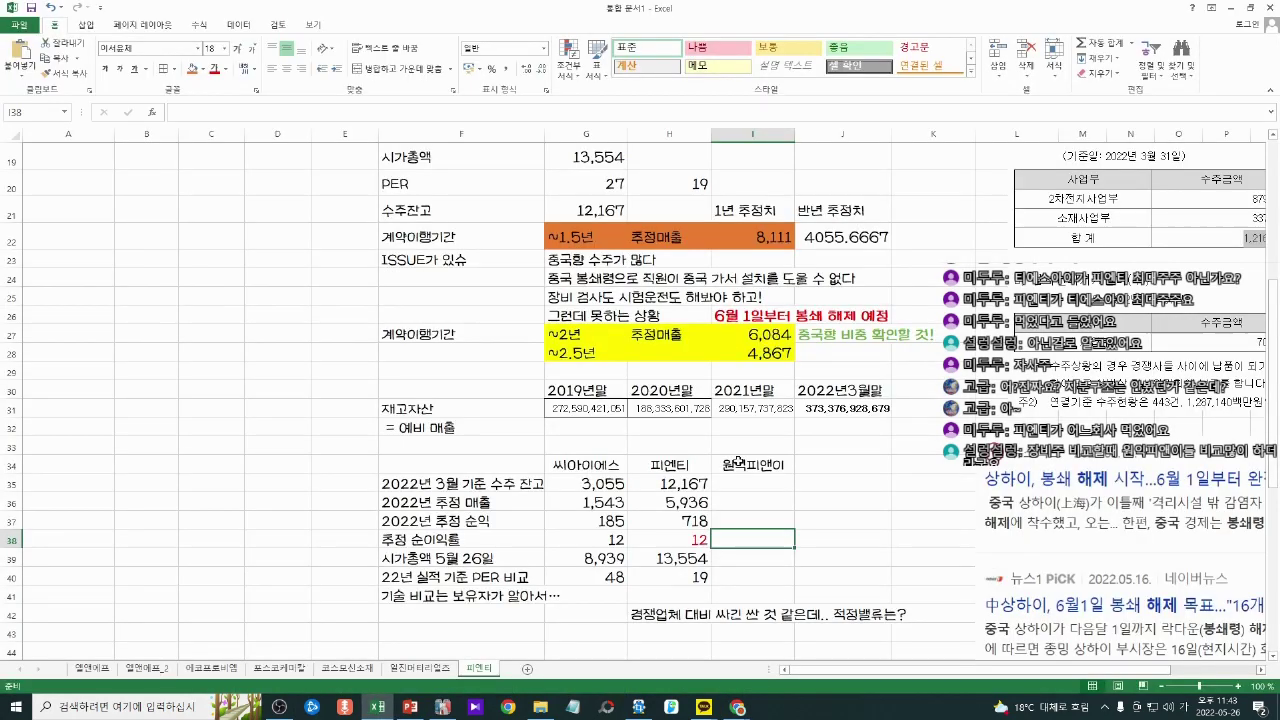
left_click(749, 482)
type("20")
key("Escape")
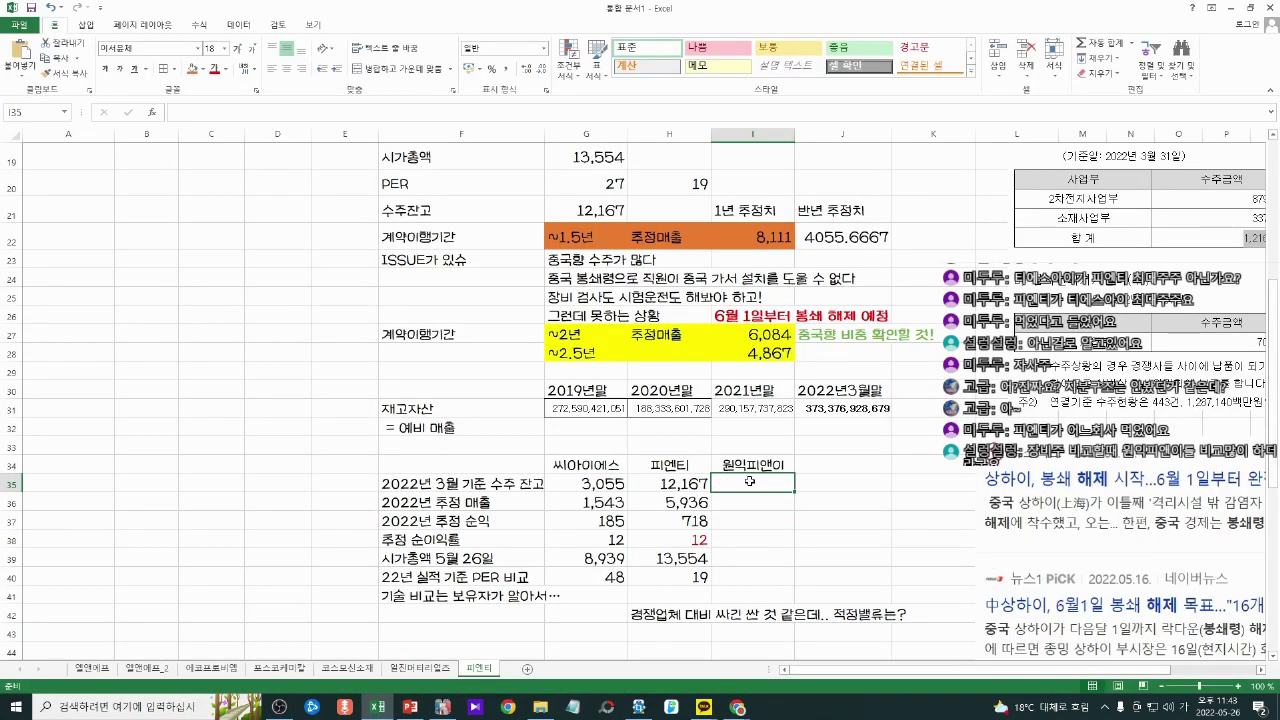
key("Down")
type("2032")
key("Return")
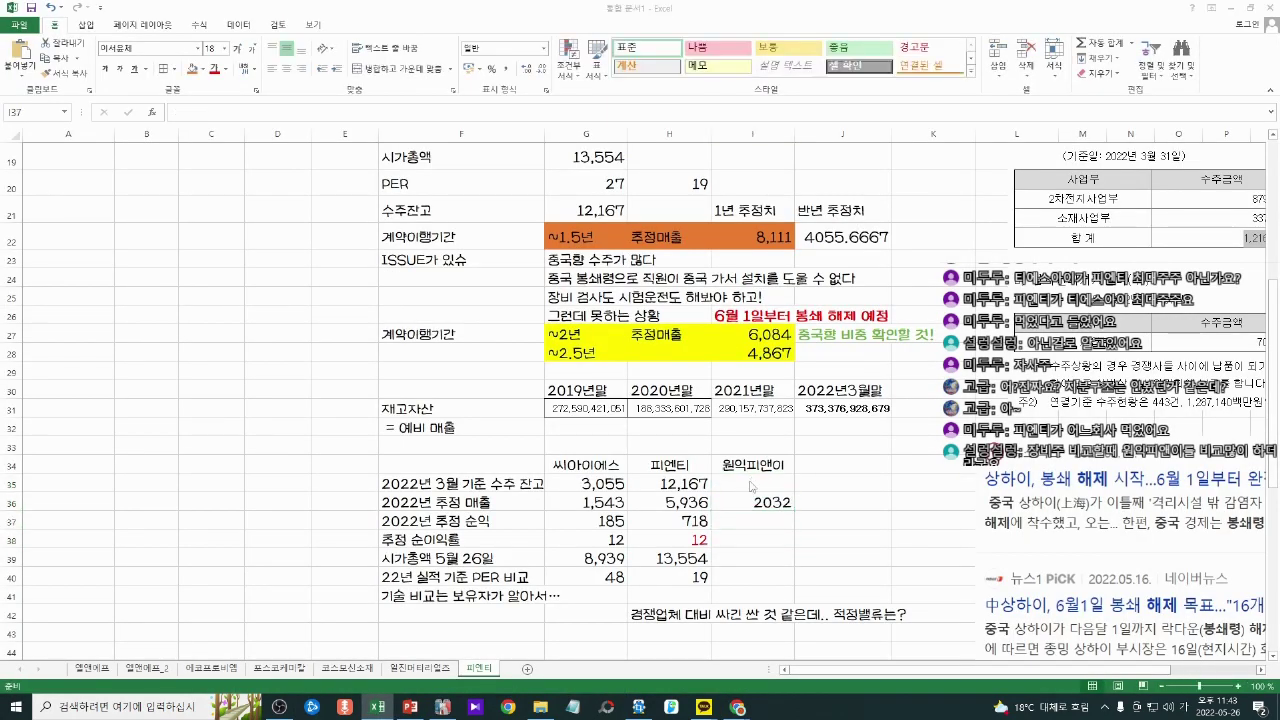
key("alt+Tab")
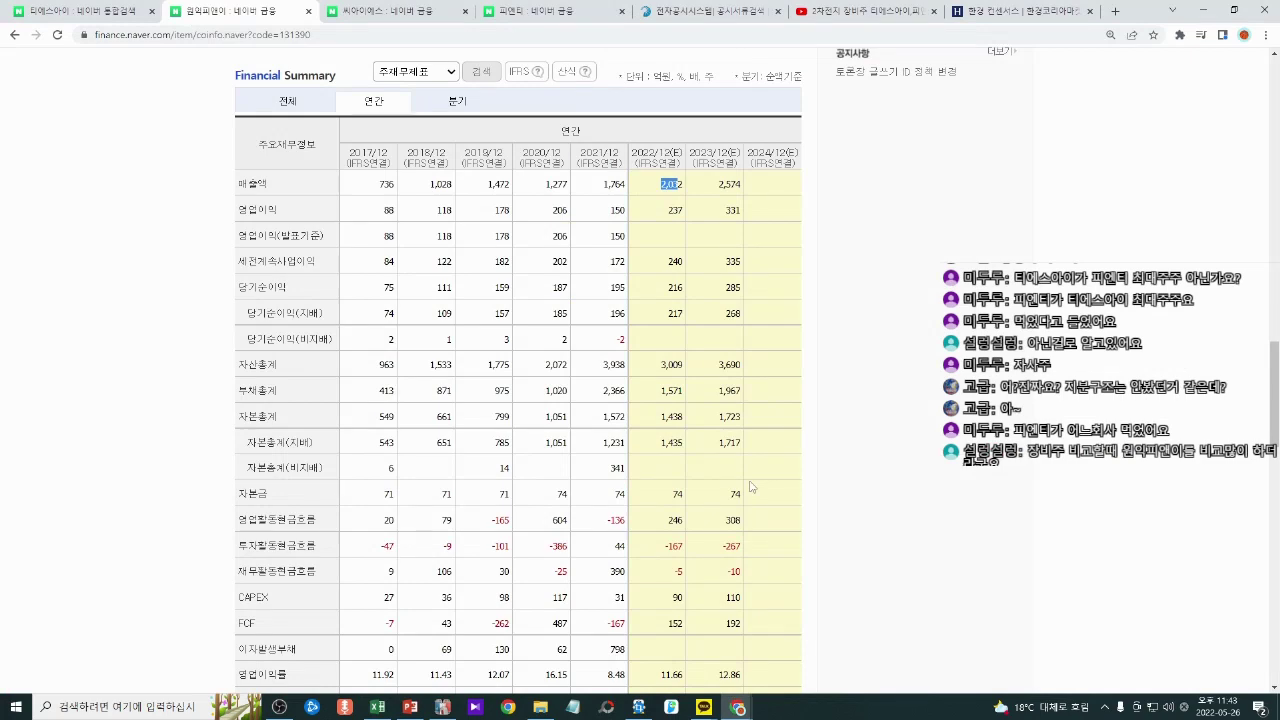
key("alt+Tab")
type("216")
key("Return")
Step: Copy 피엔티's estimated net margin formula into the 원익피앤이 column
key("Left")
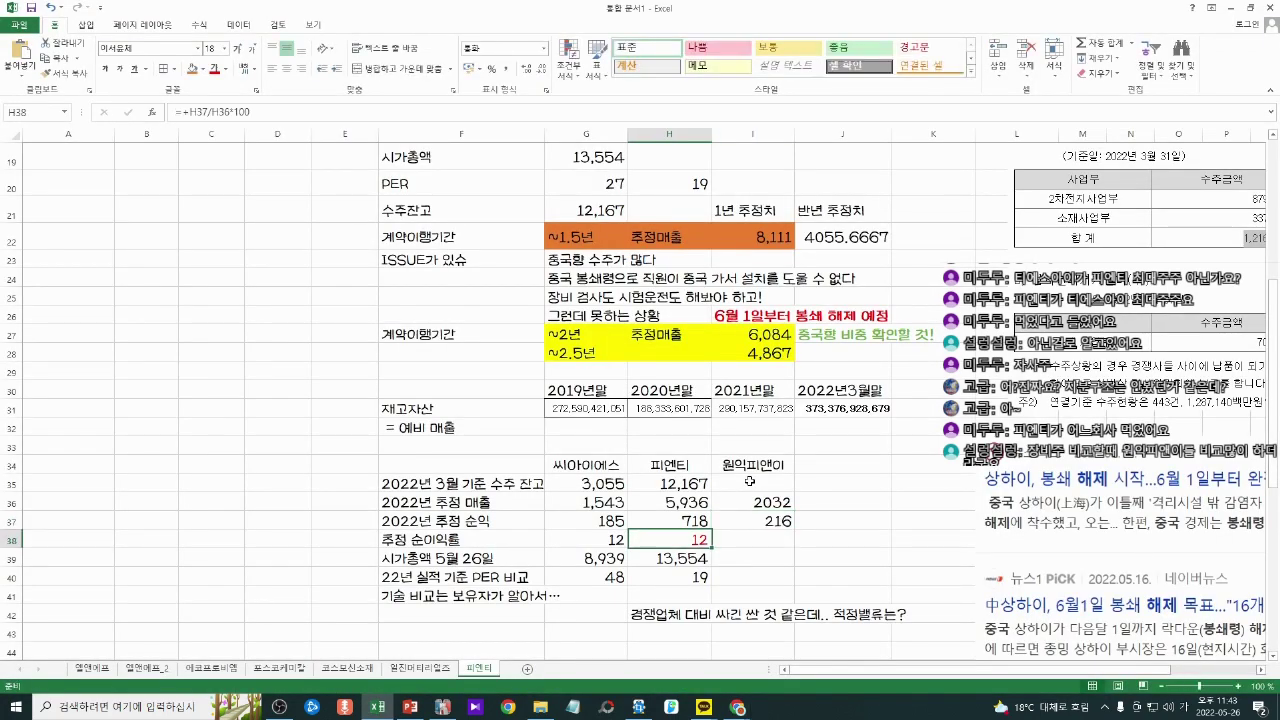
key("ctrl+c")
key("Right")
key("ctrl+v")
key("Escape")
key("Left")
key("Right")
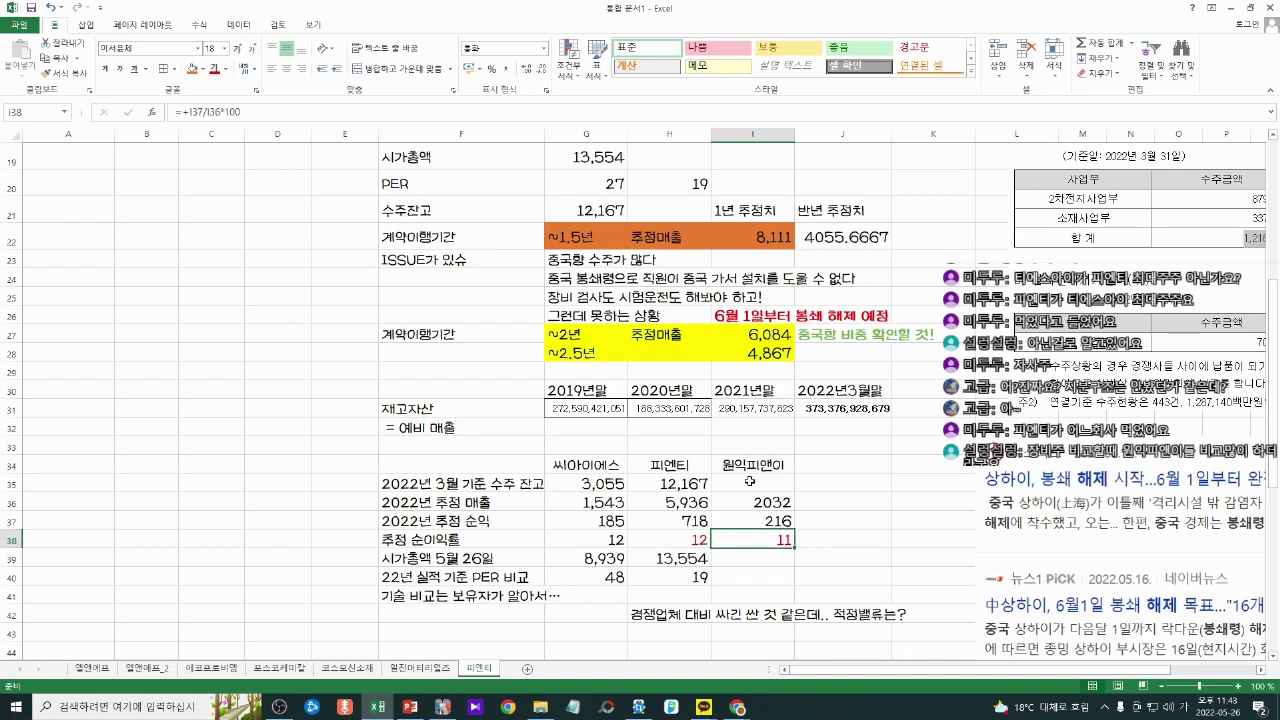
key("Left")
key("Left")
key("Right")
key("Right")
Step: Look up 원익피앤이's market cap on Naver Finance and enter 4268 in its 시가총액 5월 26일 cell
key("Down")
key("alt+Tab")
scroll(790, 483, "up", 15)
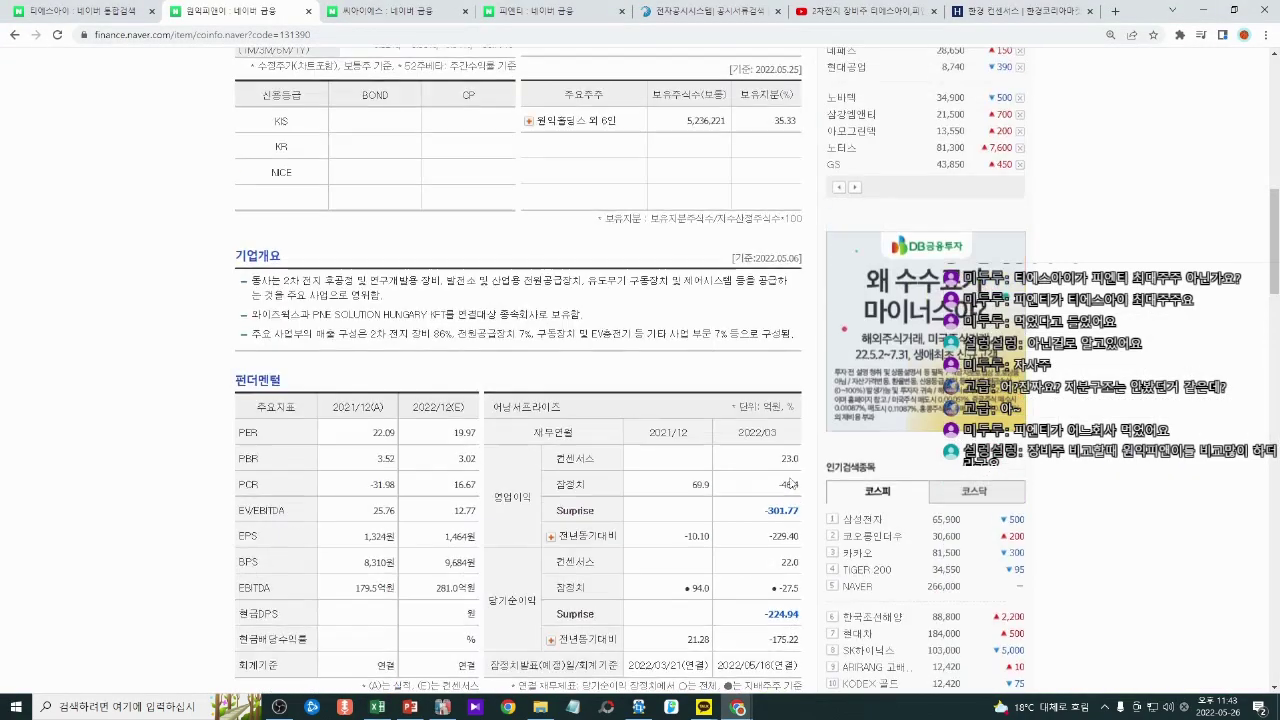
key("alt+Tab")
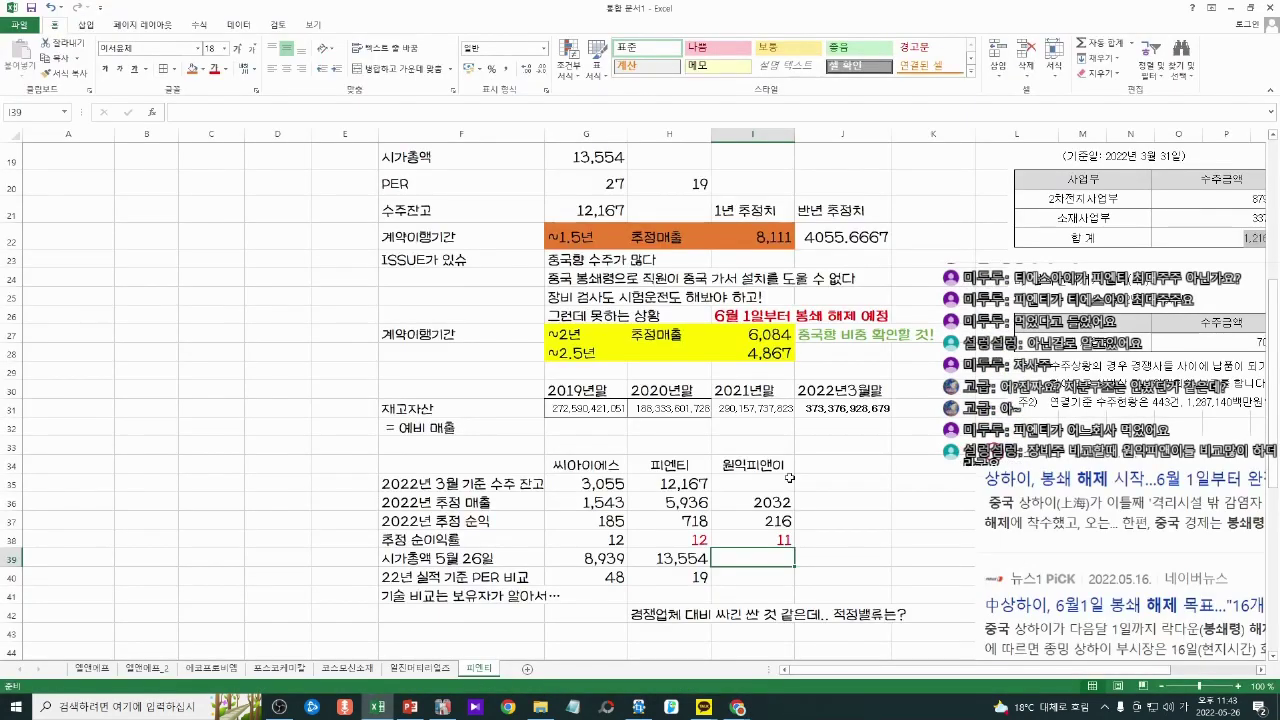
type("4268")
key("Return")
Step: Copy 피엔티's 2022 earnings-based PER formula into the 원익피앤이 column
key("Left")
key("ctrl+c")
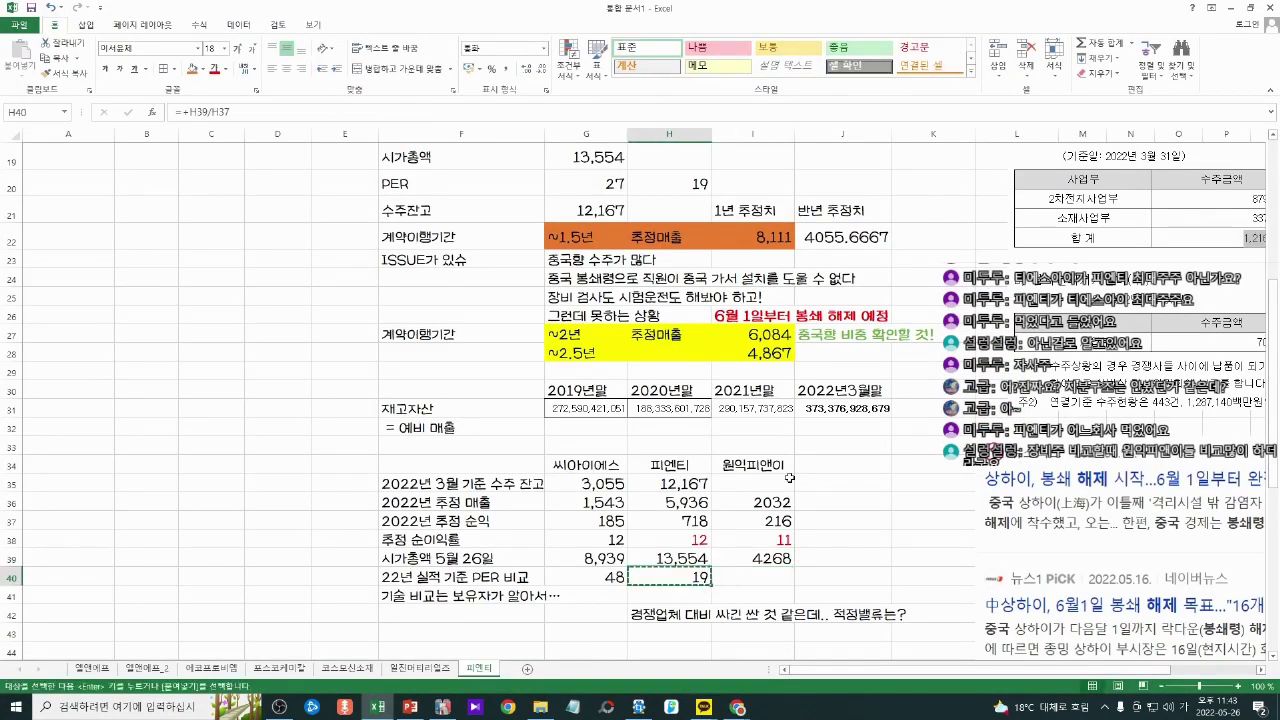
key("Right")
key("ctrl+v")
key("Escape")
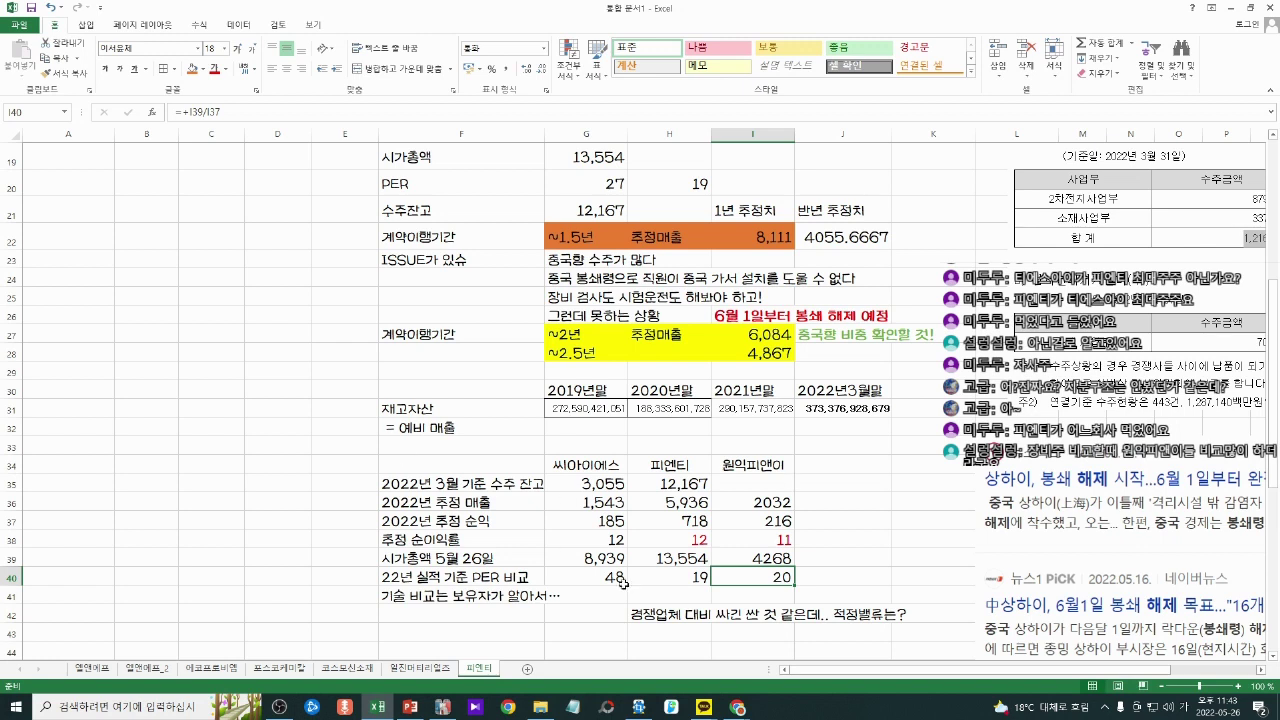
Step: Format the 2022 PER values of 피엔티 and 원익피앤이 to one decimal place
left_click_drag(690, 580, 760, 578)
left_click(524, 69)
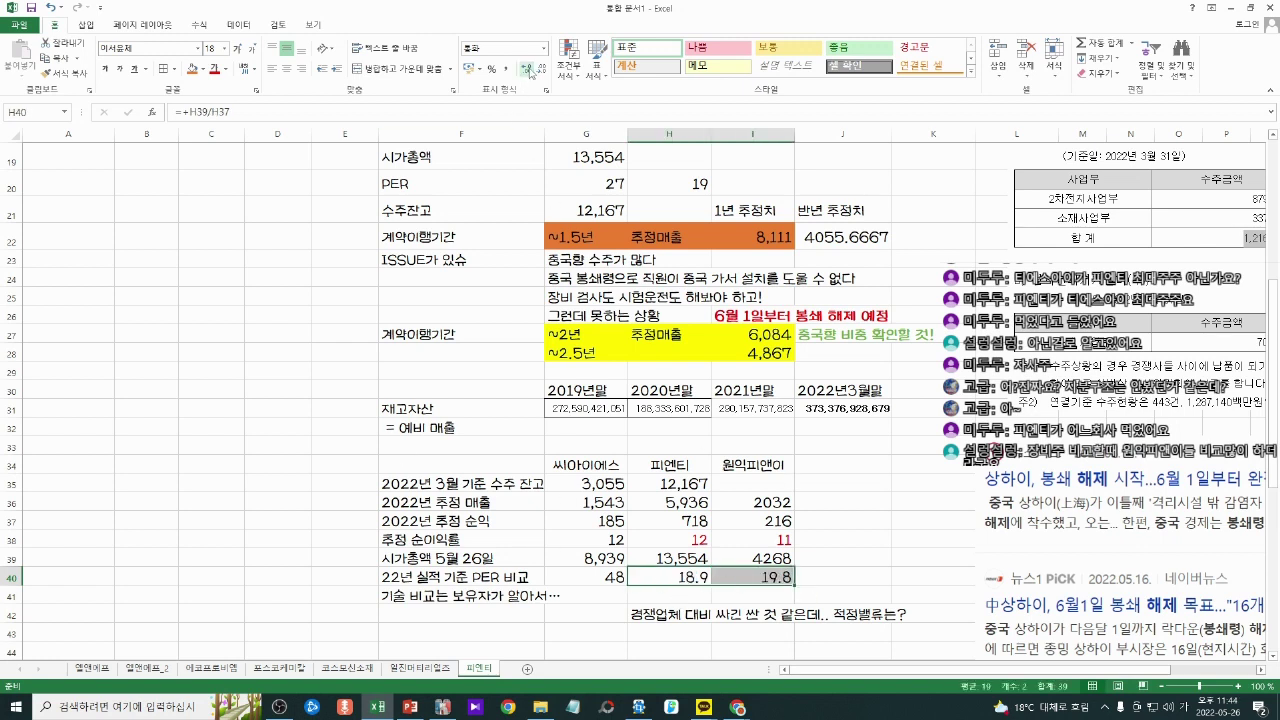
left_click(778, 456)
left_click_drag(765, 577, 694, 574)
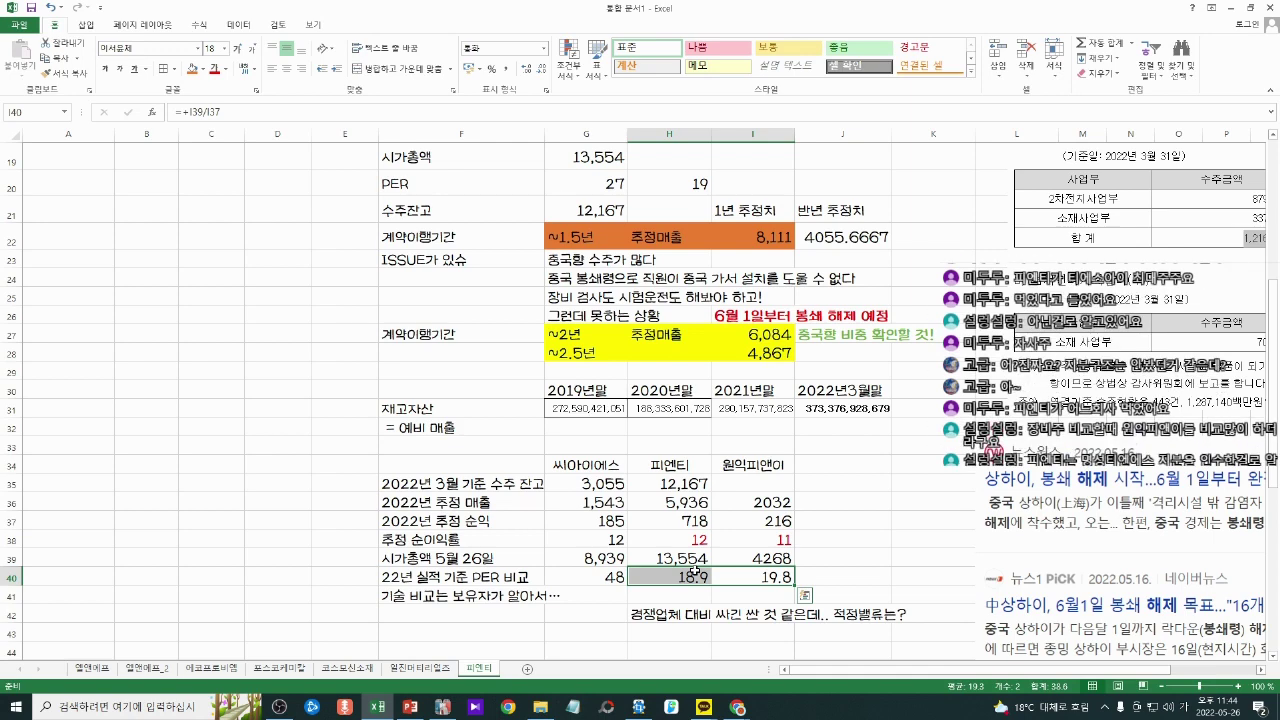
Step: Examine the domestic battery equipment maker table in the open YouTube video, and return to 원익피앤이's market cap in the Excel comparison
left_click(738, 707)
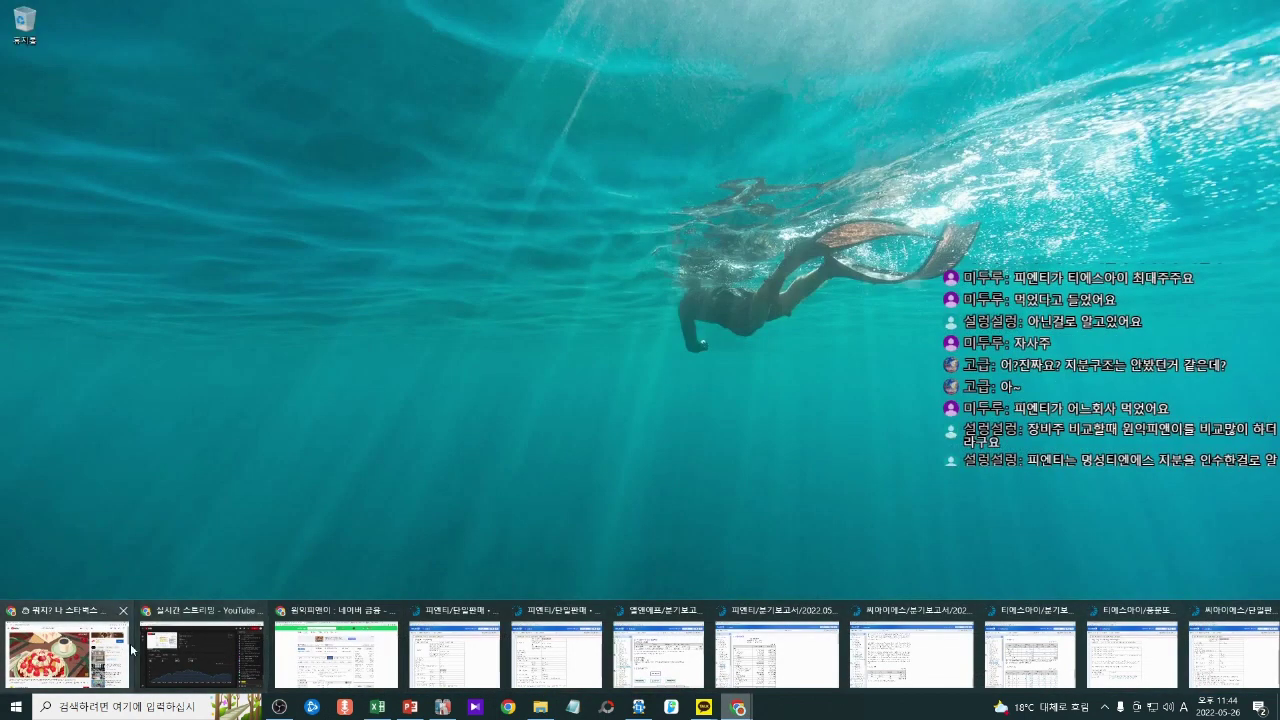
left_click(113, 651)
left_click(738, 705)
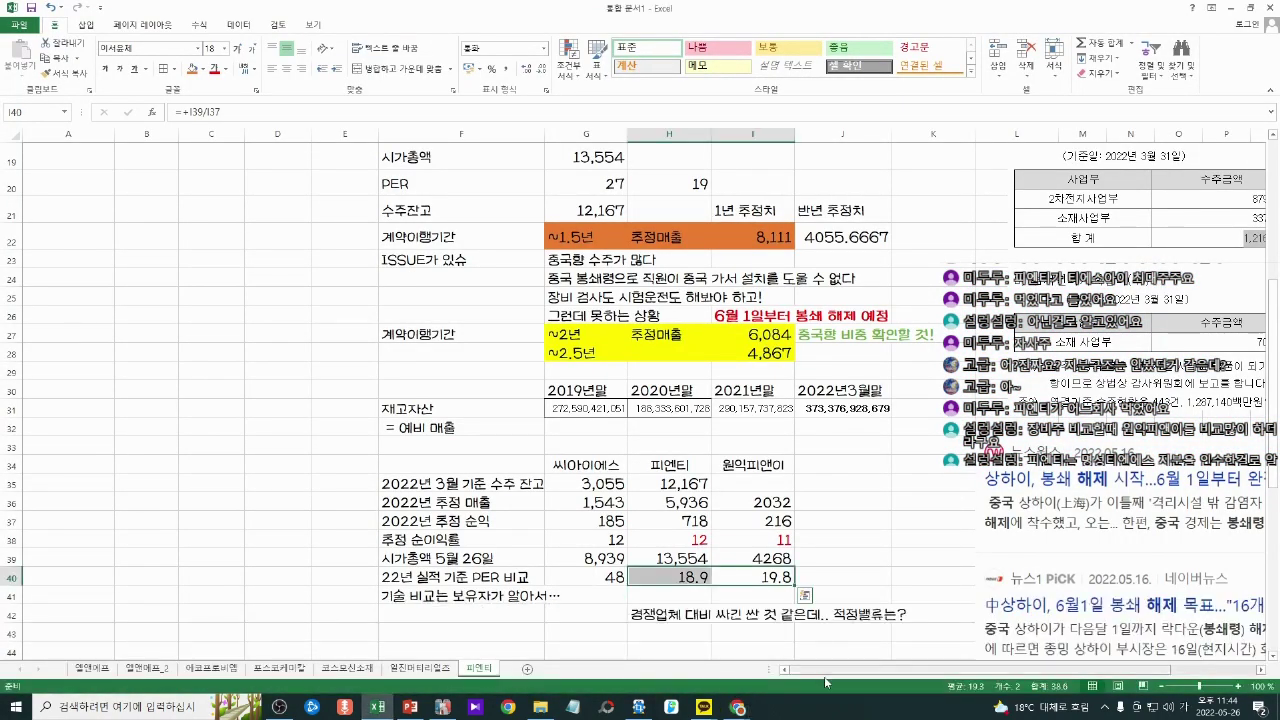
mouse_move(738, 700)
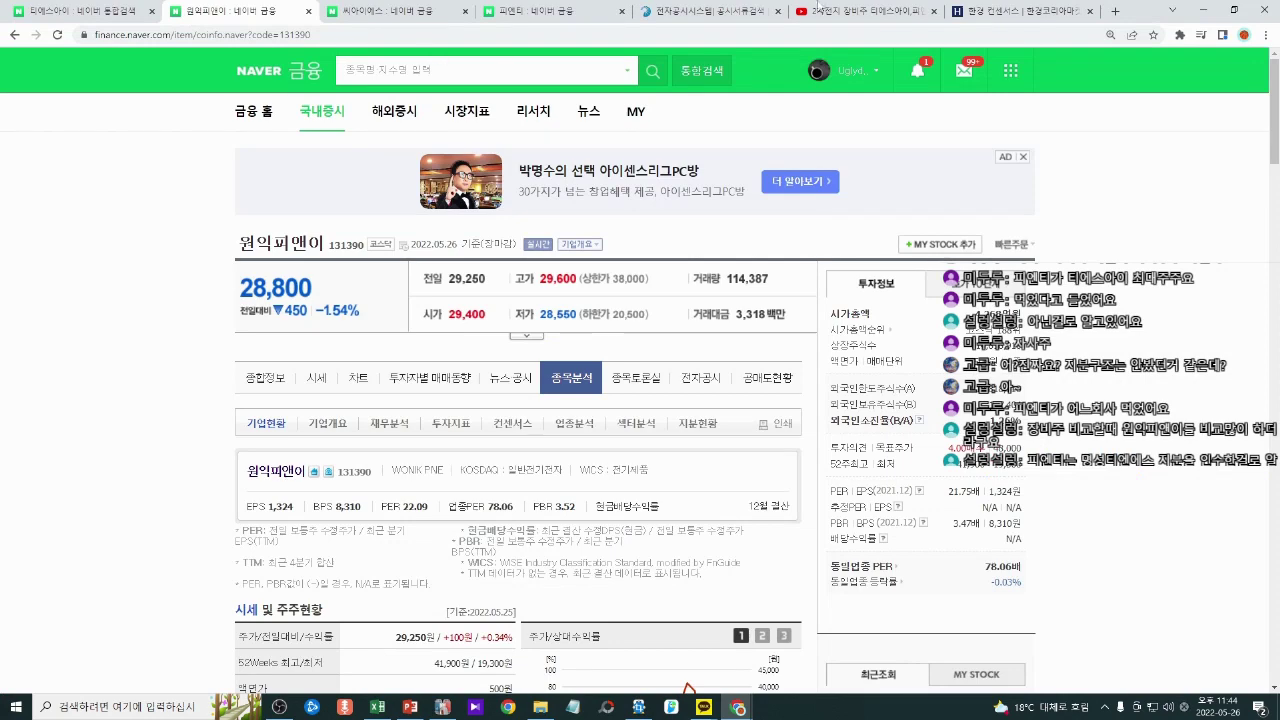
left_click(860, 11)
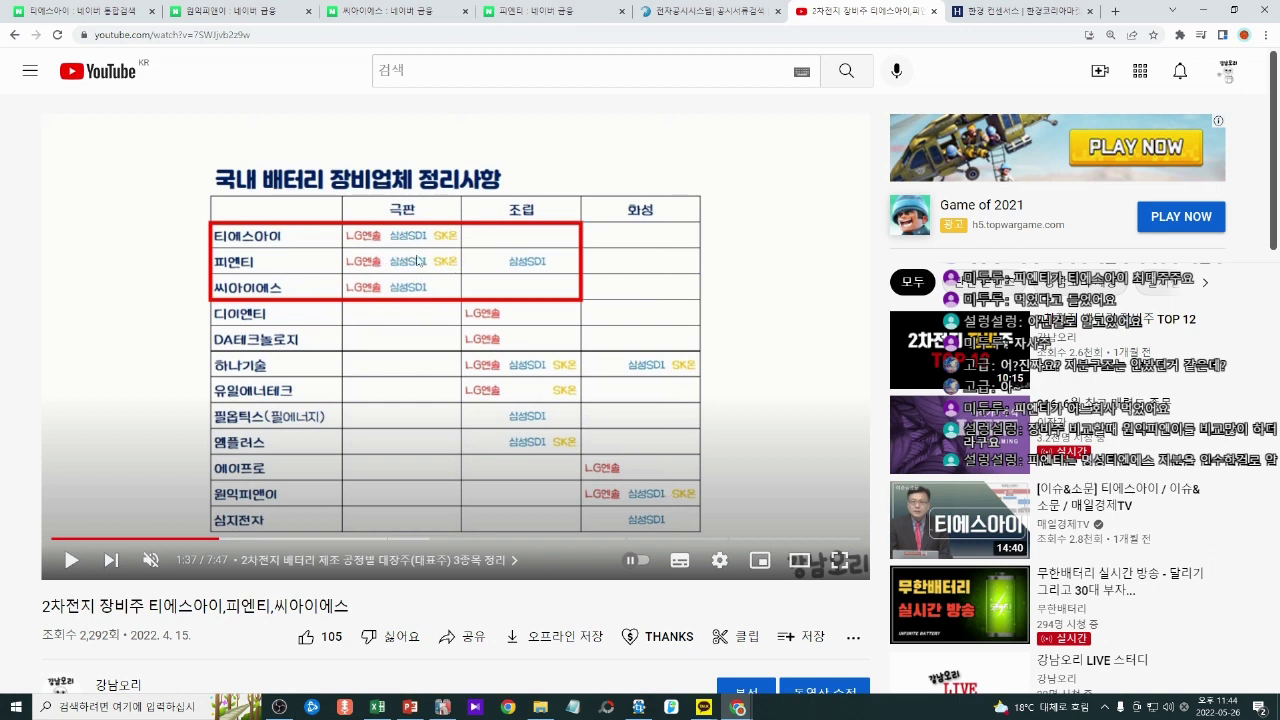
key("alt+Tab")
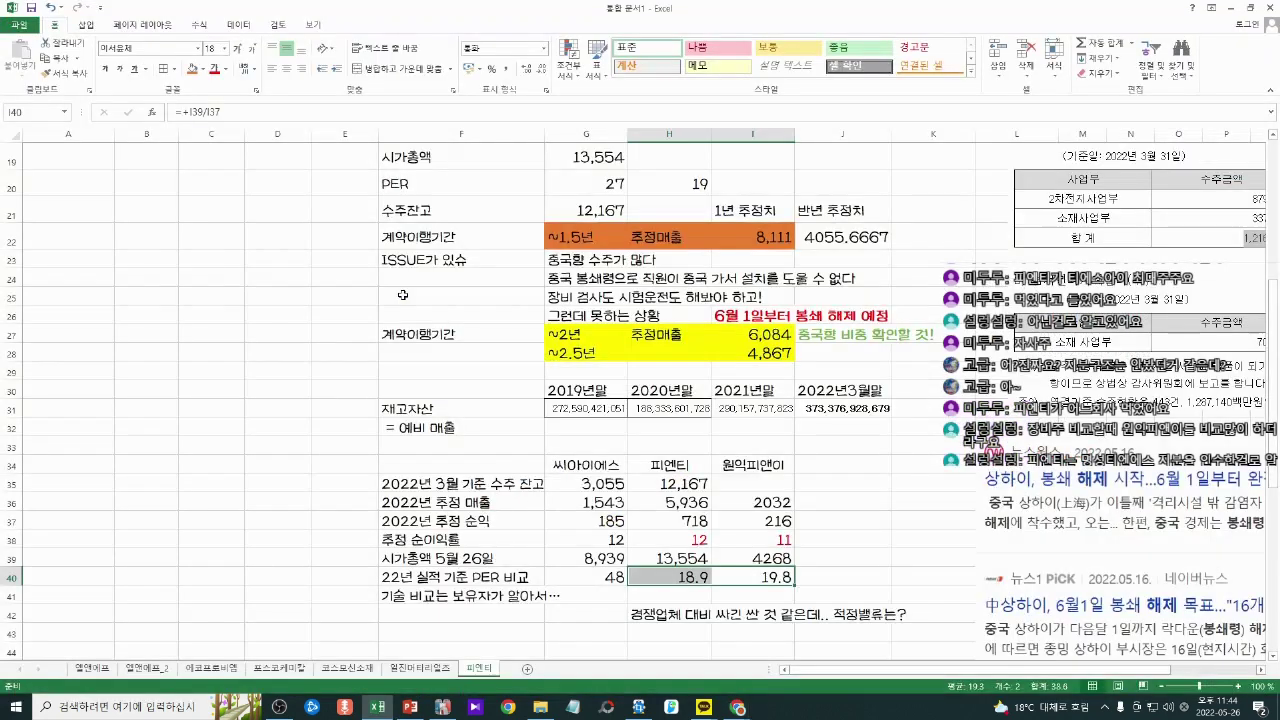
left_click(777, 558)
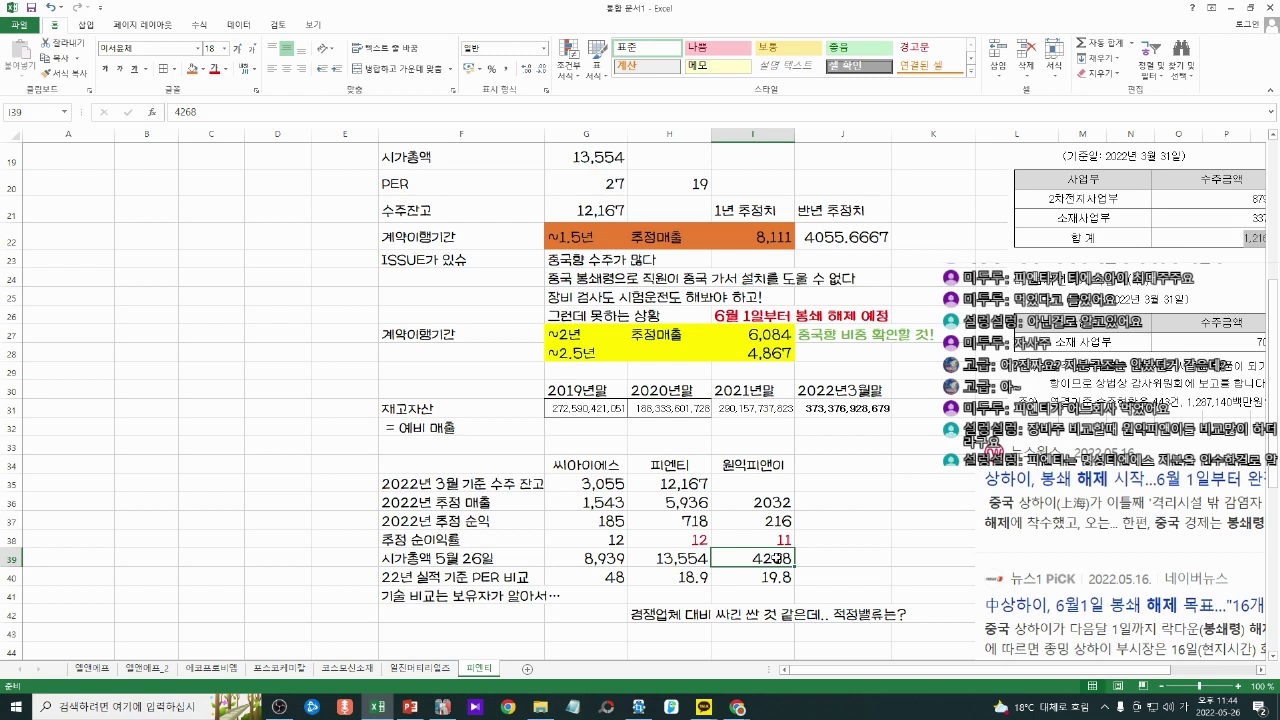
key("Down")
key("Left")
key("Right")
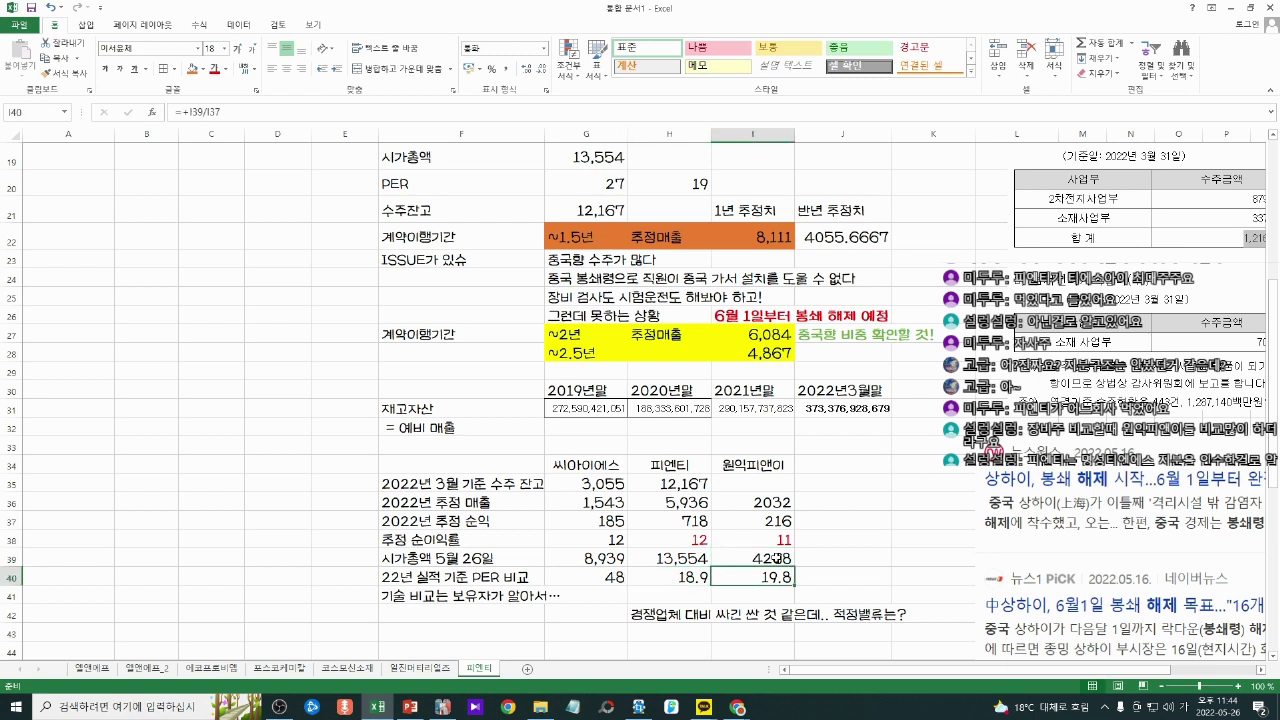
key("Up")
key("Right")
key("Down")
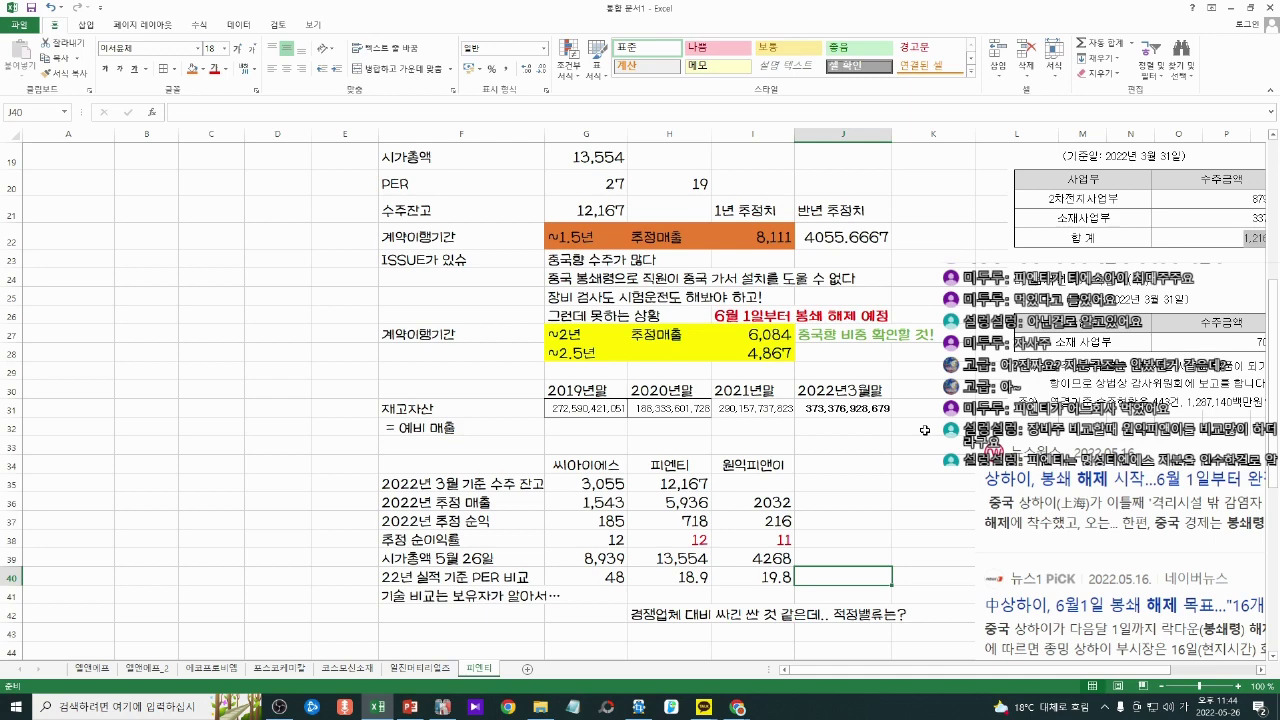
Step: Switch to the browser's stock pages and close the 씨아이에스 and 원익피앤이 finance tabs, keeping 피엔티's page open
mouse_move(760, 712)
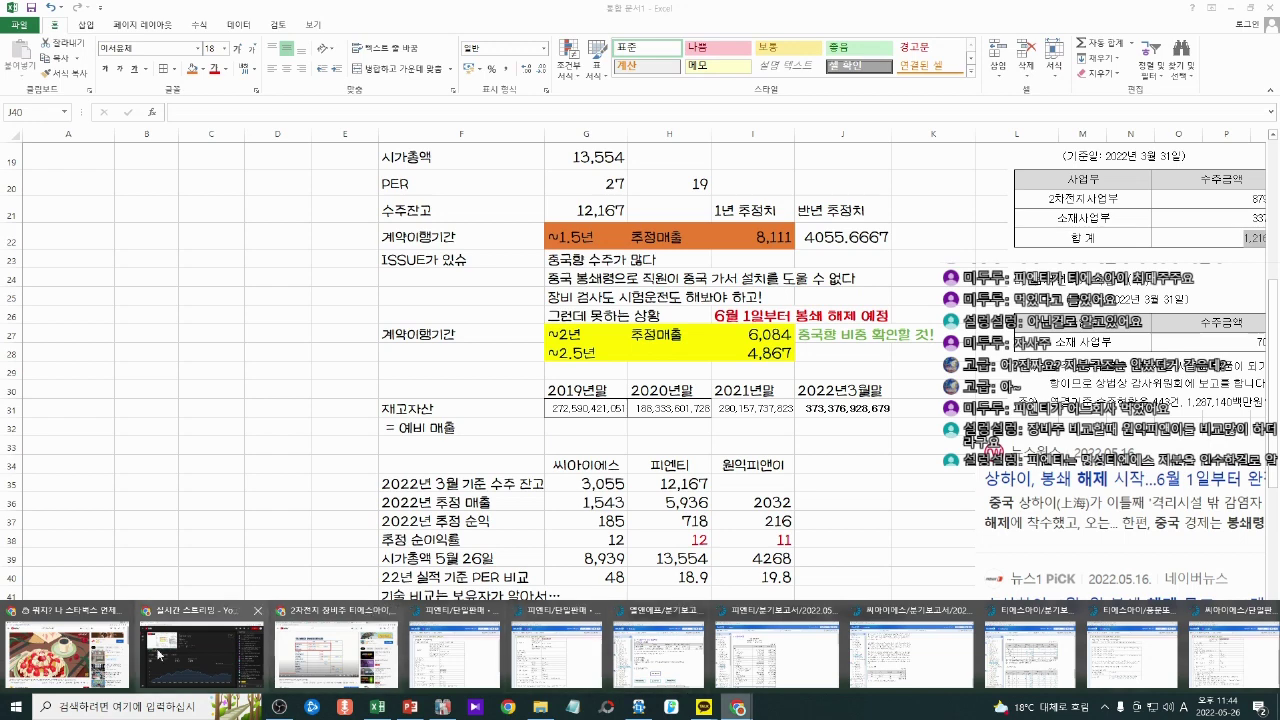
left_click(327, 652)
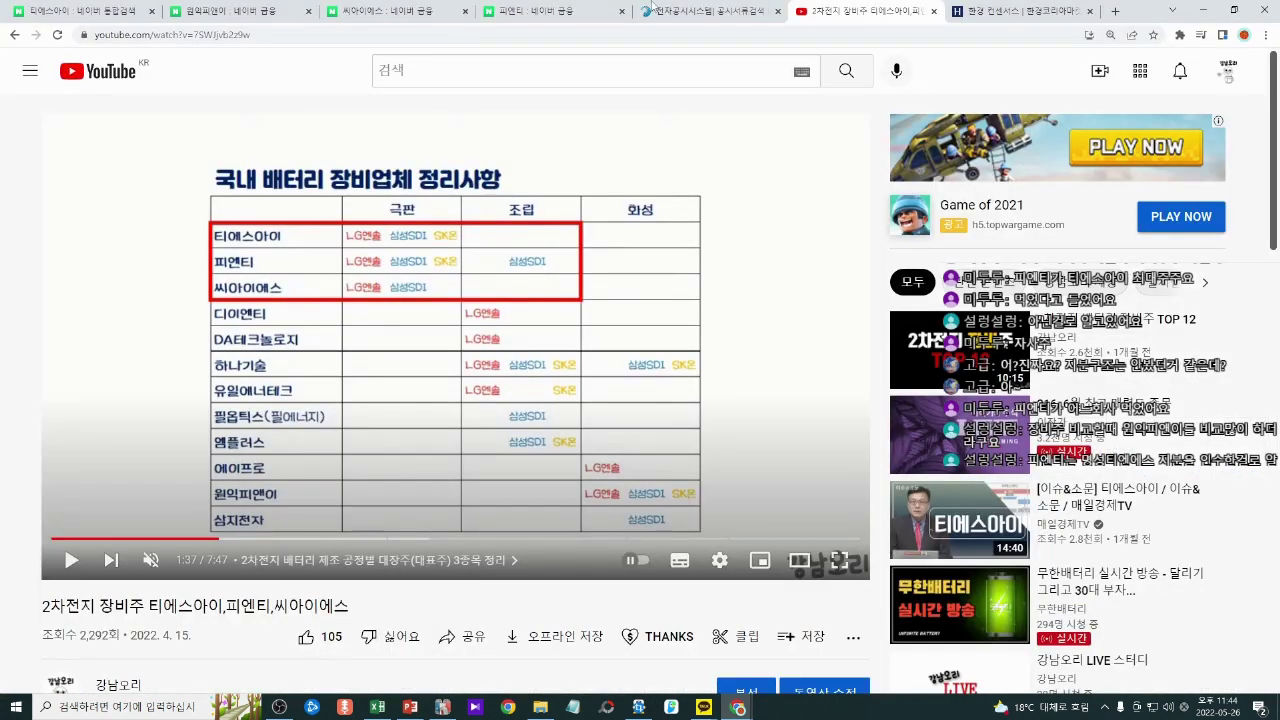
left_click(405, 11)
left_click(464, 11)
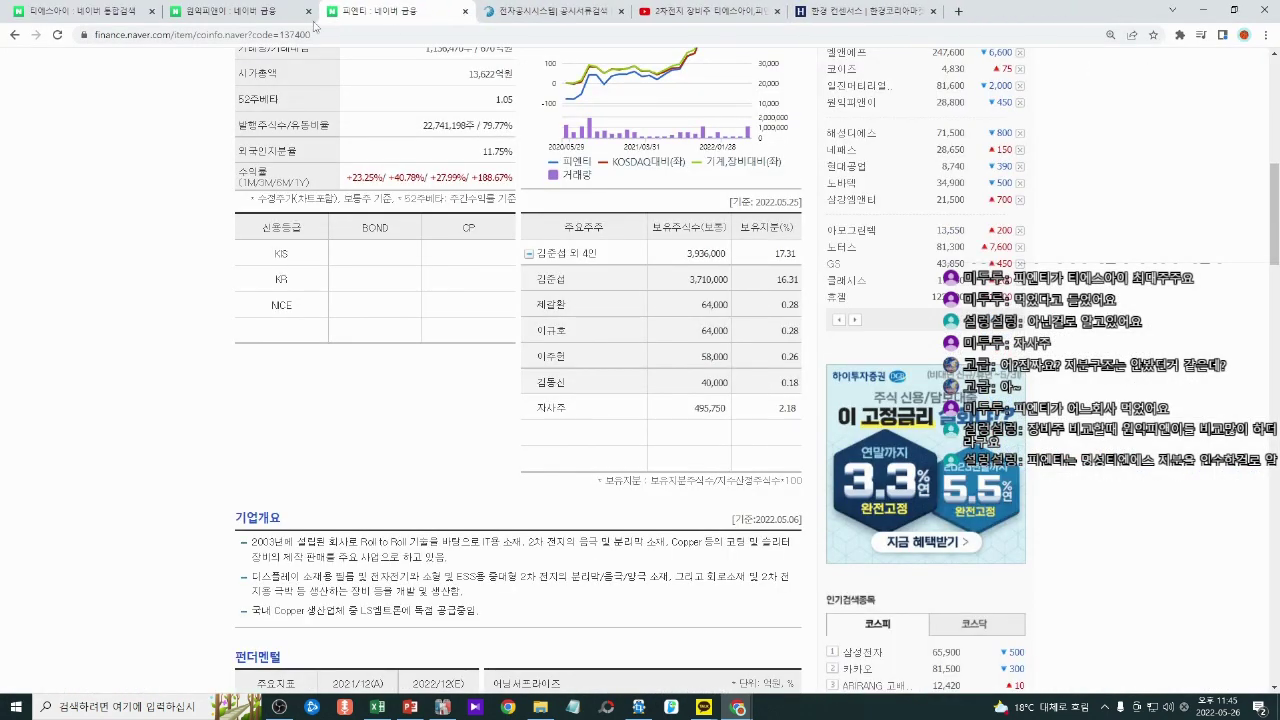
left_click(308, 11)
Step: Copy 피엔티's listed share count, 22741198, from Naver Finance into H44 of the Excel sheet and label it 발행주식수 in G44
scroll(743, 437, "up", 8)
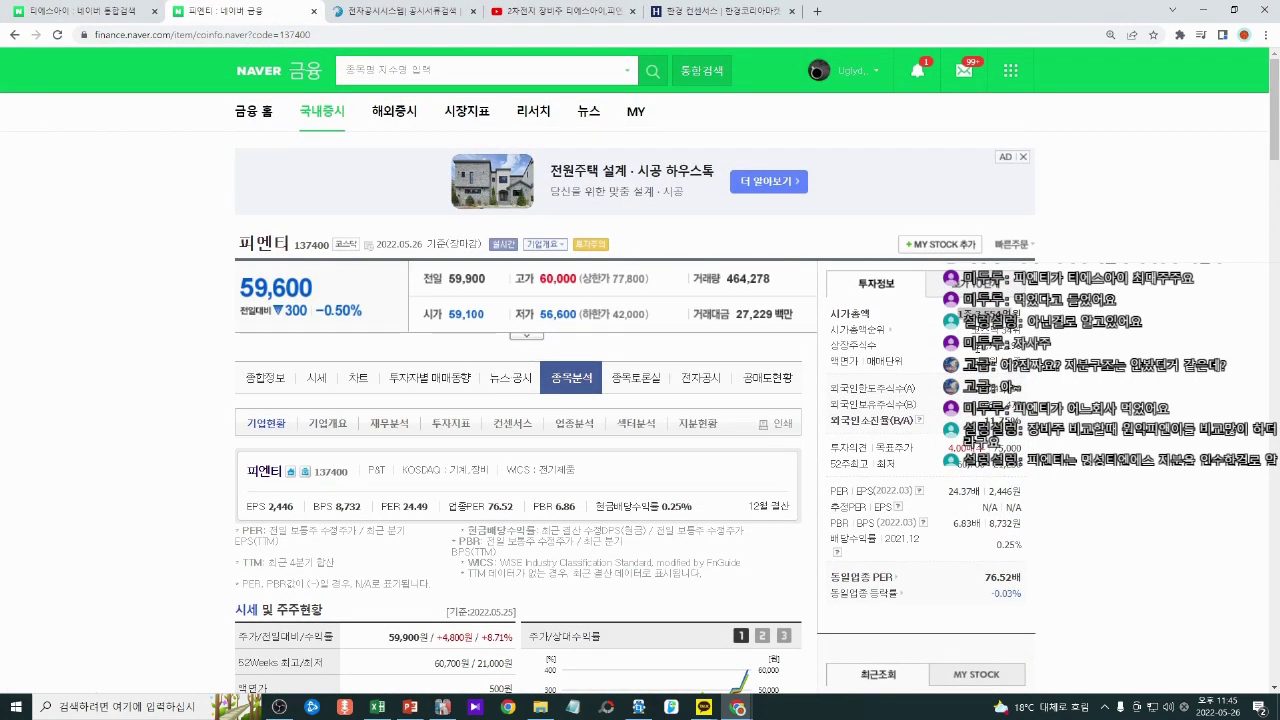
left_click_drag(976, 346, 1023, 352)
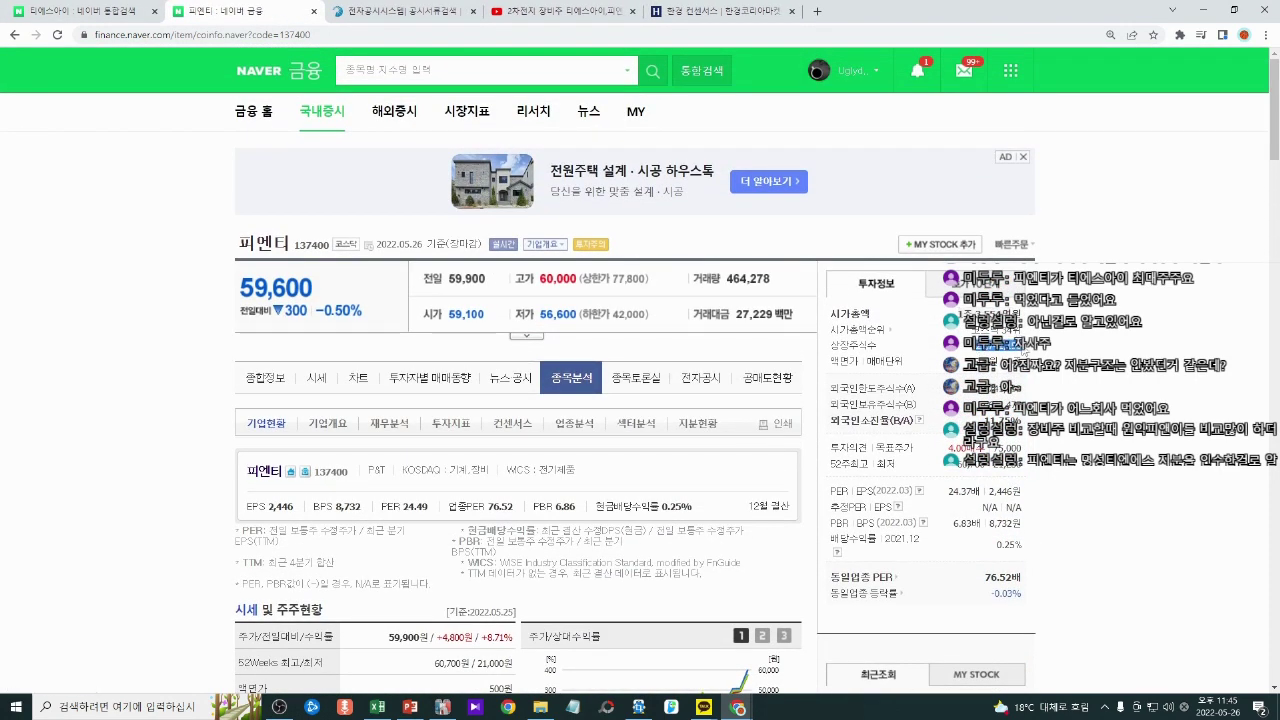
left_click(1205, 10)
left_click(677, 583)
scroll(677, 583, "down", 1)
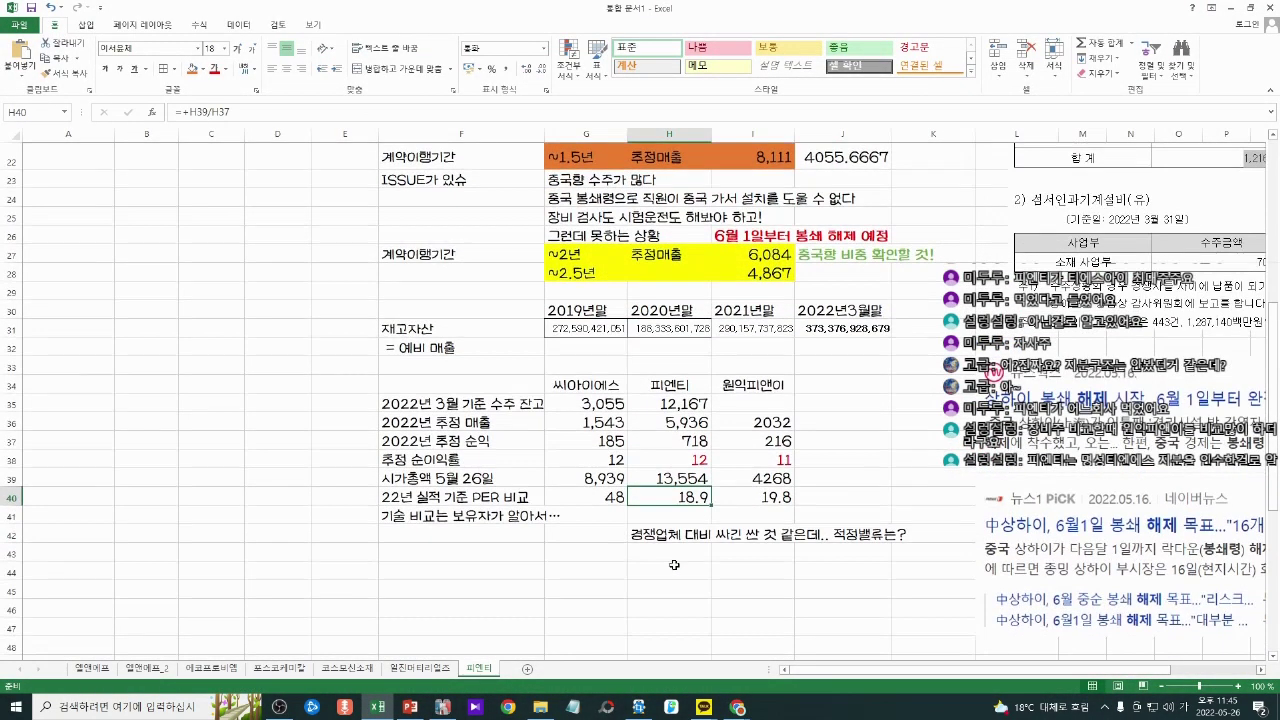
left_click(680, 572)
type("22741198")
left_click(604, 572)
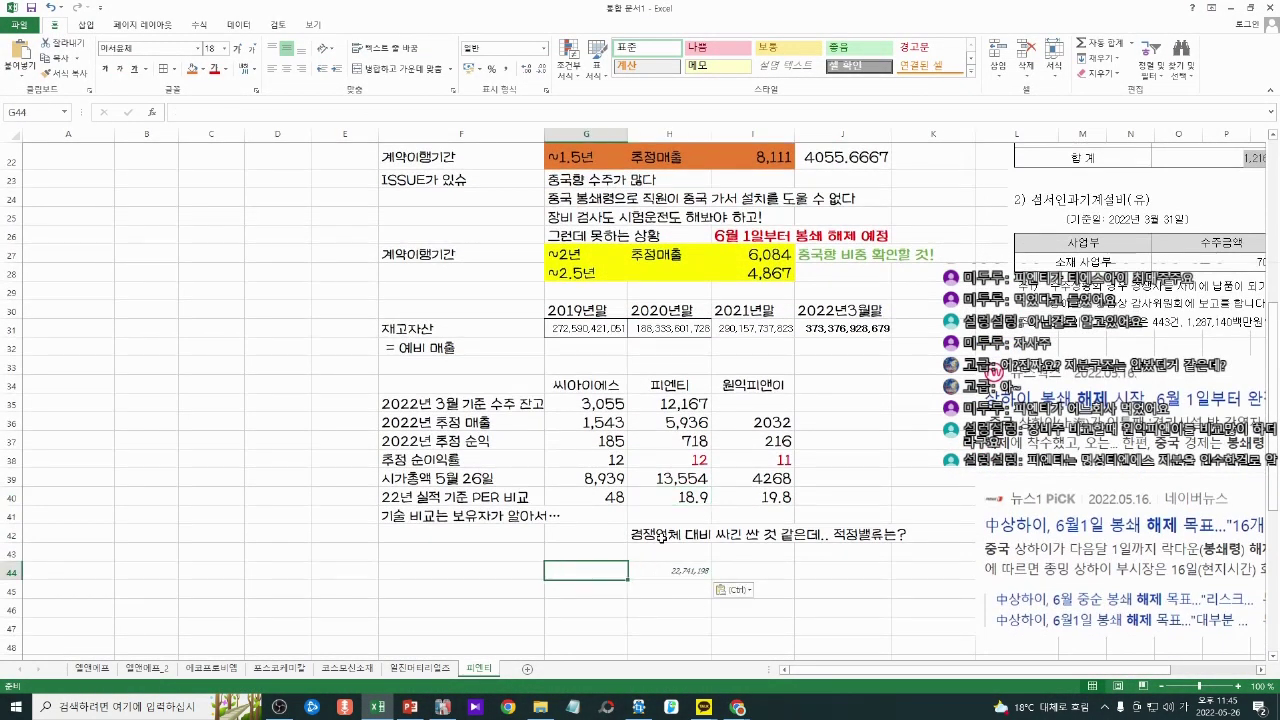
type("발행주식수")
key("Return")
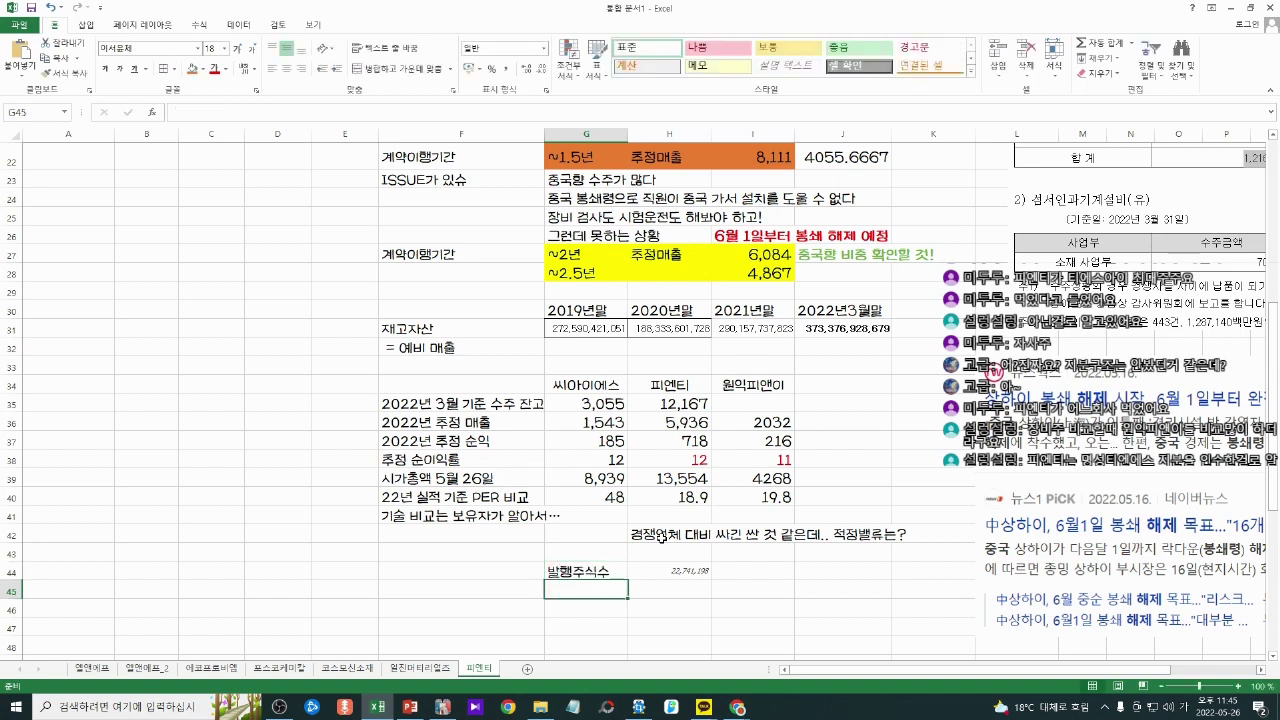
Step: Calculate 피엔티's earnings per share in H45 with +H37*100000000/H44, formatted with a thousands separator and no decimals
key("Right")
type("+")
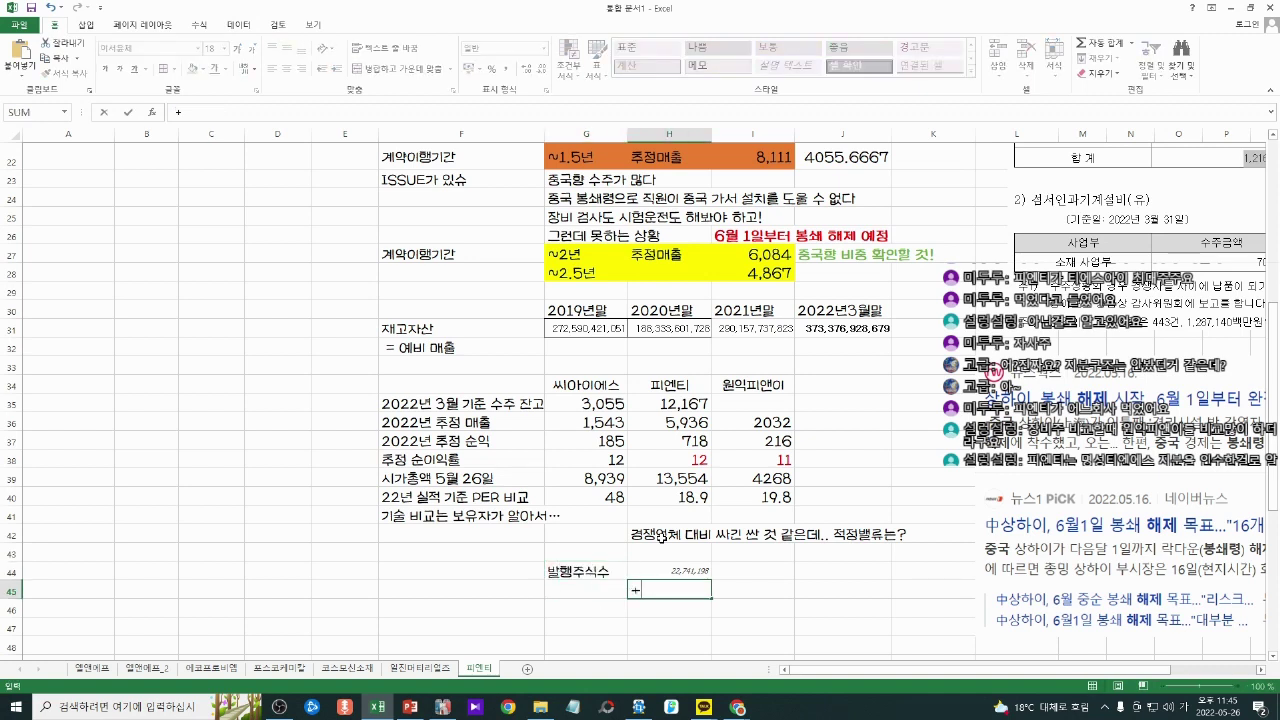
left_click(675, 440)
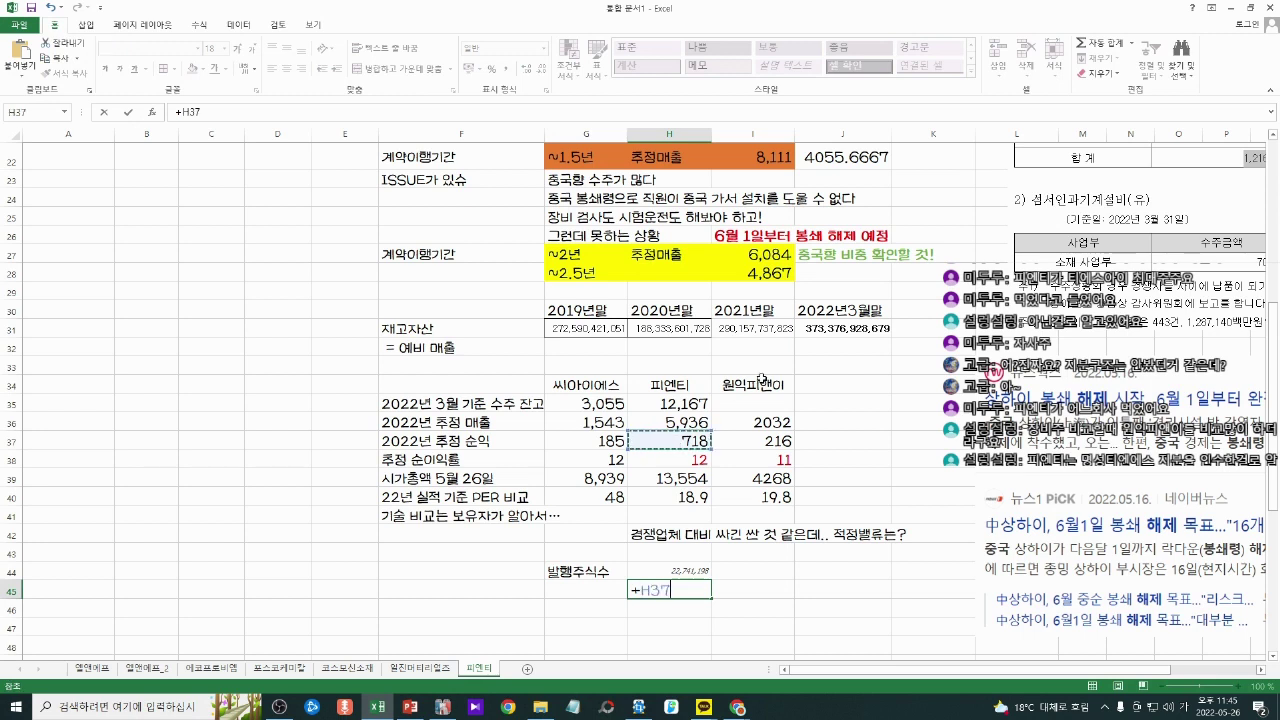
type("*100000000")
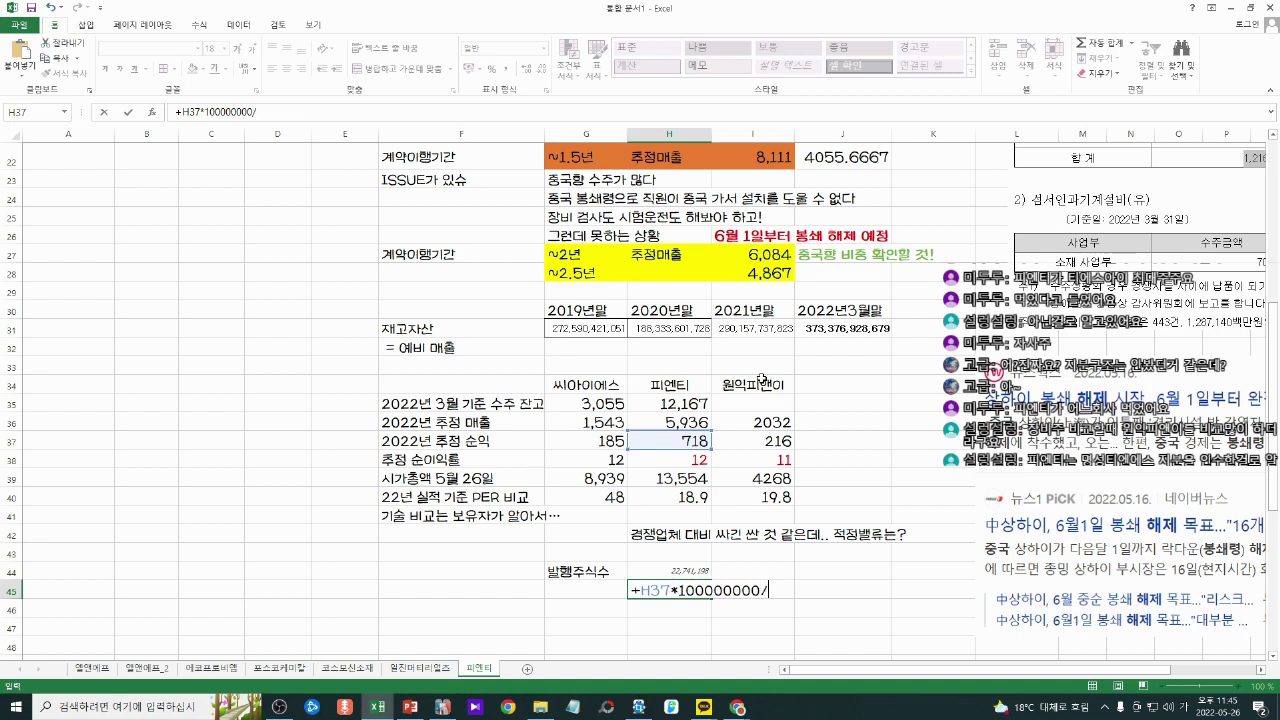
type("/")
left_click(689, 569)
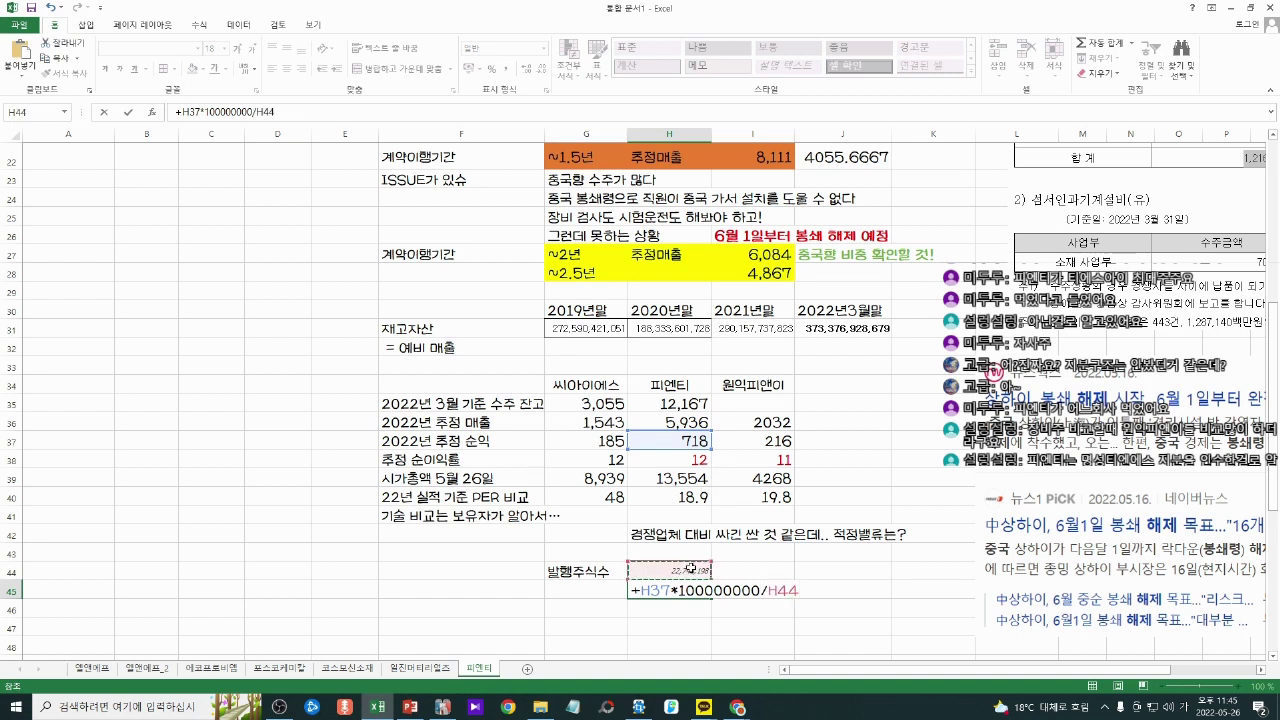
key("Return")
key("Up")
key("ctrl+shift+1")
Step: Label the earnings-per-share row 추정 EPS in G45 and add the labels PER 19.5배 and PER 20배 below it
key("Left")
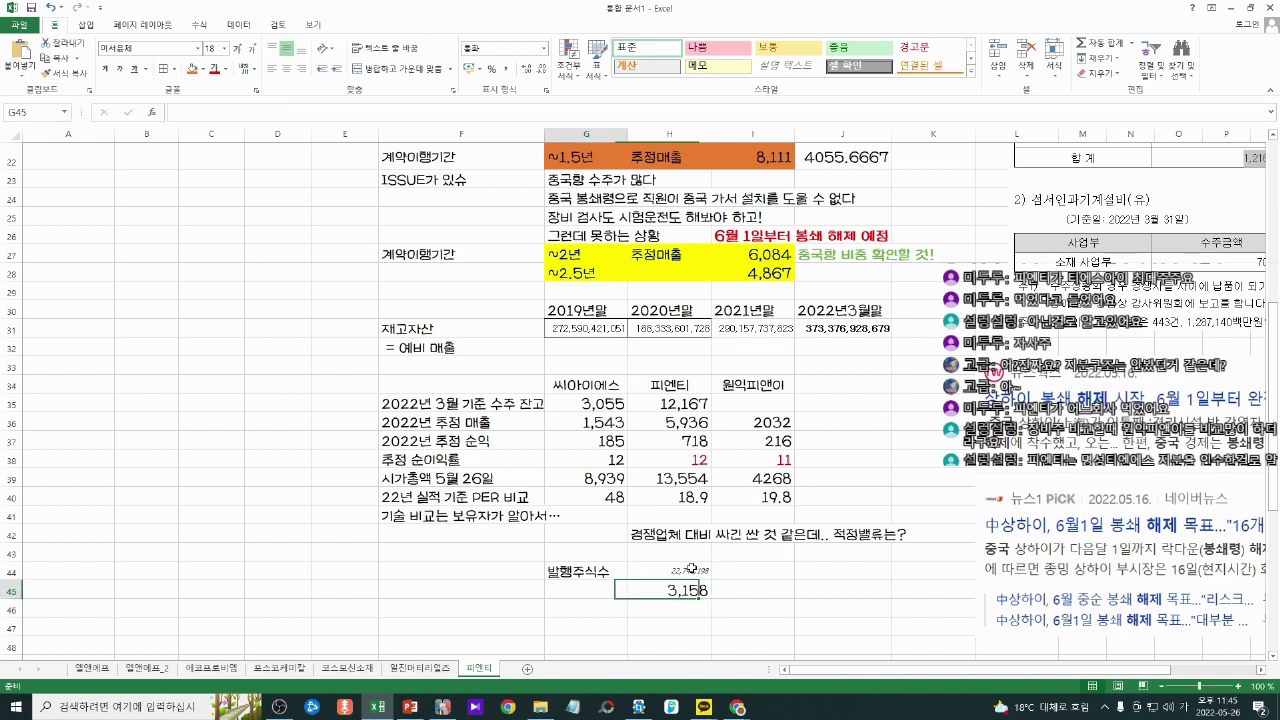
type("추정")
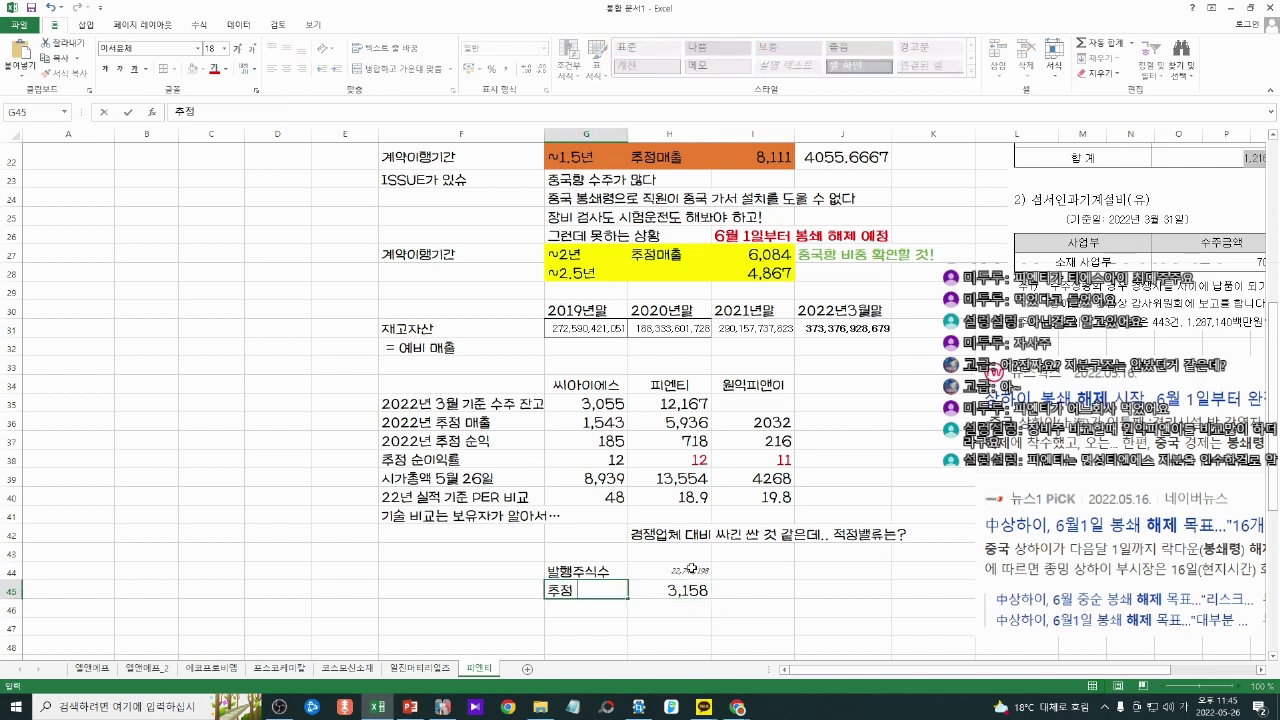
type(" EPS")
key("Return")
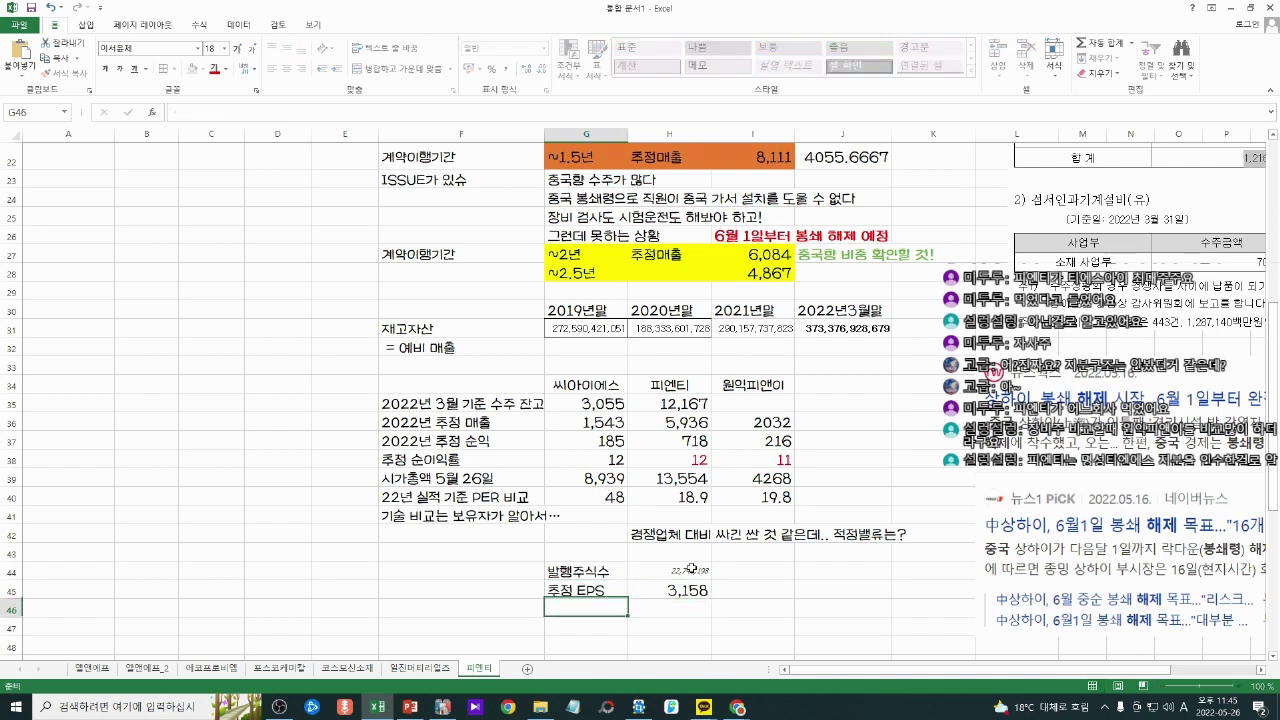
type("PER")
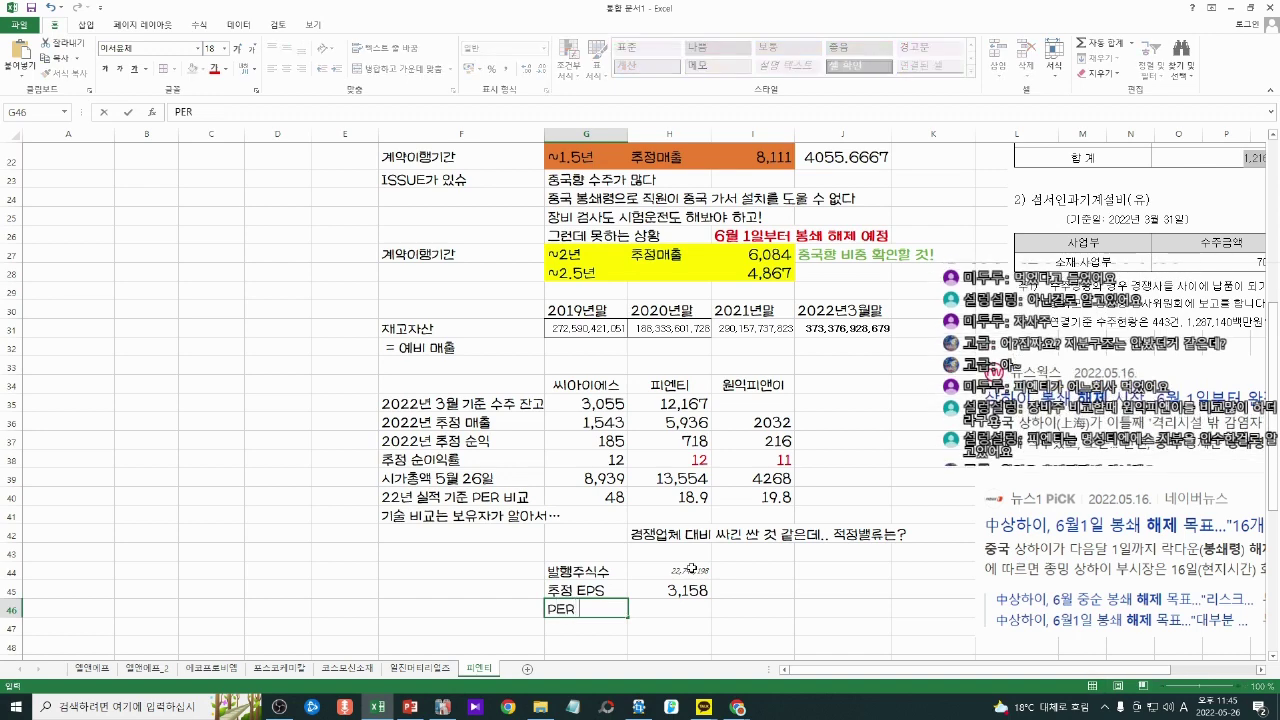
type(" 19.5배")
key("Return")
type("PER ")
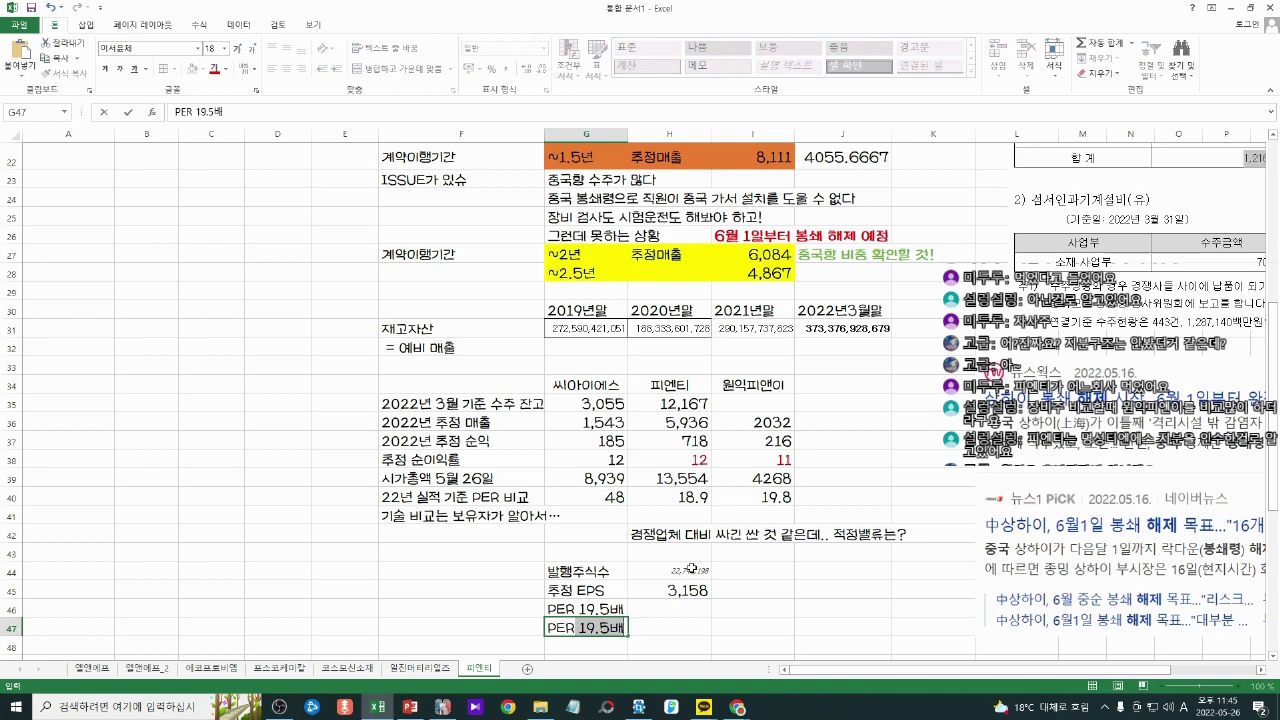
type("20배")
key("Return")
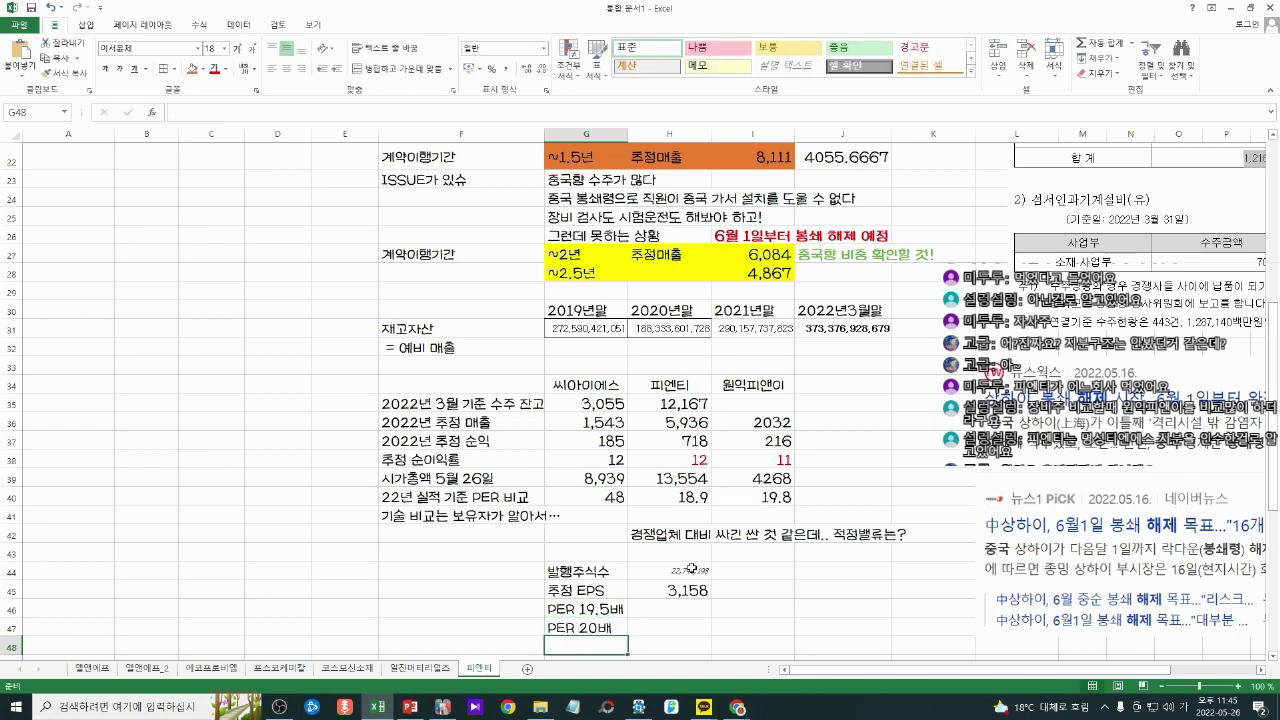
Step: Examine 피엔티's PER band chart on its Naver Finance page, and return to the Excel valuation rows
left_click(737, 707)
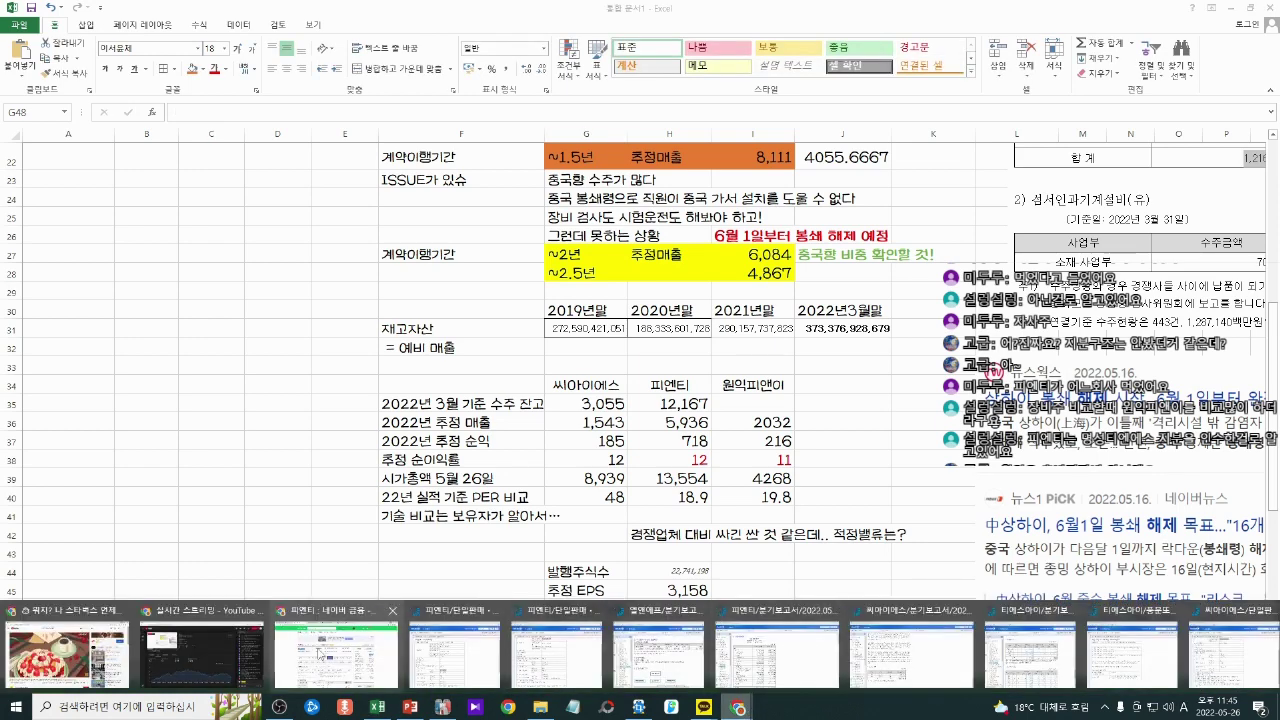
left_click(383, 630)
scroll(370, 572, "down", 15)
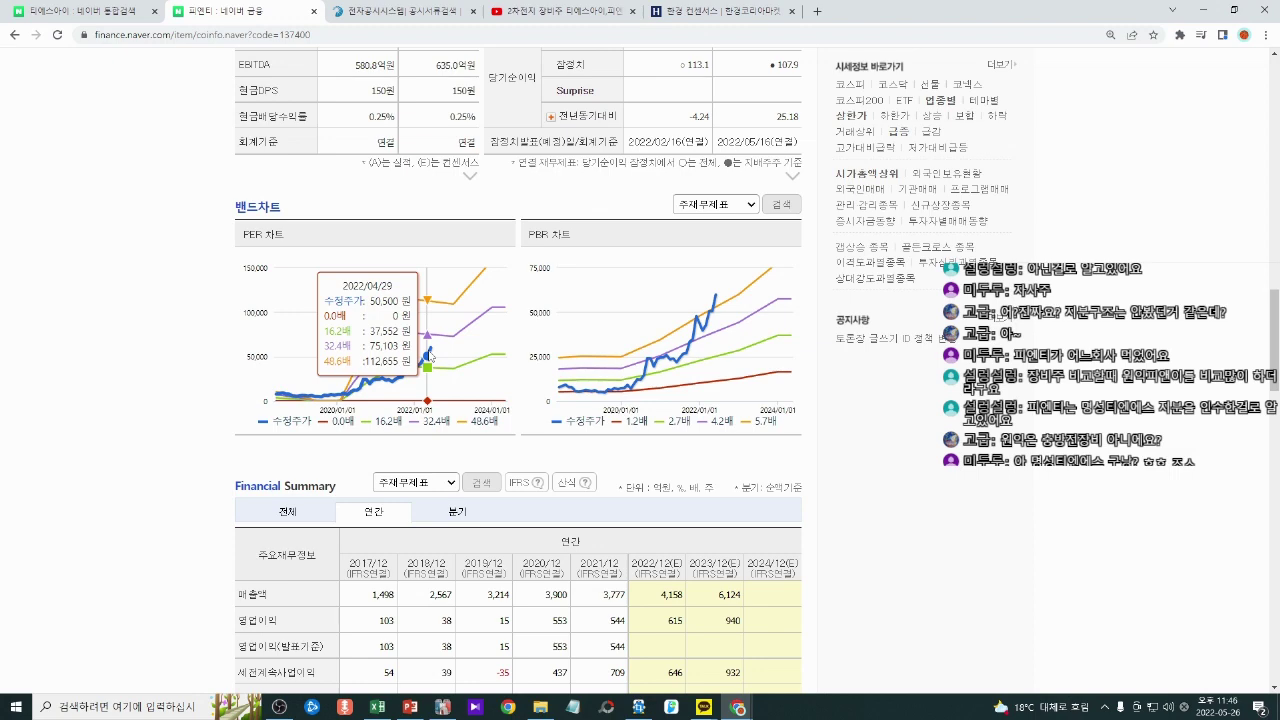
key("alt+Tab")
left_click(747, 546)
left_click(746, 595)
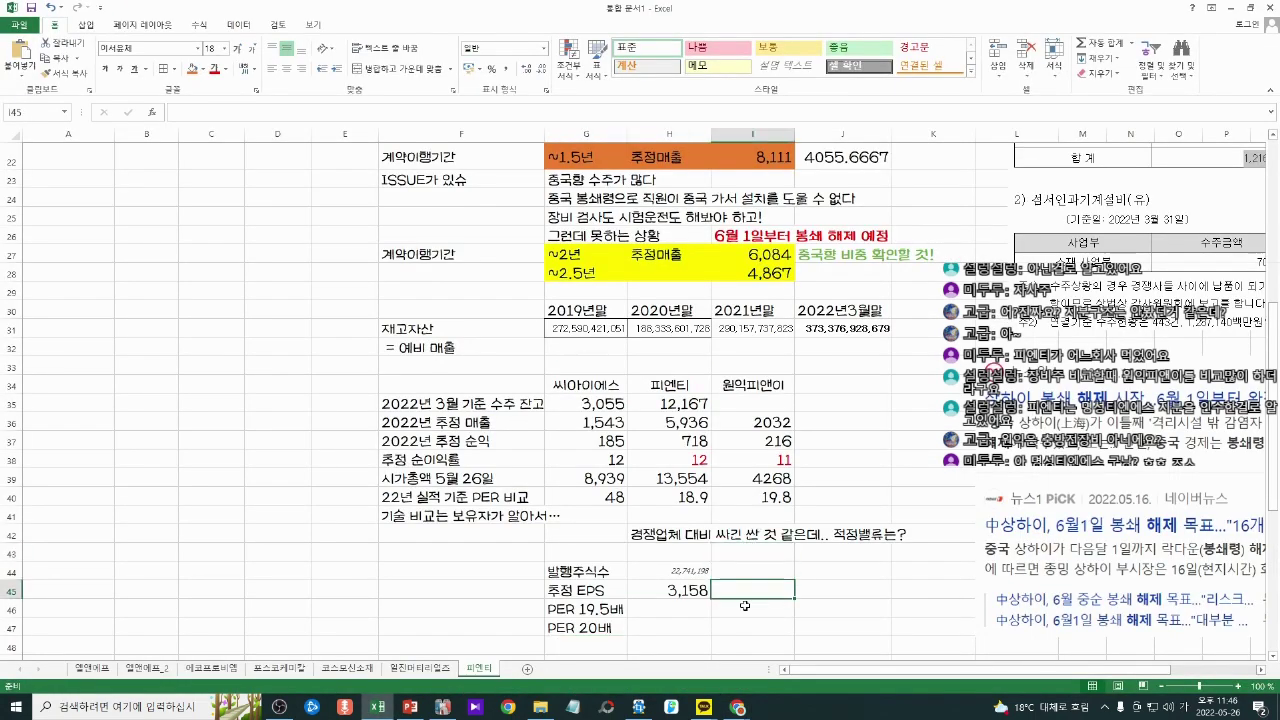
Step: Delete the PER 19.5배 label and move the PER 20배 label up to G46
left_click(693, 608)
left_click(607, 643)
key("Up")
key("Up")
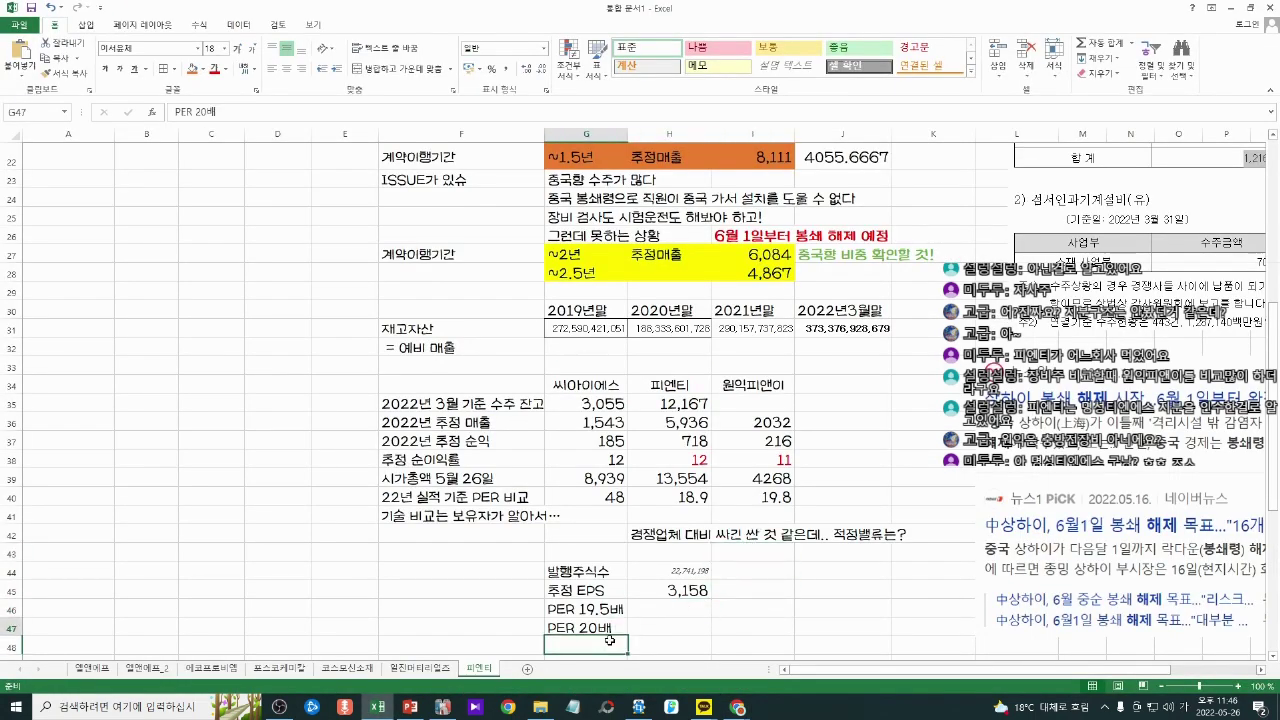
key("Delete")
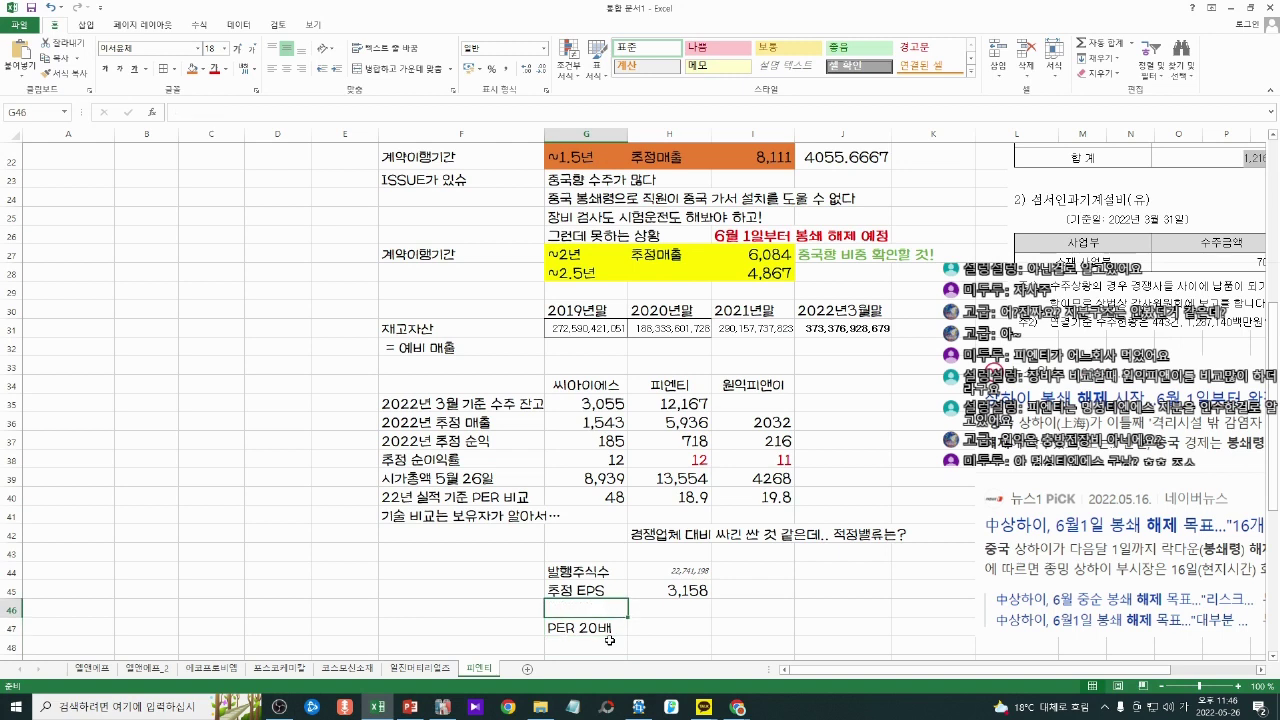
key("Down")
key("Down")
key("Up")
key("ctrl+x")
key("Up")
key("Return")
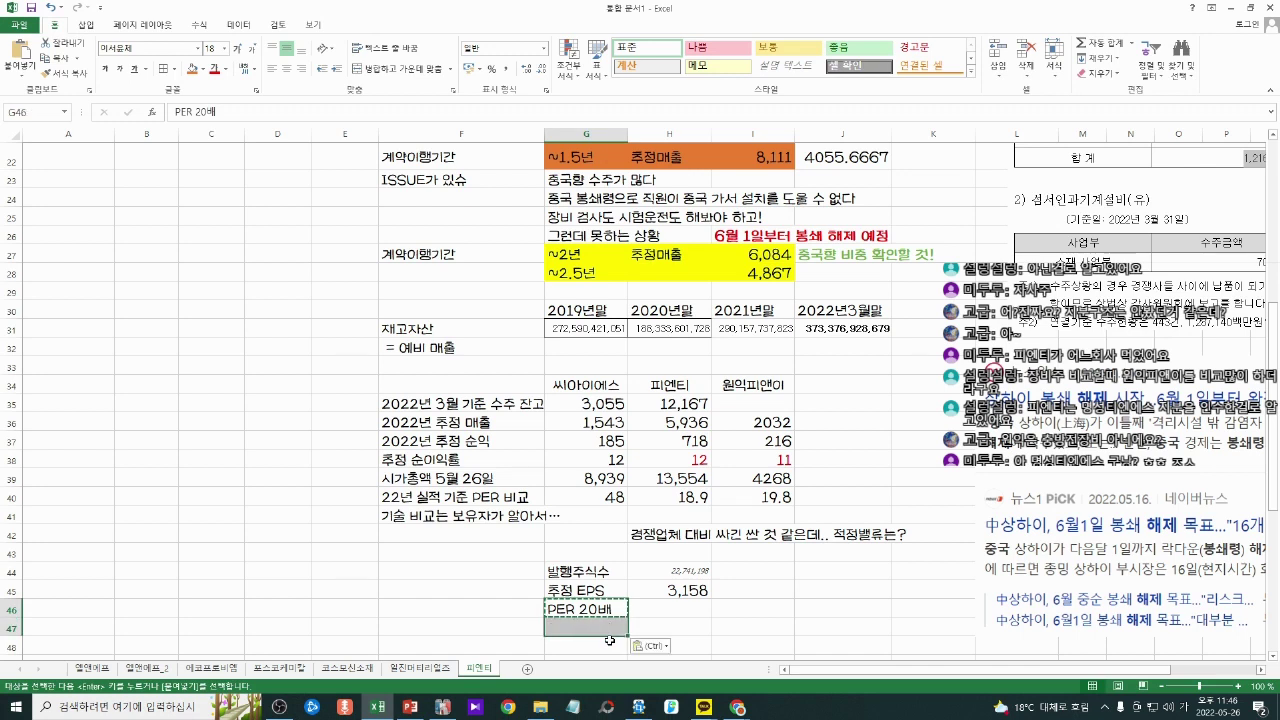
Step: Enter the label PER 21배 in G47 below PER 20배
type("PER 2배")
key("Left")
key("BackSpace")
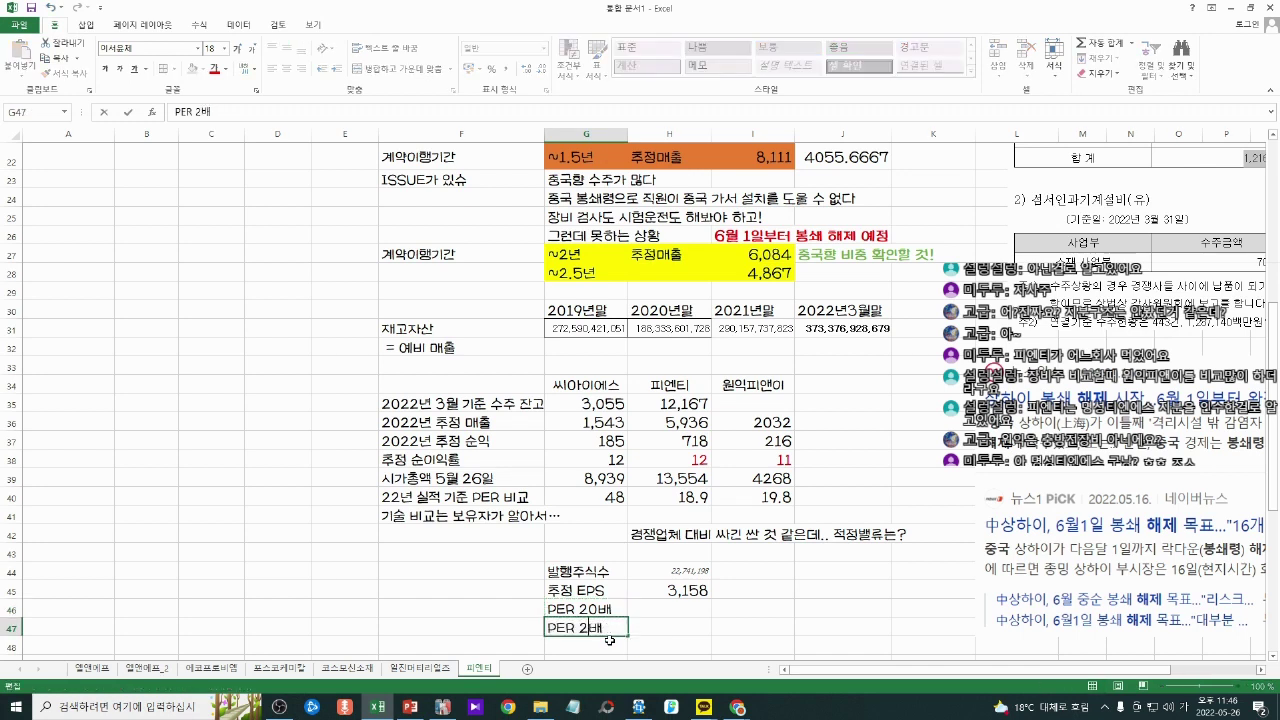
type("1")
key("Tab")
Step: Calculate the target prices by multiplying the 추정 EPS in H45 by 20 in H46 and by 21 in H47
key("Up")
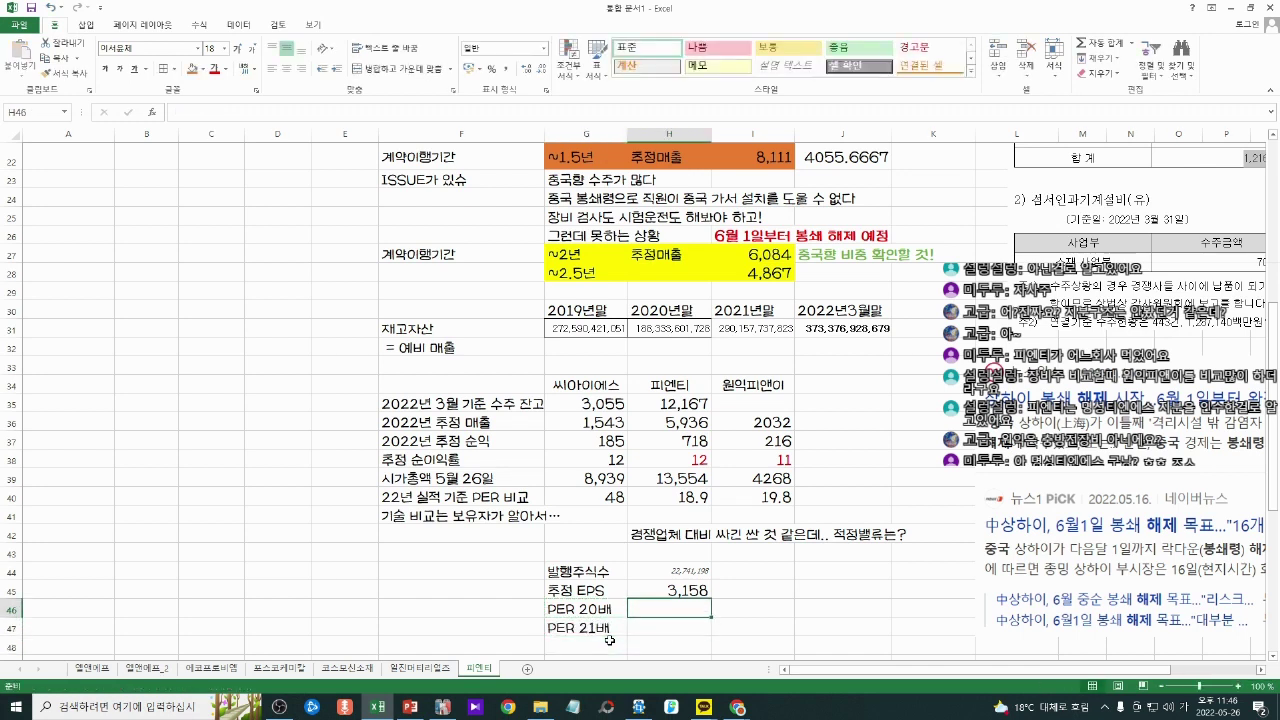
type("+")
key("Up")
type("*")
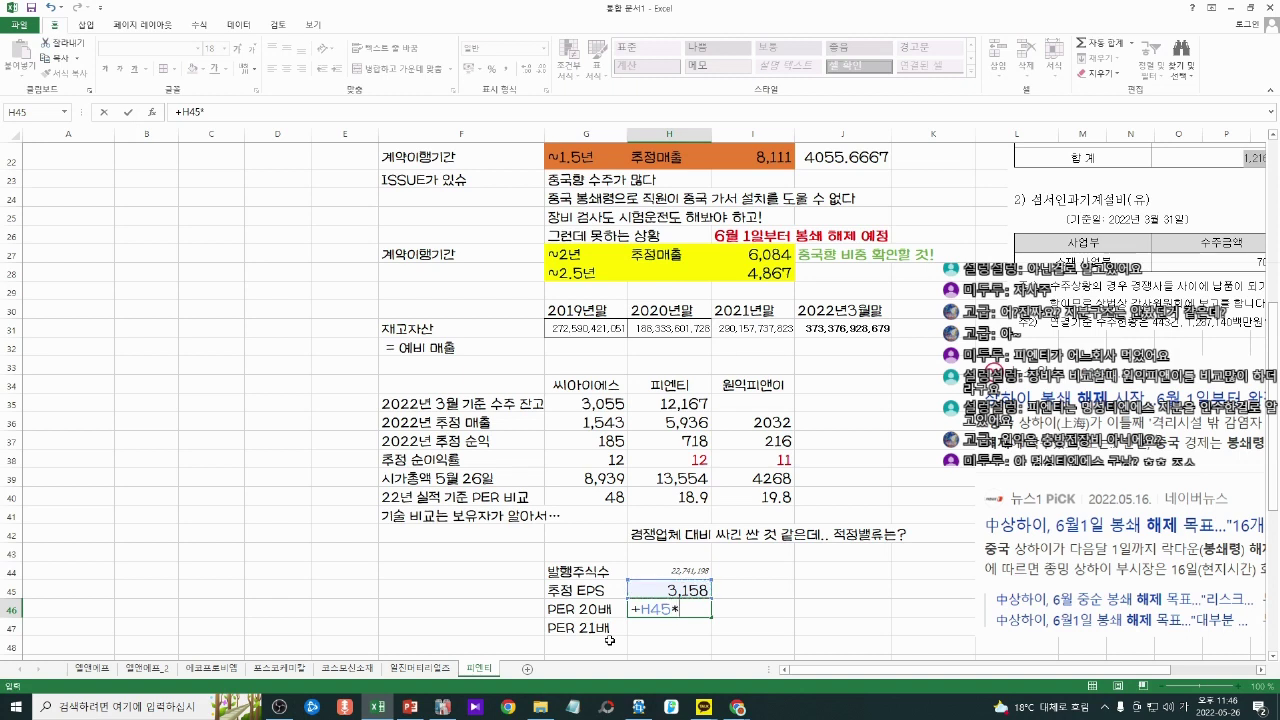
type("20")
key("Return")
type("+")
key("Up")
key("Up")
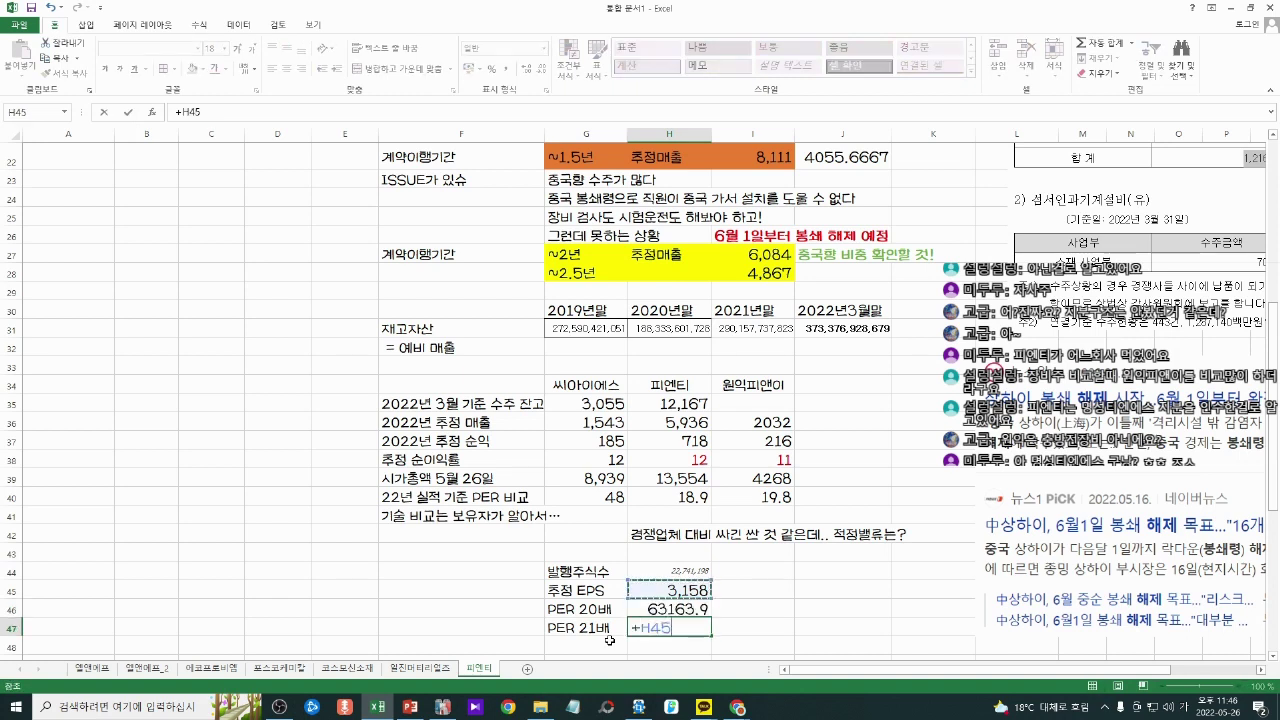
type("*21")
key("ctrl+Return")
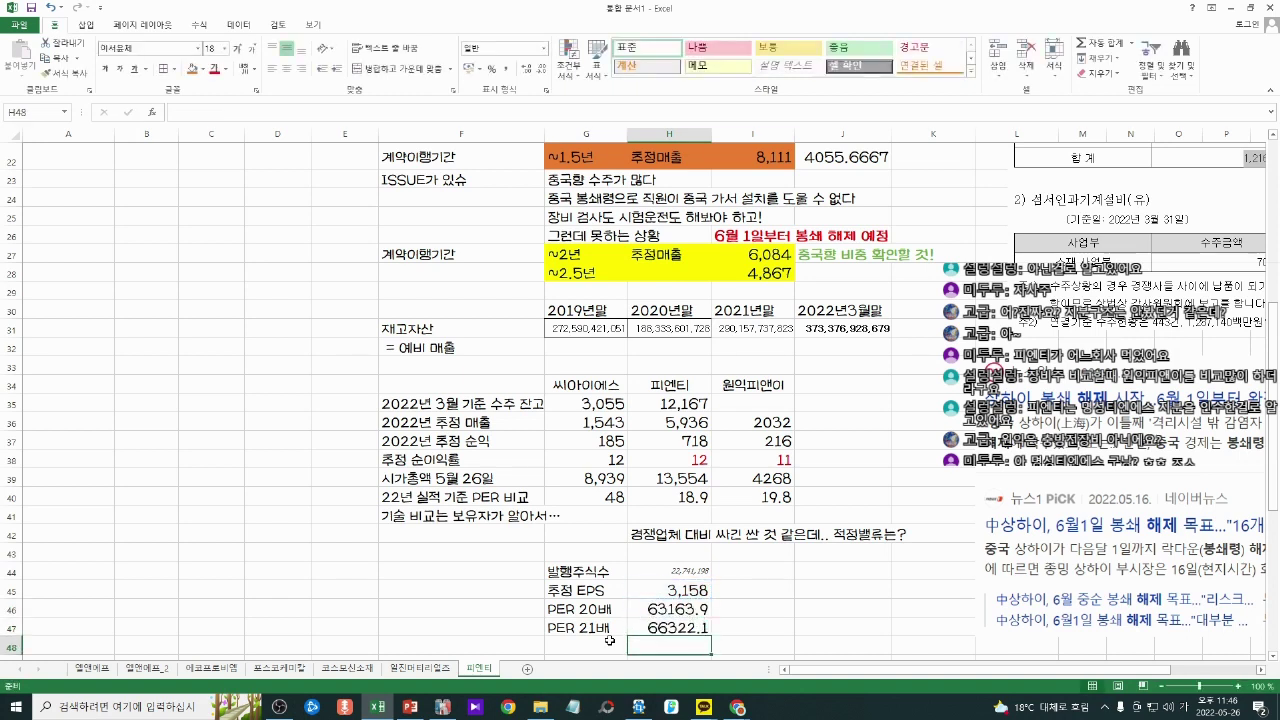
Step: Format the two target prices in H46:H47 with thousands separators and no decimals
key("shift+Up")
key("alt+h")
key("k")
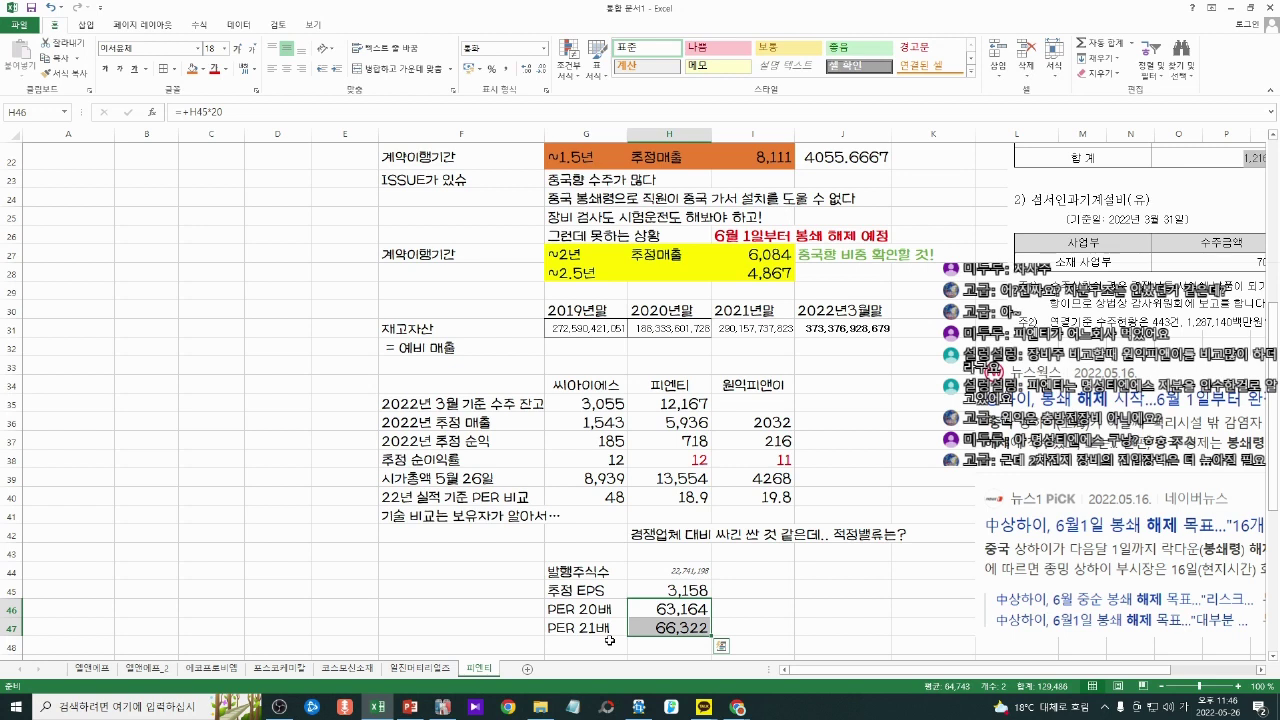
Step: Highlight the PER 20배 label and its target price with an orange fill
left_click(758, 621)
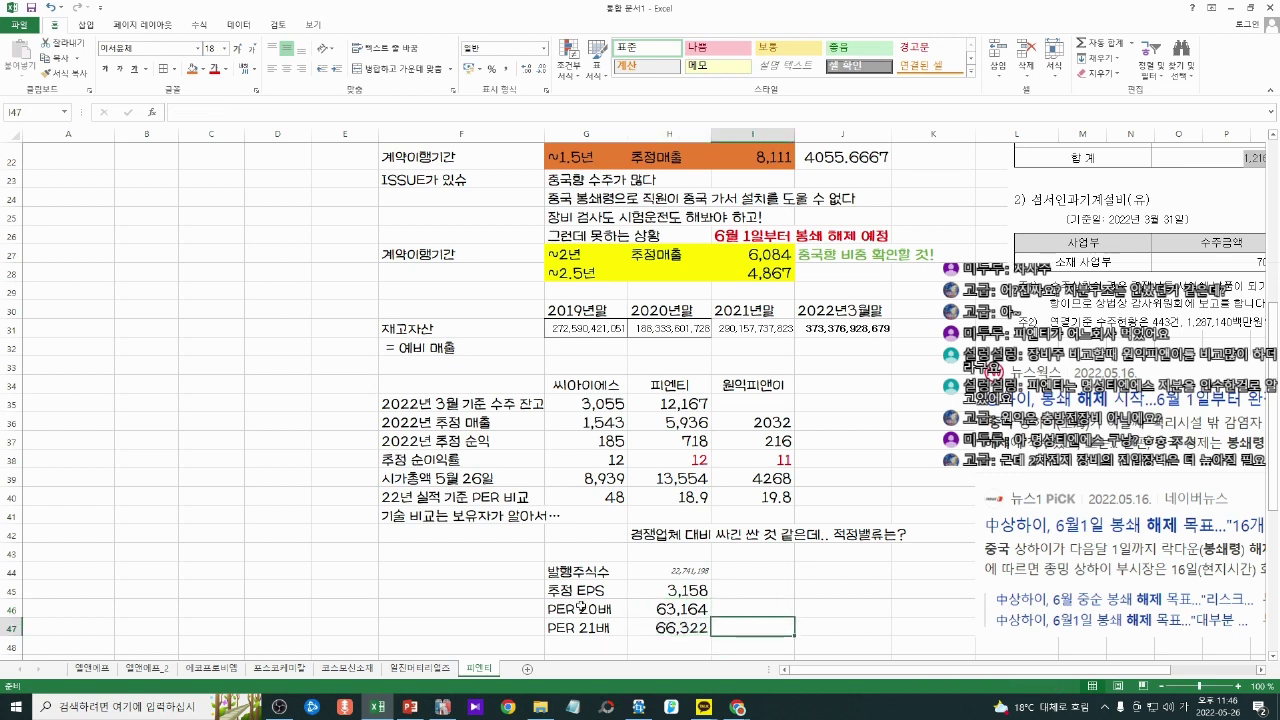
left_click_drag(581, 606, 680, 609)
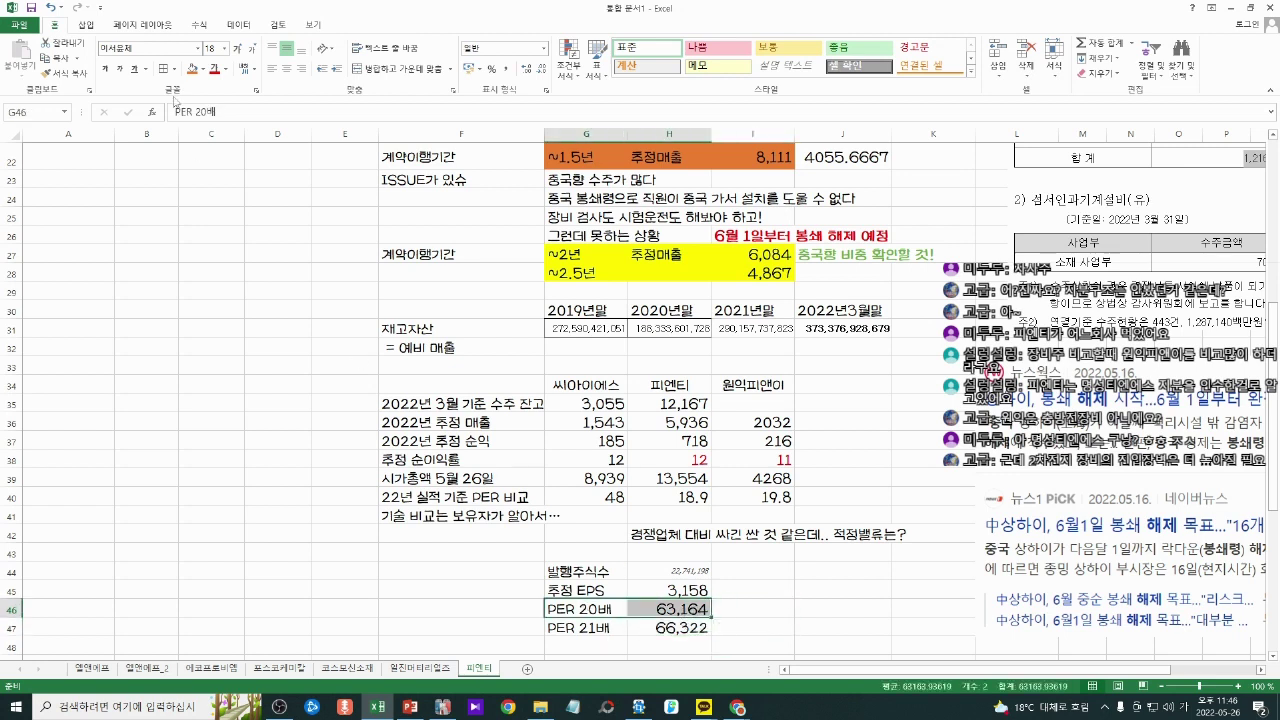
left_click(192, 69)
left_click(452, 520)
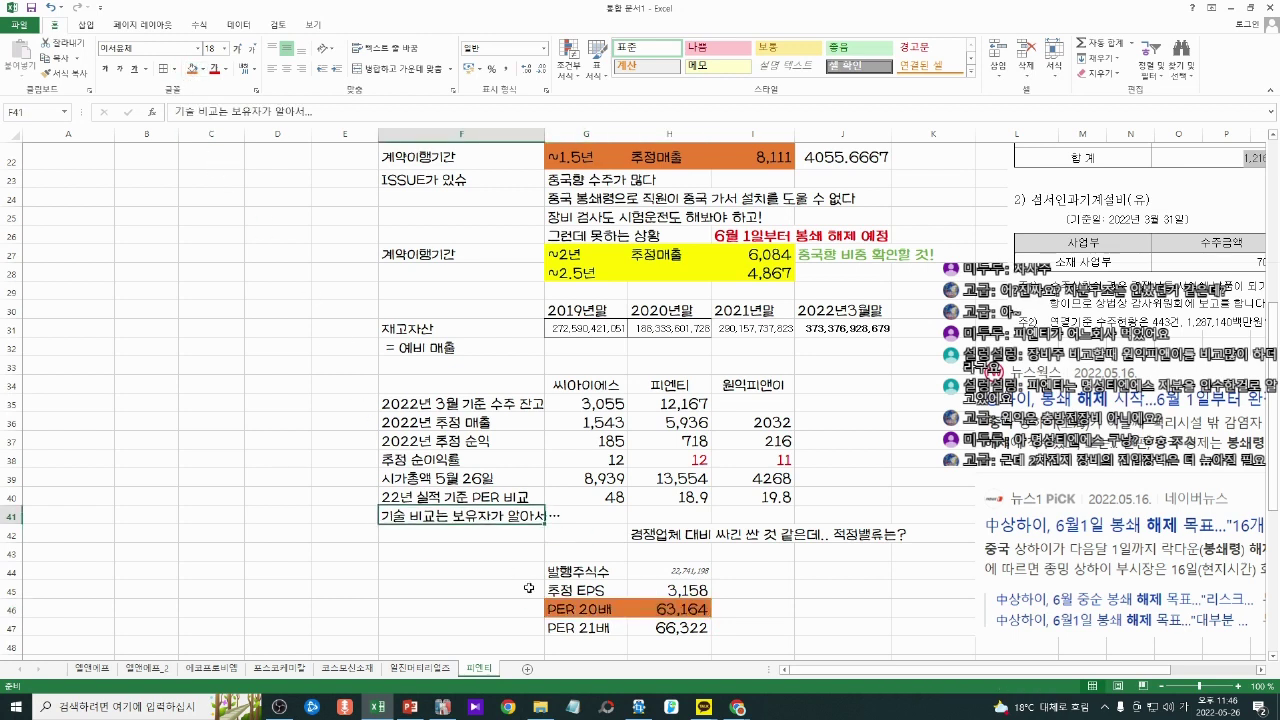
left_click(529, 588)
left_click_drag(607, 626, 463, 608)
left_click(464, 608)
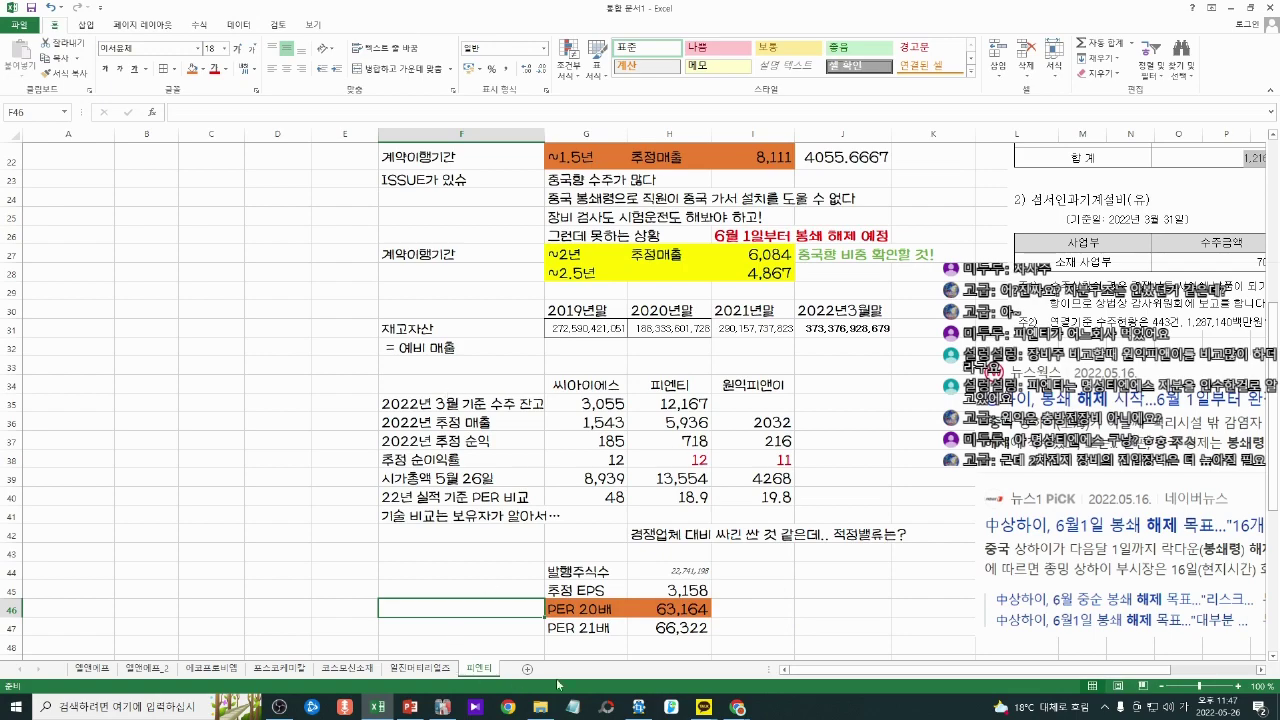
Step: Switch to the browser and check the broker target price for 피엔티 in the consensus section of its Naver Finance page
mouse_move(738, 707)
left_click(337, 647)
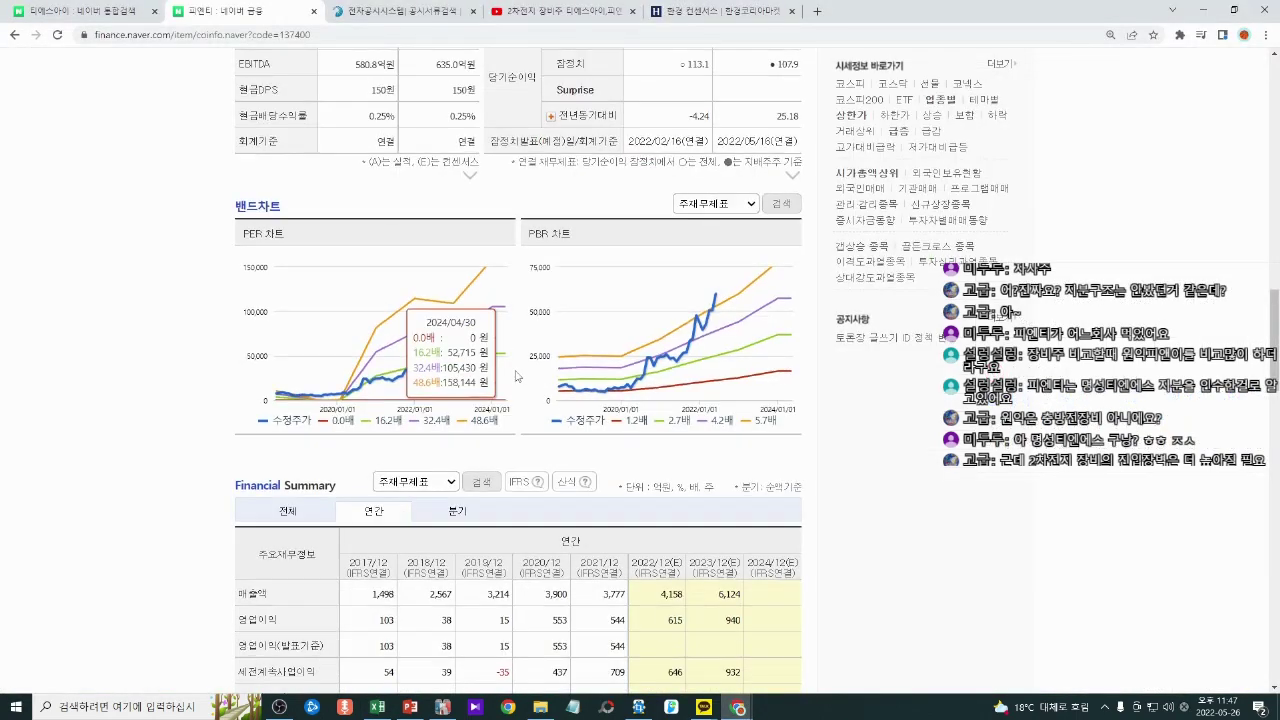
scroll(517, 376, "down", 15)
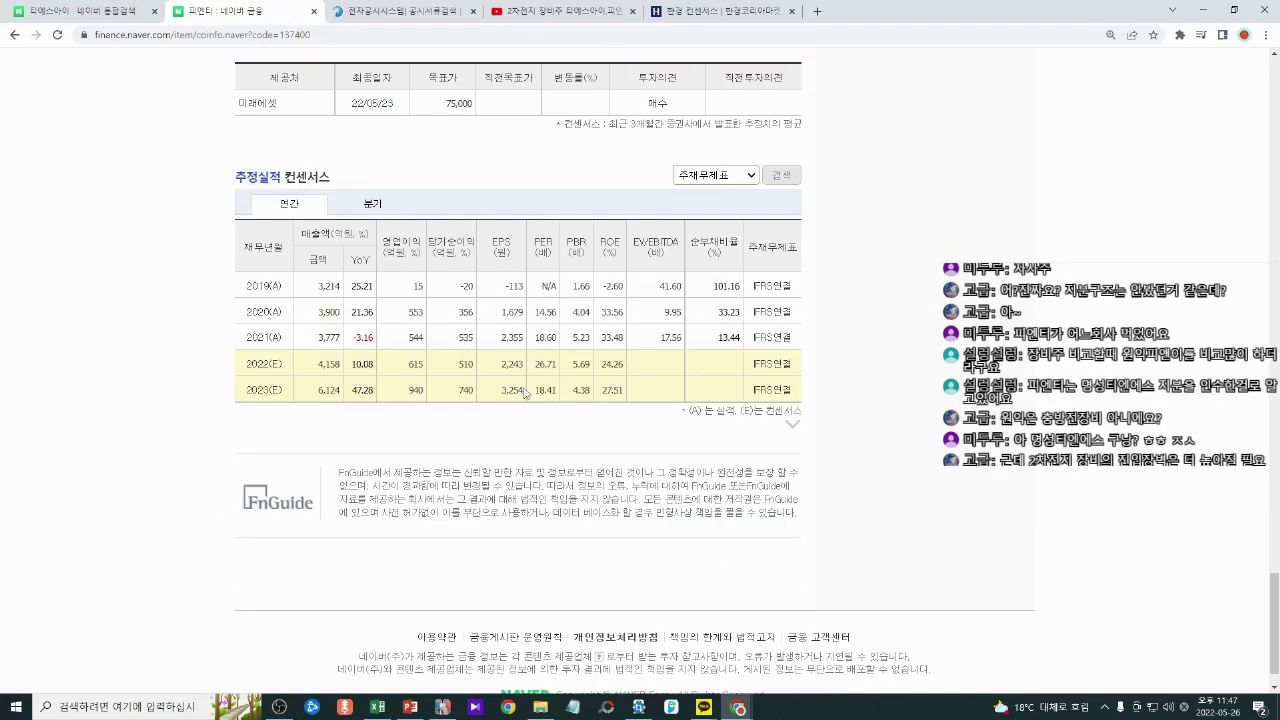
scroll(524, 392, "up", 2)
left_click_drag(445, 303, 491, 303)
left_click(491, 303)
left_click(474, 304)
left_click(491, 303)
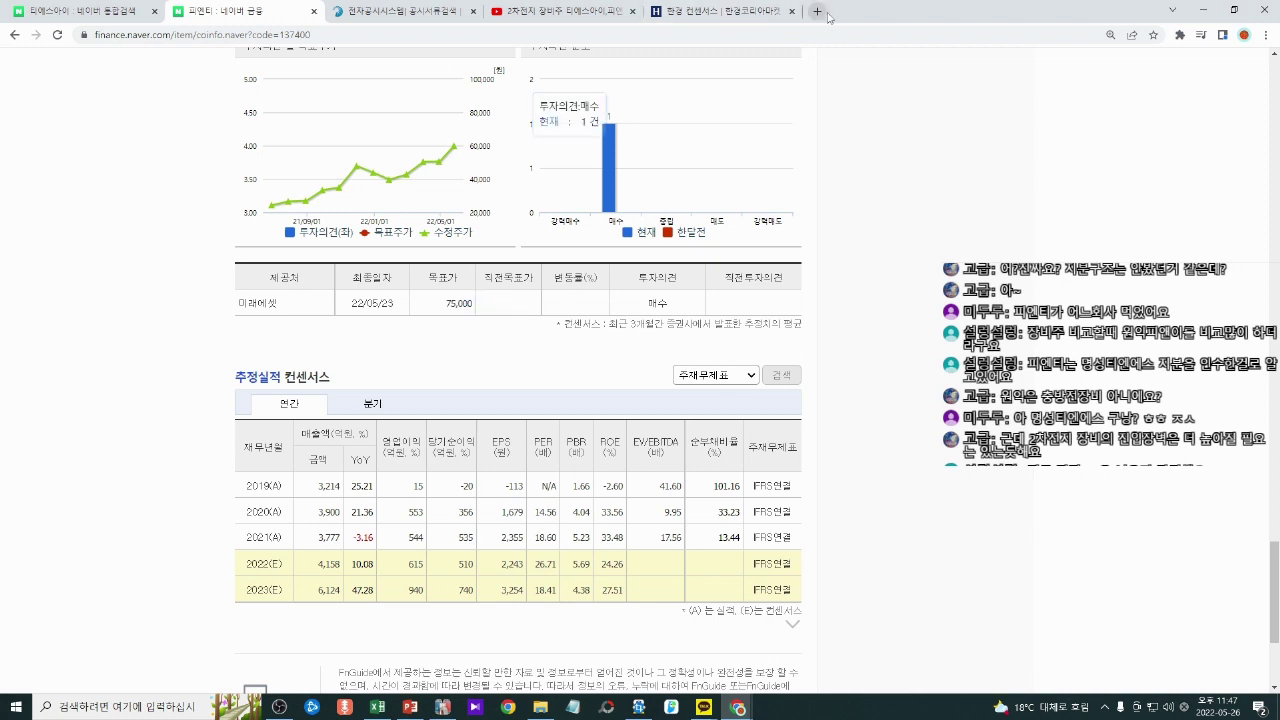
Step: Open the bookmarked 미래에셋증권 site in a new tab and go to its 기업분석 (국내) research reports
left_click(817, 11)
left_click(1264, 56)
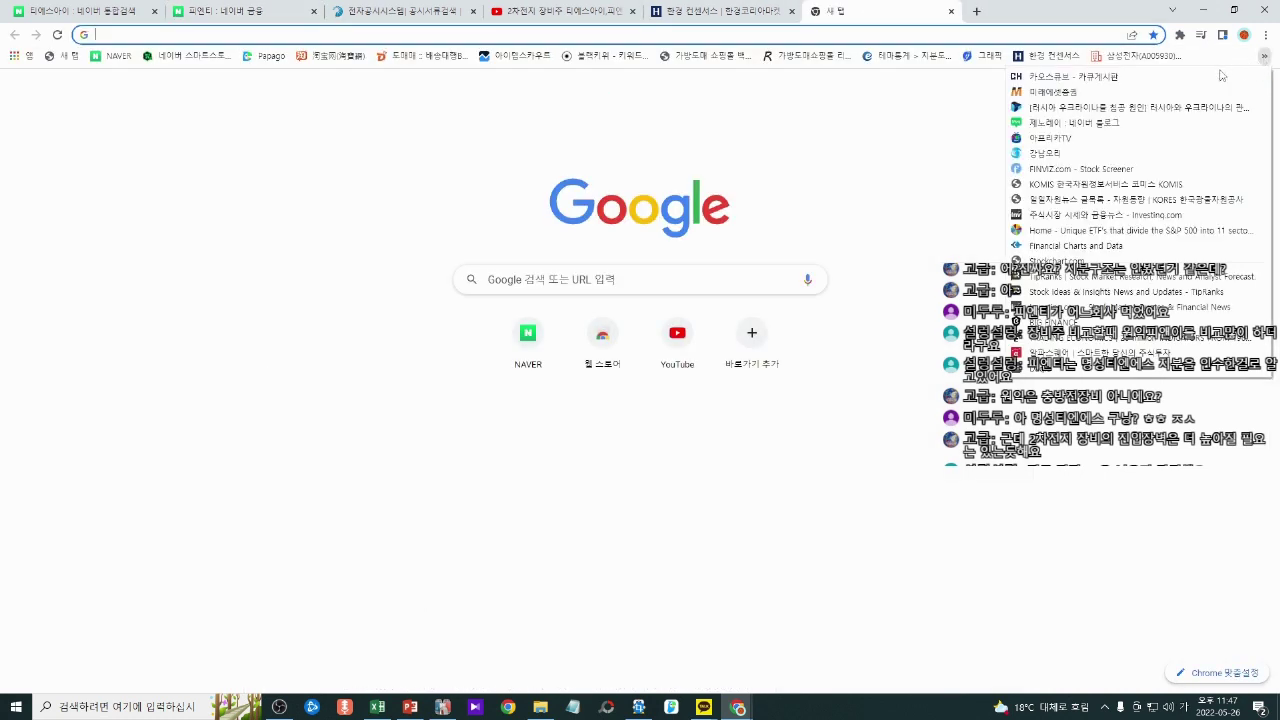
left_click(1052, 92)
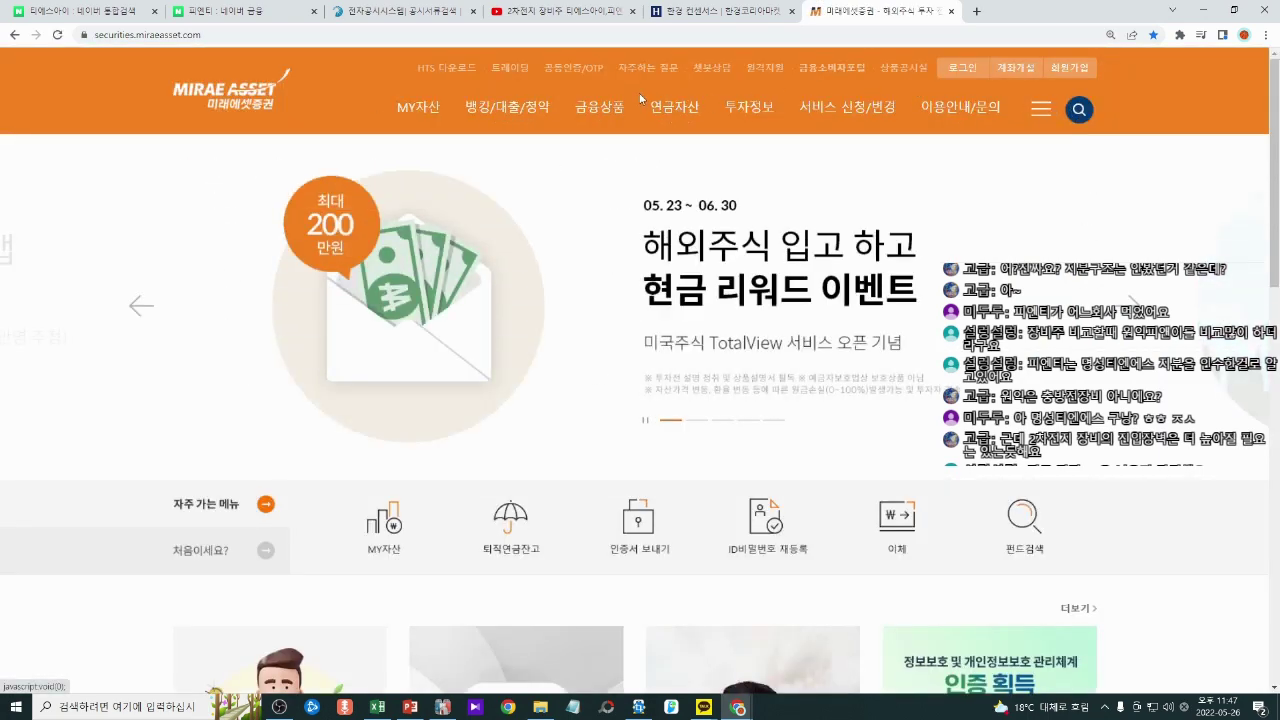
mouse_move(738, 121)
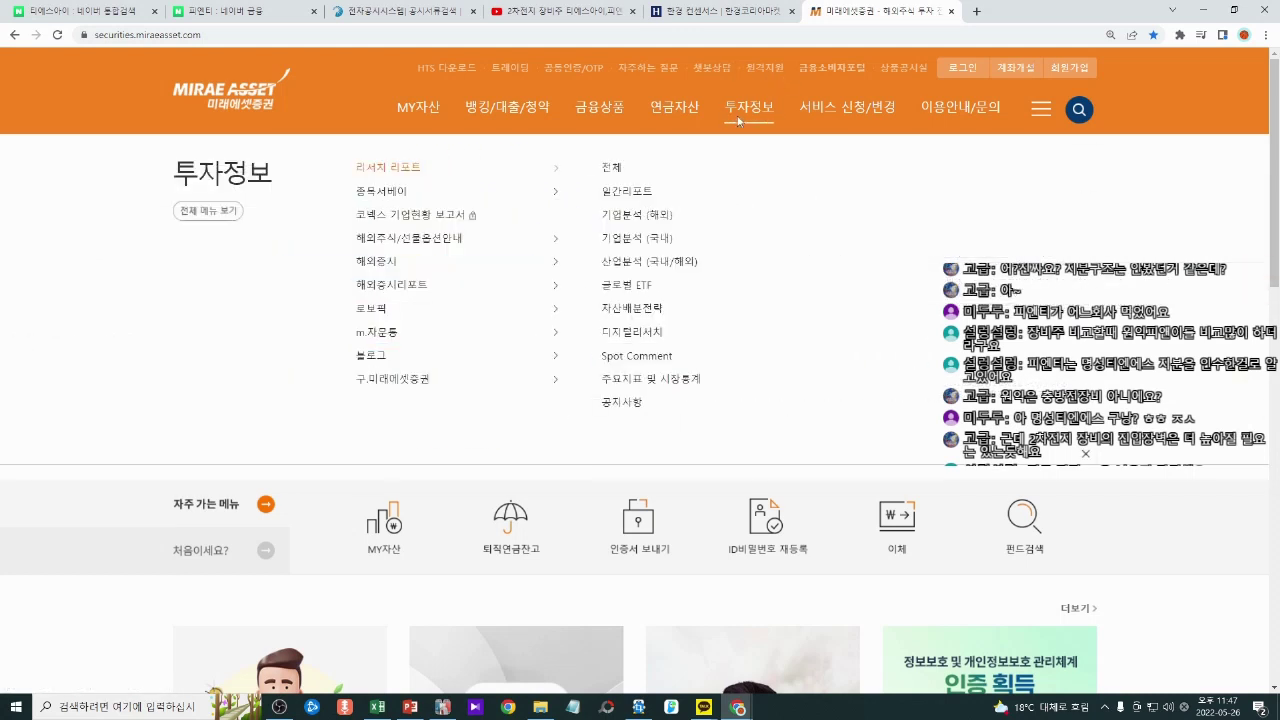
left_click(657, 240)
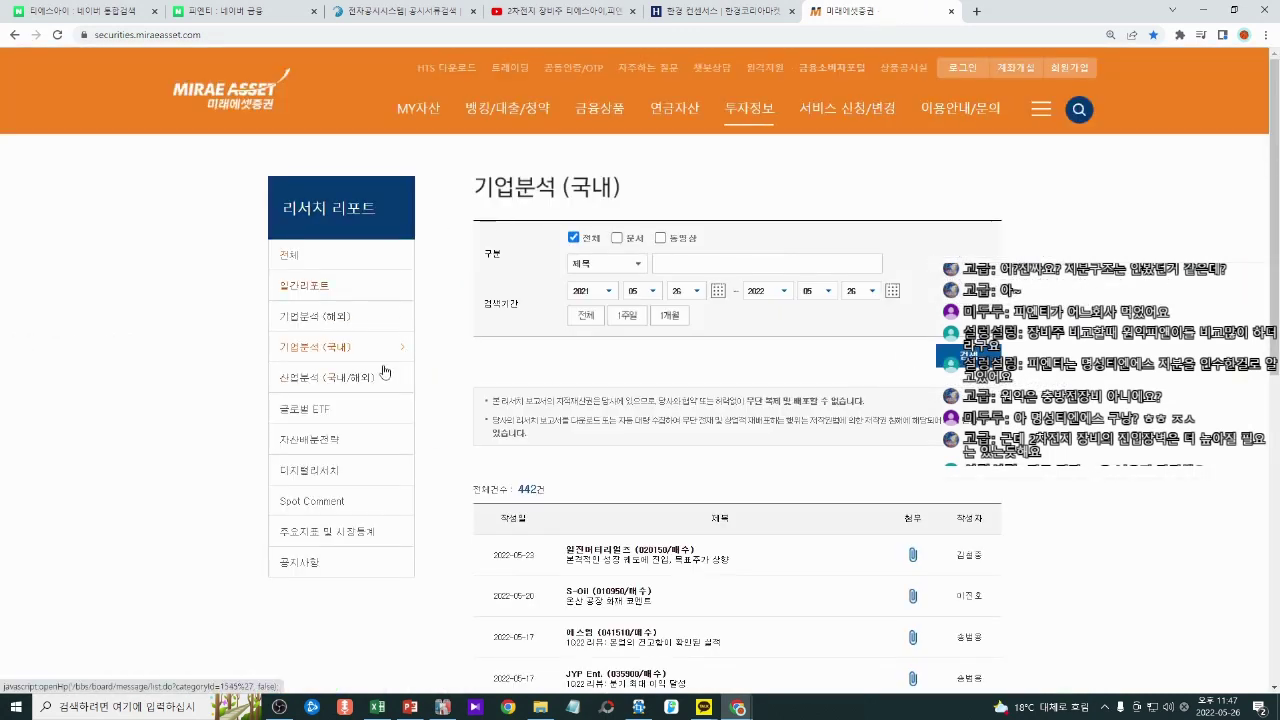
Step: Search the domestic company report titles for 피엔티
left_click(705, 262)
type("ㅍ")
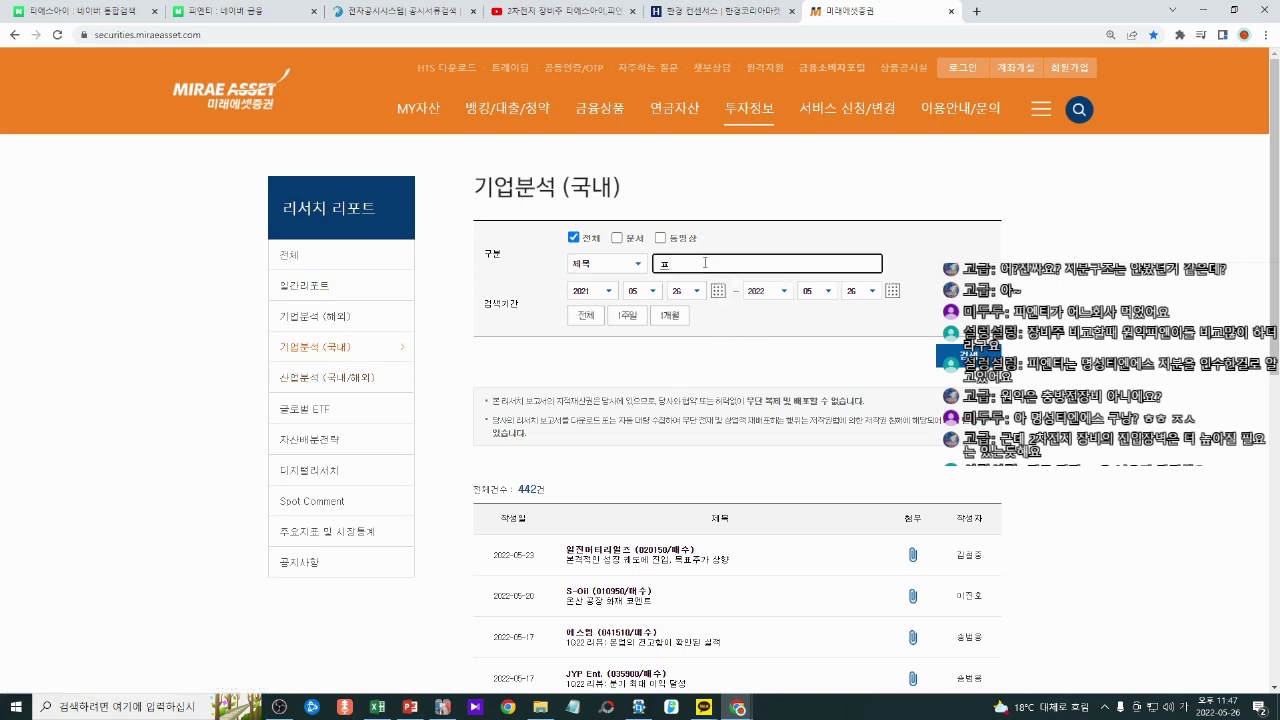
type("엔티")
key("Return")
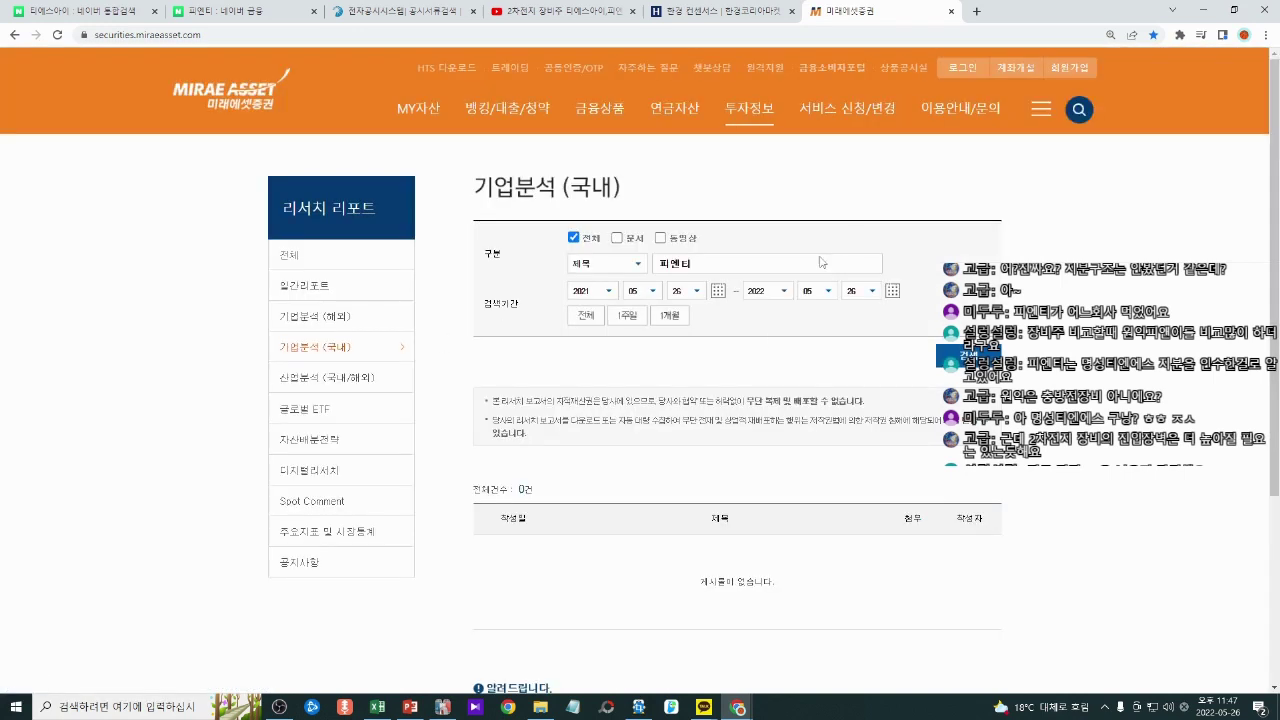
Step: Limit the report search period to one month and search the titles for 피
left_click(678, 296)
left_click(678, 366)
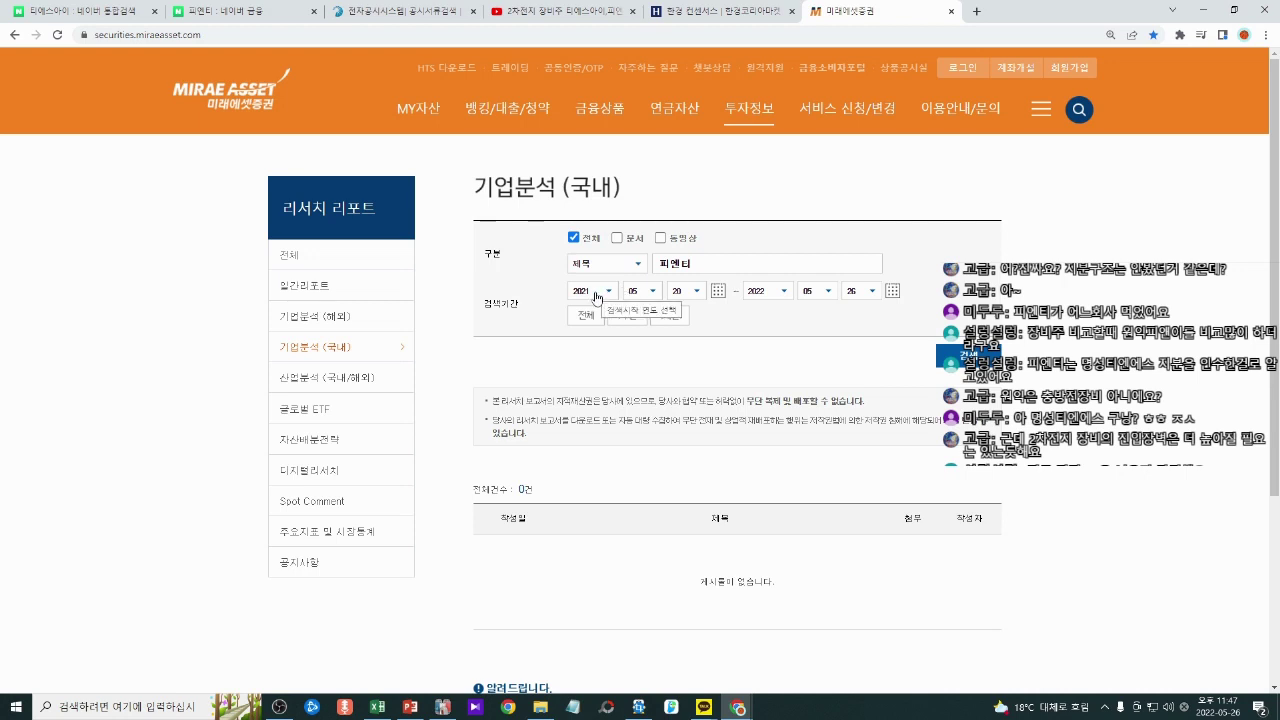
left_click(660, 323)
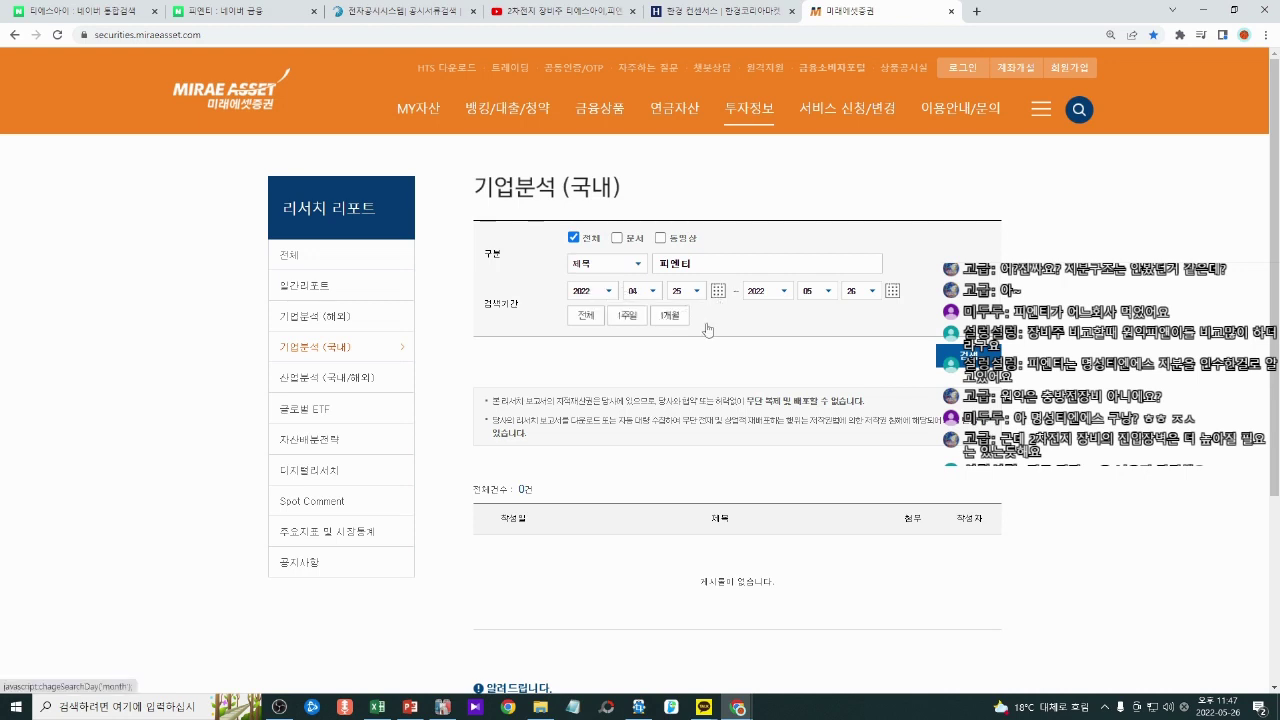
left_click(968, 356)
type("피")
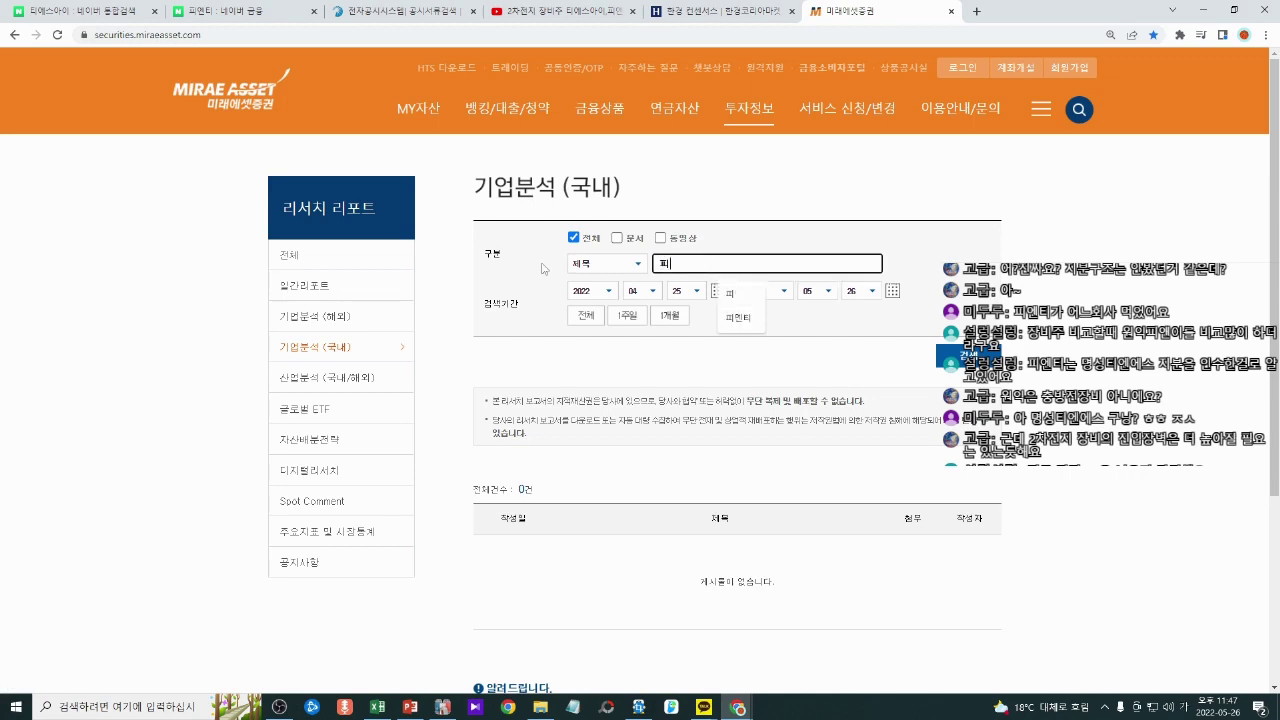
key("Return")
Step: Reload the unfiltered 기업분석 (국내) list and browse its first two pages for a 피엔티 report
scroll(466, 323, "down", 1)
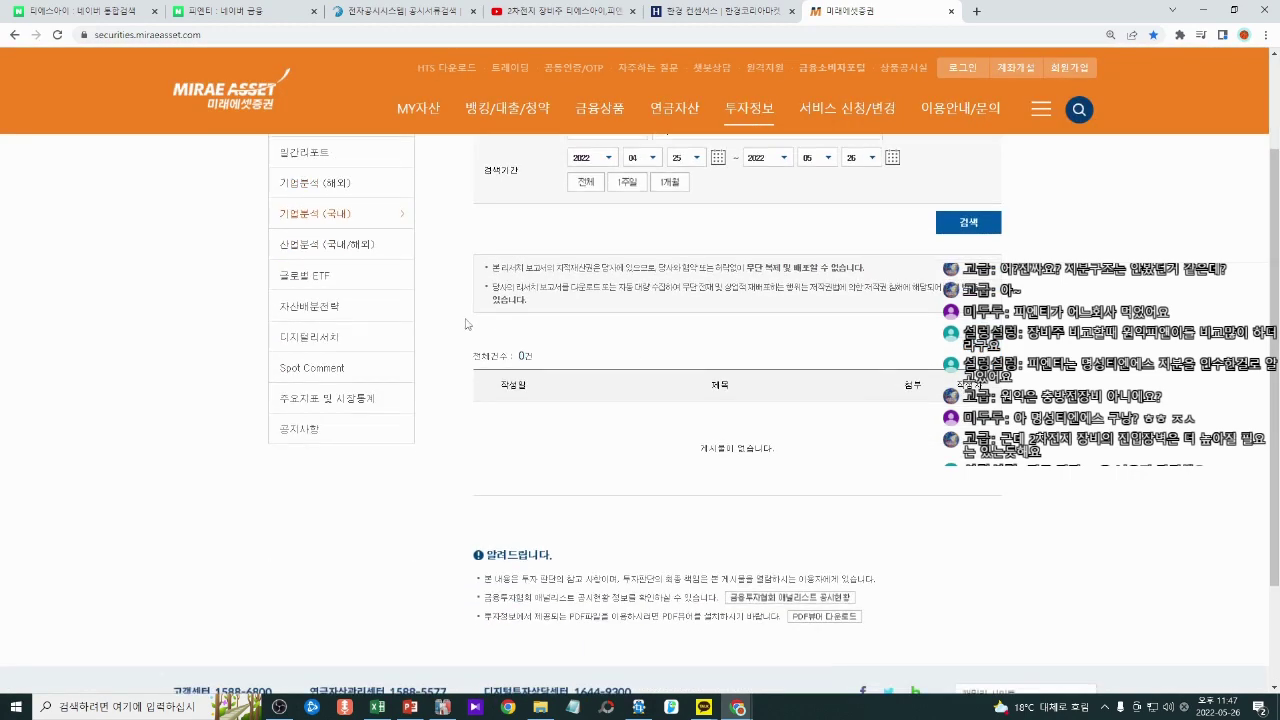
left_click(340, 217)
scroll(730, 386, "down", 2)
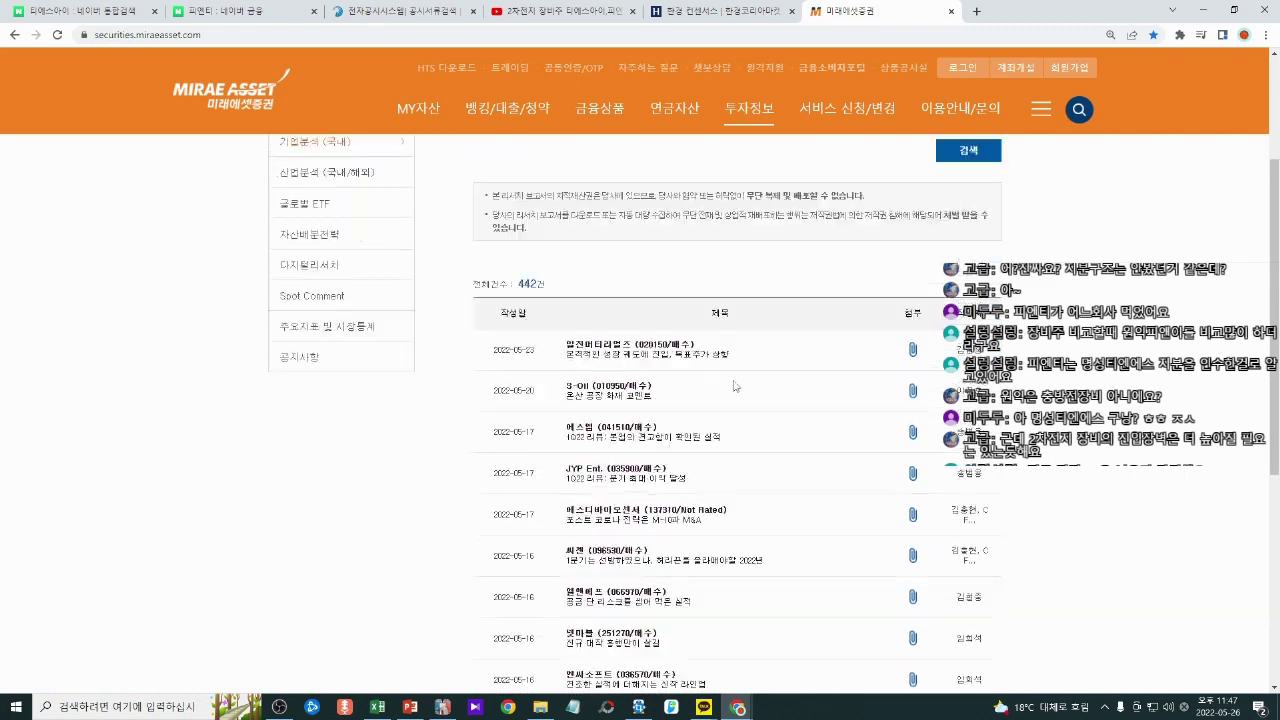
scroll(710, 300, "up", 2)
left_click(640, 266)
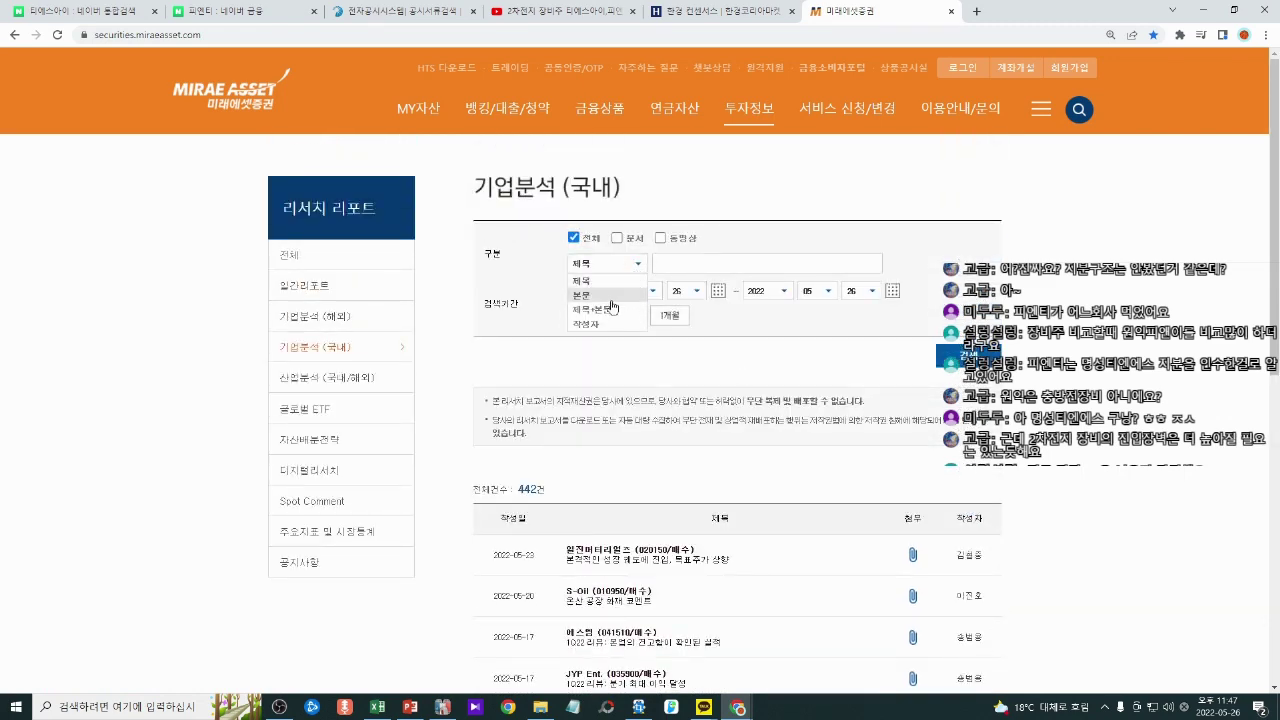
left_click(609, 310)
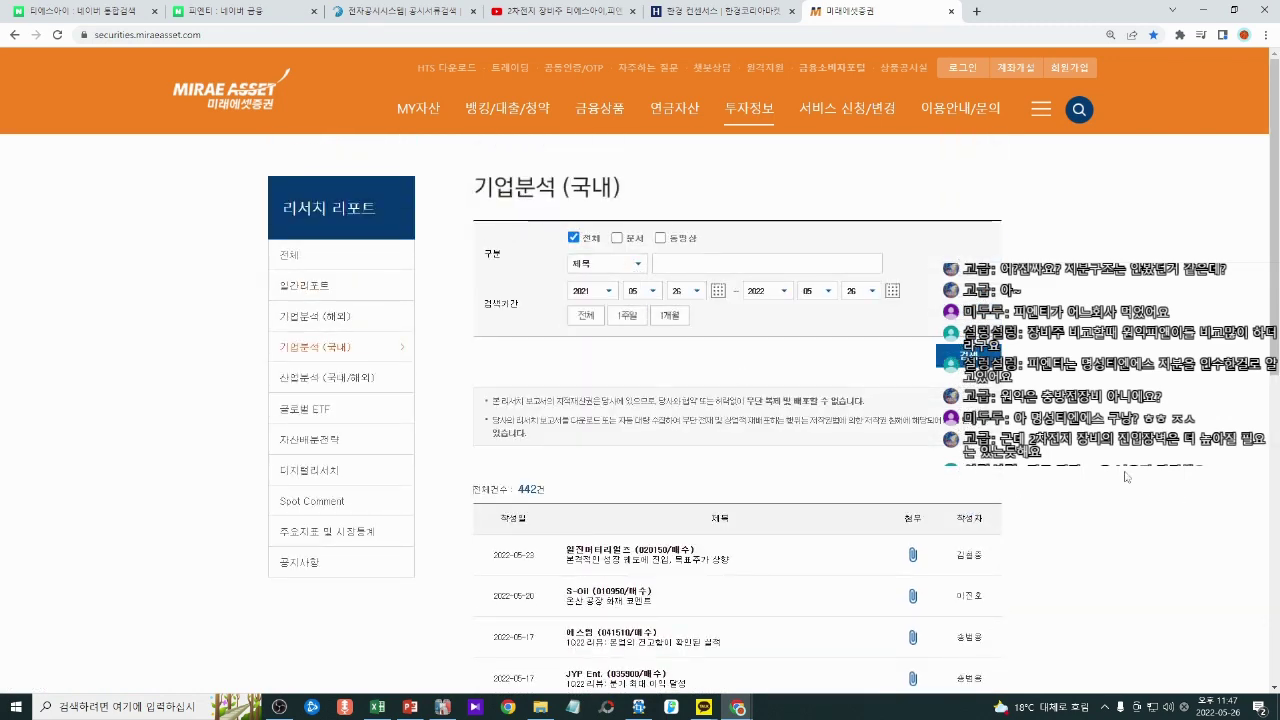
scroll(742, 293, "down", 3)
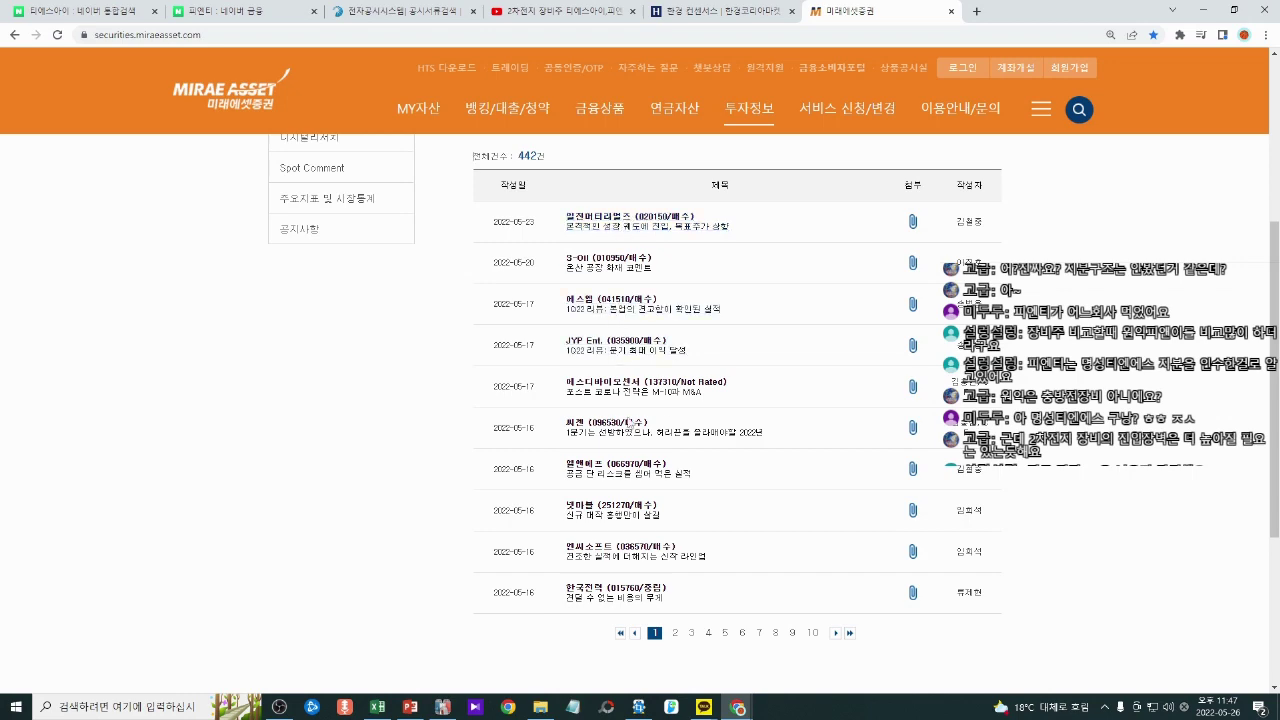
left_click(677, 634)
scroll(734, 512, "down", 7)
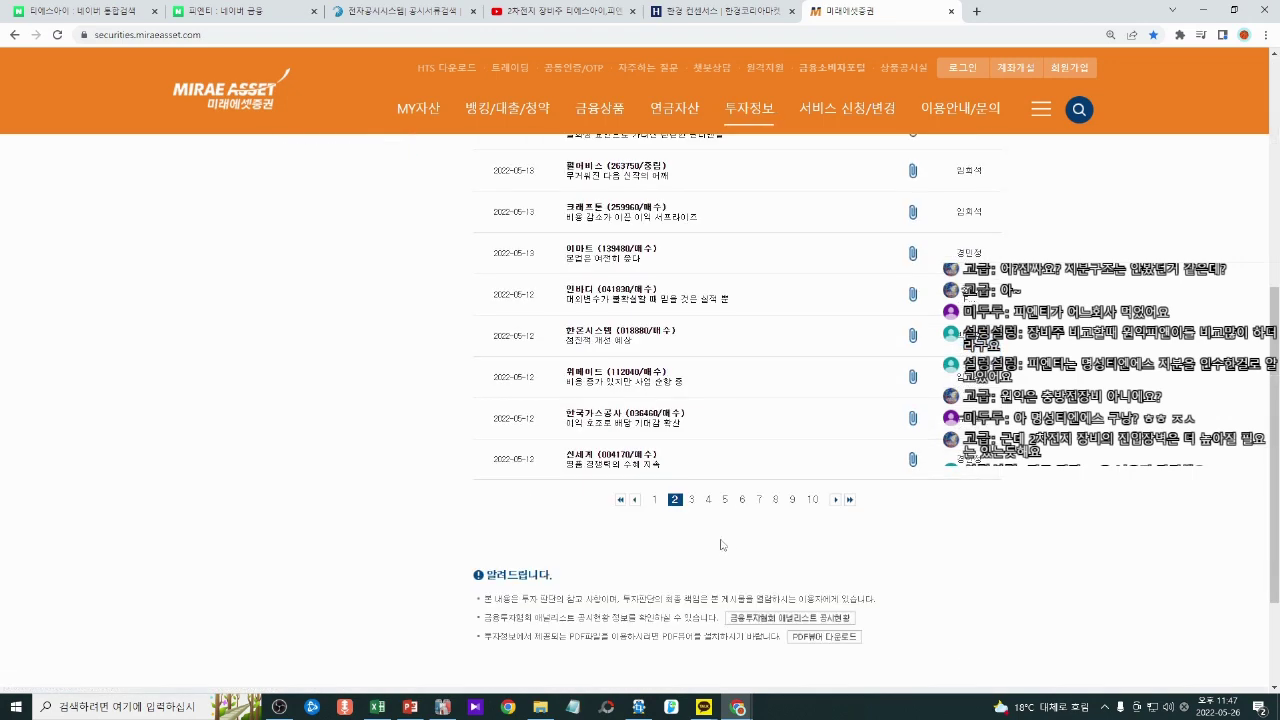
left_click(656, 501)
scroll(715, 505, "down", 3)
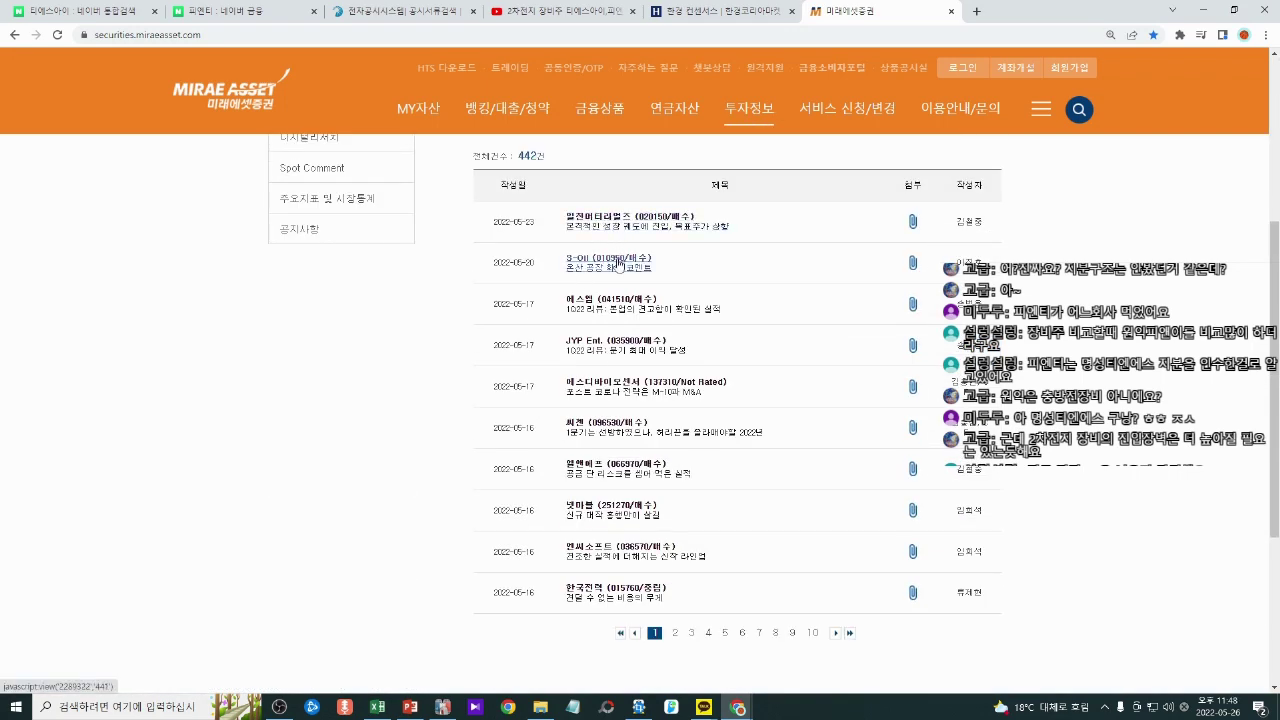
Step: Check the date of the 미래에셋 target price on the 피엔티 page against the newest entry in the broker's report list
left_click(253, 19)
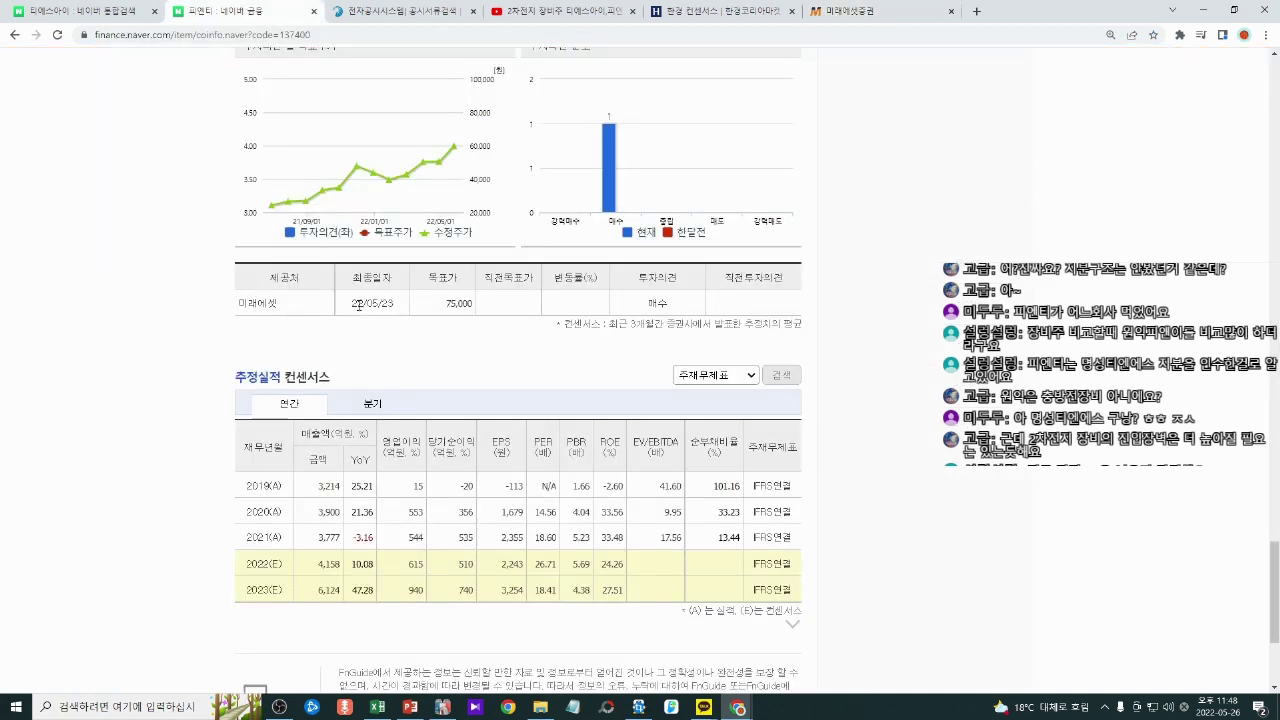
left_click(880, 11)
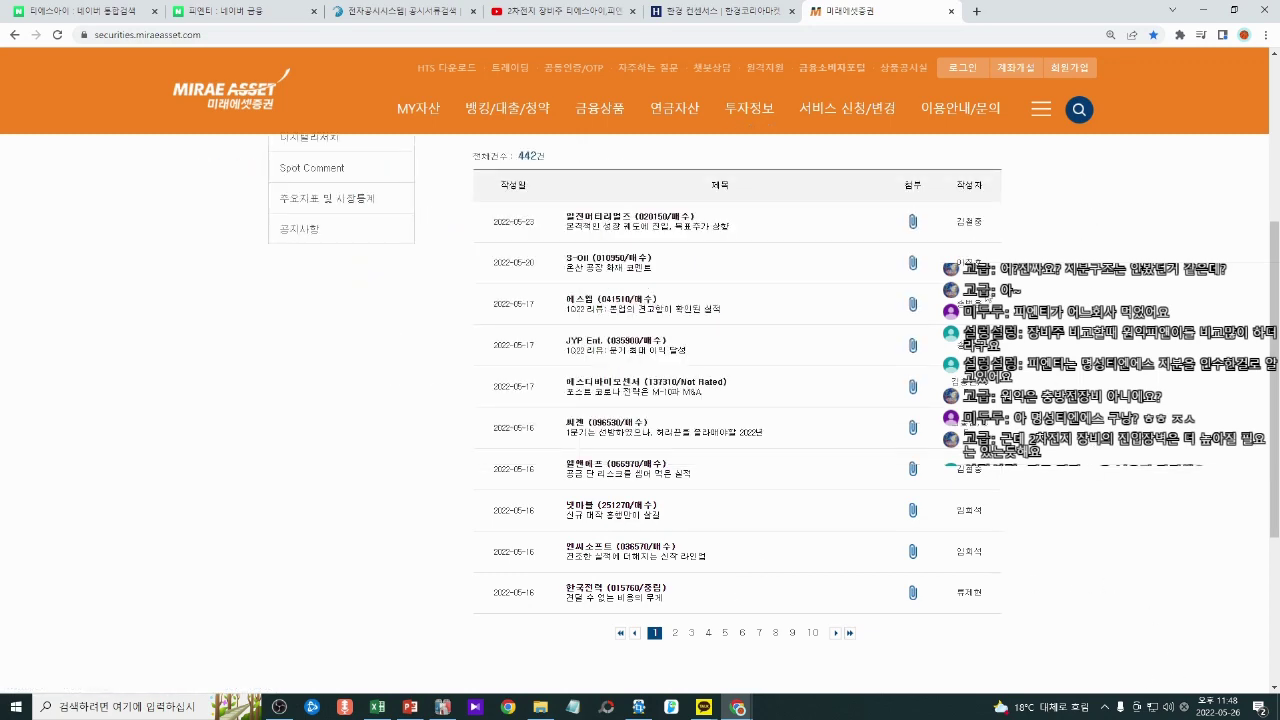
scroll(540, 260, "up", 1)
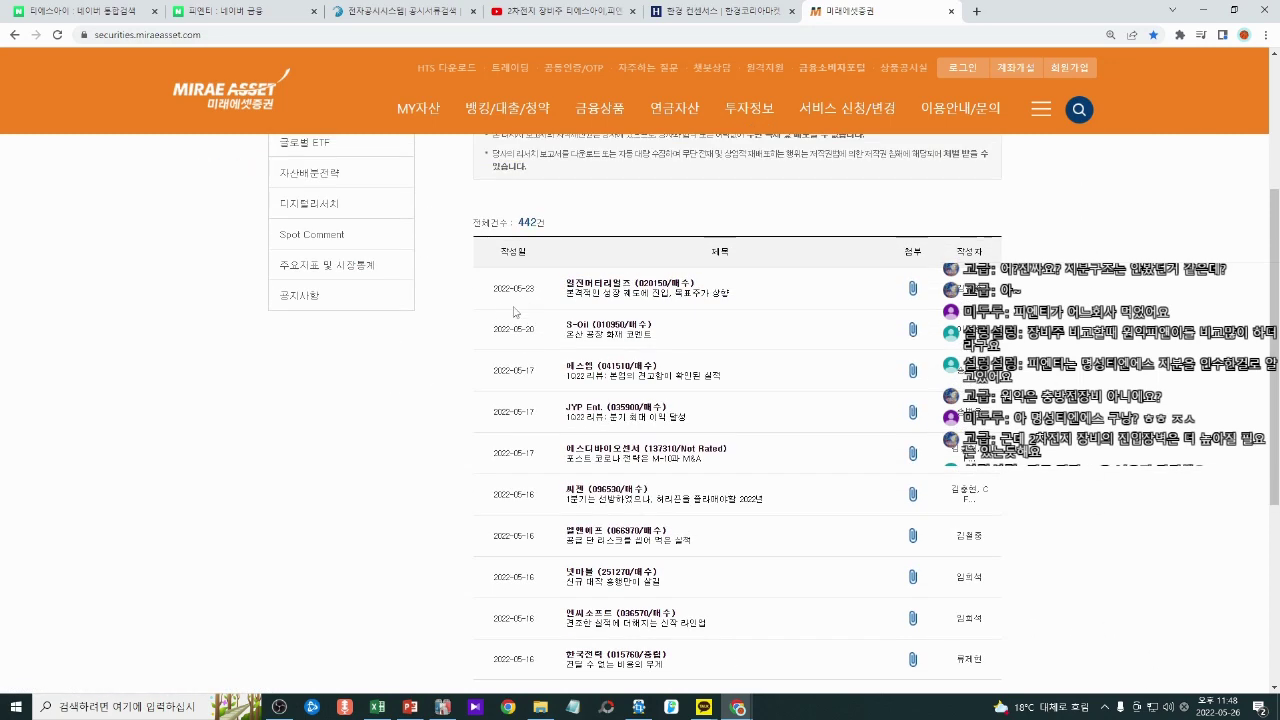
left_click_drag(480, 290, 814, 300)
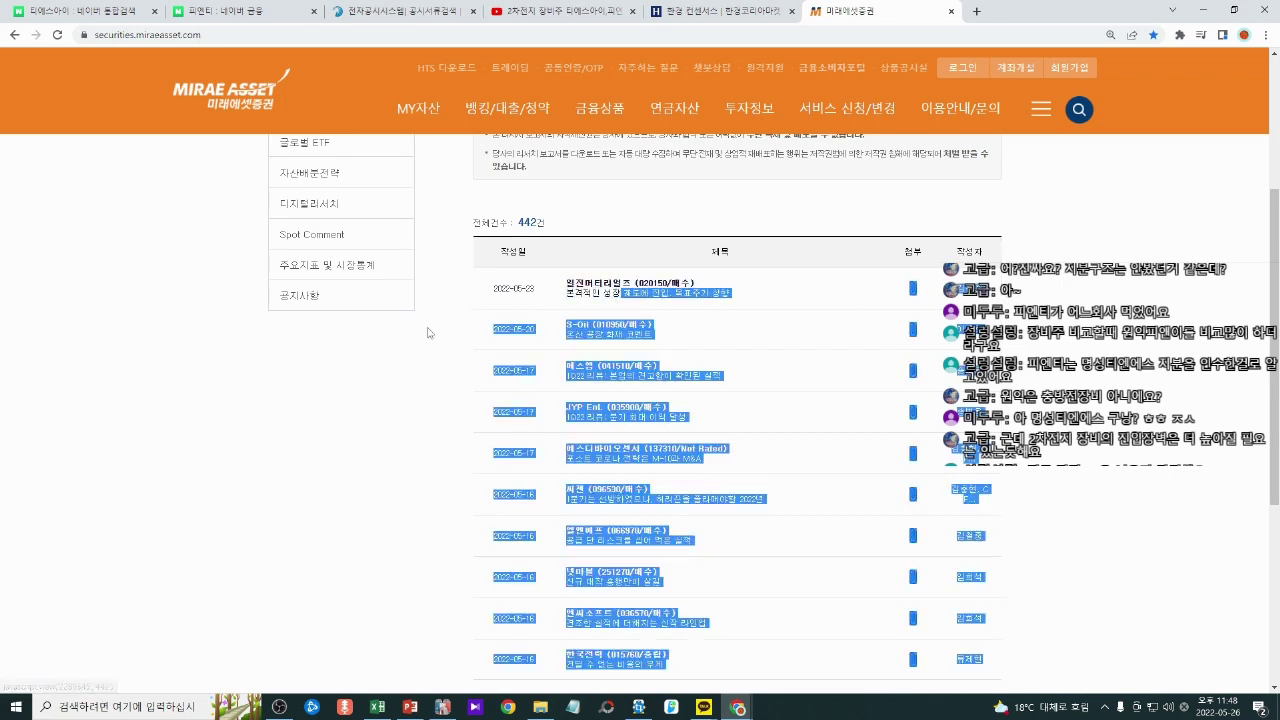
Step: Open the 일진머티리얼즈 report, maximize its attached PDF and skim through to the last page
left_click(622, 289)
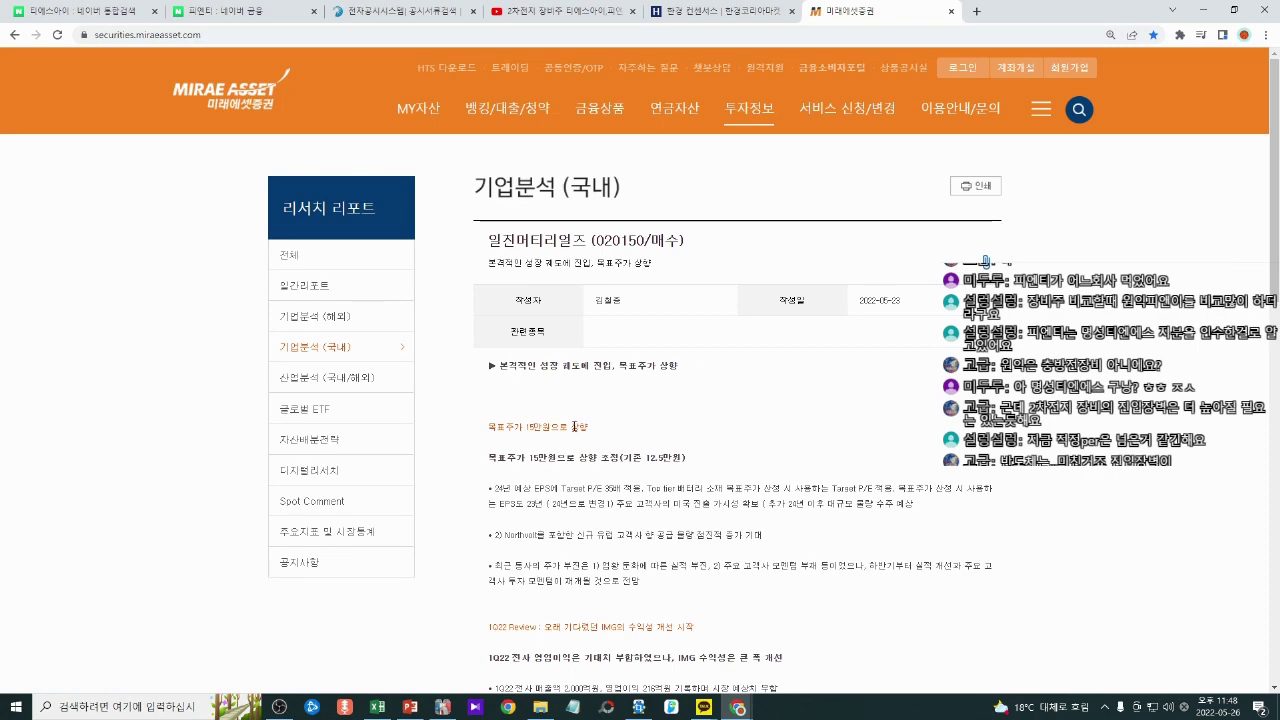
left_click(985, 262)
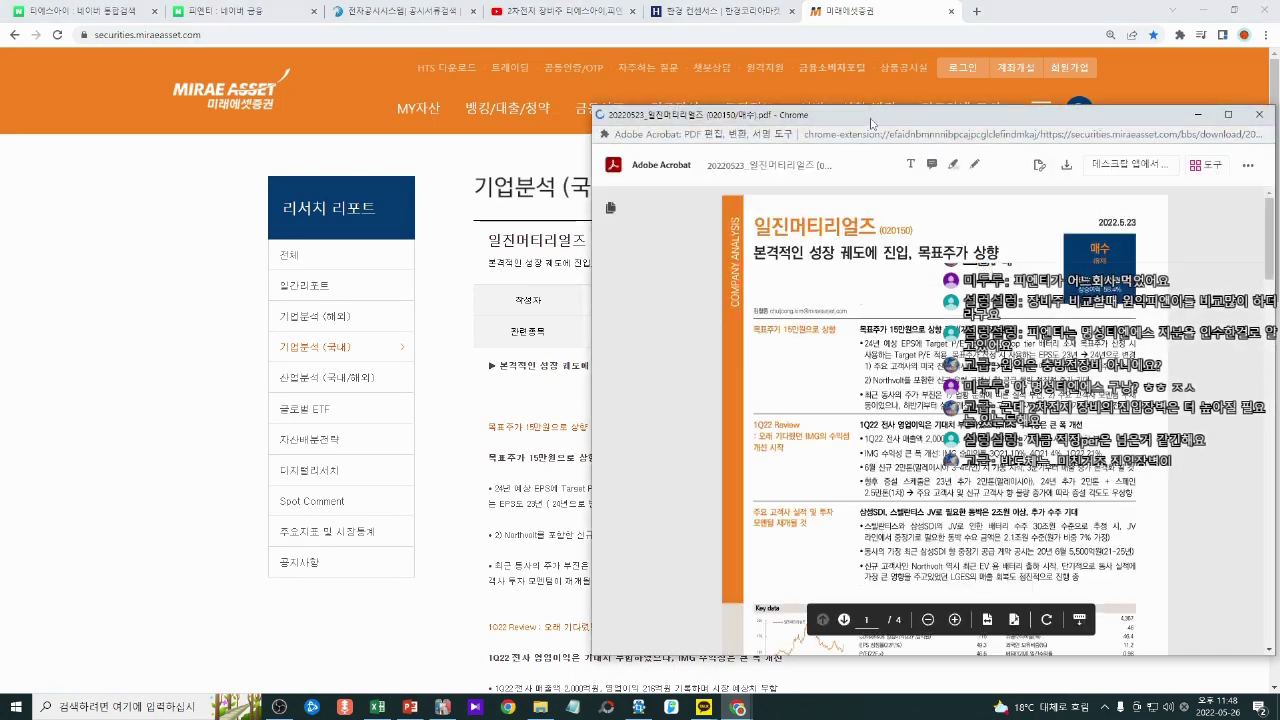
double_click(870, 118)
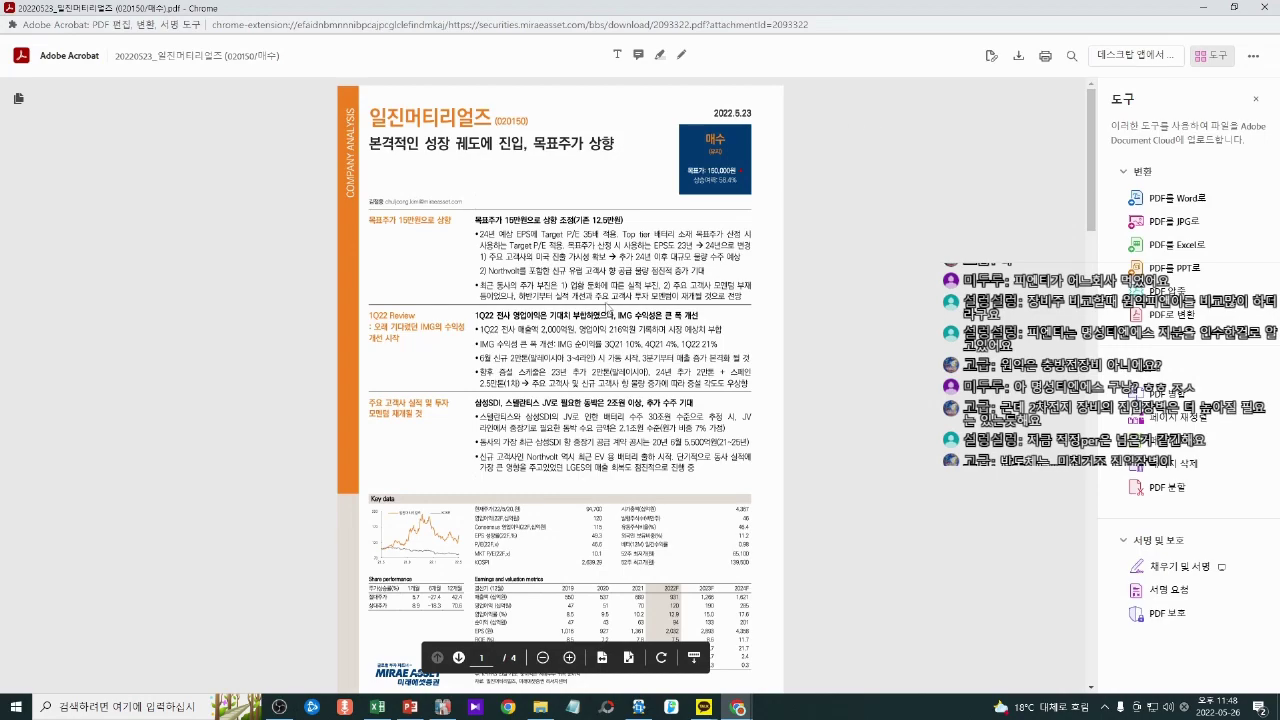
scroll(652, 403, "down", 10)
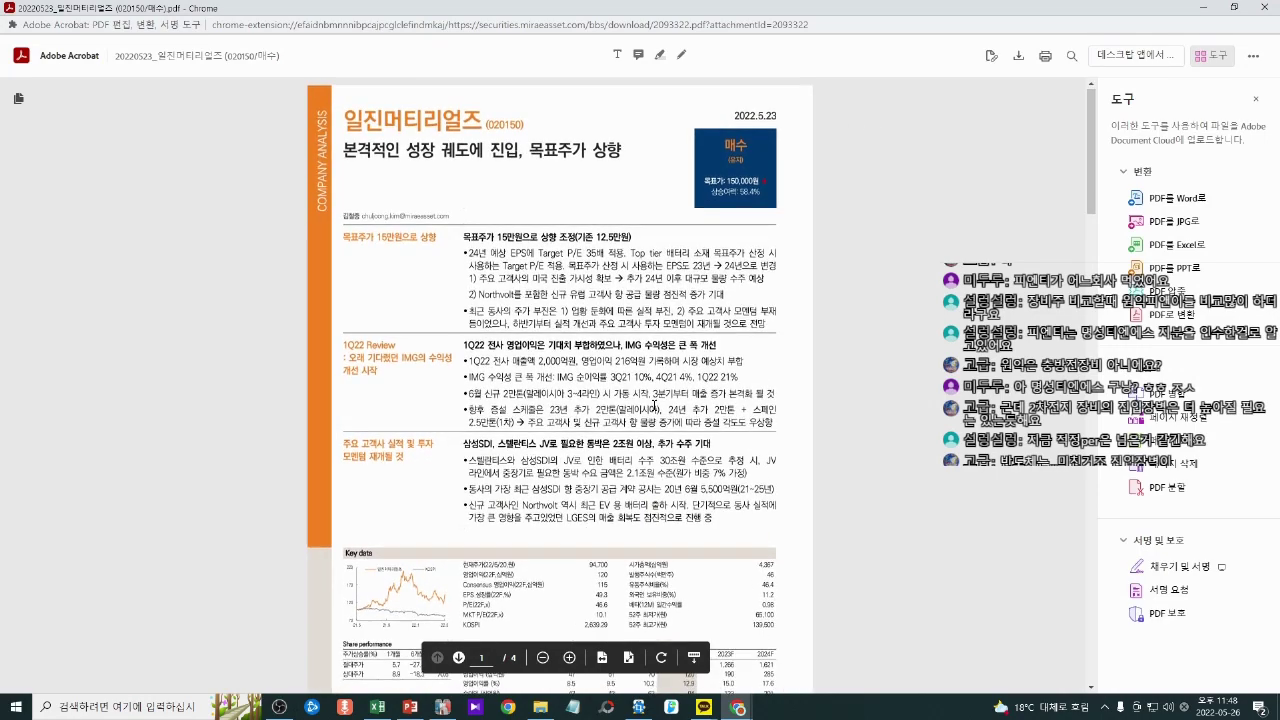
scroll(662, 408, "up", 1)
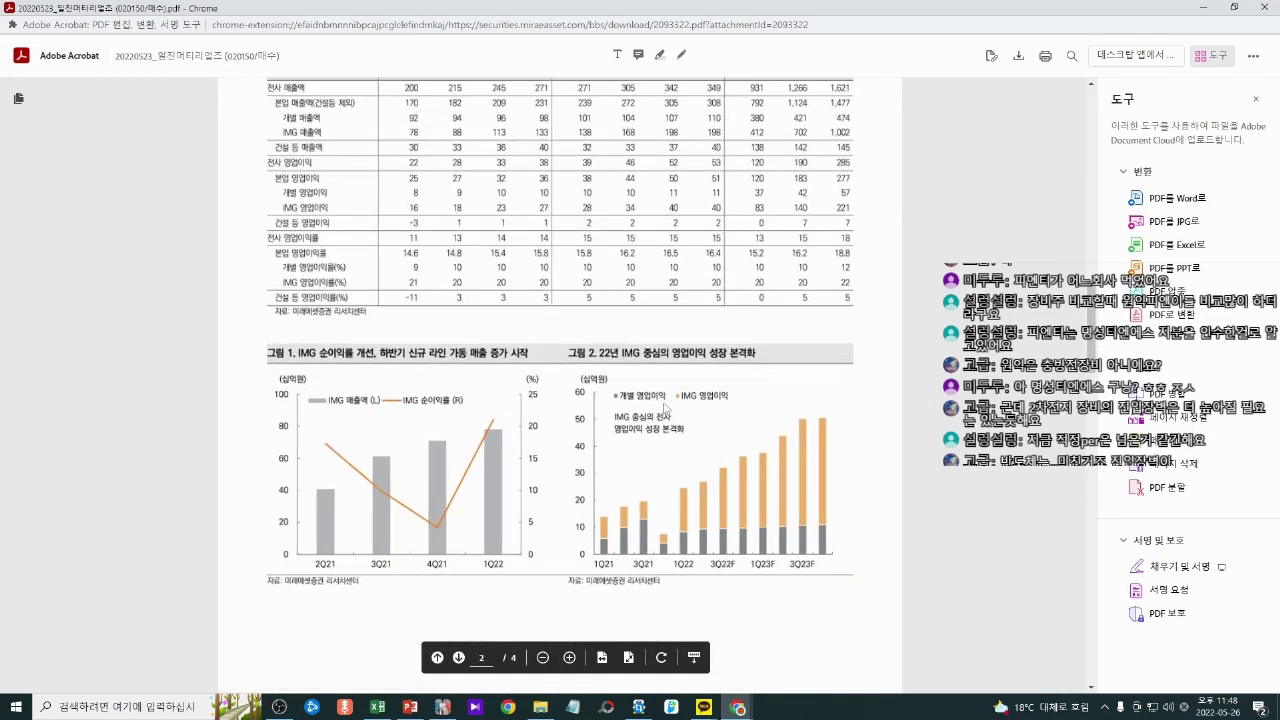
scroll(670, 408, "down", 10)
scroll(673, 409, "down", 5)
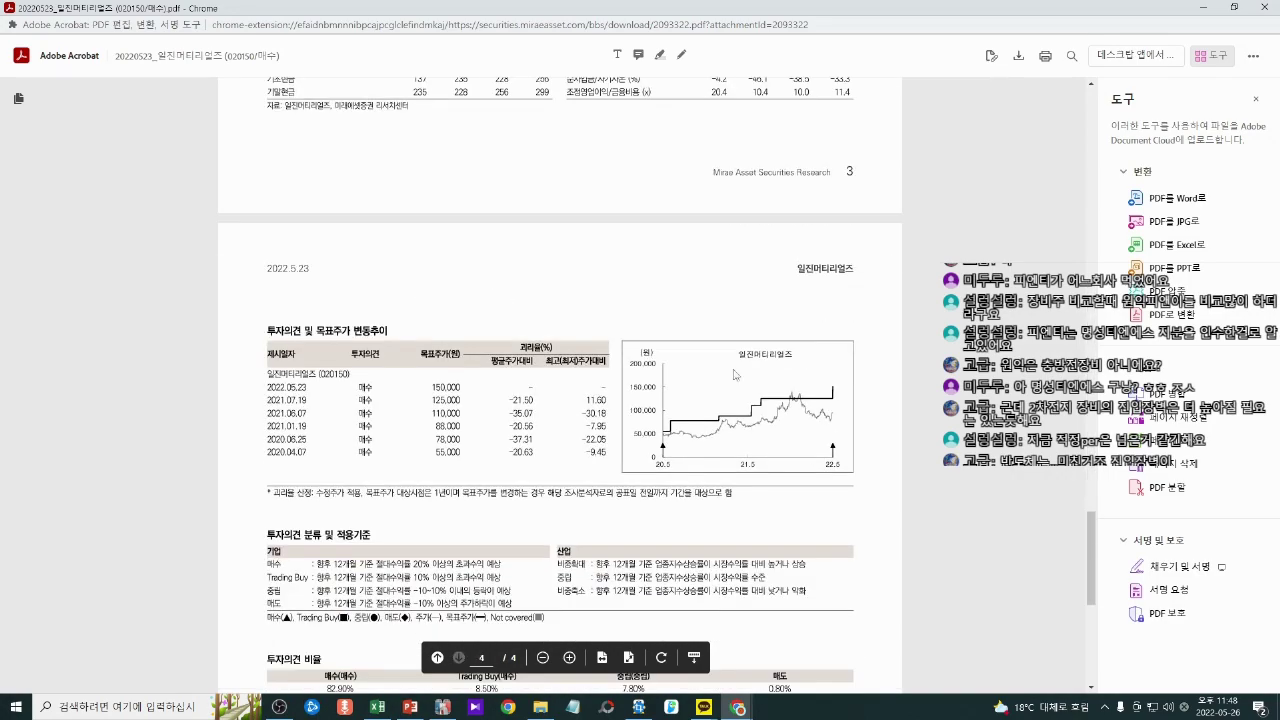
left_click(1206, 7)
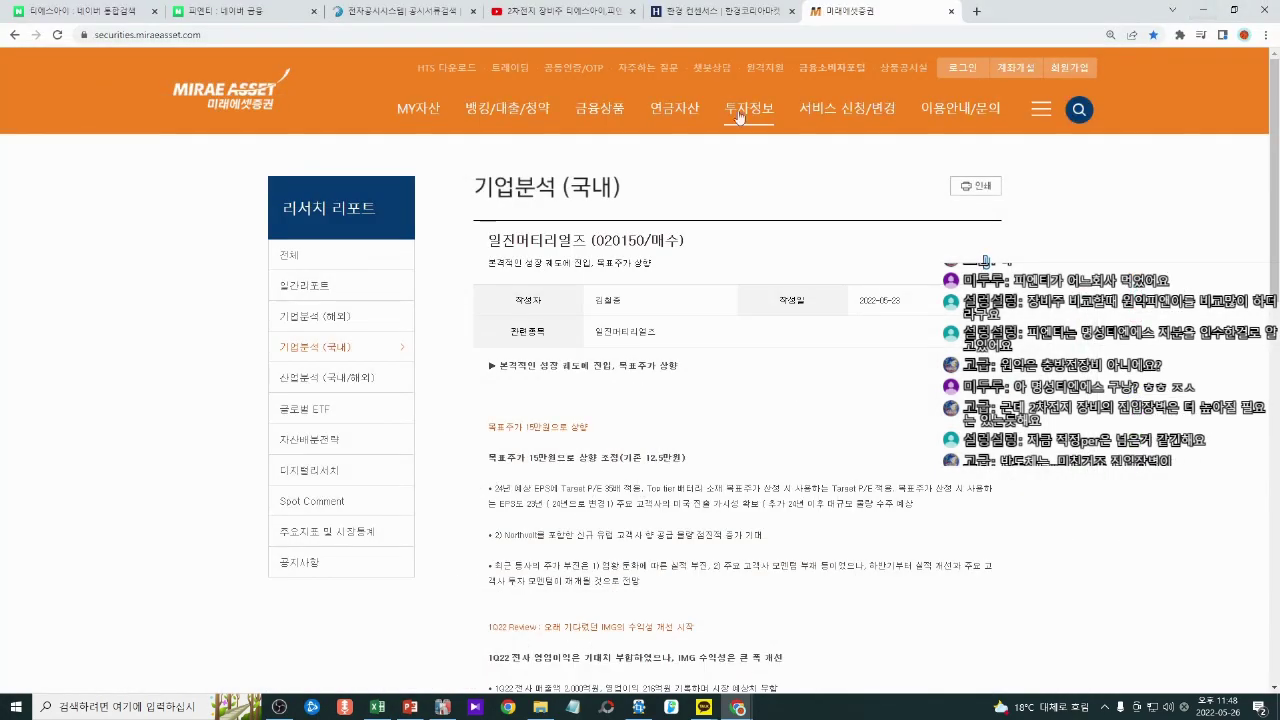
Step: Compare the consensus table on the 피엔티 page with the PER 20배 and PER 21배 target prices in the Excel sheet
left_click(275, 16)
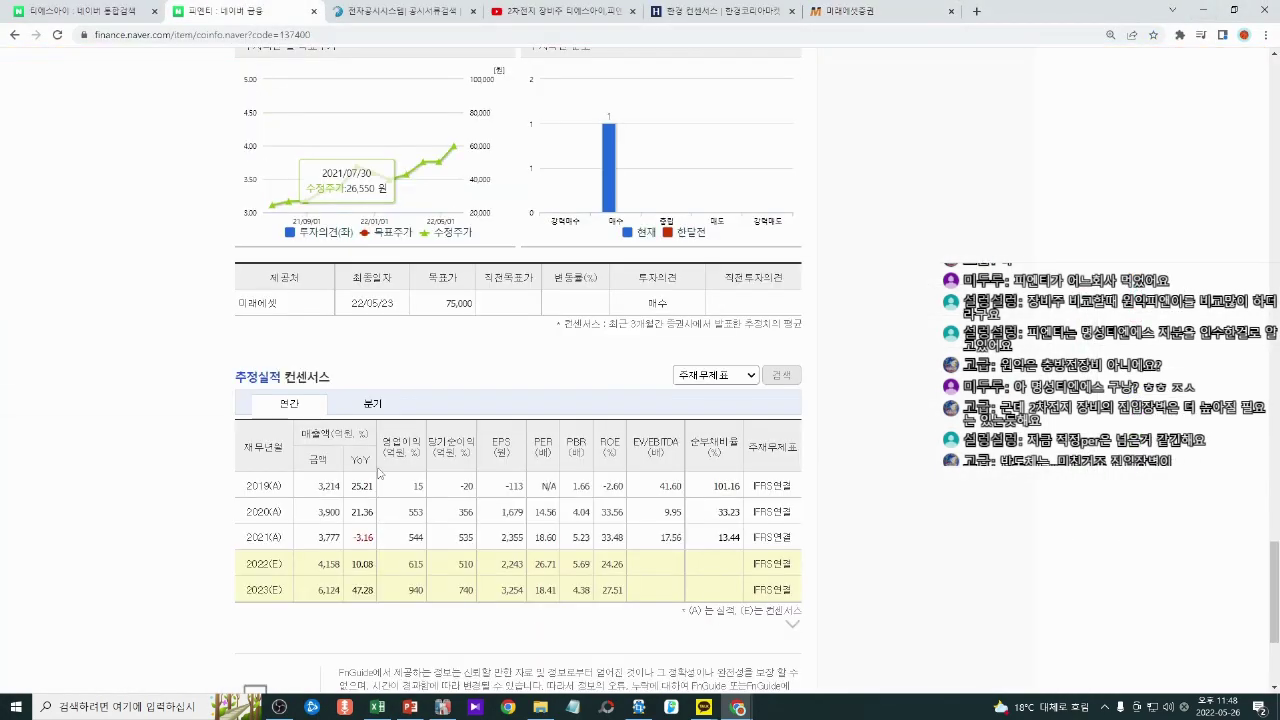
left_click(377, 707)
key("Down")
key("Down")
key("Down")
key("Down")
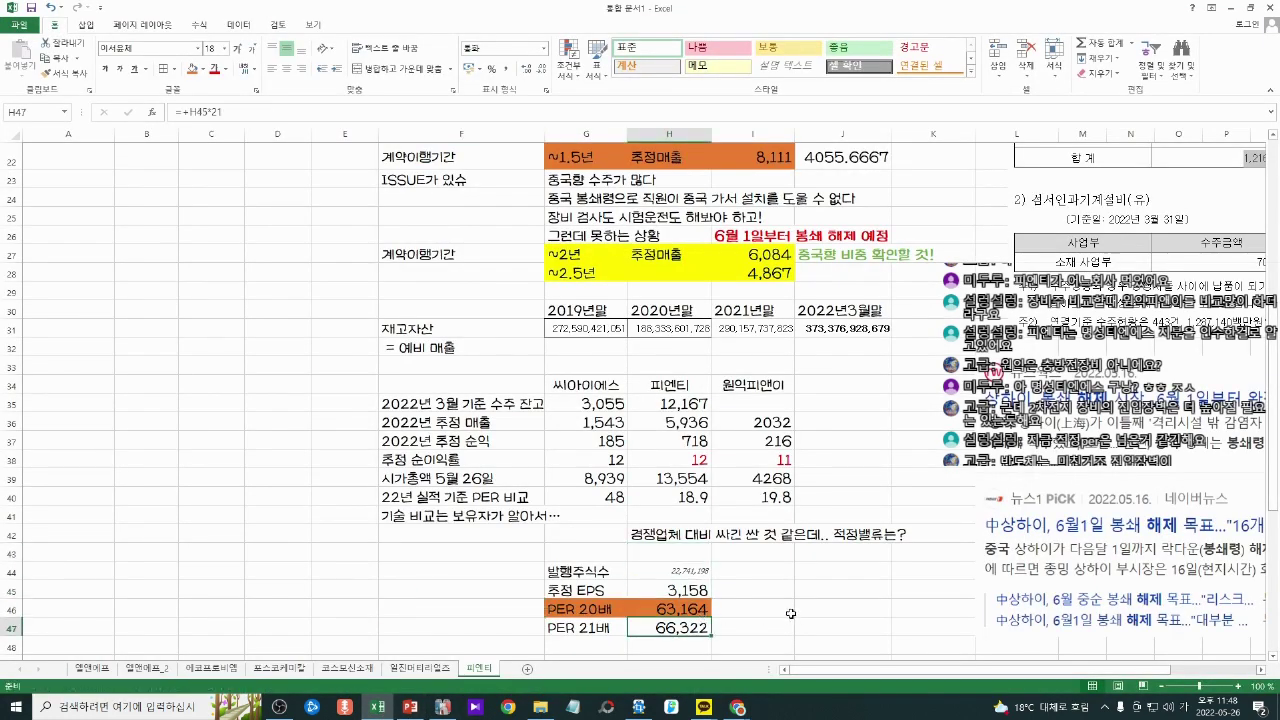
key("Up")
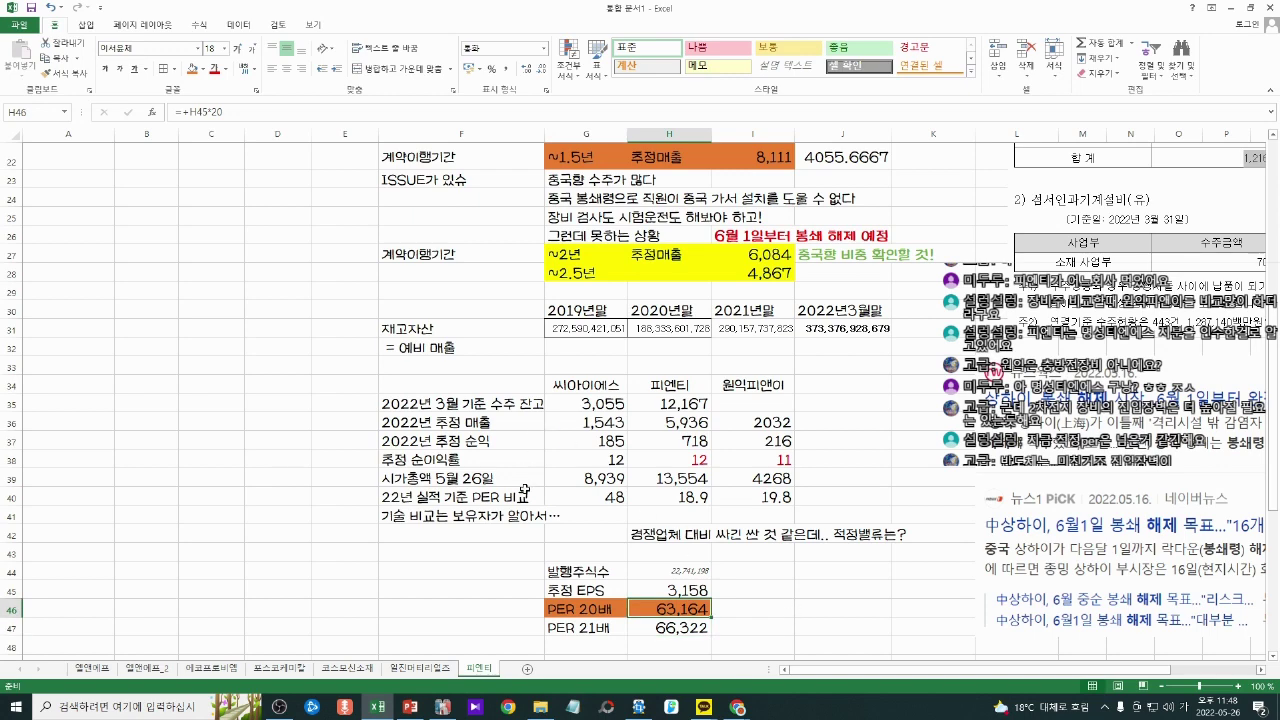
Step: Look up 피엔티's current share price on its Naver Finance page and enter 59600 in I46, beside the PER 20배 price
key("alt+Tab")
scroll(511, 417, "up", 15)
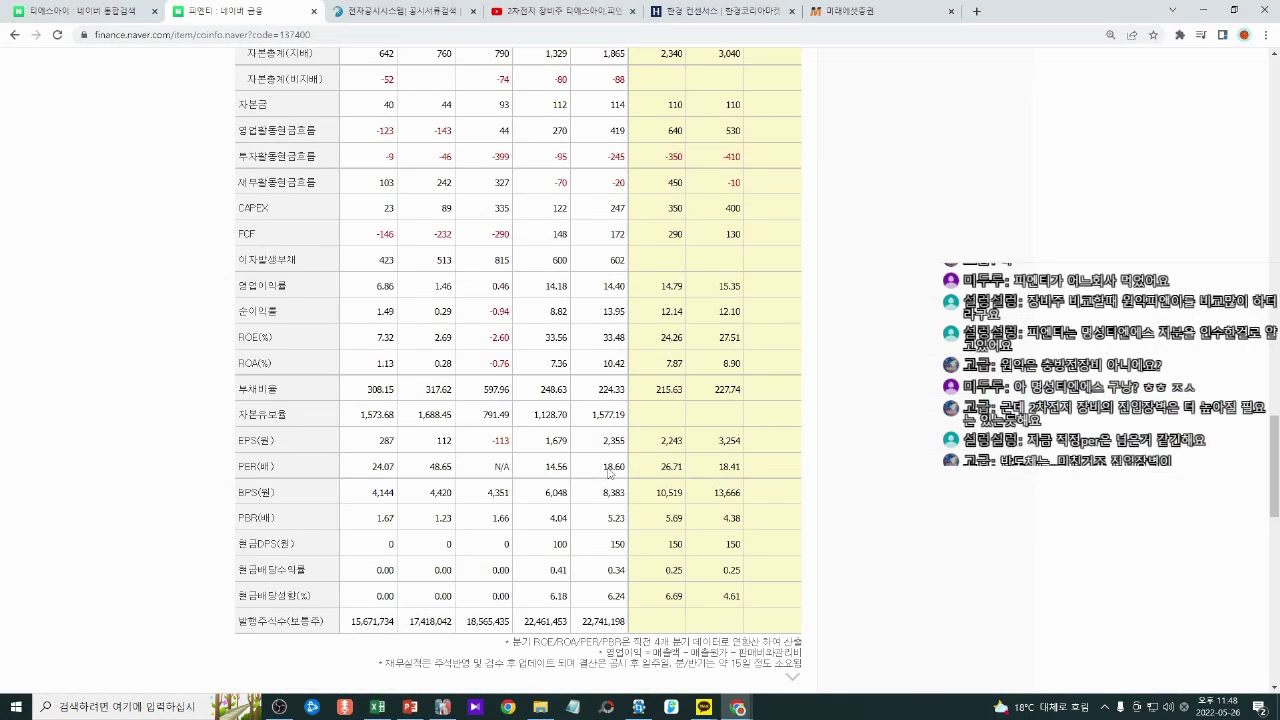
scroll(639, 481, "up", 15)
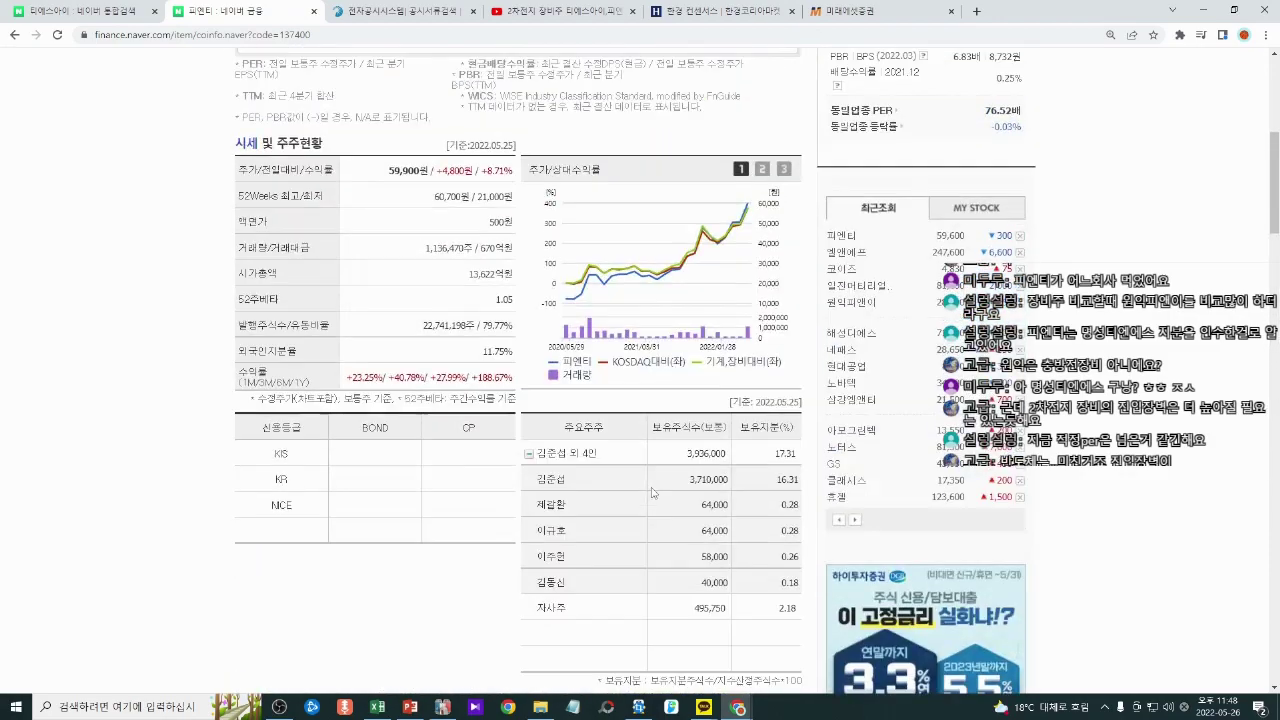
key("alt+Tab")
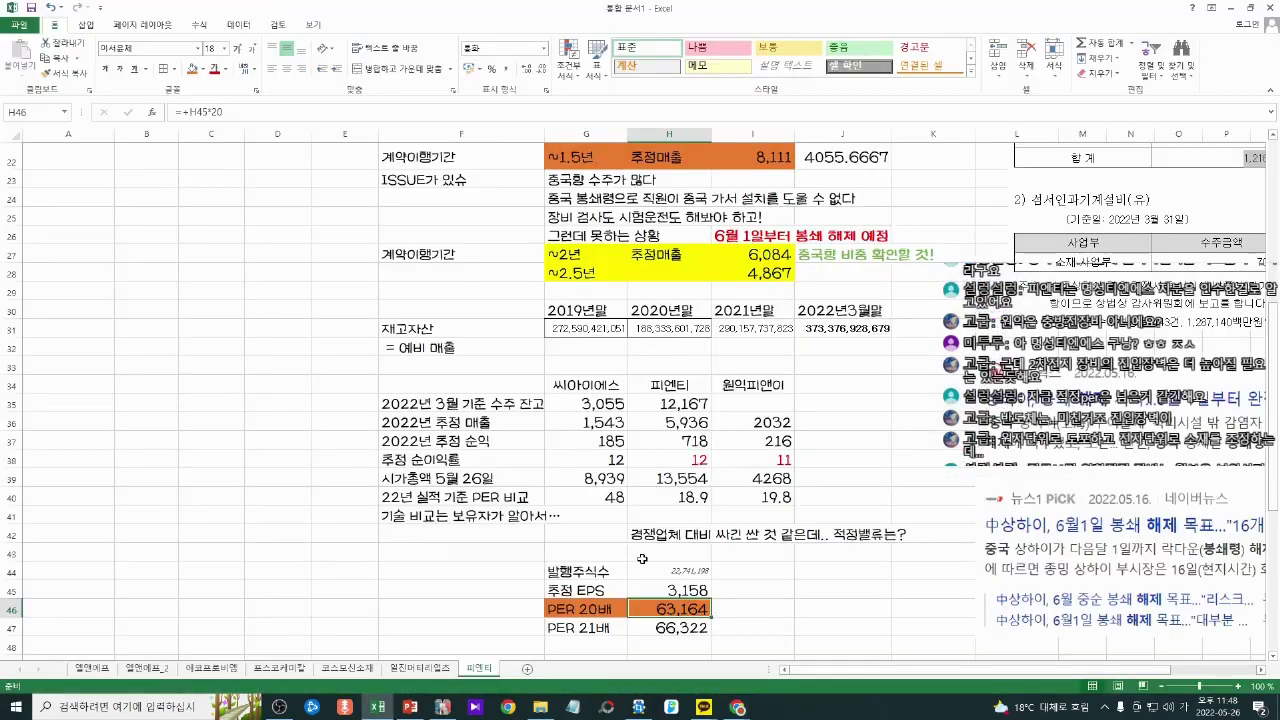
left_click(733, 600)
type("59600")
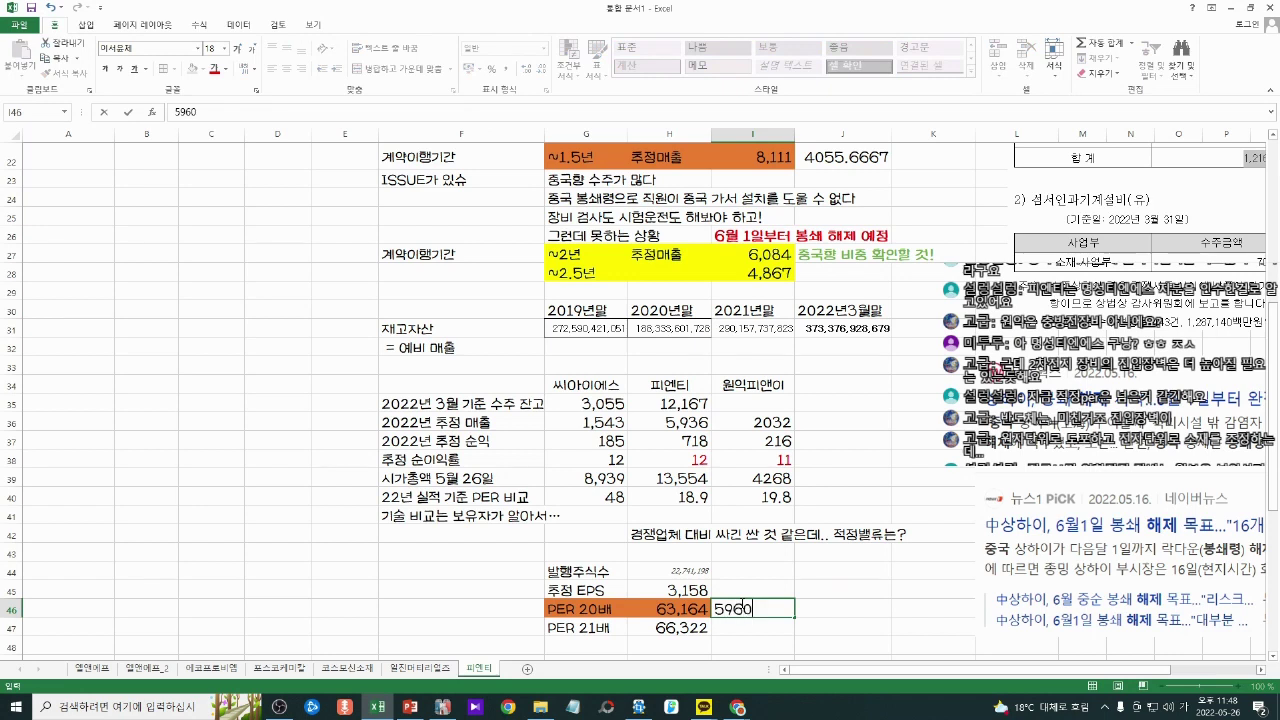
key("Return")
Step: Calculate the upside to the PER 20배 price in J46 with +H46/I46*100-100 and display it with one decimal place
key("Up")
key("Right")
type("+")
key("Left")
key("Left")
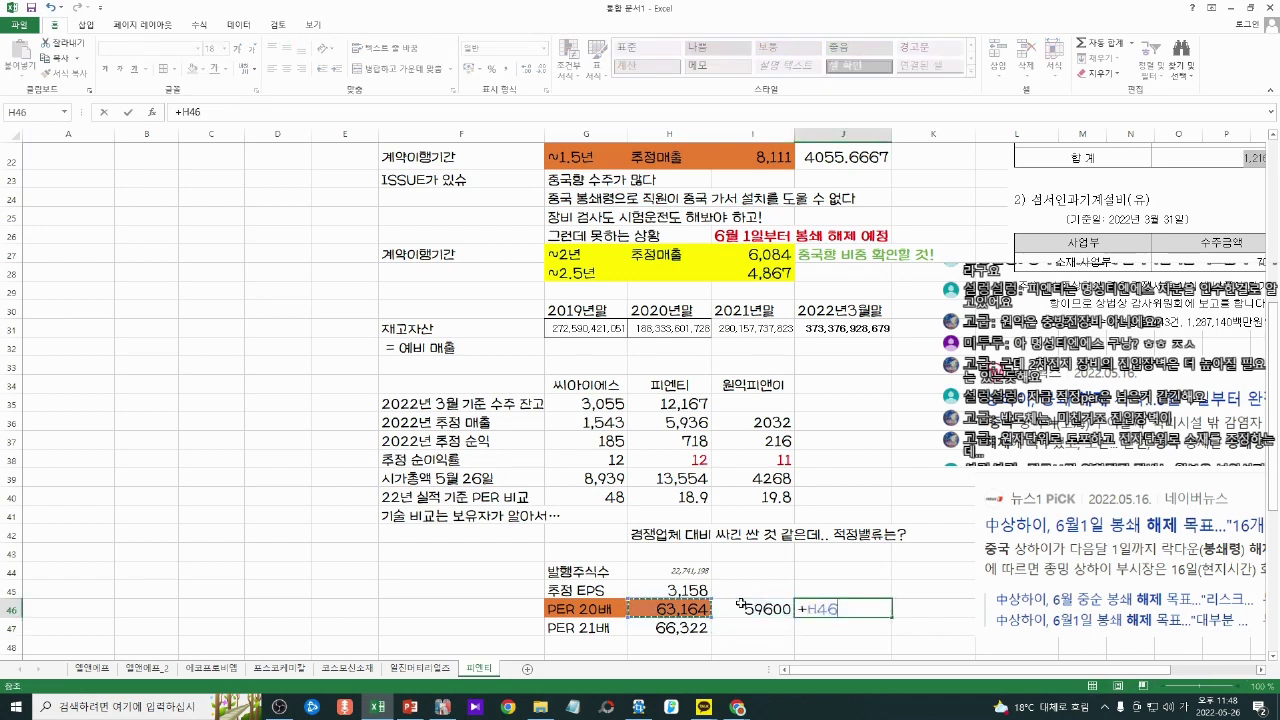
type("/")
key("Left")
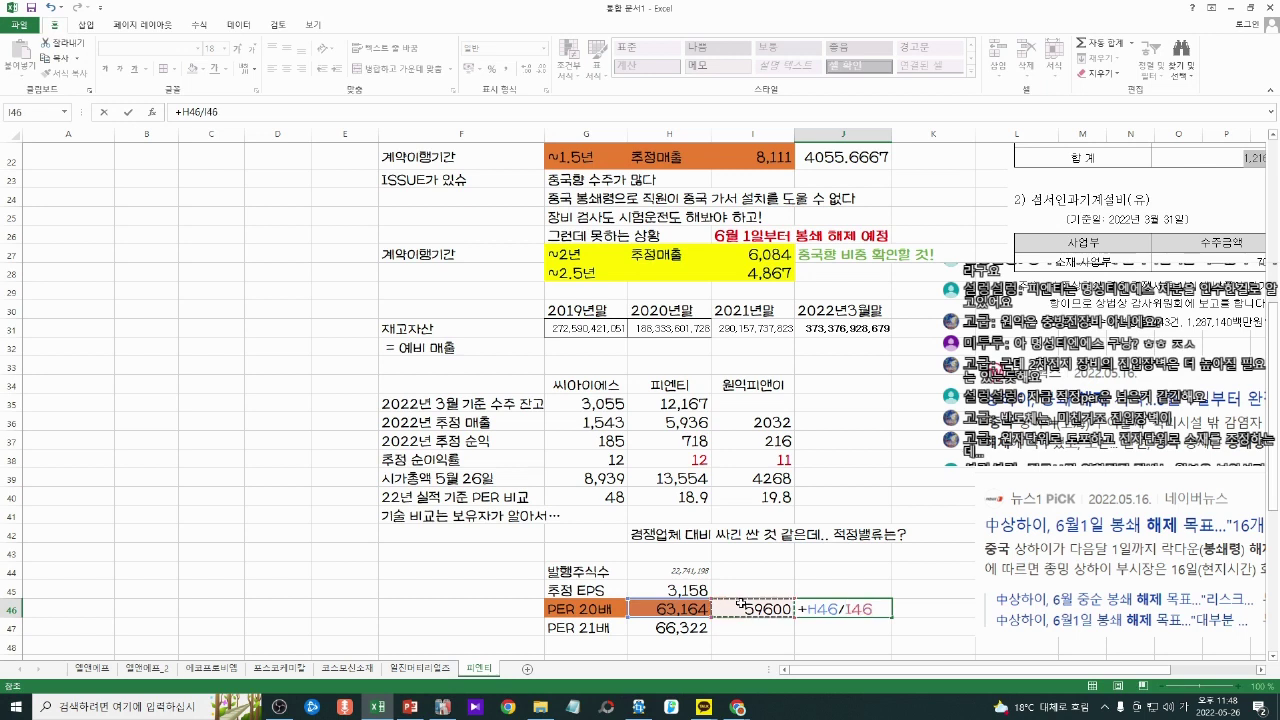
type("*100-100")
key("Return")
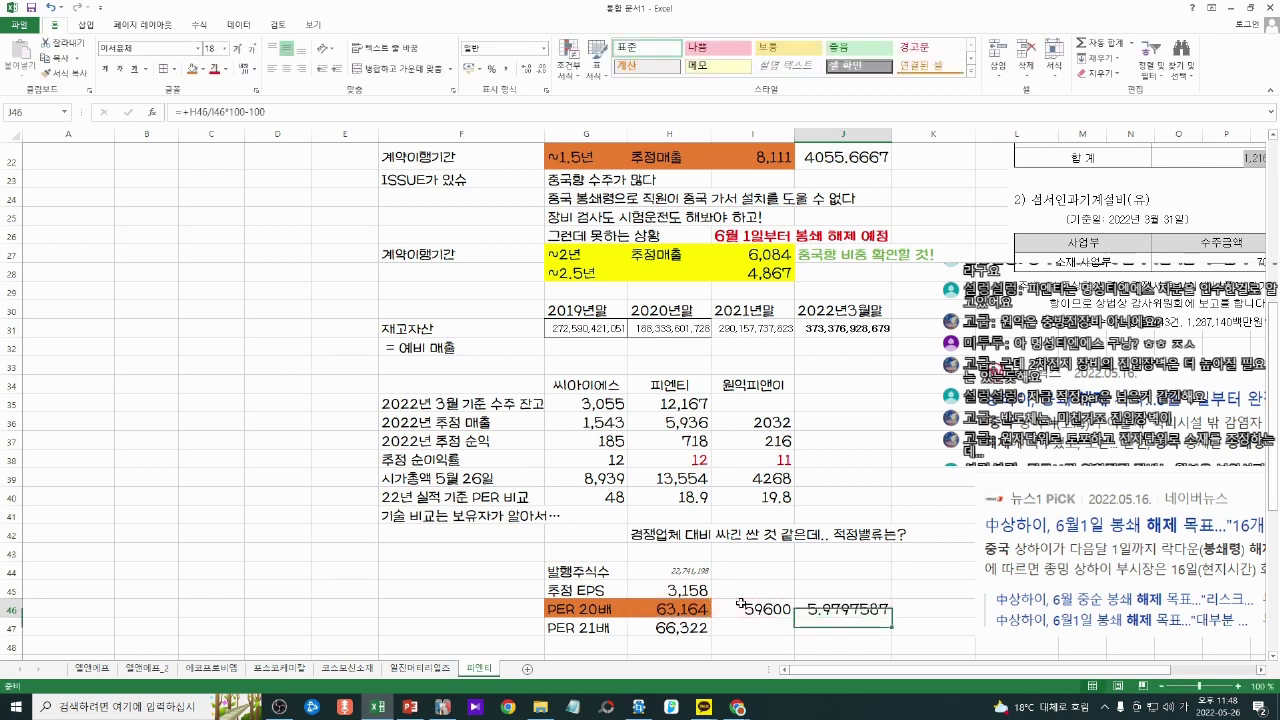
key("Up")
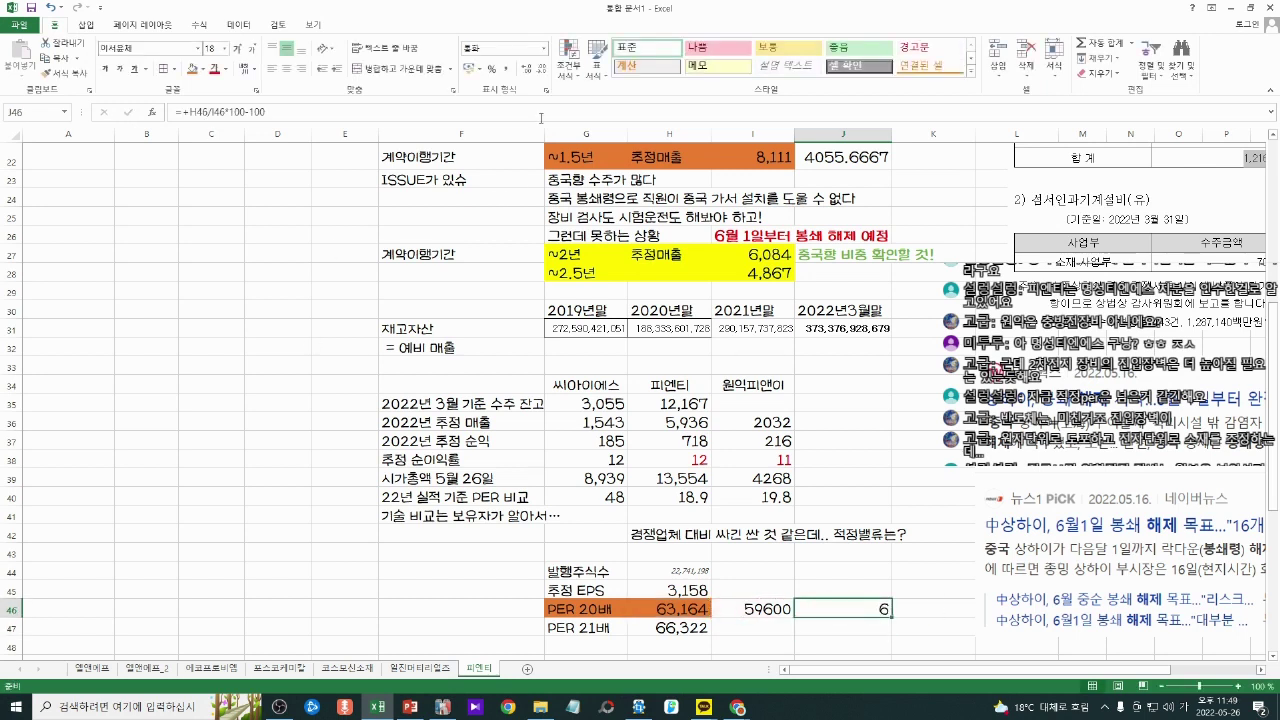
left_click(524, 69)
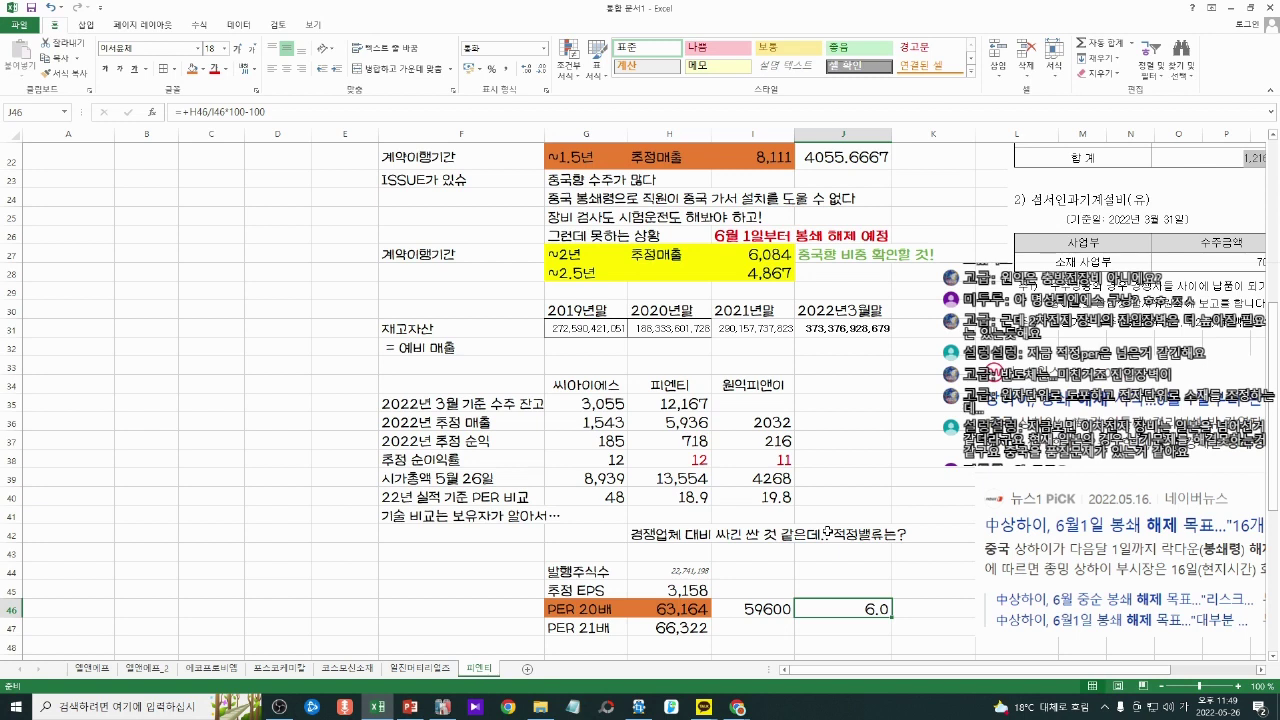
Step: Review the 피엔티 sheet's upside result, peer comparison and the estimated sales for the ~2년 and ~2.5년 contract periods
left_click(831, 585)
left_click(860, 623)
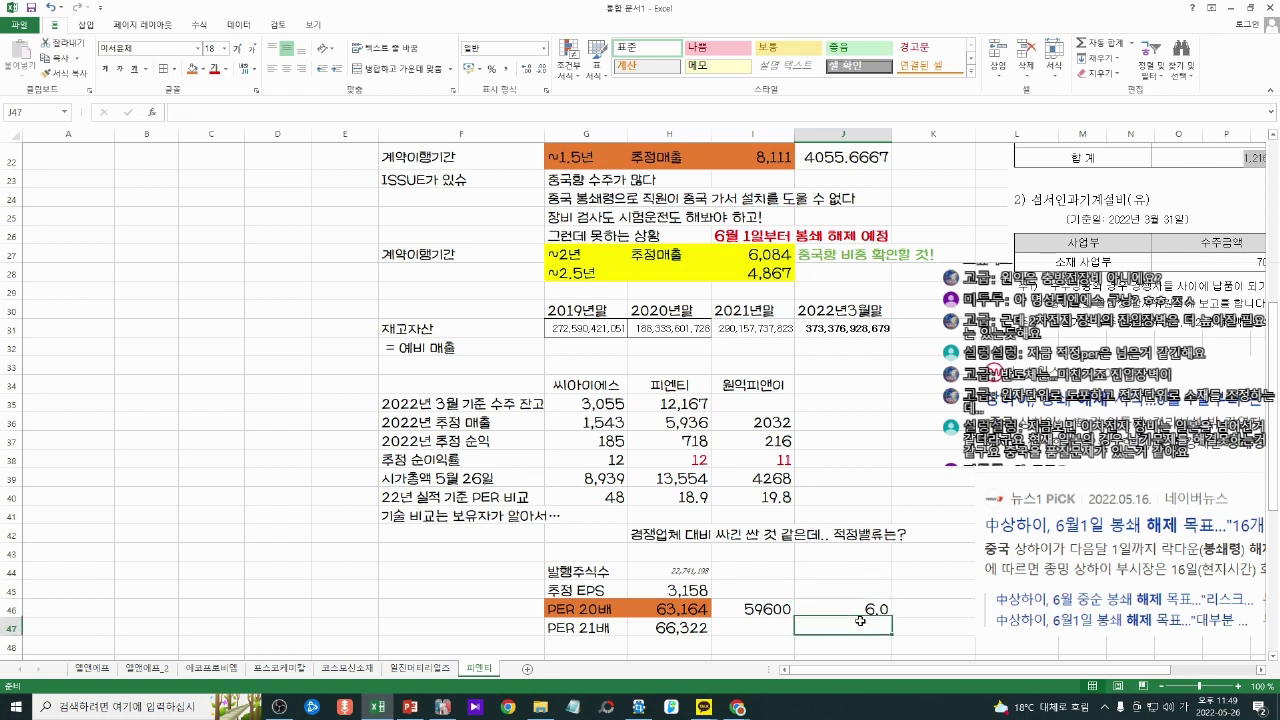
left_click(860, 606)
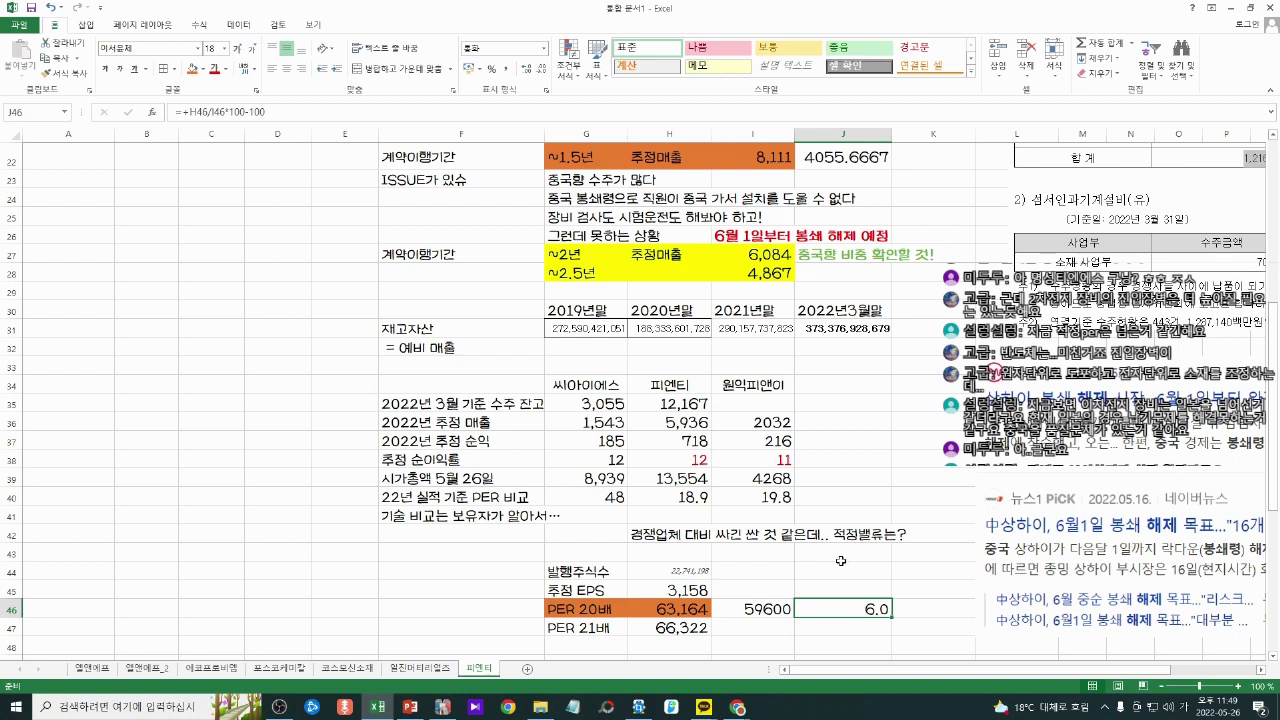
left_click(422, 674)
left_click(478, 668)
left_click(588, 514)
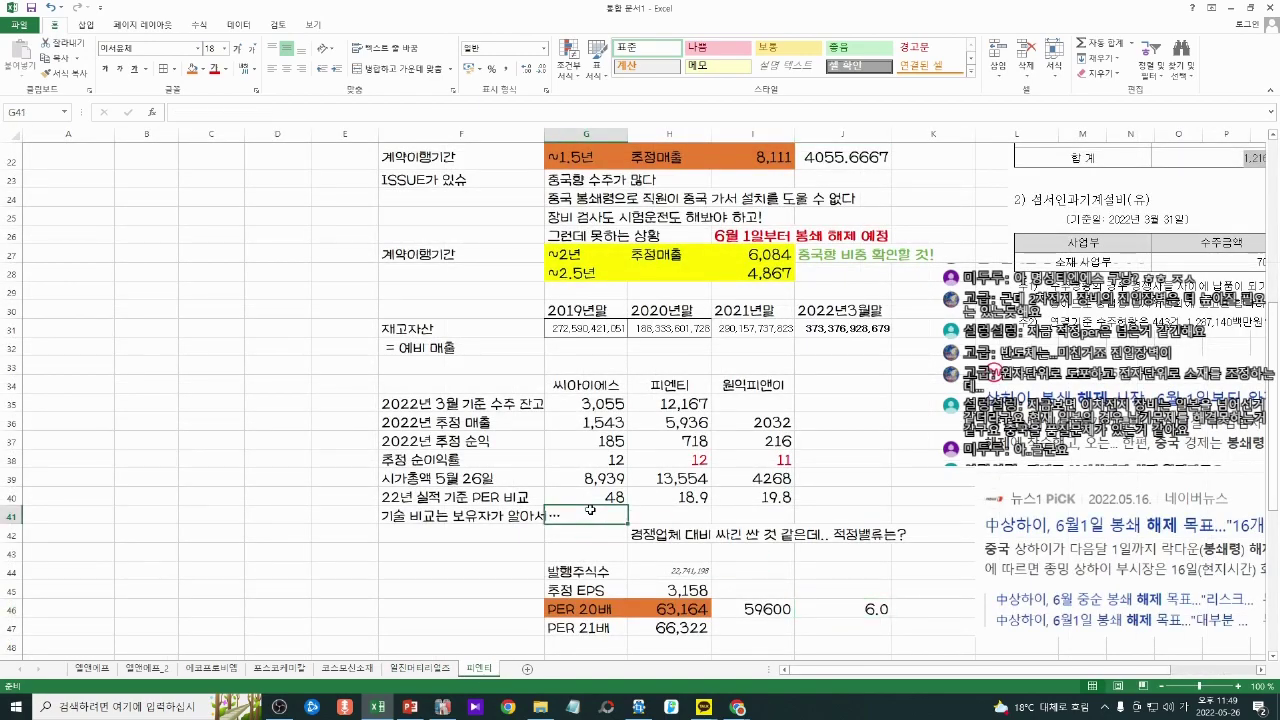
scroll(616, 487, "down", 2)
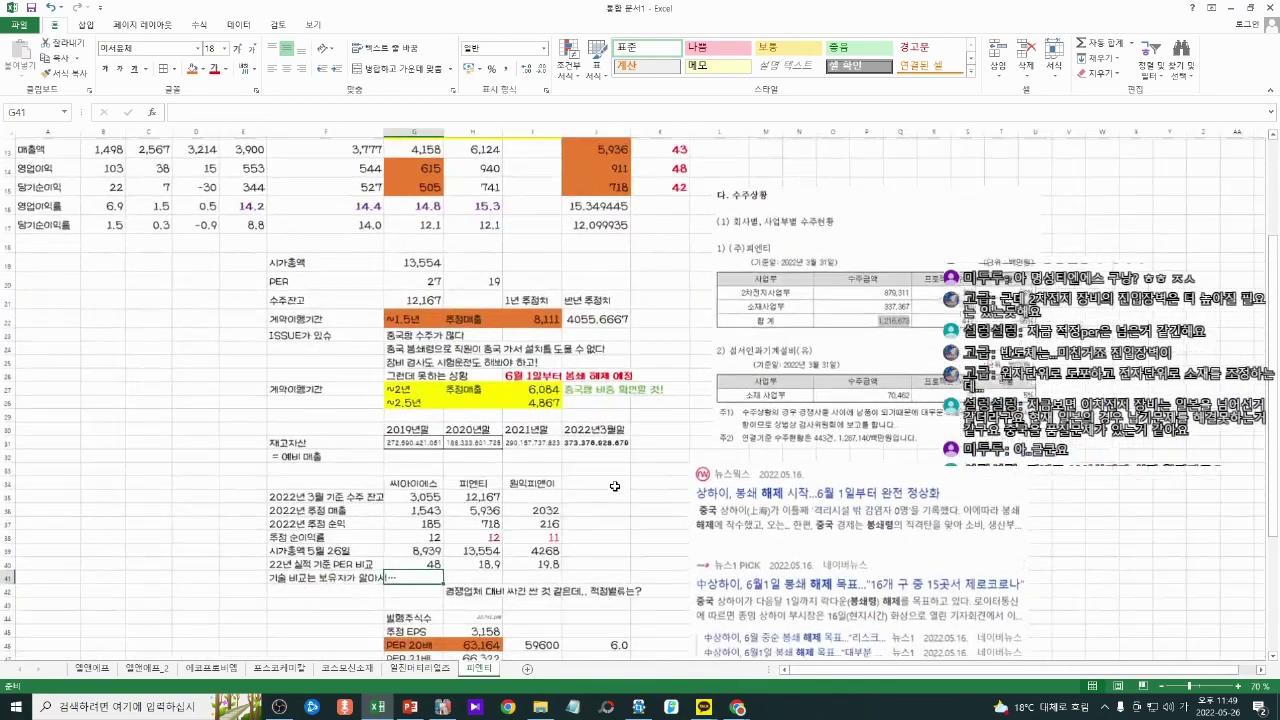
left_click(492, 357)
left_click(473, 388)
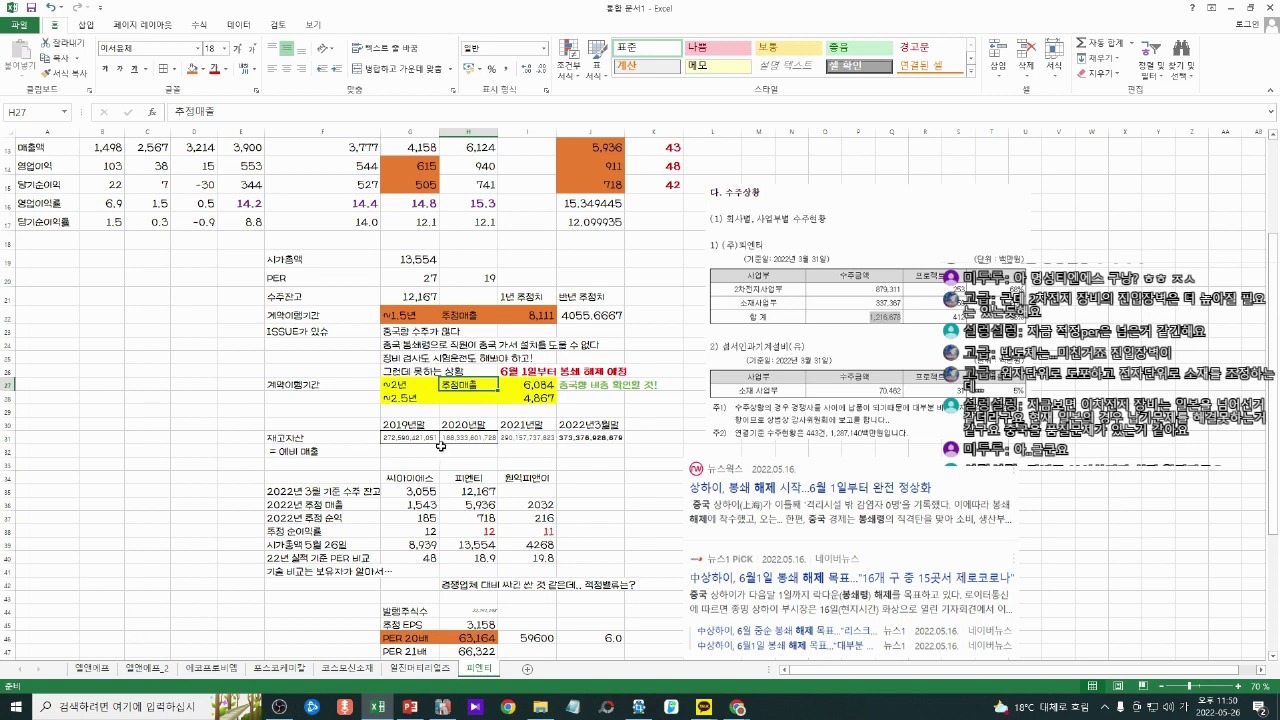
key("alt+Tab")
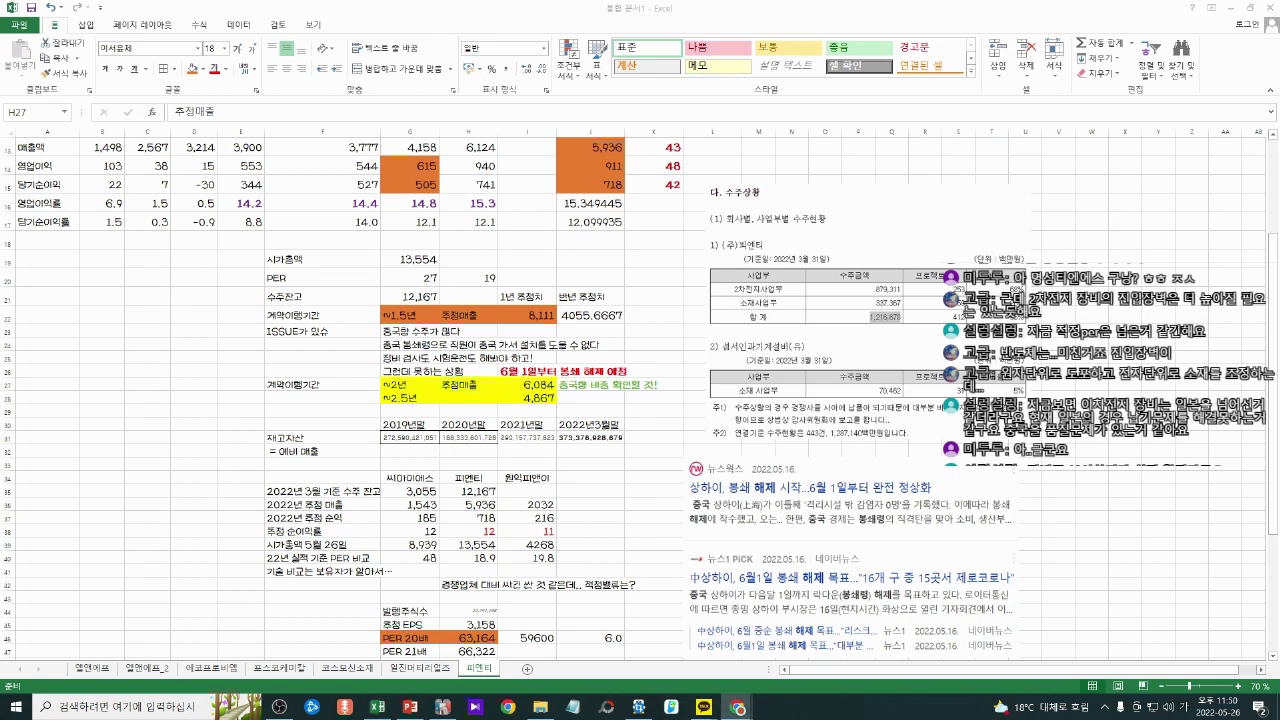